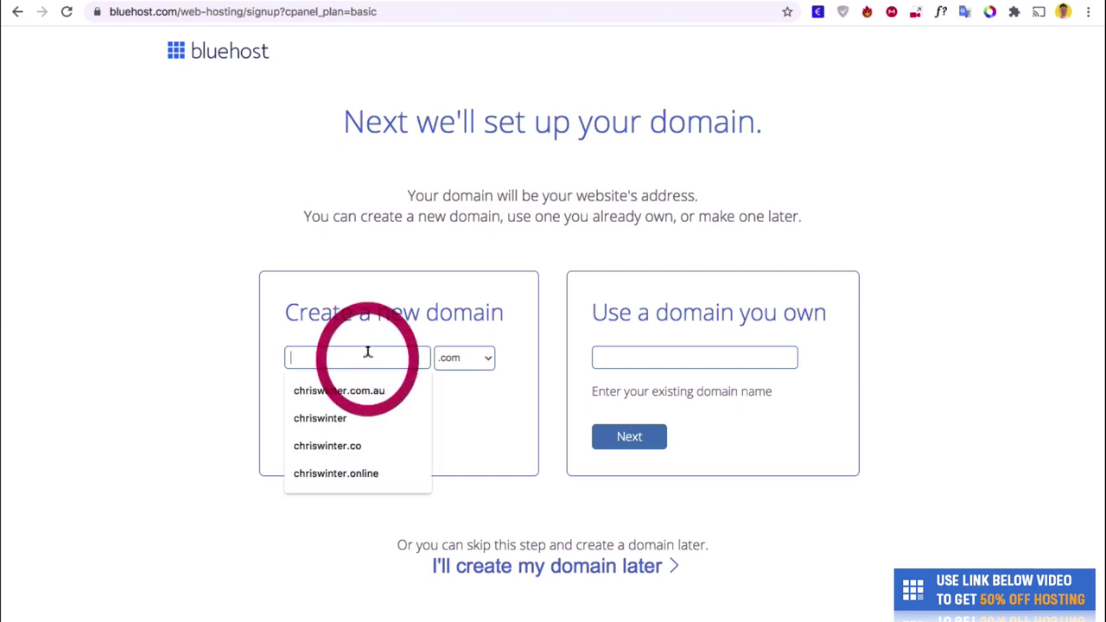
# Check that the chosen domain name is available with the .online ending.
pyautogui.write('chriswinter')
pyautogui.click(483, 358)
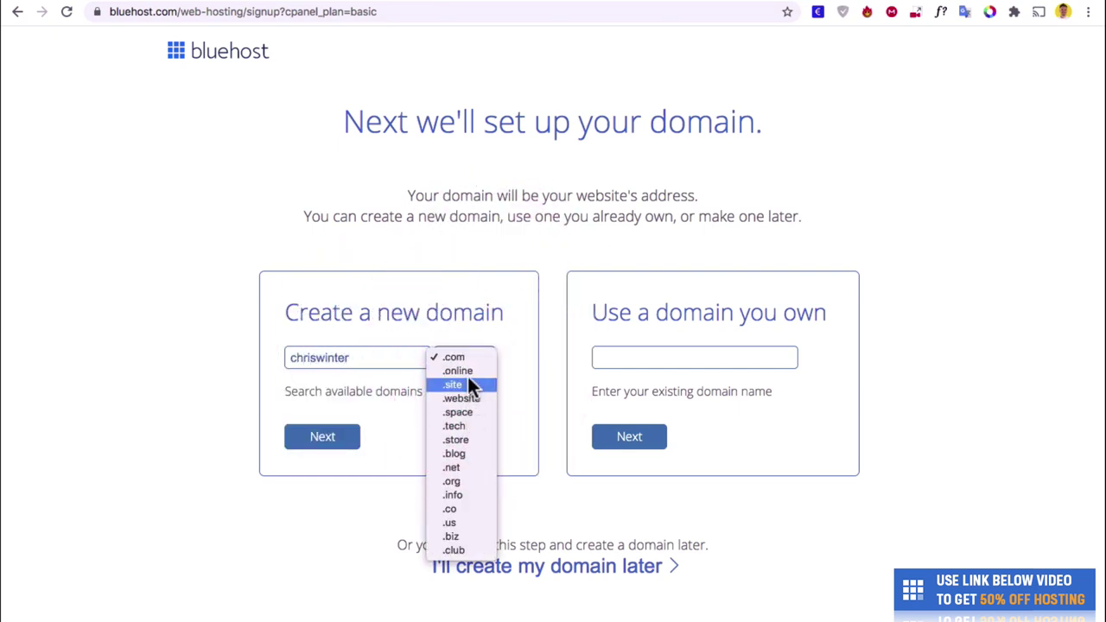
pyautogui.click(466, 372)
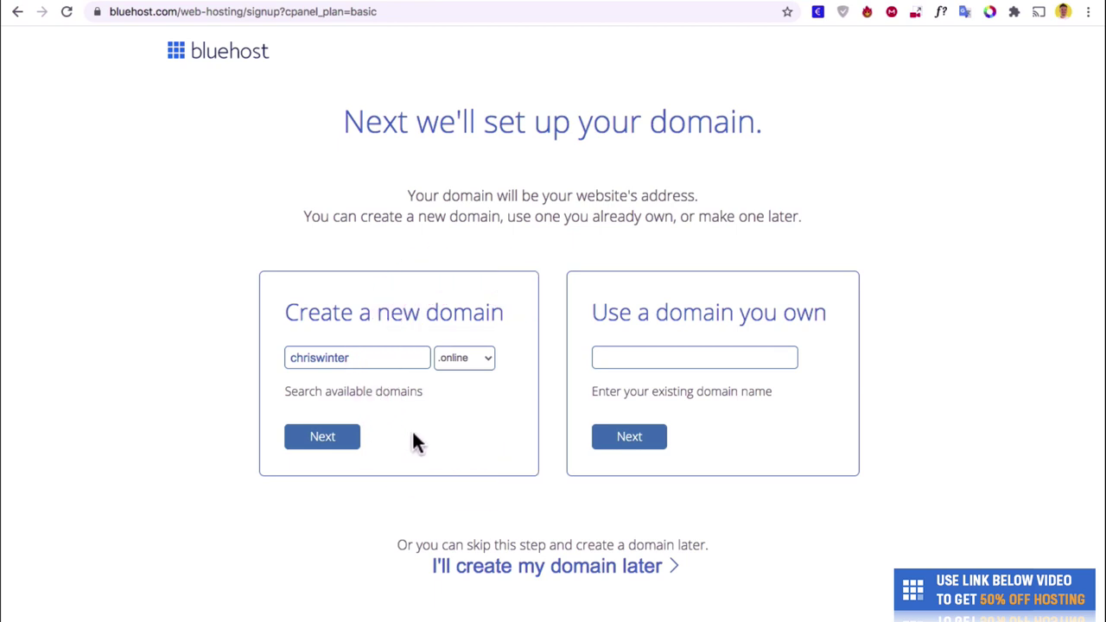
pyautogui.click(342, 451)
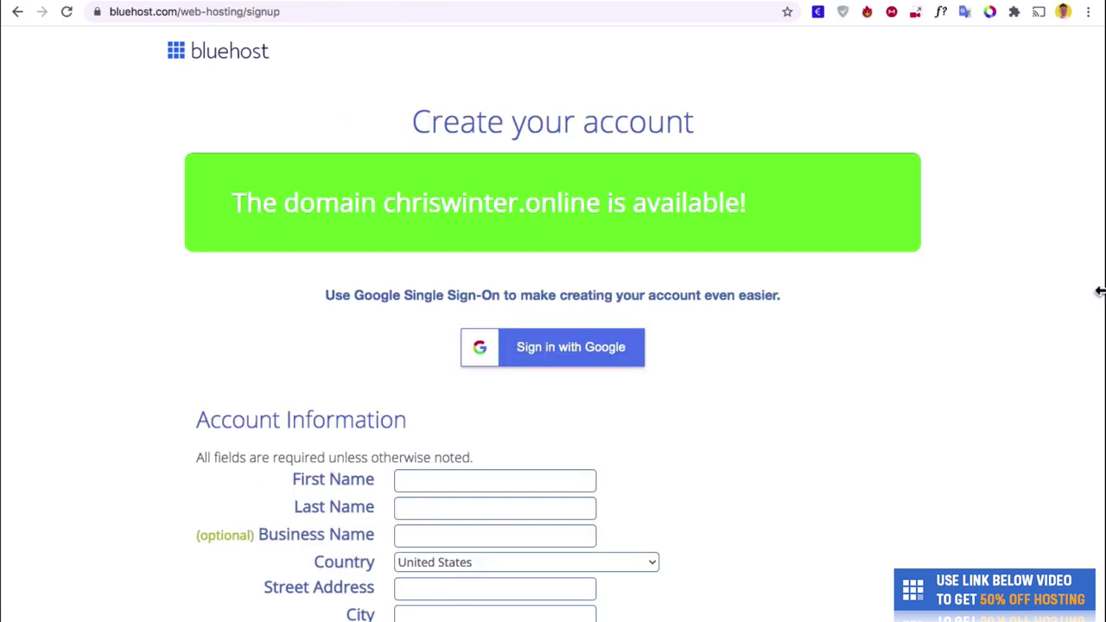
# Change the hosting account plan to Basic 12 Month, bringing the total to $170.55.
pyautogui.scroll(-5, 1099, 292)
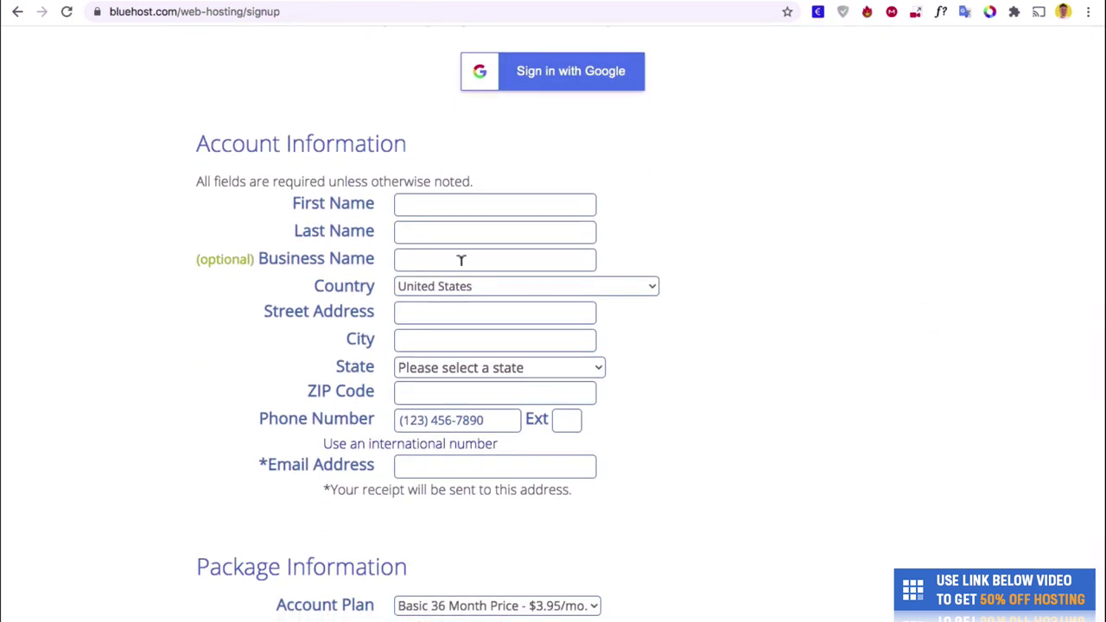
pyautogui.scroll(-8, 595, 191)
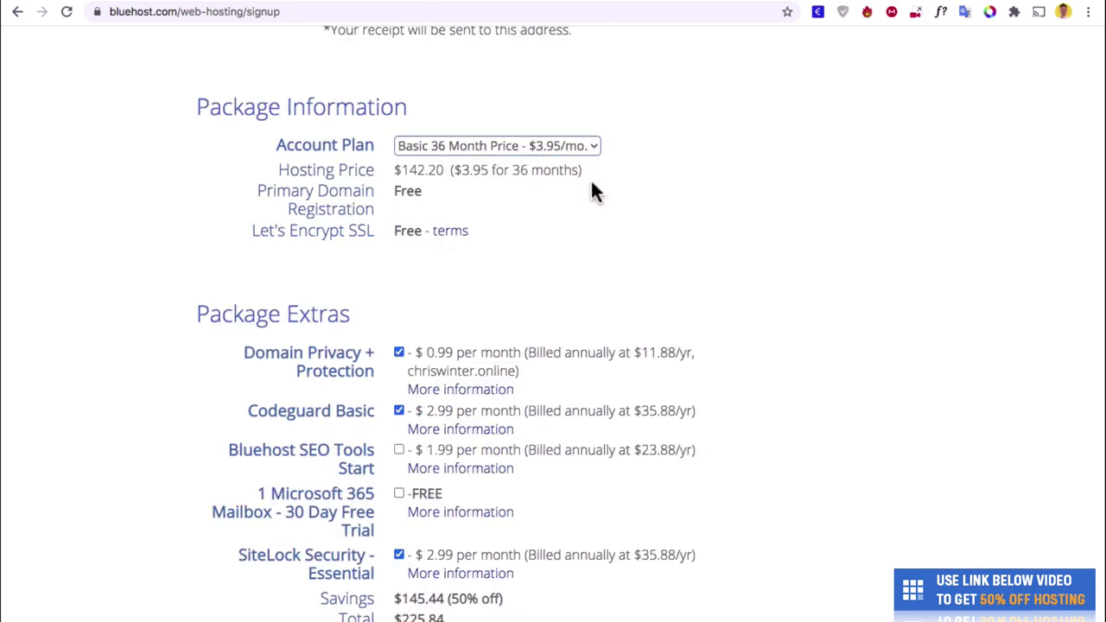
pyautogui.click(582, 149)
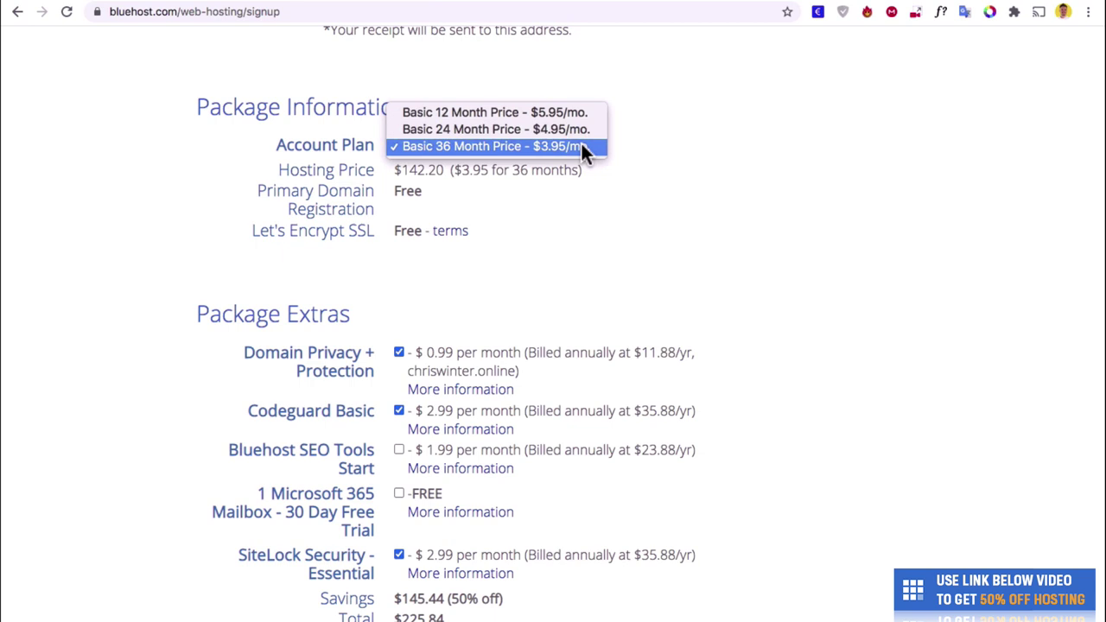
pyautogui.click(573, 114)
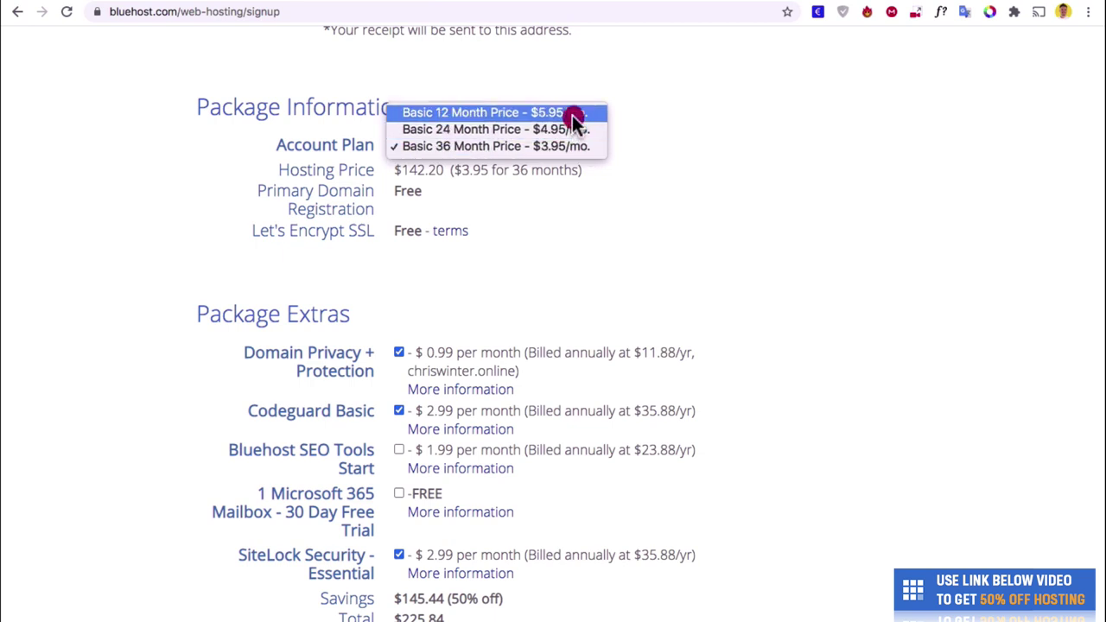
pyautogui.scroll(-3, 605, 164)
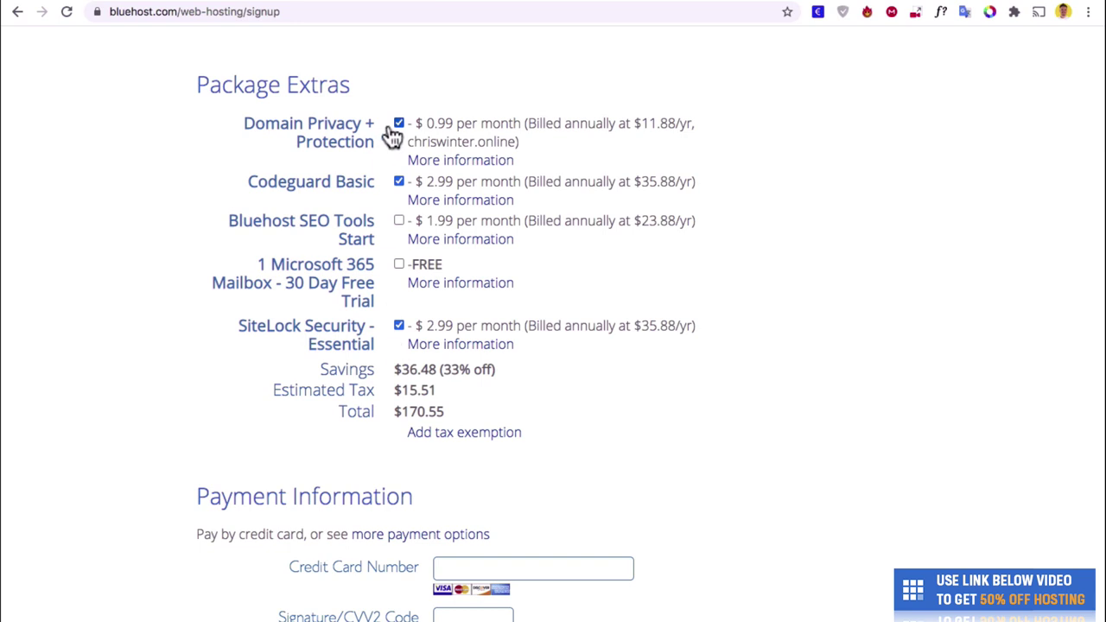
# Remove the Domain Privacy + Protection, Codeguard Basic and SiteLock Security extras.
pyautogui.click(399, 124)
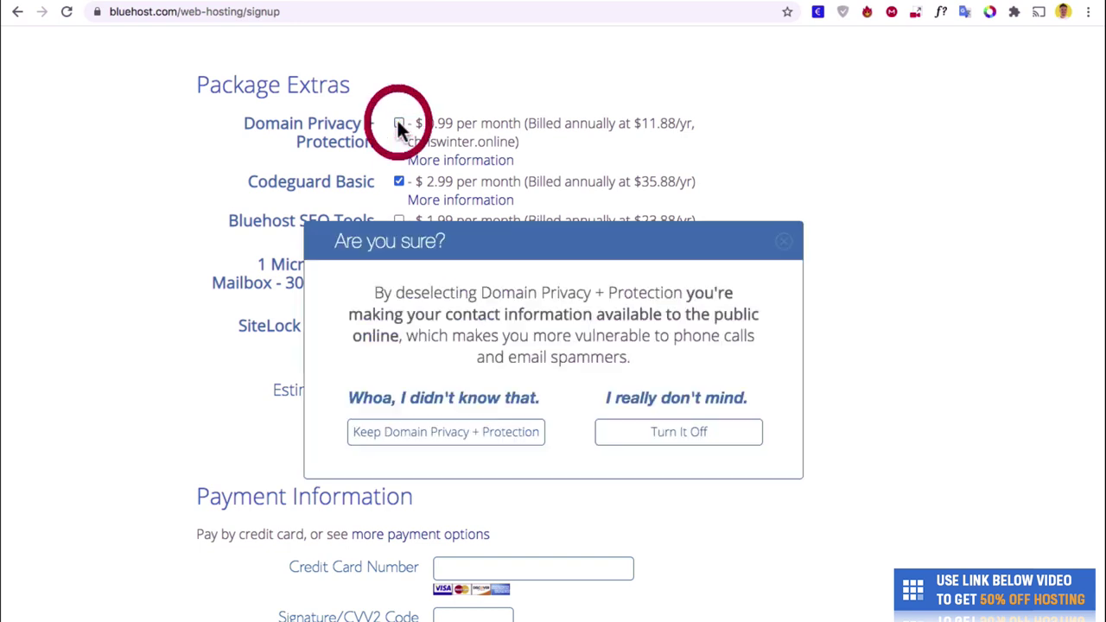
pyautogui.click(659, 434)
pyautogui.click(398, 182)
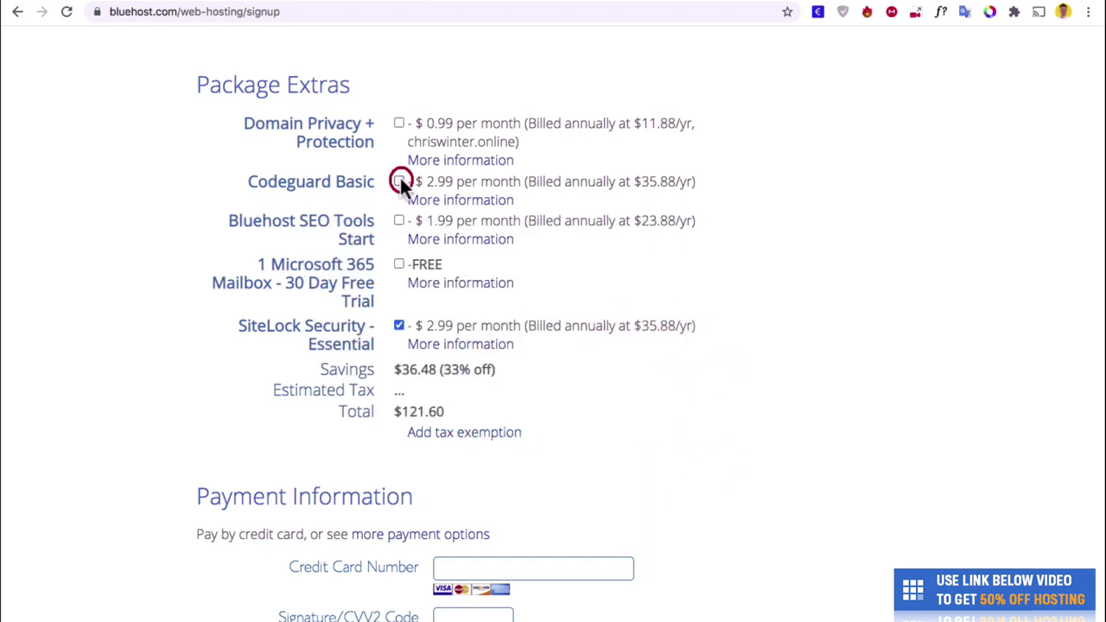
pyautogui.click(398, 326)
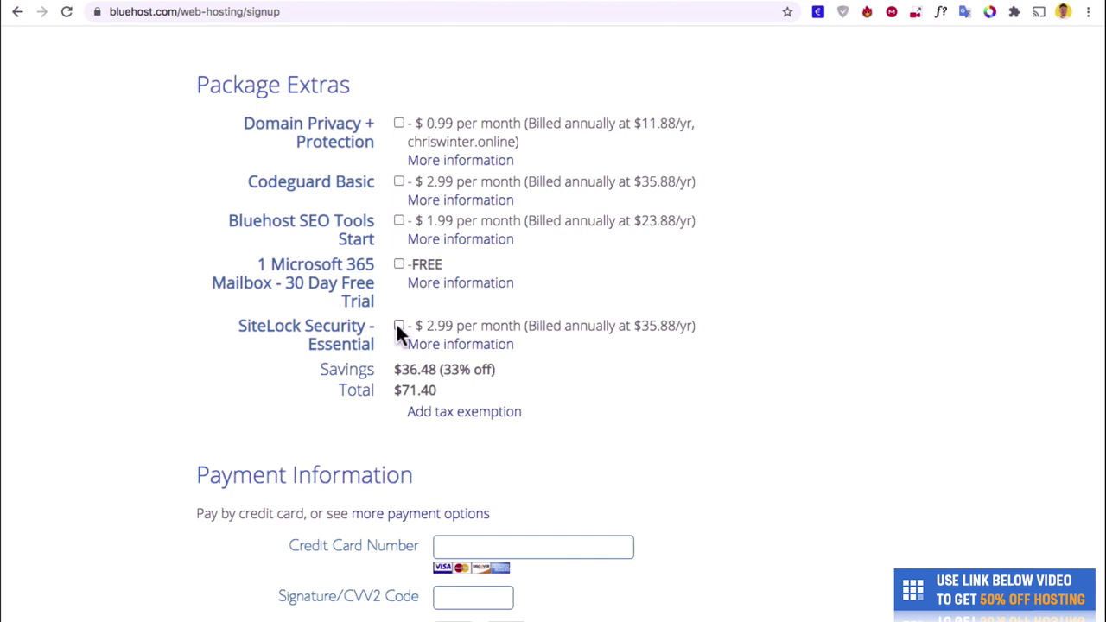
# Accept the terms of service and submit the $71.40 hosting order.
pyautogui.scroll(-4, 612, 324)
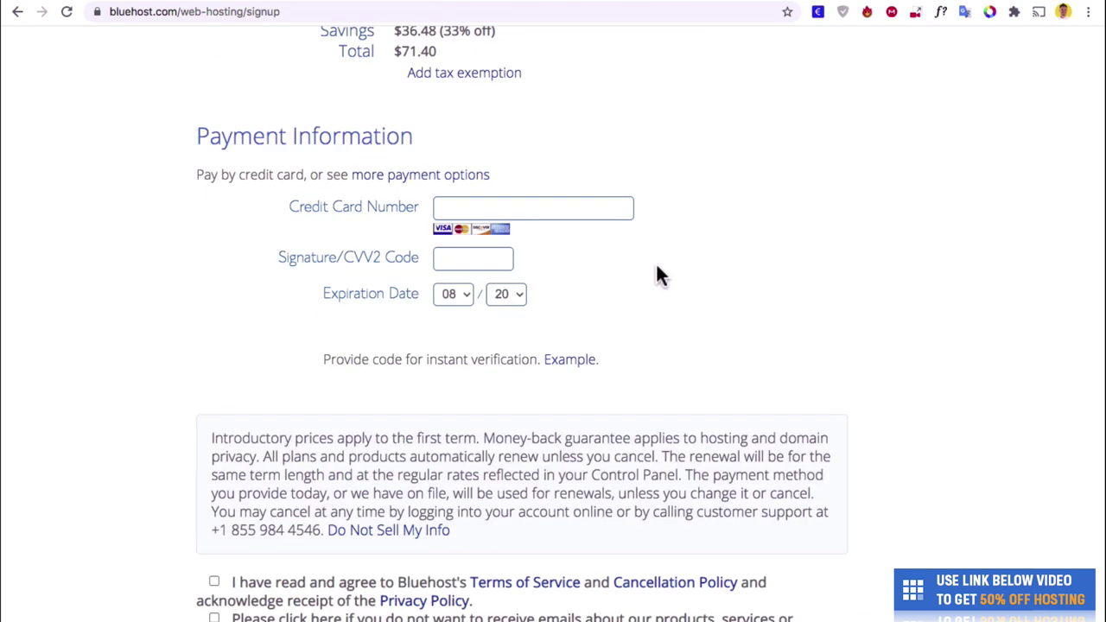
pyautogui.scroll(-2, 215, 387)
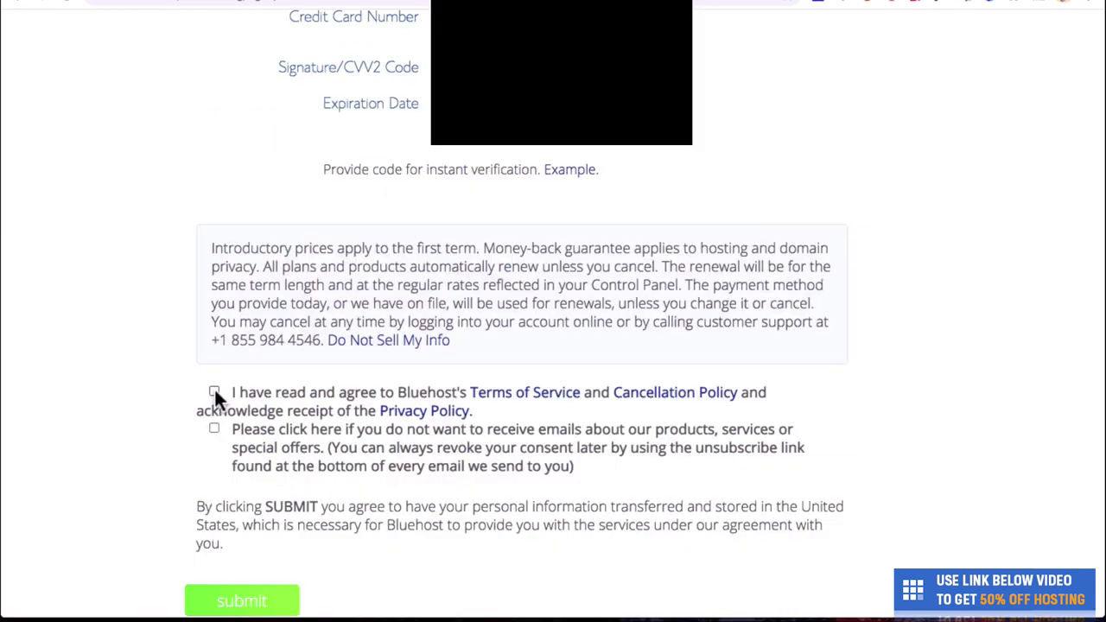
pyautogui.click(214, 390)
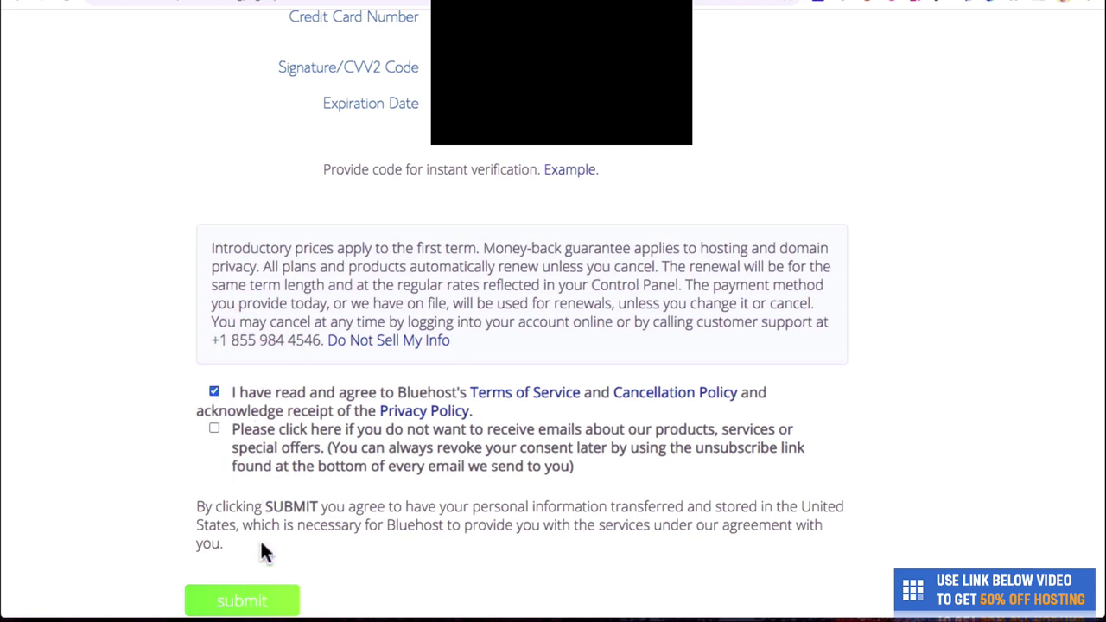
pyautogui.click(263, 602)
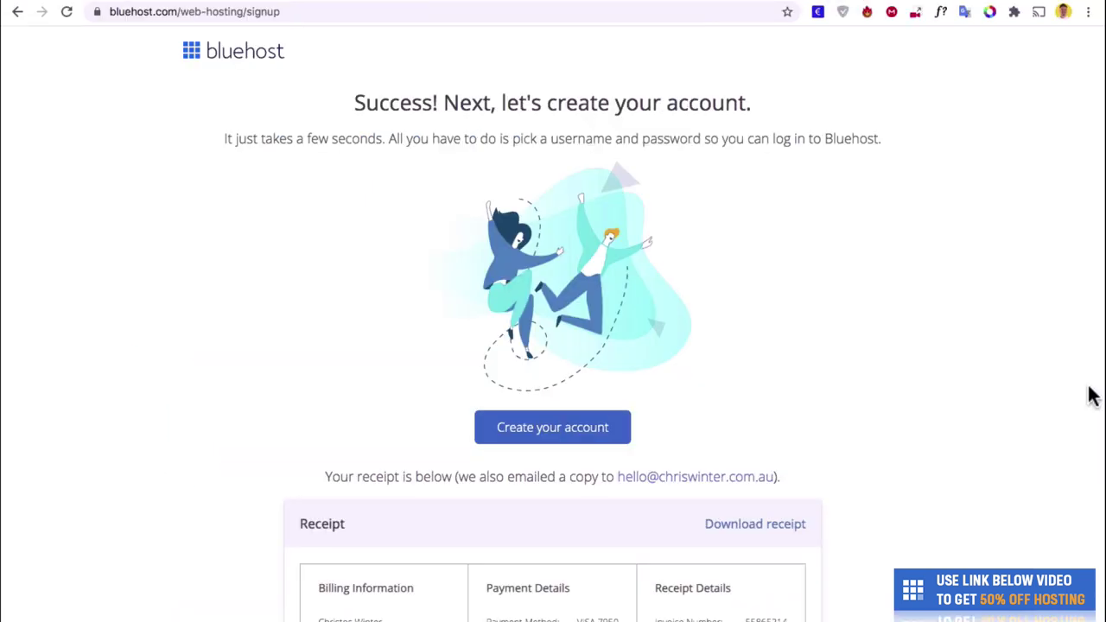
# Create the Bluehost account with a saved password, accept the terms, and proceed to login.
pyautogui.click(619, 427)
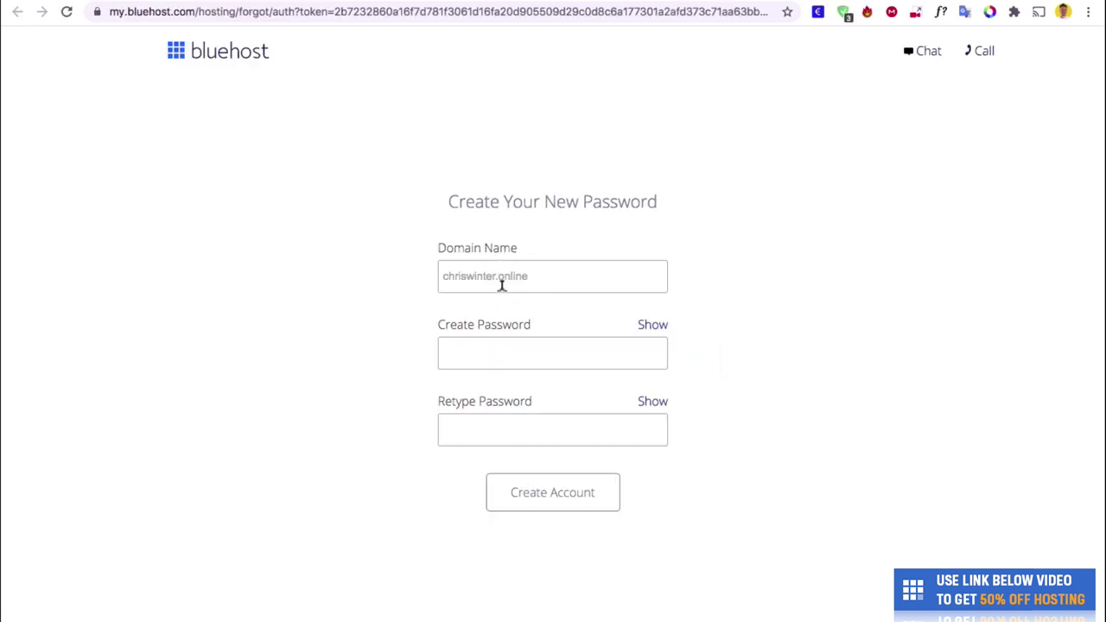
pyautogui.click(511, 339)
pyautogui.click(484, 399)
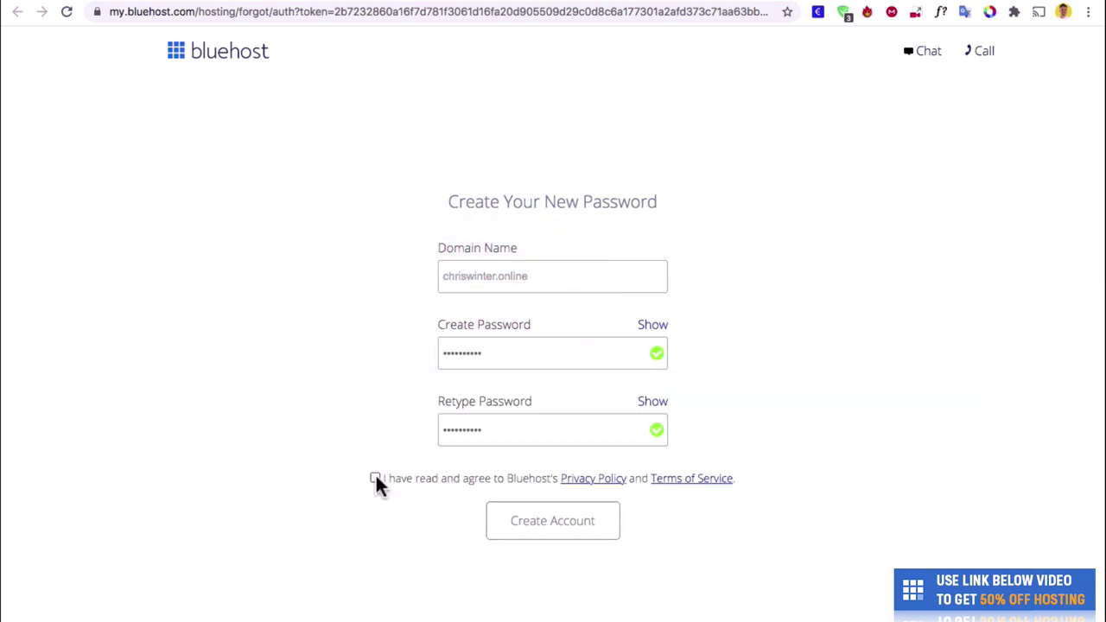
pyautogui.click(375, 478)
pyautogui.click(567, 526)
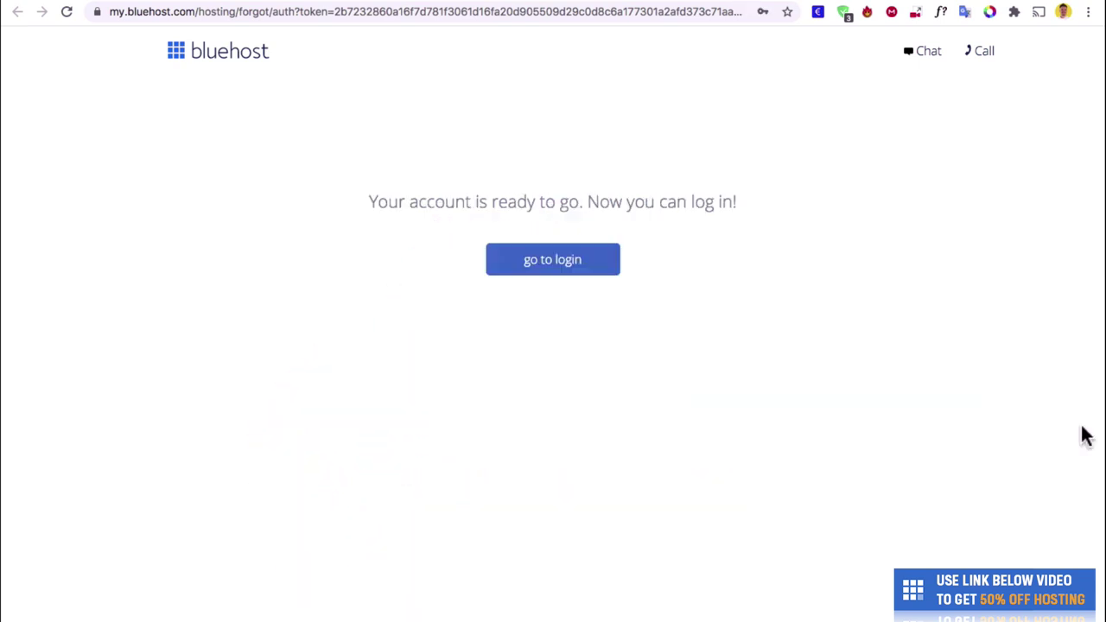
pyautogui.click(593, 273)
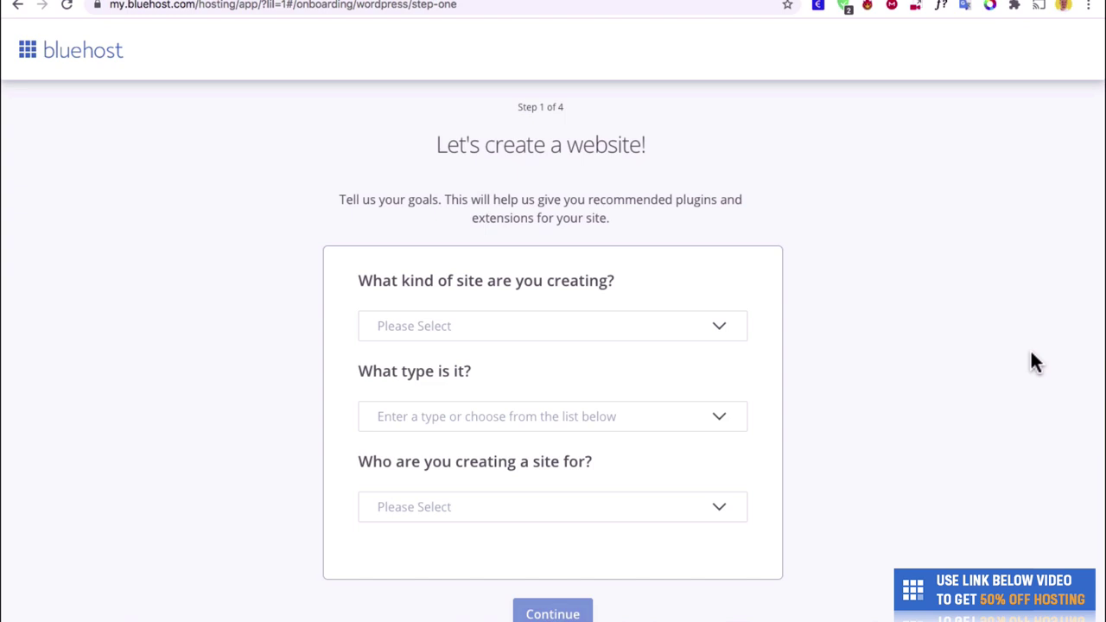
# Skip the site goals and extra site features questions.
pyautogui.scroll(-2, 1030, 354)
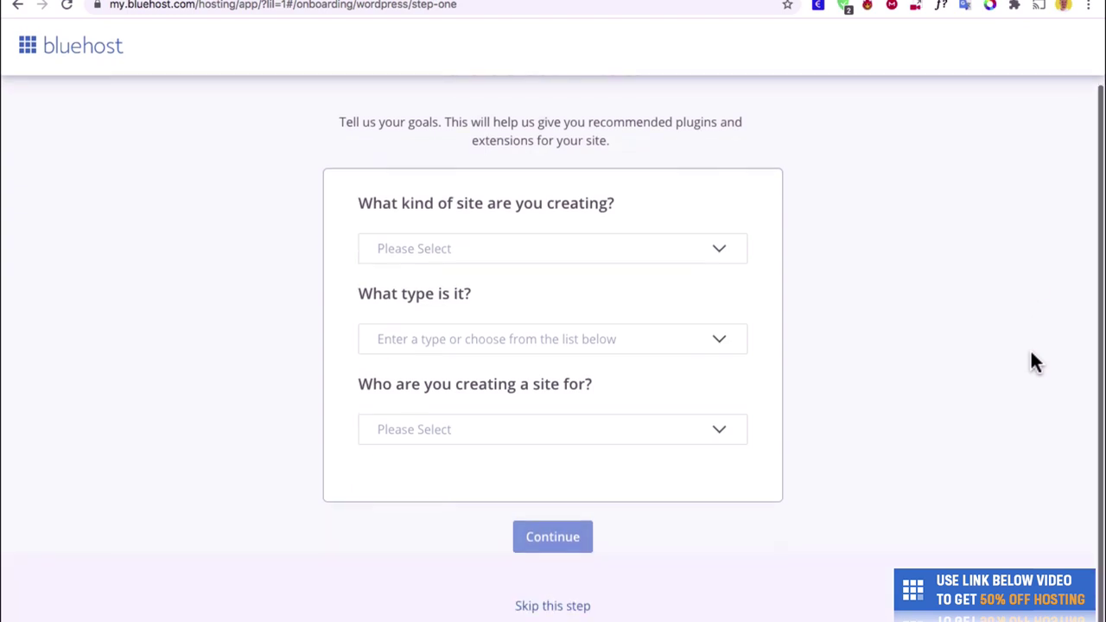
pyautogui.click(569, 614)
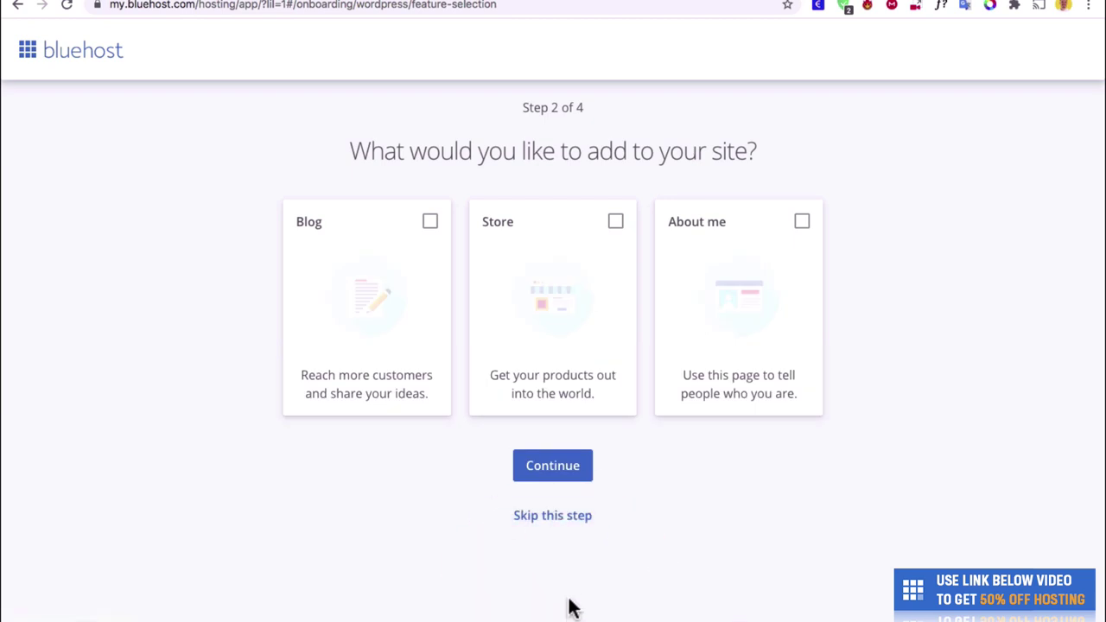
pyautogui.click(551, 516)
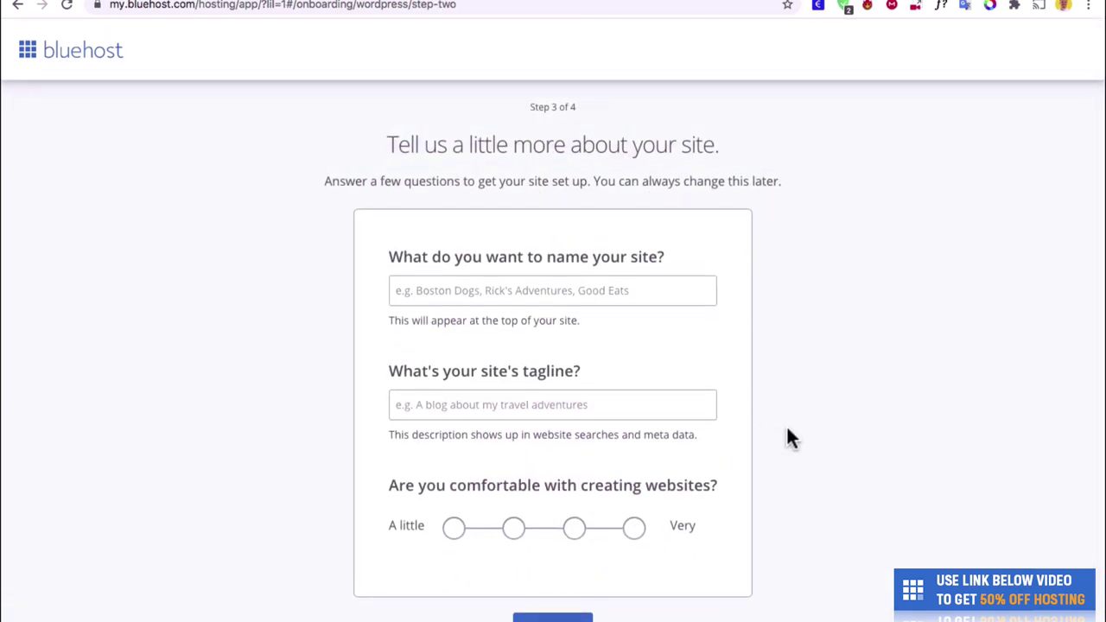
# Enter the site name and tagline 'My website', pick comfort level three, and install WordPress.
pyautogui.click(682, 291)
pyautogui.write('Chris Winte')
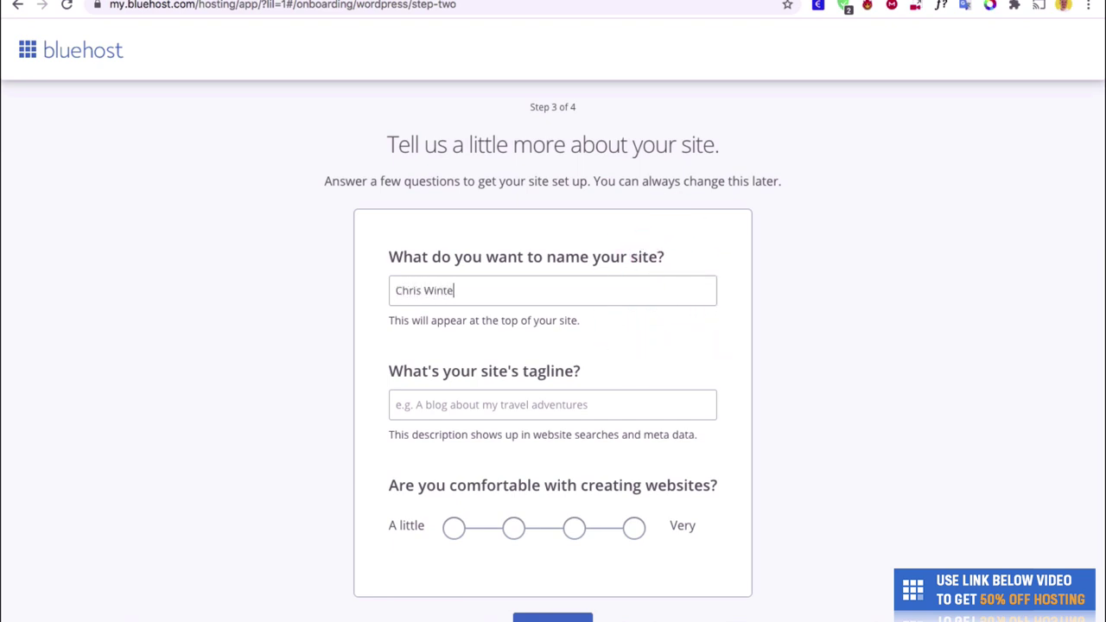
pyautogui.write("r's Website")
pyautogui.press('Tab')
pyautogui.write('My website')
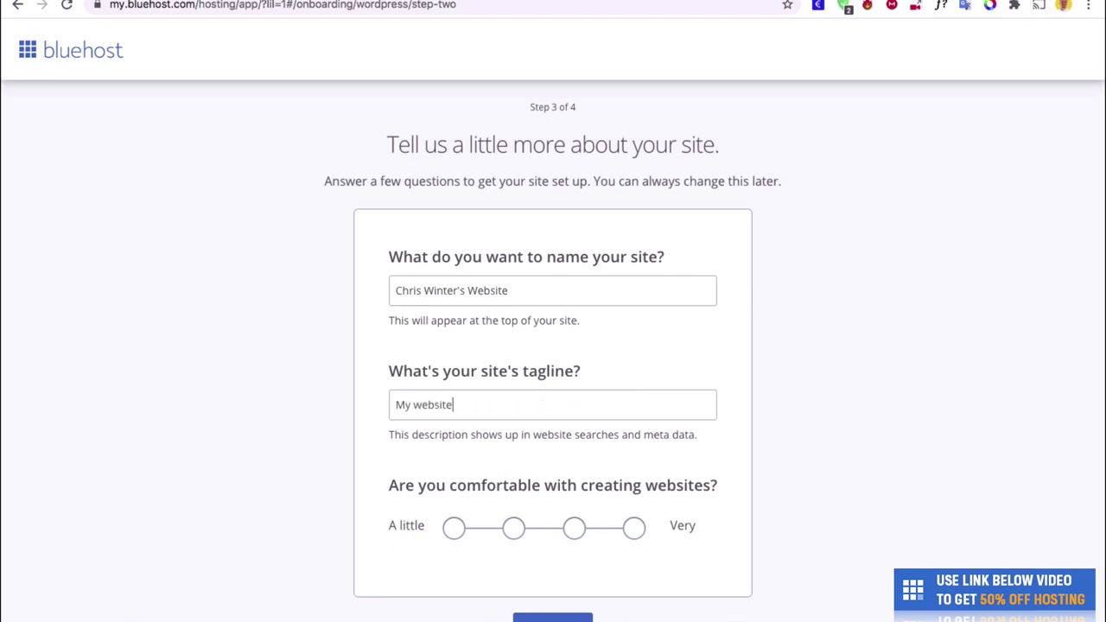
pyautogui.scroll(-1, 667, 422)
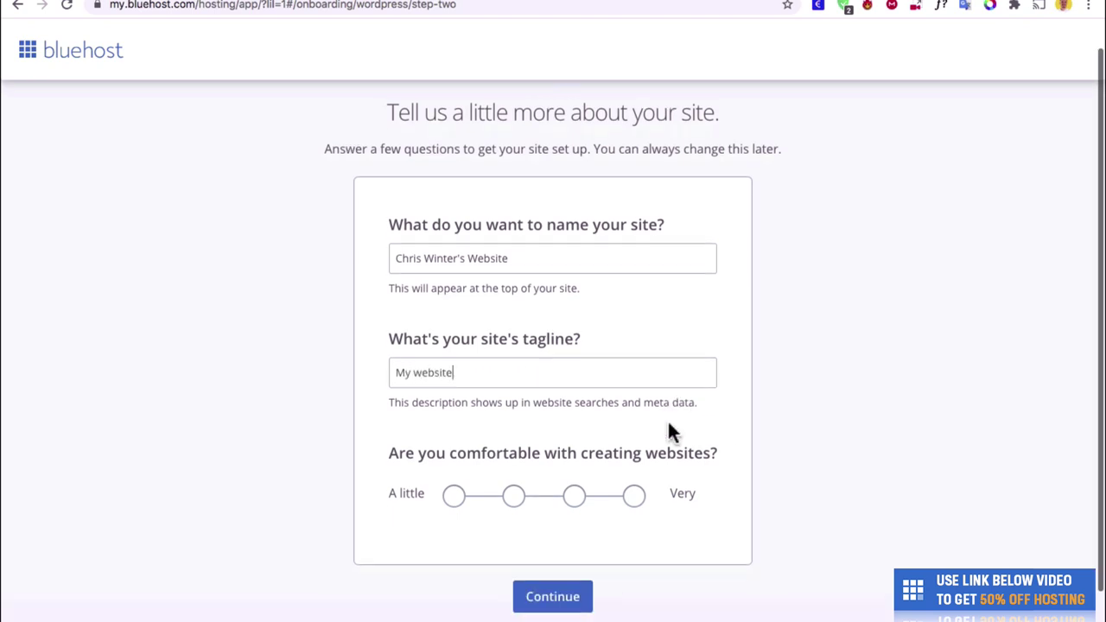
pyautogui.click(574, 493)
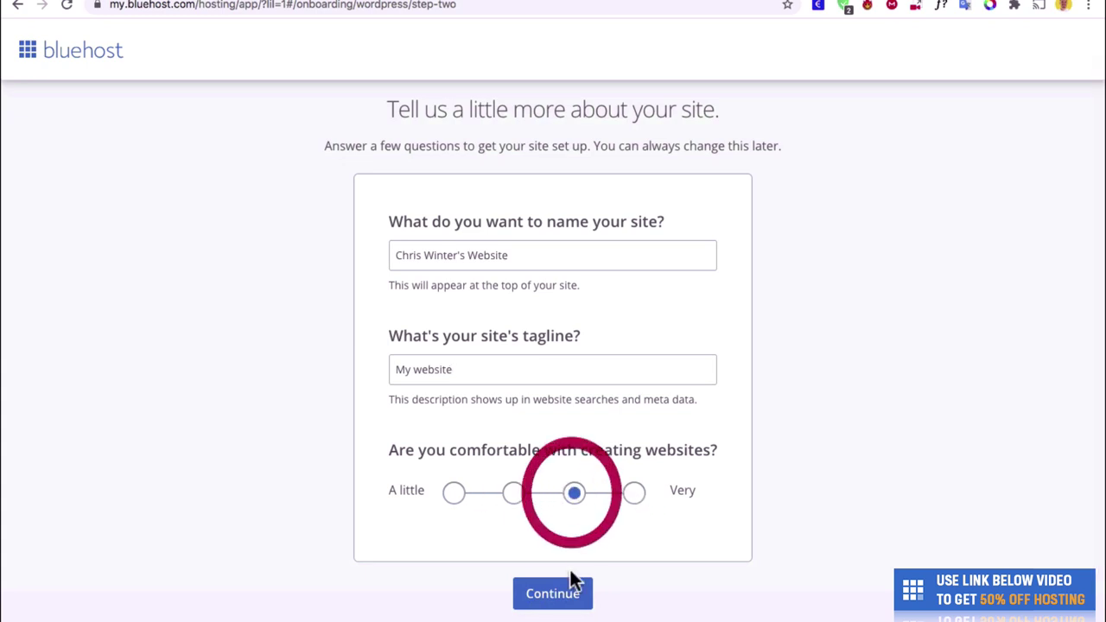
pyautogui.click(567, 594)
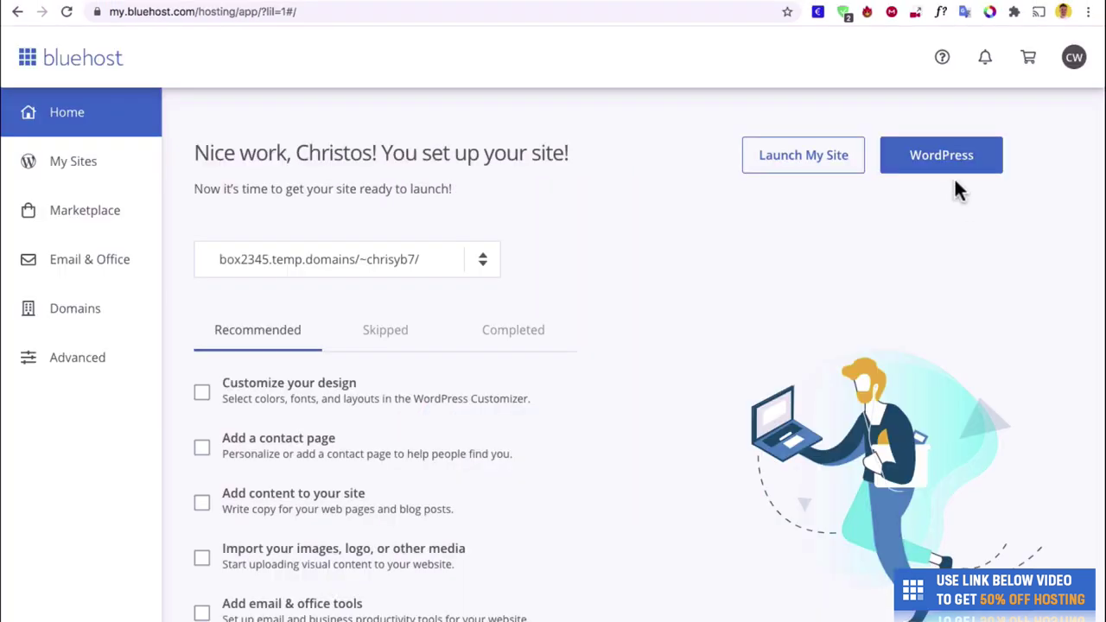
# Launch the new site's WordPress admin dashboard from the Bluehost home page.
pyautogui.click(951, 173)
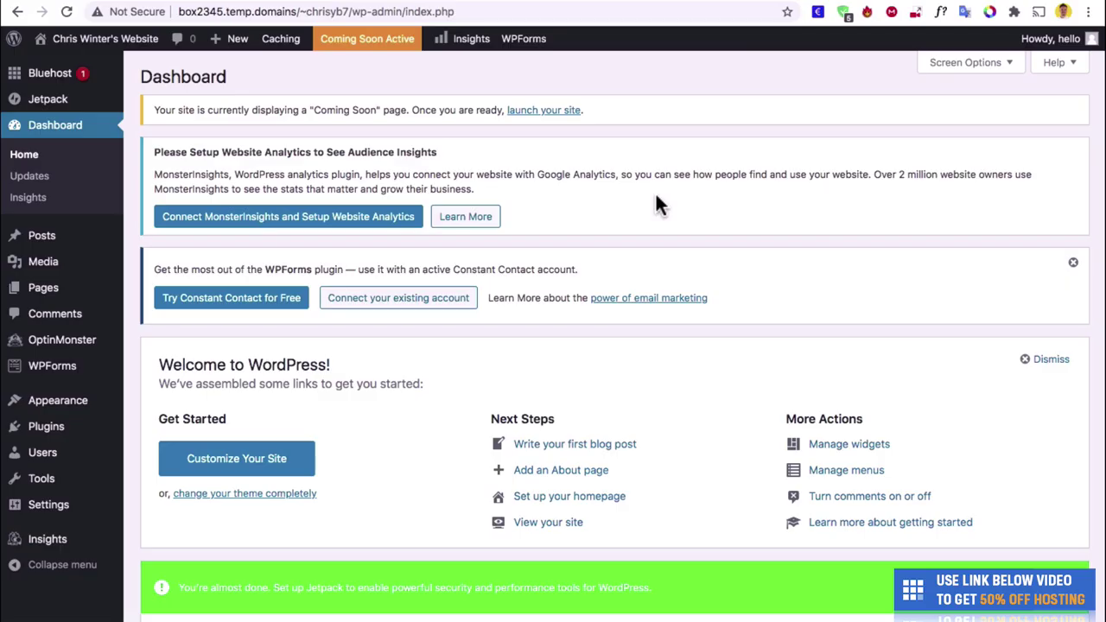
pyautogui.scroll(-2, 656, 196)
pyautogui.scroll(2, 656, 195)
# Deactivate all five preinstalled plugins with a bulk action.
pyautogui.moveTo(54, 439)
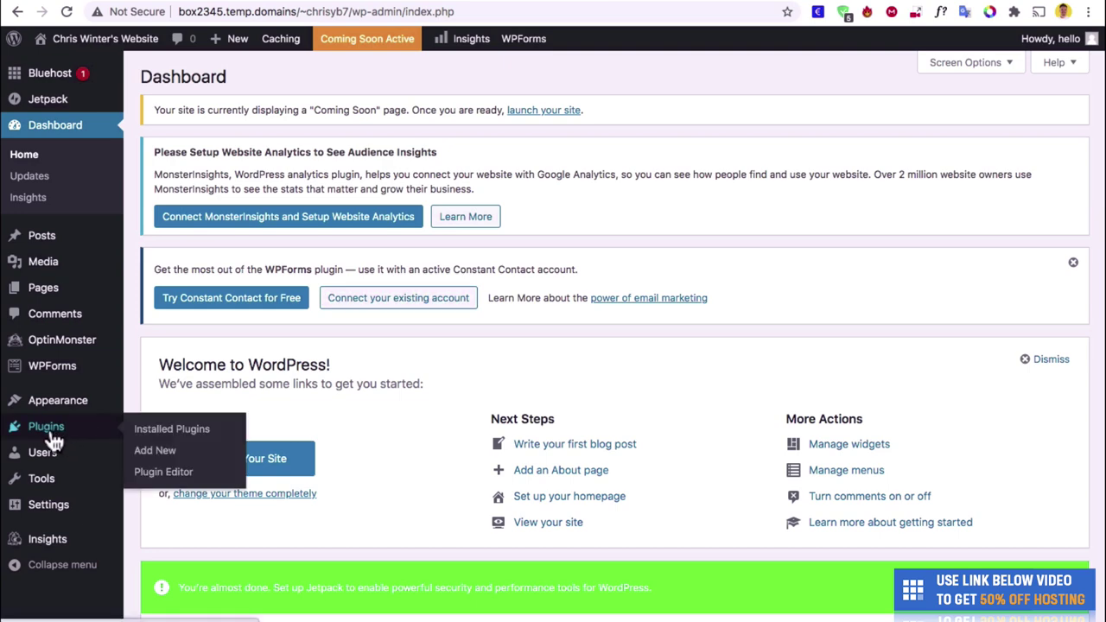
pyautogui.click(53, 439)
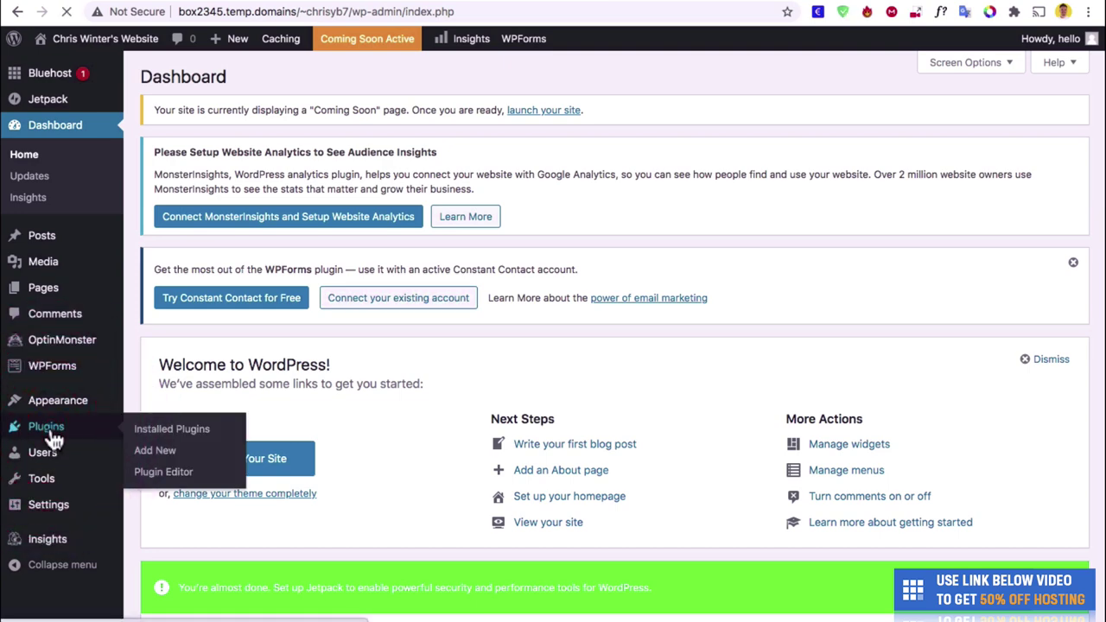
pyautogui.scroll(-1, 203, 458)
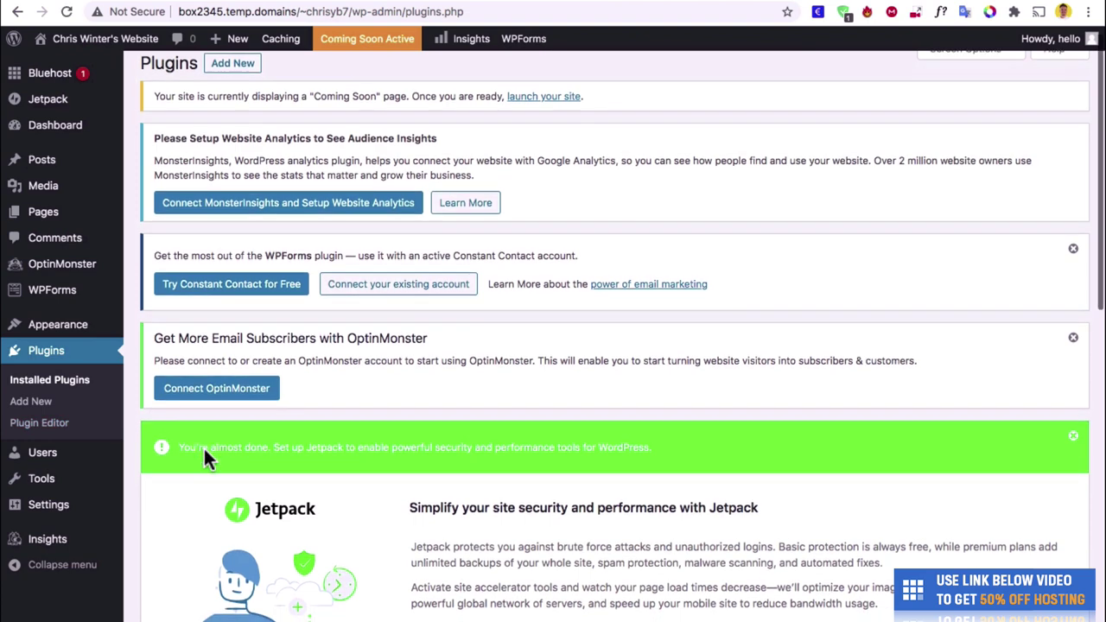
pyautogui.scroll(-6, 203, 449)
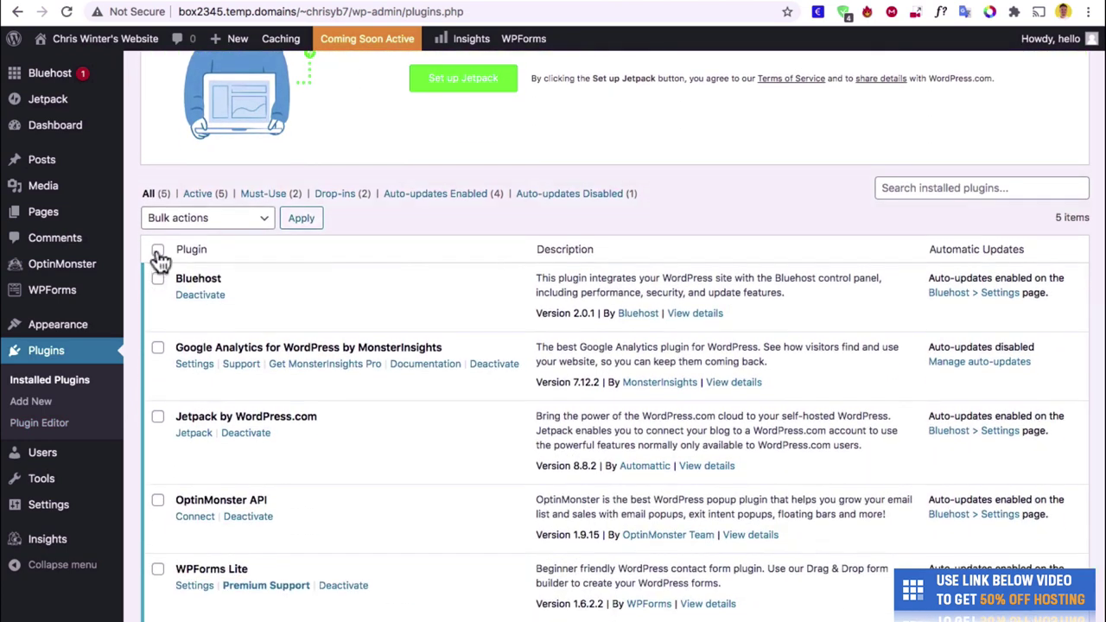
pyautogui.click(158, 251)
pyautogui.click(198, 221)
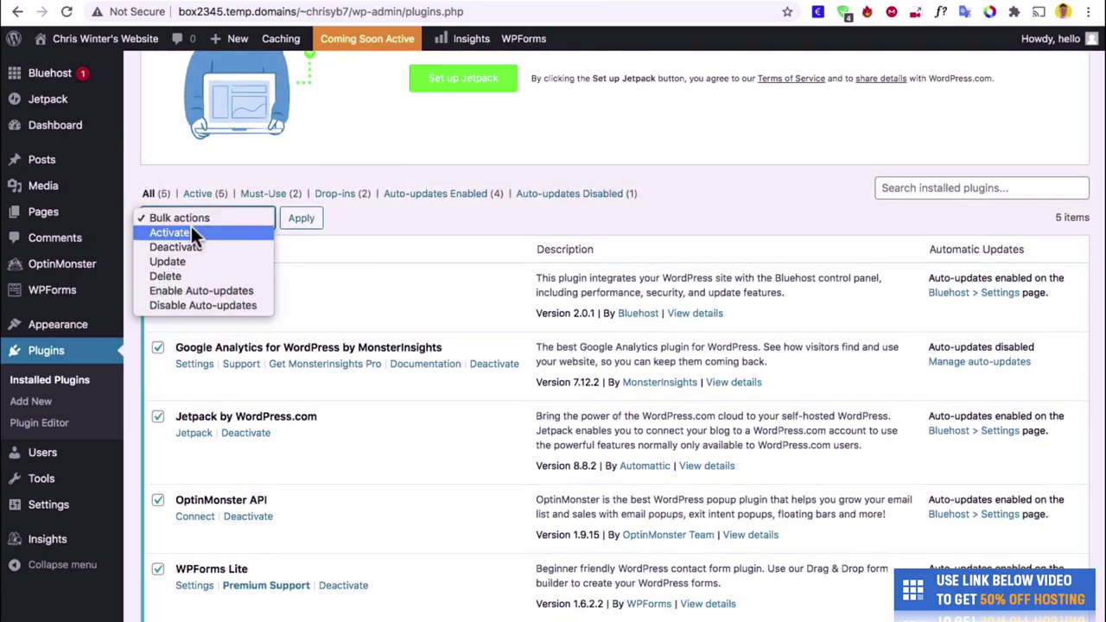
pyautogui.click(193, 248)
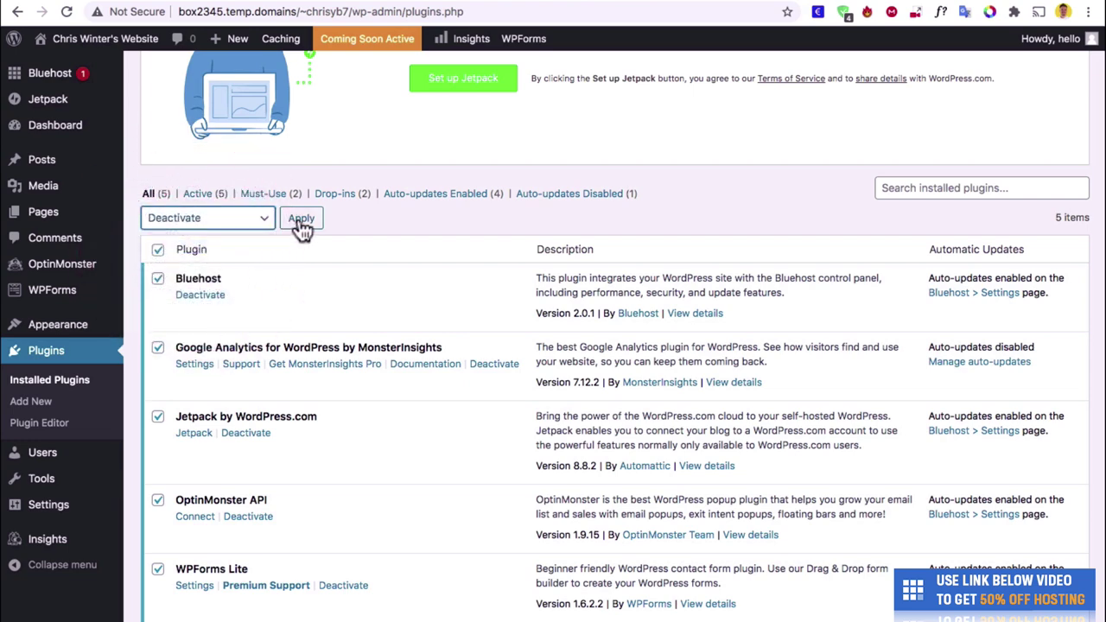
pyautogui.click(301, 221)
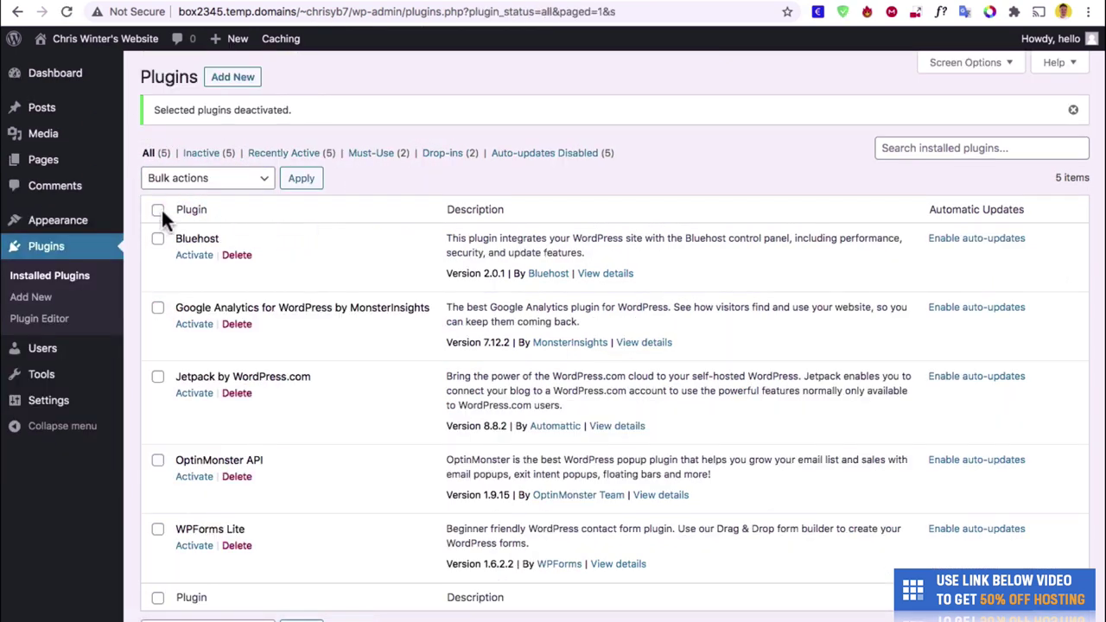
# Bulk-delete all the deactivated plugins and their data.
pyautogui.click(159, 211)
pyautogui.click(214, 178)
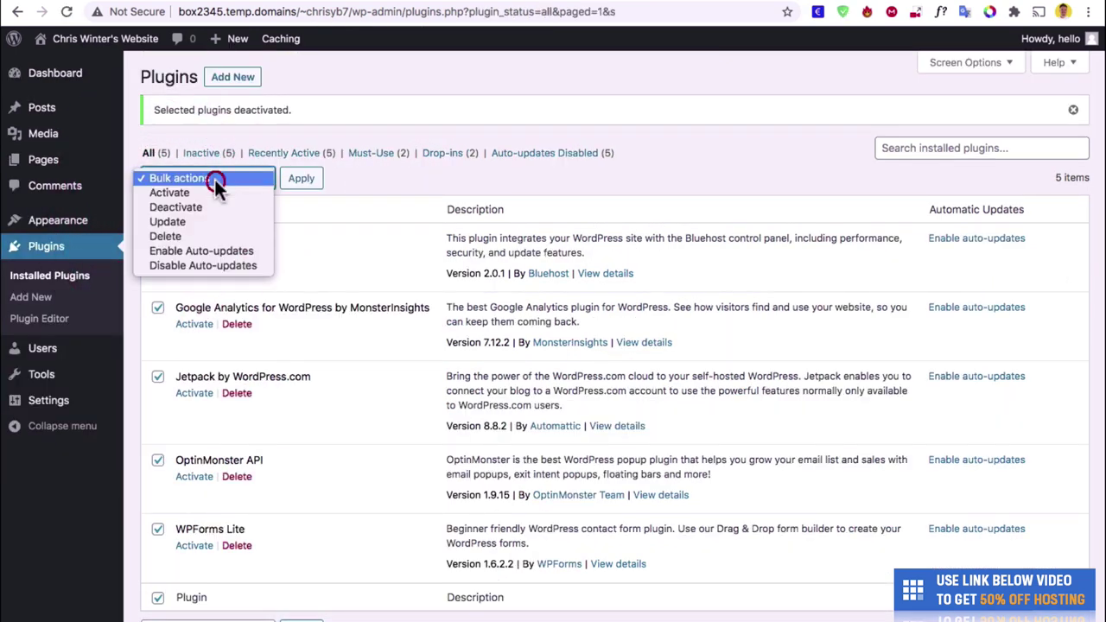
pyautogui.click(220, 235)
pyautogui.click(302, 178)
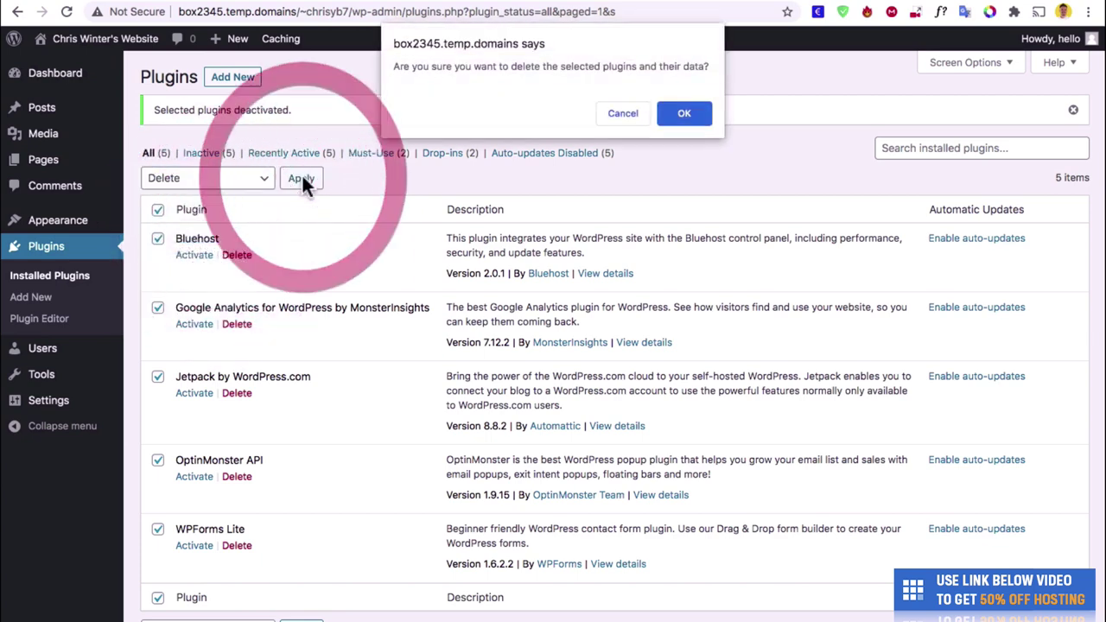
pyautogui.click(684, 115)
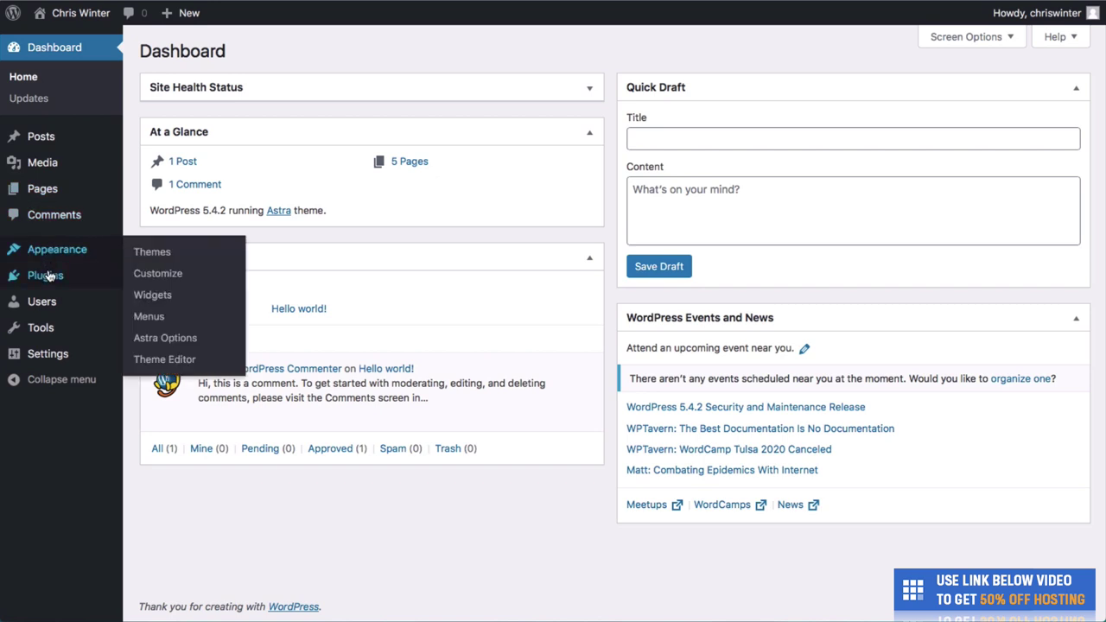
# Search the plugin directory for 'astra', then install and activate Starter Templates.
pyautogui.moveTo(57, 277)
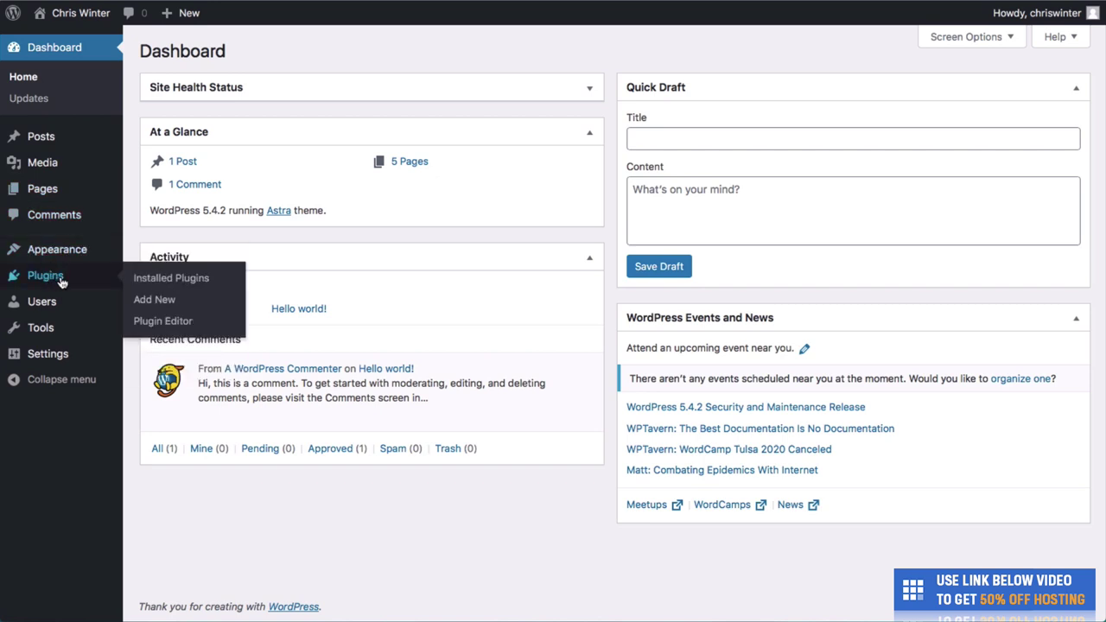
pyautogui.click(145, 300)
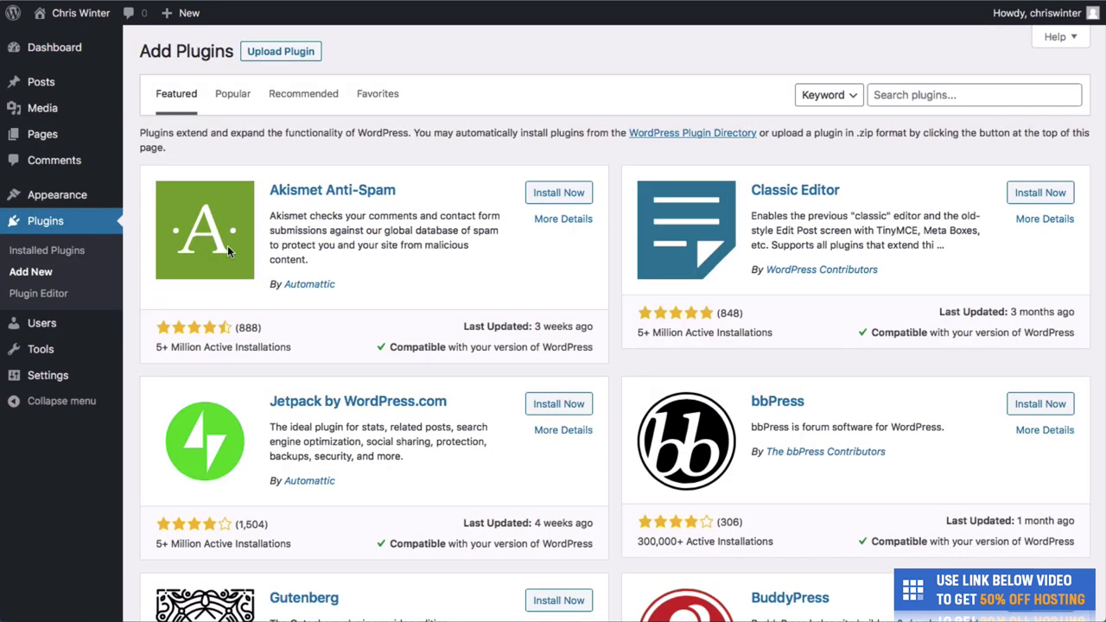
pyautogui.click(894, 87)
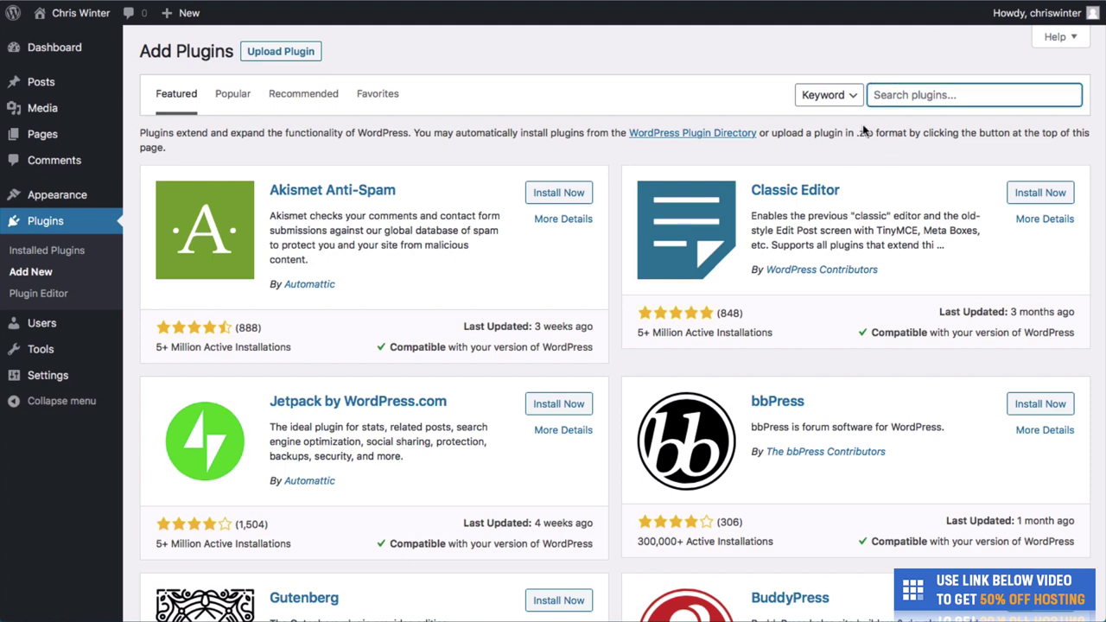
pyautogui.write('astra')
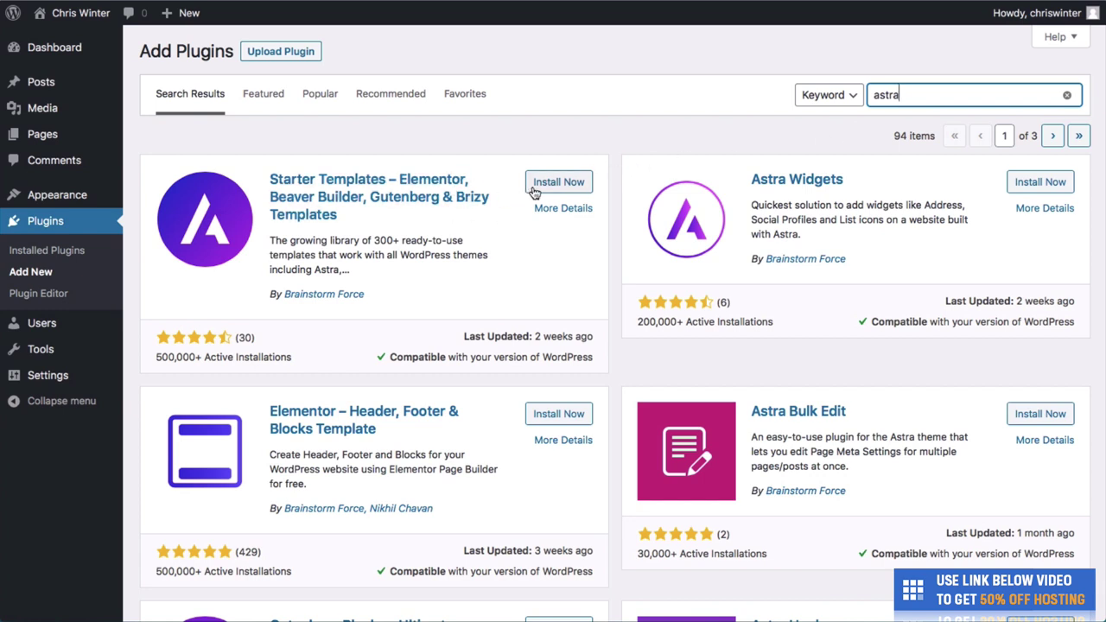
pyautogui.click(534, 185)
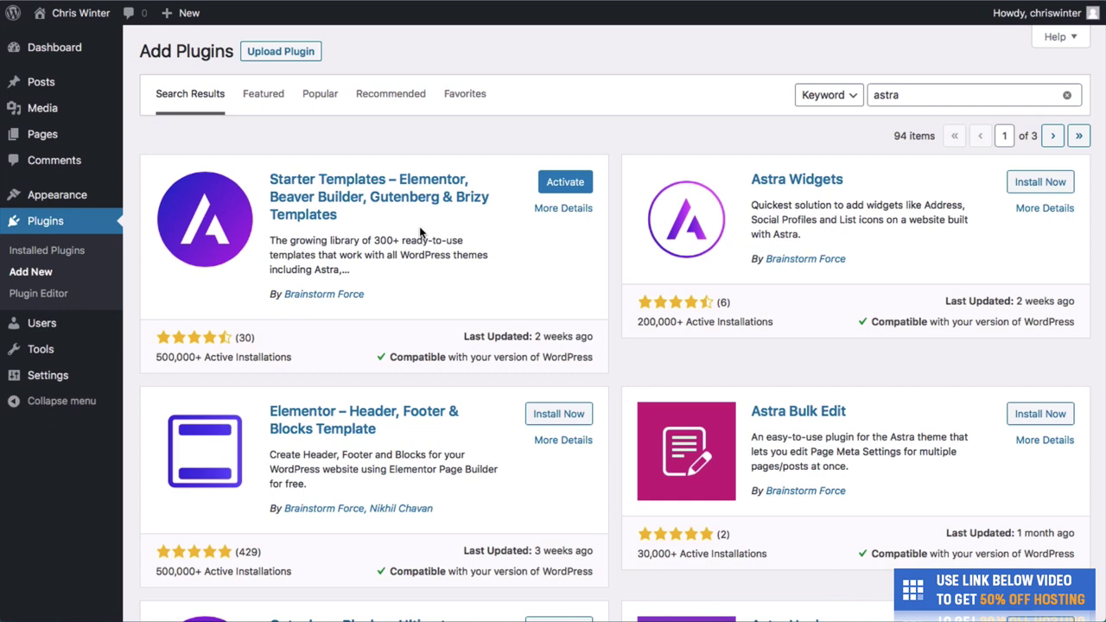
pyautogui.click(564, 185)
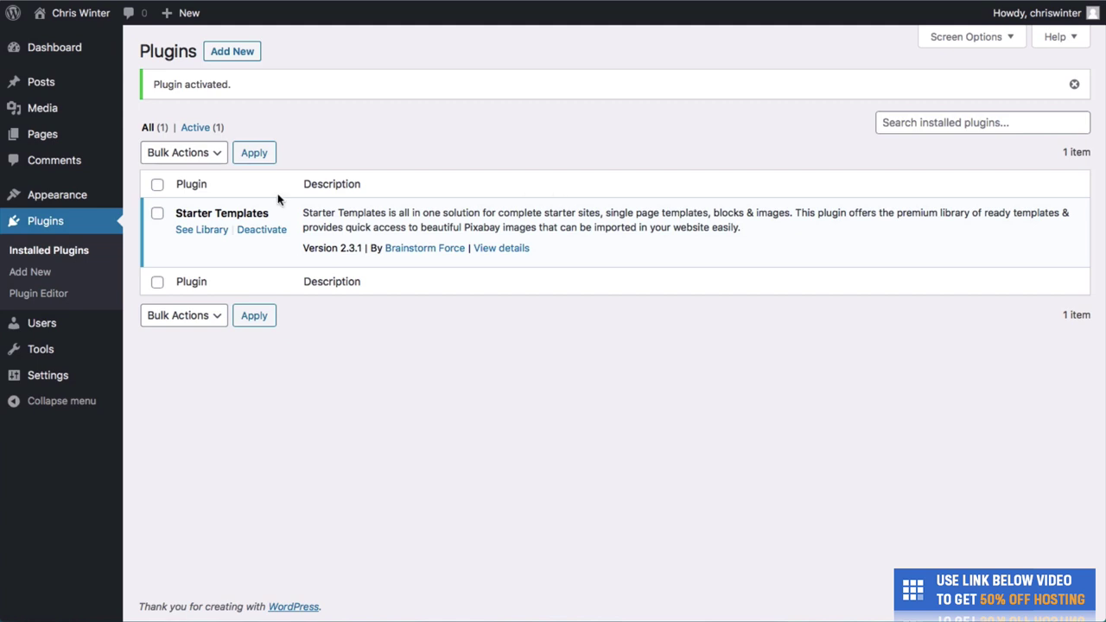
# Browse the Starter Templates library grid down through the Elementor templates and back to the top.
pyautogui.click(216, 230)
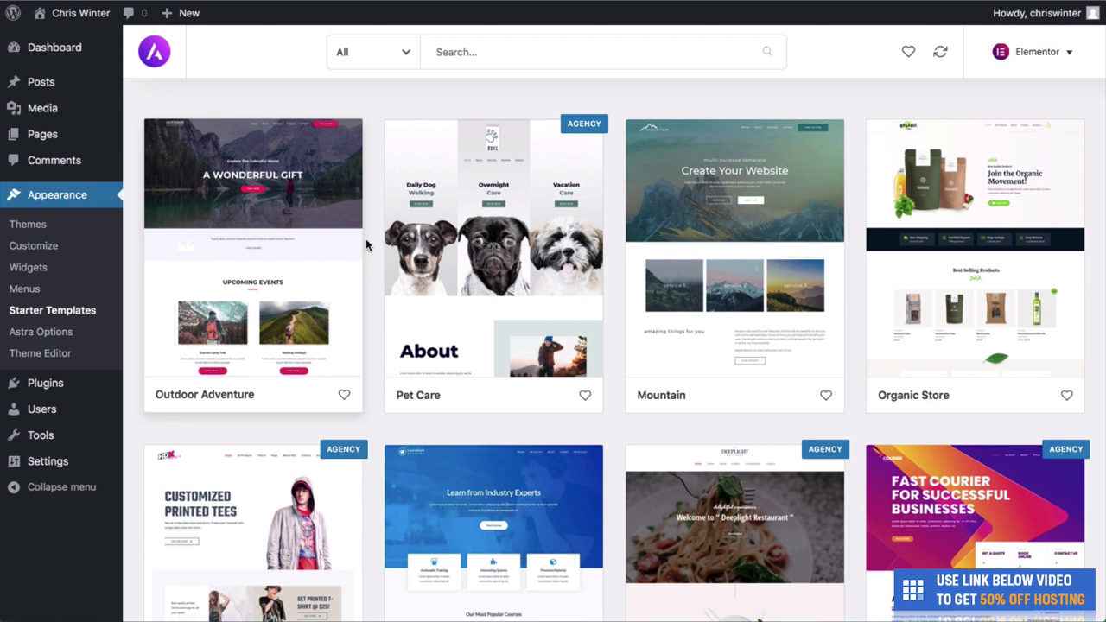
pyautogui.scroll(-3, 366, 245)
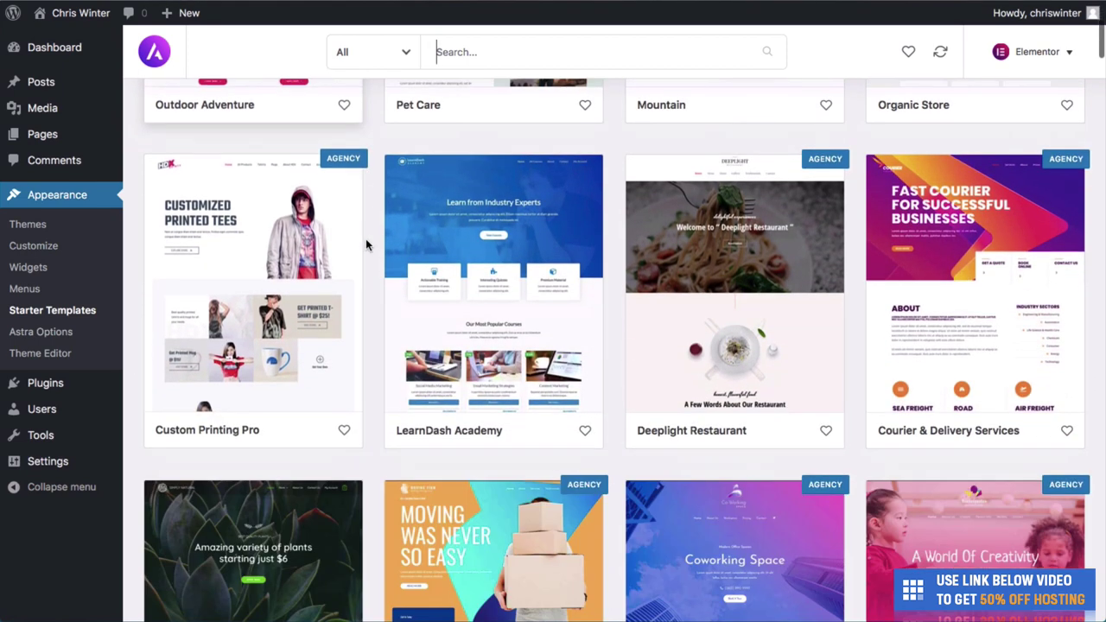
pyautogui.scroll(-1, 365, 245)
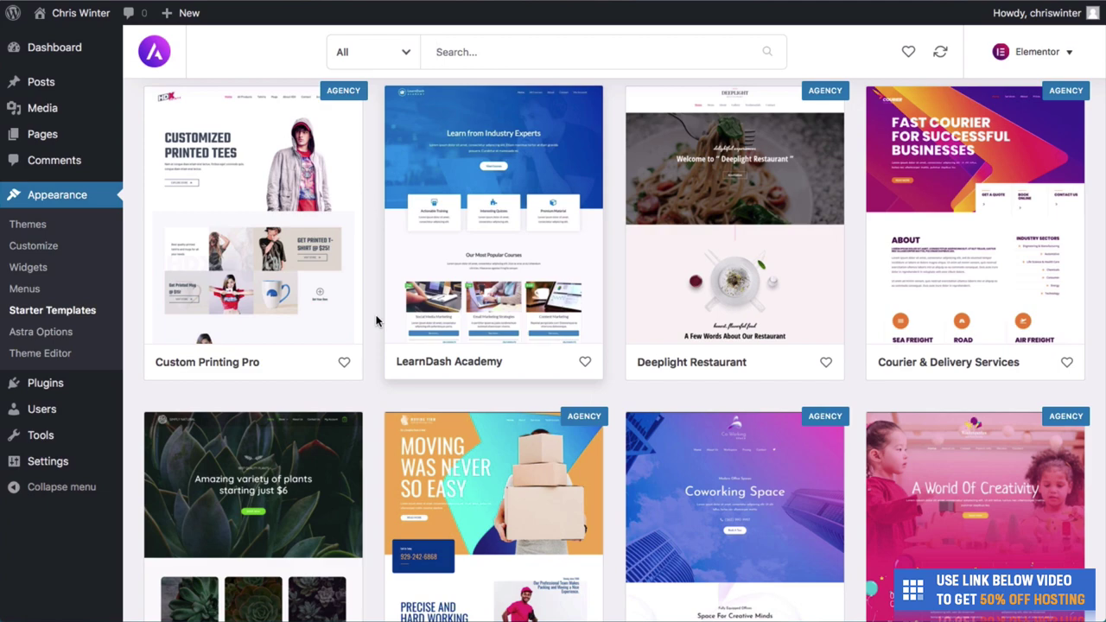
pyautogui.scroll(-4, 376, 321)
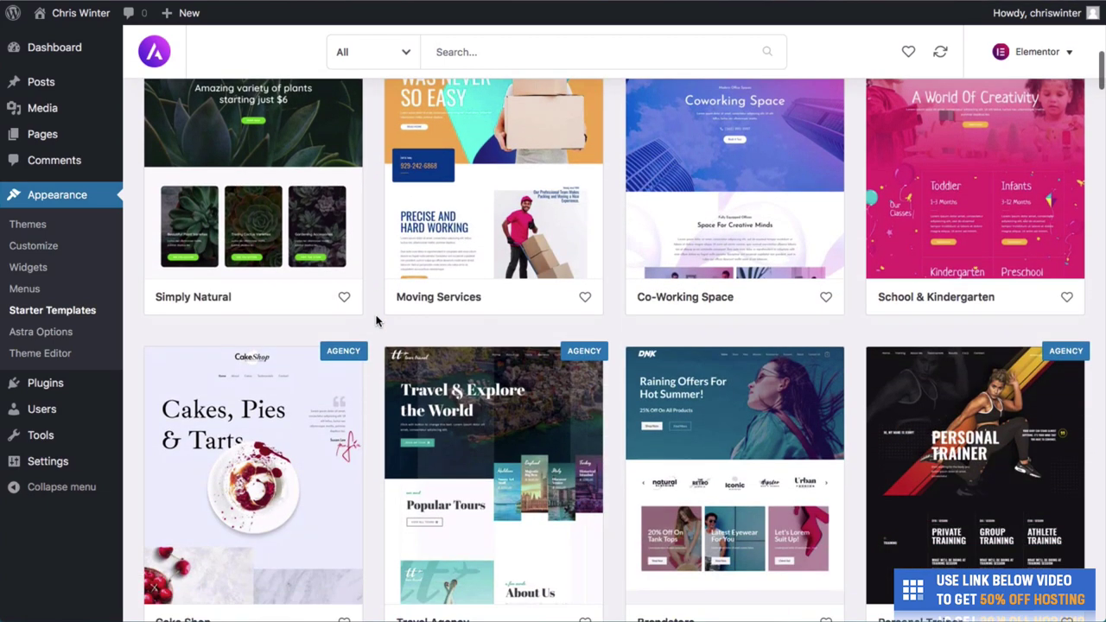
pyautogui.scroll(-2, 376, 322)
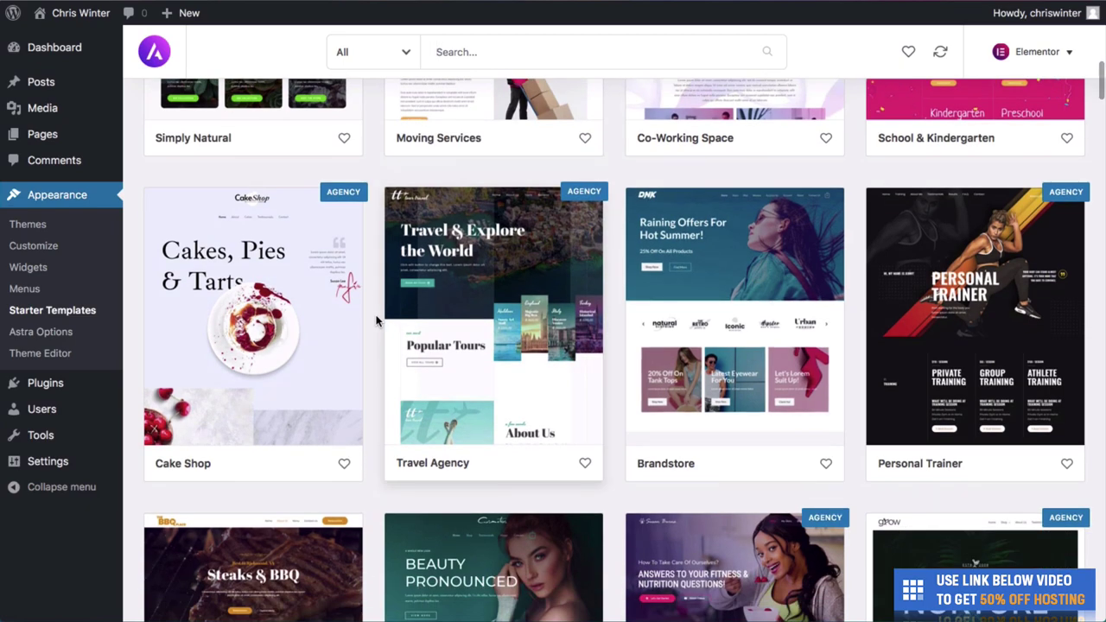
pyautogui.scroll(-4, 376, 321)
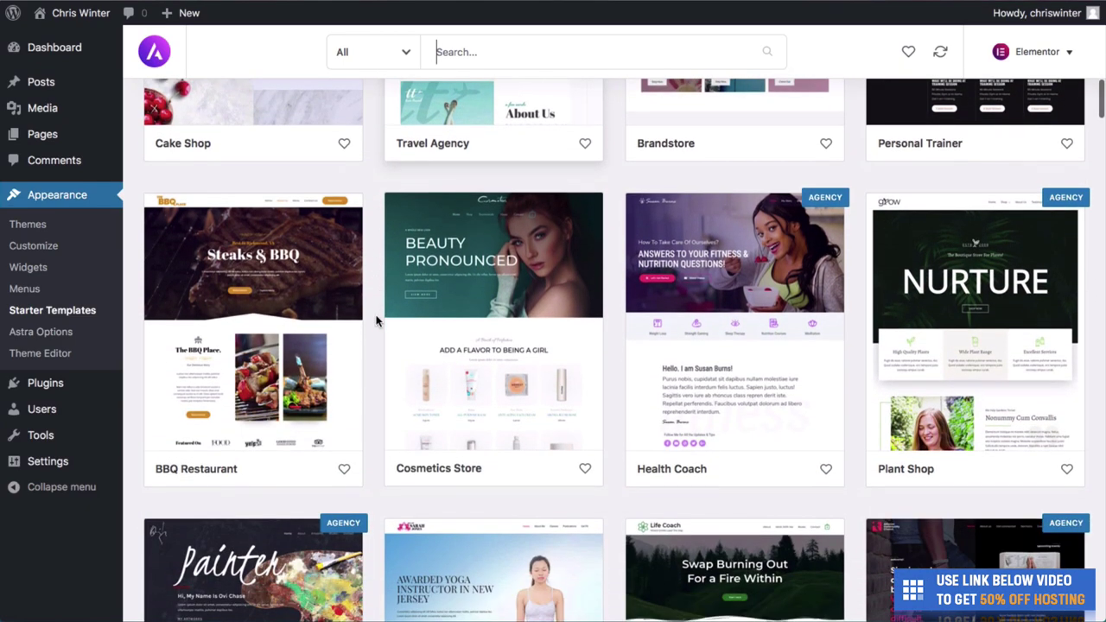
pyautogui.scroll(-10, 376, 321)
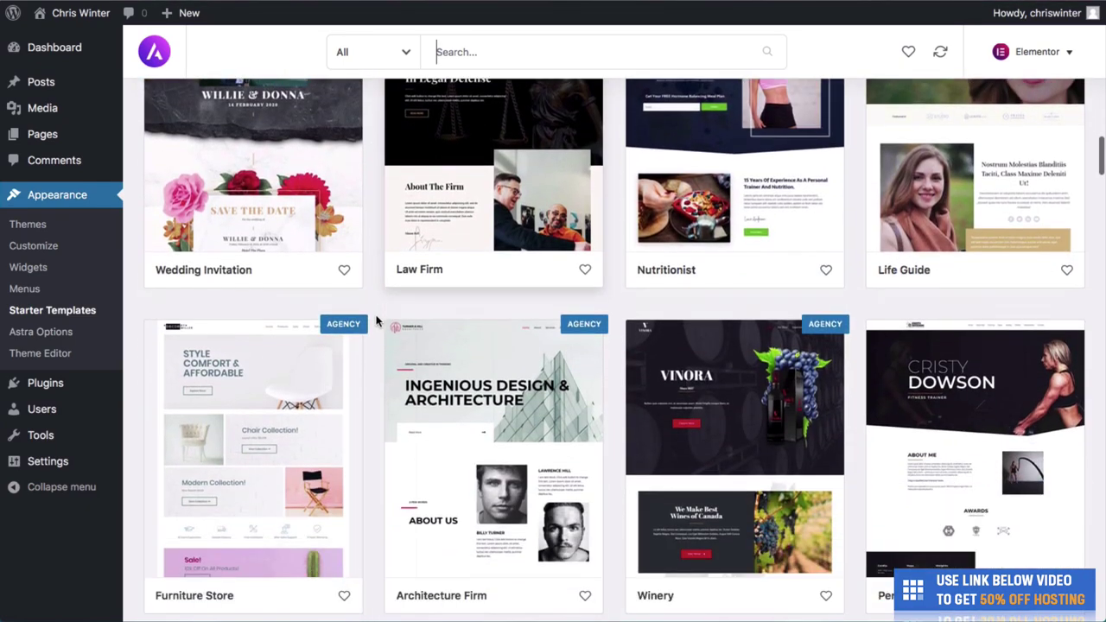
pyautogui.scroll(-1, 376, 321)
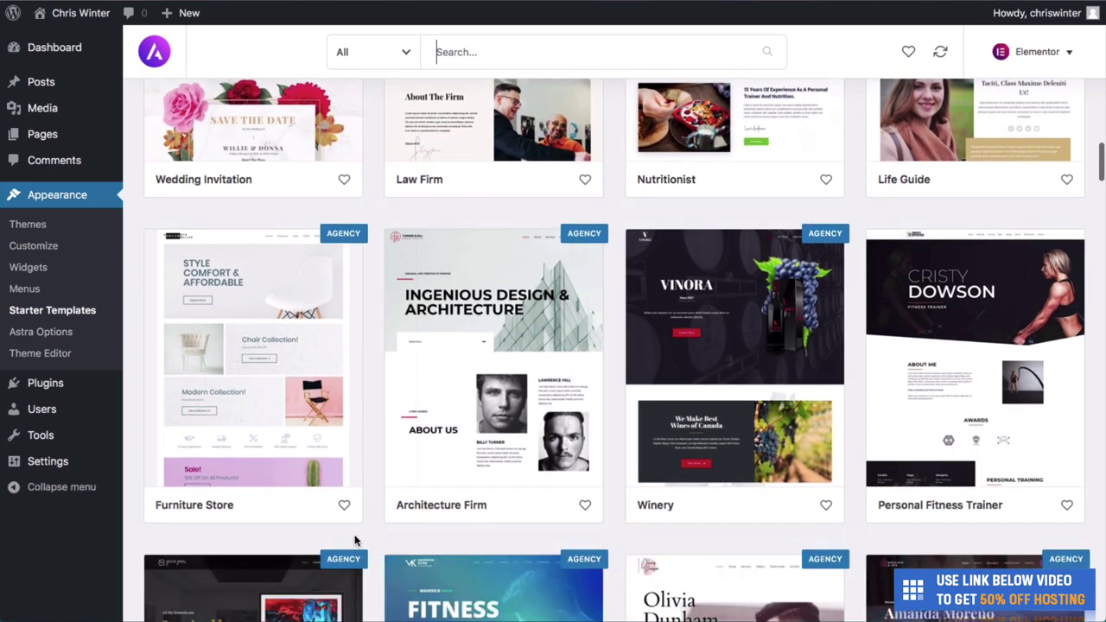
pyautogui.scroll(7, 361, 462)
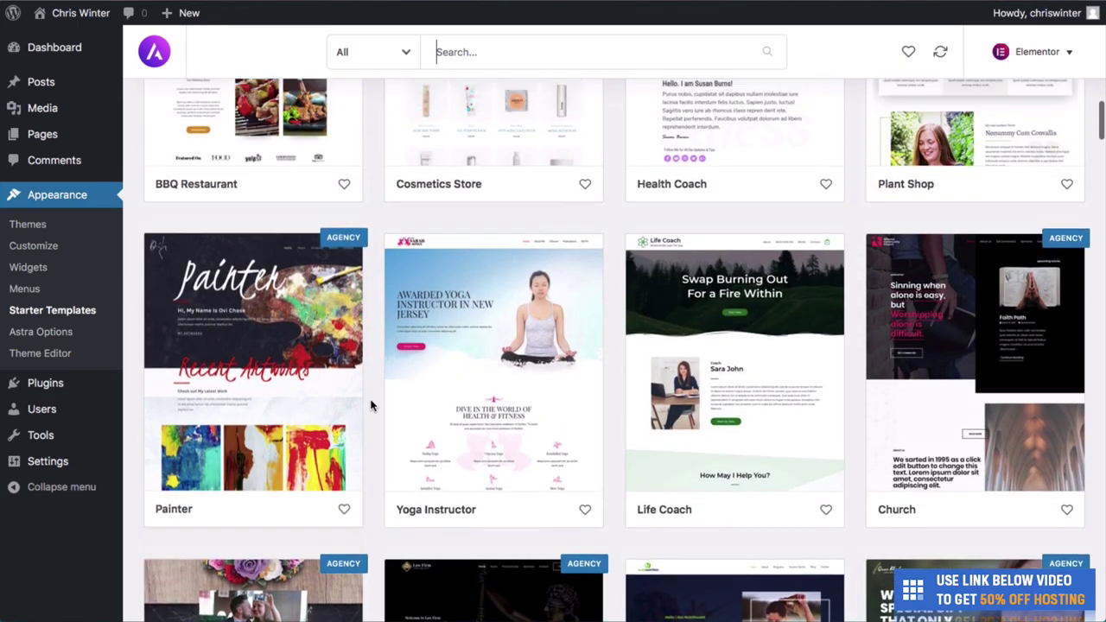
pyautogui.scroll(14, 372, 406)
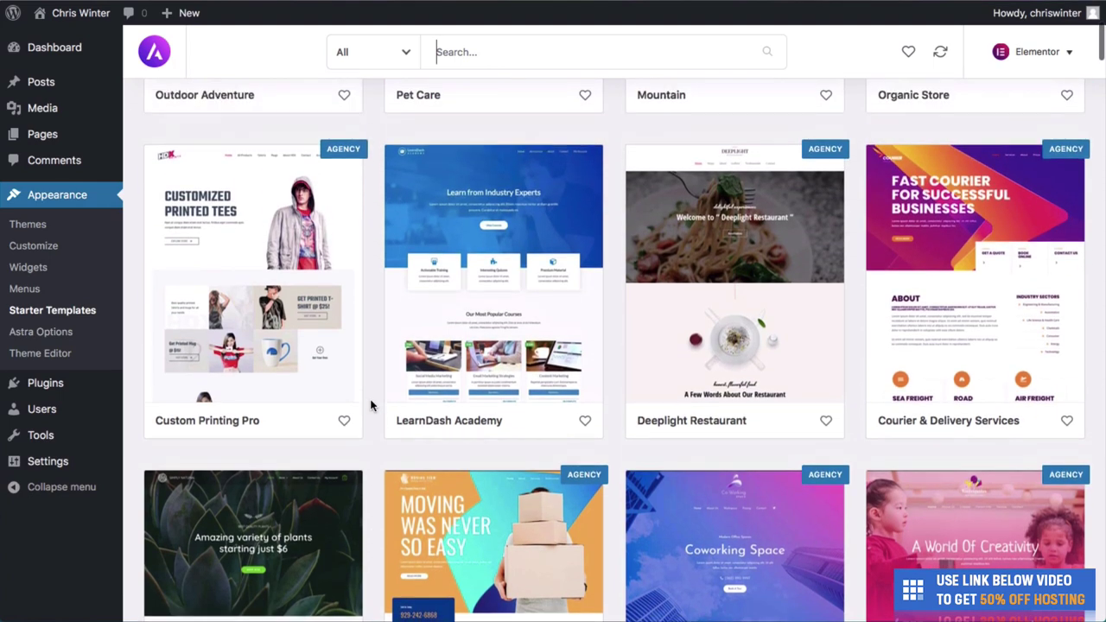
pyautogui.scroll(2, 371, 406)
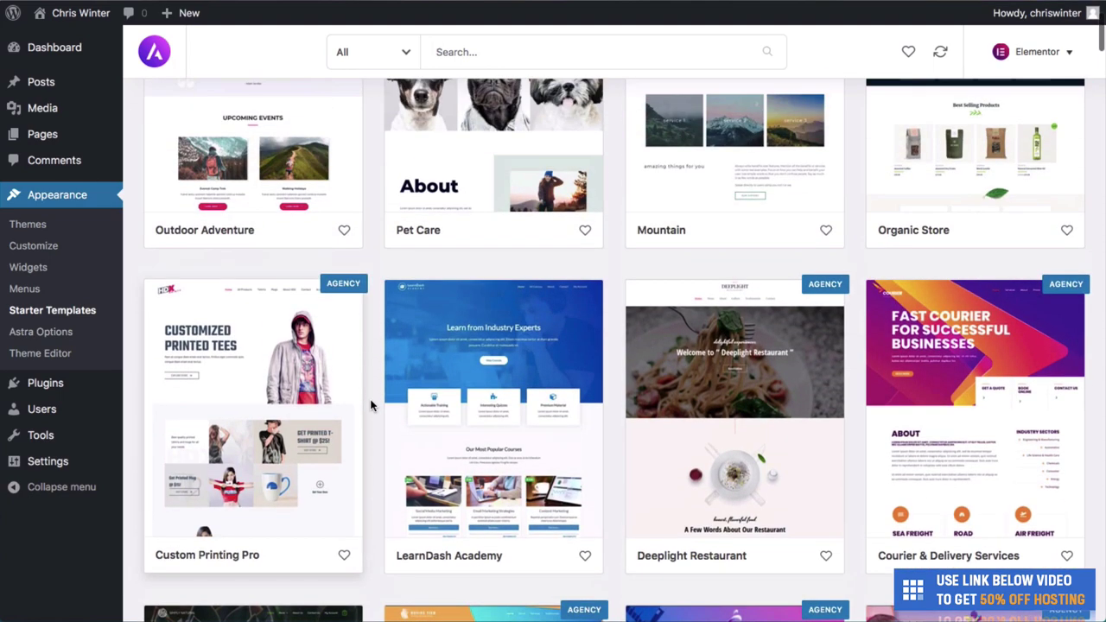
pyautogui.scroll(2, 372, 407)
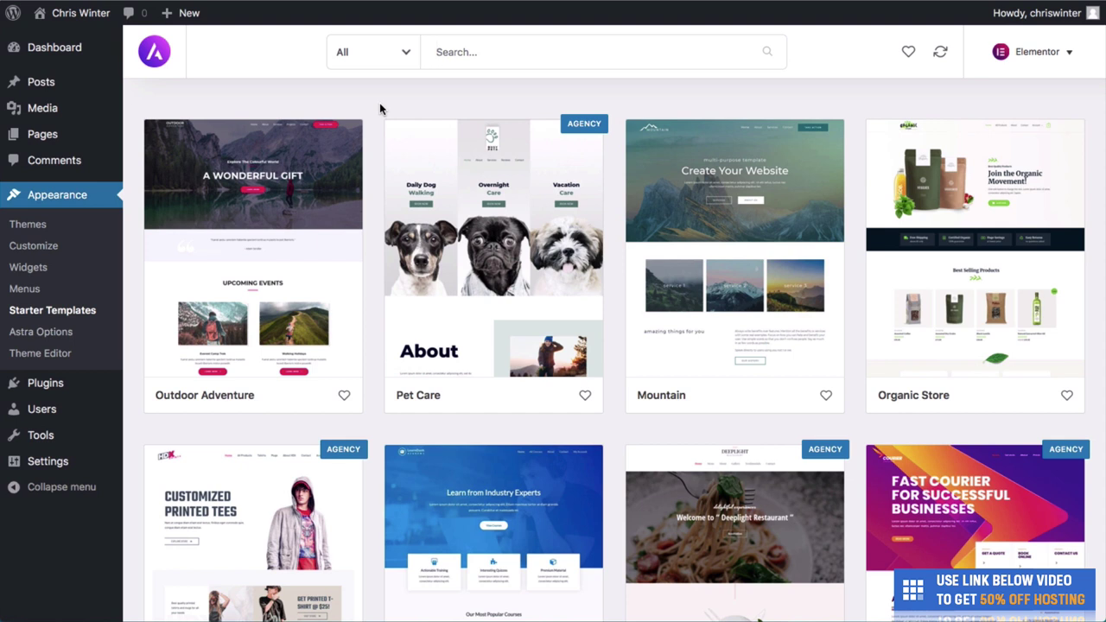
pyautogui.press('XF86AudioMute')
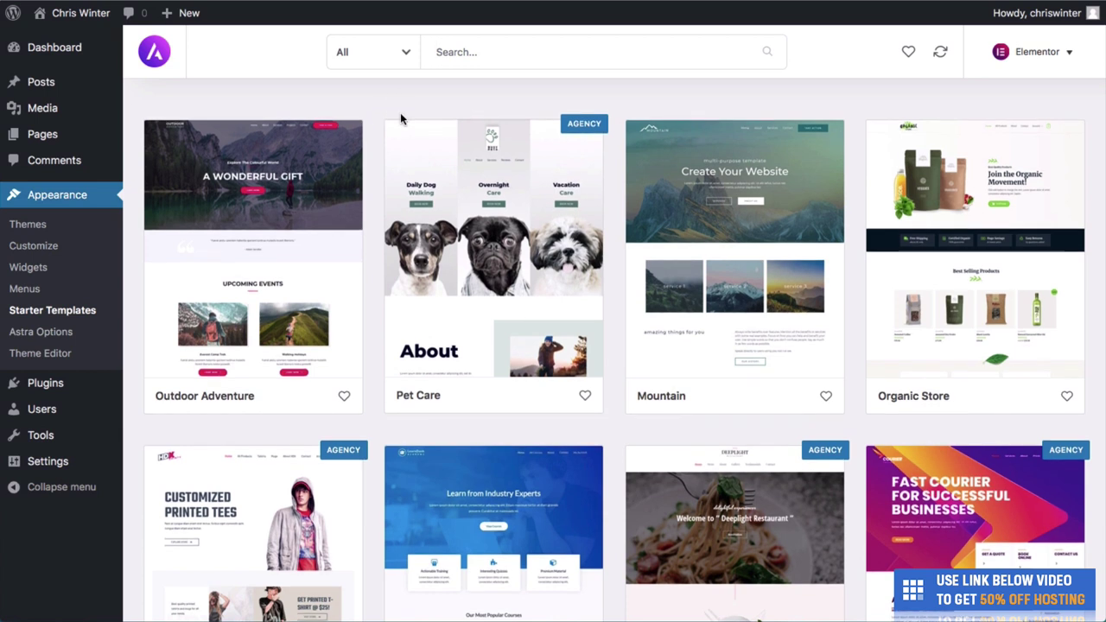
pyautogui.click(367, 59)
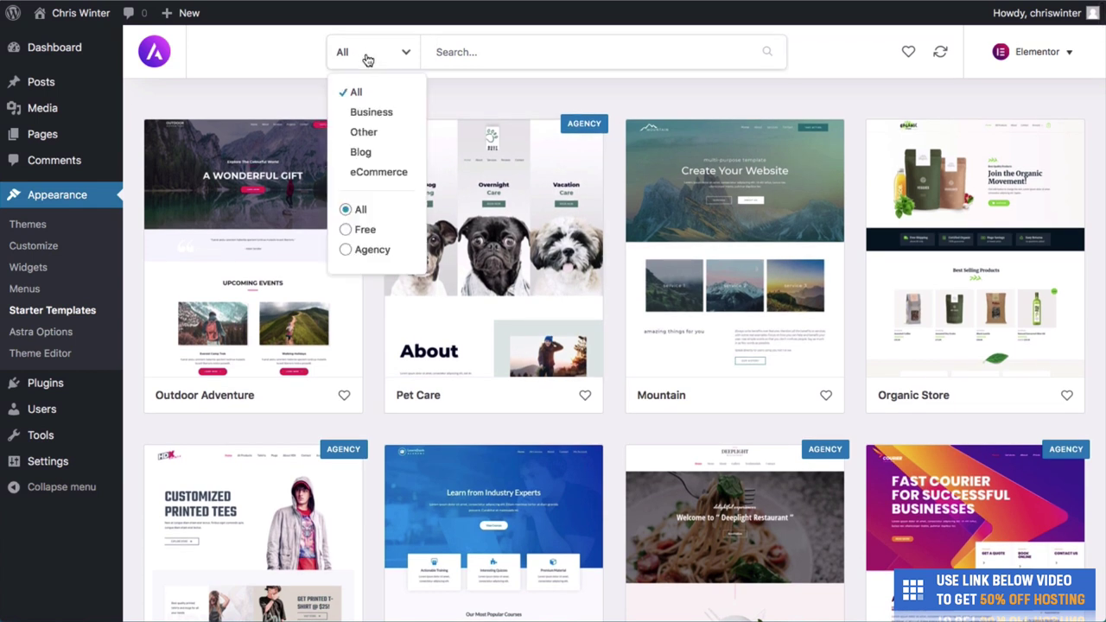
pyautogui.click(347, 231)
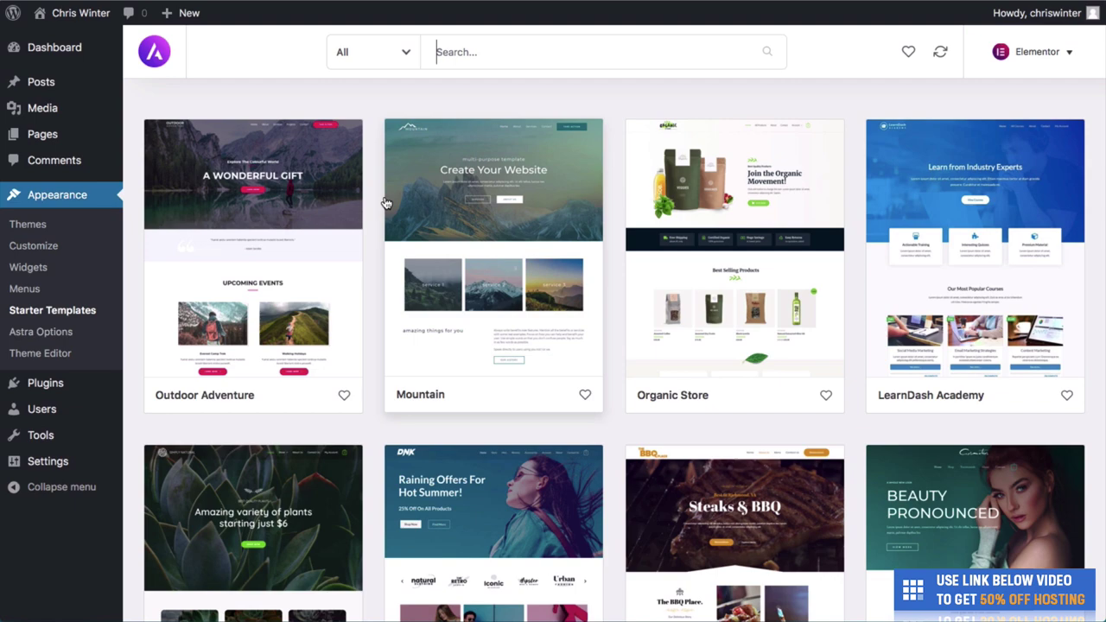
pyautogui.scroll(-3, 386, 203)
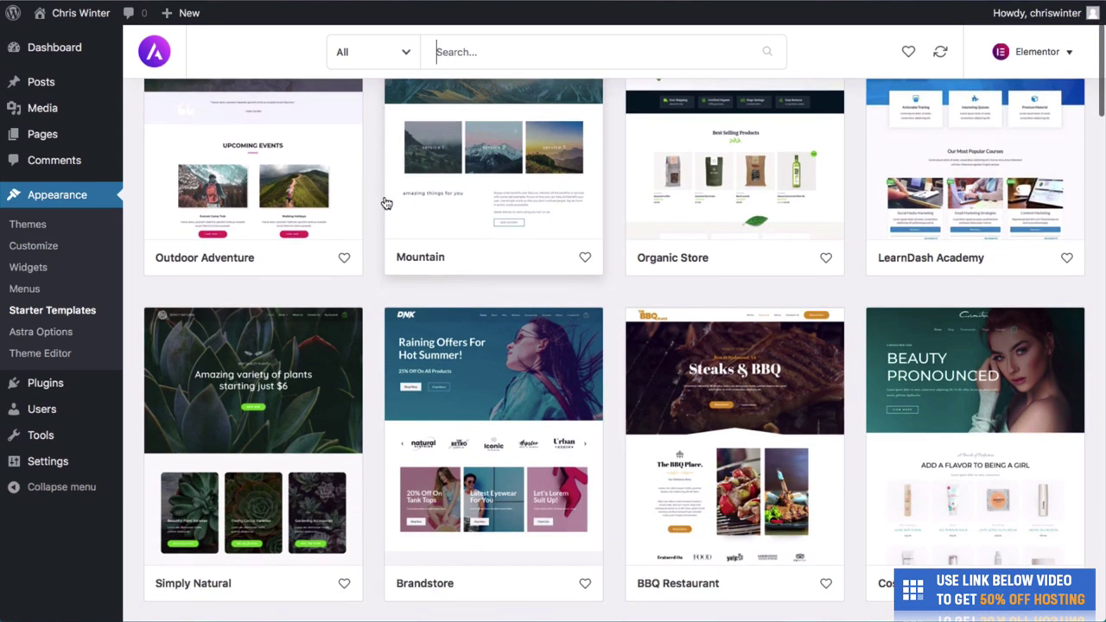
pyautogui.scroll(-3, 387, 203)
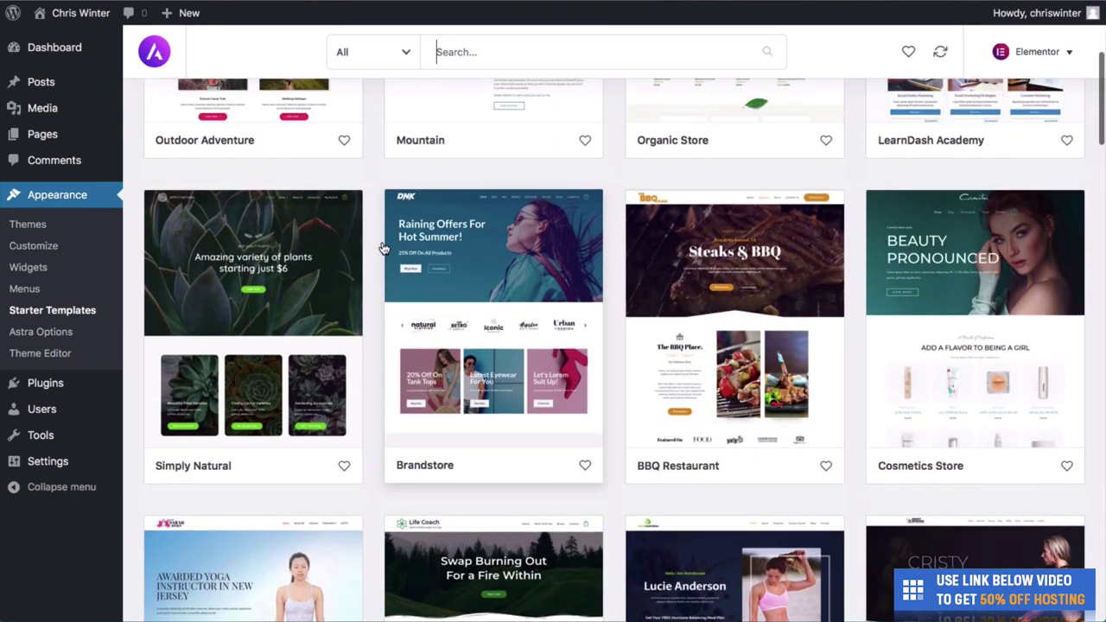
pyautogui.scroll(6, 378, 377)
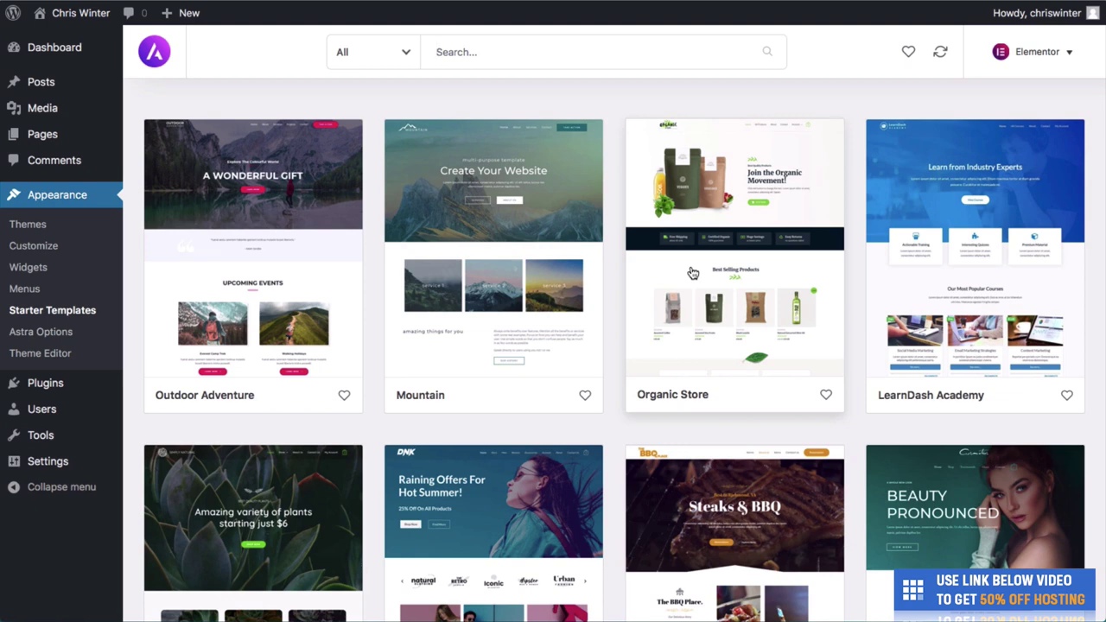
pyautogui.scroll(-3, 692, 273)
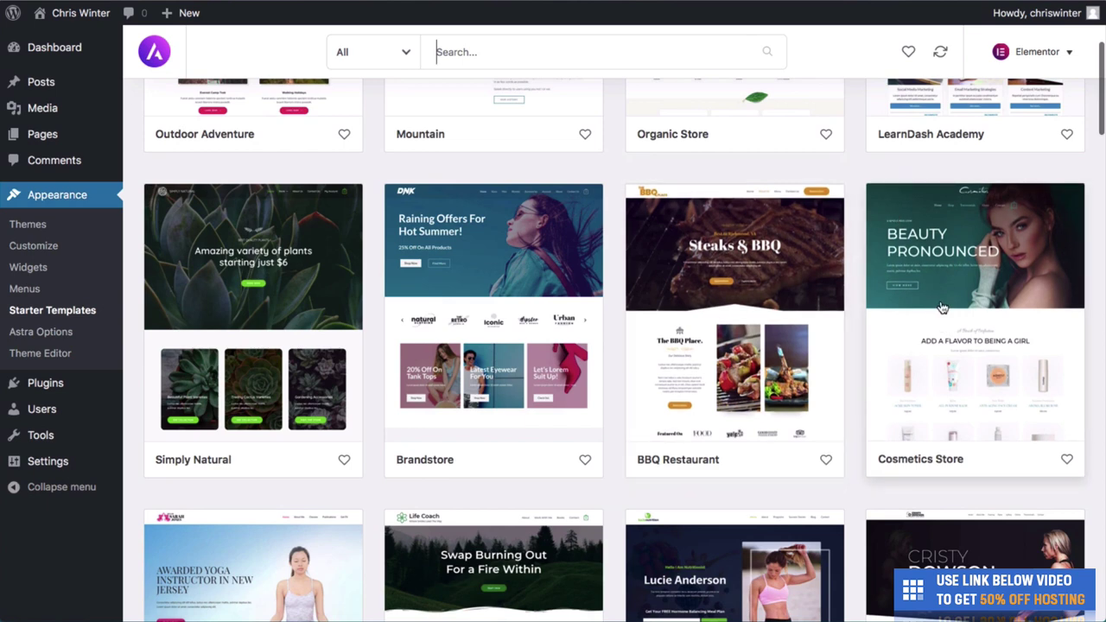
pyautogui.scroll(-1, 941, 307)
pyautogui.scroll(-3, 942, 307)
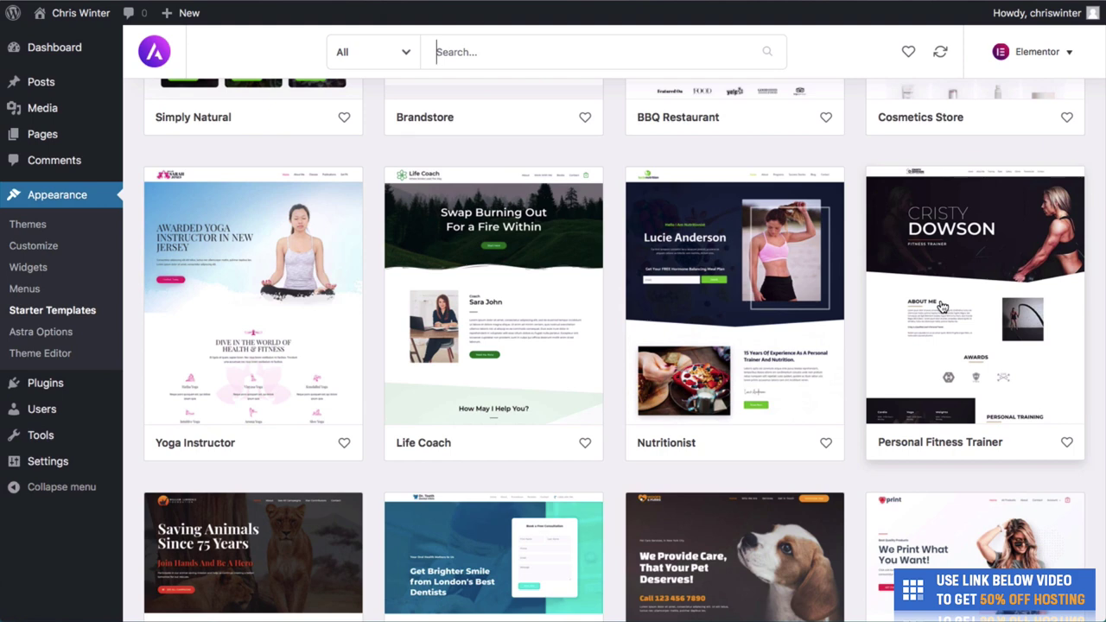
pyautogui.scroll(-4, 942, 307)
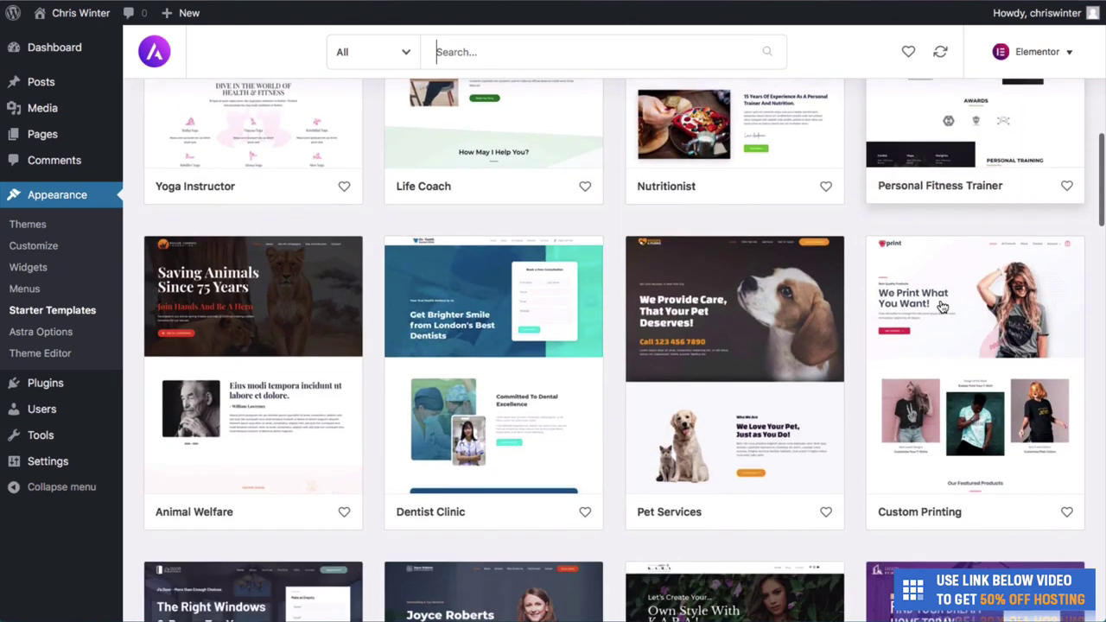
pyautogui.scroll(3, 941, 307)
pyautogui.scroll(3, 942, 307)
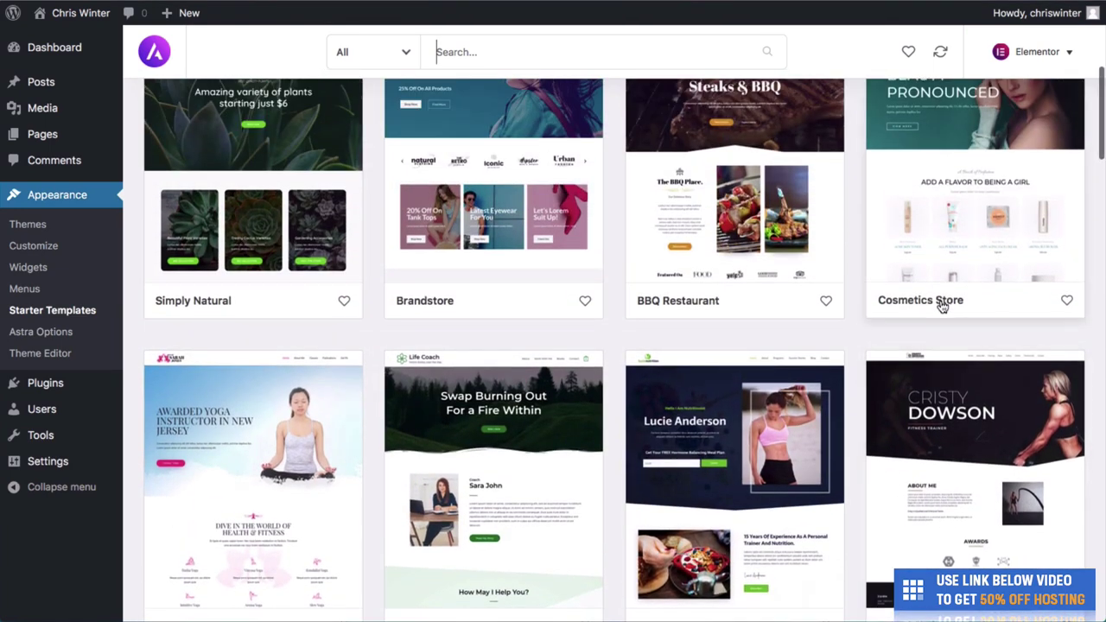
pyautogui.scroll(1, 942, 307)
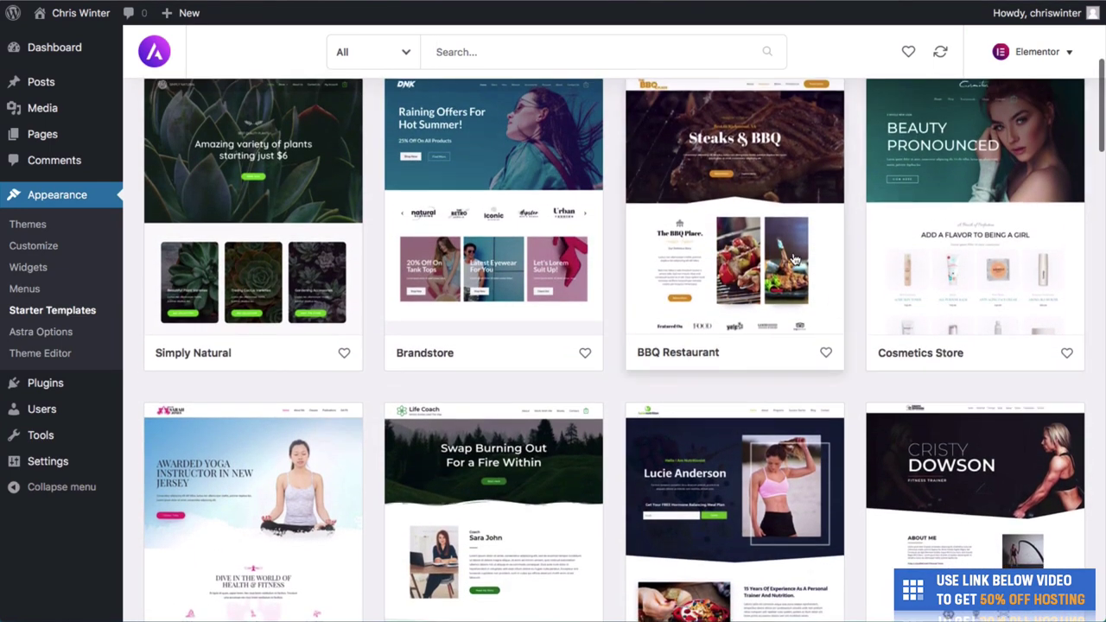
pyautogui.click(791, 251)
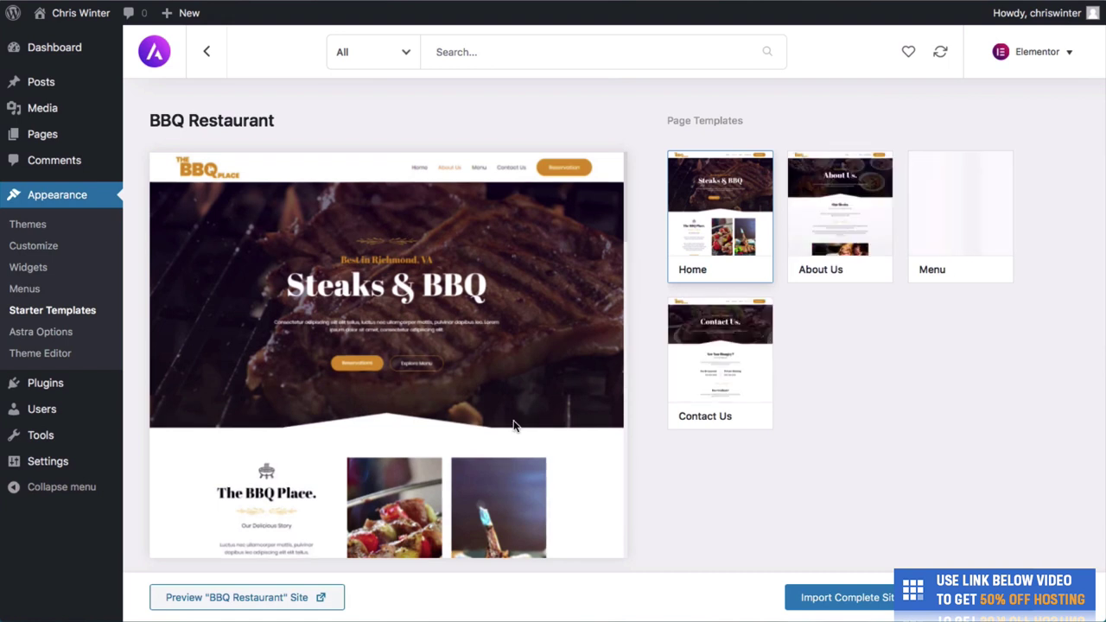
pyautogui.moveTo(515, 420)
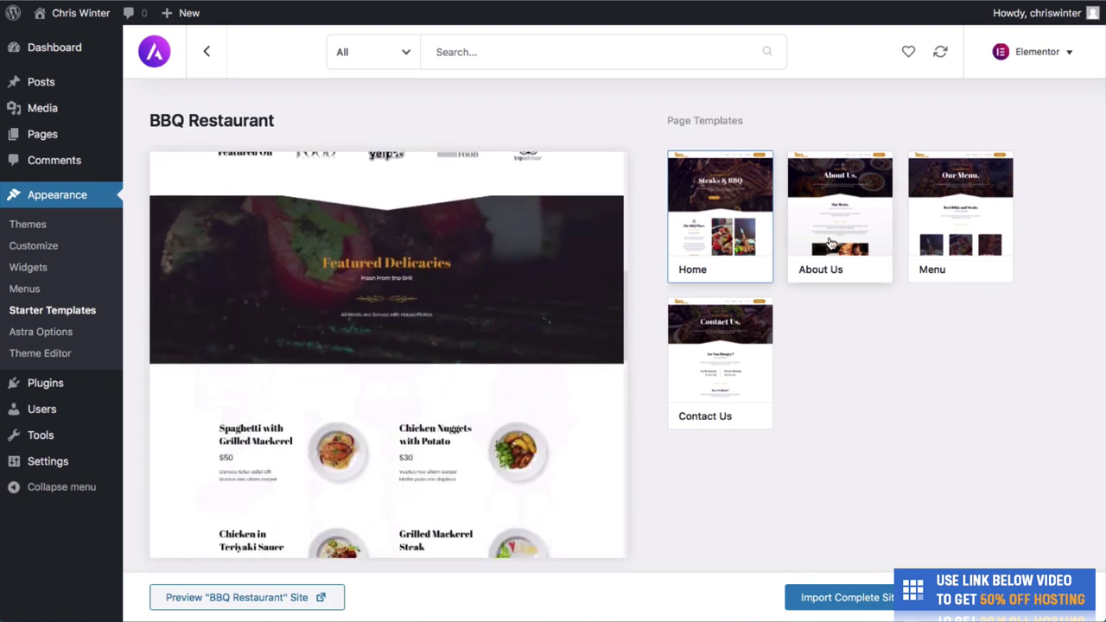
pyautogui.click(830, 245)
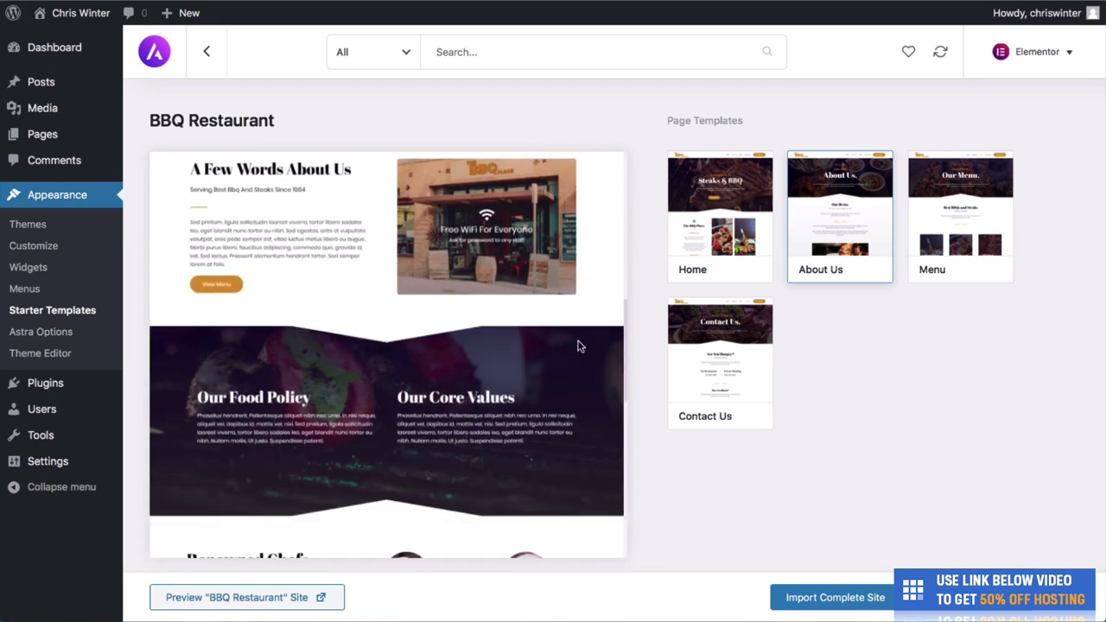
pyautogui.click(957, 210)
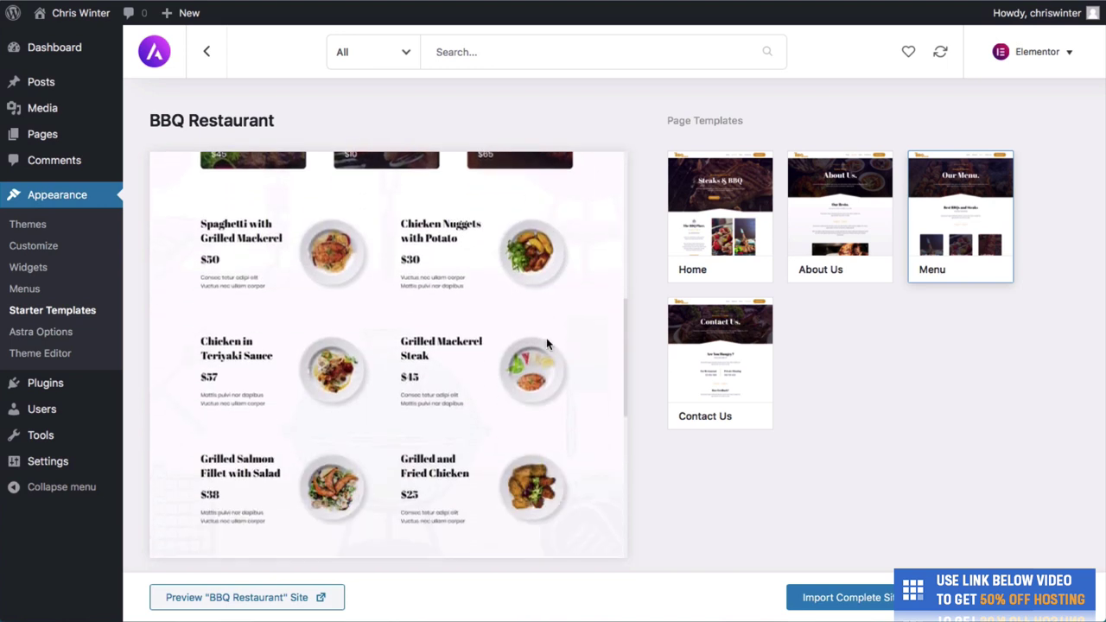
pyautogui.click(699, 321)
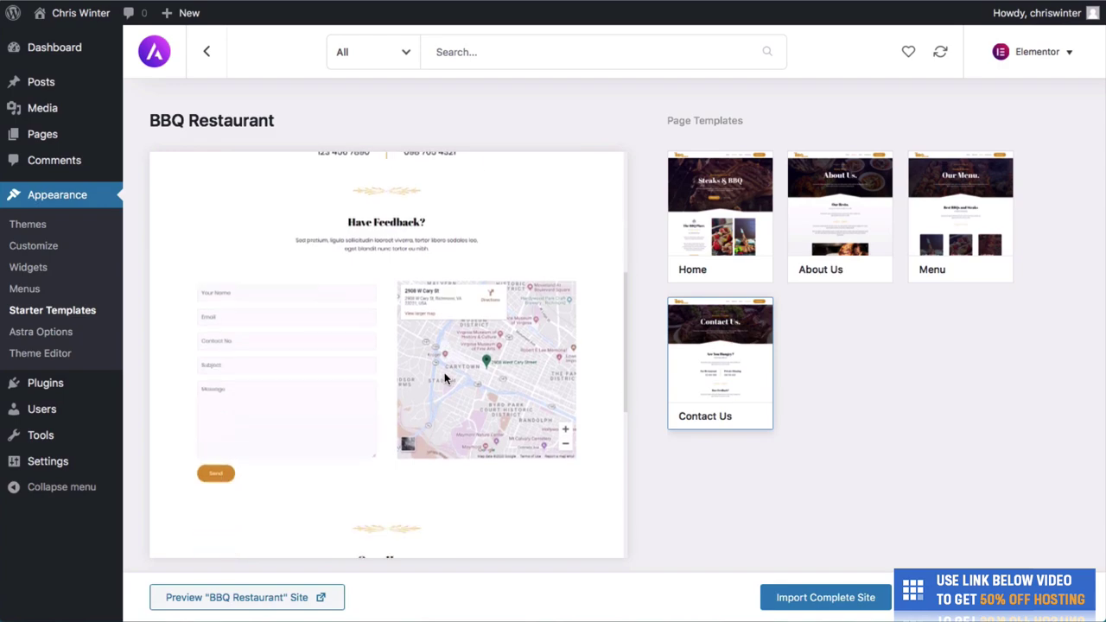
# Go back to all templates and select the Animal Welfare template card.
pyautogui.click(201, 54)
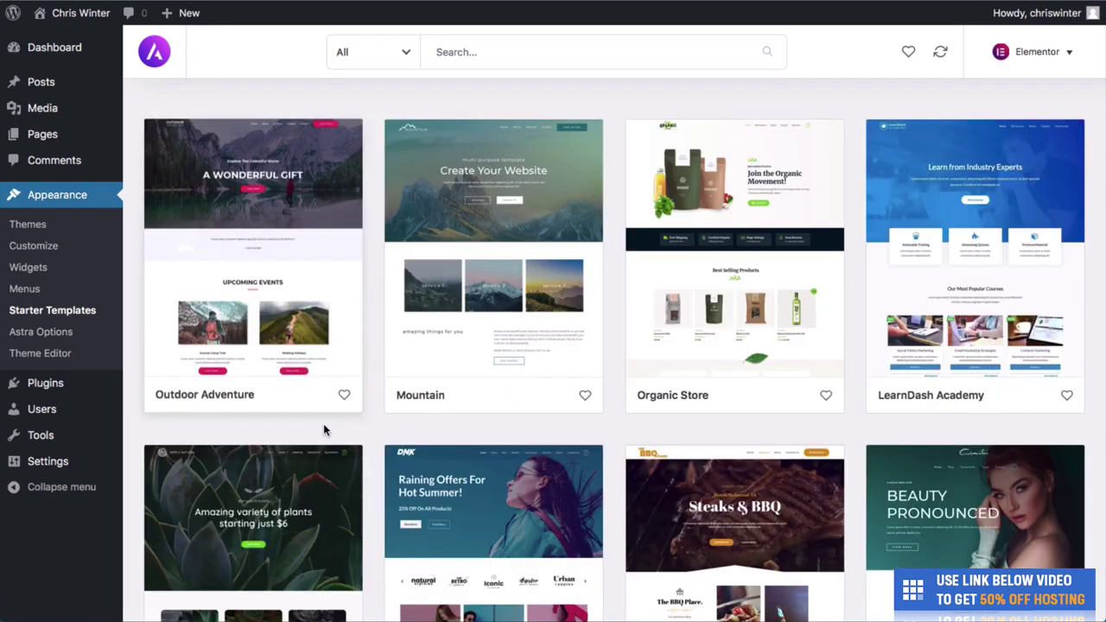
pyautogui.scroll(-10, 323, 423)
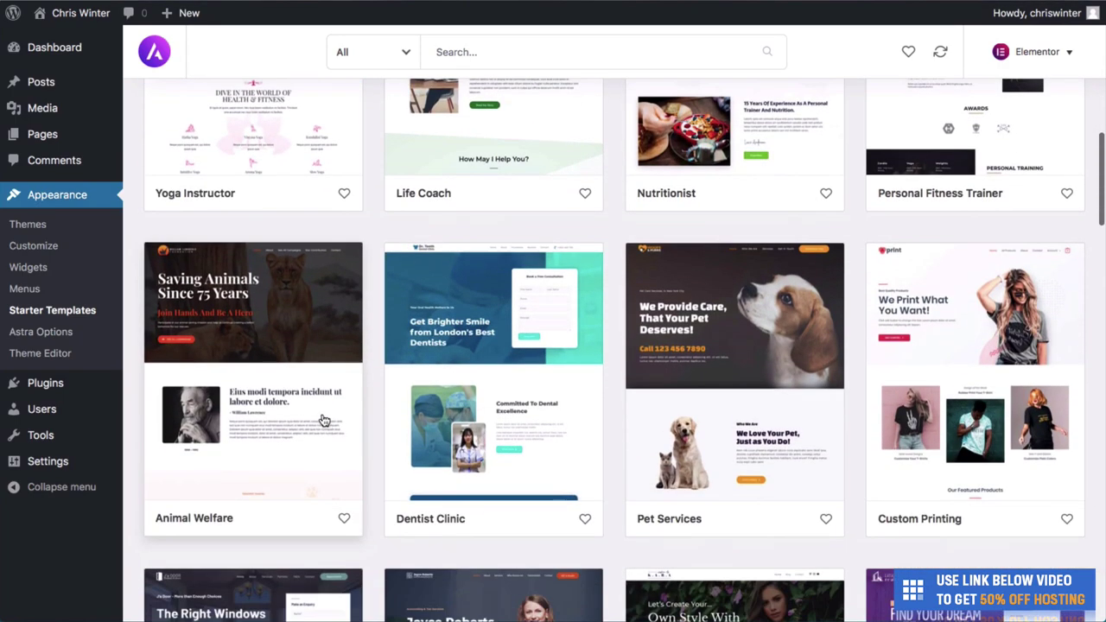
pyautogui.click(291, 377)
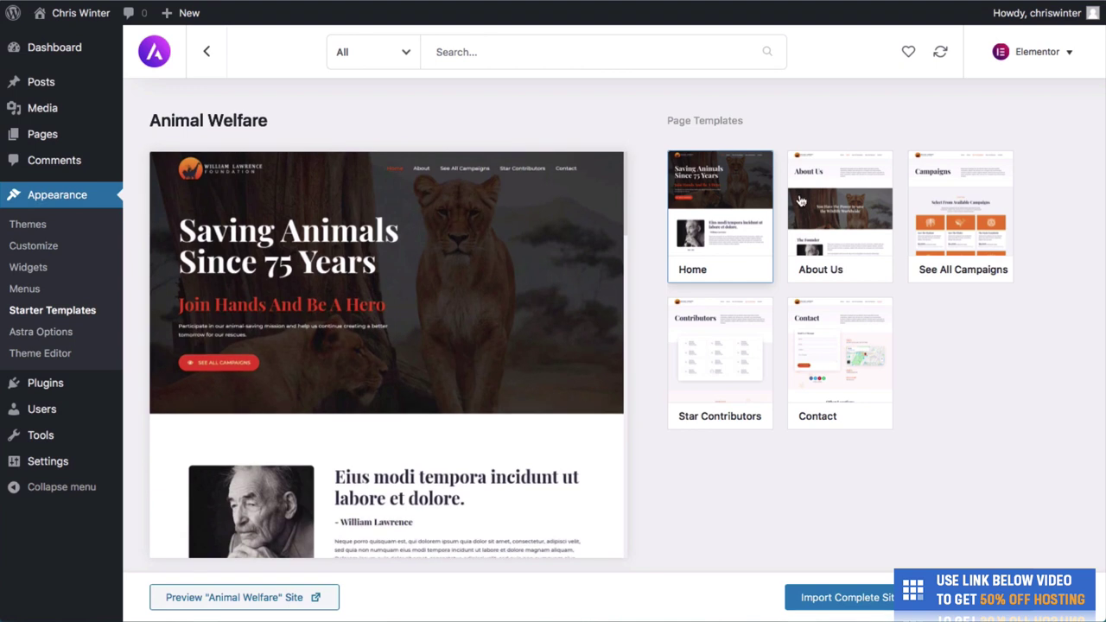
# Preview the Animal Welfare About Us, See All Campaigns, Star Contributors and Contact pages.
pyautogui.click(817, 211)
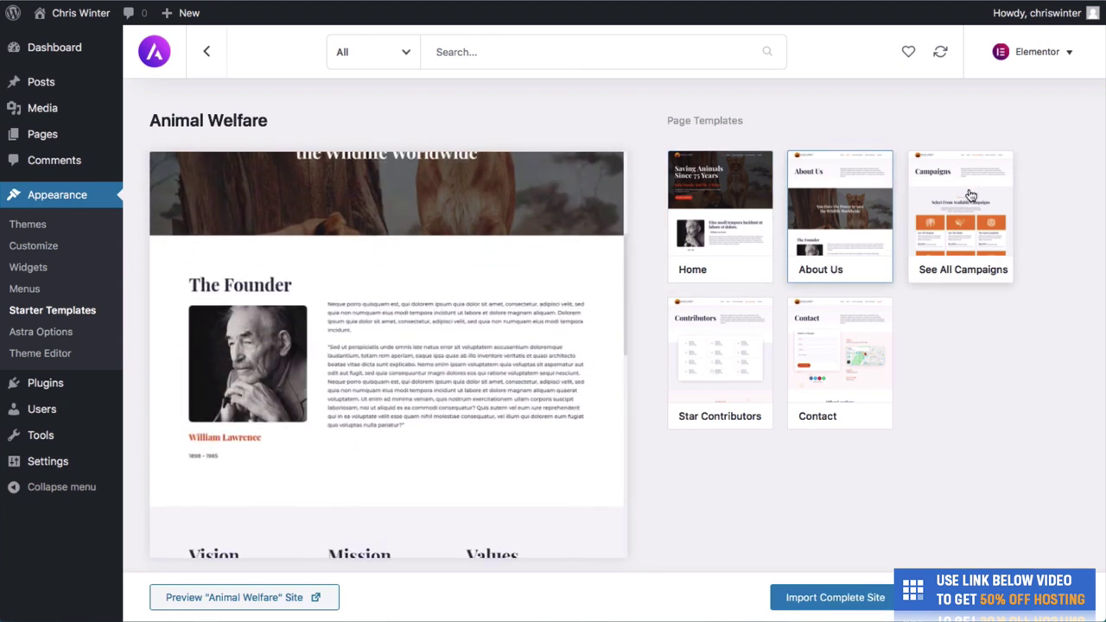
pyautogui.click(942, 199)
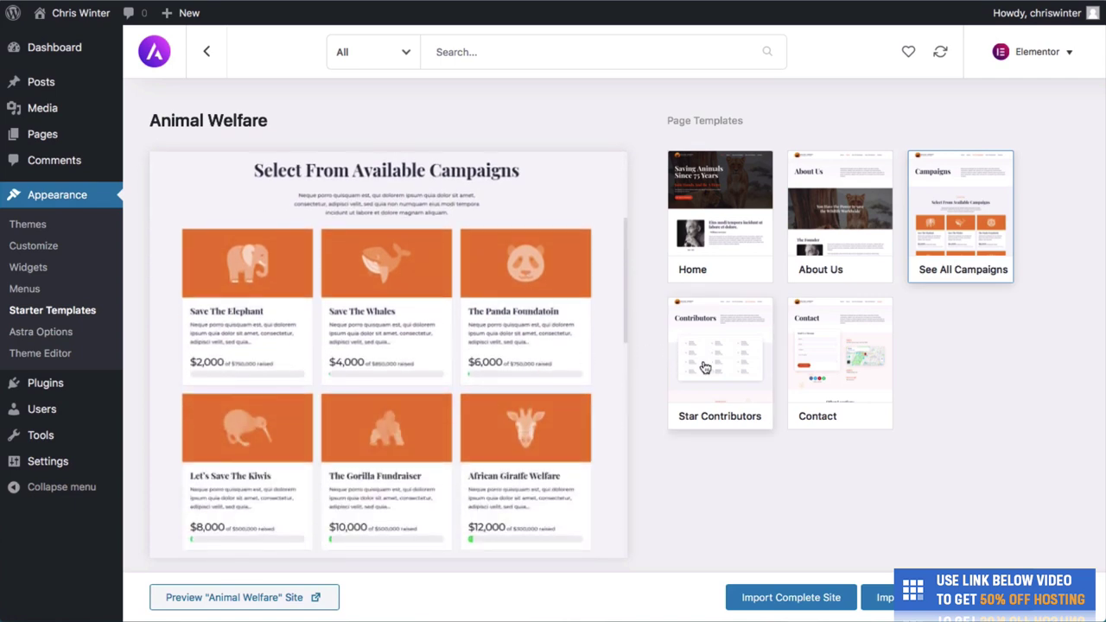
pyautogui.click(704, 366)
pyautogui.click(805, 377)
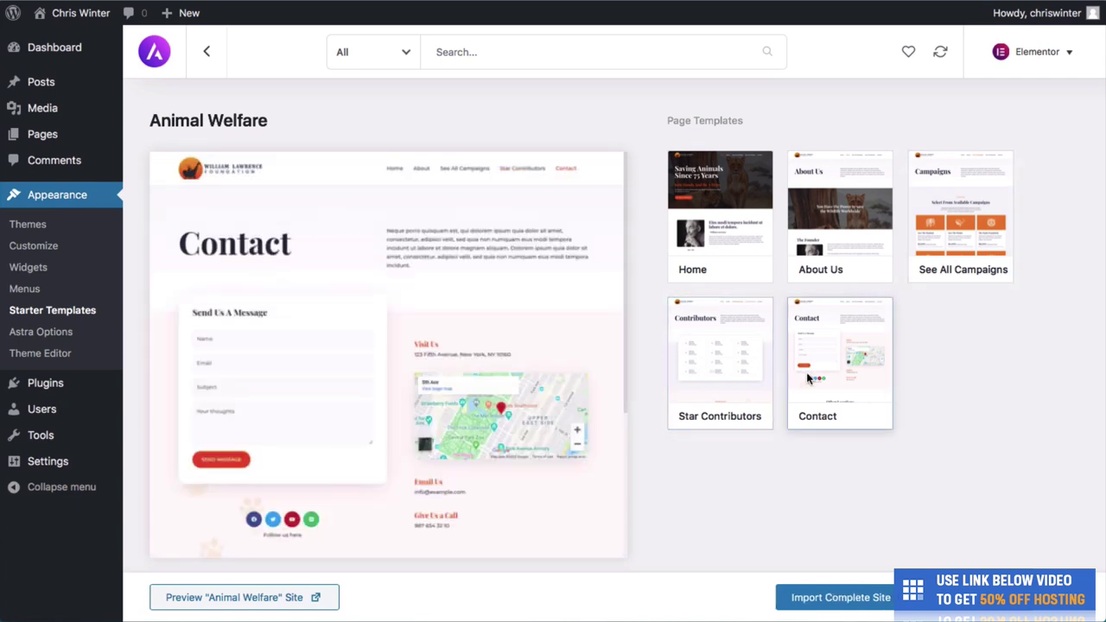
# Return to the full template list and open the Sierra Industry starter template's details.
pyautogui.click(207, 53)
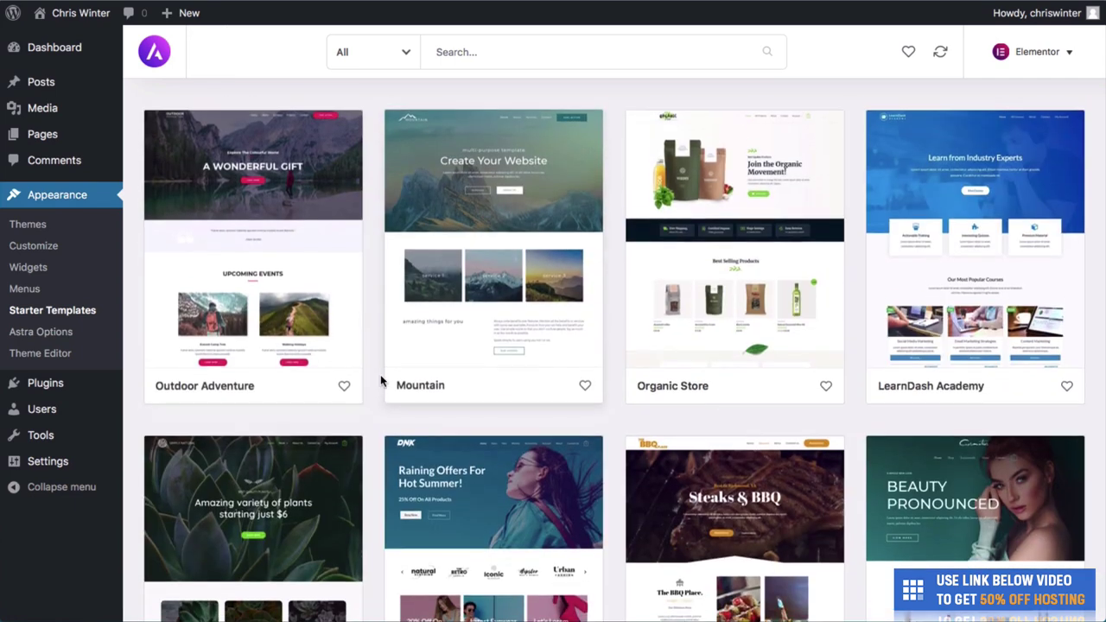
pyautogui.scroll(-15, 380, 374)
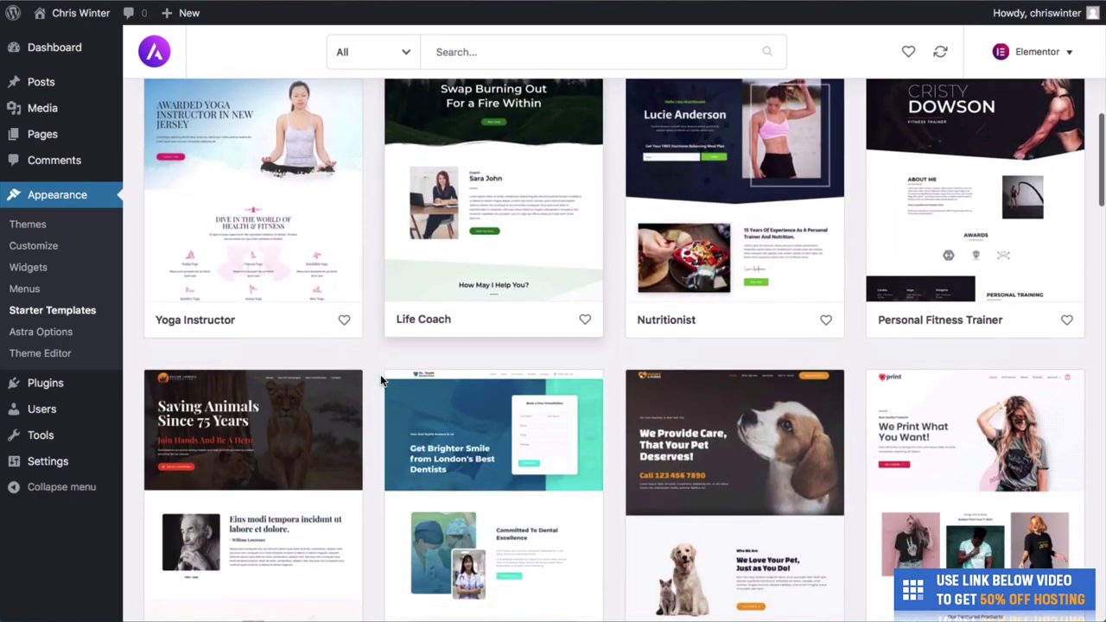
pyautogui.scroll(-10, 734, 331)
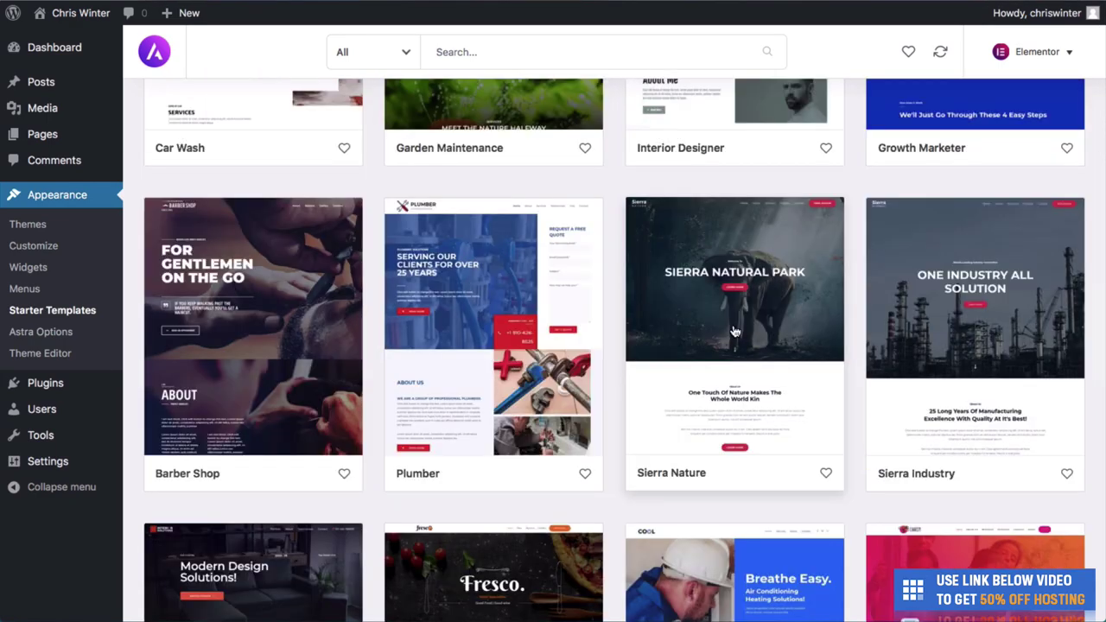
pyautogui.click(970, 320)
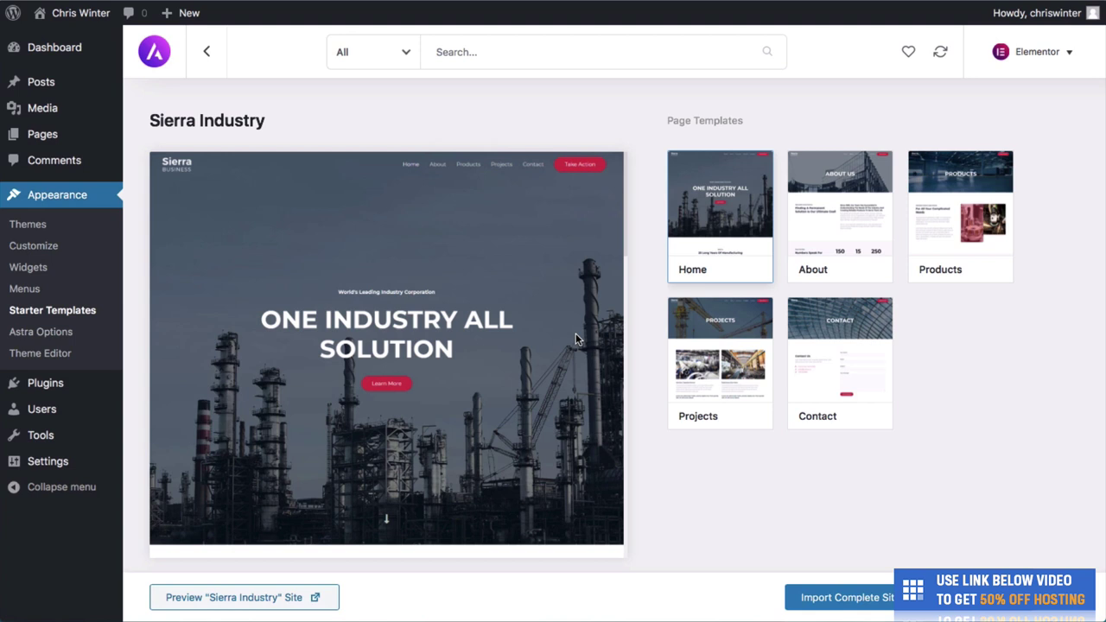
# Preview the Sierra Industry About and Products page templates.
pyautogui.scroll(-5, 575, 343)
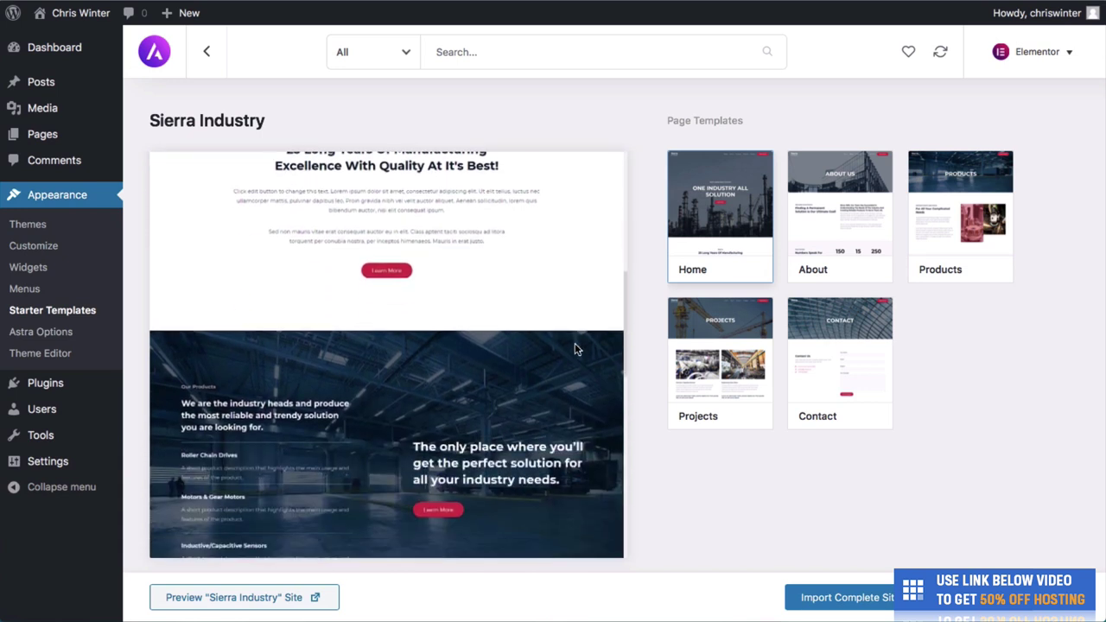
pyautogui.scroll(-2, 489, 336)
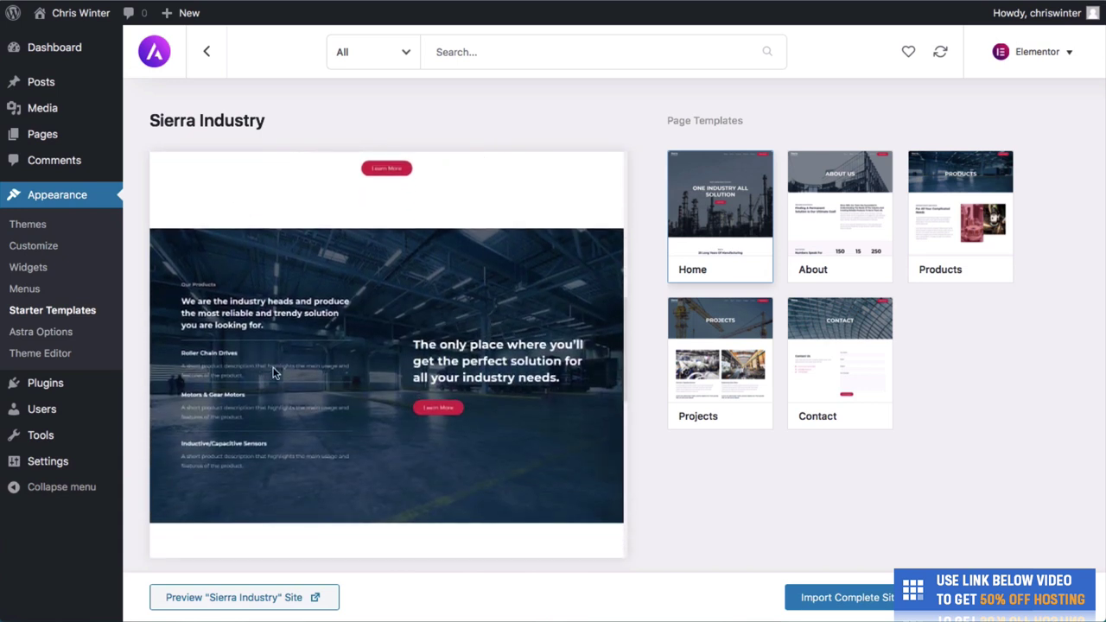
pyautogui.scroll(-5, 374, 421)
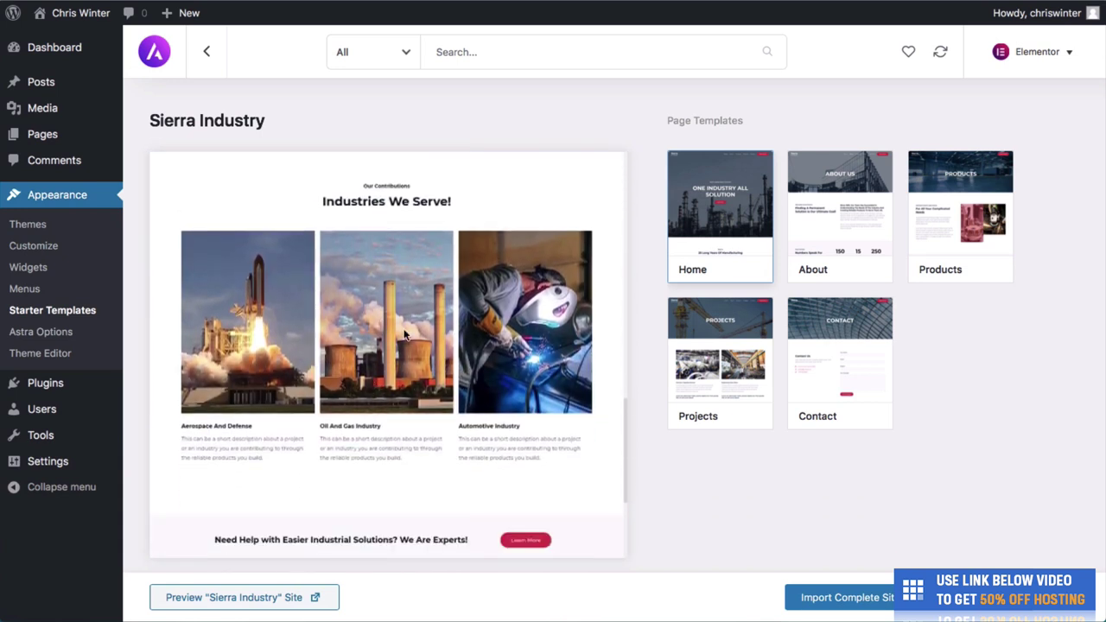
pyautogui.scroll(-3, 456, 435)
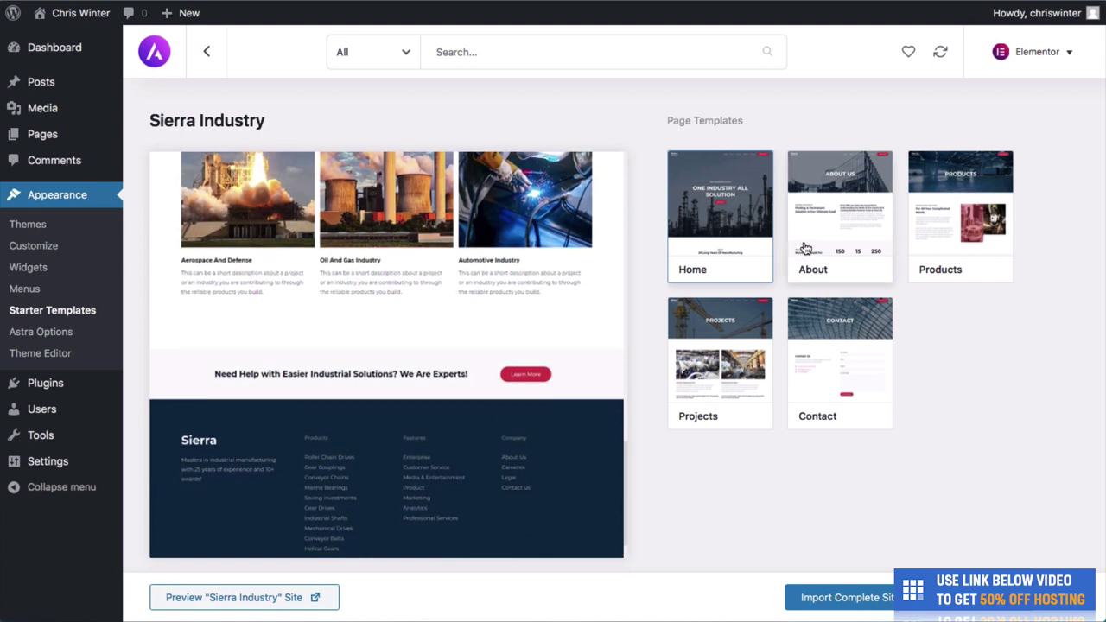
pyautogui.click(842, 235)
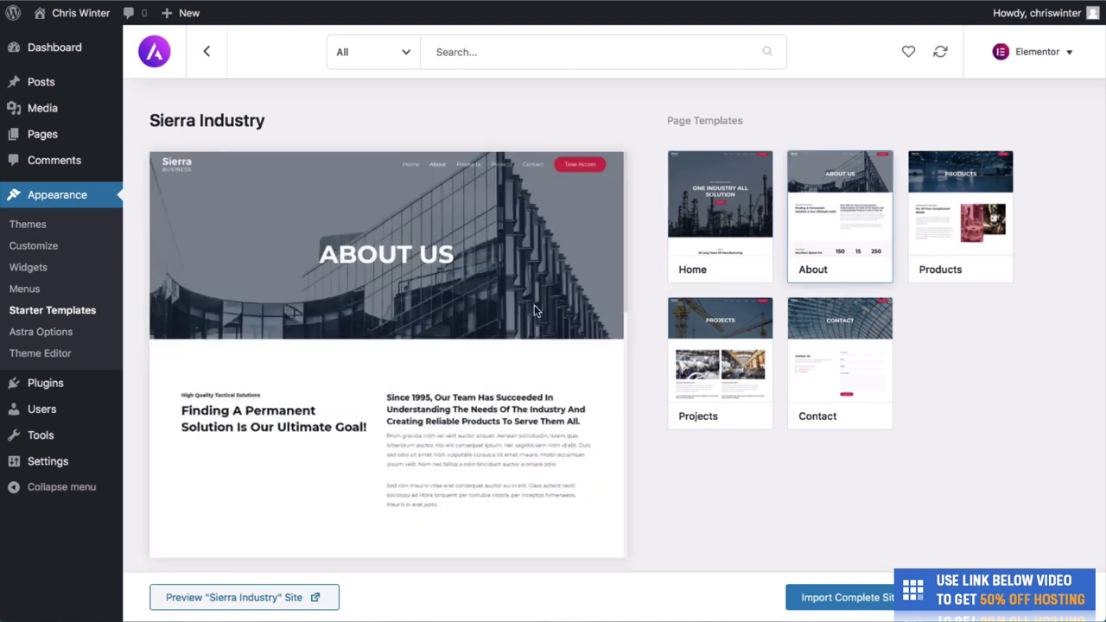
pyautogui.scroll(-2, 535, 311)
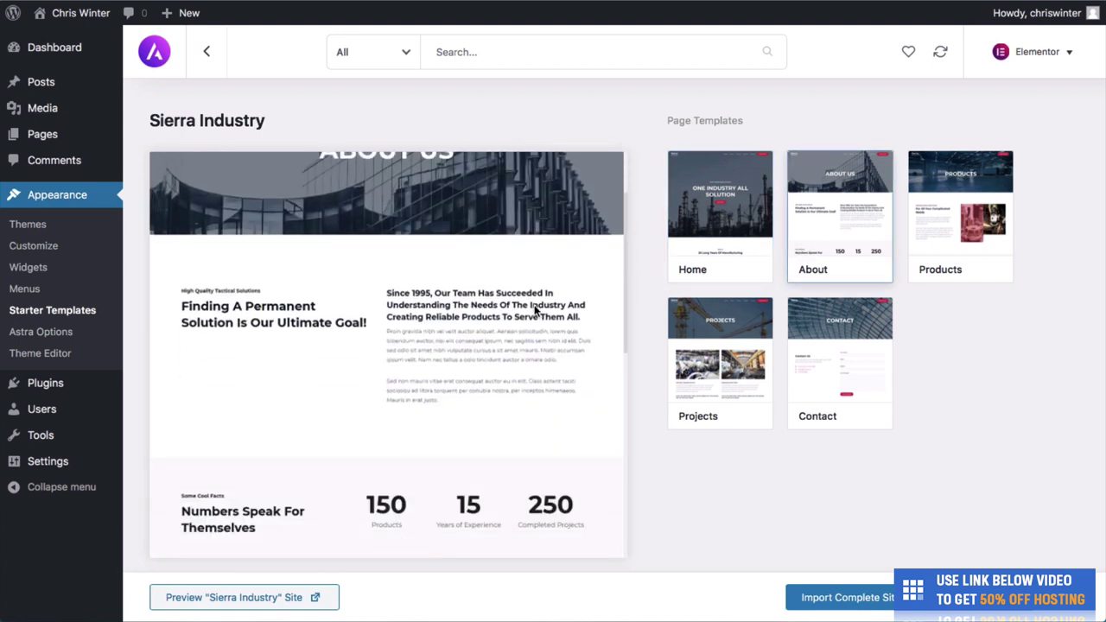
pyautogui.click(918, 243)
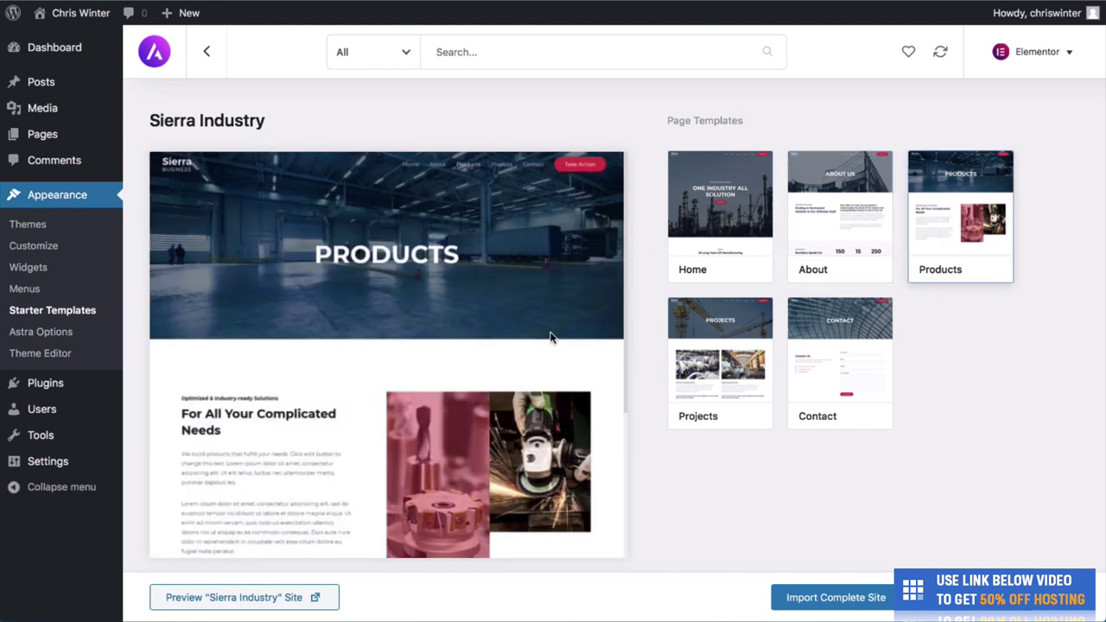
# Preview the Projects and Contact templates, then open the Import Complete Site options.
pyautogui.scroll(-5, 552, 337)
pyautogui.click(750, 354)
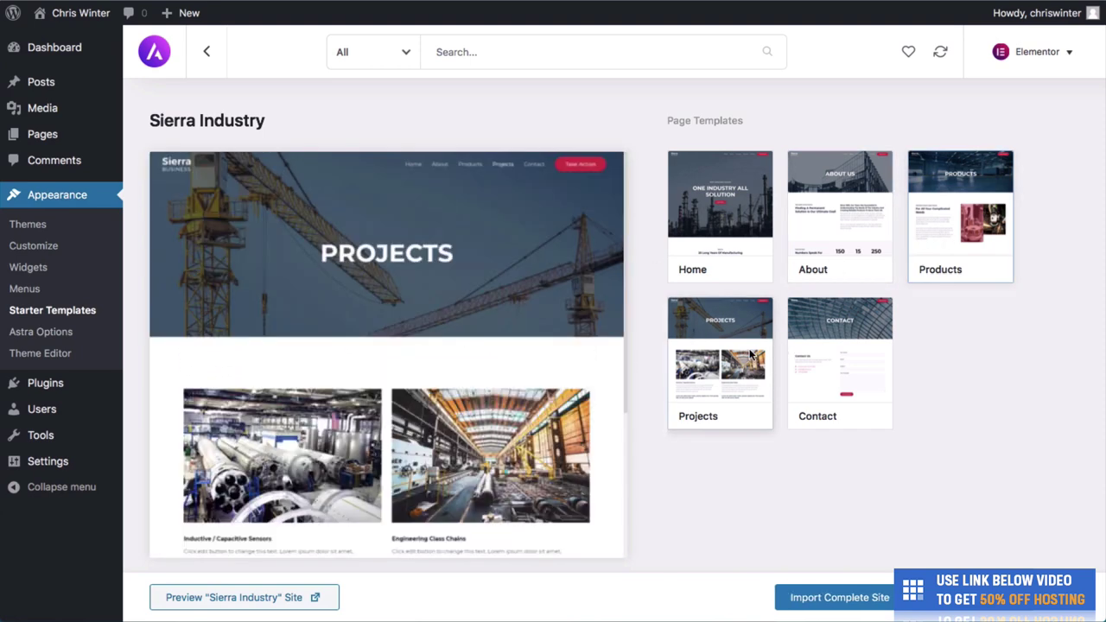
pyautogui.scroll(-3, 519, 452)
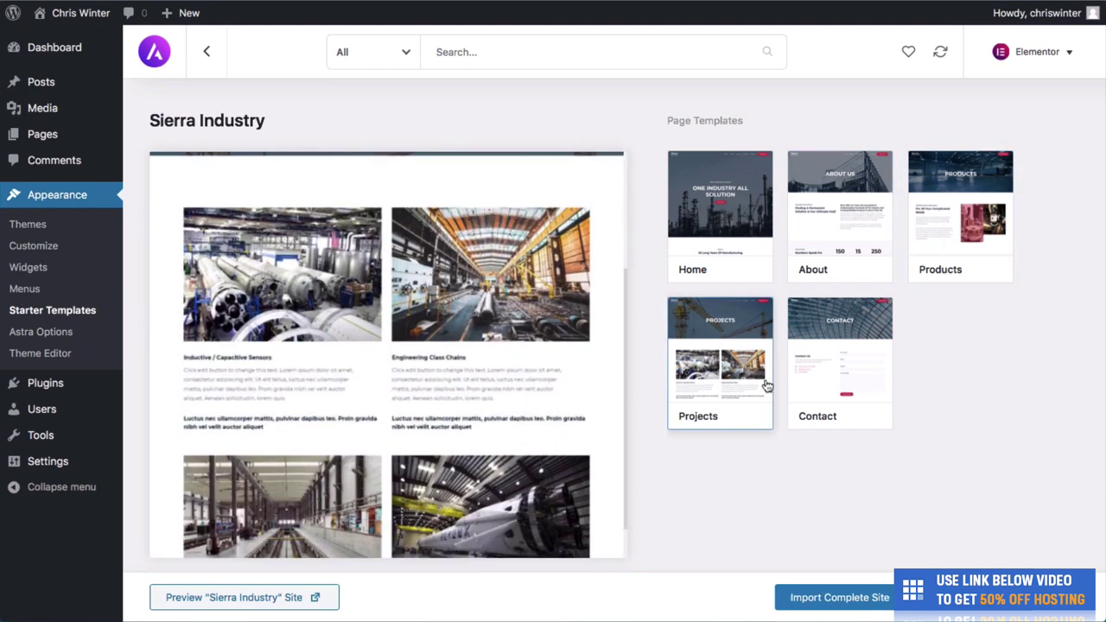
pyautogui.click(817, 385)
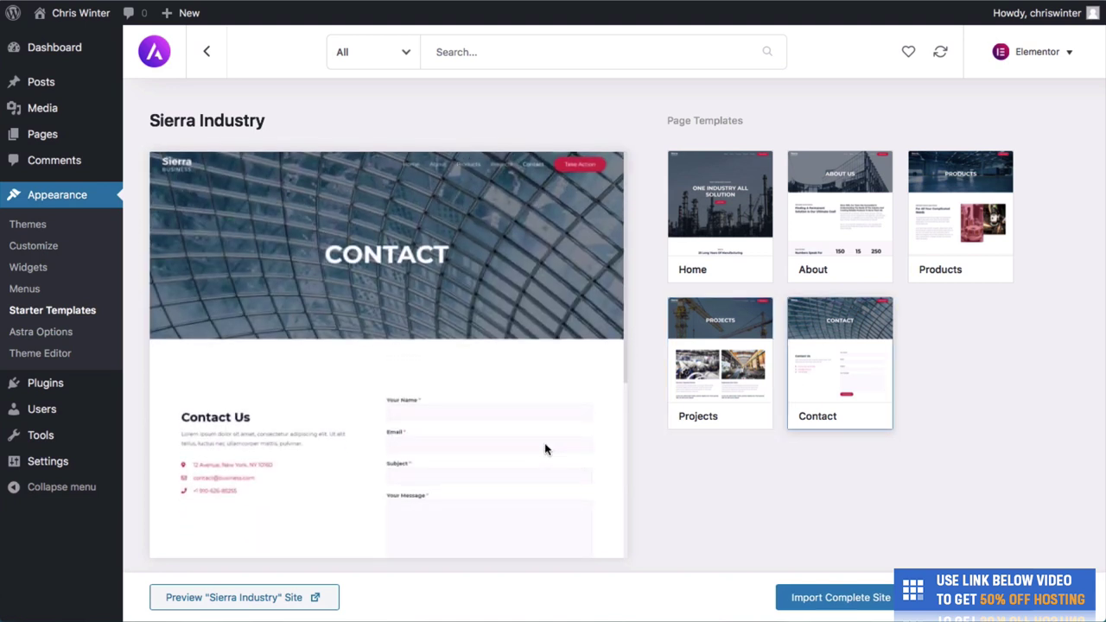
pyautogui.click(826, 597)
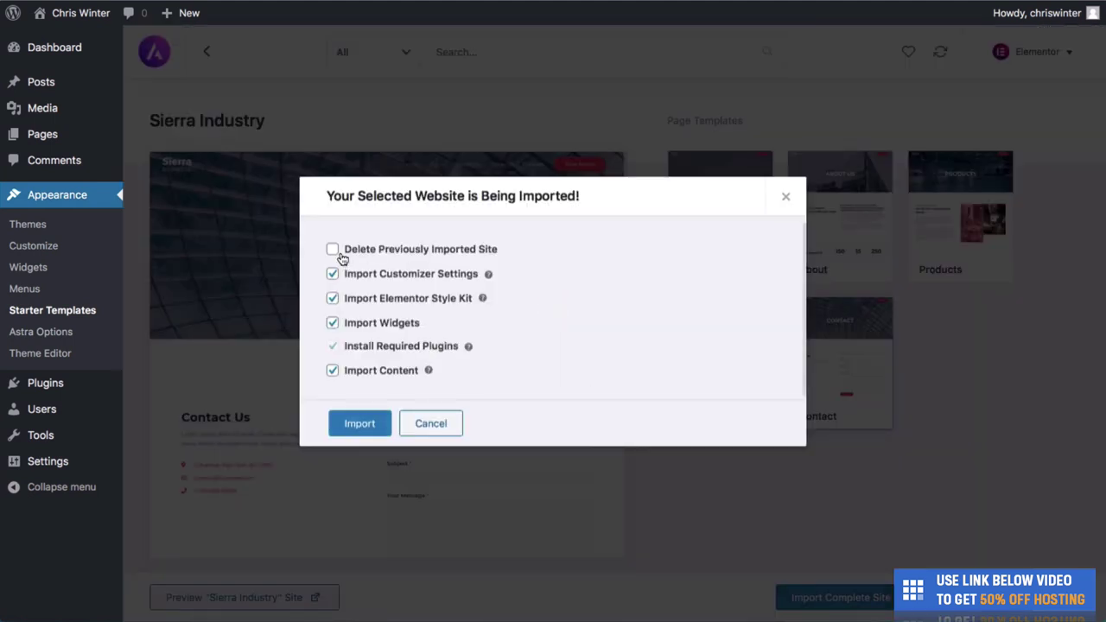
# Import Sierra Industry with Delete Previously Imported Site ticked.
pyautogui.click(332, 249)
pyautogui.click(360, 424)
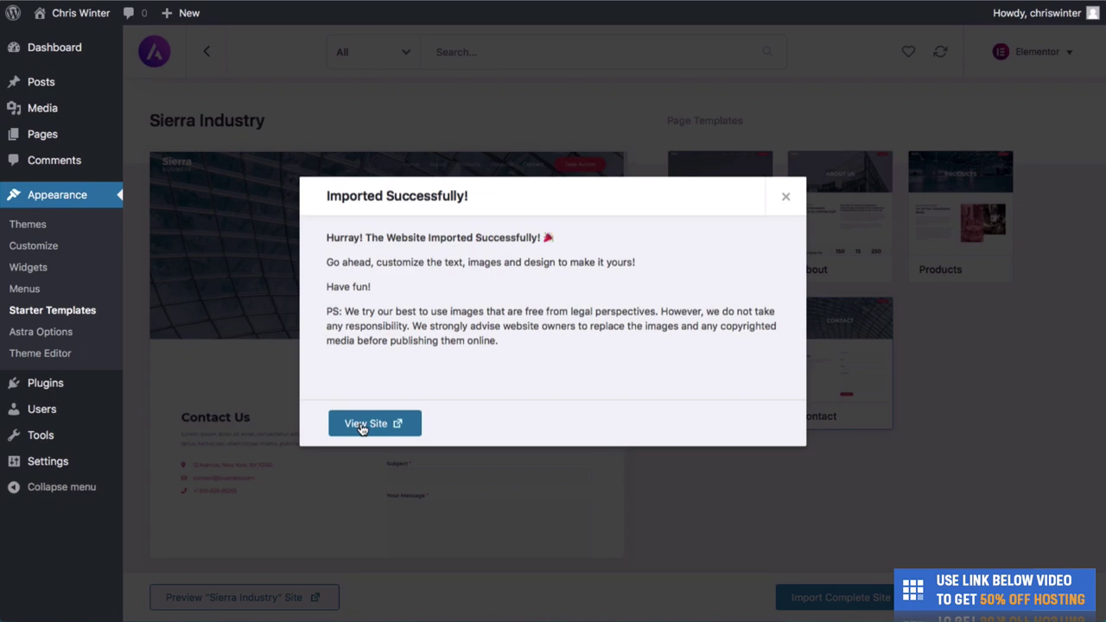
# View the live Sierra Business site and scroll through its hero, About Us and products sections.
pyautogui.click(362, 425)
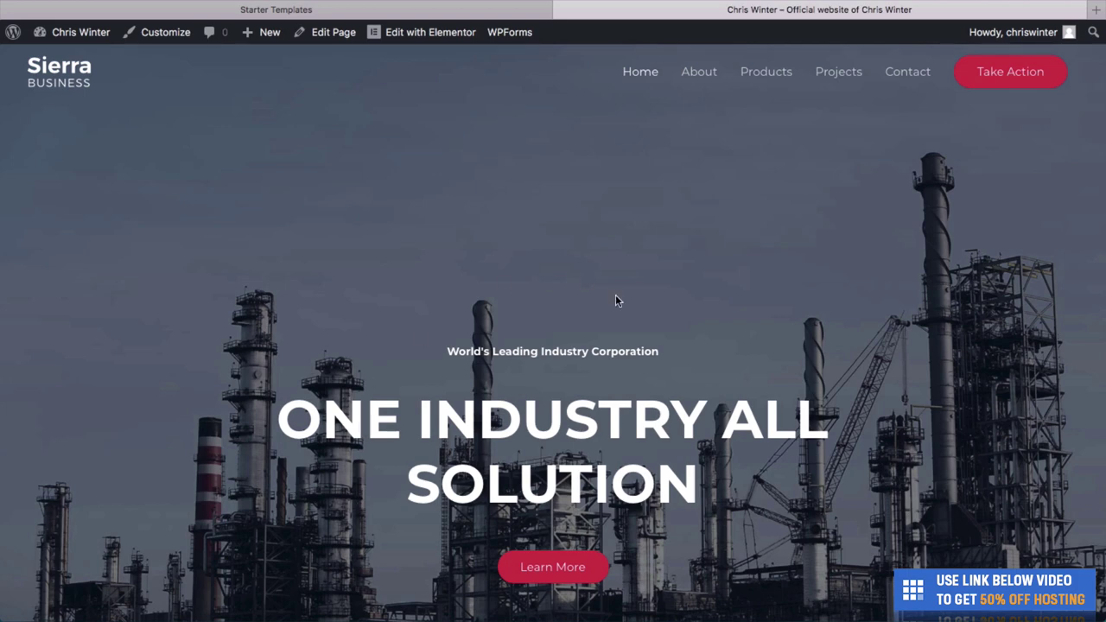
pyautogui.scroll(-5, 615, 295)
pyautogui.scroll(-2, 615, 294)
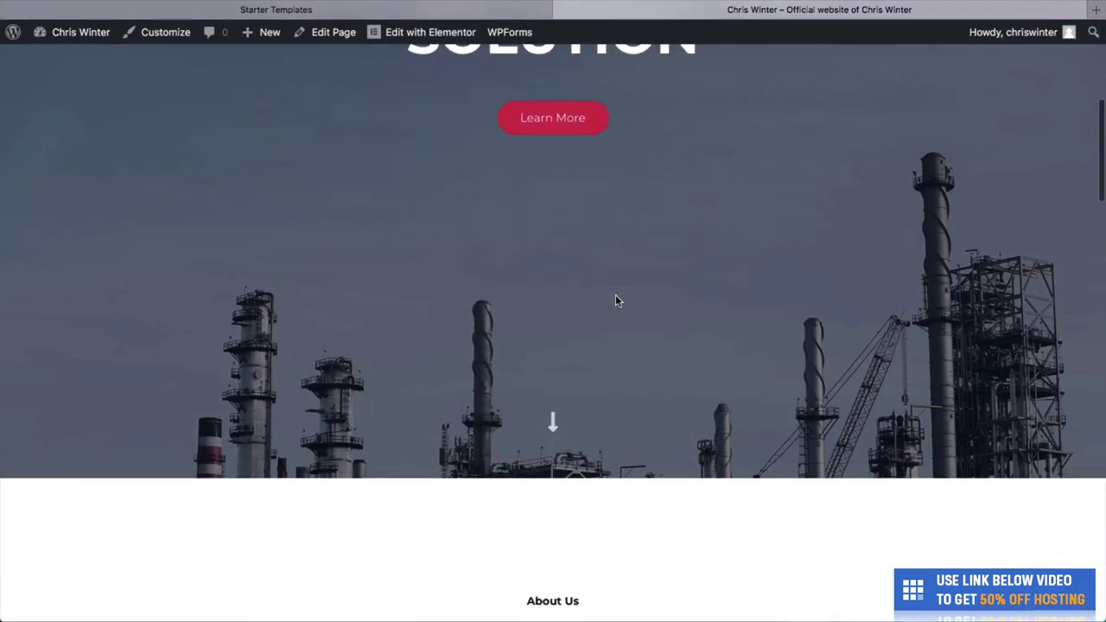
pyautogui.scroll(5, 615, 294)
pyautogui.scroll(-2, 508, 503)
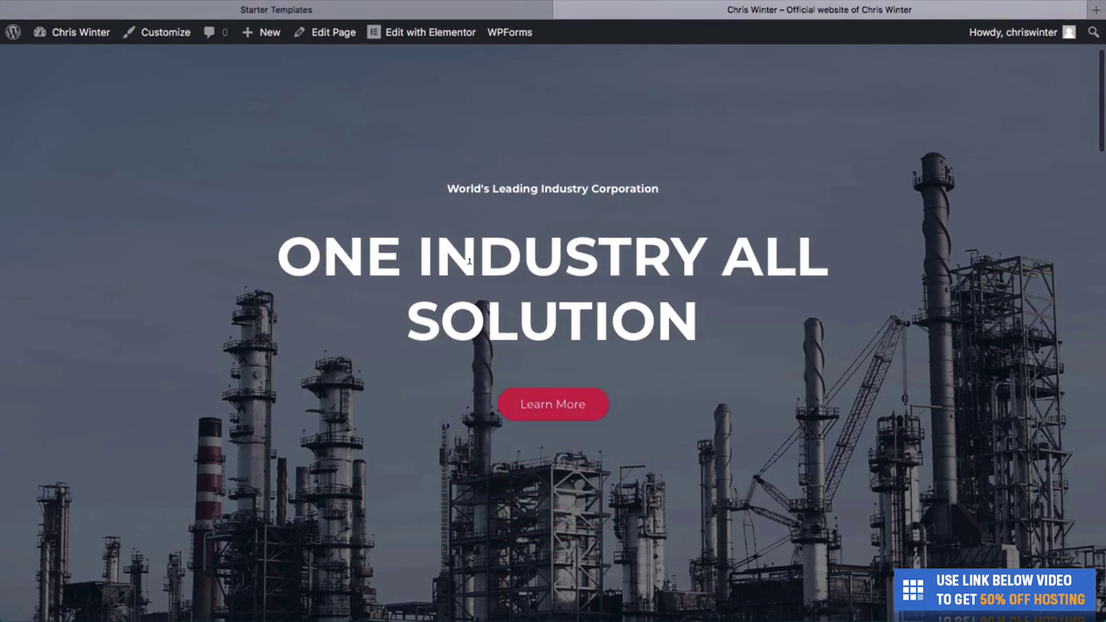
pyautogui.scroll(-8, 580, 356)
pyautogui.scroll(-5, 581, 353)
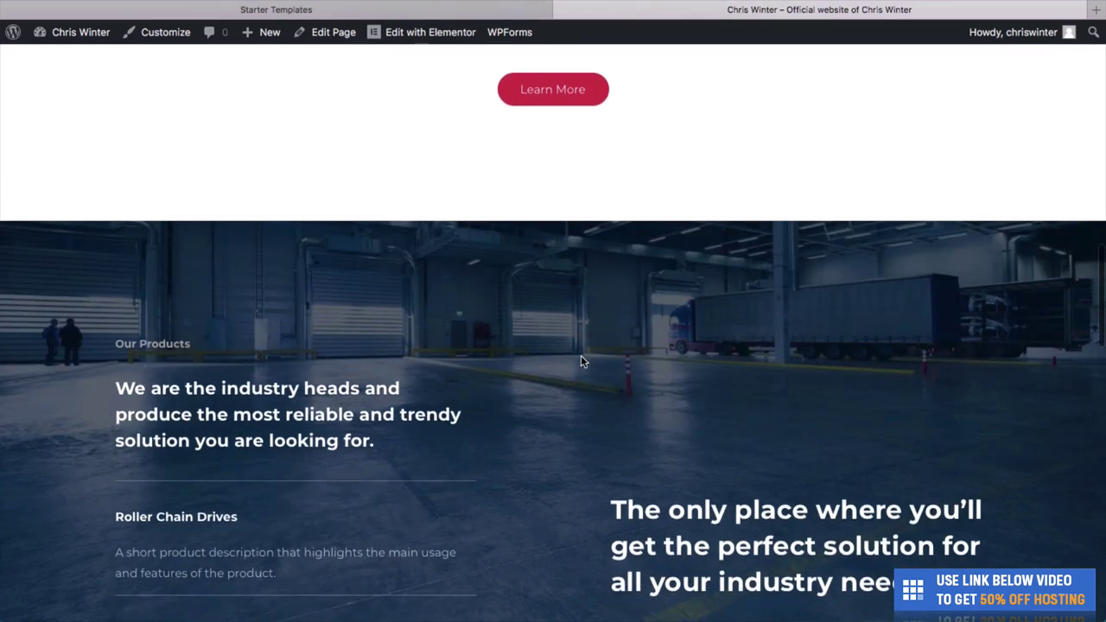
pyautogui.scroll(8, 581, 361)
pyautogui.scroll(8, 581, 375)
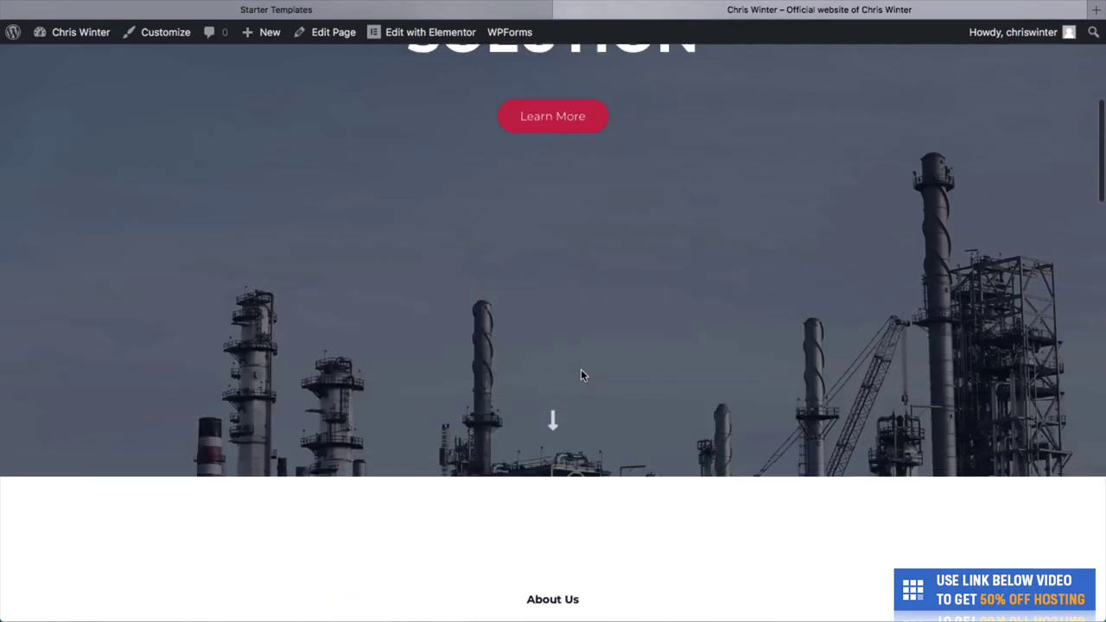
pyautogui.scroll(2, 583, 367)
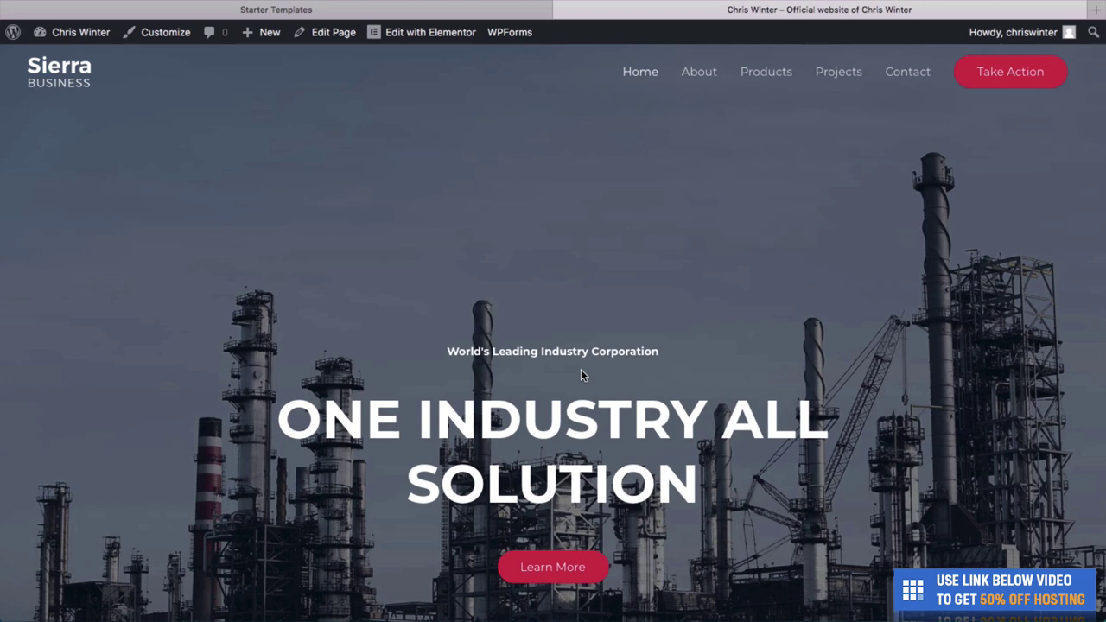
pyautogui.scroll(-8, 581, 369)
pyautogui.scroll(-3, 581, 369)
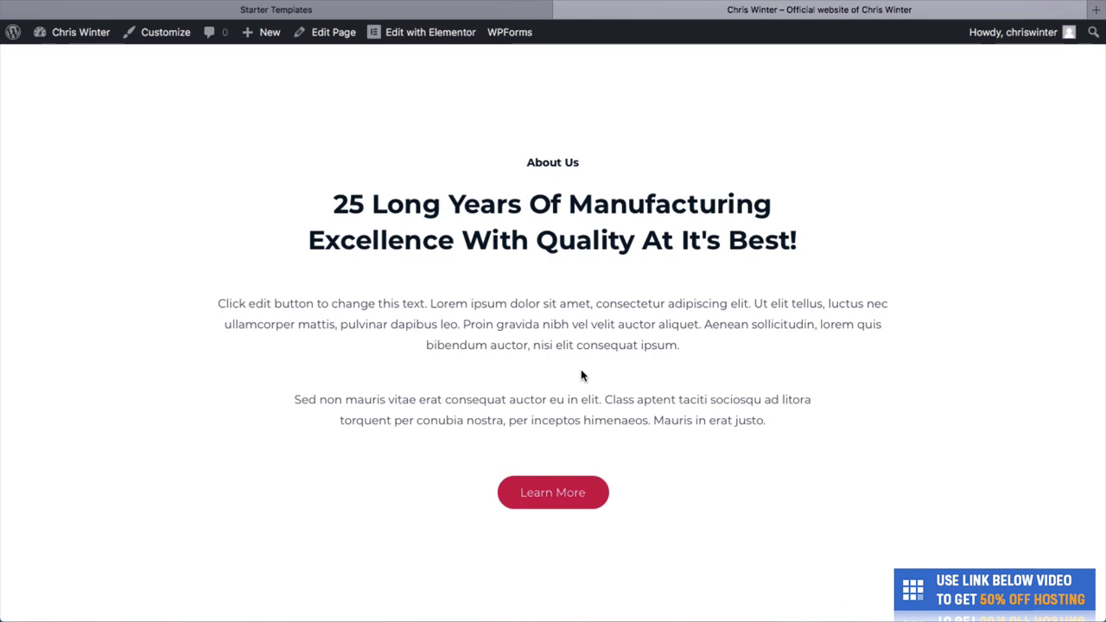
pyautogui.scroll(-10, 581, 374)
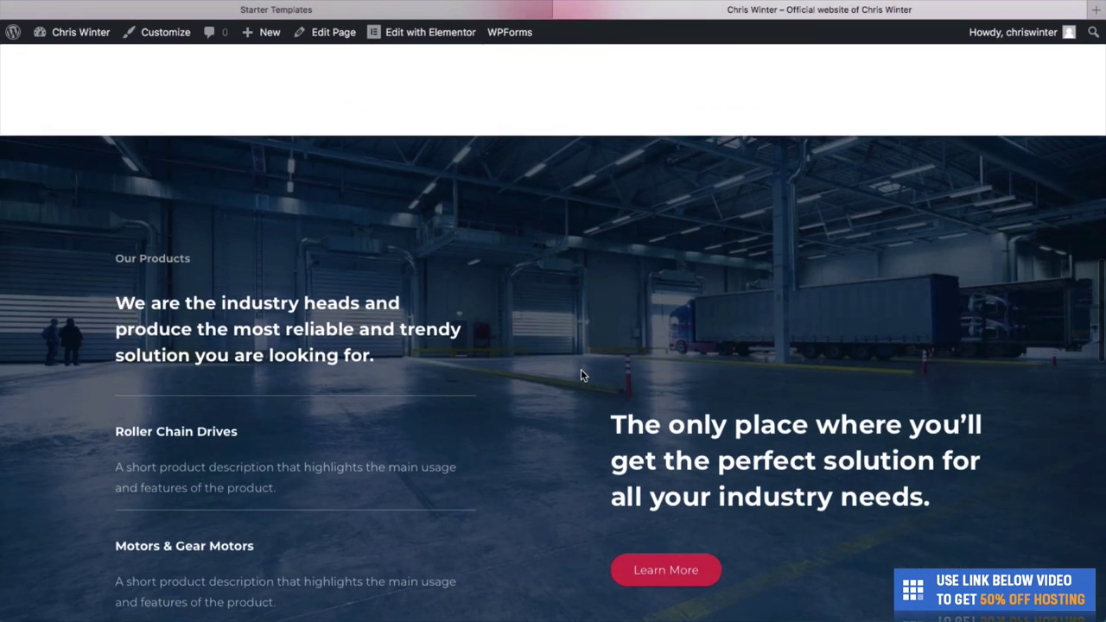
pyautogui.scroll(-4, 580, 371)
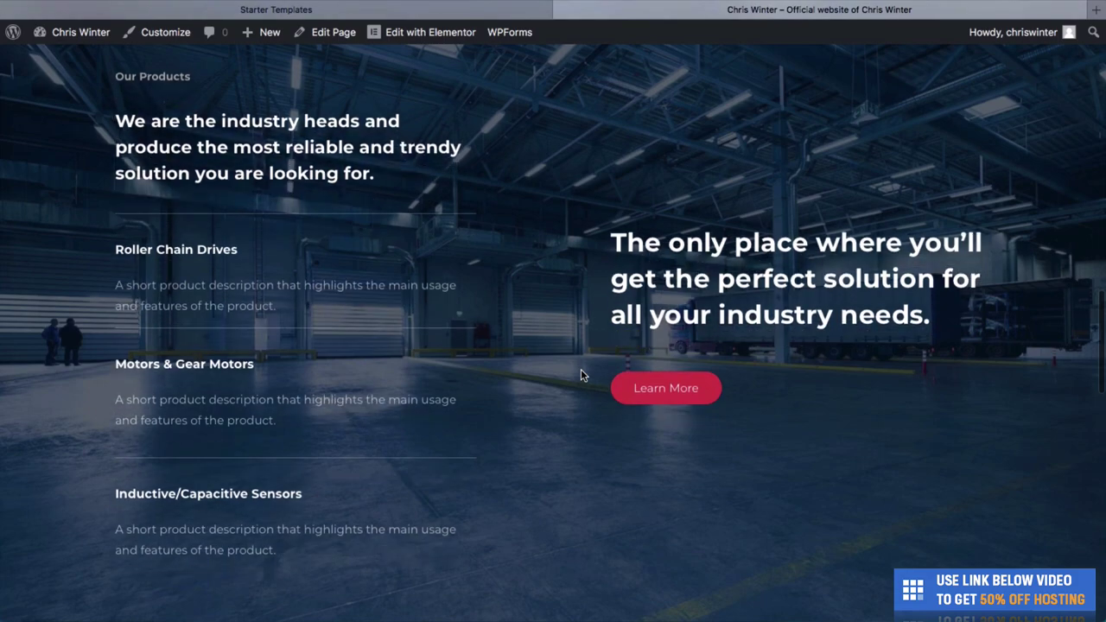
pyautogui.scroll(-14, 581, 374)
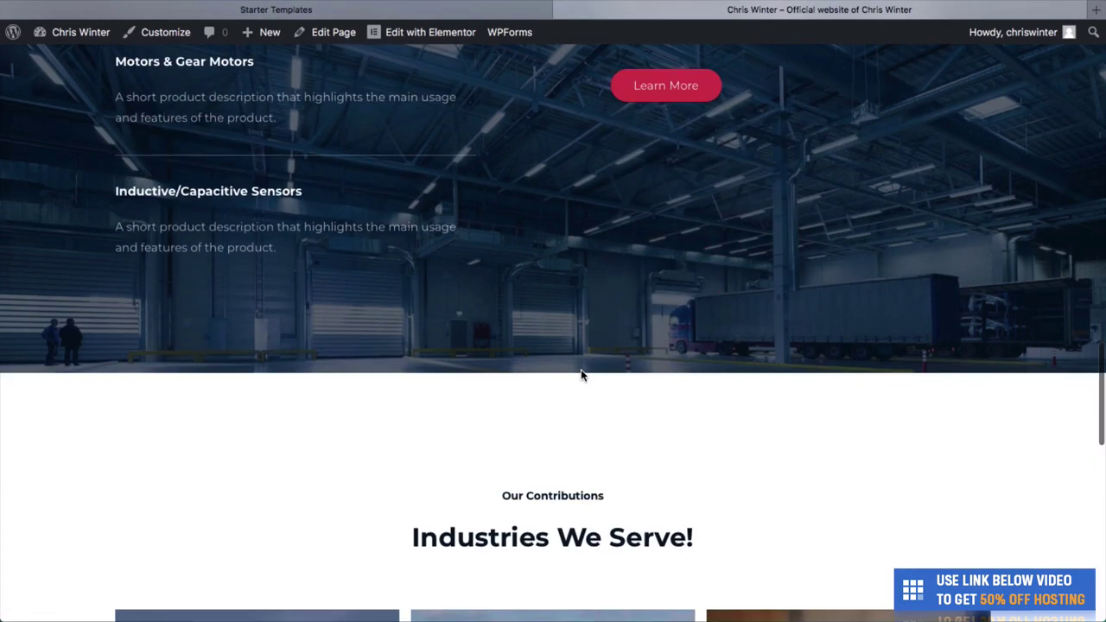
pyautogui.scroll(-4, 581, 374)
pyautogui.scroll(20, 728, 234)
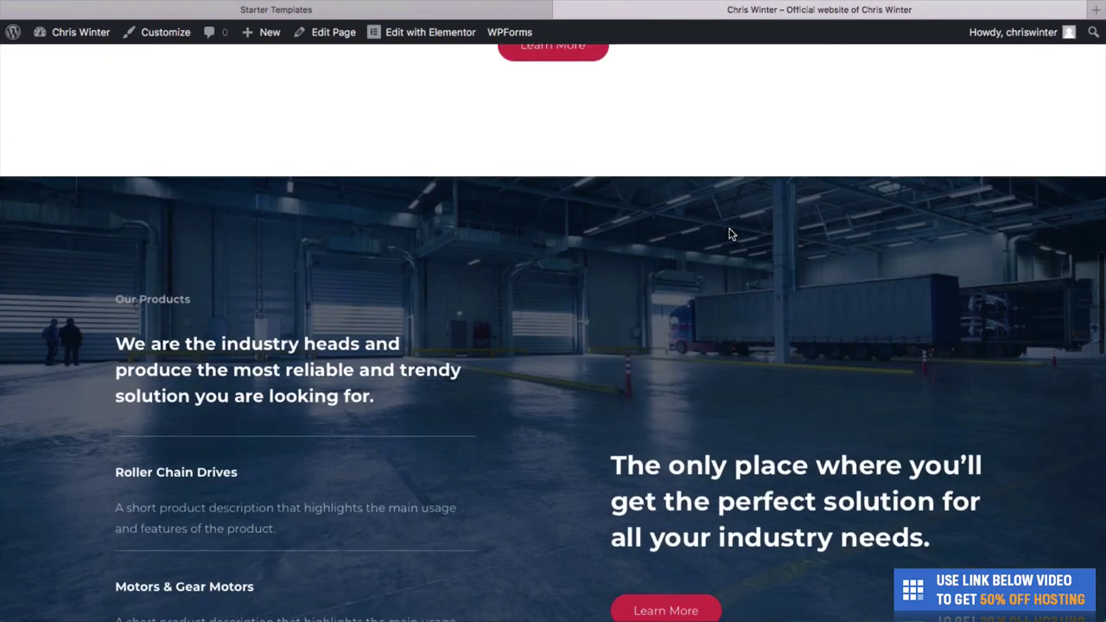
pyautogui.scroll(6, 728, 234)
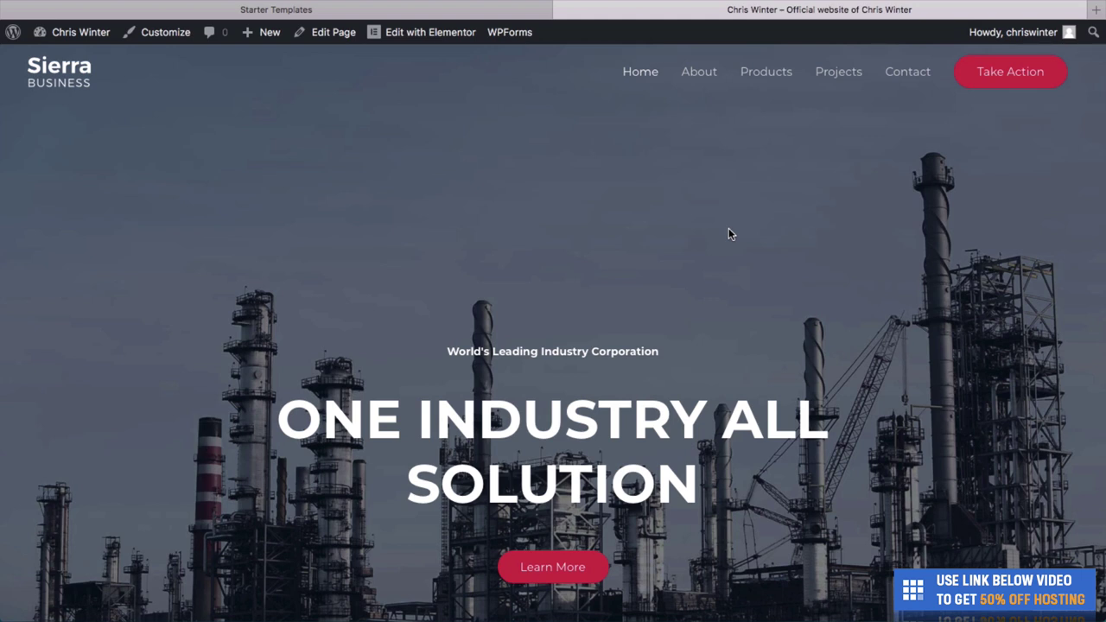
# Open the Home page in Elementor and hide then restore the widget panel.
pyautogui.moveTo(418, 46)
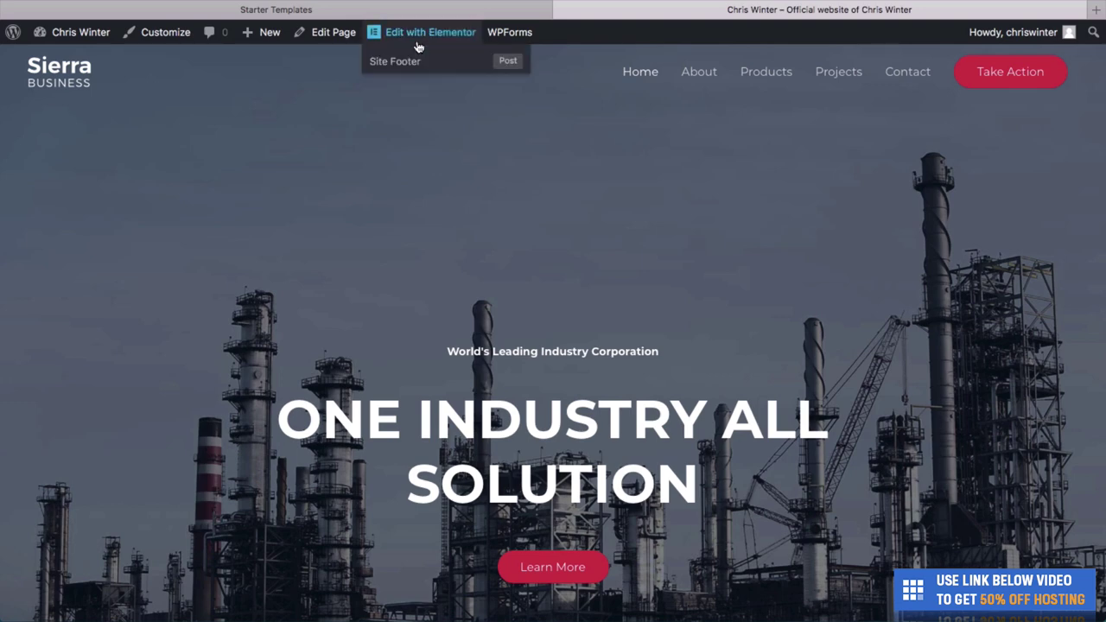
pyautogui.click(416, 42)
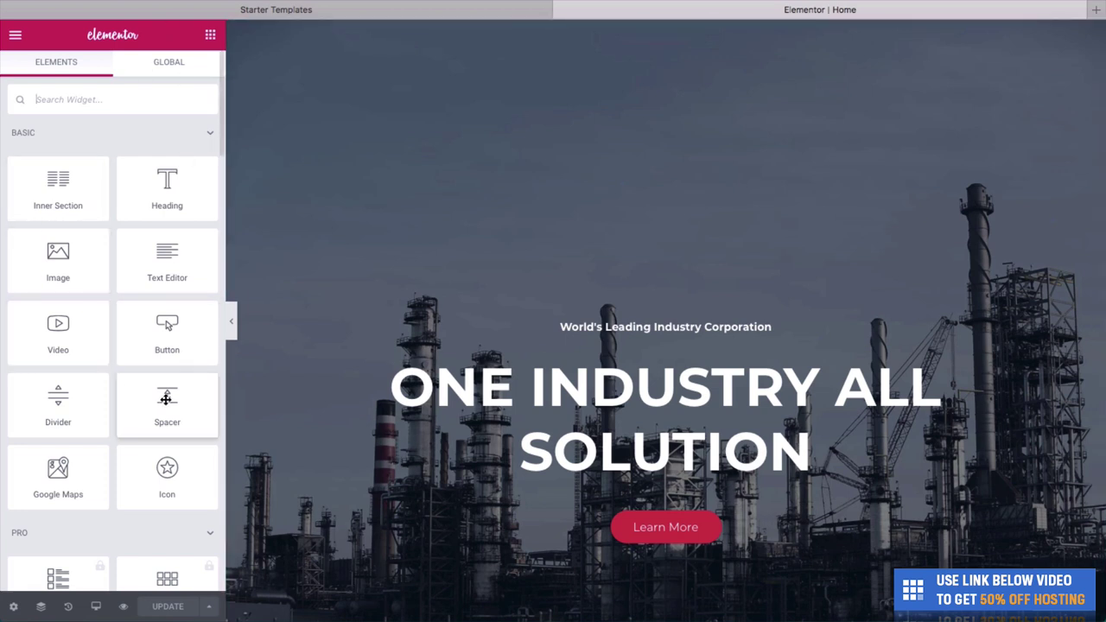
pyautogui.click(231, 321)
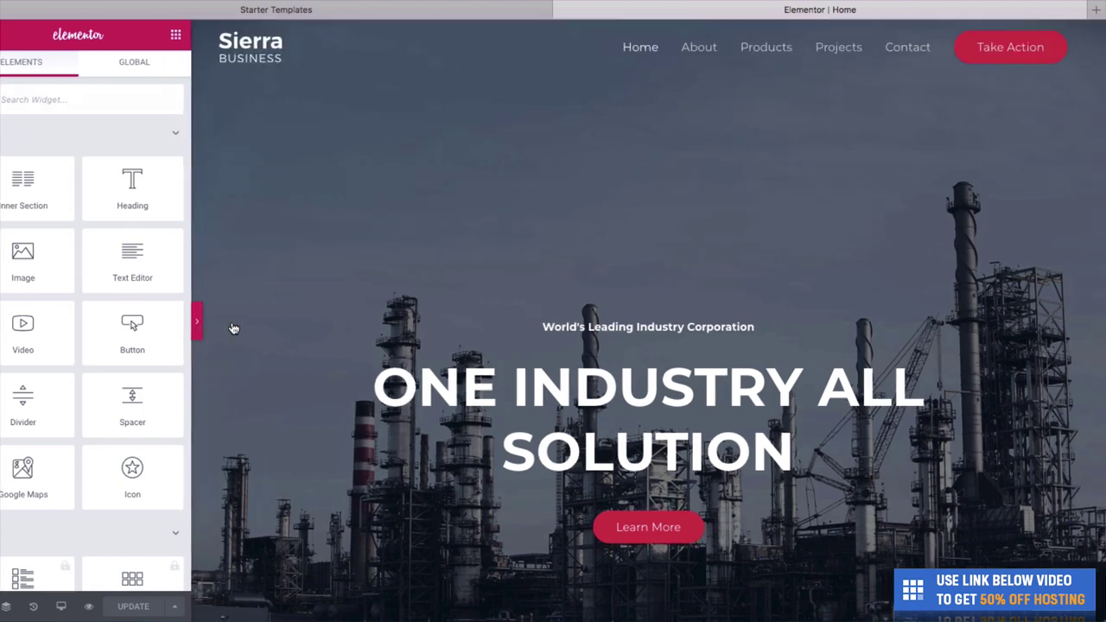
pyautogui.click(4, 323)
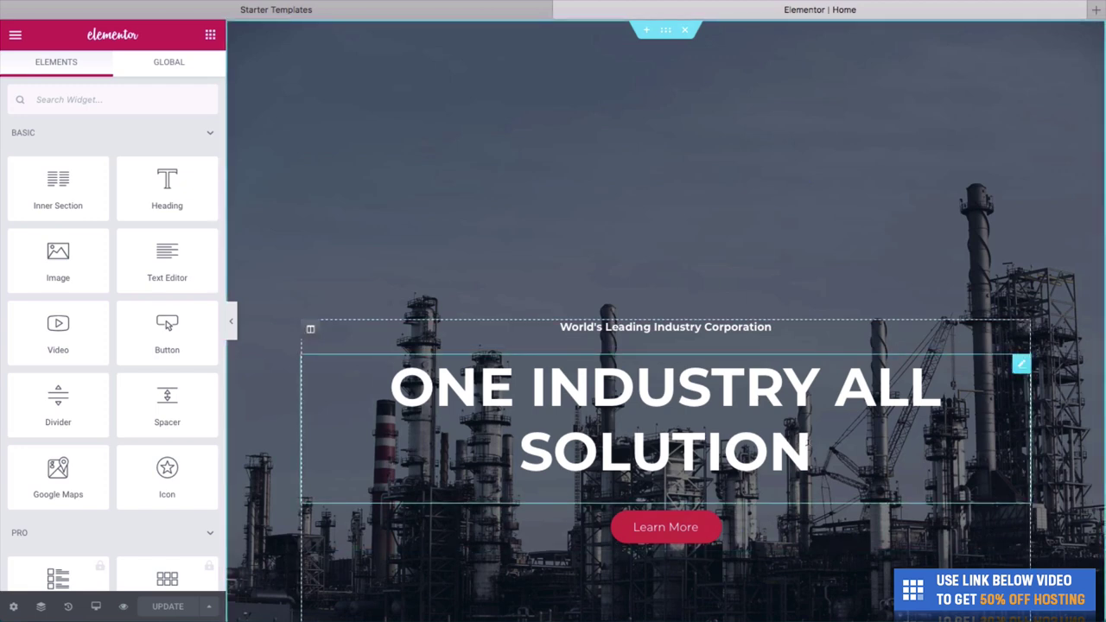
# Replace the hero headline text with 'BARBER BROTHERS'.
pyautogui.click(810, 451)
pyautogui.press('BackSpace')
pyautogui.press('BackSpace')
pyautogui.press('BackSpace')
pyautogui.press('BackSpace')
pyautogui.press('BackSpace')
pyautogui.press('BackSpace')
pyautogui.press('BackSpace')
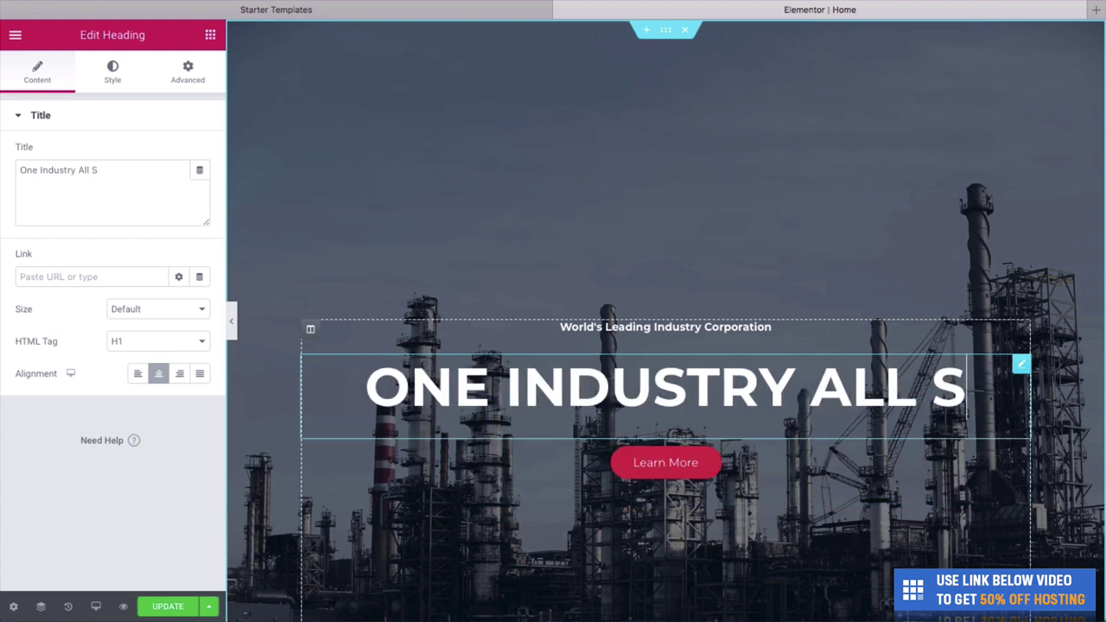
pyautogui.press('BackSpace')
pyautogui.press('BackSpace')
pyautogui.press('BackSpace')
pyautogui.press('BackSpace')
pyautogui.press('BackSpace')
pyautogui.press('BackSpace')
pyautogui.press('BackSpace')
pyautogui.press('BackSpace')
pyautogui.press('BackSpace')
pyautogui.press('BackSpace')
pyautogui.press('BackSpace')
pyautogui.press('BackSpace')
pyautogui.press('BackSpace')
pyautogui.press('BackSpace')
pyautogui.press('BackSpace')
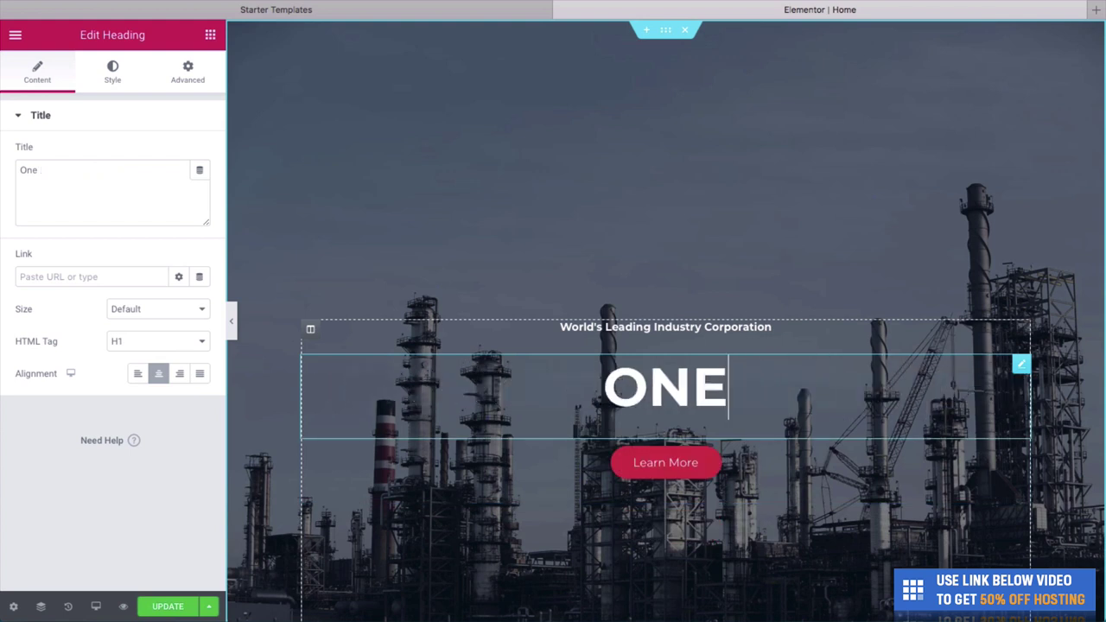
pyautogui.press('BackSpace')
pyautogui.press('BackSpace')
pyautogui.press('BackSpace')
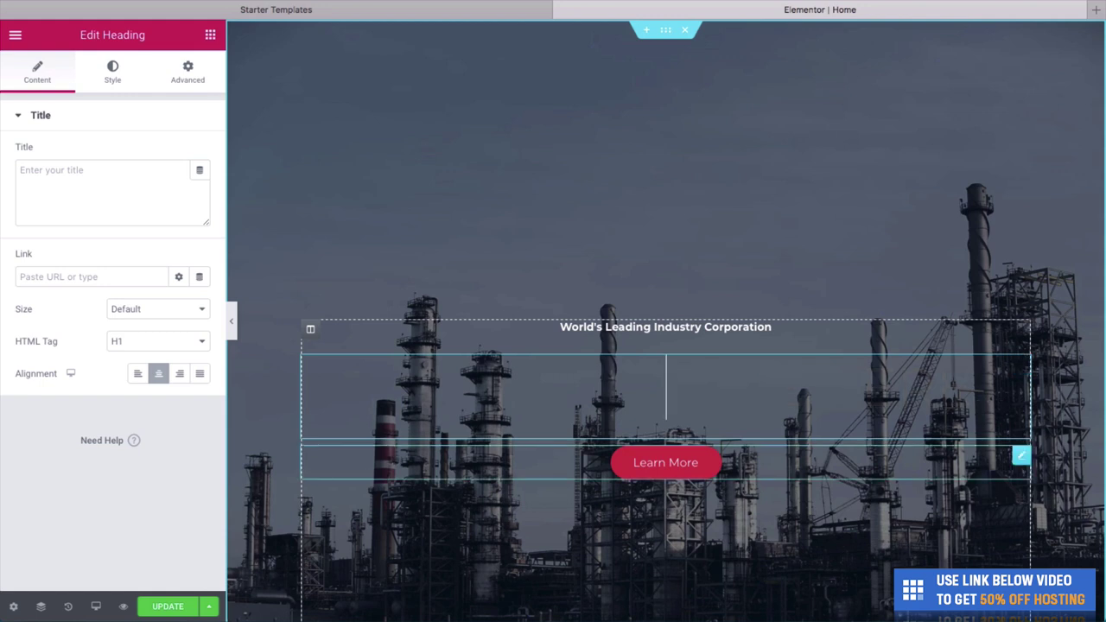
pyautogui.write('BARBER BR')
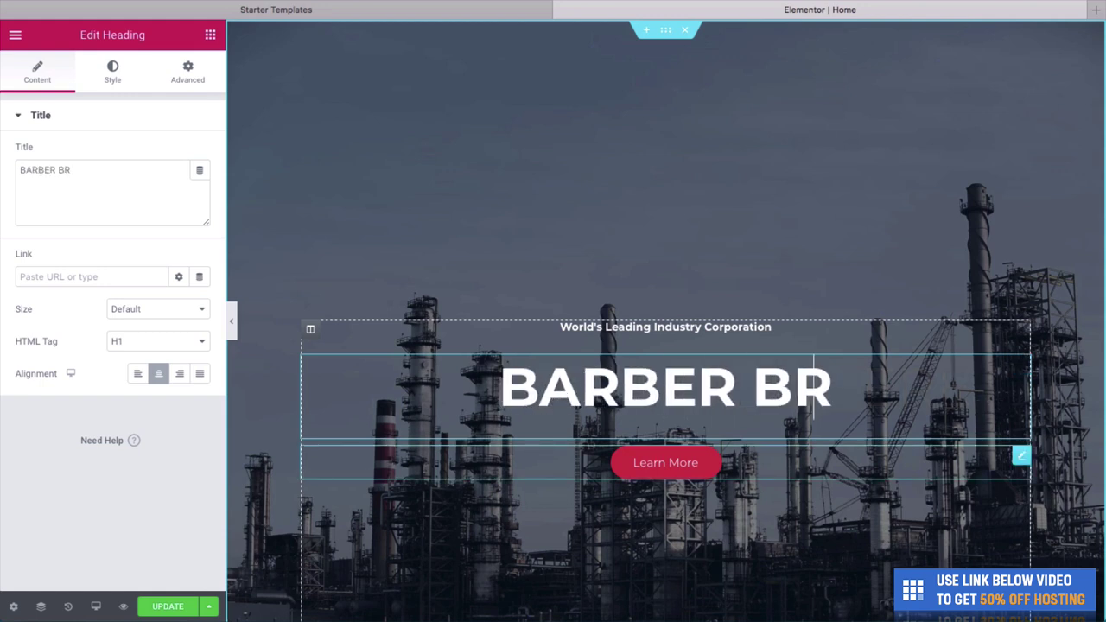
pyautogui.write('OTHERS')
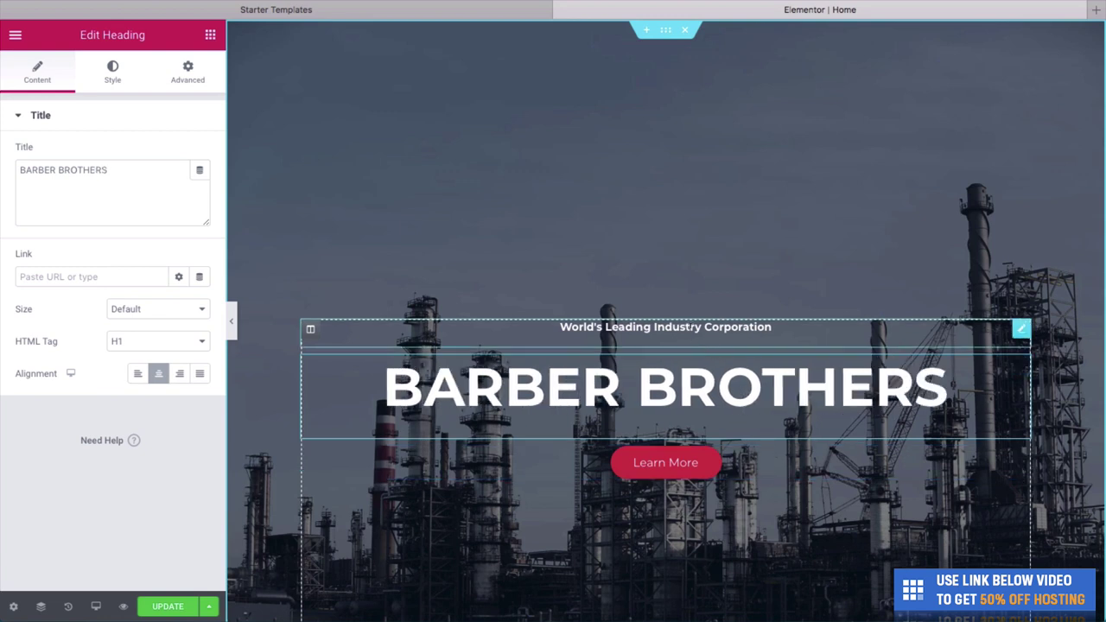
# Replace the small line above the headline with 'Welcome to'.
pyautogui.tripleClick(666, 326)
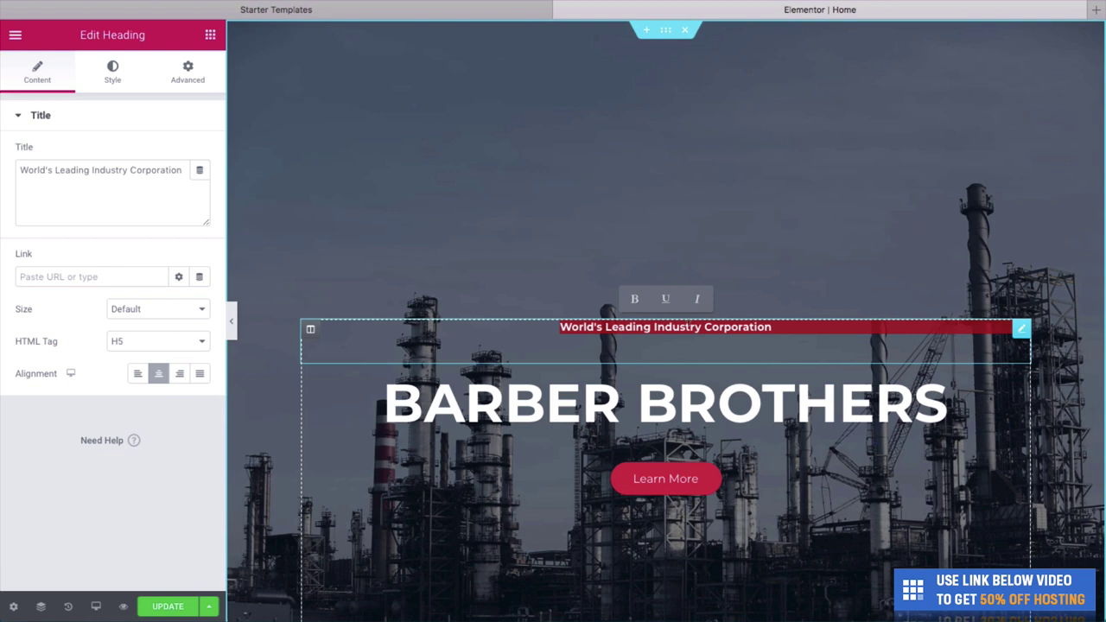
pyautogui.press('BackSpace')
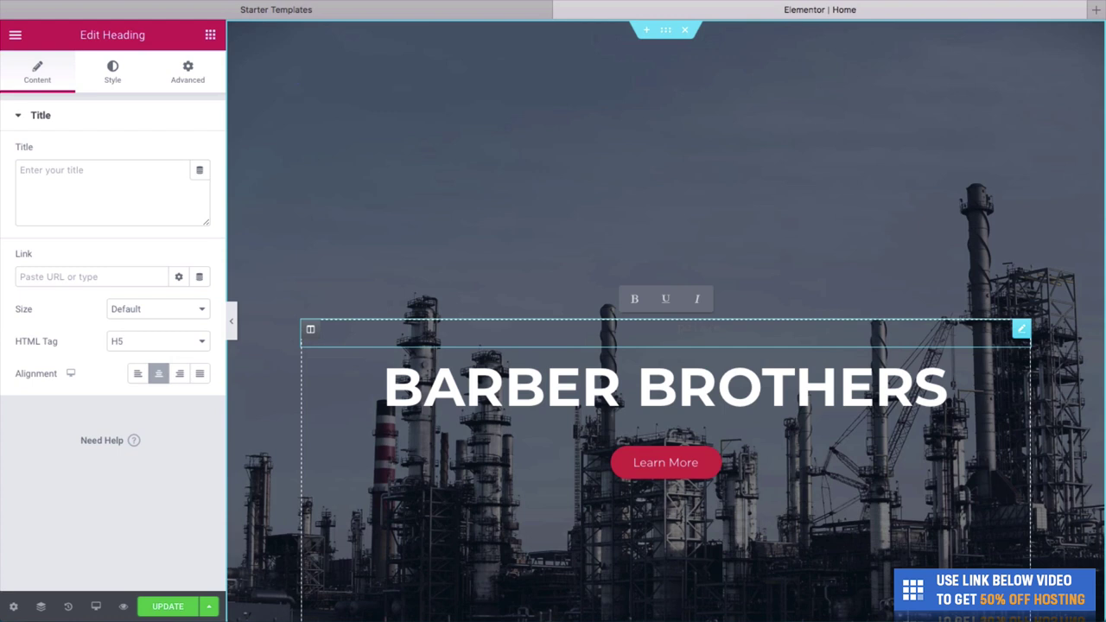
pyautogui.write('Wel')
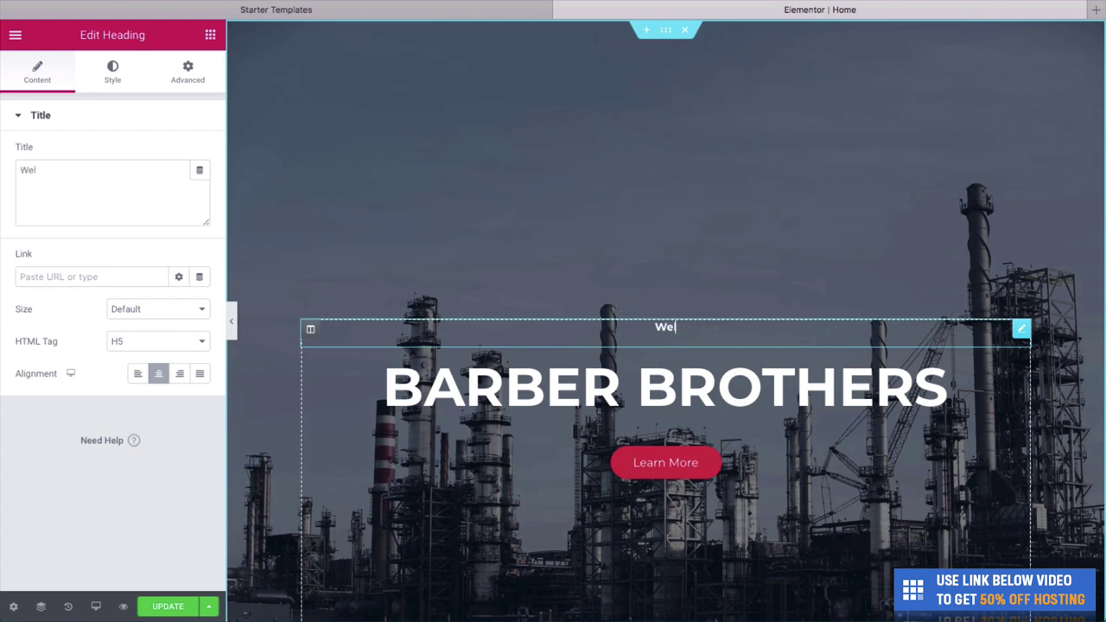
pyautogui.write('come to')
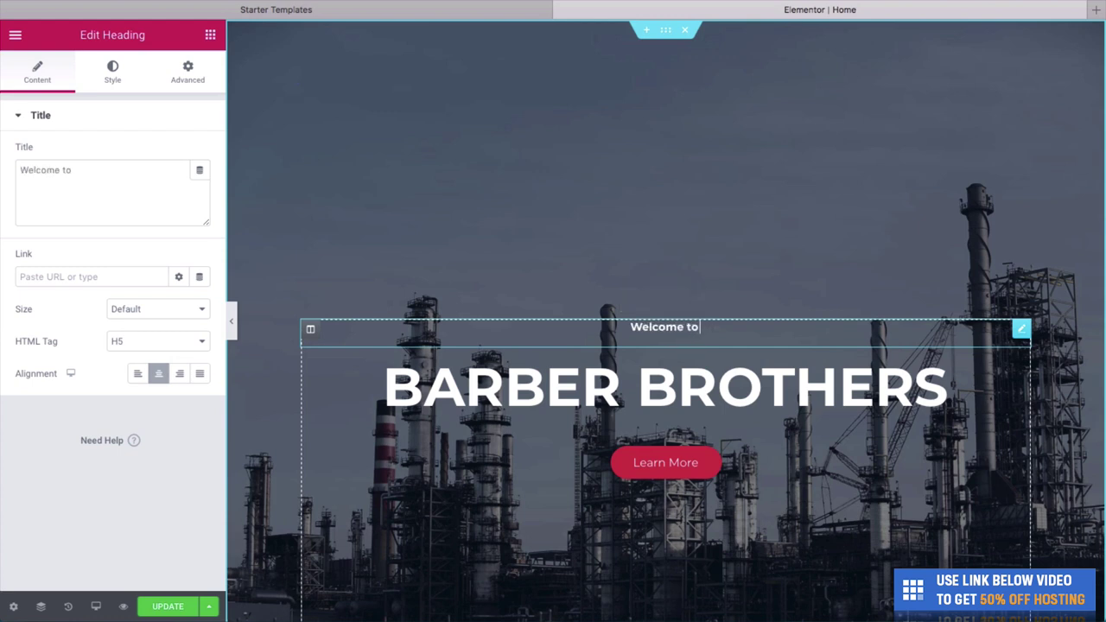
# Change the hero button text from Learn More to 'See Our Packages'.
pyautogui.click(675, 474)
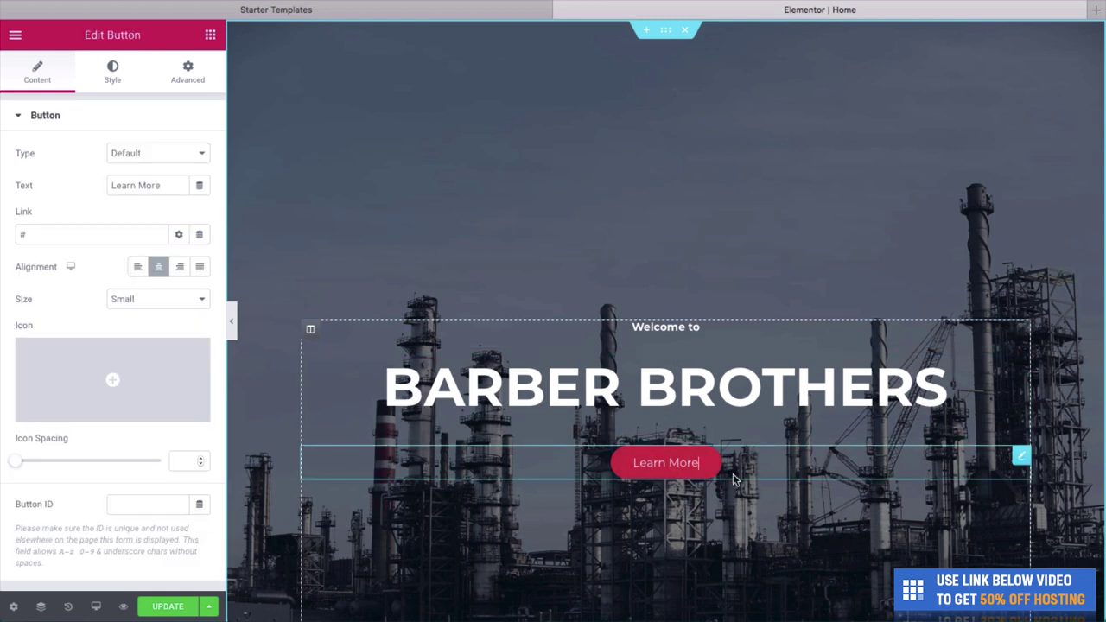
pyautogui.press('BackSpace')
pyautogui.press('BackSpace')
pyautogui.press('BackSpace')
pyautogui.press('BackSpace')
pyautogui.press('BackSpace')
pyautogui.press('BackSpace')
pyautogui.press('BackSpace')
pyautogui.press('BackSpace')
pyautogui.press('BackSpace')
pyautogui.press('BackSpace')
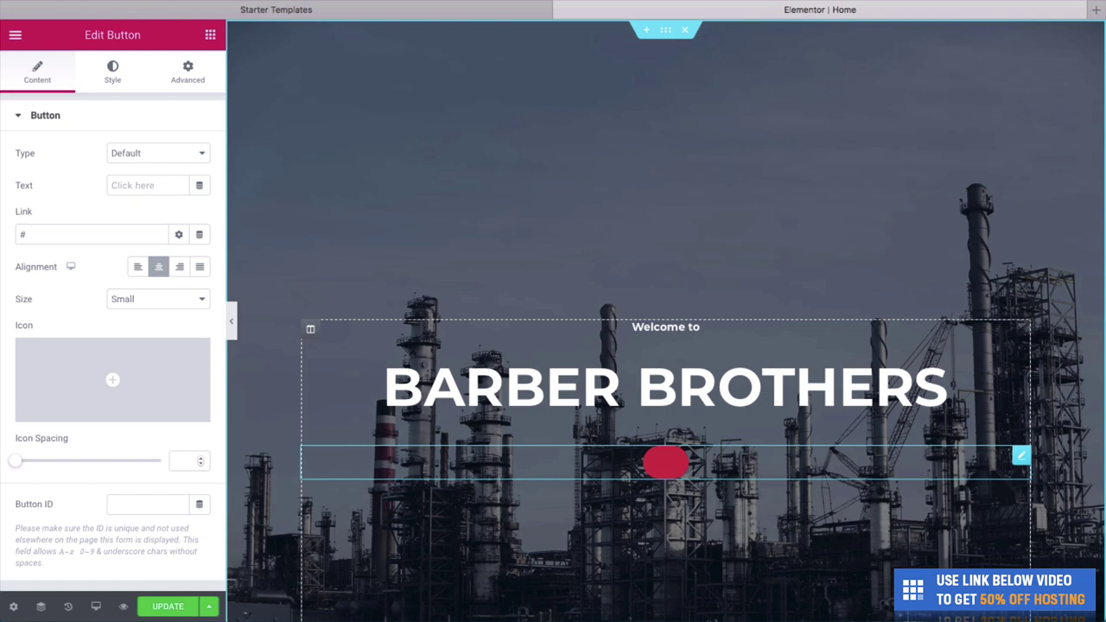
pyautogui.write('See Our Pac')
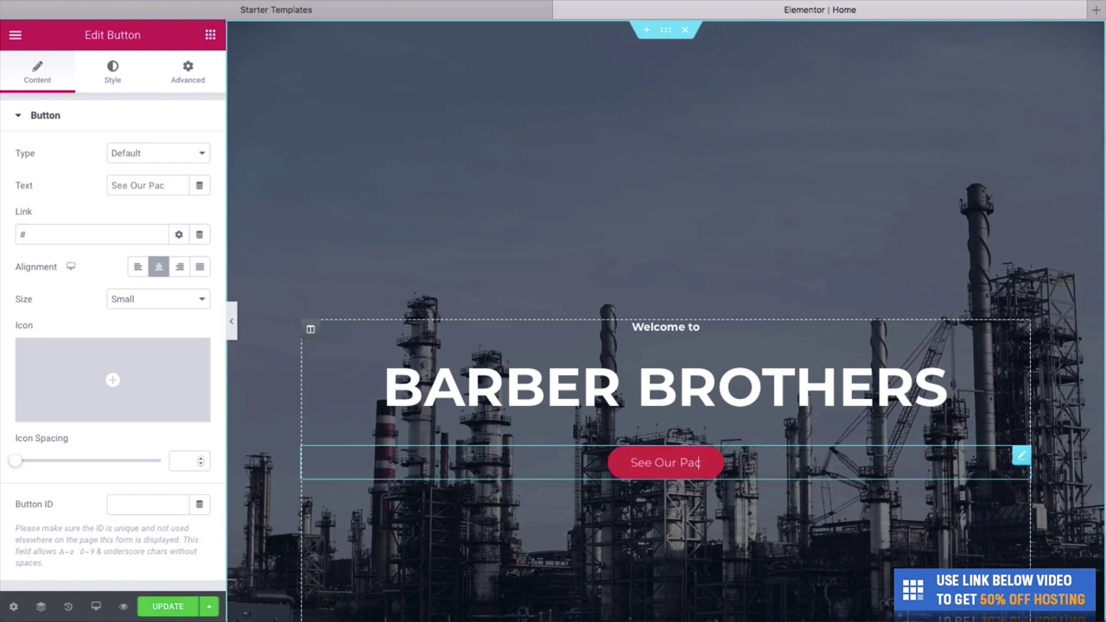
pyautogui.write('kages')
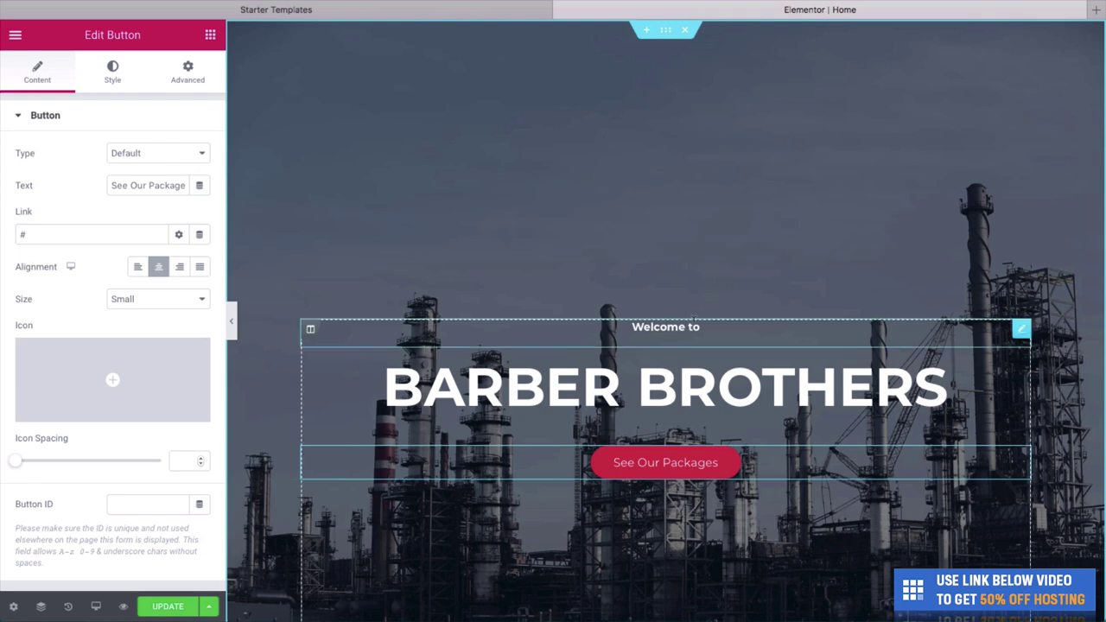
pyautogui.scroll(-1, 672, 329)
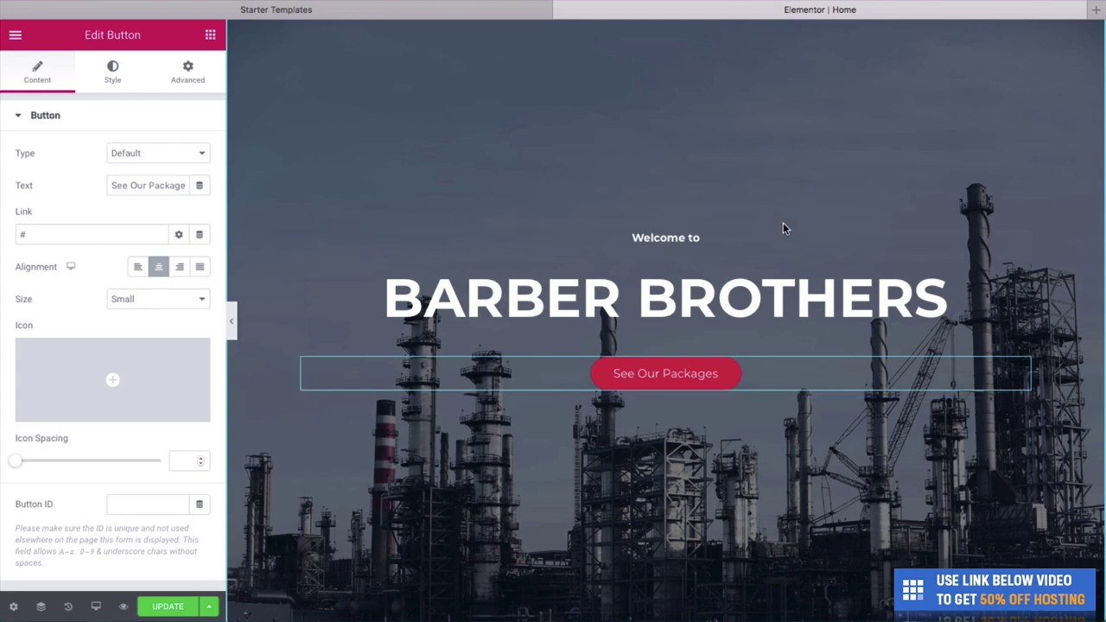
pyautogui.scroll(-1, 913, 456)
pyautogui.scroll(1, 950, 320)
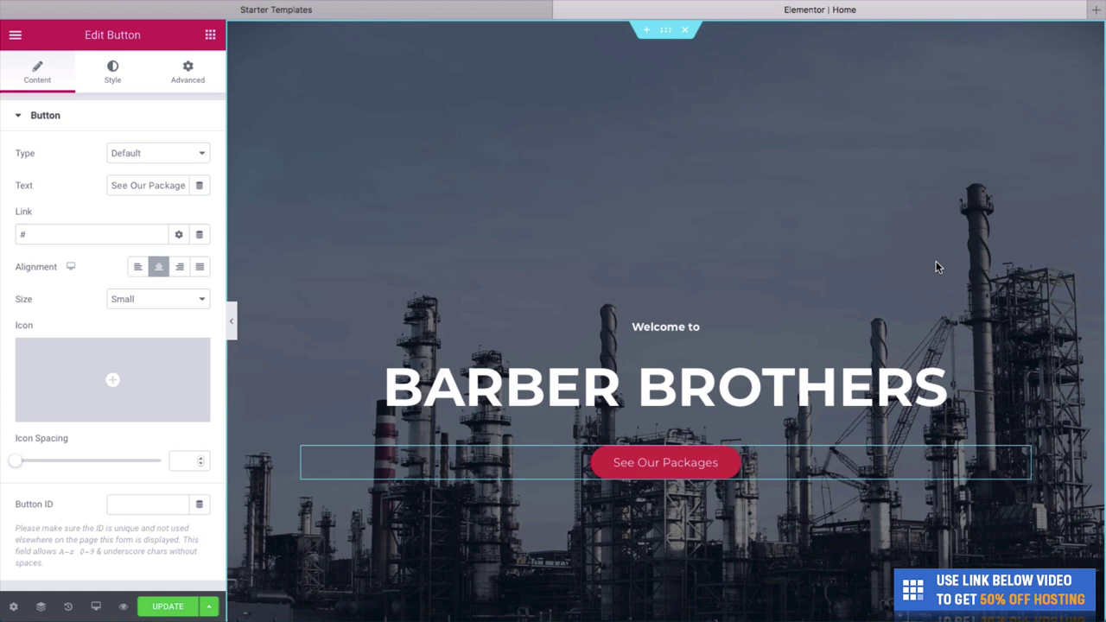
pyautogui.scroll(-2, 761, 189)
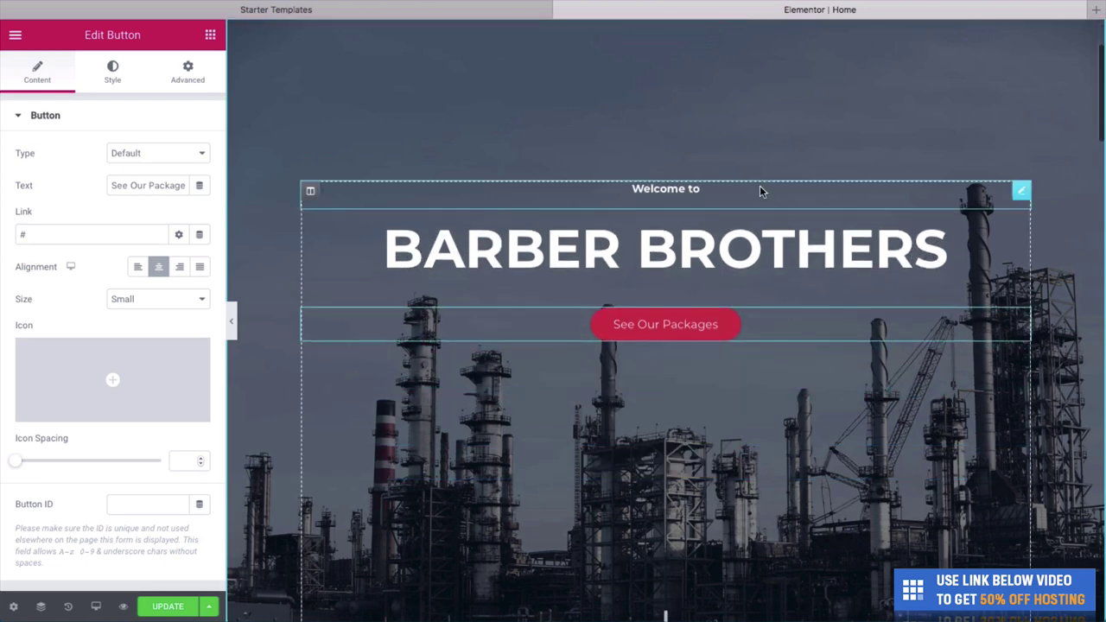
# Hide the editing panel and preview the homepage full width.
pyautogui.click(233, 323)
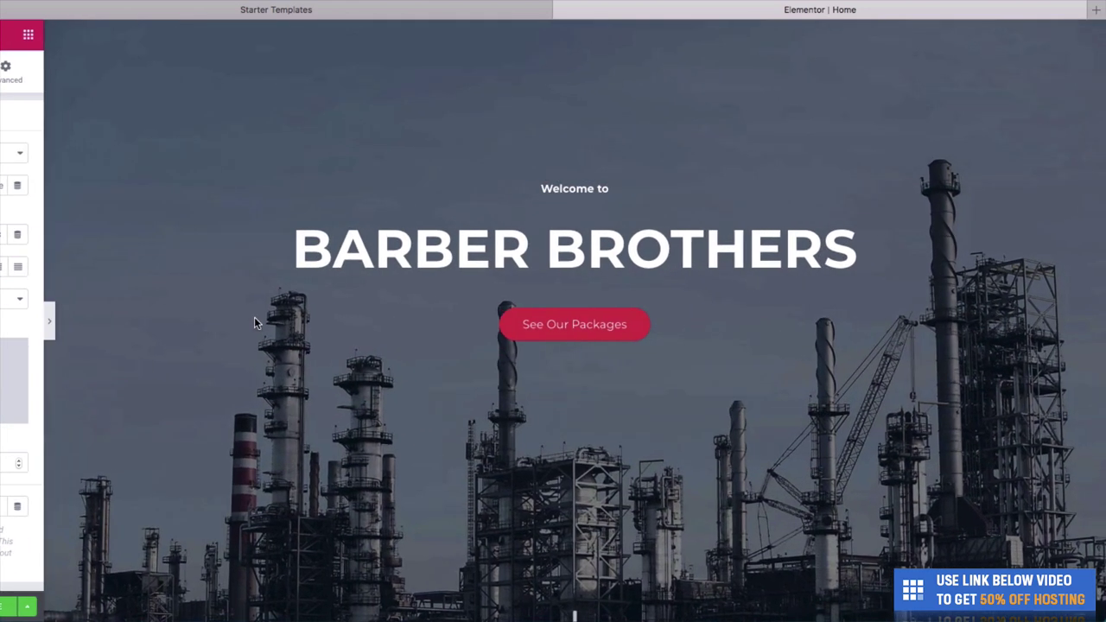
pyautogui.scroll(3, 430, 360)
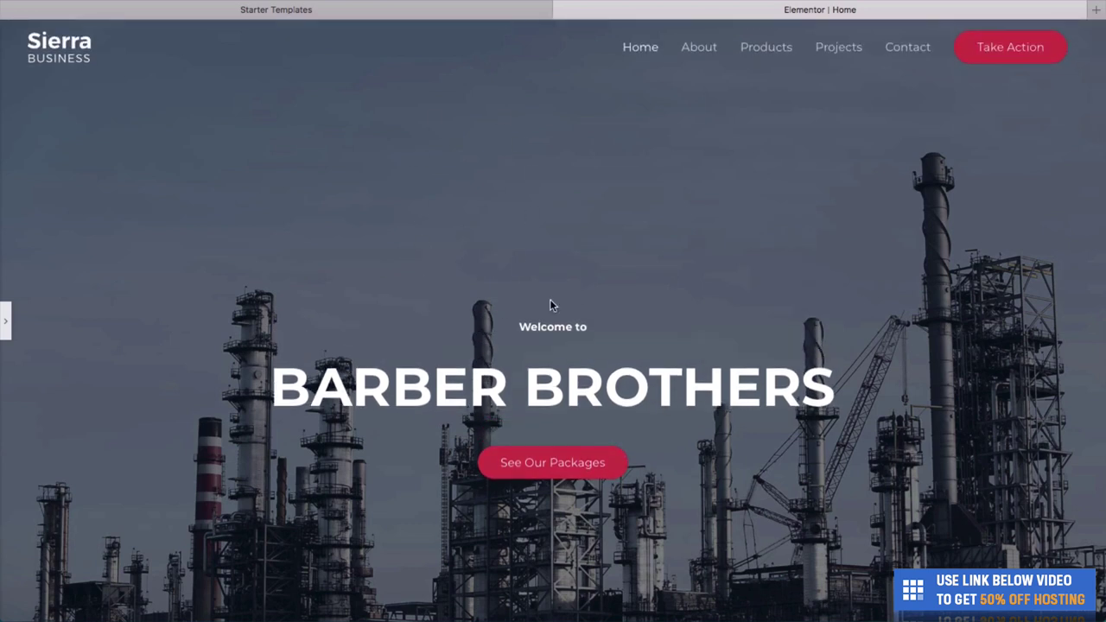
pyautogui.scroll(-1, 505, 266)
pyautogui.scroll(1, 504, 267)
# Open the hero section's Style > Background settings to choose a new image.
pyautogui.click(7, 326)
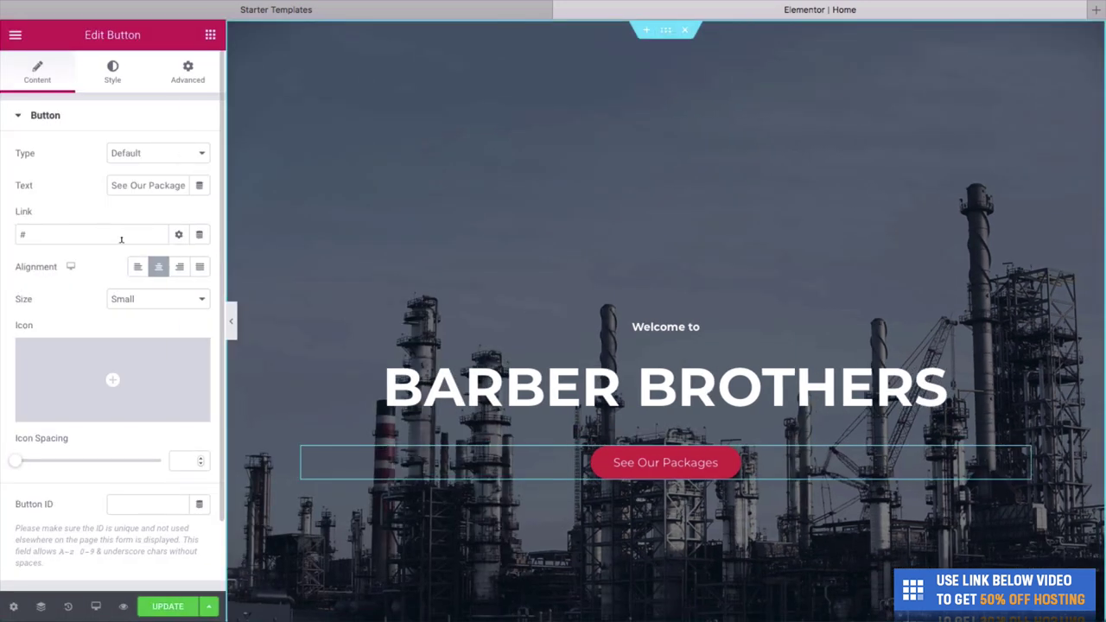
pyautogui.rightClick(385, 222)
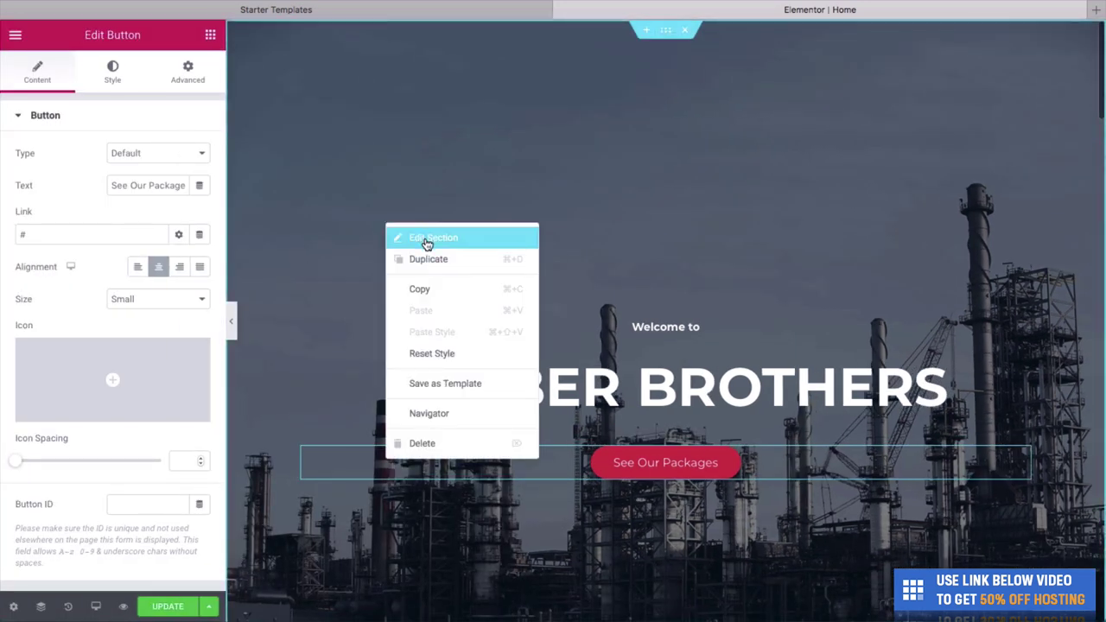
pyautogui.click(426, 240)
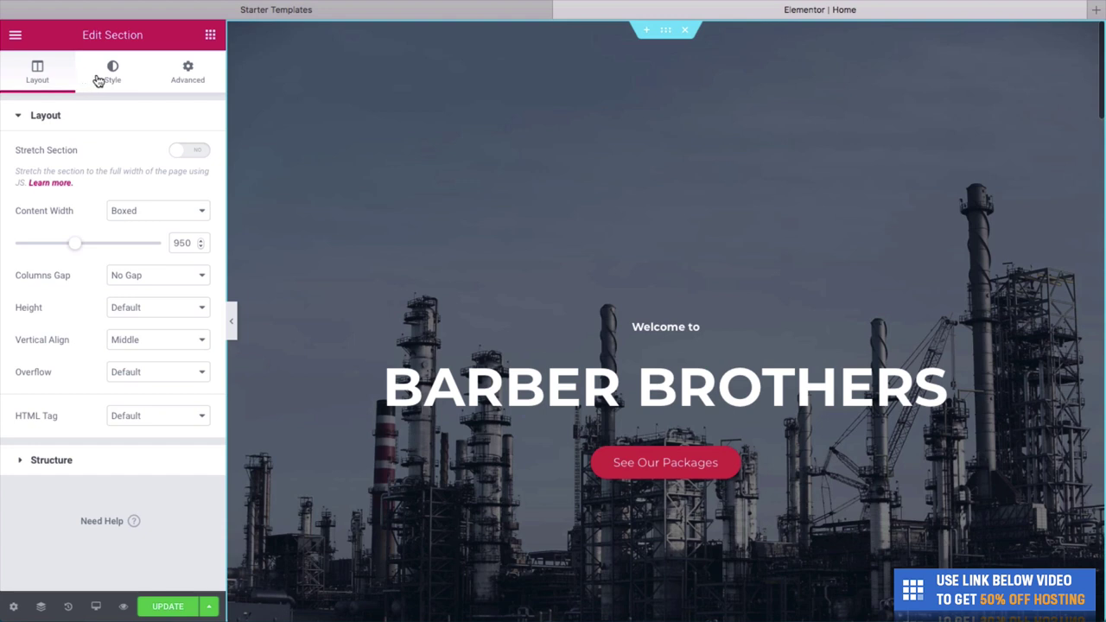
pyautogui.click(106, 80)
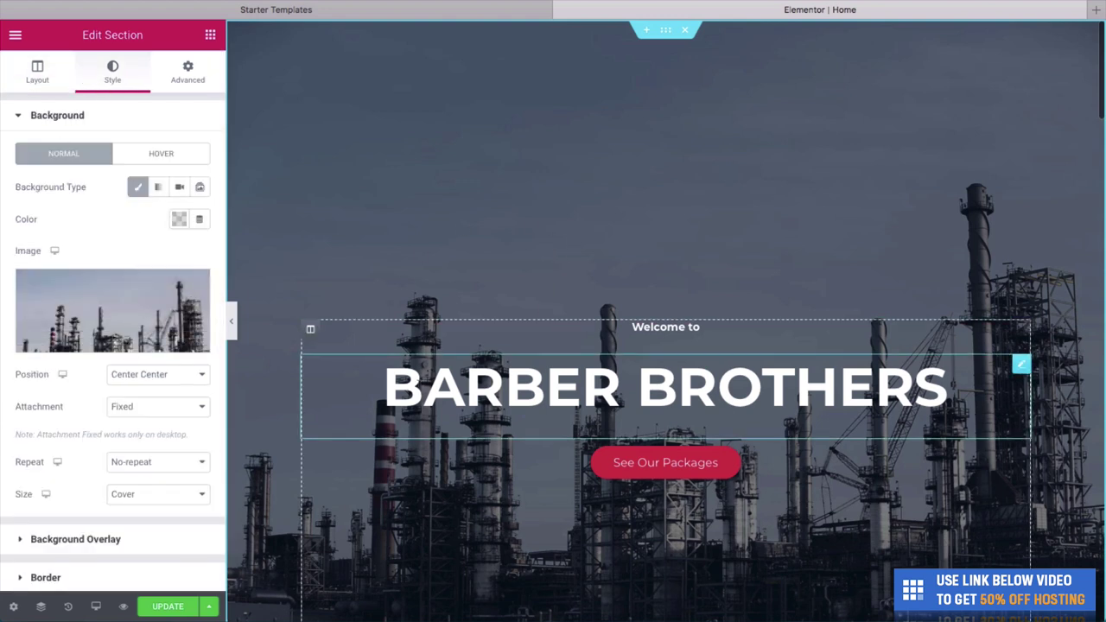
pyautogui.click(113, 350)
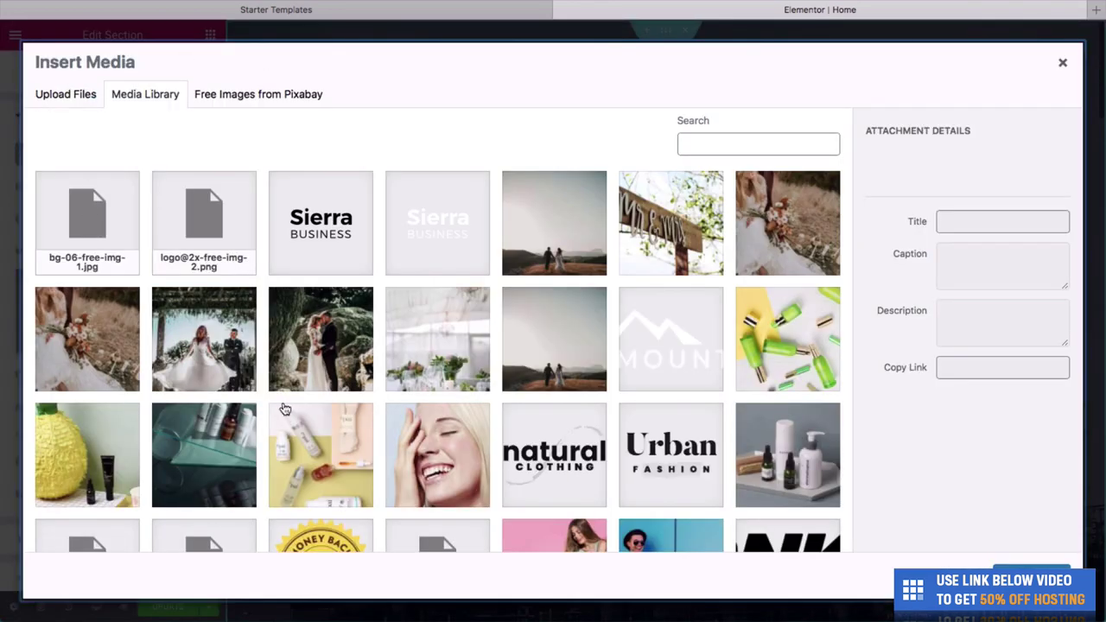
# Upload the barbershop interior photo and insert it as the hero section background.
pyautogui.moveTo(1080, 332); pyautogui.dragTo(852, 311)
pyautogui.click(927, 297)
pyautogui.scroll(2, 923, 250)
pyautogui.scroll(3, 923, 250)
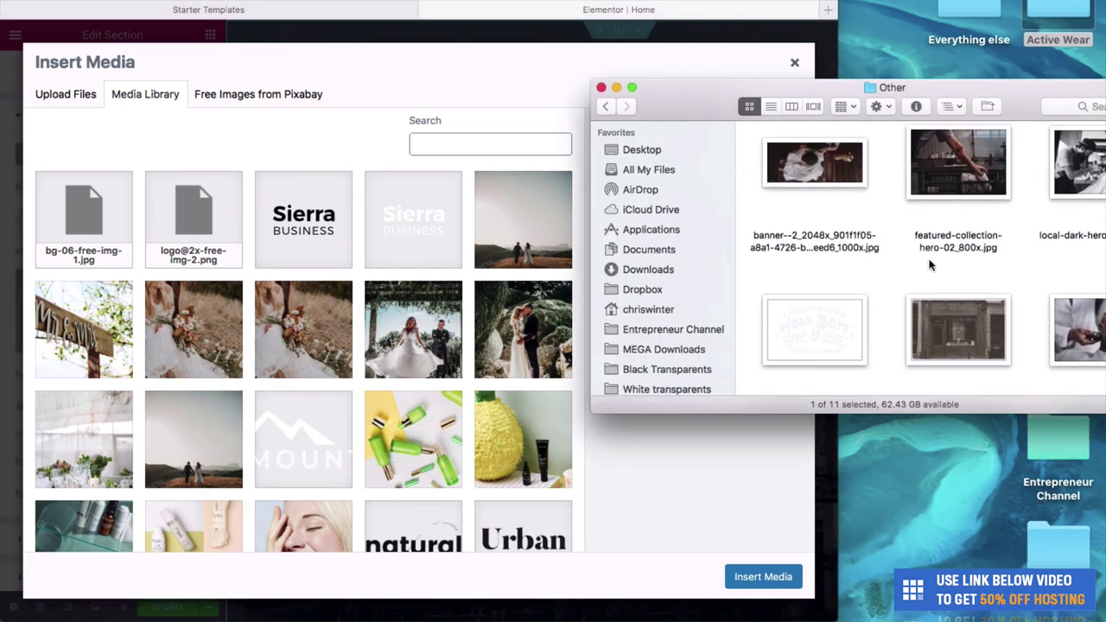
pyautogui.scroll(-5, 924, 255)
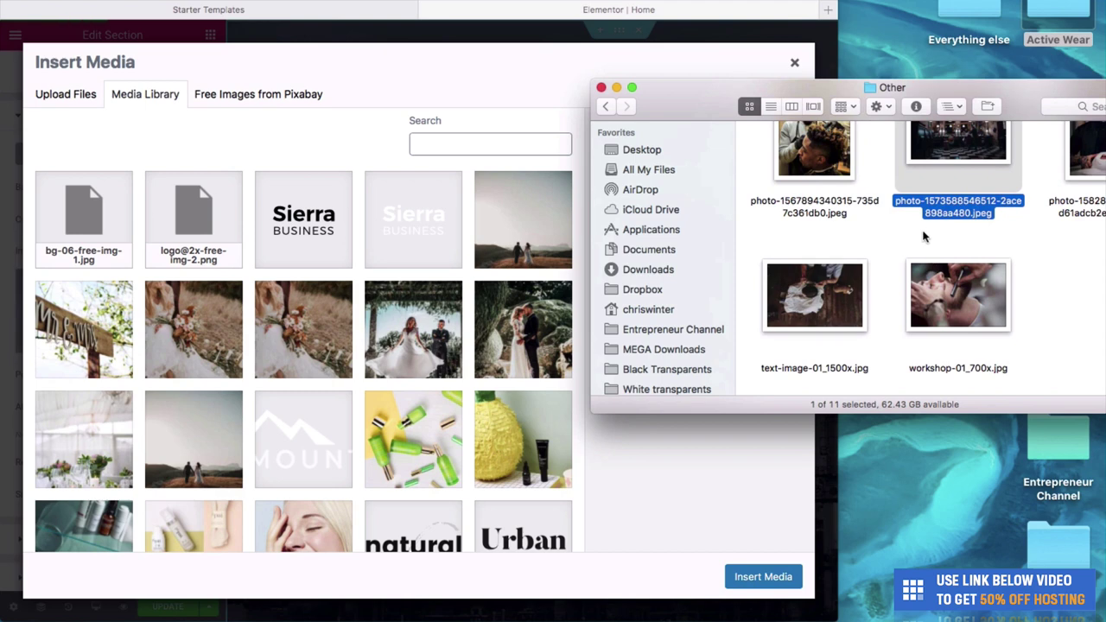
pyautogui.scroll(2, 924, 253)
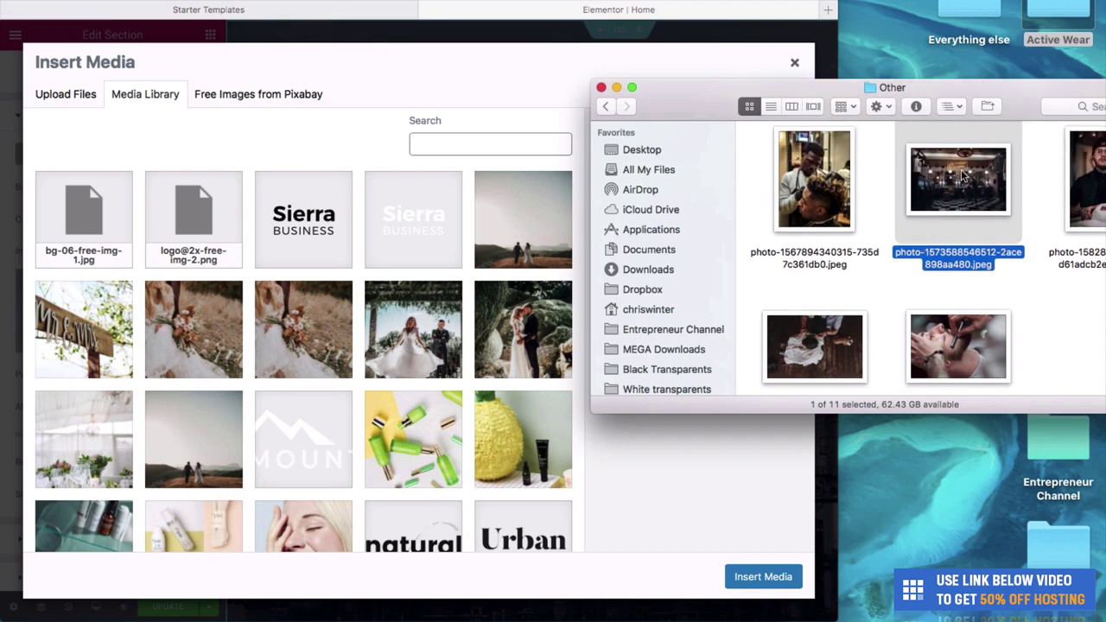
pyautogui.moveTo(963, 175); pyautogui.dragTo(473, 222)
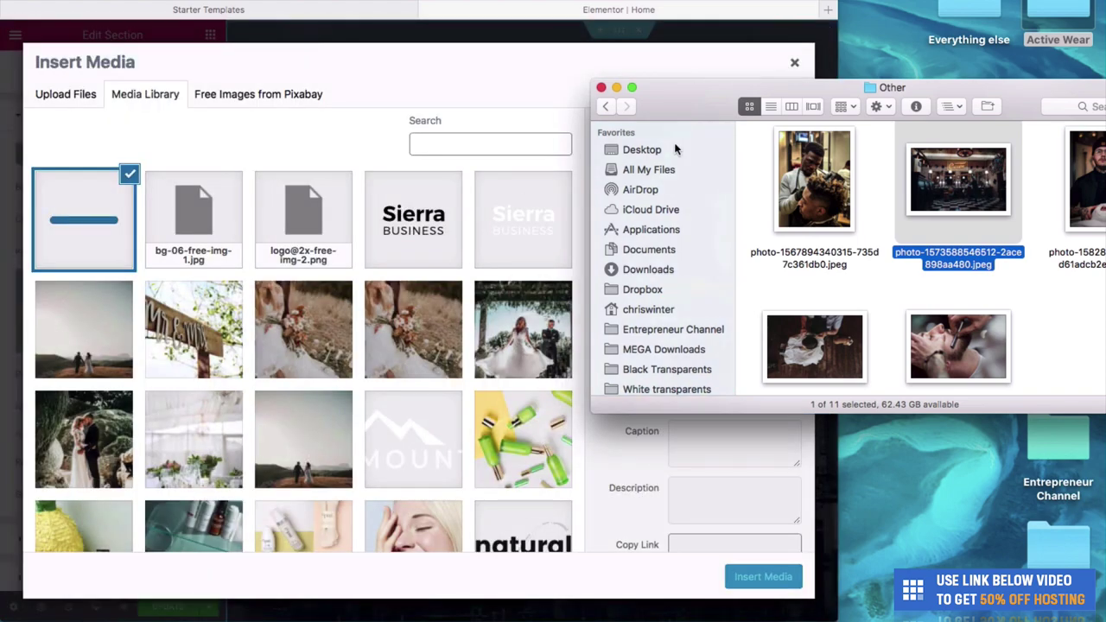
pyautogui.moveTo(691, 87); pyautogui.dragTo(899, 248)
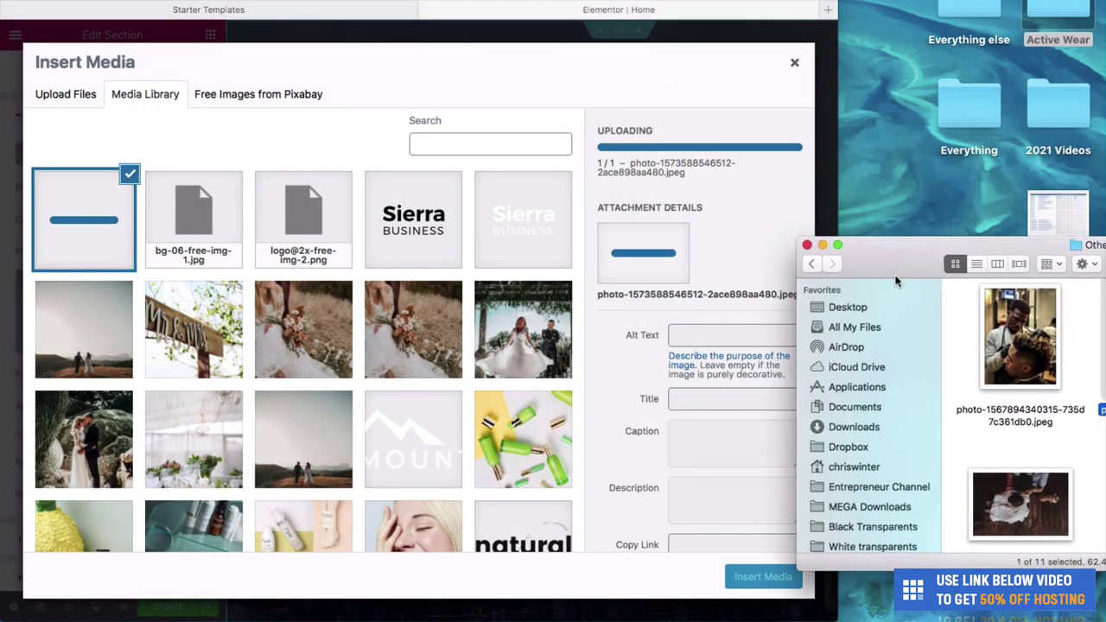
pyautogui.doubleClick(701, 2)
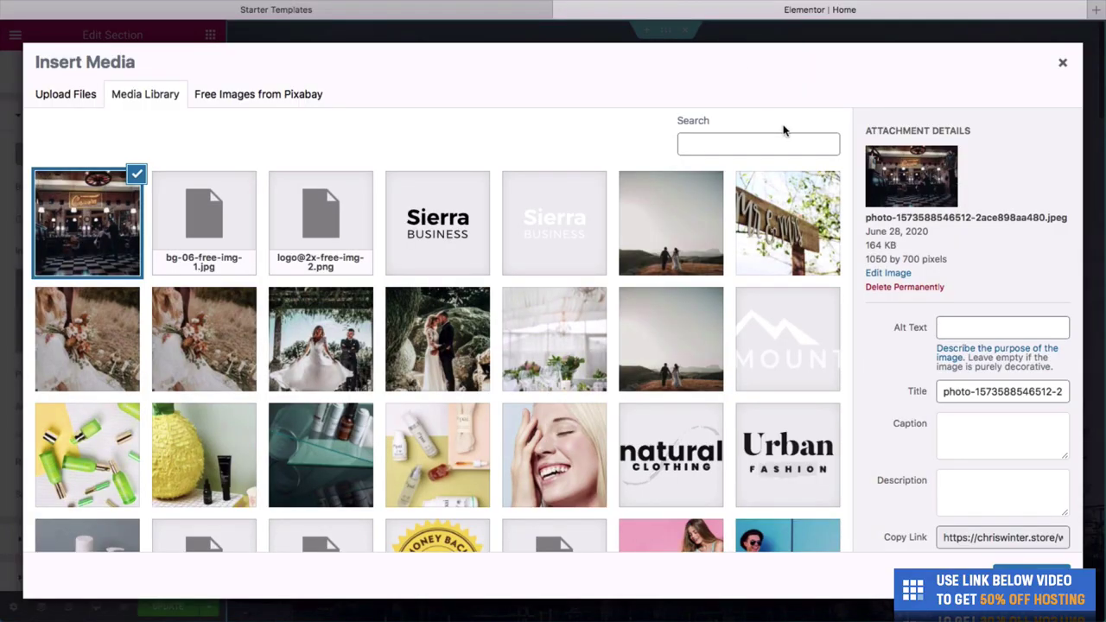
pyautogui.click(1030, 574)
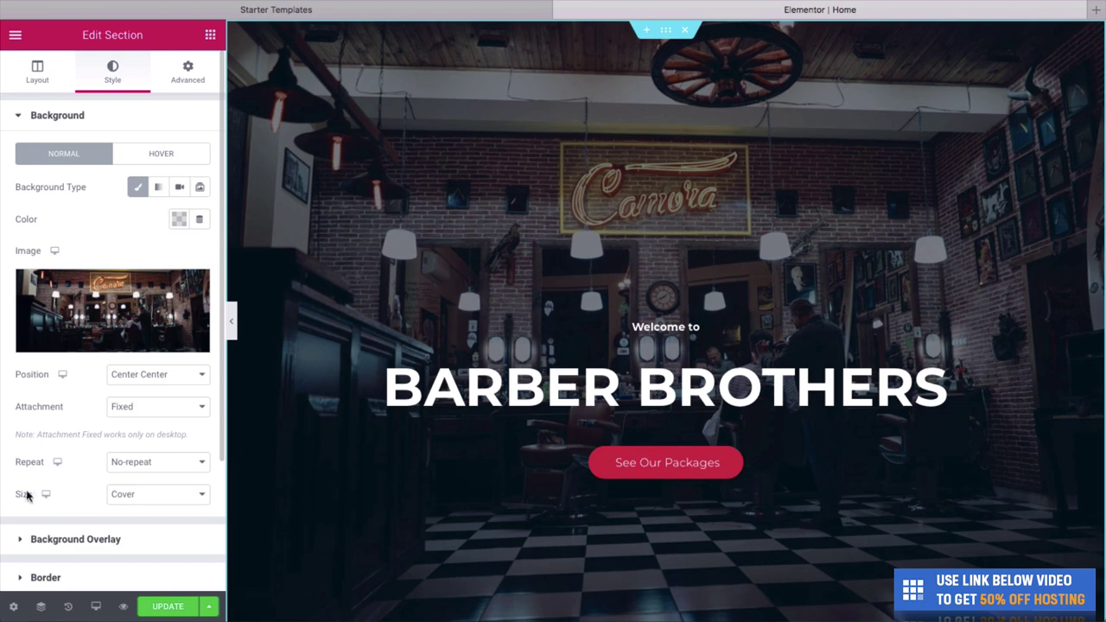
# Give the hero a dark brown background overlay at 0.25 opacity and save the page.
pyautogui.click(23, 542)
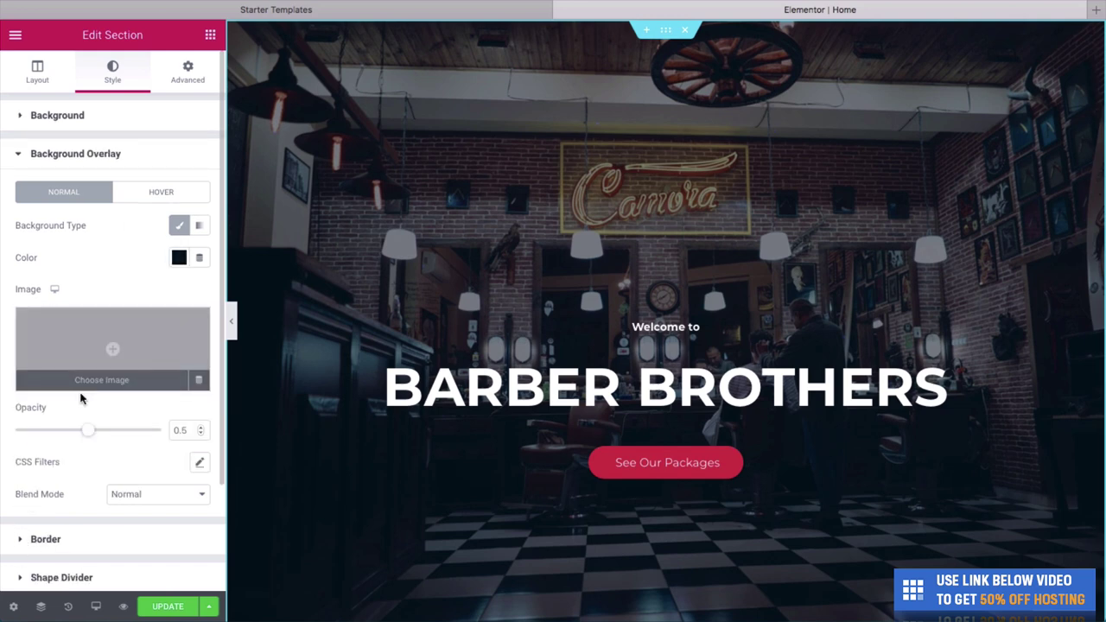
pyautogui.moveTo(88, 436); pyautogui.dragTo(47, 436)
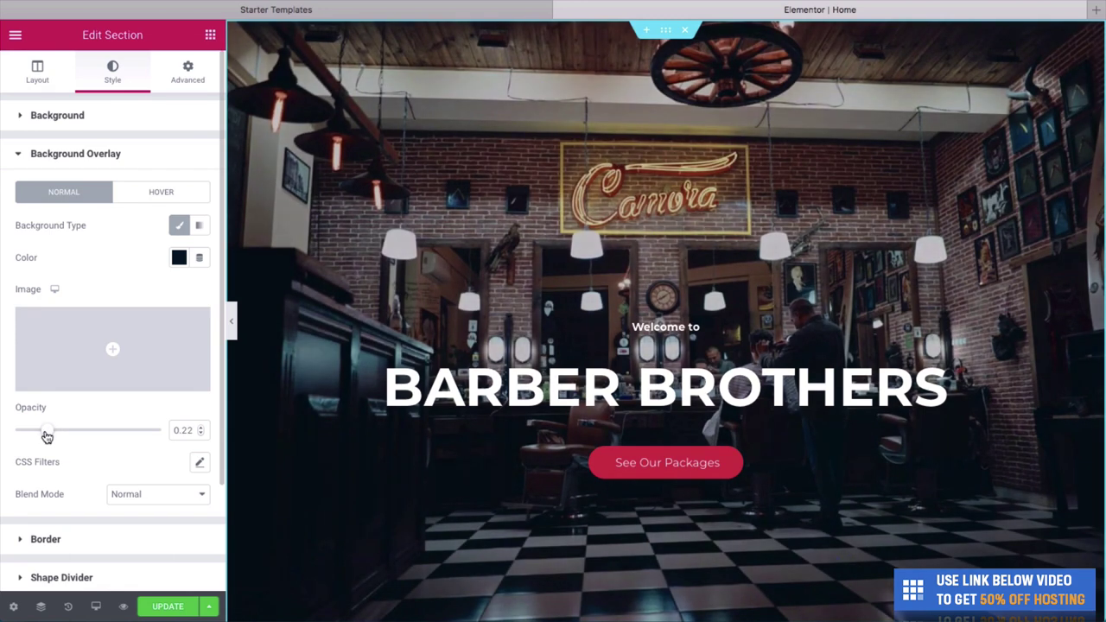
pyautogui.click(179, 259)
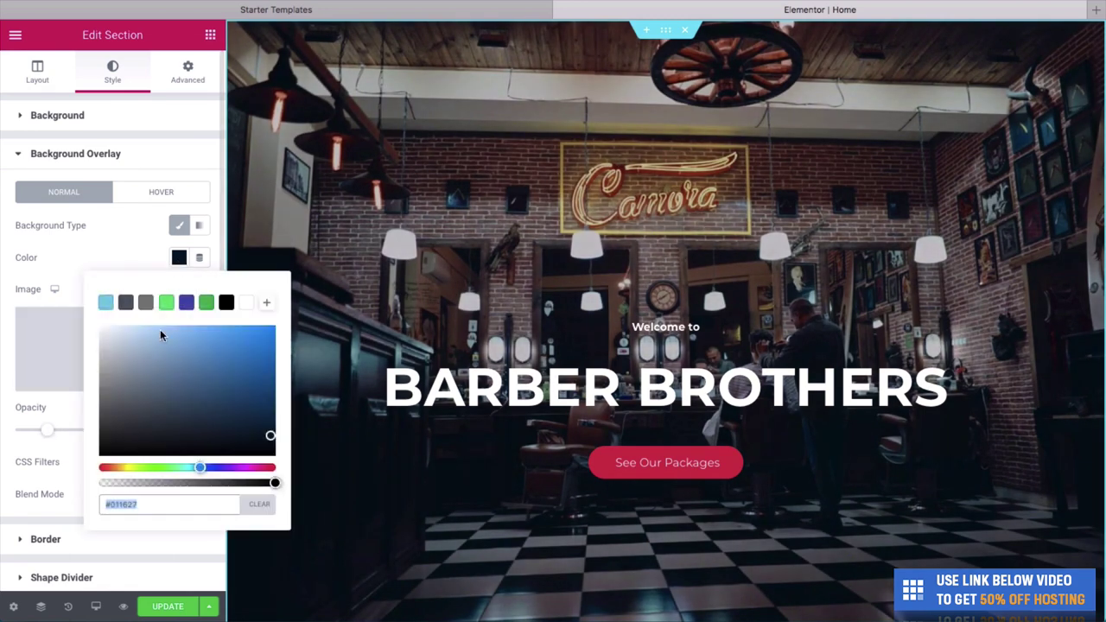
pyautogui.click(130, 468)
pyautogui.moveTo(129, 468); pyautogui.dragTo(124, 467)
pyautogui.moveTo(256, 415)
pyautogui.mouseDown()
pyautogui.moveTo(264, 413)
pyautogui.moveTo(211, 415)
pyautogui.moveTo(223, 403)
pyautogui.moveTo(241, 408)
pyautogui.moveTo(250, 430)
pyautogui.mouseUp()
pyautogui.click(63, 417)
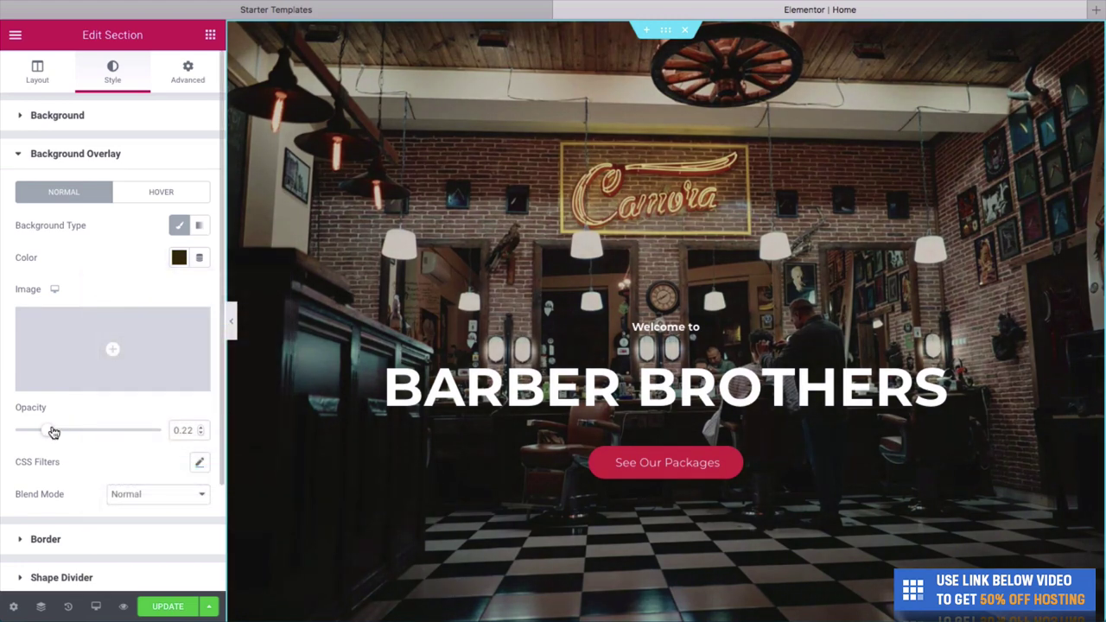
pyautogui.moveTo(49, 429); pyautogui.dragTo(54, 430)
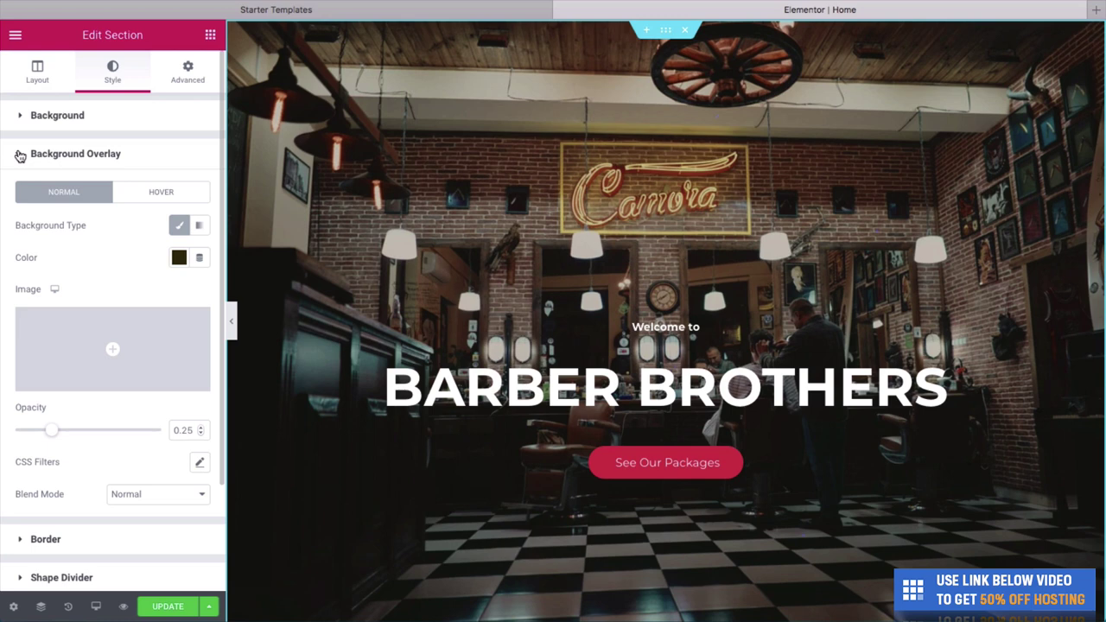
pyautogui.click(159, 609)
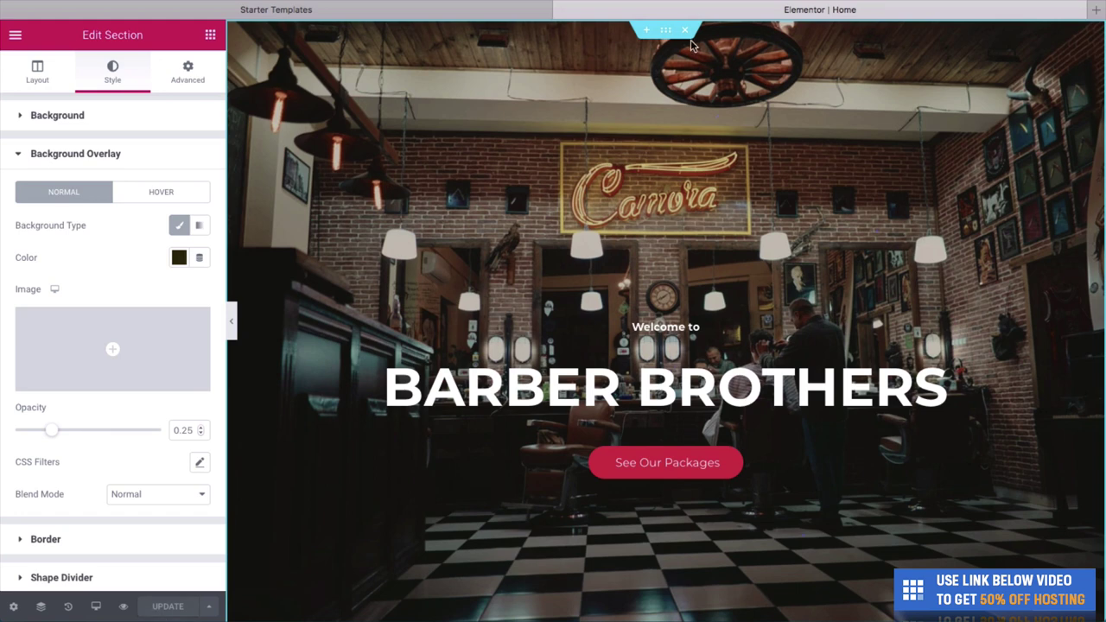
# Load the website address in a new browser tab.
pyautogui.press('super+t')
pyautogui.write('chris')
pyautogui.press('Return')
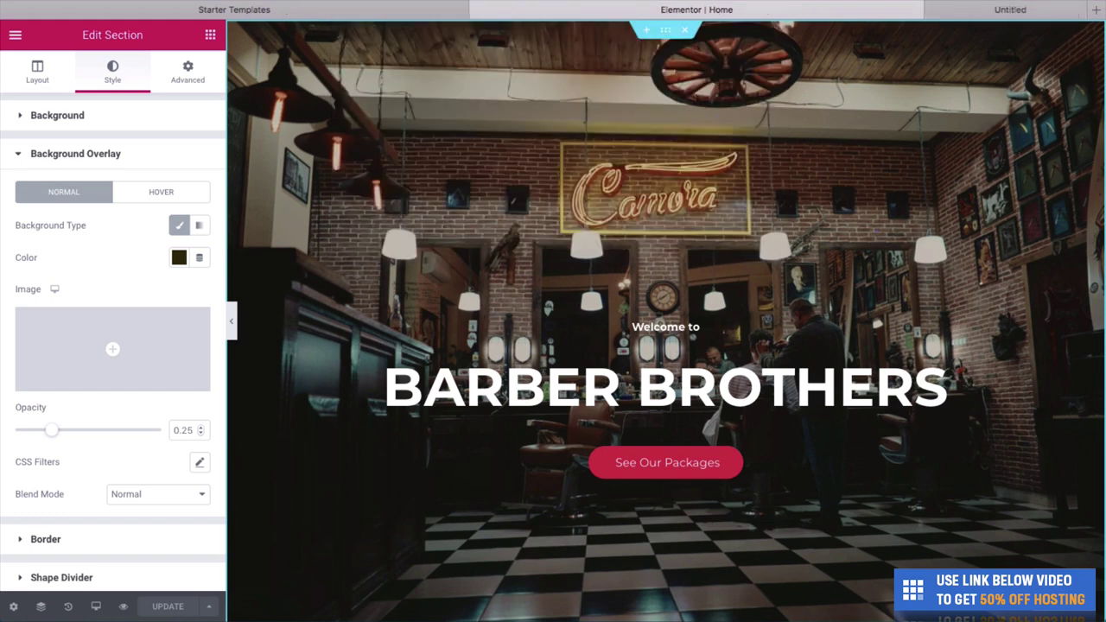
# Check the live site's updated barbershop hero, then return to the Elementor editor at About Us.
pyautogui.click(856, 7)
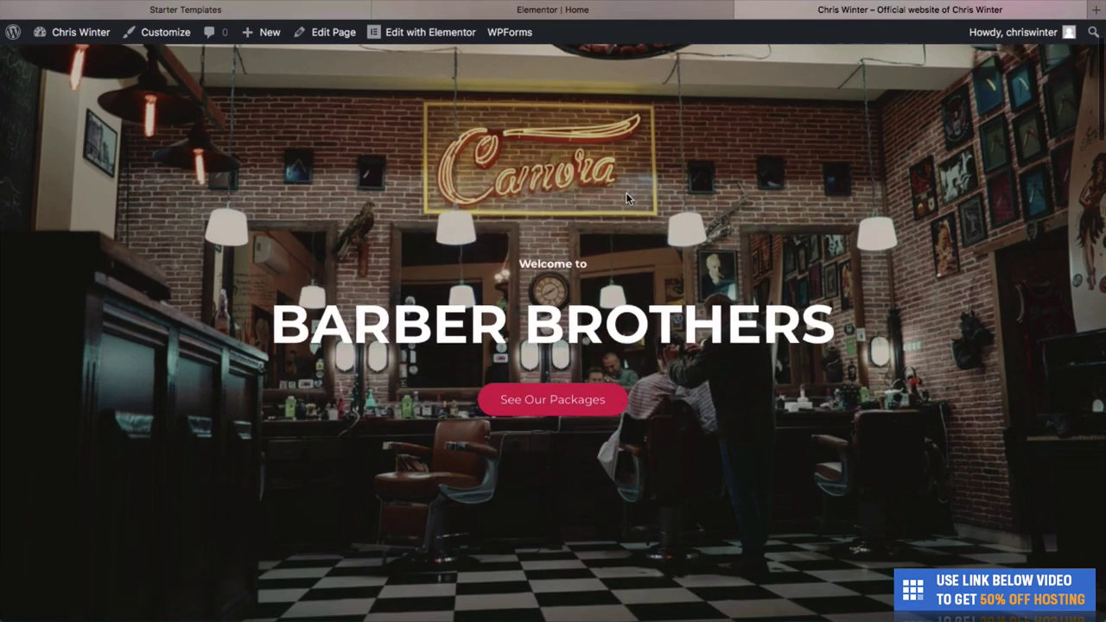
pyautogui.scroll(-6, 625, 192)
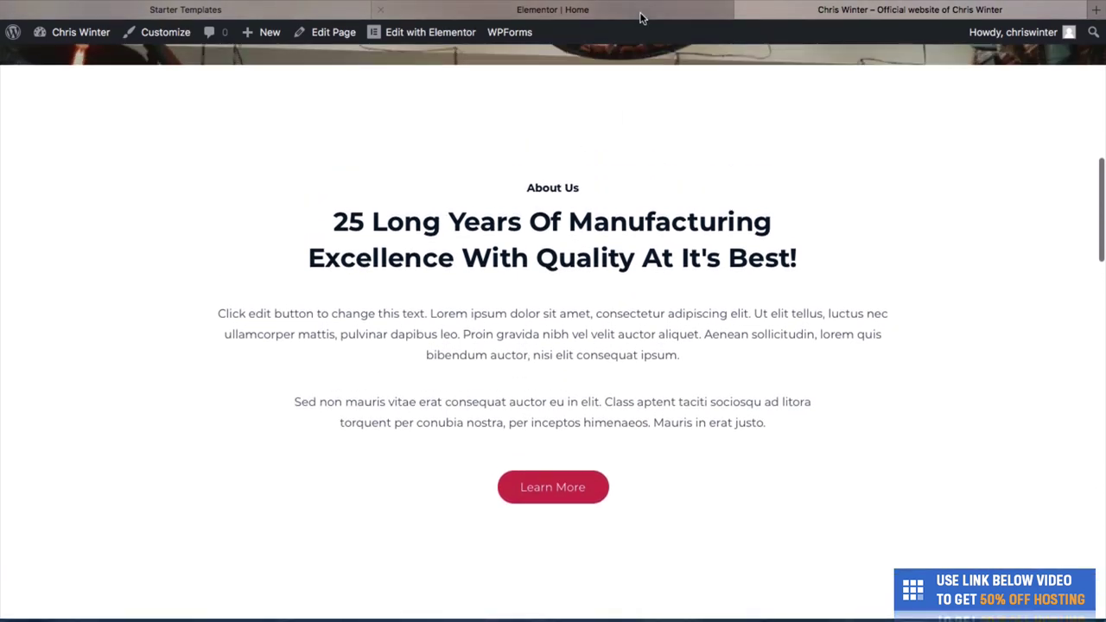
pyautogui.click(640, 10)
pyautogui.scroll(-6, 627, 268)
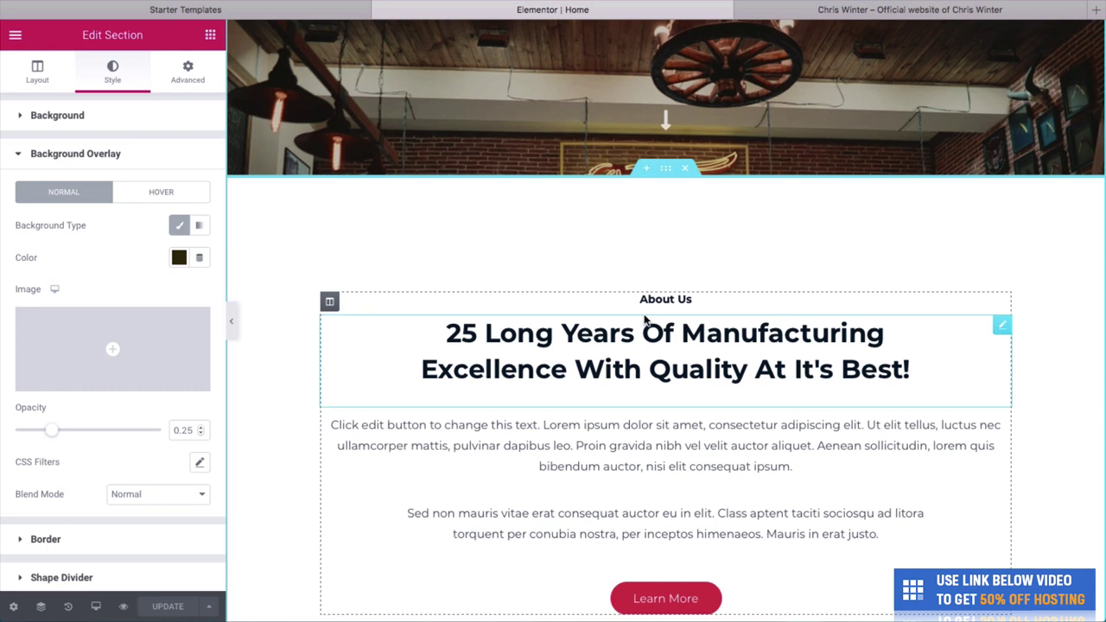
# Clear the old About heading and enter 'Welcome to Barber Brothers. We give the best haircuts in all of Atlanta'.
pyautogui.click(928, 378)
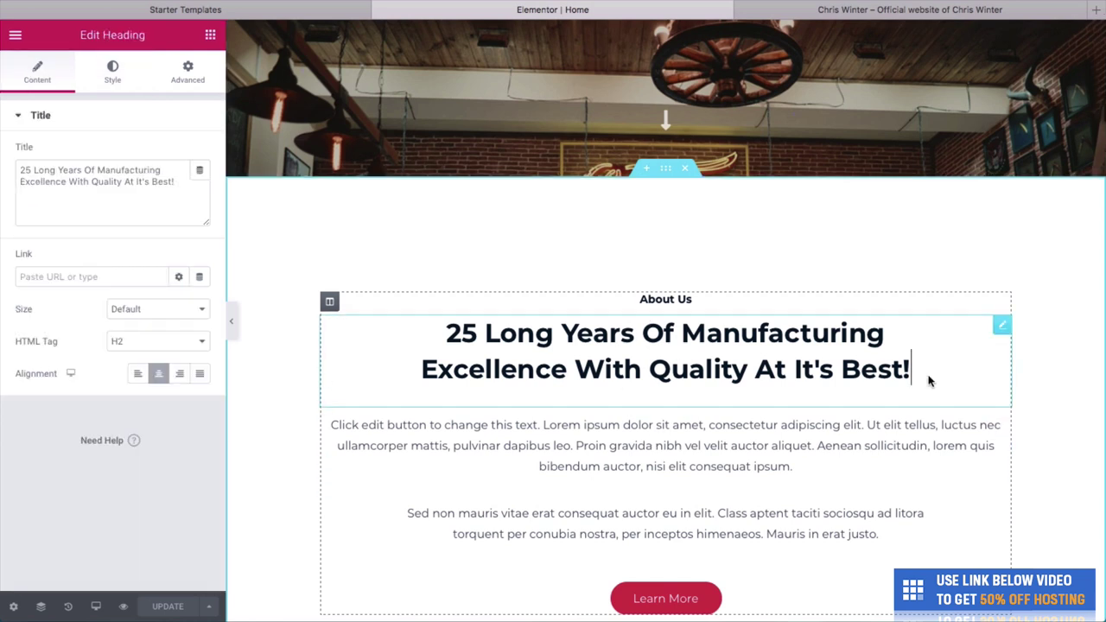
pyautogui.moveTo(928, 377)
pyautogui.mouseDown()
pyautogui.moveTo(957, 382)
pyautogui.moveTo(927, 381)
pyautogui.mouseUp()
pyautogui.press('BackSpace')
pyautogui.press('BackSpace')
pyautogui.press('BackSpace')
pyautogui.press('BackSpace')
pyautogui.press('BackSpace')
pyautogui.press('BackSpace')
pyautogui.press('BackSpace')
pyautogui.press('BackSpace')
pyautogui.press('BackSpace')
pyautogui.press('BackSpace')
pyautogui.press('BackSpace')
pyautogui.press('BackSpace')
pyautogui.press('BackSpace')
pyautogui.press('BackSpace')
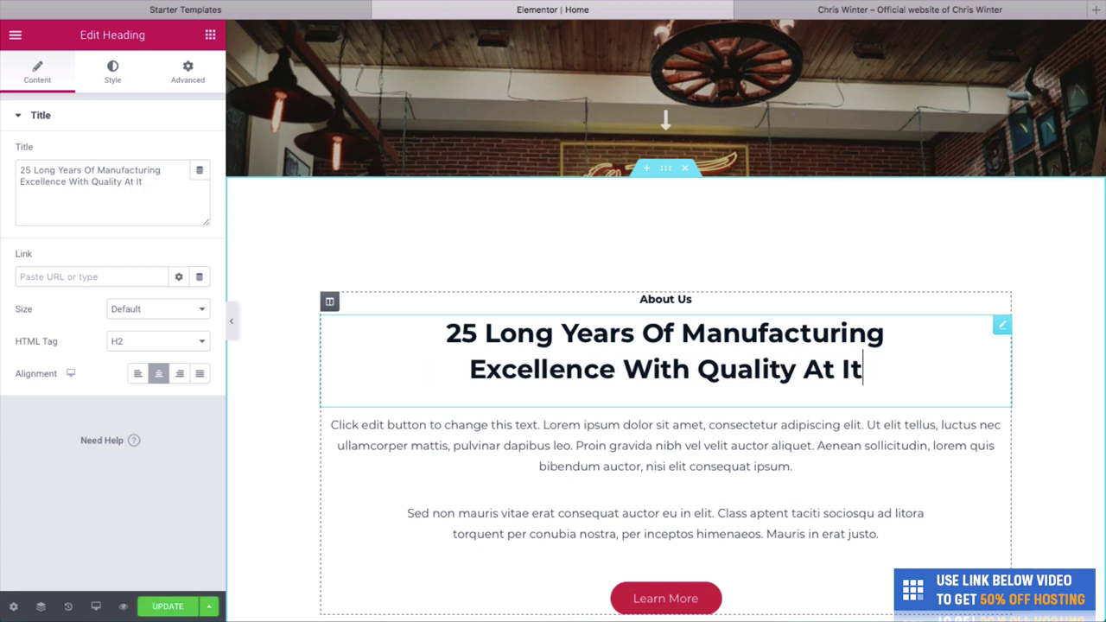
pyautogui.press('BackSpace')
pyautogui.press('BackSpace')
pyautogui.press('BackSpace')
pyautogui.hotkey('ctrl', 'a')
pyautogui.press('BackSpace')
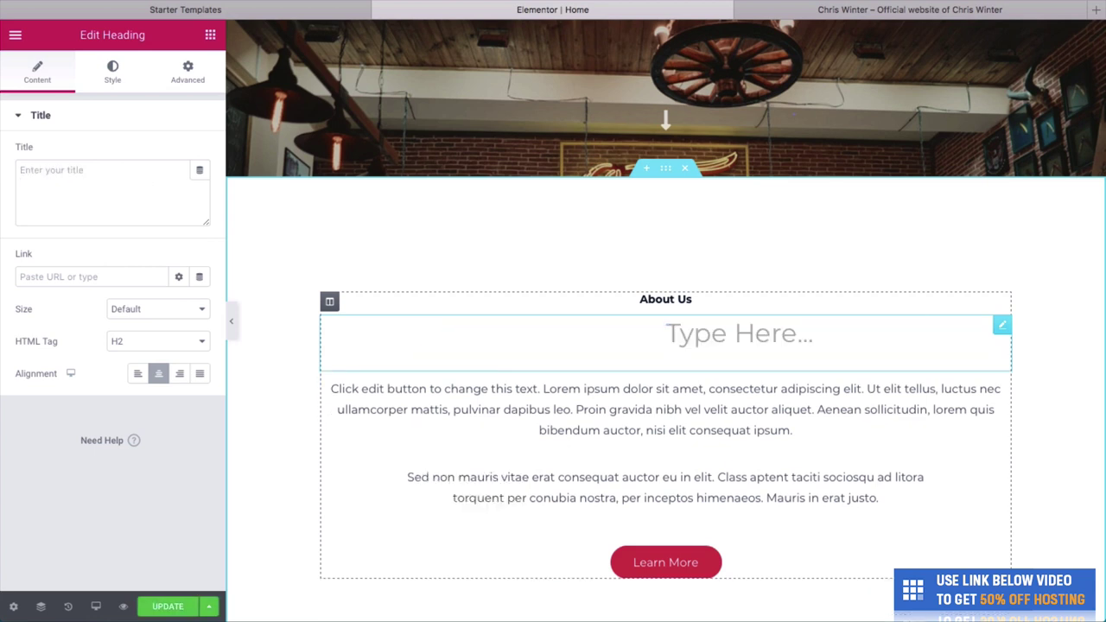
pyautogui.write('Welcome to b')
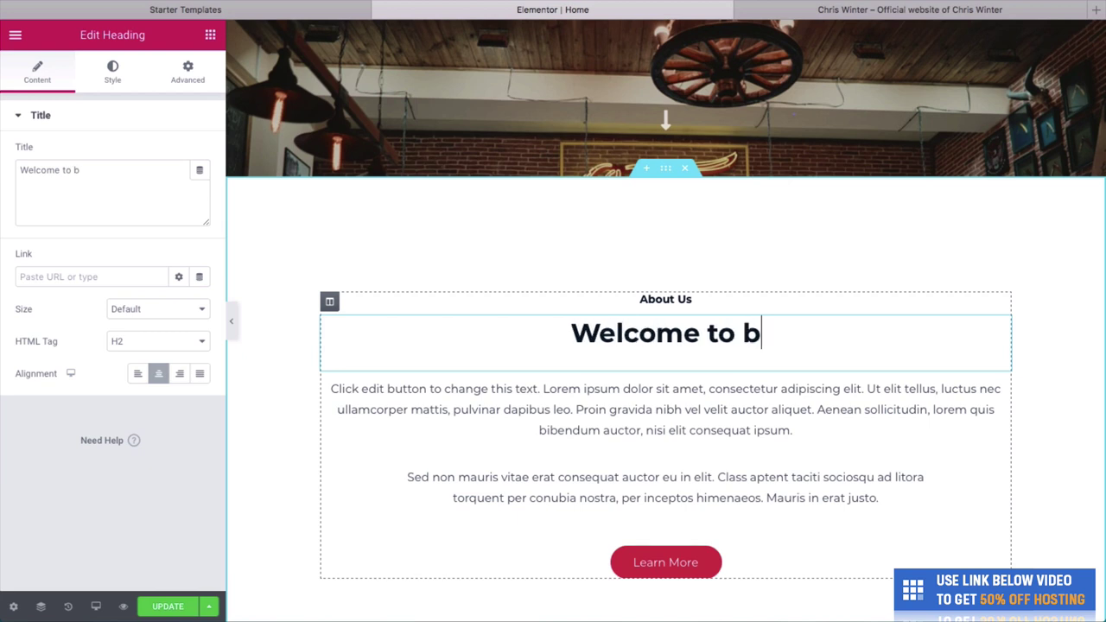
pyautogui.press('BackSpace')
pyautogui.write('Barber ')
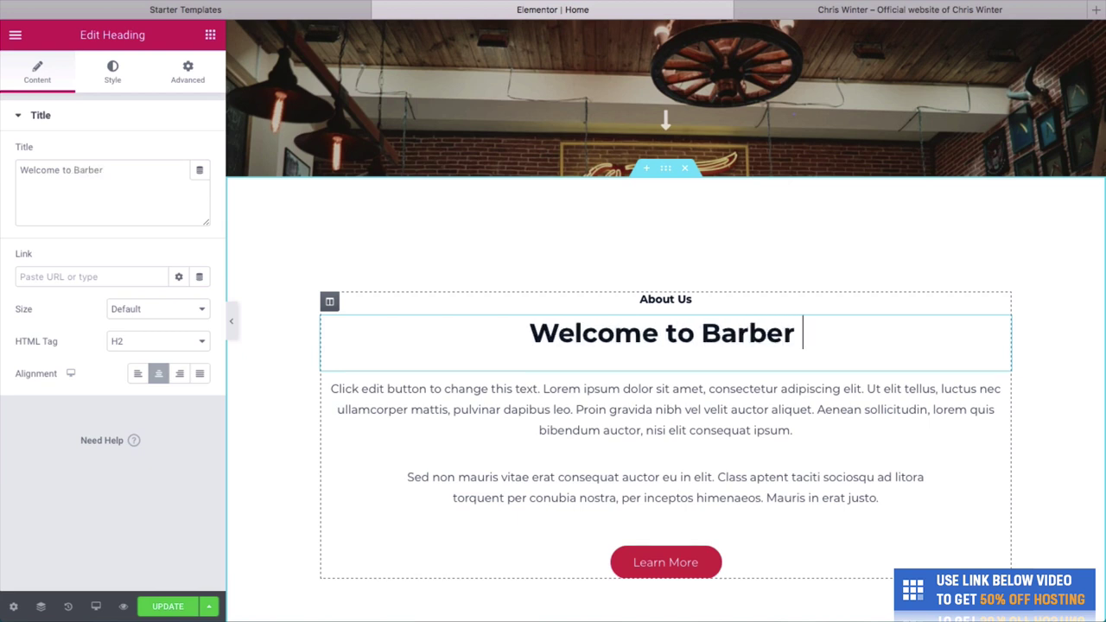
pyautogui.write('Brothers. We ')
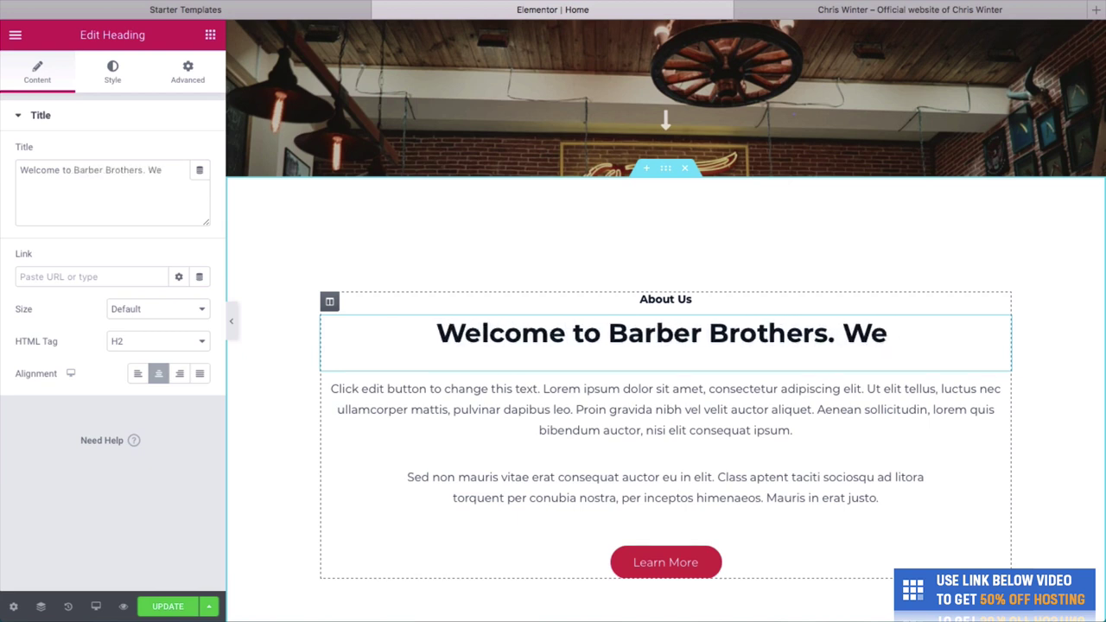
pyautogui.write('give the best hea')
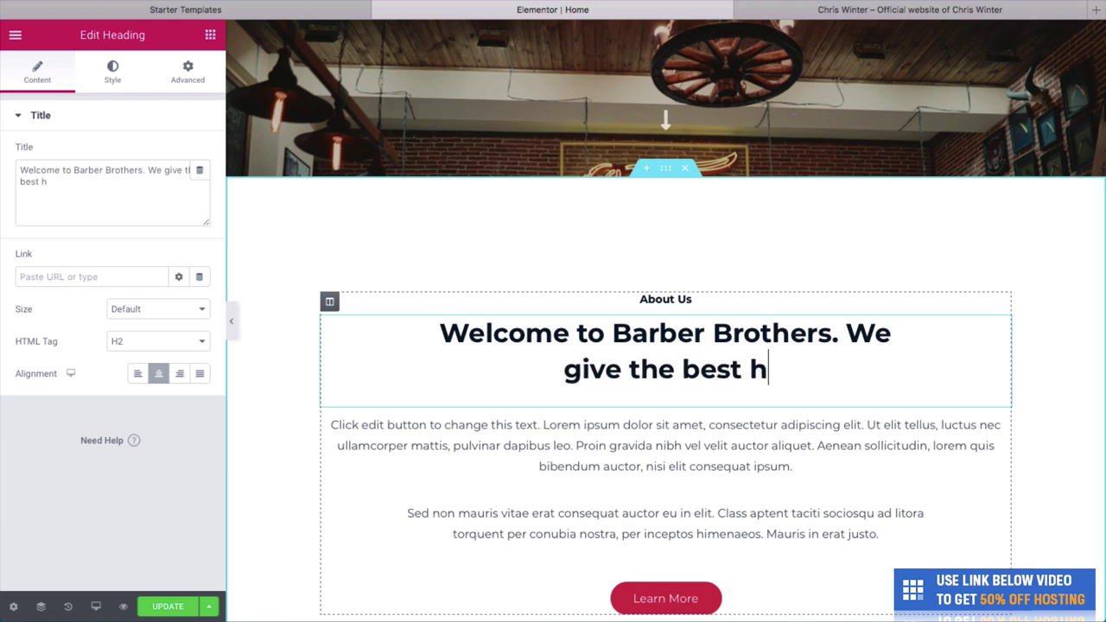
pyautogui.press('BackSpace')
pyautogui.press('BackSpace')
pyautogui.write('aircuts in ')
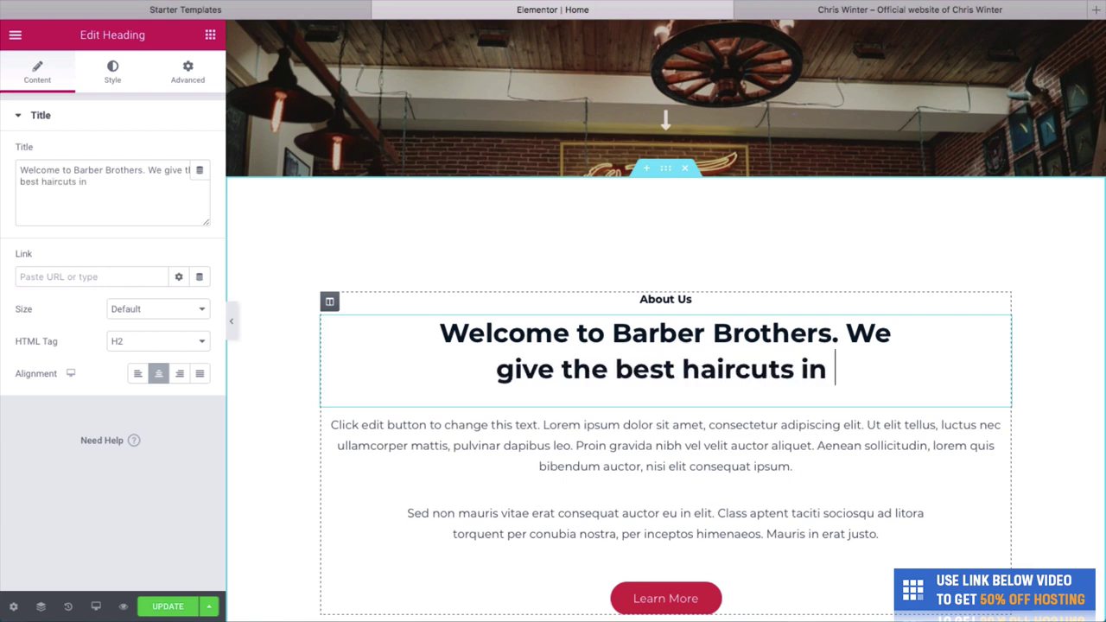
pyautogui.write('all of Atlanta')
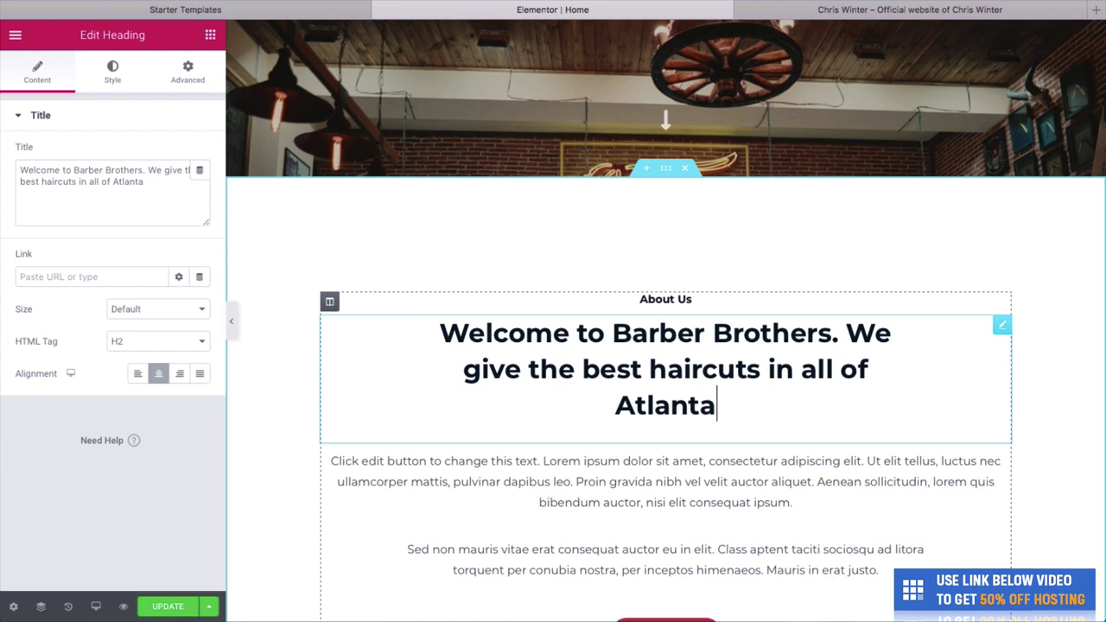
pyautogui.scroll(-2, 919, 435)
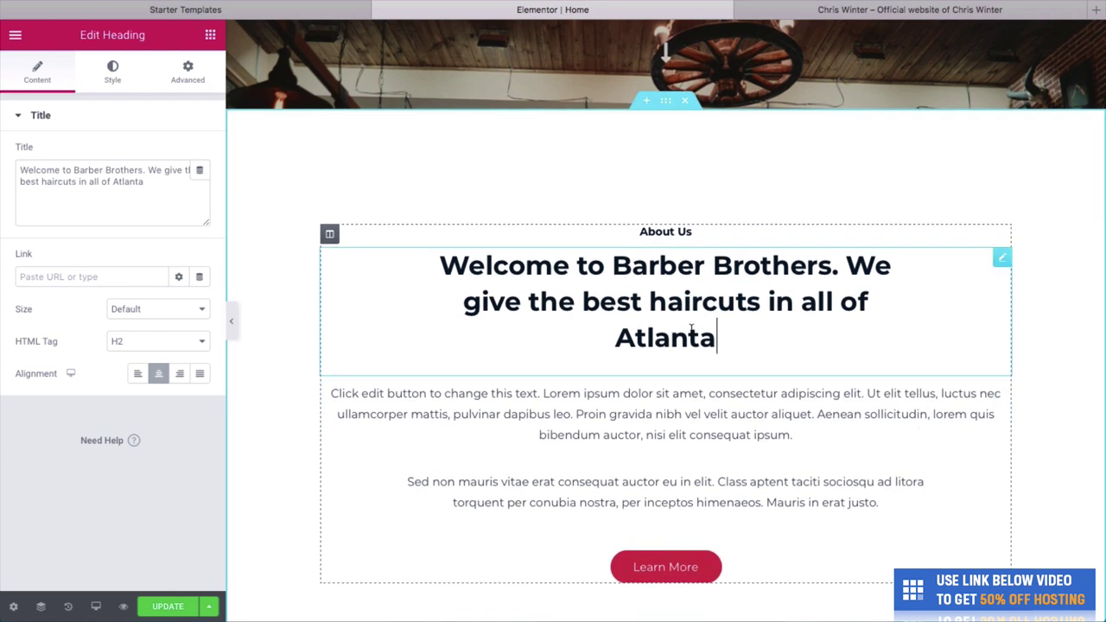
# End the About heading with a period and empty the second lorem paragraph.
pyautogui.write('.')
pyautogui.click(754, 412)
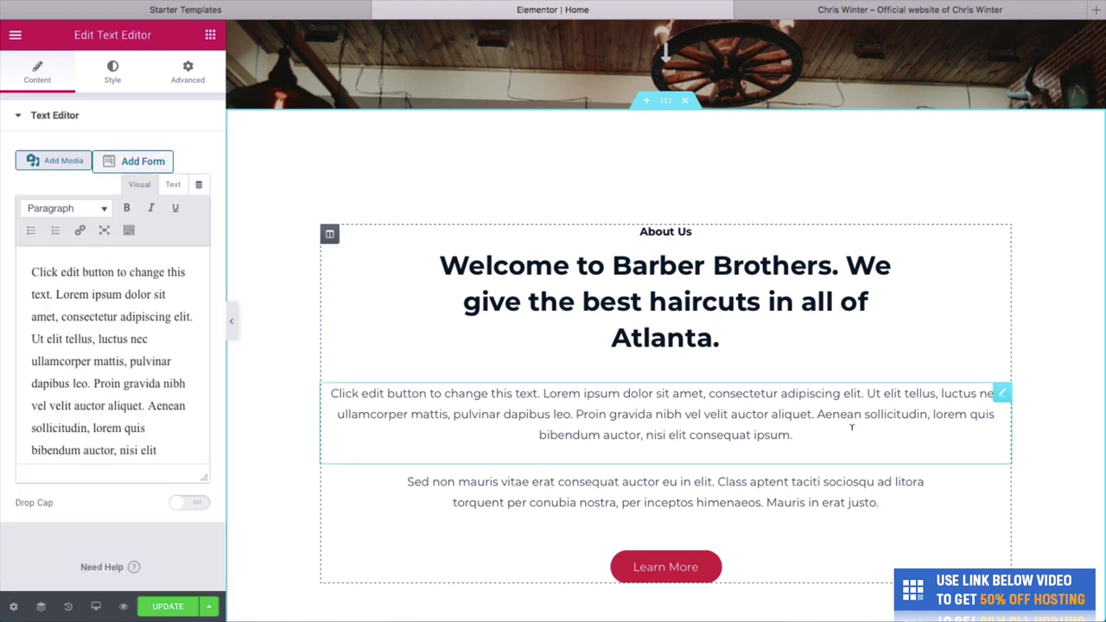
pyautogui.tripleClick(851, 426)
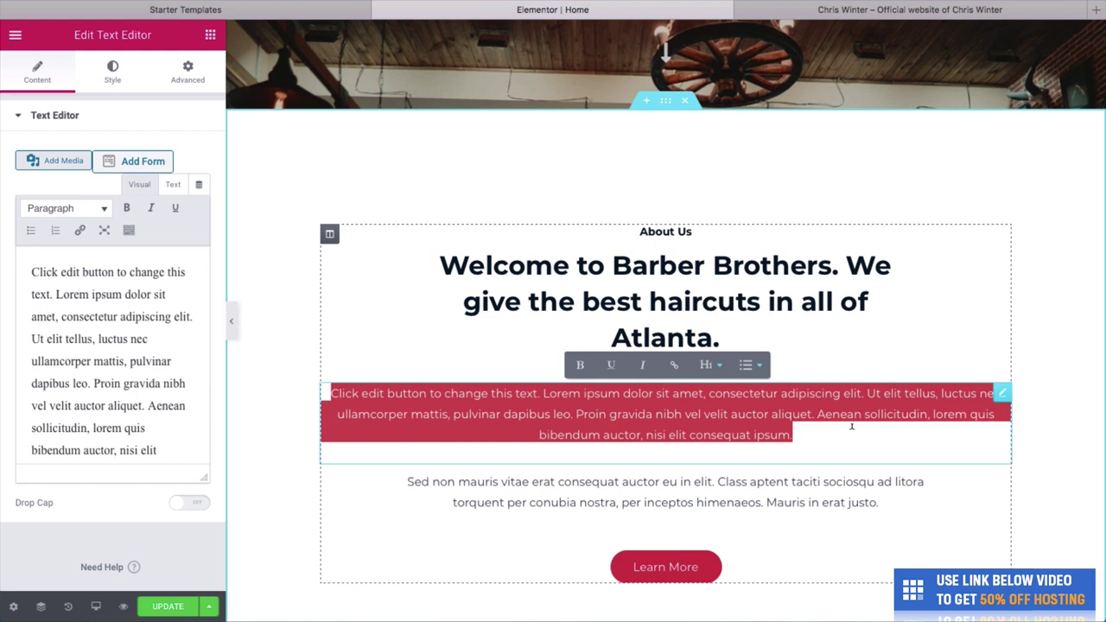
pyautogui.click(879, 471)
pyautogui.tripleClick(916, 501)
pyautogui.press('BackSpace')
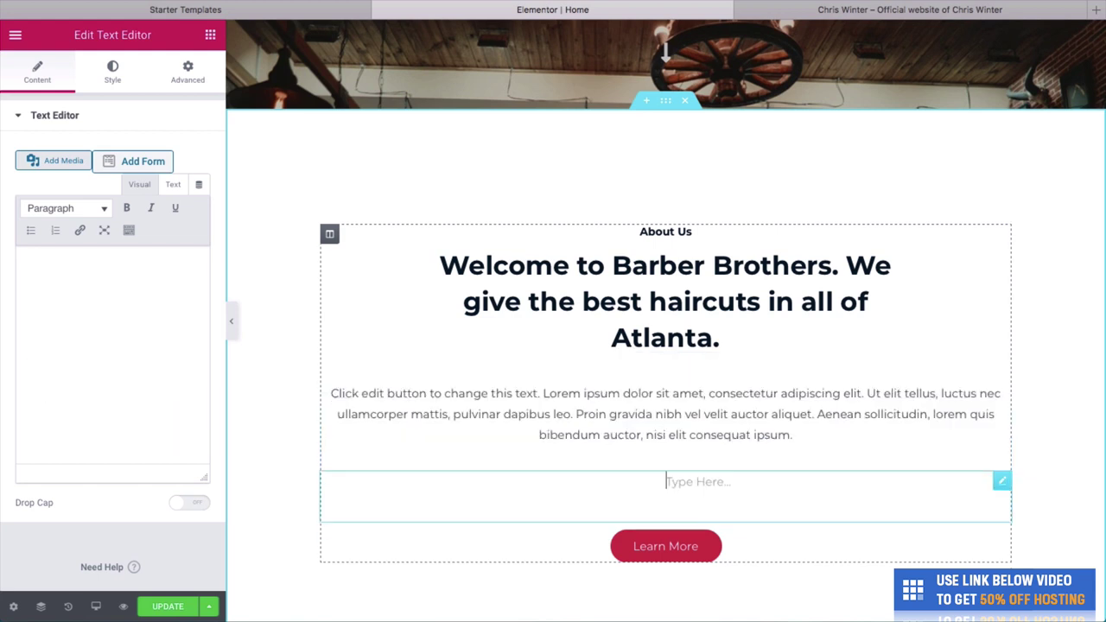
pyautogui.press('BackSpace')
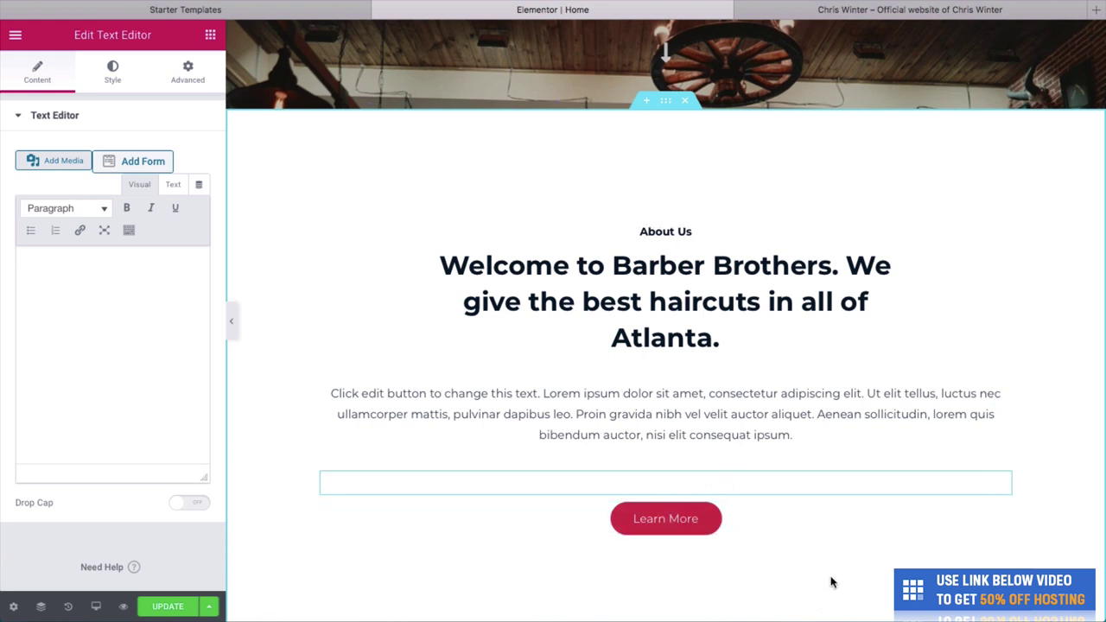
# Change the Learn More button's label to 'Contact Us Now'.
pyautogui.scroll(-2, 858, 410)
pyautogui.click(691, 468)
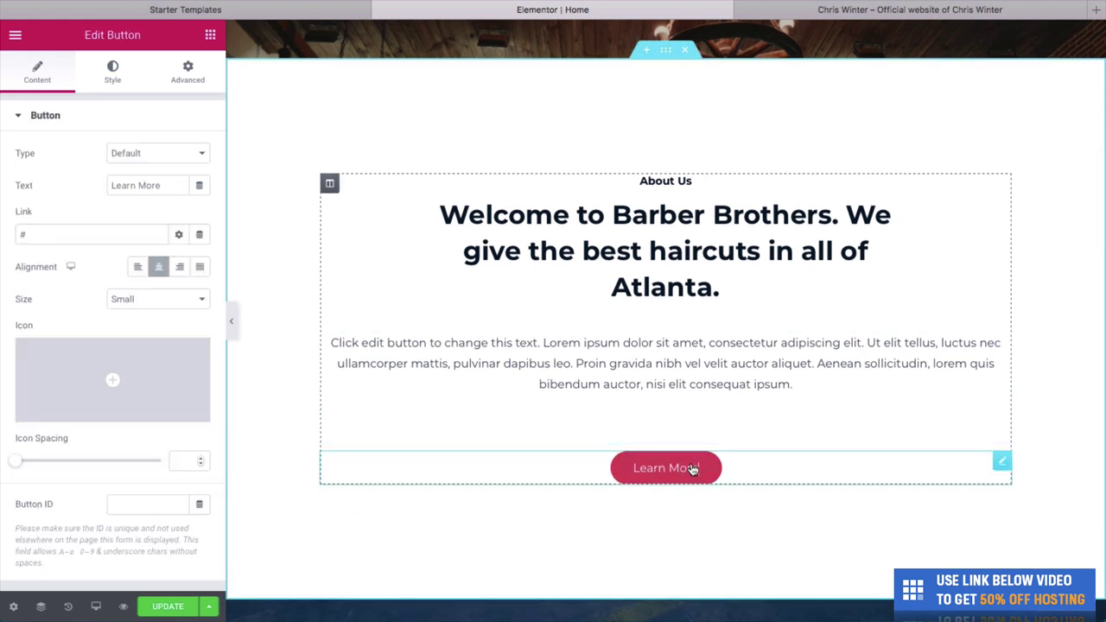
pyautogui.press('BackSpace')
pyautogui.press('BackSpace')
pyautogui.press('BackSpace')
pyautogui.press('BackSpace')
pyautogui.press('BackSpace')
pyautogui.press('BackSpace')
pyautogui.press('BackSpace')
pyautogui.press('BackSpace')
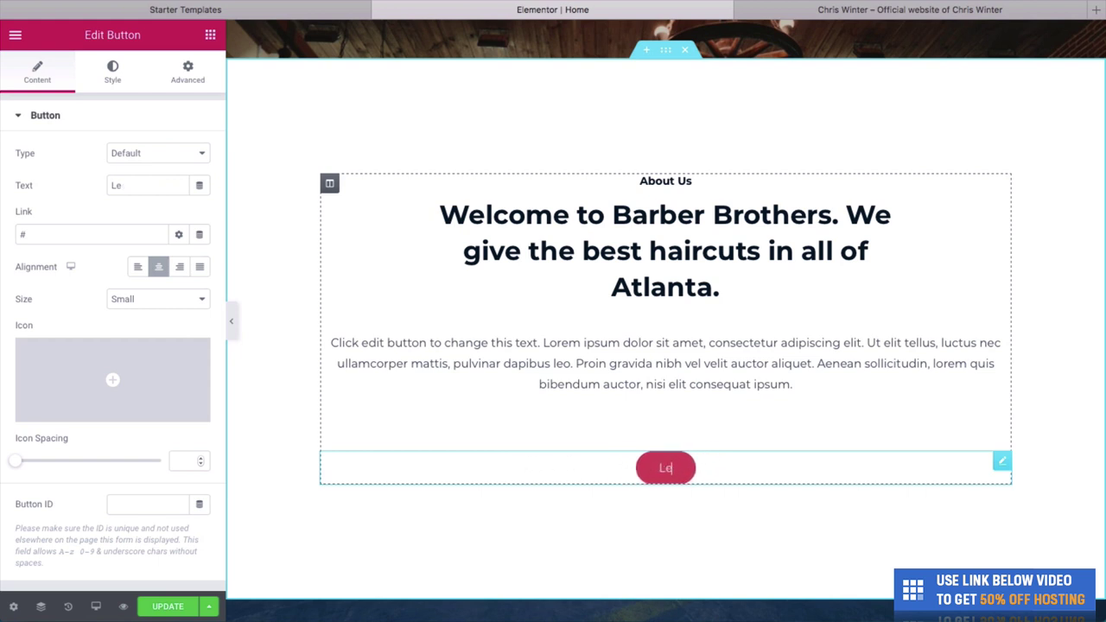
pyautogui.press('BackSpace')
pyautogui.press('BackSpace')
pyautogui.write('Conta')
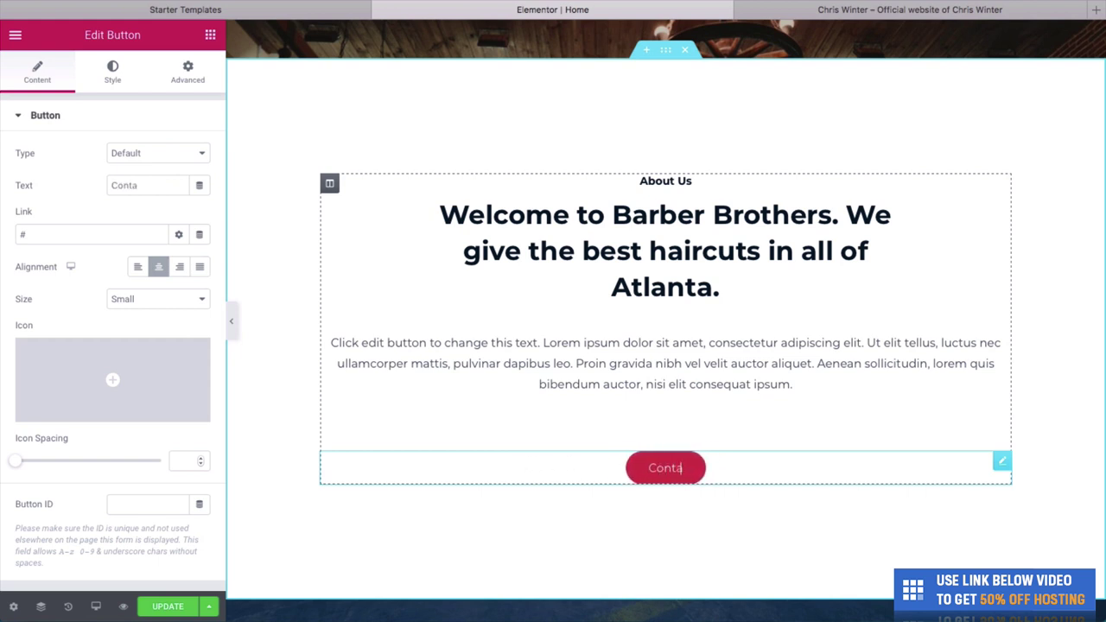
pyautogui.write('ct Us Now')
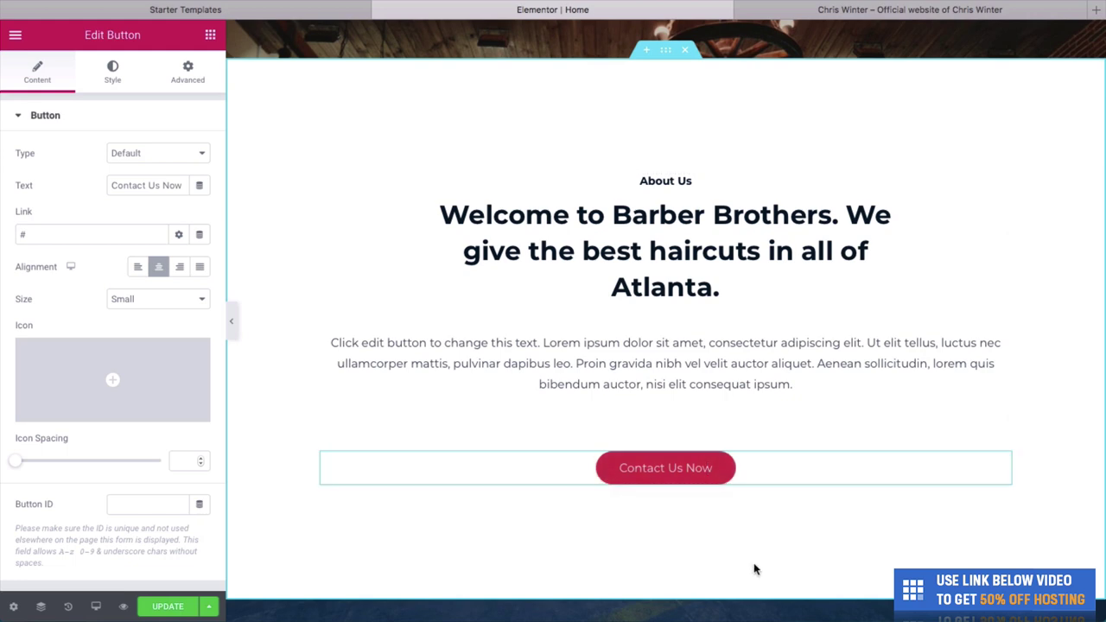
pyautogui.scroll(5, 745, 515)
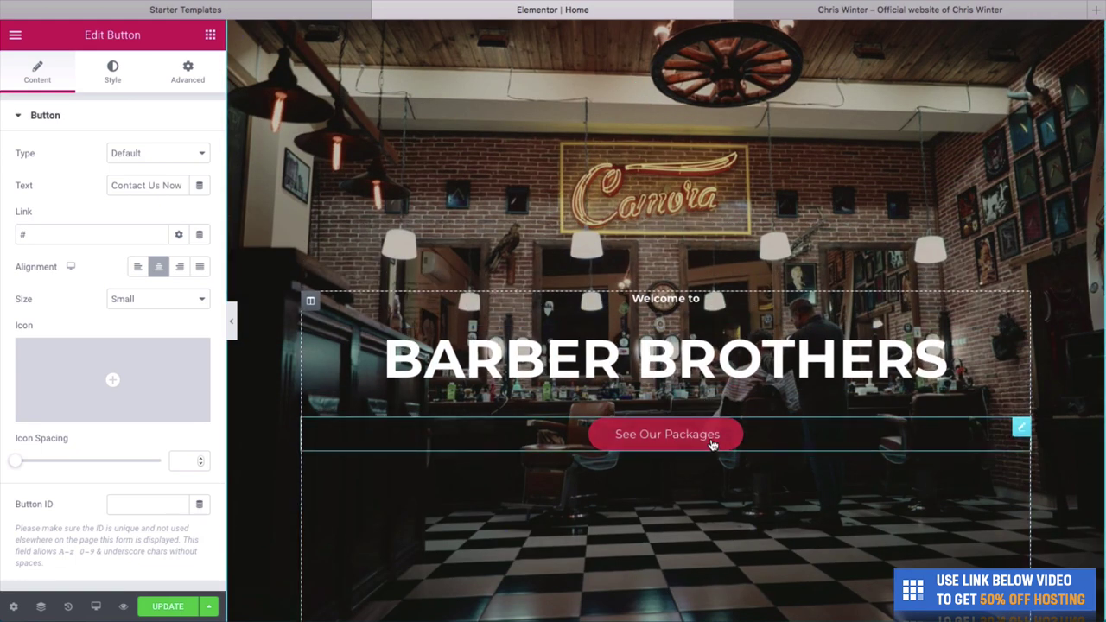
# Set the See Our Packages button's background to the blue preset #4054B2.
pyautogui.click(714, 440)
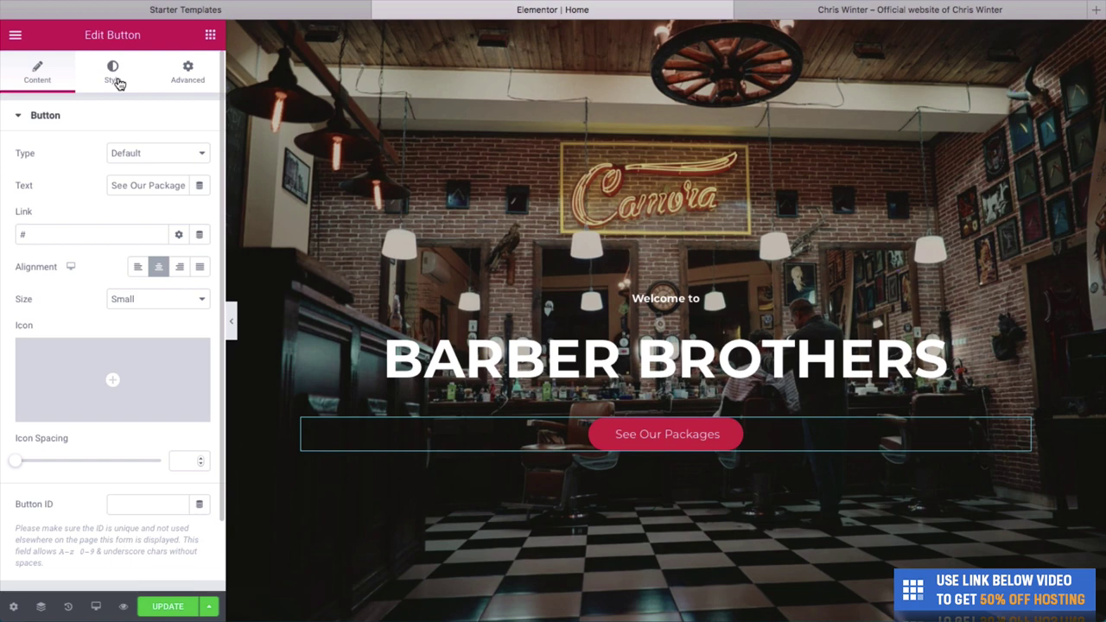
pyautogui.click(116, 82)
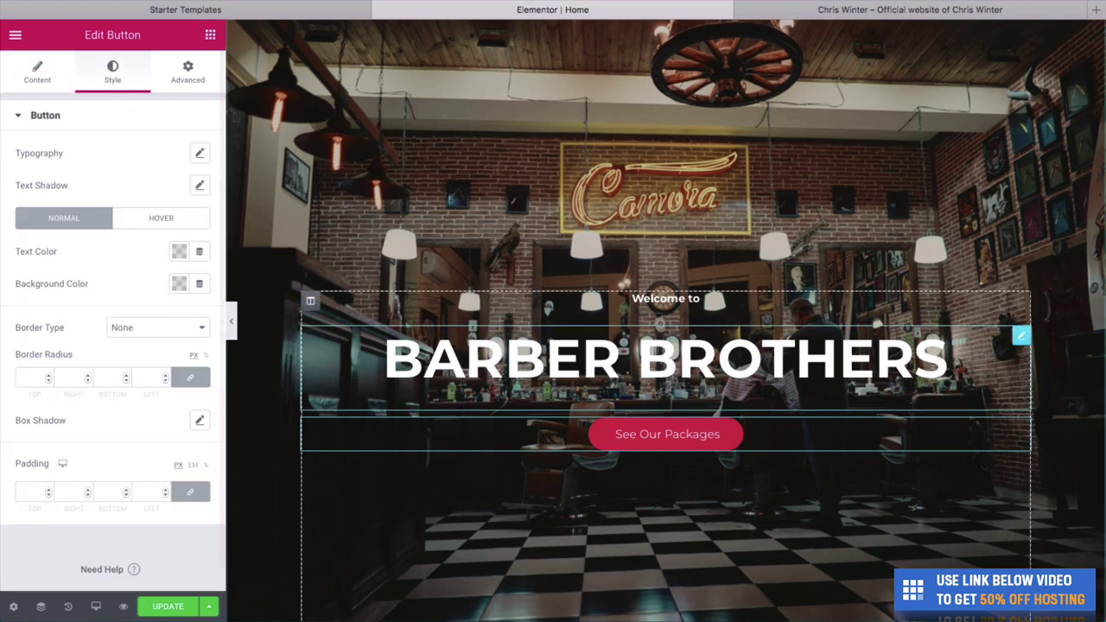
pyautogui.click(178, 286)
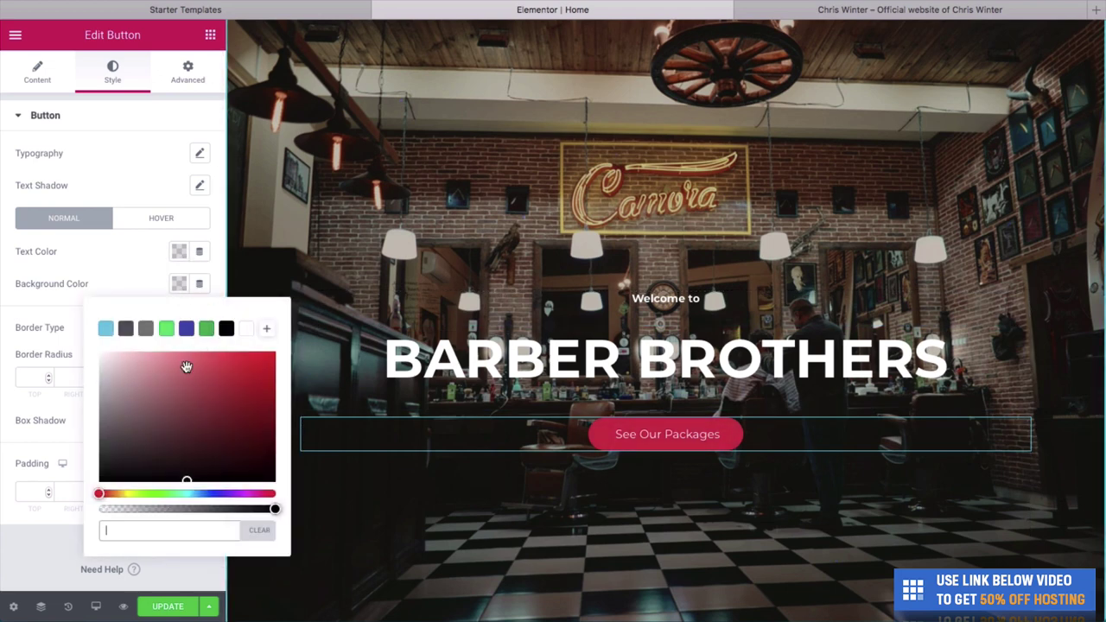
pyautogui.click(186, 330)
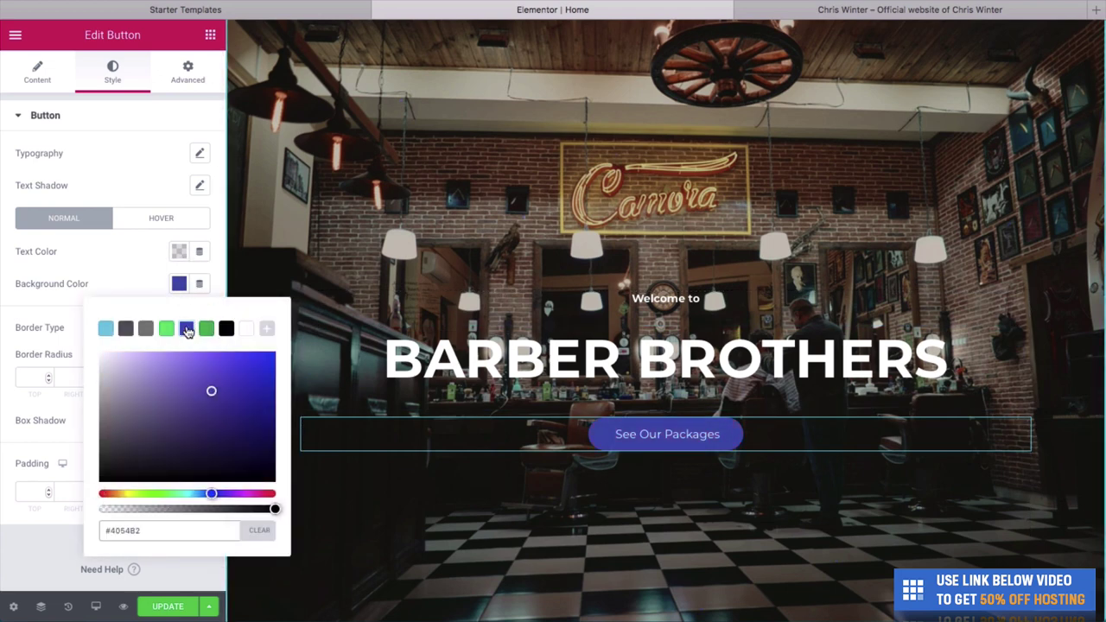
pyautogui.click(205, 329)
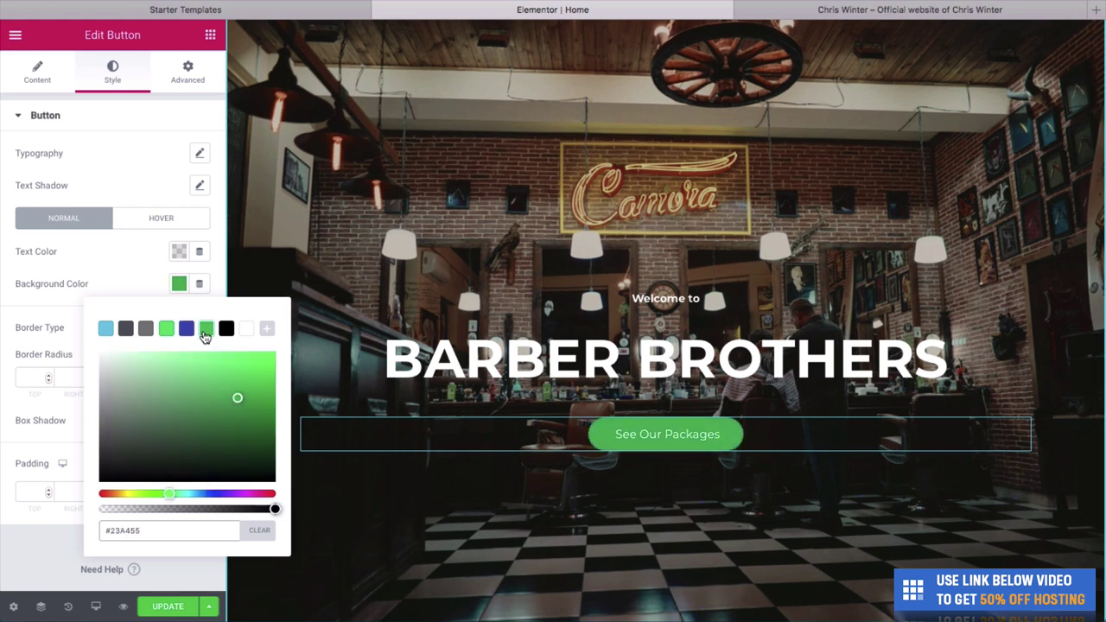
pyautogui.click(225, 329)
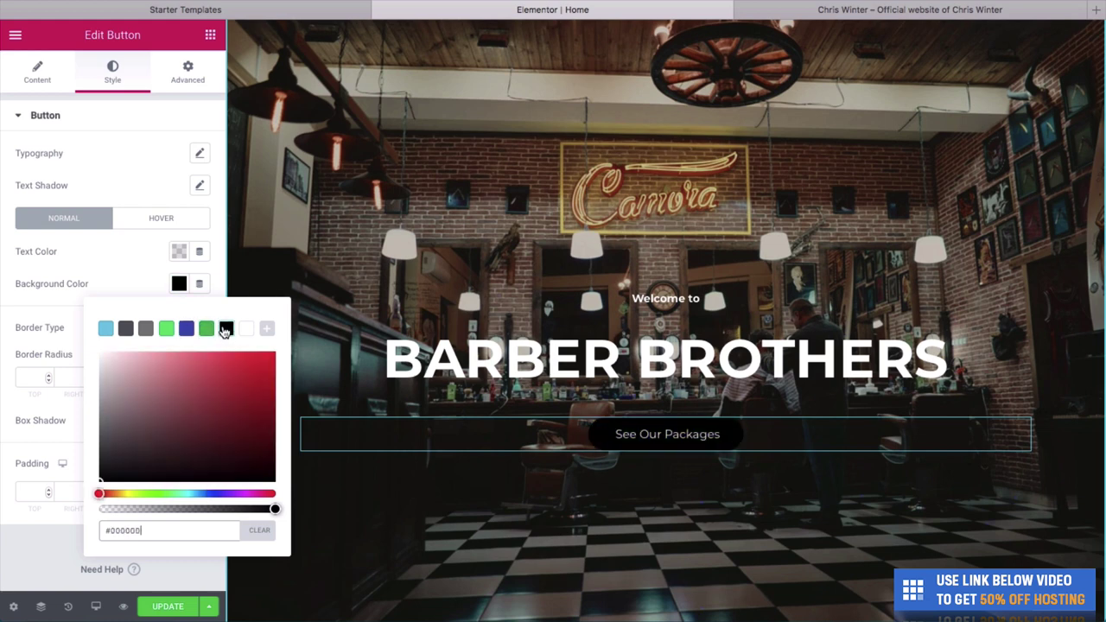
pyautogui.click(167, 330)
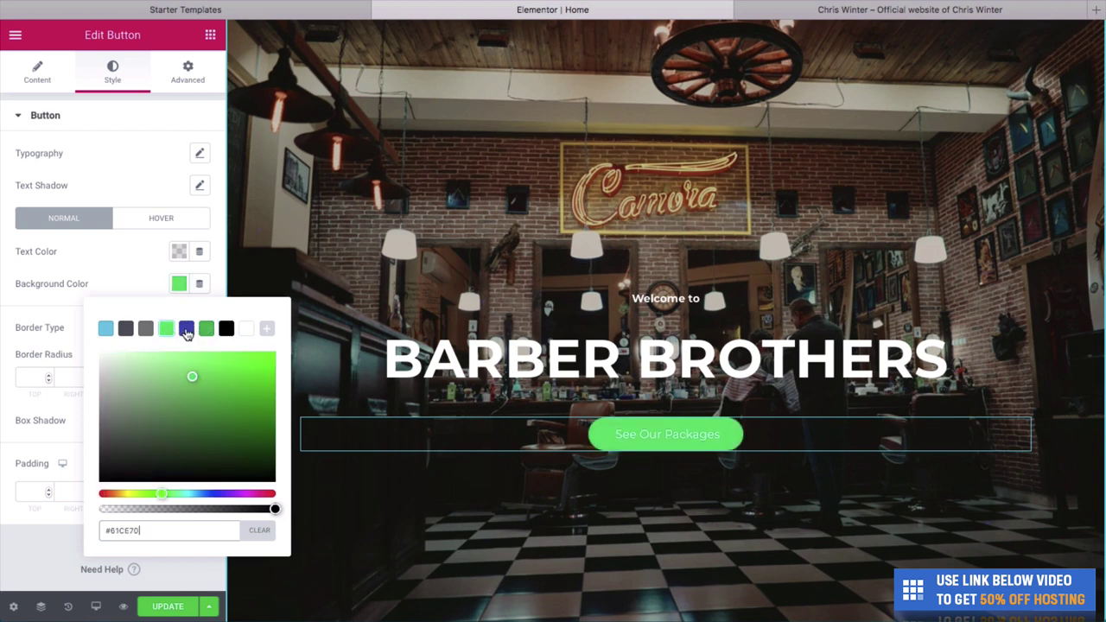
pyautogui.click(187, 330)
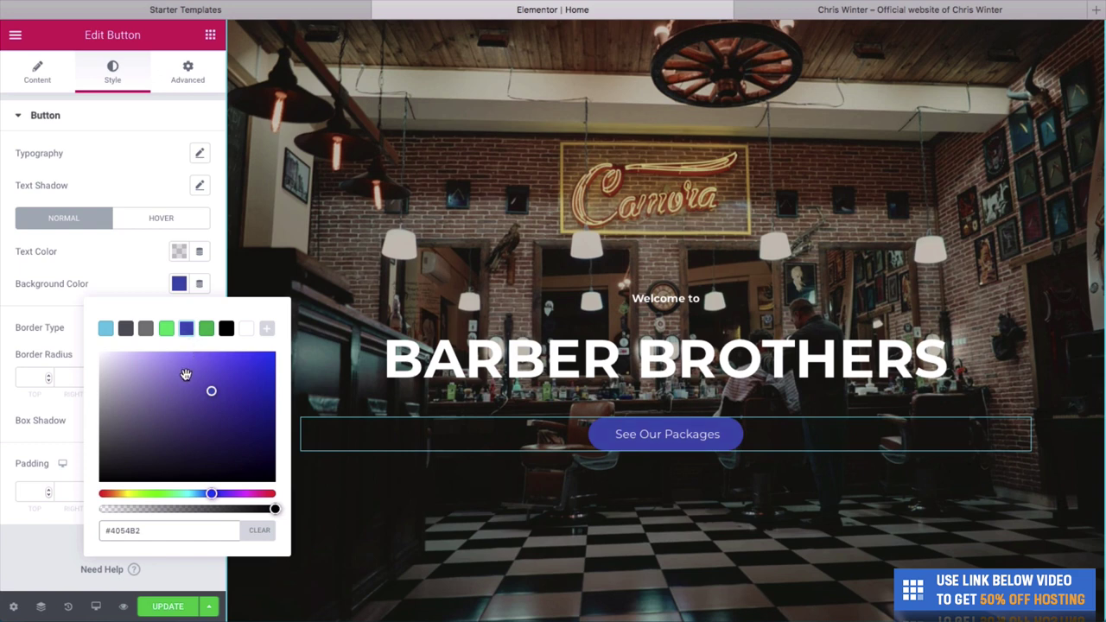
pyautogui.click(134, 289)
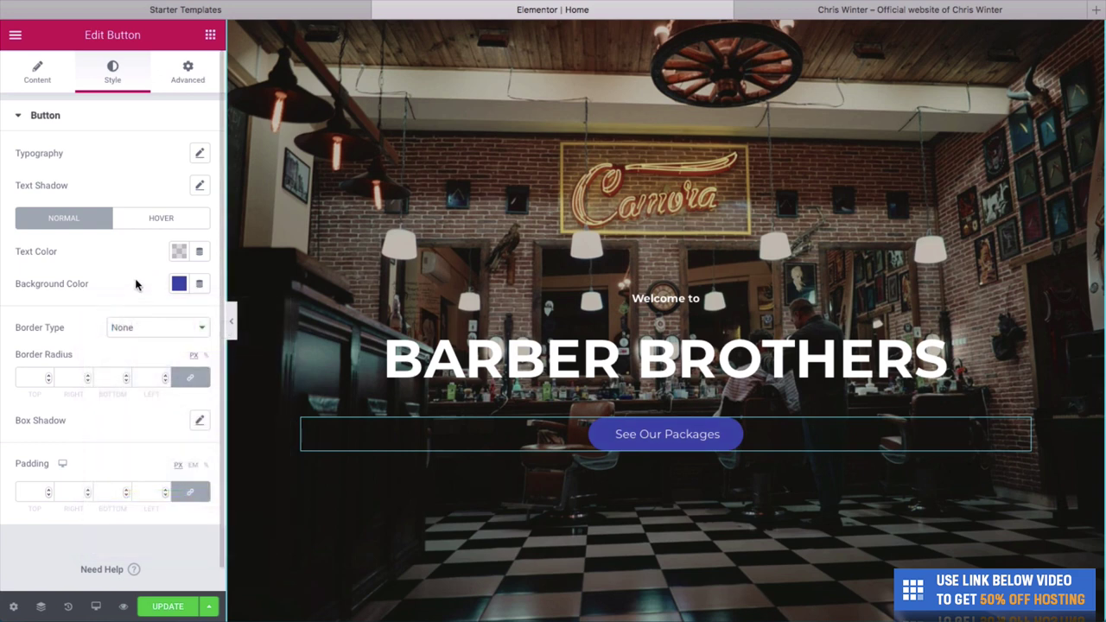
# Make the See Our Packages button's text colour white.
pyautogui.click(179, 252)
pyautogui.click(270, 330)
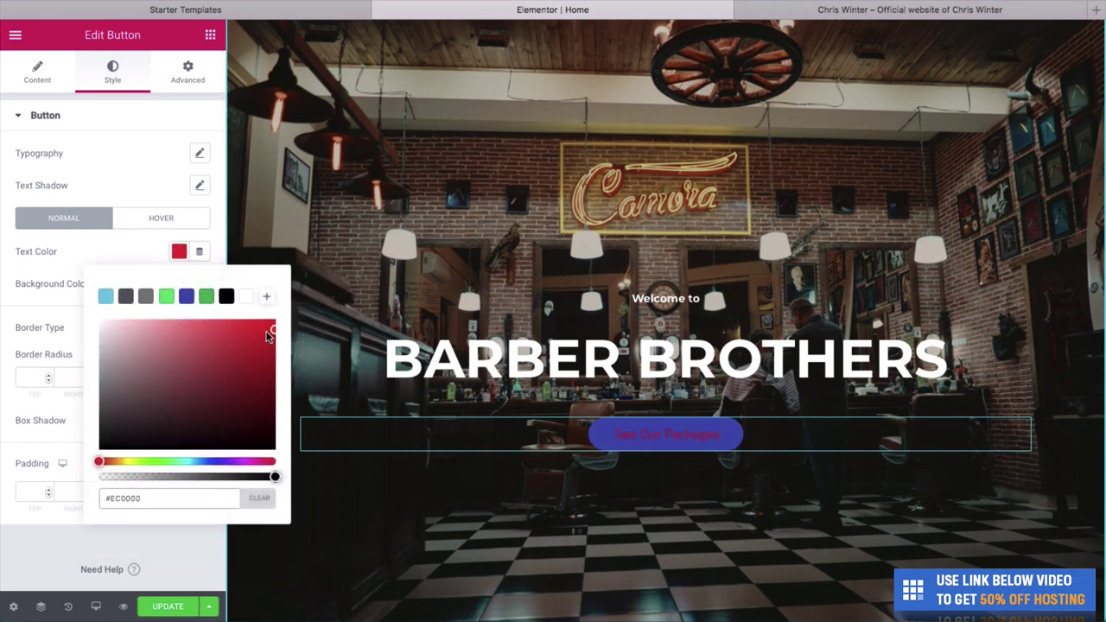
pyautogui.click(204, 371)
pyautogui.click(246, 296)
pyautogui.click(70, 252)
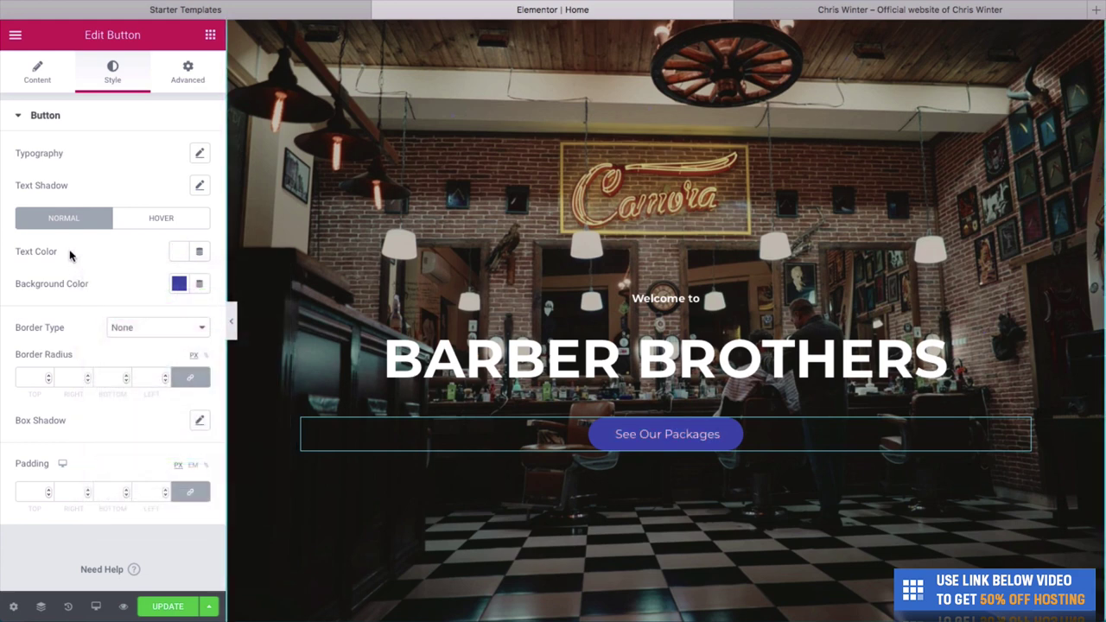
# Set the button's hover background colour to the blue preset #4054B2.
pyautogui.click(157, 225)
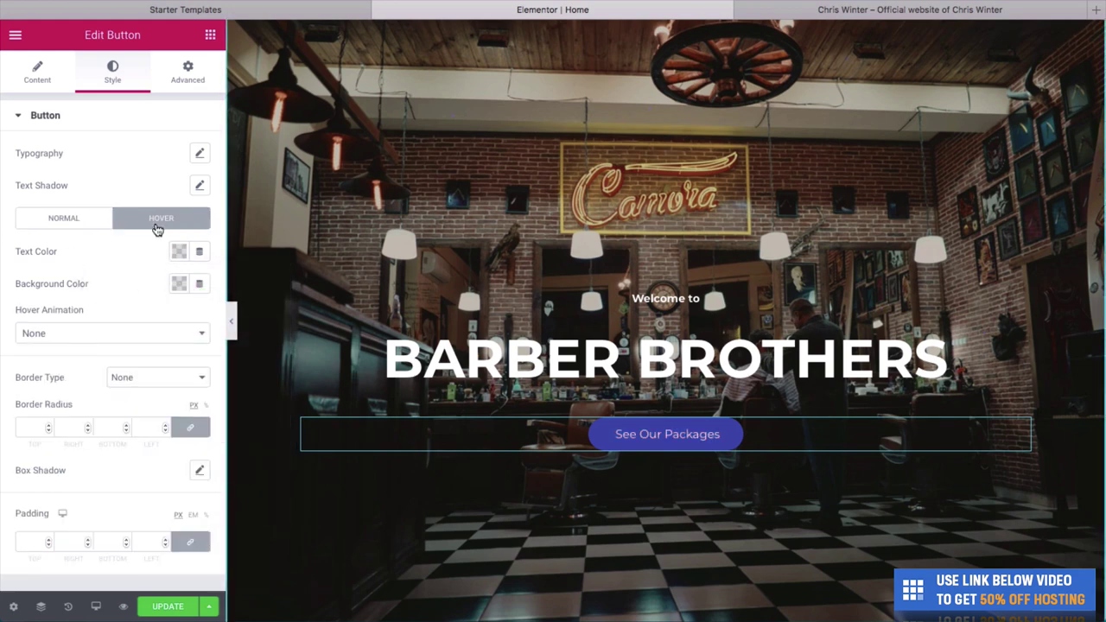
pyautogui.click(179, 283)
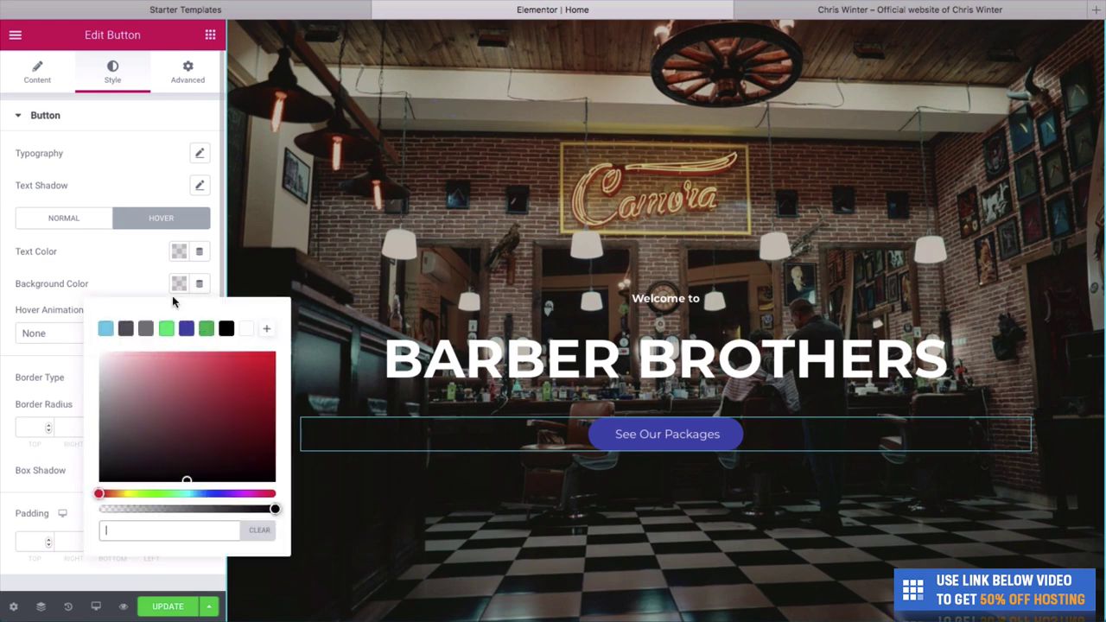
pyautogui.click(206, 329)
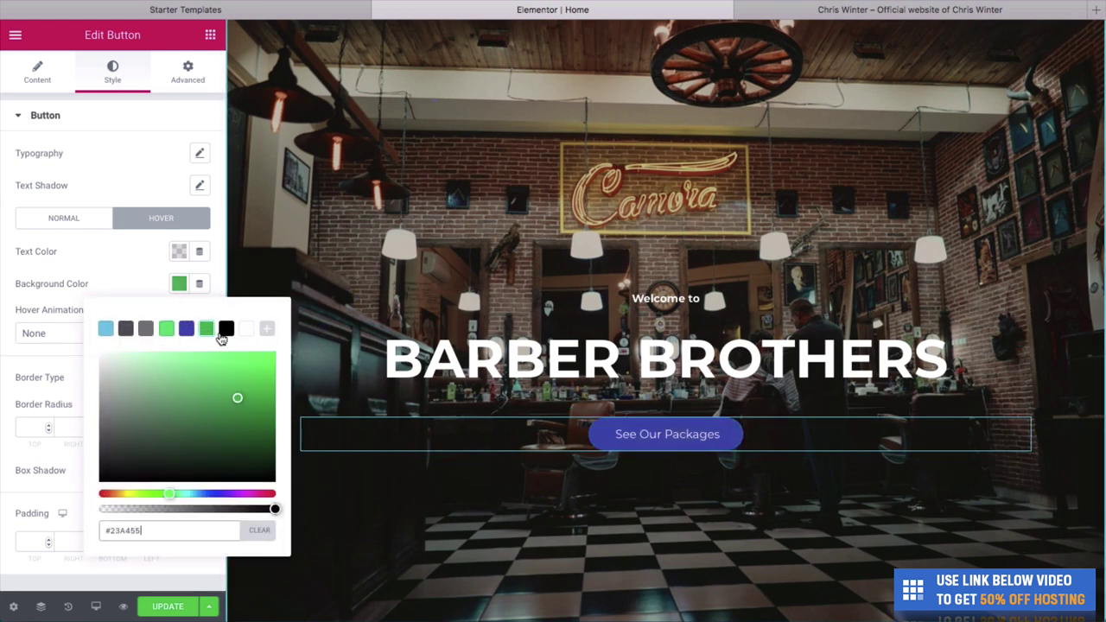
pyautogui.click(186, 328)
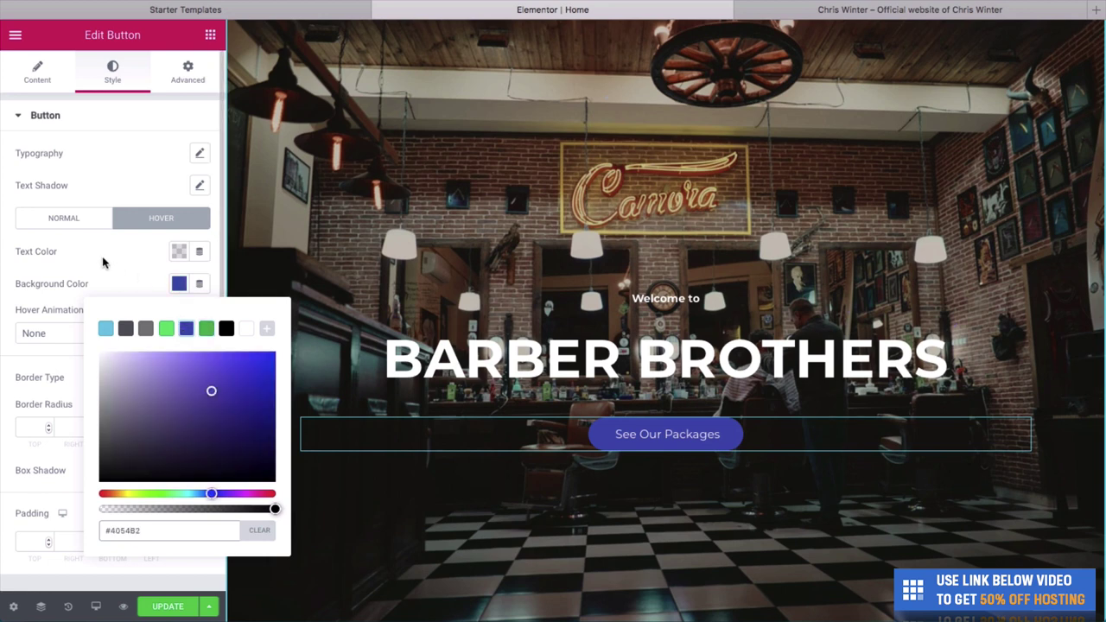
pyautogui.click(19, 115)
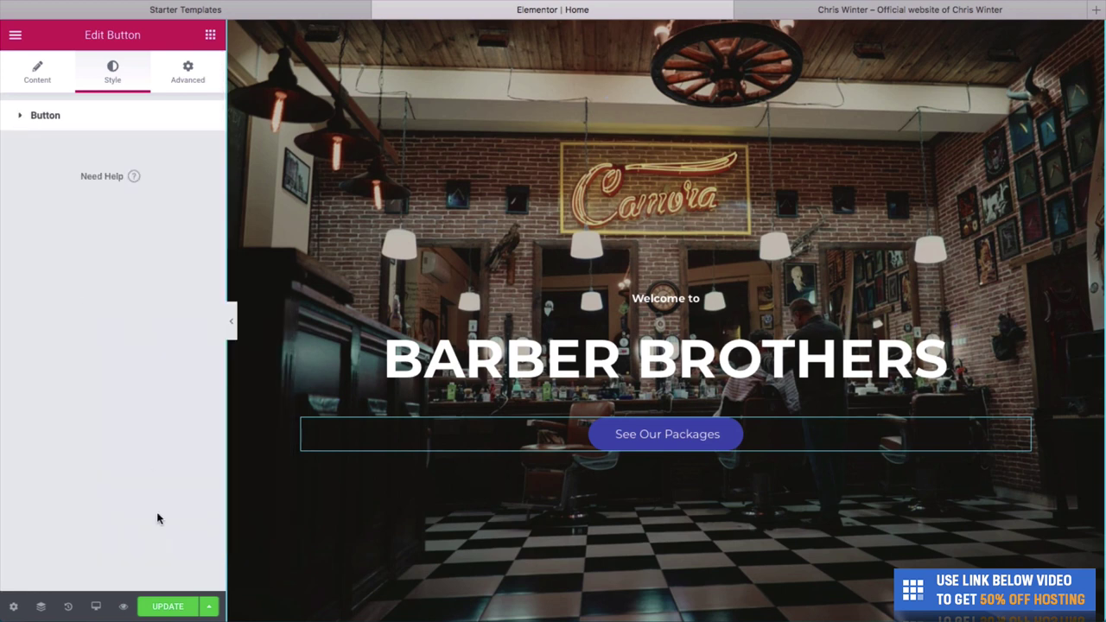
# Save the homepage with UPDATE and scroll through the updated page.
pyautogui.click(169, 607)
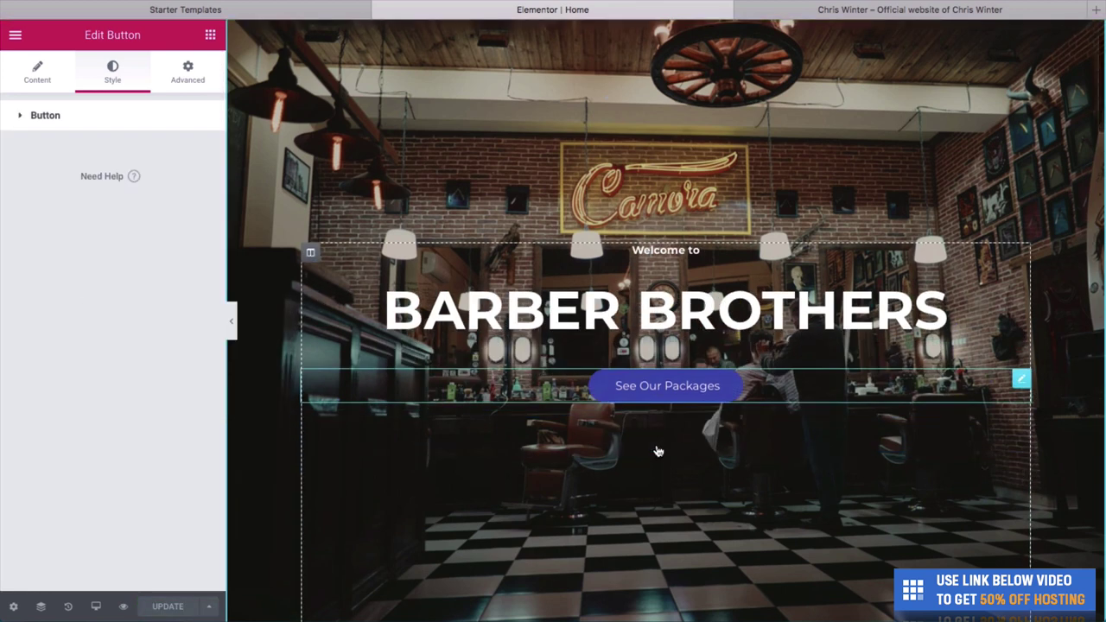
pyautogui.scroll(-10, 657, 451)
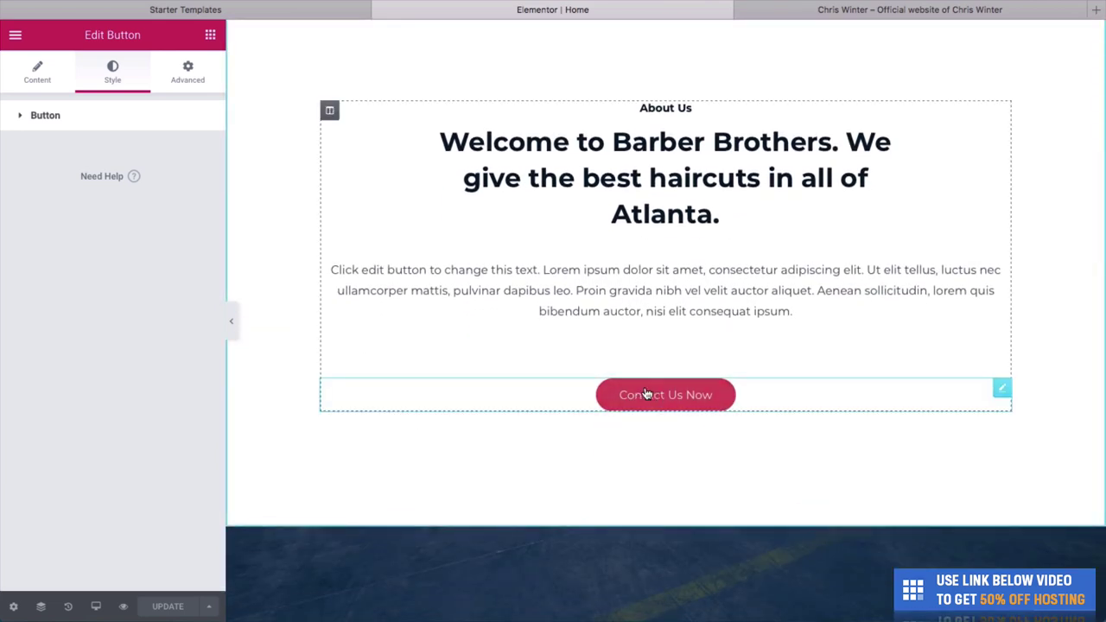
pyautogui.scroll(-5, 666, 398)
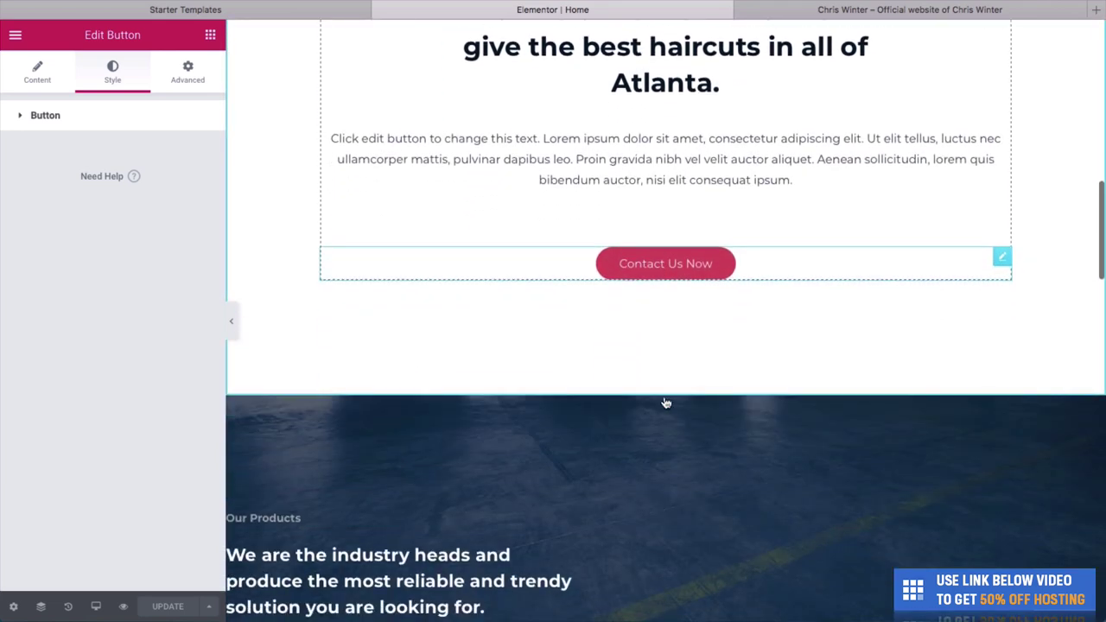
pyautogui.scroll(-2, 665, 396)
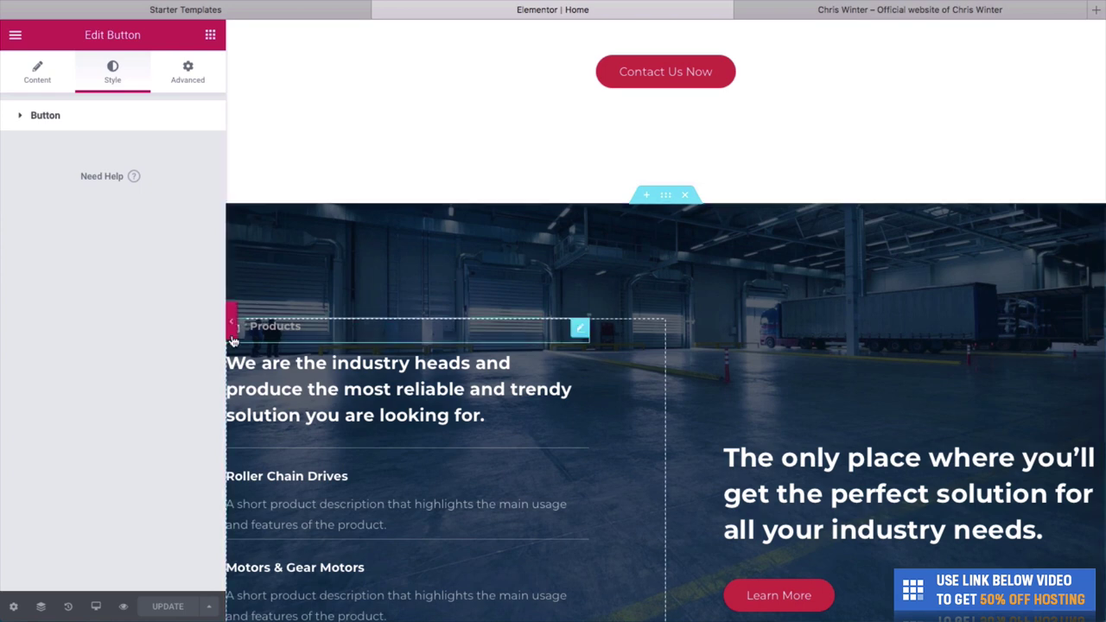
pyautogui.scroll(15, 504, 258)
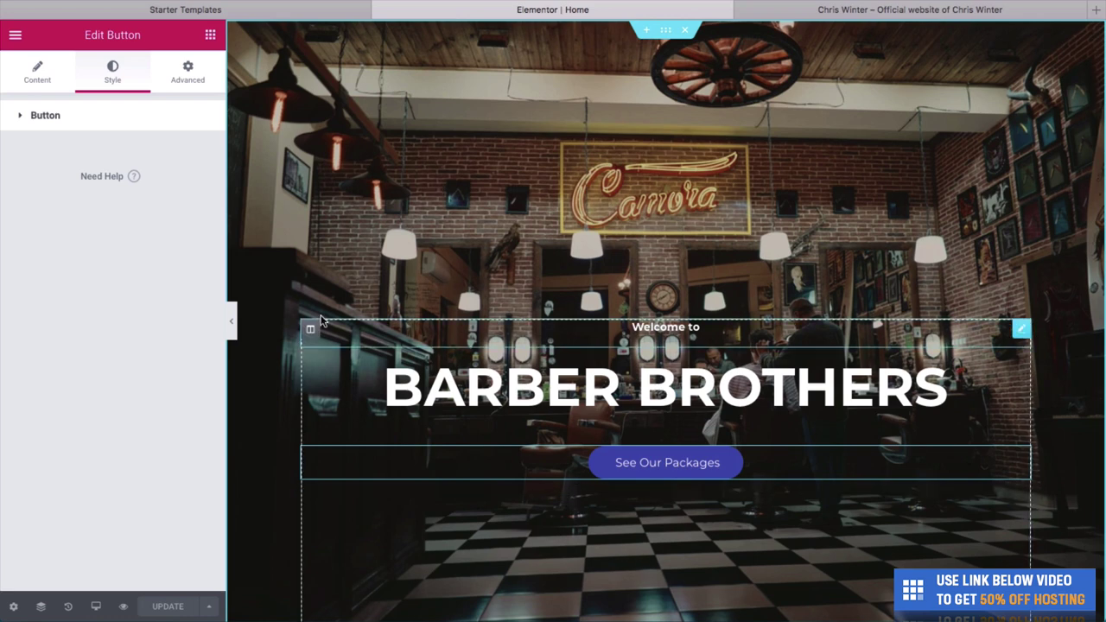
# Preview the page with the editing panel hidden, then restore it and show device previews.
pyautogui.click(230, 320)
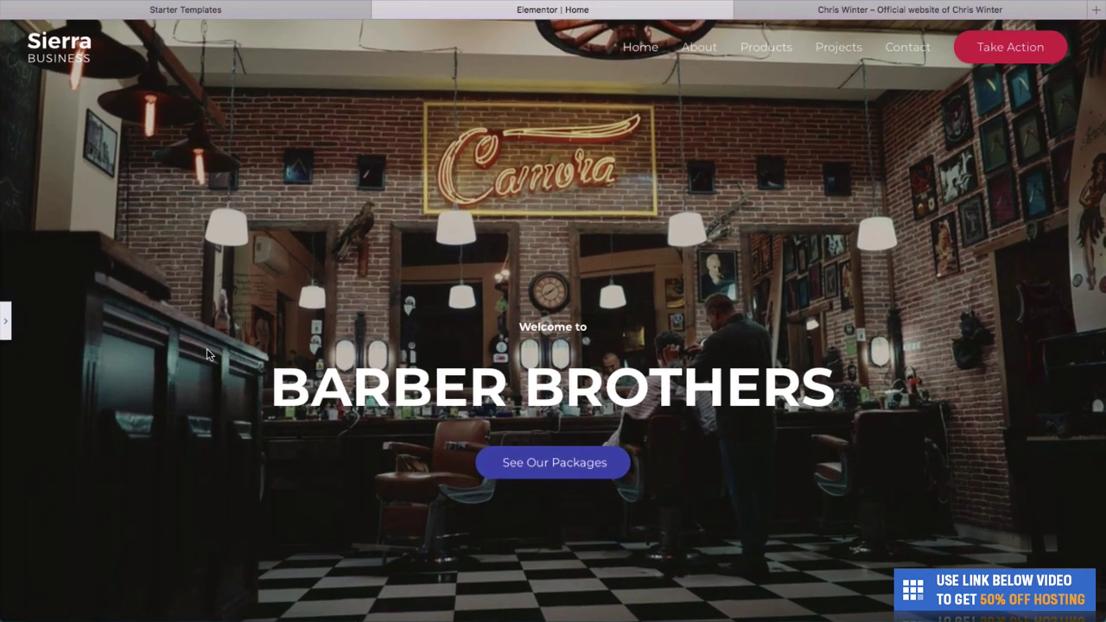
pyautogui.click(6, 321)
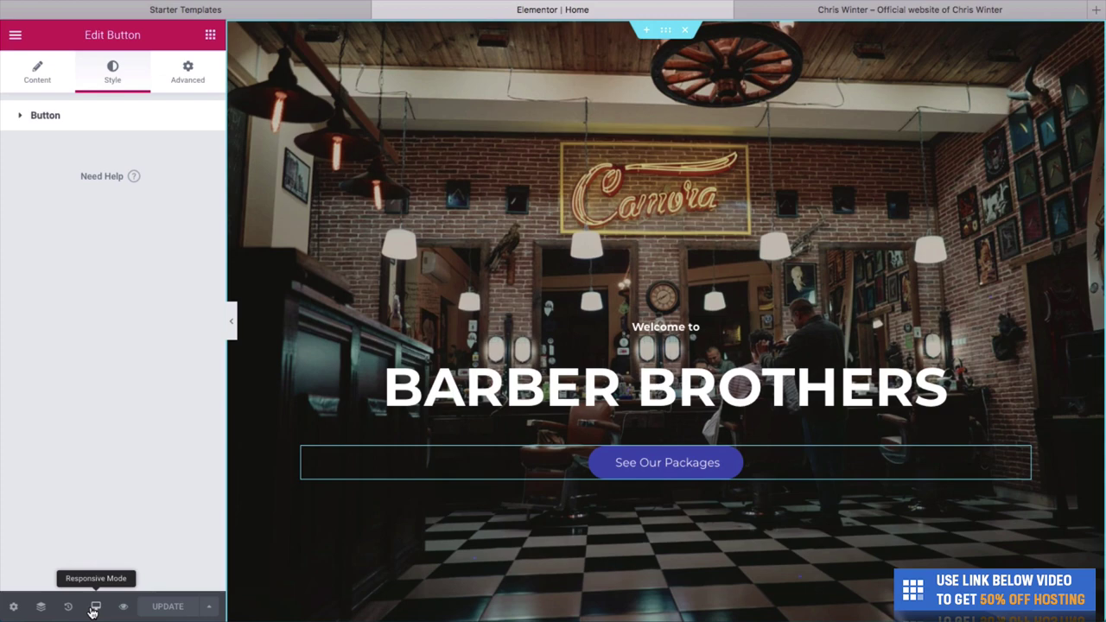
pyautogui.click(92, 609)
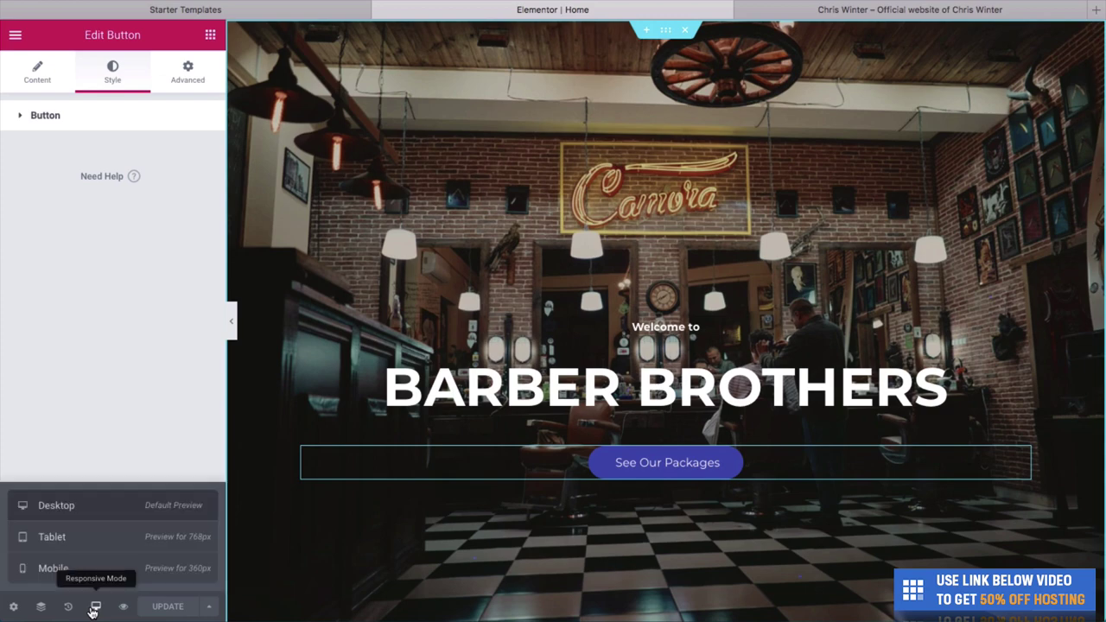
pyautogui.click(86, 537)
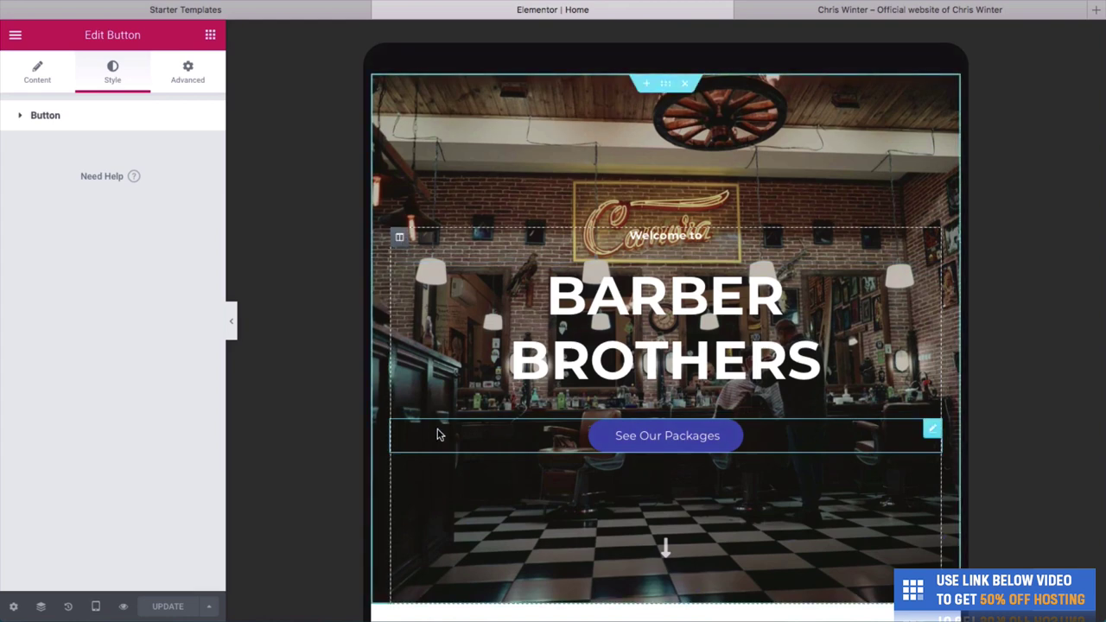
pyautogui.click(932, 268)
pyautogui.scroll(-2, 953, 454)
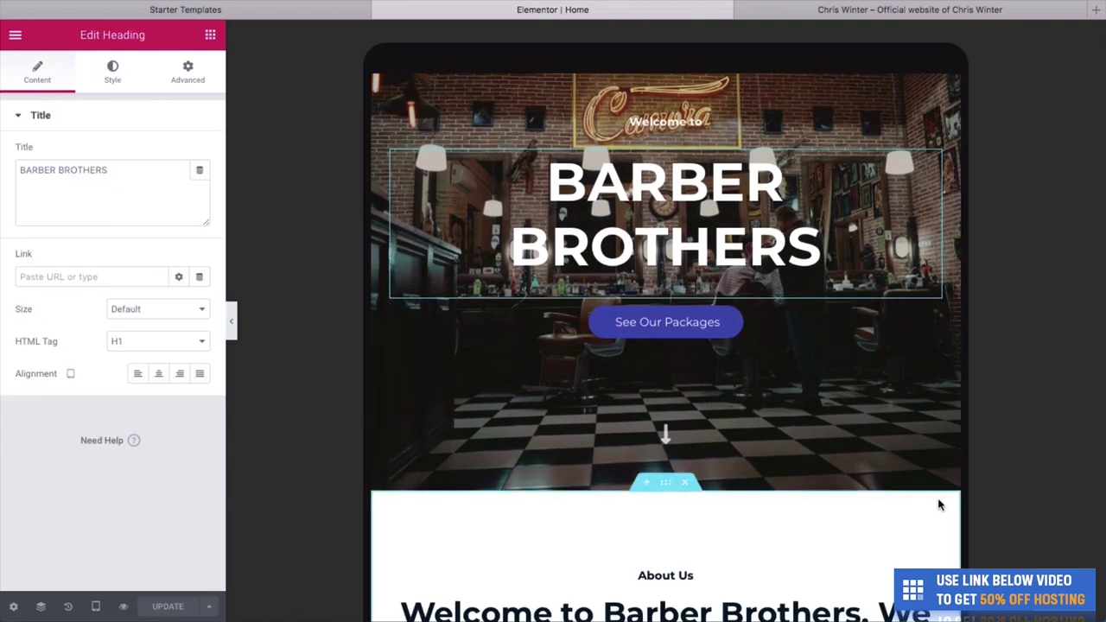
pyautogui.click(95, 606)
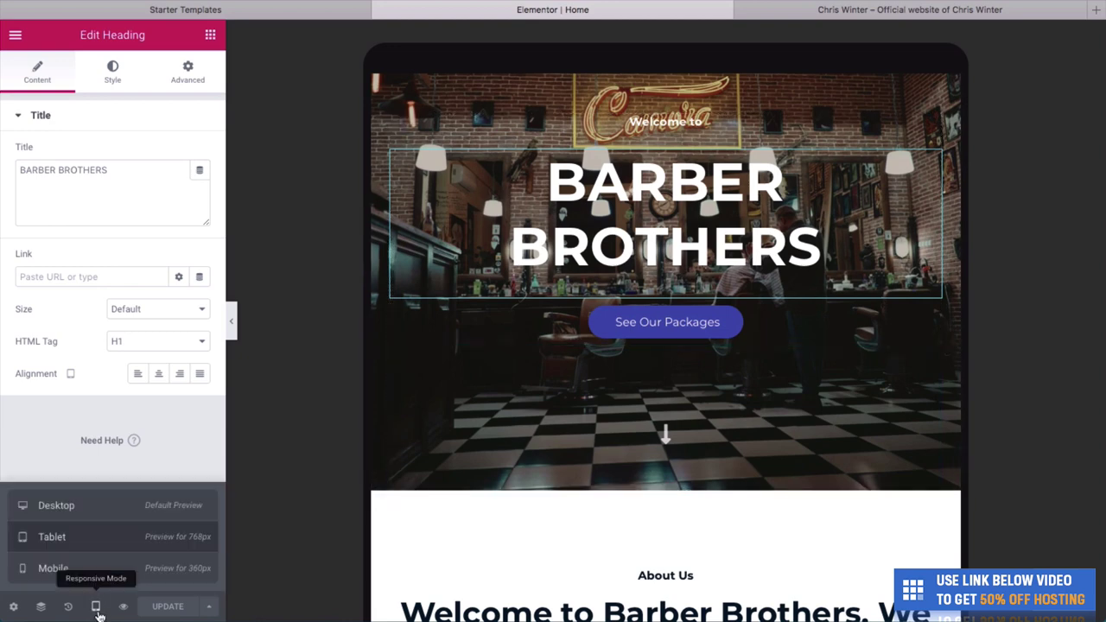
pyautogui.click(53, 567)
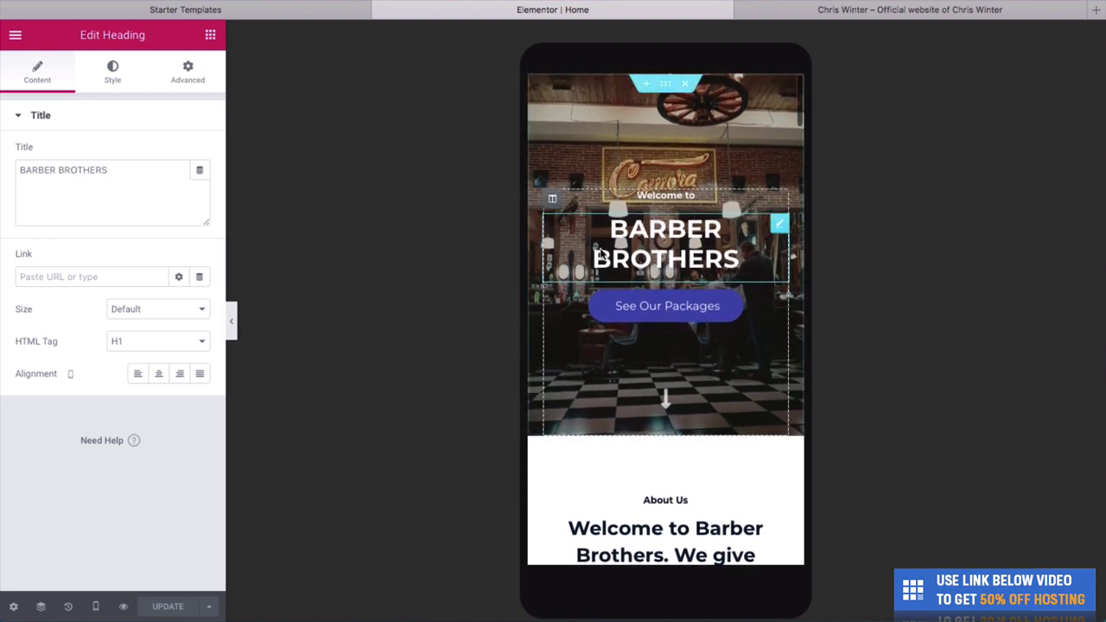
pyautogui.scroll(-2, 609, 212)
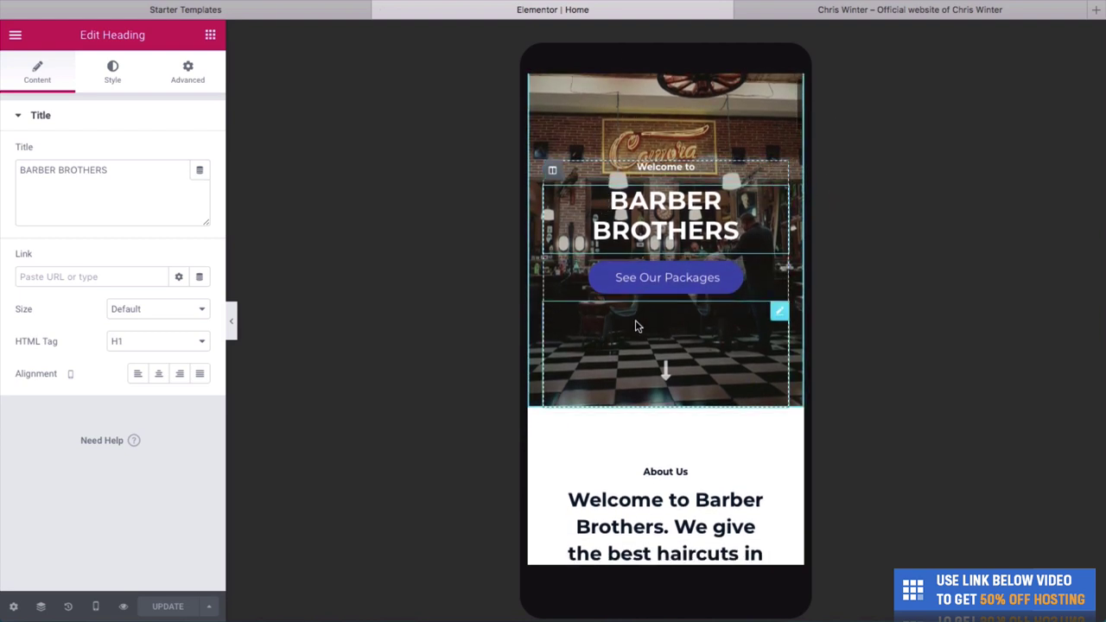
pyautogui.scroll(-3, 633, 283)
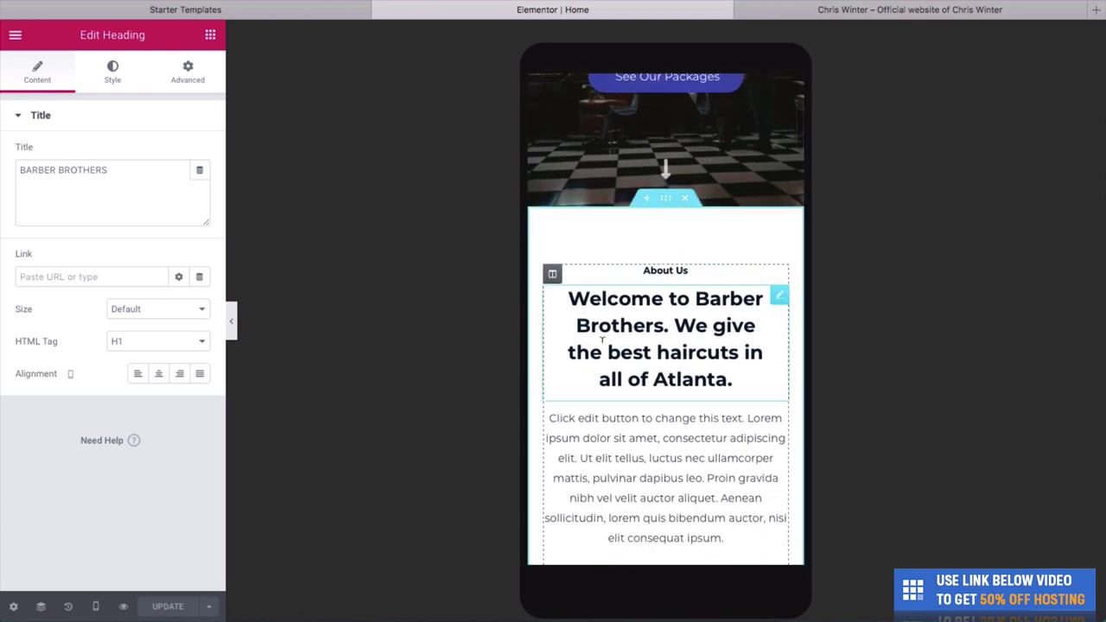
pyautogui.scroll(-3, 661, 284)
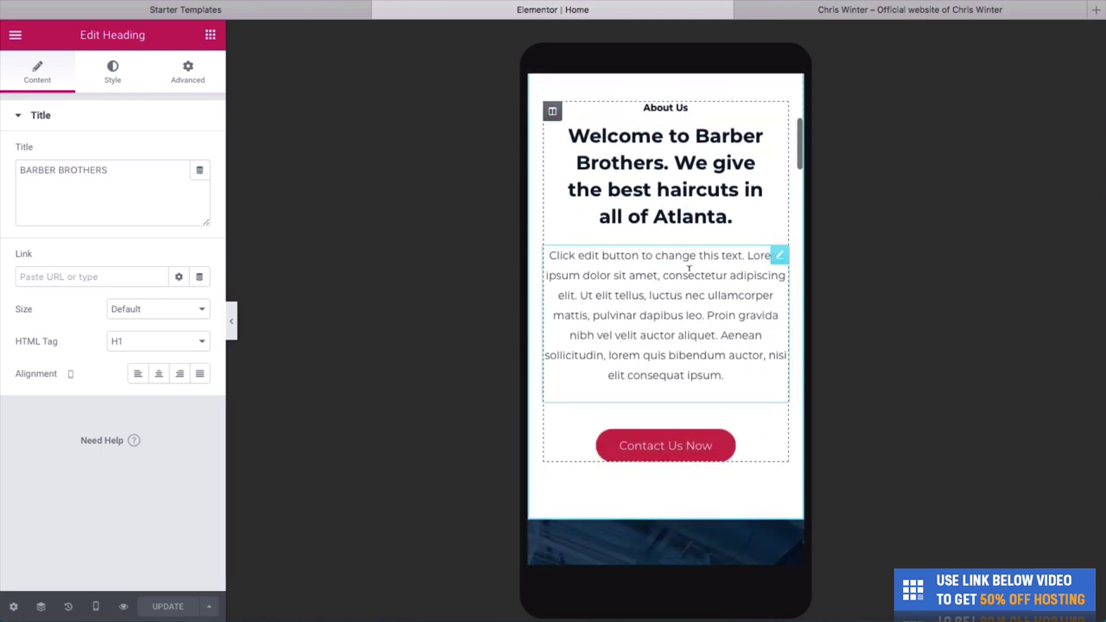
pyautogui.scroll(8, 661, 283)
pyautogui.click(95, 606)
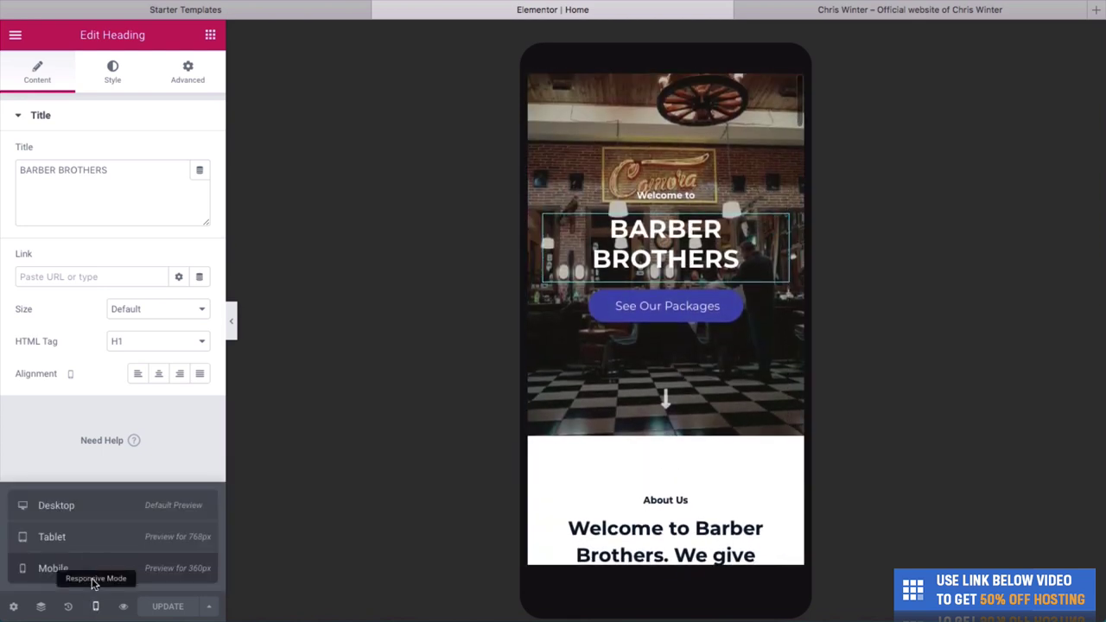
pyautogui.click(83, 510)
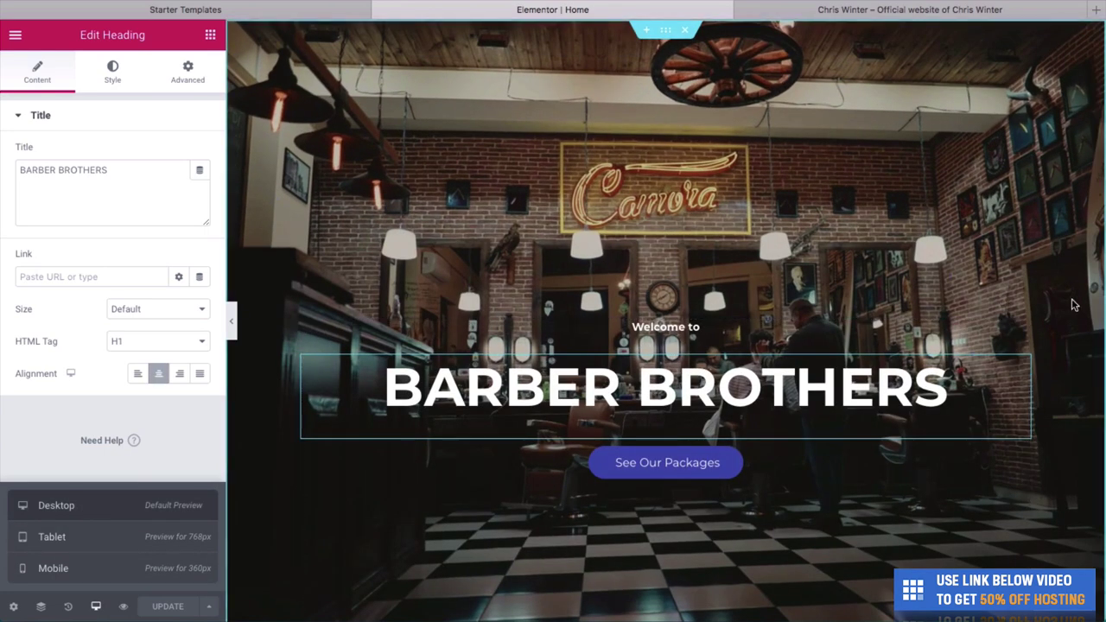
# Open the Our Products section's Style settings to edit its background.
pyautogui.rightClick(998, 389)
pyautogui.press('Escape')
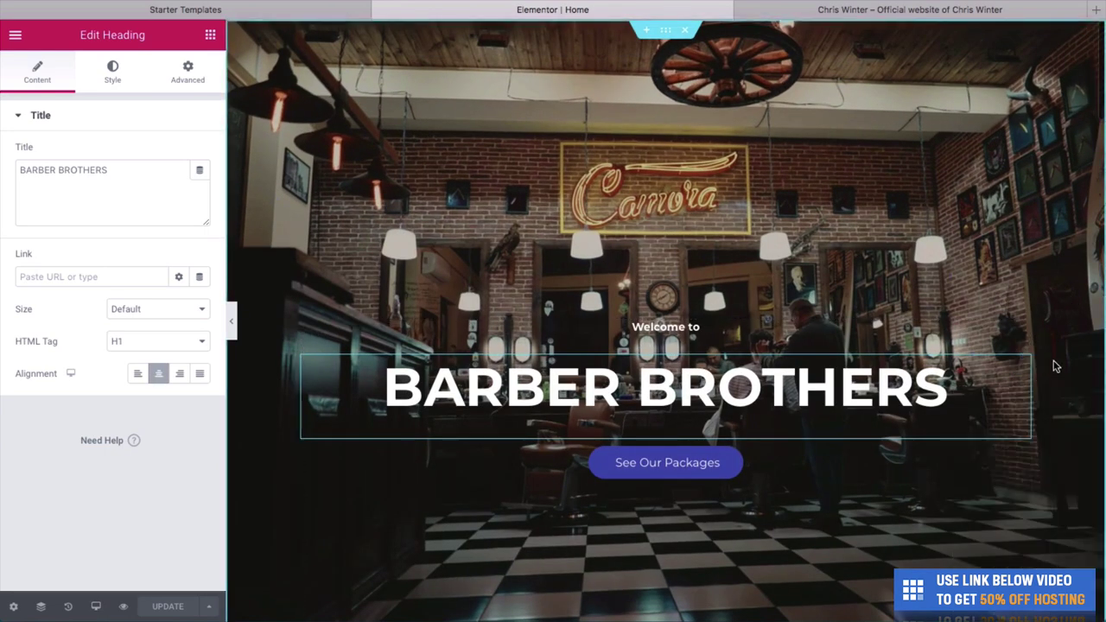
pyautogui.scroll(-15, 874, 377)
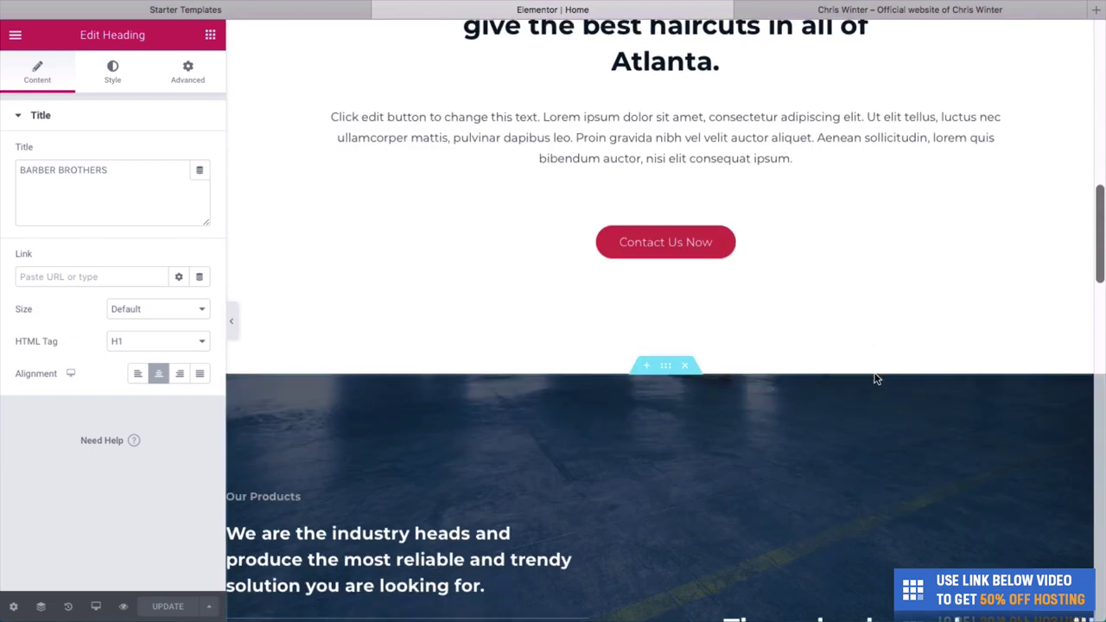
pyautogui.scroll(-1, 726, 164)
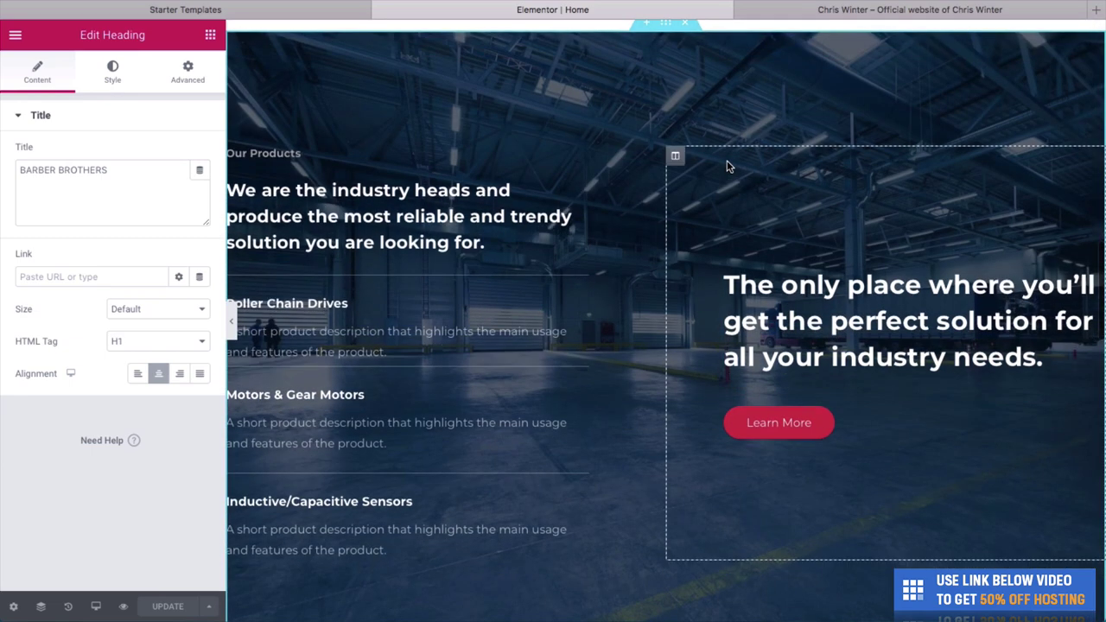
pyautogui.rightClick(726, 116)
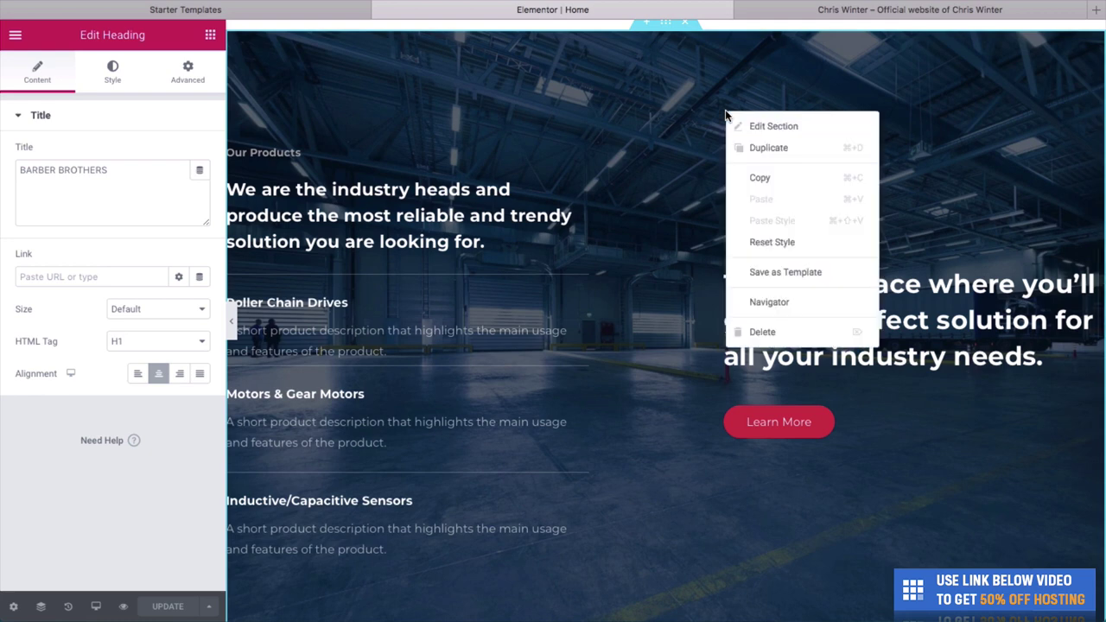
pyautogui.click(793, 129)
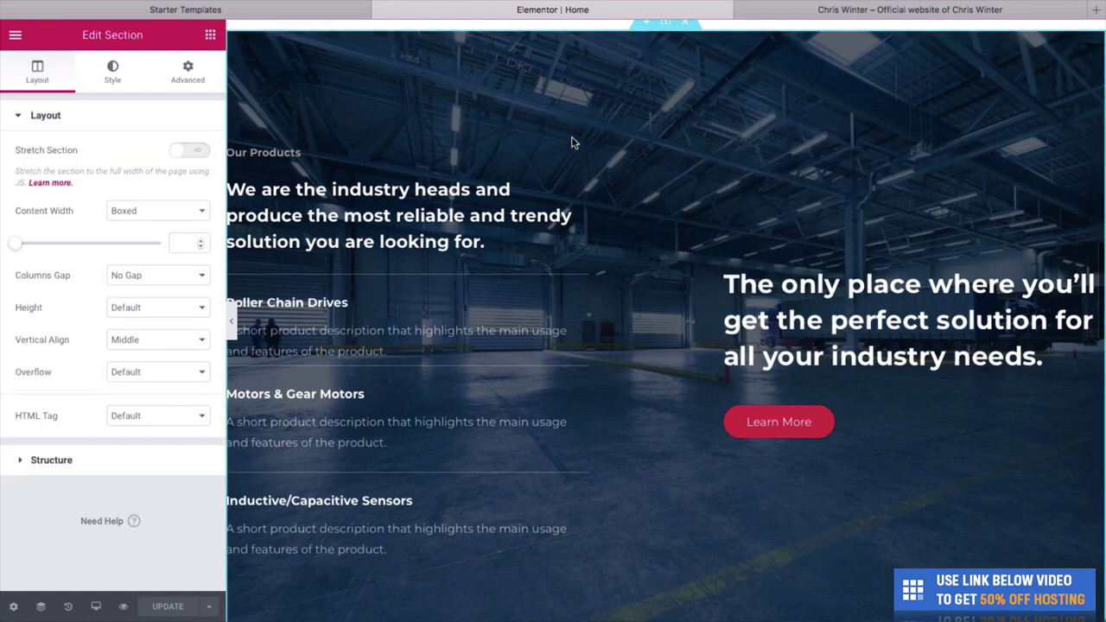
pyautogui.click(112, 81)
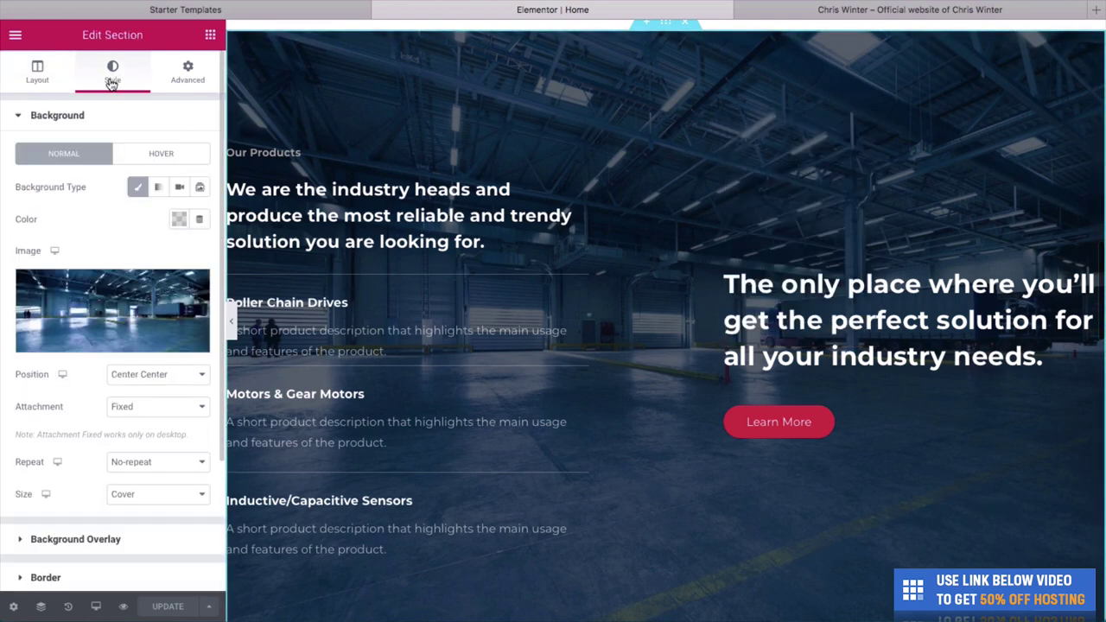
# Upload the overhead barber photo from the file browser as the section's background image.
pyautogui.click(102, 342)
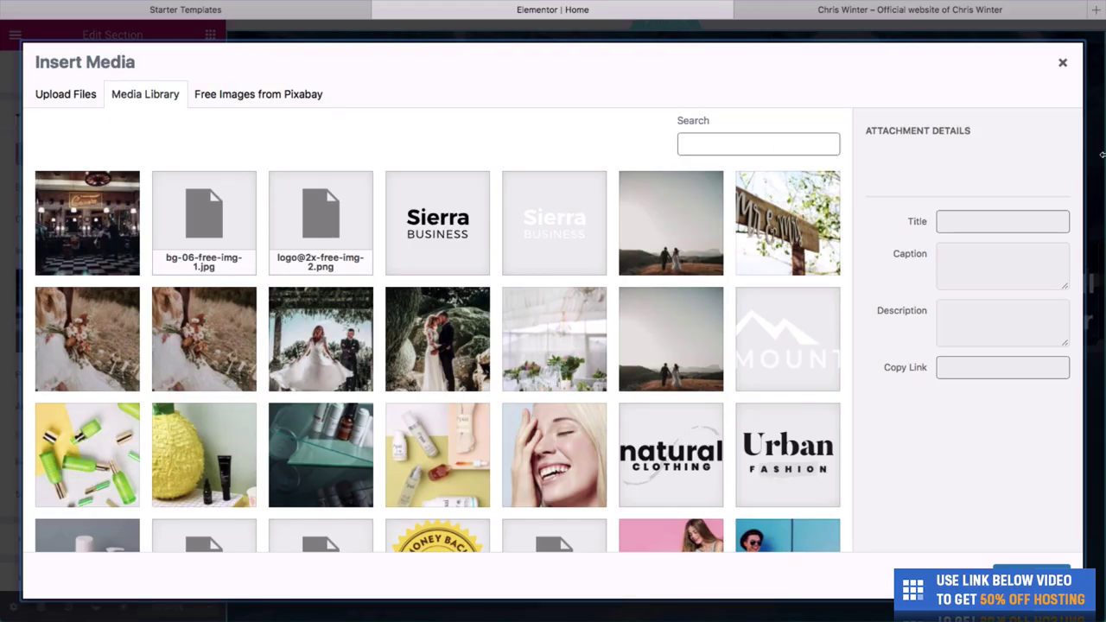
pyautogui.moveTo(965, 141); pyautogui.dragTo(873, 141)
pyautogui.moveTo(942, 225); pyautogui.dragTo(749, 141)
pyautogui.moveTo(926, 136); pyautogui.dragTo(778, 135)
pyautogui.click(740, 380)
pyautogui.press('space')
pyautogui.press('space')
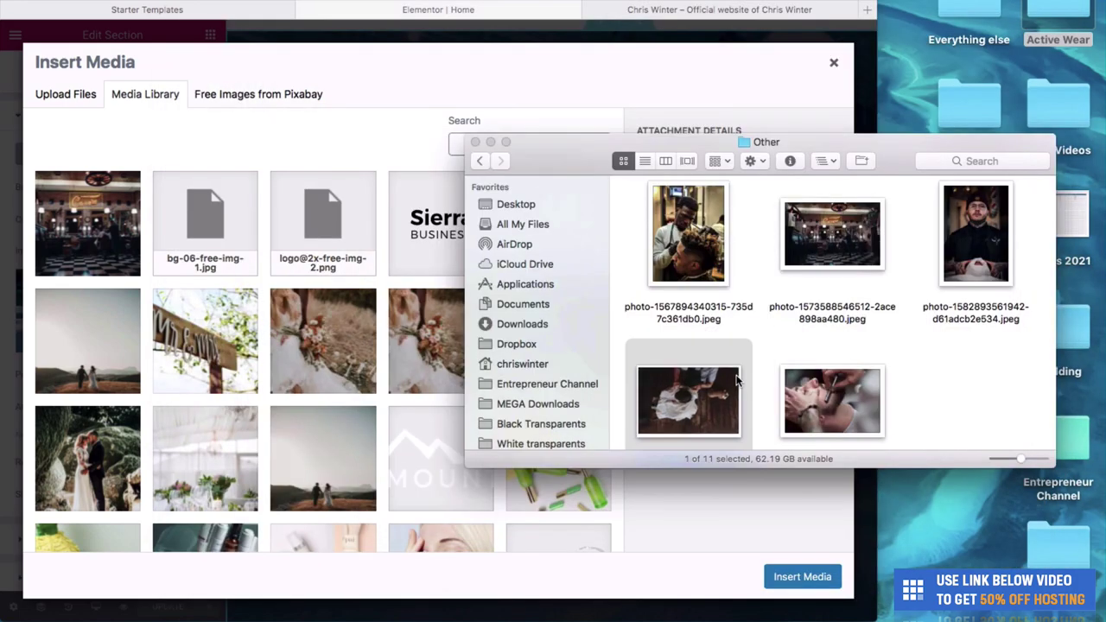
pyautogui.moveTo(737, 380); pyautogui.dragTo(371, 216)
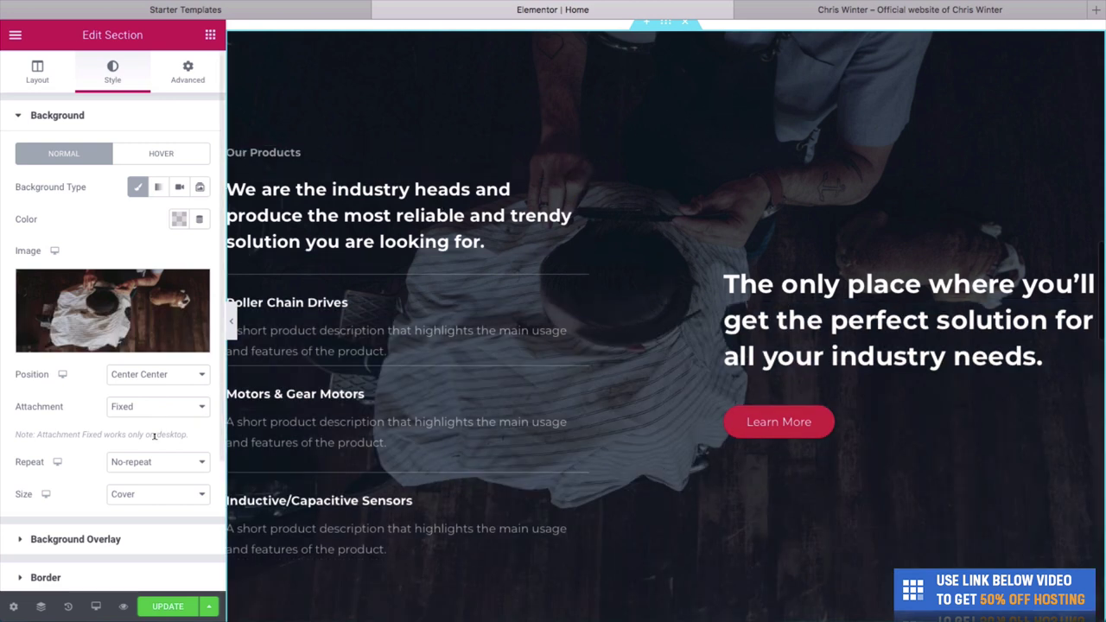
# Give the Our Products section a #000000 background overlay at 0.75 opacity.
pyautogui.click(24, 539)
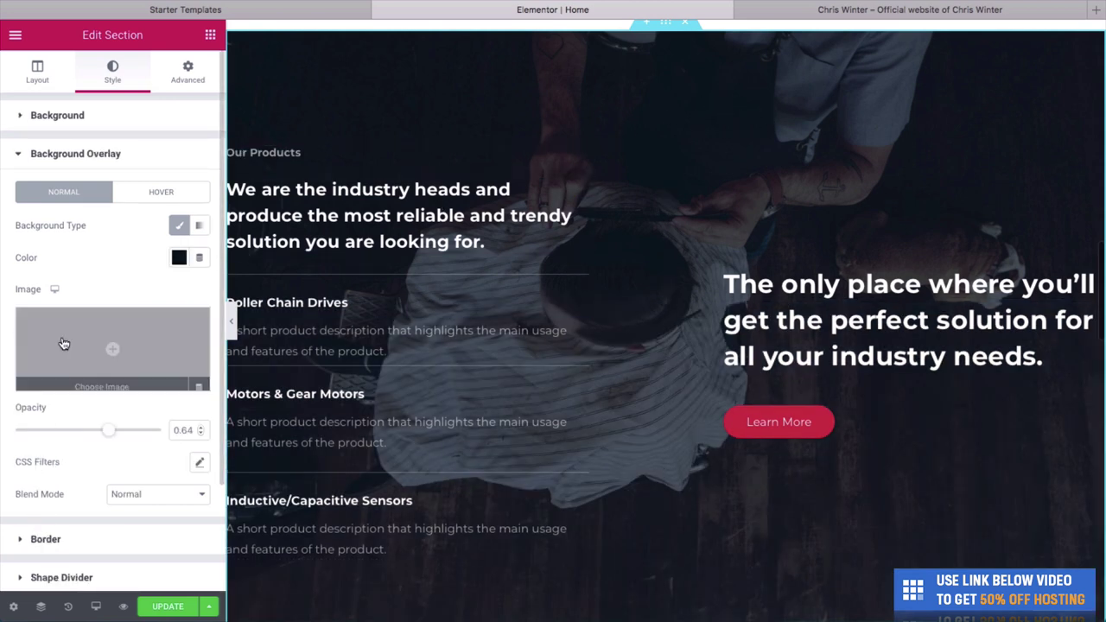
pyautogui.click(177, 258)
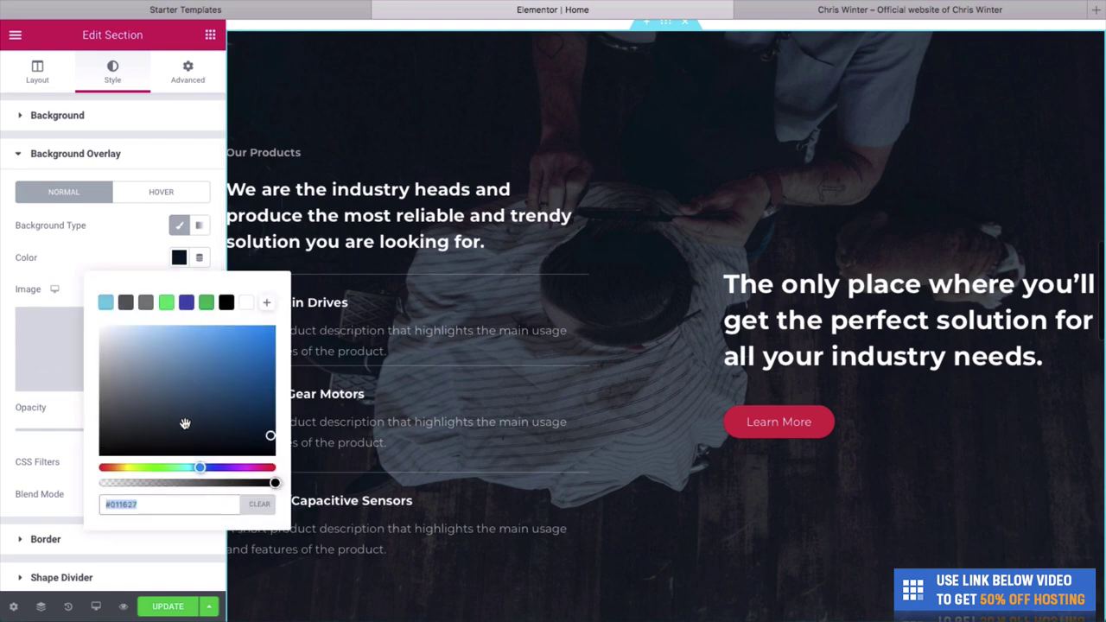
pyautogui.moveTo(184, 423); pyautogui.dragTo(87, 469)
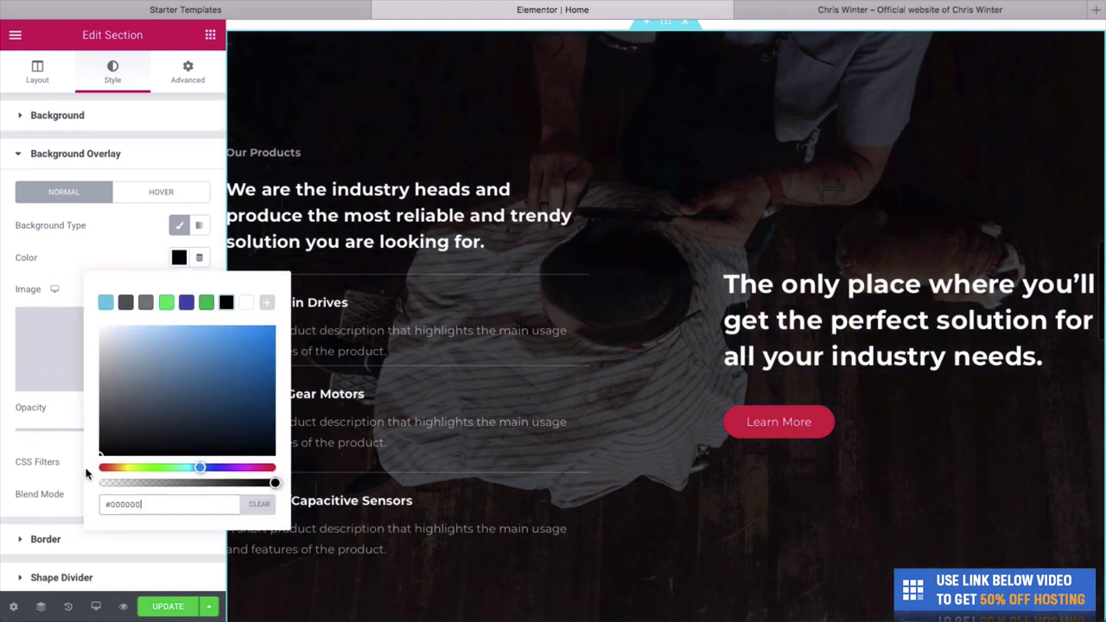
pyautogui.click(72, 174)
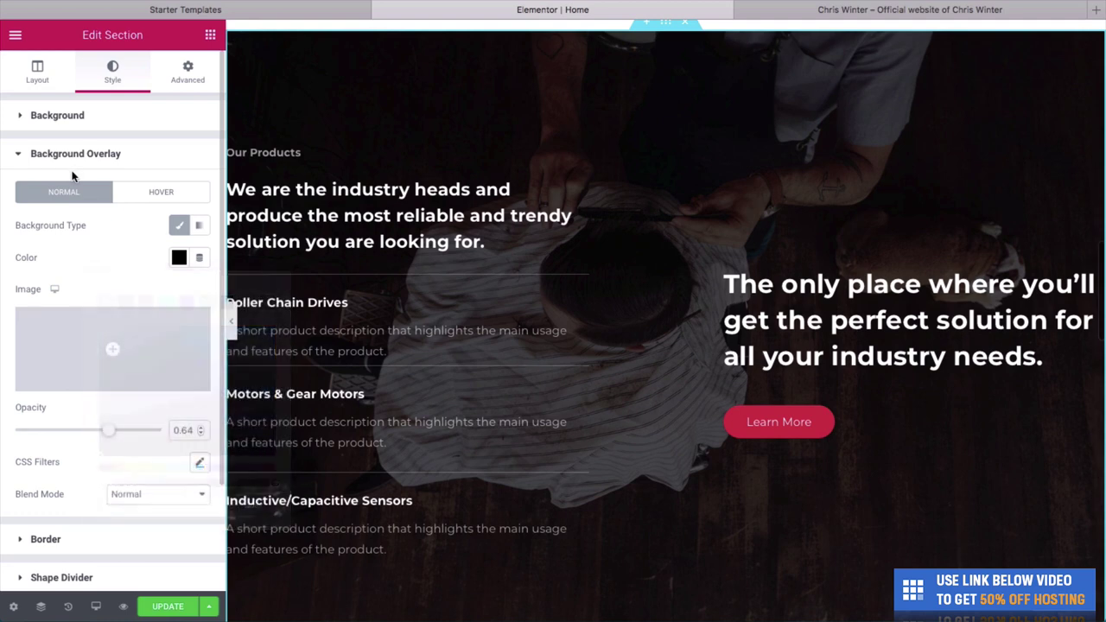
pyautogui.click(72, 172)
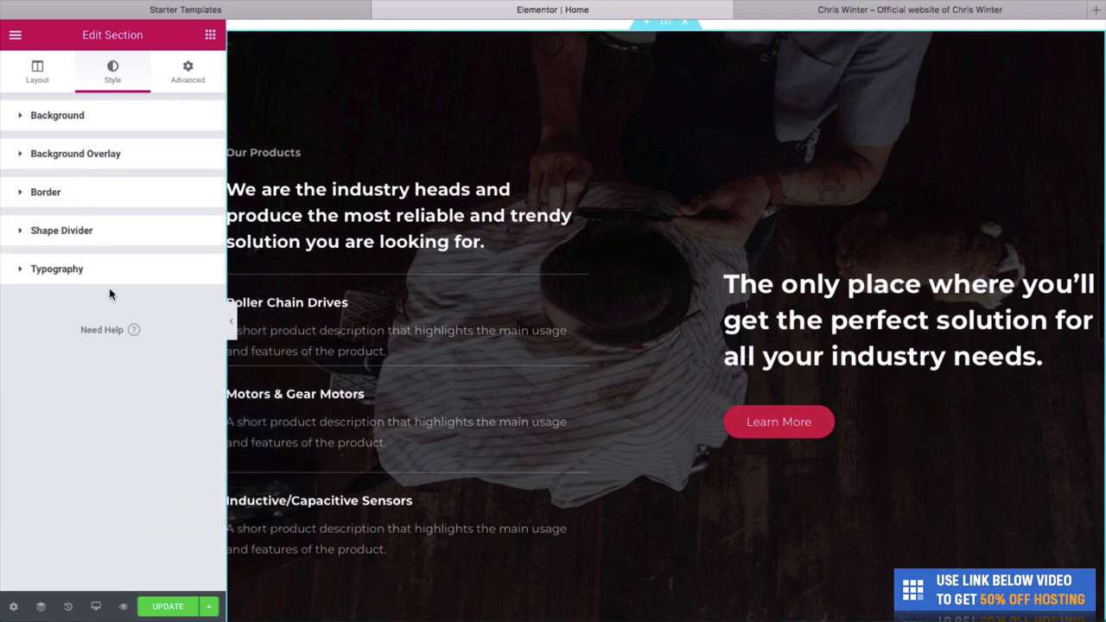
pyautogui.click(21, 156)
pyautogui.moveTo(110, 434); pyautogui.dragTo(127, 434)
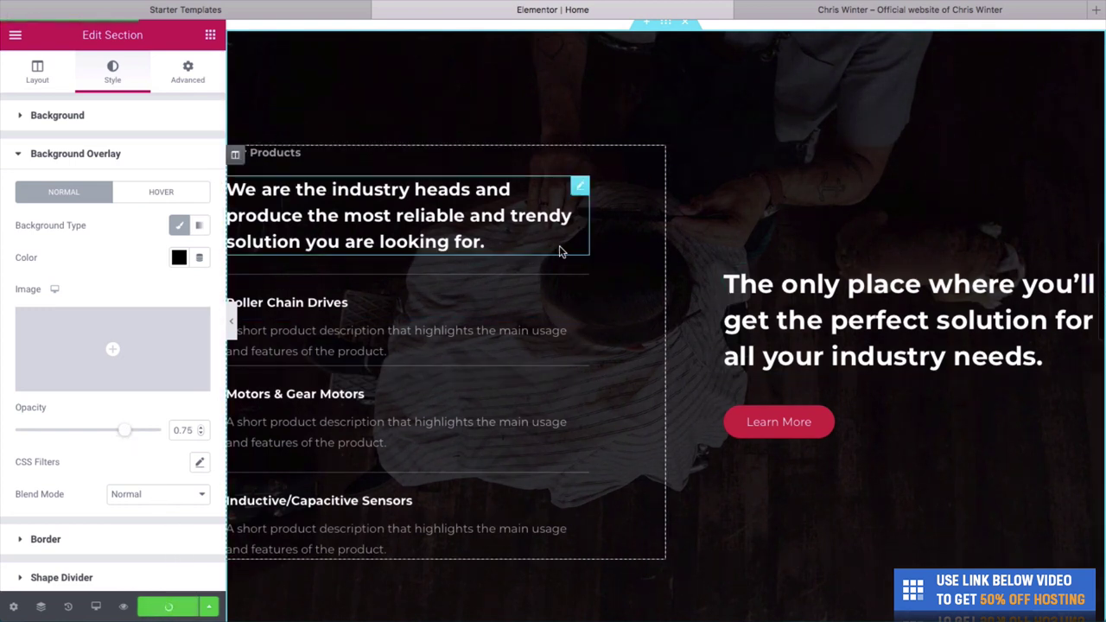
pyautogui.scroll(-1, 657, 240)
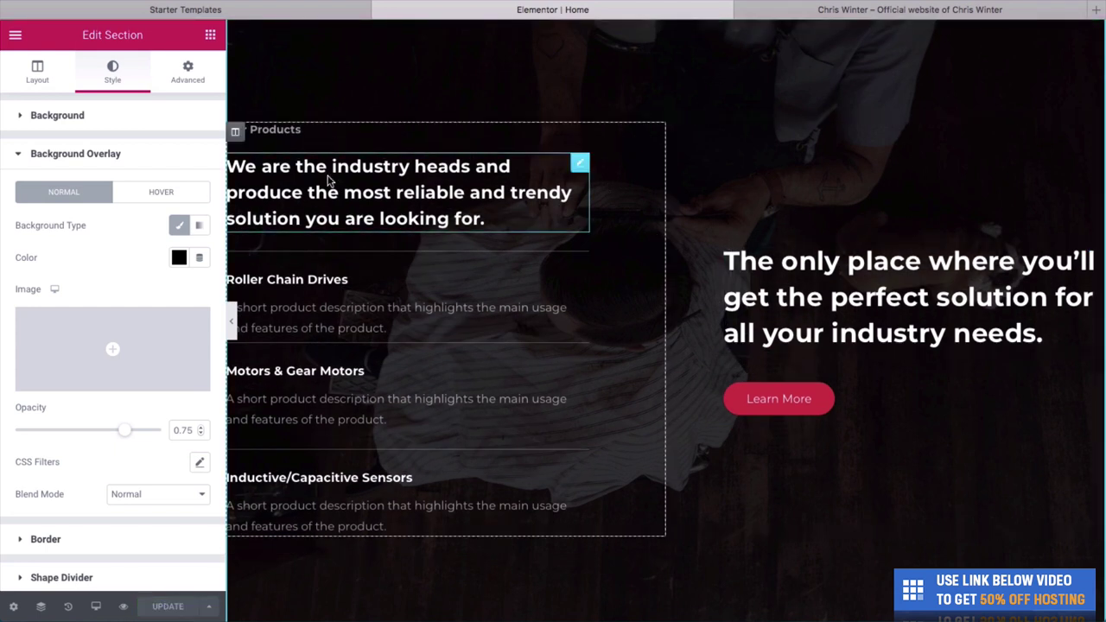
# Change the section label from 'Our Products' to 'Out Services'.
pyautogui.click(278, 132)
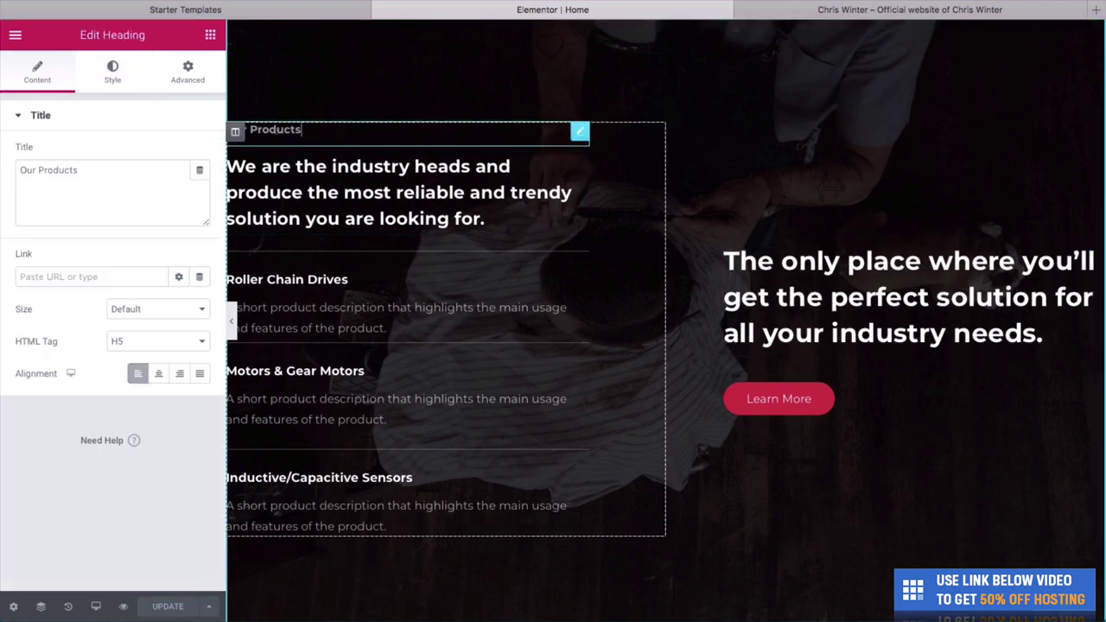
pyautogui.doubleClick(316, 126)
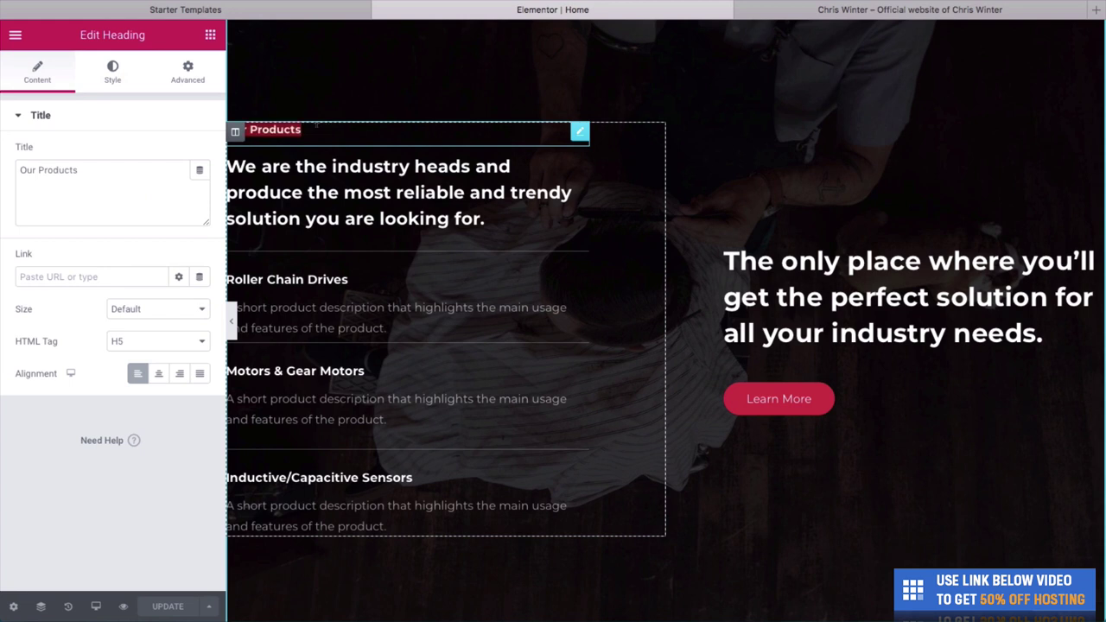
pyautogui.press('BackSpace')
pyautogui.write('Services')
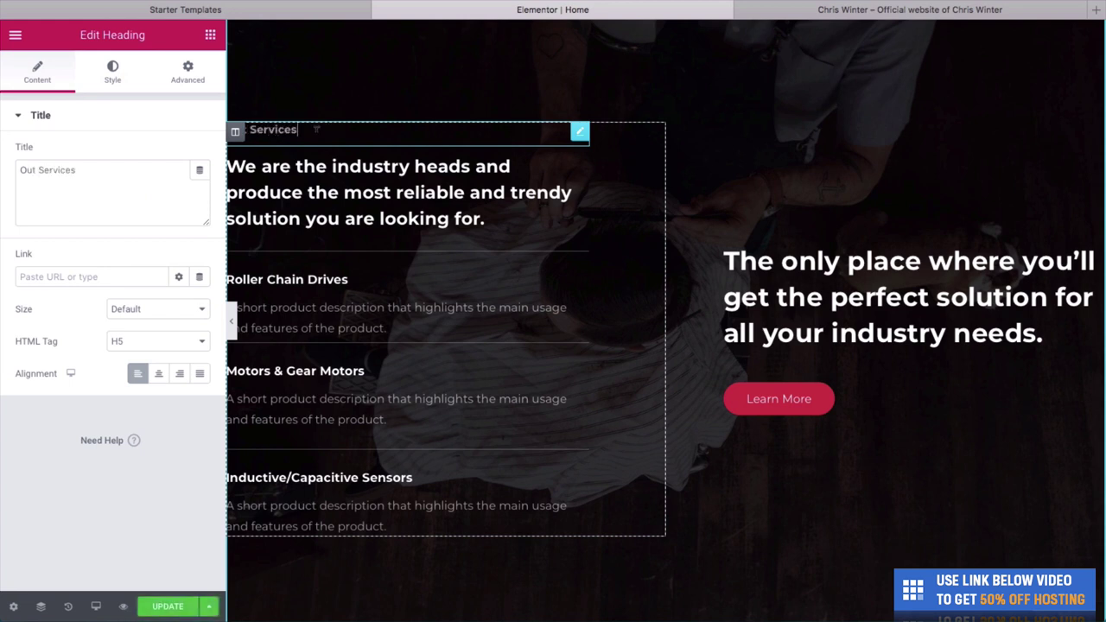
# Replace the main heading with 'We have a wide range of services to make you look your best'.
pyautogui.click(521, 226)
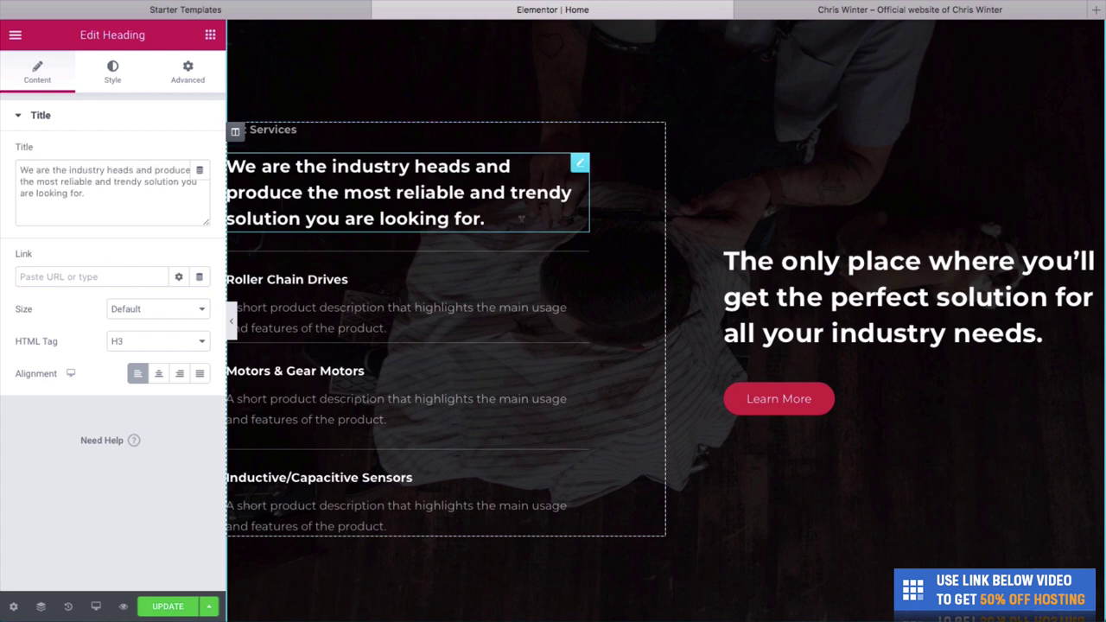
pyautogui.hotkey('ctrl', 'a')
pyautogui.write('We hav')
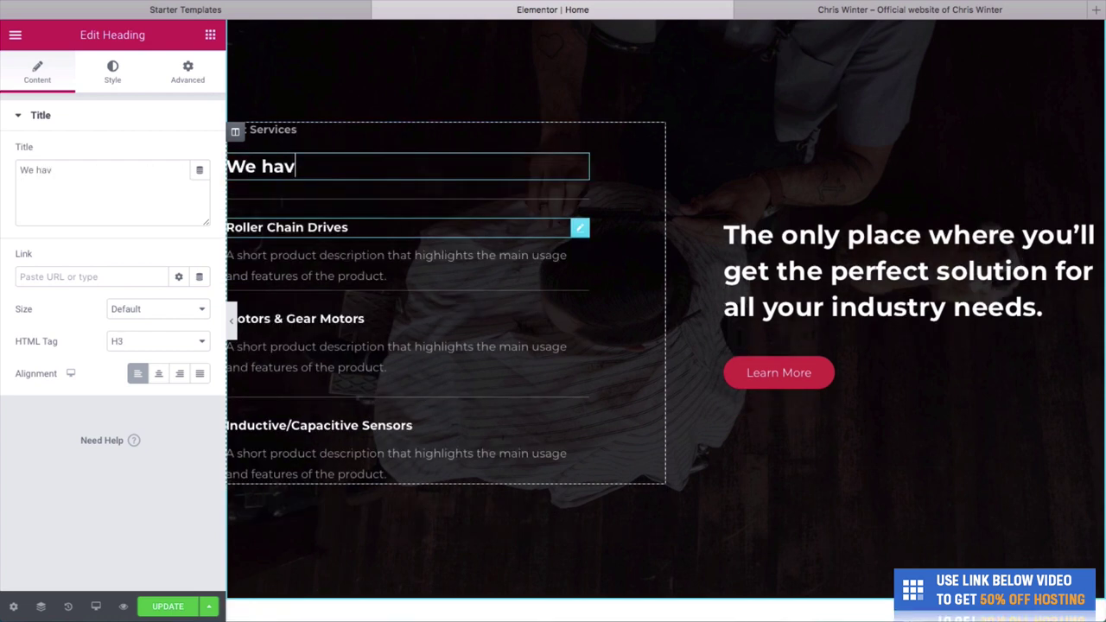
pyautogui.write('e  a wide rran')
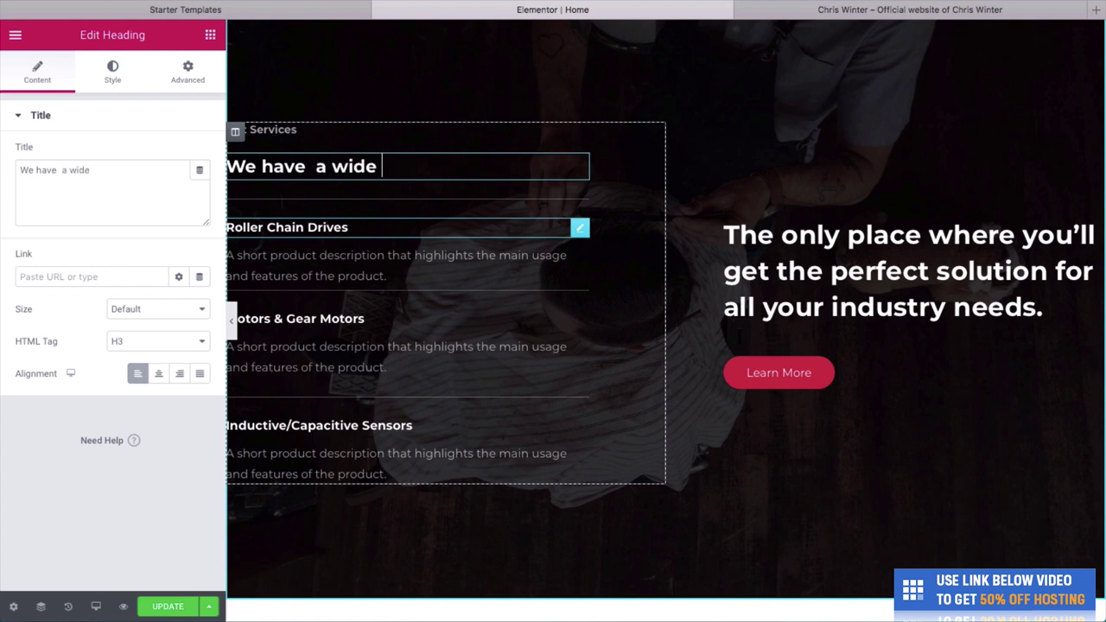
pyautogui.press('BackSpace')
pyautogui.press('BackSpace')
pyautogui.press('BackSpace')
pyautogui.write('ange of d')
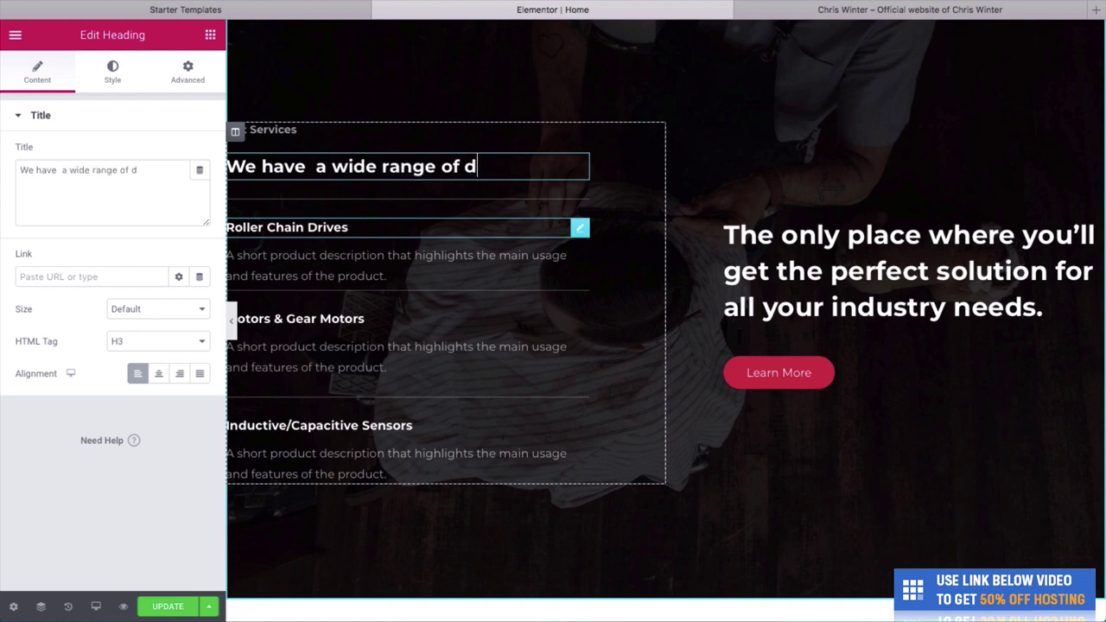
pyautogui.press('BackSpace')
pyautogui.write('services')
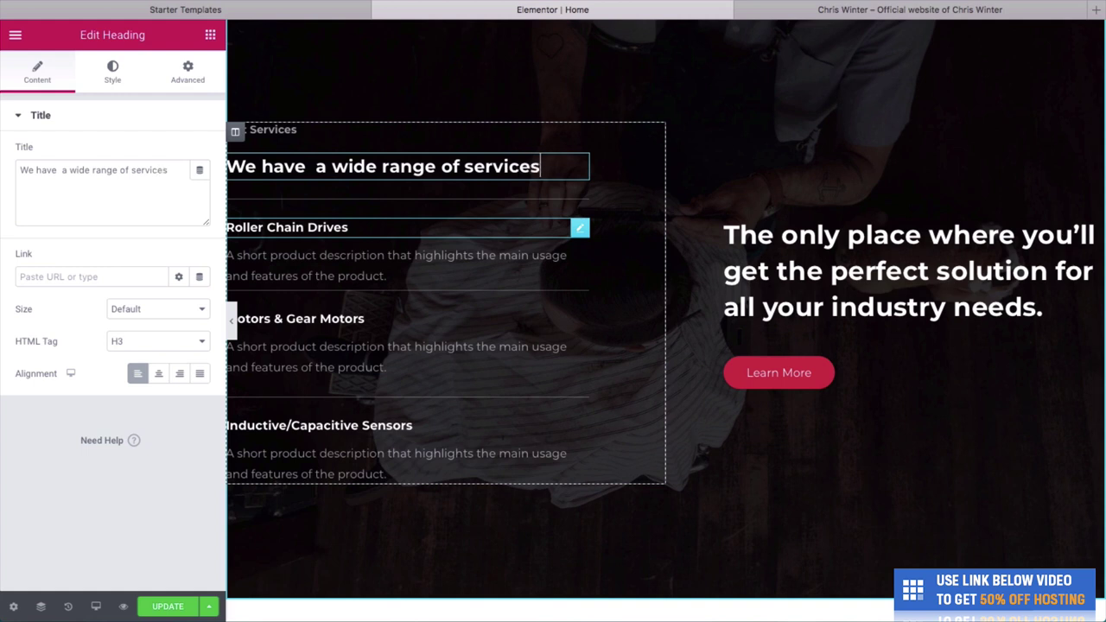
pyautogui.write(' to make you look your')
pyautogui.press('BackSpace')
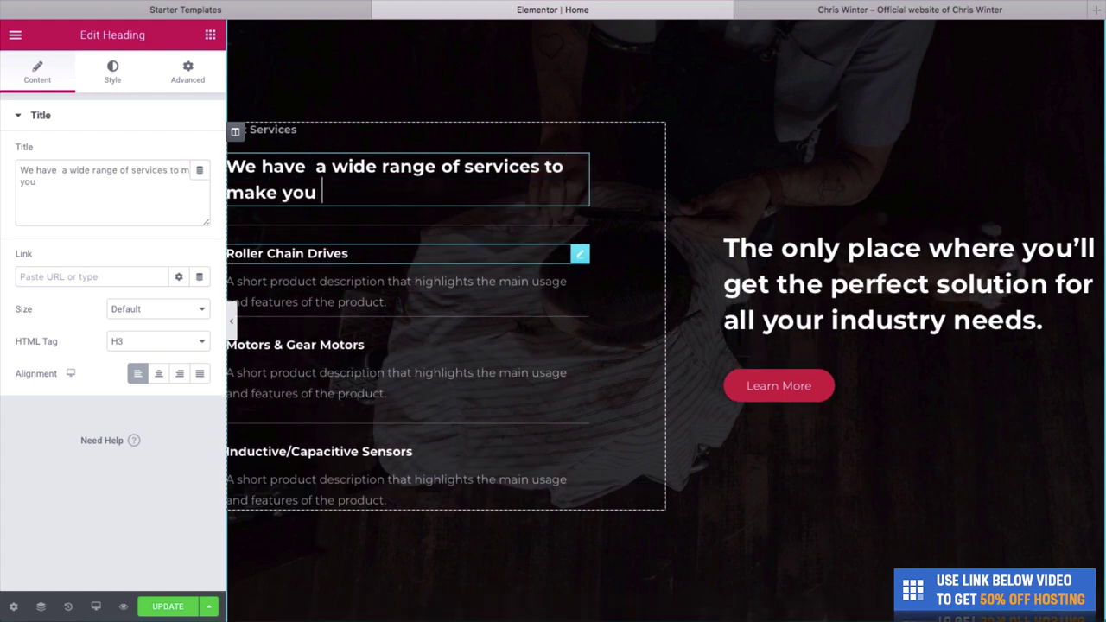
pyautogui.write('look your best')
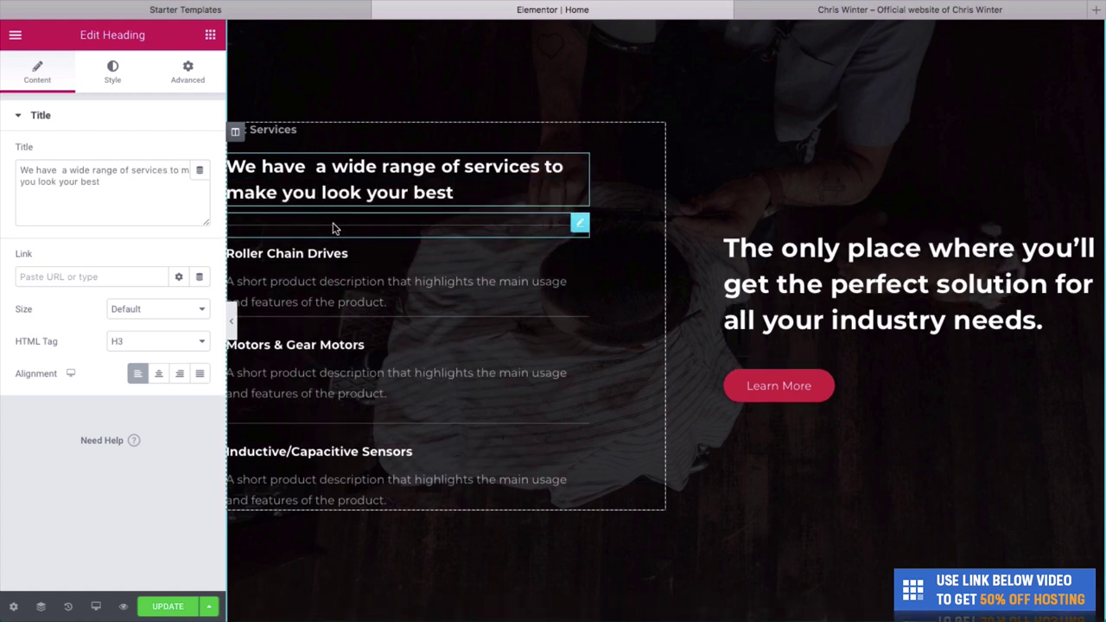
pyautogui.press('BackSpace')
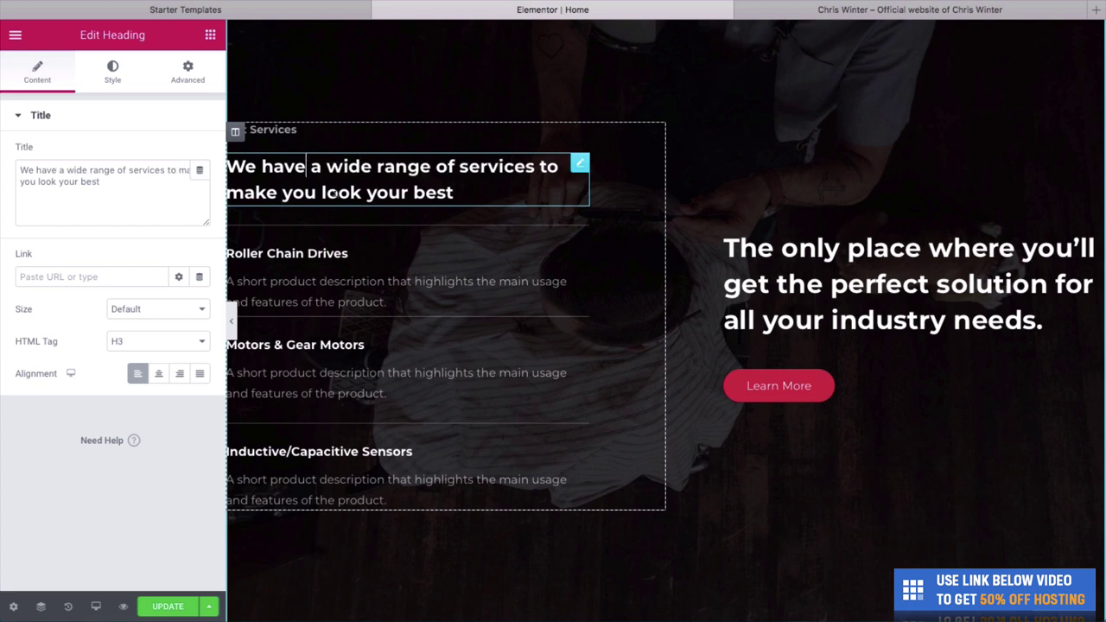
pyautogui.click(338, 251)
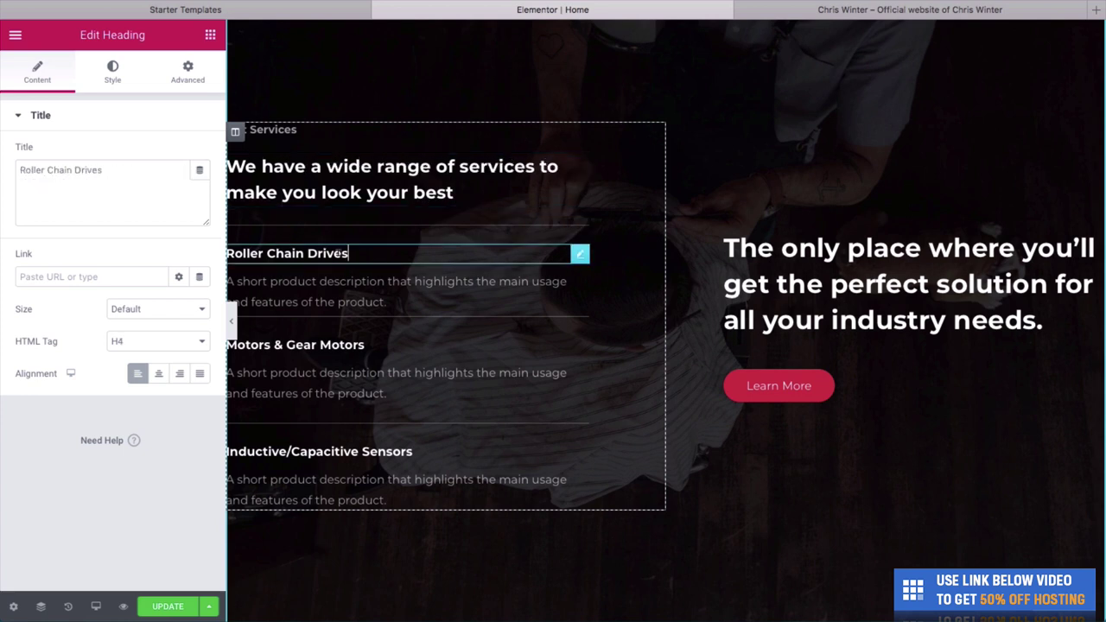
# Retitle the three items 'Haircuts from $20', 'Beard grooming from $10' and 'Head massage from $30'.
pyautogui.tripleClick(338, 252)
pyautogui.write('Haircu')
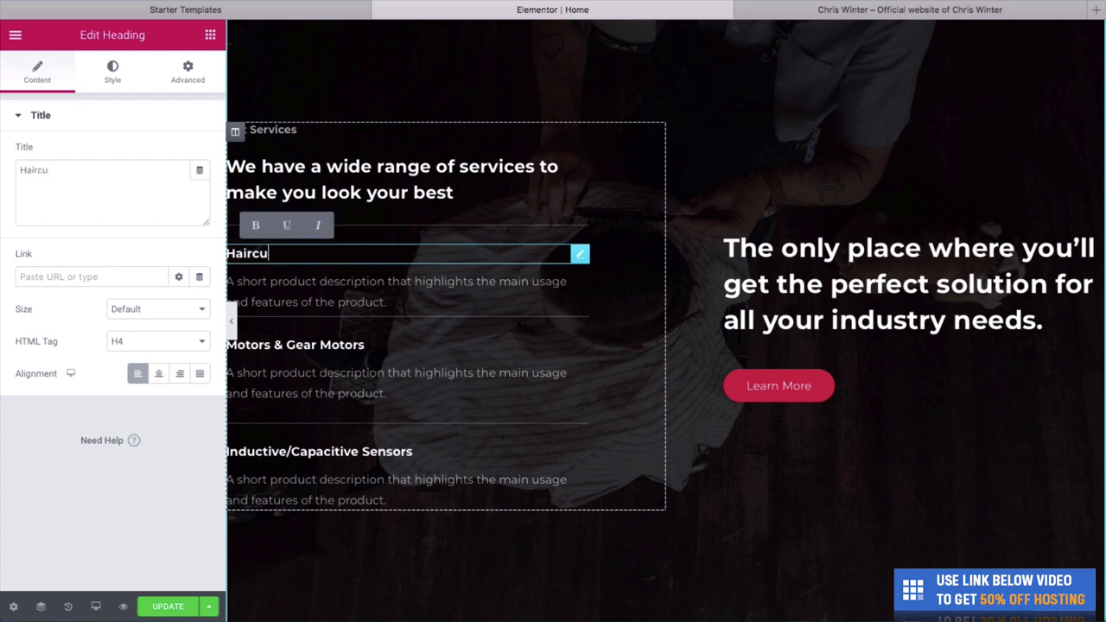
pyautogui.write('ts from $20')
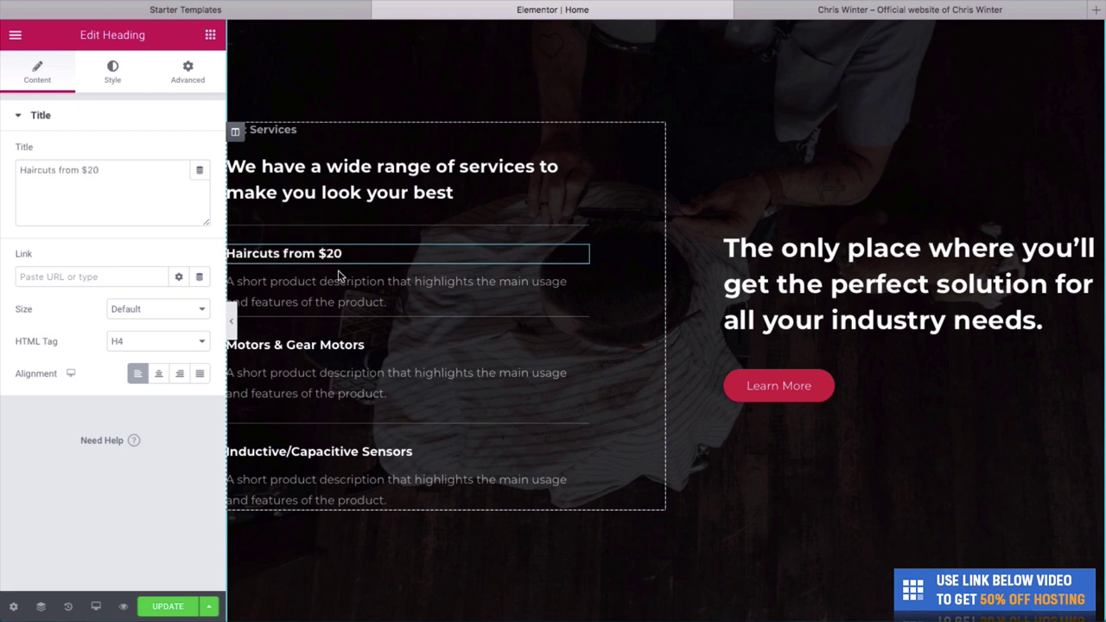
pyautogui.tripleClick(339, 344)
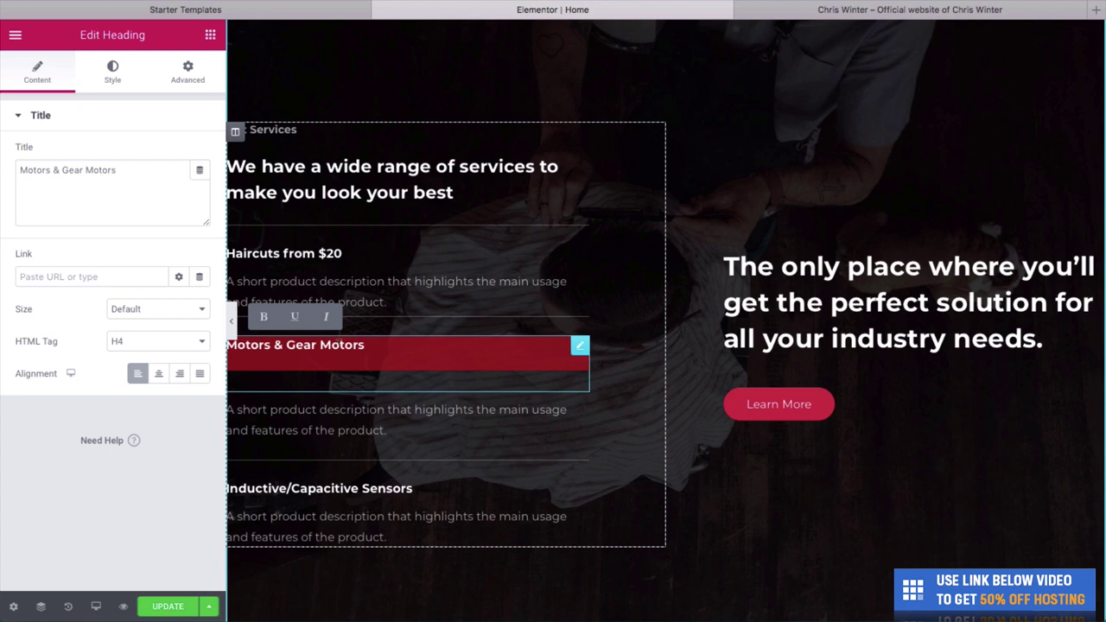
pyautogui.write('Beard g')
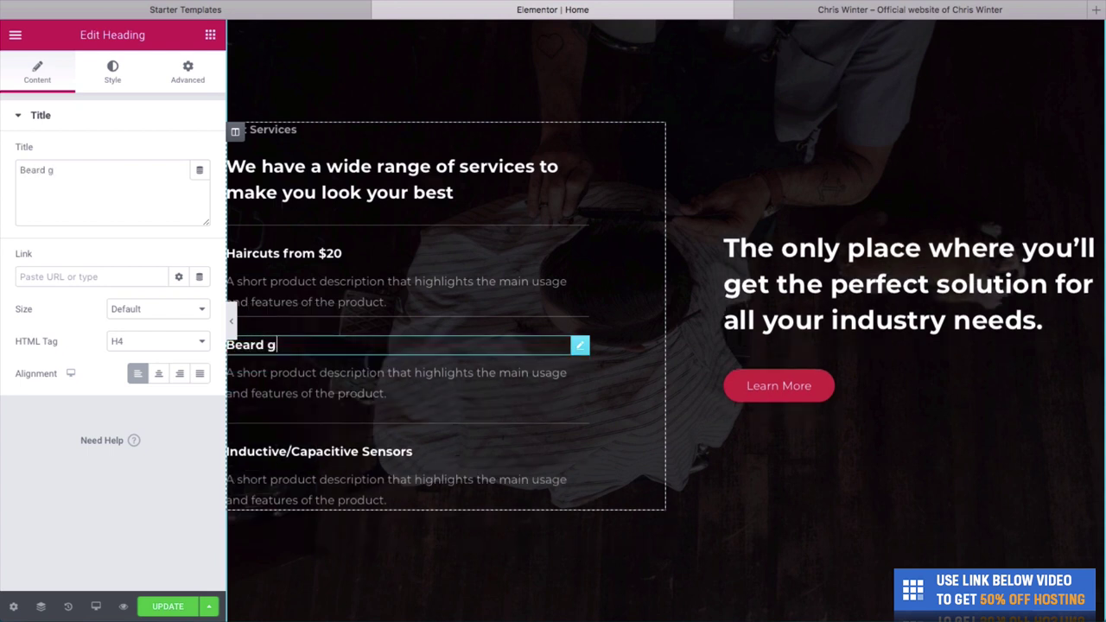
pyautogui.write('rooming from ')
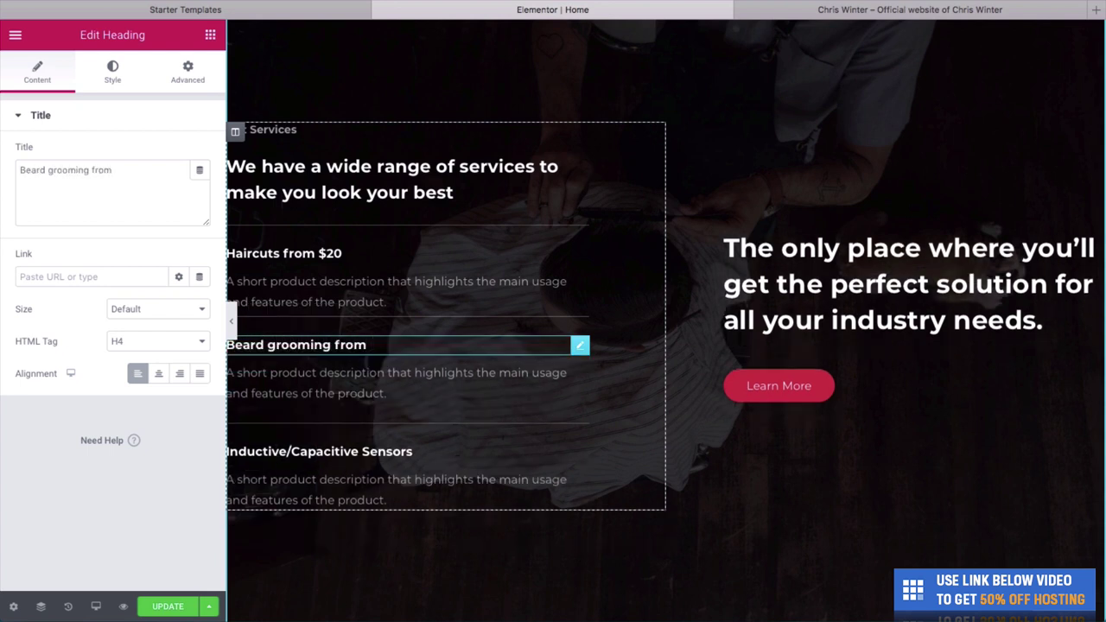
pyautogui.write('$10')
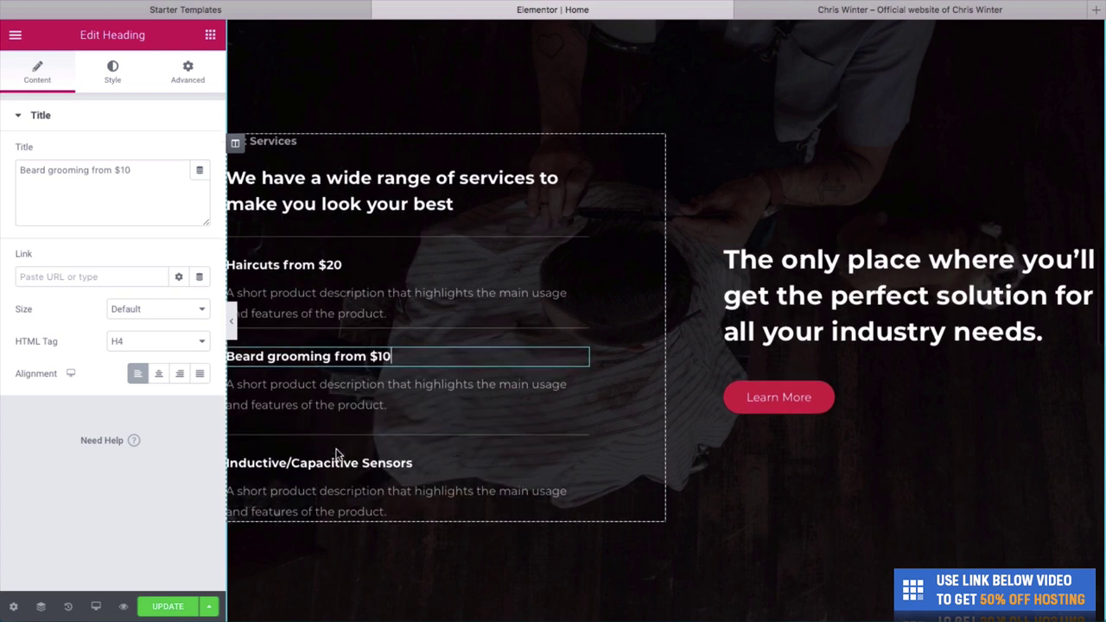
pyautogui.tripleClick(340, 463)
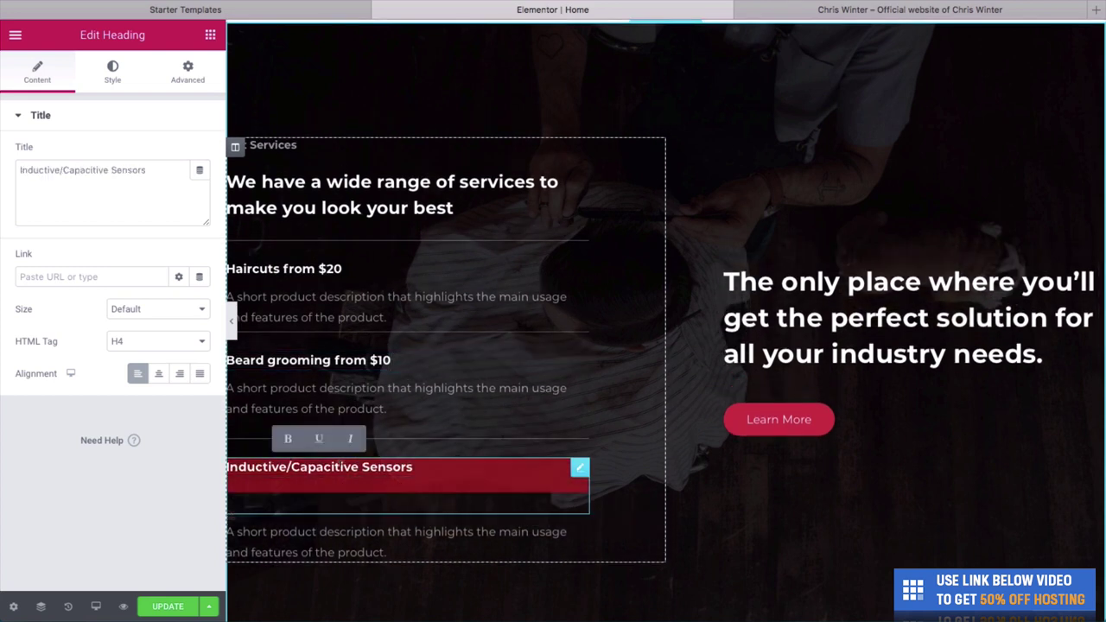
pyautogui.write('Head massage ')
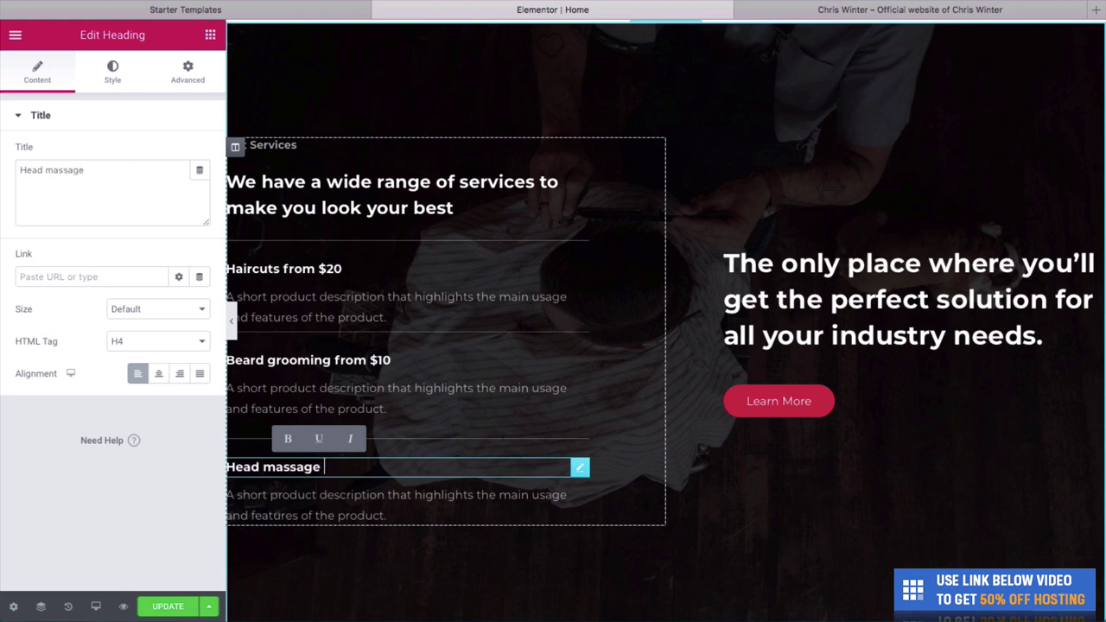
pyautogui.write('from $30')
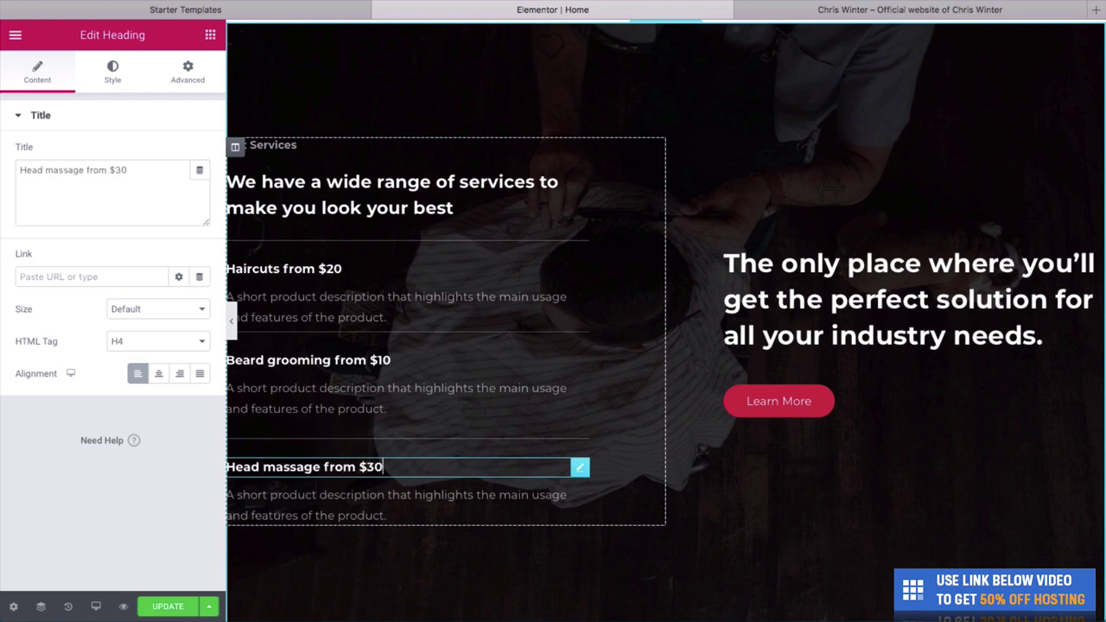
pyautogui.click(319, 305)
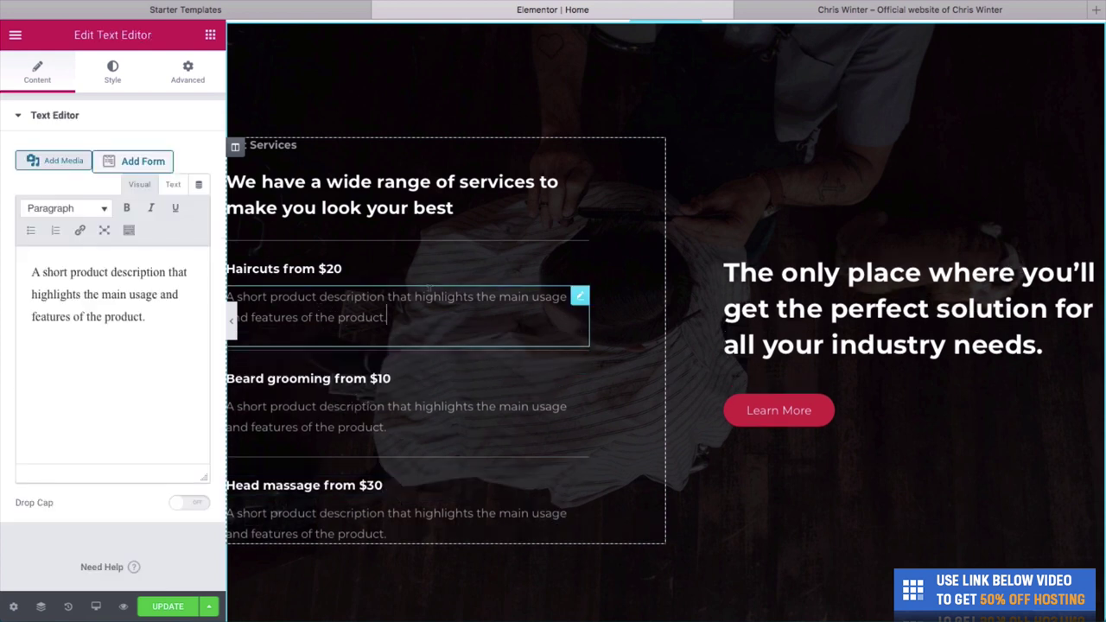
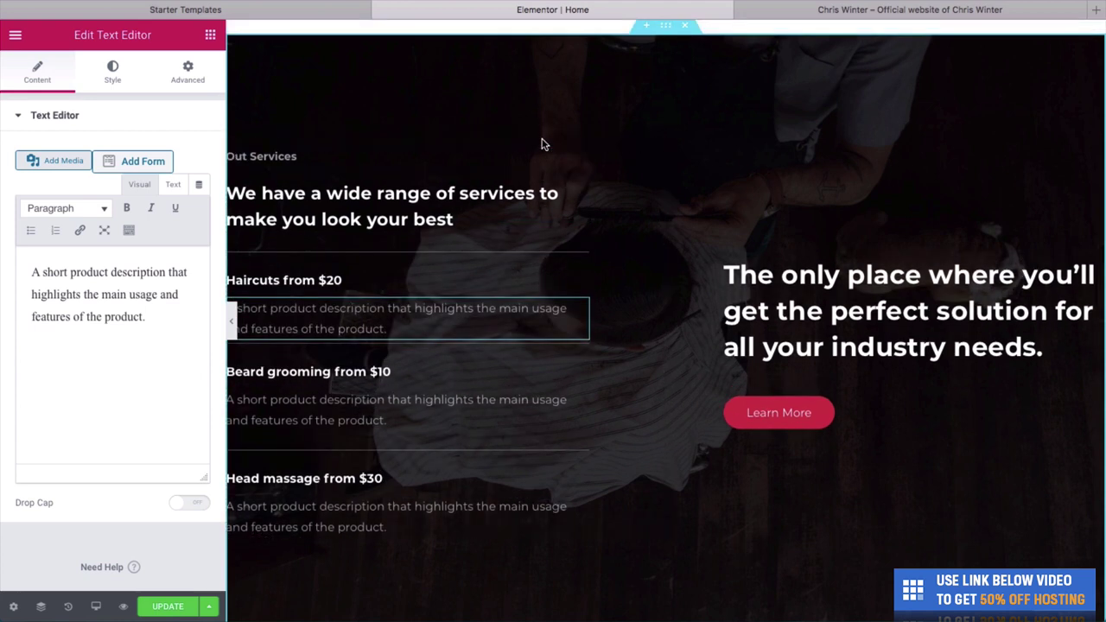
# Change the right-hand heading to 'We also offer a large discount for who have served in the Military'.
pyautogui.click(761, 312)
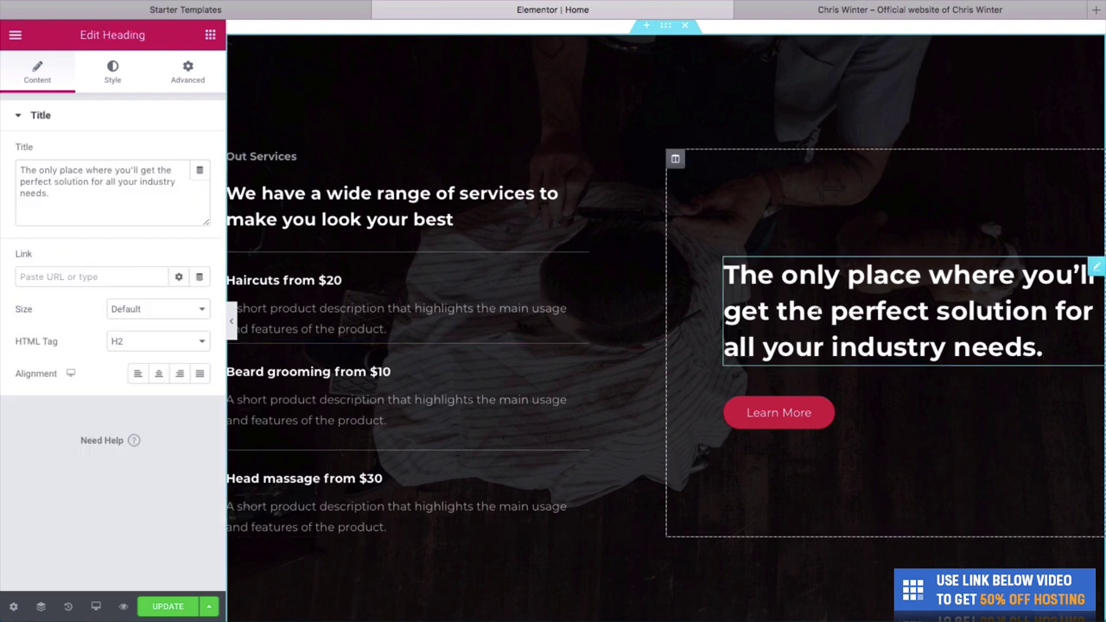
pyautogui.tripleClick(816, 311)
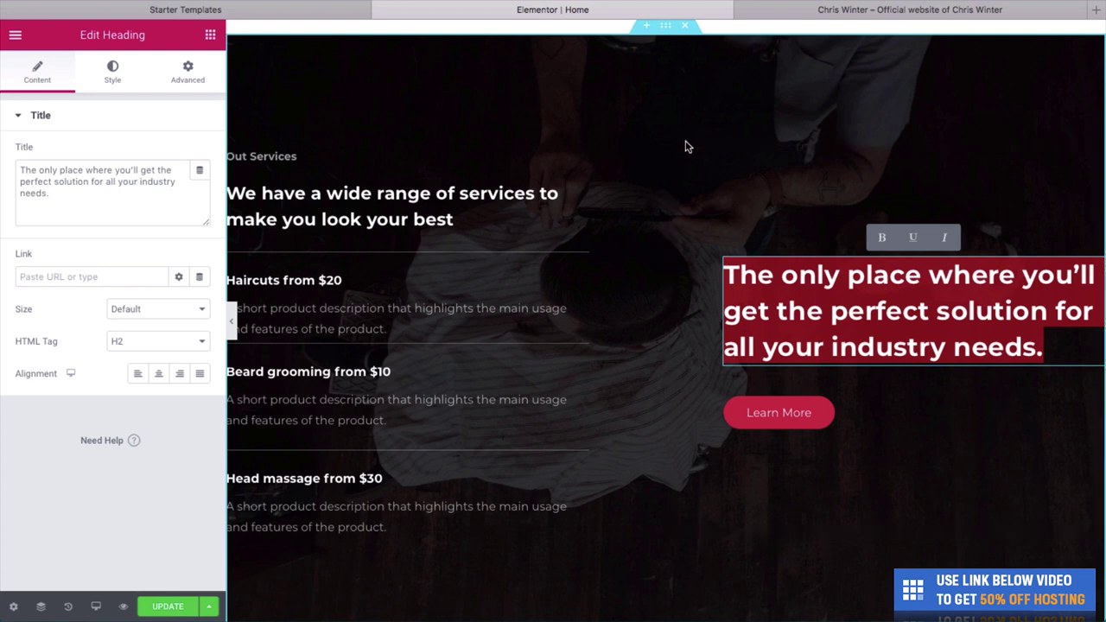
pyautogui.write('We als')
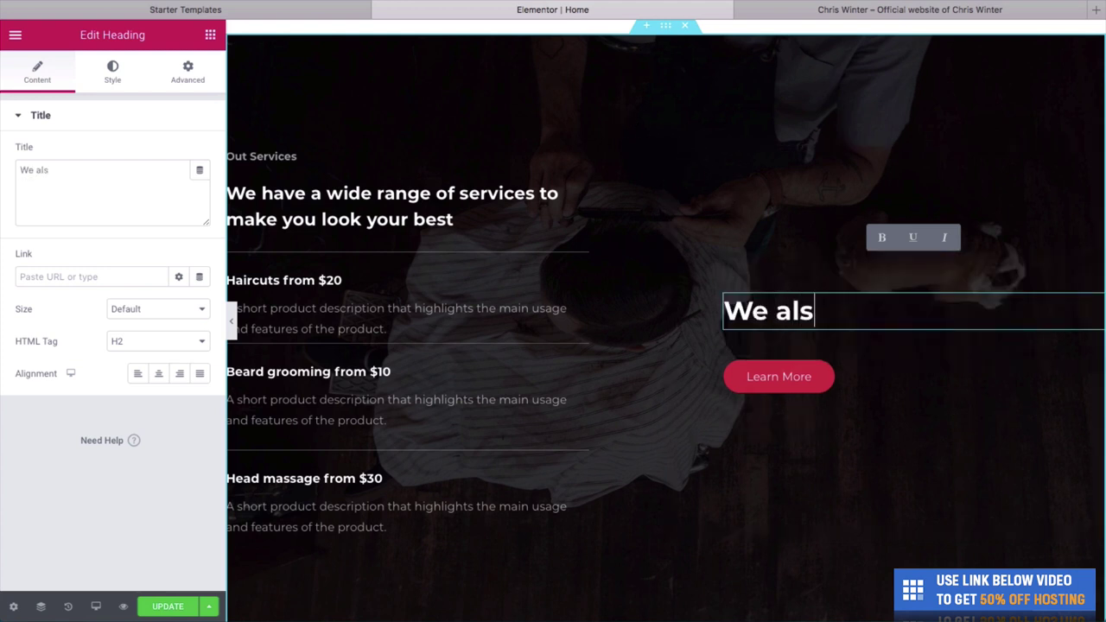
pyautogui.write('o offer a')
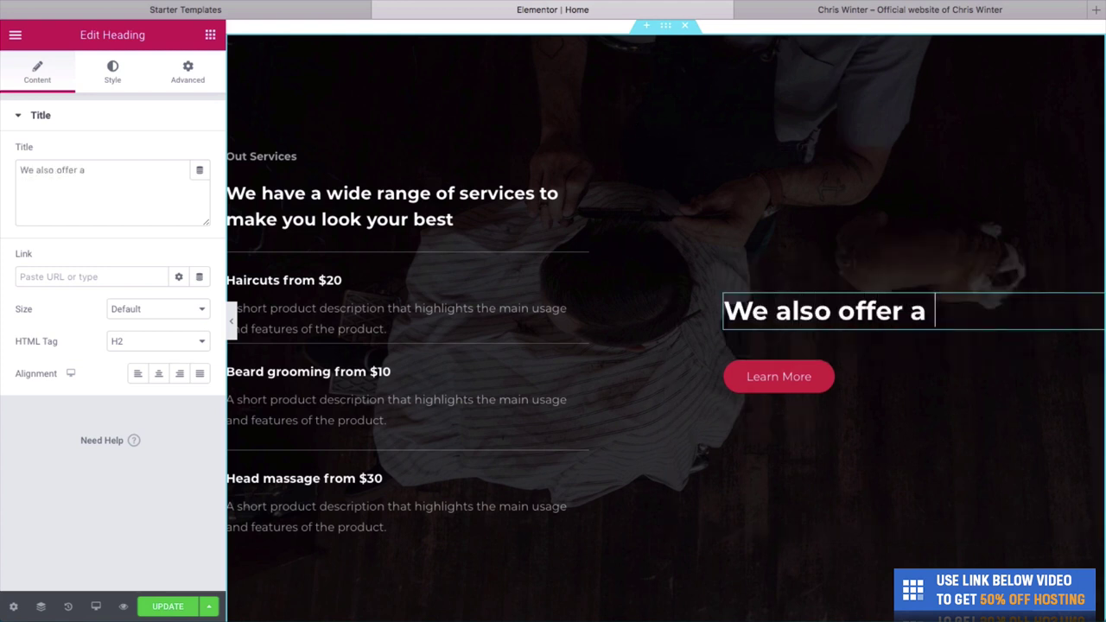
pyautogui.write(' larger')
pyautogui.press('BackSpace')
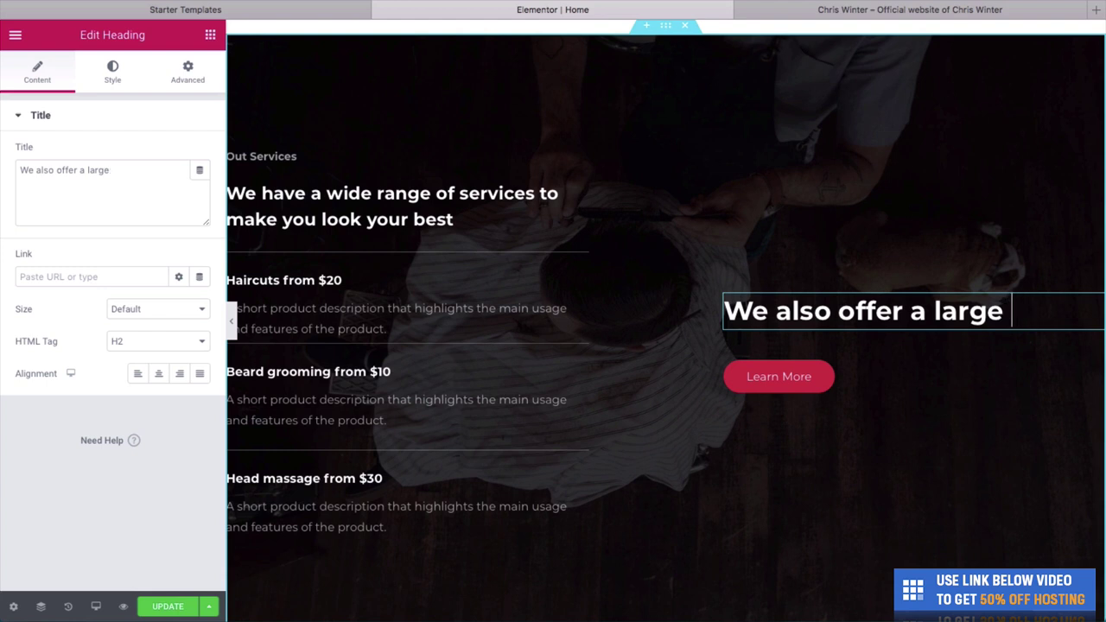
pyautogui.press('BackSpace')
pyautogui.press('BackSpace')
pyautogui.write('e discount')
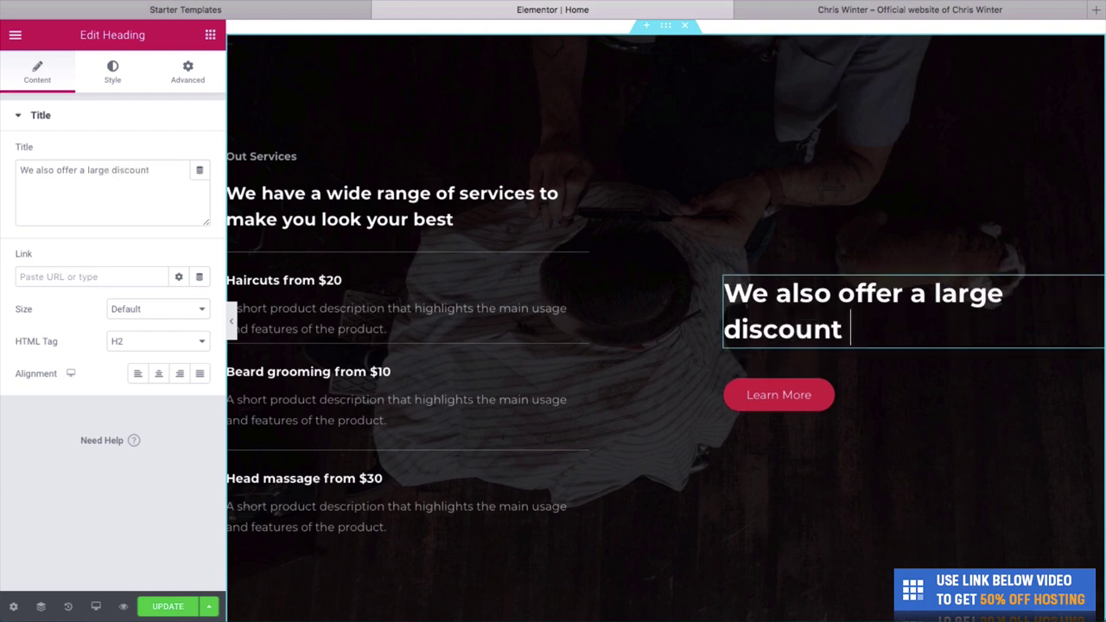
pyautogui.write(' frot')
pyautogui.press('BackSpace')
pyautogui.press('BackSpace')
pyautogui.write('or ')
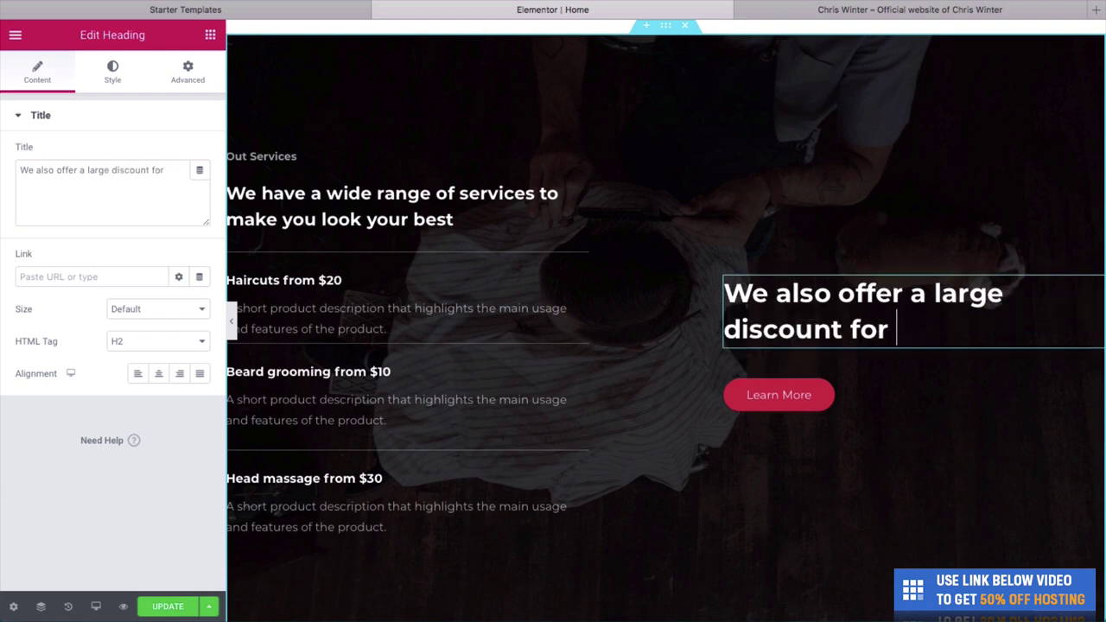
pyautogui.write('who have served i')
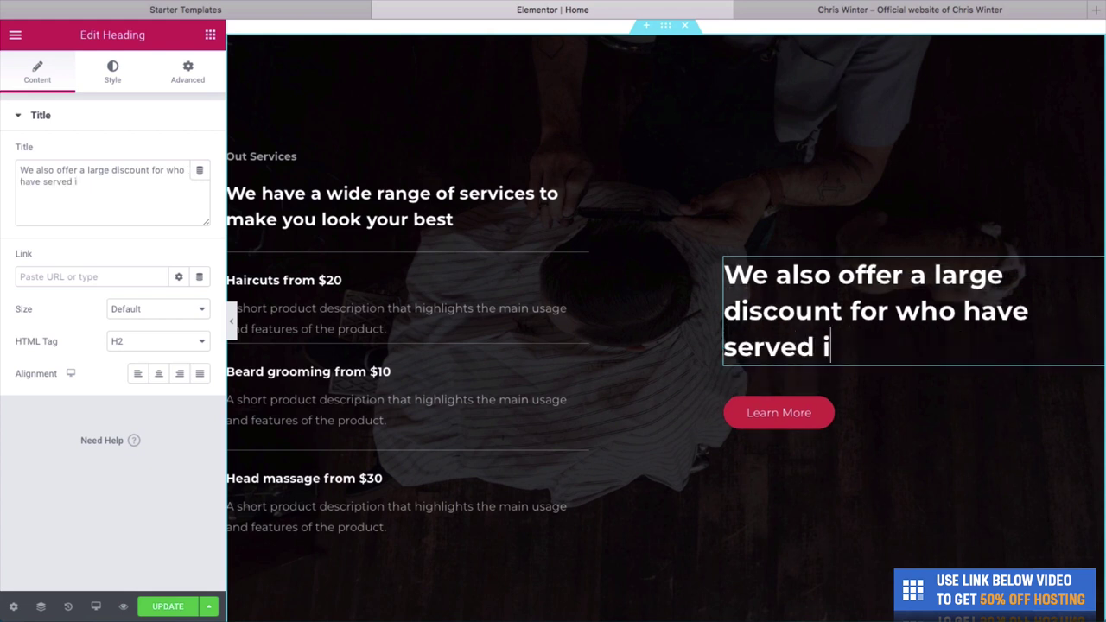
pyautogui.write('n the Military')
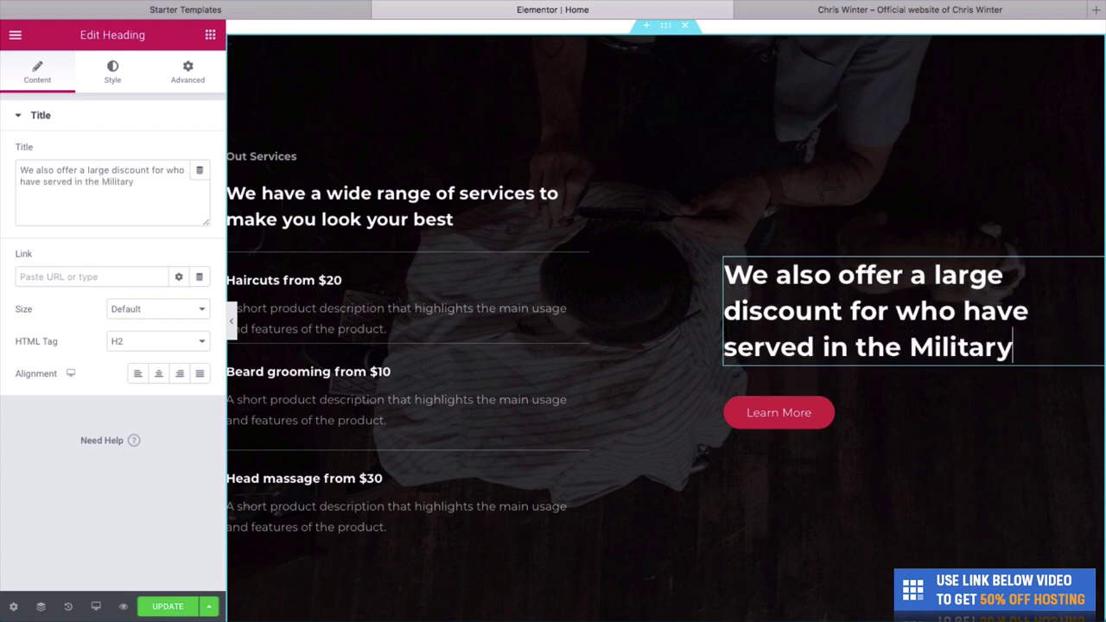
# Relabel the Learn More button 'See Our Discounts' and preview the page.
pyautogui.click(812, 413)
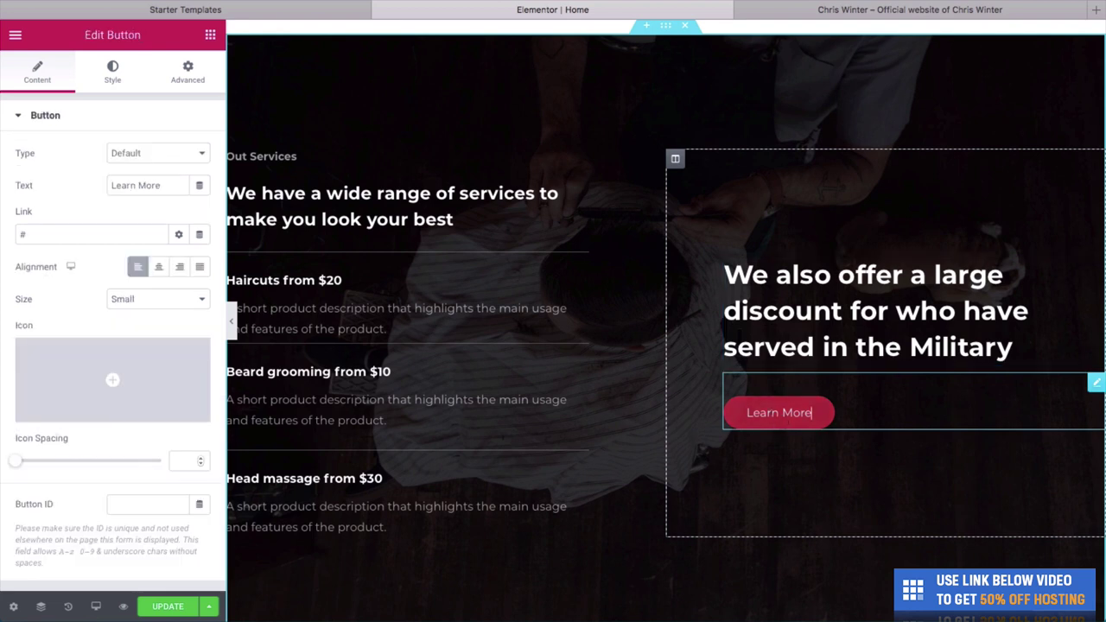
pyautogui.tripleClick(790, 412)
pyautogui.write('S')
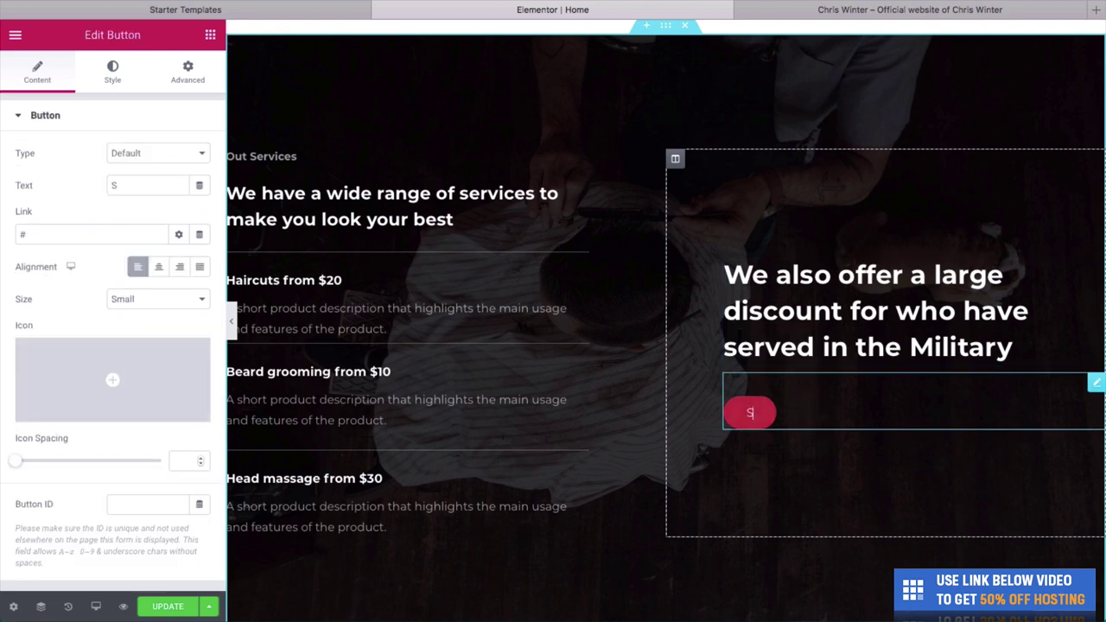
pyautogui.write('ee Our Discounts')
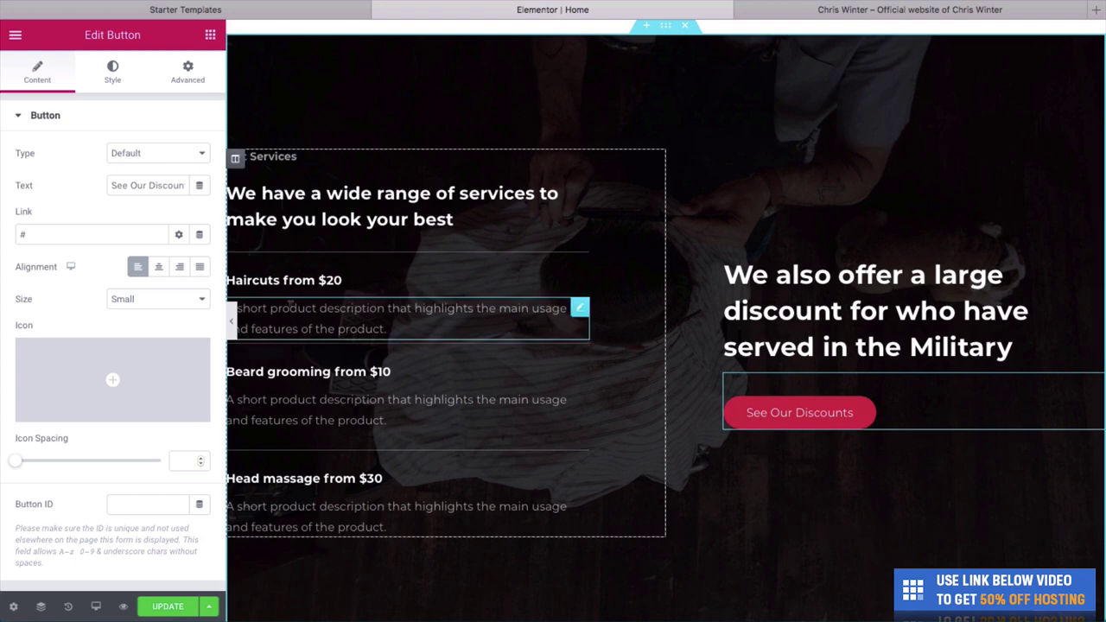
pyautogui.press('super+p')
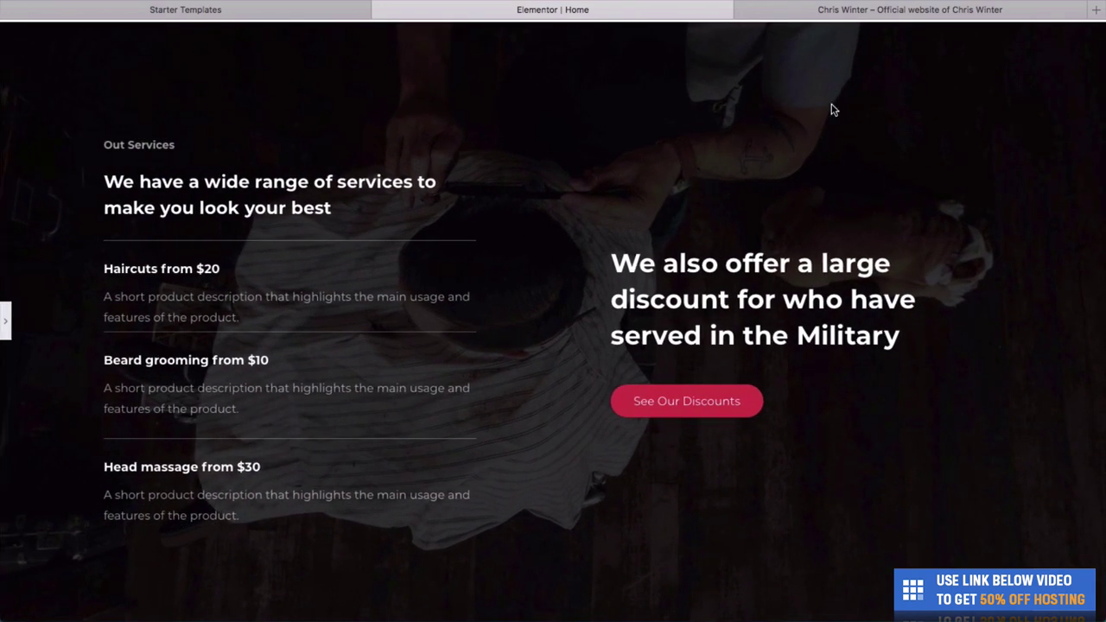
# Correct the 'Out Services' label to 'Our Services' and preview the fix.
pyautogui.scroll(-1, 408, 121)
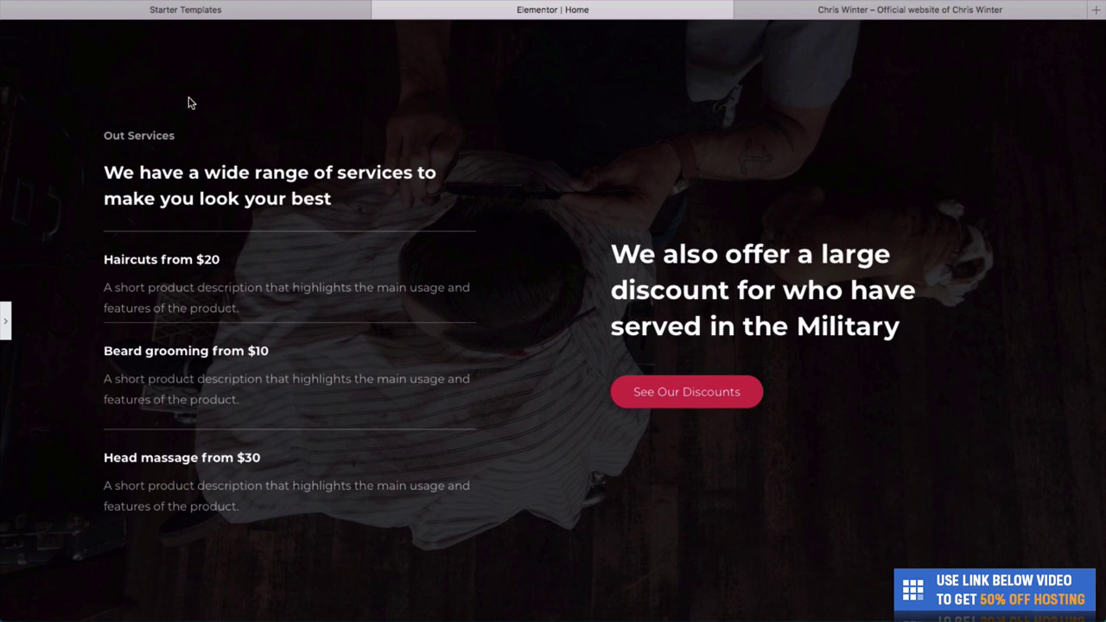
pyautogui.click(9, 322)
pyautogui.click(285, 147)
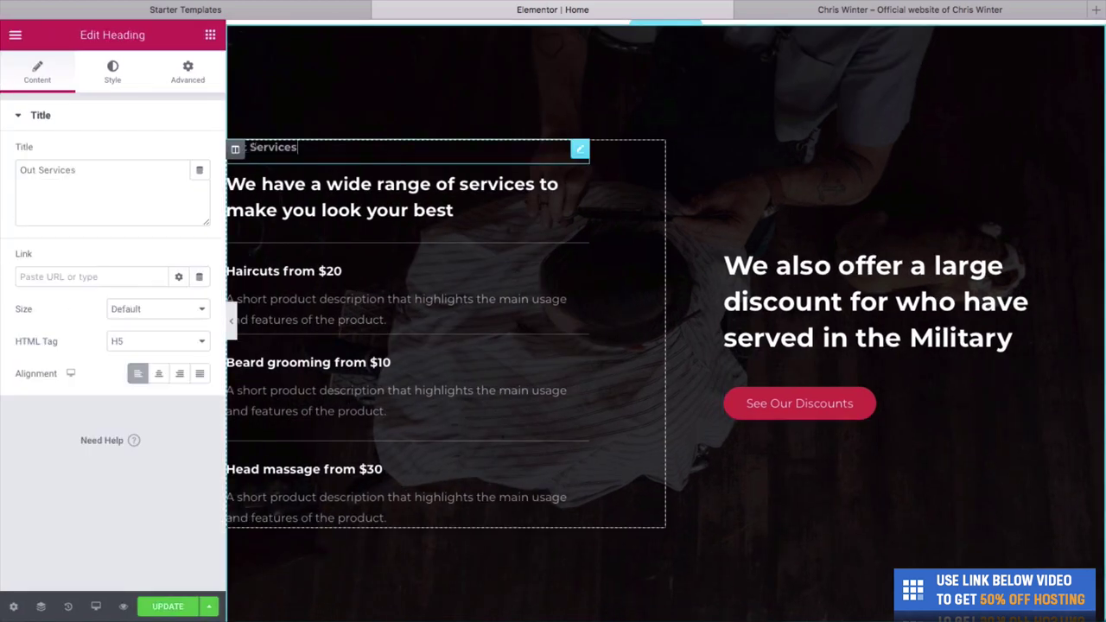
pyautogui.press('BackSpace')
pyautogui.write('r')
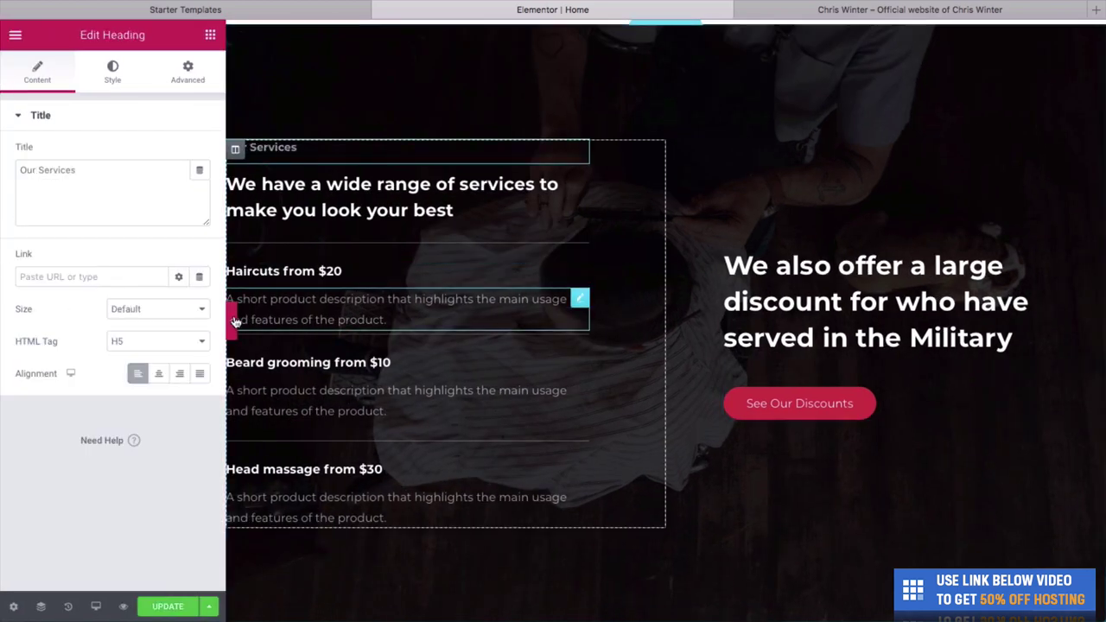
pyautogui.click(230, 321)
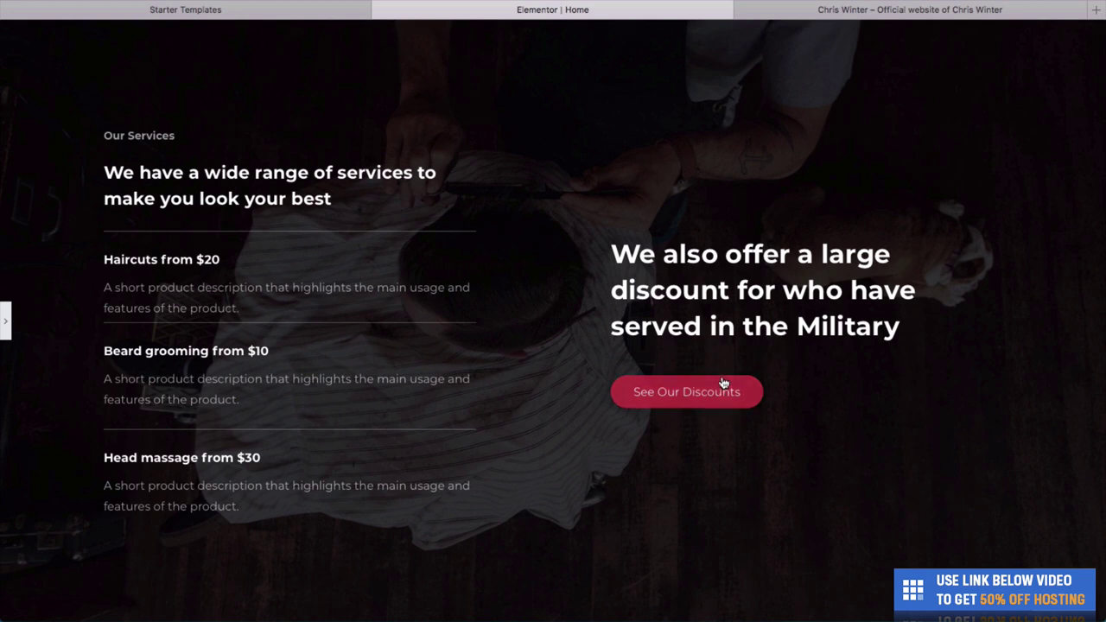
# Scroll down the page to bring the Industries We Serve section into view.
pyautogui.scroll(1, 723, 414)
pyautogui.scroll(-2, 723, 415)
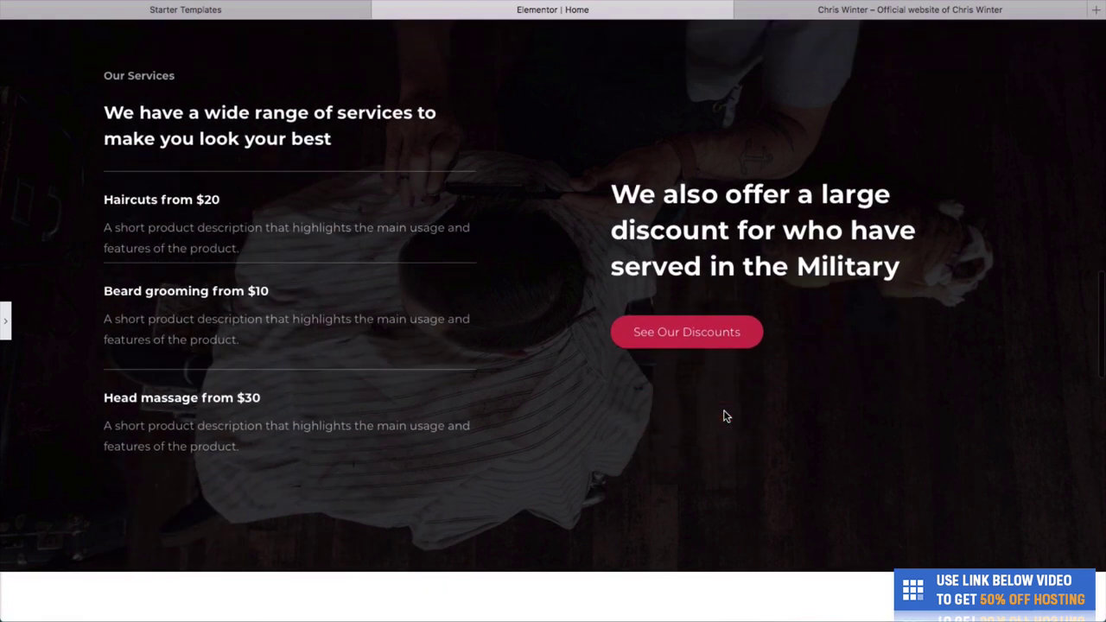
pyautogui.scroll(2, 723, 415)
pyautogui.scroll(-2, 723, 415)
pyautogui.scroll(1, 723, 415)
pyautogui.scroll(-5, 723, 414)
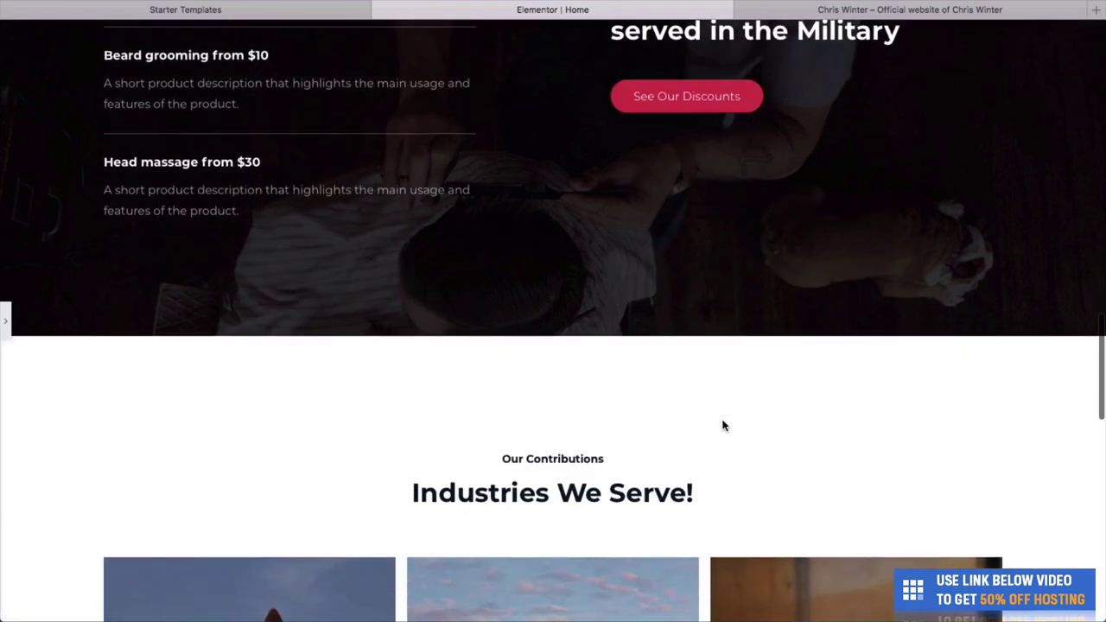
pyautogui.scroll(-2, 724, 425)
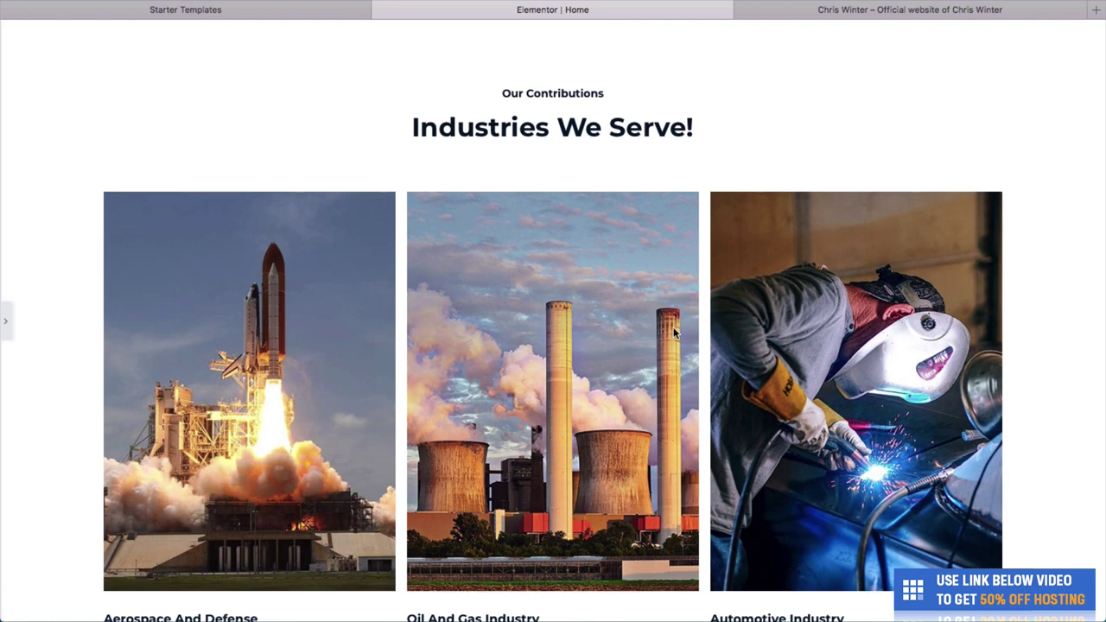
pyautogui.scroll(-1, 673, 327)
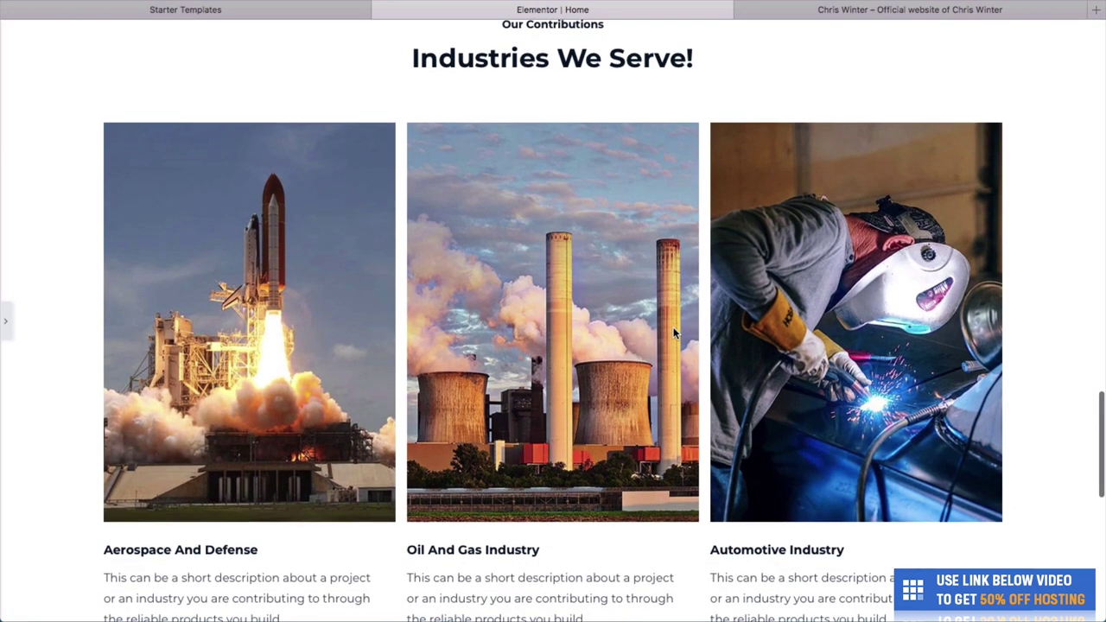
pyautogui.scroll(-1, 673, 326)
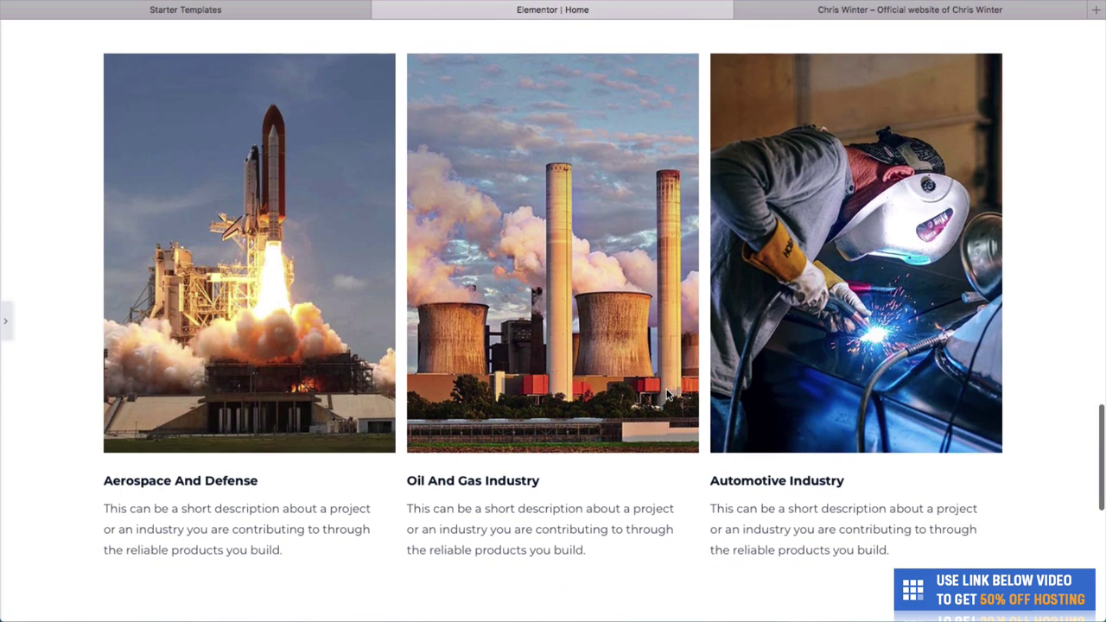
pyautogui.scroll(1, 722, 296)
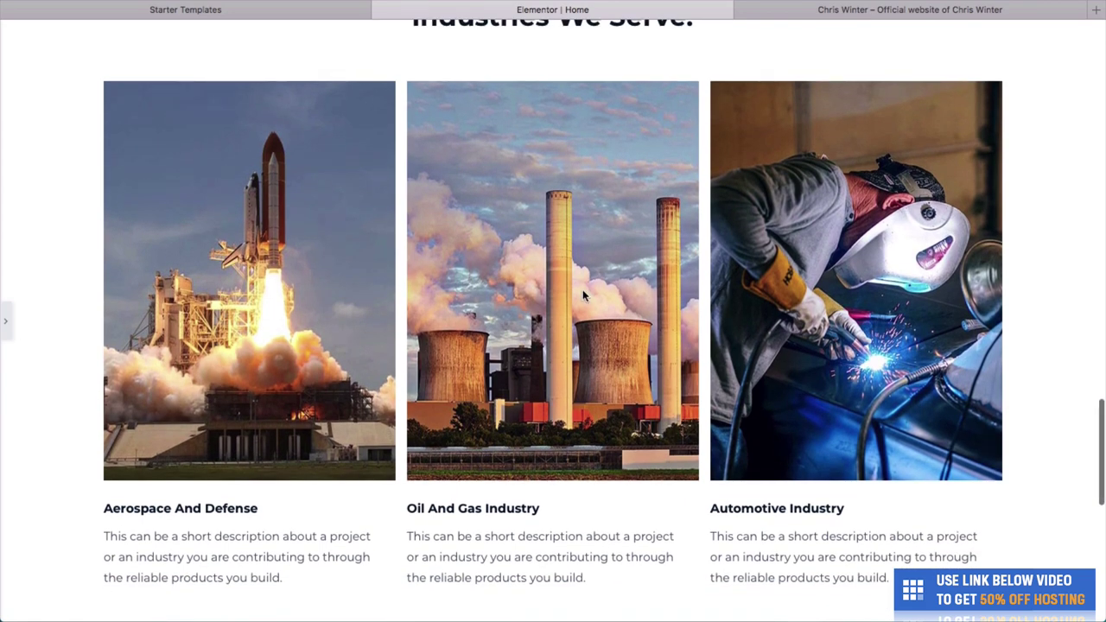
pyautogui.scroll(1, 584, 294)
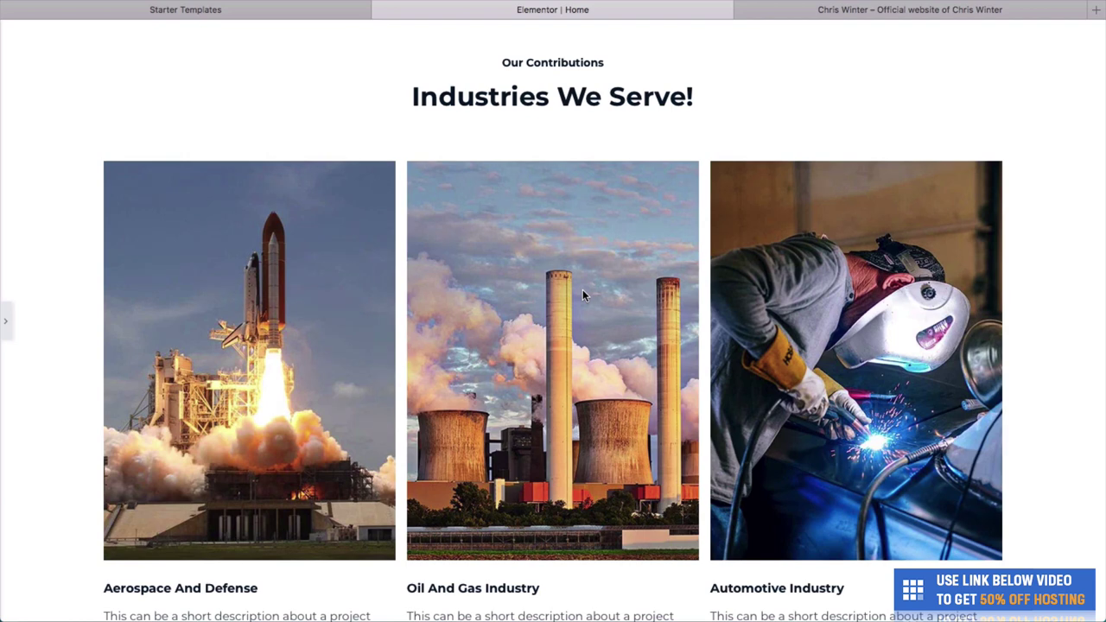
# Open the first card's rocket image for replacement from the media library.
pyautogui.click(6, 323)
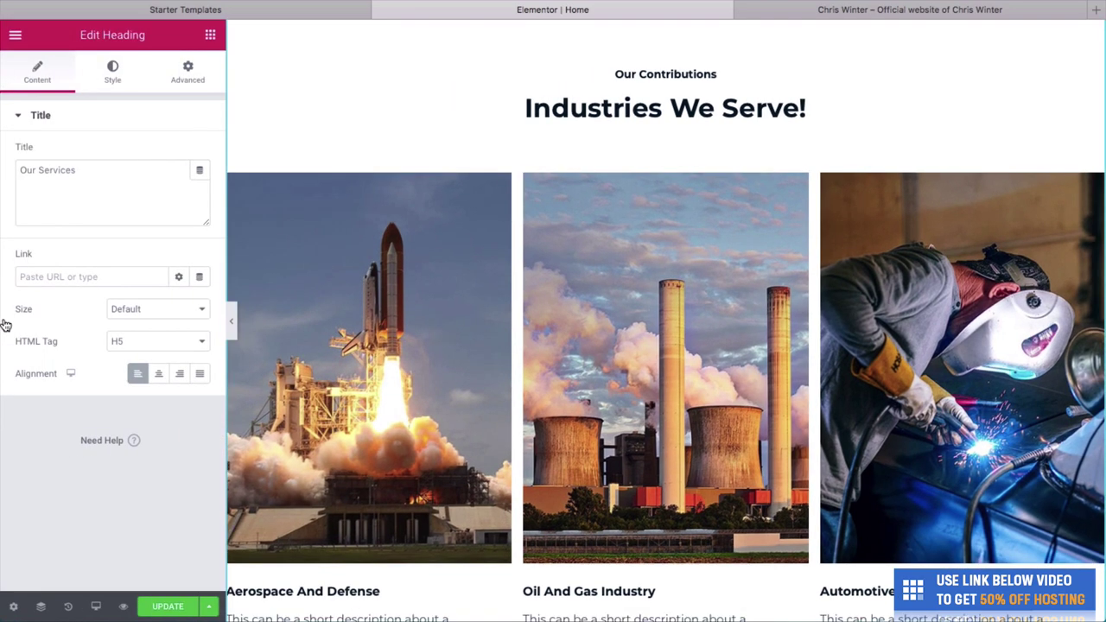
pyautogui.rightClick(266, 273)
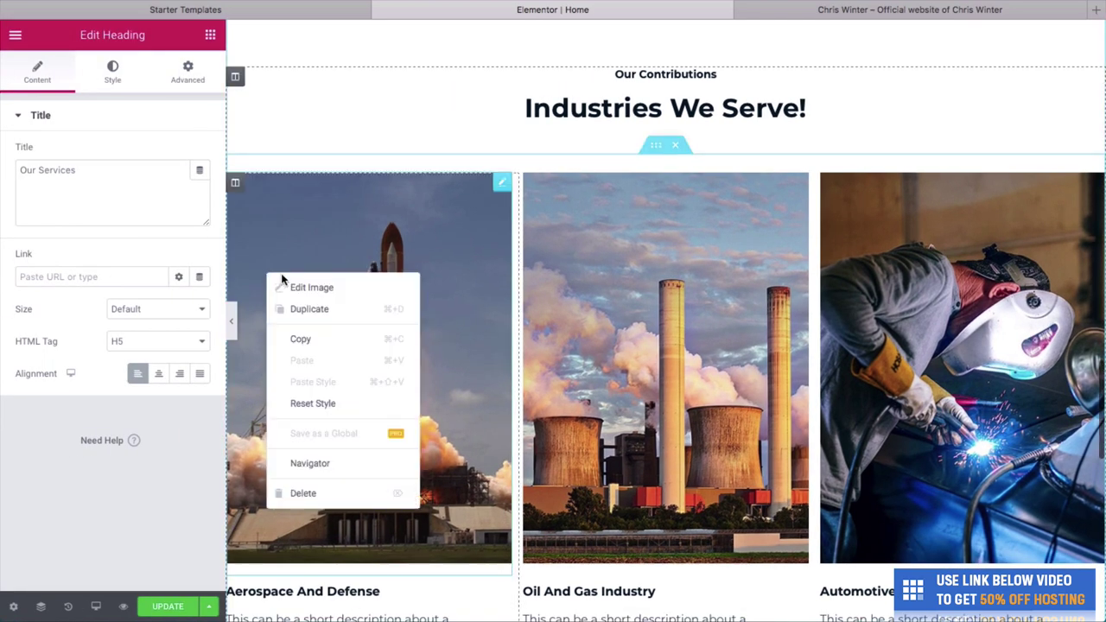
pyautogui.click(291, 289)
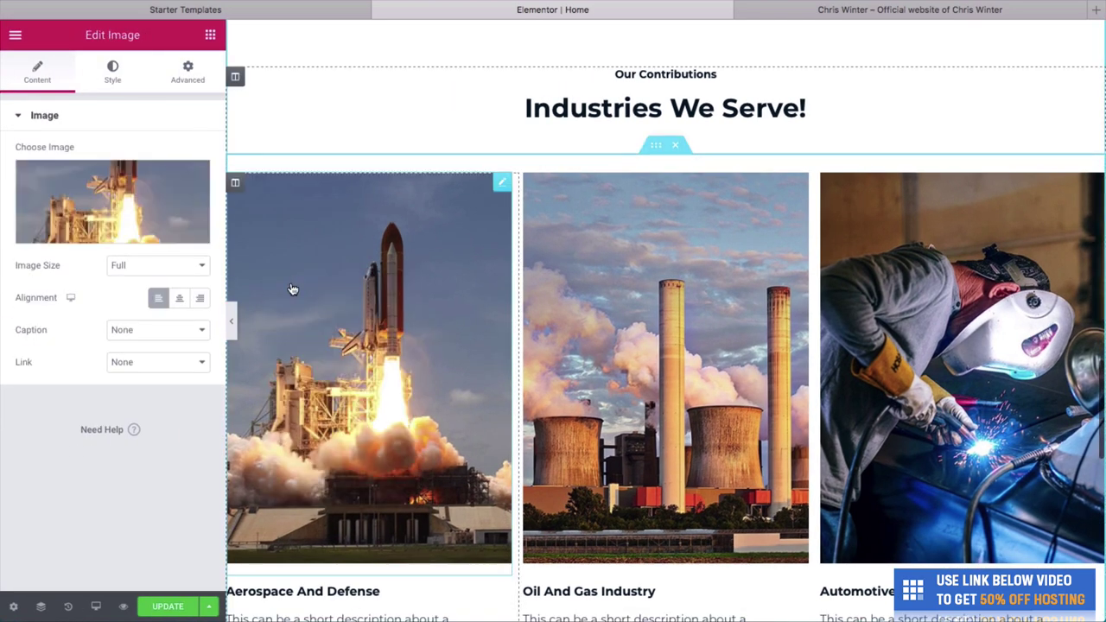
pyautogui.click(101, 230)
# Upload the six photos from the Products folder and insert the razor into the first card.
pyautogui.moveTo(1103, 198); pyautogui.dragTo(843, 198)
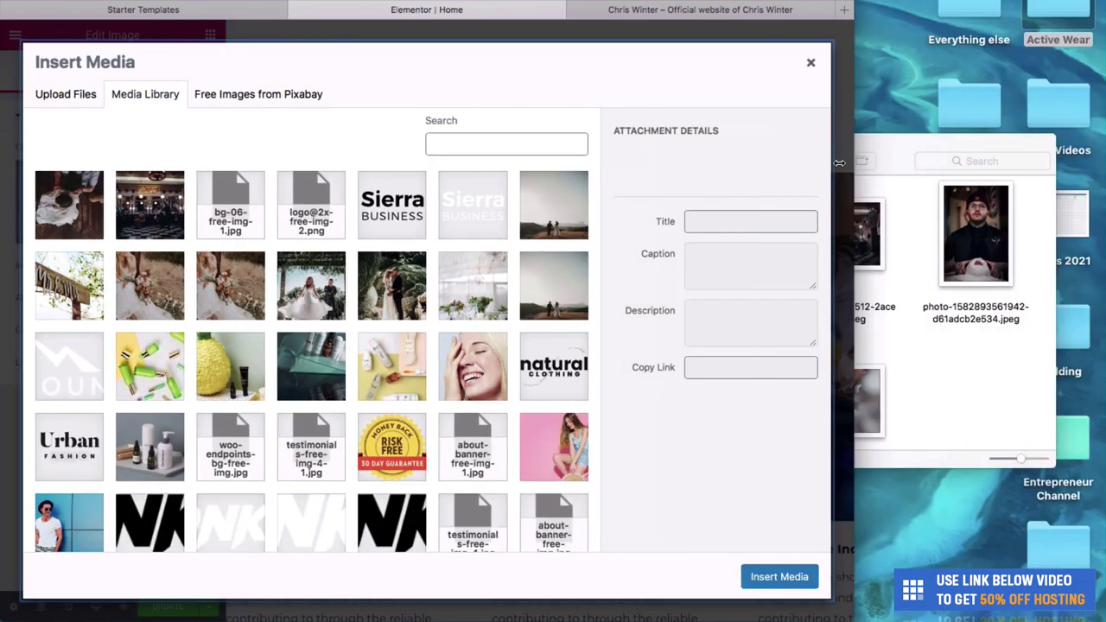
pyautogui.click(933, 241)
pyautogui.scroll(2, 881, 218)
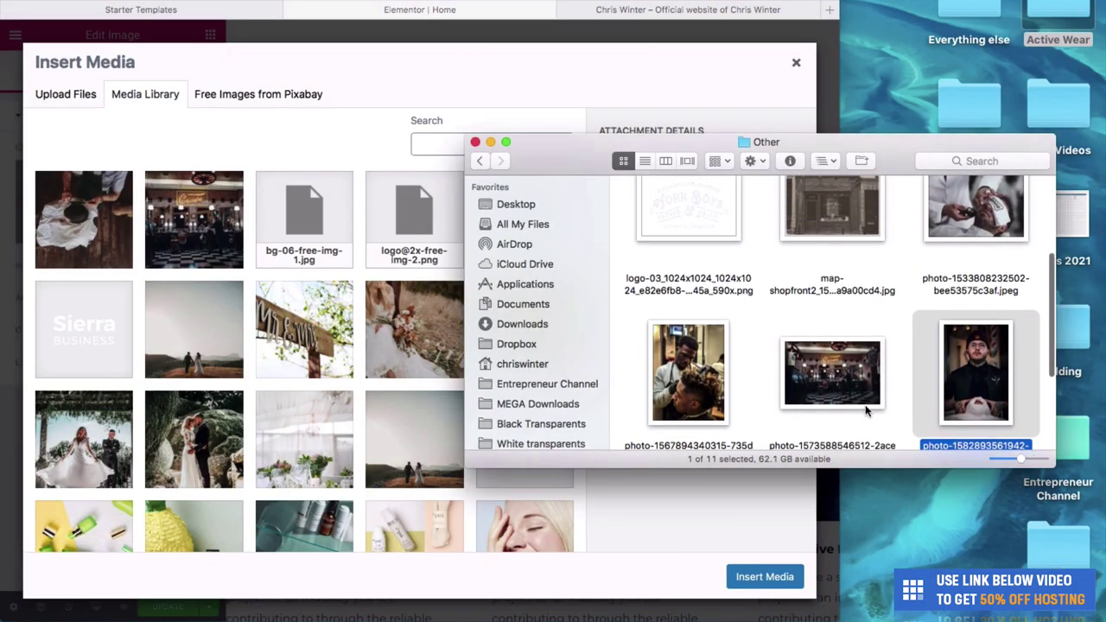
pyautogui.scroll(5, 866, 410)
pyautogui.click(479, 160)
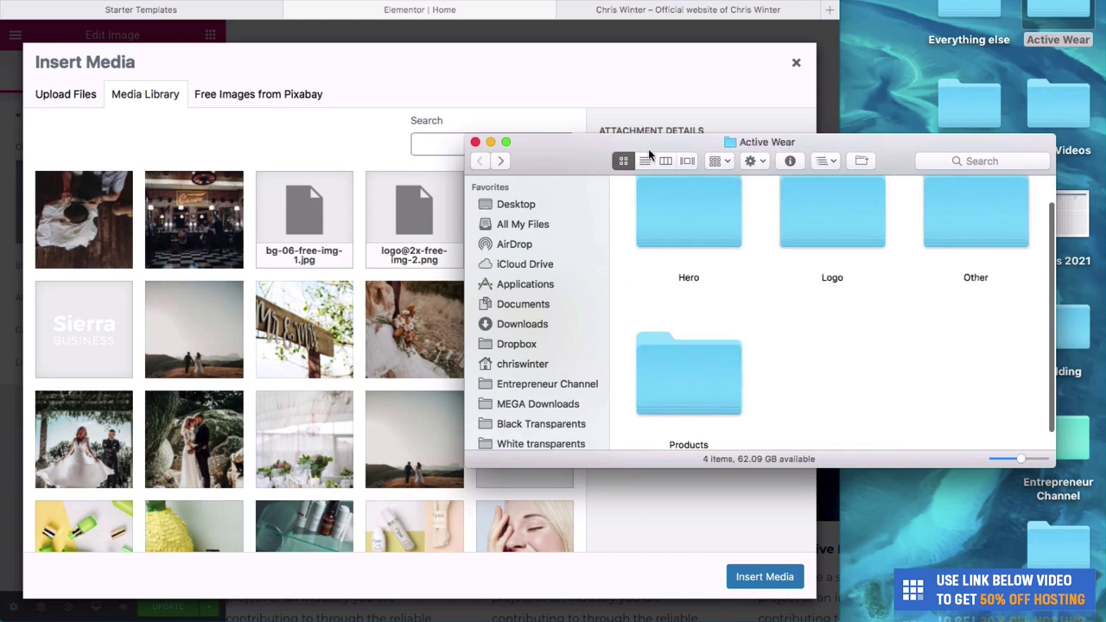
pyautogui.moveTo(649, 154); pyautogui.dragTo(732, 158)
pyautogui.doubleClick(749, 404)
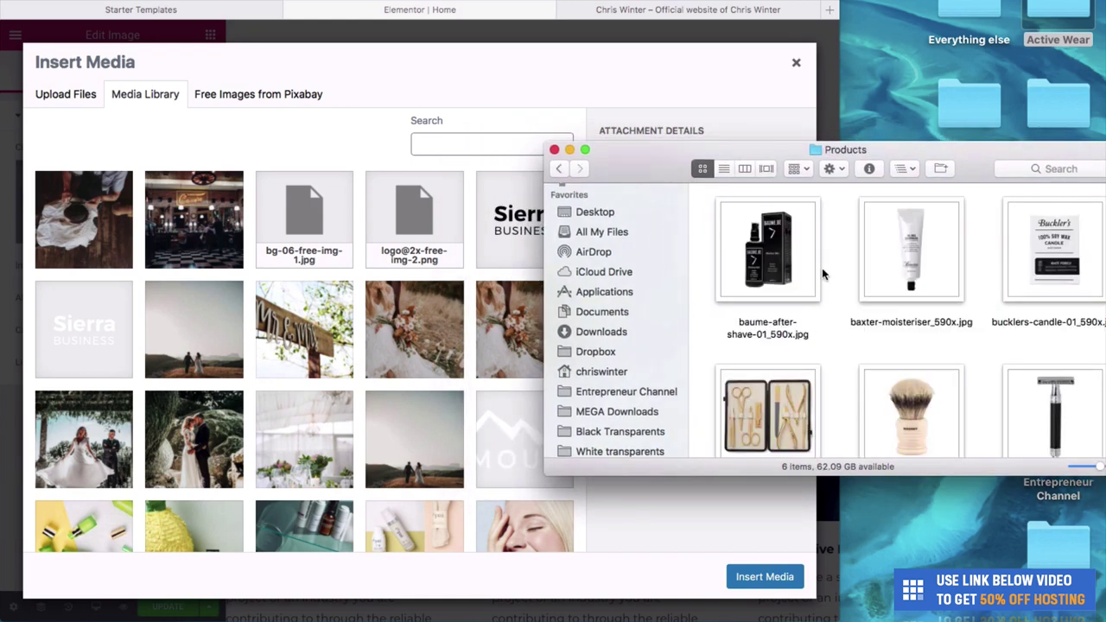
pyautogui.moveTo(979, 172); pyautogui.dragTo(947, 171)
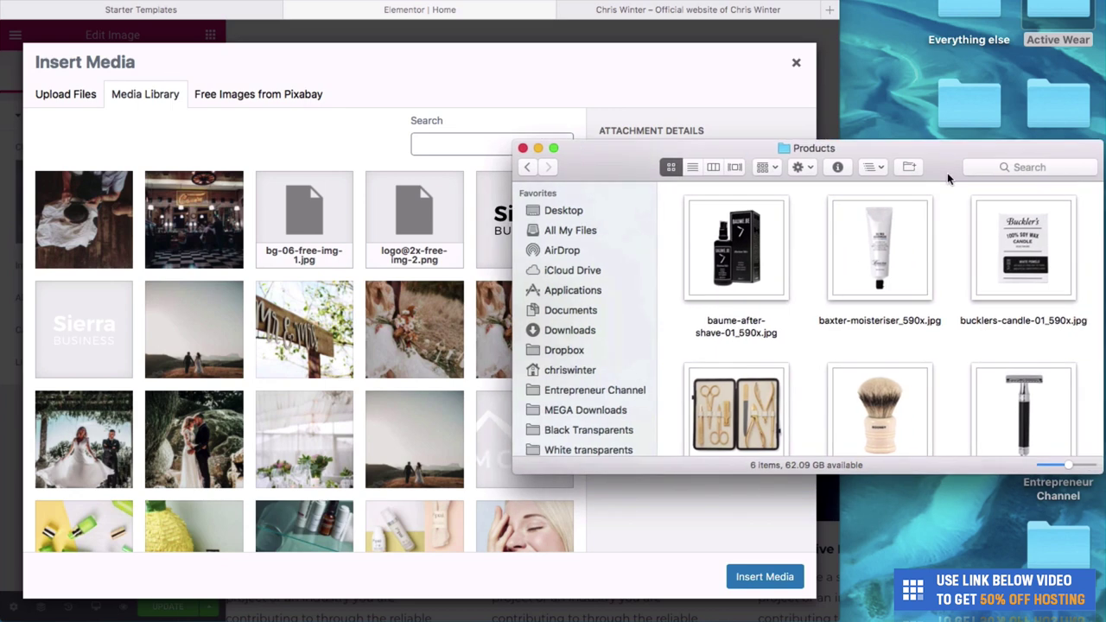
pyautogui.scroll(-3, 1019, 346)
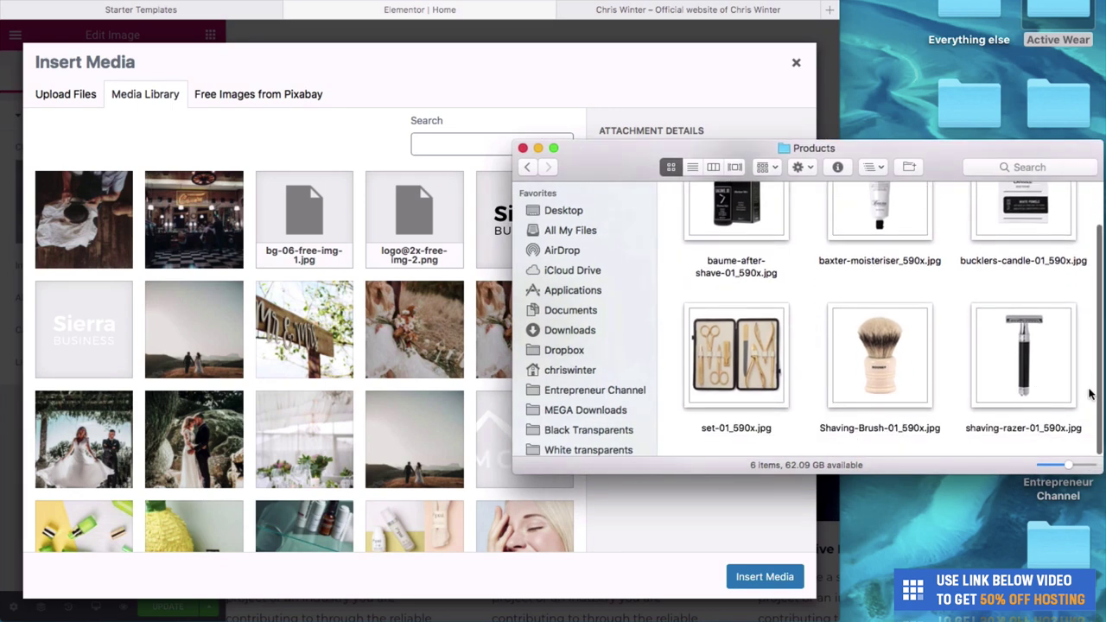
pyautogui.moveTo(1088, 395); pyautogui.dragTo(309, 215)
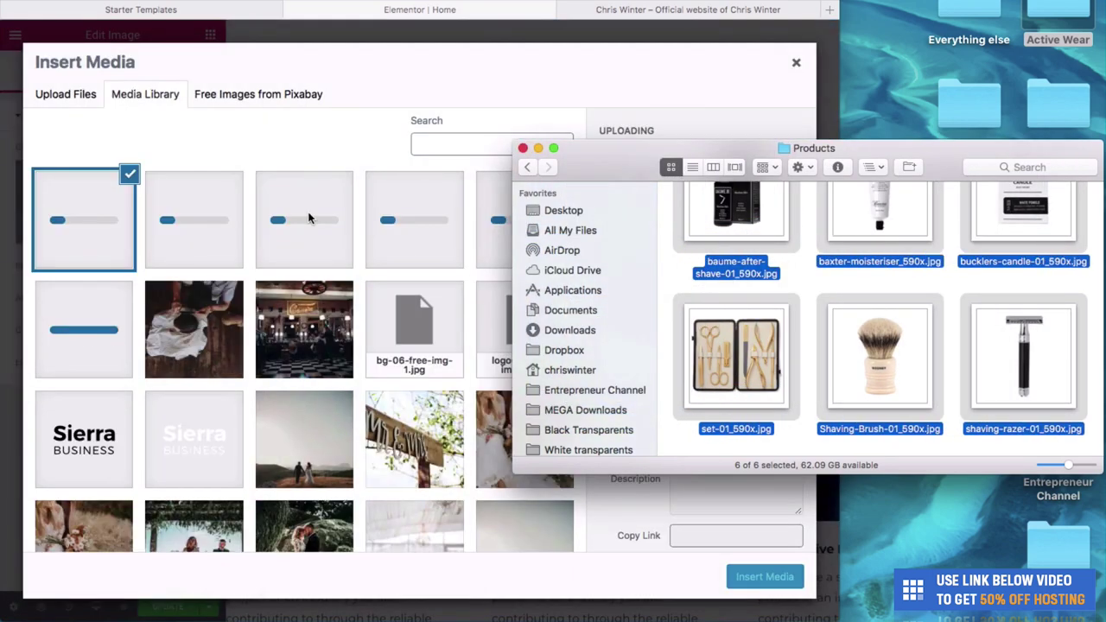
pyautogui.click(320, 146)
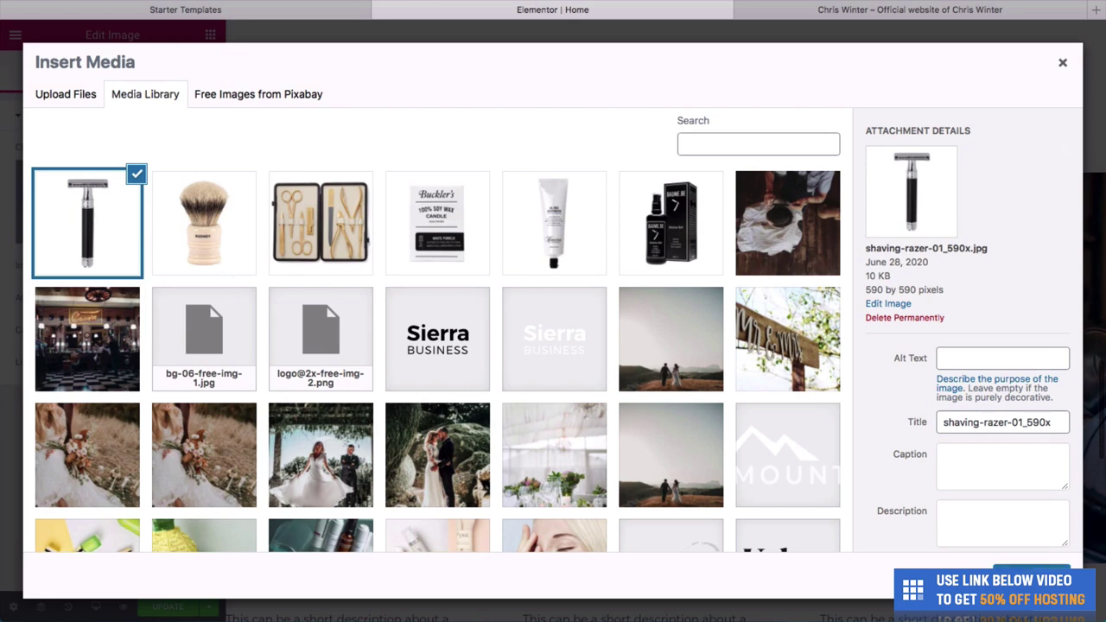
pyautogui.click(1032, 576)
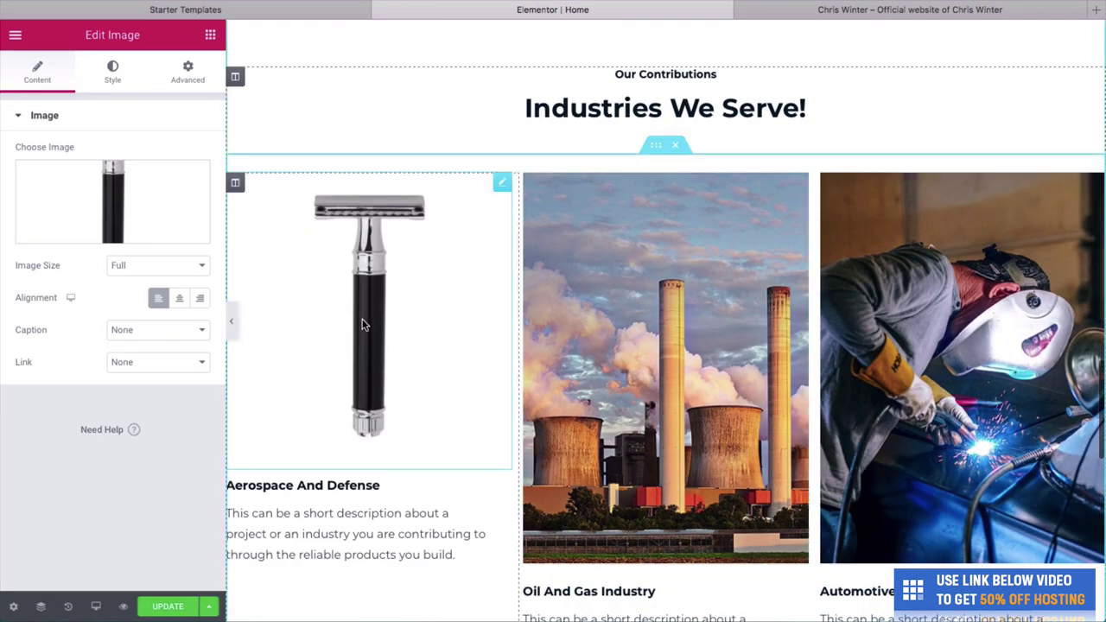
# Replace the second card's factory image with the oil-free moisturizer tube.
pyautogui.click(581, 322)
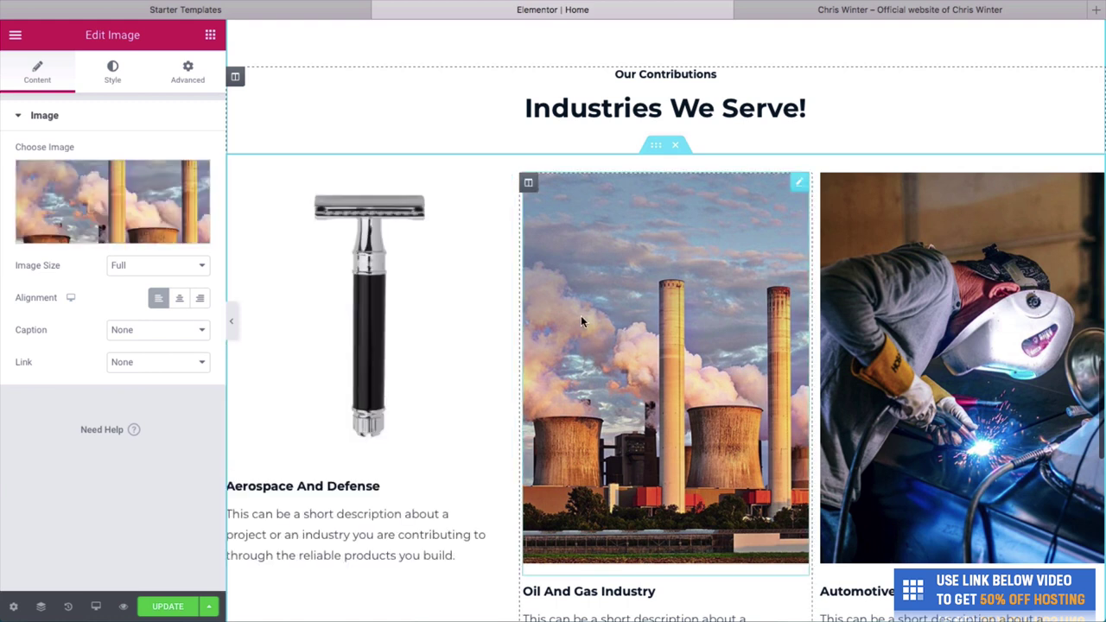
pyautogui.rightClick(581, 322)
pyautogui.click(605, 332)
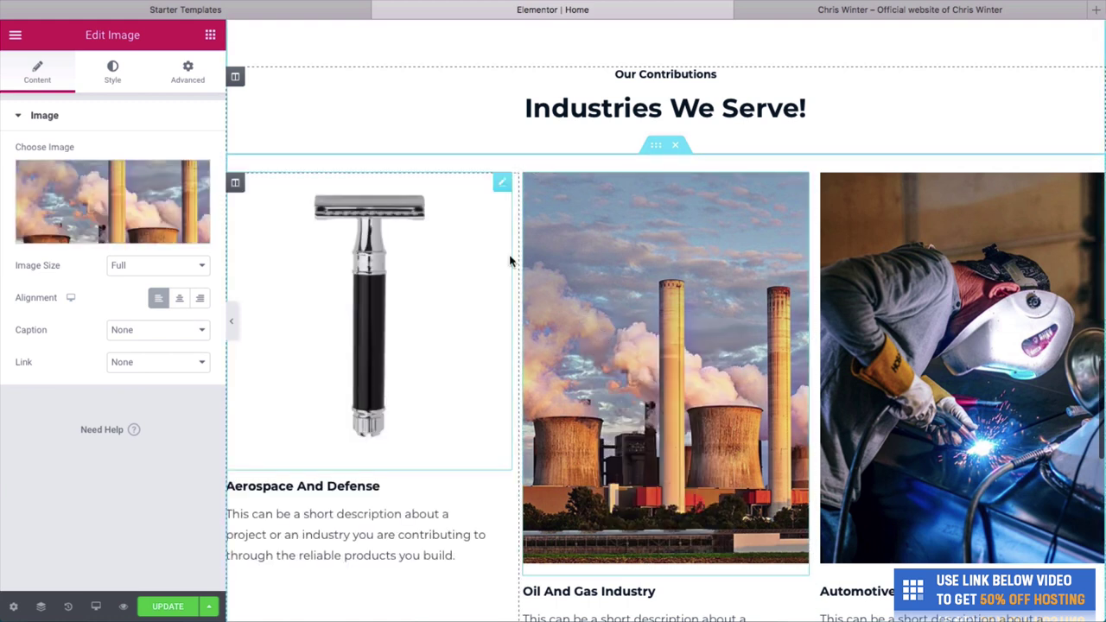
pyautogui.click(112, 230)
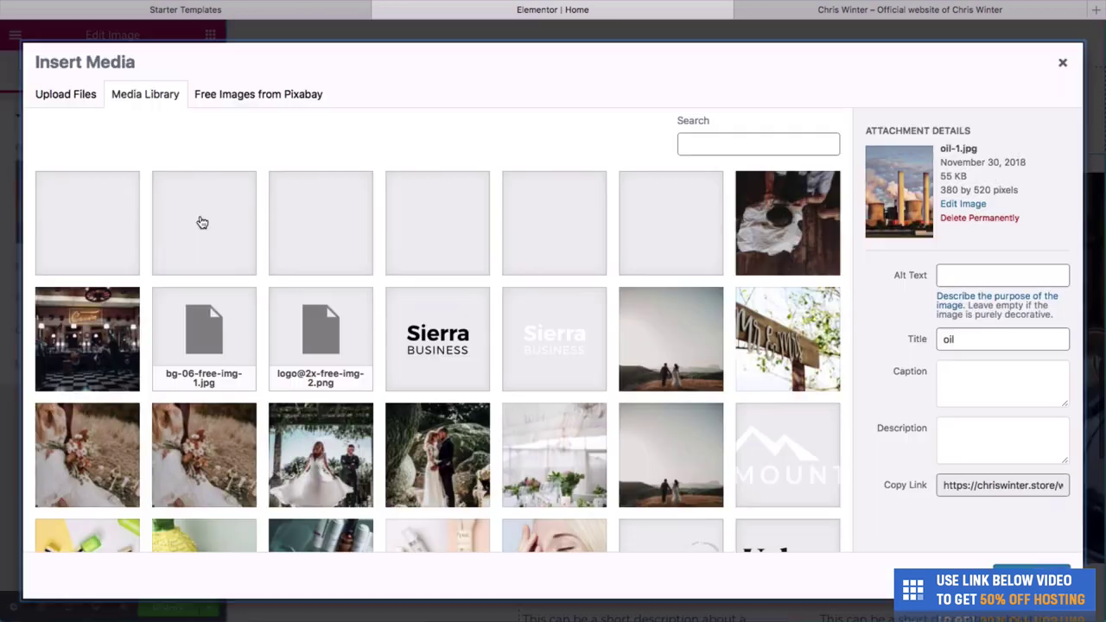
pyautogui.click(227, 213)
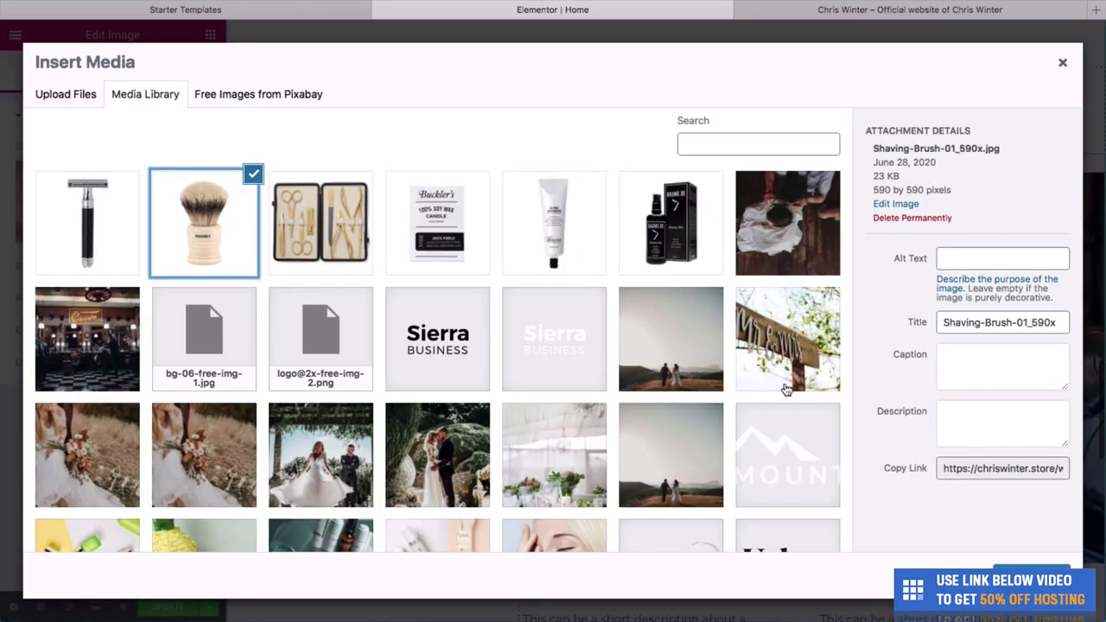
pyautogui.click(1015, 577)
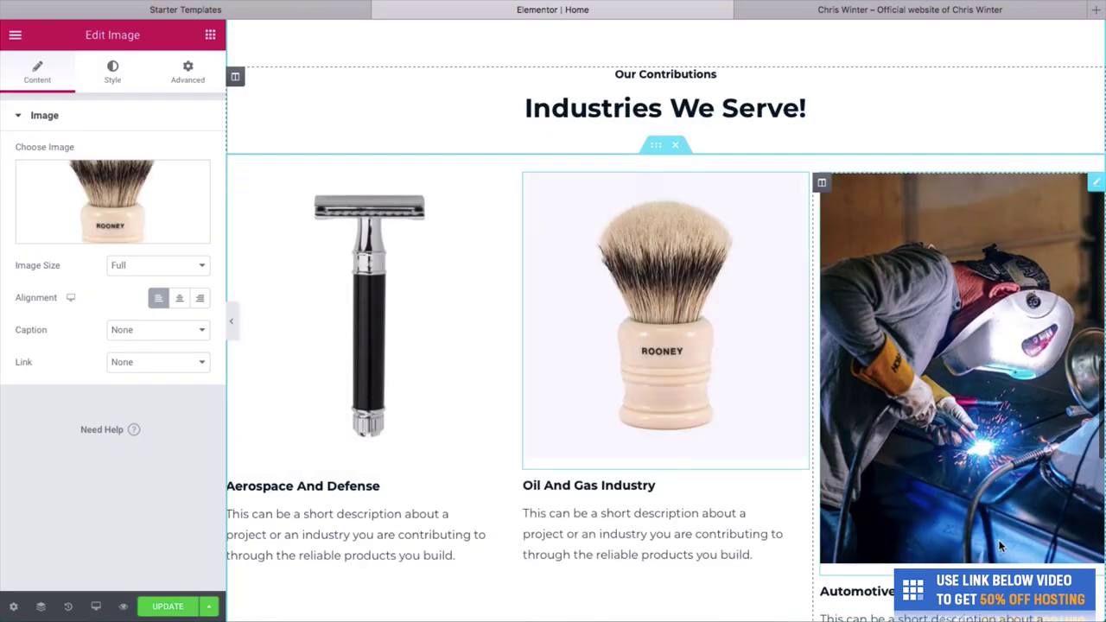
# Replace the third card's welder image with the shaving brush photo.
pyautogui.click(886, 447)
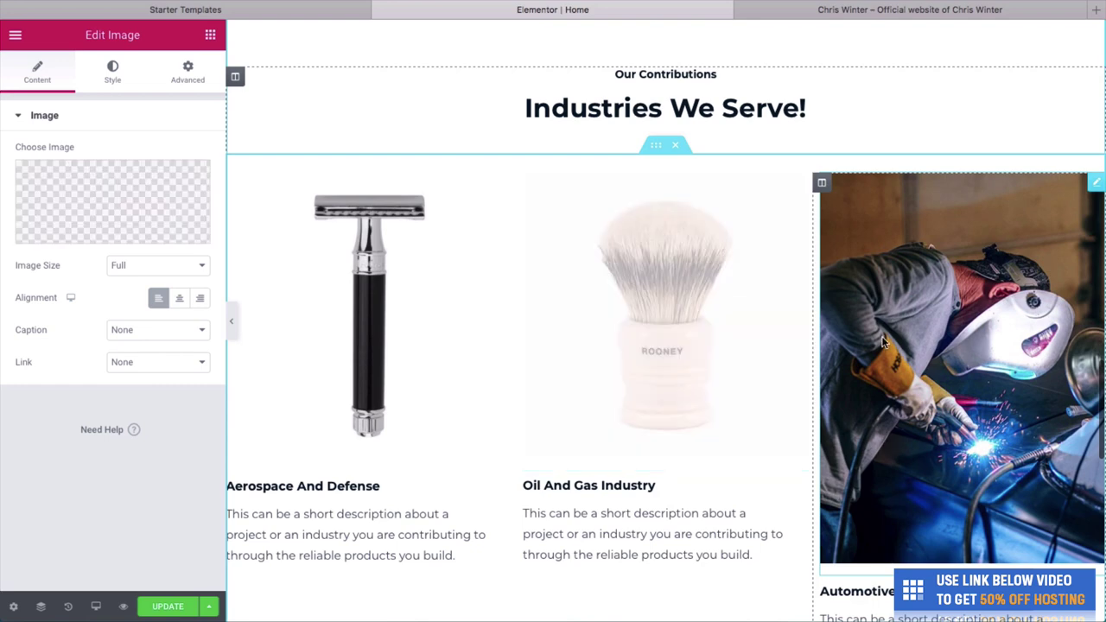
pyautogui.rightClick(883, 337)
pyautogui.click(906, 354)
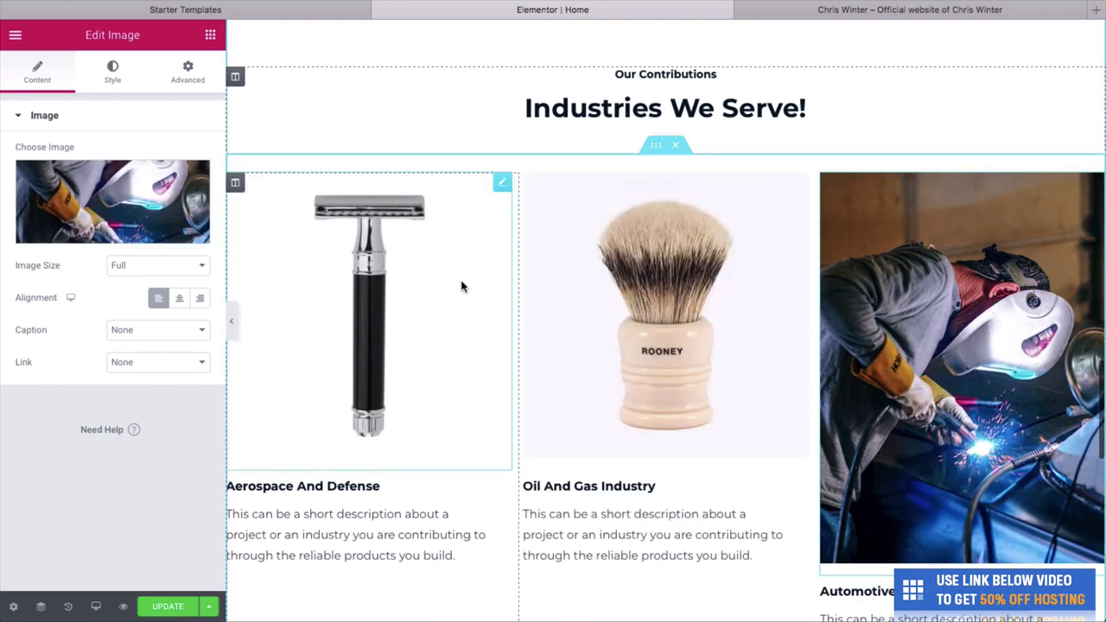
pyautogui.click(128, 235)
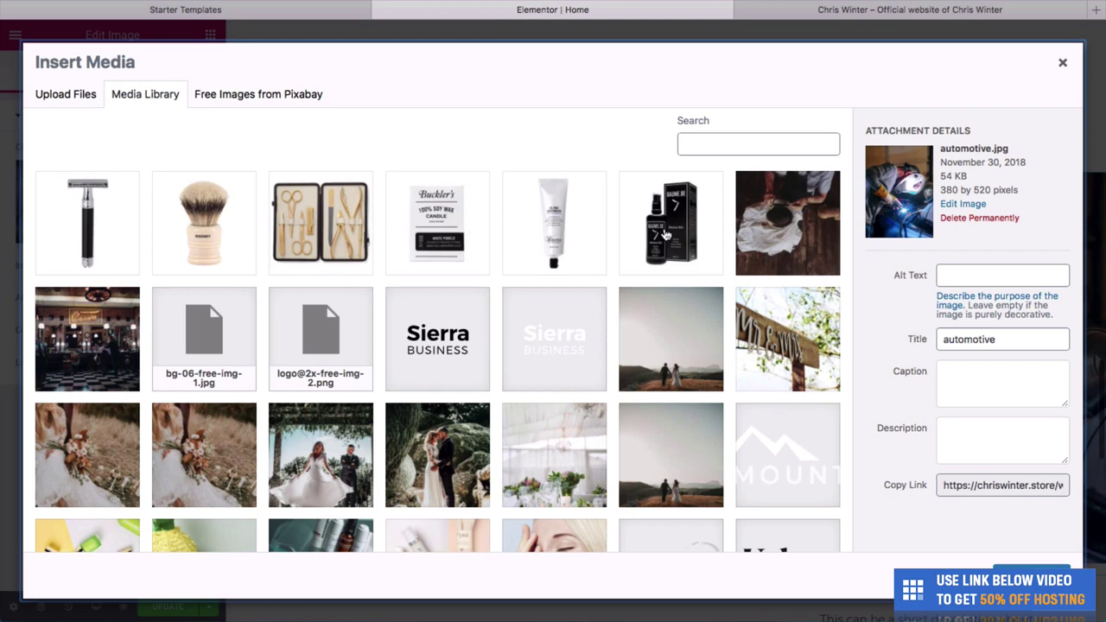
pyautogui.click(666, 233)
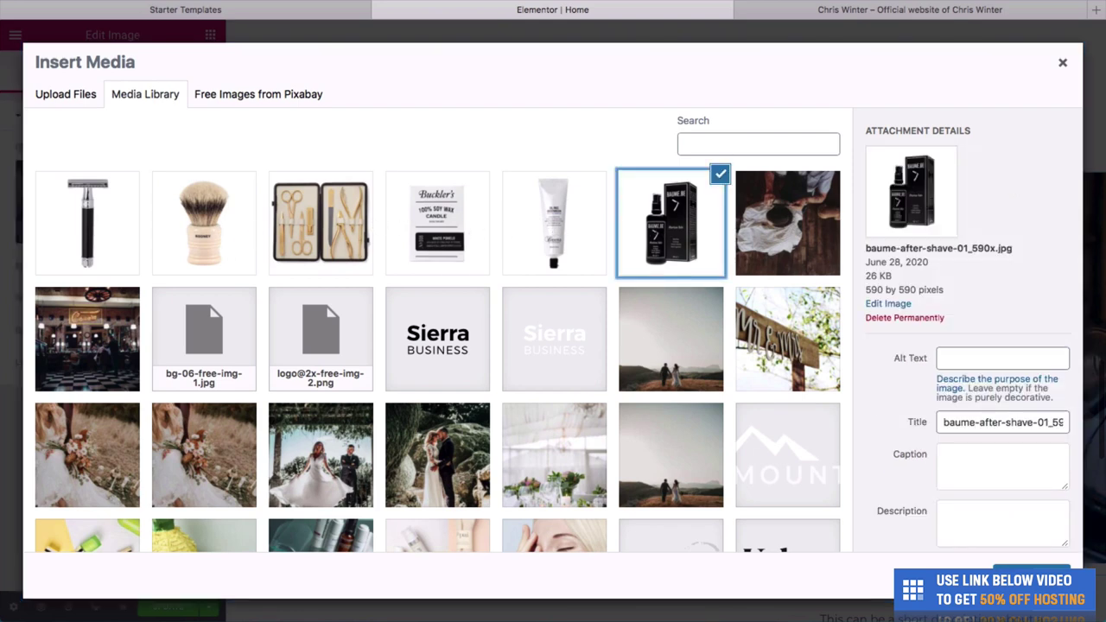
pyautogui.click(1031, 577)
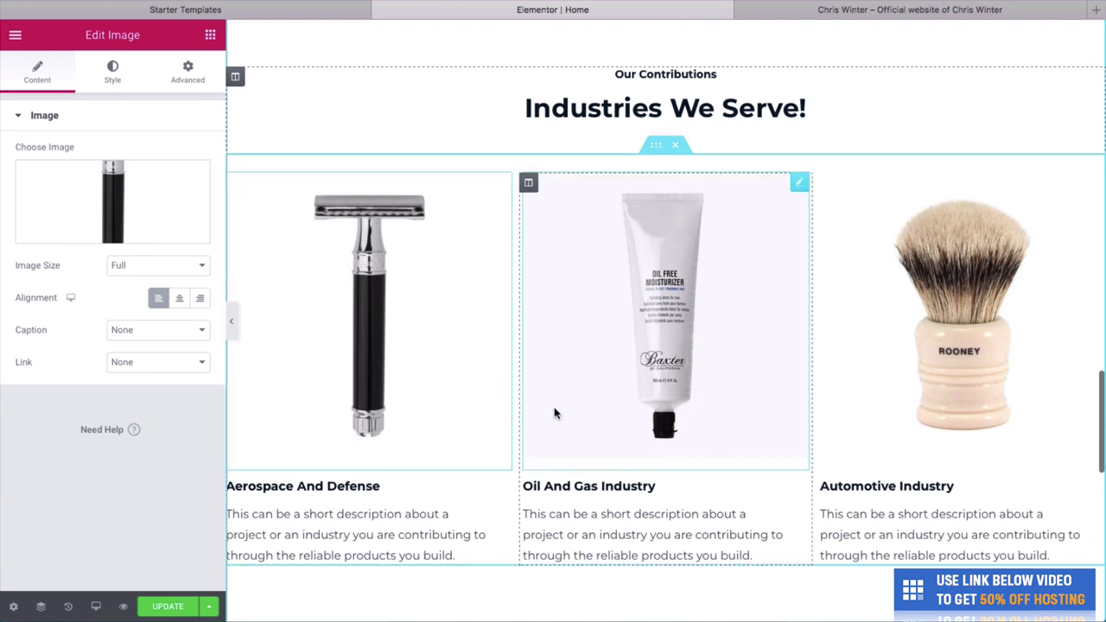
# Retitle the three cards Premium Razor, Oil Free Moisturizer and Rooney Shaving Brush.
pyautogui.click(402, 487)
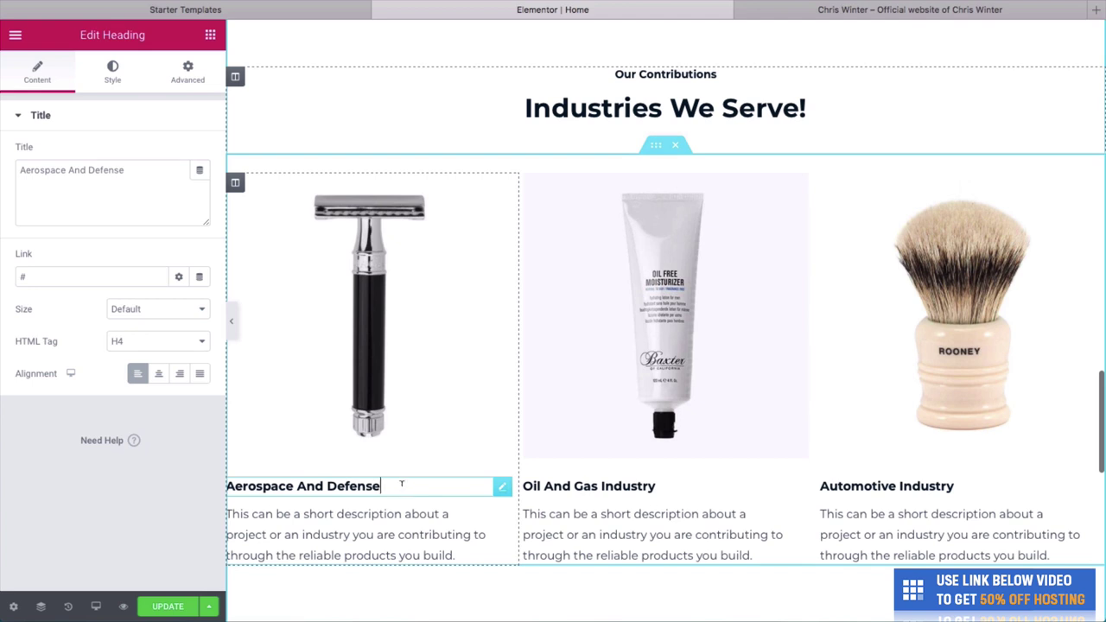
pyautogui.moveTo(402, 485); pyautogui.dragTo(279, 512)
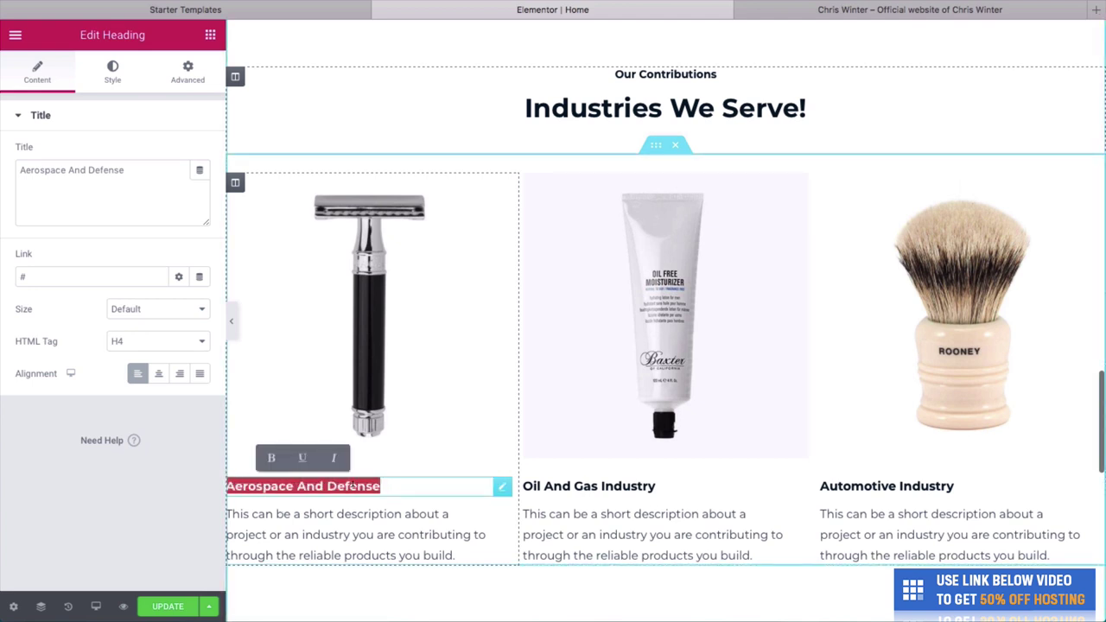
pyautogui.write('Premium S')
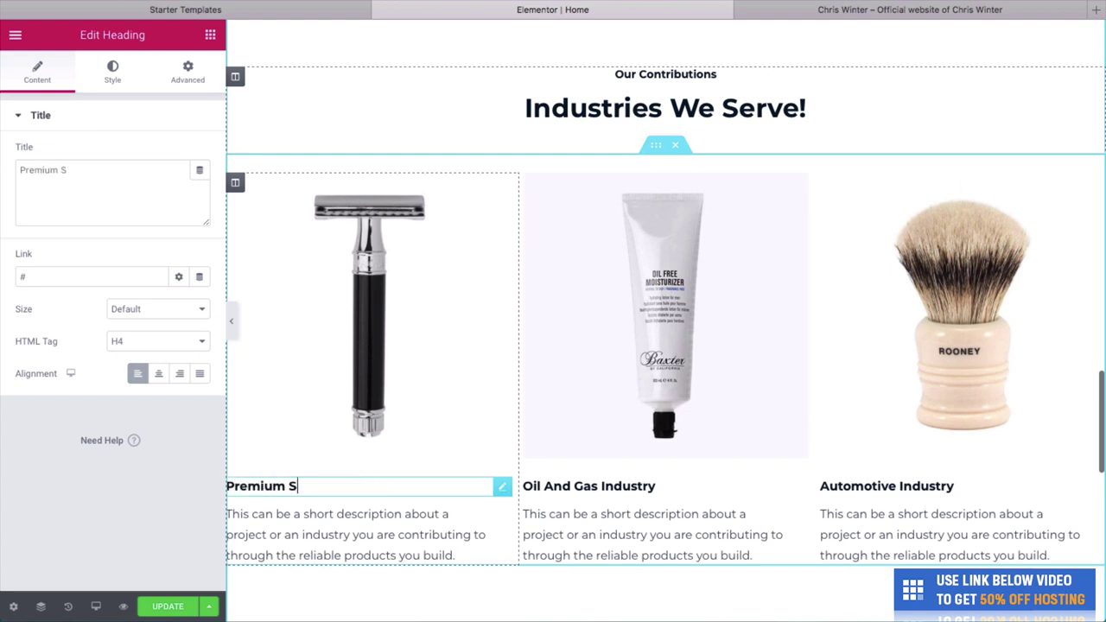
pyautogui.press('BackSpace')
pyautogui.write('Razor')
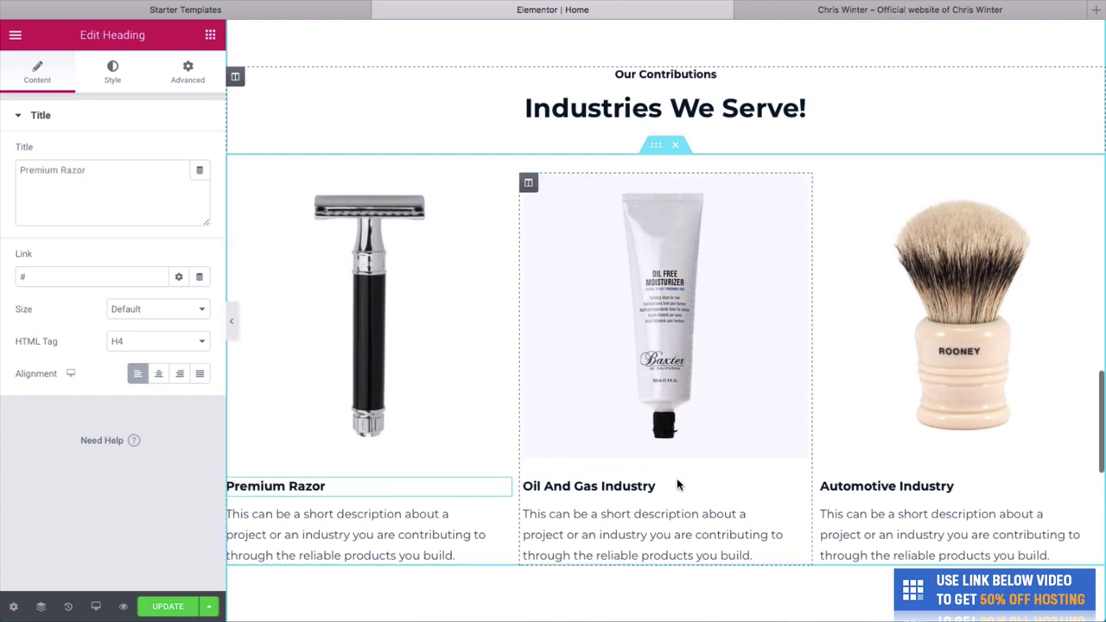
pyautogui.click(674, 489)
pyautogui.tripleClick(654, 486)
pyautogui.write('Oil')
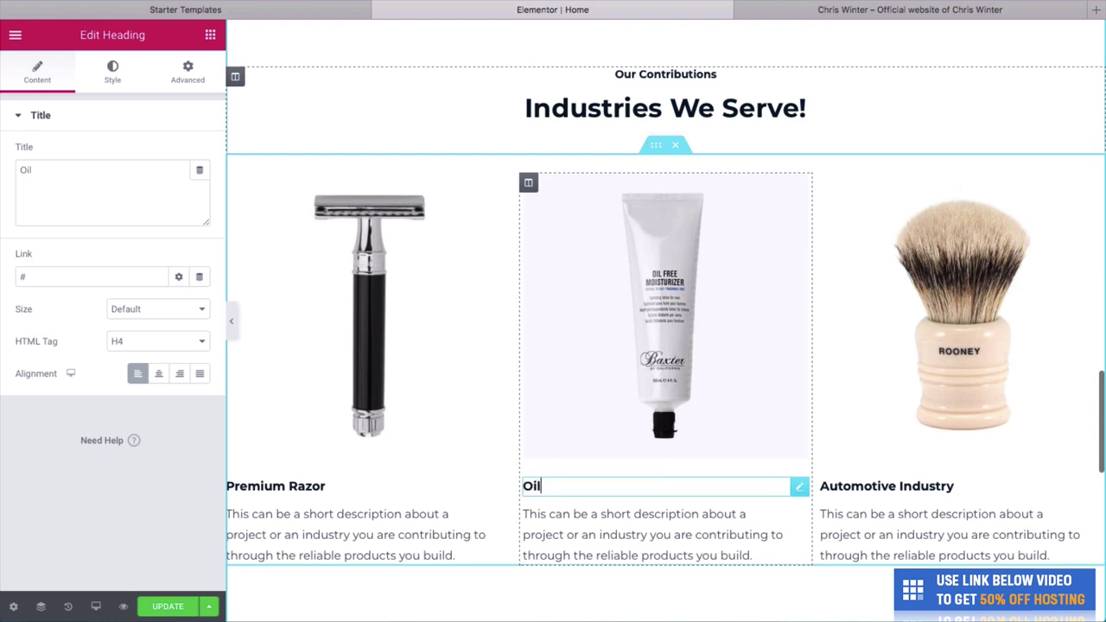
pyautogui.write(' Free Moistu')
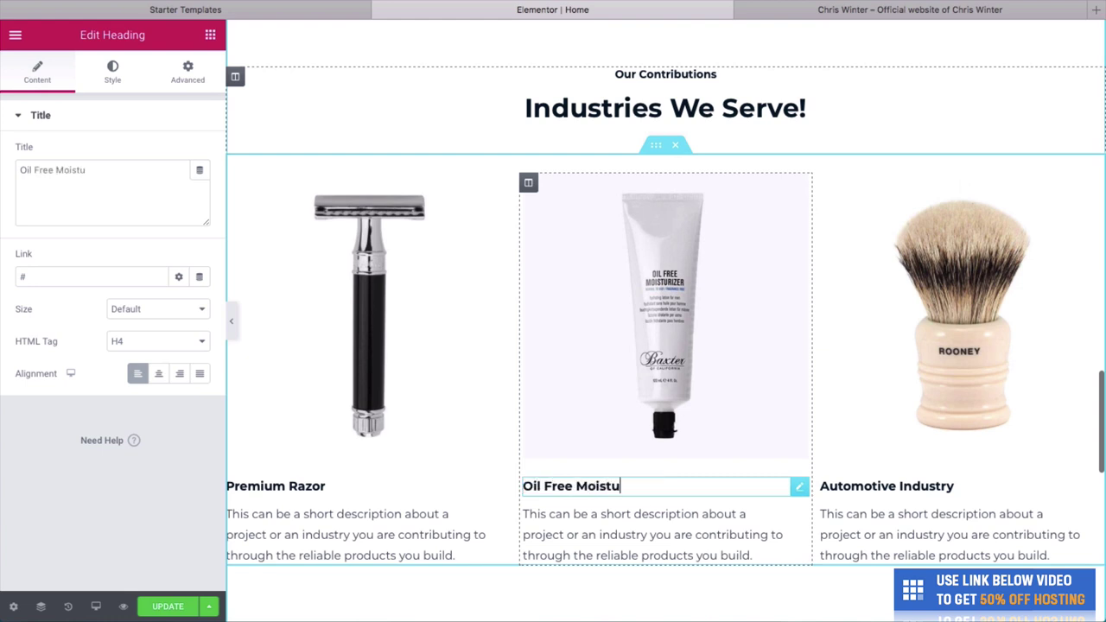
pyautogui.write('rizer')
pyautogui.click(886, 489)
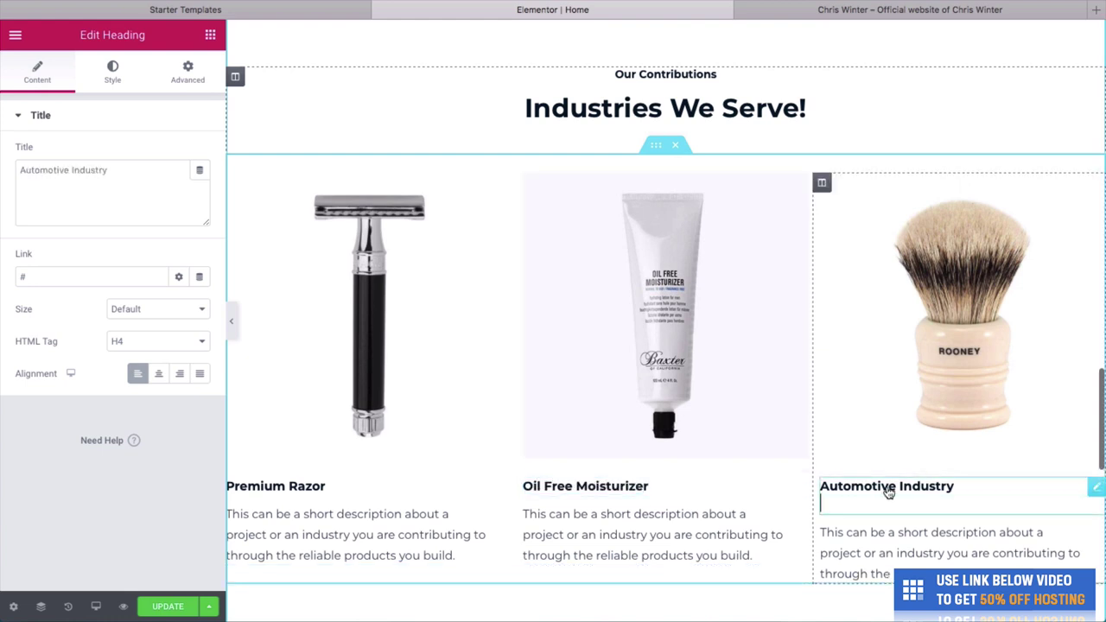
pyautogui.tripleClick(886, 487)
pyautogui.write('Roon')
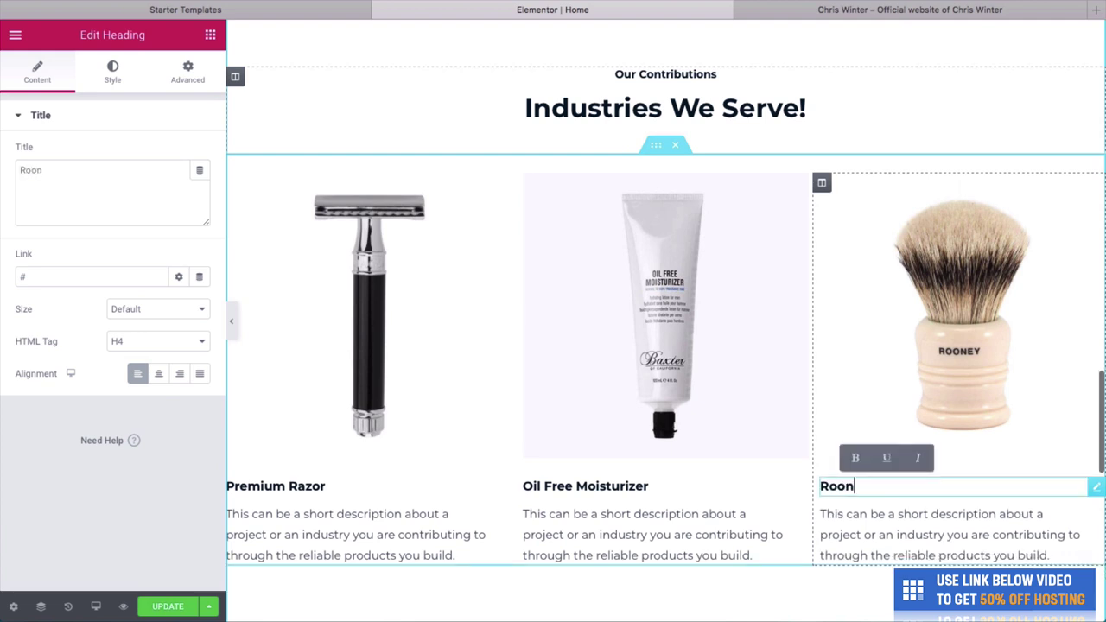
pyautogui.write('ey Shaving ')
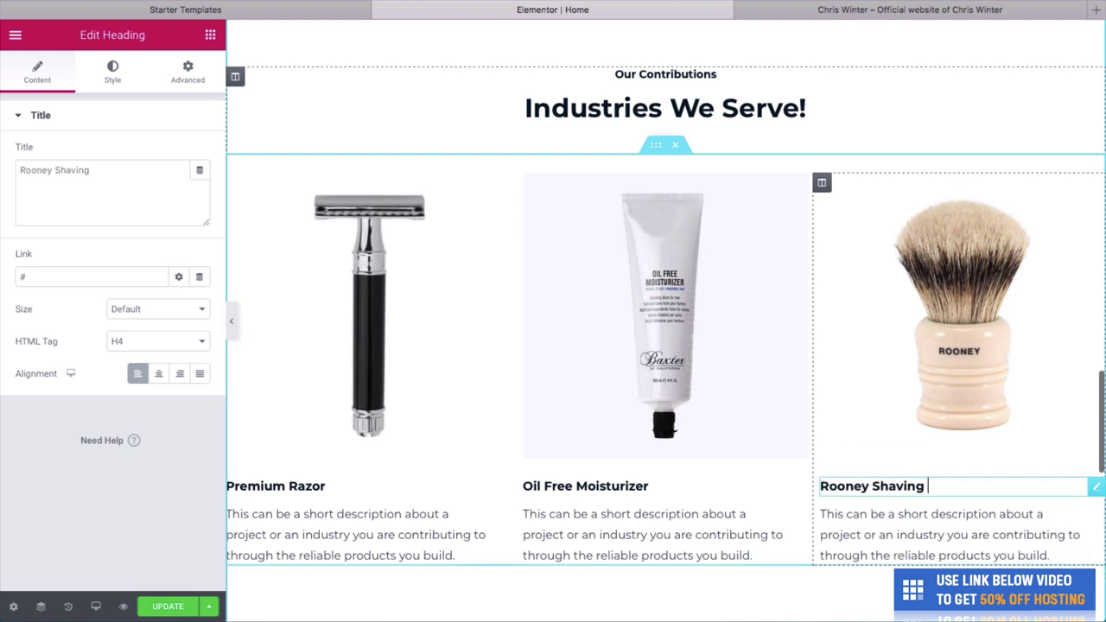
pyautogui.write('Brush')
pyautogui.click(402, 537)
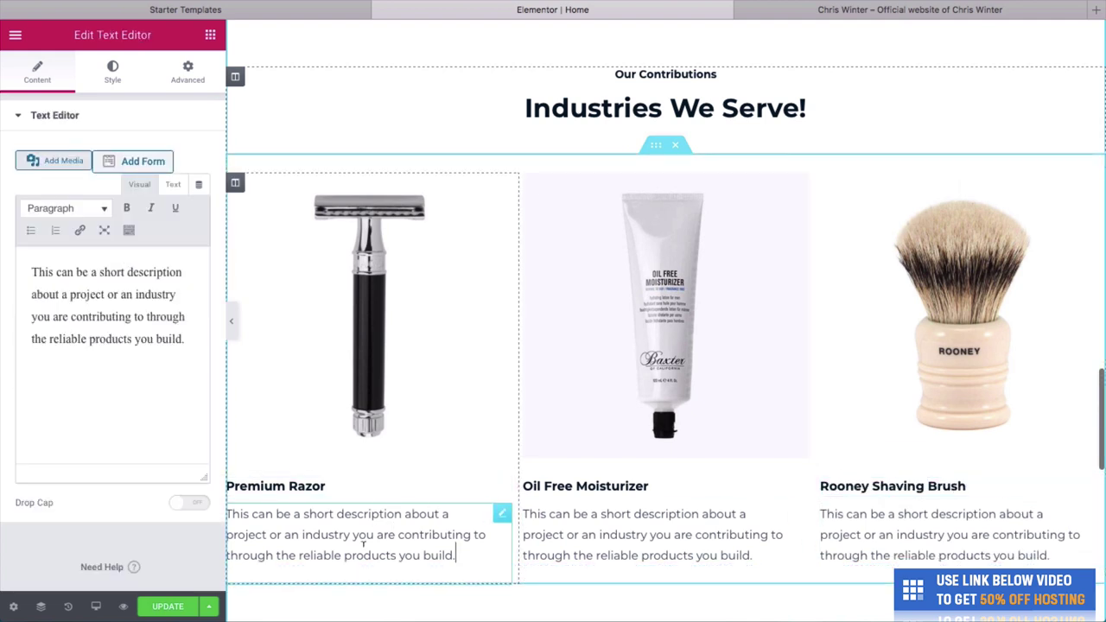
# Replace the razor description with 'The best razor you can buy, trust us, we love i'.
pyautogui.tripleClick(486, 548)
pyautogui.write('The')
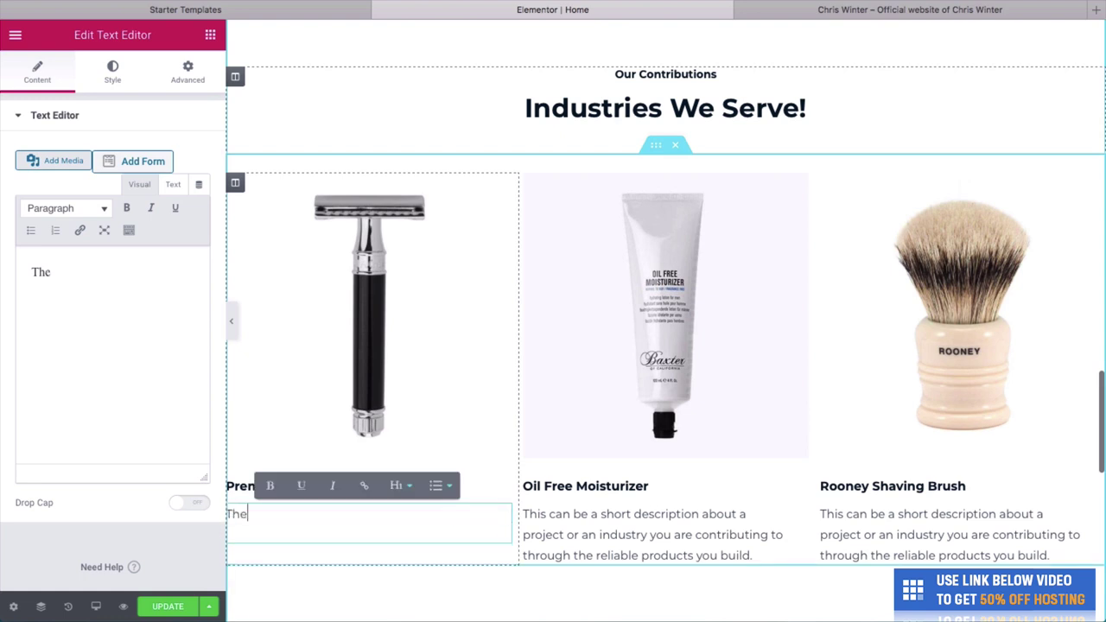
pyautogui.write(' best rav')
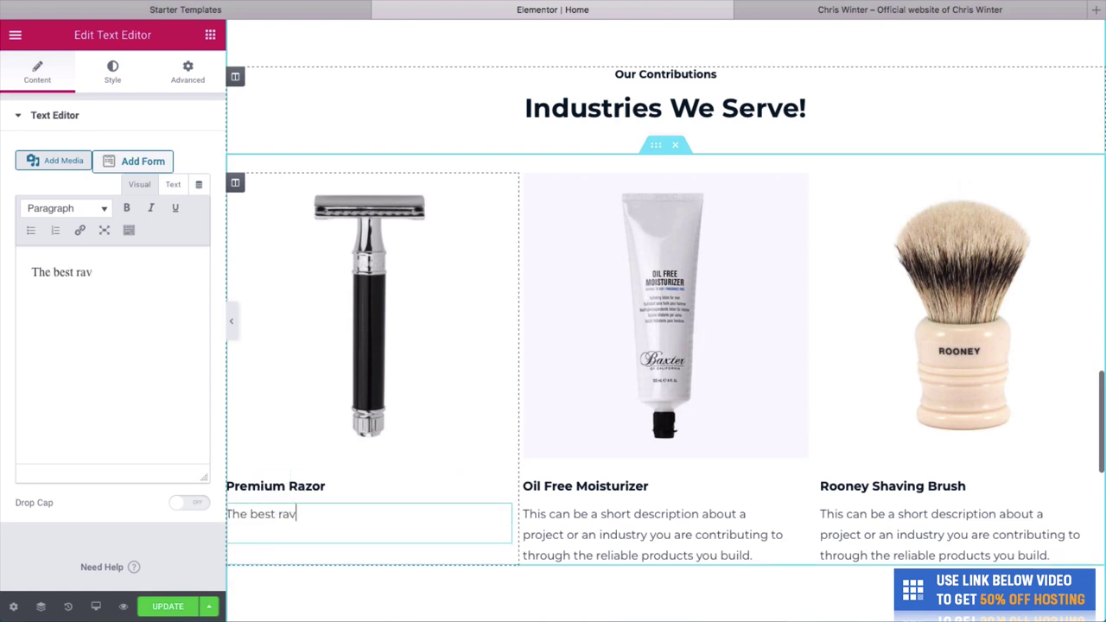
pyautogui.press('BackSpace')
pyautogui.write('zor you can buy')
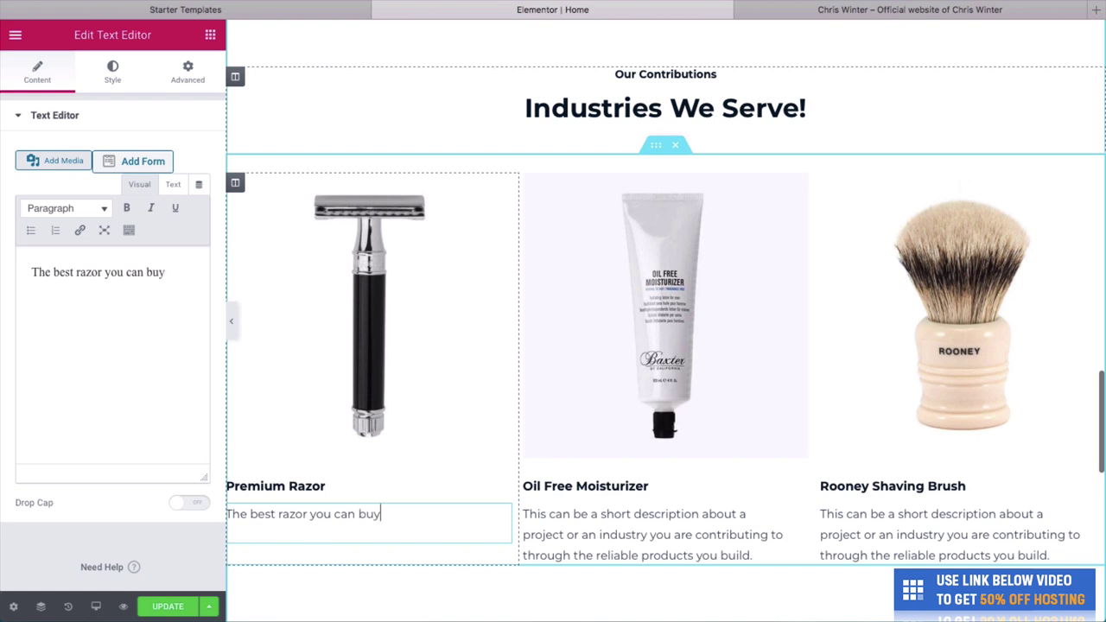
pyautogui.write(', trust us, we love it.')
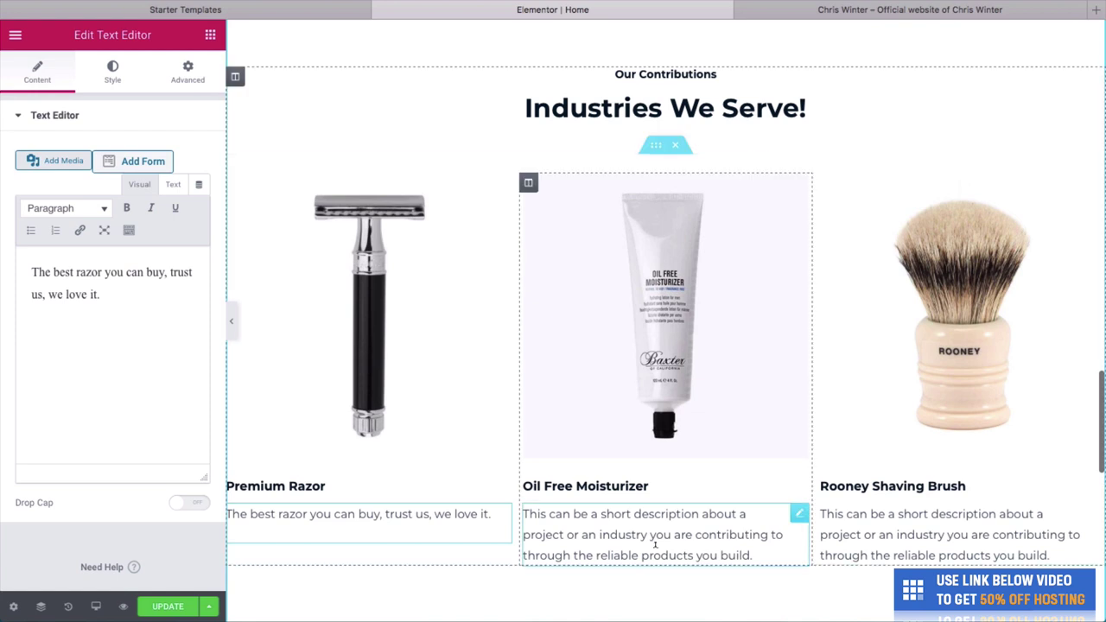
# Replace the moisturizer description with 'This is our favorite moisturizer.'.
pyautogui.tripleClick(640, 534)
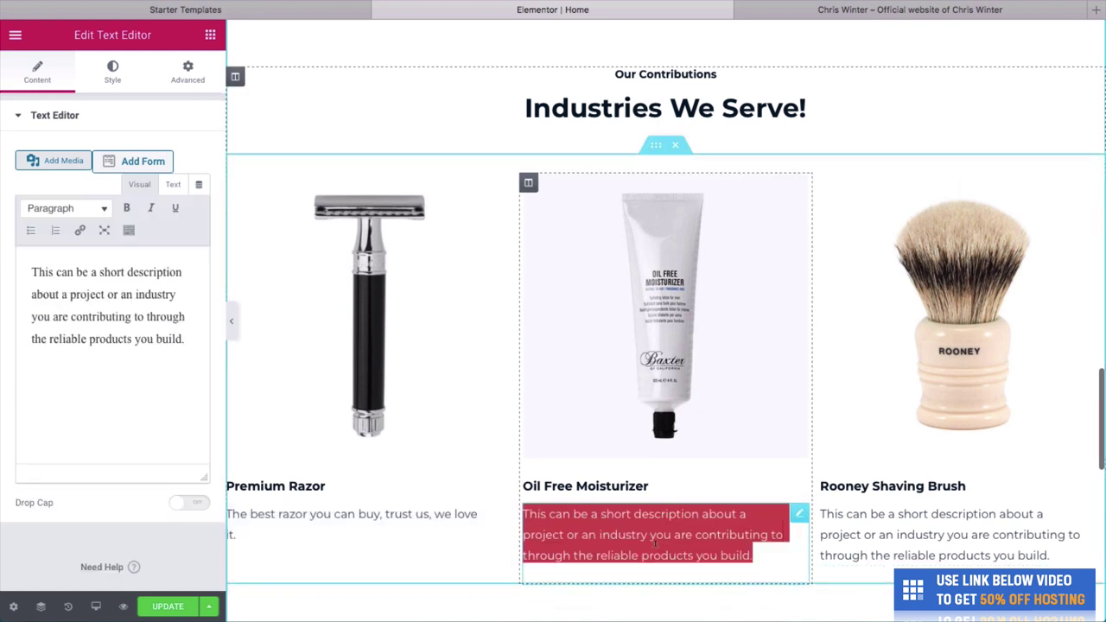
pyautogui.write('Thi si')
pyautogui.press('BackSpace')
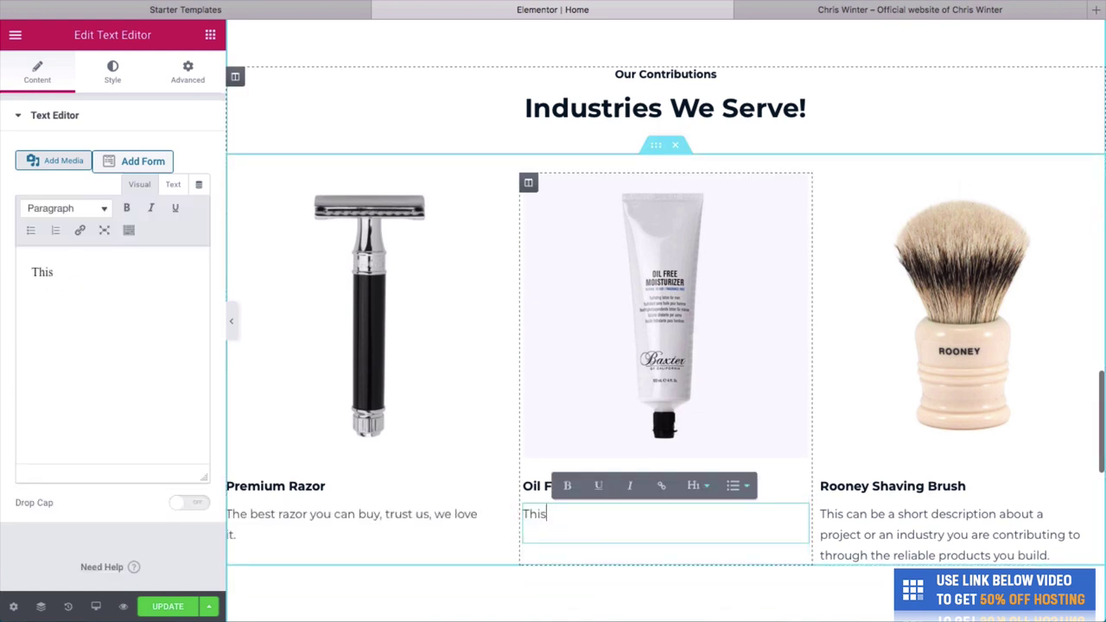
pyautogui.write('is our favor')
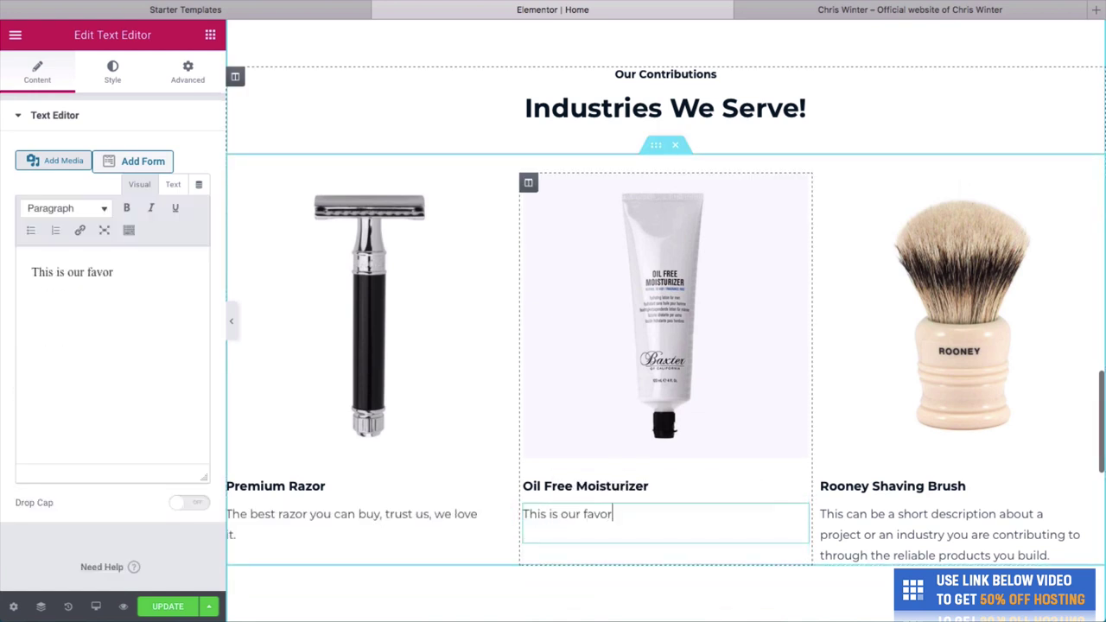
pyautogui.write('ite mosi')
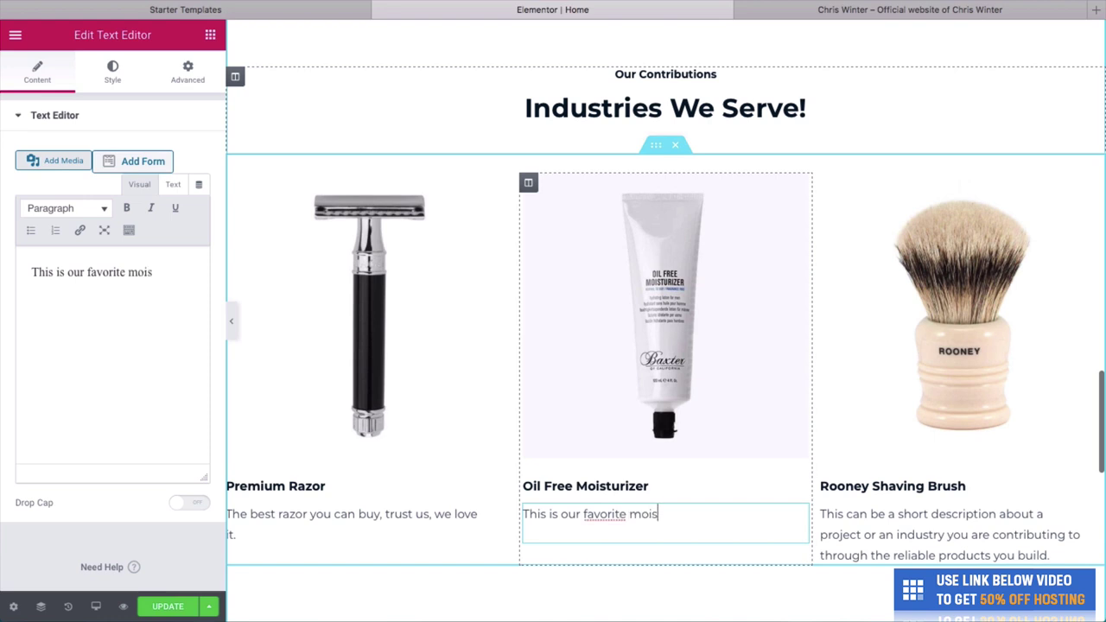
pyautogui.write('turizer')
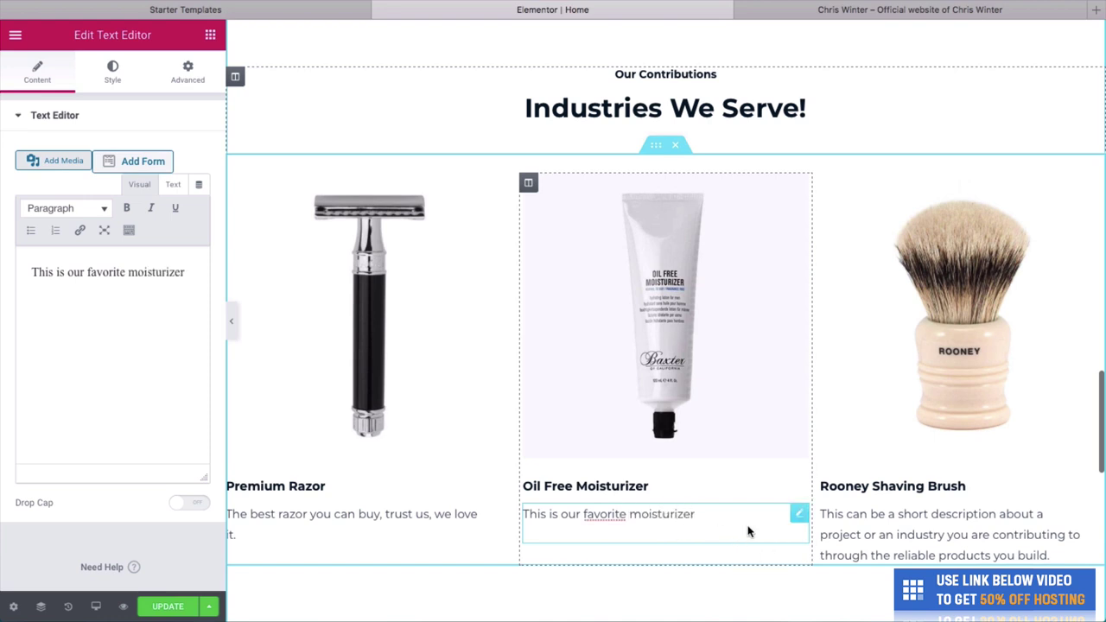
pyautogui.write('.')
# Start the brush description with 'Our classic Rooney Shaving Brush'.
pyautogui.click(861, 515)
pyautogui.hotkey('ctrl', 'a')
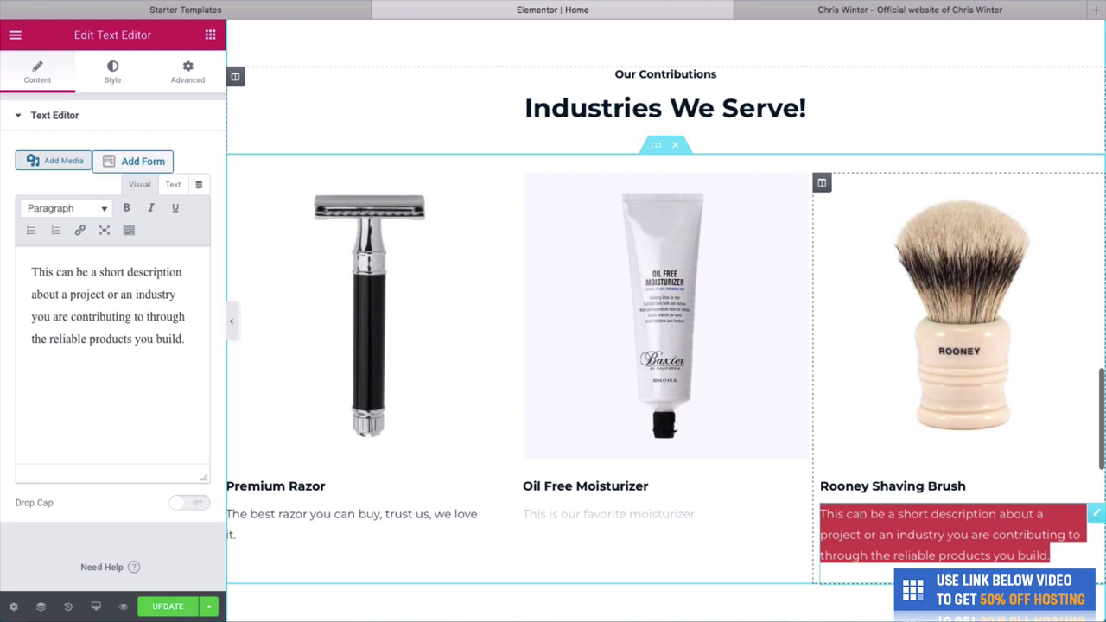
pyautogui.write('Our classic Ro')
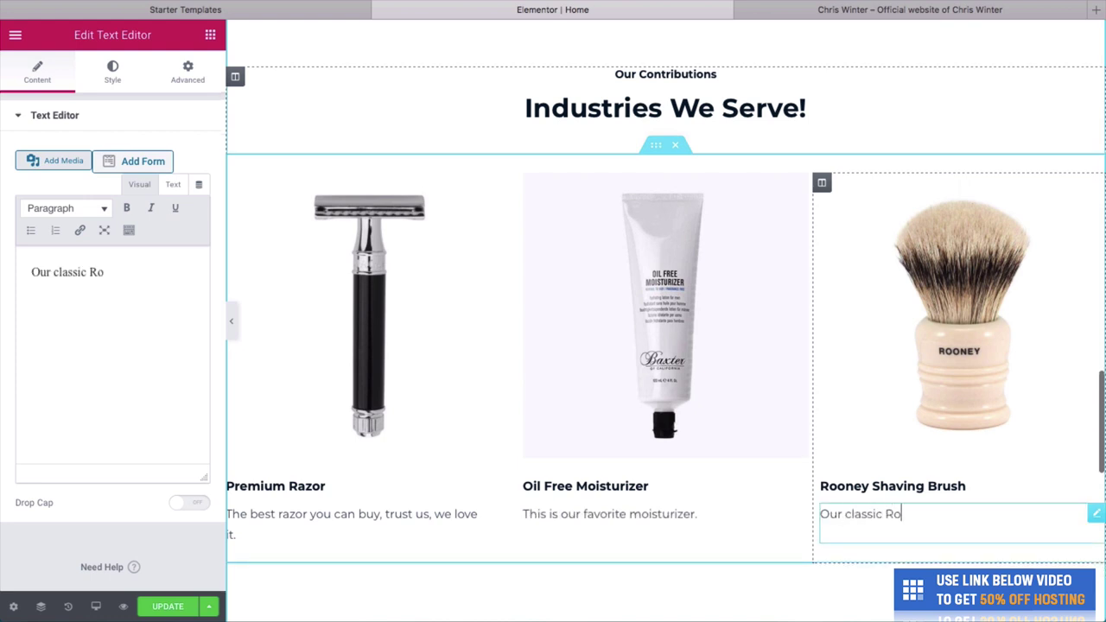
pyautogui.write('oney Shaving ')
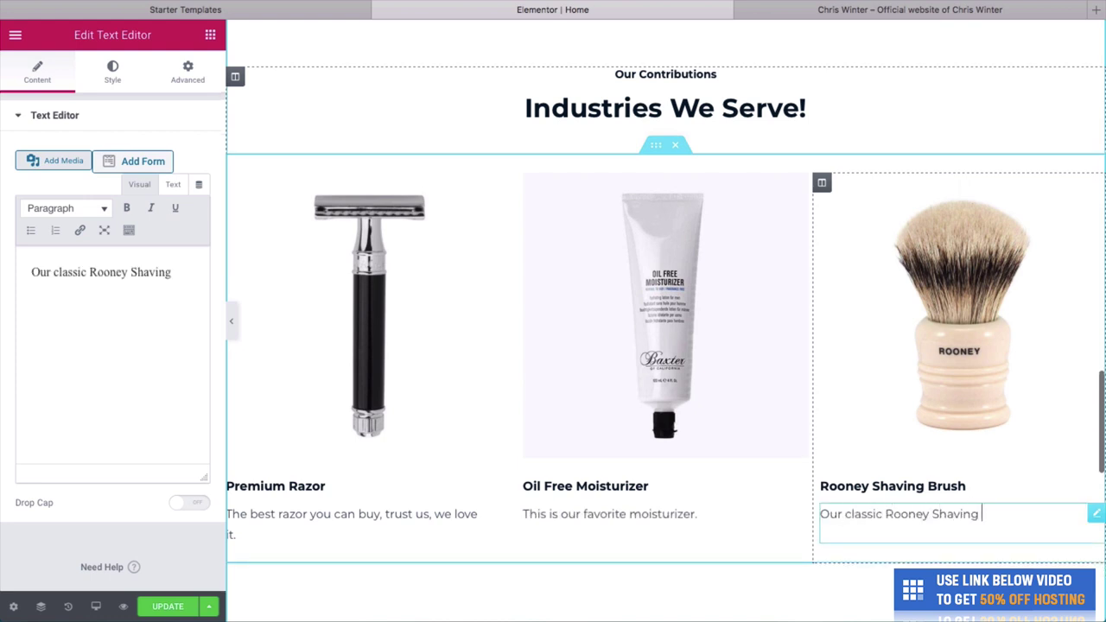
pyautogui.write('Brush.')
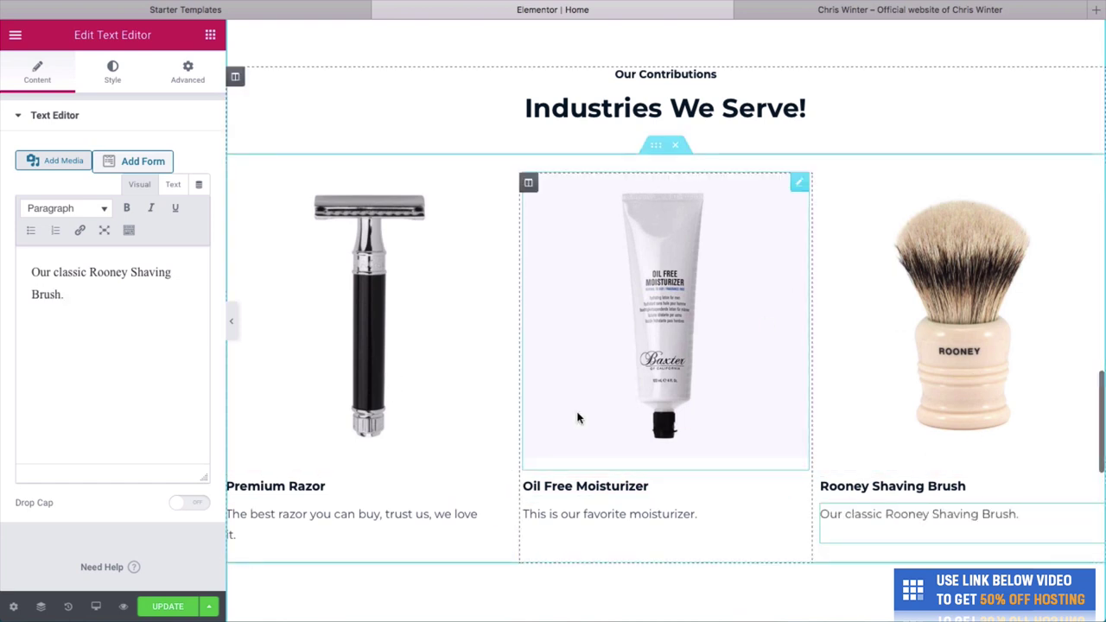
# Retitle the section 'Products To Purchase In Store' with 'See Our' as the label above.
pyautogui.click(656, 114)
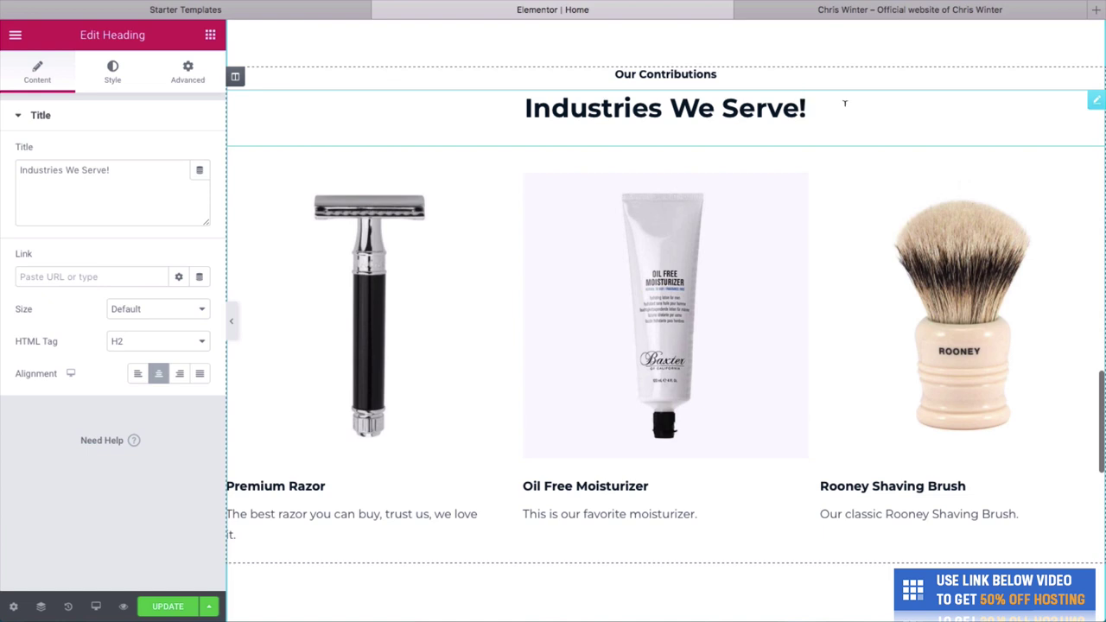
pyautogui.tripleClick(845, 104)
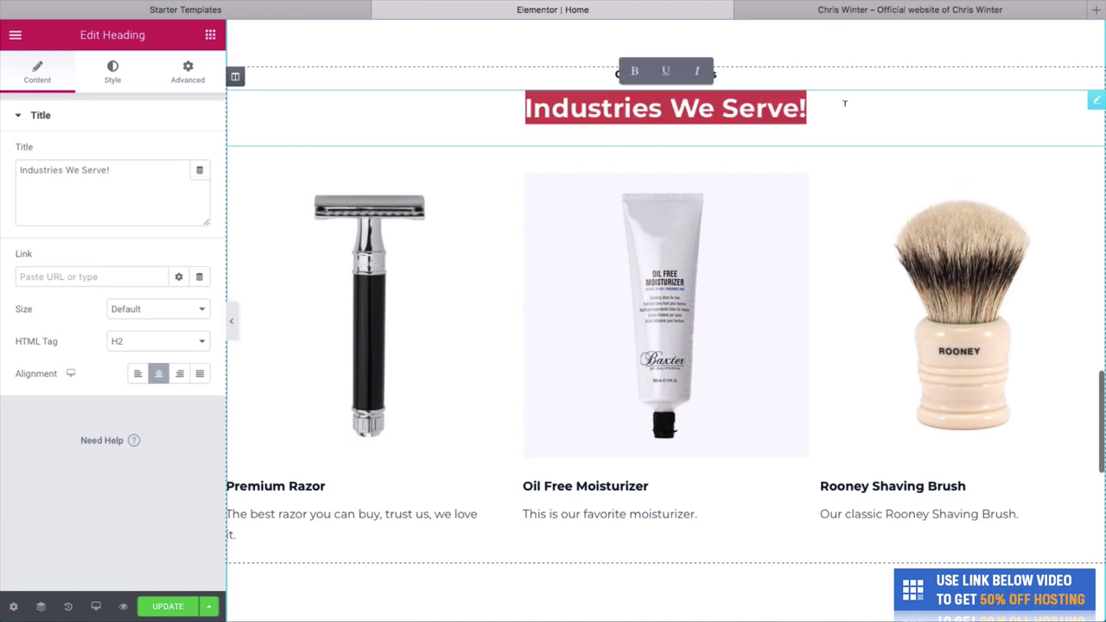
pyautogui.write('Products To')
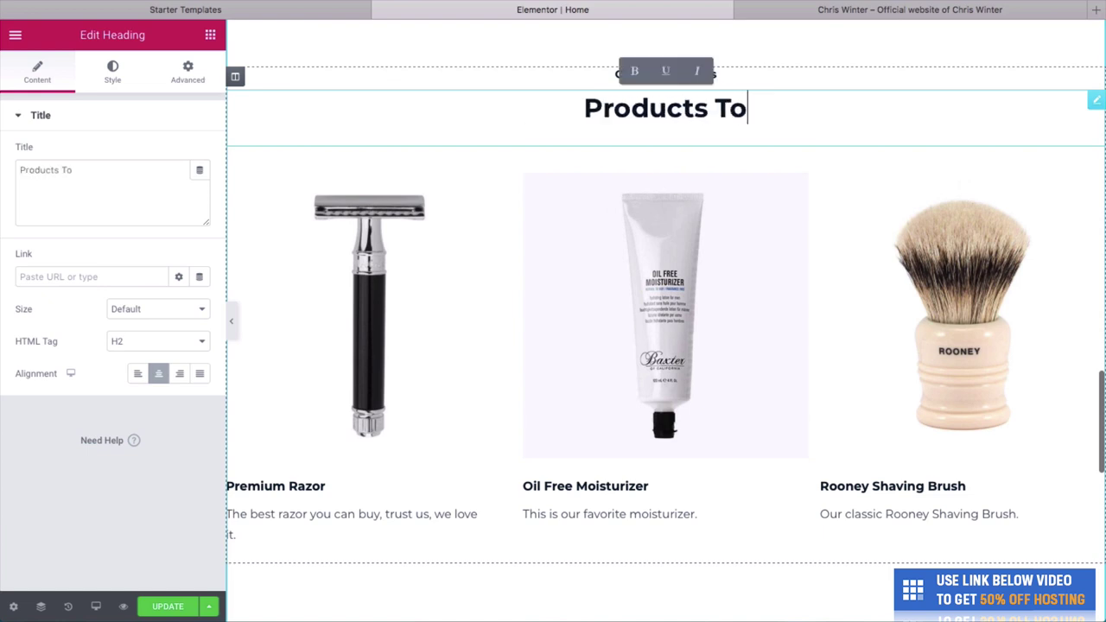
pyautogui.write(' Purchase')
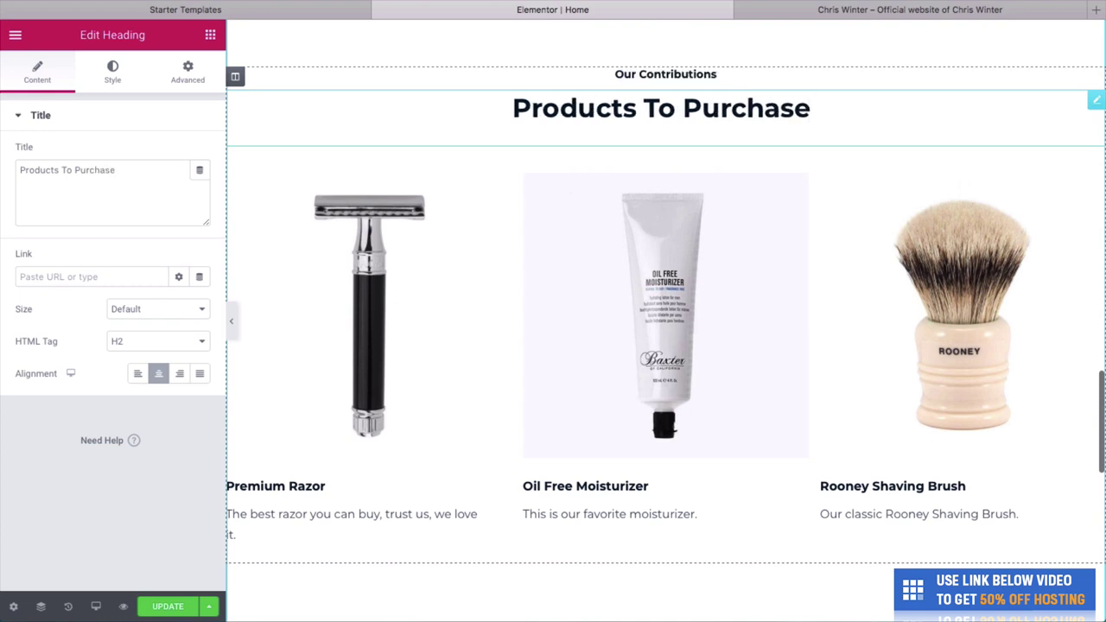
pyautogui.write(' In Store')
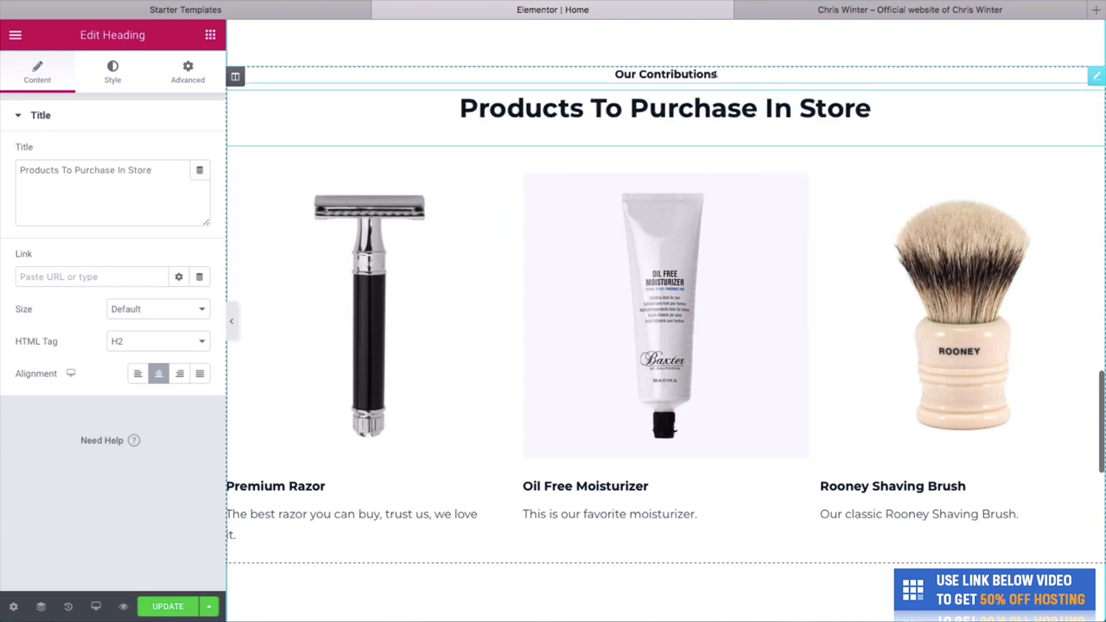
pyautogui.tripleClick(716, 75)
pyautogui.write('S')
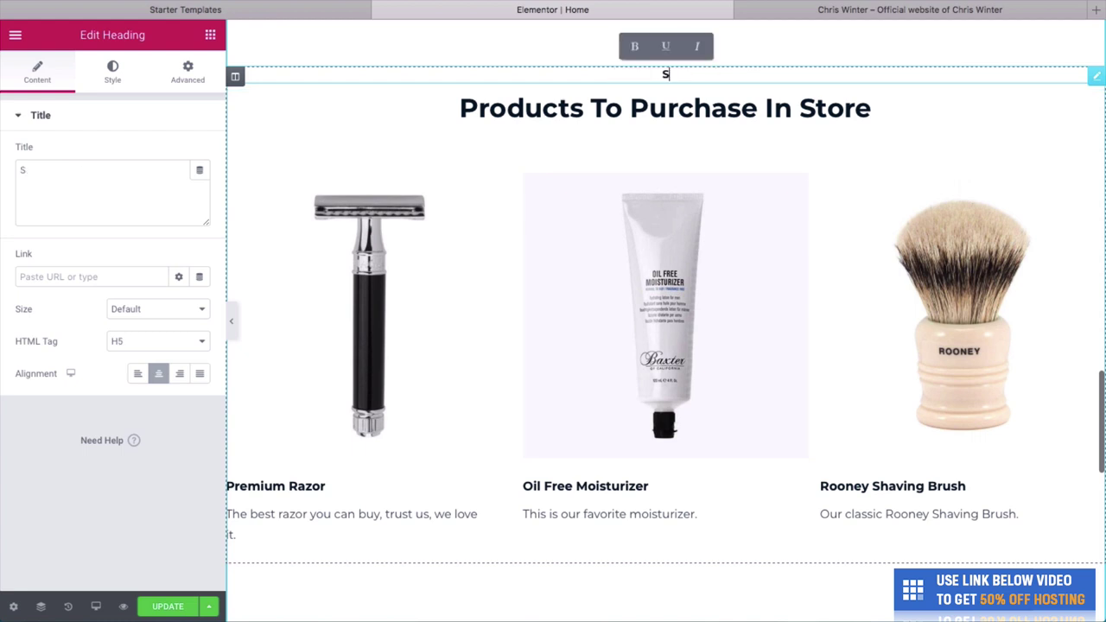
pyautogui.write('ee Our')
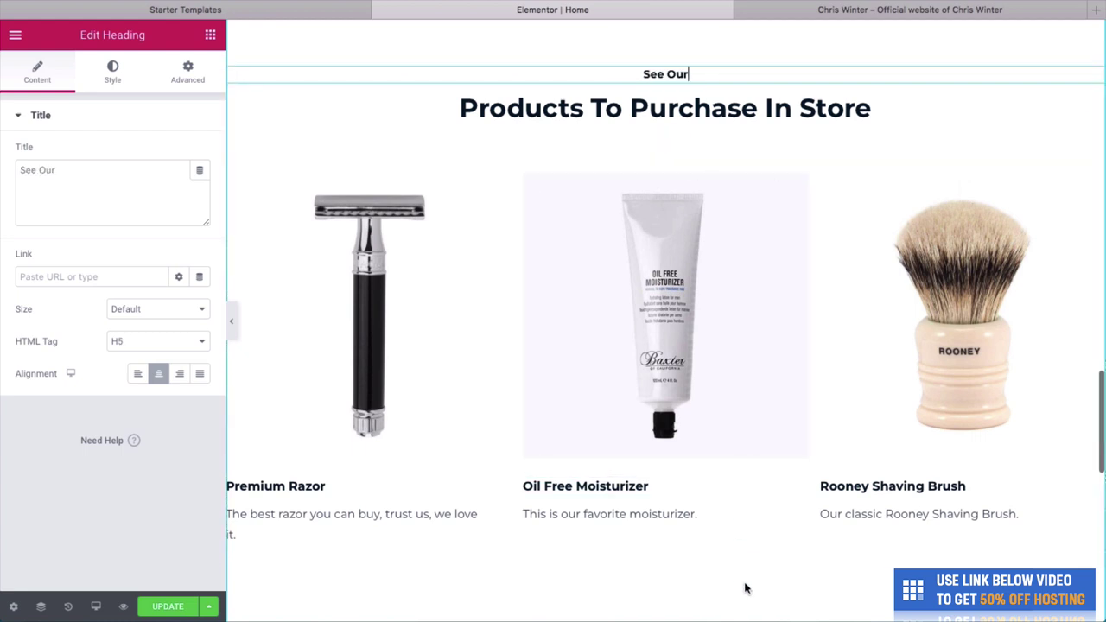
pyautogui.click(231, 321)
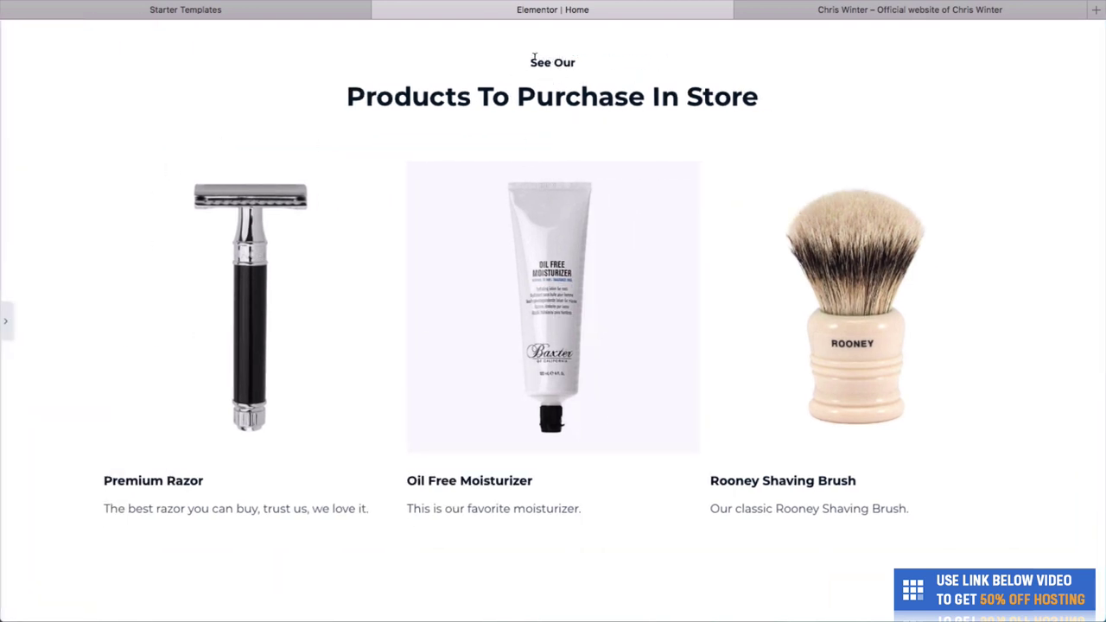
pyautogui.scroll(1, 613, 102)
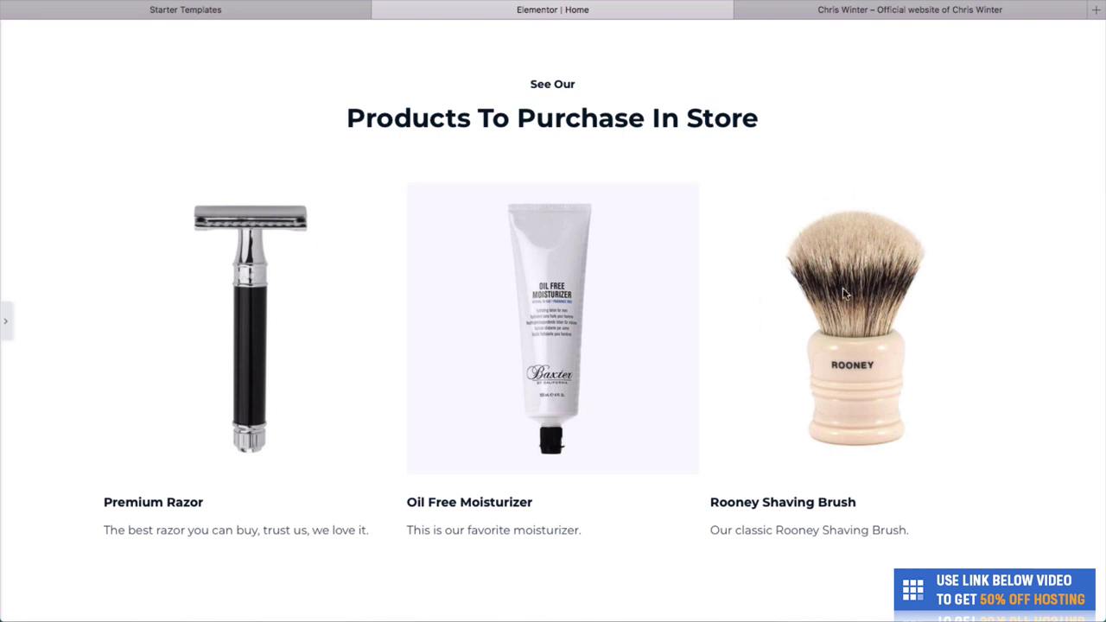
pyautogui.click(7, 327)
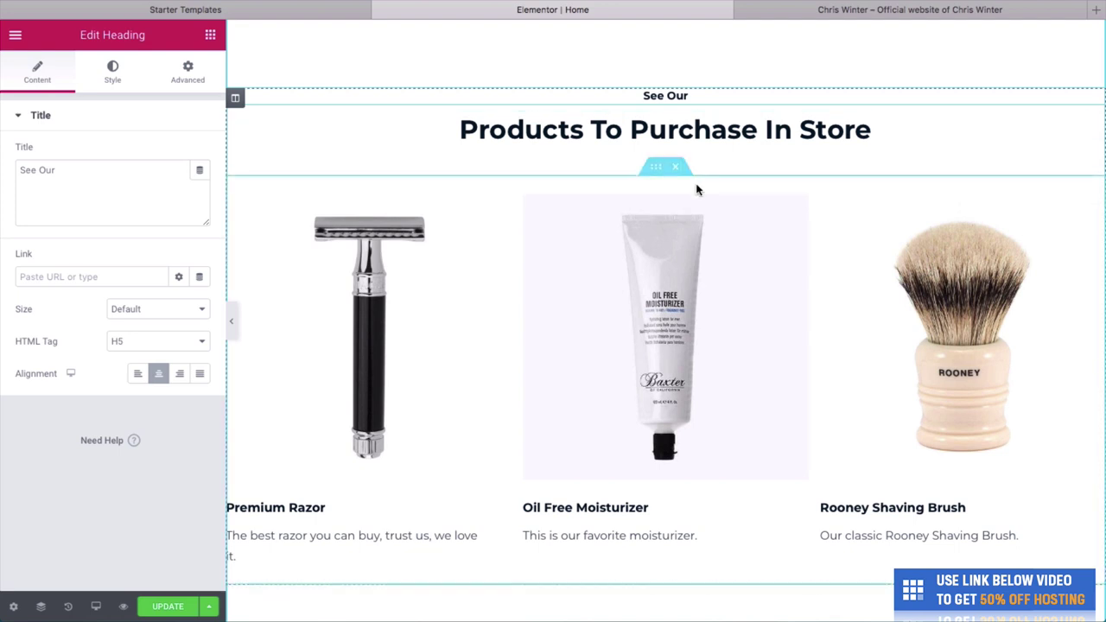
# Duplicate the three-product row below itself.
pyautogui.rightClick(1089, 193)
pyautogui.click(1082, 186)
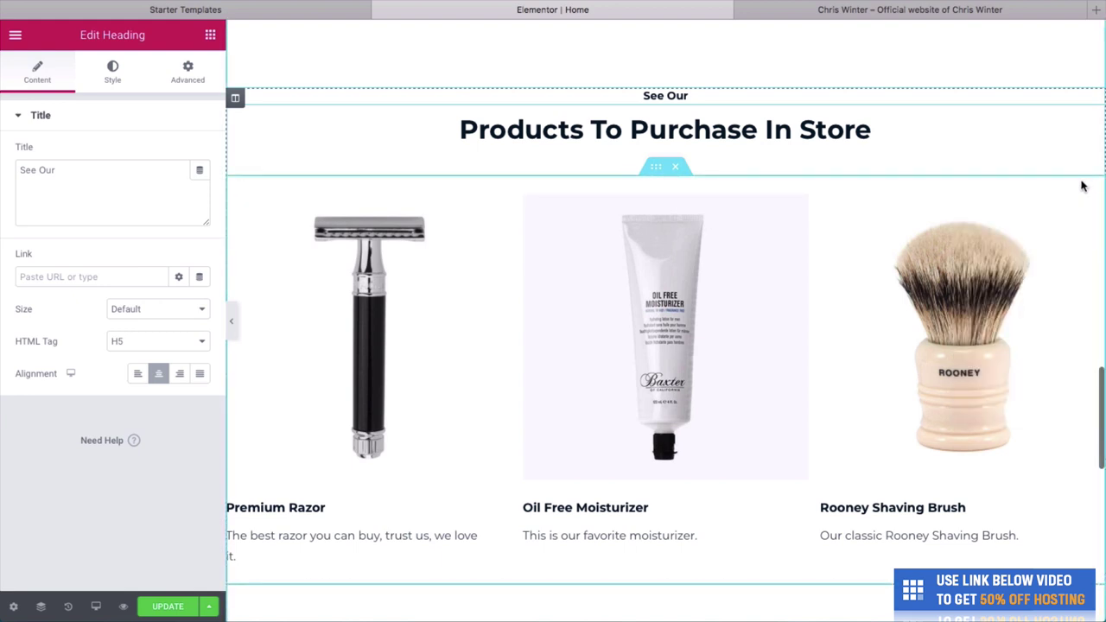
pyautogui.rightClick(1081, 186)
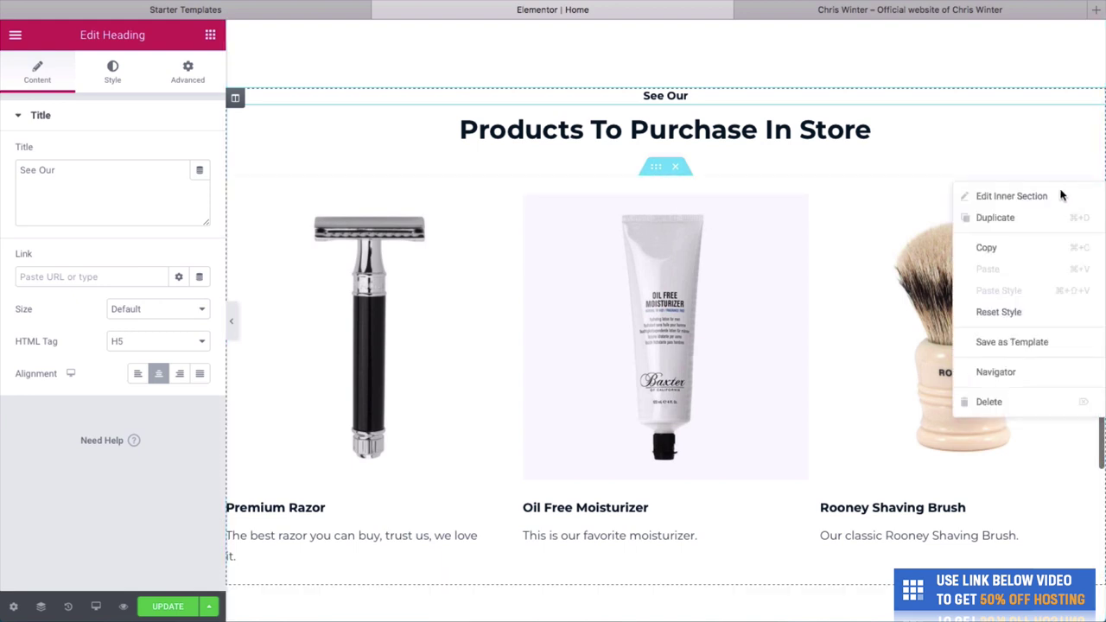
pyautogui.click(1032, 217)
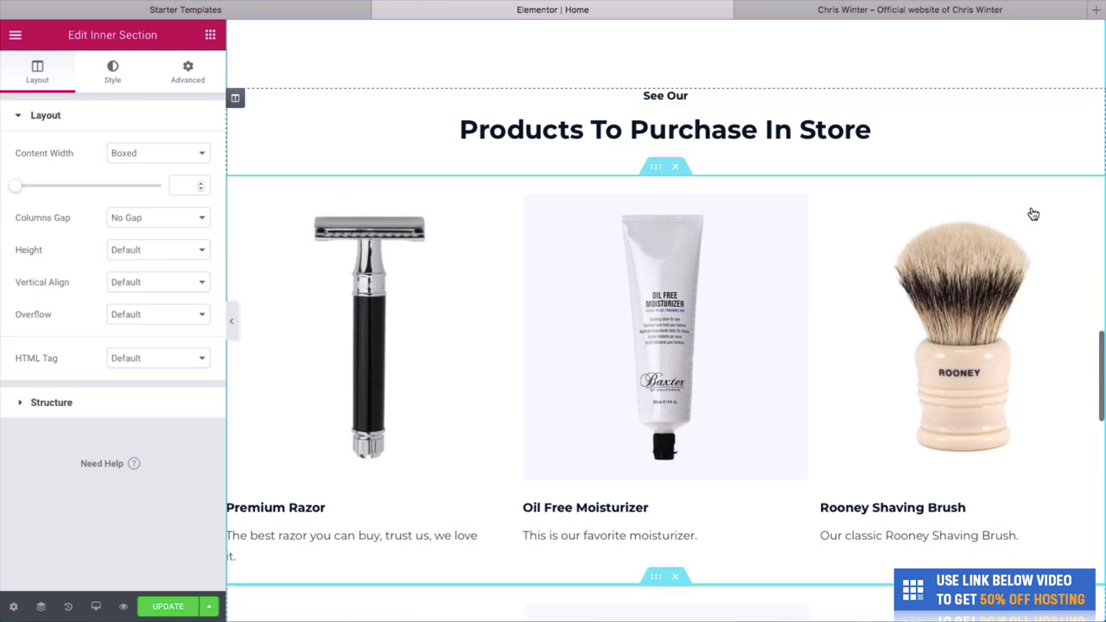
pyautogui.scroll(-5, 1020, 233)
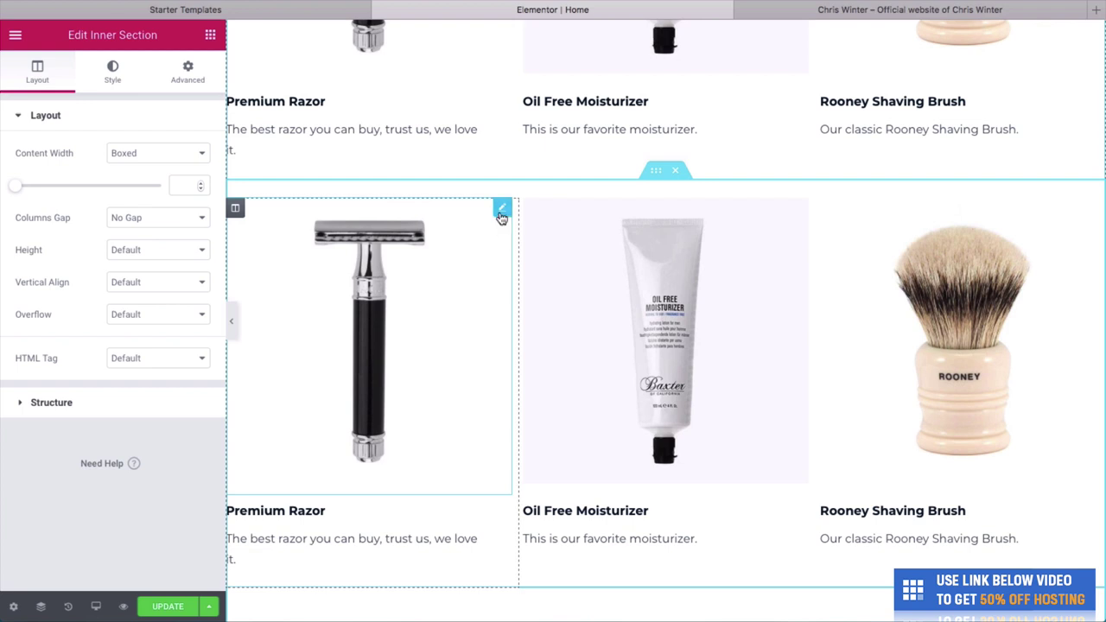
# Open the copied row's razor image in the media library for replacement.
pyautogui.rightClick(424, 296)
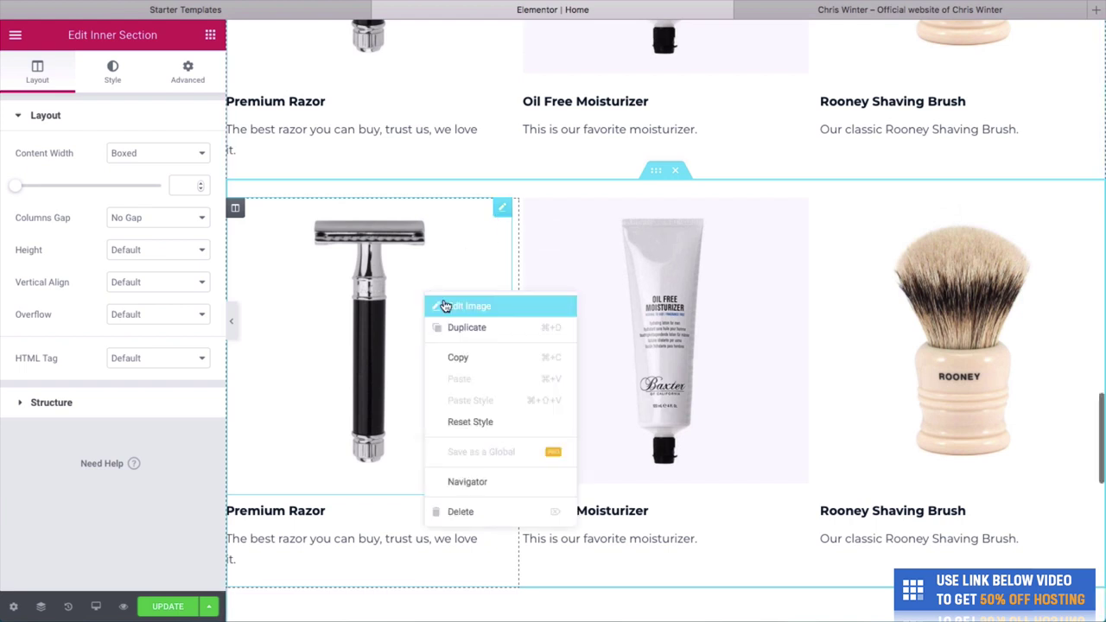
pyautogui.click(439, 304)
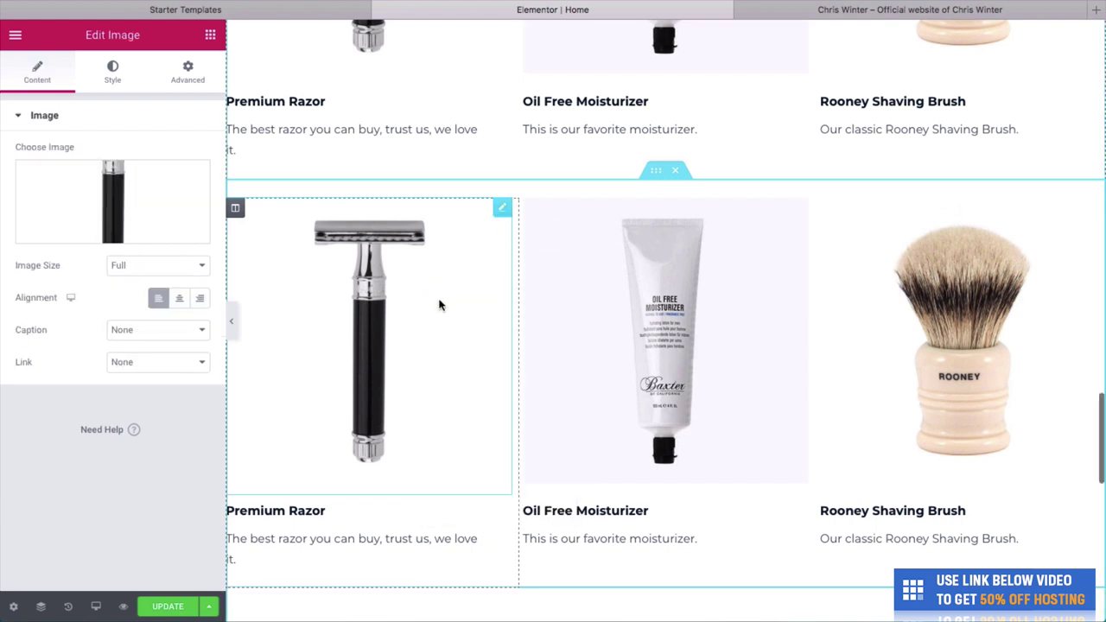
pyautogui.click(124, 229)
# Swap the copied razor for the gold grooming kit and the moisturizer for the Baume aftershave balm.
pyautogui.click(313, 224)
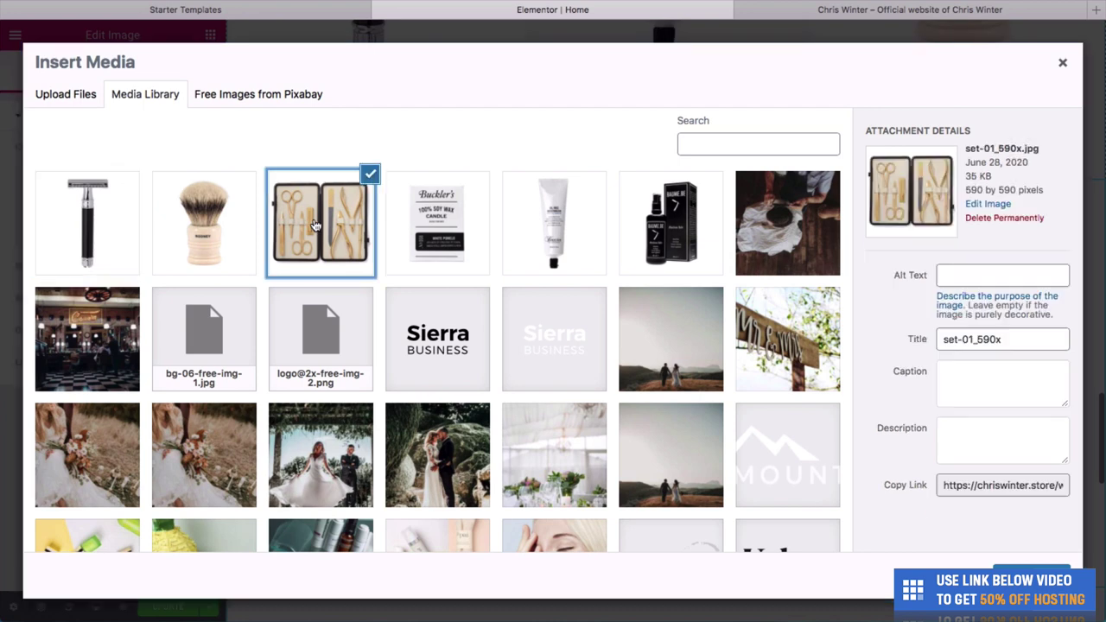
pyautogui.click(1033, 572)
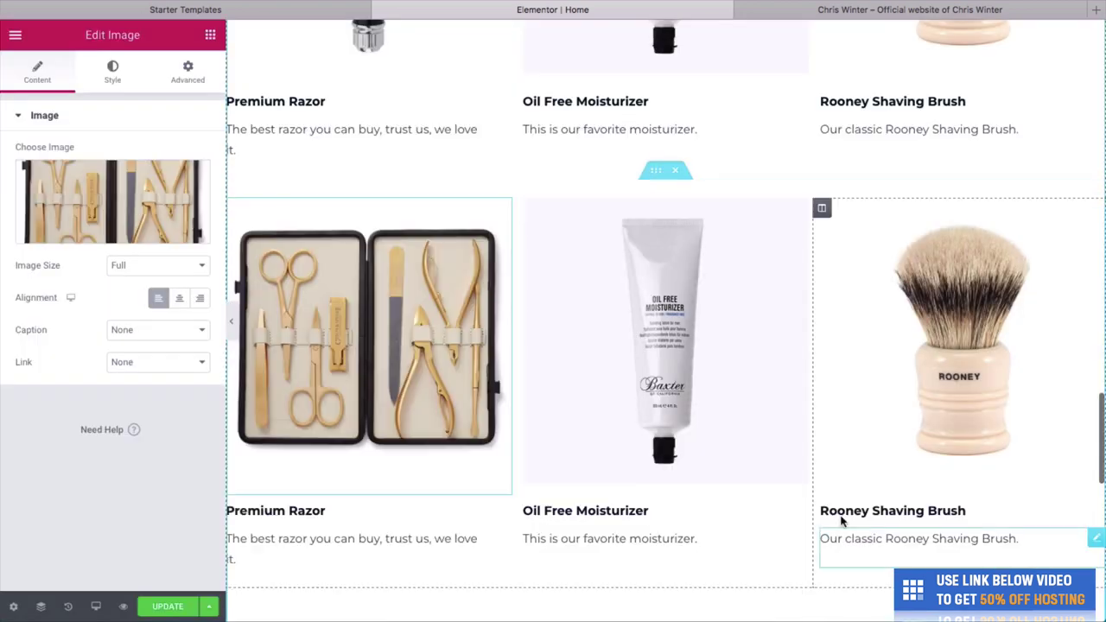
pyautogui.rightClick(730, 460)
pyautogui.click(753, 399)
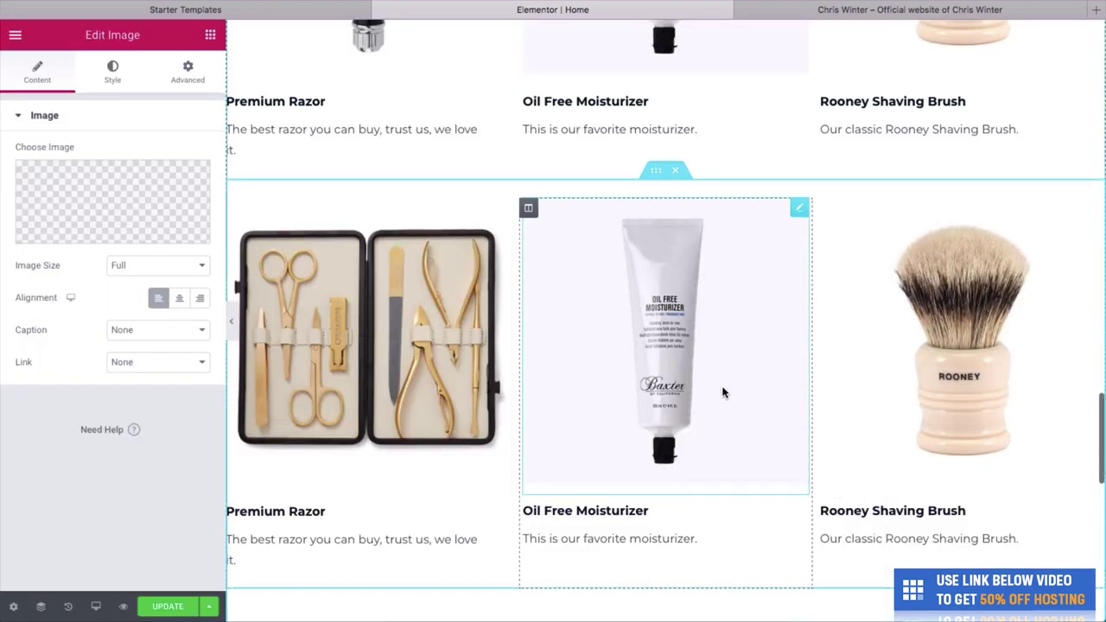
pyautogui.click(143, 237)
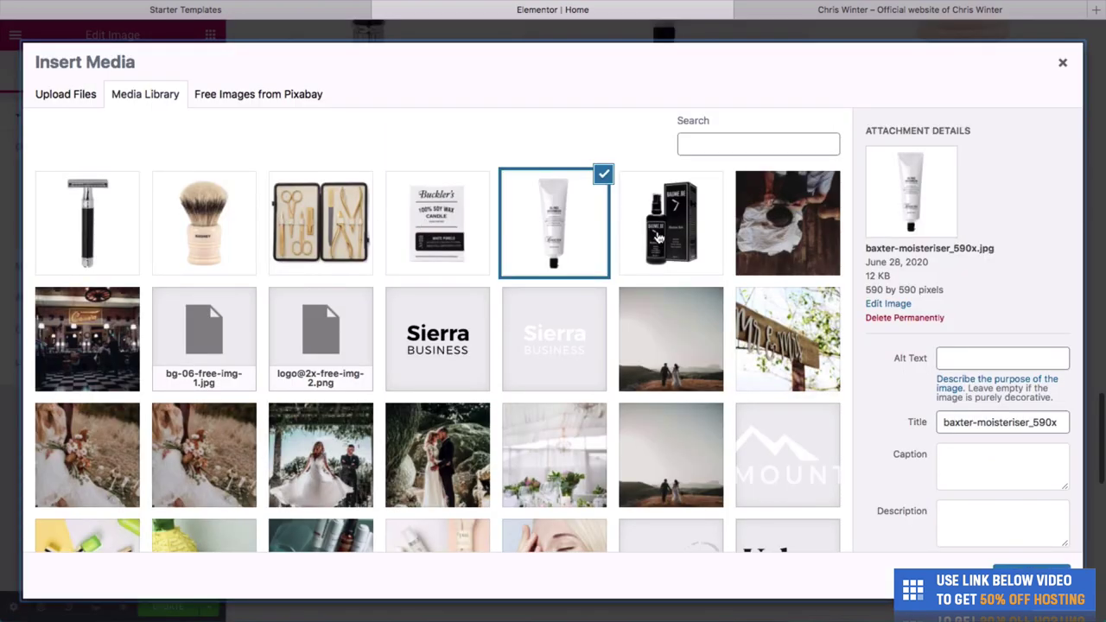
pyautogui.click(658, 238)
pyautogui.click(1028, 576)
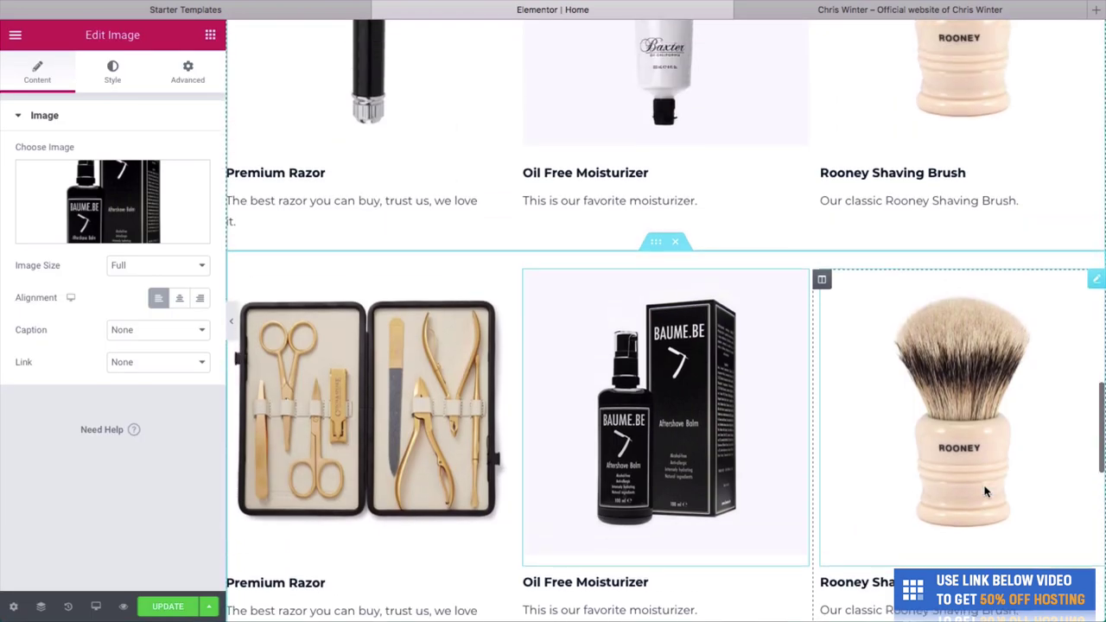
# Swap the copied shaving brush image for the Buckler's soy wax candle.
pyautogui.rightClick(960, 463)
pyautogui.click(993, 400)
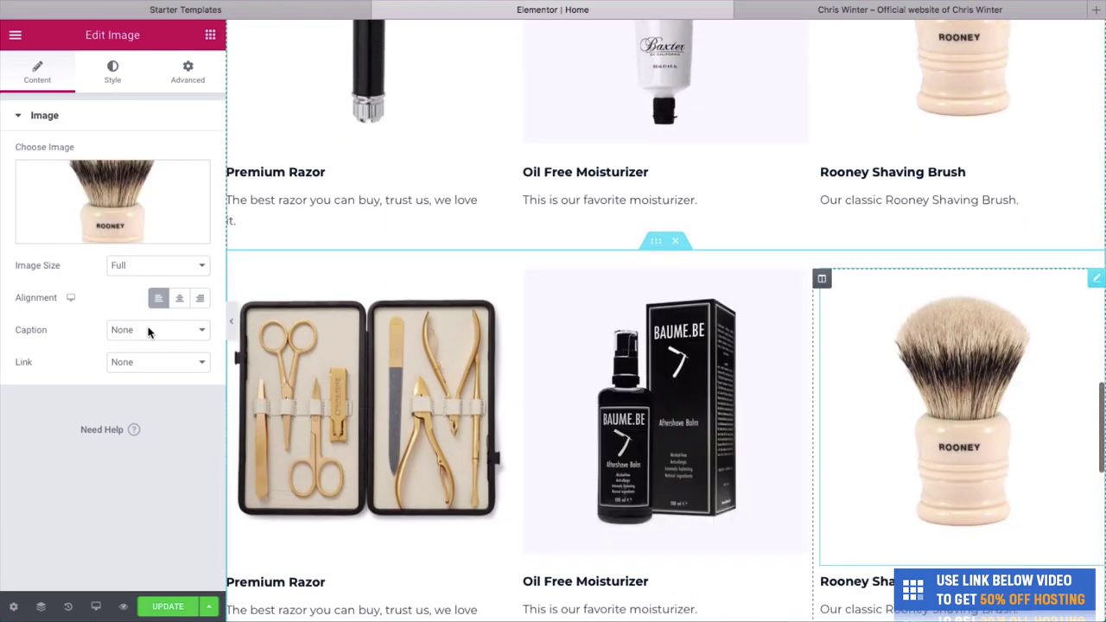
pyautogui.click(130, 216)
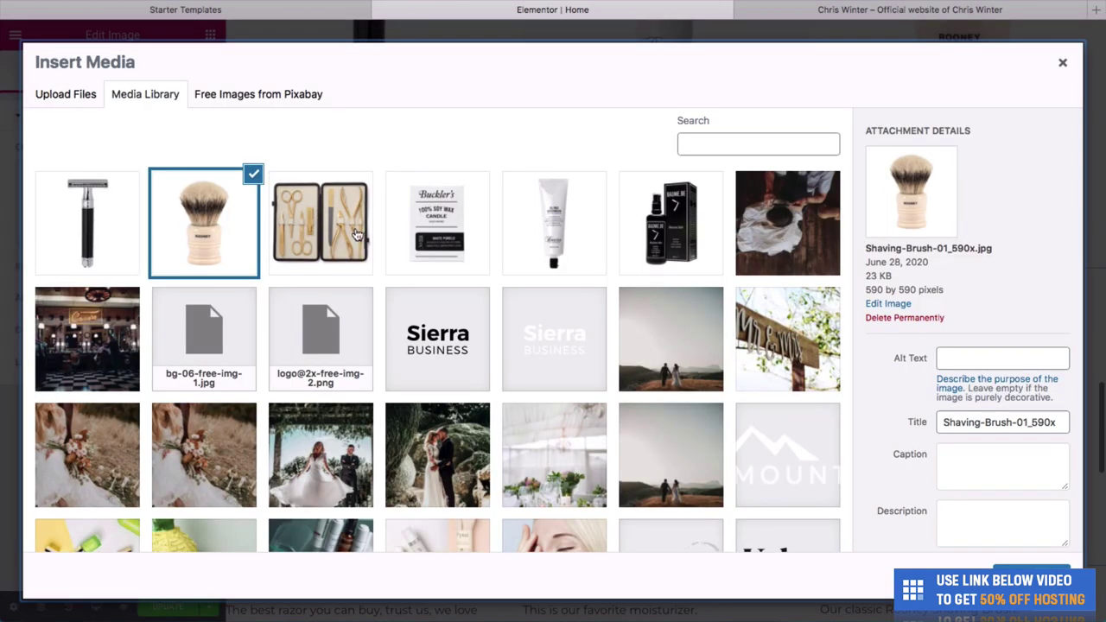
pyautogui.click(428, 233)
pyautogui.click(1028, 576)
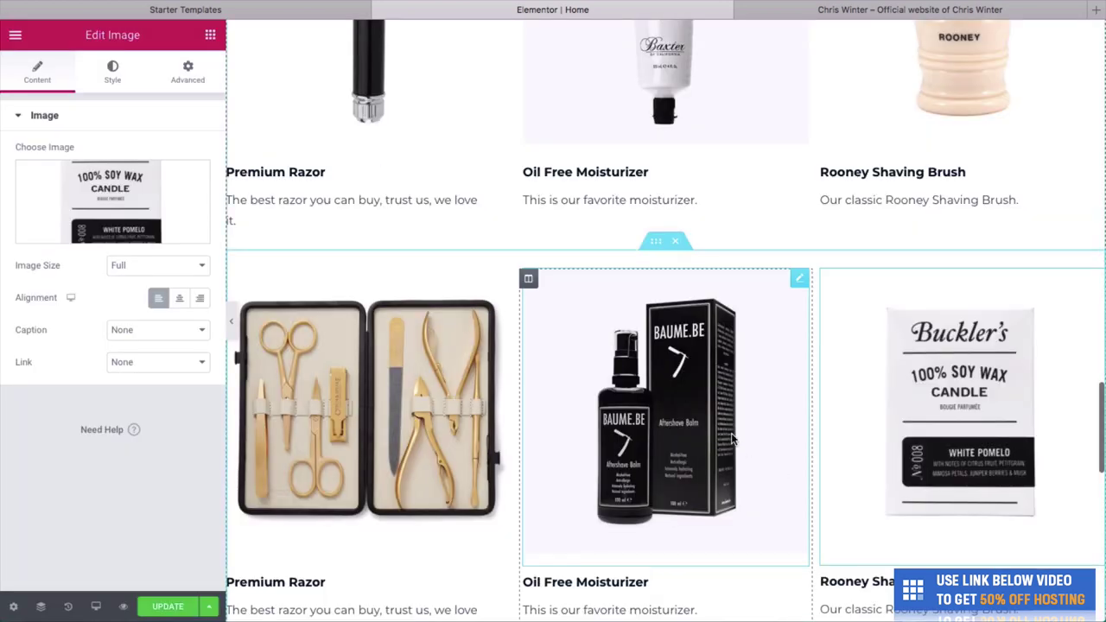
pyautogui.scroll(-2, 731, 440)
# Retitle the copied second-row headings as Grooming Kit, Aftershave Balm and Soy Wax Candle.
pyautogui.click(326, 415)
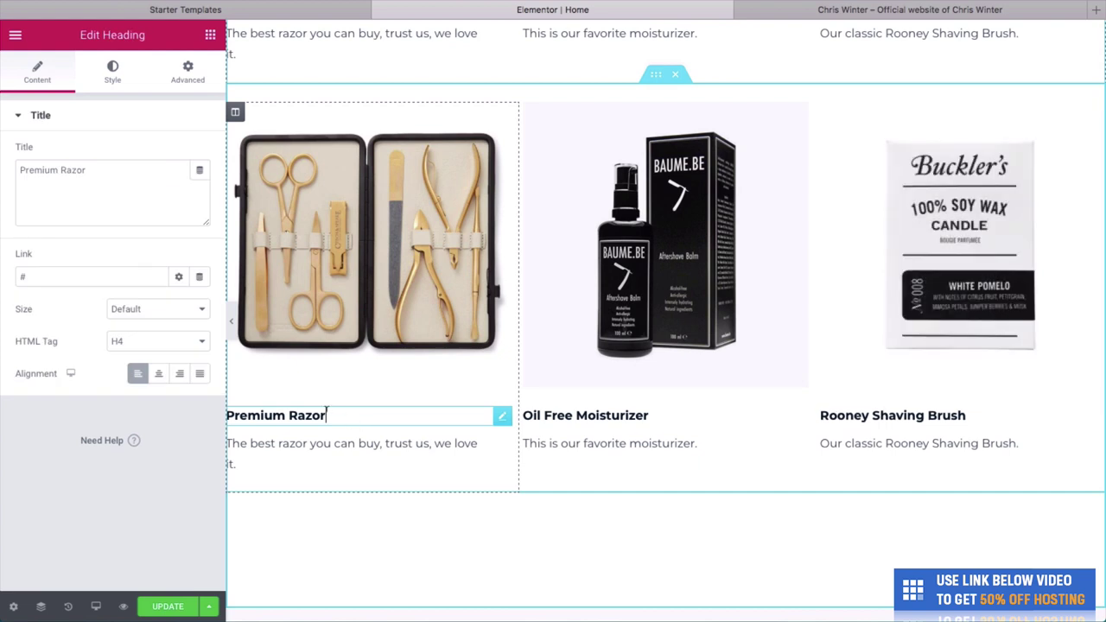
pyautogui.tripleClick(326, 416)
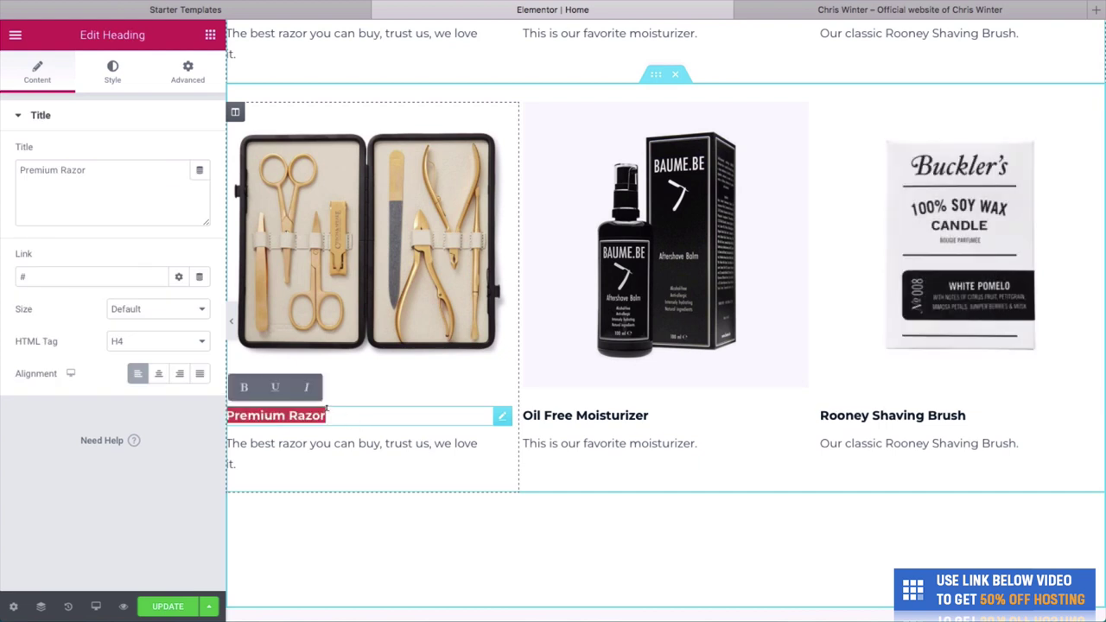
pyautogui.write('Grooming Kit')
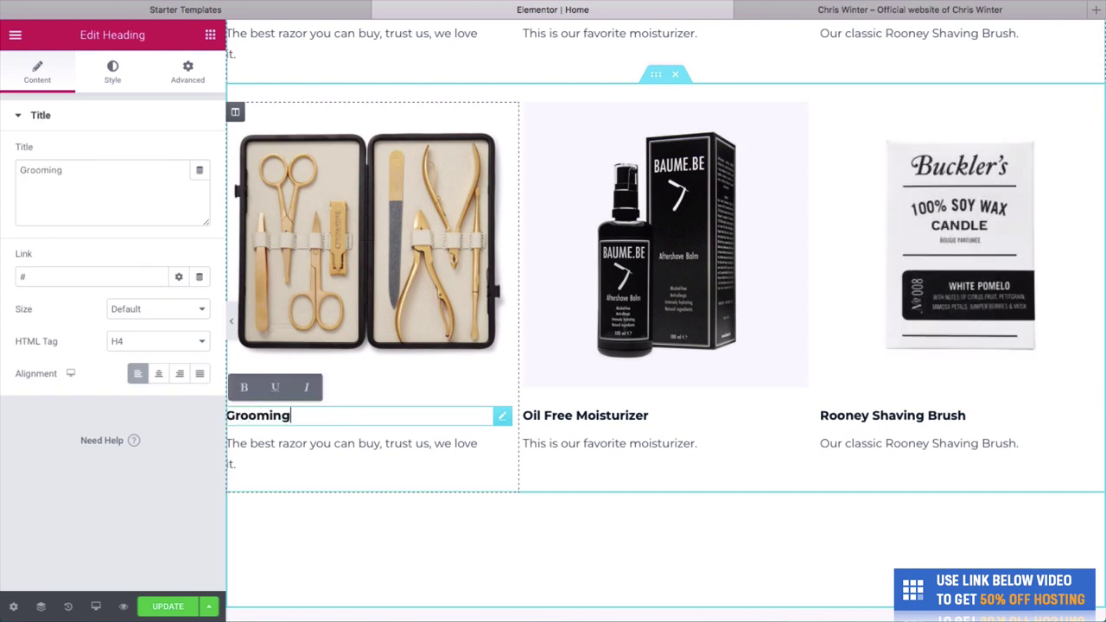
pyautogui.click(599, 418)
pyautogui.tripleClick(600, 417)
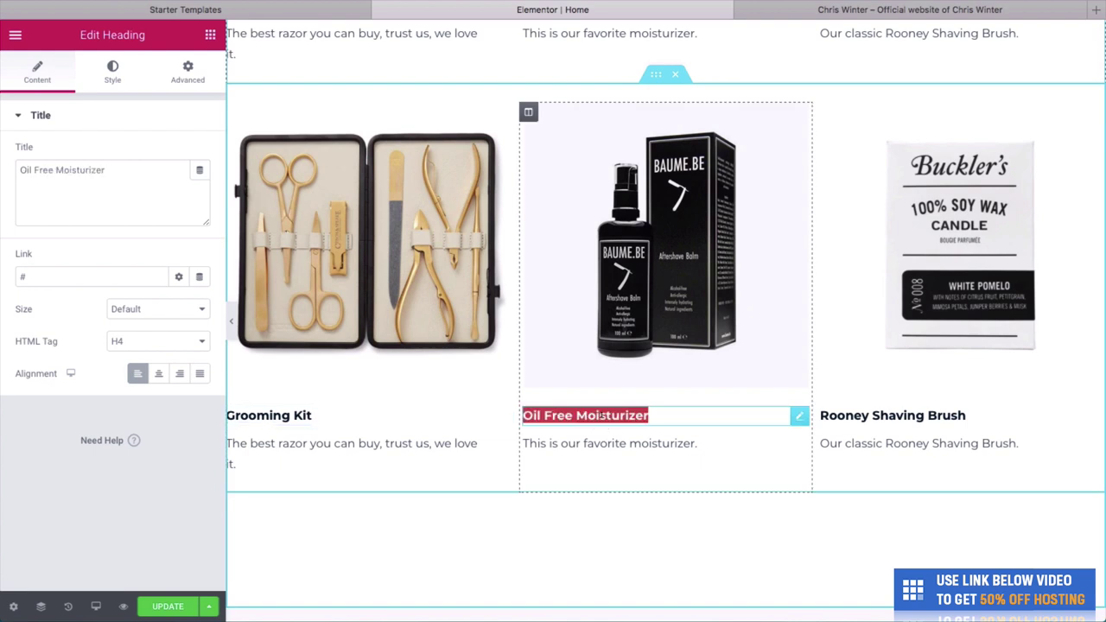
pyautogui.write('Aftershav')
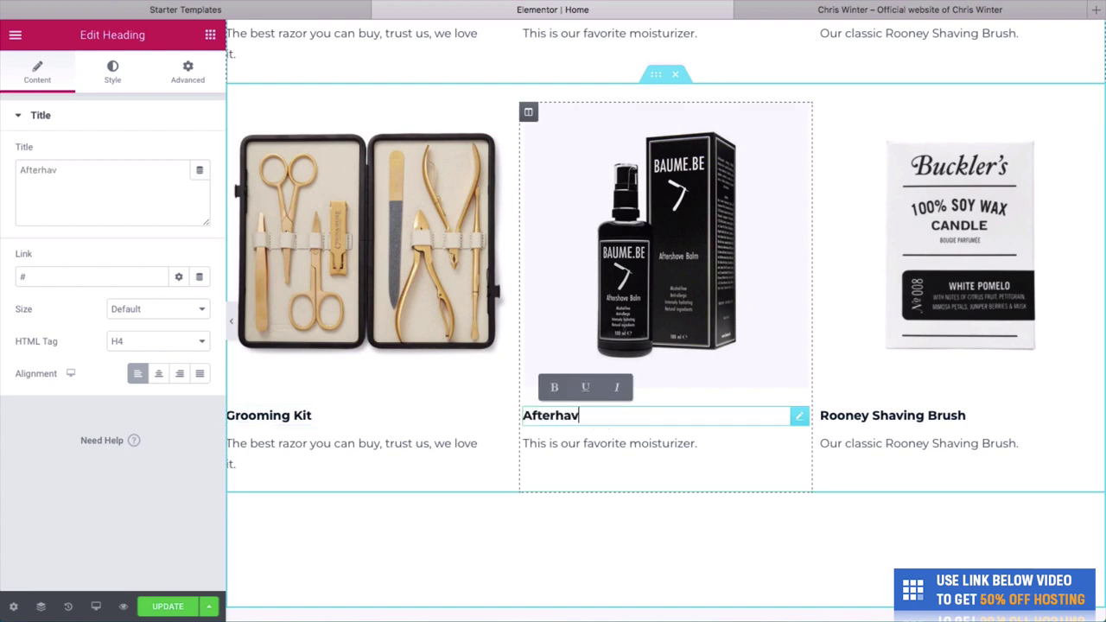
pyautogui.press('BackSpace')
pyautogui.press('BackSpace')
pyautogui.press('BackSpace')
pyautogui.write('shave Balm')
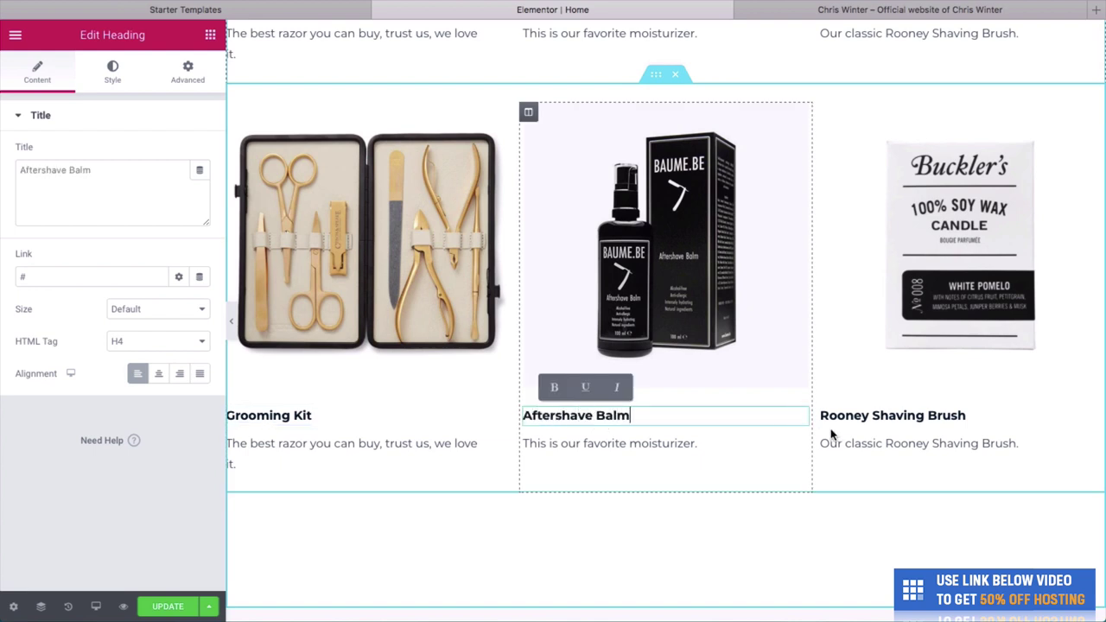
pyautogui.click(845, 418)
pyautogui.tripleClick(845, 418)
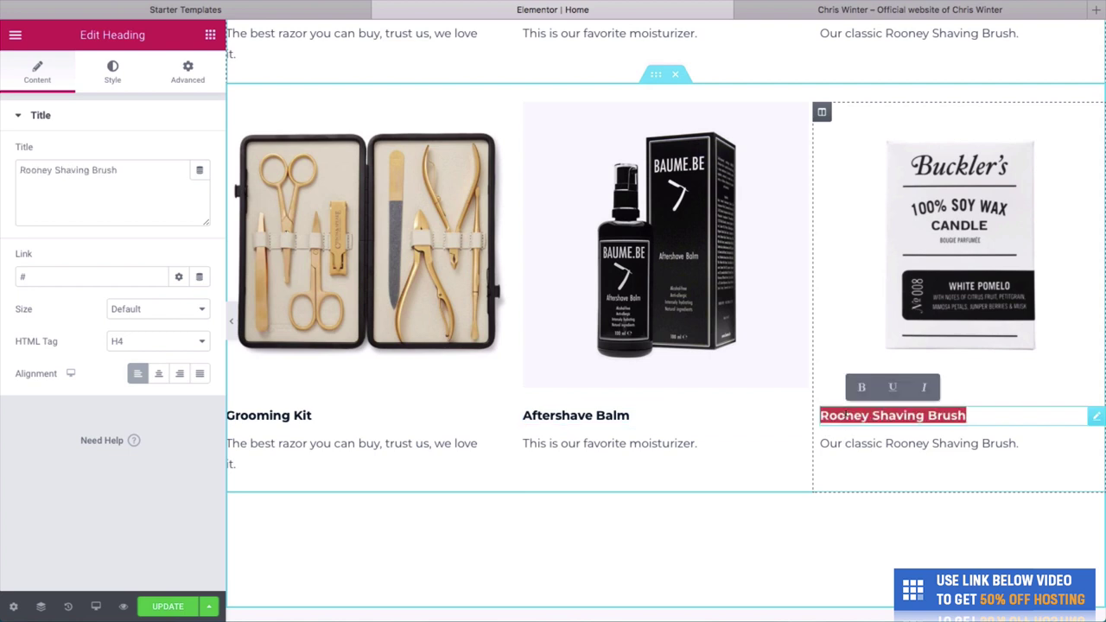
pyautogui.write('Sow')
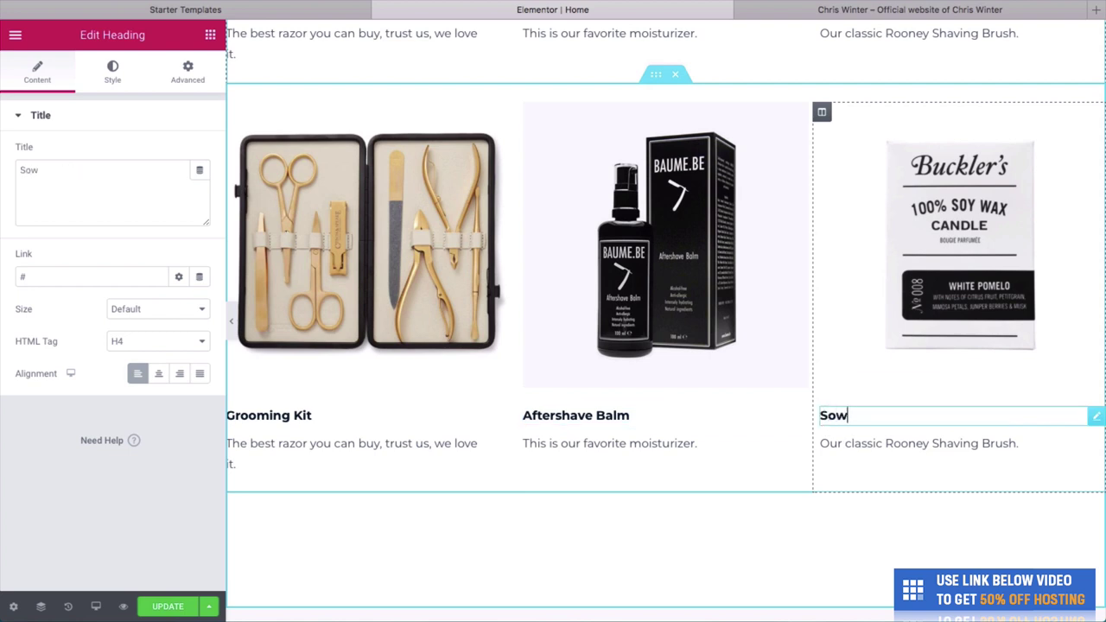
pyautogui.write(' Wax Candle')
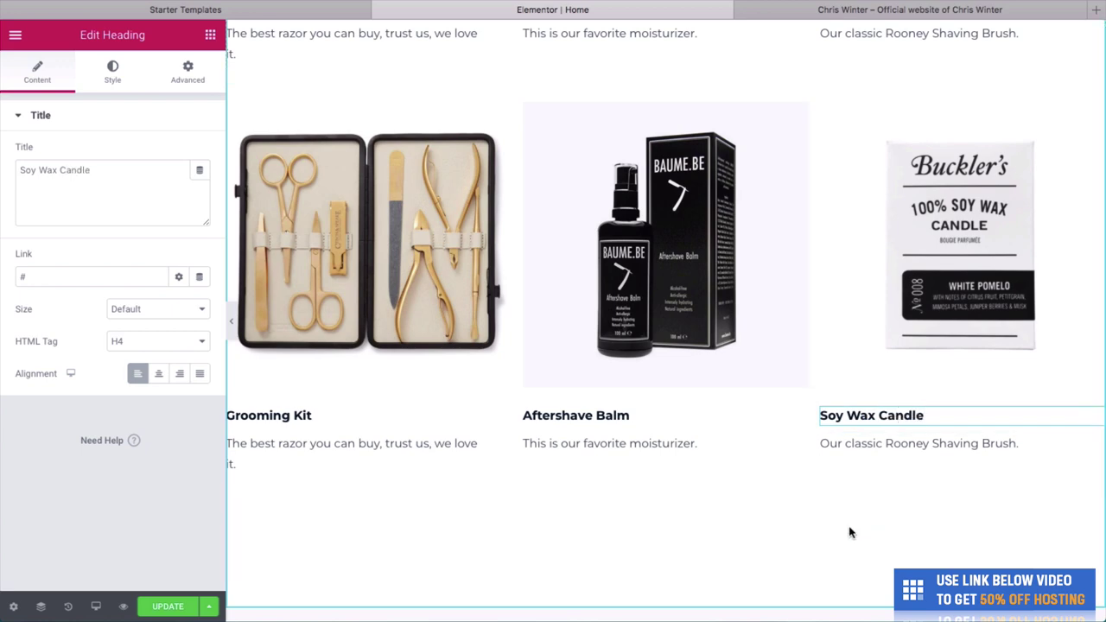
pyautogui.scroll(1, 849, 532)
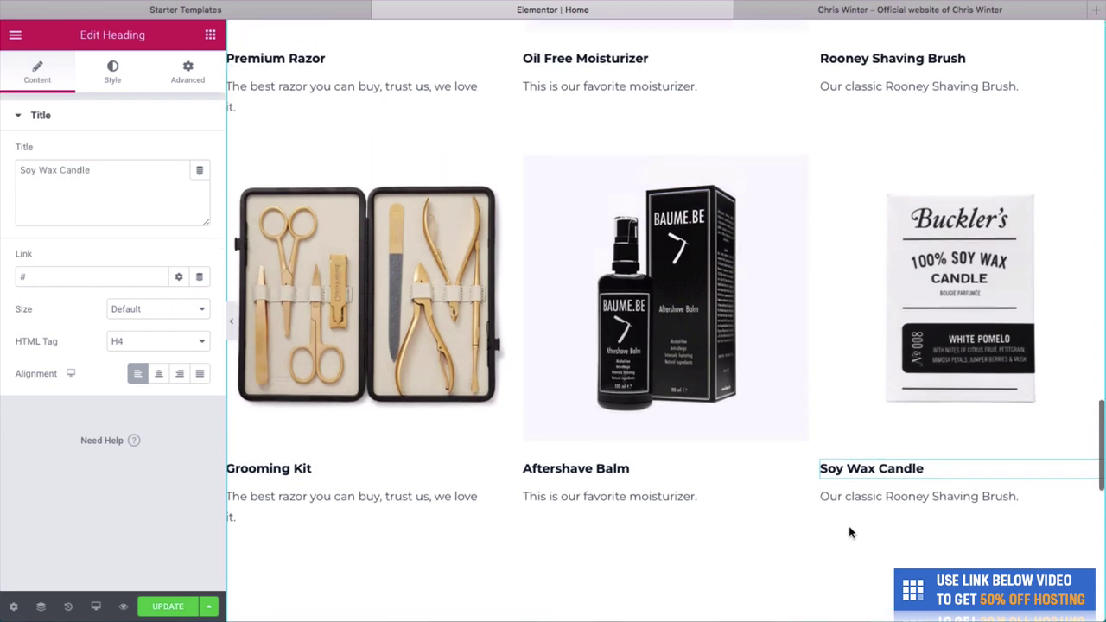
# Centre the Premium Razor, Oil Free Moisturizer and Rooney Shaving Brush headings.
pyautogui.scroll(4, 792, 358)
pyautogui.click(397, 422)
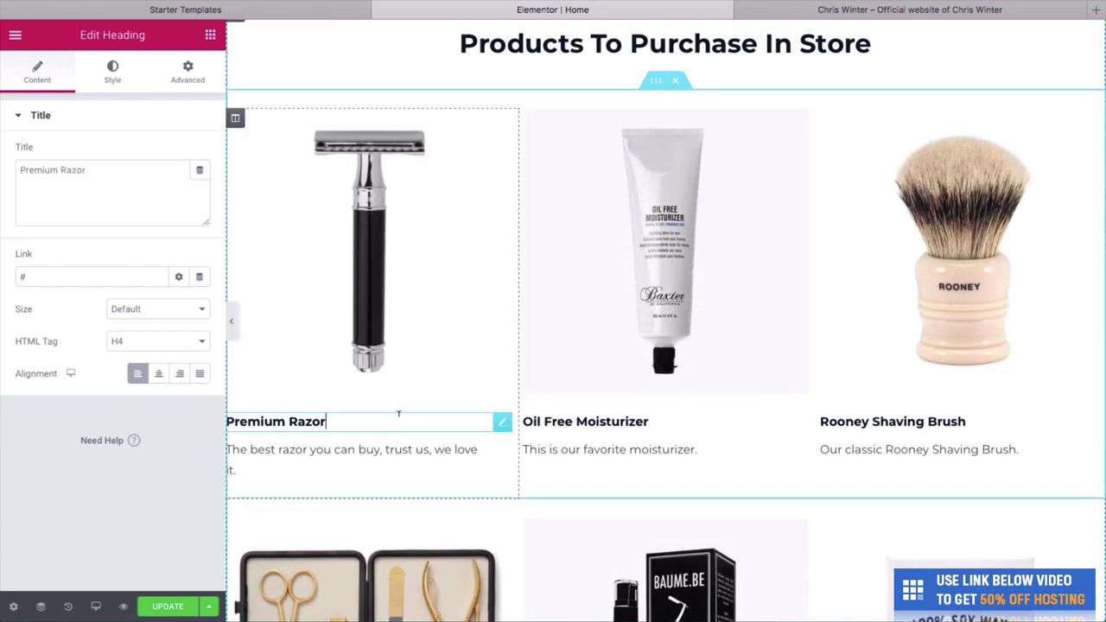
pyautogui.click(159, 373)
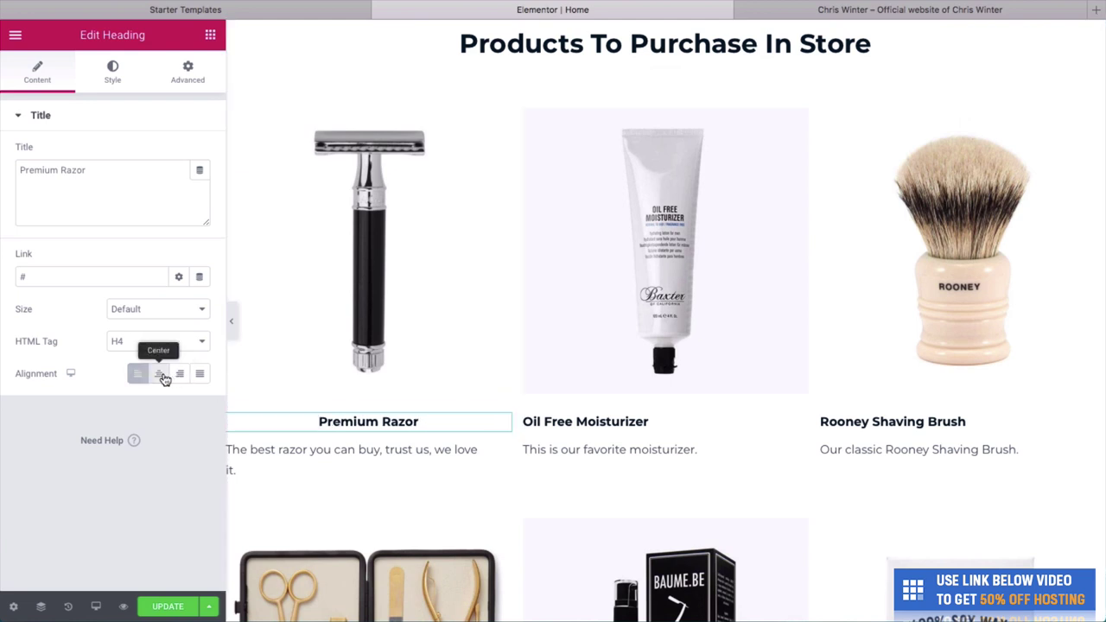
pyautogui.click(551, 415)
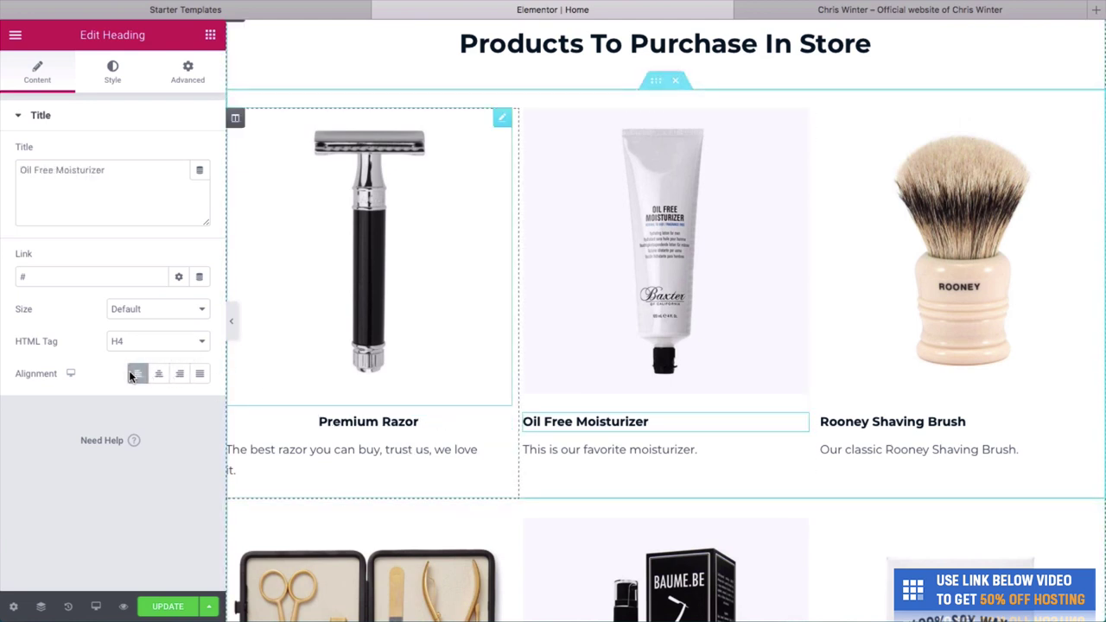
pyautogui.click(158, 373)
pyautogui.click(852, 423)
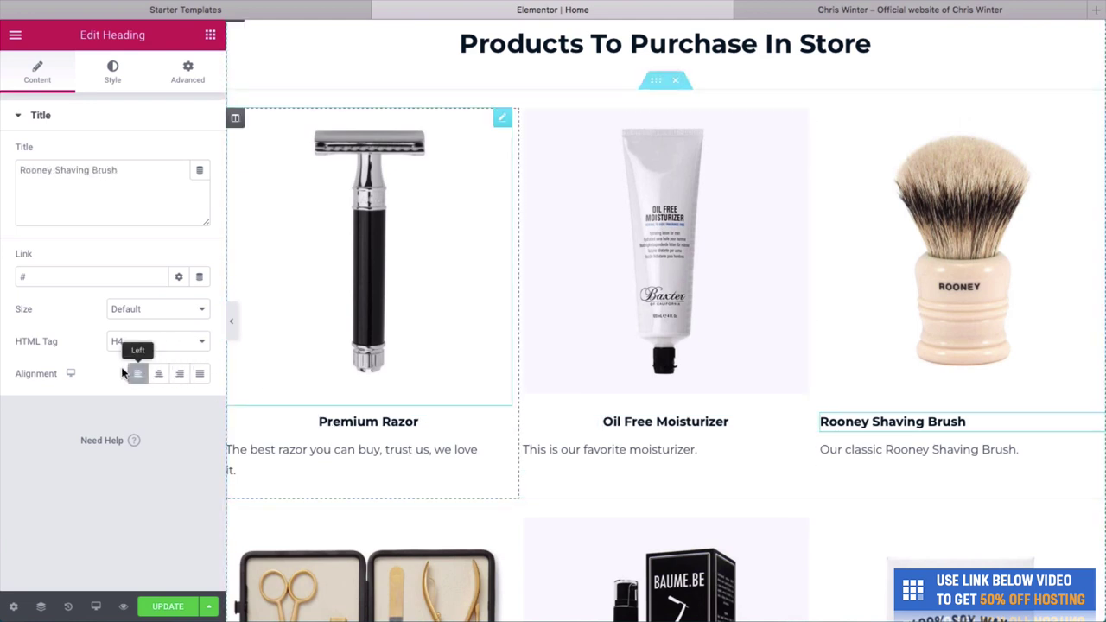
pyautogui.click(158, 374)
# Centre the Grooming Kit, Aftershave Balm and Soy Wax Candle headings and save the page.
pyautogui.scroll(-5, 402, 313)
pyautogui.click(366, 514)
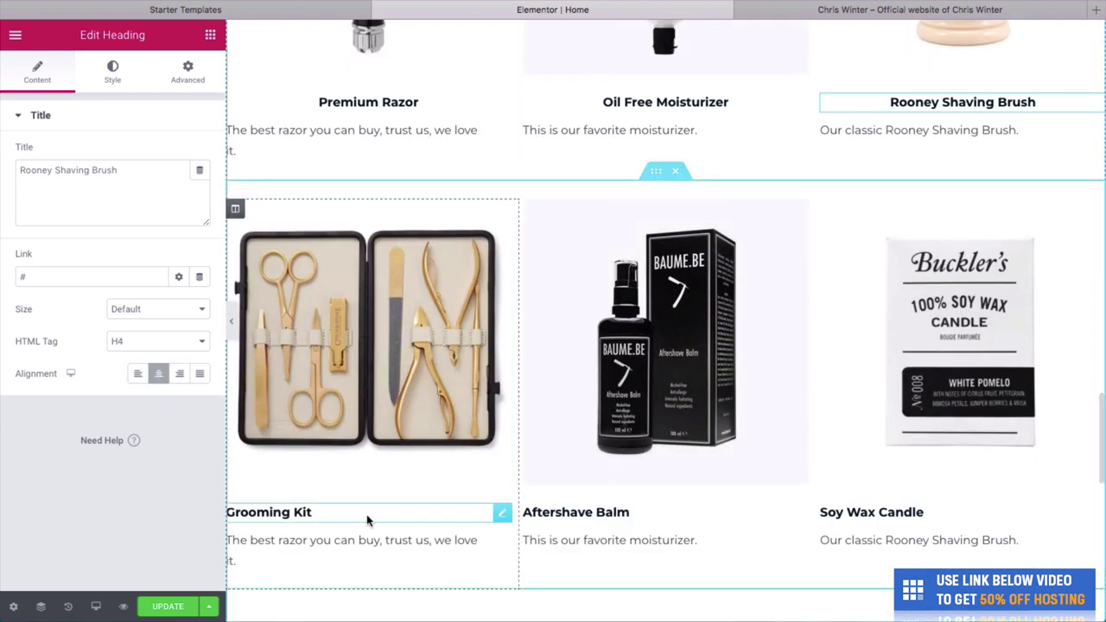
pyautogui.click(162, 374)
pyautogui.click(622, 513)
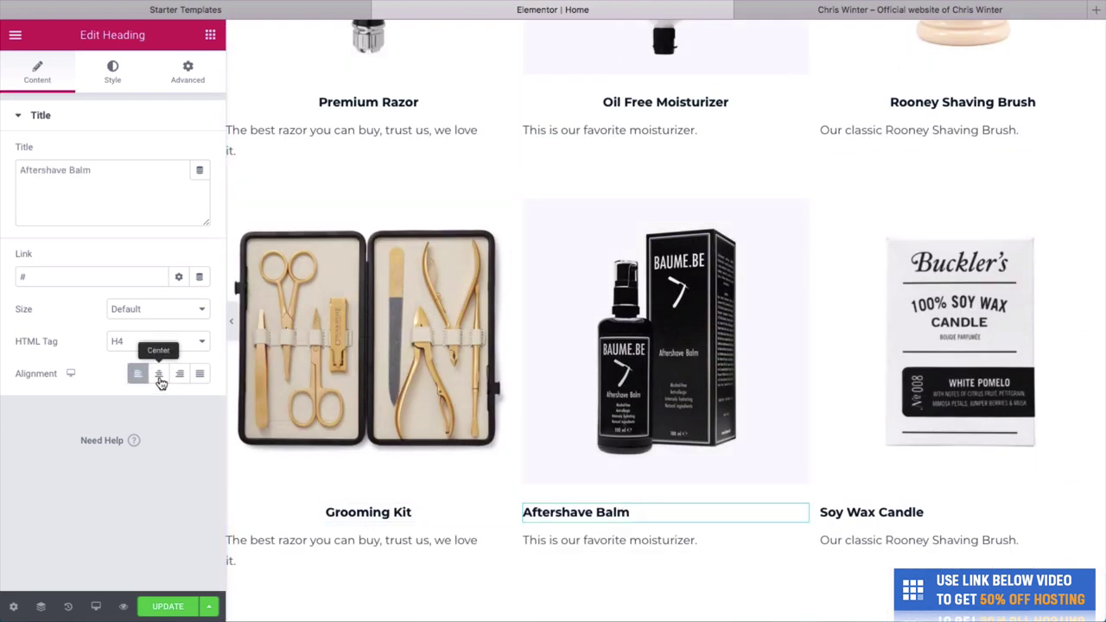
pyautogui.click(159, 374)
pyautogui.click(861, 506)
pyautogui.click(158, 373)
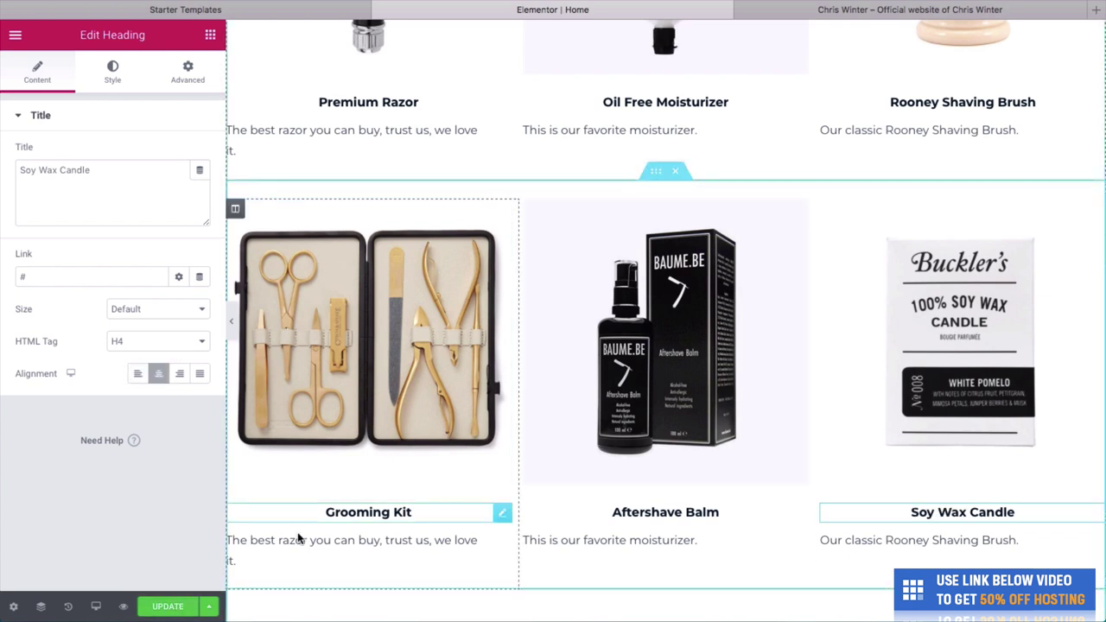
pyautogui.click(183, 608)
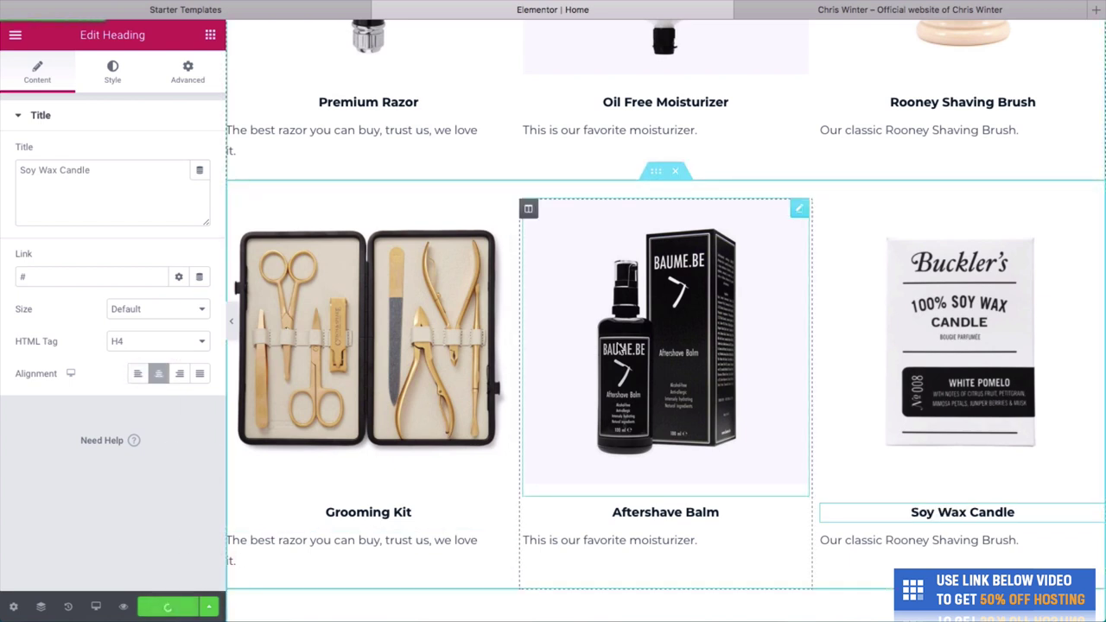
pyautogui.click(842, 7)
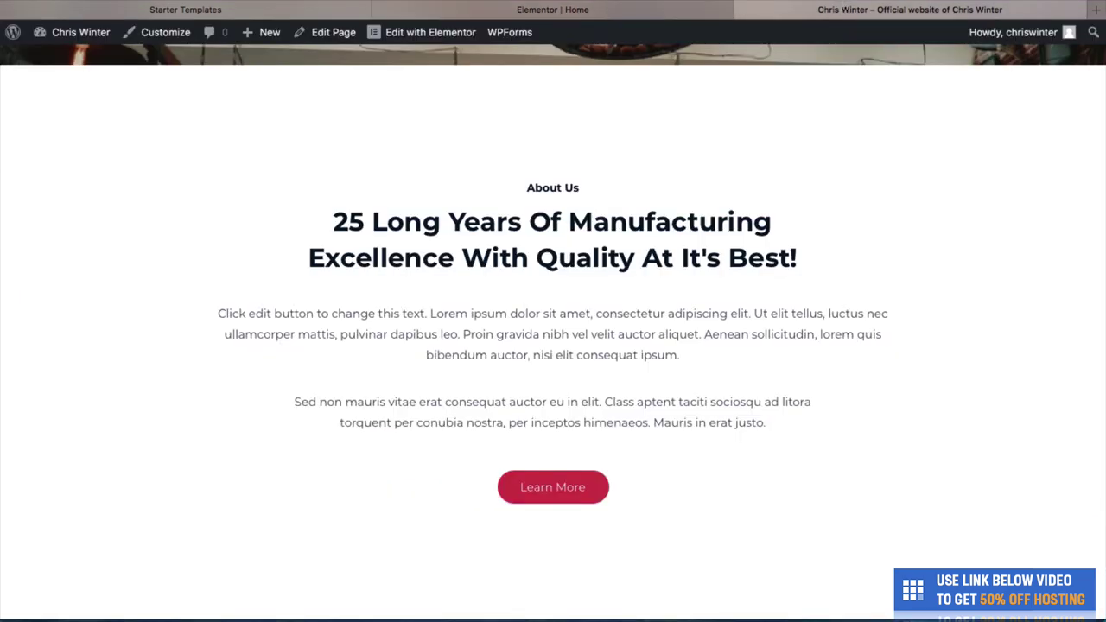
# Reload the live site and scroll through it to check both product rows' centred headings.
pyautogui.press('super+r')
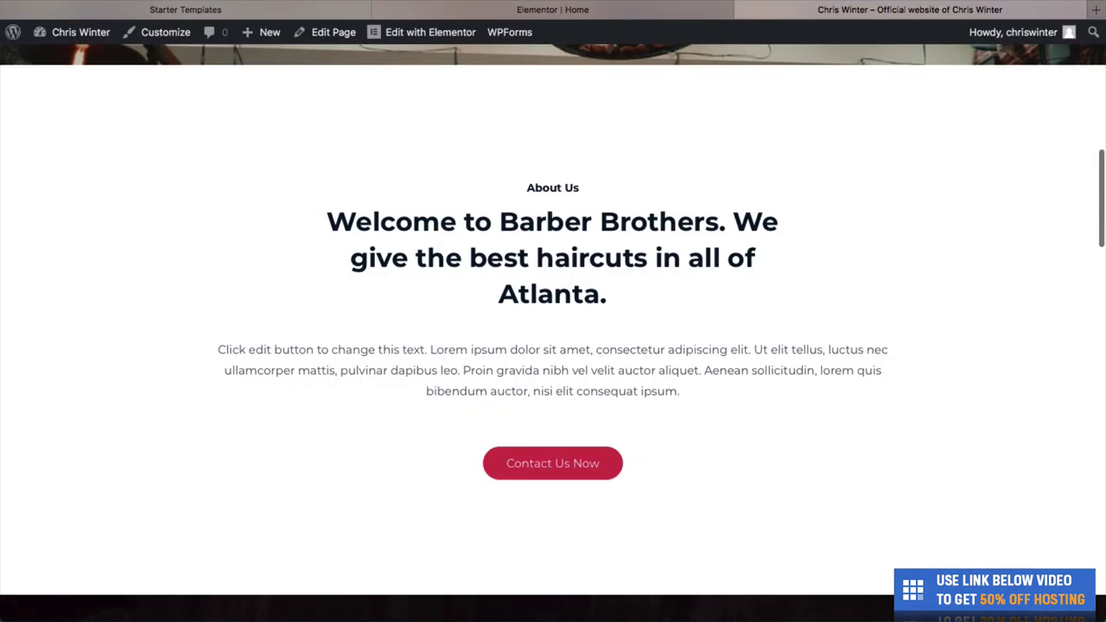
pyautogui.scroll(8, 741, 246)
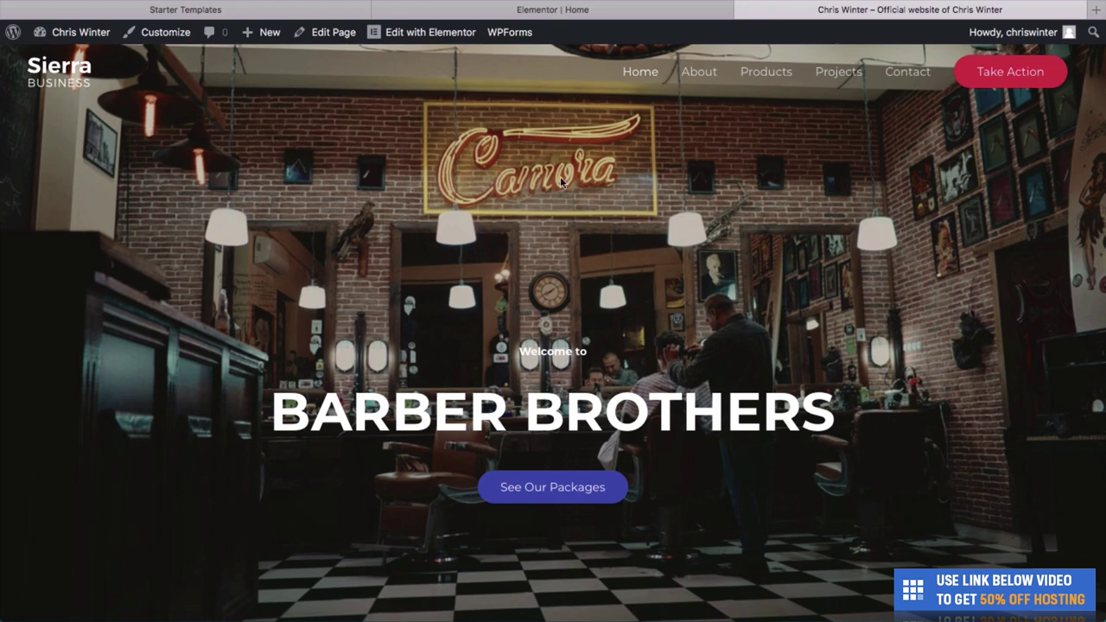
pyautogui.scroll(-2, 557, 285)
pyautogui.scroll(2, 561, 302)
pyautogui.scroll(-2, 570, 320)
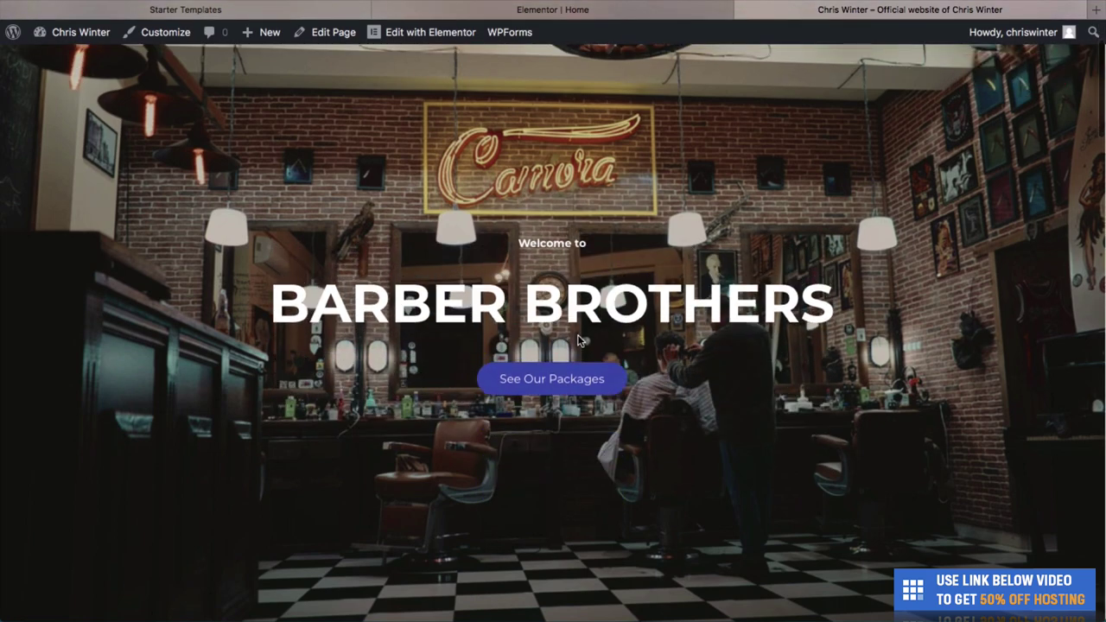
pyautogui.scroll(2, 579, 340)
pyautogui.scroll(-6, 578, 339)
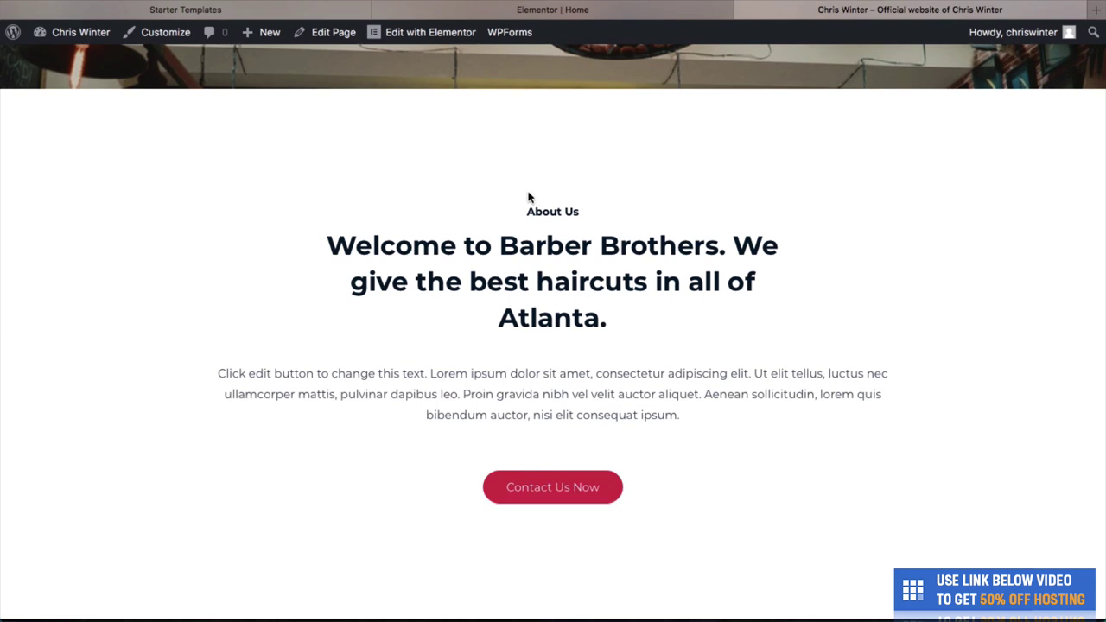
pyautogui.scroll(-1, 513, 270)
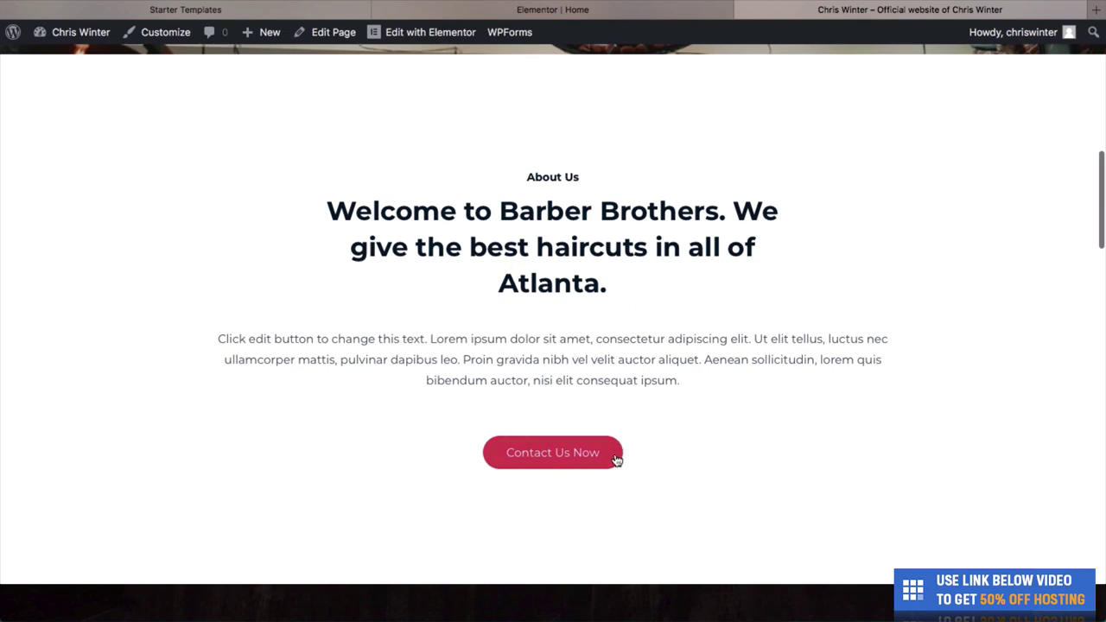
pyautogui.scroll(-5, 580, 481)
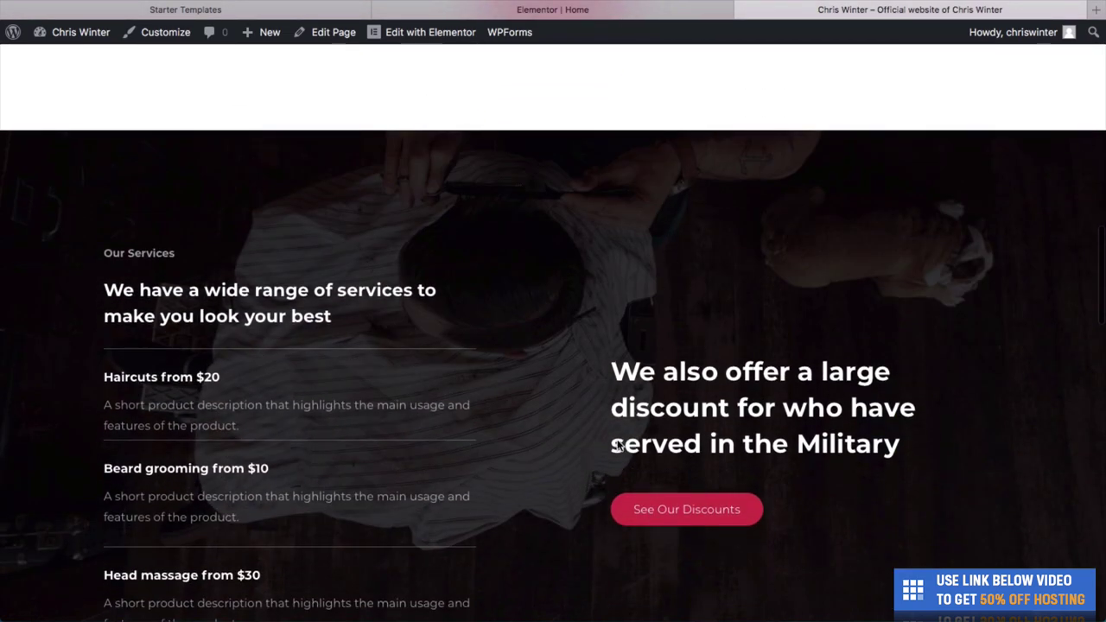
pyautogui.scroll(-2, 602, 299)
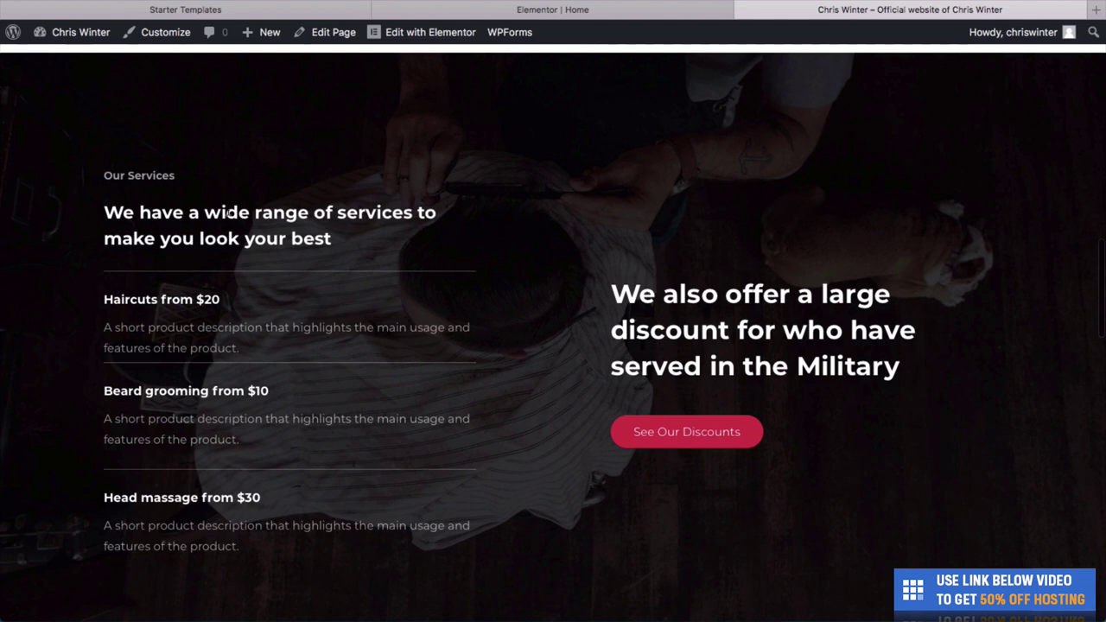
pyautogui.scroll(-1, 313, 289)
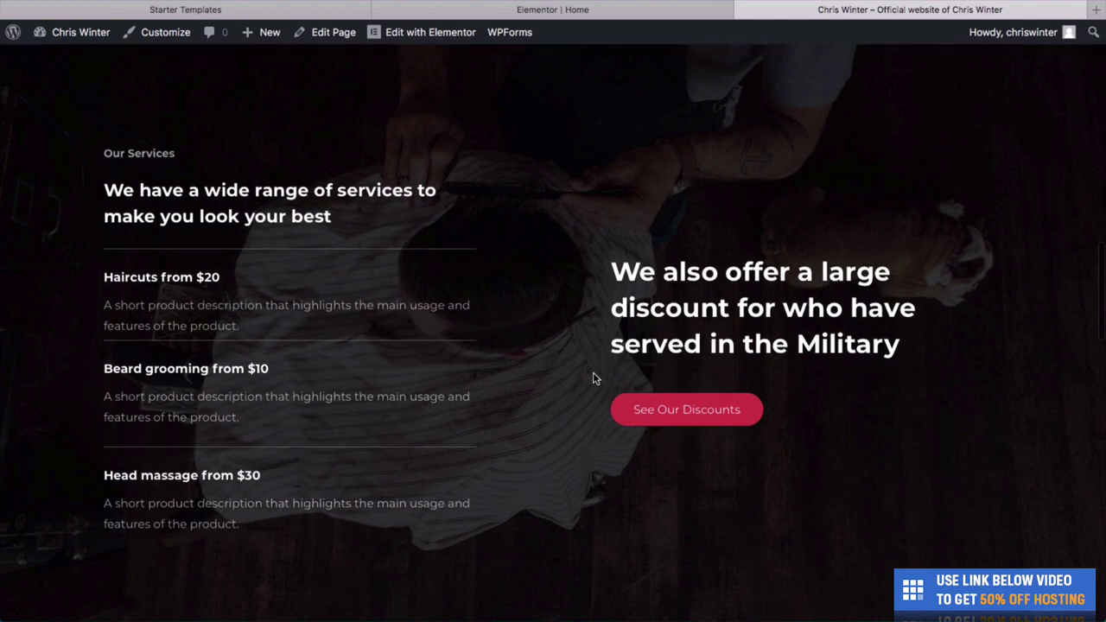
pyautogui.scroll(-1, 672, 319)
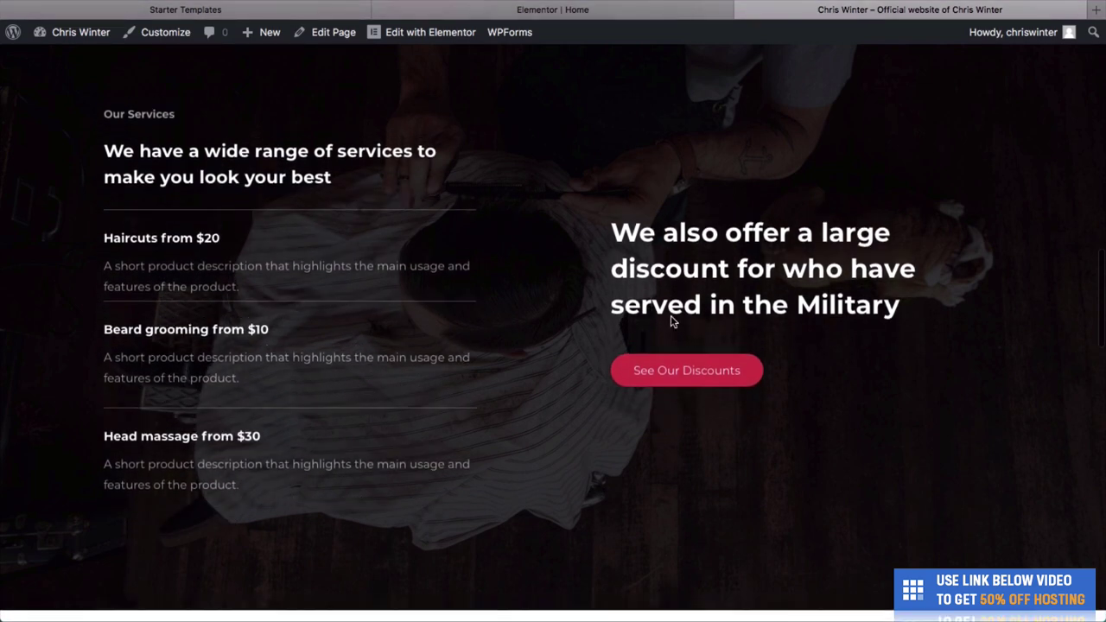
pyautogui.scroll(-6, 670, 313)
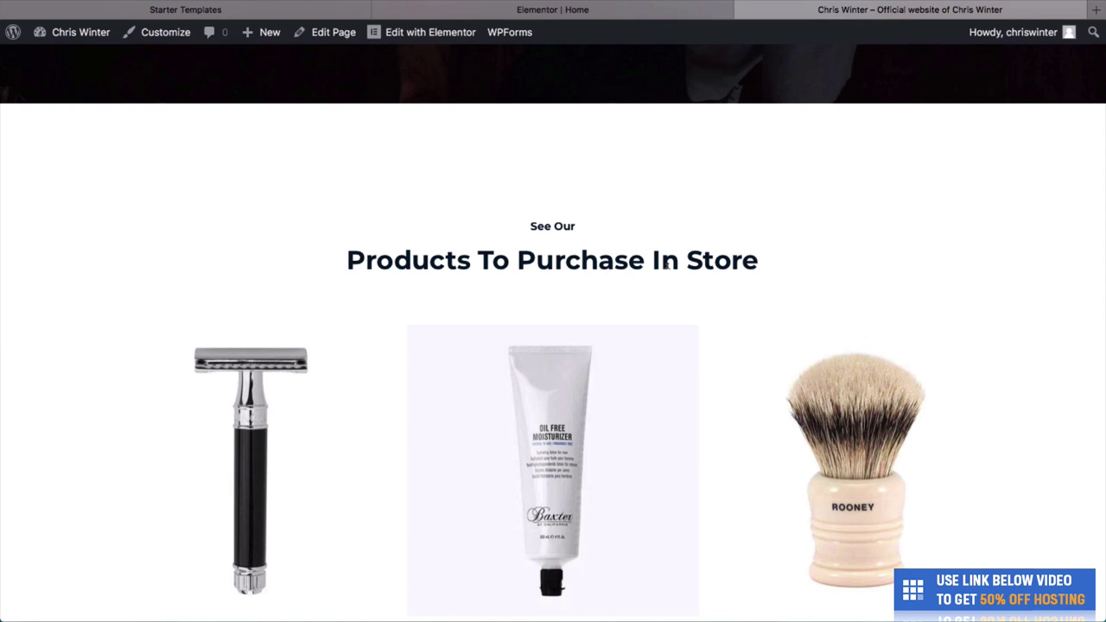
pyautogui.scroll(-5, 667, 266)
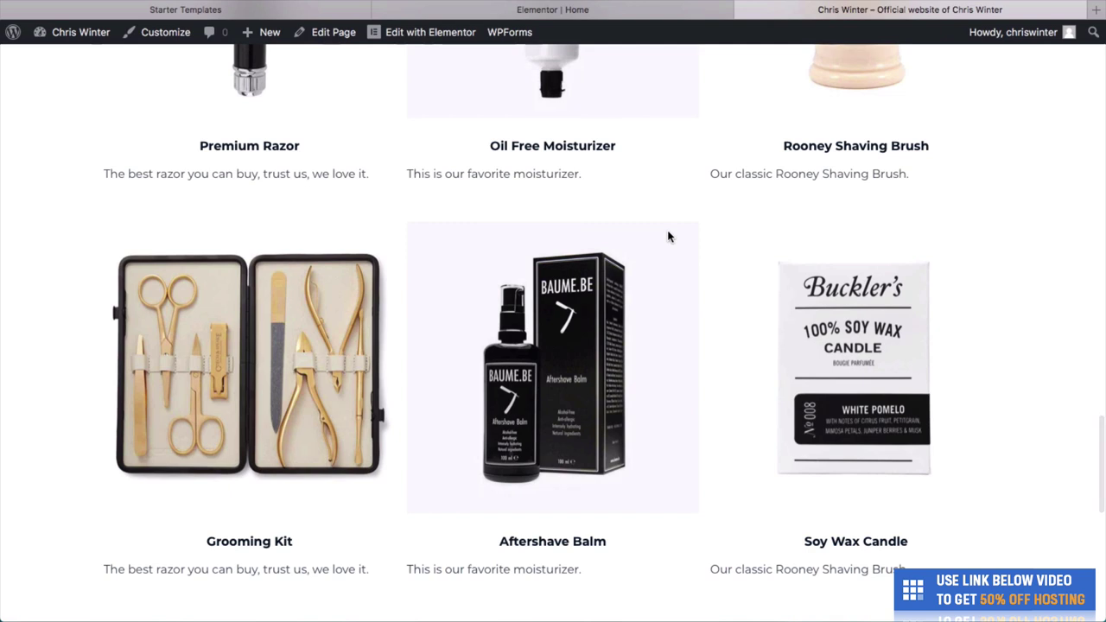
pyautogui.scroll(2, 667, 250)
pyautogui.scroll(1, 617, 306)
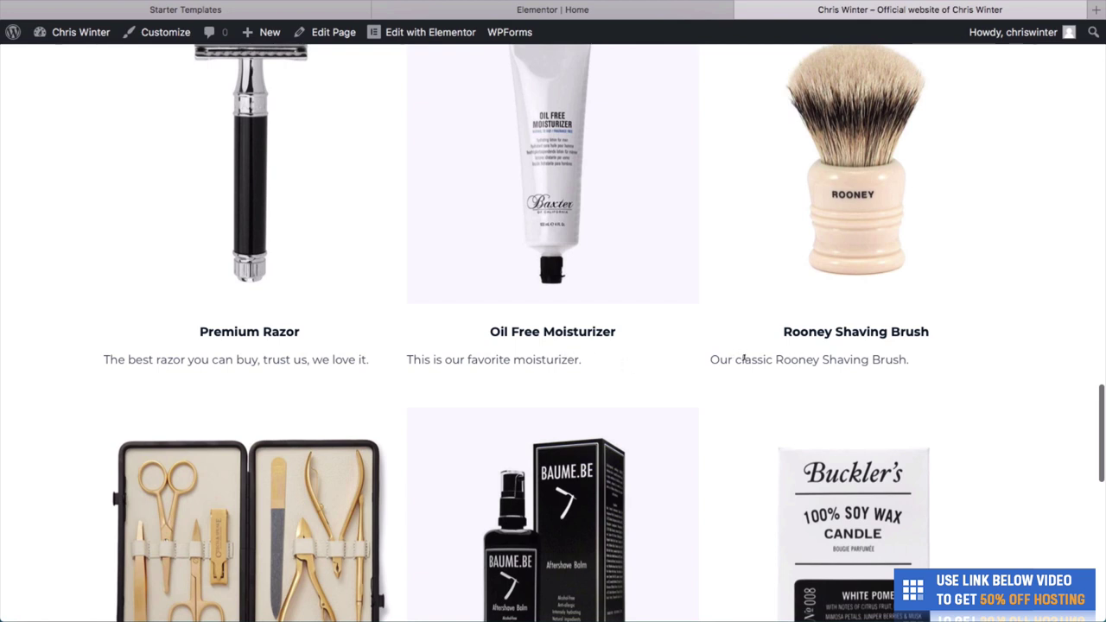
pyautogui.scroll(-3, 637, 424)
# Center the Premium Razor, Oil Free Moisturizer and Rooney Shaving Brush descriptions.
pyautogui.click(498, 15)
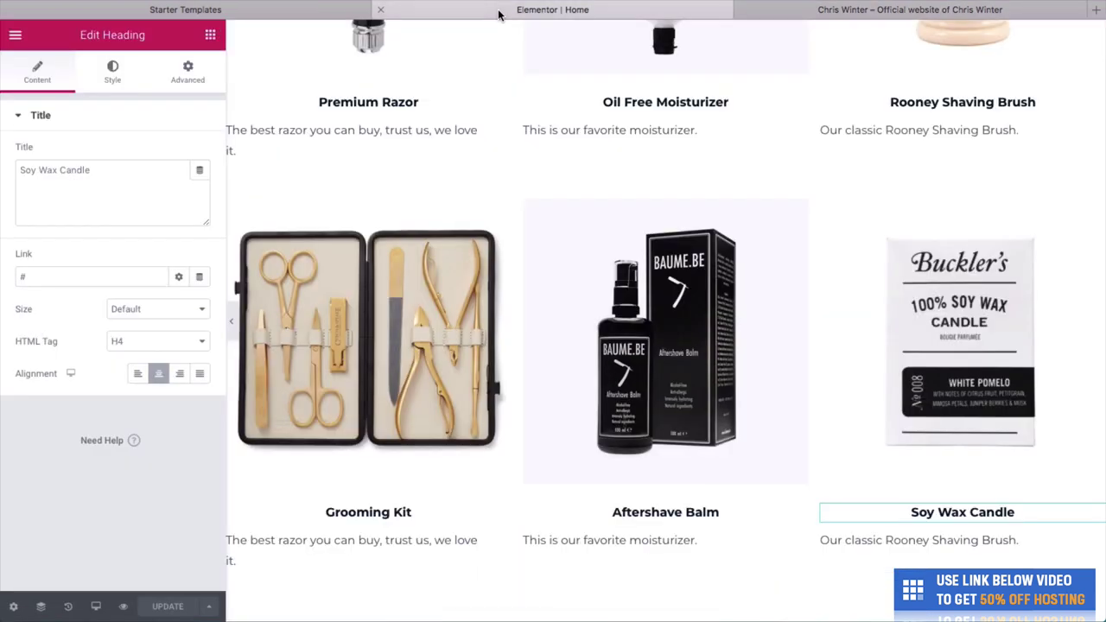
pyautogui.click(371, 129)
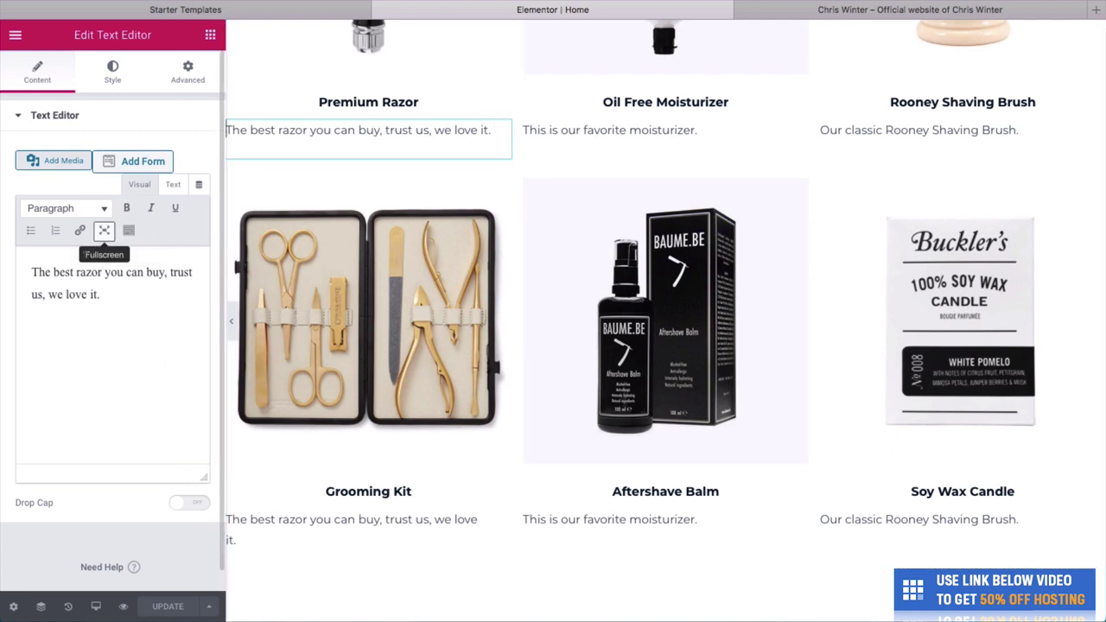
pyautogui.click(120, 92)
pyautogui.click(158, 153)
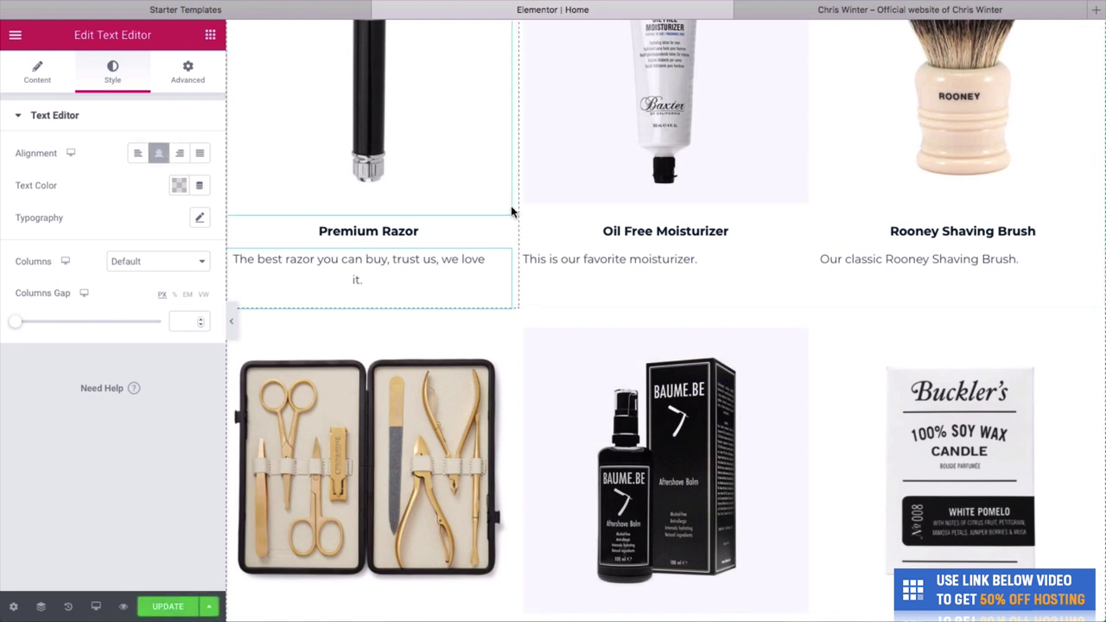
pyautogui.click(572, 251)
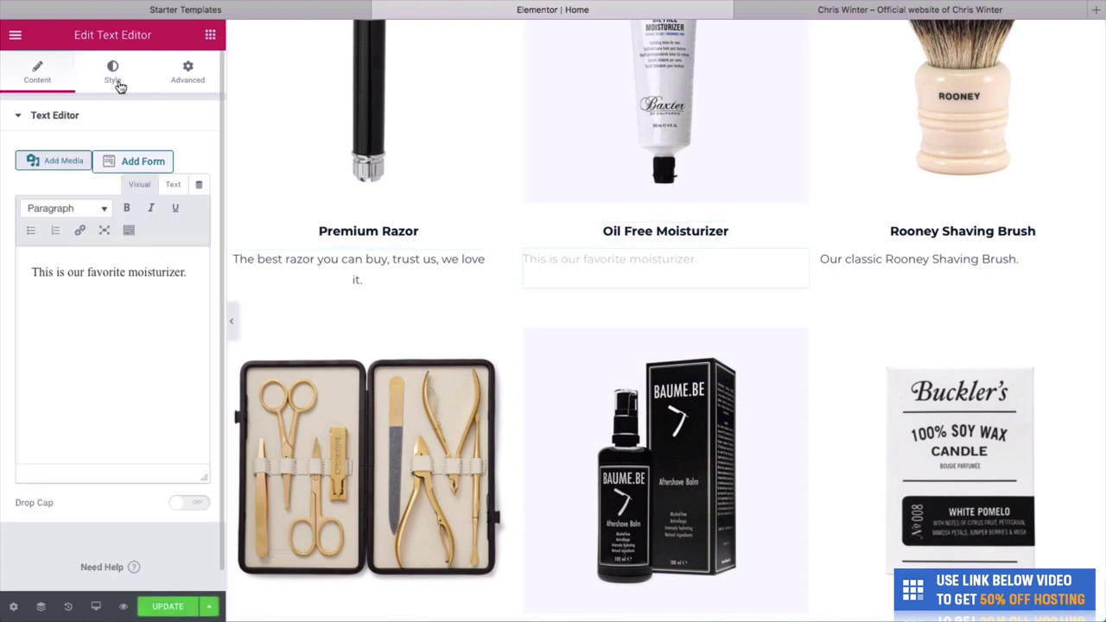
pyautogui.click(113, 76)
pyautogui.click(167, 155)
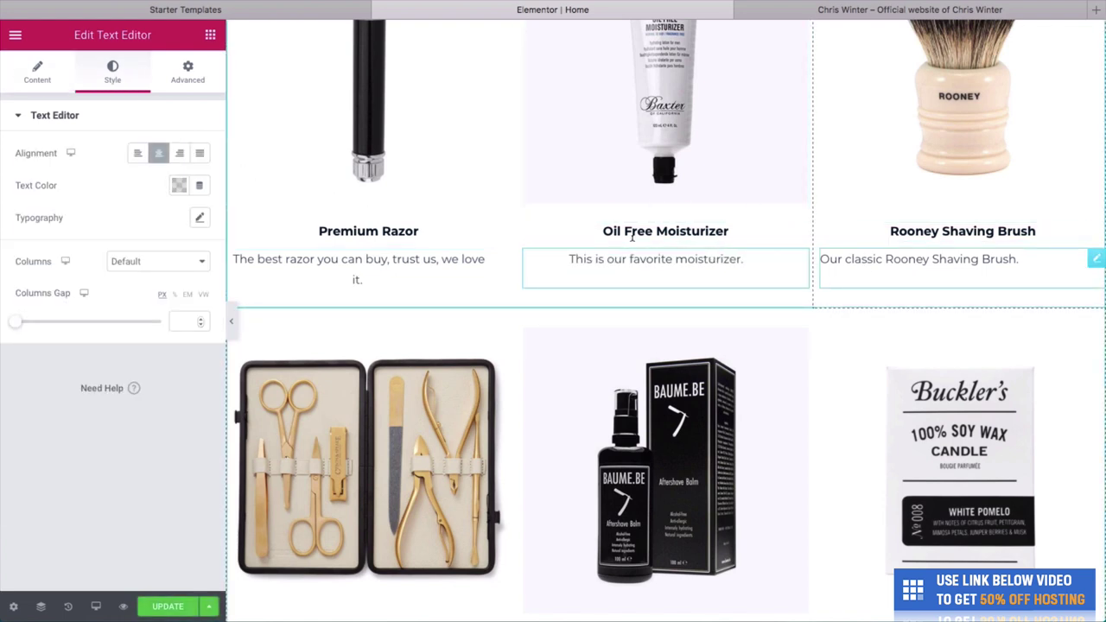
pyautogui.click(864, 262)
pyautogui.click(113, 75)
pyautogui.click(158, 153)
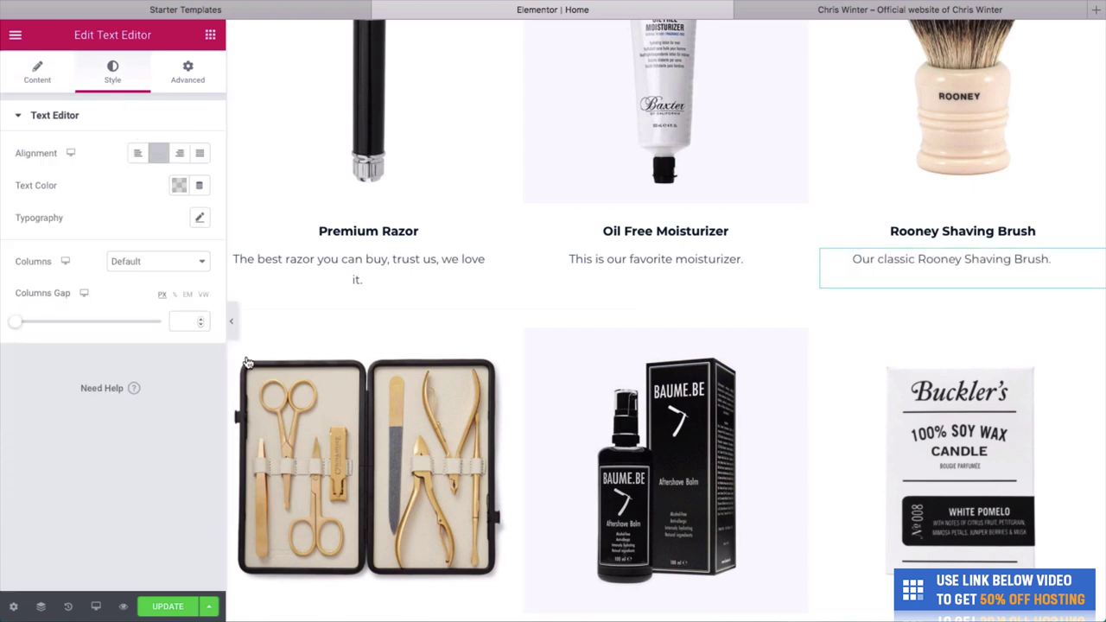
# Center the Grooming Kit, Aftershave Balm and Soy Wax Candle descriptions.
pyautogui.scroll(-2, 259, 380)
pyautogui.scroll(-1, 274, 404)
pyautogui.click(345, 508)
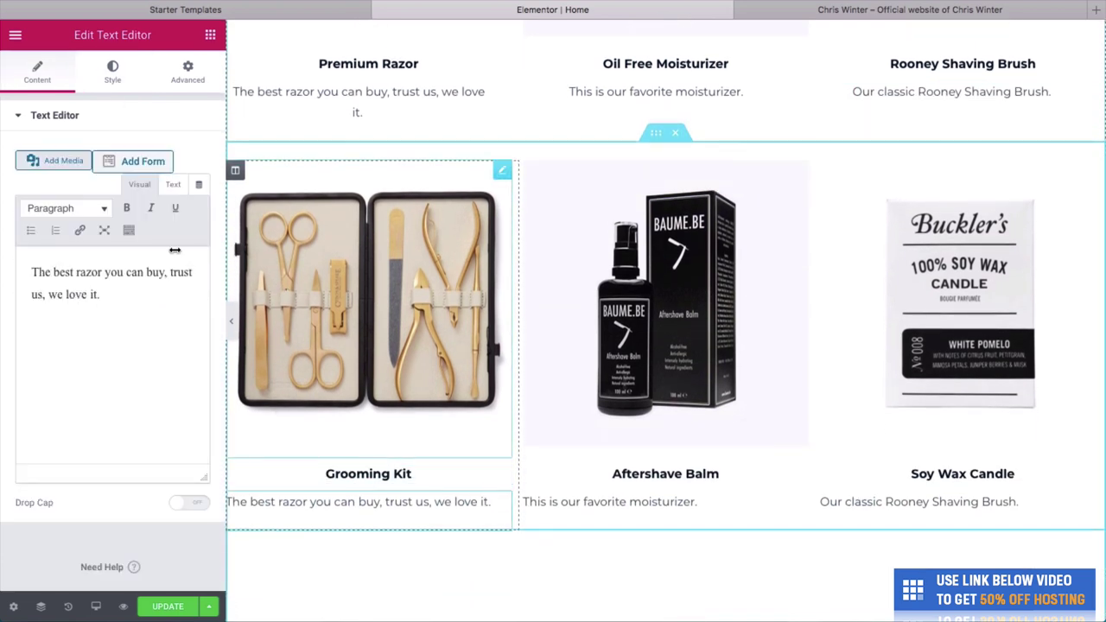
pyautogui.click(112, 75)
pyautogui.click(159, 153)
pyautogui.click(651, 501)
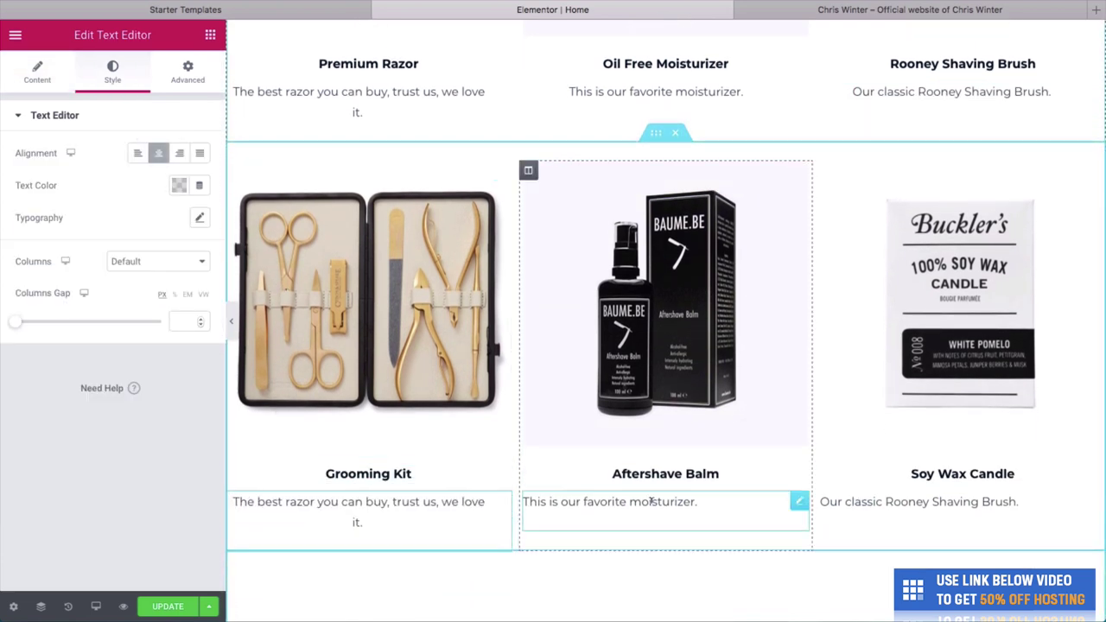
pyautogui.click(113, 74)
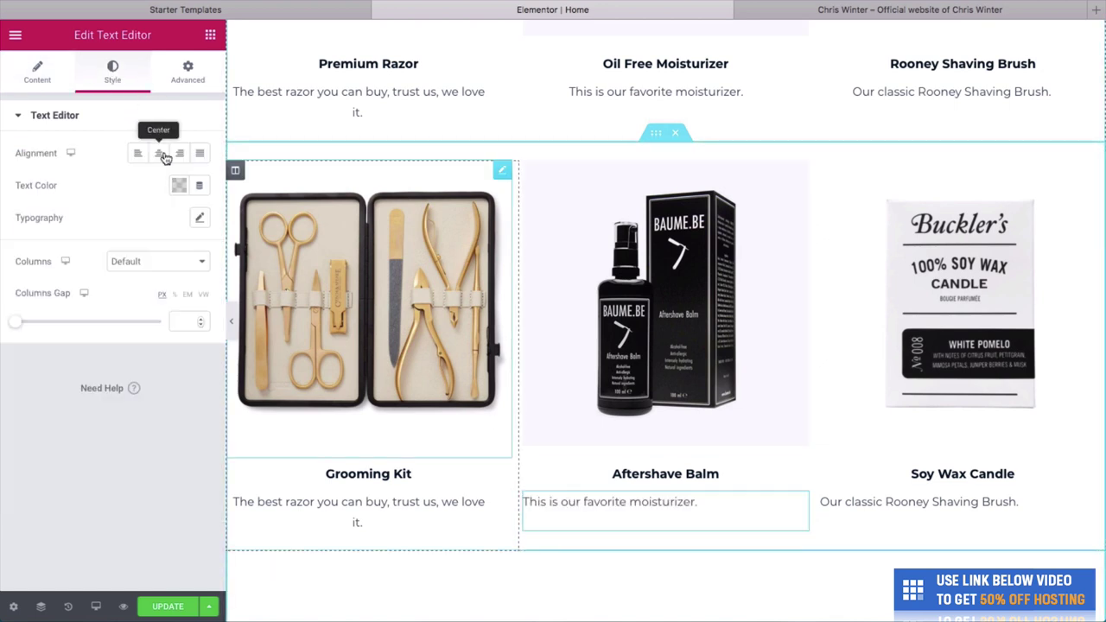
pyautogui.click(158, 153)
pyautogui.click(925, 501)
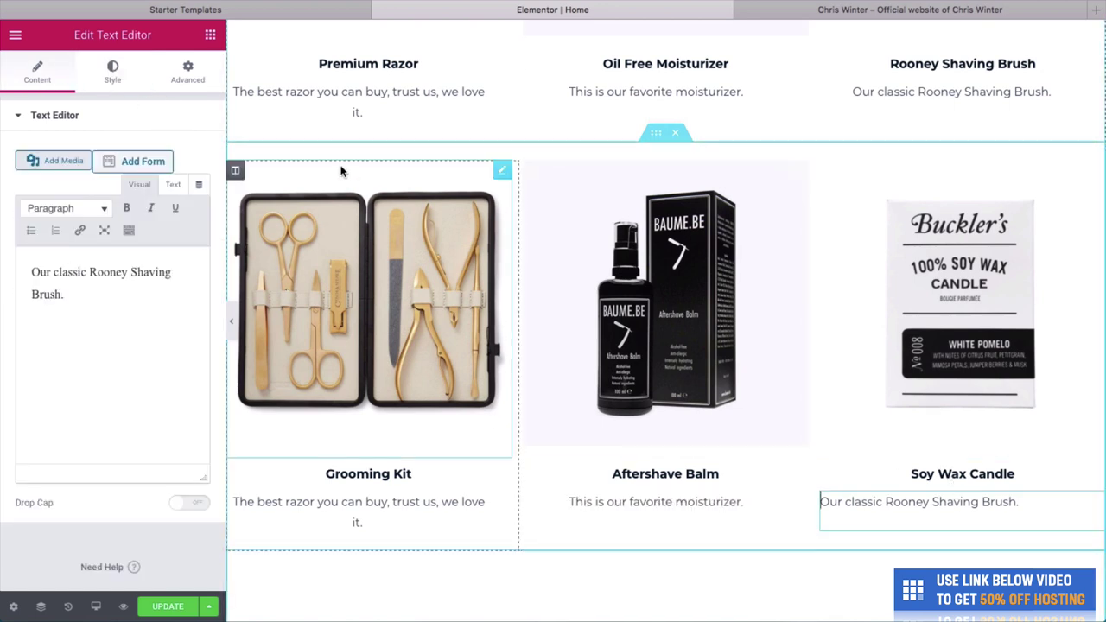
pyautogui.click(112, 75)
pyautogui.click(158, 153)
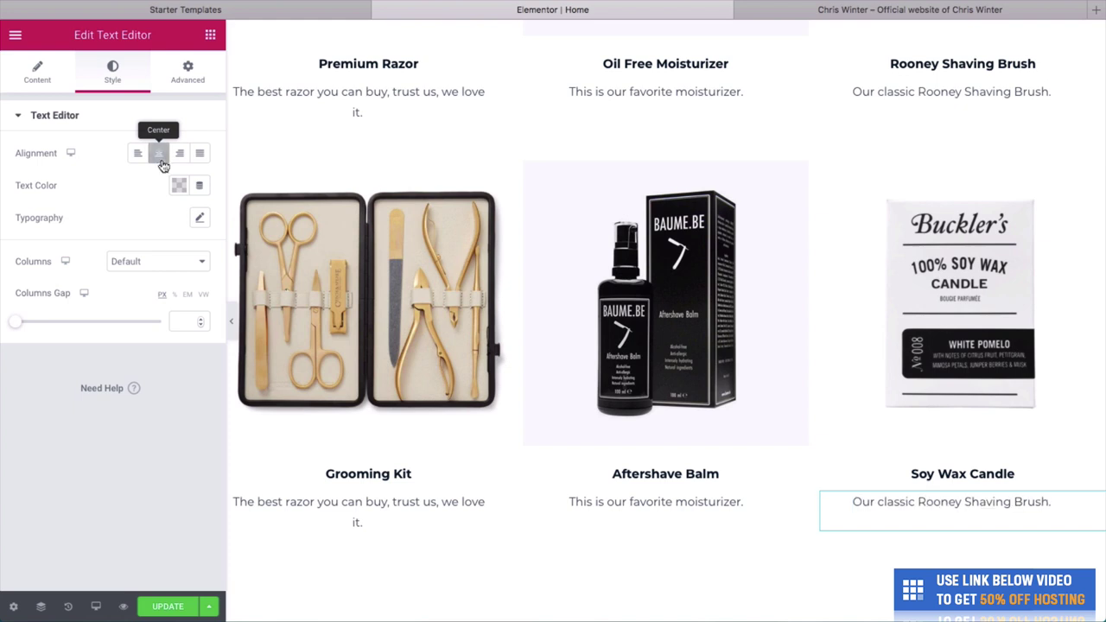
# Save the page changes.
pyautogui.scroll(-1, 690, 443)
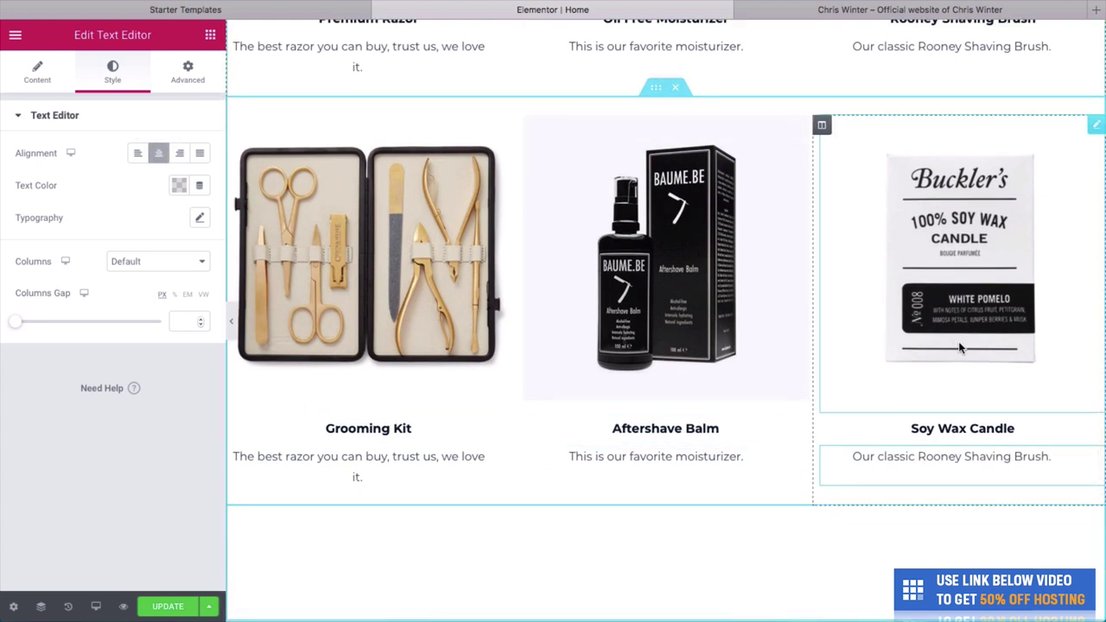
pyautogui.scroll(-1, 554, 432)
pyautogui.click(171, 605)
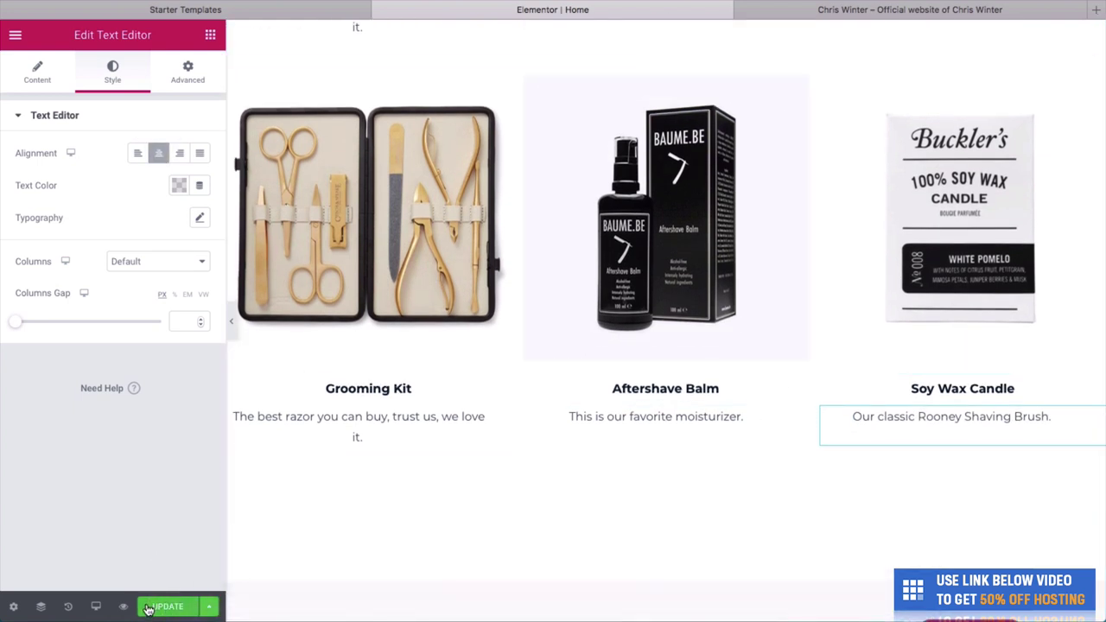
pyautogui.scroll(-3, 319, 346)
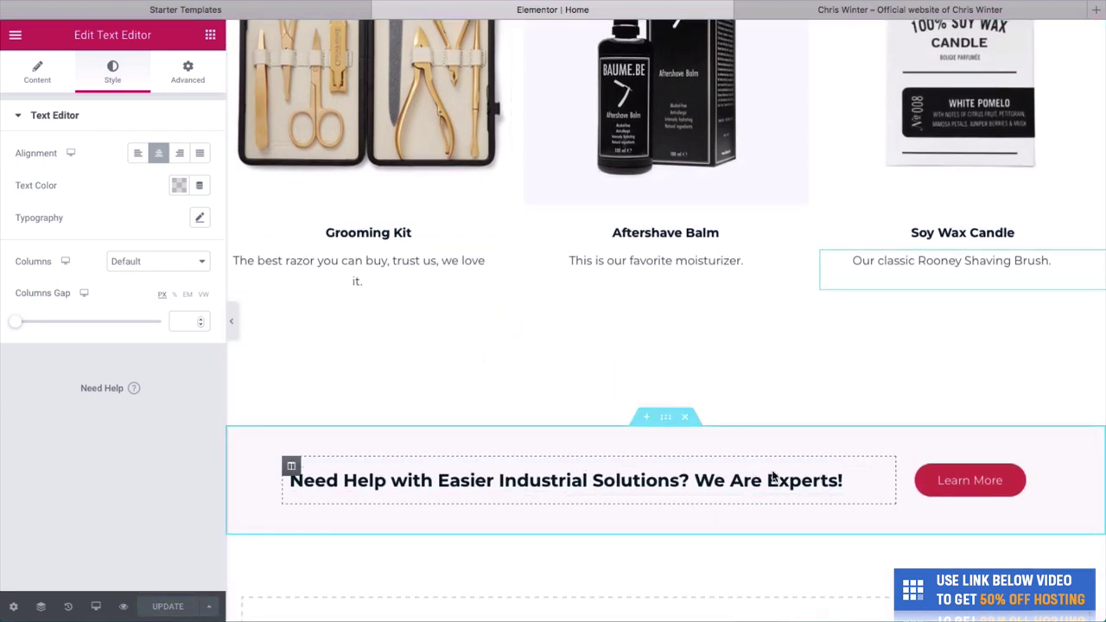
# Replace the 'Need Help' banner heading with 'We're open every day of the week to give you a great haircut'.
pyautogui.scroll(-1, 776, 484)
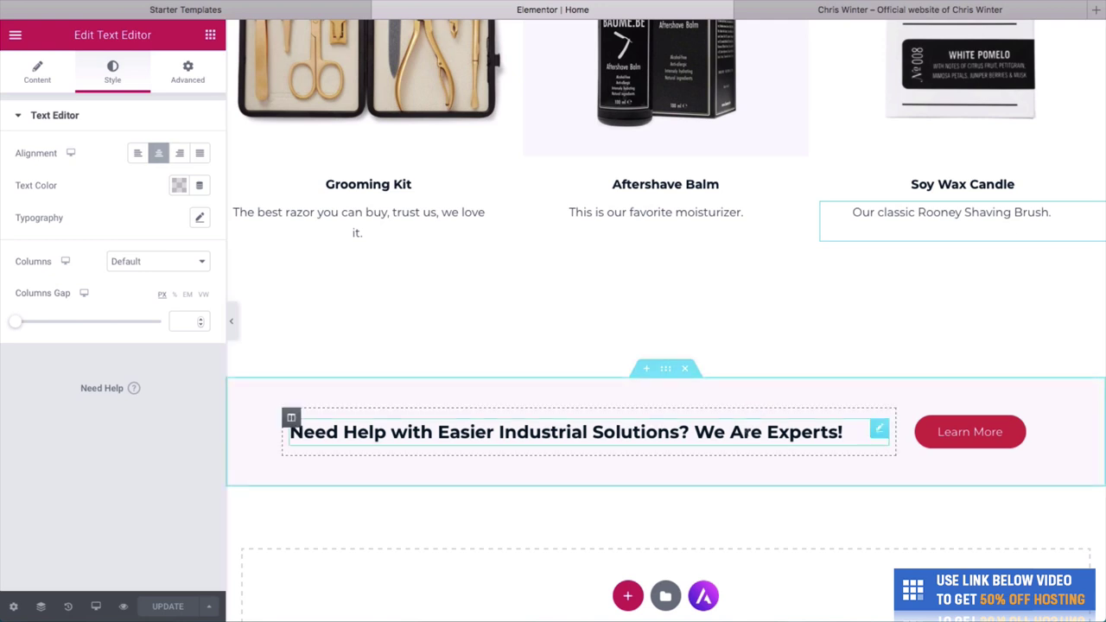
pyautogui.click(843, 432)
pyautogui.tripleClick(560, 415)
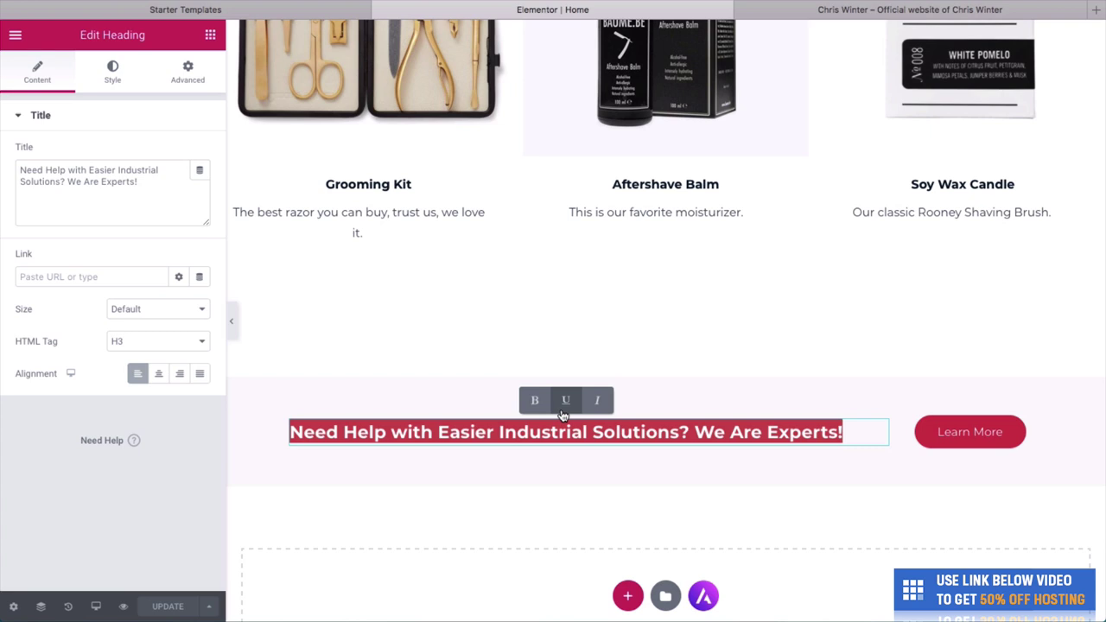
pyautogui.write("We're ope")
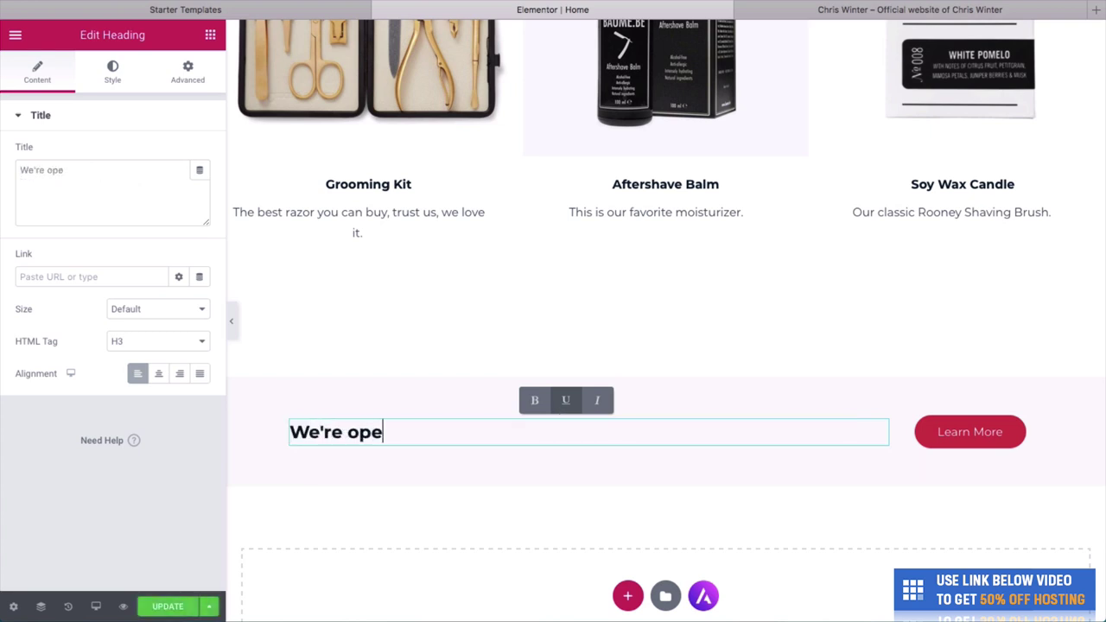
pyautogui.write('n every day')
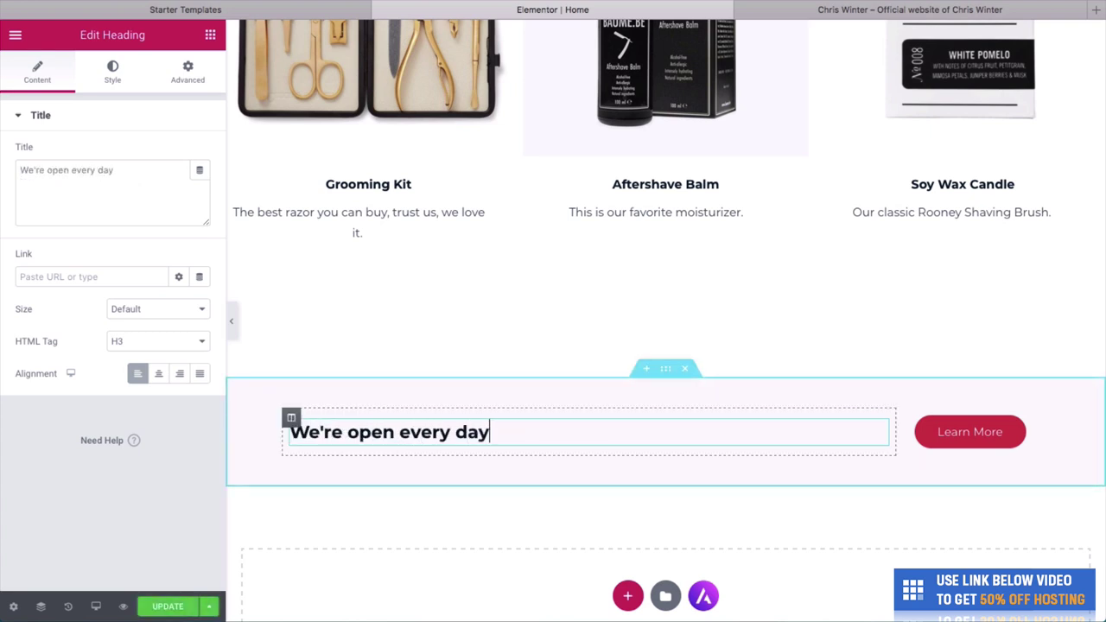
pyautogui.write(' of the week to')
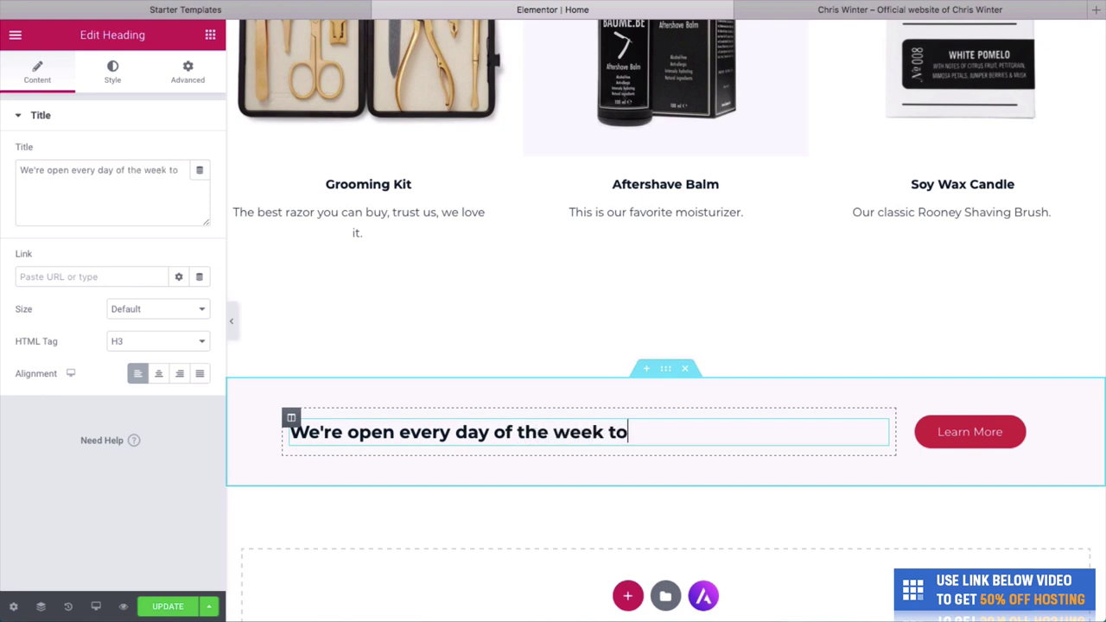
pyautogui.write(' give you a ')
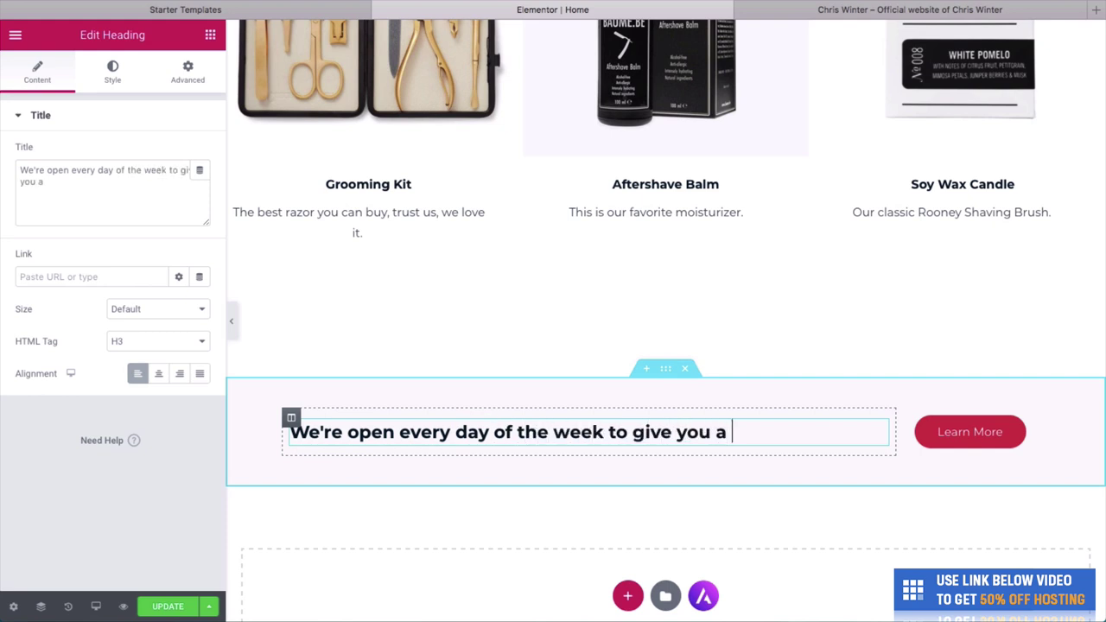
pyautogui.write('great hair')
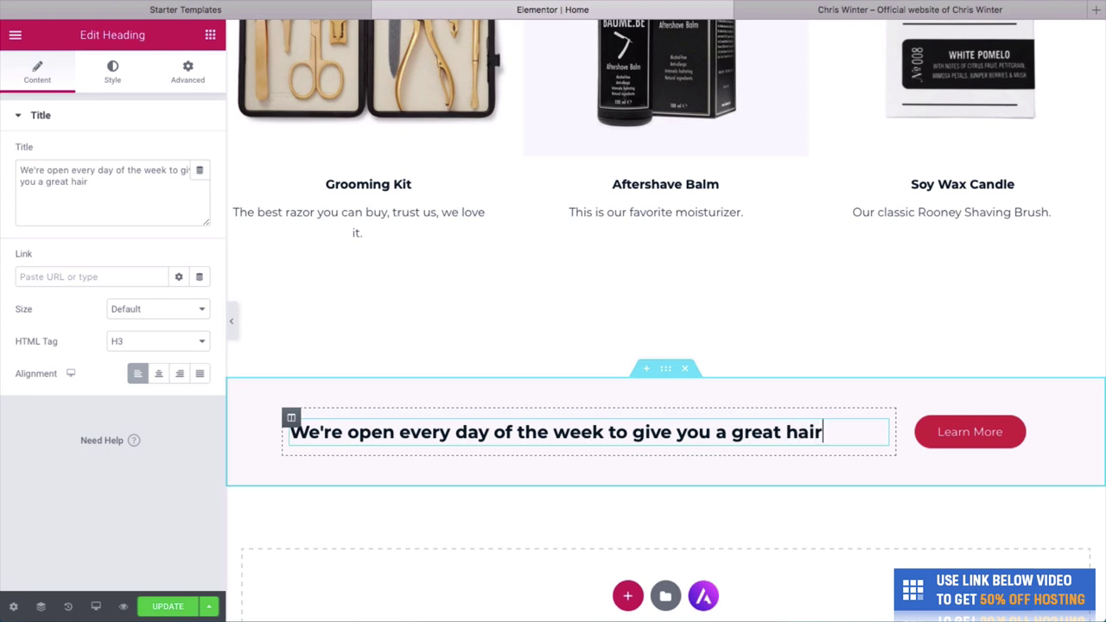
pyautogui.write('cut')
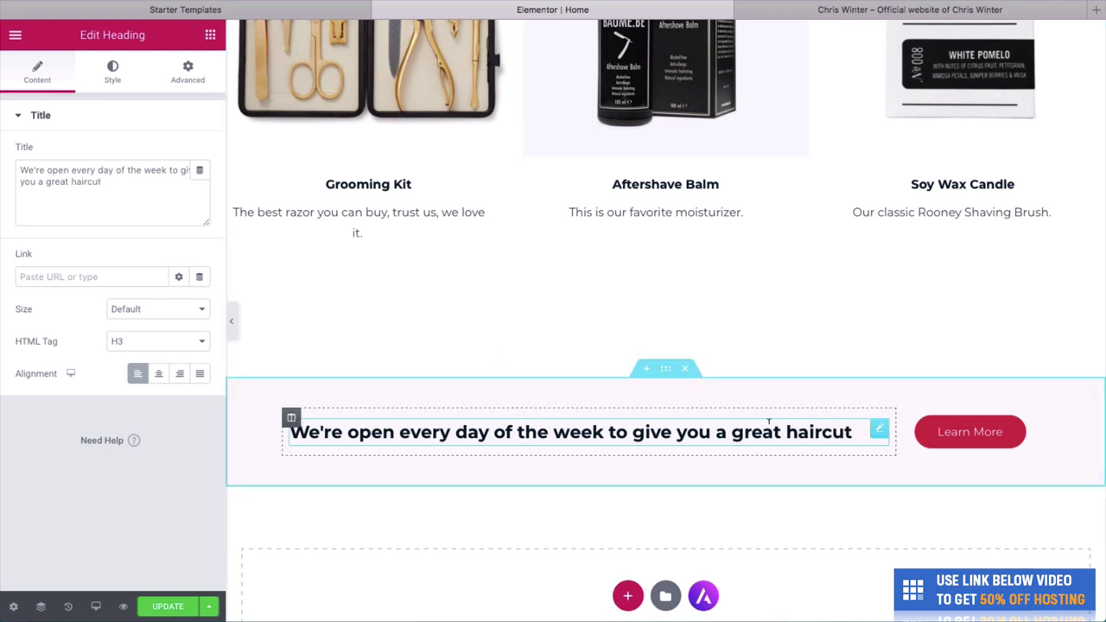
# Relabel the banner's Learn More button as 'Our Hours'.
pyautogui.click(964, 436)
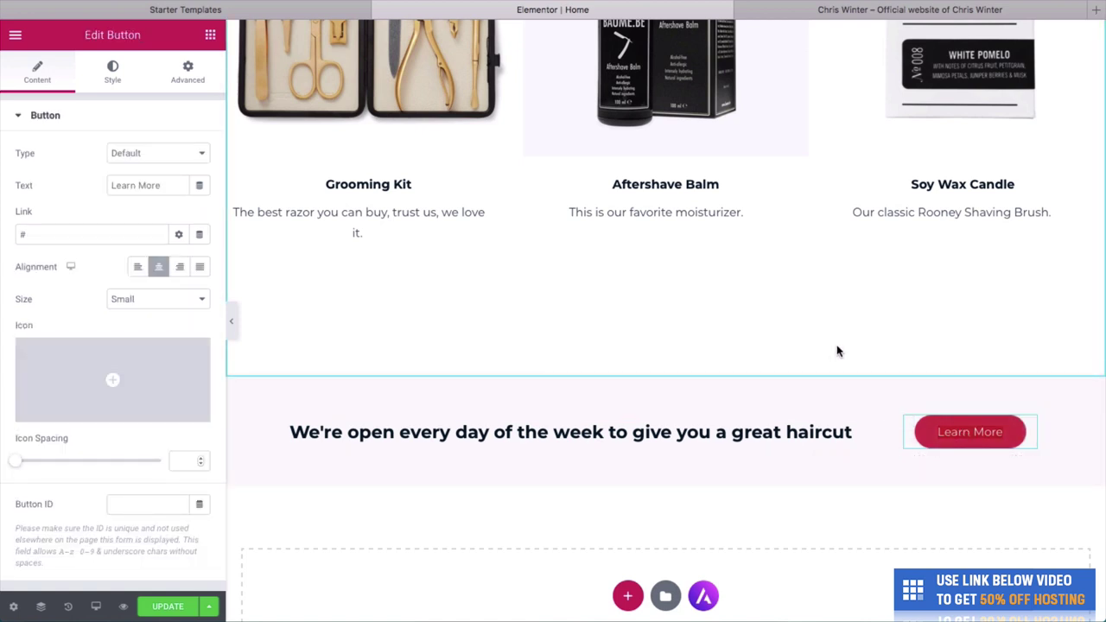
pyautogui.write('Opening Times')
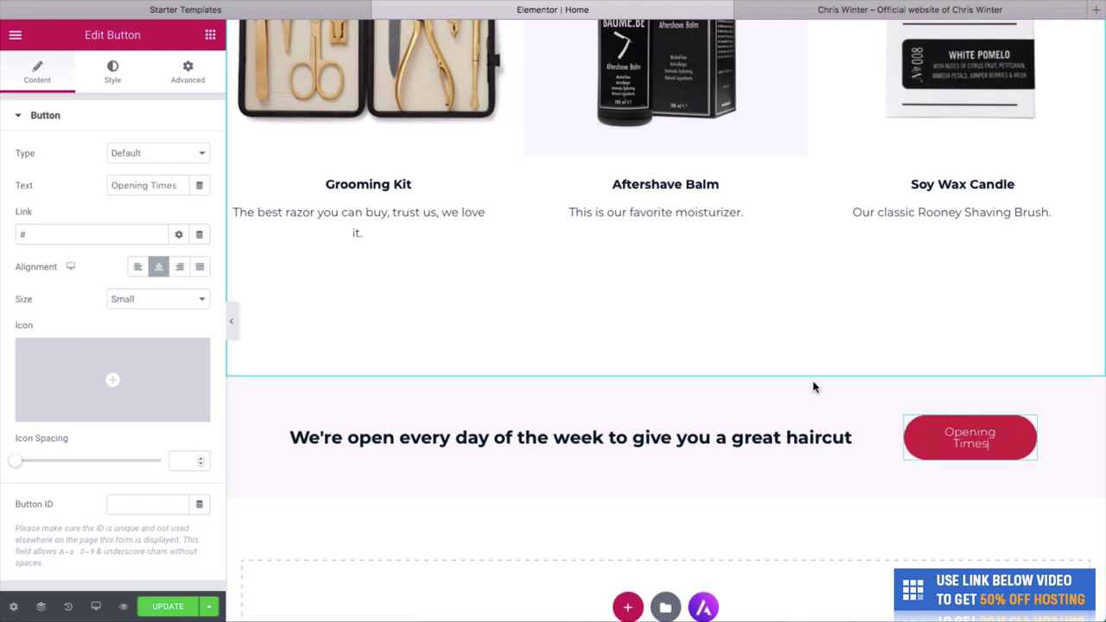
pyautogui.hotkey('ctrl', 'a')
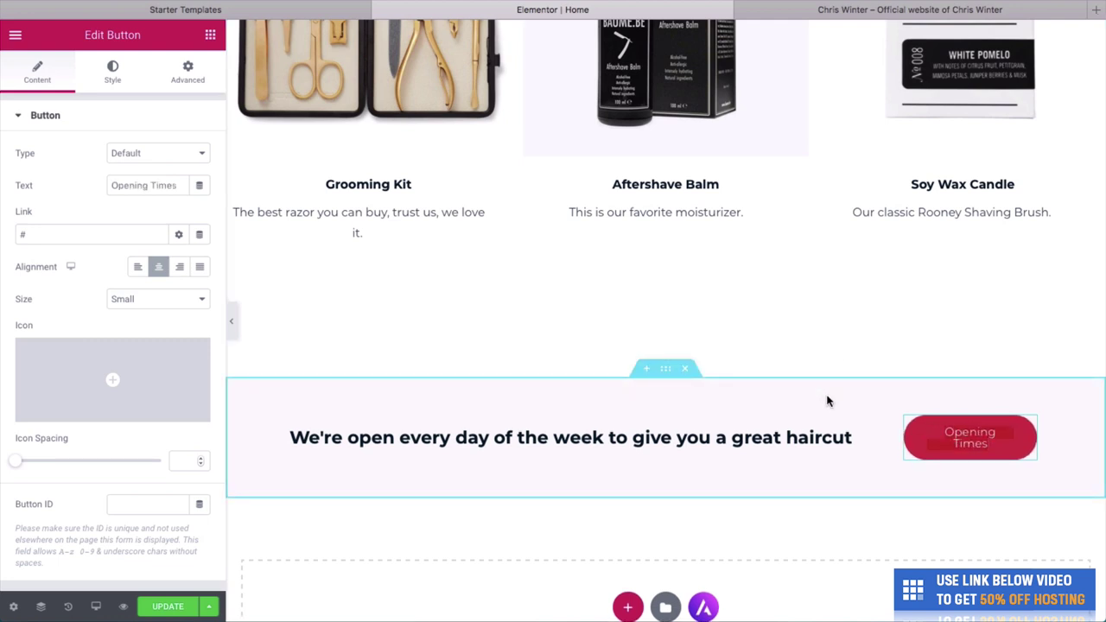
pyautogui.press('BackSpace')
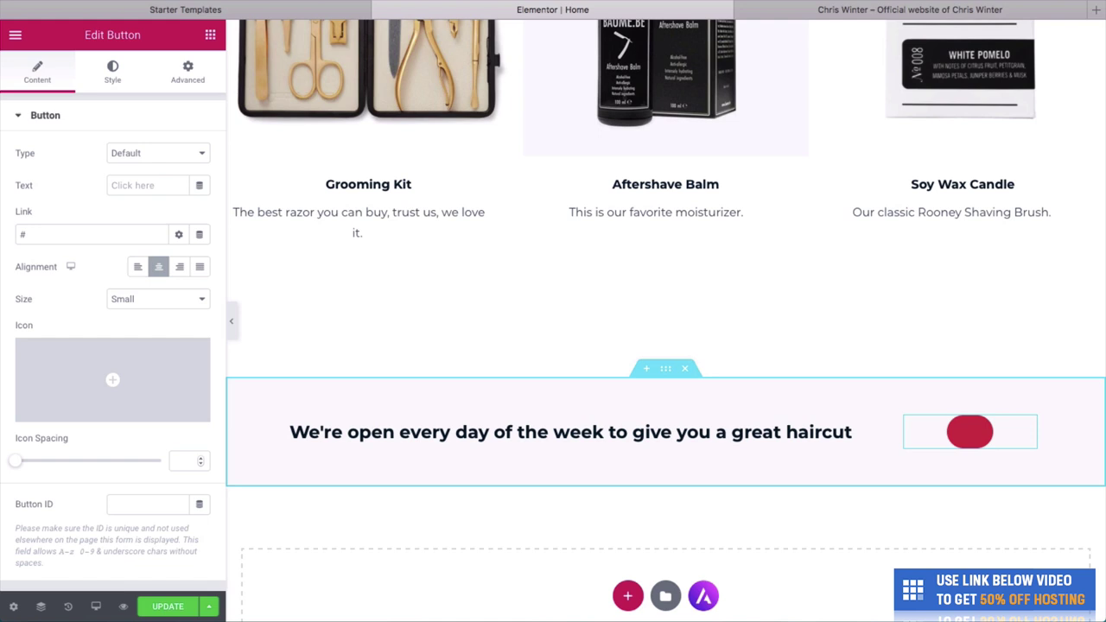
pyautogui.write('T')
pyautogui.press('BackSpace')
pyautogui.press('BackSpace')
pyautogui.write('Our Hours')
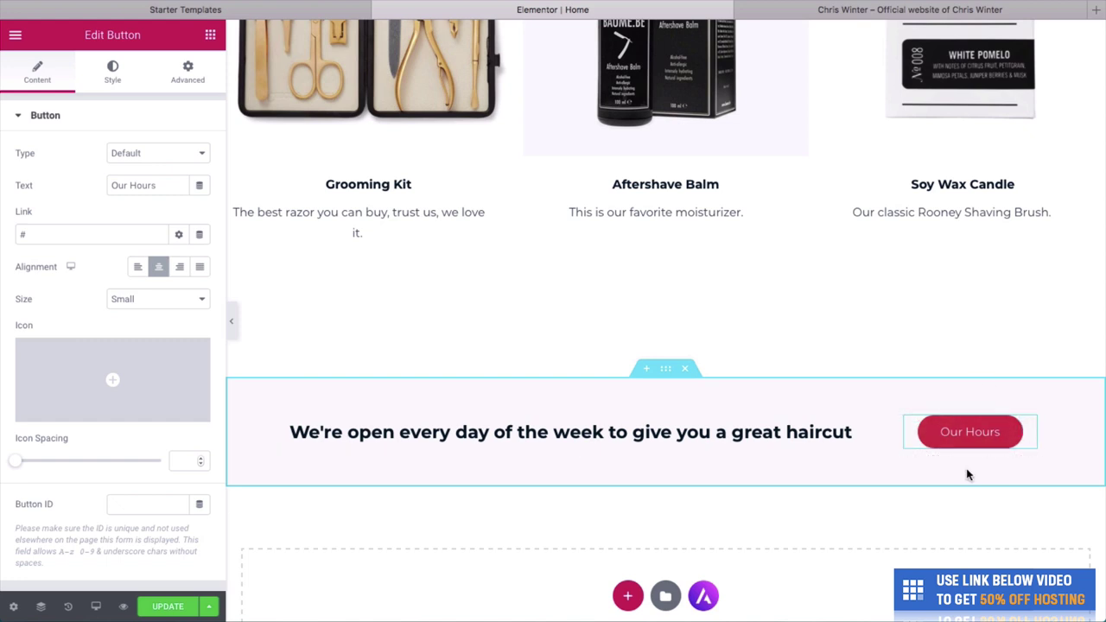
pyautogui.scroll(-3, 968, 474)
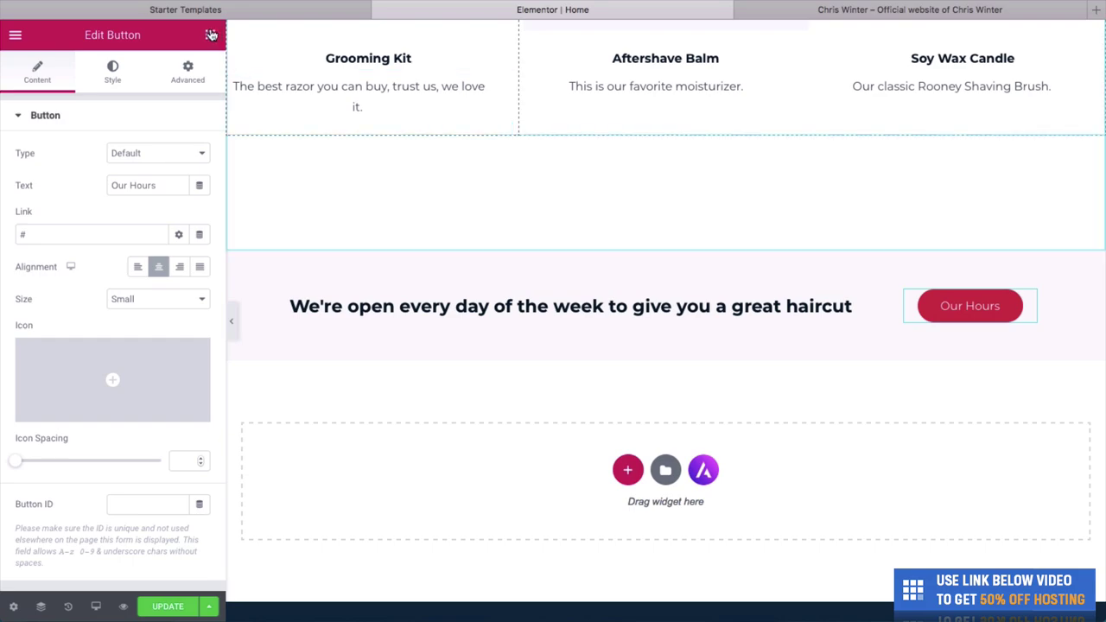
pyautogui.click(230, 322)
pyautogui.scroll(12, 454, 285)
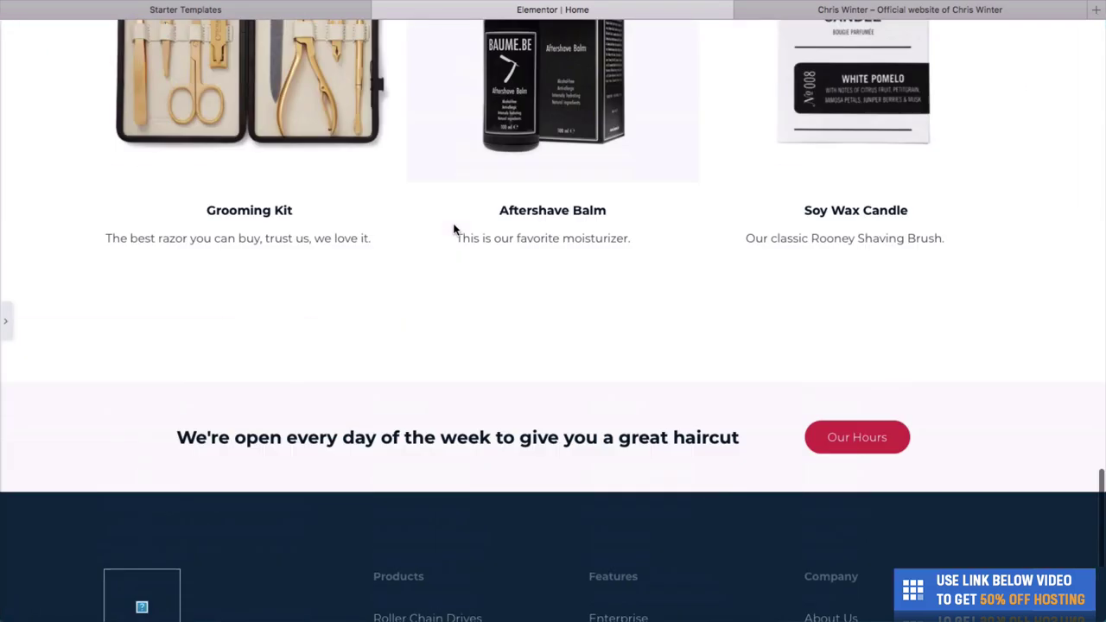
pyautogui.scroll(10, 454, 229)
pyautogui.scroll(-15, 455, 227)
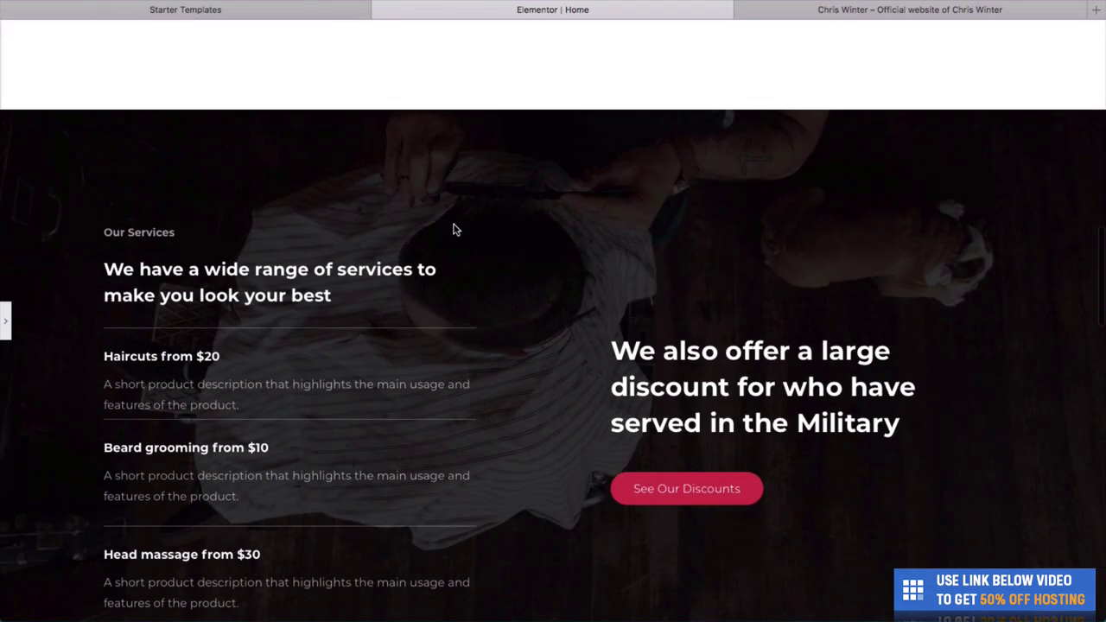
pyautogui.scroll(-10, 474, 336)
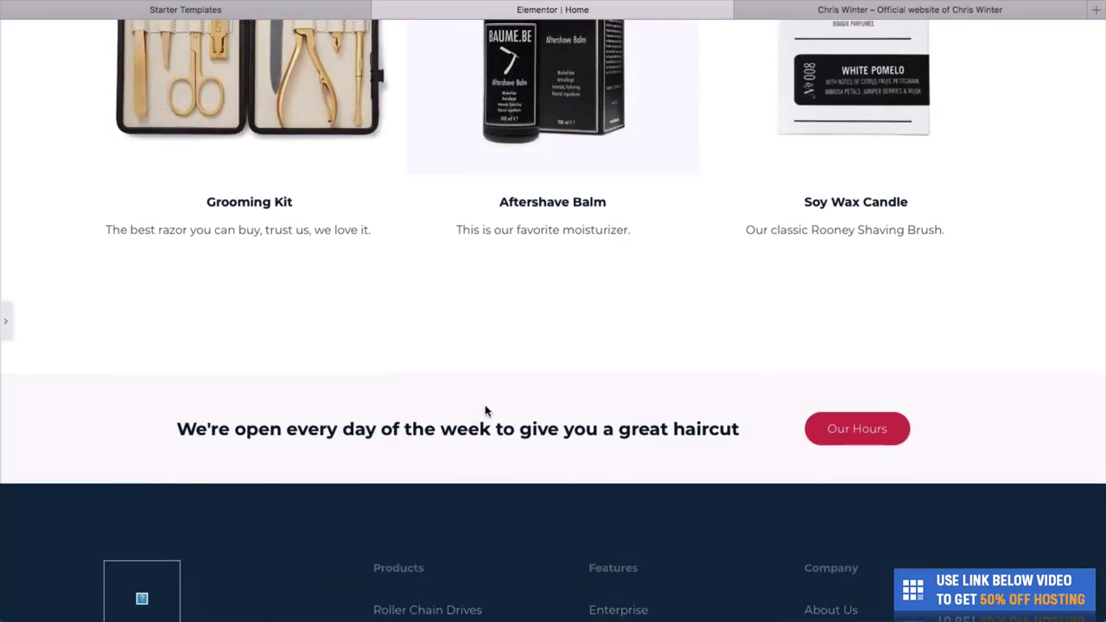
pyautogui.click(7, 317)
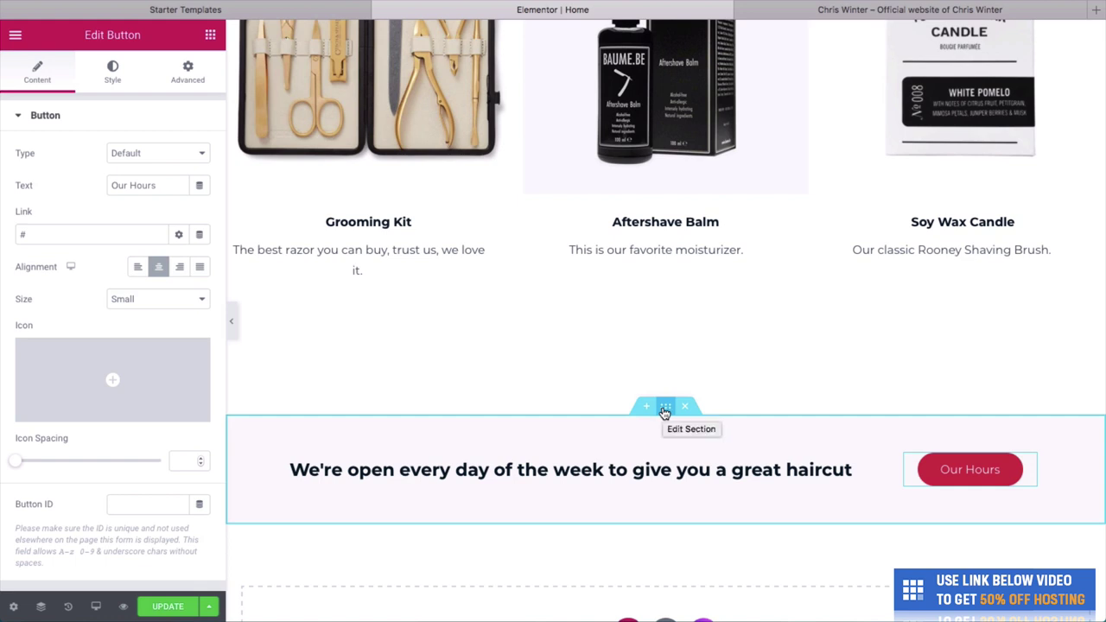
# Drag the open-every-day banner section above the Products To Purchase In Store section.
pyautogui.moveTo(665, 412); pyautogui.dragTo(662, 183)
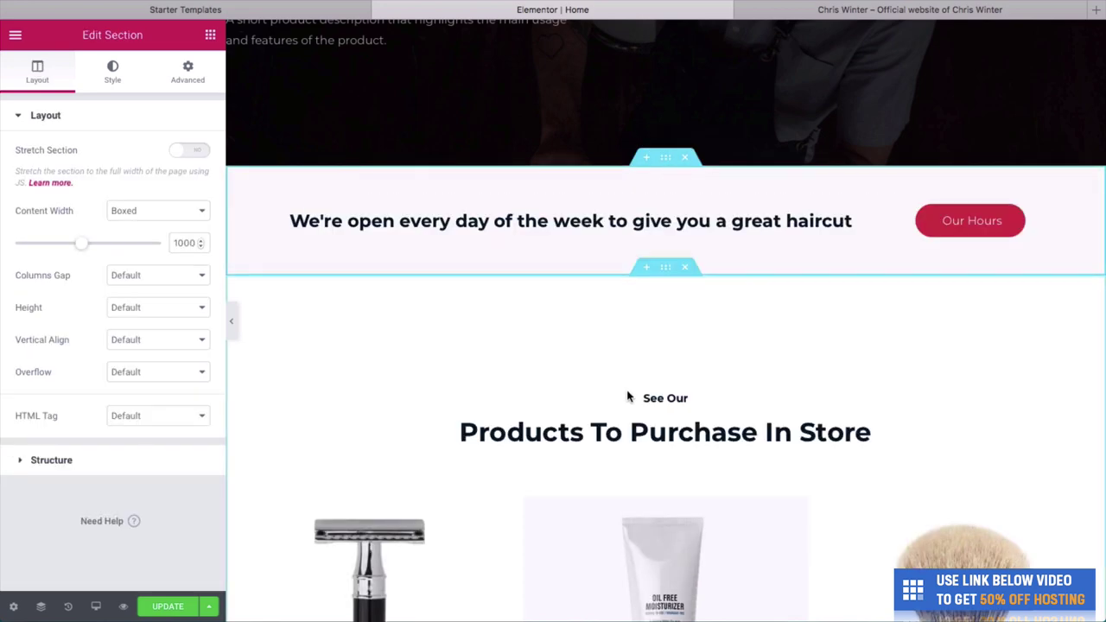
pyautogui.scroll(2, 628, 178)
pyautogui.scroll(-10, 627, 178)
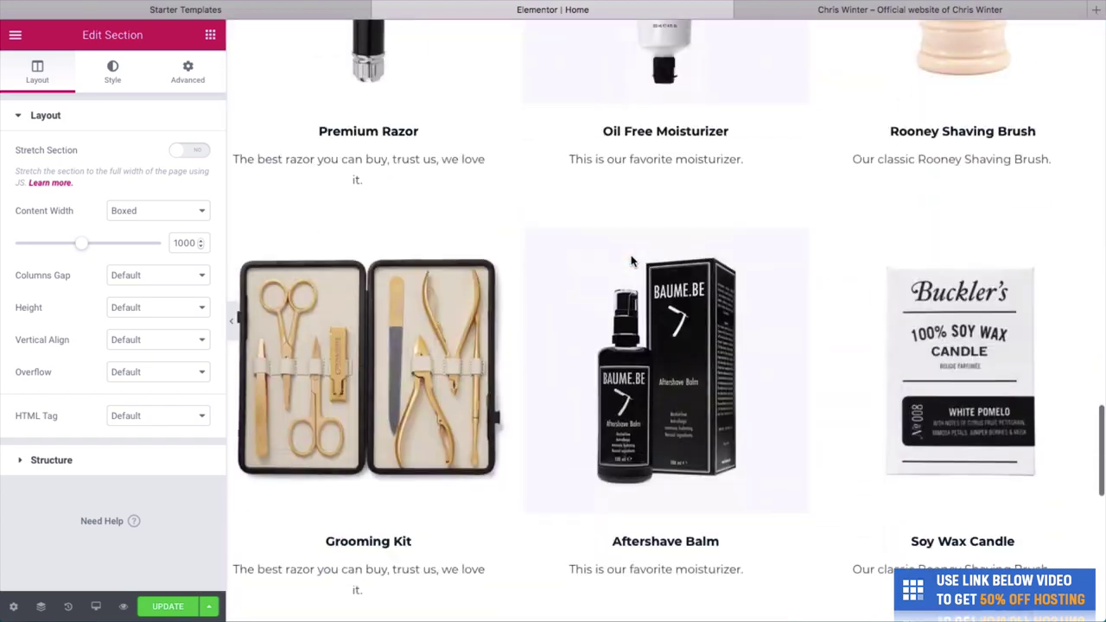
pyautogui.scroll(6, 650, 381)
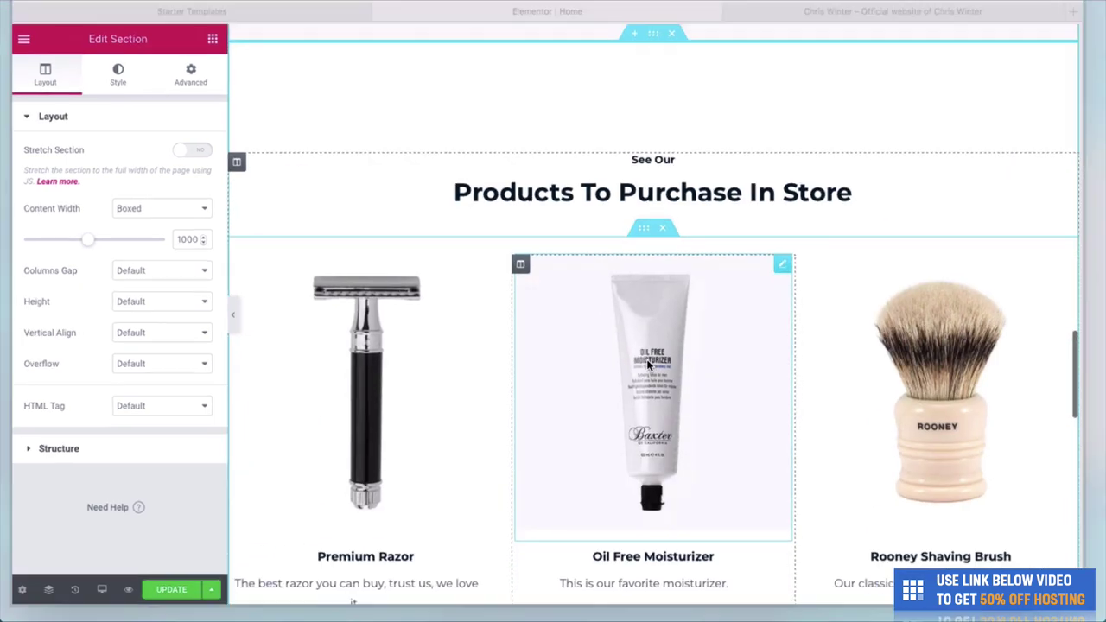
pyautogui.press('super+shift+backslash')
pyautogui.click(537, 121)
pyautogui.scroll(10, 507, 124)
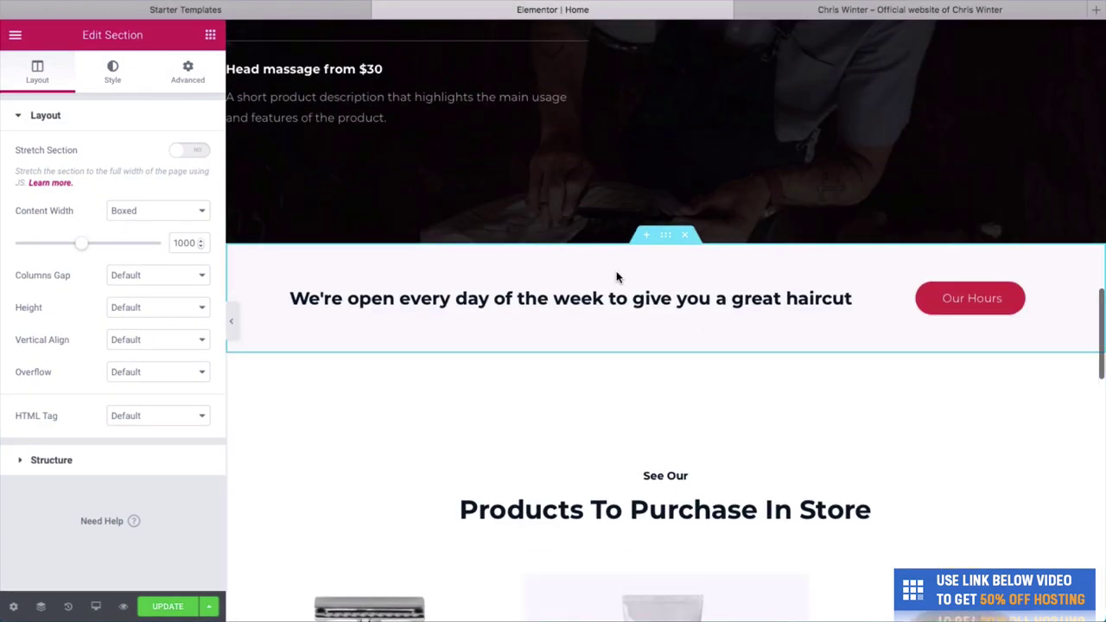
pyautogui.scroll(-5, 676, 250)
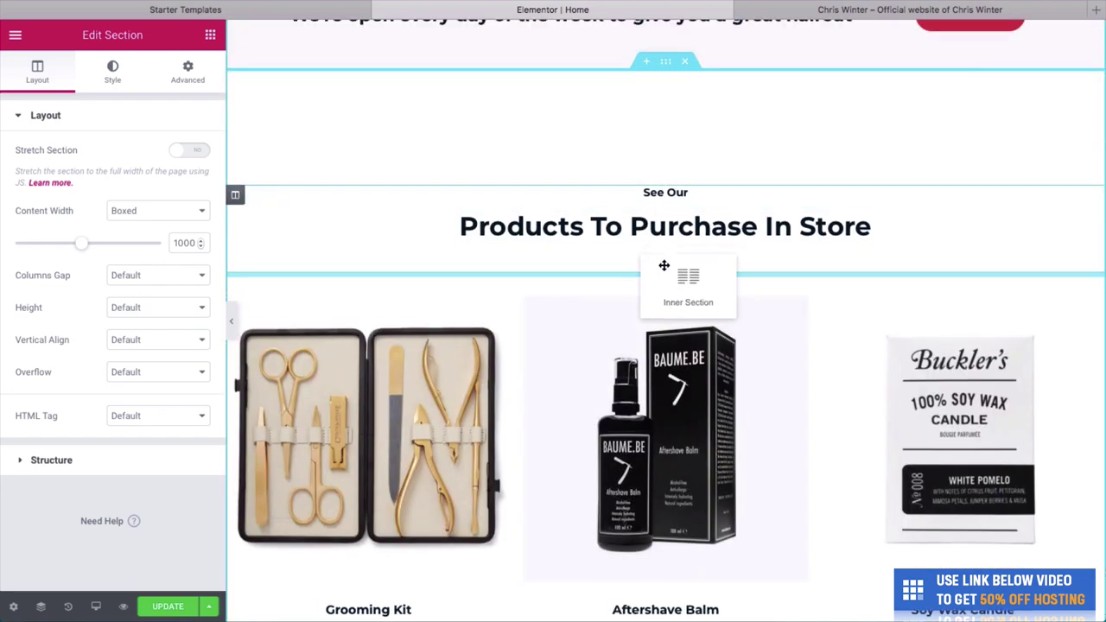
# Move the inner product section back below the first row, save, and preview the page.
pyautogui.moveTo(665, 281)
pyautogui.mouseDown()
pyautogui.moveTo(711, 444)
pyautogui.moveTo(668, 526)
pyautogui.moveTo(668, 517)
pyautogui.mouseUp()
pyautogui.scroll(-5, 671, 517)
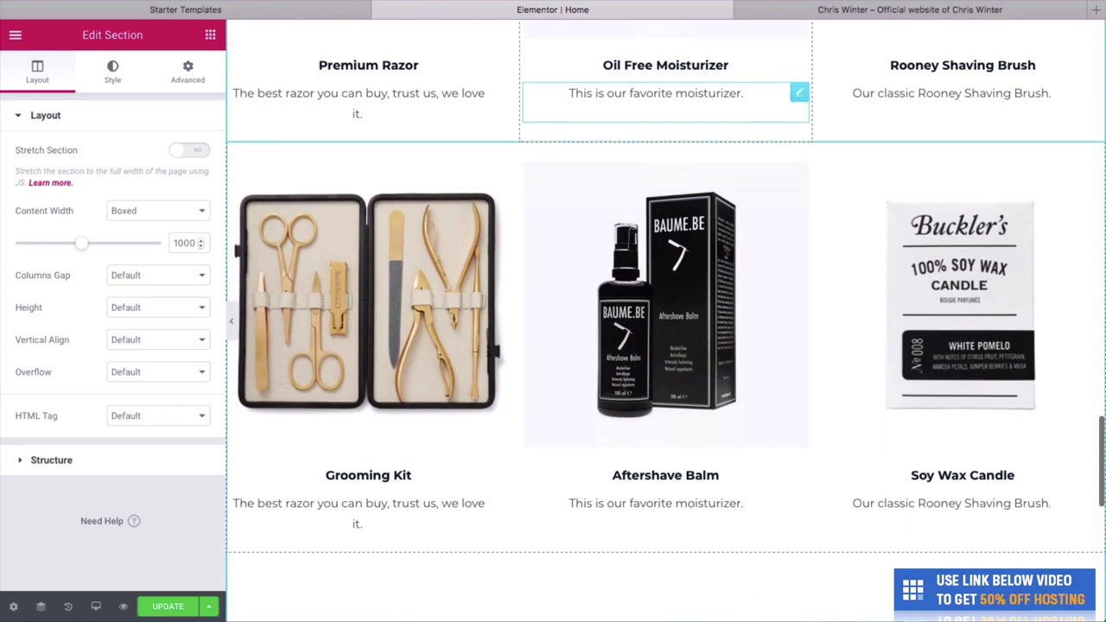
pyautogui.scroll(15, 581, 179)
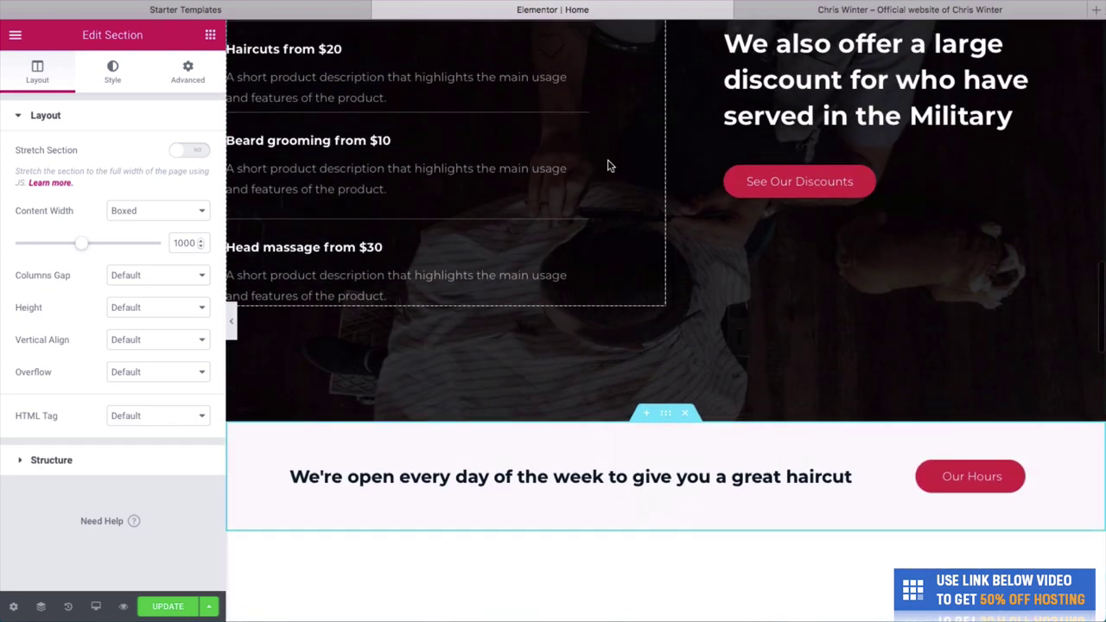
pyautogui.scroll(5, 580, 179)
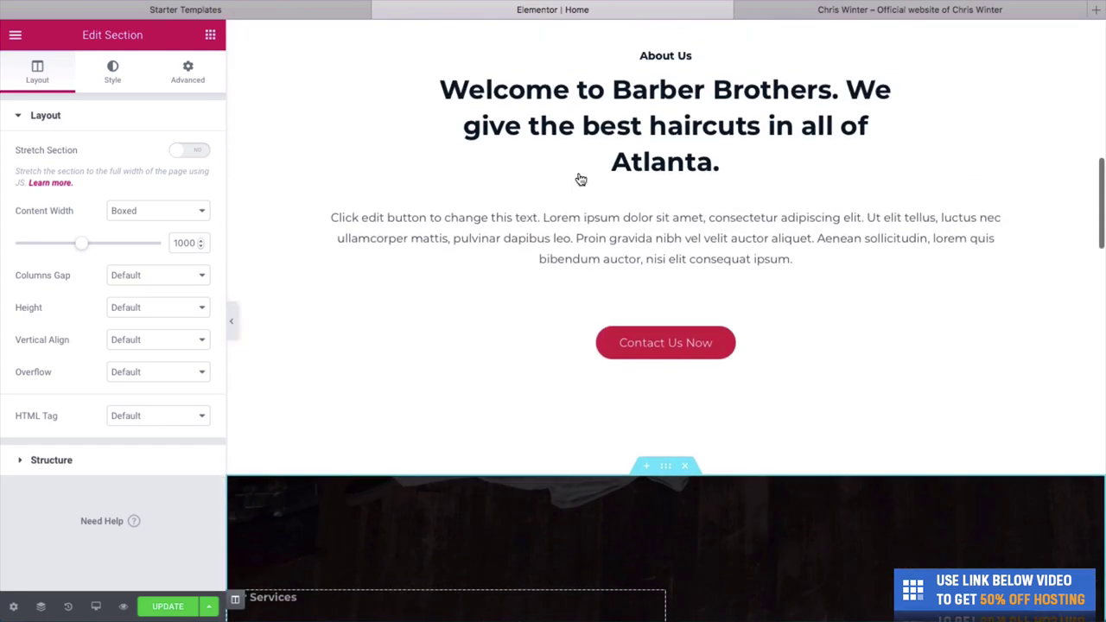
pyautogui.click(176, 607)
pyautogui.scroll(5, 430, 493)
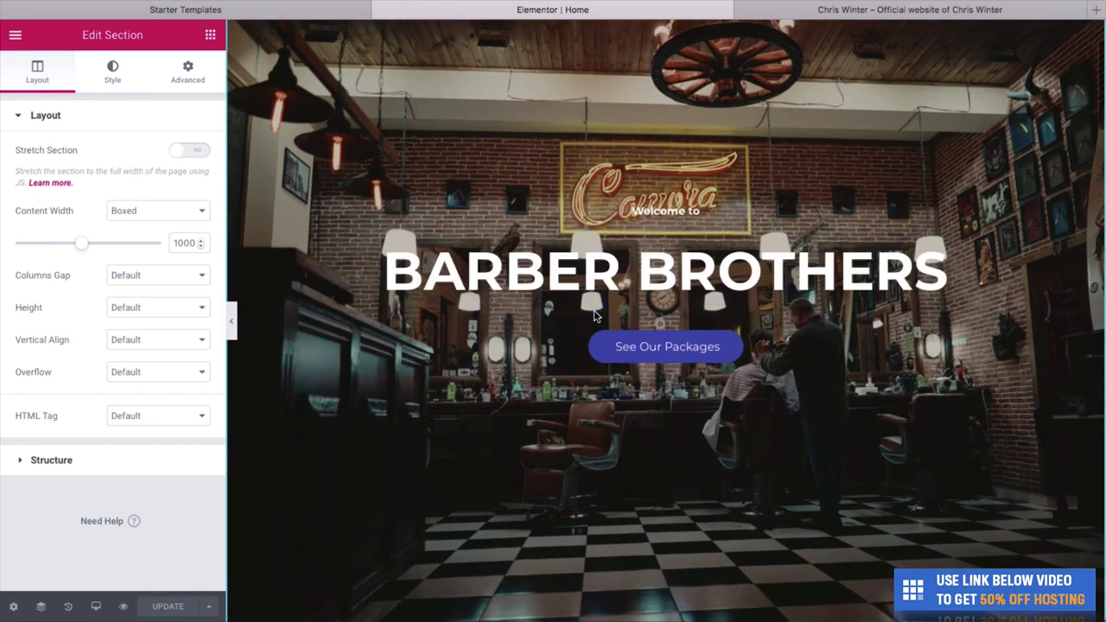
pyautogui.hotkey('ctrl', 'p')
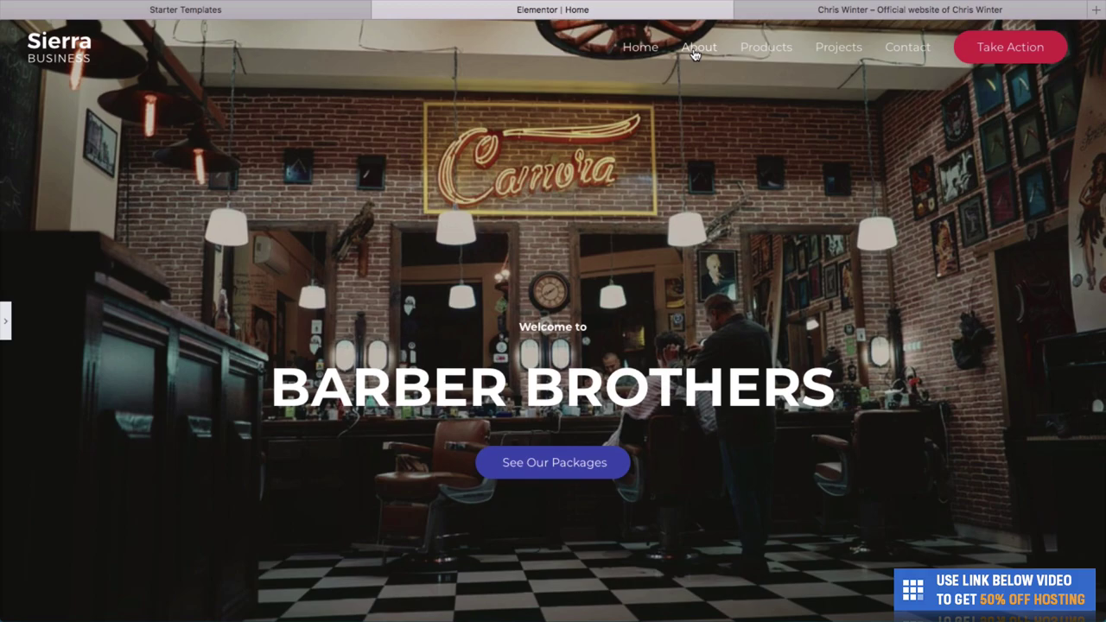
pyautogui.hotkey('ctrl', 'Tab')
# Open the live About page and scroll through its ABOUT US hero and content.
pyautogui.scroll(10, 708, 57)
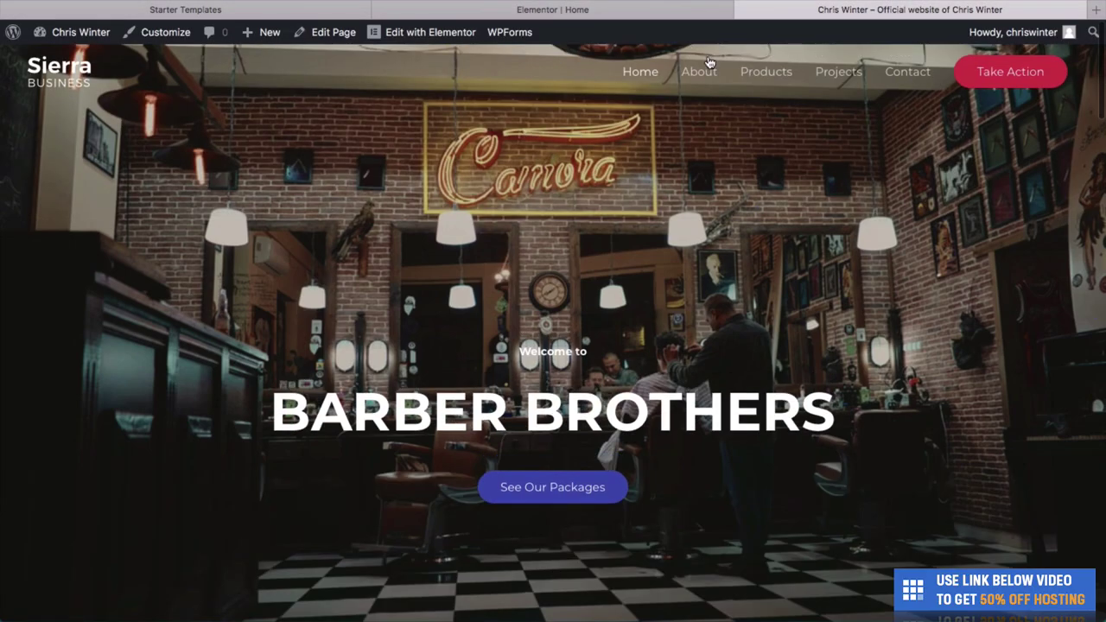
pyautogui.click(698, 72)
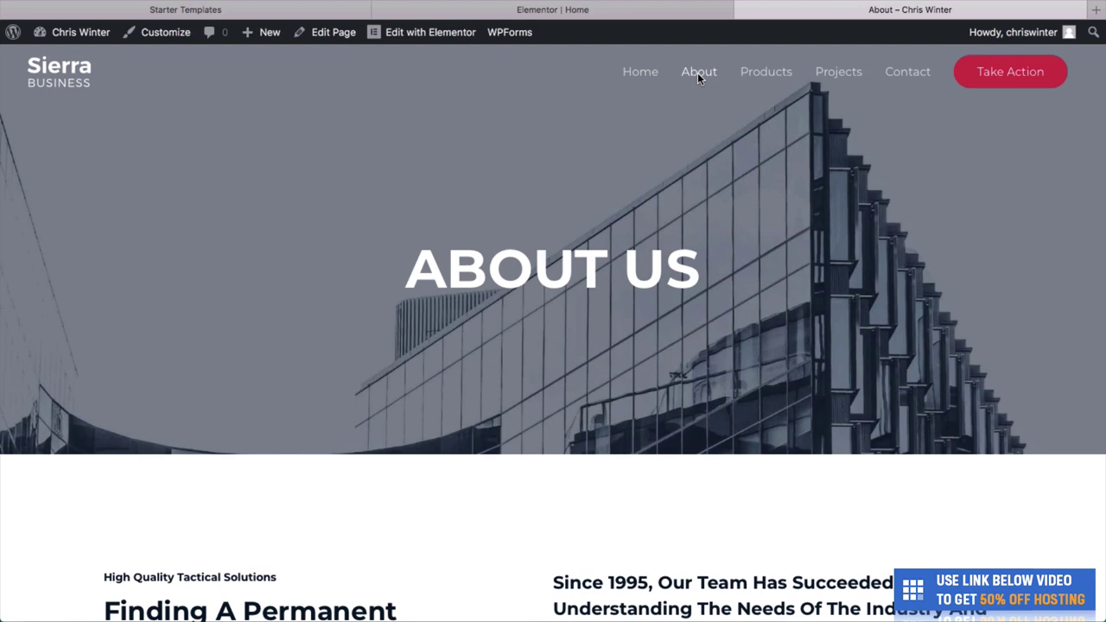
pyautogui.scroll(-5, 657, 341)
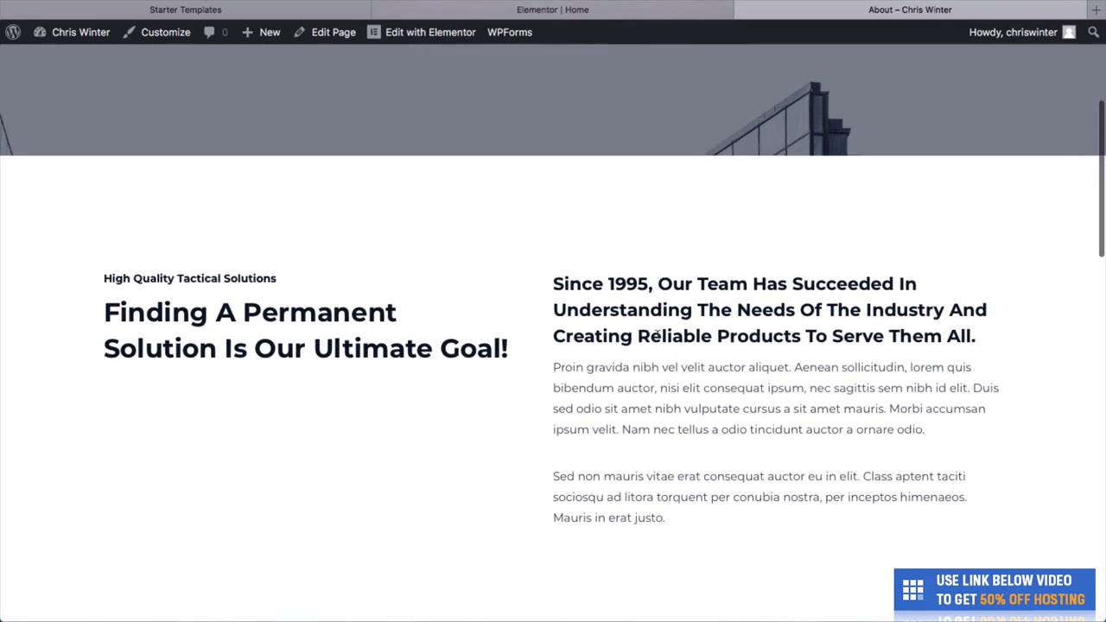
pyautogui.scroll(-8, 656, 342)
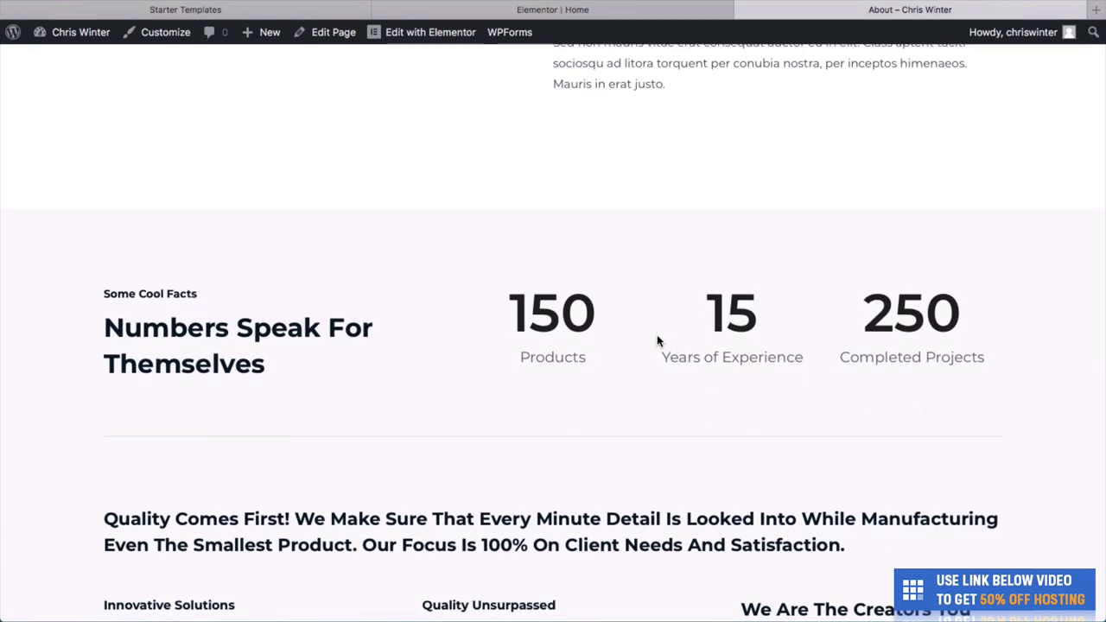
pyautogui.scroll(1, 657, 340)
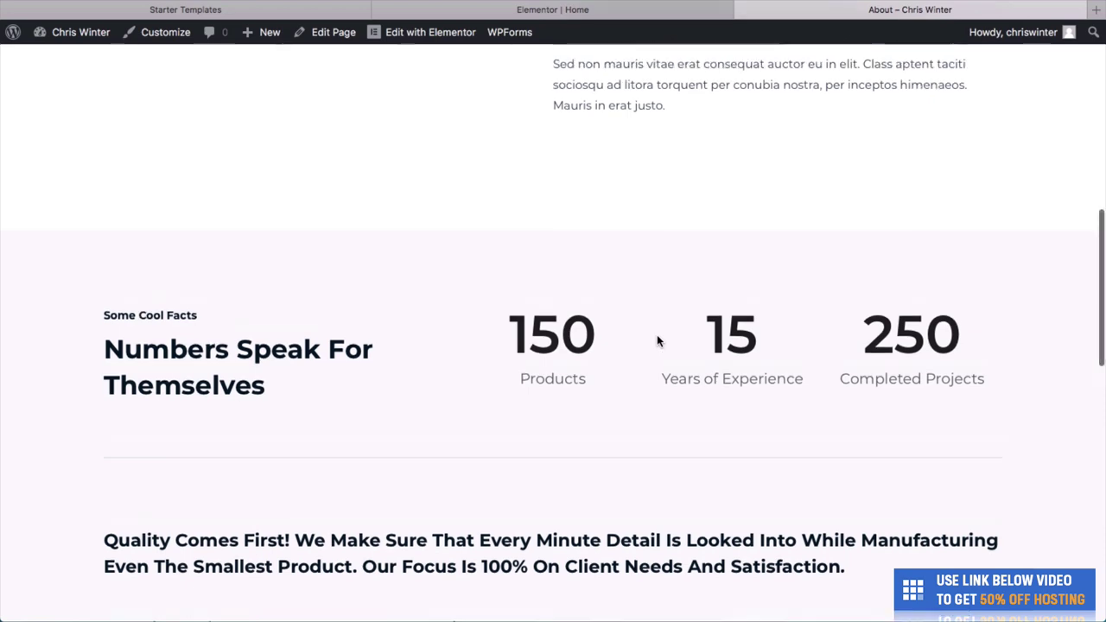
pyautogui.scroll(15, 656, 339)
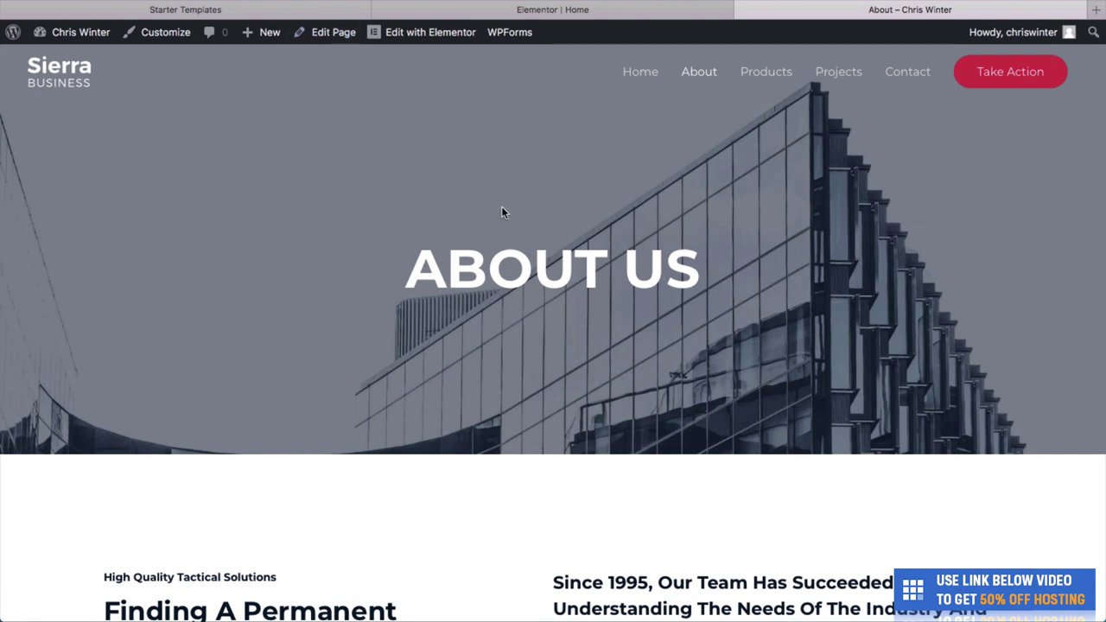
pyautogui.scroll(-5, 503, 211)
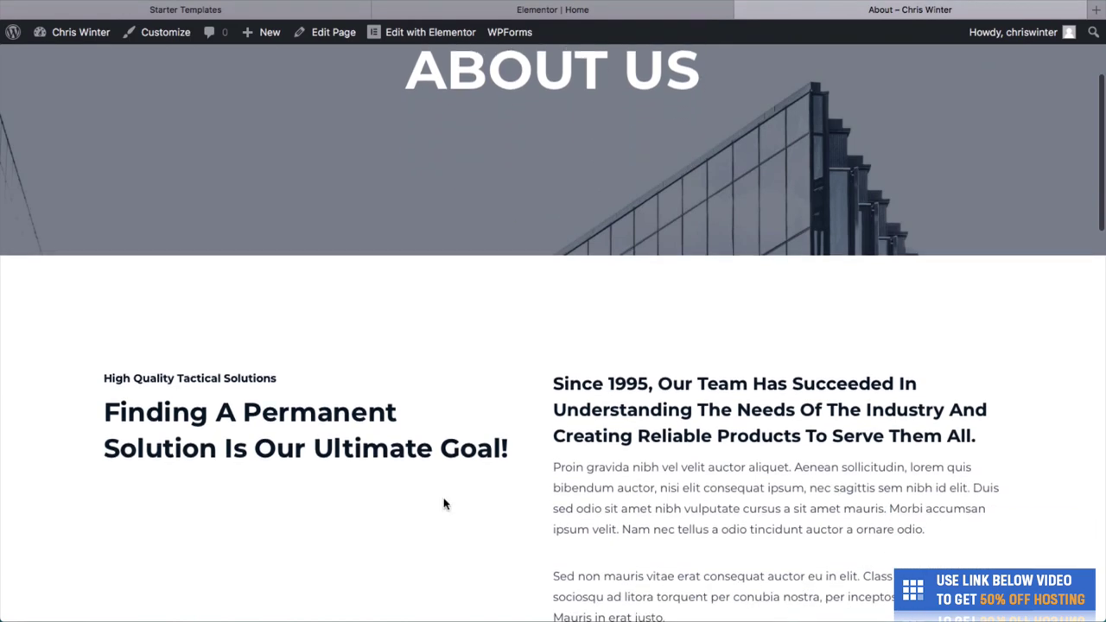
pyautogui.scroll(5, 607, 406)
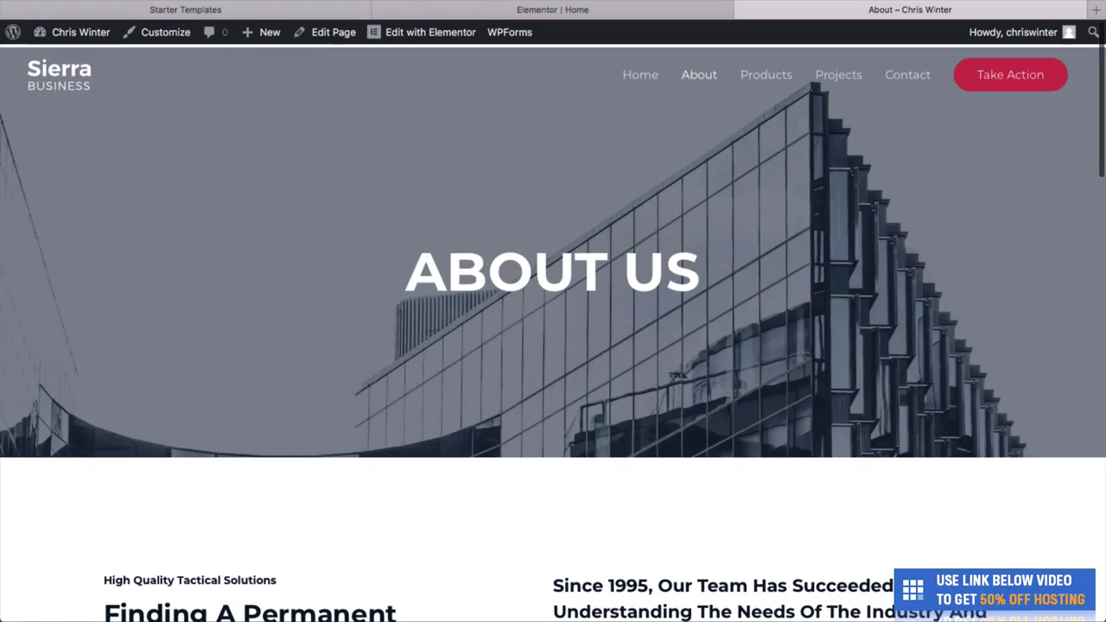
pyautogui.moveTo(427, 37)
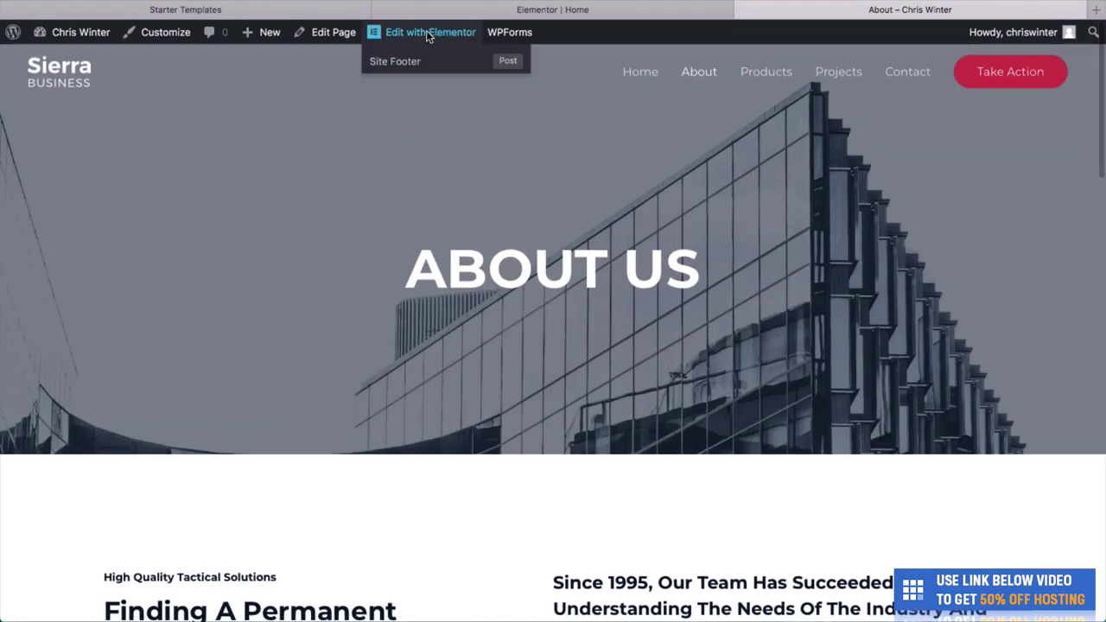
# Launch the About page in the Elementor editor and scroll through its template content.
pyautogui.click(426, 35)
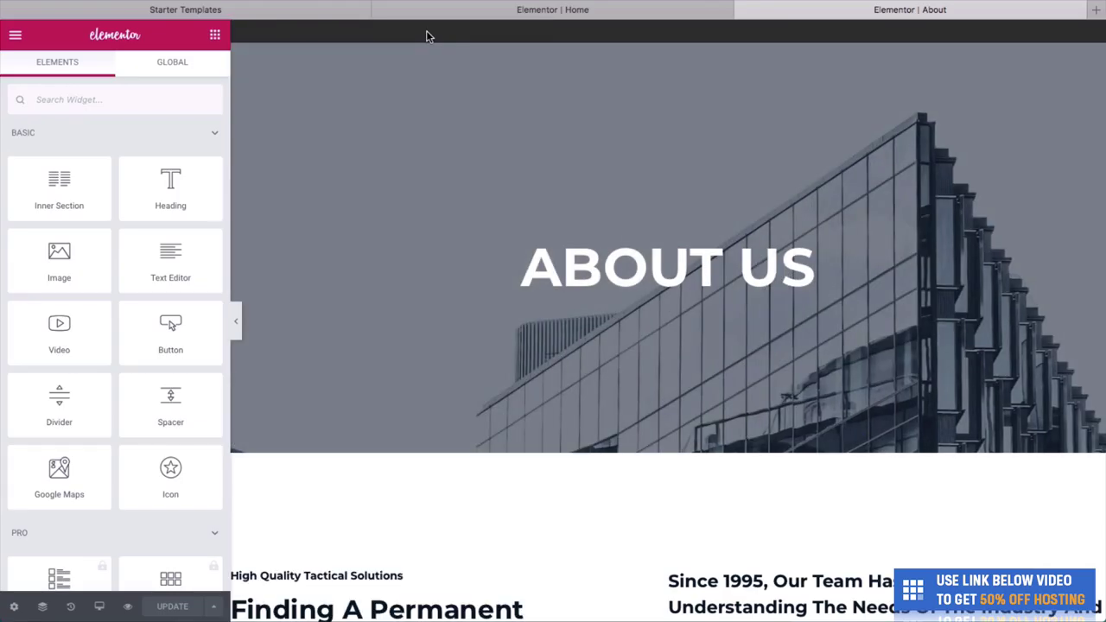
pyautogui.scroll(-5, 559, 466)
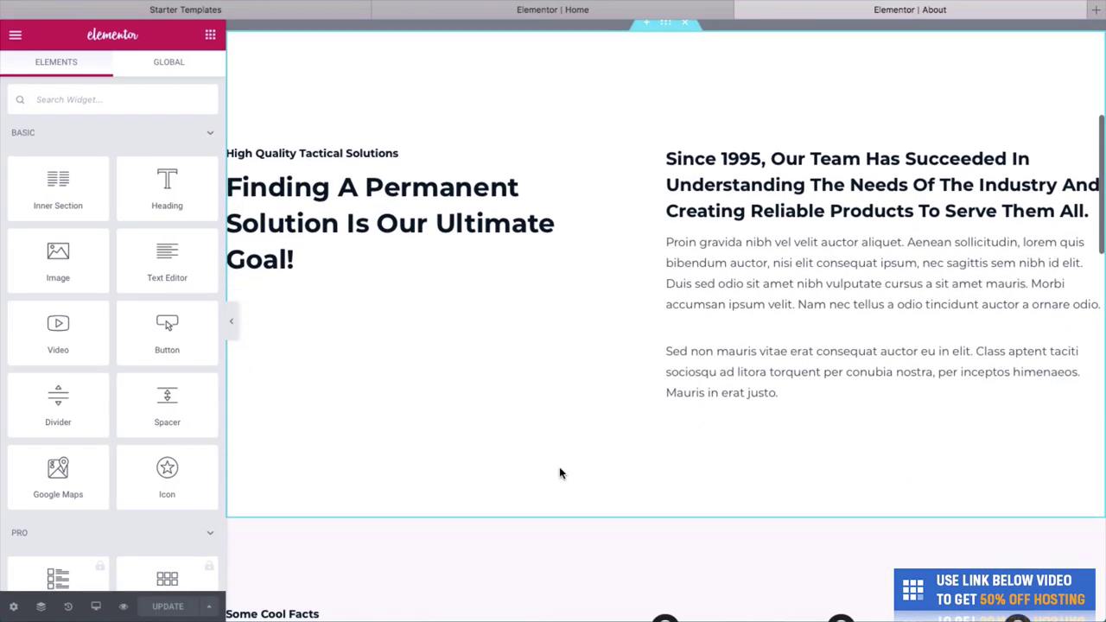
pyautogui.scroll(-10, 559, 474)
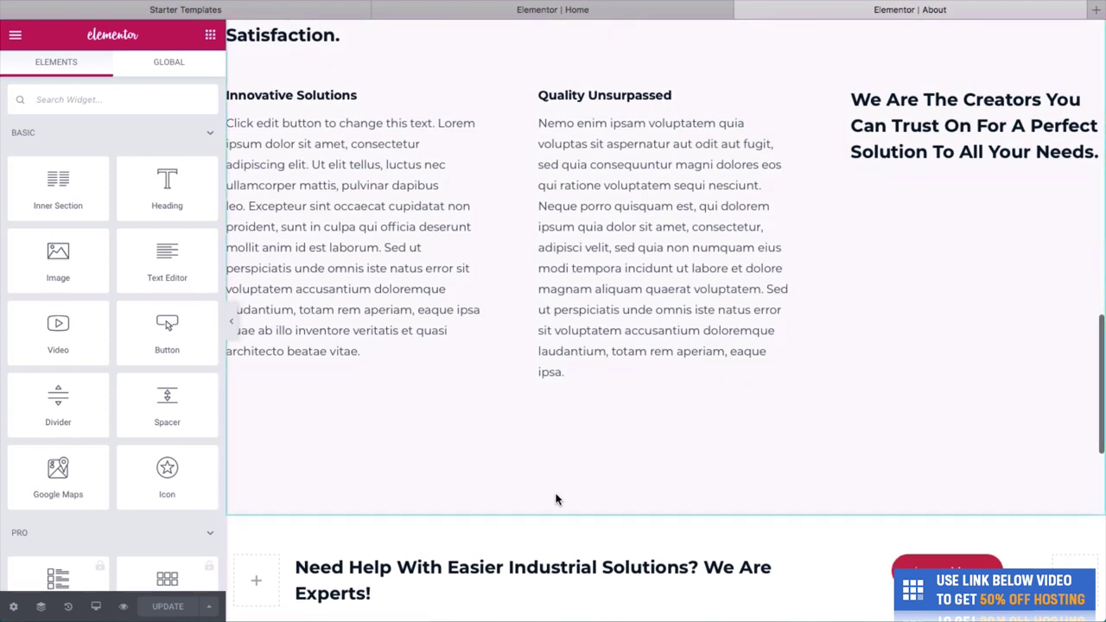
pyautogui.scroll(15, 556, 505)
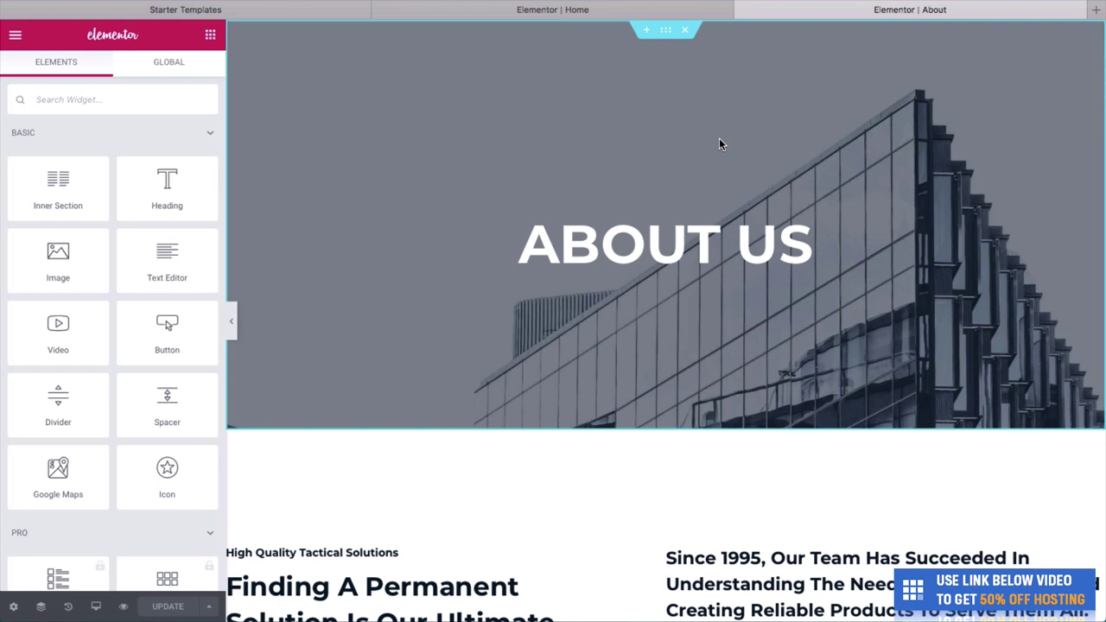
# Upload featured-collection-hero-02_800x.jpg and set it as the ABOUT US hero's background image.
pyautogui.rightClick(719, 139)
pyautogui.click(739, 155)
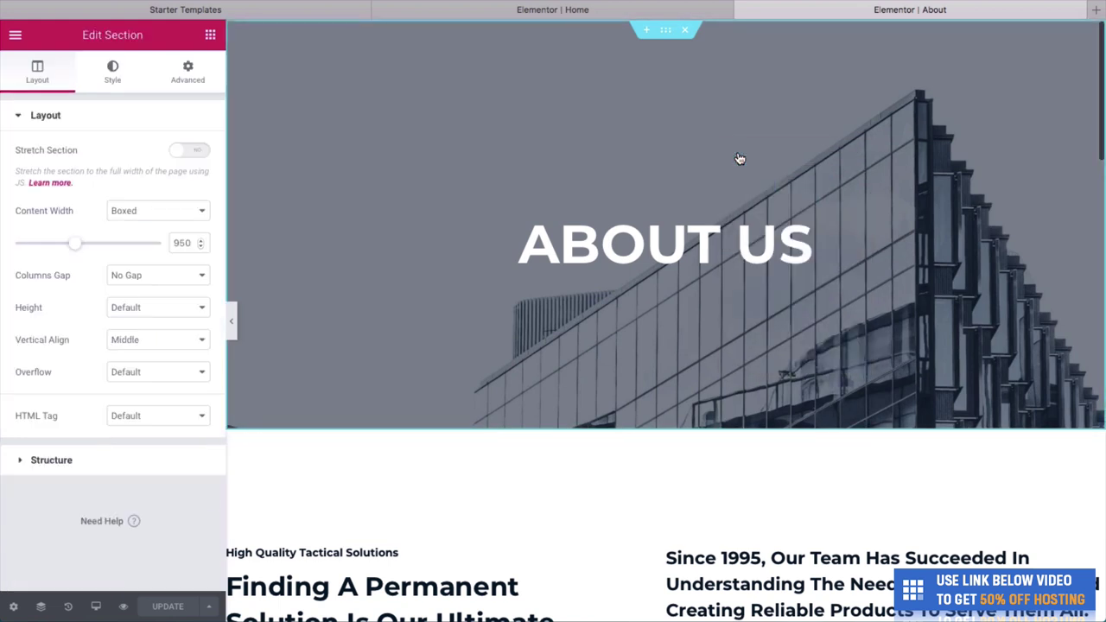
pyautogui.click(109, 84)
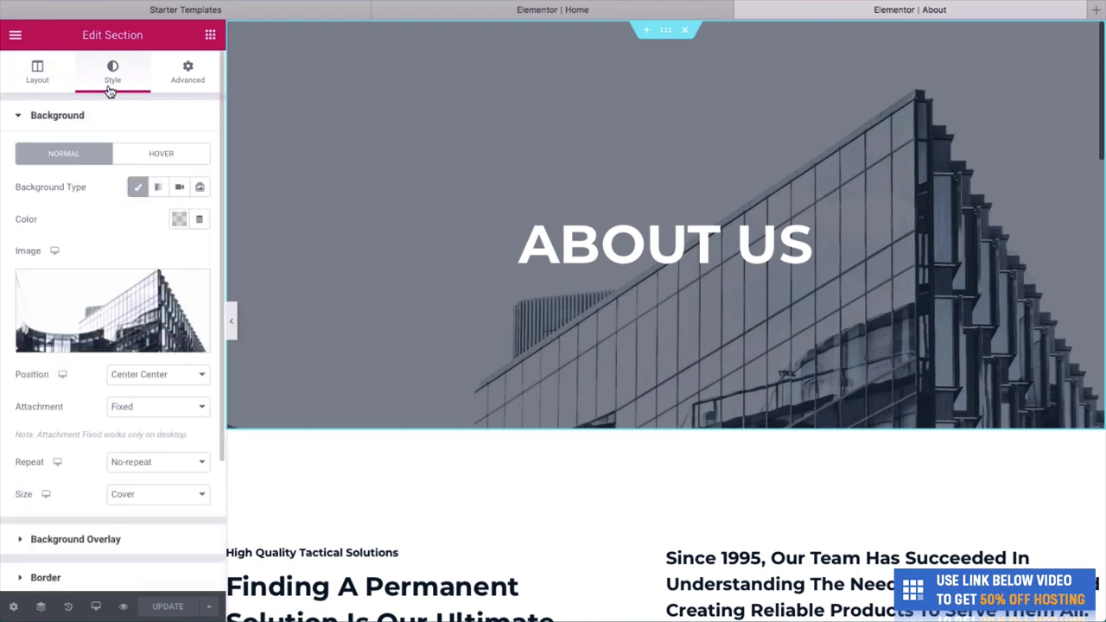
pyautogui.click(89, 344)
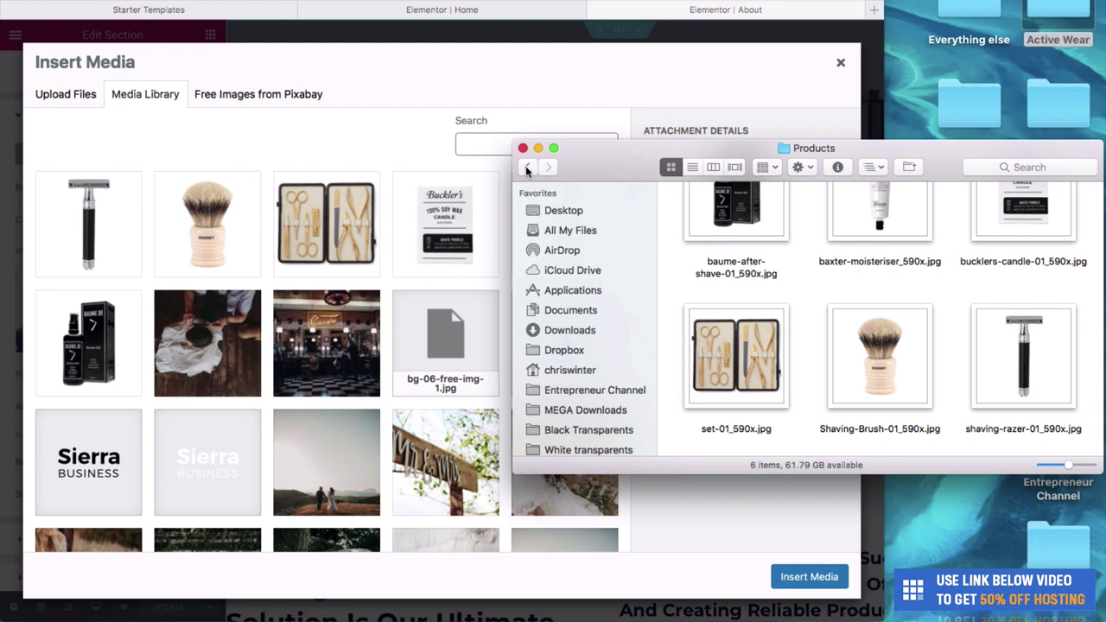
pyautogui.click(527, 168)
pyautogui.scroll(-1, 888, 210)
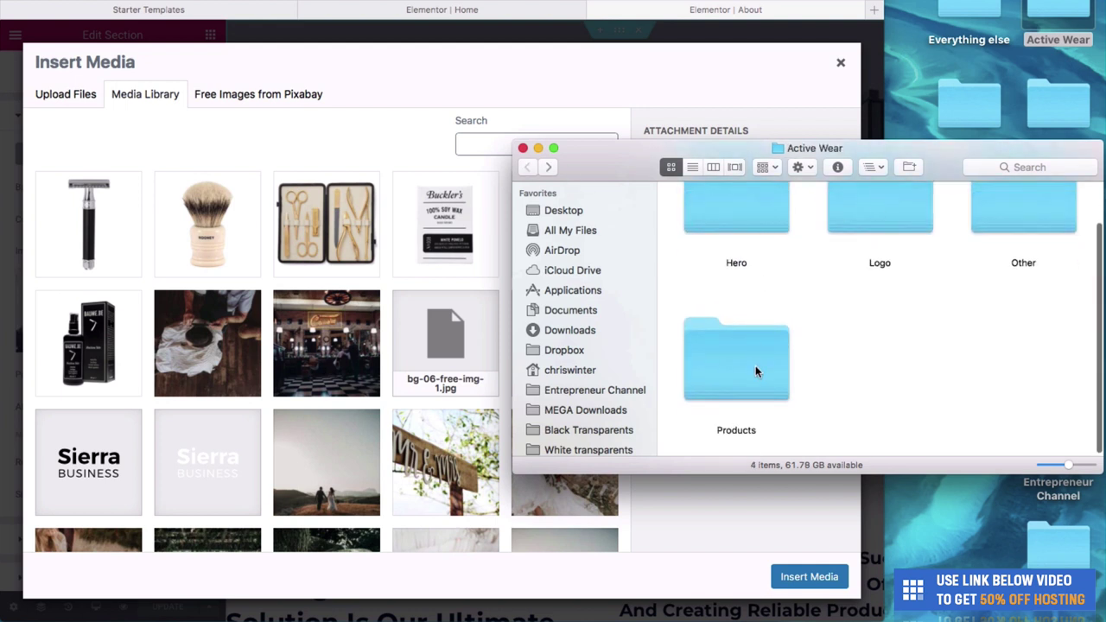
pyautogui.doubleClick(1039, 225)
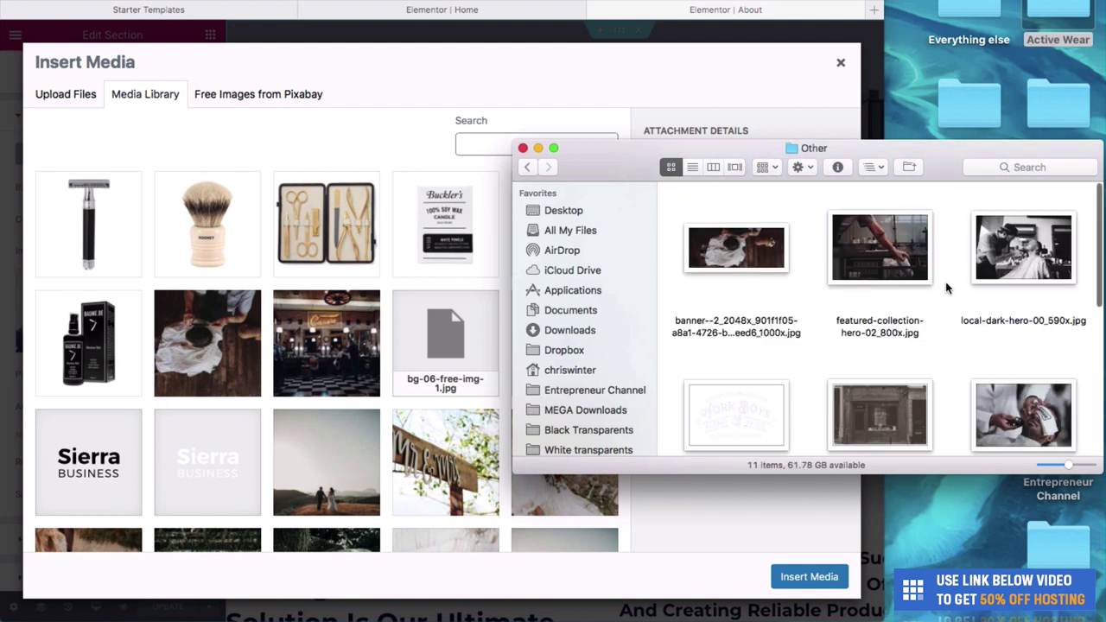
pyautogui.moveTo(903, 266); pyautogui.dragTo(413, 122)
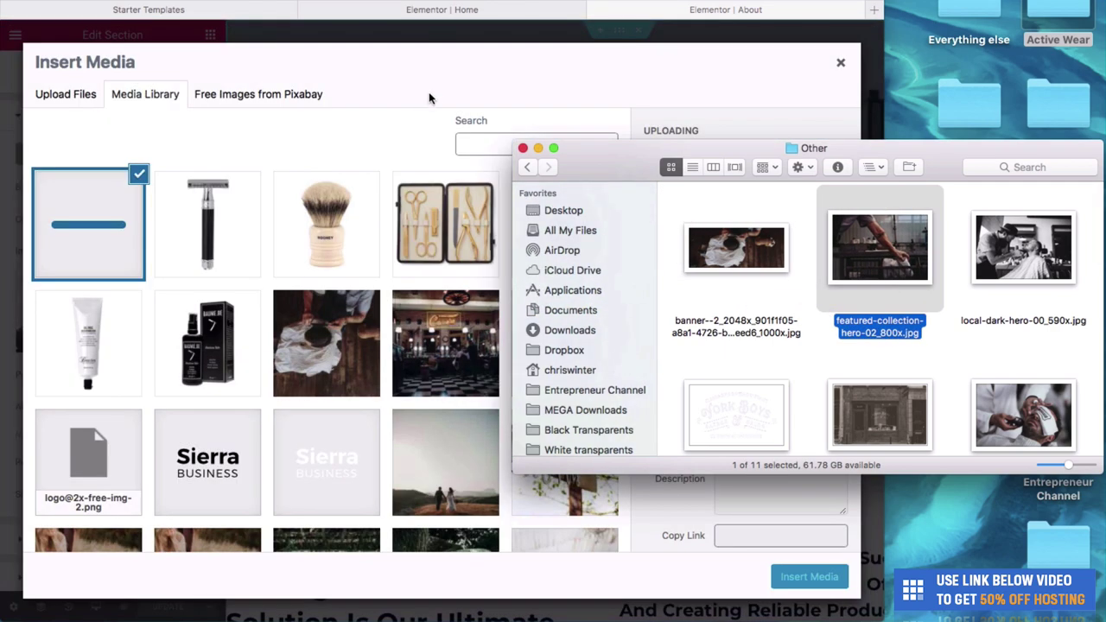
pyautogui.click(428, 91)
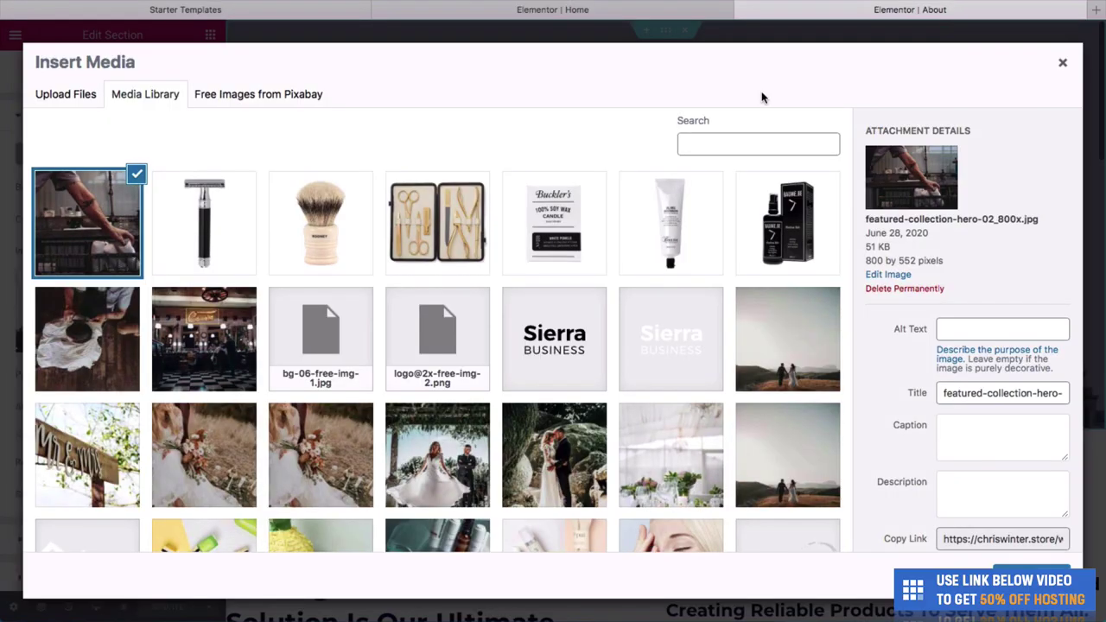
pyautogui.click(1030, 572)
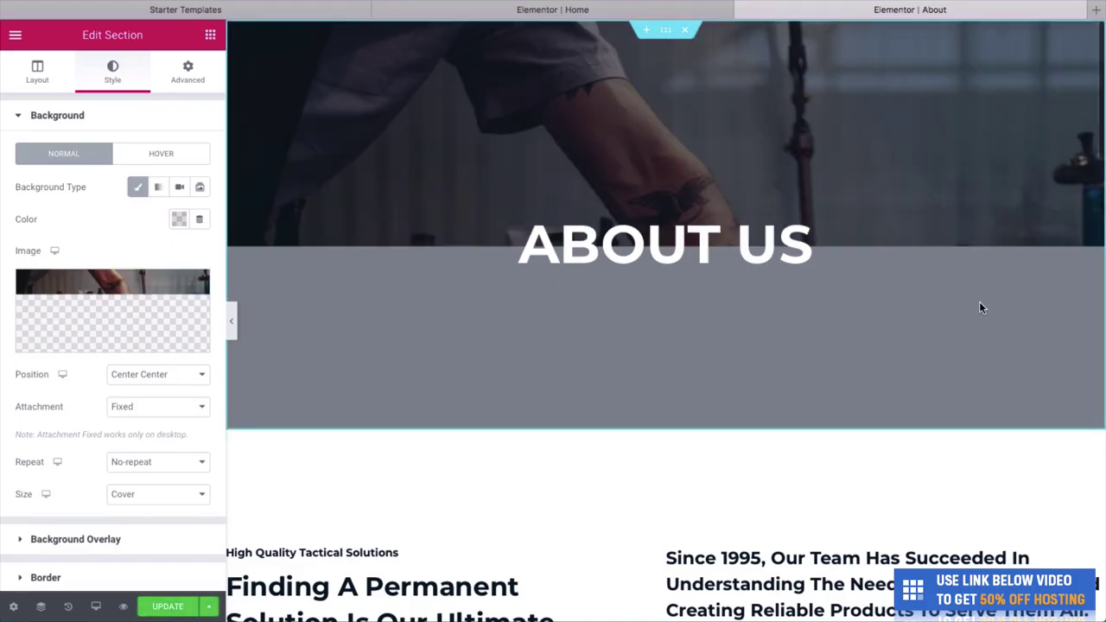
# Try Top Center, Bottom Center and Bottom Right background positions, then revert to Center Center.
pyautogui.scroll(-2, 689, 380)
pyautogui.scroll(3, 689, 377)
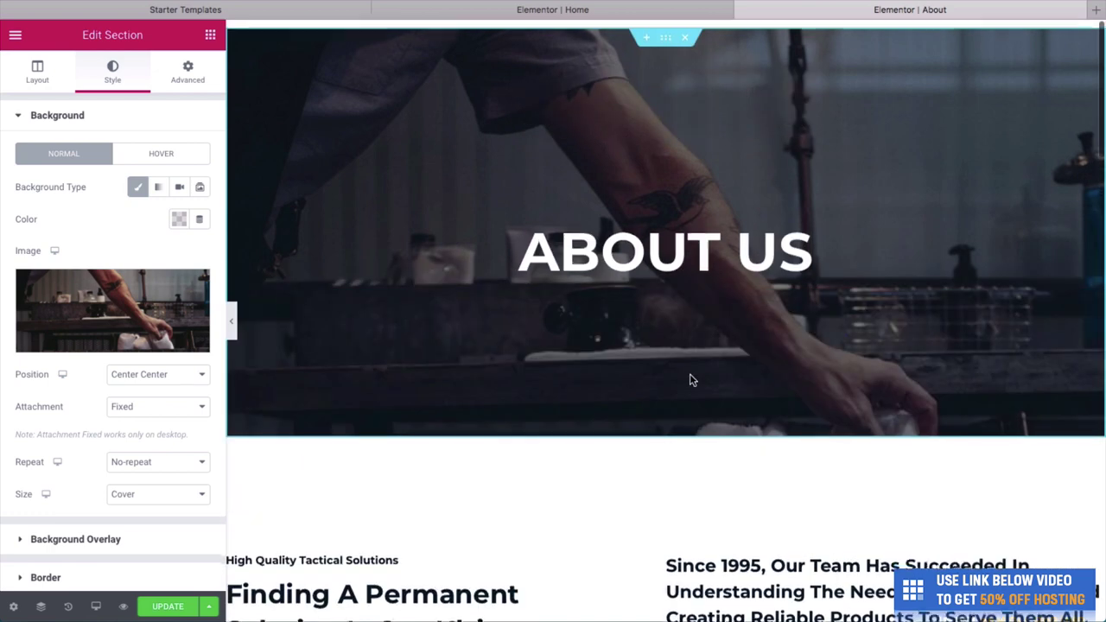
pyautogui.scroll(-1, 690, 414)
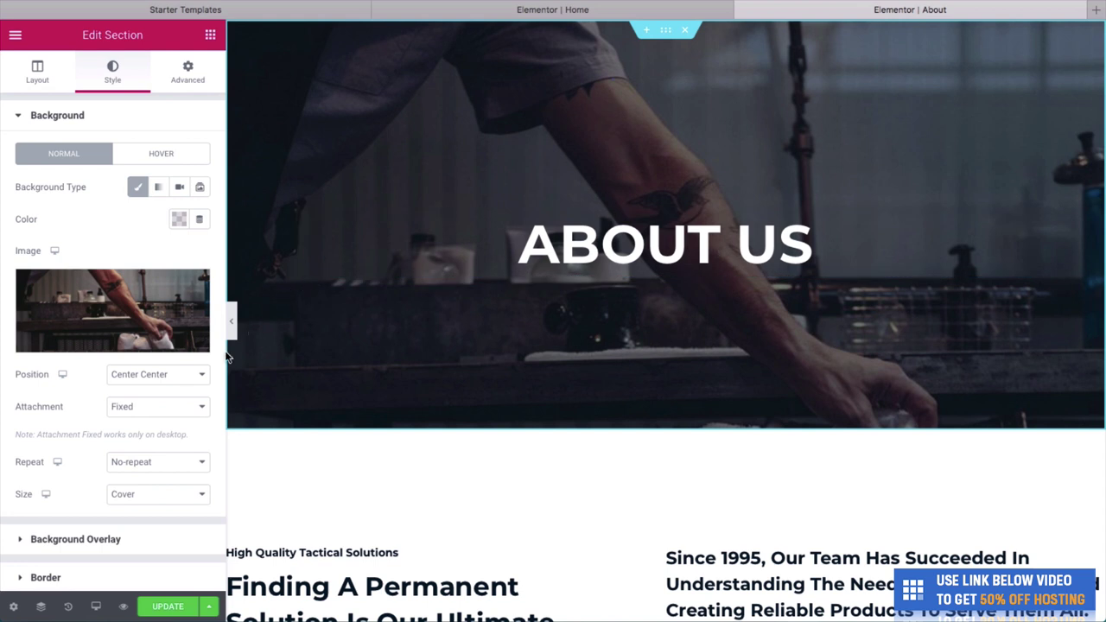
pyautogui.click(167, 383)
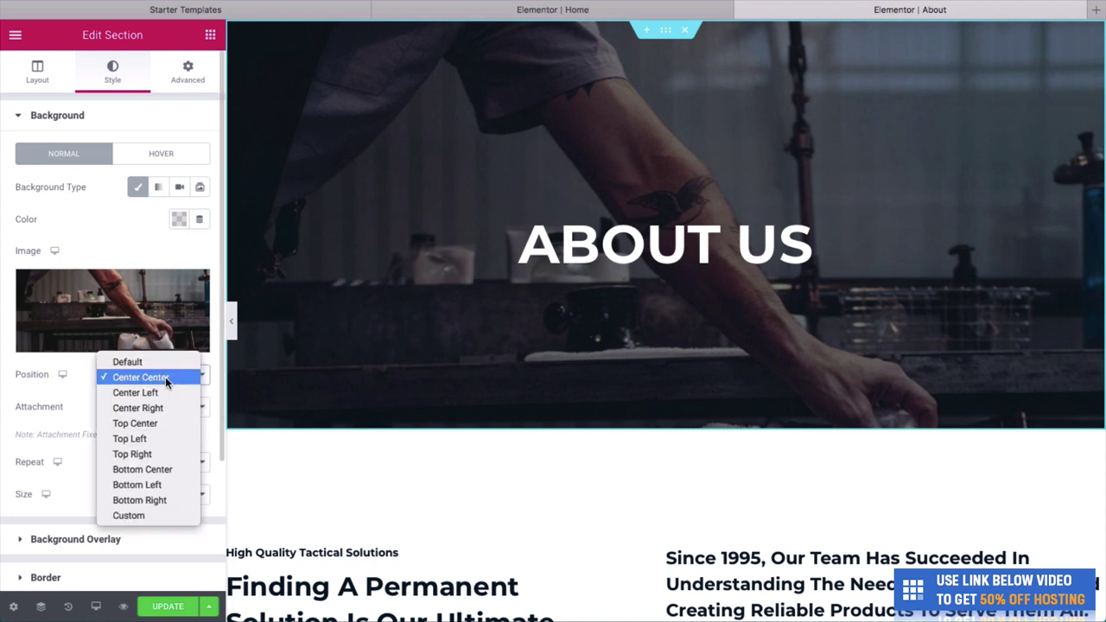
pyautogui.click(160, 423)
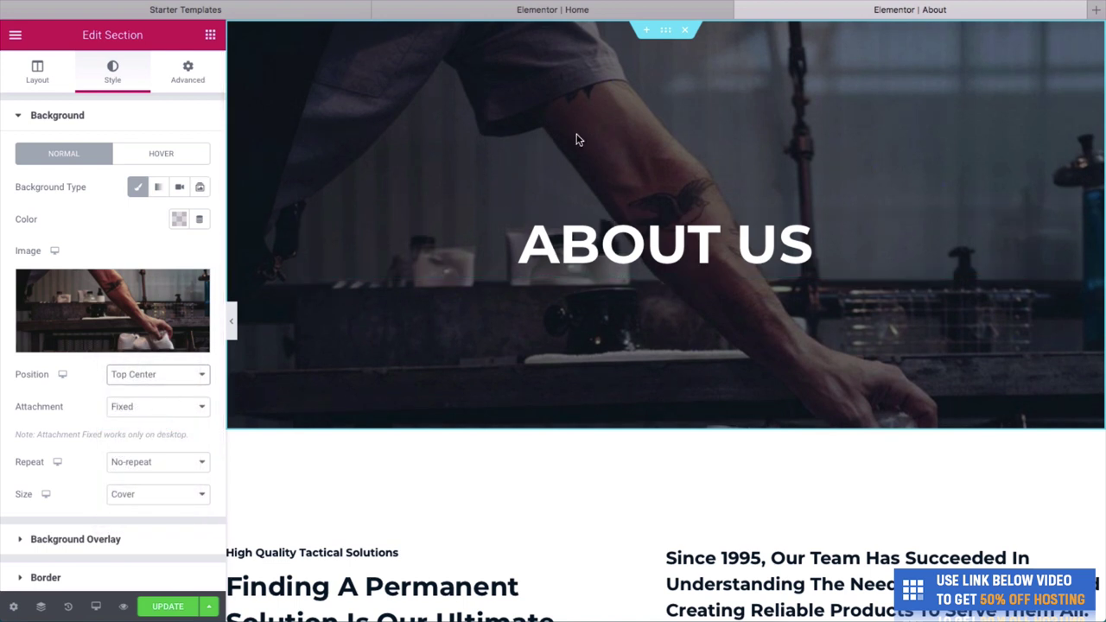
pyautogui.click(145, 381)
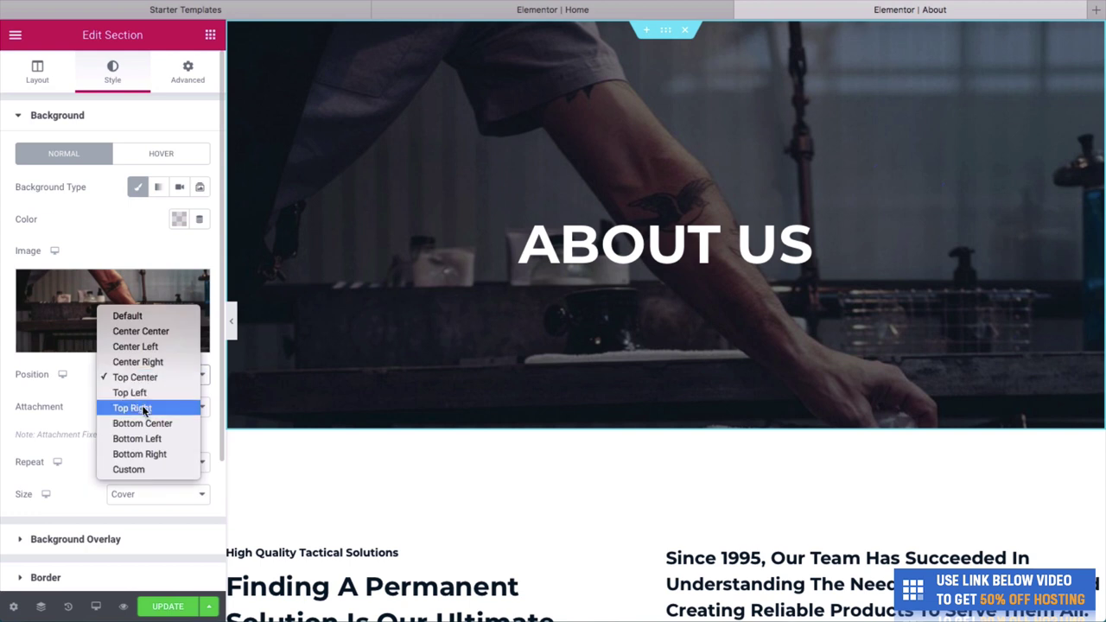
pyautogui.click(142, 416)
pyautogui.click(148, 380)
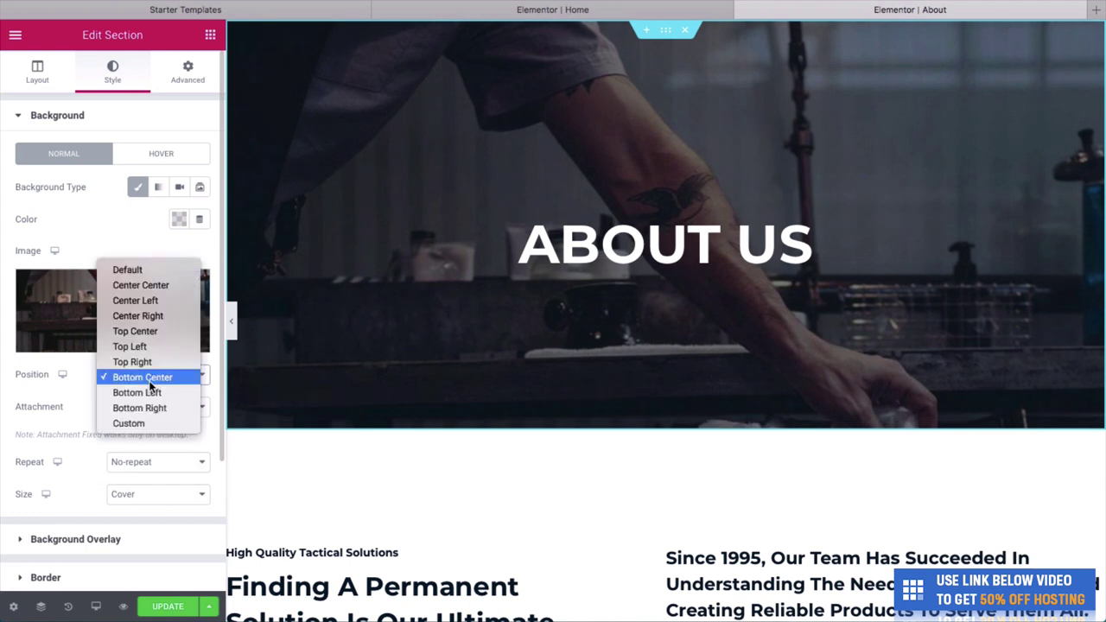
pyautogui.click(152, 407)
pyautogui.click(151, 380)
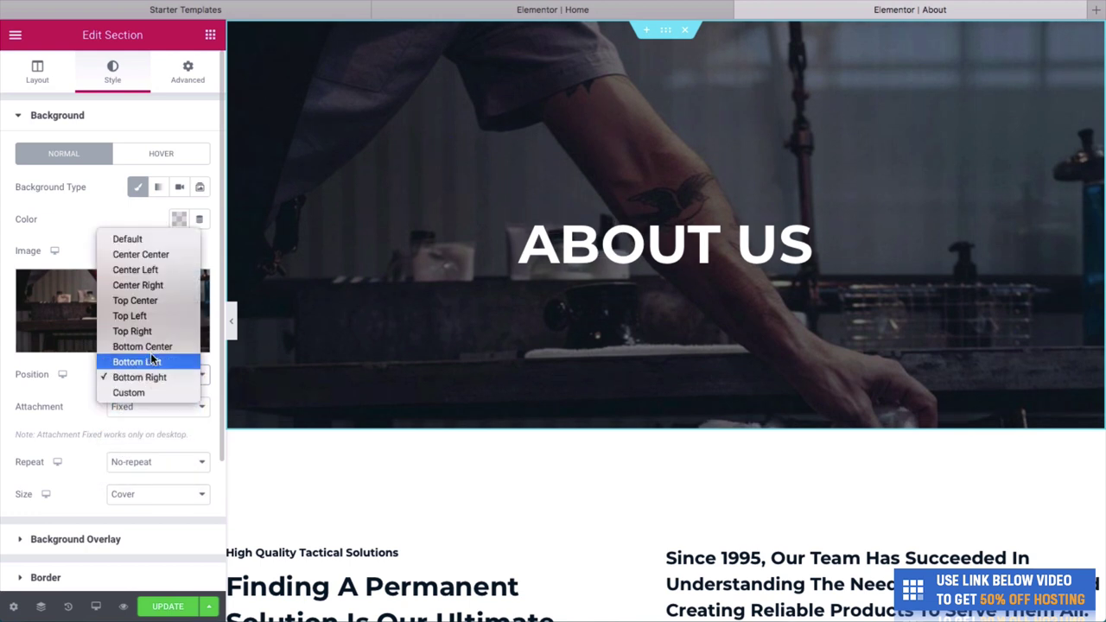
pyautogui.press('Escape')
pyautogui.click(144, 256)
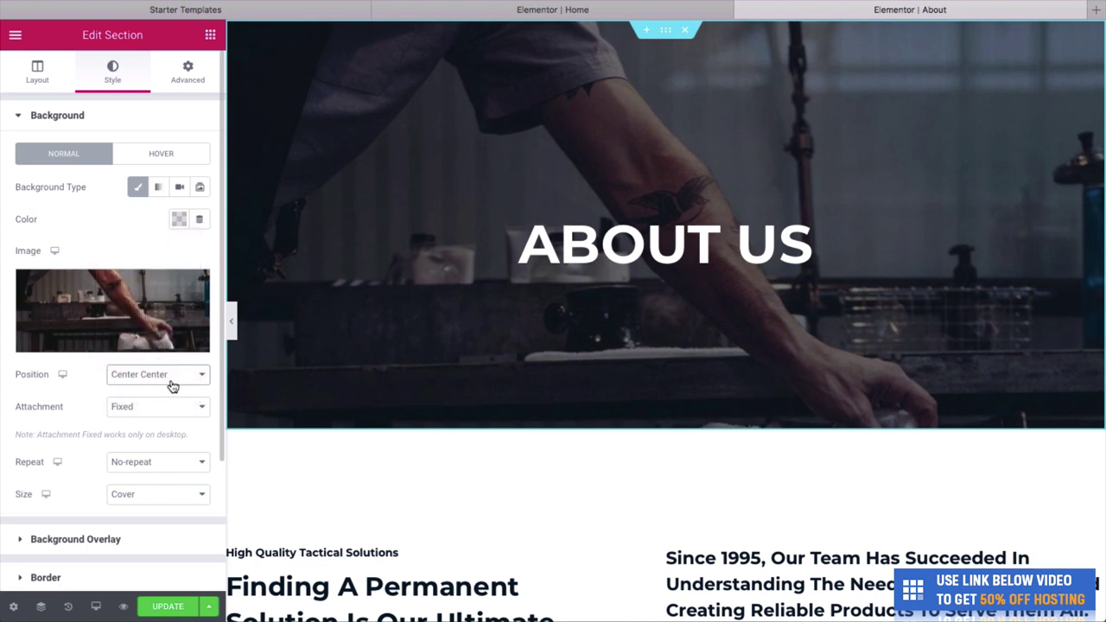
# Widen the hero section's content width to 1153 and save the About page.
pyautogui.click(43, 87)
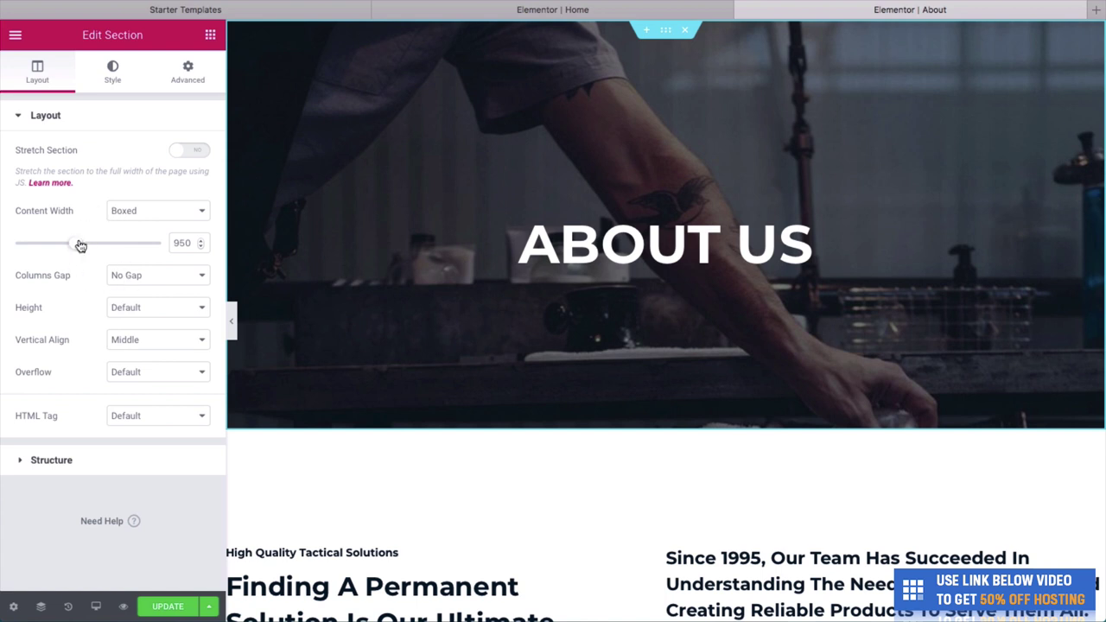
pyautogui.moveTo(80, 246)
pyautogui.mouseDown()
pyautogui.moveTo(108, 250)
pyautogui.moveTo(82, 250)
pyautogui.mouseUp()
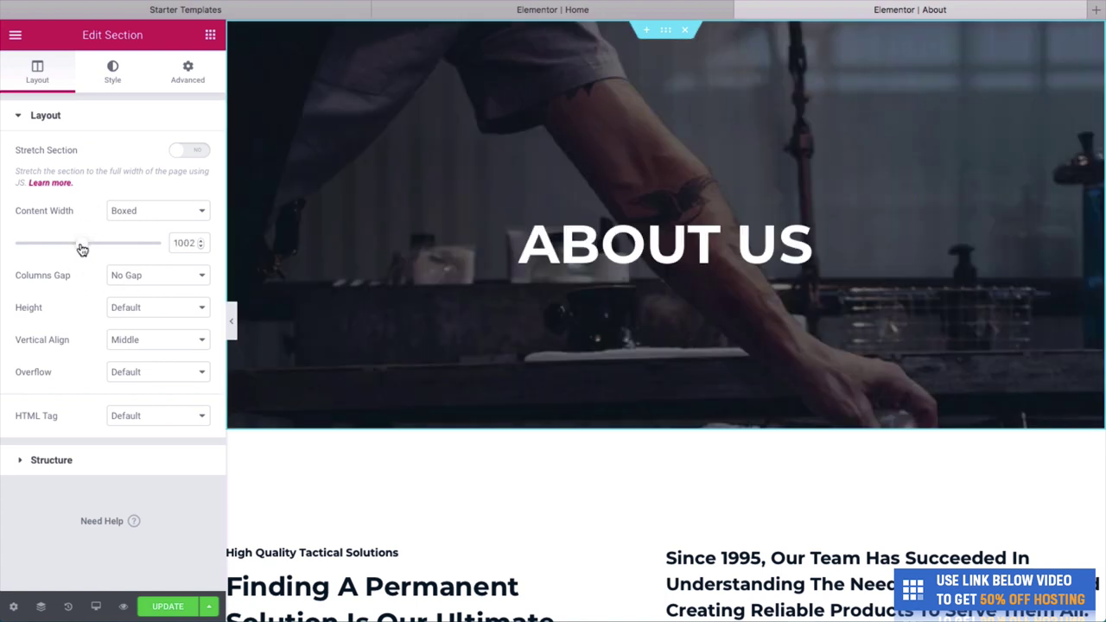
pyautogui.click(113, 73)
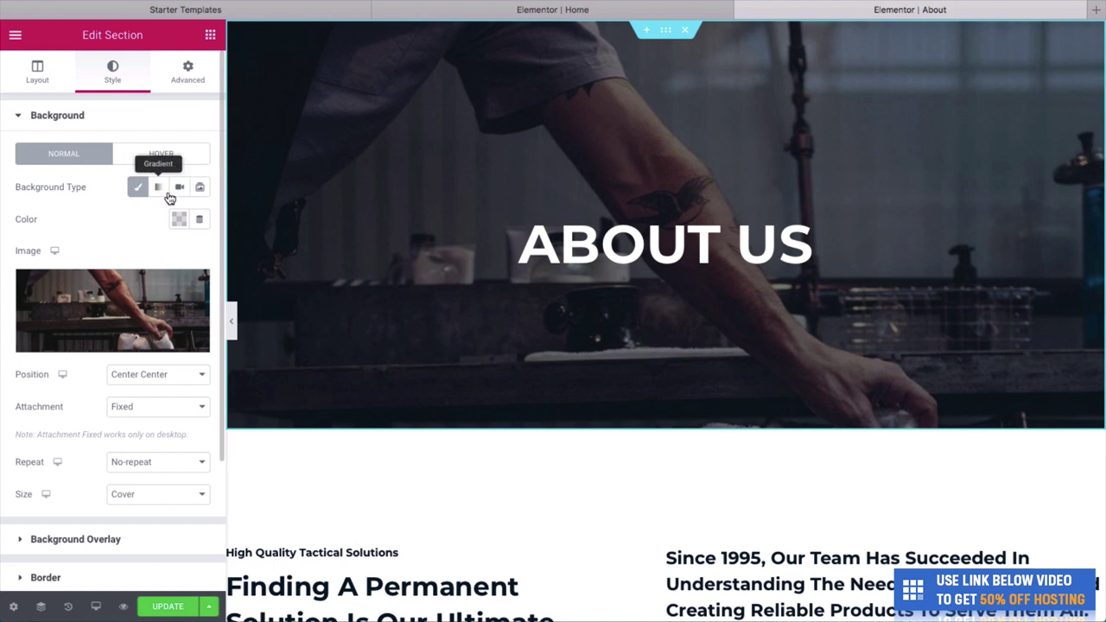
pyautogui.scroll(-1, 146, 242)
pyautogui.scroll(-1, 145, 259)
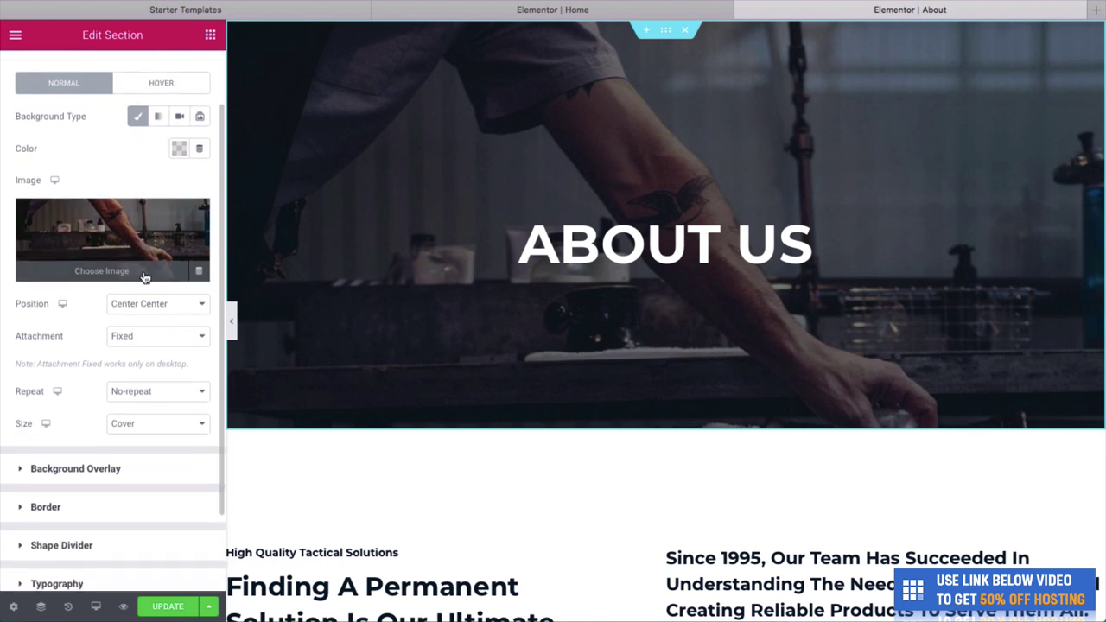
pyautogui.scroll(2, 145, 304)
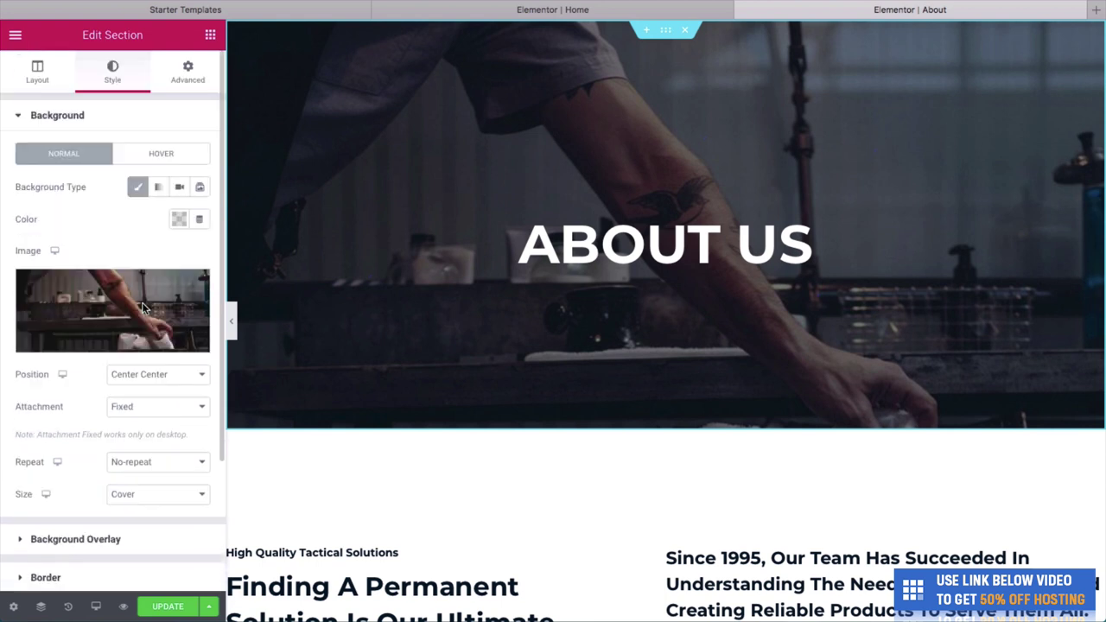
pyautogui.click(162, 605)
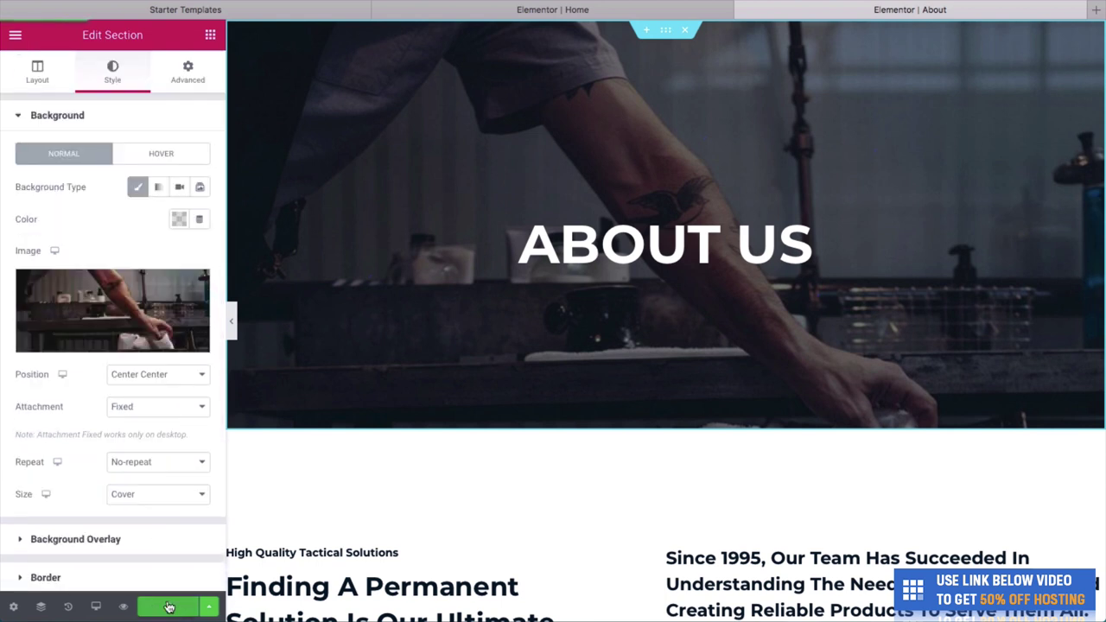
# Change the hero heading from 'ABOUT US' to 'OUR STORY'.
pyautogui.click(568, 246)
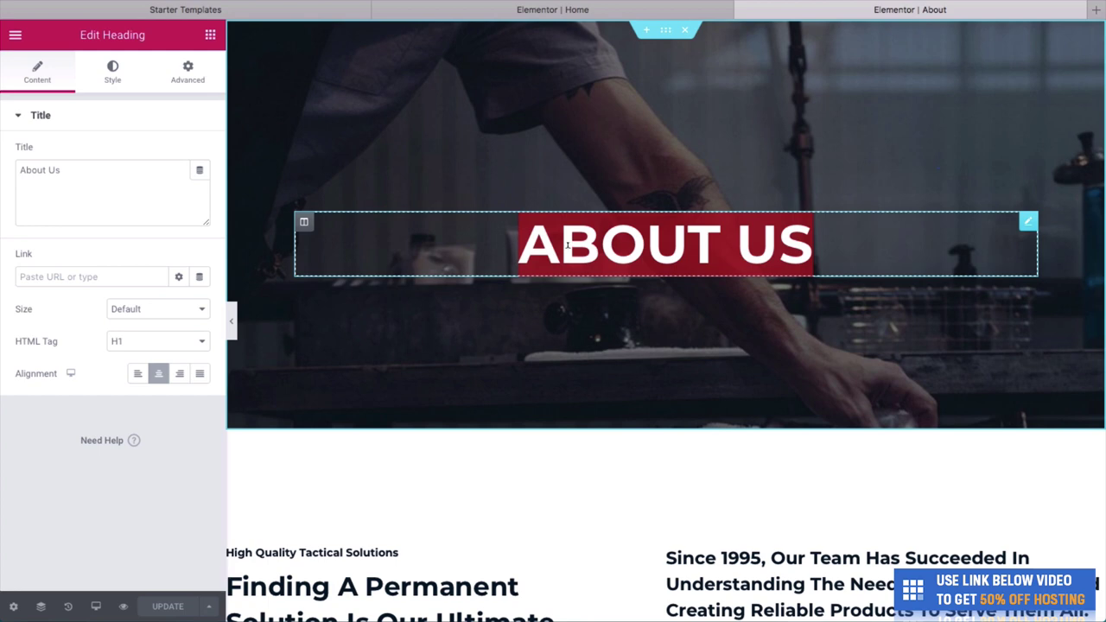
pyautogui.write('OUR STORY')
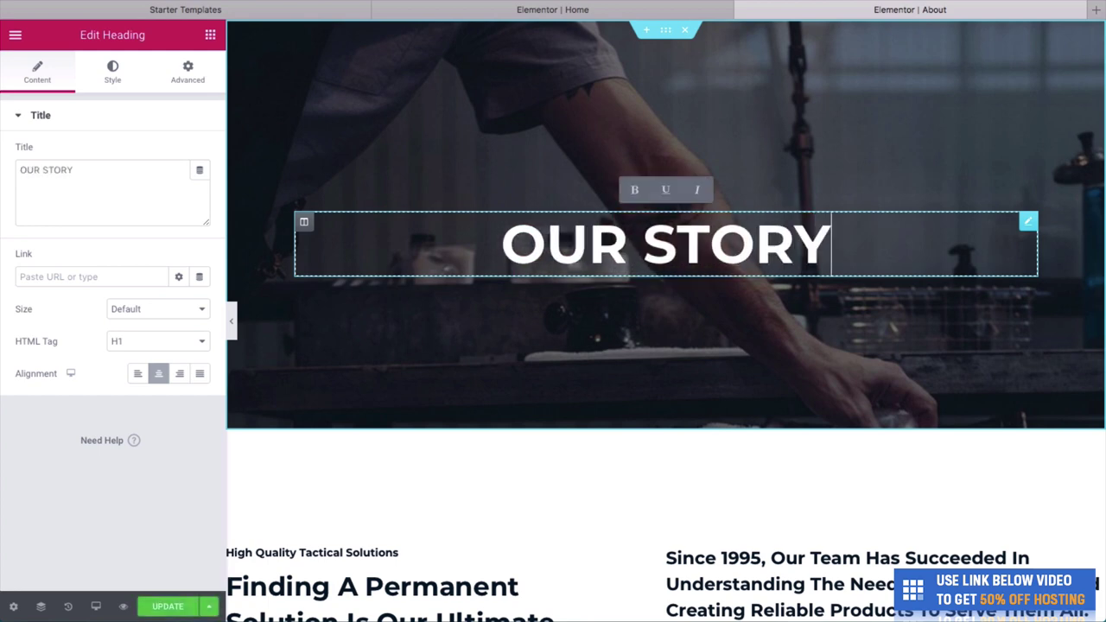
pyautogui.scroll(-3, 562, 274)
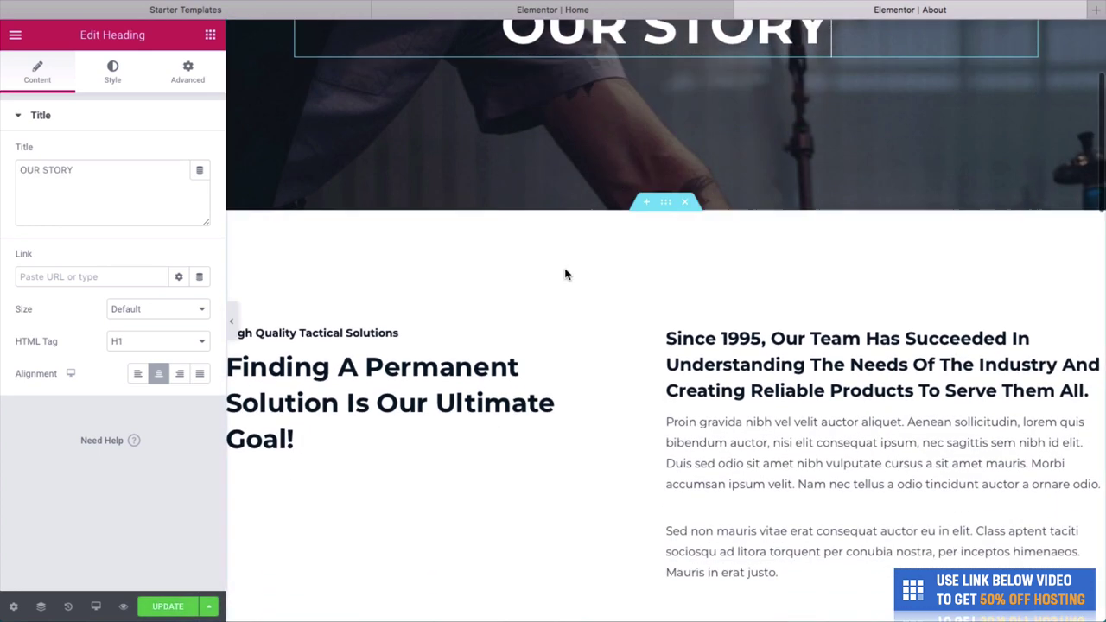
# Retype the subheading as 'We've been around' and the main heading as 'Since 1989' in H1.
pyautogui.click(388, 333)
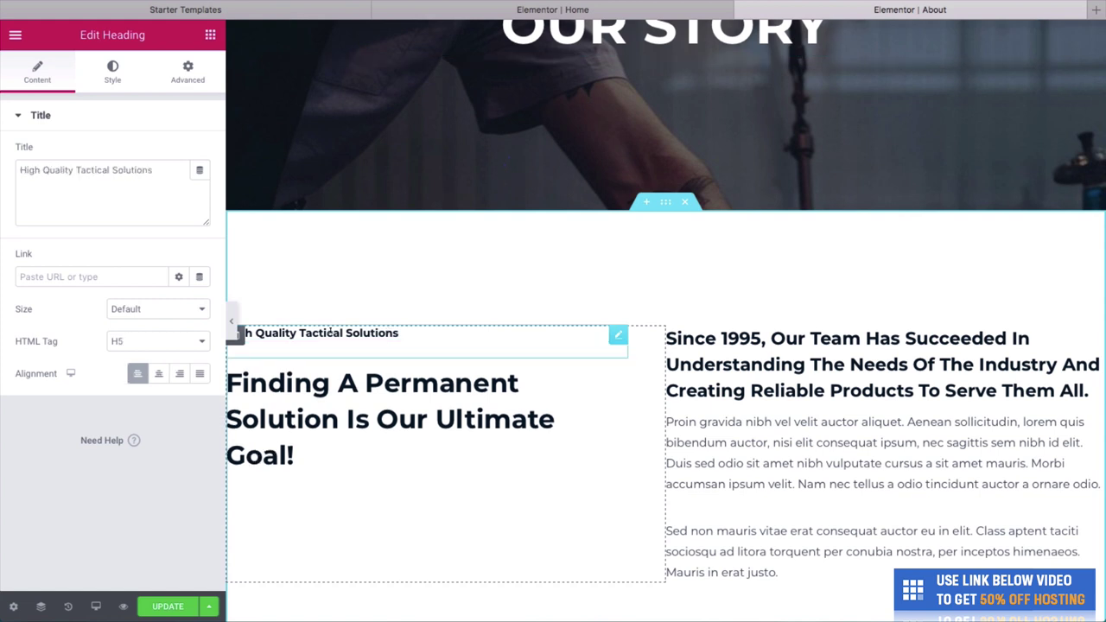
pyautogui.tripleClick(344, 319)
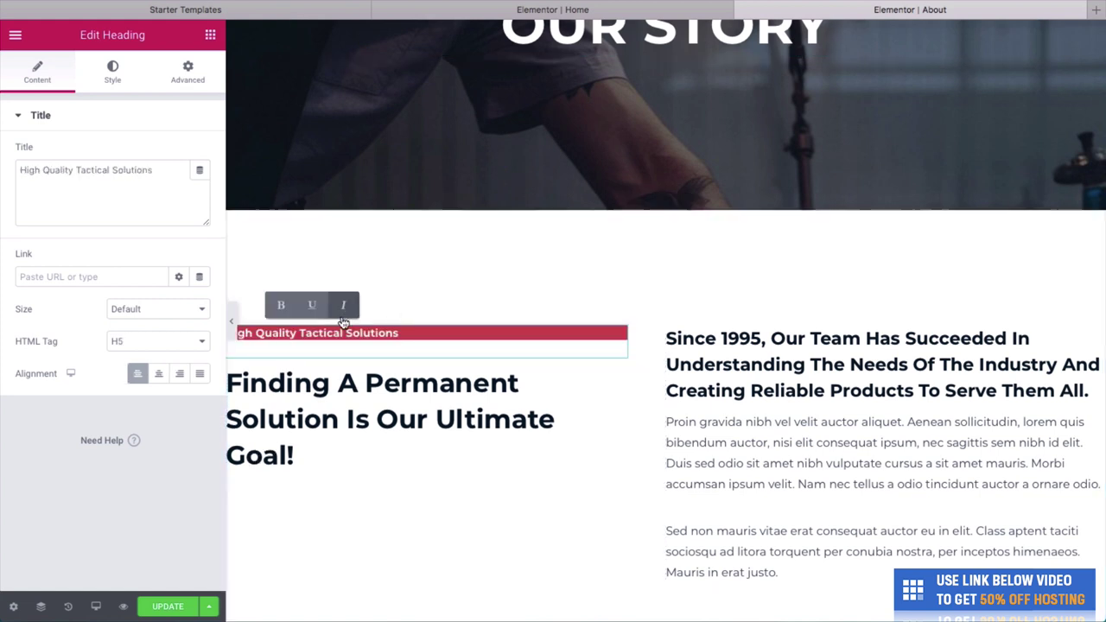
pyautogui.write('We')
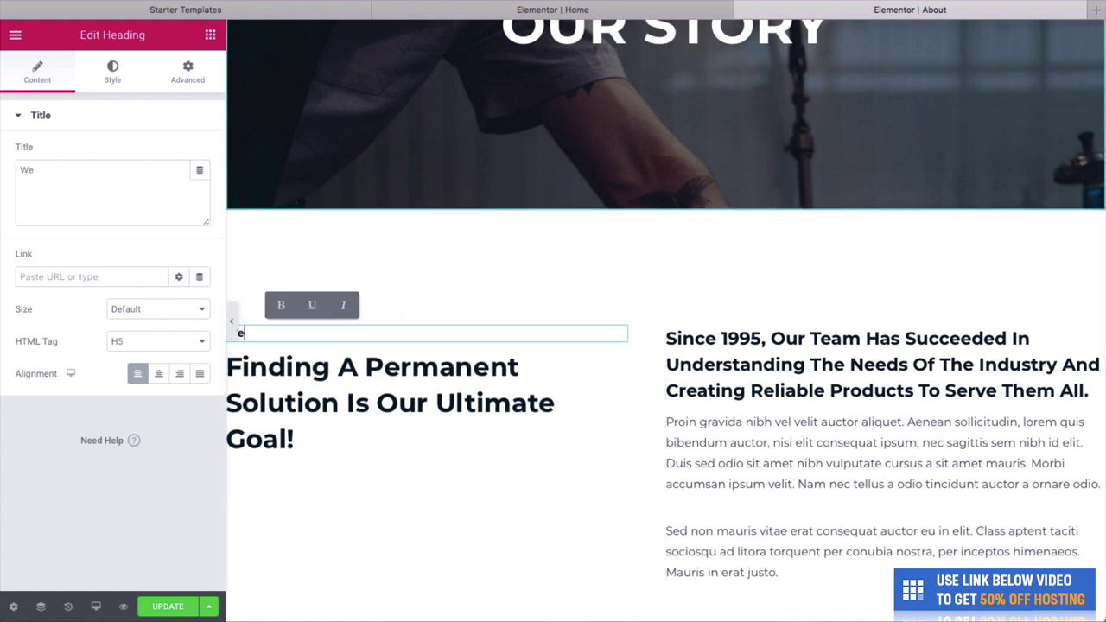
pyautogui.write("'ve been aroun")
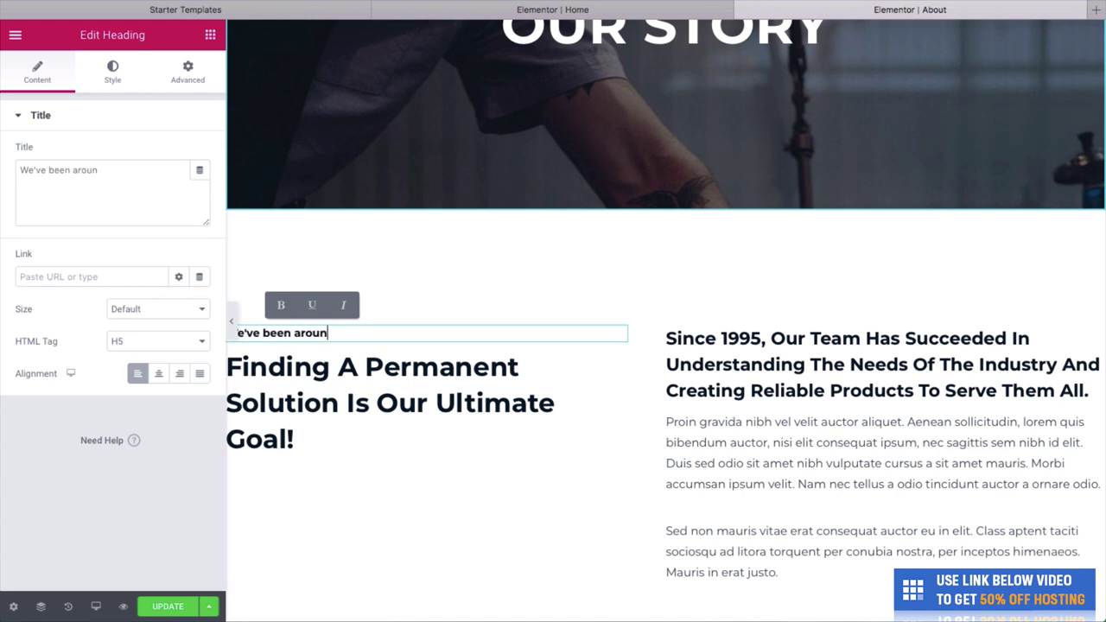
pyautogui.write('d')
pyautogui.tripleClick(389, 403)
pyautogui.press('BackSpace')
pyautogui.write('S')
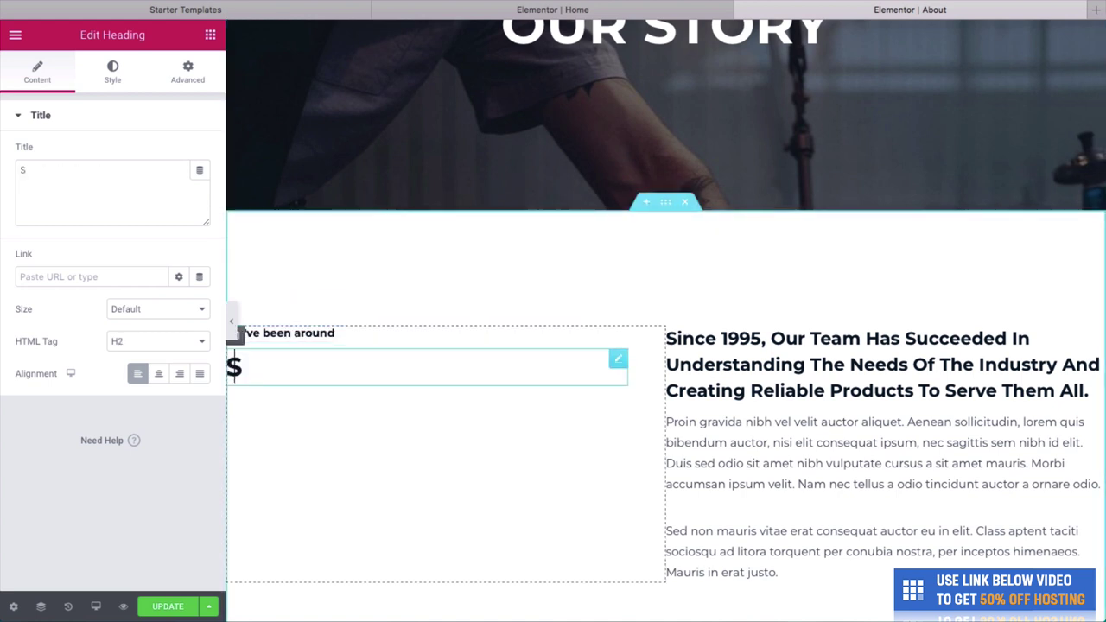
pyautogui.write('ince 1989')
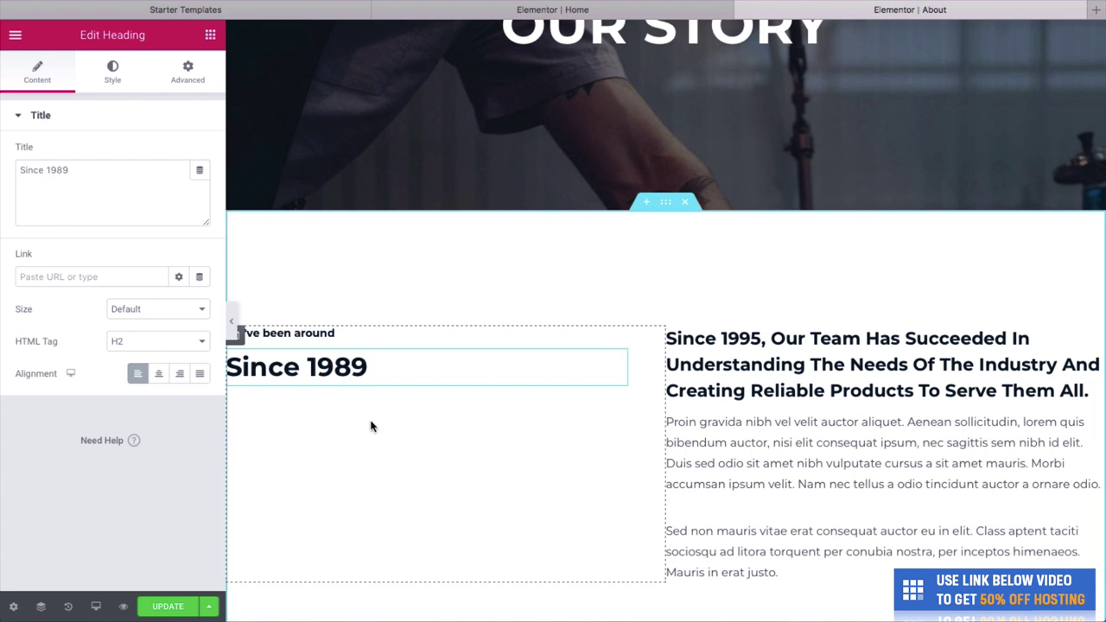
pyautogui.tripleClick(345, 367)
pyautogui.click(188, 340)
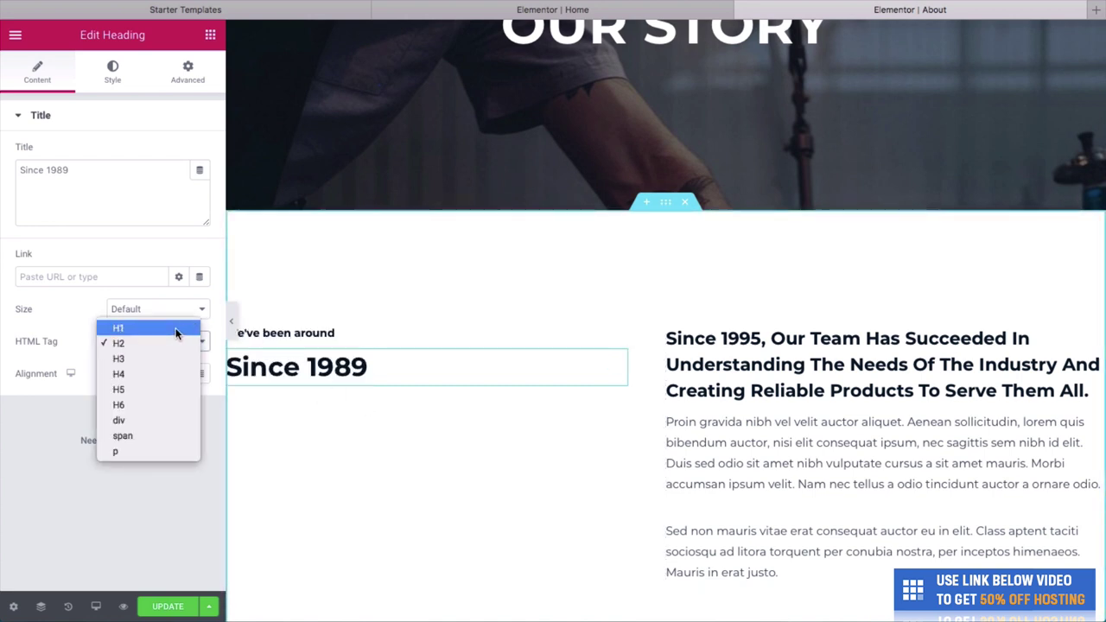
pyautogui.click(175, 328)
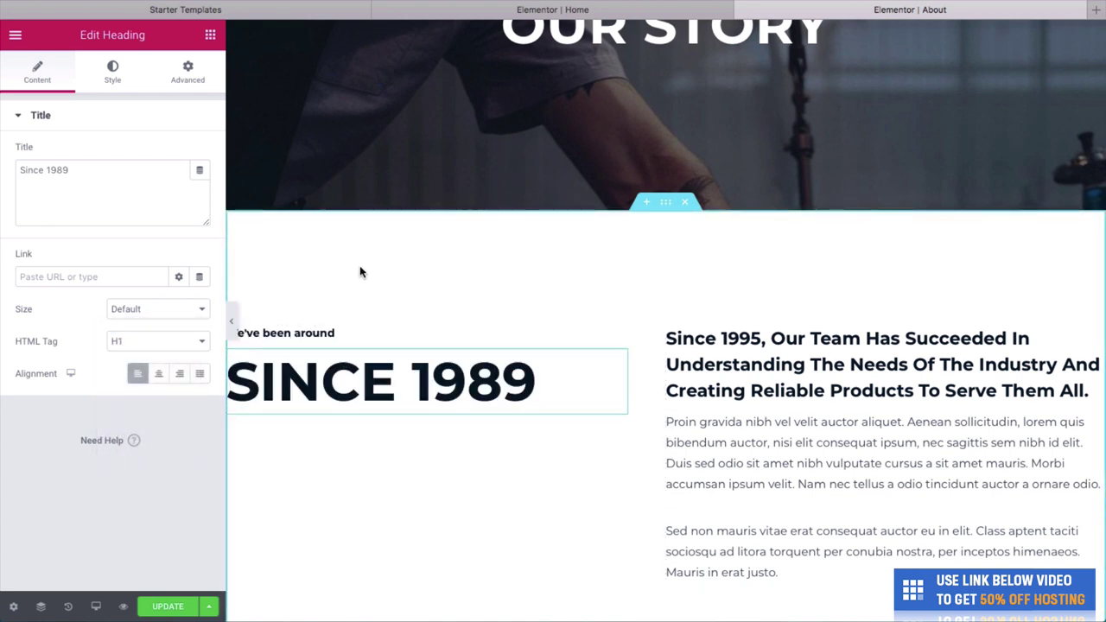
# Change 1995 to 1989 in the right-hand heading, leaving it without bold or underline.
pyautogui.click(700, 356)
pyautogui.doubleClick(741, 338)
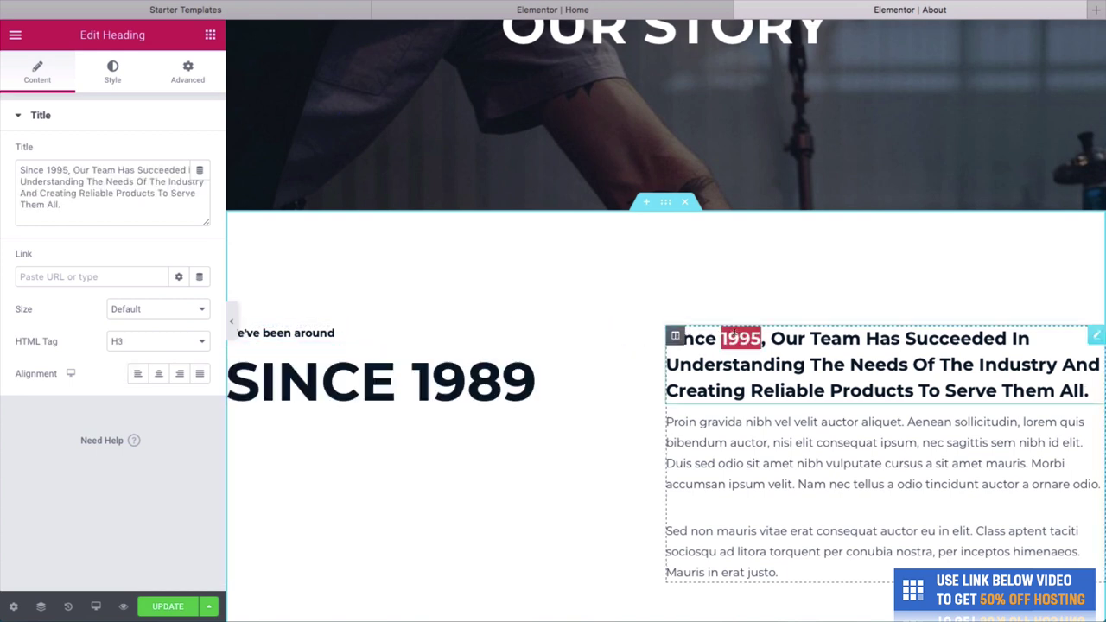
pyautogui.write('1989')
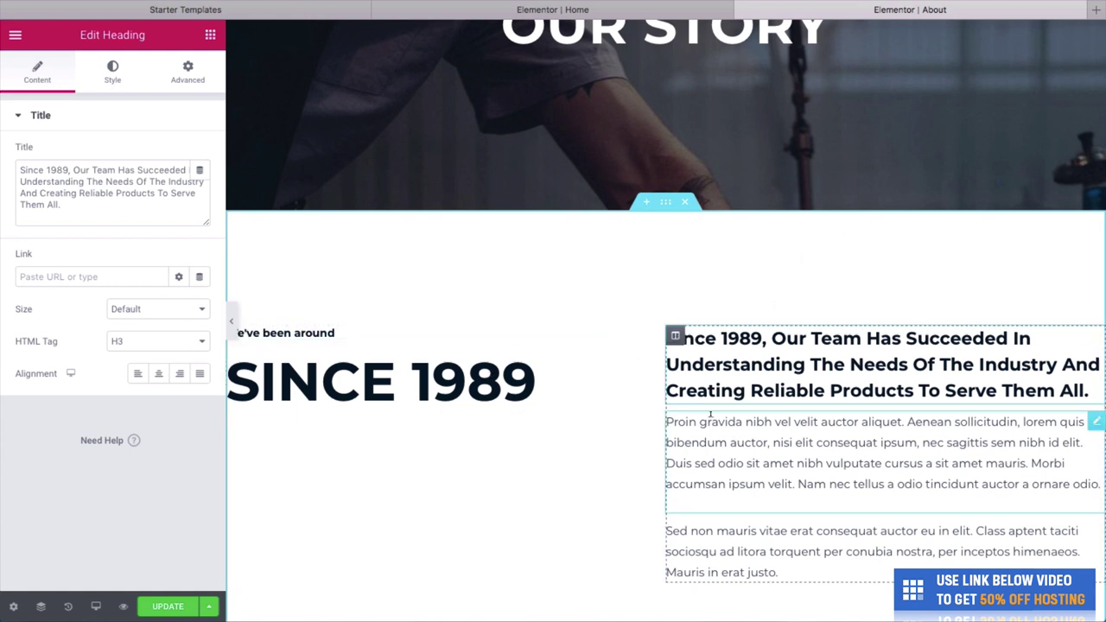
pyautogui.tripleClick(746, 389)
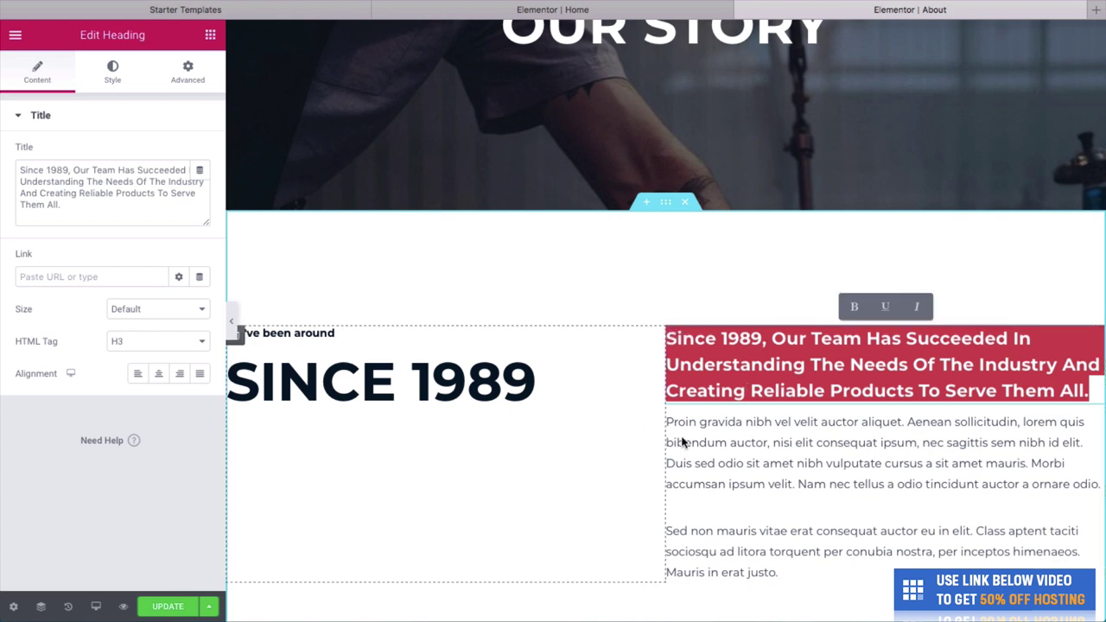
pyautogui.click(852, 306)
pyautogui.click(884, 308)
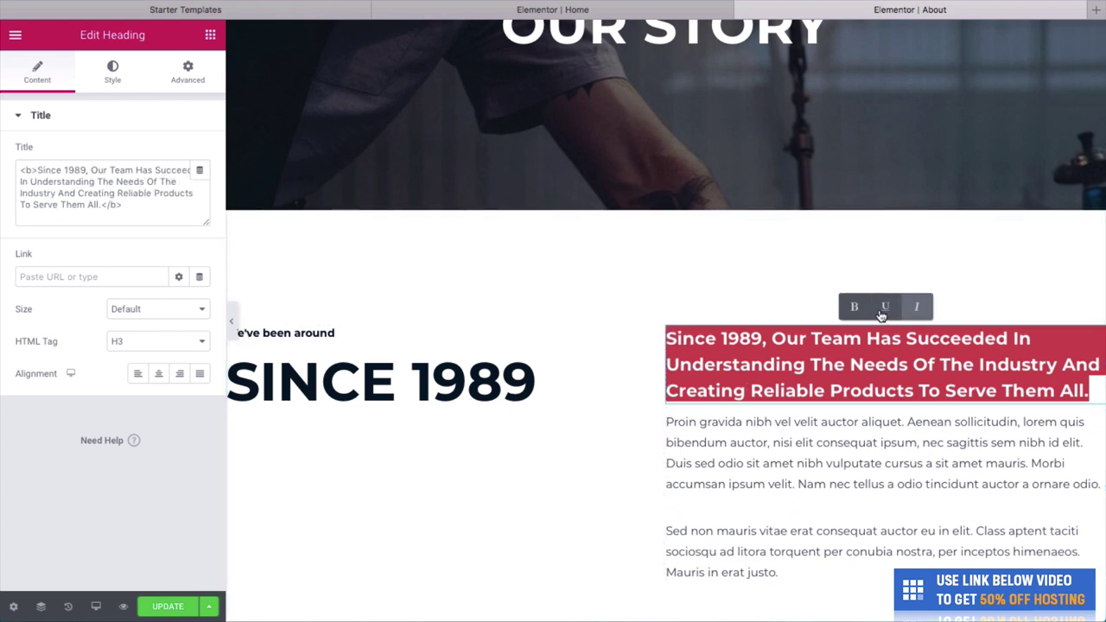
pyautogui.click(885, 307)
pyautogui.click(854, 306)
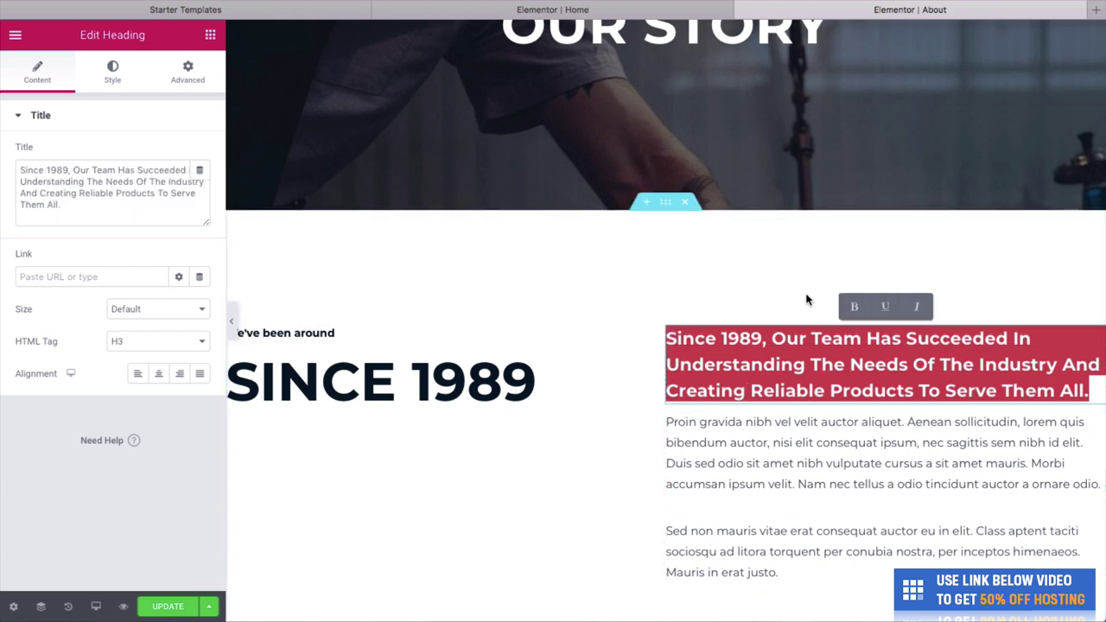
pyautogui.click(745, 297)
# Review the page and save the heading changes with UPDATE.
pyautogui.scroll(-5, 745, 298)
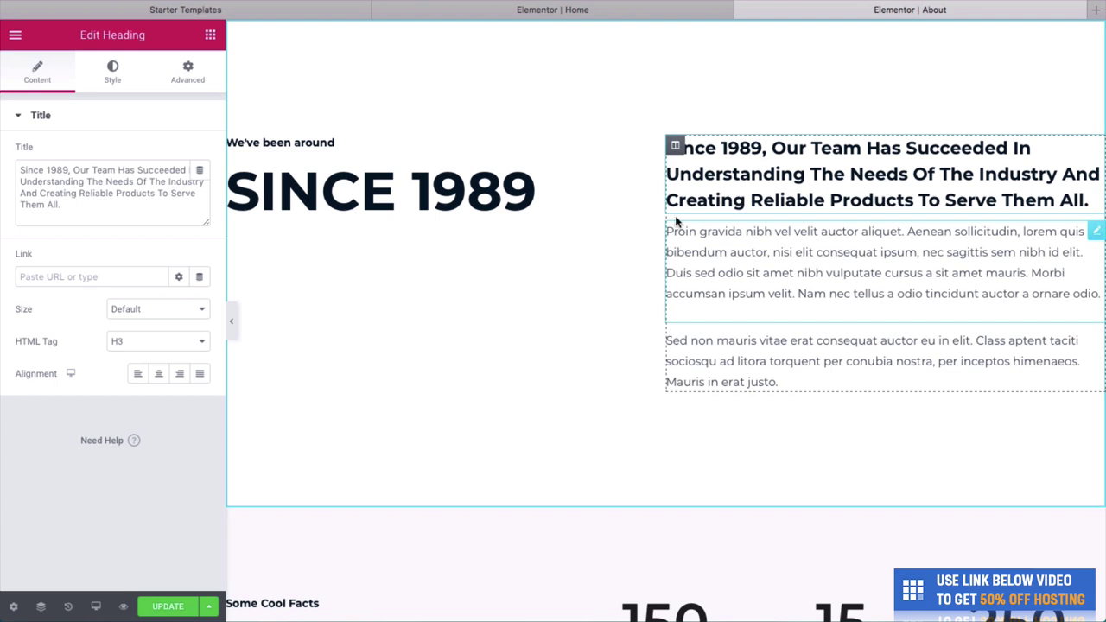
pyautogui.scroll(4, 609, 212)
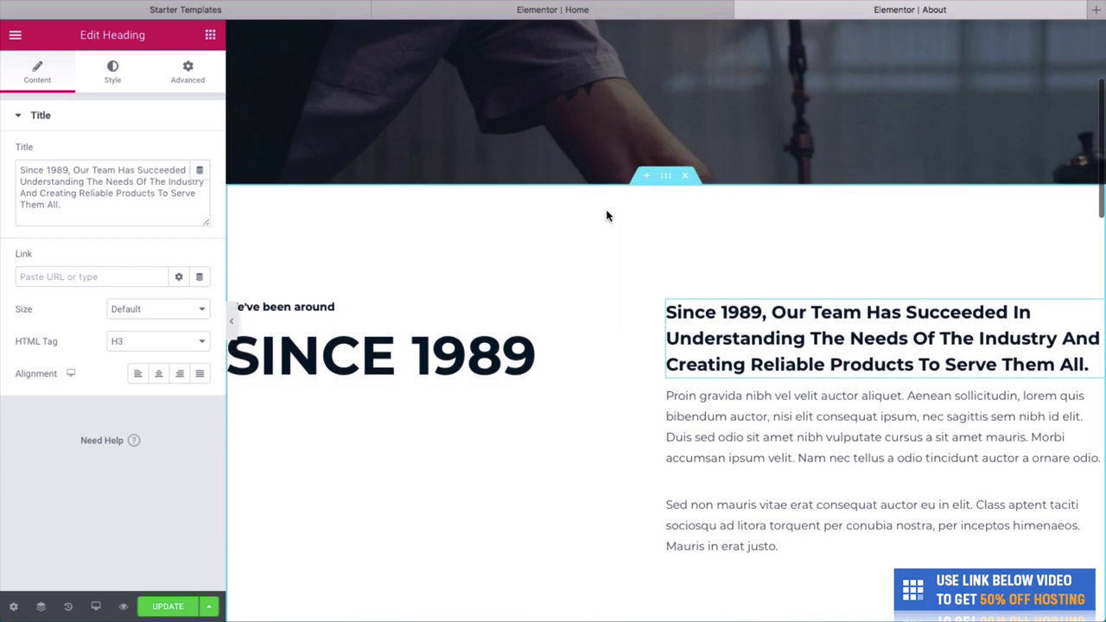
pyautogui.scroll(5, 606, 211)
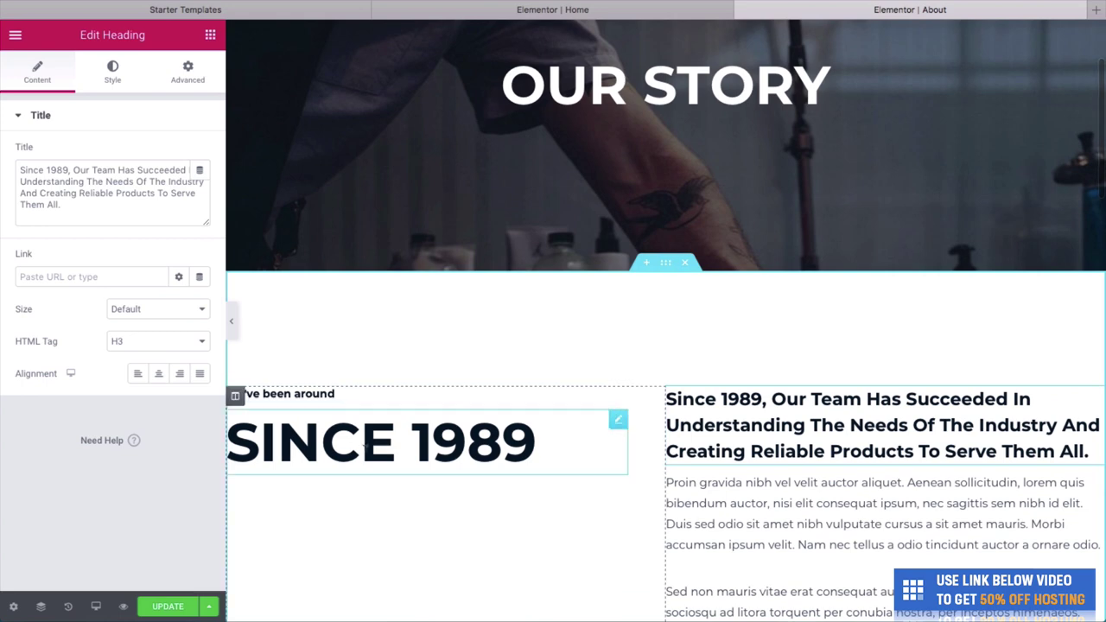
pyautogui.scroll(-12, 625, 429)
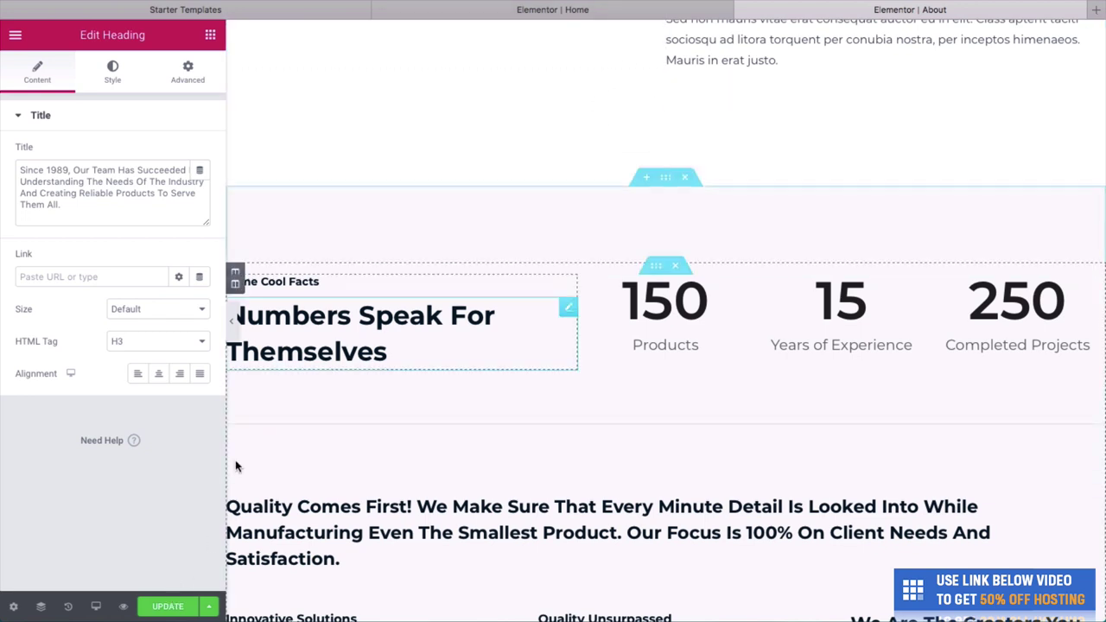
pyautogui.click(168, 607)
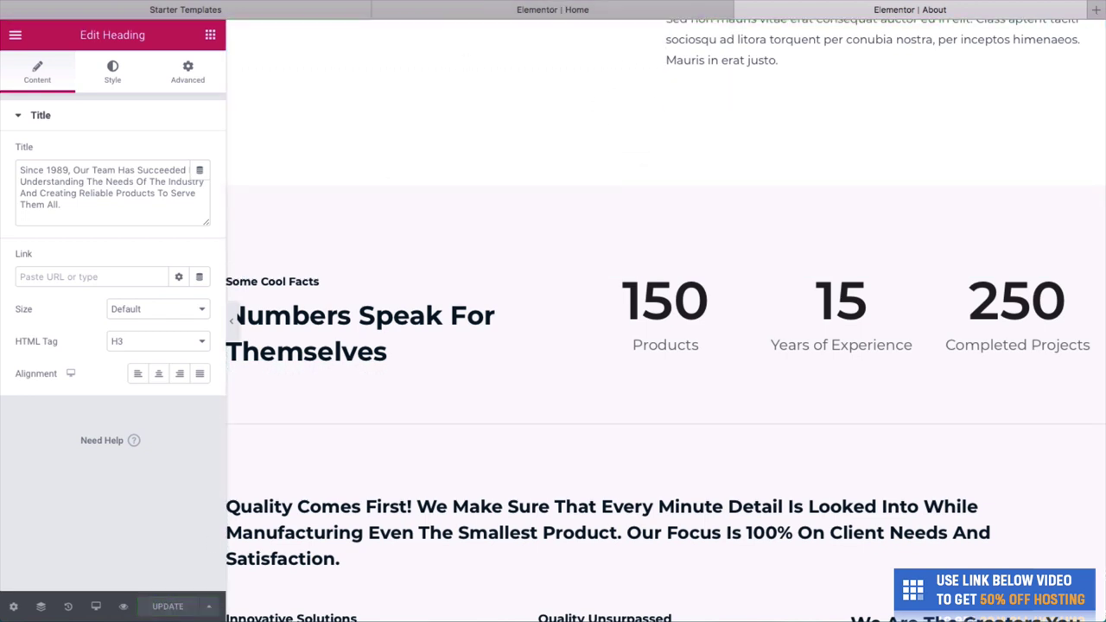
# Open the live site's About page in a new tab, reload it at the counters, and return to the editor.
pyautogui.press('super+l')
pyautogui.write('chris')
pyautogui.press('super+Return')
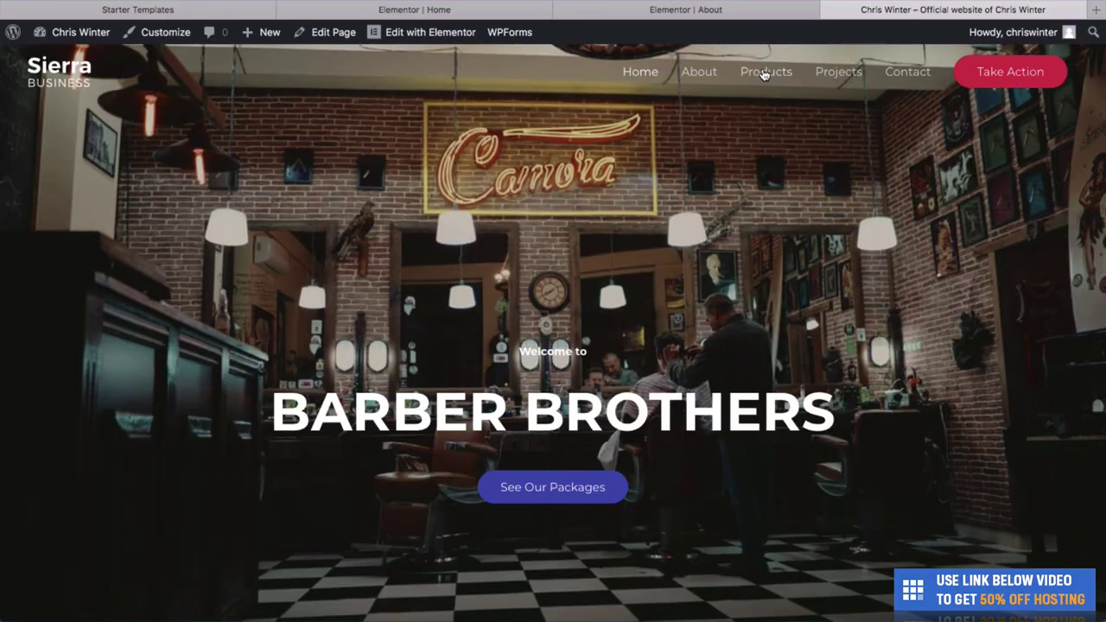
pyautogui.click(714, 73)
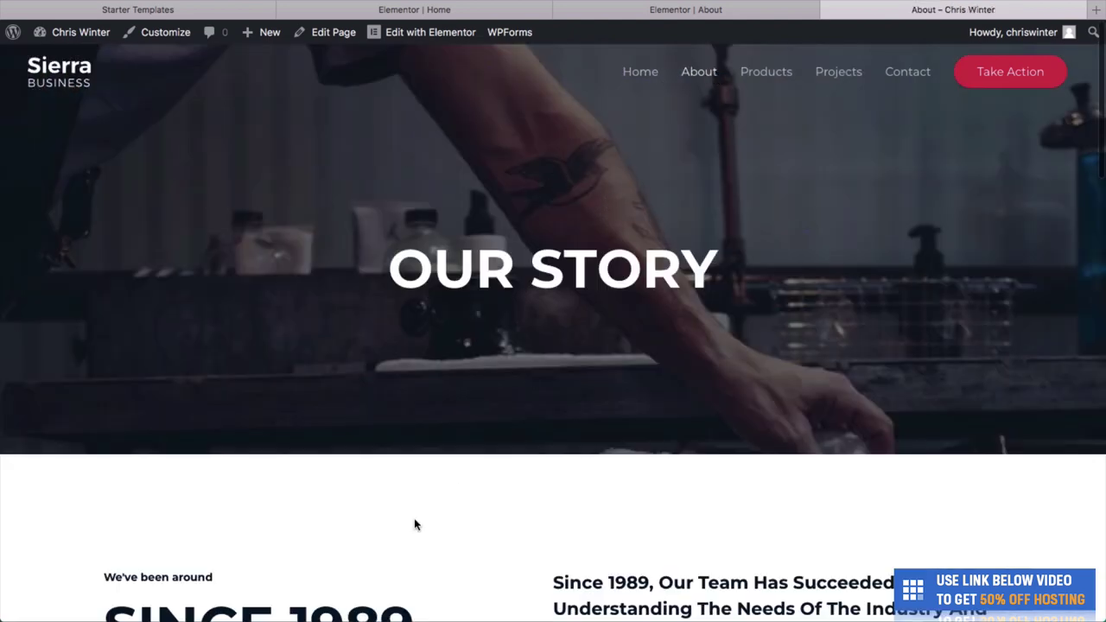
pyautogui.scroll(-8, 461, 550)
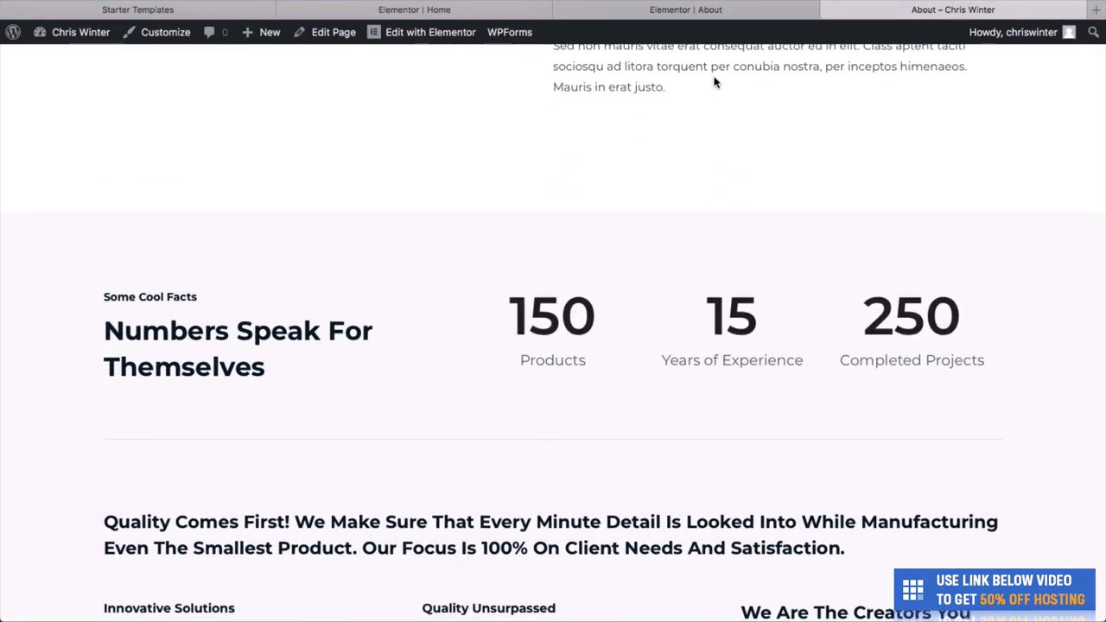
pyautogui.press('super+r')
pyautogui.click(584, 11)
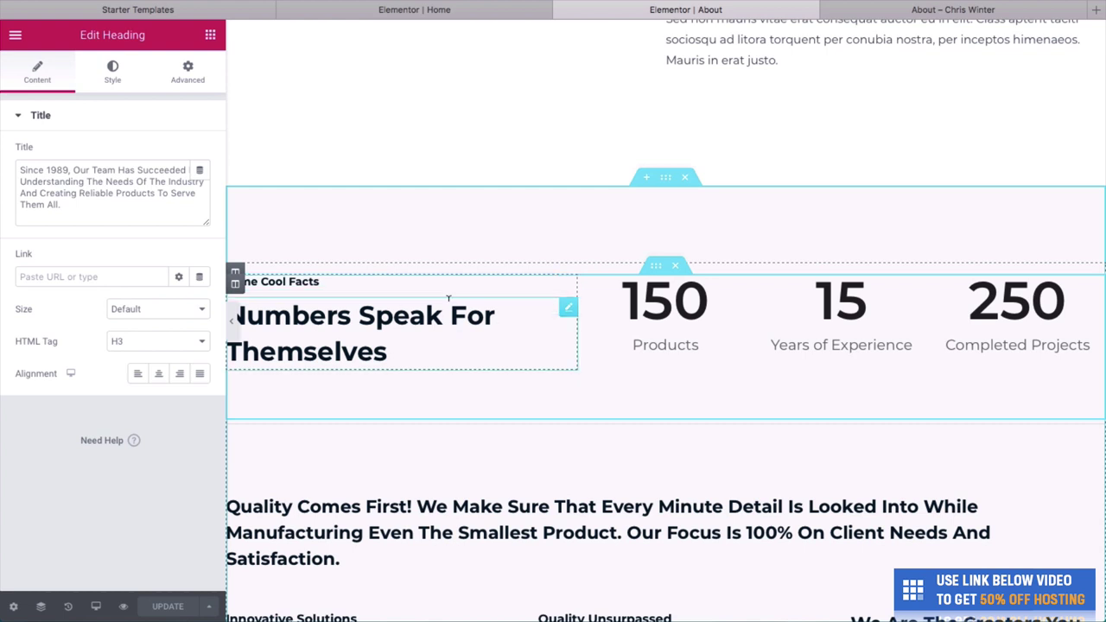
# Change the Products counter's ending number from 150 to 1,200, save, and check the live page.
pyautogui.click(639, 291)
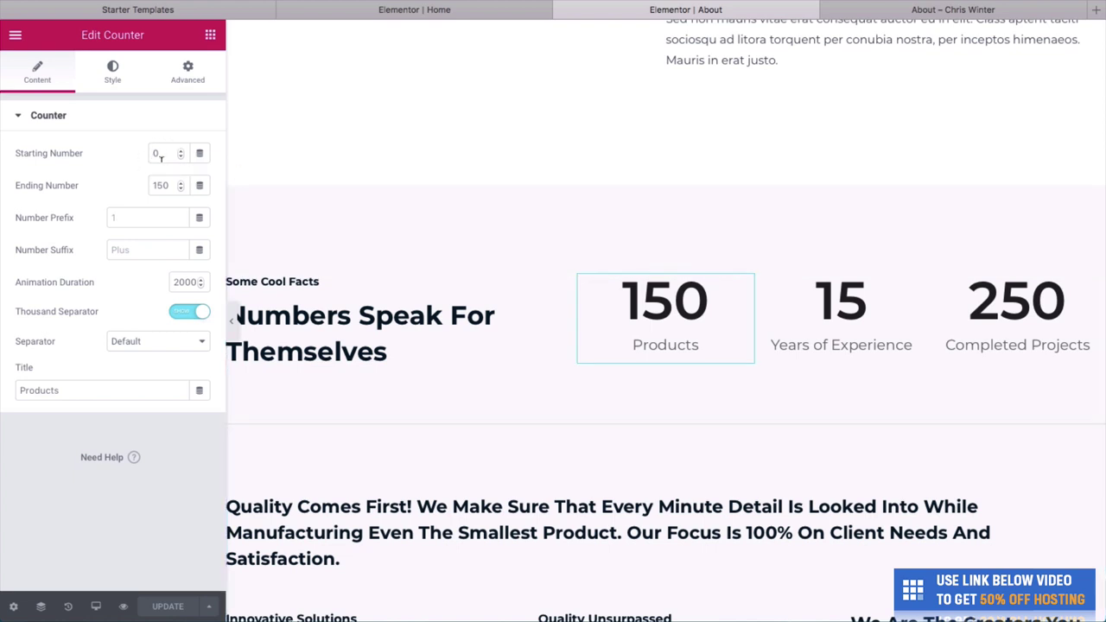
pyautogui.doubleClick(160, 180)
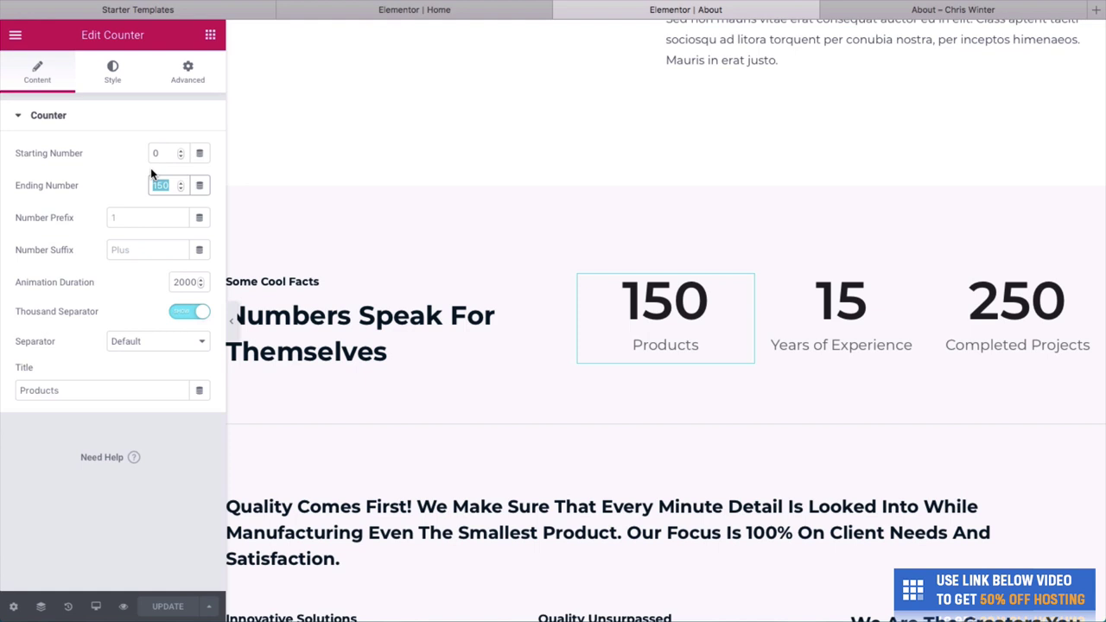
pyautogui.write('1')
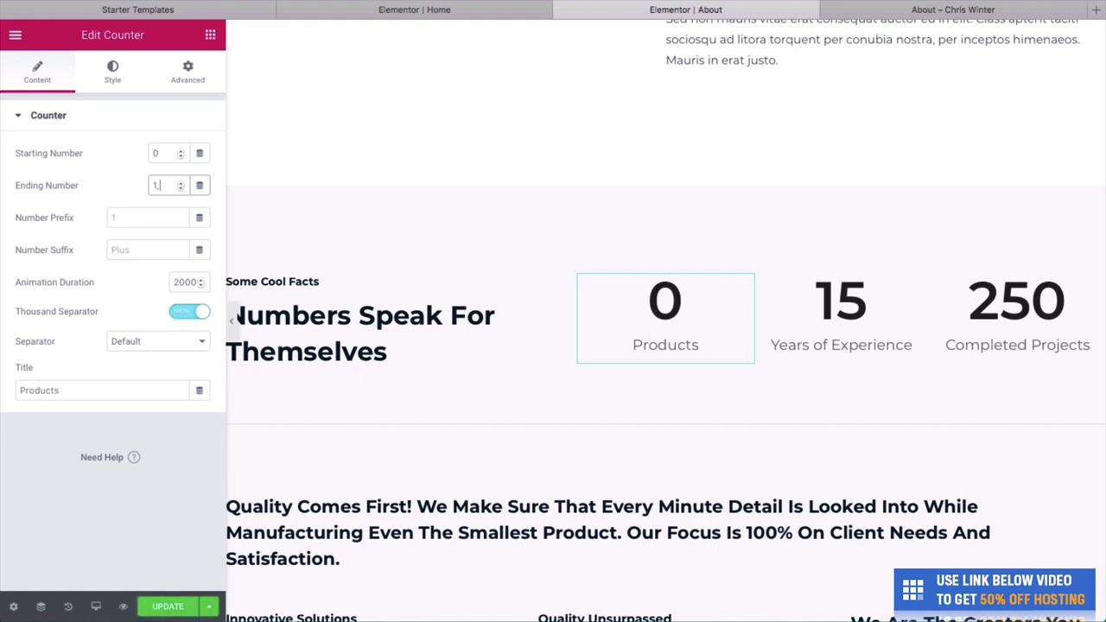
pyautogui.click(136, 188)
pyautogui.click(167, 606)
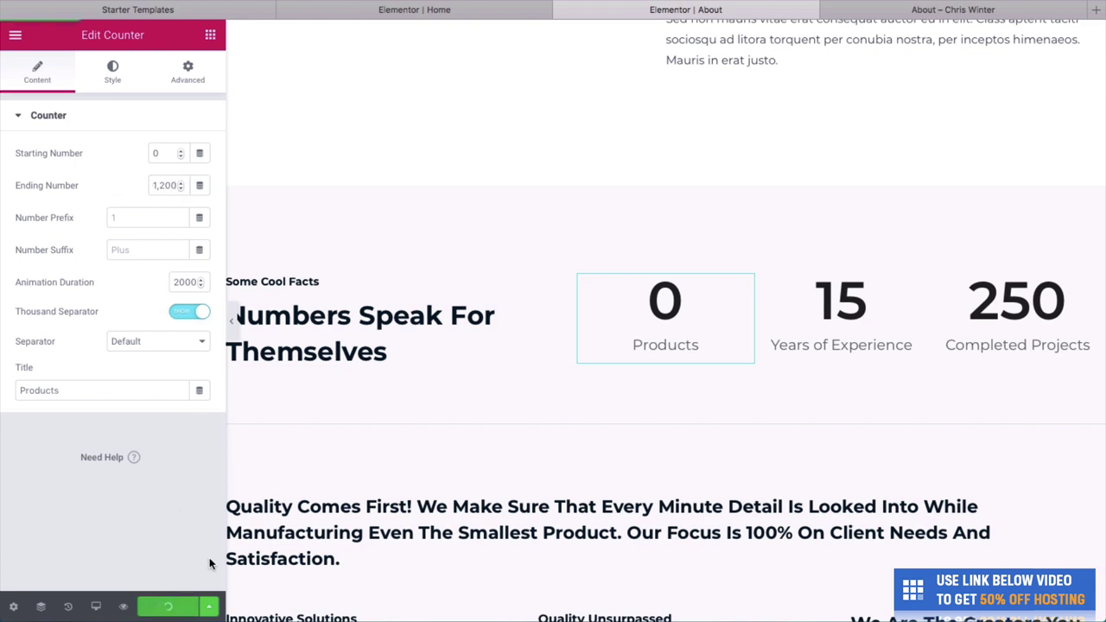
pyautogui.click(901, 10)
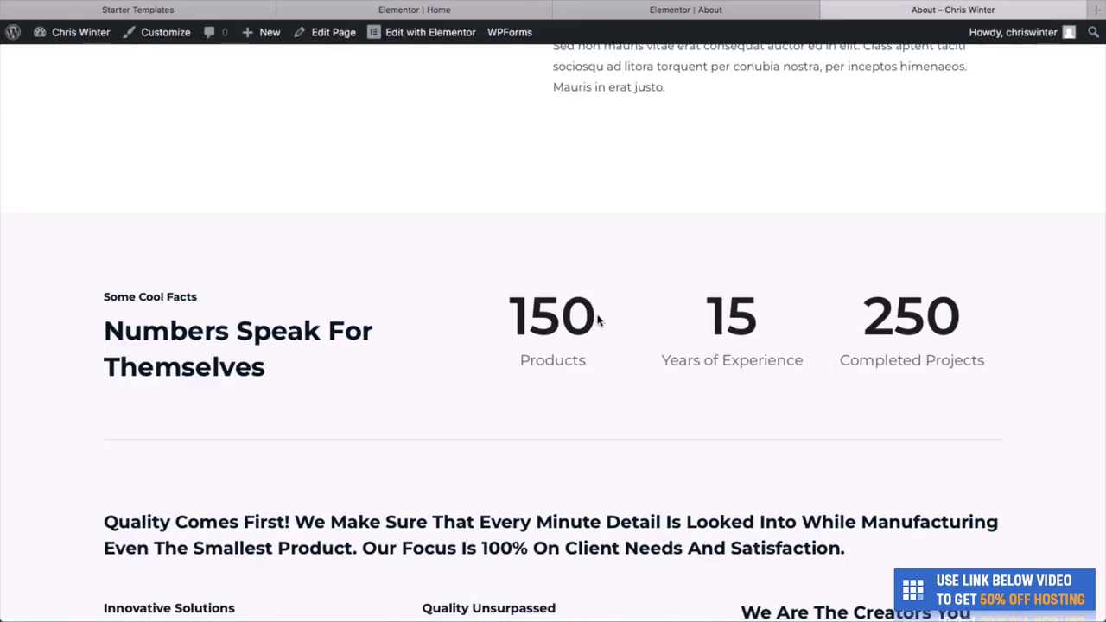
pyautogui.press('super+r')
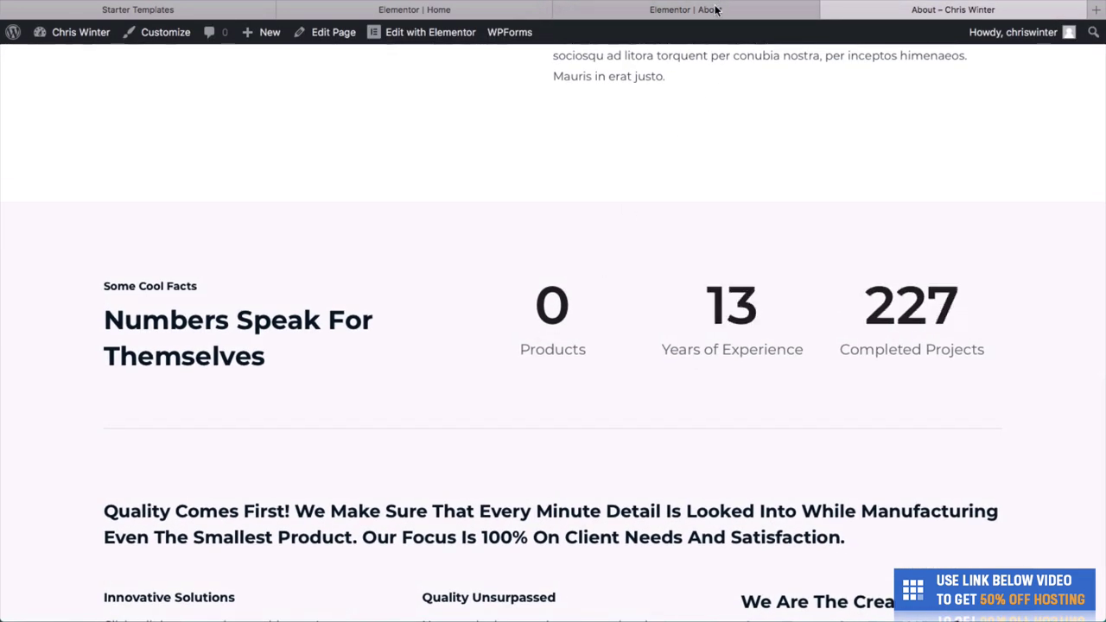
pyautogui.click(715, 11)
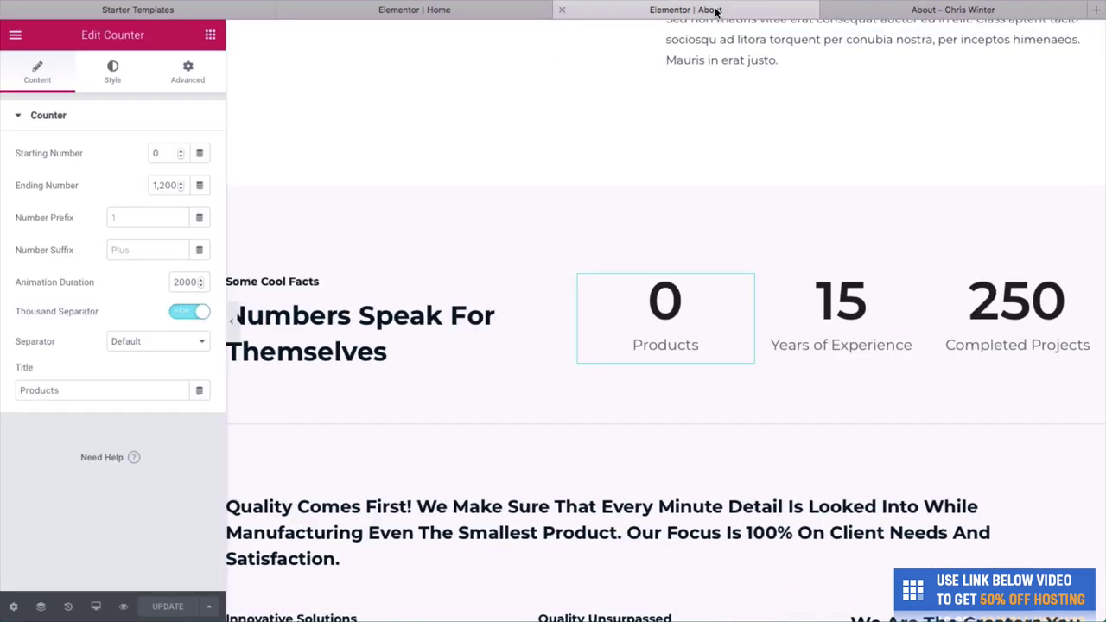
# Set the first counter's ending number to 90 and retitle it 'Haircuts'.
pyautogui.doubleClick(169, 184)
pyautogui.write('100')
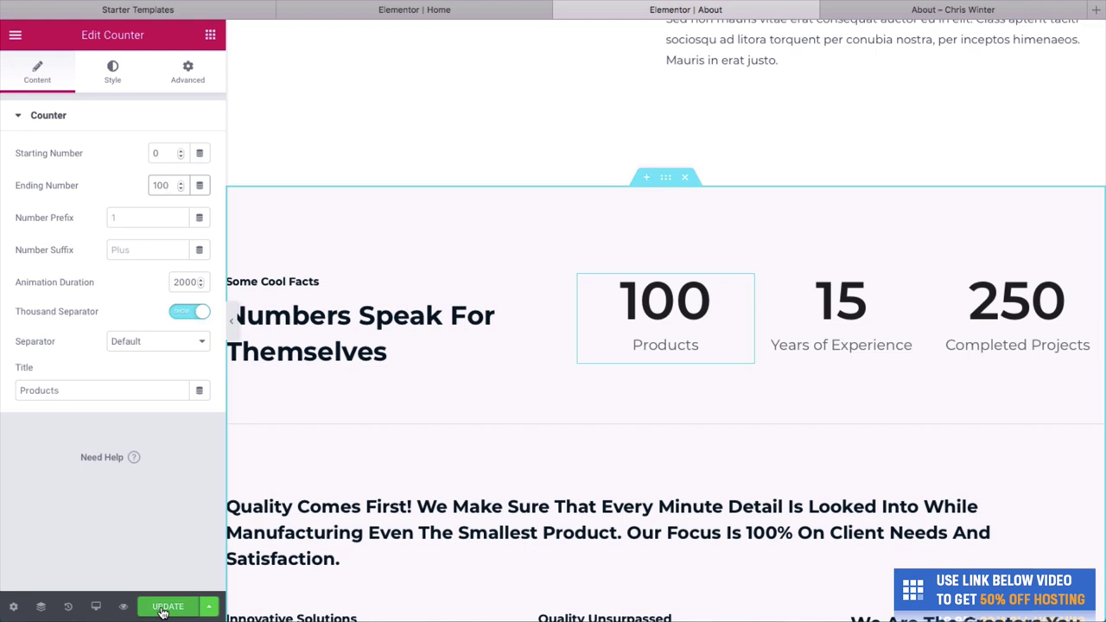
pyautogui.doubleClick(161, 185)
pyautogui.press('BackSpace')
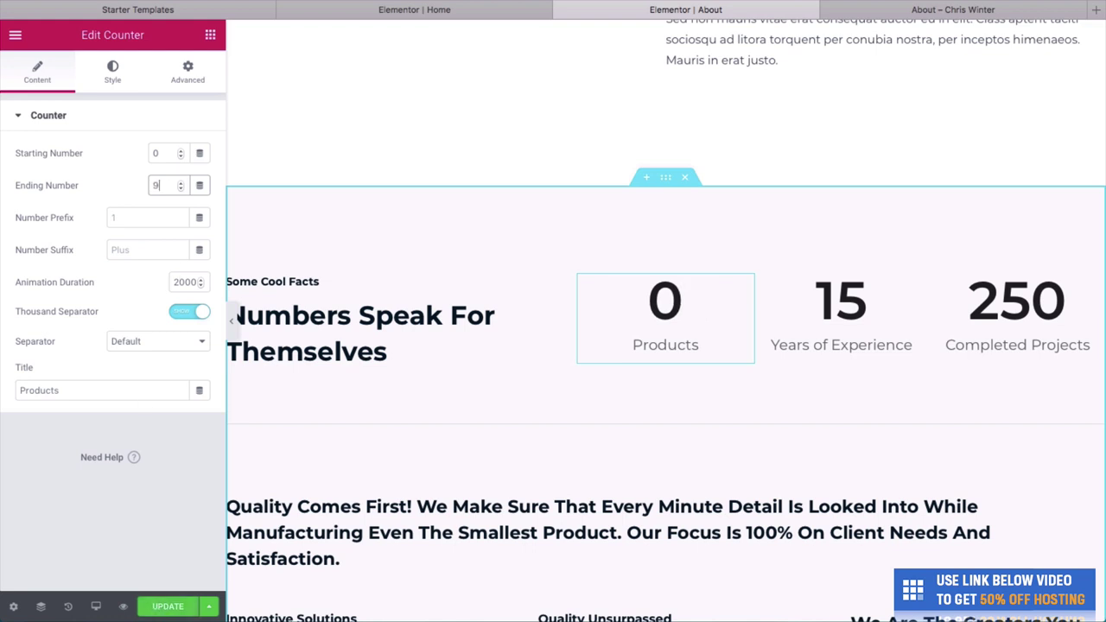
pyautogui.write('90')
pyautogui.click(339, 322)
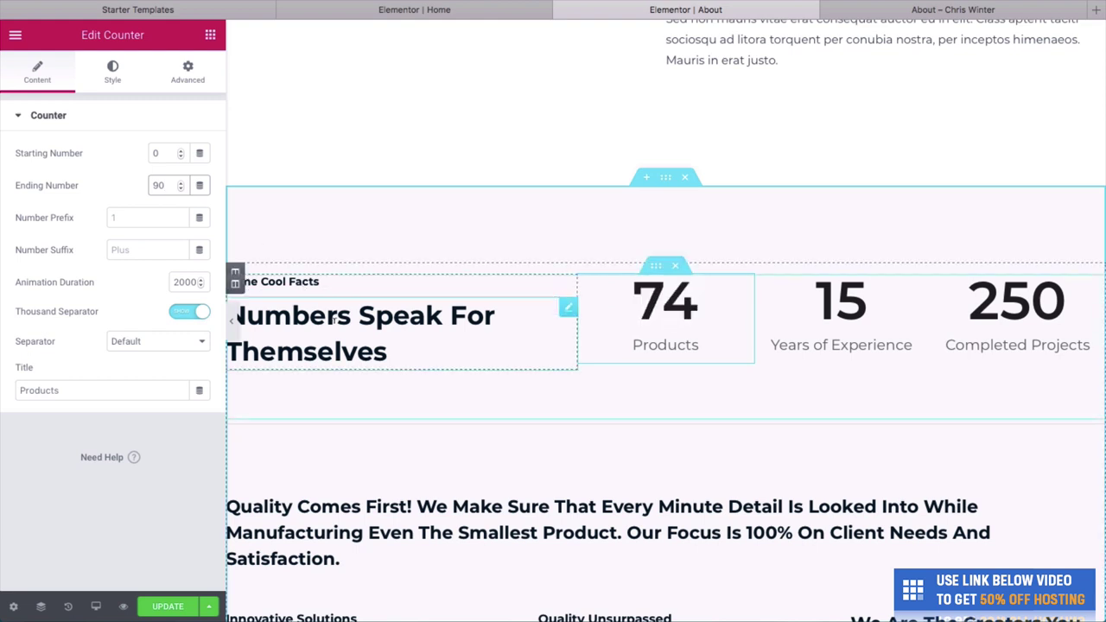
pyautogui.tripleClick(345, 311)
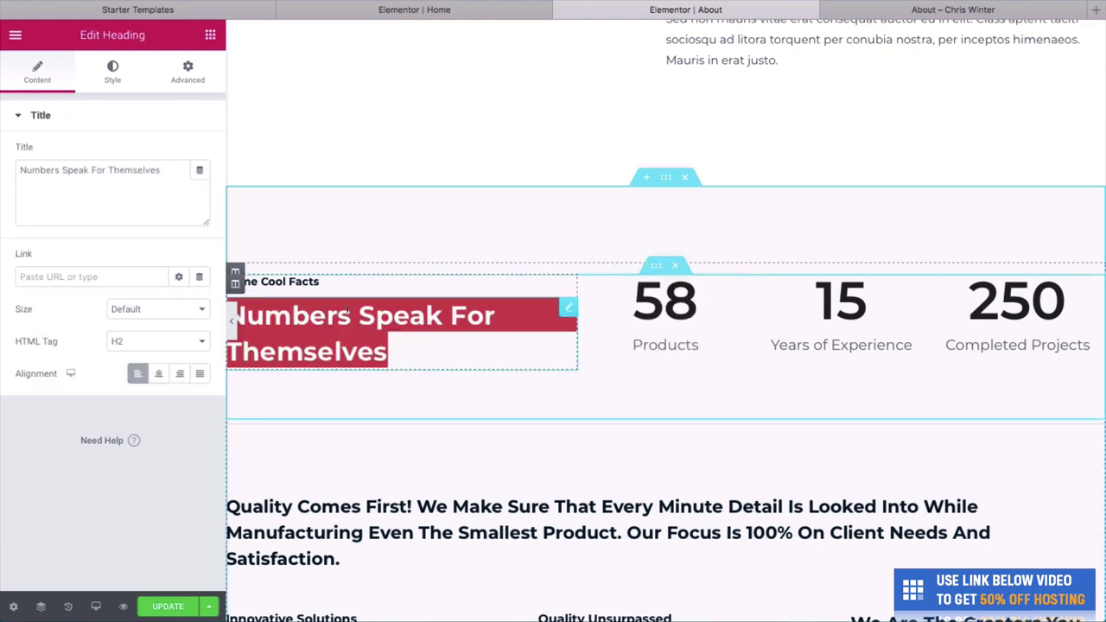
pyautogui.click(308, 294)
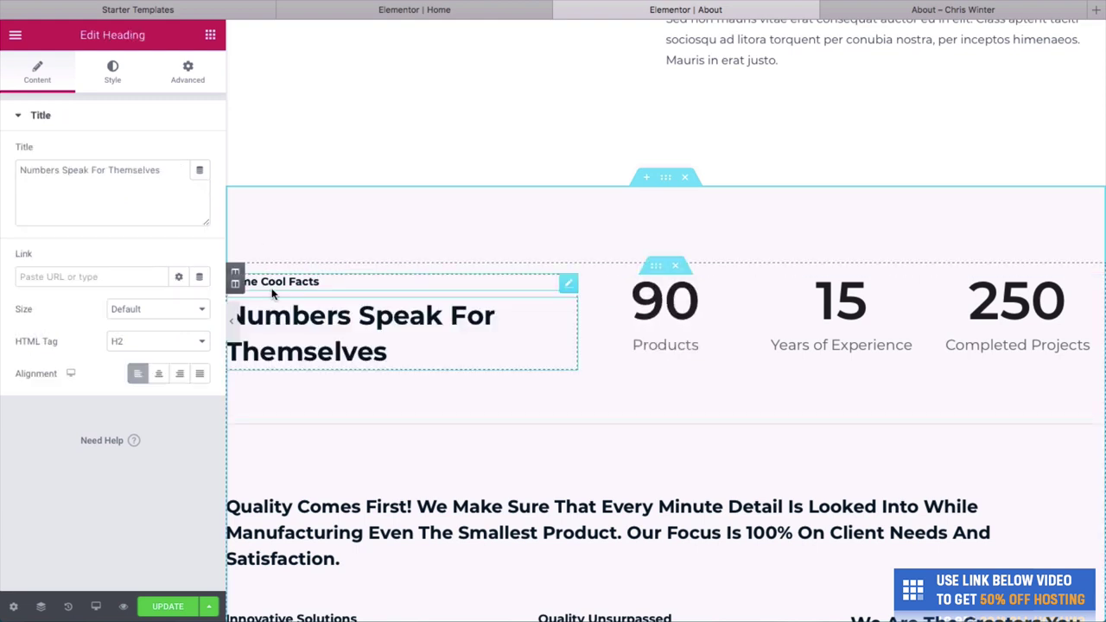
pyautogui.doubleClick(665, 345)
pyautogui.press('BackSpace')
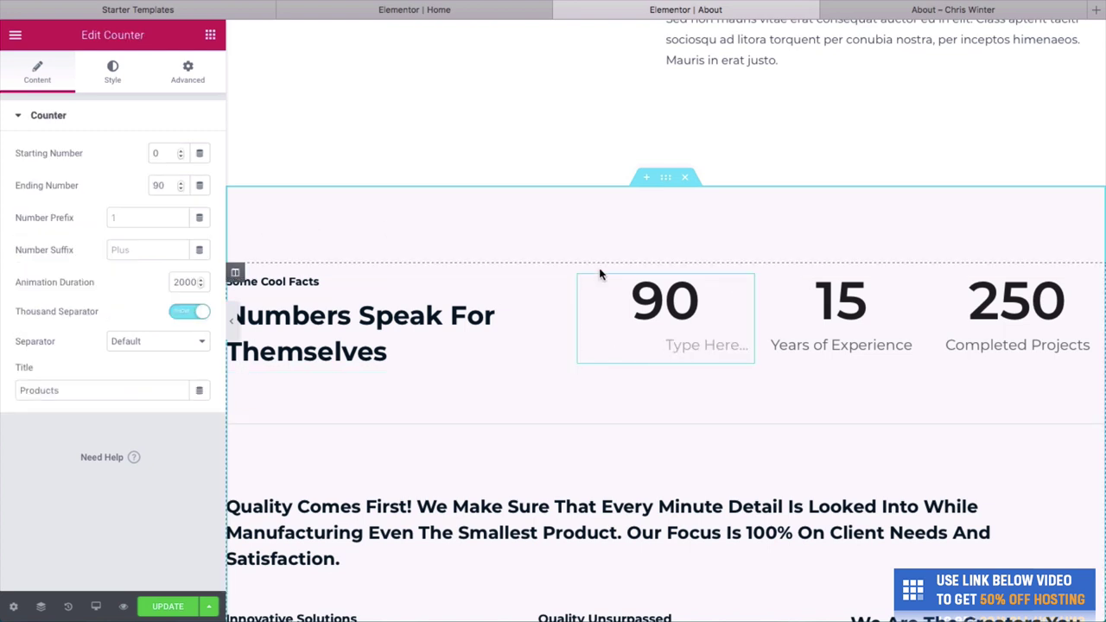
pyautogui.write('Haircuts')
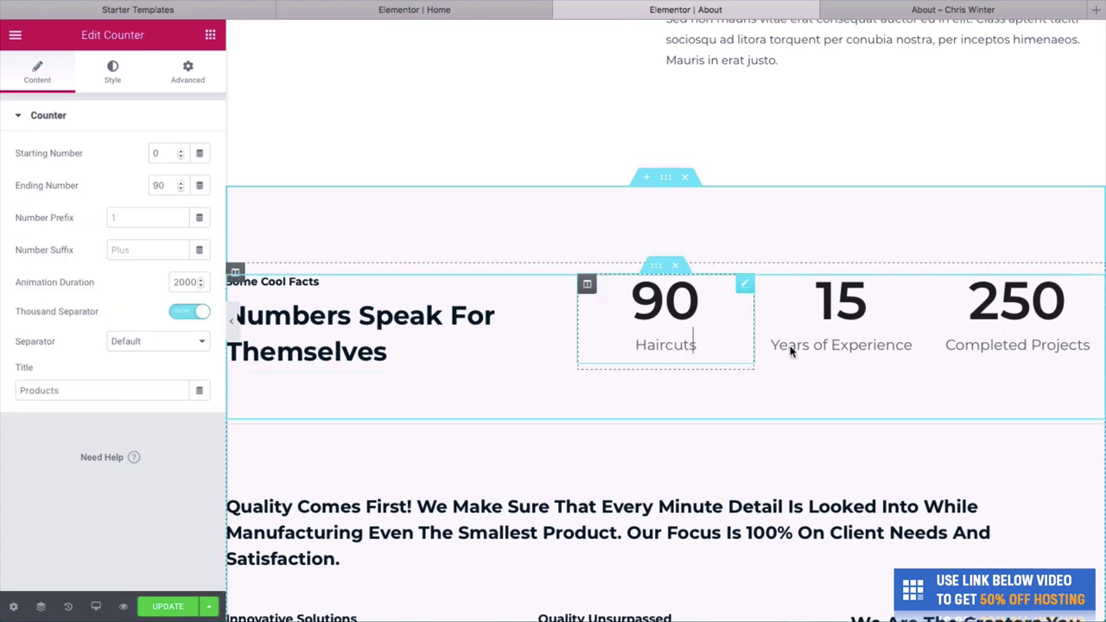
# Set the second counter to 60 and retitle it 'Beard Trimmings'.
pyautogui.click(810, 300)
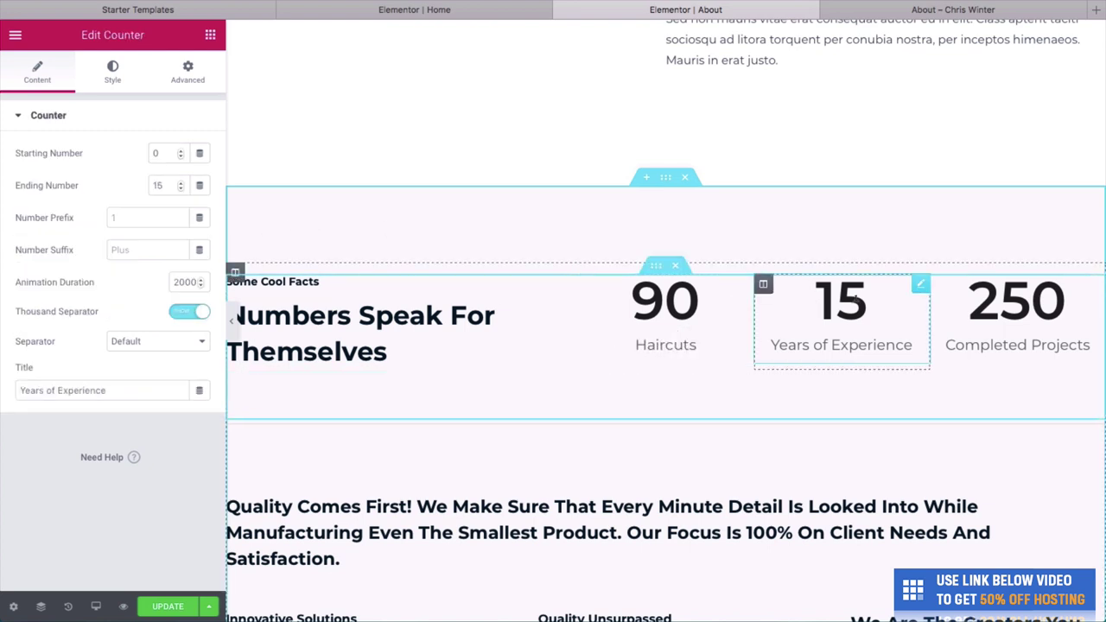
pyautogui.doubleClick(158, 184)
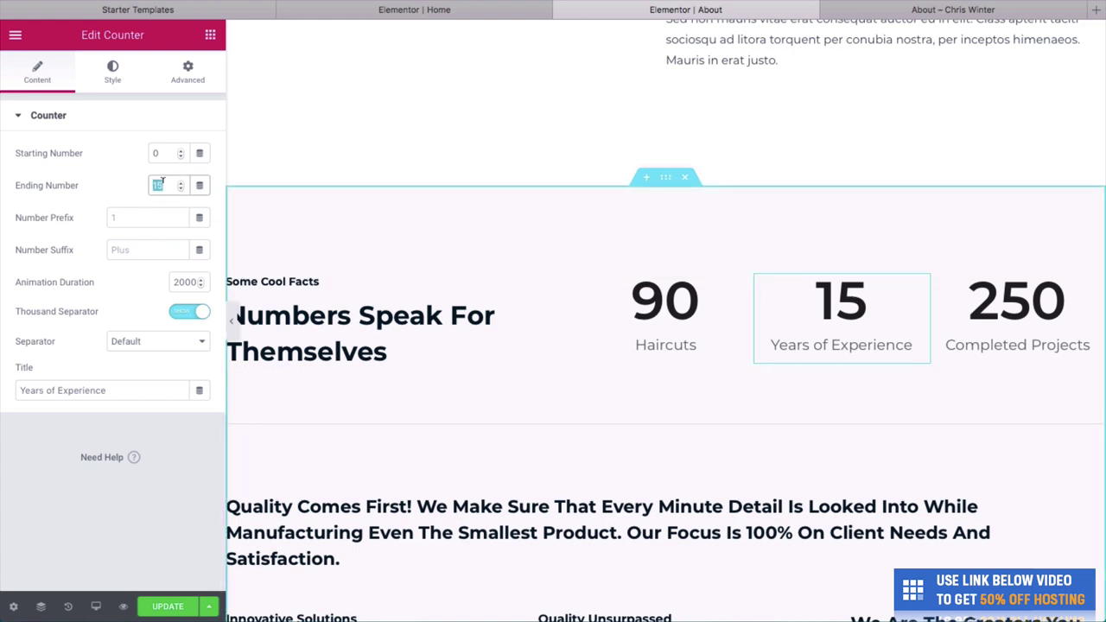
pyautogui.write('60')
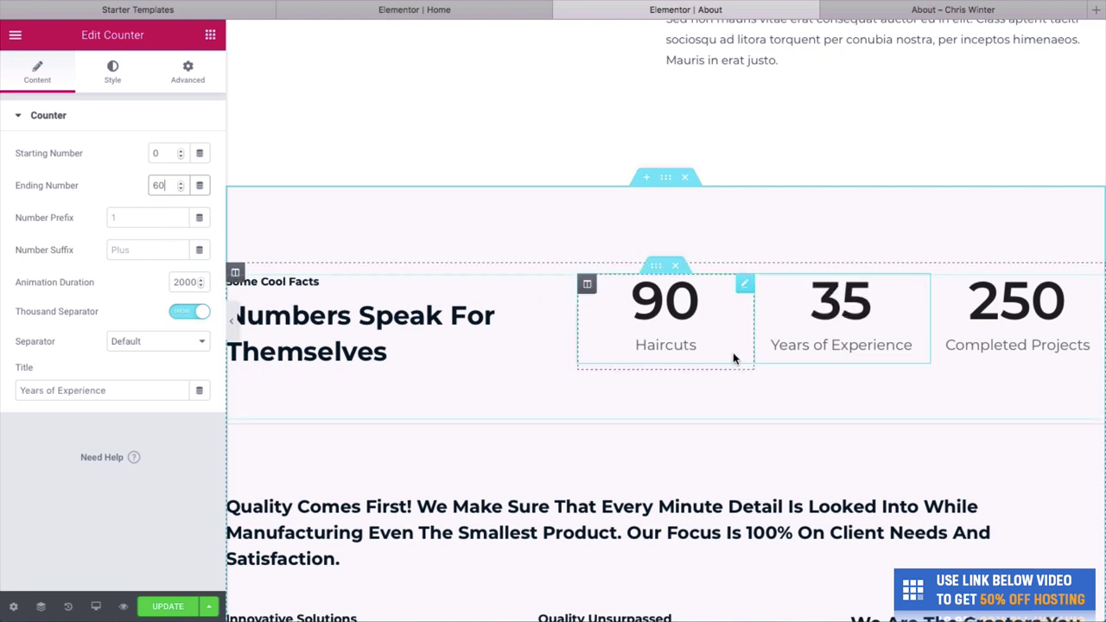
pyautogui.click(814, 340)
pyautogui.write('Be')
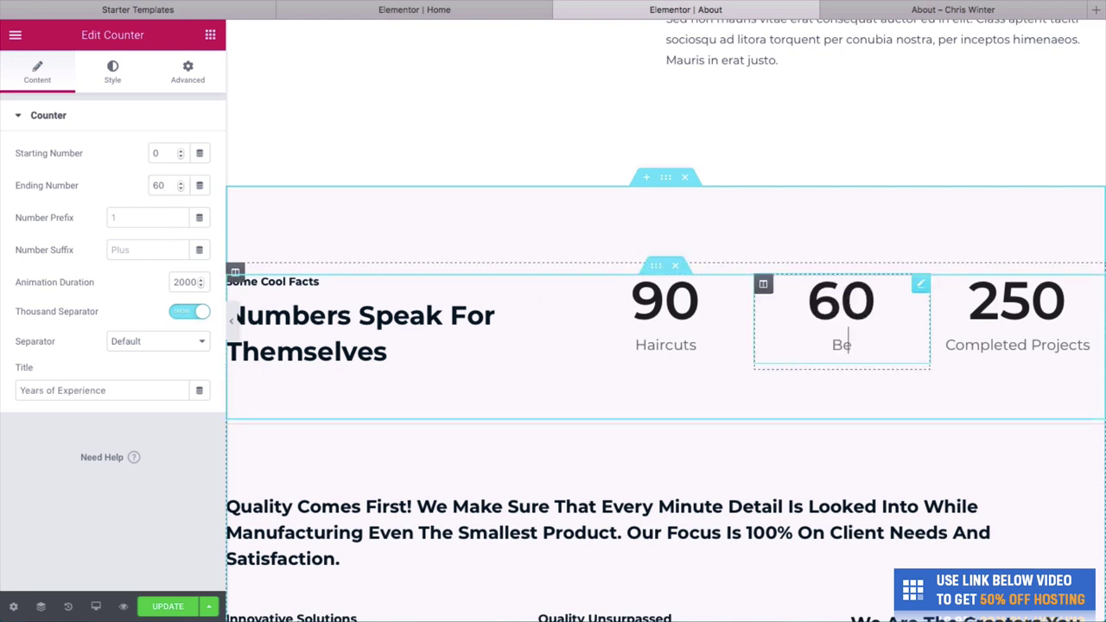
pyautogui.write('ard Trimmings')
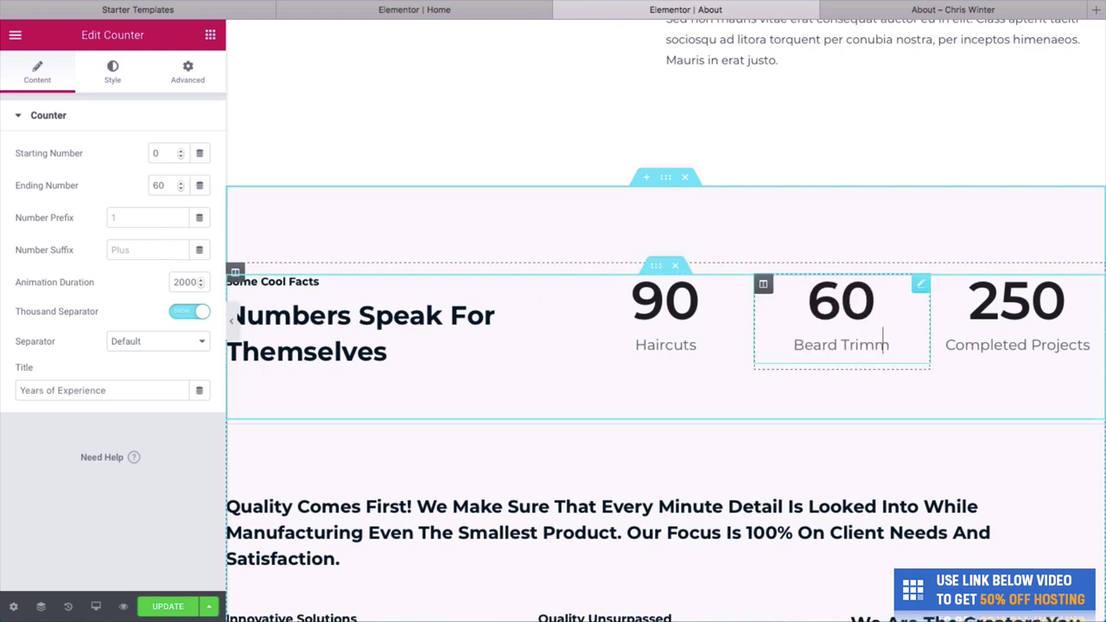
# Set the third counter to 110 and retitle it 'Head Massages'.
pyautogui.click(982, 309)
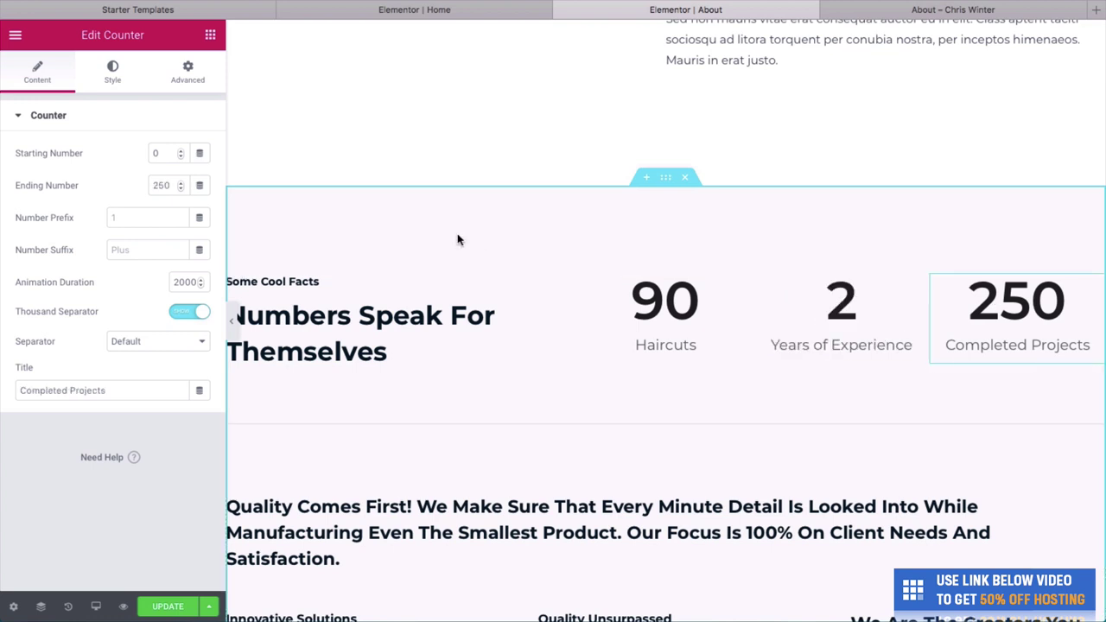
pyautogui.doubleClick(151, 184)
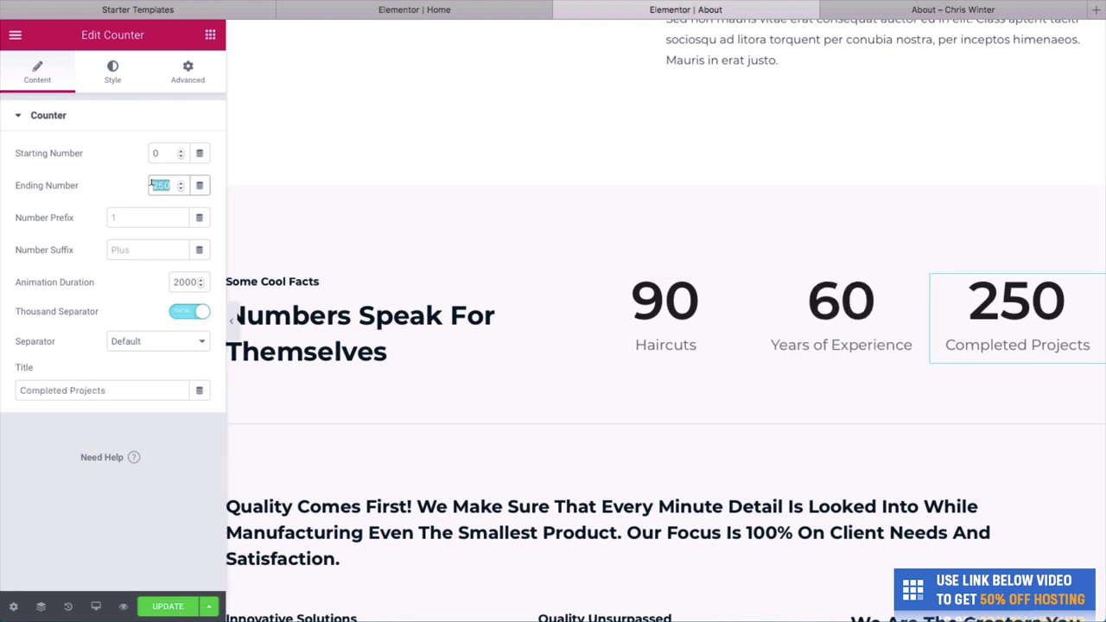
pyautogui.write('1100')
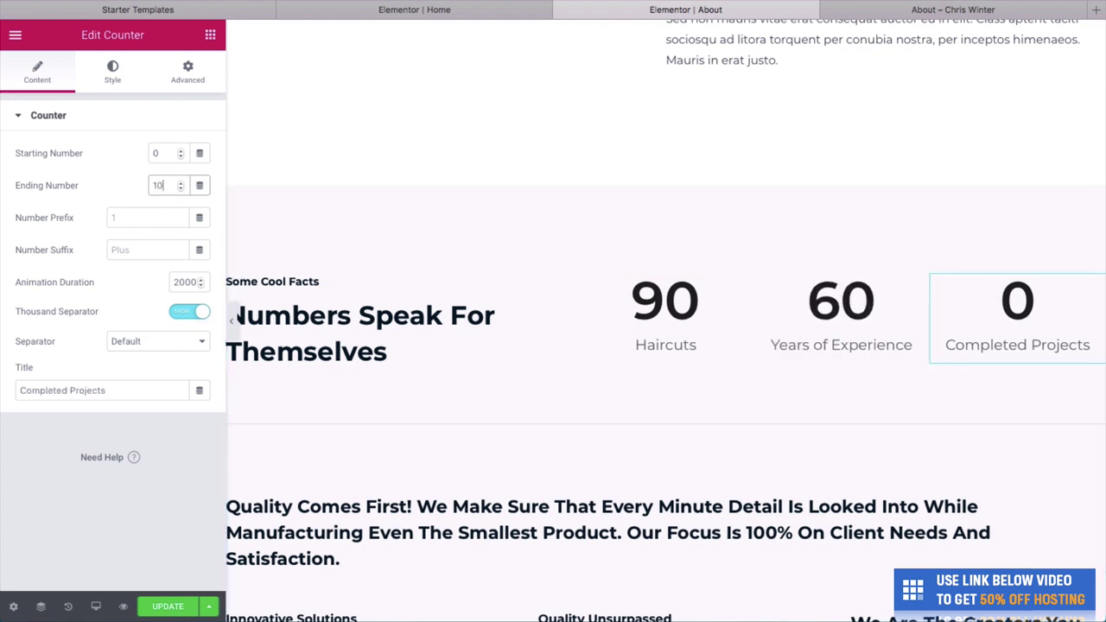
pyautogui.press('BackSpace')
pyautogui.press('BackSpace')
pyautogui.write('0')
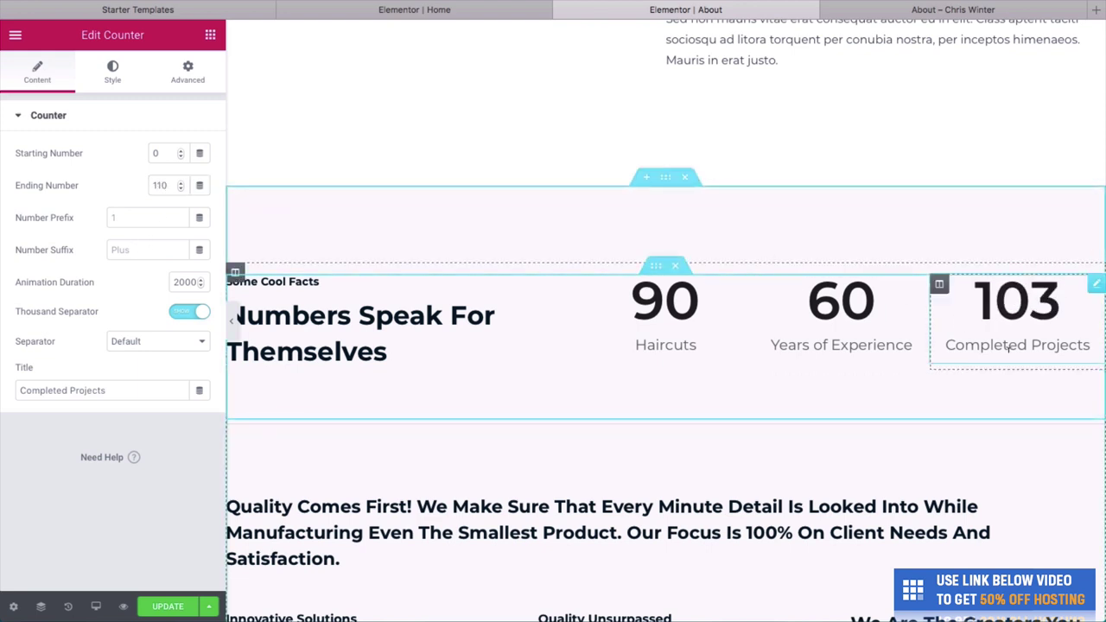
pyautogui.click(1009, 345)
pyautogui.write('Head Massages')
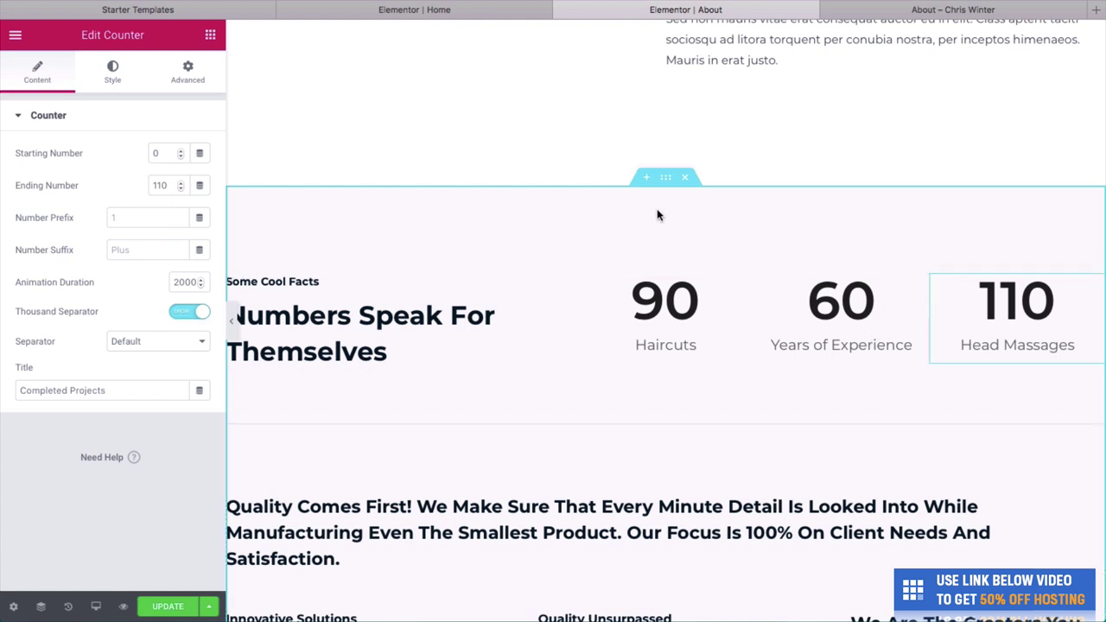
# Save the counter changes and reload the live About page to see them.
pyautogui.click(173, 610)
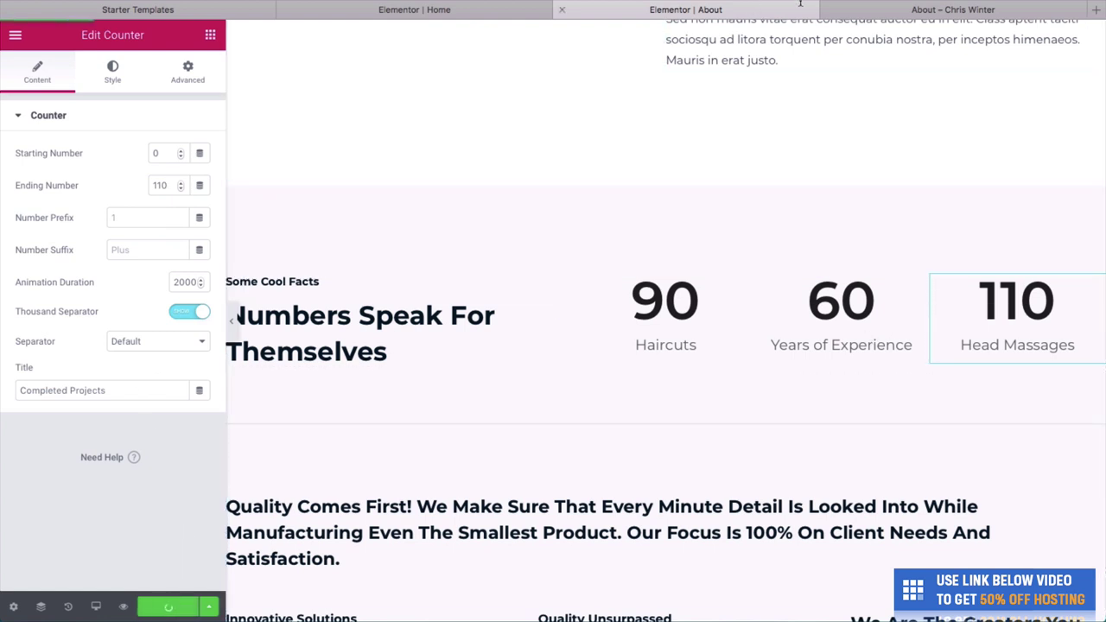
pyautogui.click(857, 12)
pyautogui.click(686, 9)
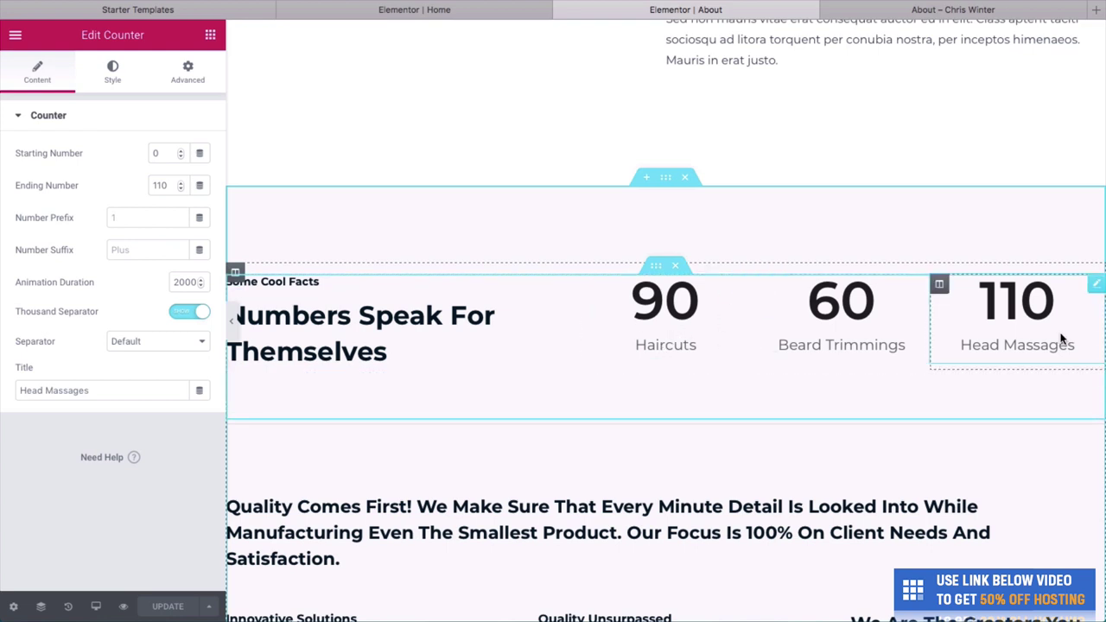
pyautogui.tripleClick(992, 343)
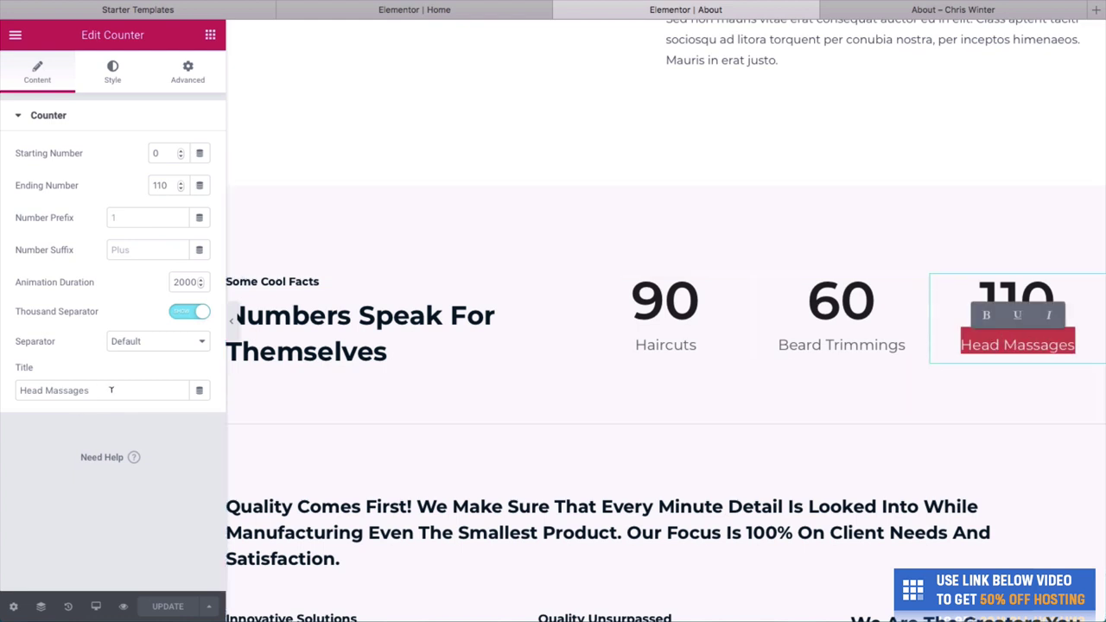
pyautogui.moveTo(110, 390); pyautogui.dragTo(3, 385)
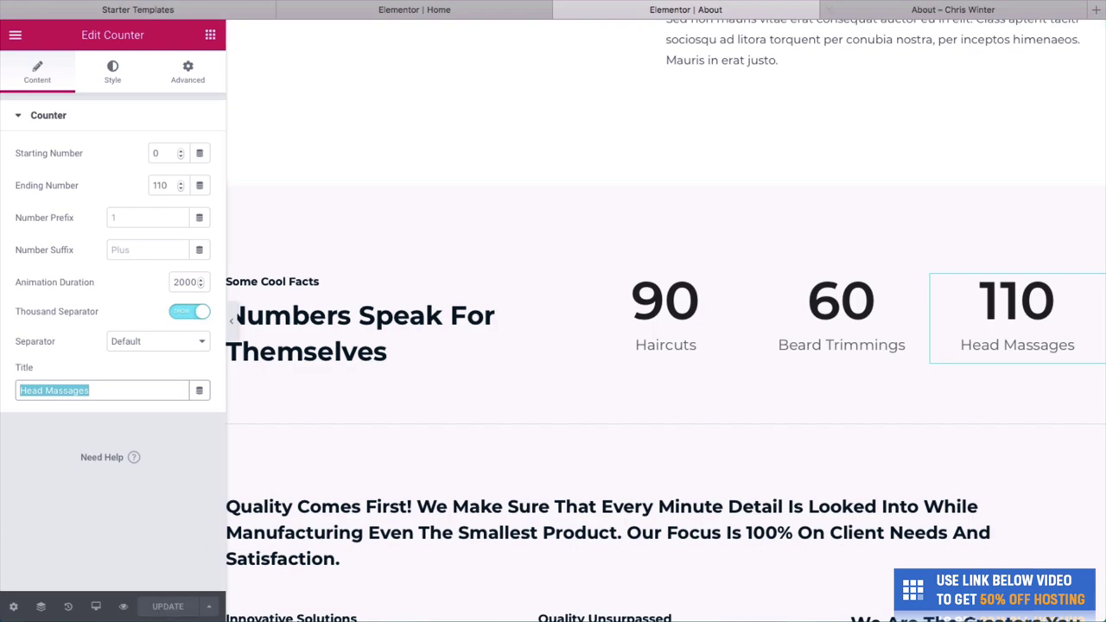
pyautogui.click(895, 10)
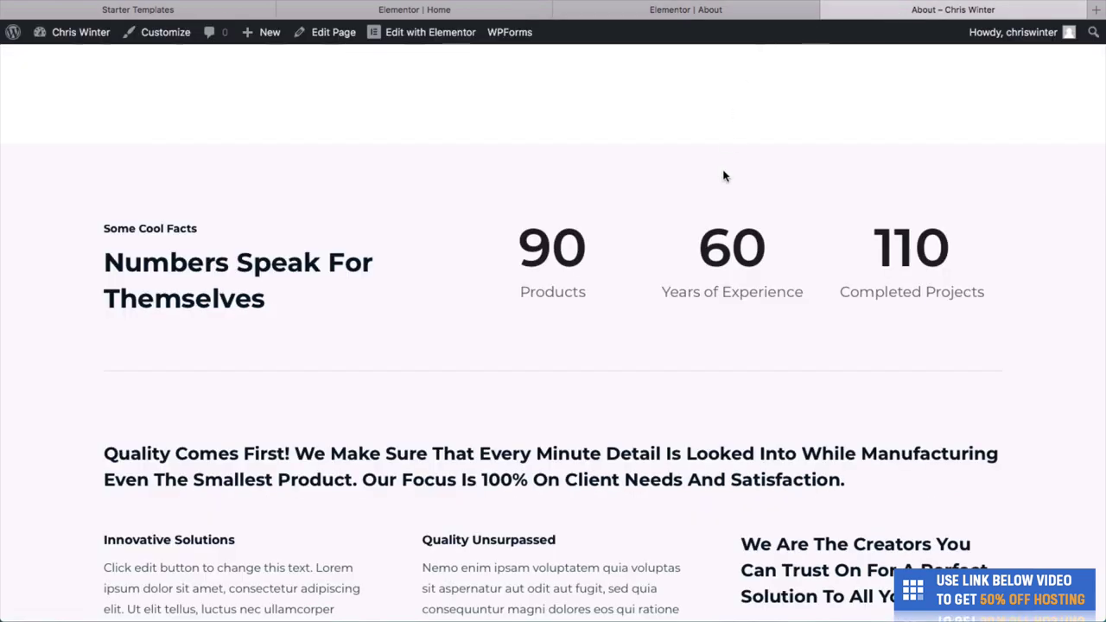
pyautogui.press('super+r')
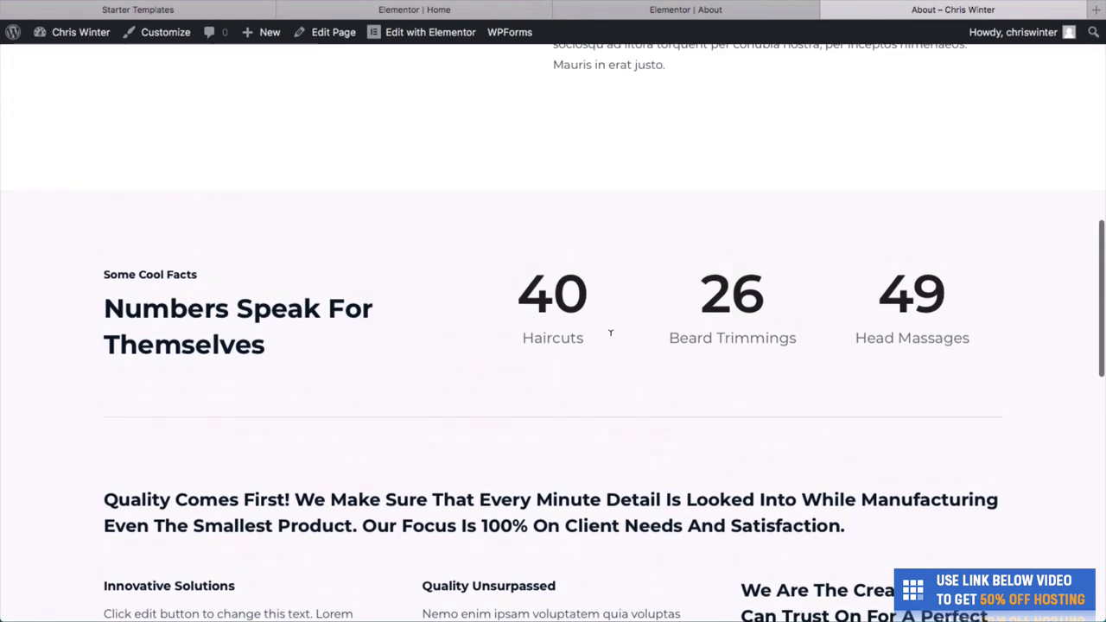
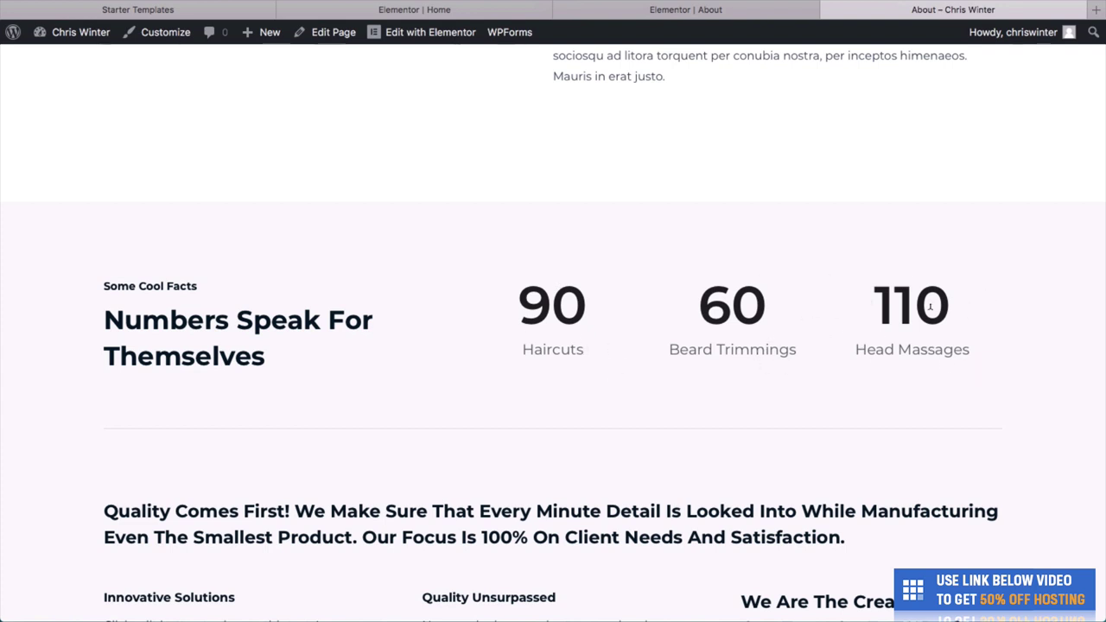
# Scroll up and down through the live site's current page.
pyautogui.scroll(-5, 718, 165)
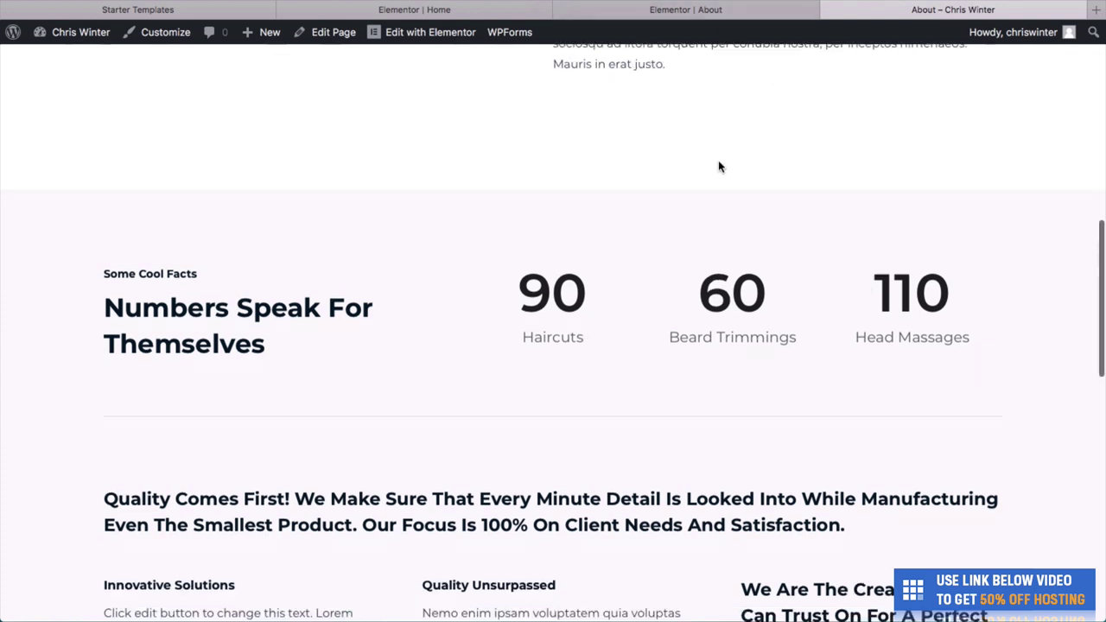
pyautogui.scroll(-3, 718, 167)
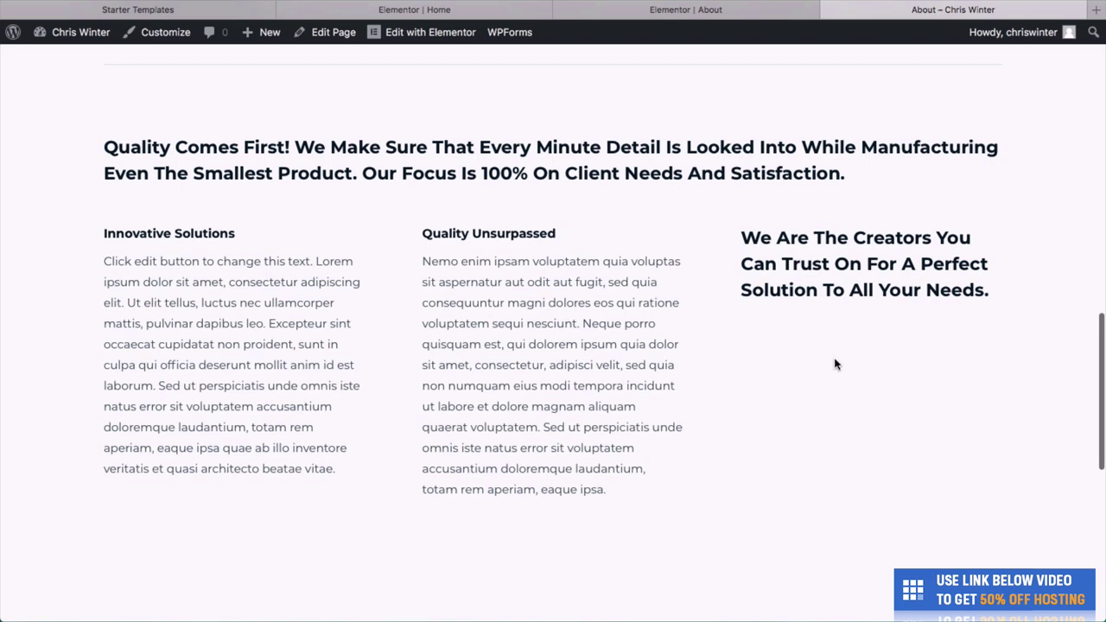
pyautogui.scroll(-2, 621, 386)
pyautogui.scroll(1, 663, 297)
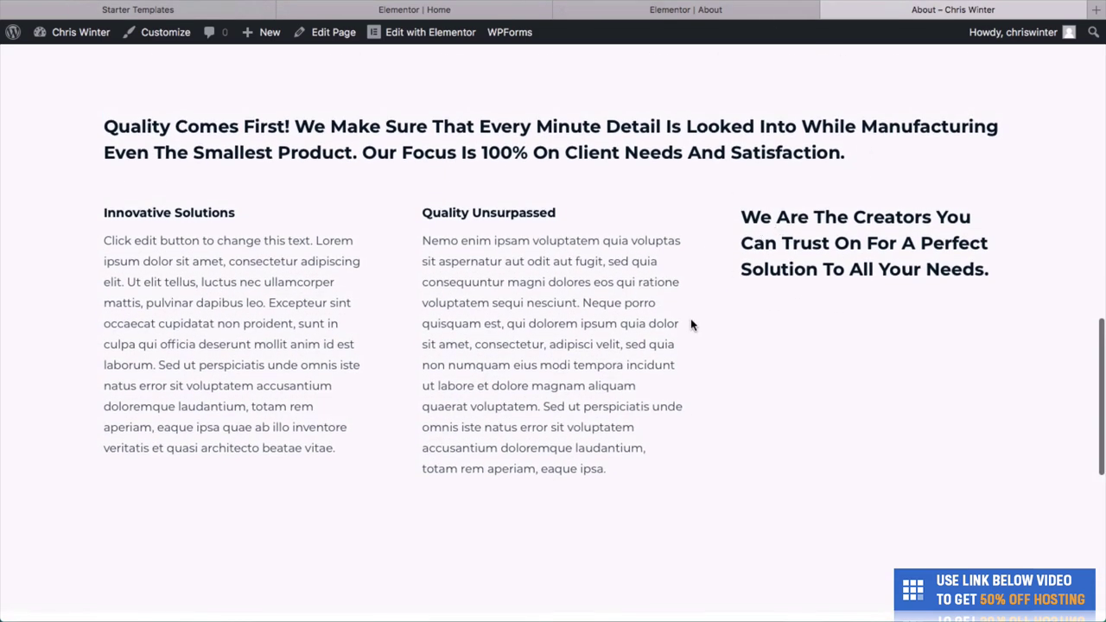
pyautogui.scroll(-4, 690, 324)
pyautogui.scroll(1, 689, 323)
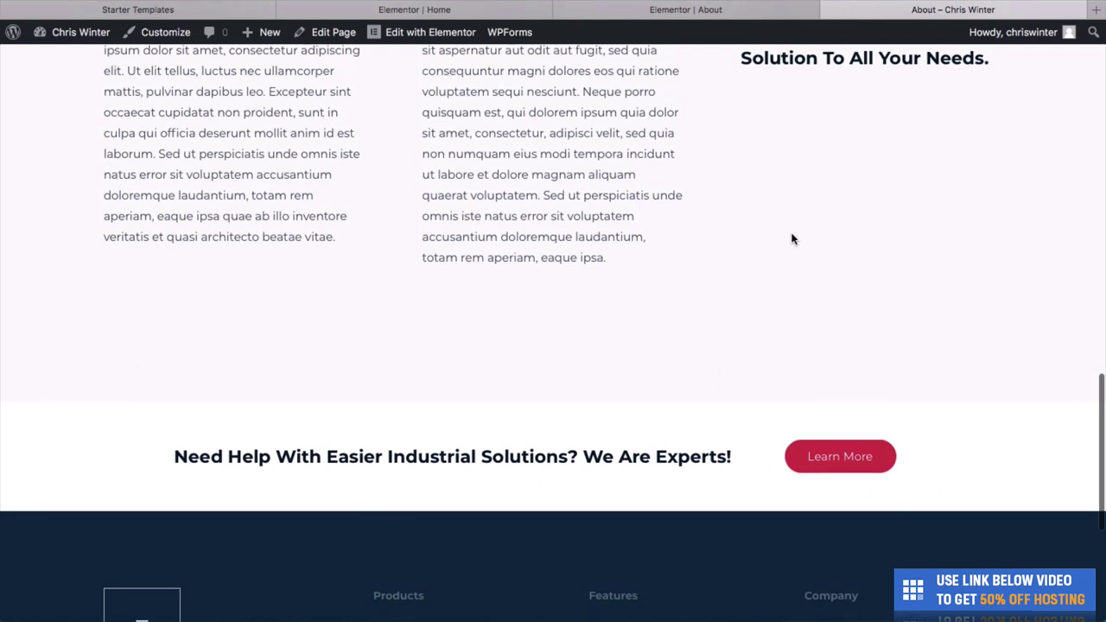
pyautogui.scroll(-1, 768, 457)
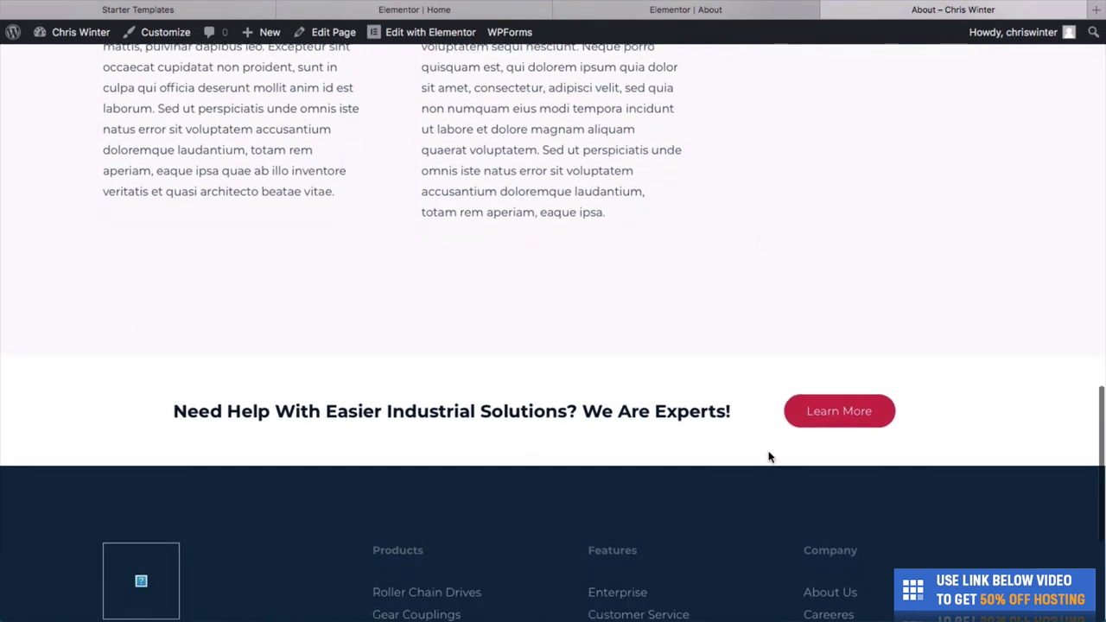
pyautogui.scroll(15, 770, 458)
pyautogui.scroll(3, 770, 459)
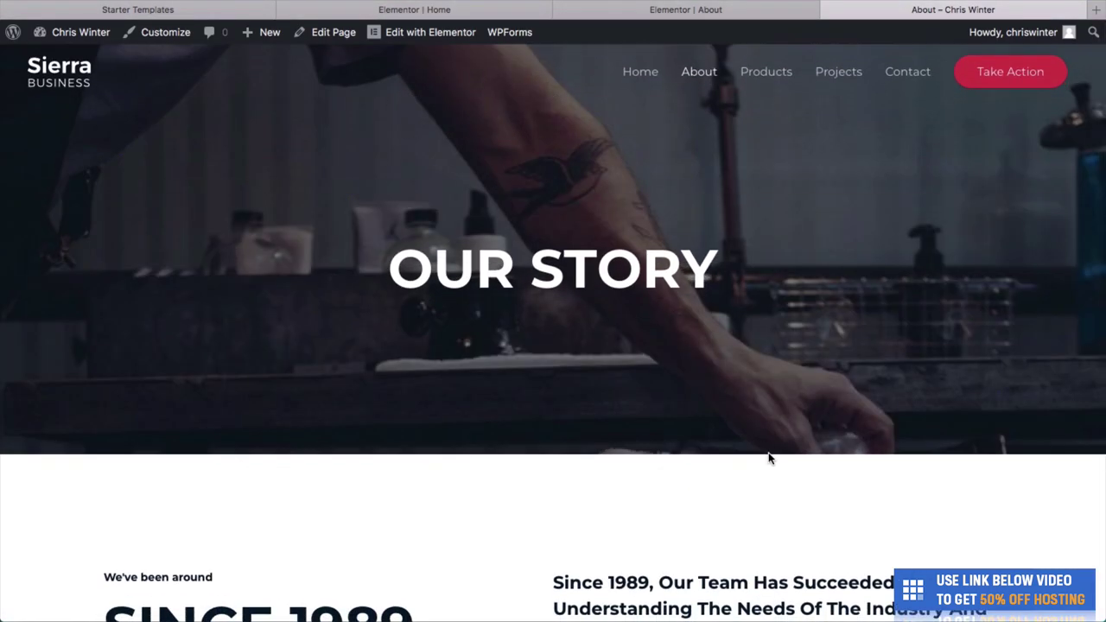
pyautogui.scroll(-1, 768, 457)
pyautogui.scroll(2, 770, 457)
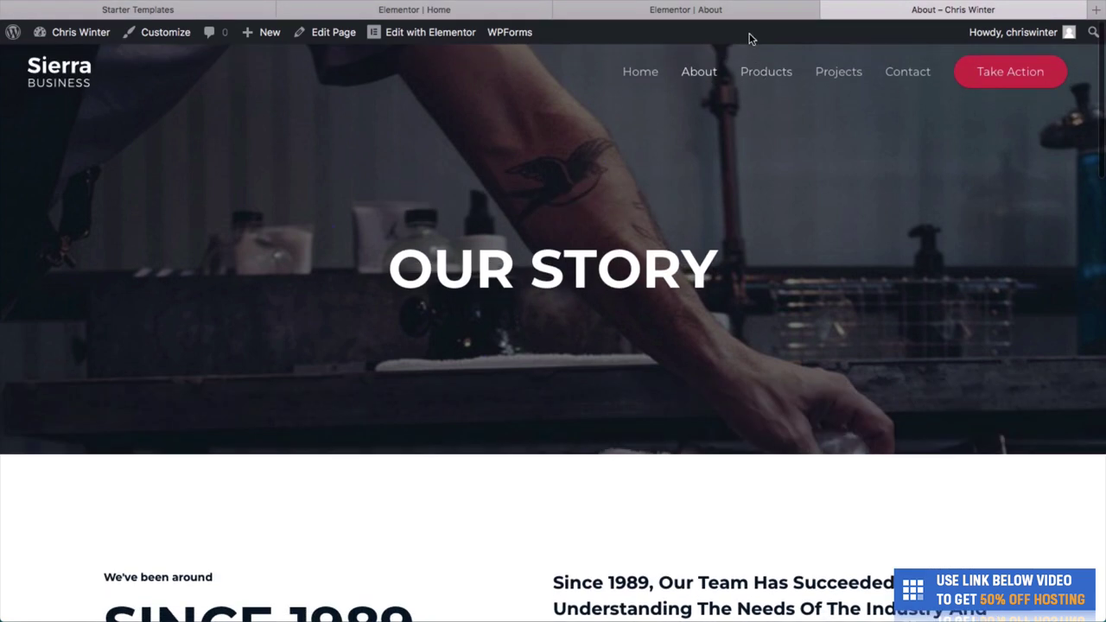
# Go to the live Products page and browse its warehouse hero, sections and call-to-action.
pyautogui.click(759, 71)
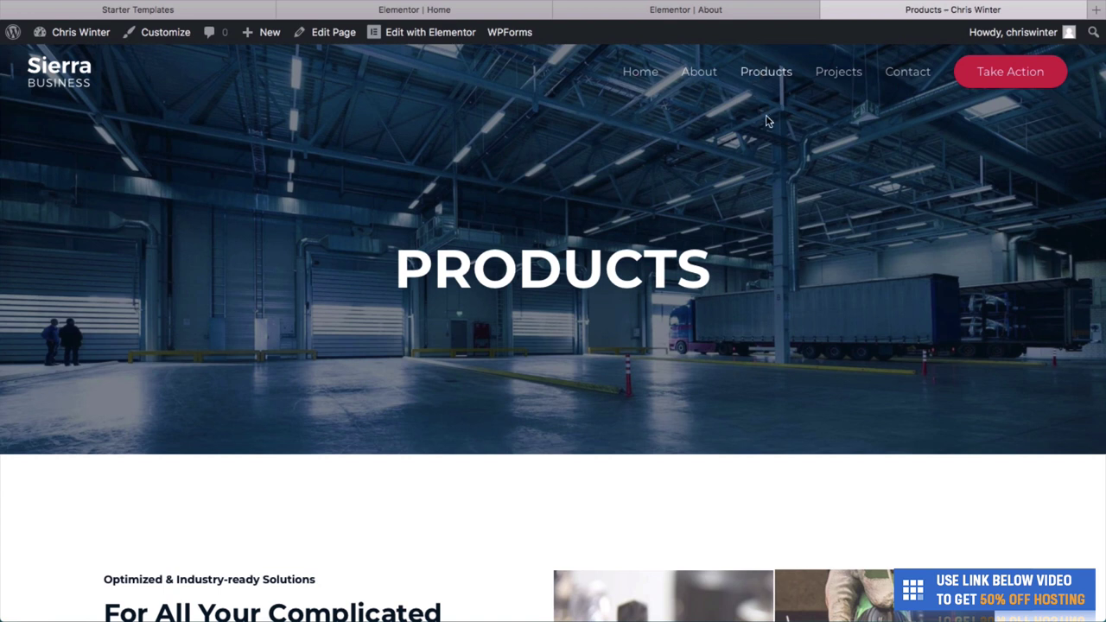
pyautogui.scroll(-12, 795, 177)
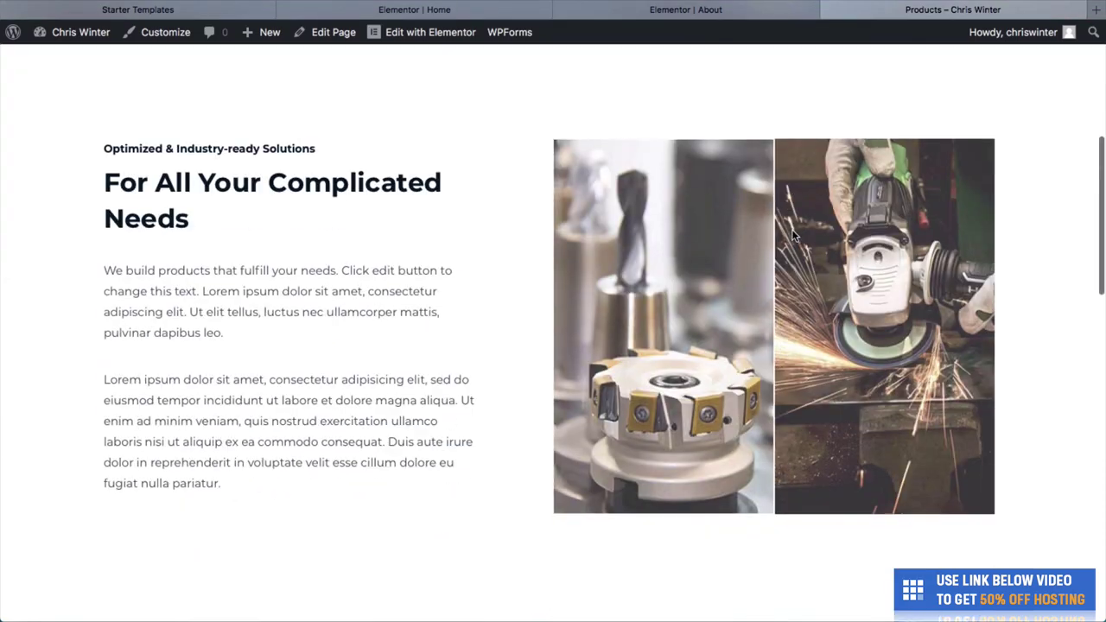
pyautogui.scroll(-3, 793, 235)
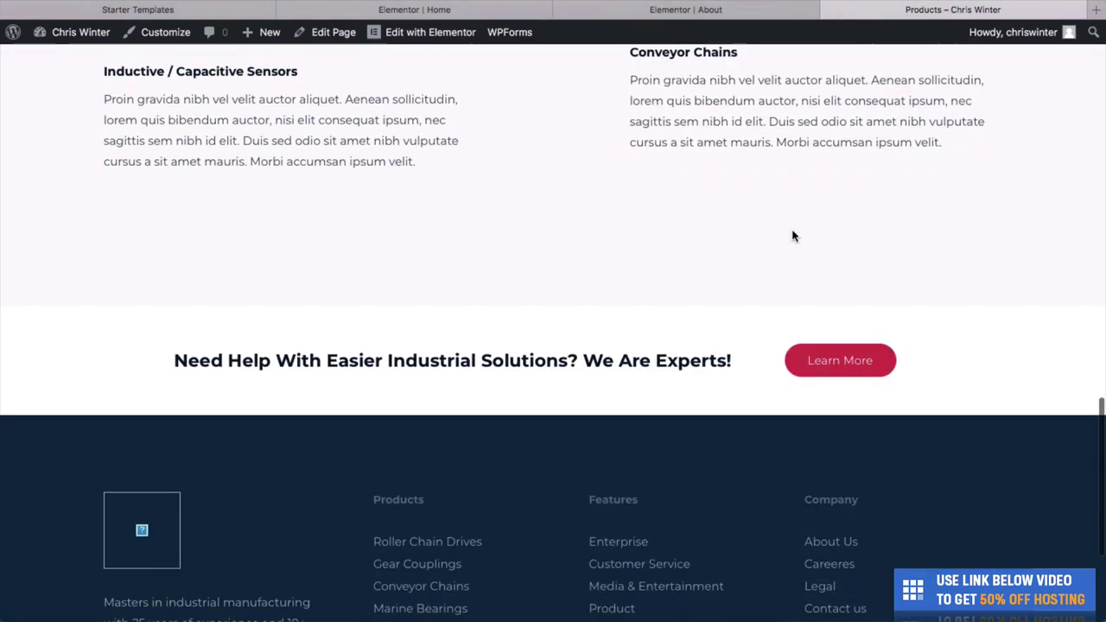
pyautogui.scroll(15, 793, 235)
pyautogui.scroll(-3, 790, 194)
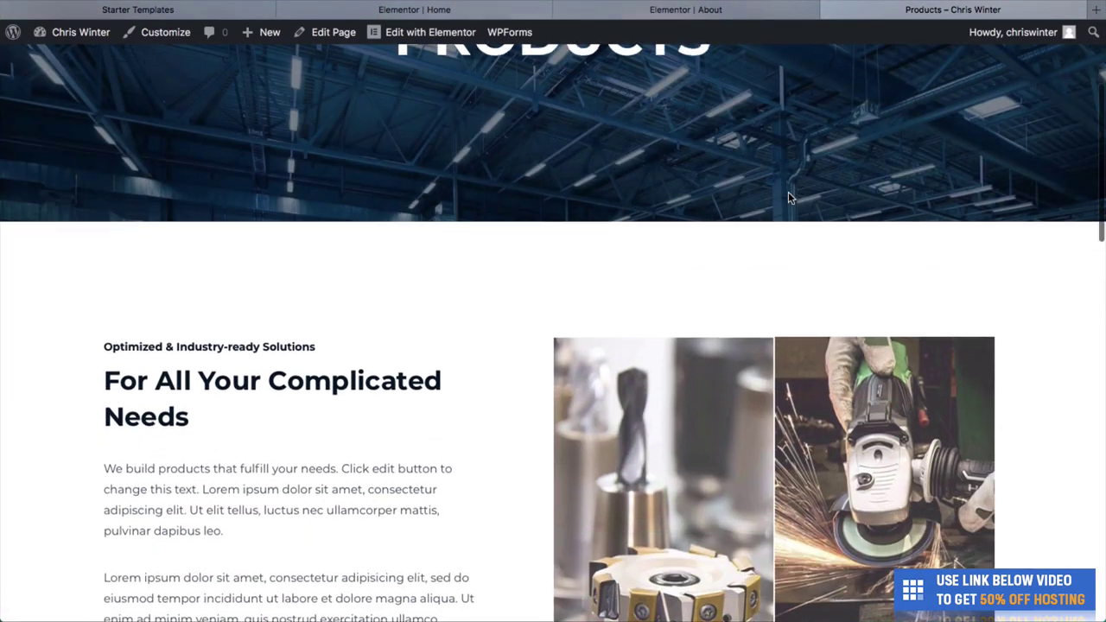
pyautogui.scroll(4, 777, 138)
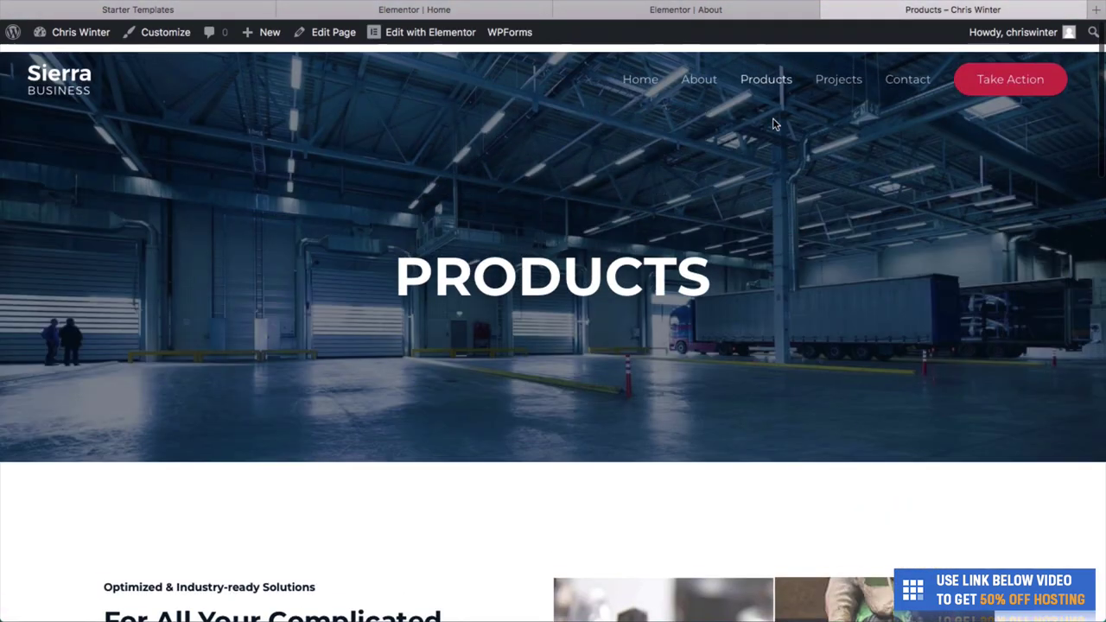
# Open the Products page in Elementor and reach the hero section's background style settings.
pyautogui.click(436, 38)
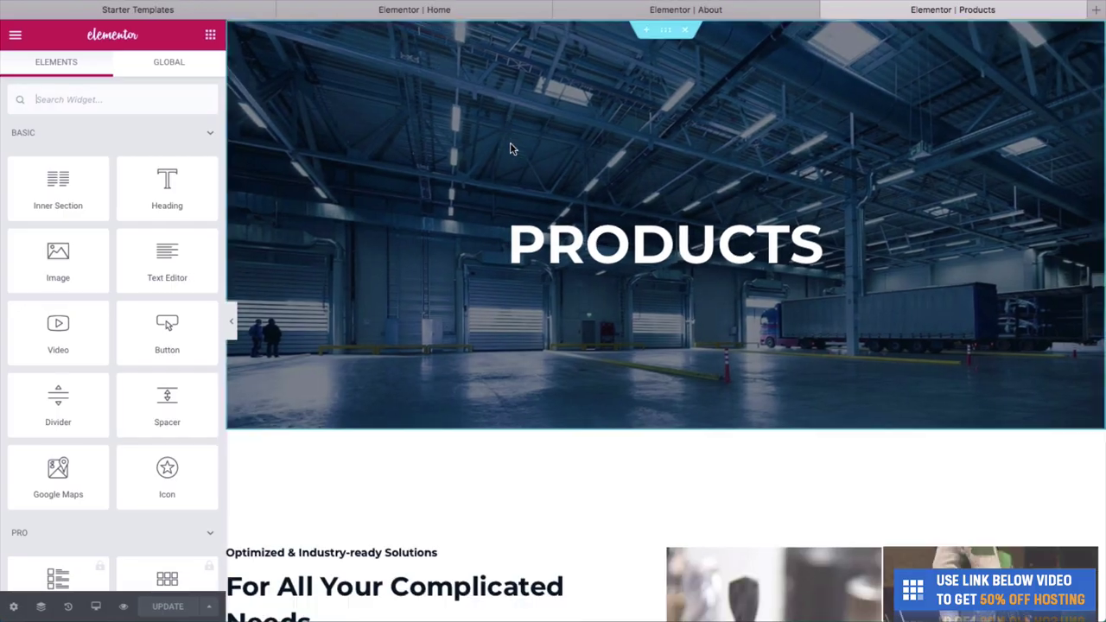
pyautogui.rightClick(510, 148)
pyautogui.click(540, 164)
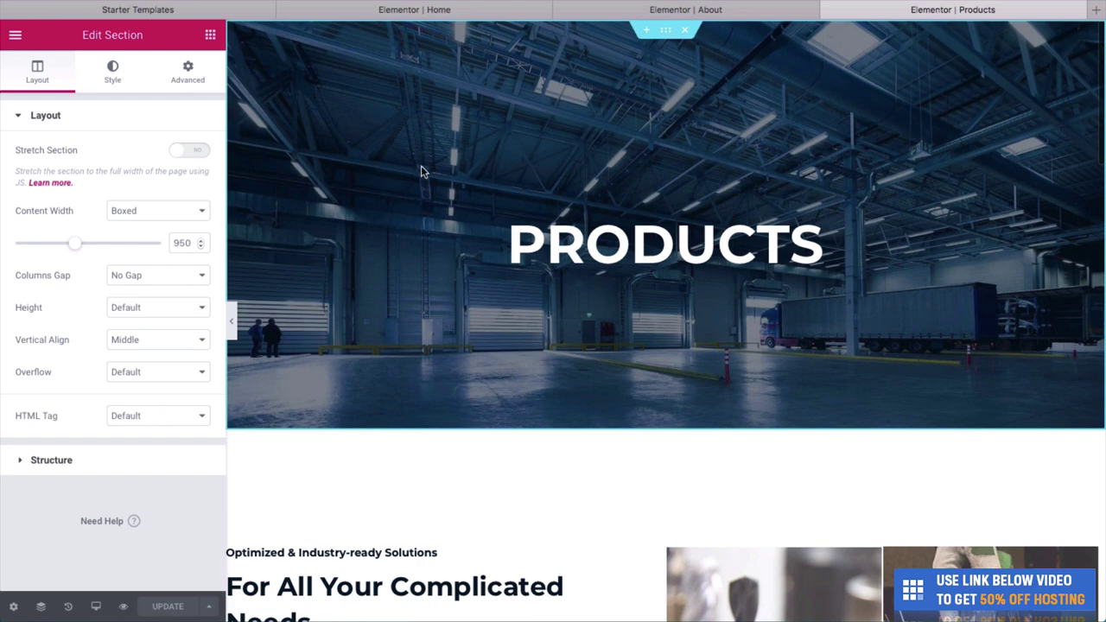
pyautogui.click(113, 85)
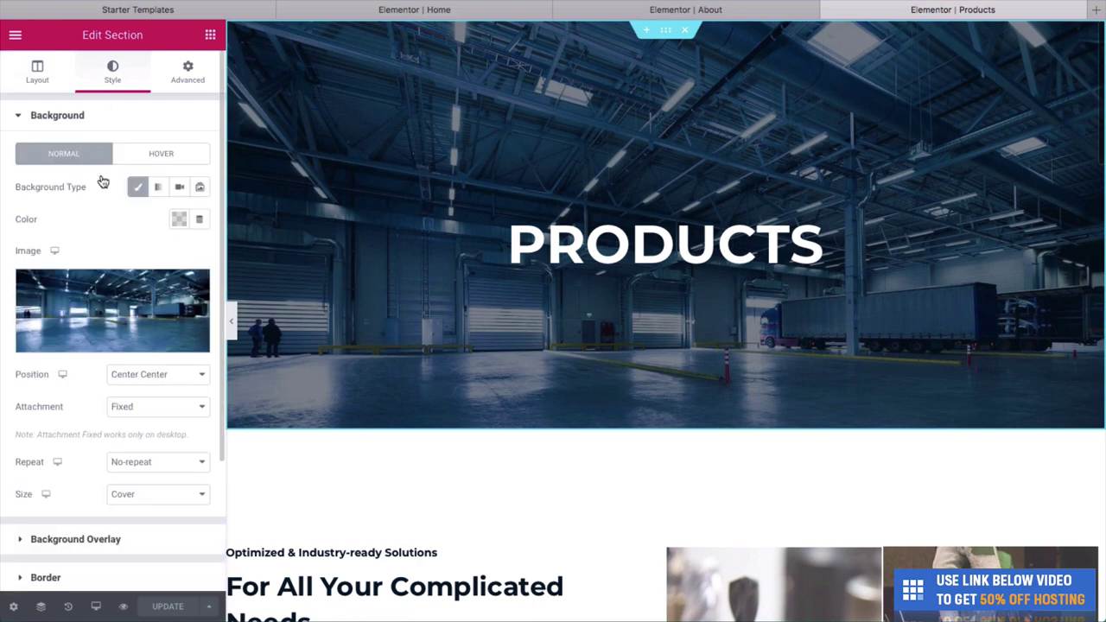
# Replace the warehouse hero background with an uploaded barber towel-shave photo and update the page.
pyautogui.click(132, 324)
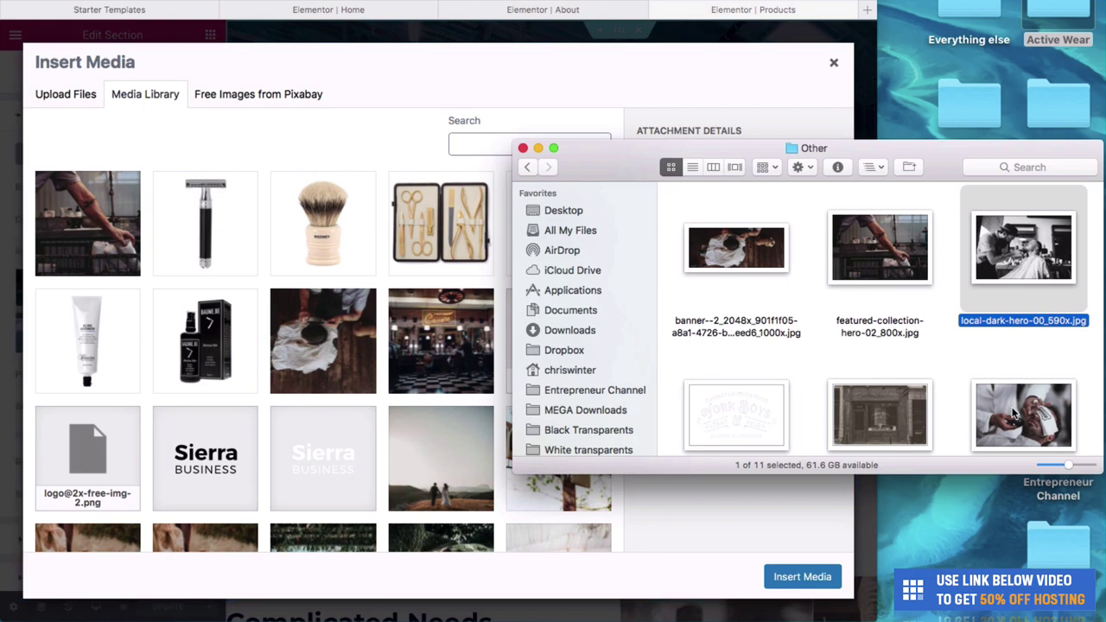
pyautogui.moveTo(1023, 251); pyautogui.dragTo(348, 302)
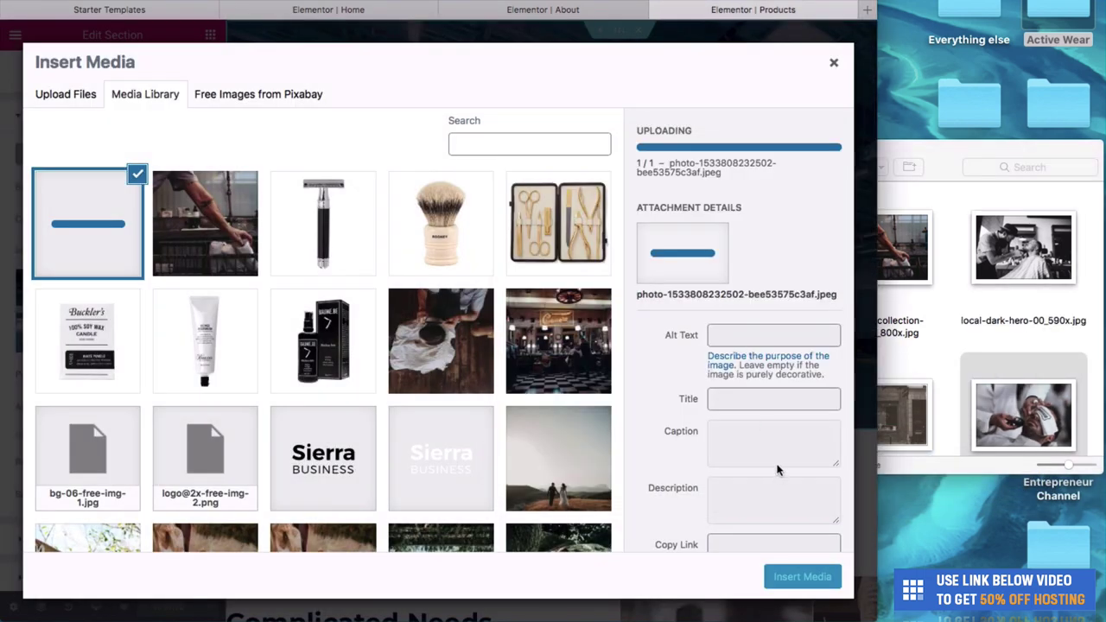
pyautogui.click(801, 576)
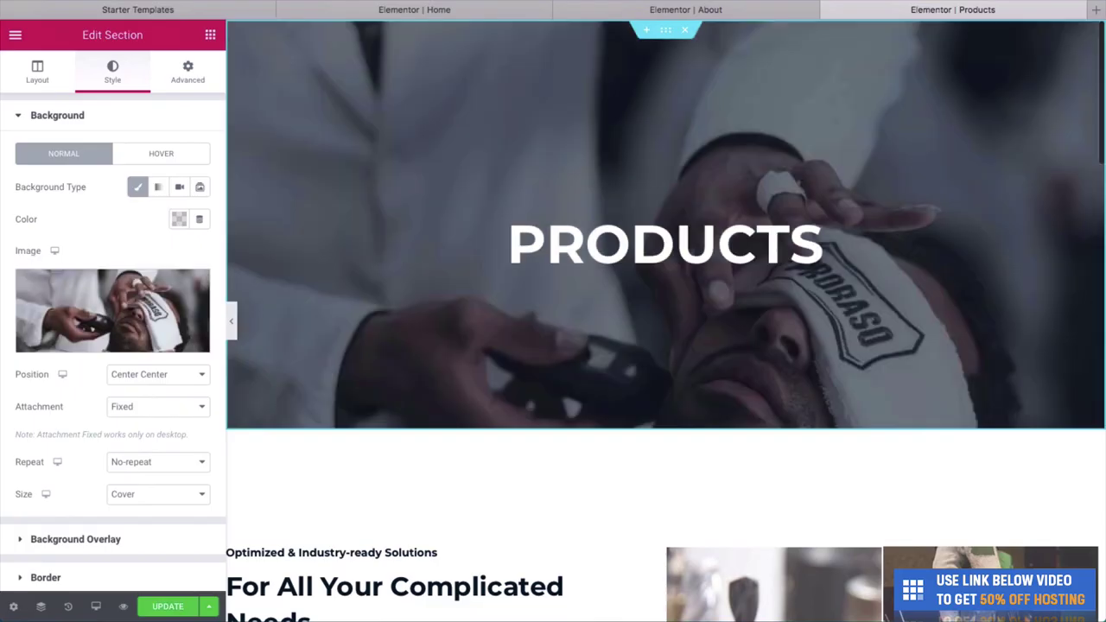
pyautogui.scroll(-3, 580, 138)
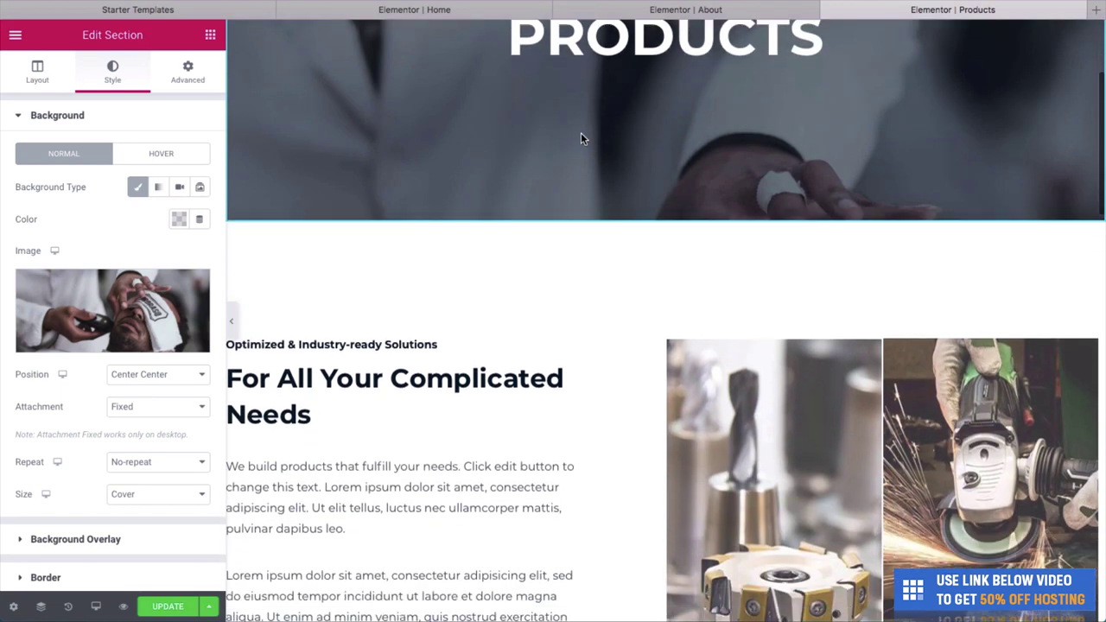
pyautogui.scroll(3, 580, 138)
pyautogui.scroll(-2, 580, 138)
pyautogui.scroll(2, 581, 138)
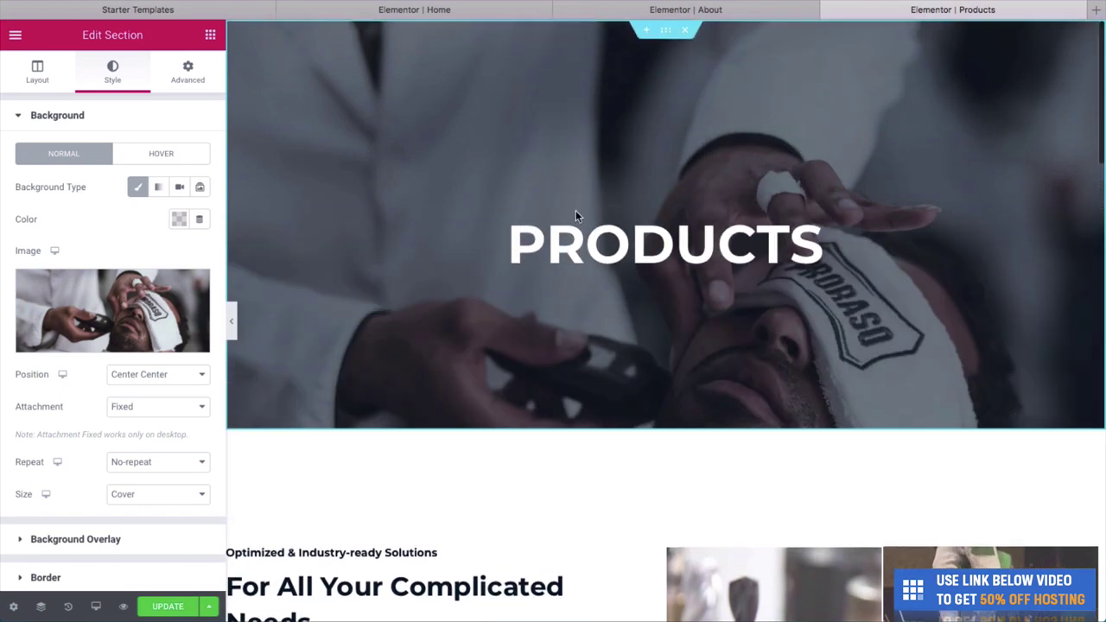
pyautogui.scroll(-2, 559, 289)
pyautogui.scroll(2, 560, 295)
pyautogui.click(155, 606)
# Retype the 'For All Your Complicated Needs' heading as 'We stock all of the best grooming products', fixing typos.
pyautogui.scroll(-5, 309, 366)
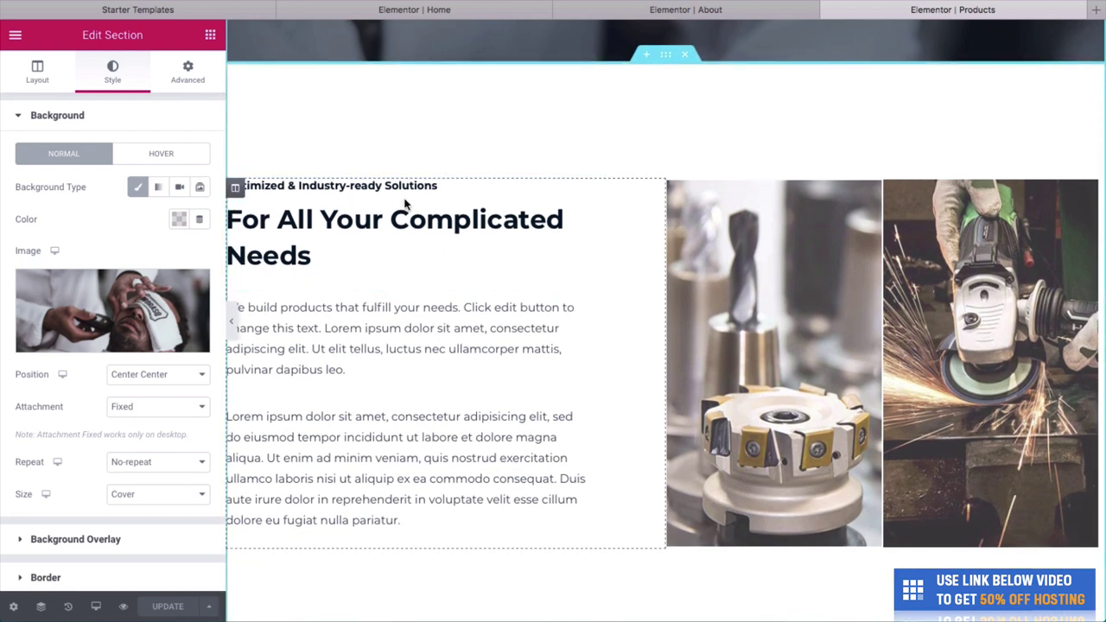
pyautogui.click(421, 252)
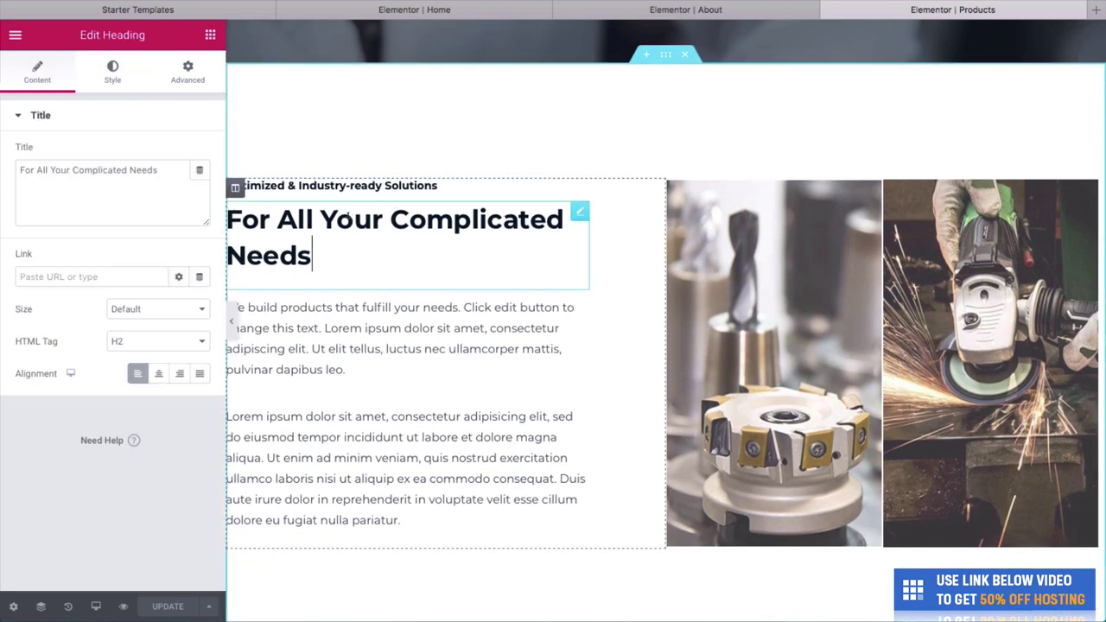
pyautogui.hotkey('ctrl', 'a')
pyautogui.write('We st')
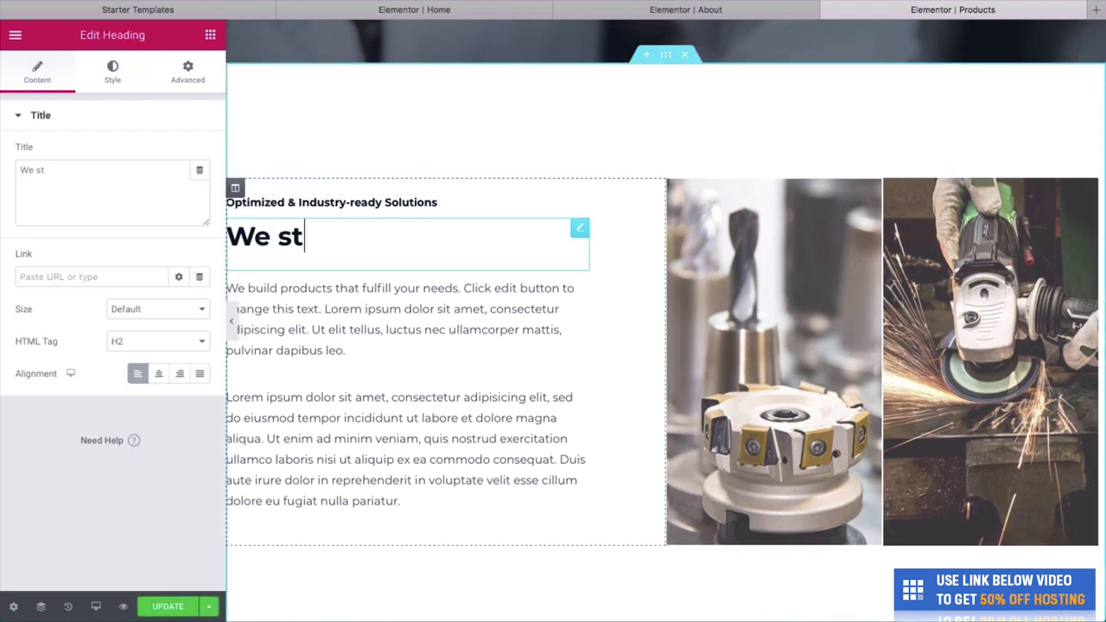
pyautogui.press('BackSpace')
pyautogui.press('BackSpace')
pyautogui.write('Stock all of')
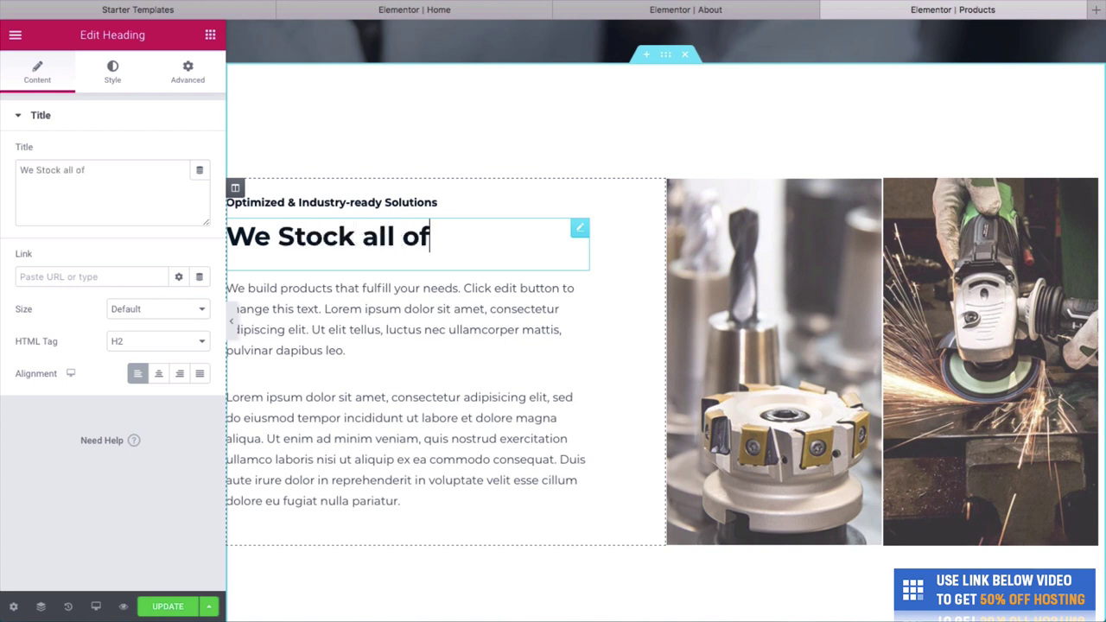
pyautogui.write(' the best ')
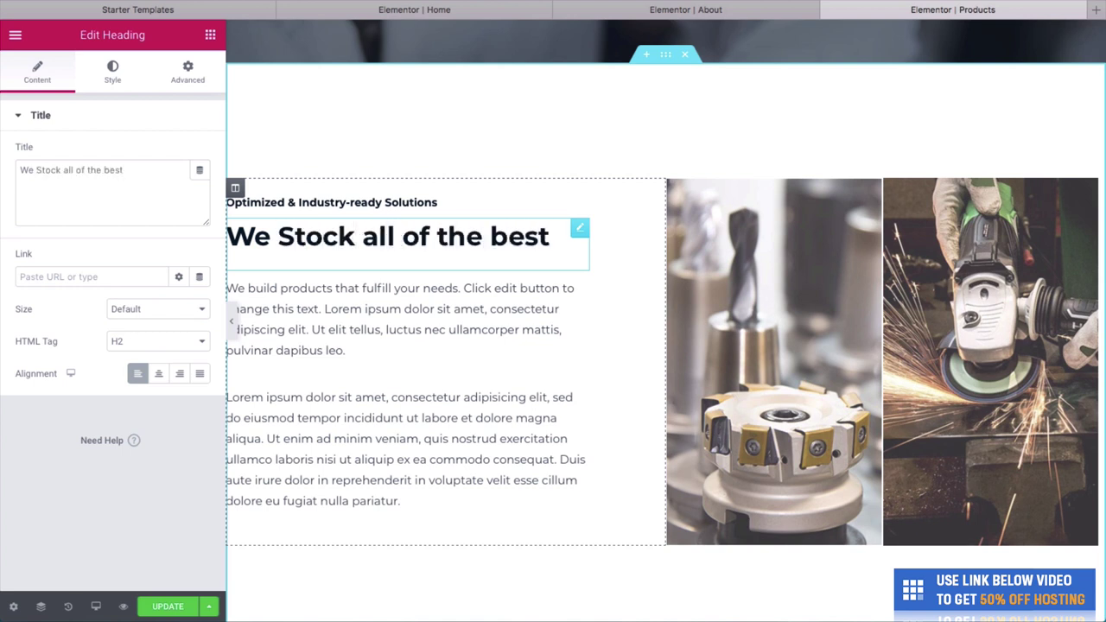
pyautogui.write('groooming prod')
pyautogui.write('ucts')
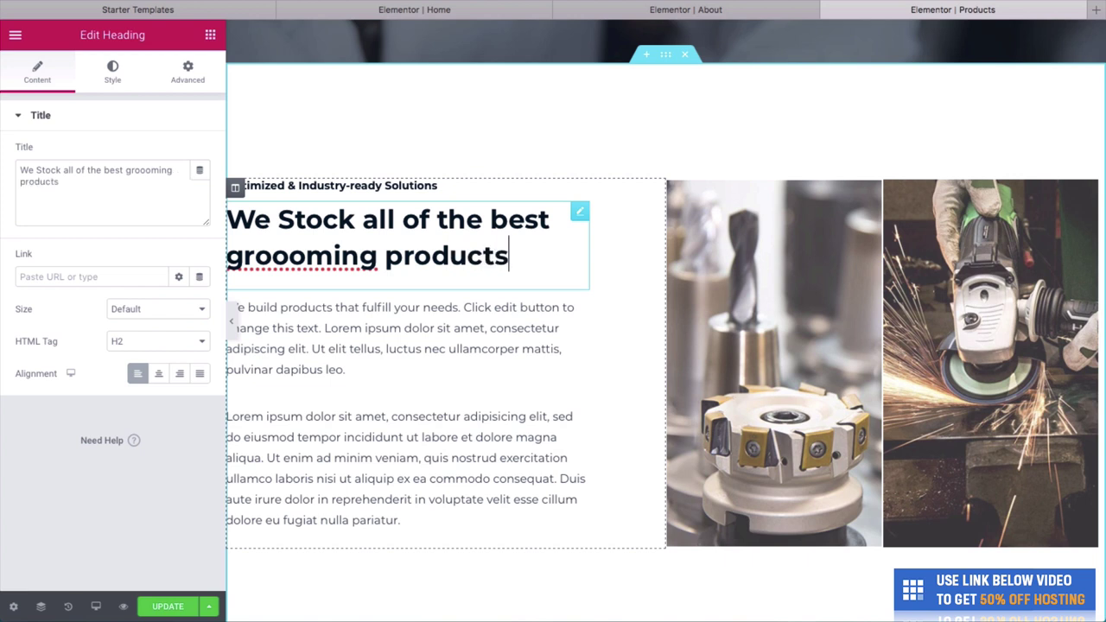
pyautogui.click(305, 251)
pyautogui.press('BackSpace')
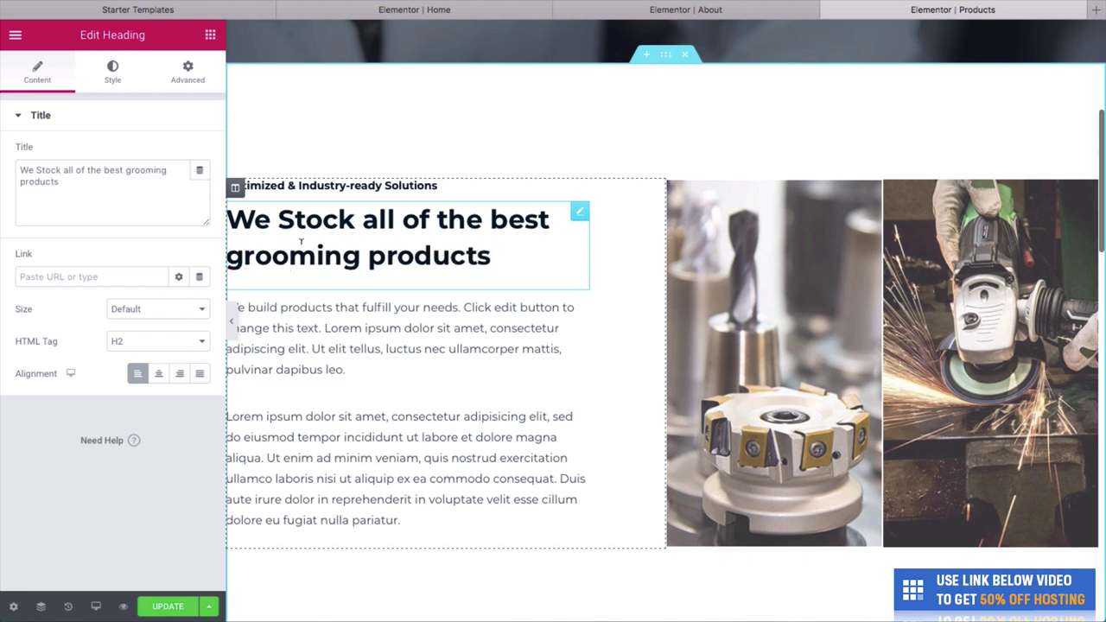
pyautogui.click(292, 220)
pyautogui.press('BackSpace')
pyautogui.write('s')
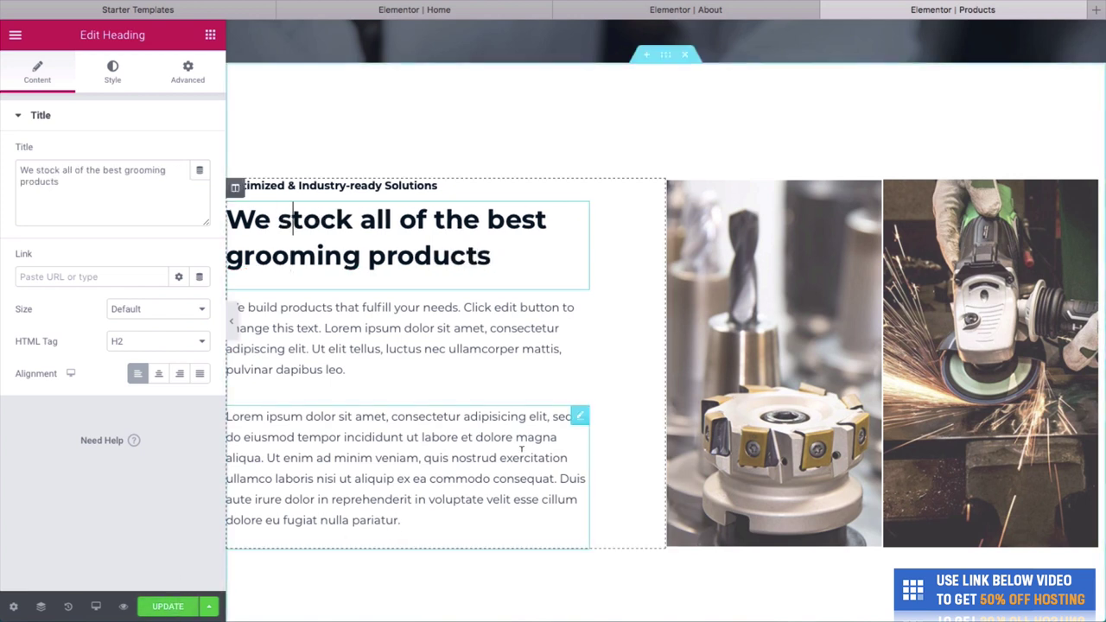
pyautogui.click(792, 375)
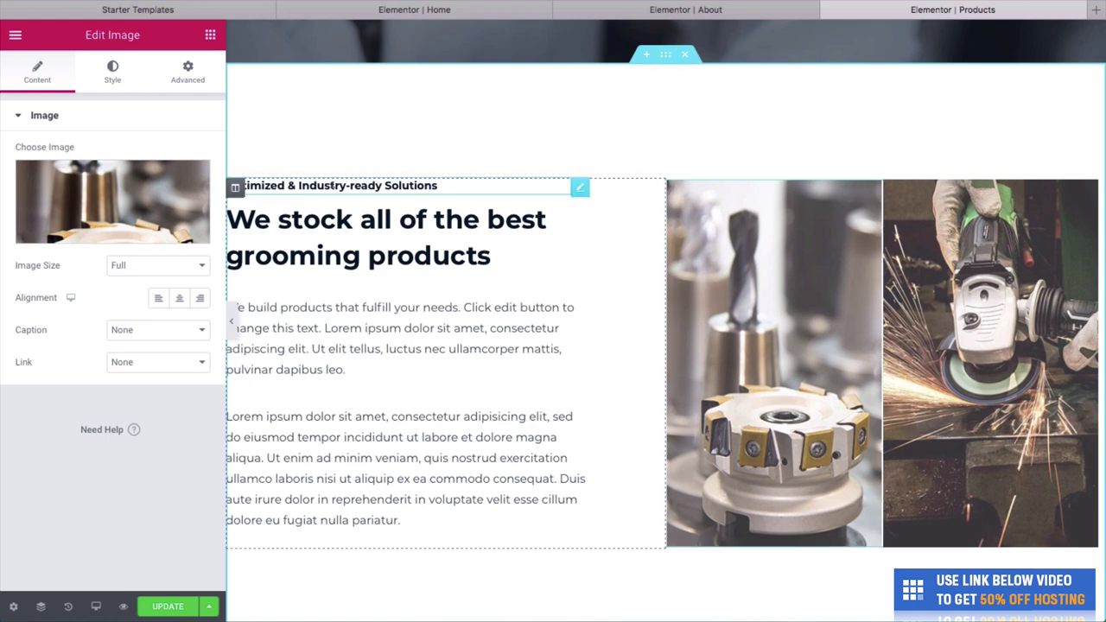
# Replace the left product image with the shaving brush photo from the Media Library.
pyautogui.moveTo(116, 229)
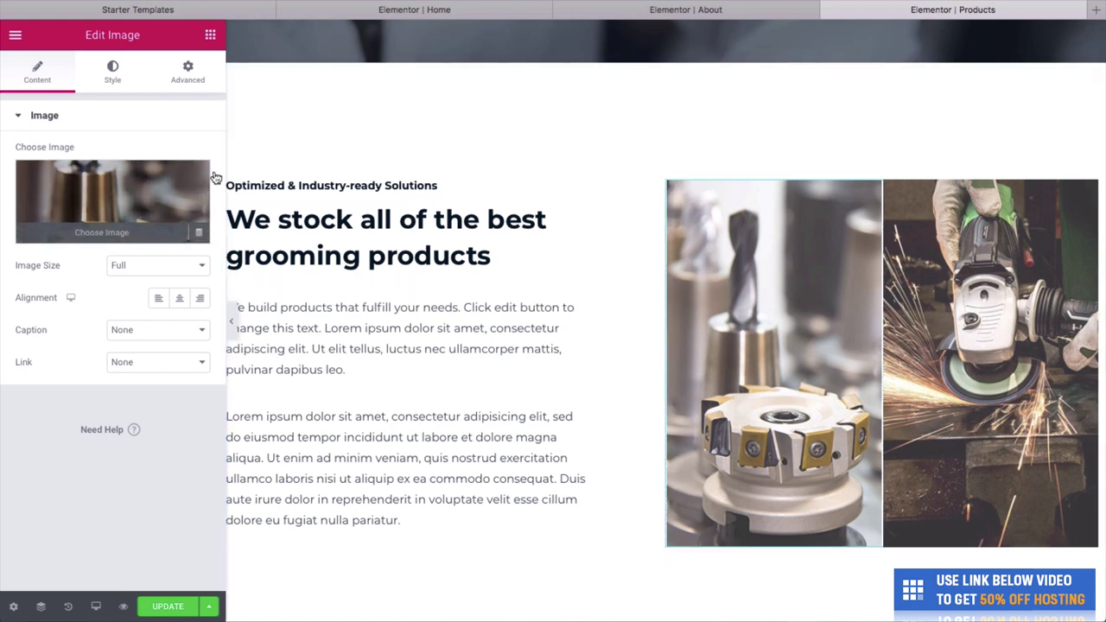
pyautogui.click(208, 180)
pyautogui.moveTo(1103, 177); pyautogui.dragTo(864, 178)
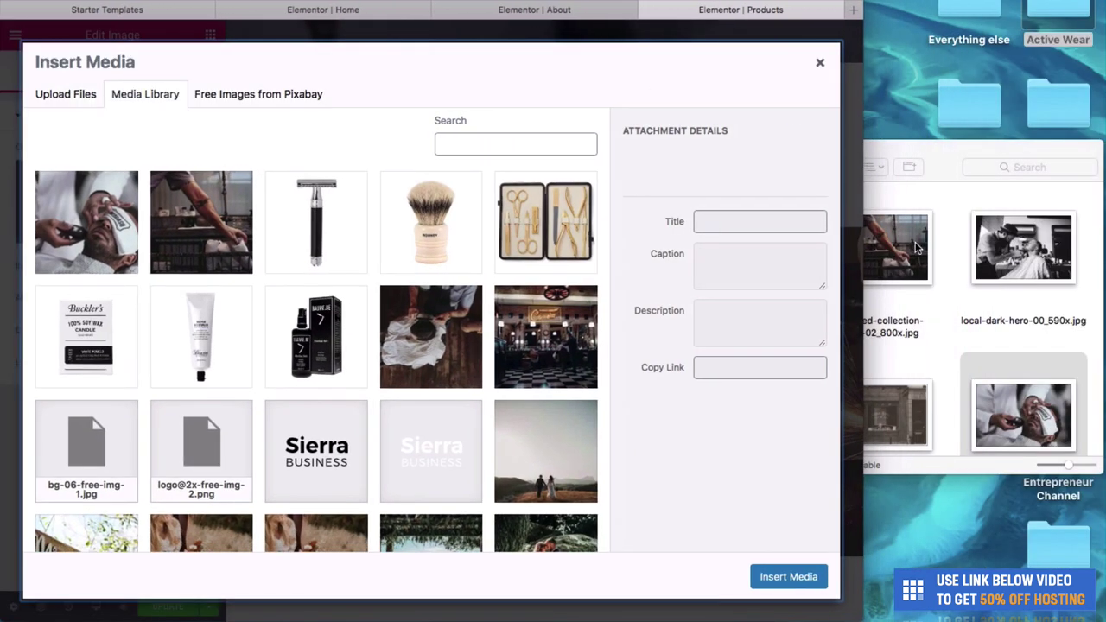
pyautogui.click(991, 264)
pyautogui.click(456, 259)
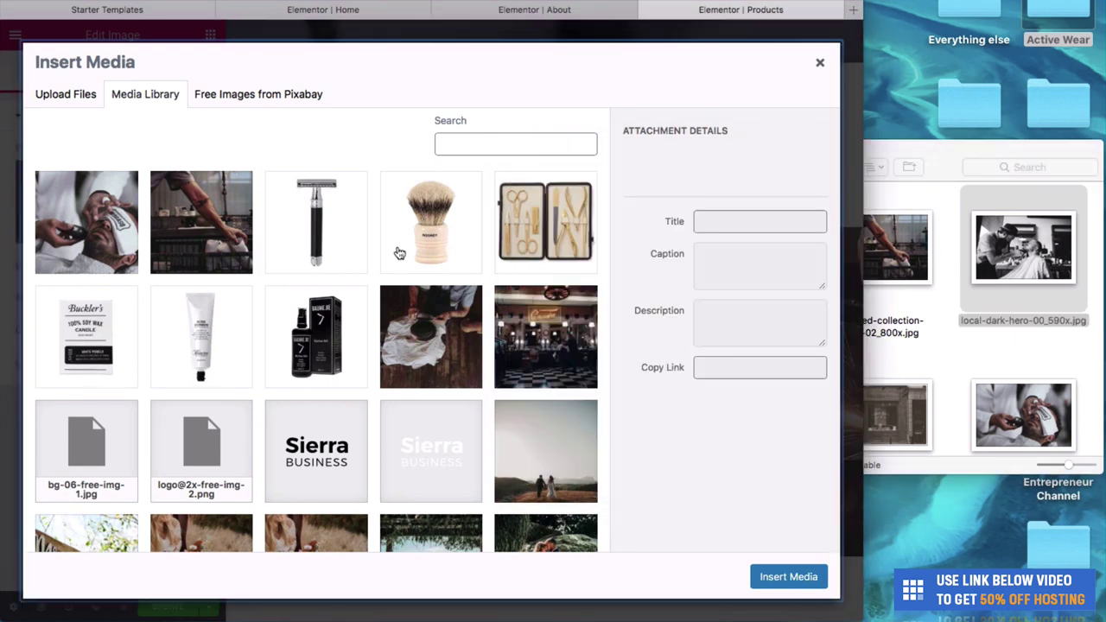
pyautogui.click(444, 242)
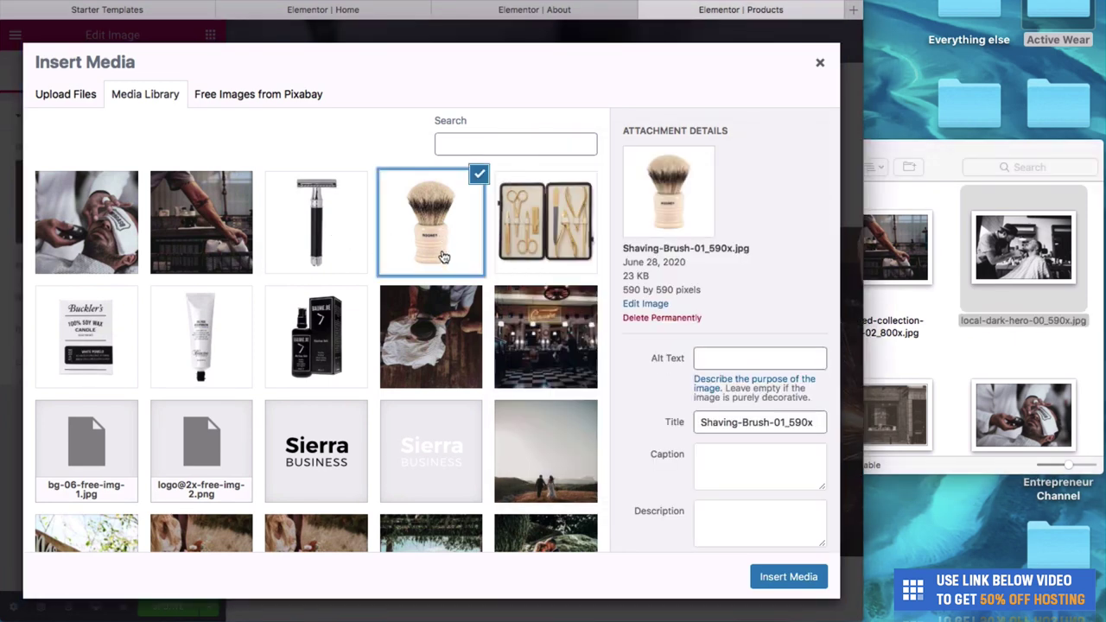
pyautogui.click(787, 577)
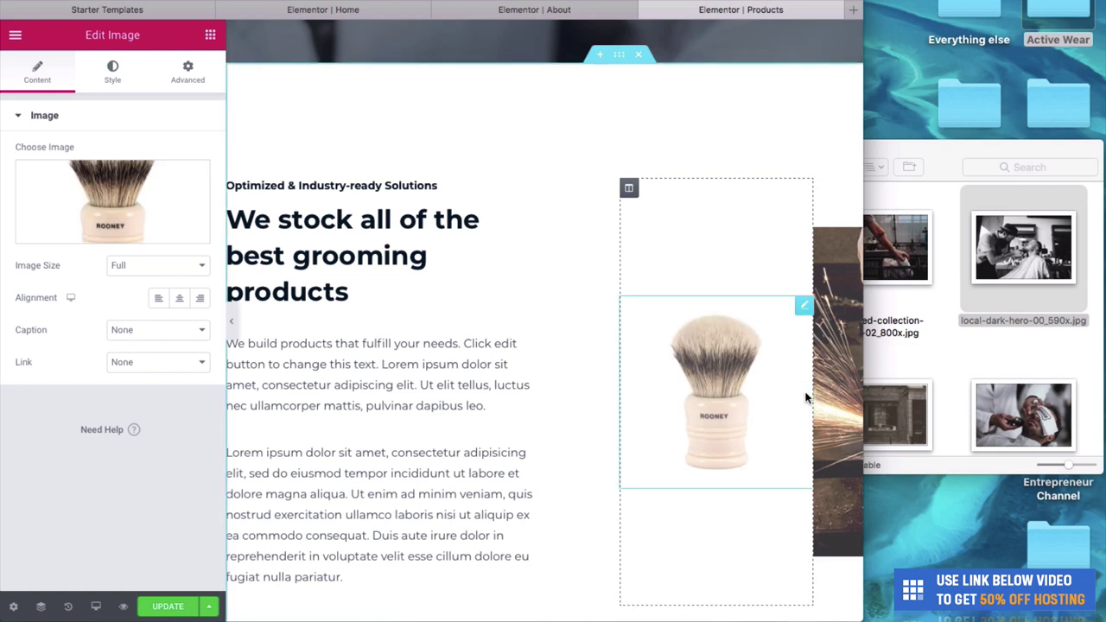
# Replace the sparks image with the safety razor photo.
pyautogui.click(834, 403)
pyautogui.click(108, 240)
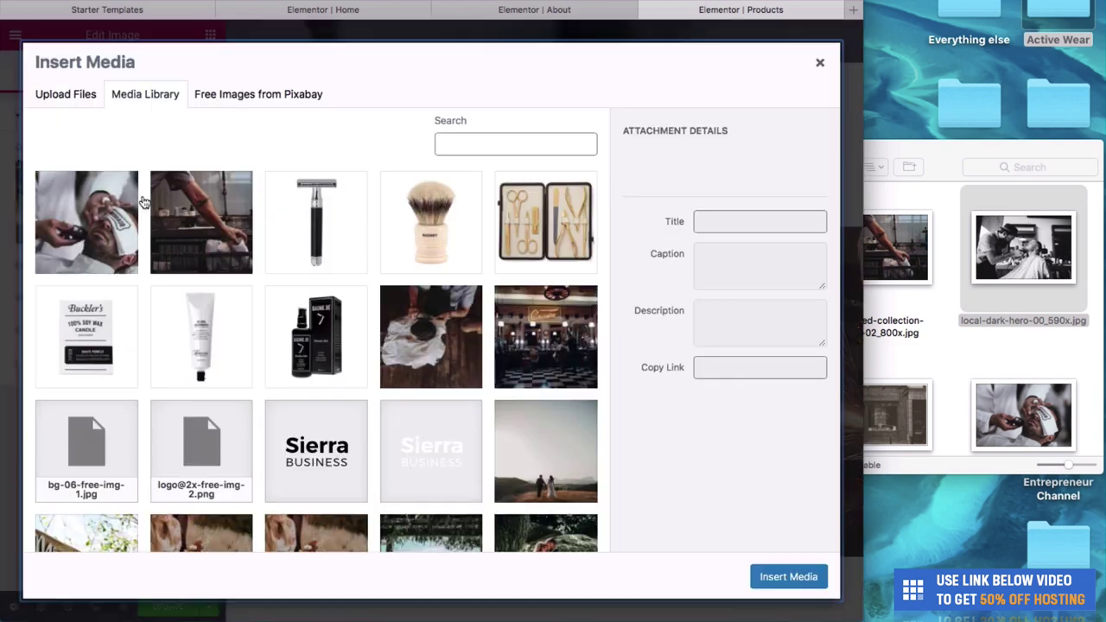
pyautogui.click(329, 220)
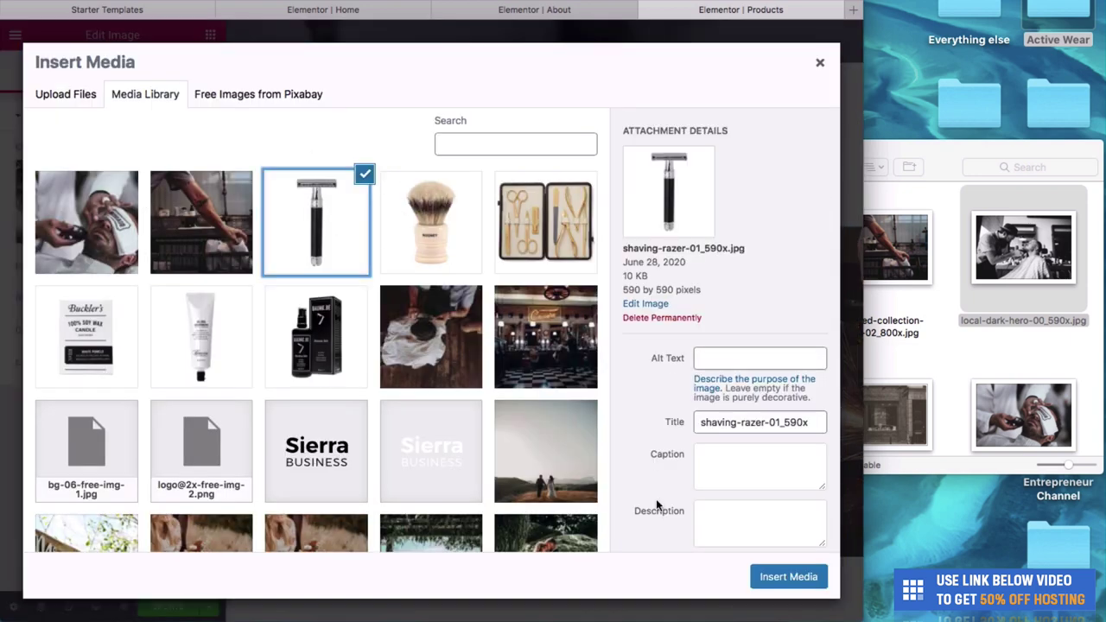
pyautogui.click(789, 577)
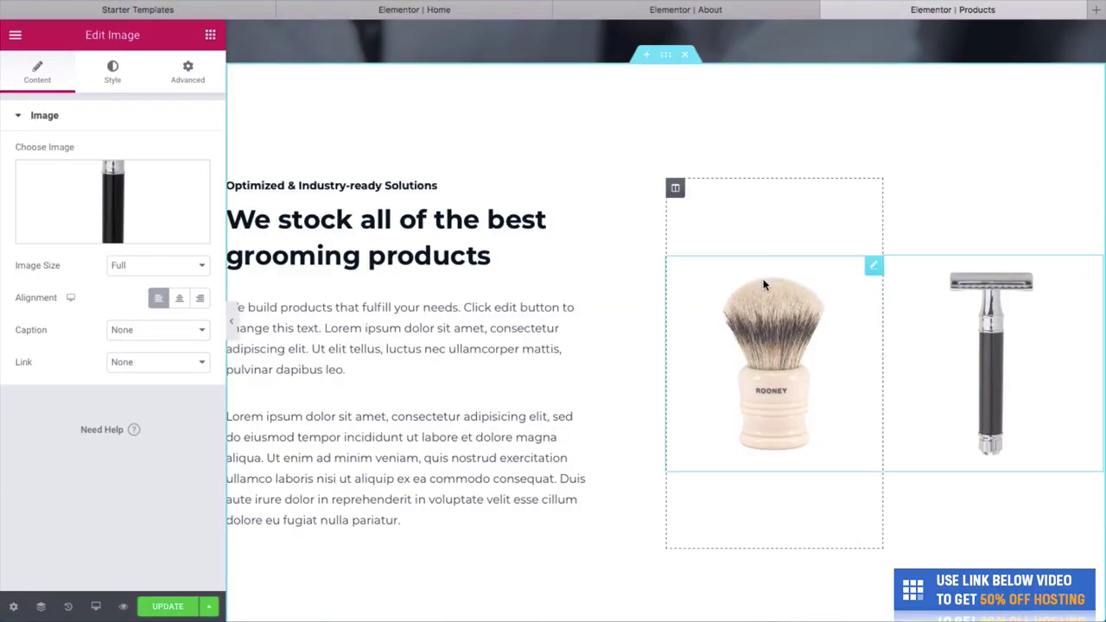
pyautogui.scroll(-1, 715, 253)
pyautogui.scroll(-1, 624, 375)
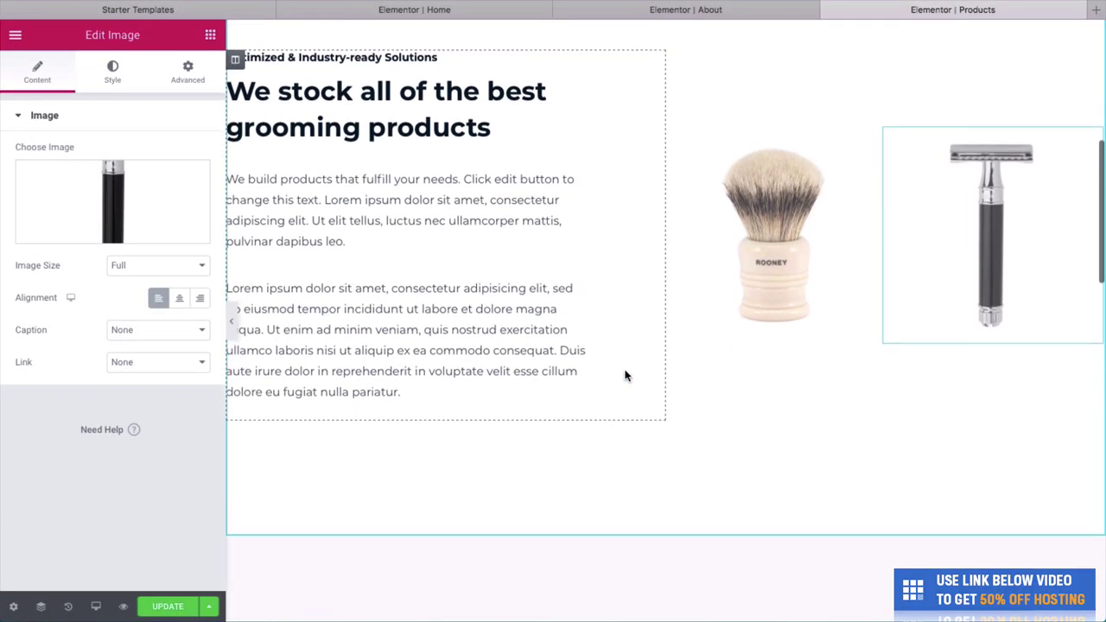
pyautogui.scroll(-3, 584, 215)
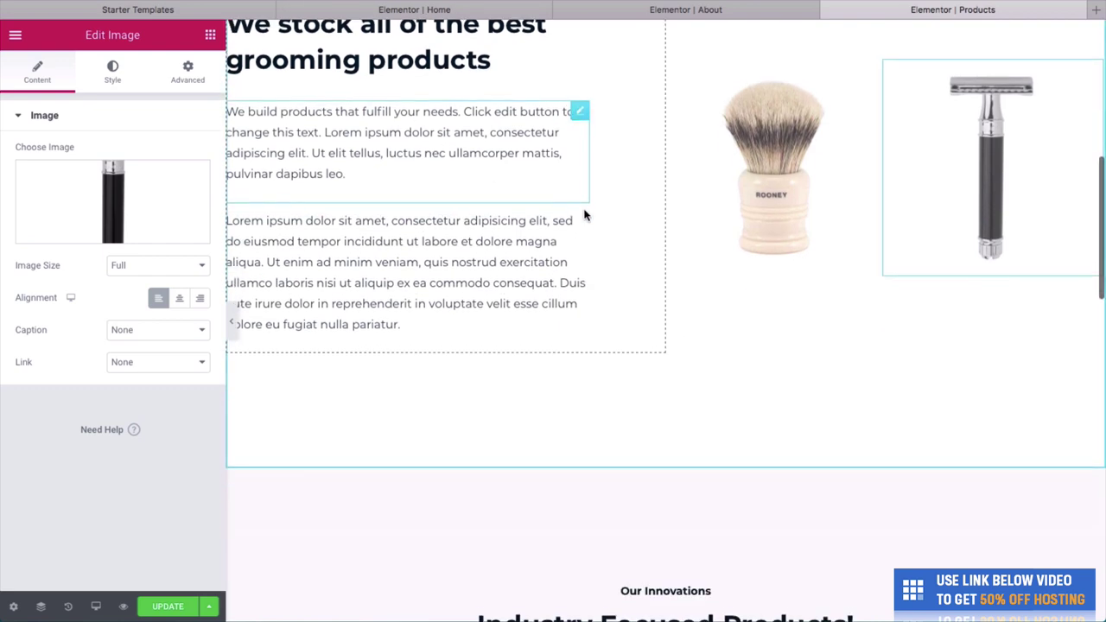
pyautogui.scroll(-3, 585, 215)
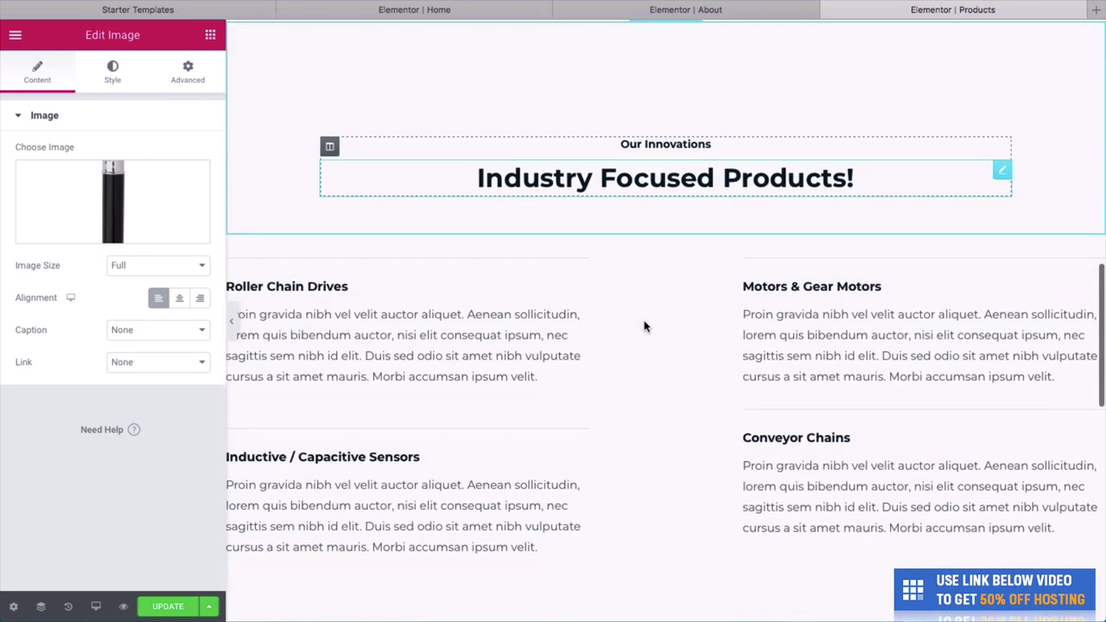
# Retitle the section headings to 'Our Products' and 'The best for you'.
pyautogui.tripleClick(652, 121)
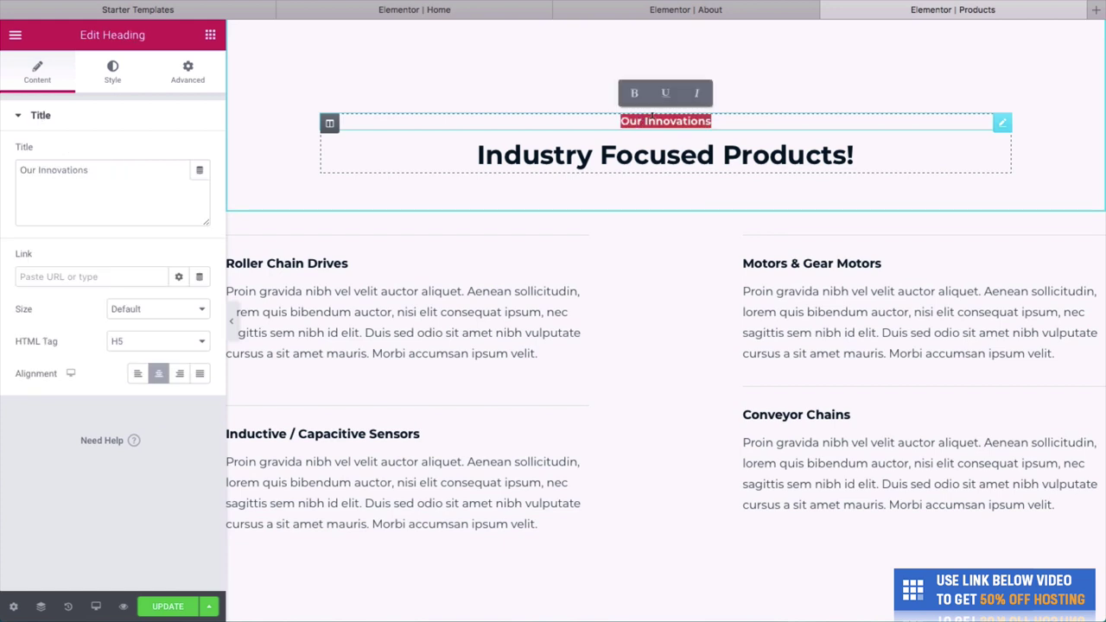
pyautogui.write('Our Produ')
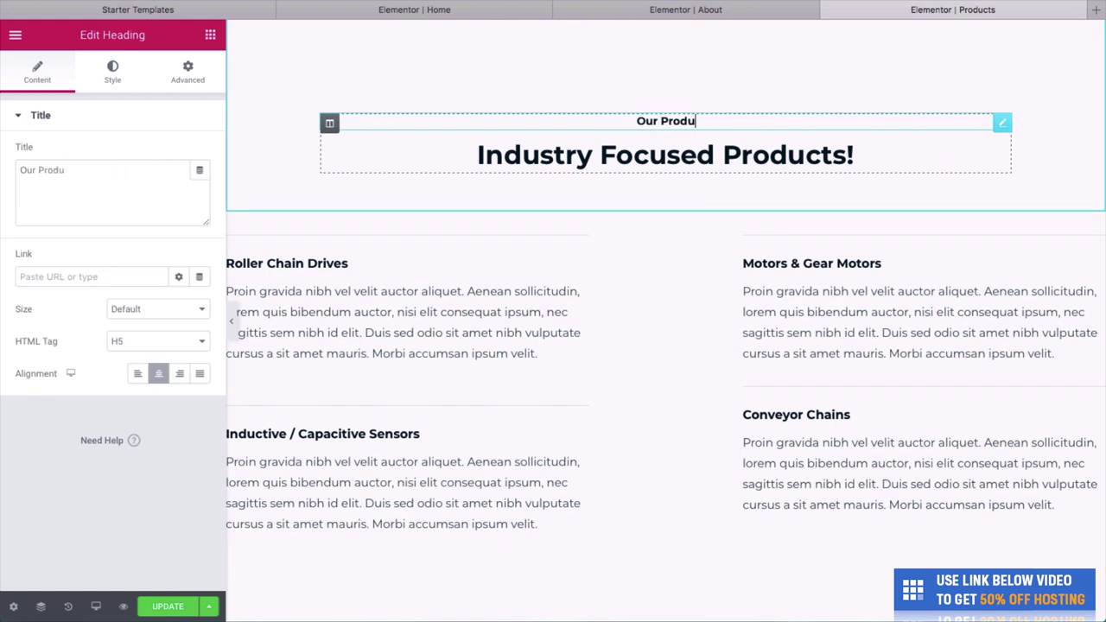
pyautogui.write('cts')
pyautogui.tripleClick(653, 154)
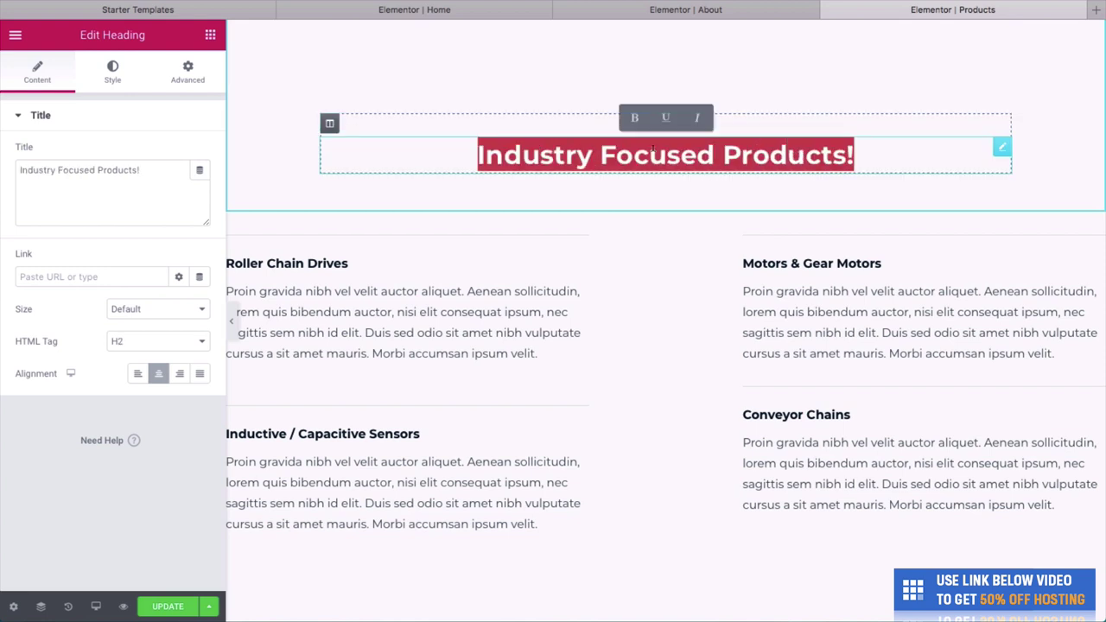
pyautogui.write('The best f')
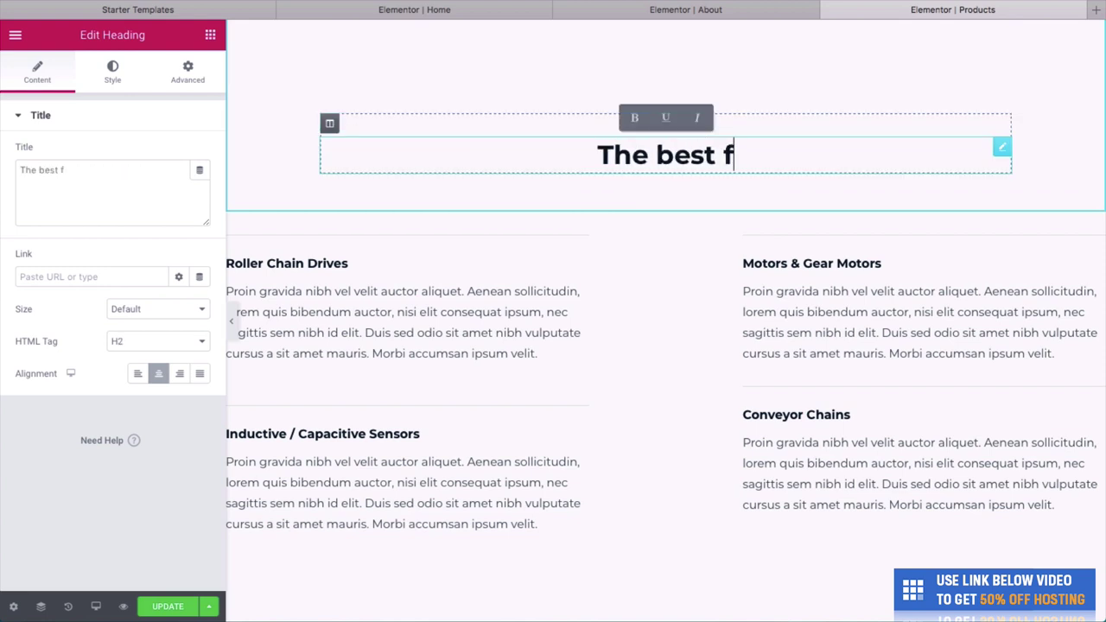
pyautogui.write('or you')
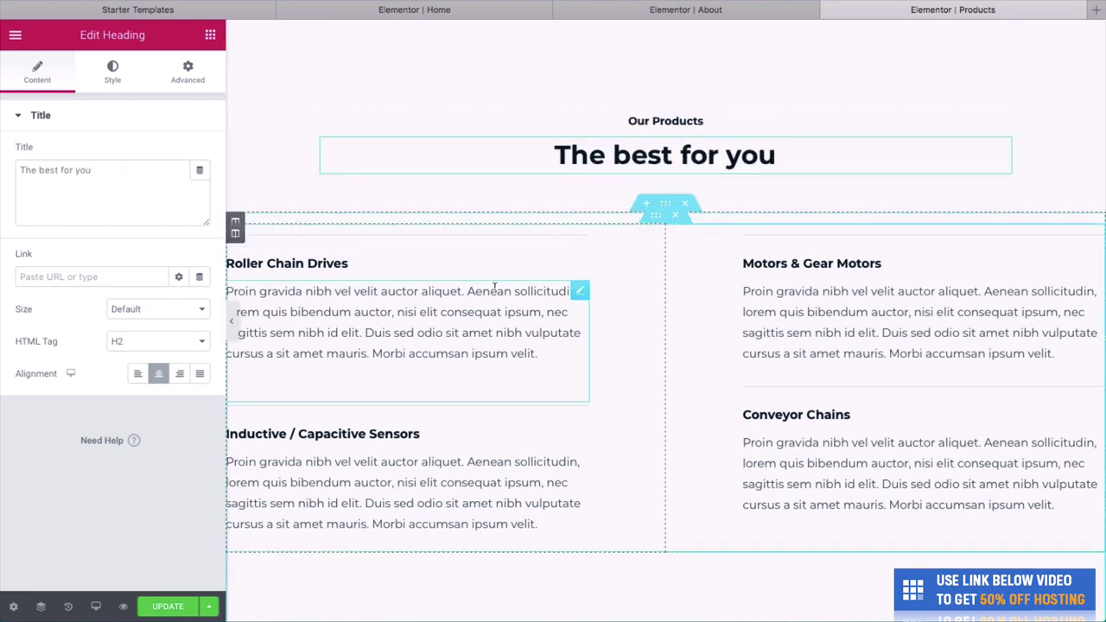
# Rename the four product headings to Shaver, Grooming kit, Moisturiser and Shaving brush.
pyautogui.scroll(-1, 494, 287)
pyautogui.click(351, 197)
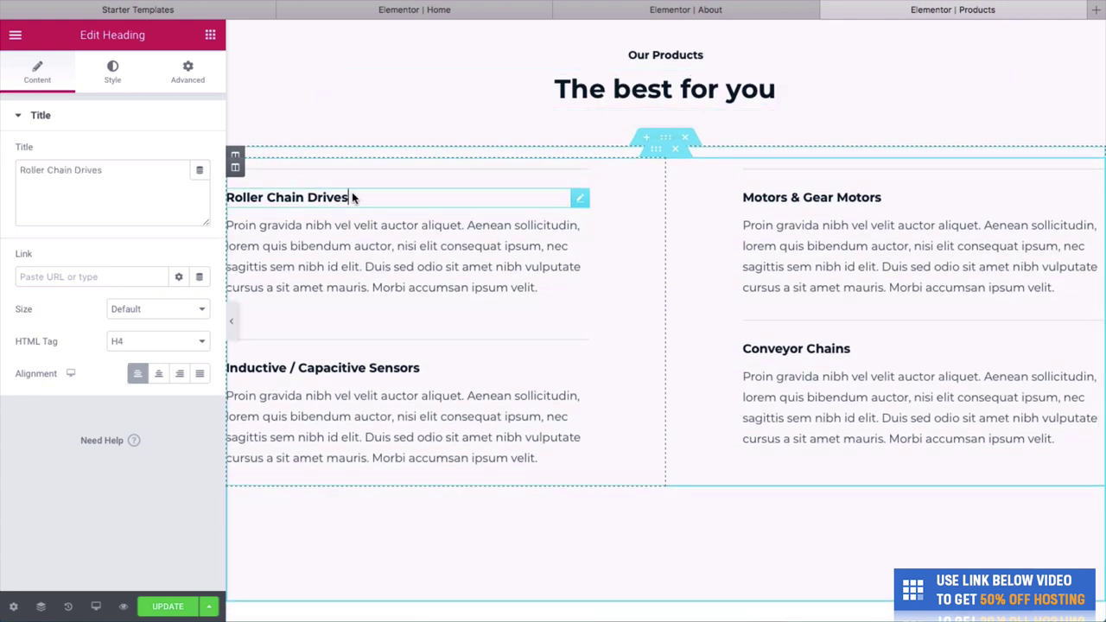
pyautogui.tripleClick(352, 197)
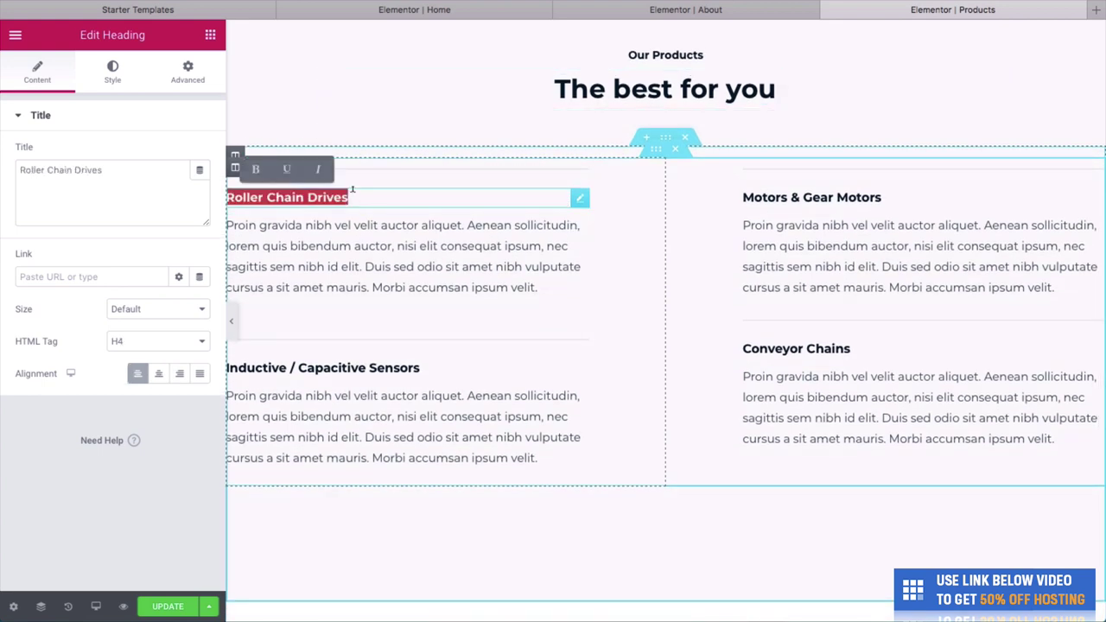
pyautogui.write('Shaver')
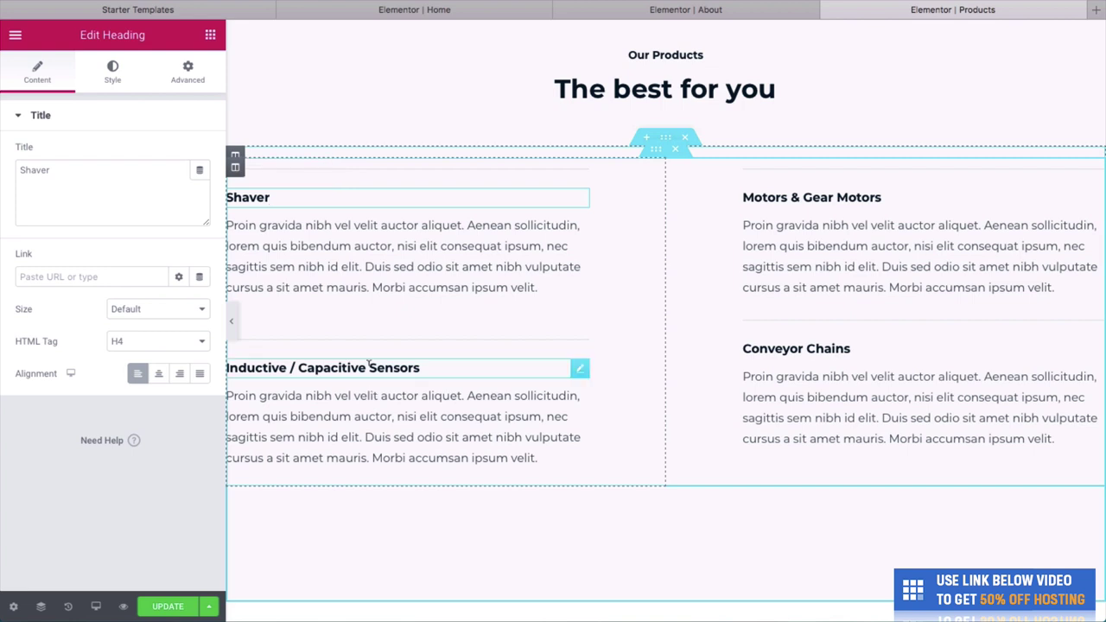
pyautogui.tripleClick(322, 367)
pyautogui.write('rrooming kit')
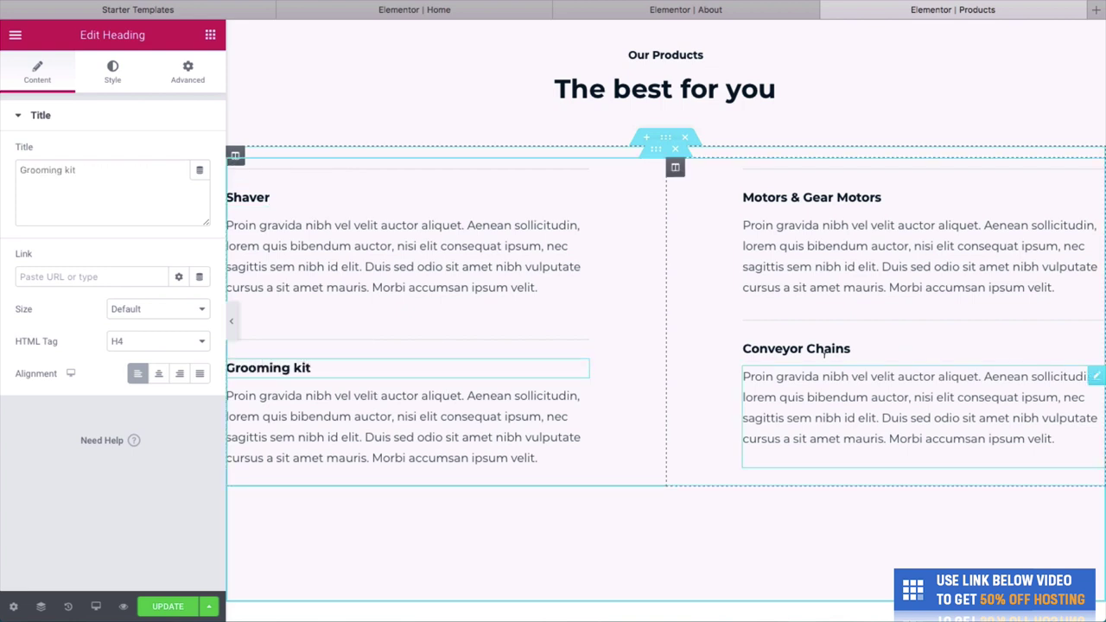
pyautogui.click(825, 348)
pyautogui.tripleClick(825, 348)
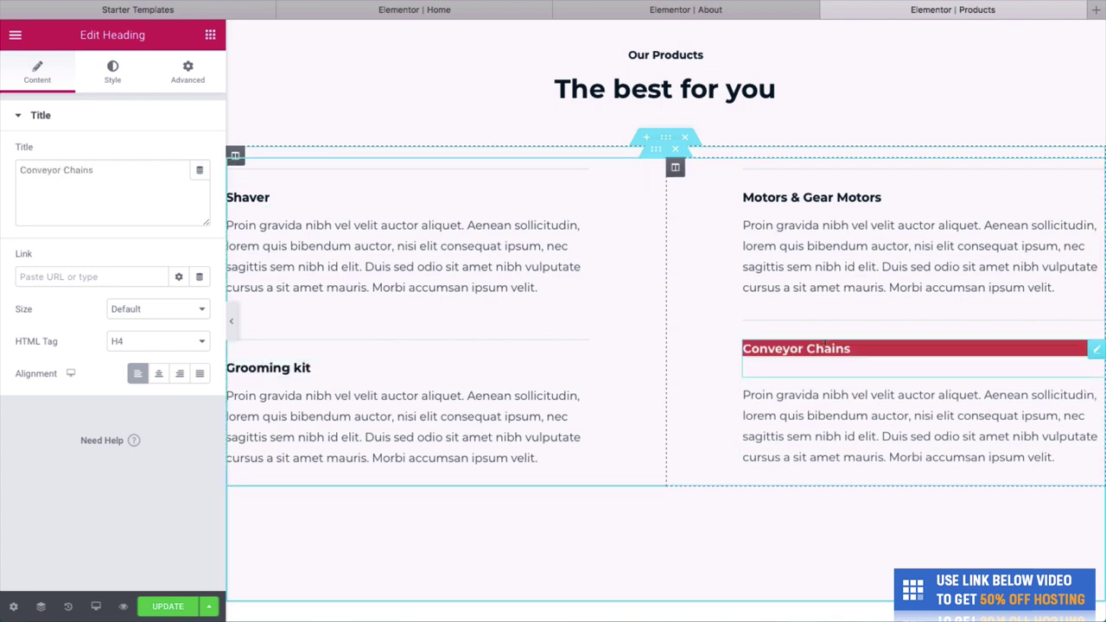
pyautogui.write('Moisturiser')
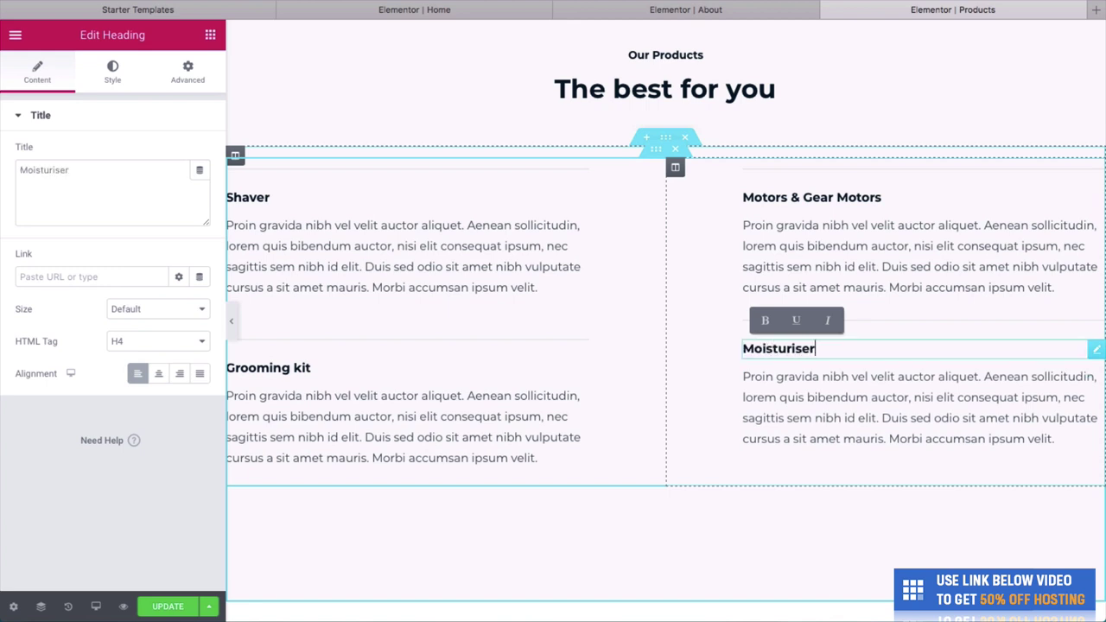
pyautogui.click(828, 203)
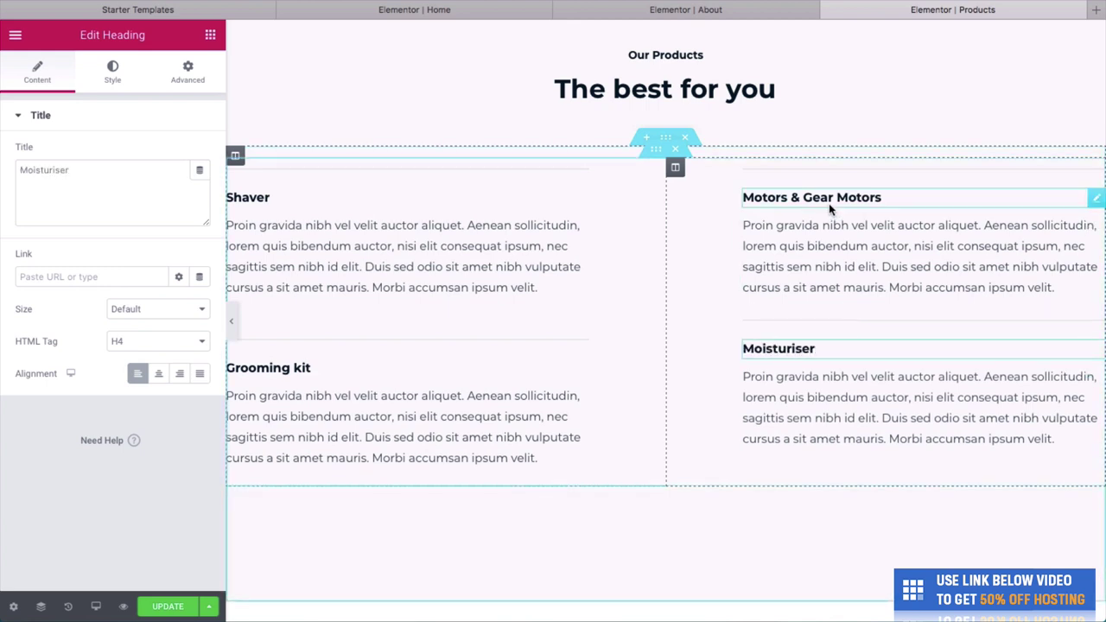
pyautogui.write('a')
pyautogui.tripleClick(829, 198)
pyautogui.press('BackSpace')
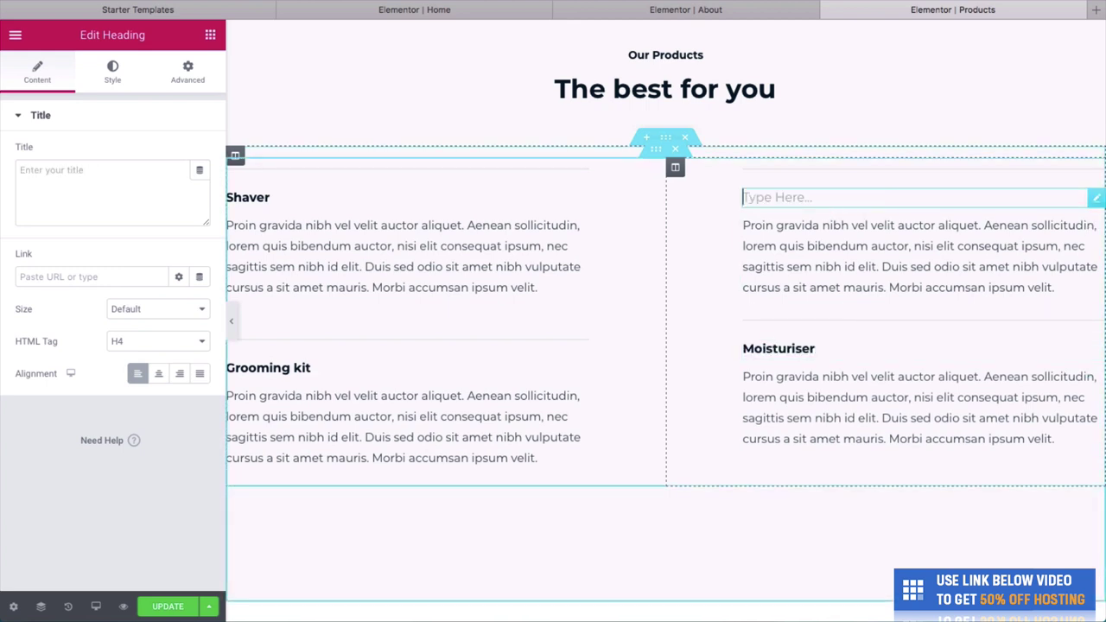
pyautogui.write('Shaving bru')
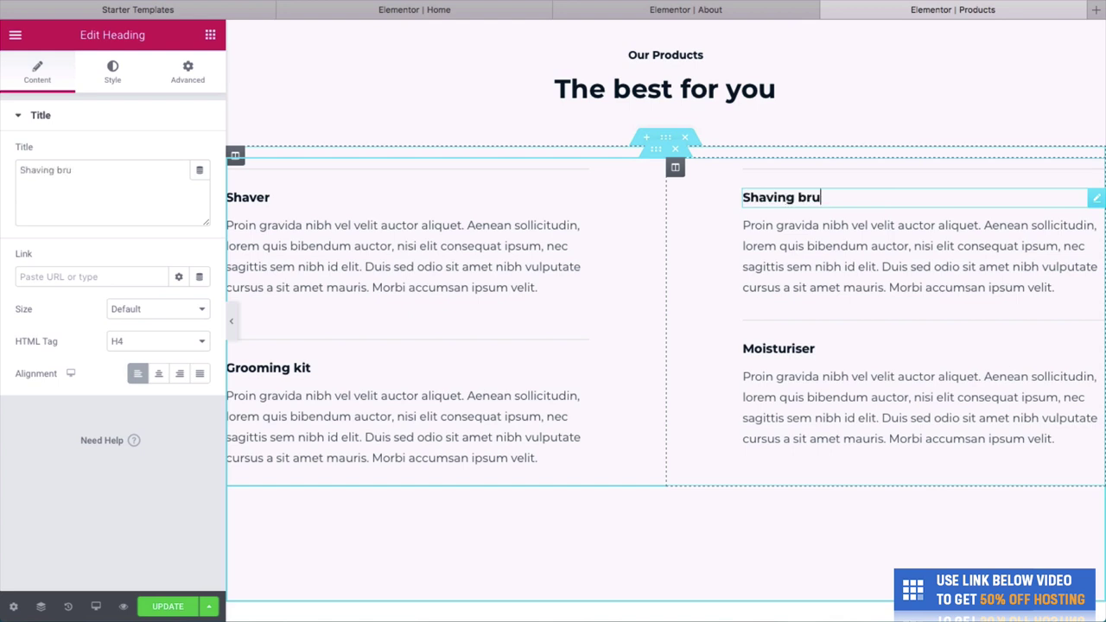
pyautogui.write('sh')
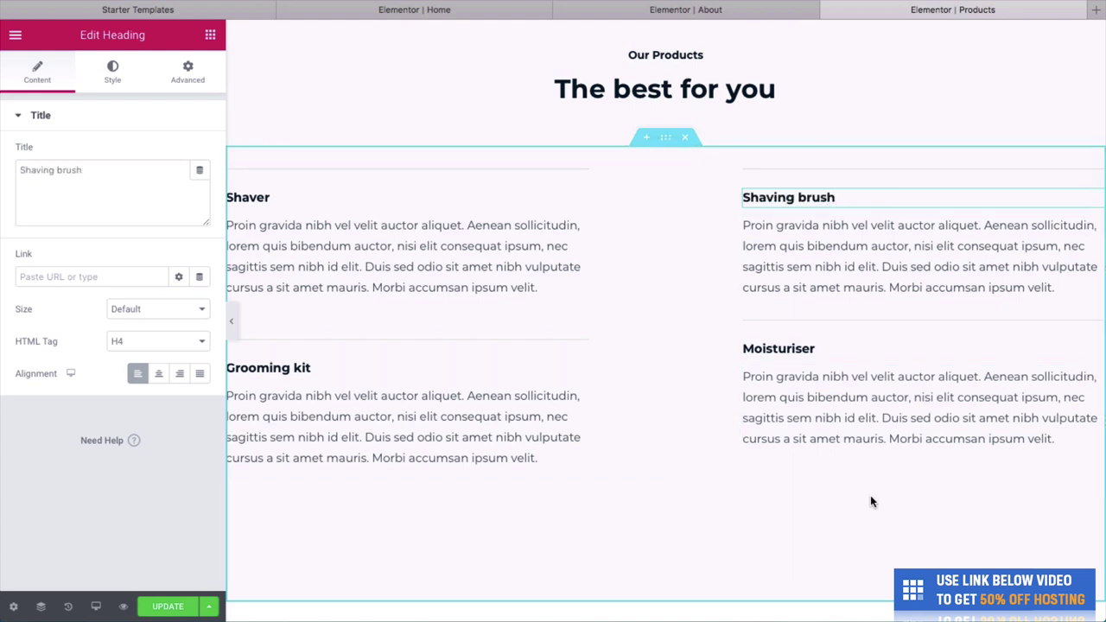
# Review the renamed grooming products section and save the Products page with Update.
pyautogui.scroll(-1, 646, 378)
pyautogui.scroll(-3, 648, 371)
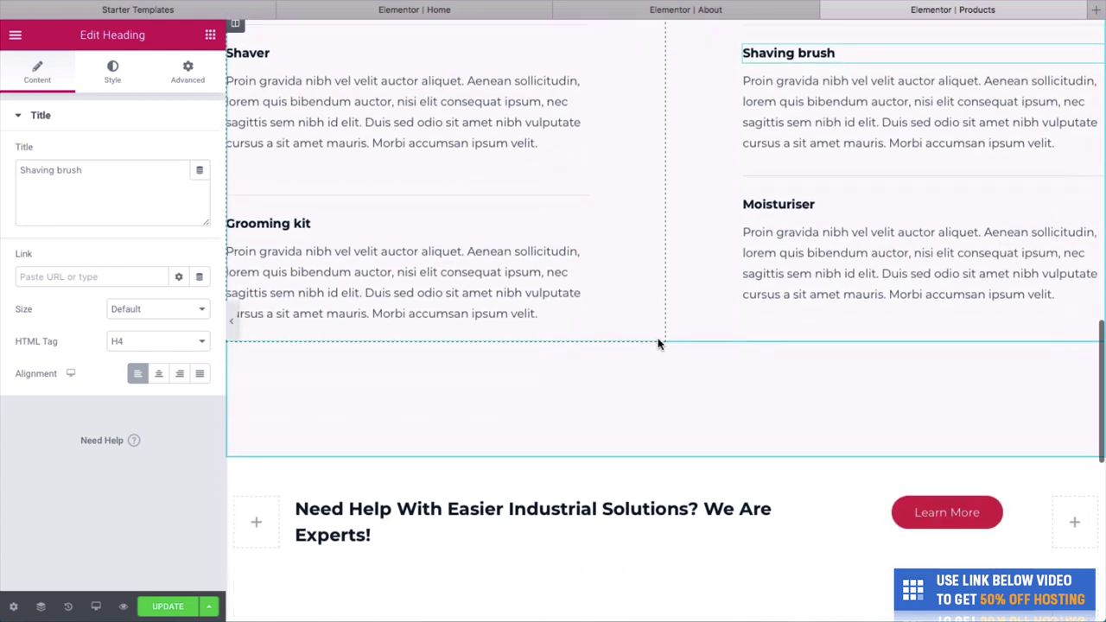
pyautogui.scroll(5, 509, 181)
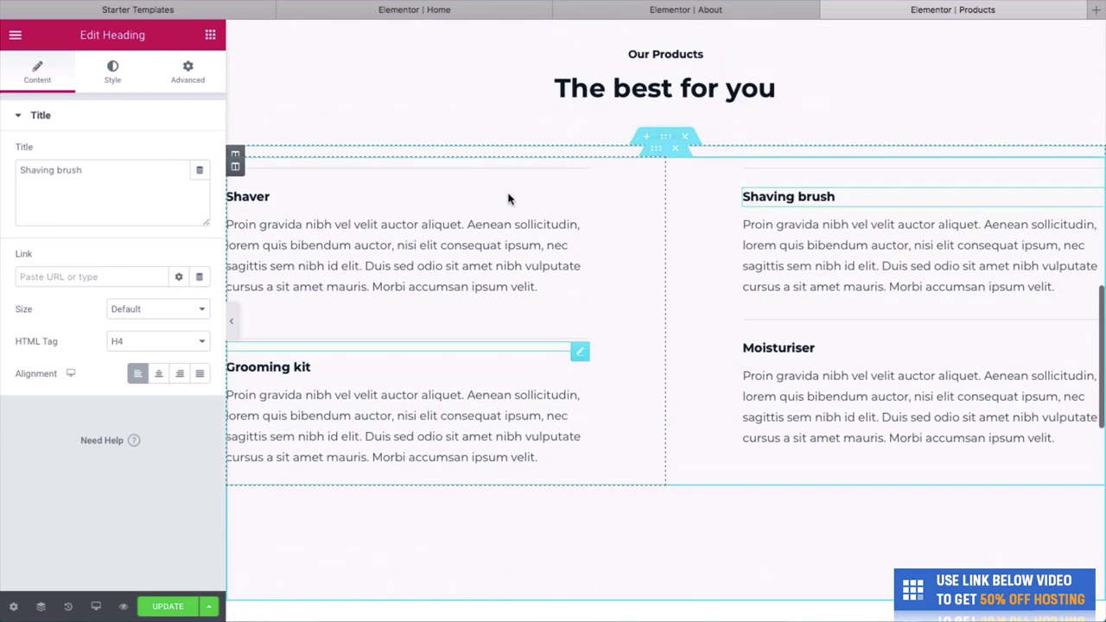
pyautogui.scroll(-10, 642, 301)
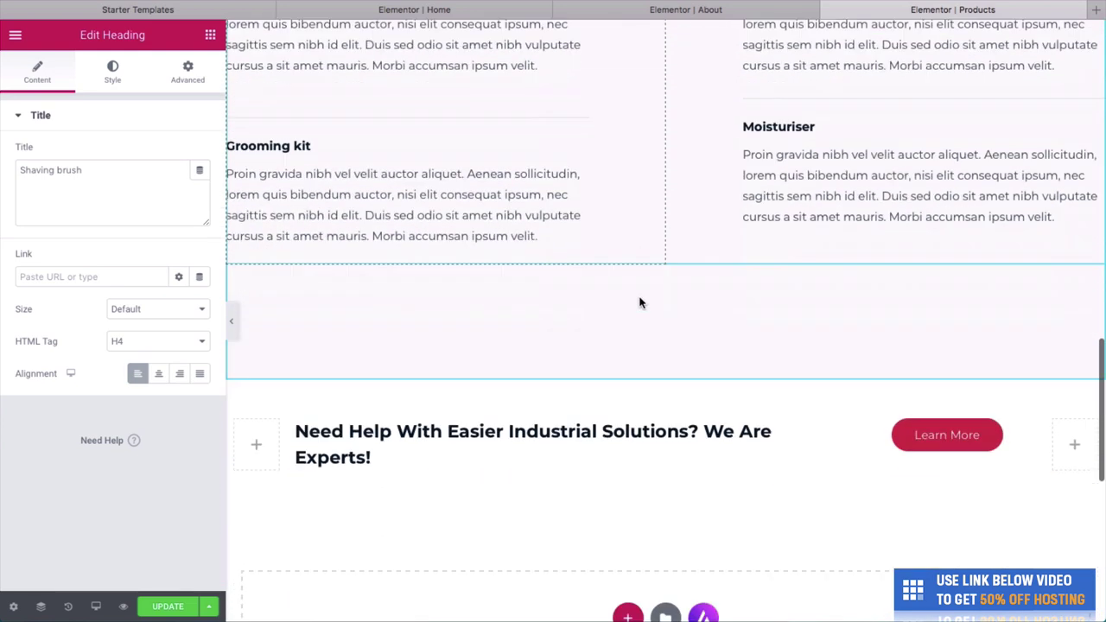
pyautogui.scroll(20, 640, 302)
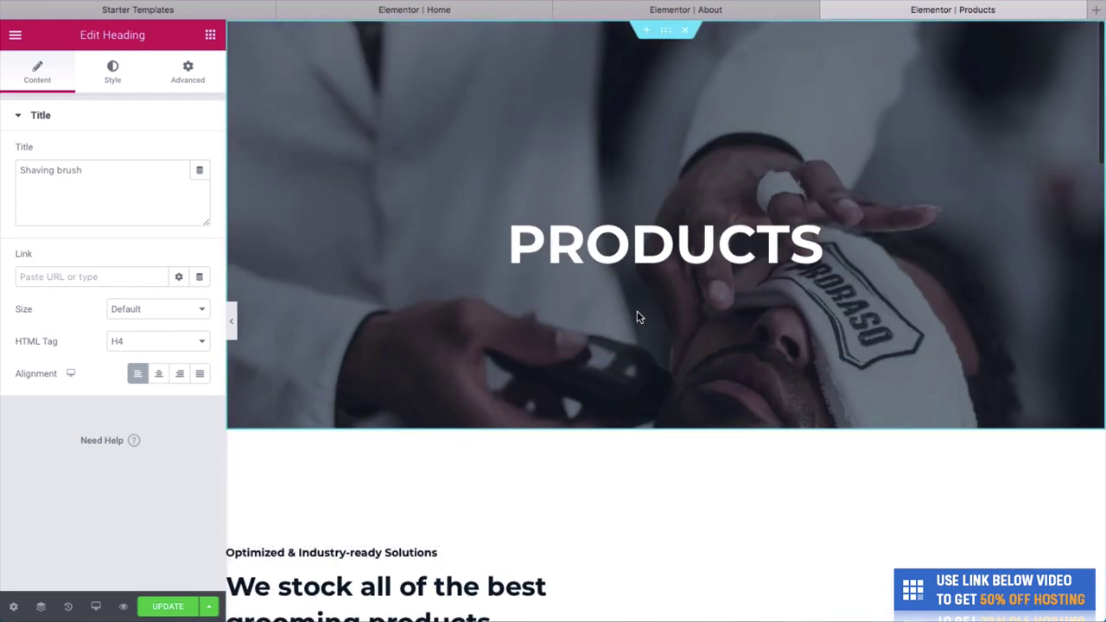
pyautogui.scroll(-2, 637, 317)
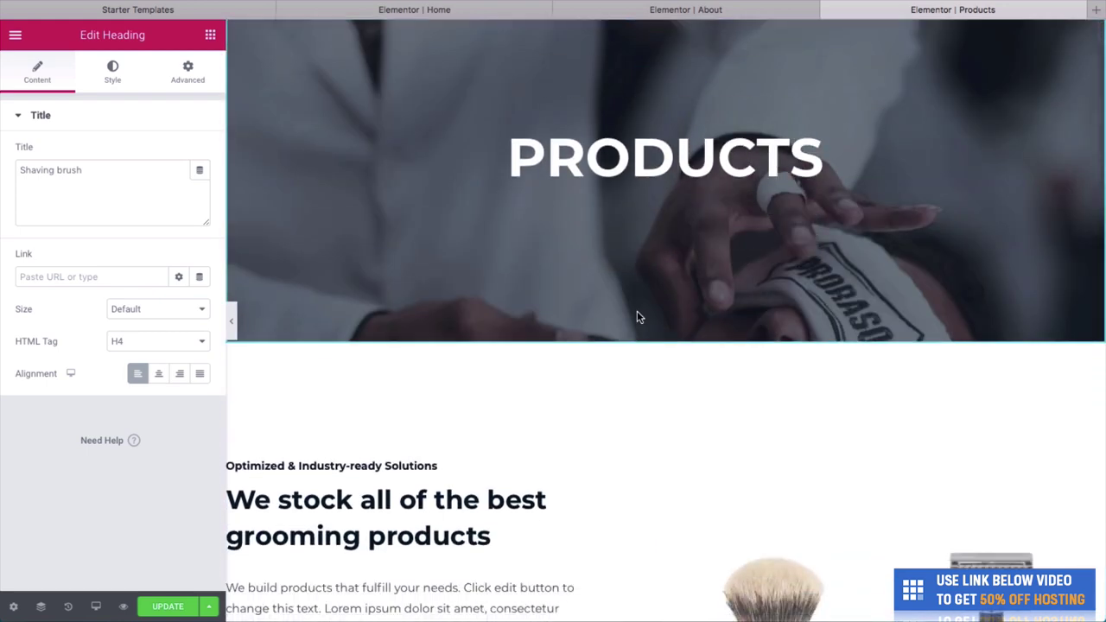
pyautogui.scroll(2, 637, 317)
pyautogui.scroll(-5, 636, 317)
pyautogui.scroll(5, 637, 315)
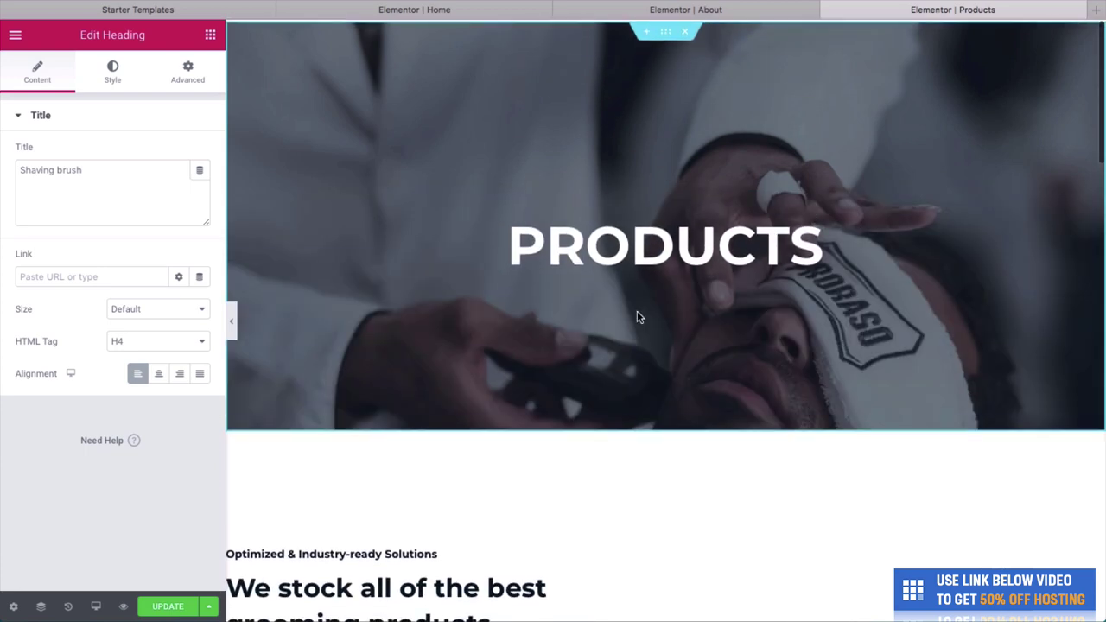
pyautogui.scroll(-10, 635, 311)
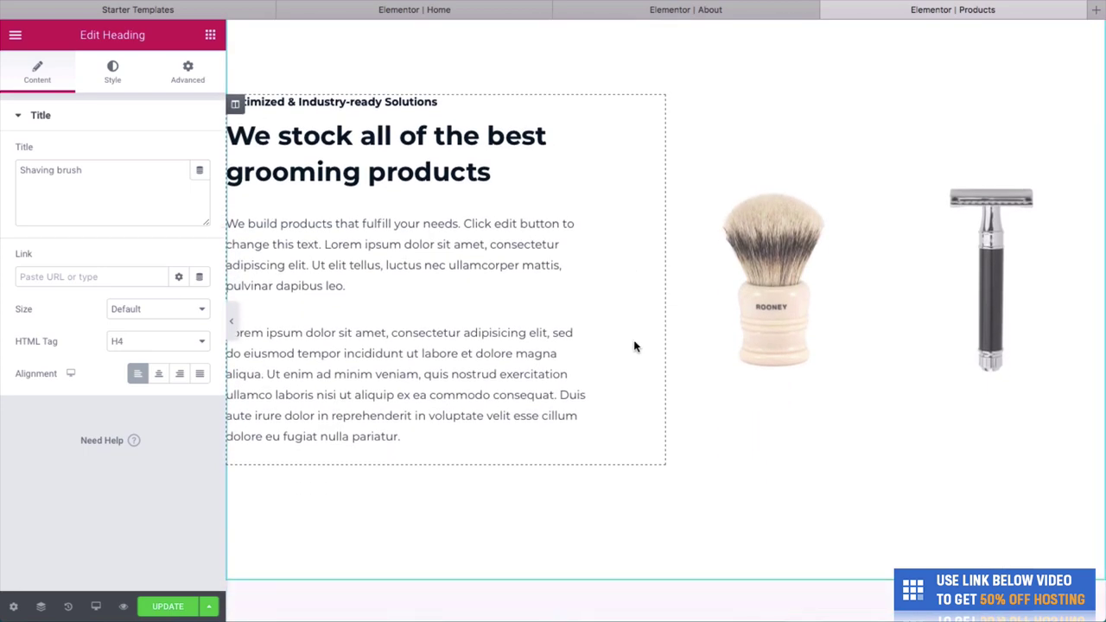
pyautogui.scroll(-8, 634, 345)
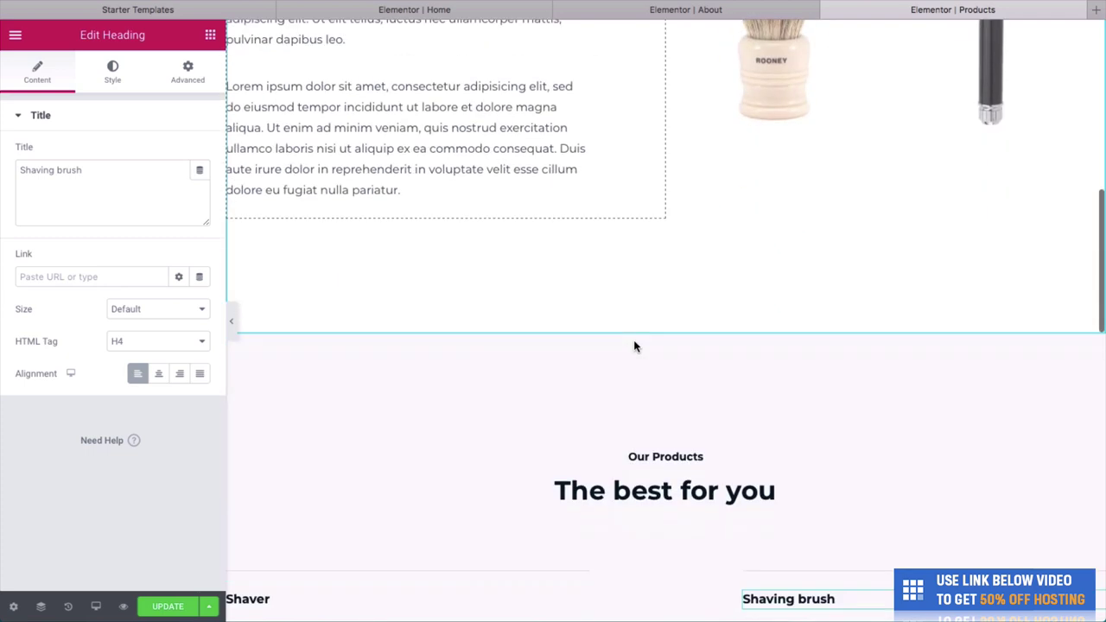
pyautogui.scroll(-5, 607, 437)
pyautogui.scroll(-6, 607, 438)
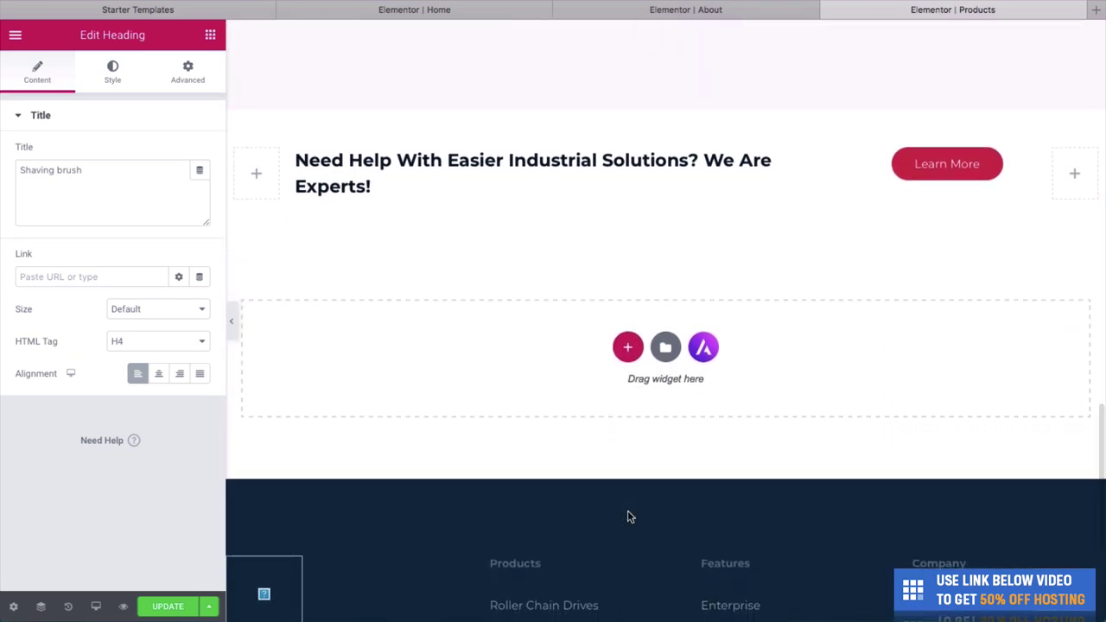
pyautogui.click(181, 606)
pyautogui.scroll(20, 484, 481)
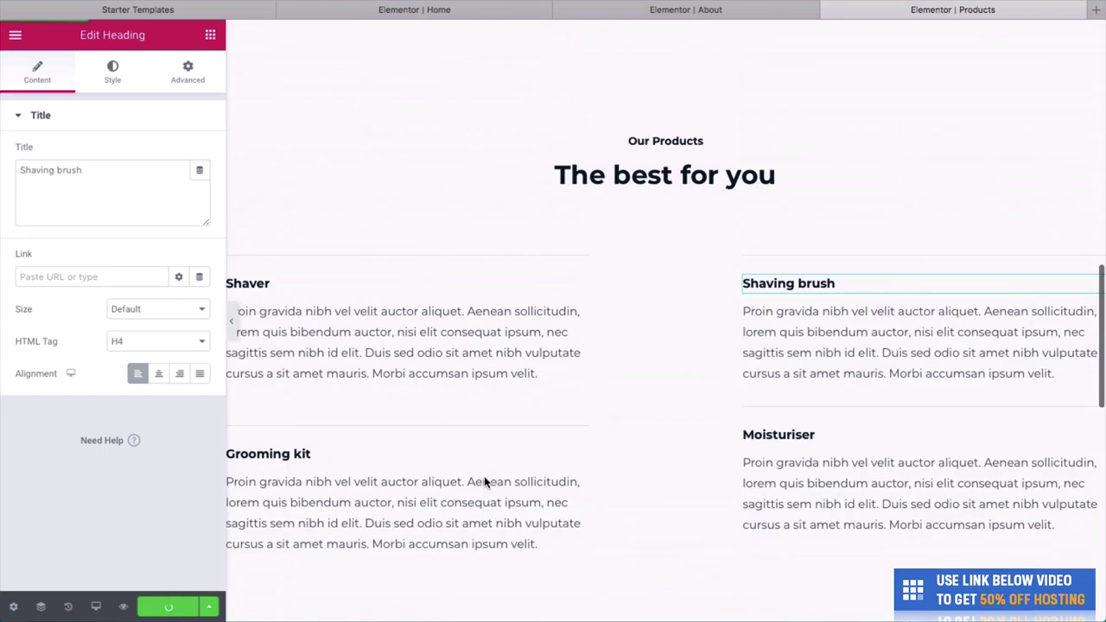
# Switch to the live About page and scroll through it.
pyautogui.click(761, 9)
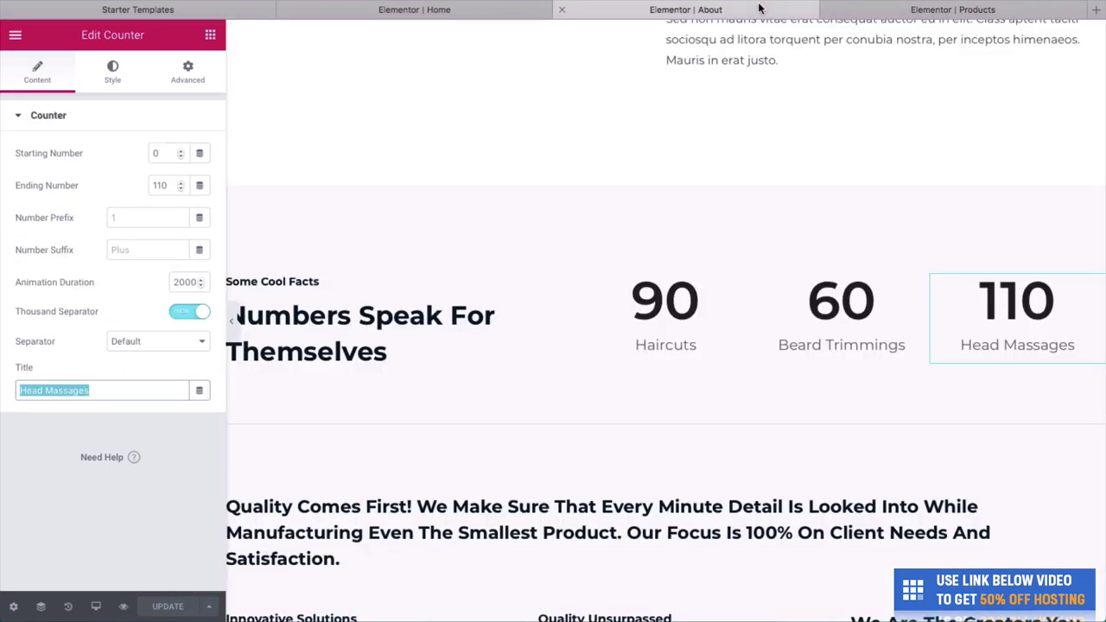
pyautogui.click(507, 9)
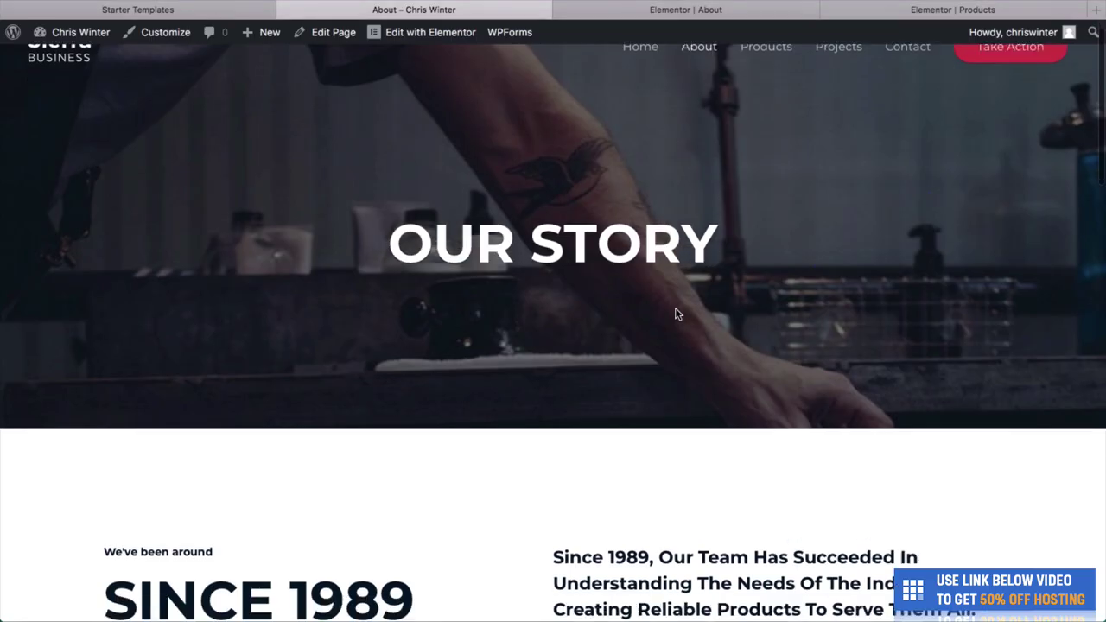
pyautogui.scroll(-10, 671, 313)
pyautogui.scroll(-3, 523, 289)
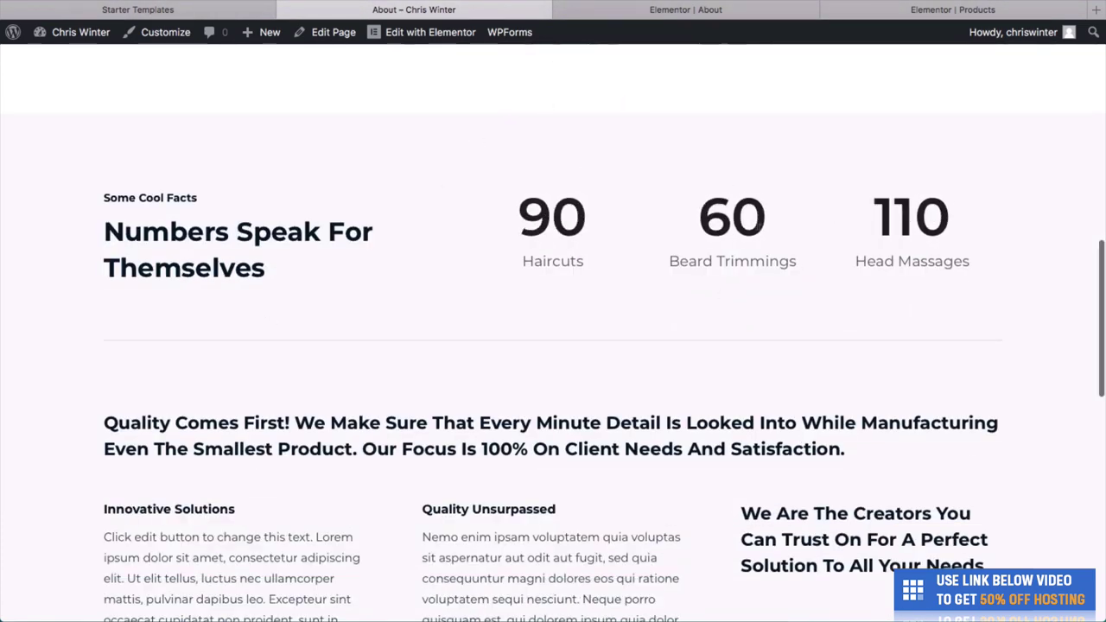
pyautogui.scroll(13, 748, 178)
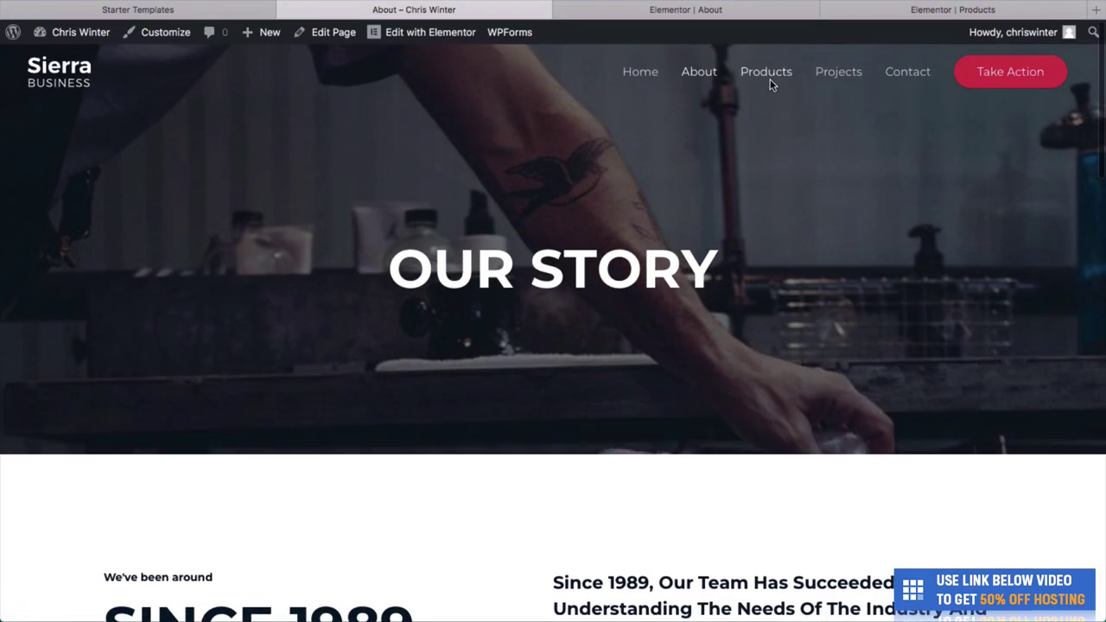
# Check the live Products page's towel-shave hero, grooming heading, brush and razor photos.
pyautogui.click(768, 79)
pyautogui.scroll(-2, 763, 278)
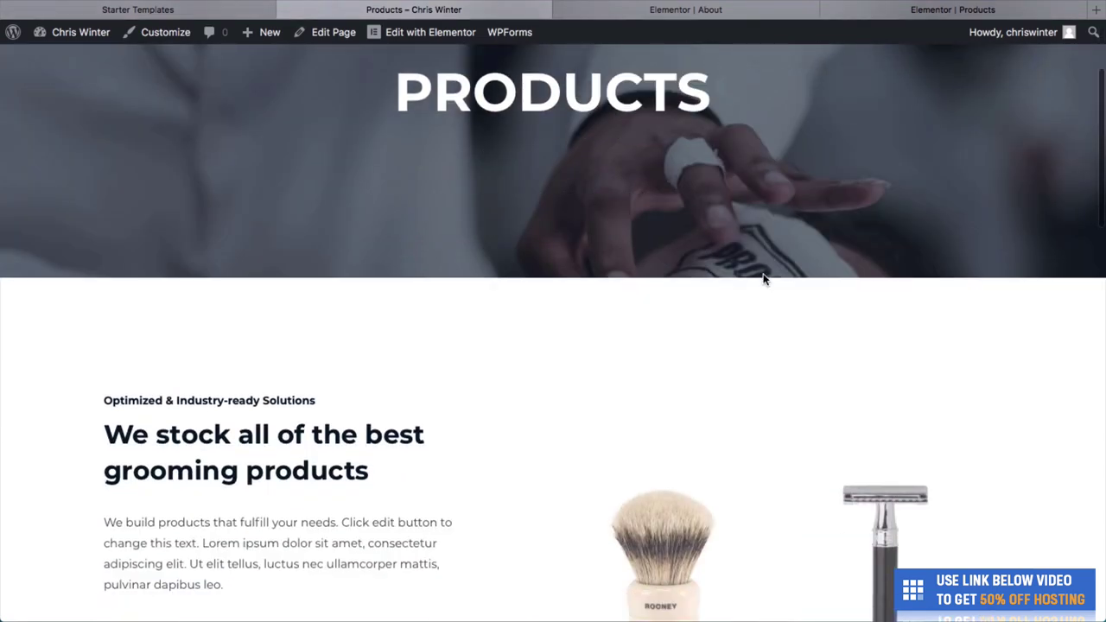
pyautogui.scroll(-2, 763, 278)
pyautogui.scroll(-9, 990, 465)
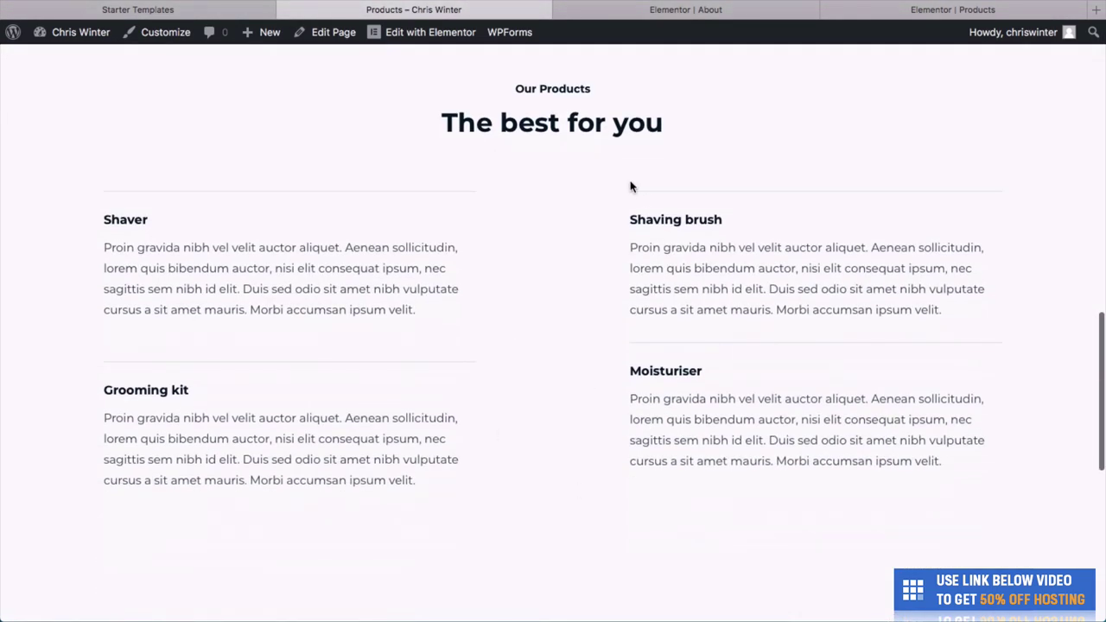
pyautogui.scroll(15, 631, 186)
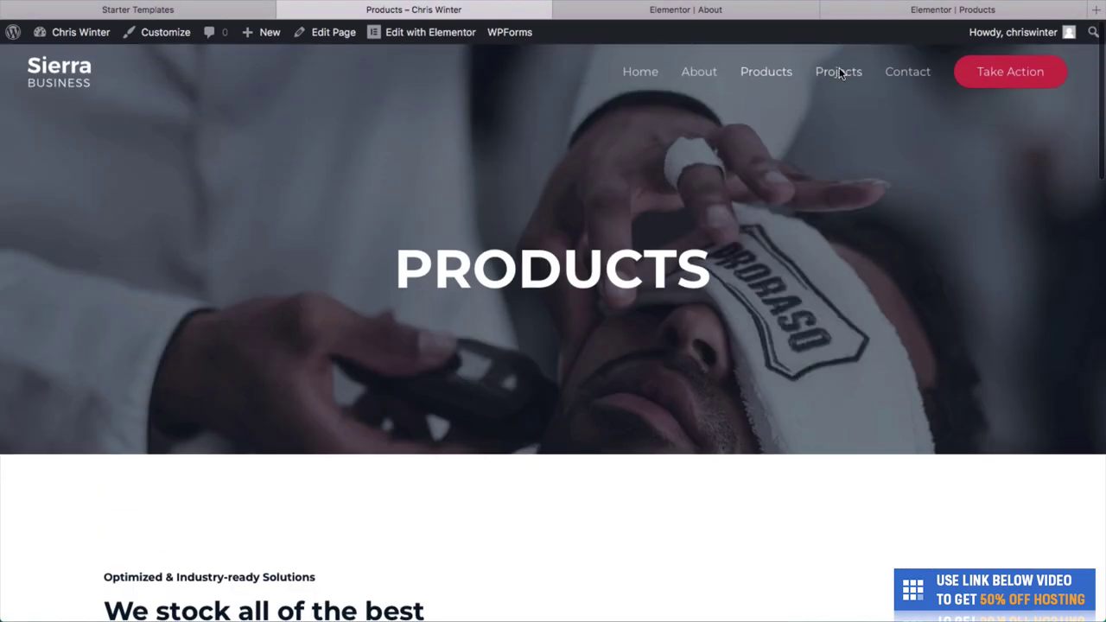
# Go to the live Projects page and browse its crane hero and industrial project listings.
pyautogui.click(839, 71)
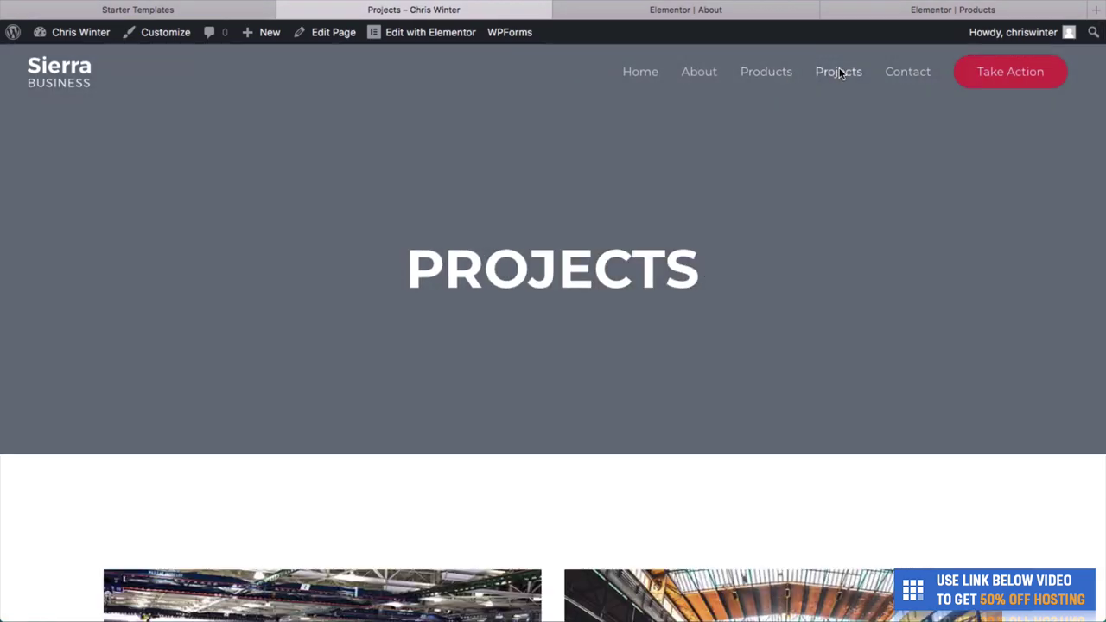
pyautogui.scroll(-12, 738, 368)
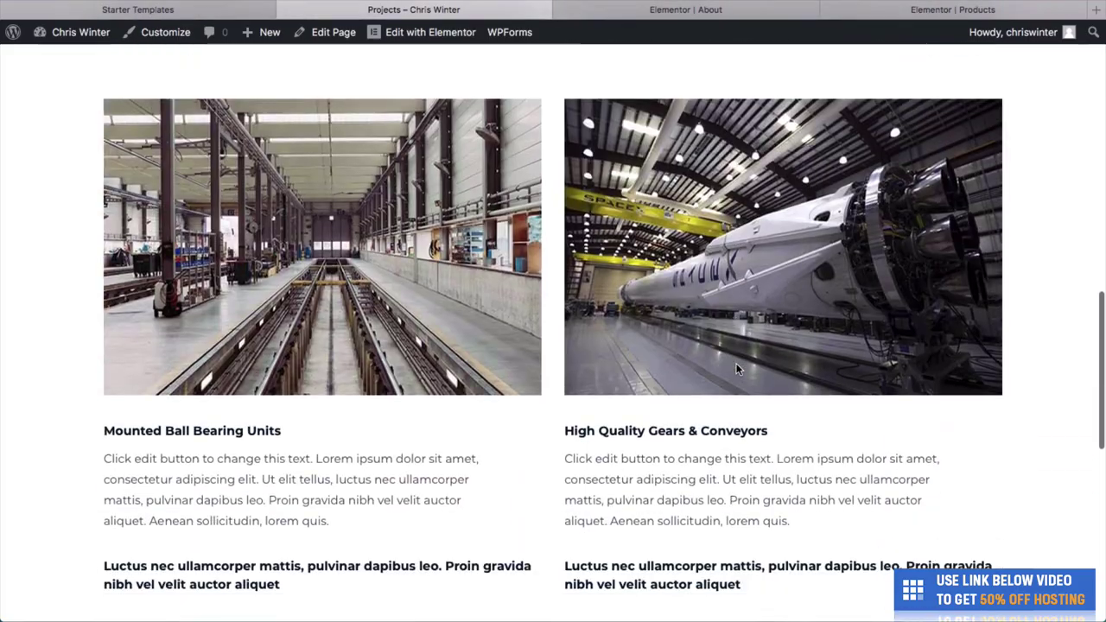
pyautogui.scroll(-4, 738, 368)
pyautogui.scroll(9, 737, 363)
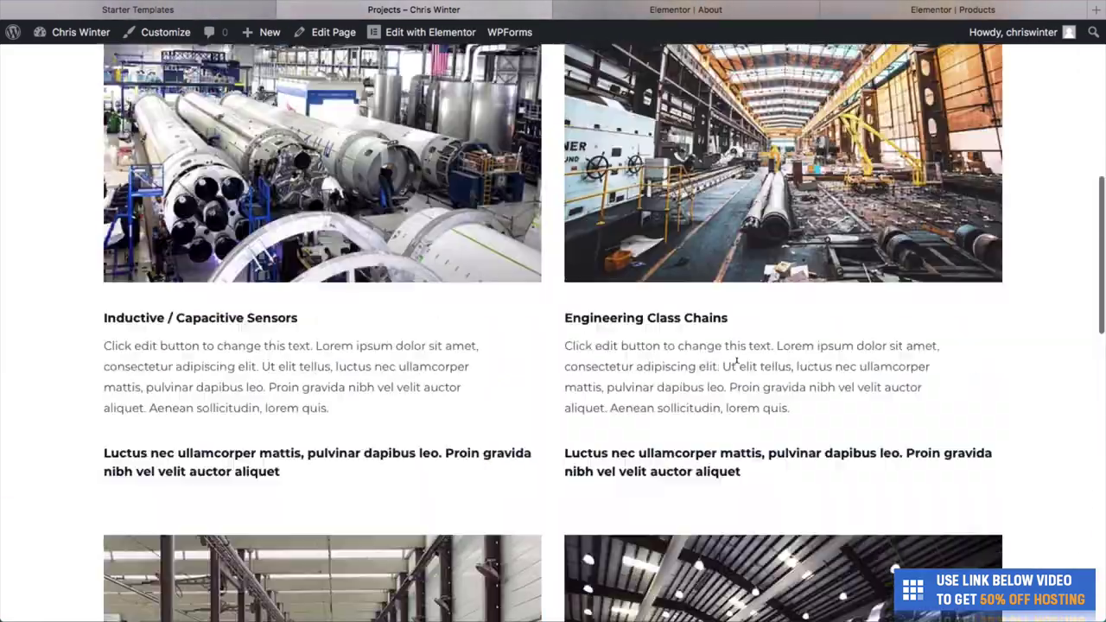
pyautogui.scroll(7, 737, 363)
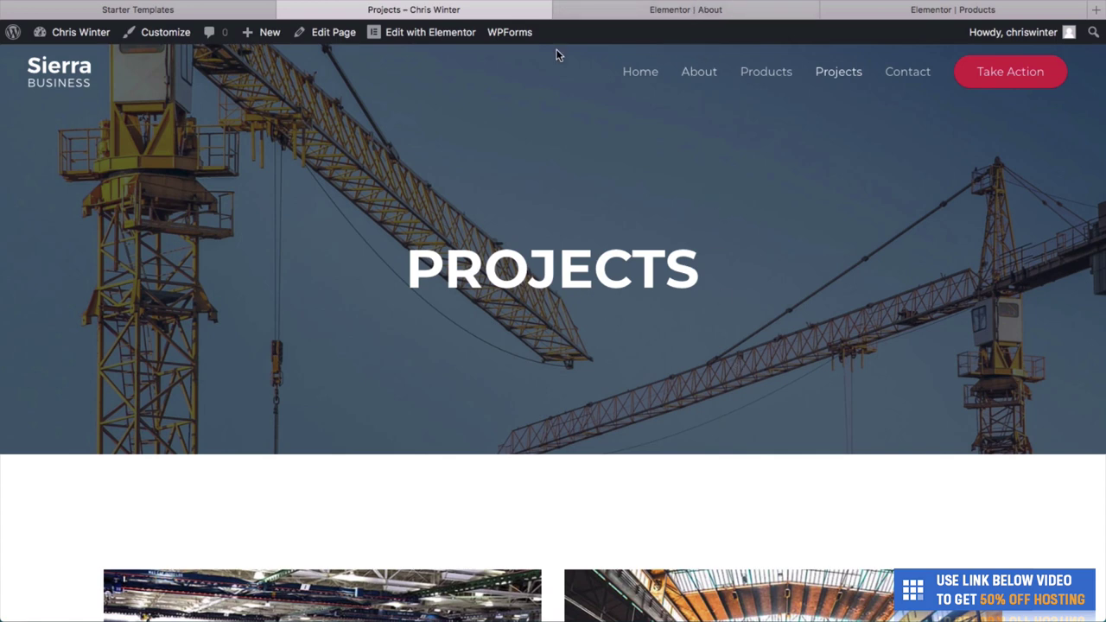
# Load the Projects page in Elementor, then start a new browser tab on Google.
pyautogui.moveTo(439, 39)
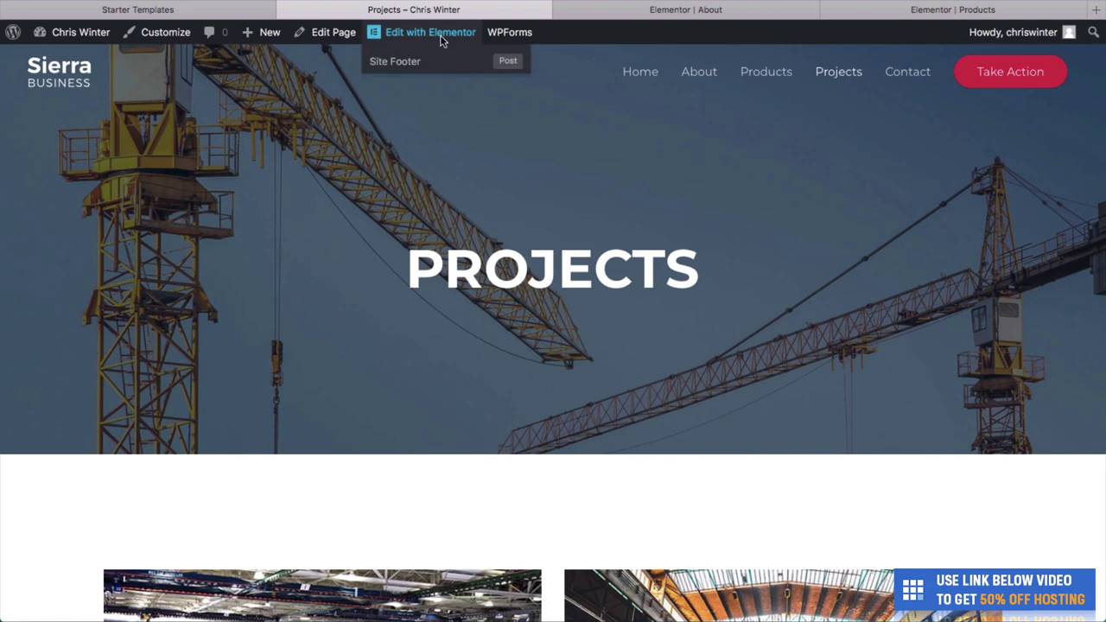
pyautogui.click(440, 38)
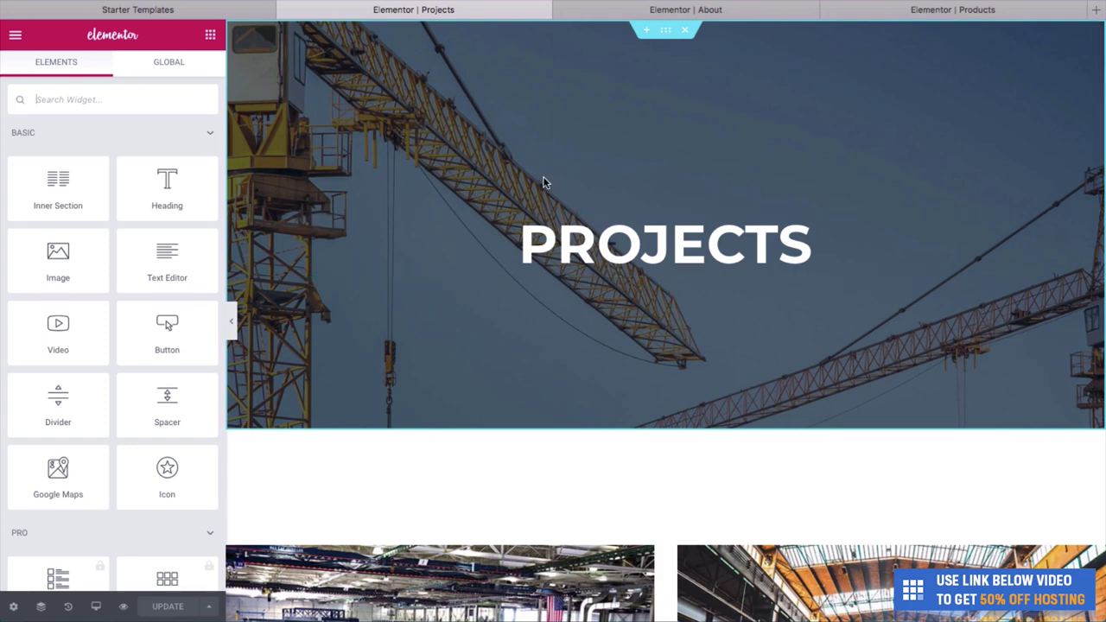
pyautogui.rightClick(590, 152)
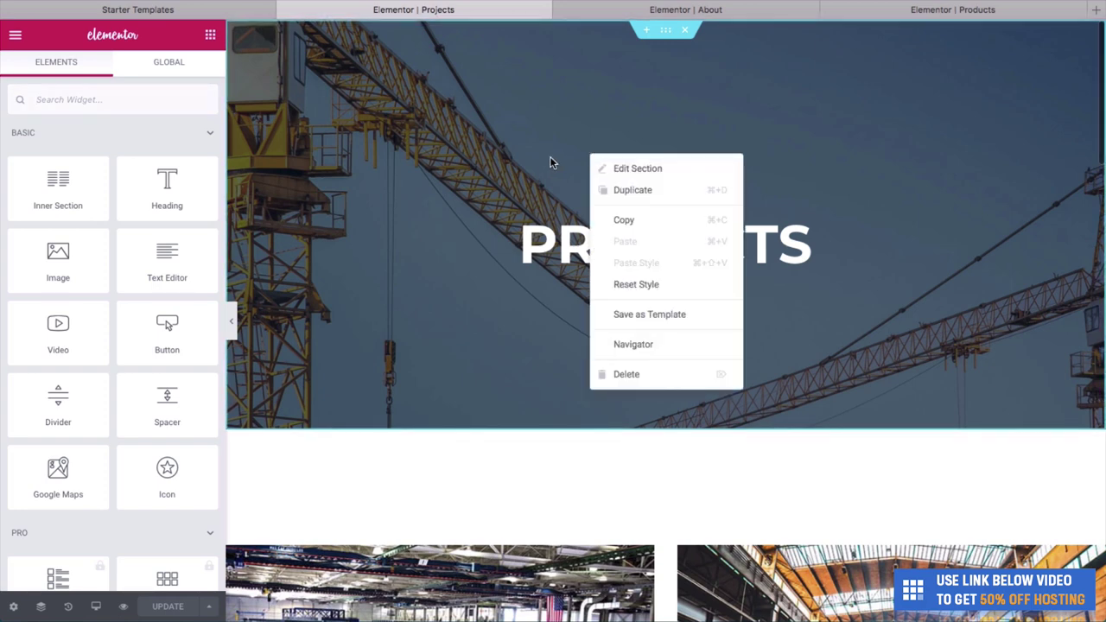
pyautogui.press('Escape')
pyautogui.press('super+t')
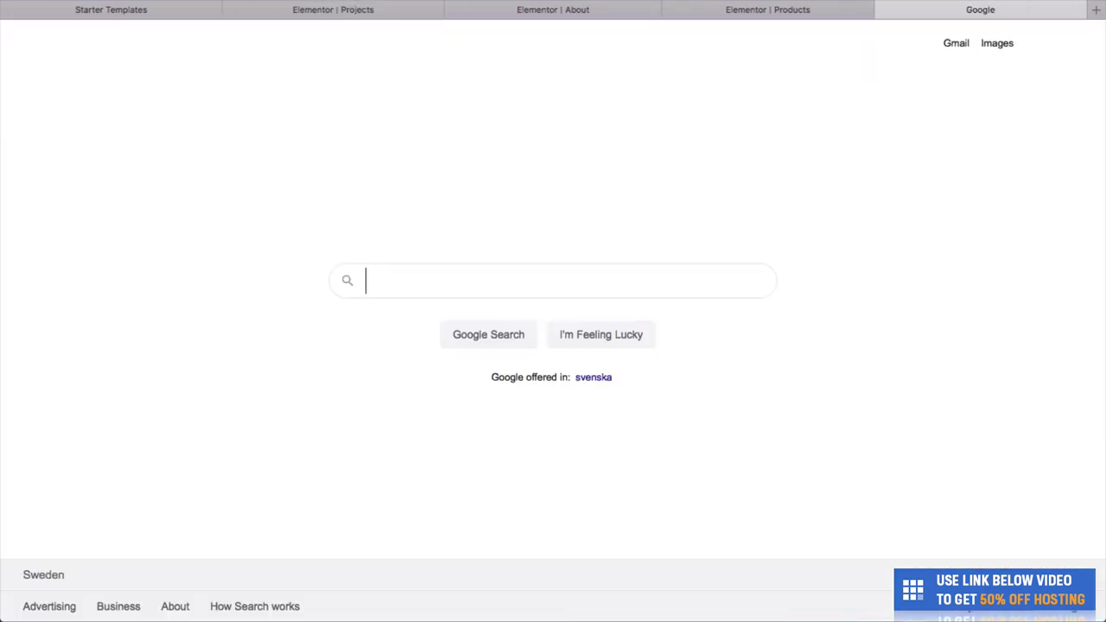
# Go to YouTube and search for 'barber' videos.
pyautogui.write('you')
pyautogui.press('Escape')
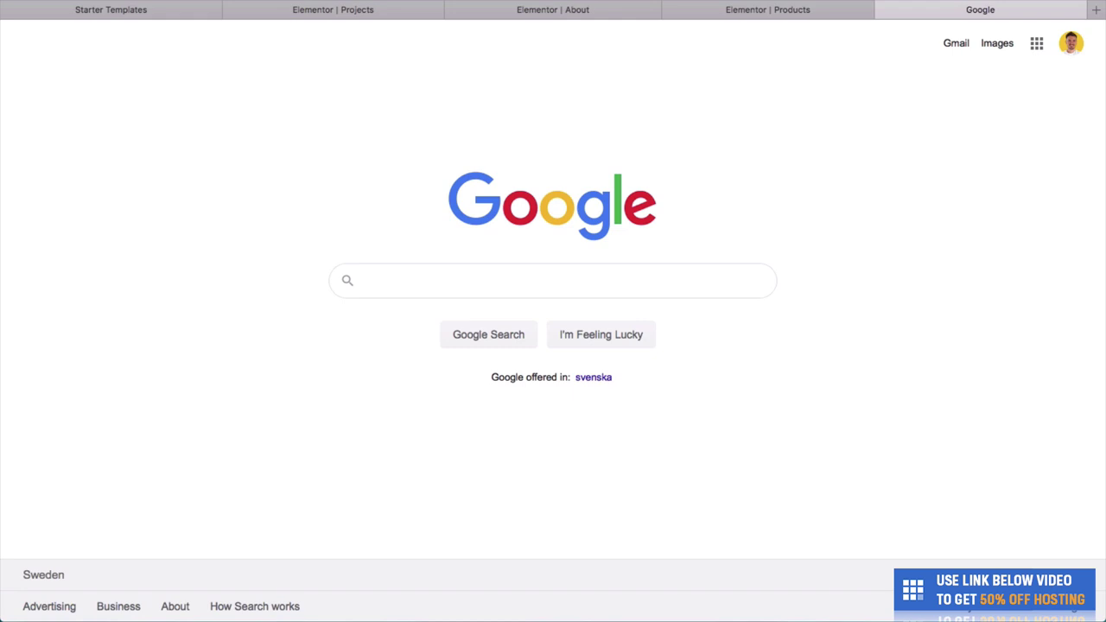
pyautogui.click(511, 44)
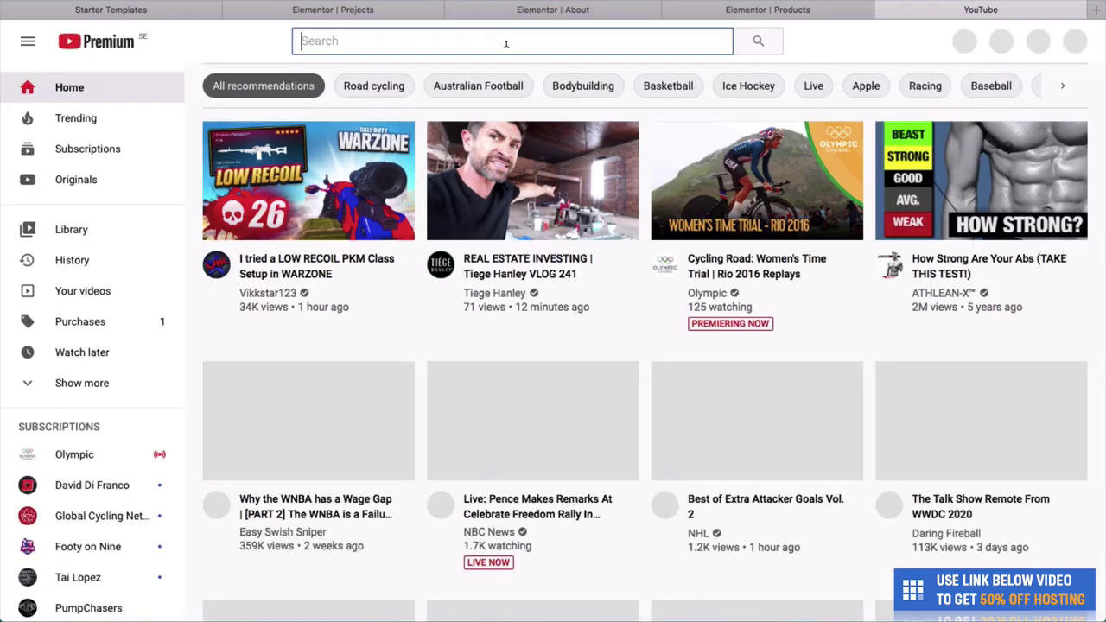
pyautogui.write('barber')
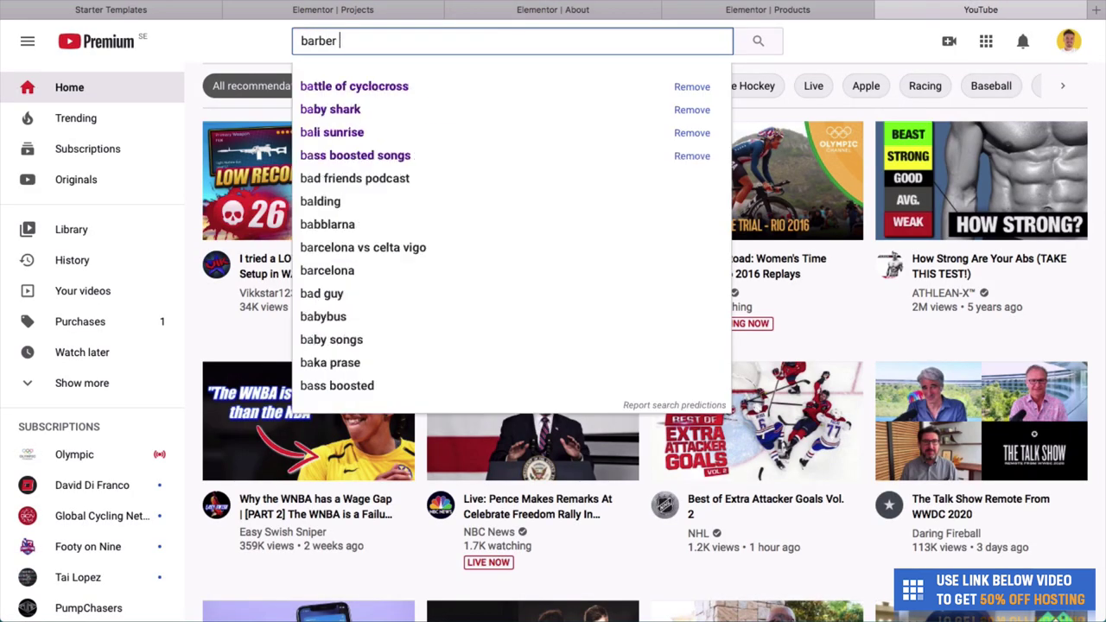
pyautogui.press('Escape')
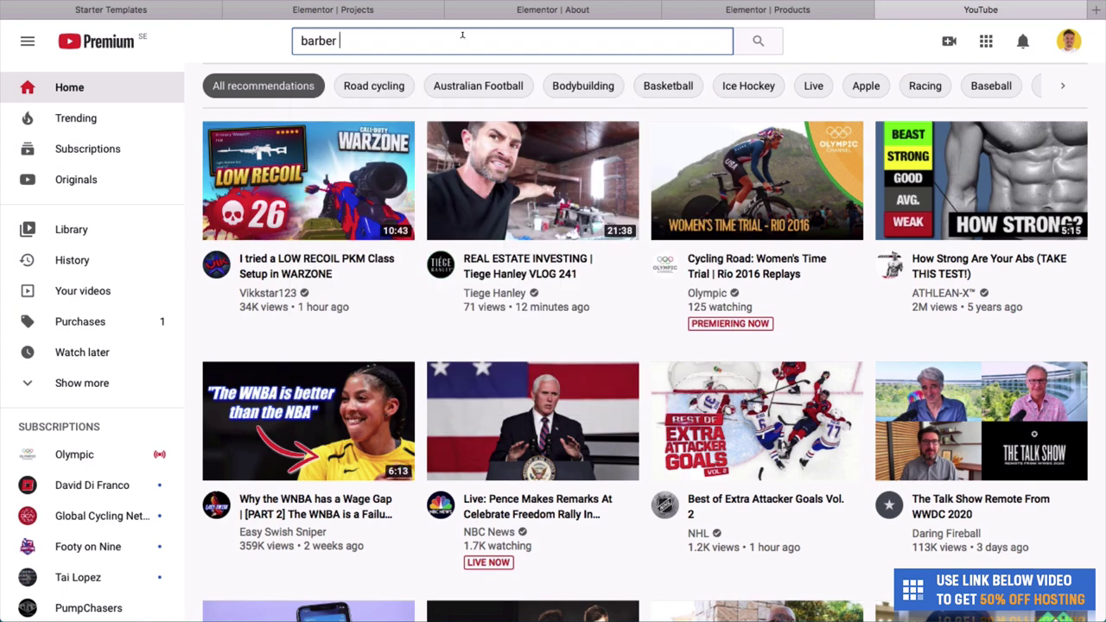
pyautogui.press('Return')
# Copy the Nomad Barber video's link and return to the Elementor Projects editor.
pyautogui.scroll(-2, 451, 340)
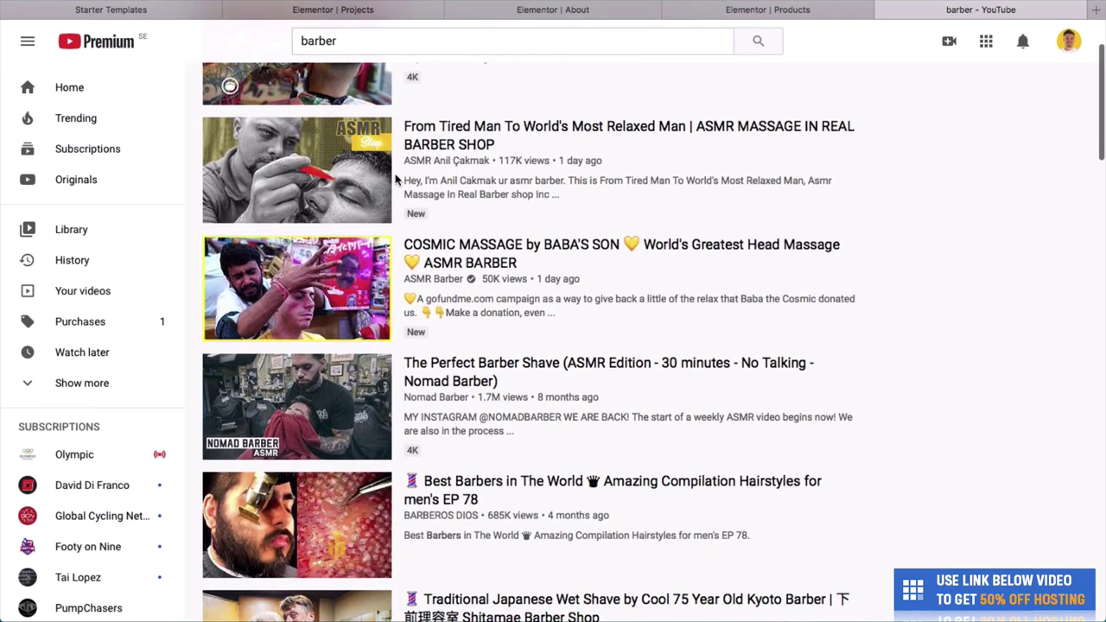
pyautogui.rightClick(448, 342)
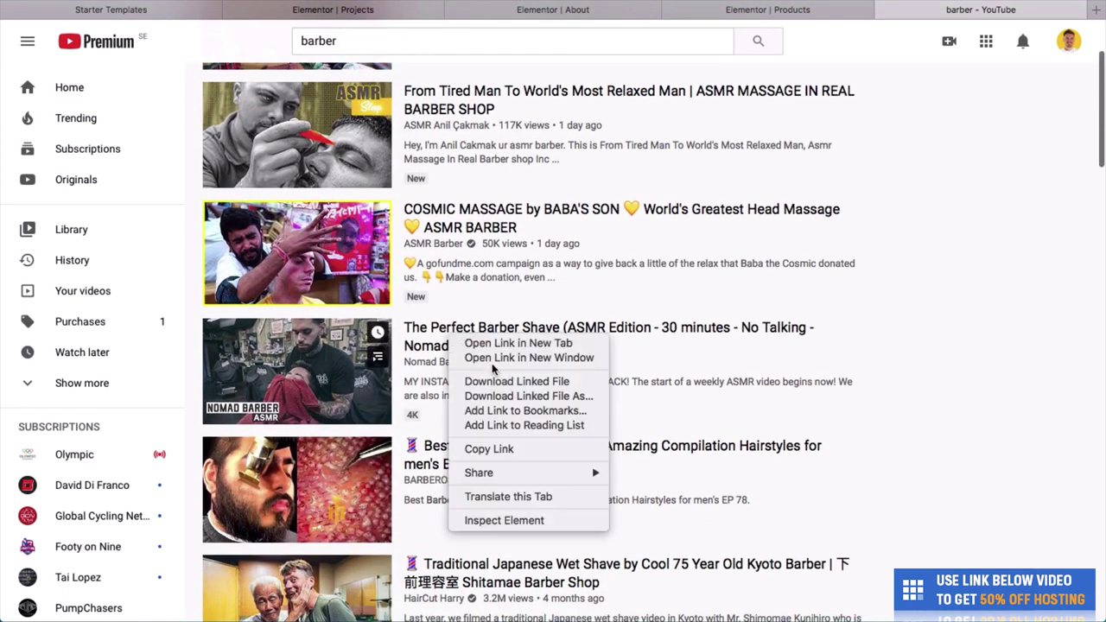
pyautogui.click(498, 443)
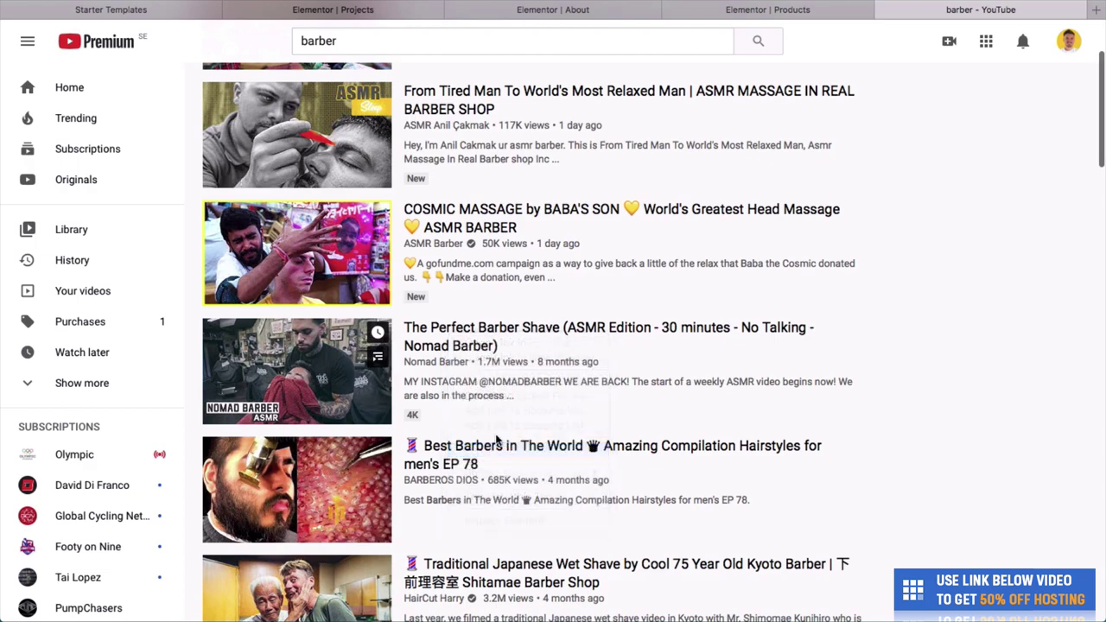
pyautogui.click(422, 10)
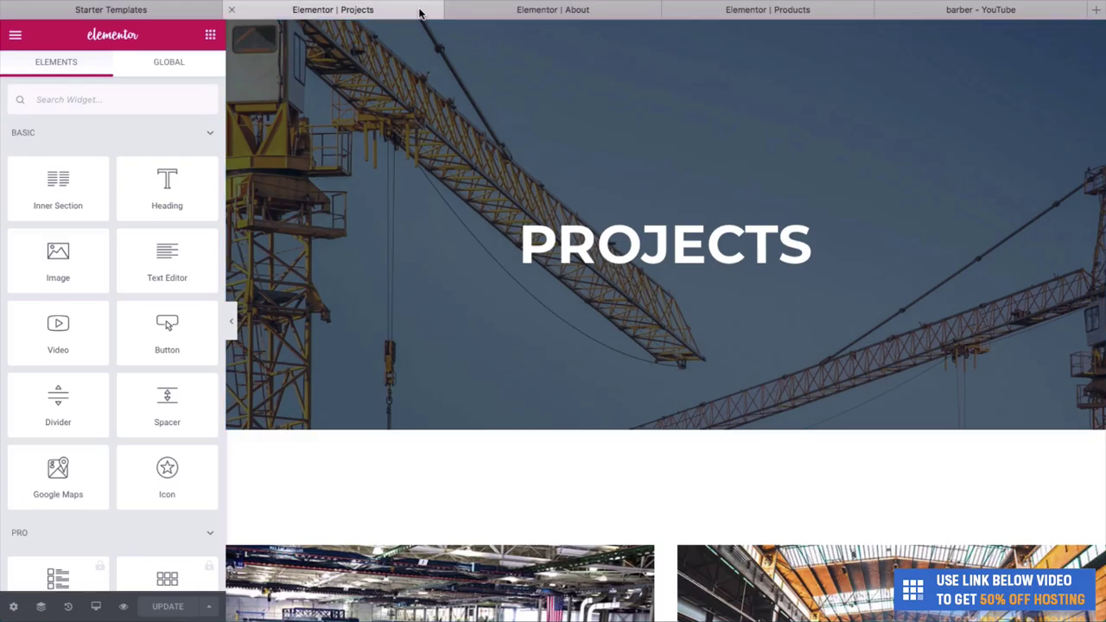
# Switch the Projects hero background to video and paste the YouTube barbershop link.
pyautogui.rightClick(434, 73)
pyautogui.click(453, 88)
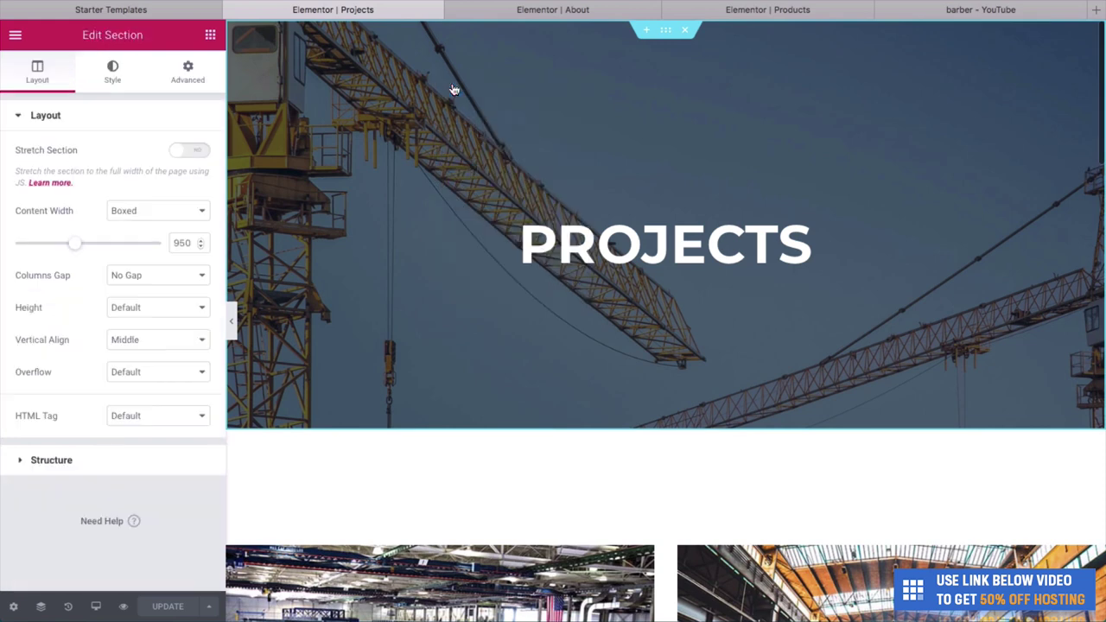
pyautogui.click(113, 80)
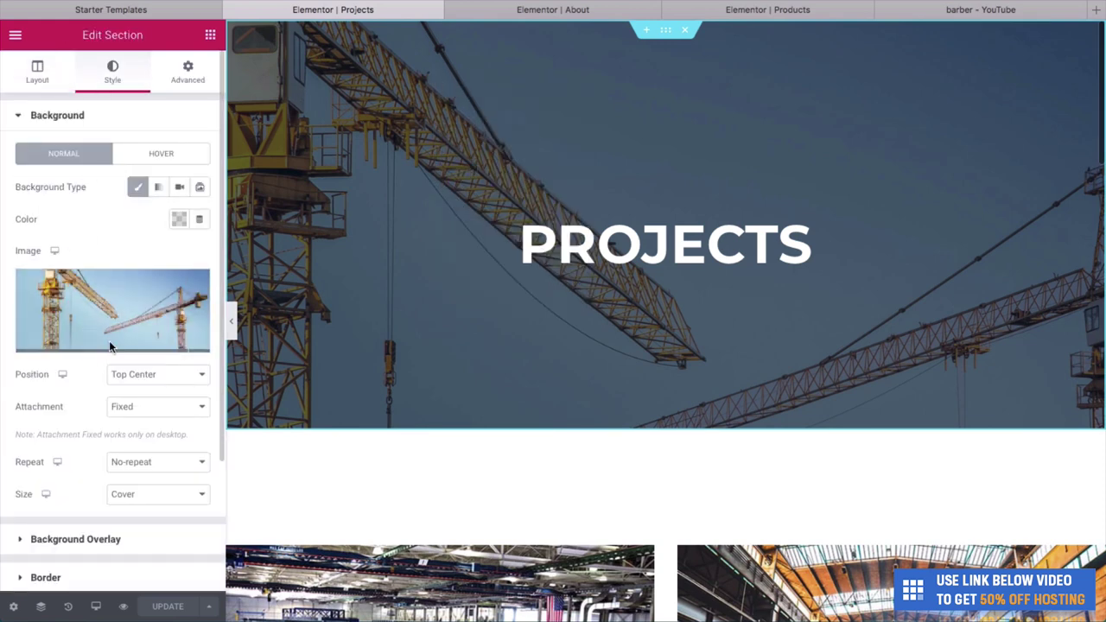
pyautogui.click(172, 189)
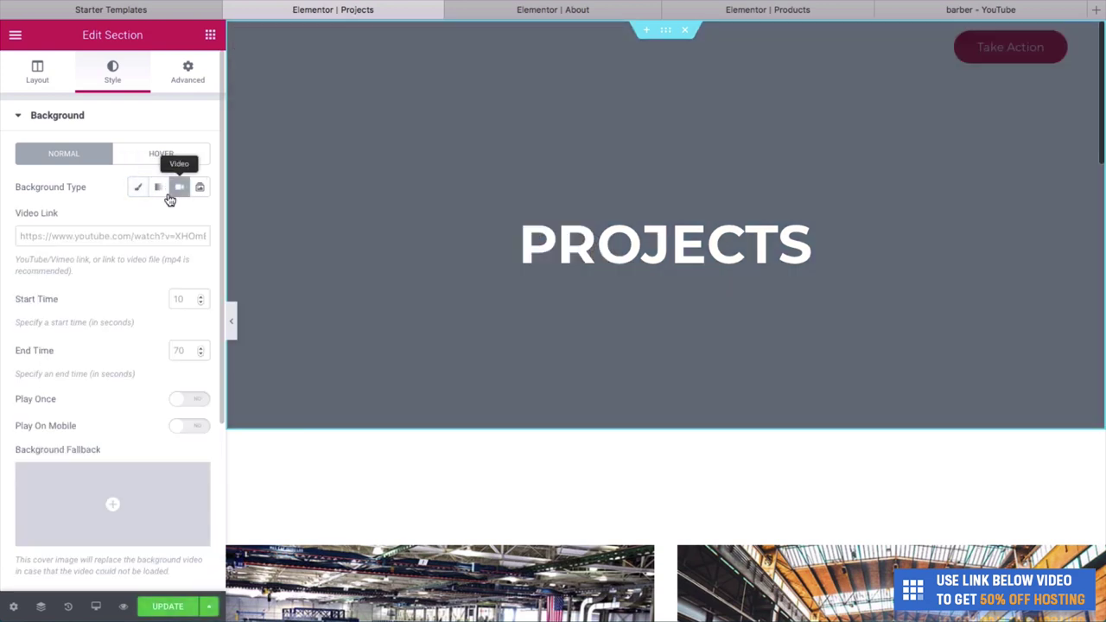
pyautogui.click(159, 230)
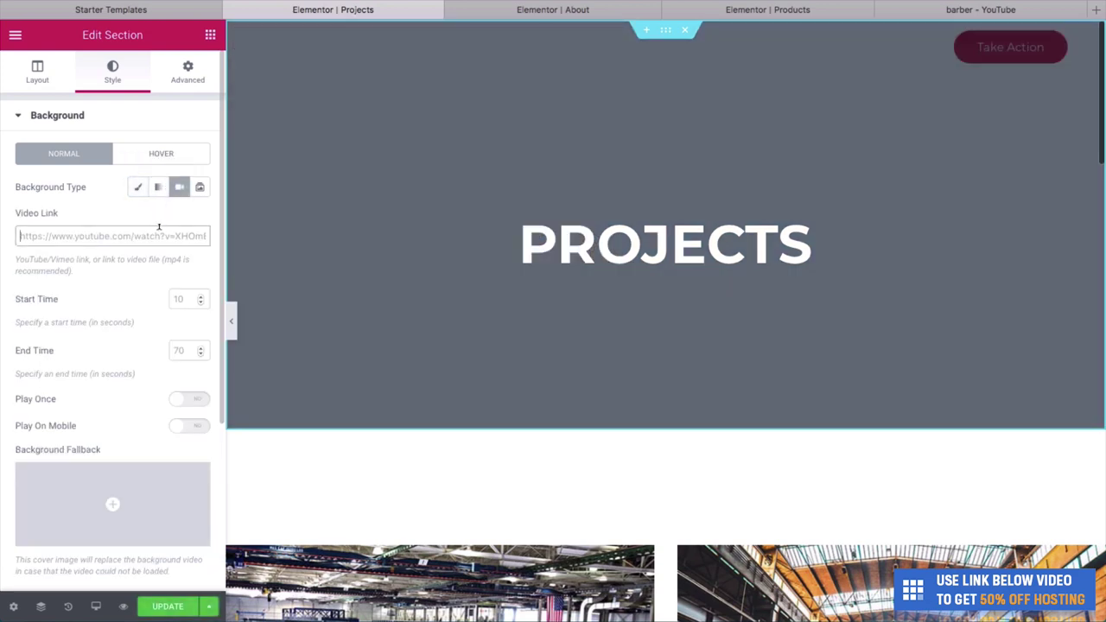
pyautogui.press('super+v')
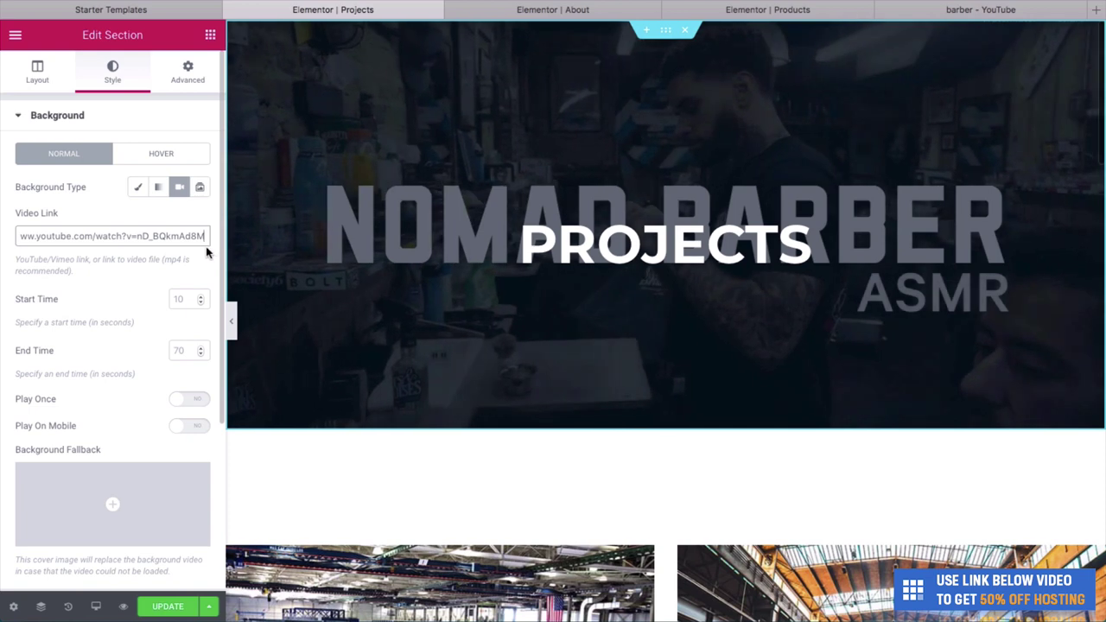
# Play the background video from 40 to 200 seconds and preview the full-width page.
pyautogui.click(184, 298)
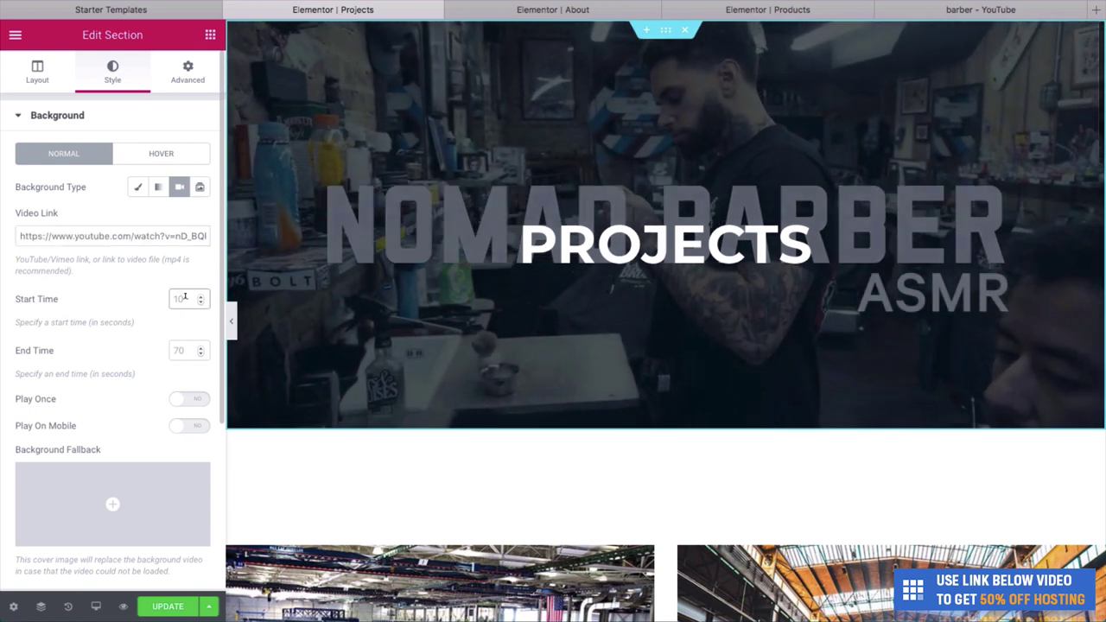
pyautogui.write('40')
pyautogui.click(181, 350)
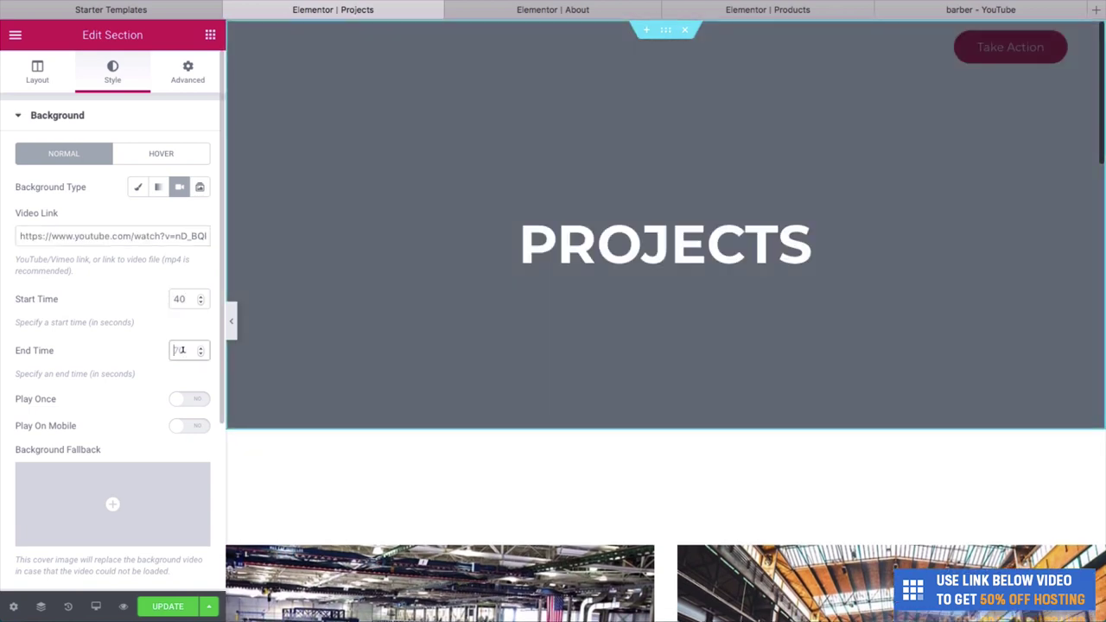
pyautogui.write('200')
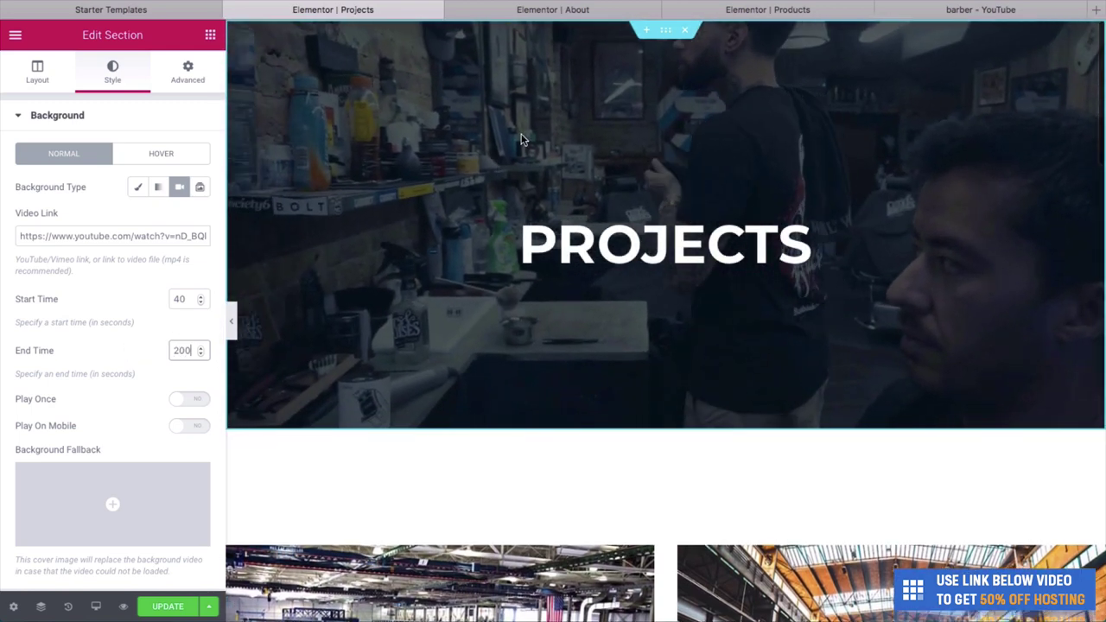
pyautogui.click(231, 321)
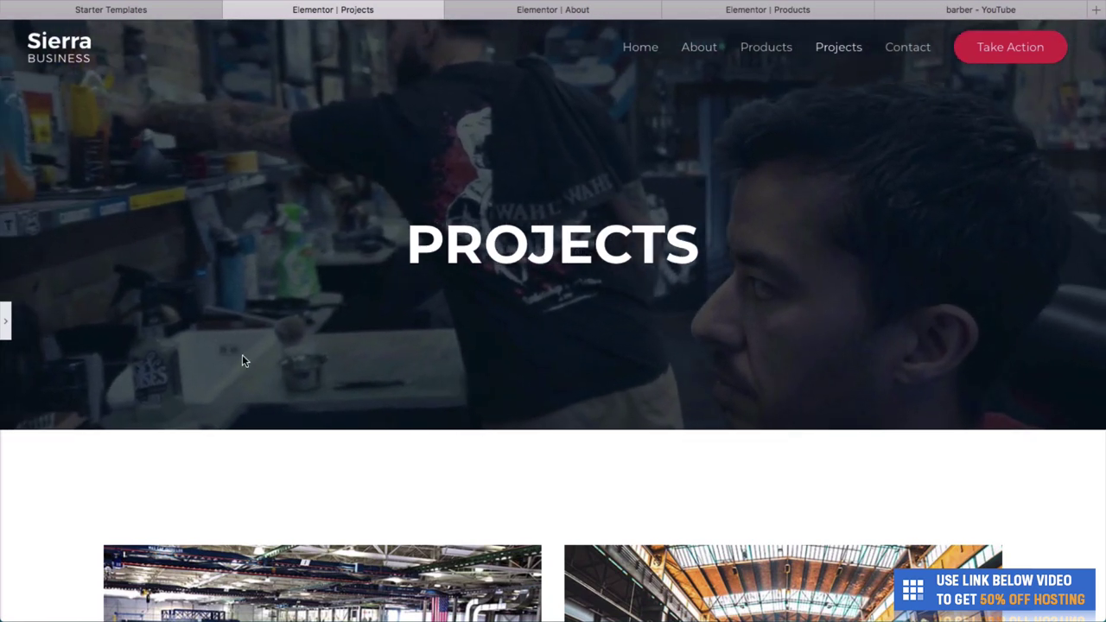
# Change the background video's start time to 140 and preview the hero again.
pyautogui.click(6, 321)
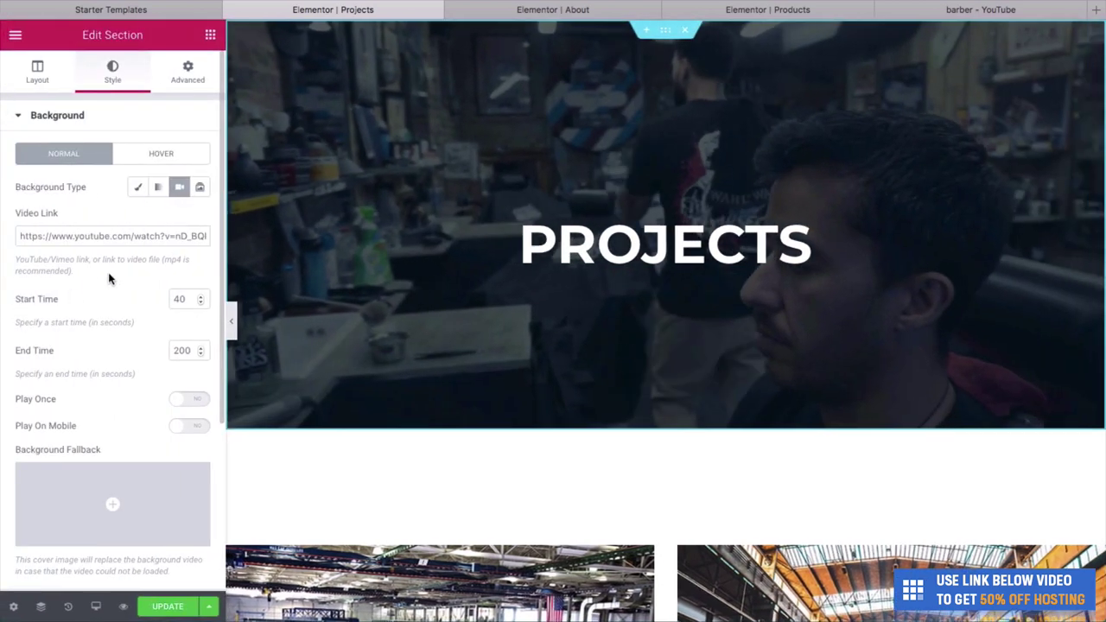
pyautogui.doubleClick(178, 299)
pyautogui.write('8')
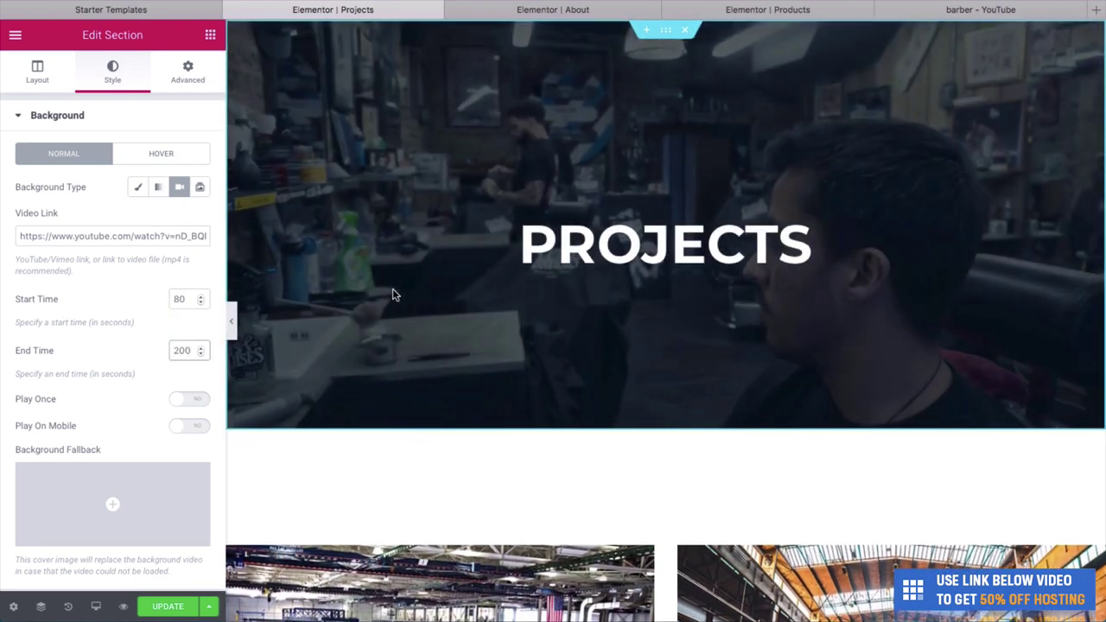
pyautogui.doubleClick(186, 295)
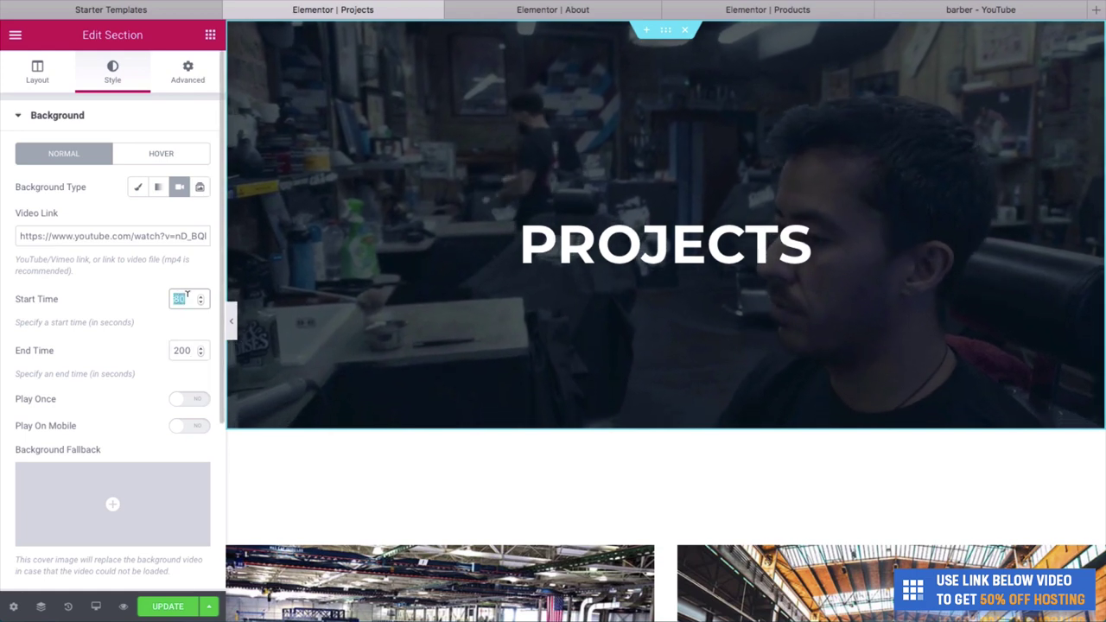
pyautogui.write('16')
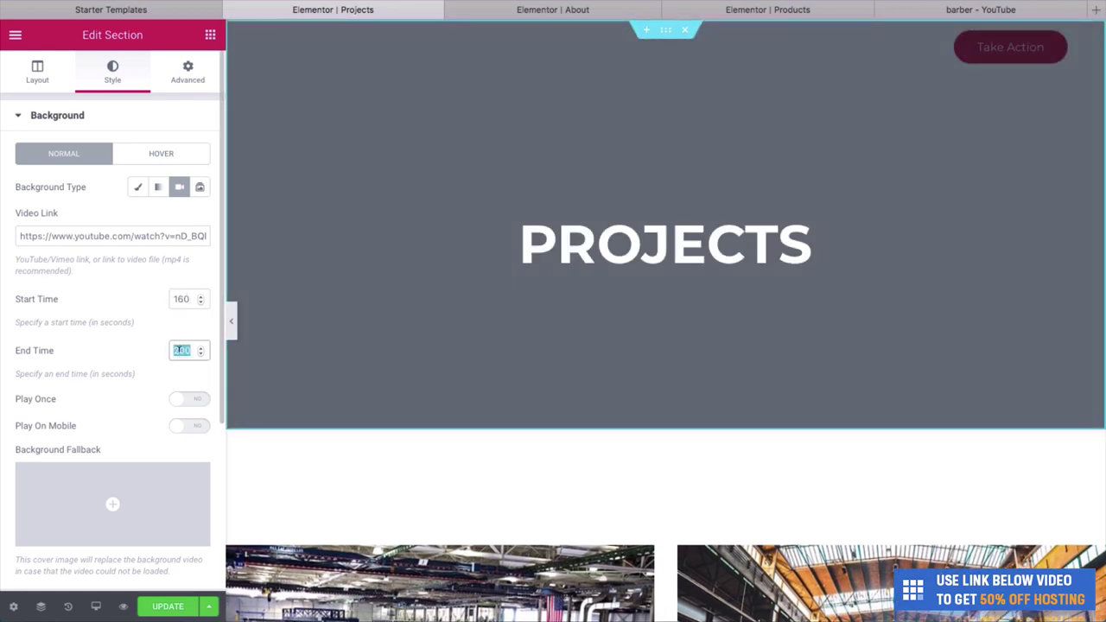
pyautogui.write('40')
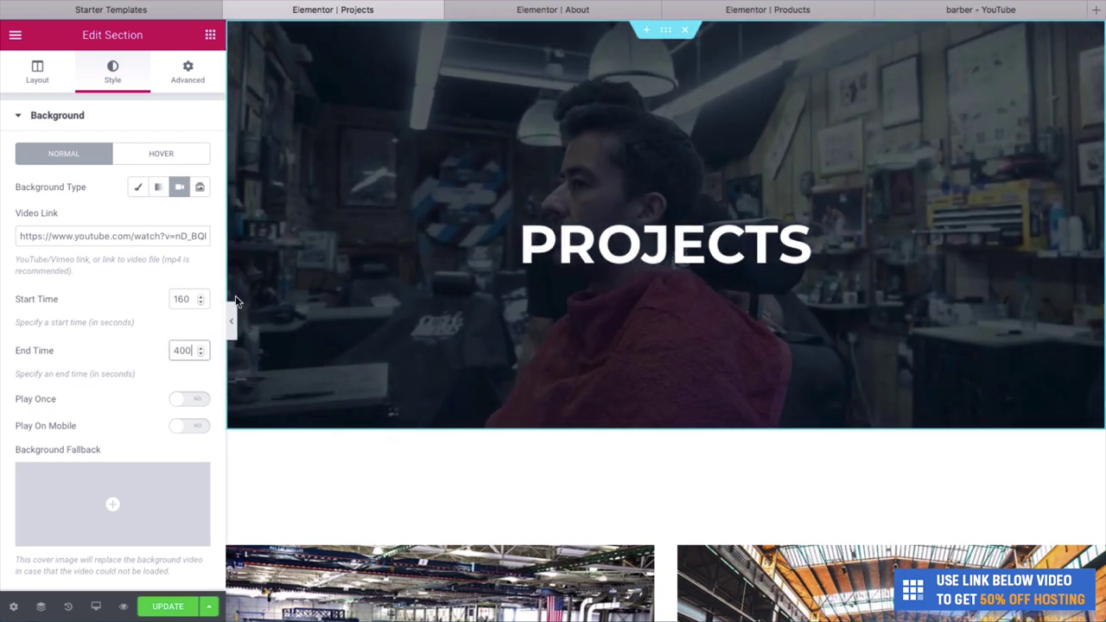
pyautogui.click(234, 323)
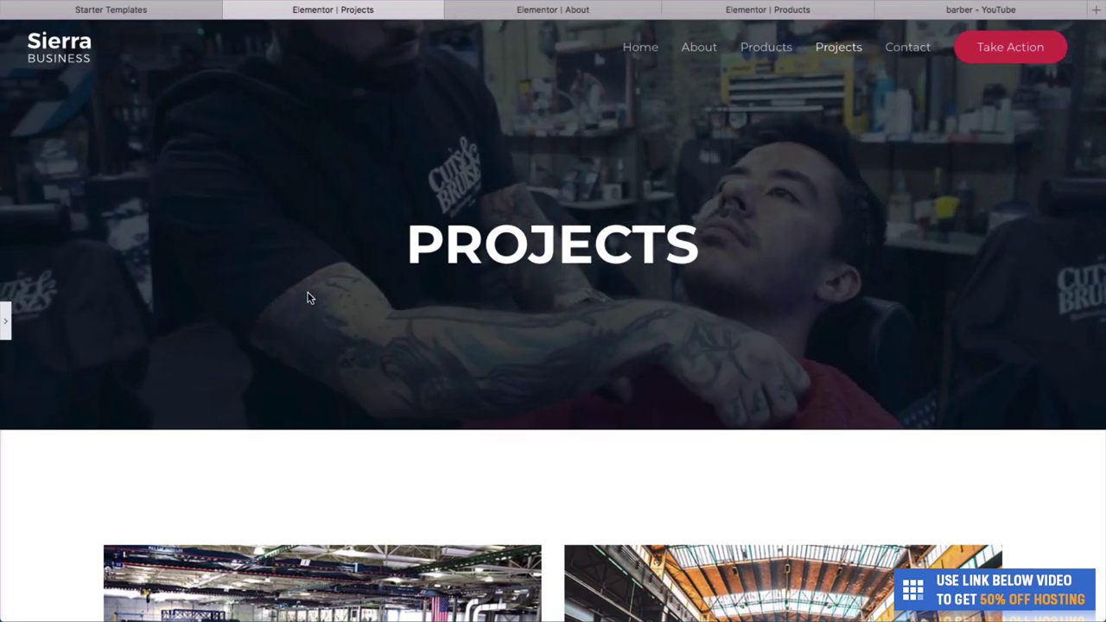
# Replace the PROJECTS hero heading with OUR TEAM.
pyautogui.click(6, 320)
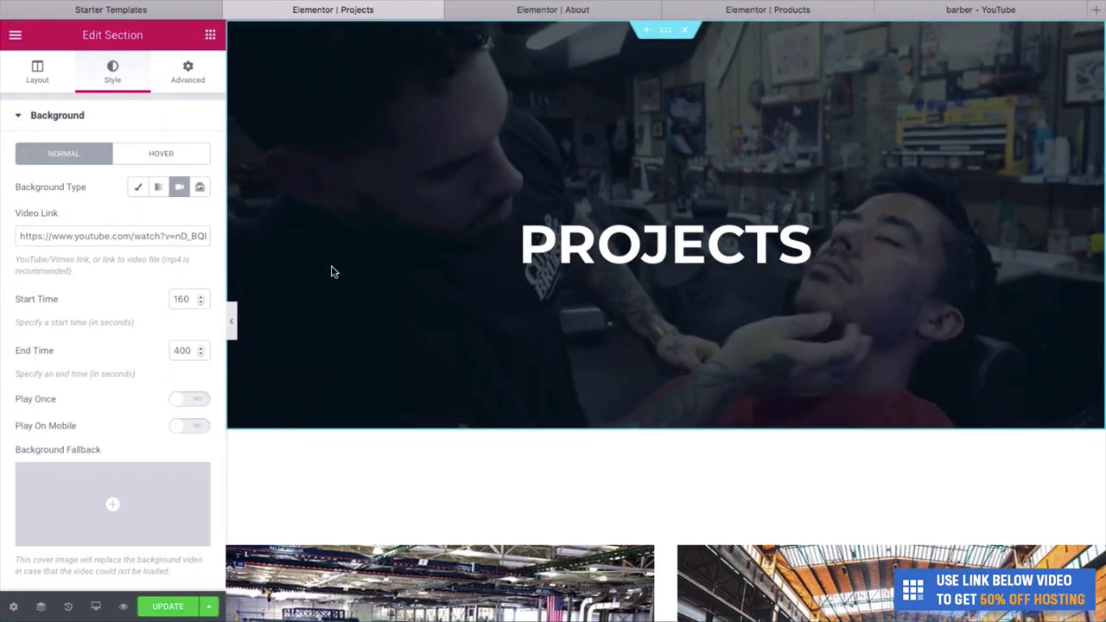
pyautogui.click(550, 248)
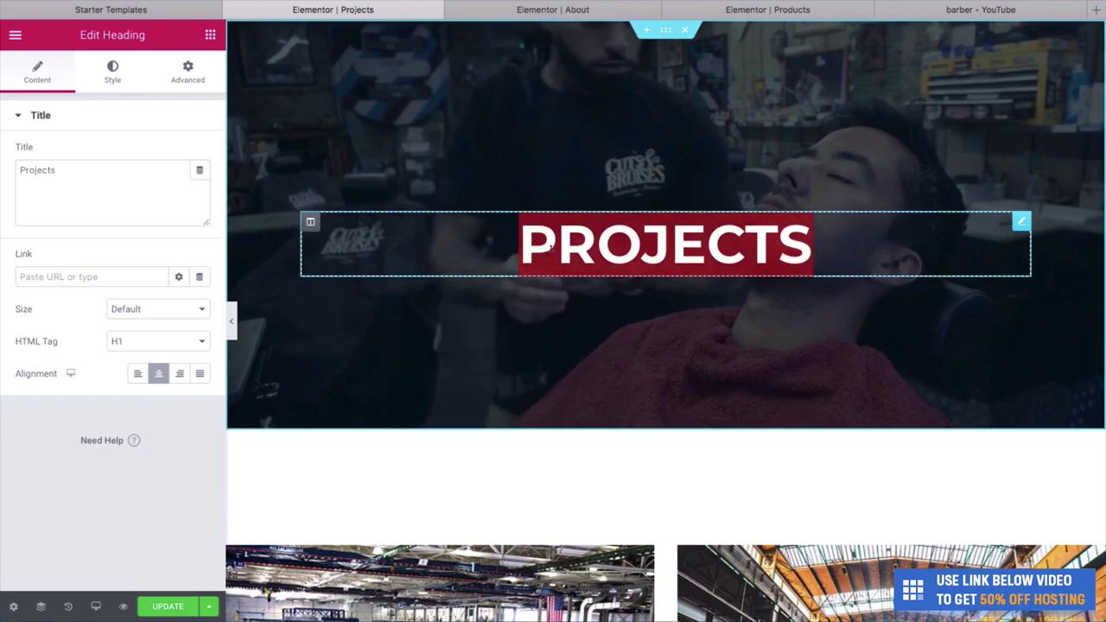
pyautogui.doubleClick(550, 248)
pyautogui.write('OUR TEAM')
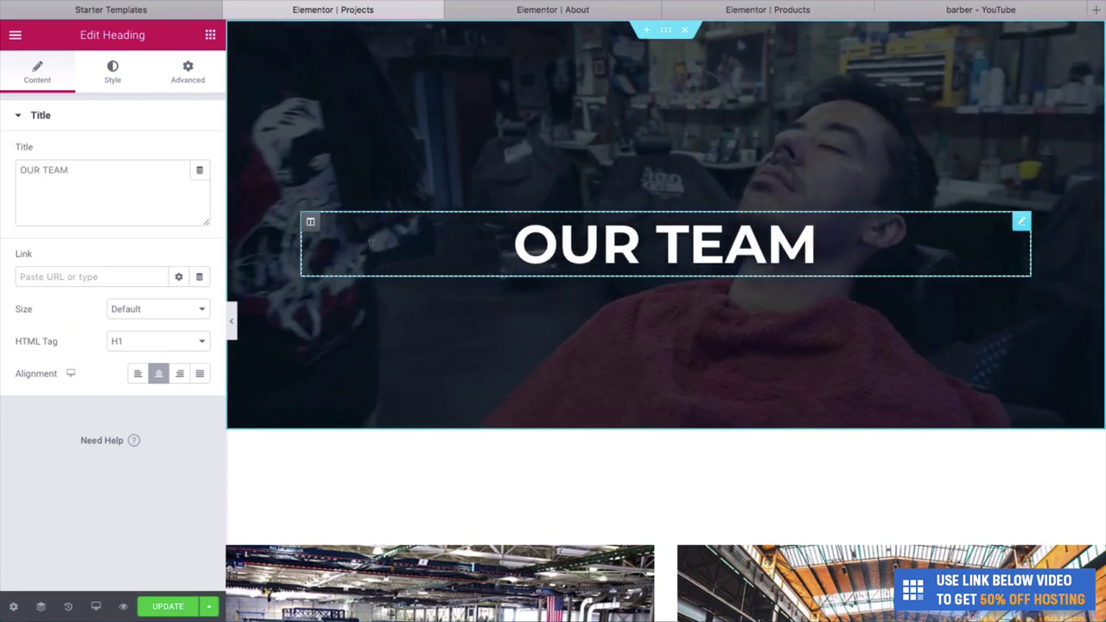
# Replace the left grid image with an uploaded barber haircut photo.
pyautogui.scroll(-6, 242, 338)
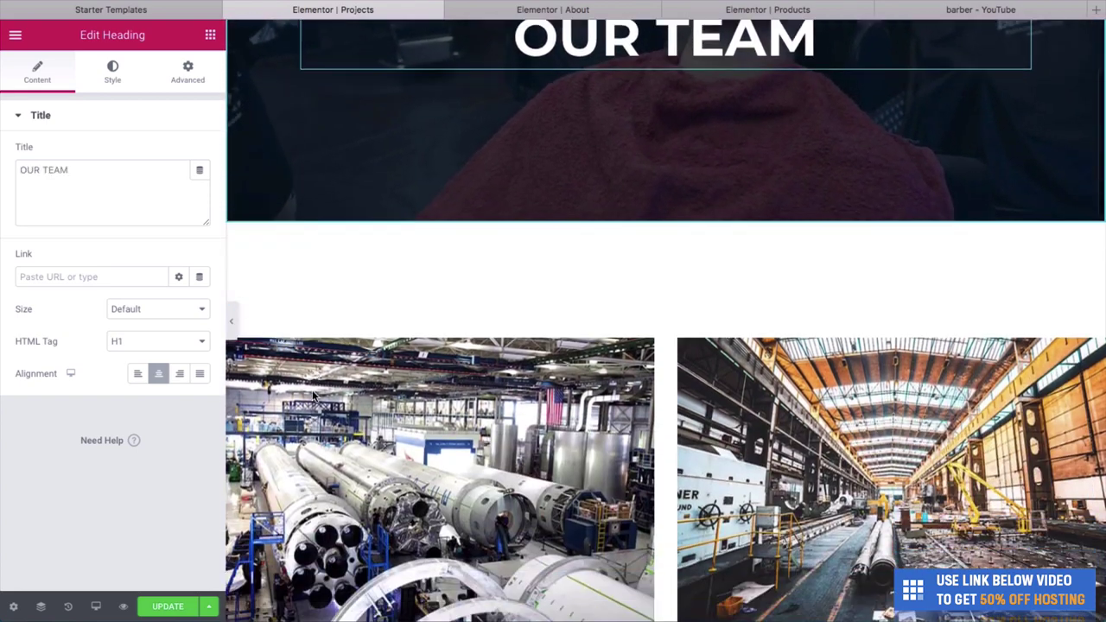
pyautogui.scroll(1, 351, 365)
pyautogui.rightClick(435, 208)
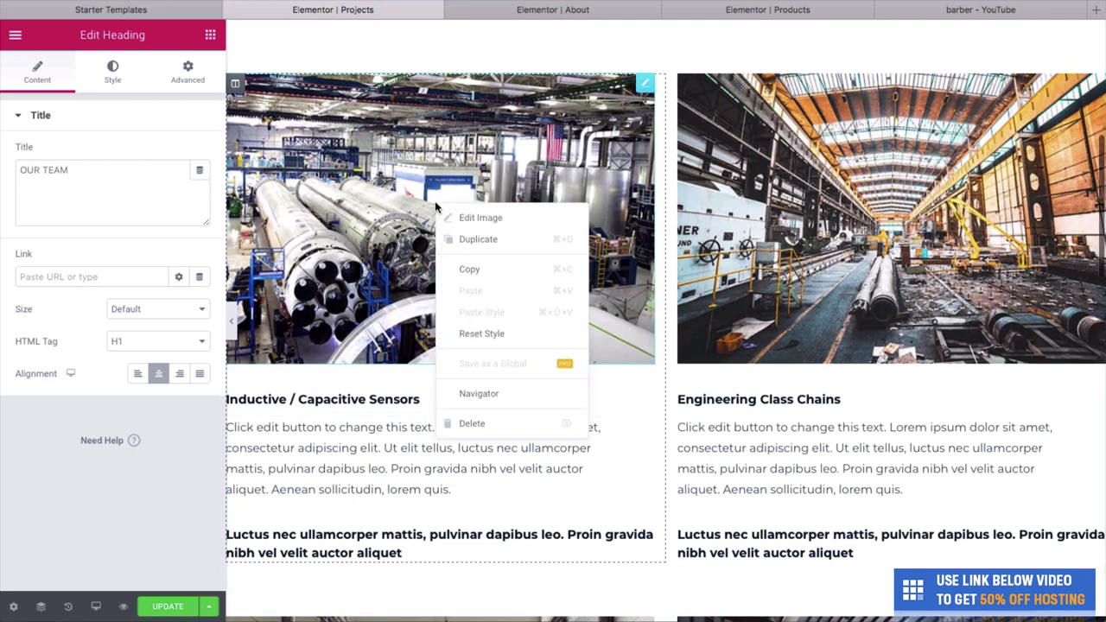
pyautogui.click(469, 223)
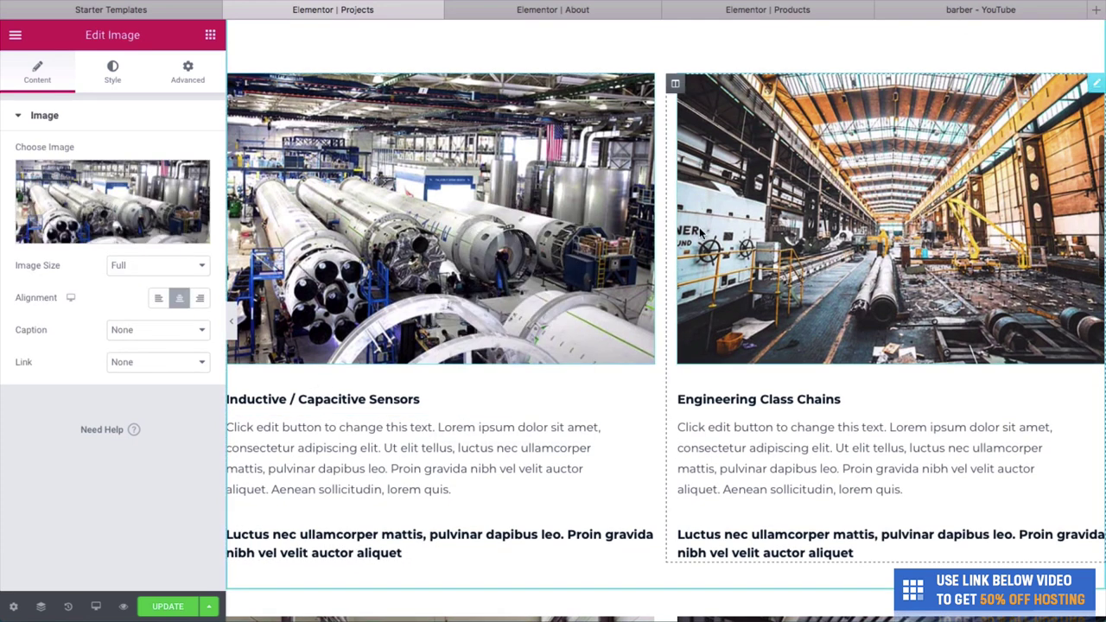
pyautogui.click(102, 235)
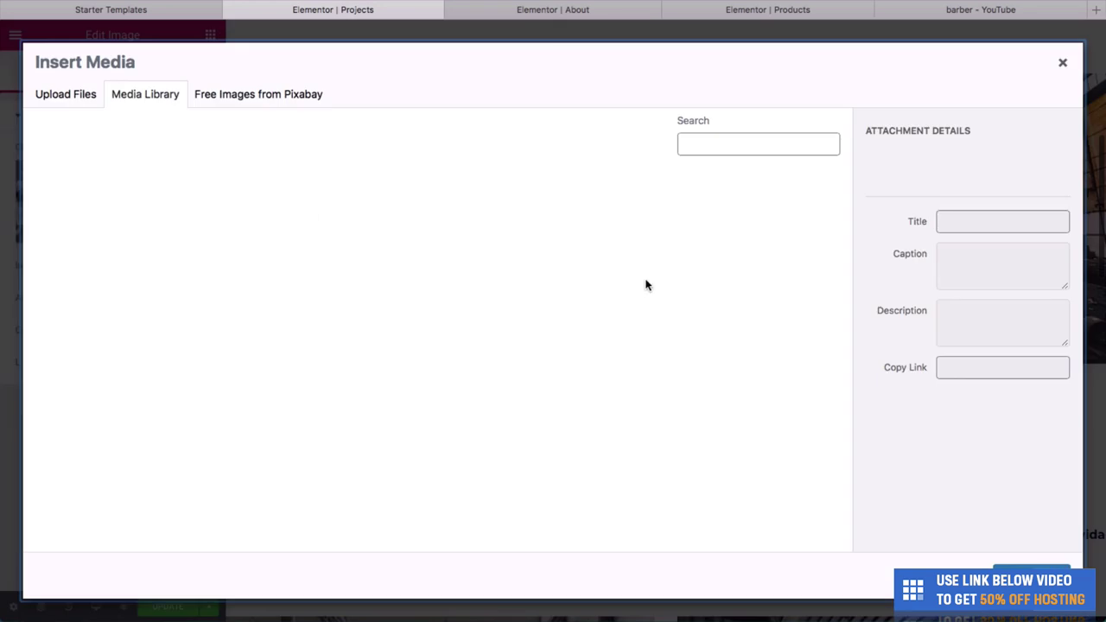
pyautogui.moveTo(1105, 254); pyautogui.dragTo(829, 254)
pyautogui.click(1006, 251)
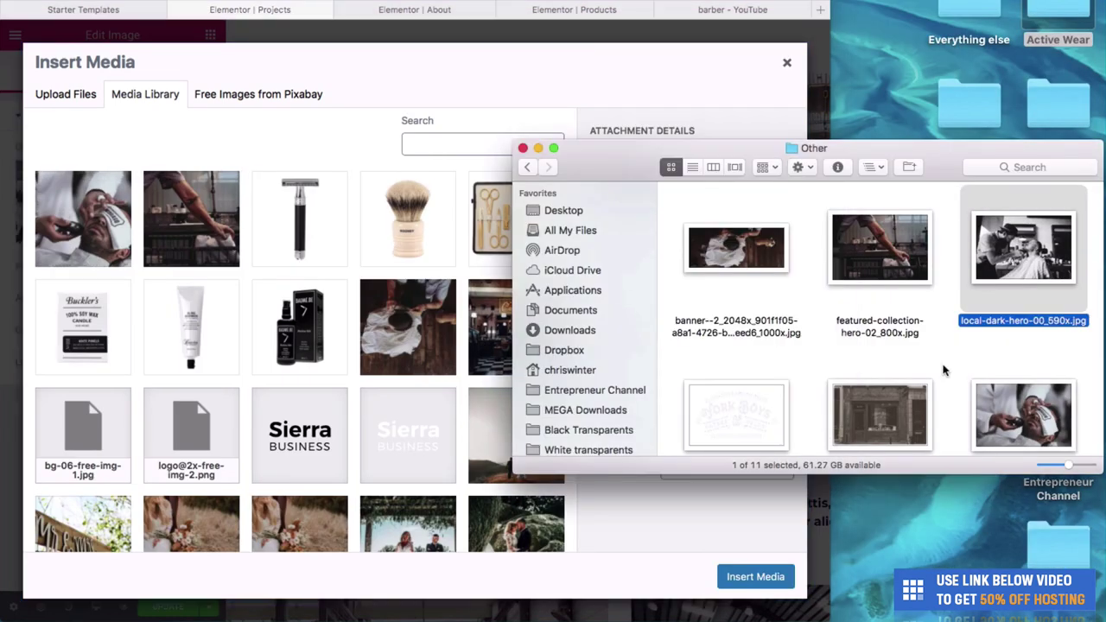
pyautogui.scroll(-5, 976, 365)
pyautogui.scroll(-1, 810, 371)
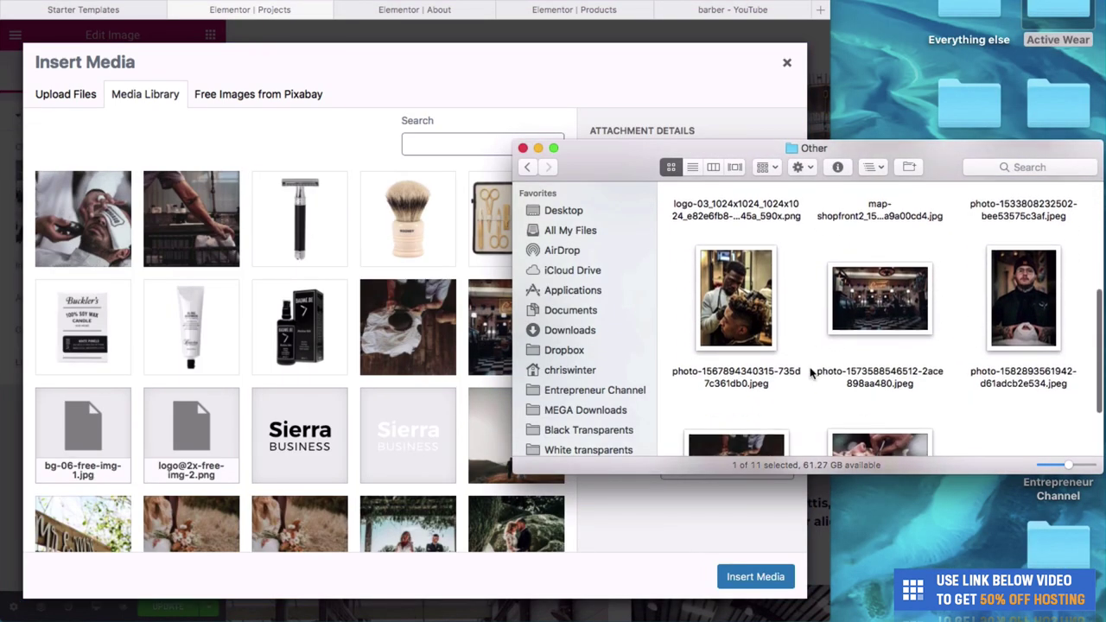
pyautogui.moveTo(766, 325); pyautogui.dragTo(324, 146)
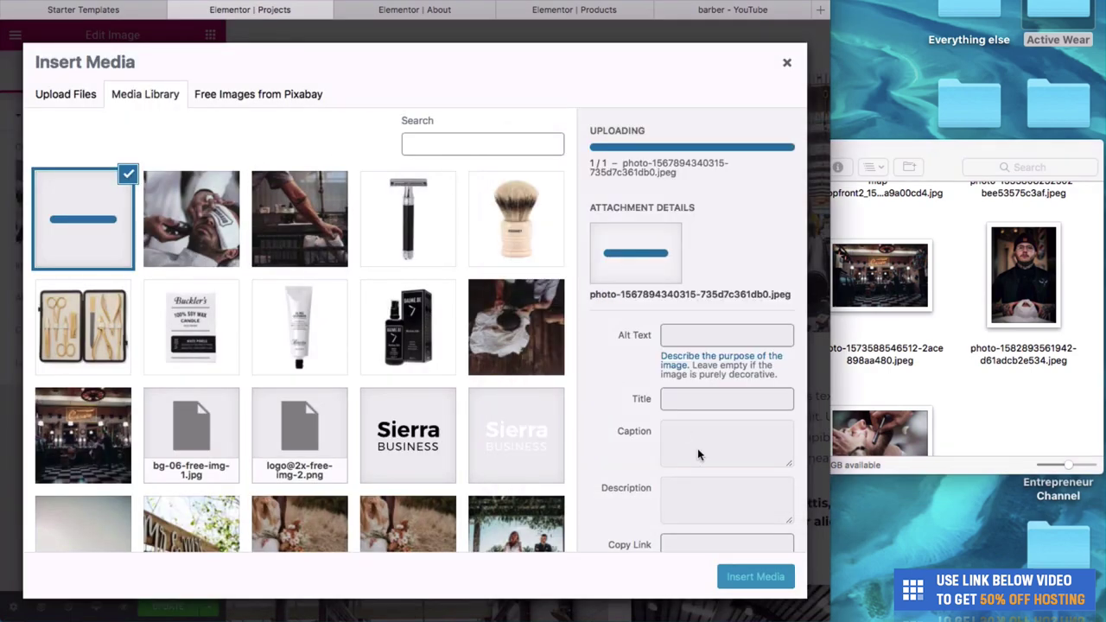
pyautogui.click(742, 578)
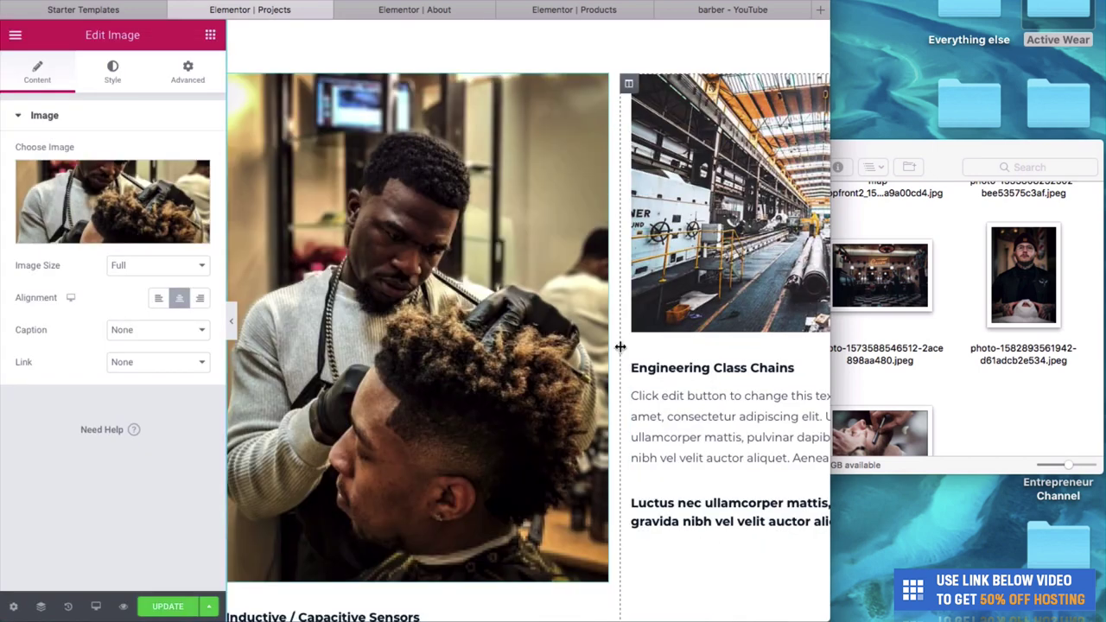
# Replace the right grid image with an uploaded photo of a tattooed barber.
pyautogui.click(677, 281)
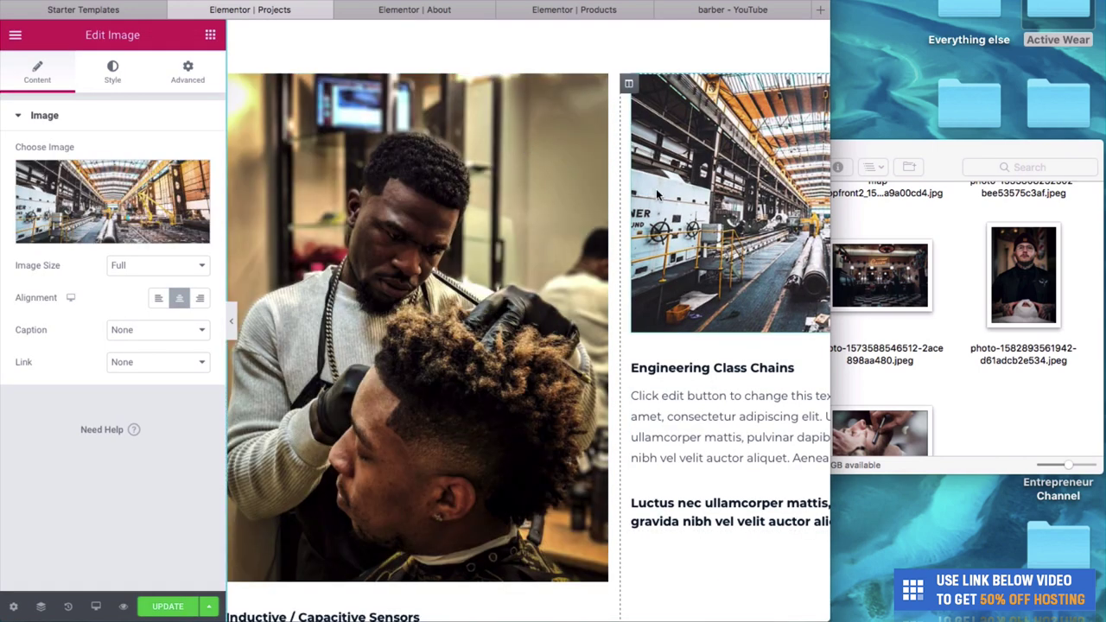
pyautogui.rightClick(700, 204)
pyautogui.click(708, 215)
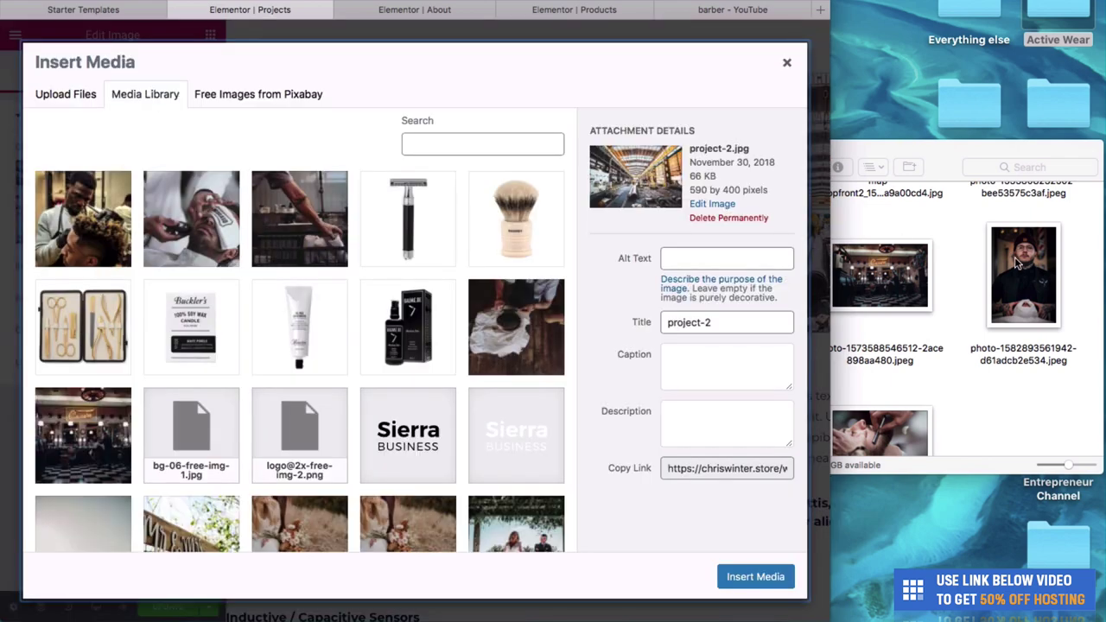
pyautogui.moveTo(1017, 266); pyautogui.dragTo(436, 307)
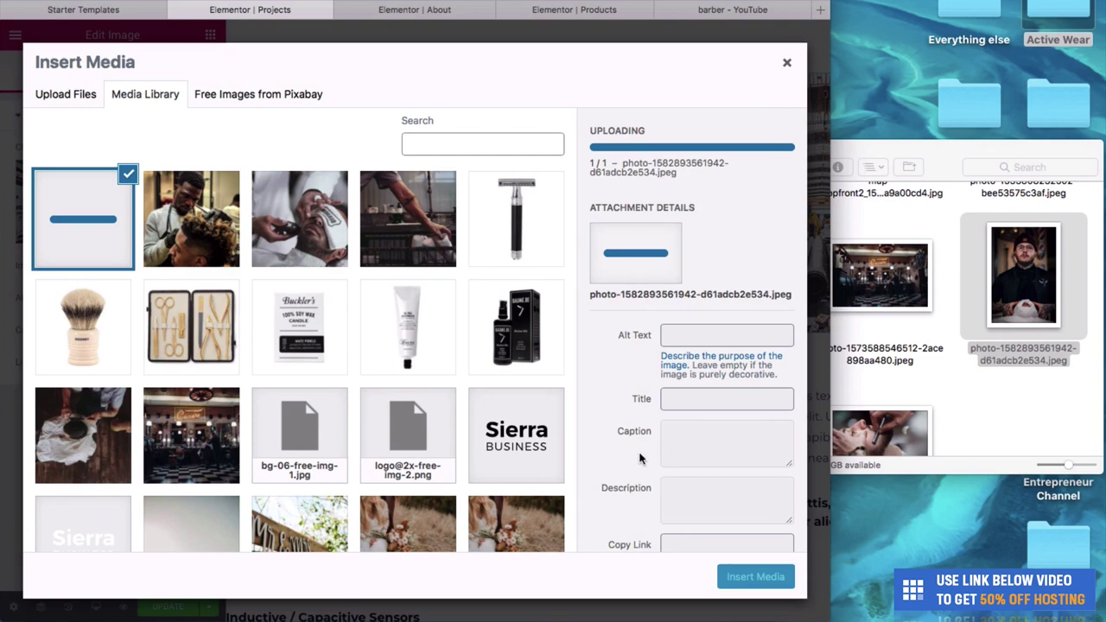
pyautogui.click(730, 579)
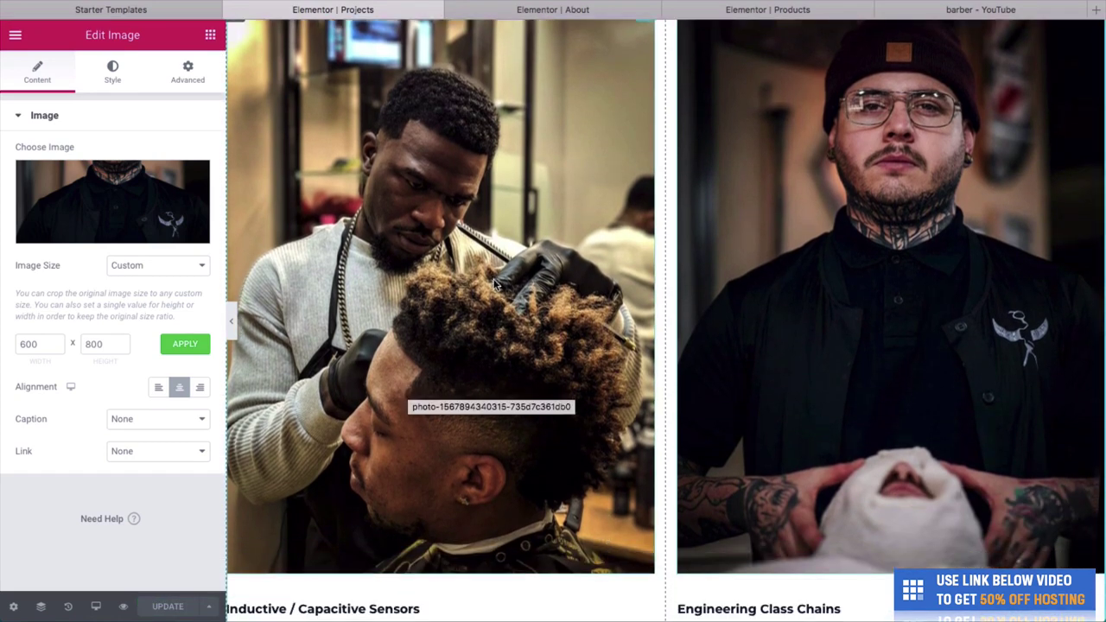
pyautogui.scroll(-3, 544, 384)
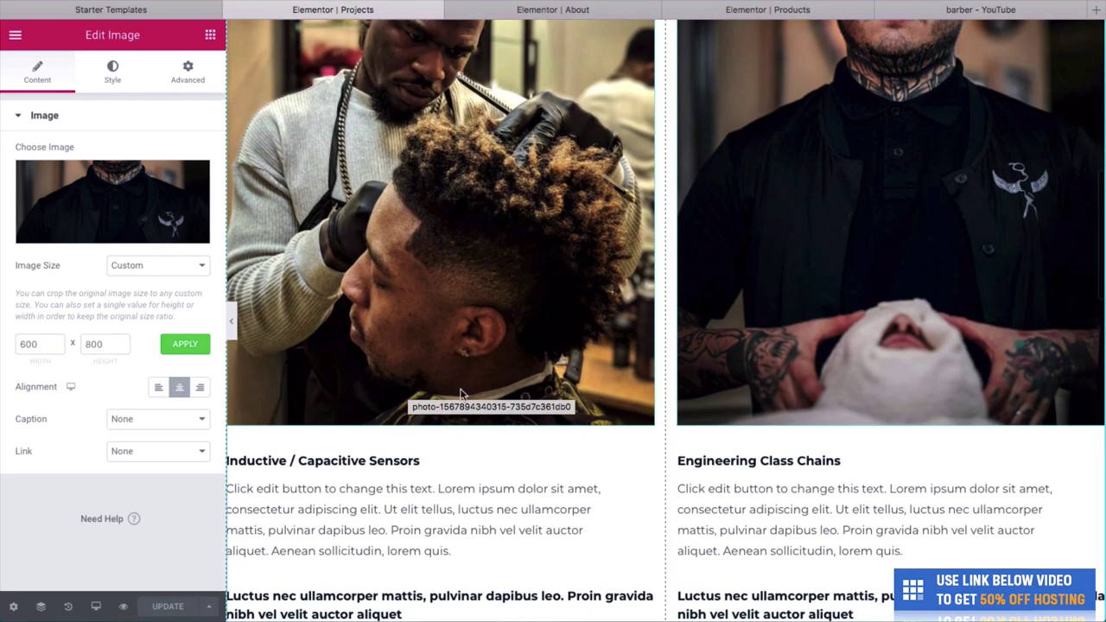
# Replace the Inductive / Capacitive Sensors and Engineering Class Chains headings with team member titles.
pyautogui.click(374, 458)
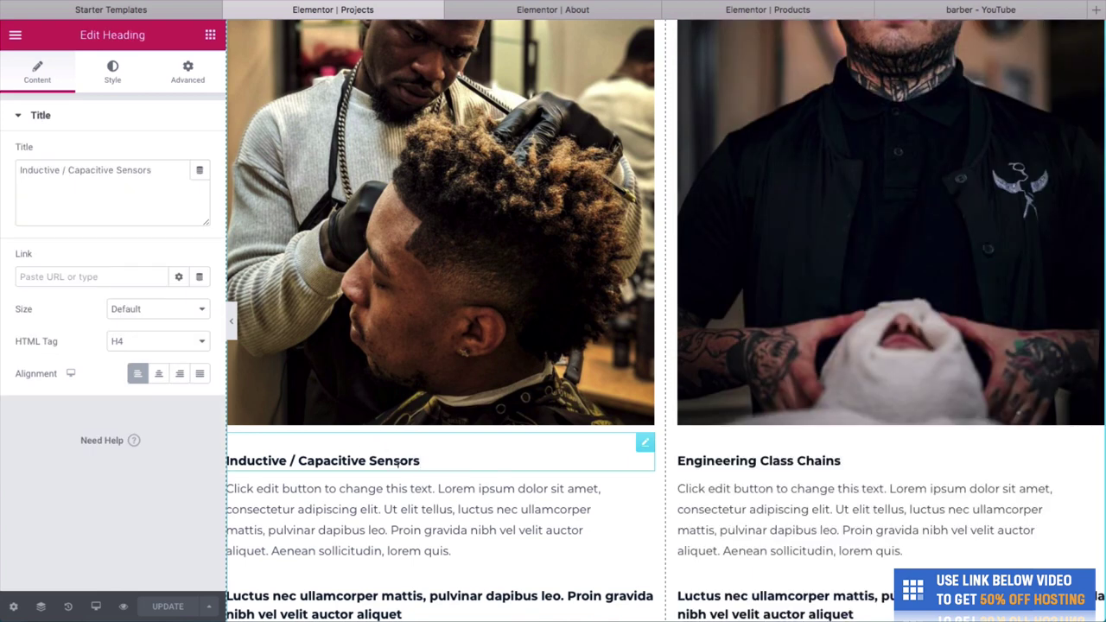
pyautogui.tripleClick(398, 461)
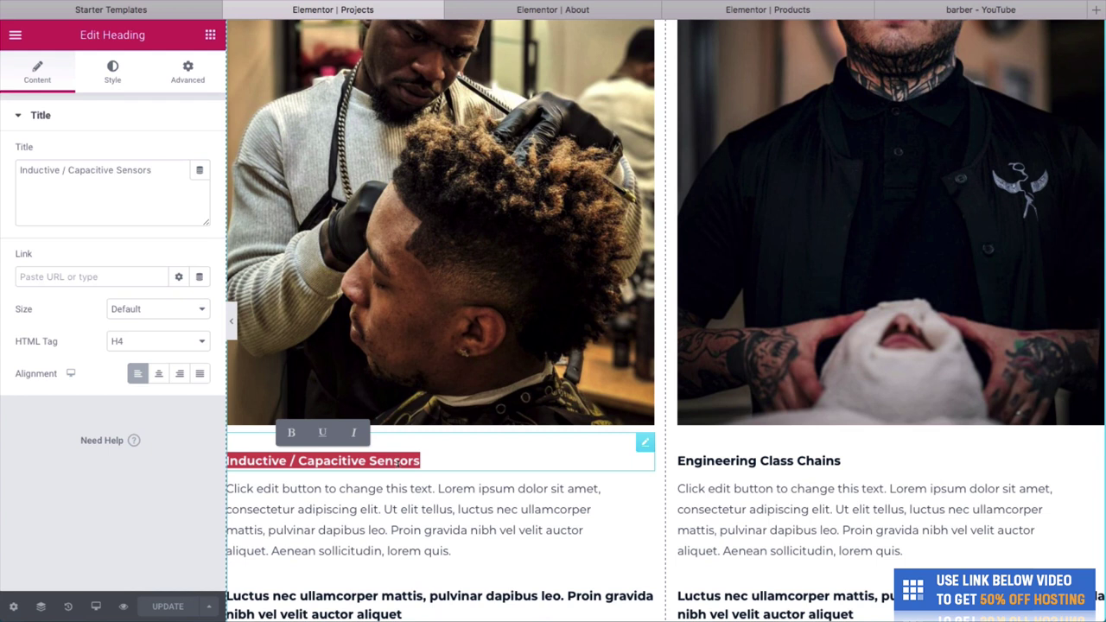
pyautogui.write('Brad - Head Barber')
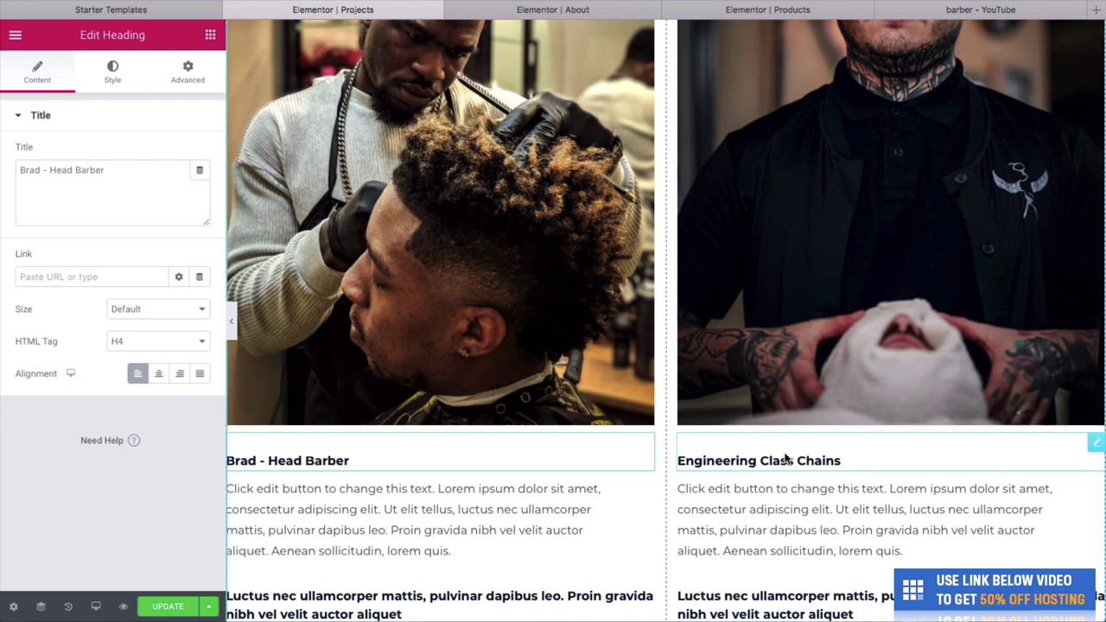
pyautogui.click(785, 459)
pyautogui.tripleClick(785, 459)
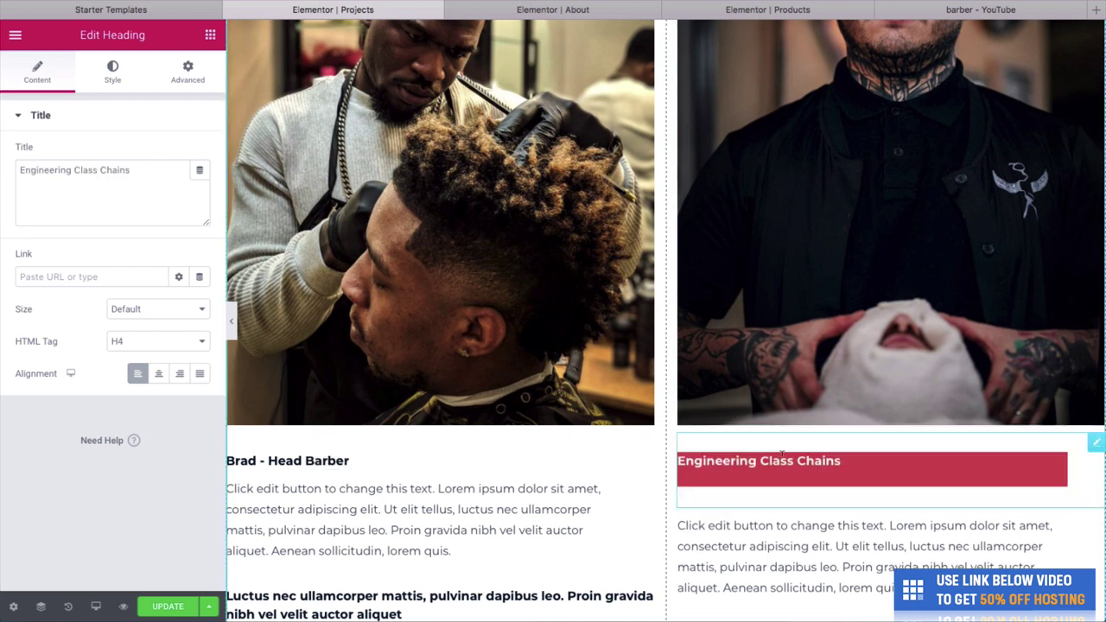
pyautogui.press('BackSpace')
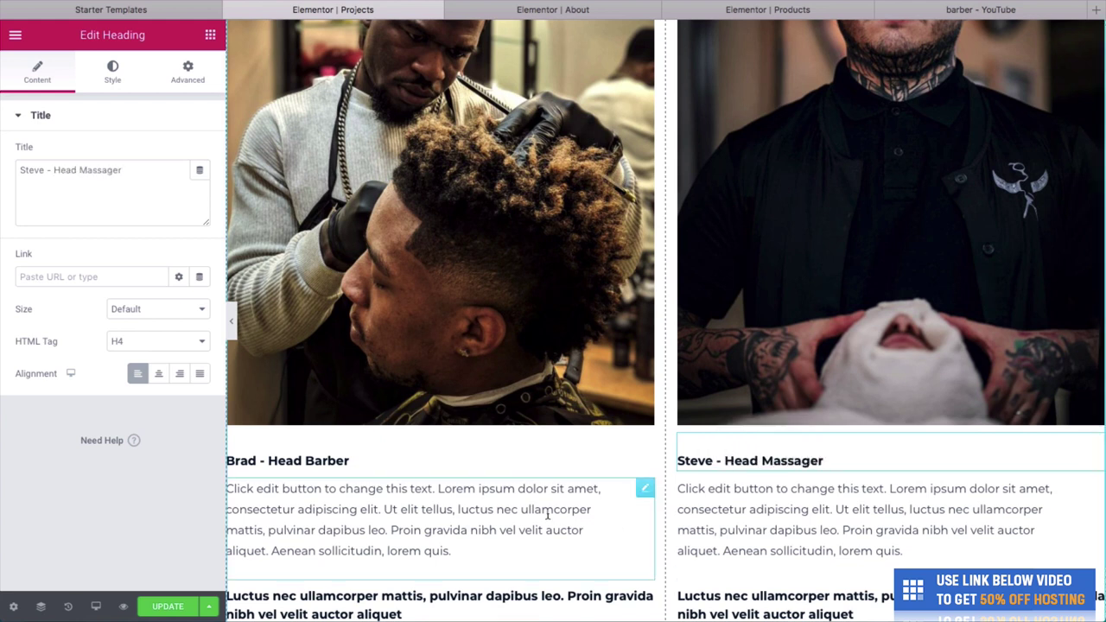
# Delete the bold placeholder headings under both team members.
pyautogui.click(487, 507)
pyautogui.scroll(-3, 772, 509)
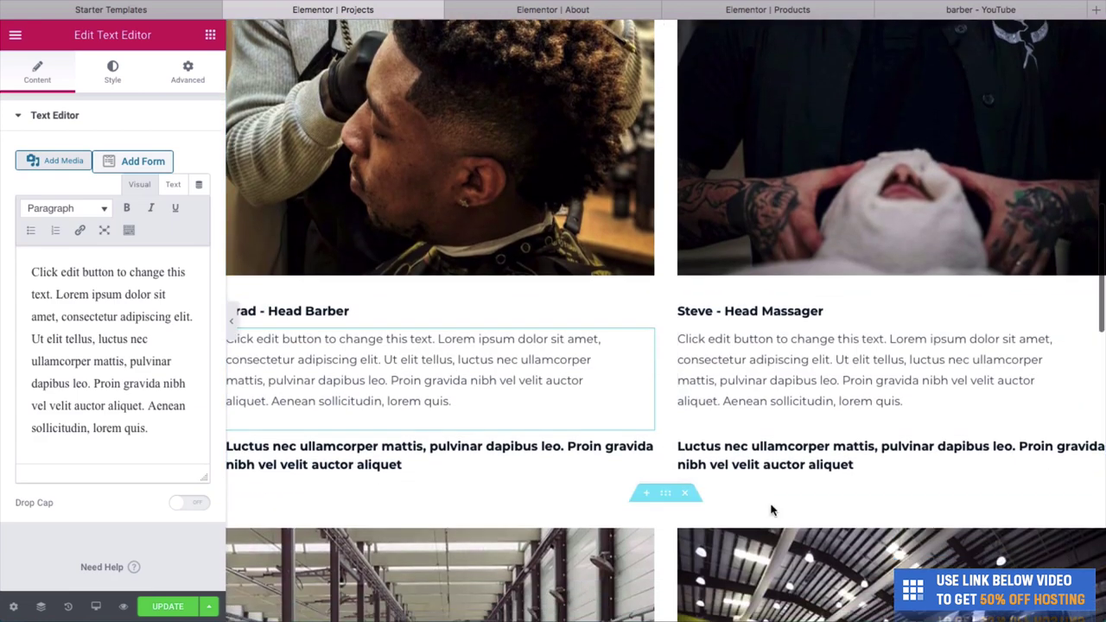
pyautogui.click(535, 460)
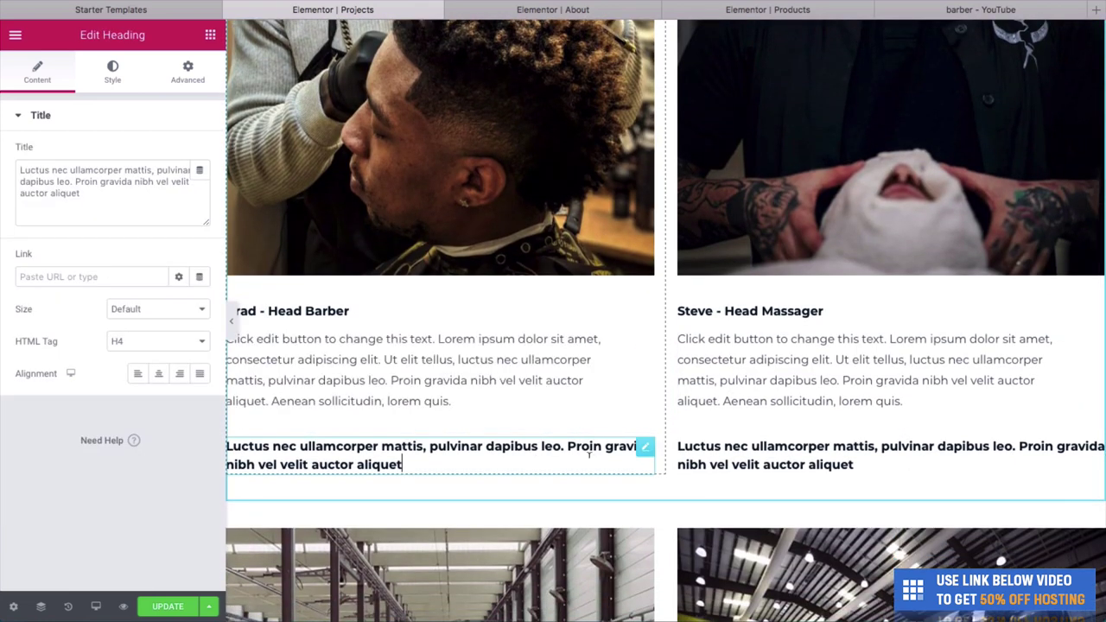
pyautogui.hotkey('ctrl', 'a')
pyautogui.press('BackSpace')
pyautogui.doubleClick(811, 448)
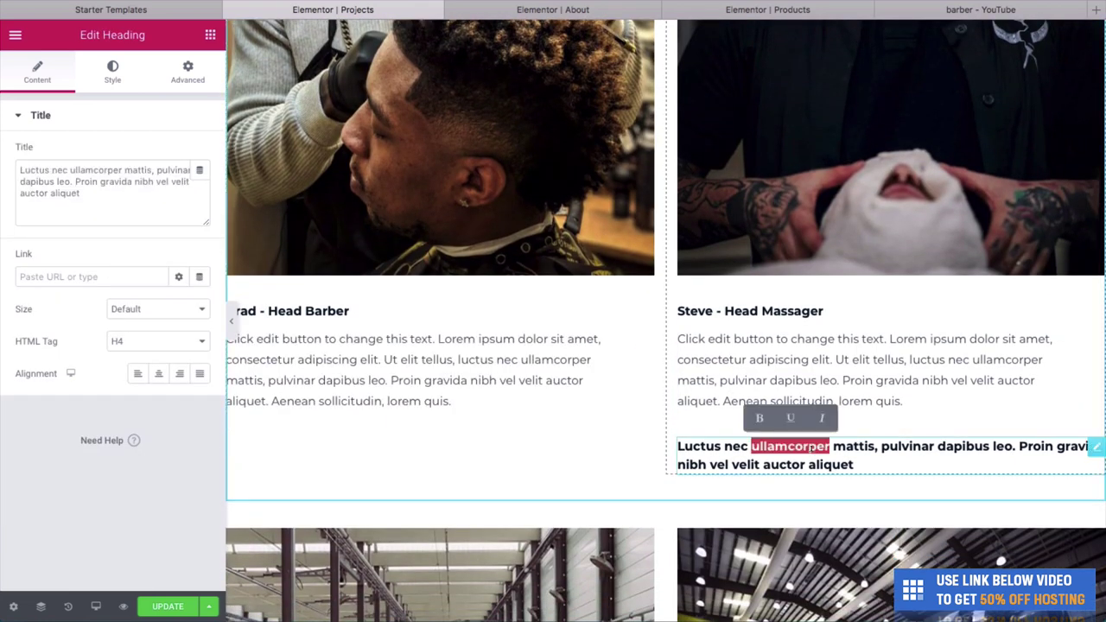
pyautogui.hotkey('ctrl', 'a')
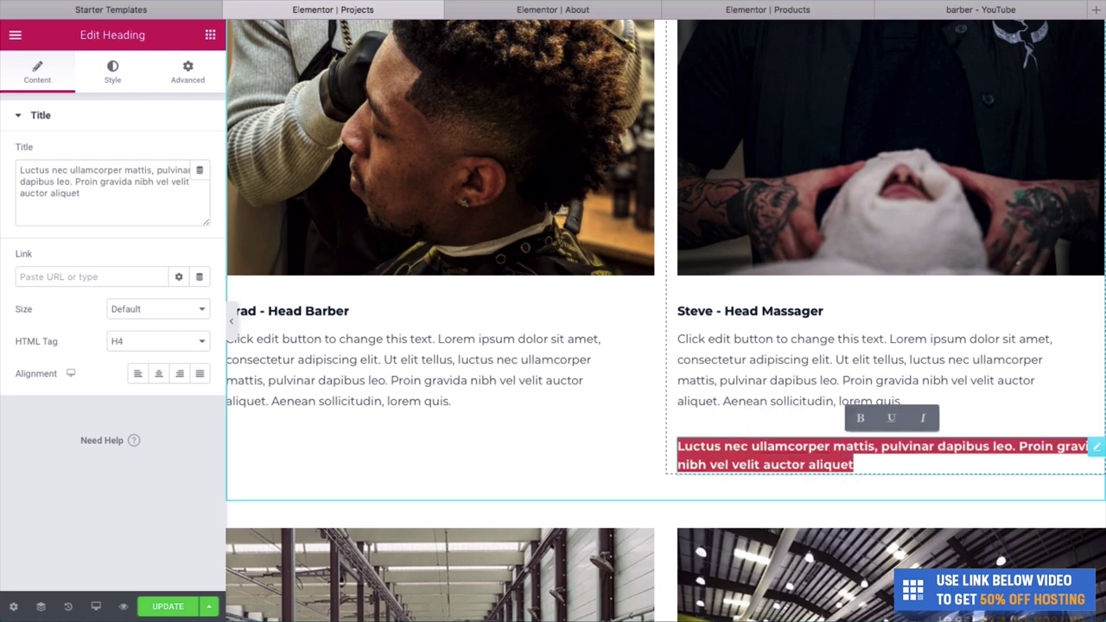
pyautogui.press('BackSpace')
pyautogui.scroll(5, 388, 398)
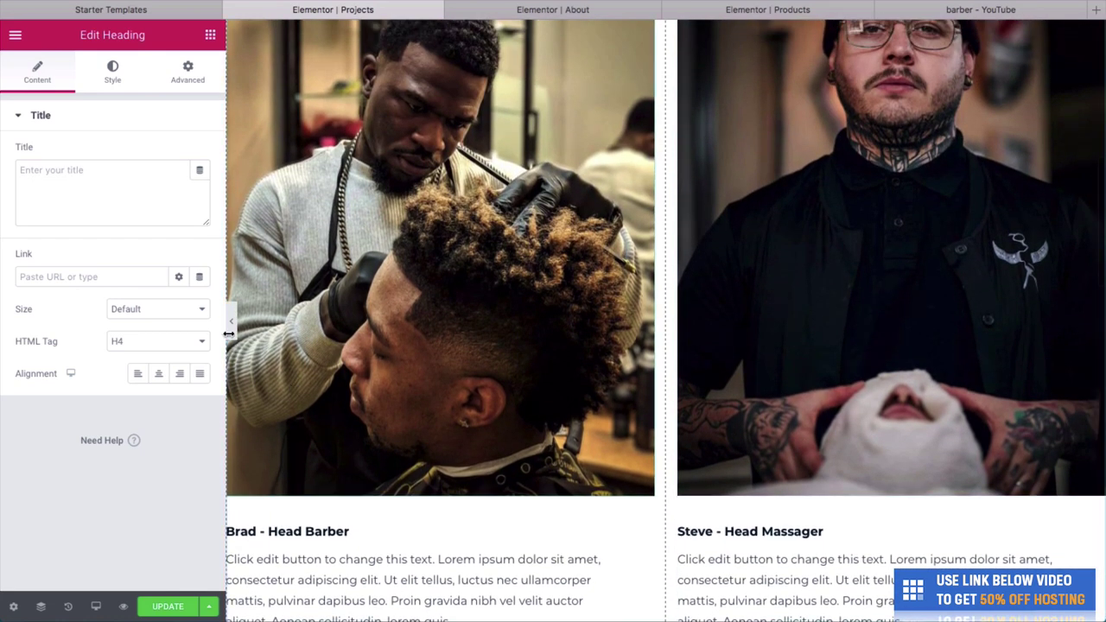
# Preview the Projects page, scrolling past the OUR TEAM video hero and team cards.
pyautogui.click(232, 327)
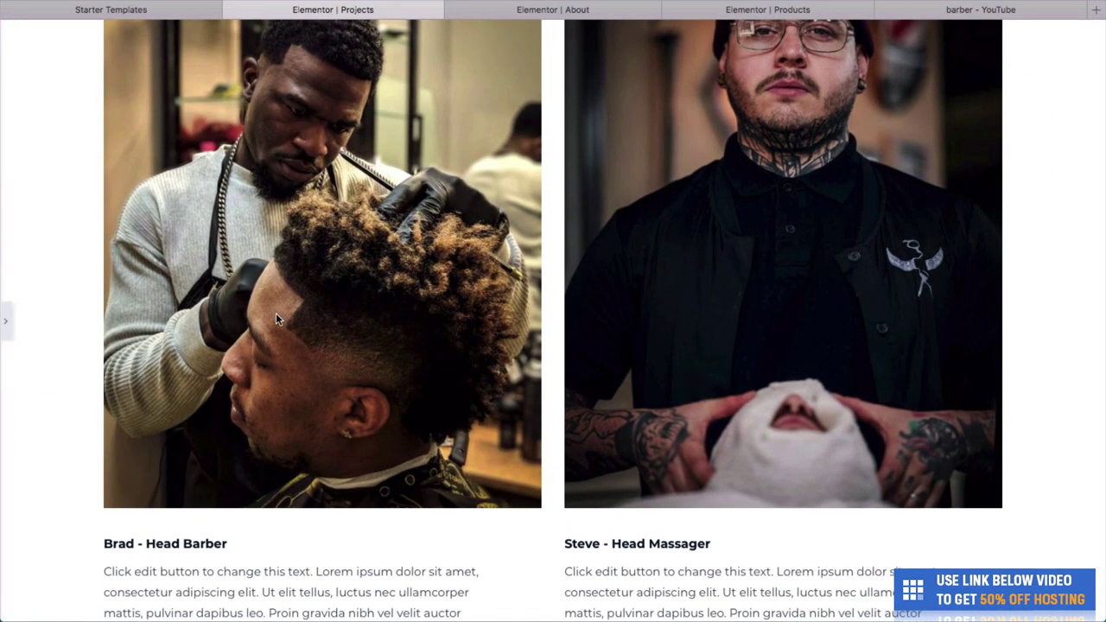
pyautogui.scroll(1, 549, 334)
pyautogui.scroll(-2, 550, 334)
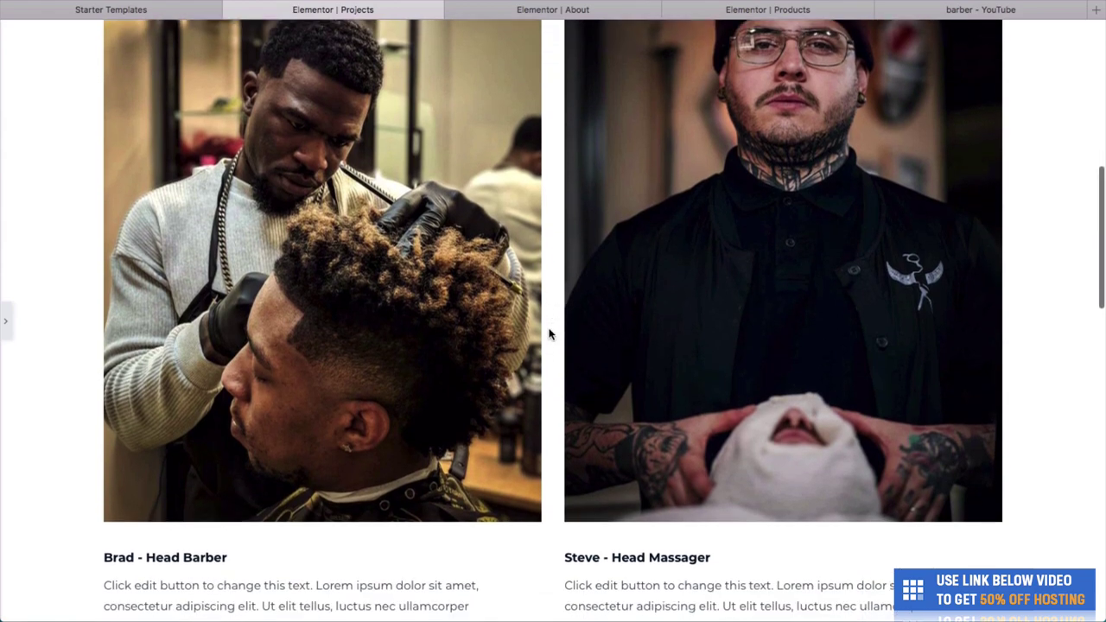
pyautogui.scroll(10, 550, 334)
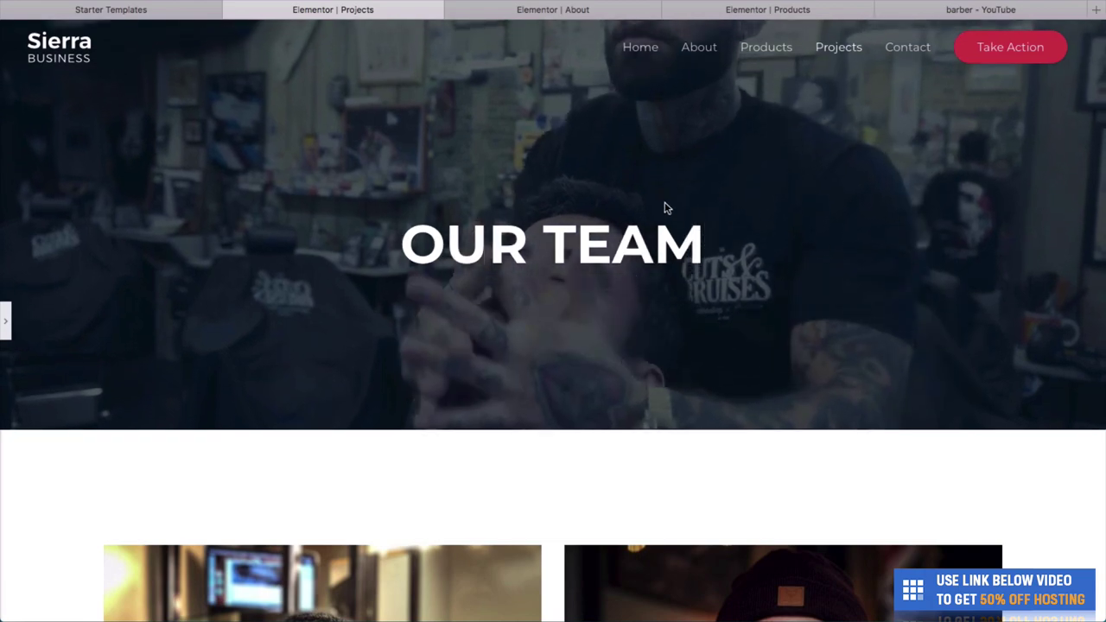
pyautogui.scroll(-3, 620, 320)
pyautogui.scroll(-12, 621, 324)
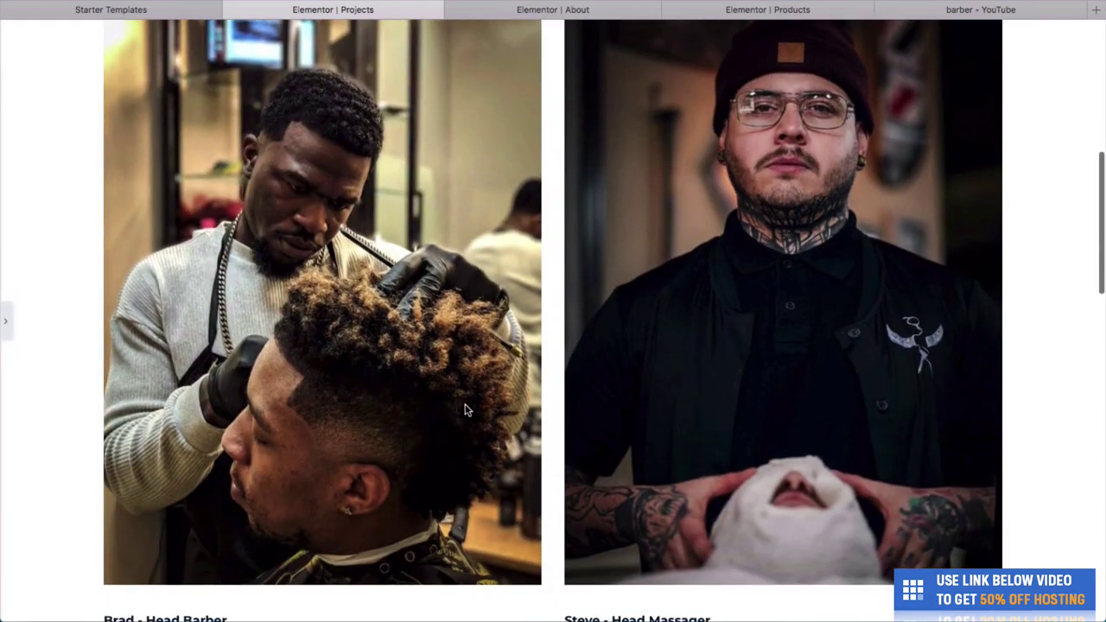
pyautogui.scroll(-10, 546, 390)
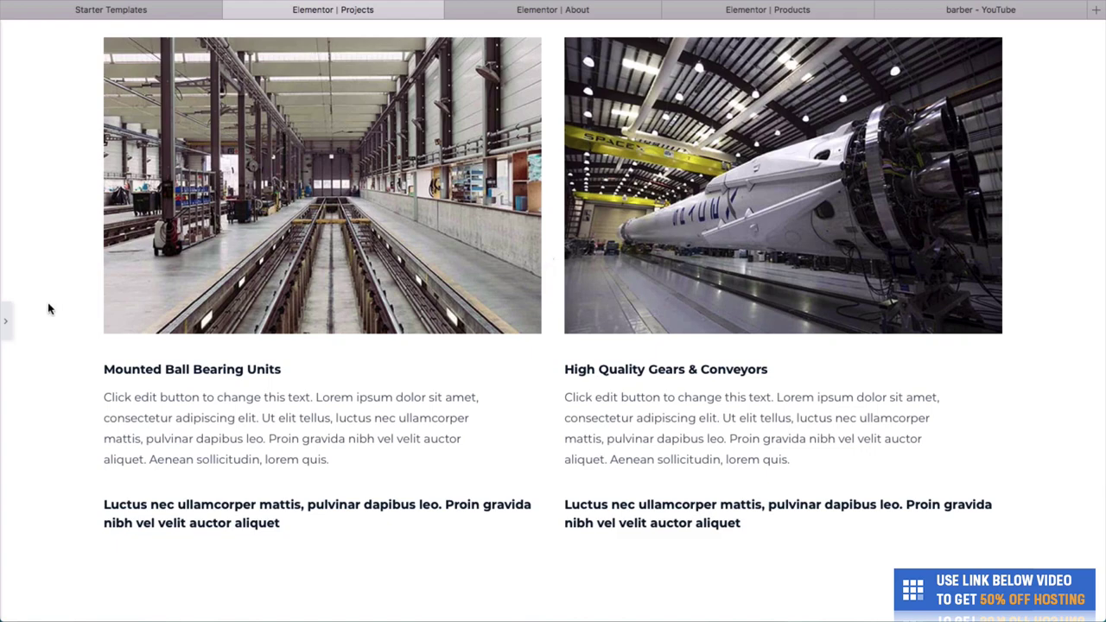
# Delete the industrial photos section below the team cards.
pyautogui.click(5, 332)
pyautogui.scroll(3, 504, 328)
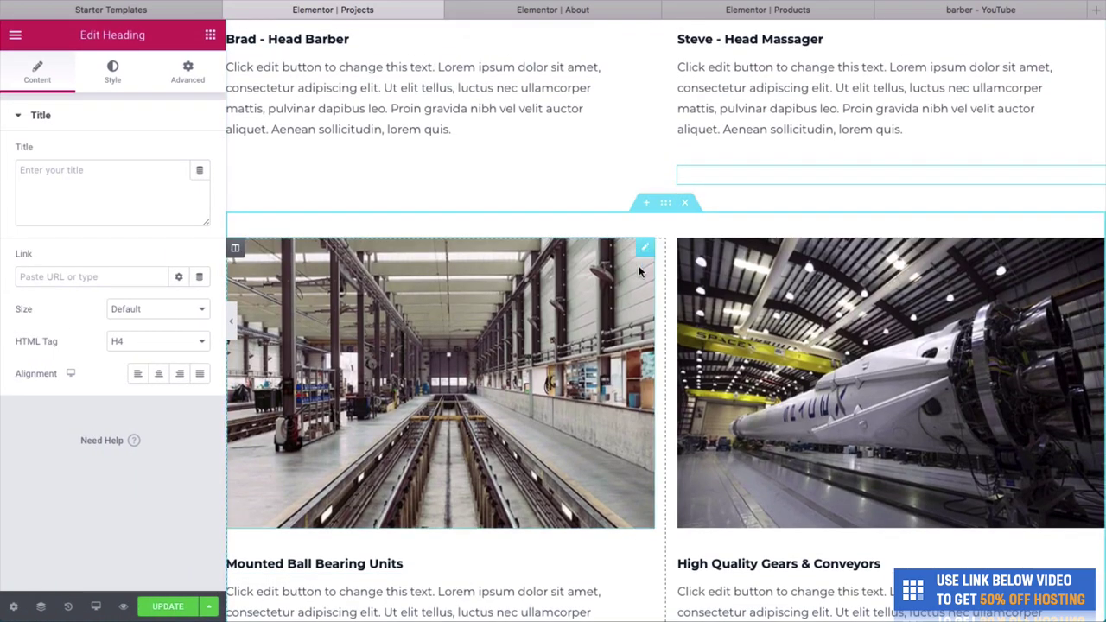
pyautogui.click(687, 204)
# Save the Projects page changes with Update.
pyautogui.scroll(3, 683, 241)
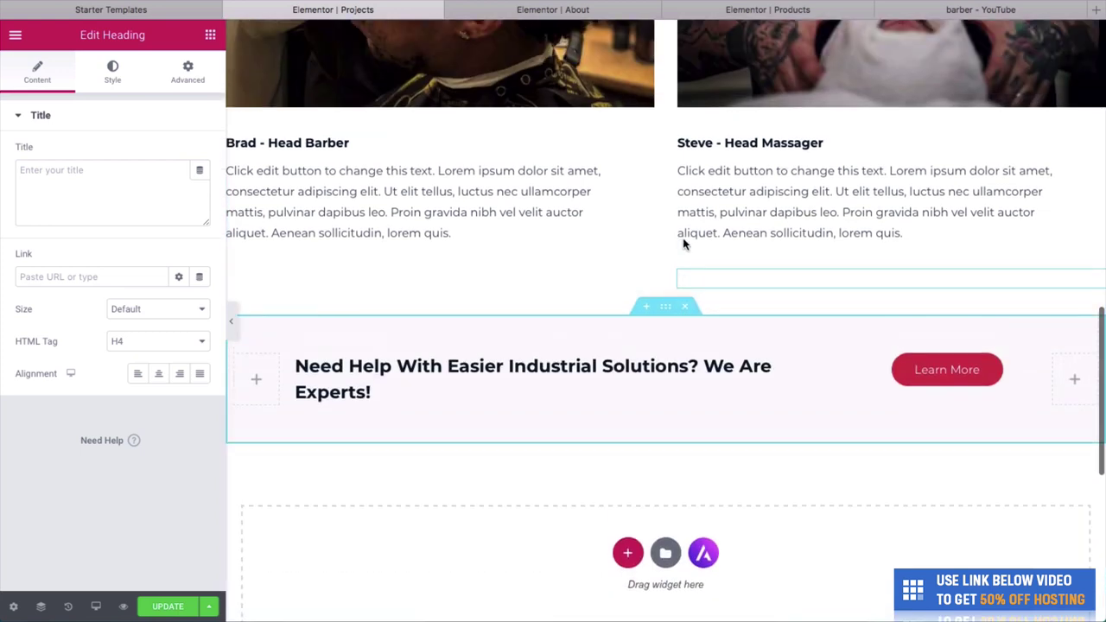
pyautogui.scroll(-2, 339, 342)
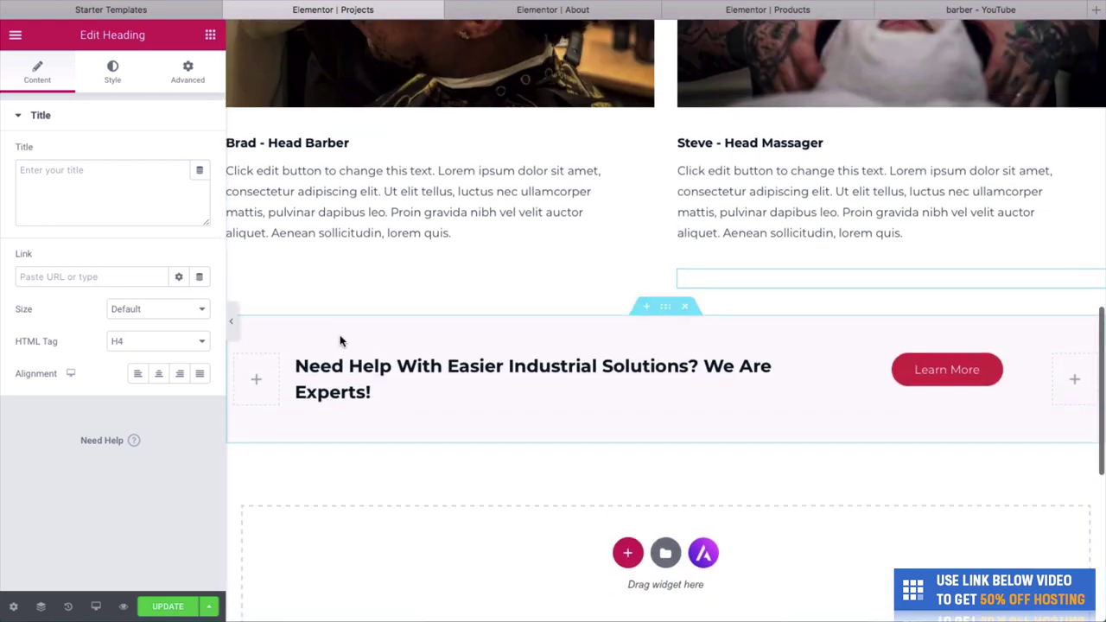
pyautogui.click(170, 607)
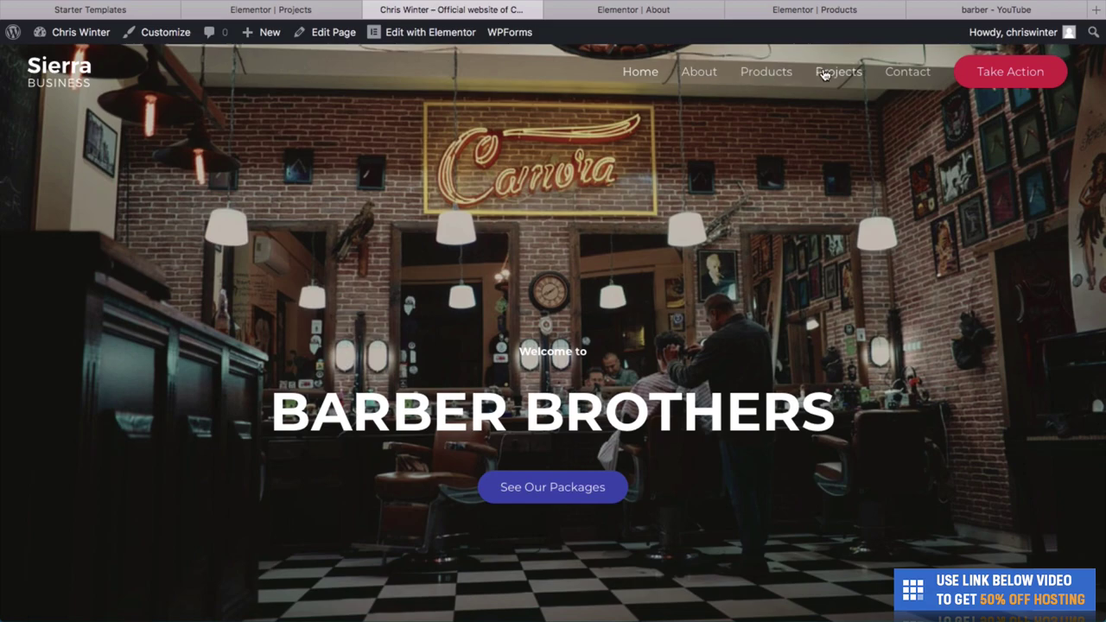
# Review the live OUR TEAM Projects page, then go to the Contact page.
pyautogui.click(851, 69)
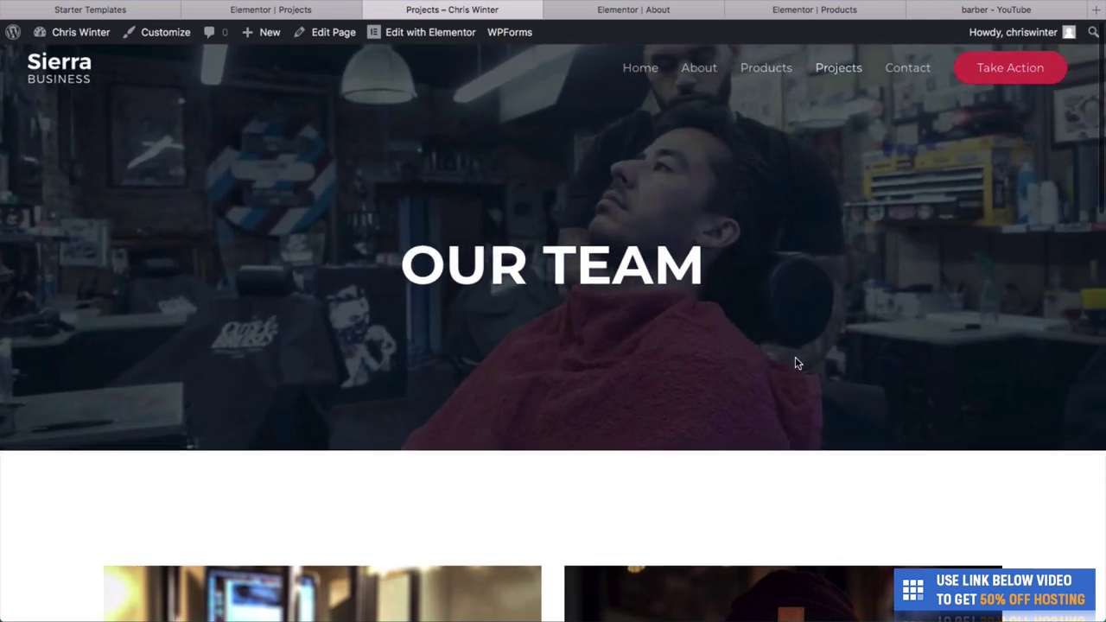
pyautogui.scroll(-6, 796, 360)
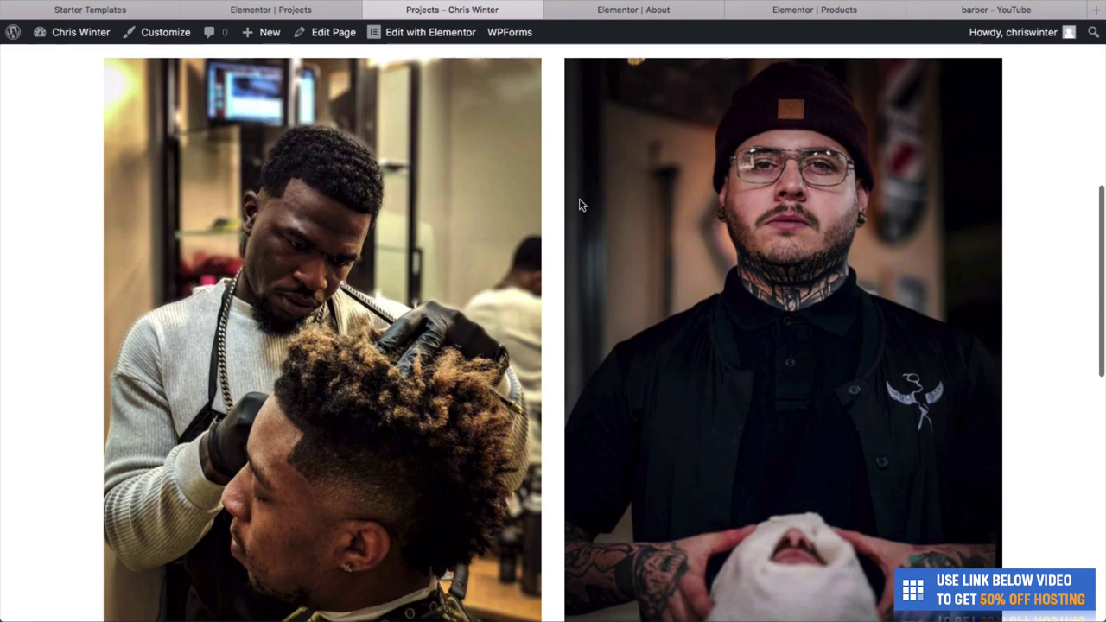
pyautogui.scroll(-4, 533, 401)
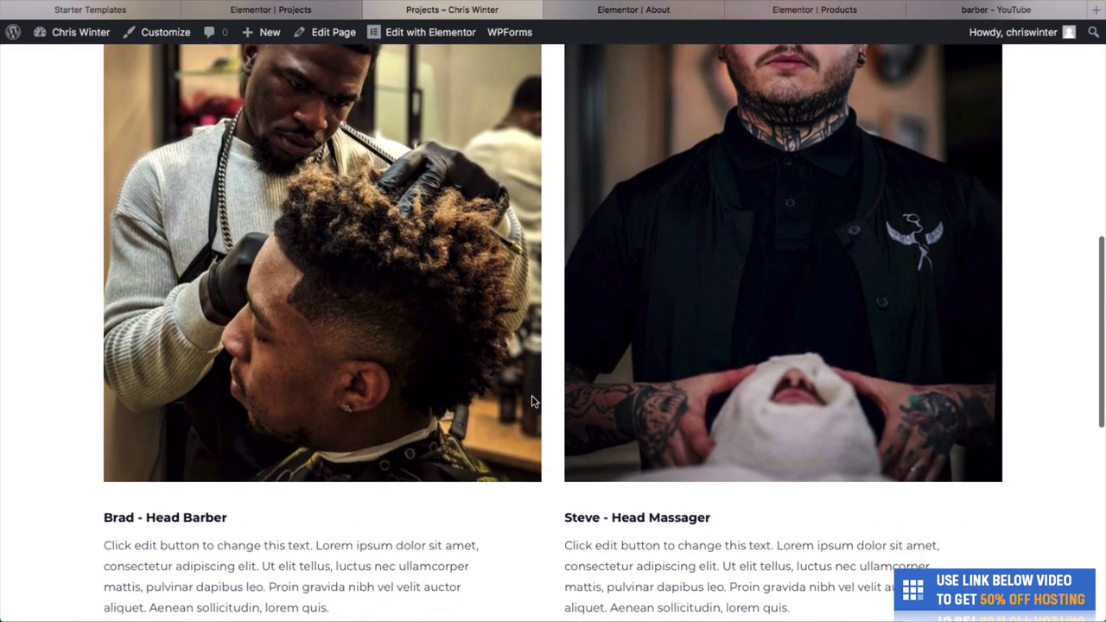
pyautogui.scroll(1, 646, 483)
pyautogui.scroll(-3, 641, 480)
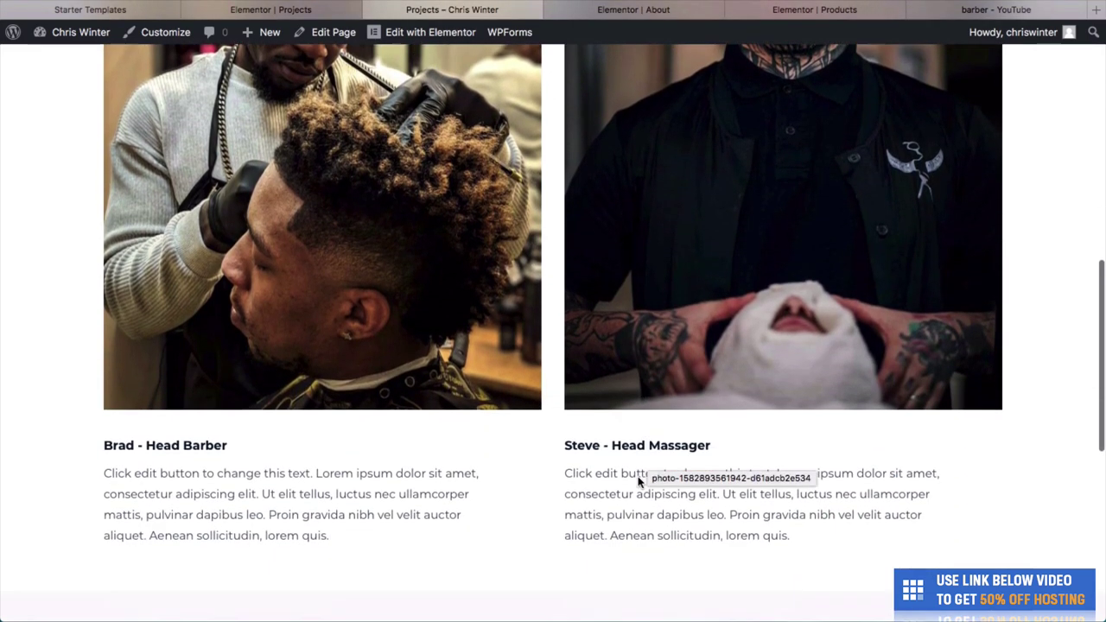
pyautogui.scroll(-7, 720, 250)
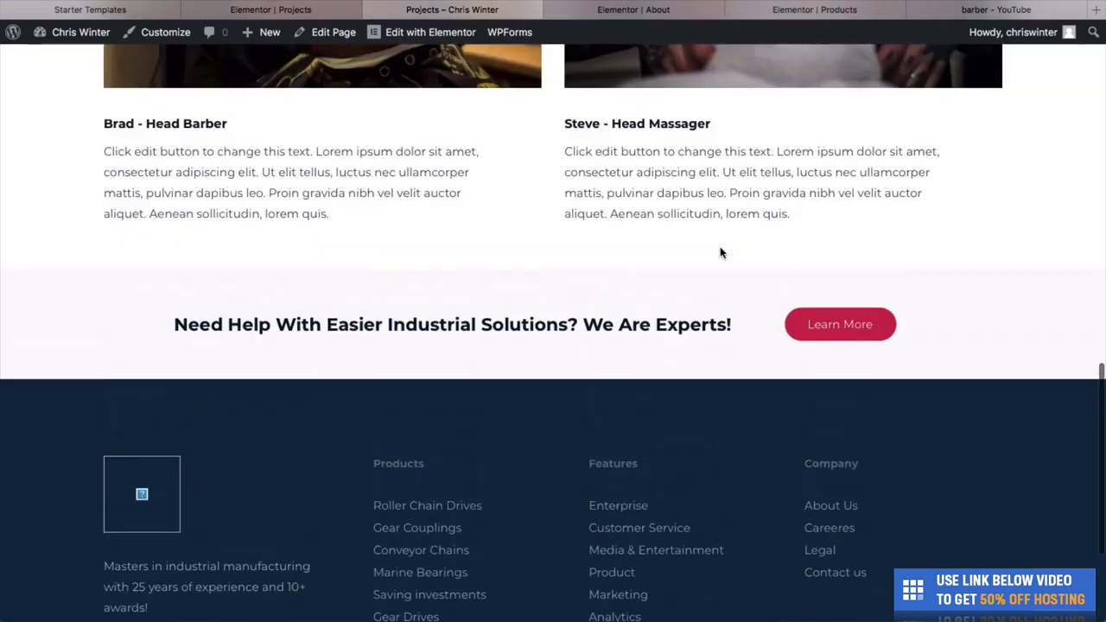
pyautogui.scroll(5, 719, 250)
pyautogui.scroll(2, 595, 568)
pyautogui.scroll(-4, 610, 501)
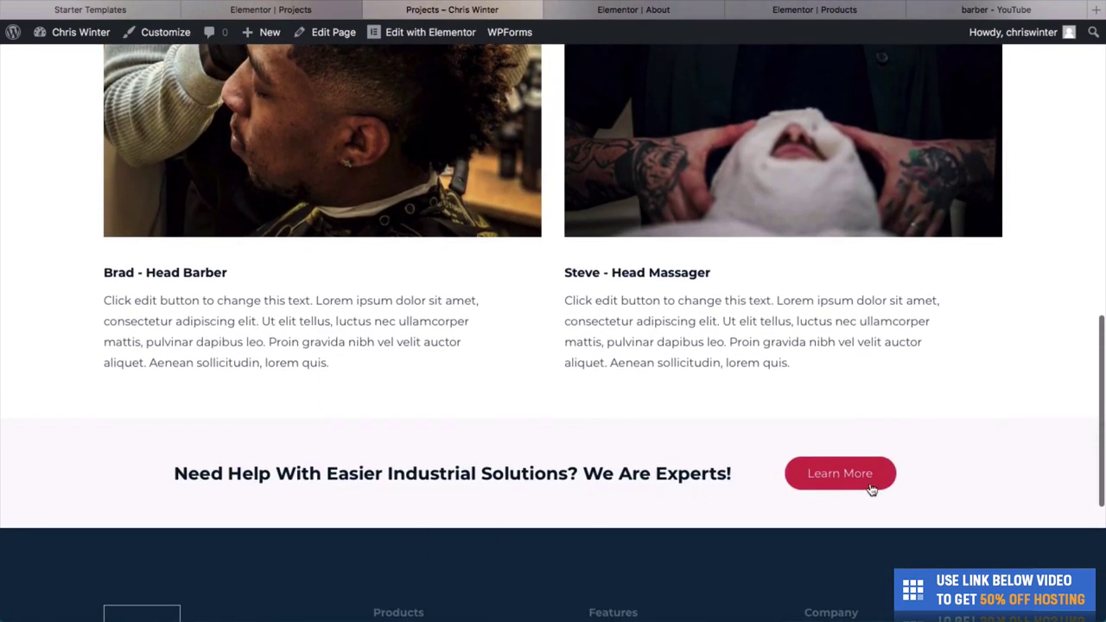
pyautogui.scroll(17, 743, 446)
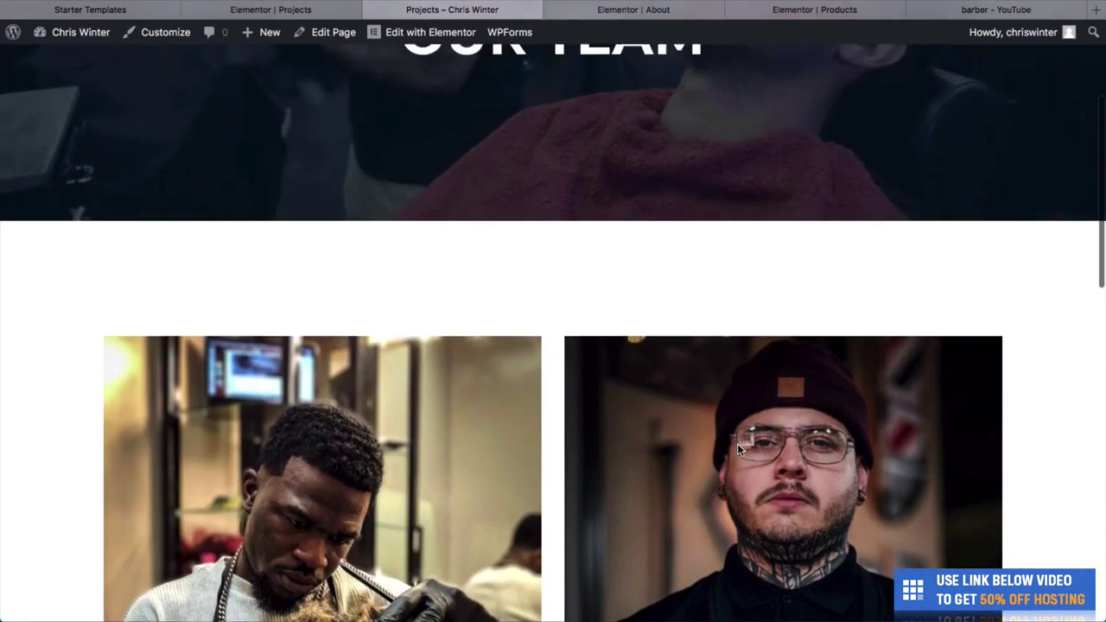
pyautogui.scroll(-18, 739, 448)
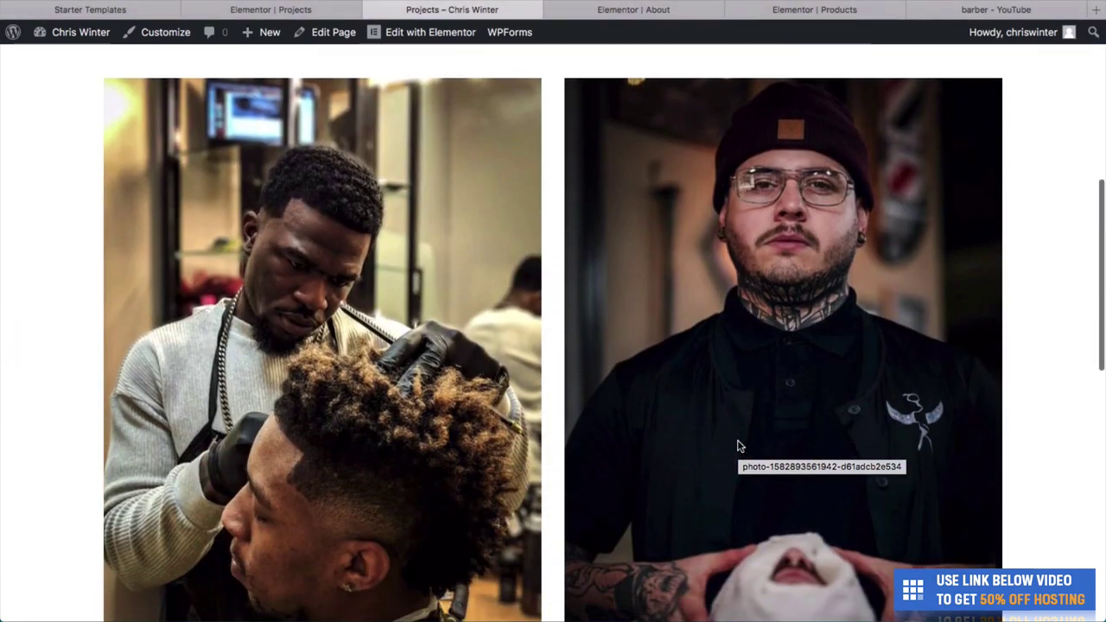
pyautogui.scroll(-3, 739, 446)
pyautogui.scroll(20, 740, 458)
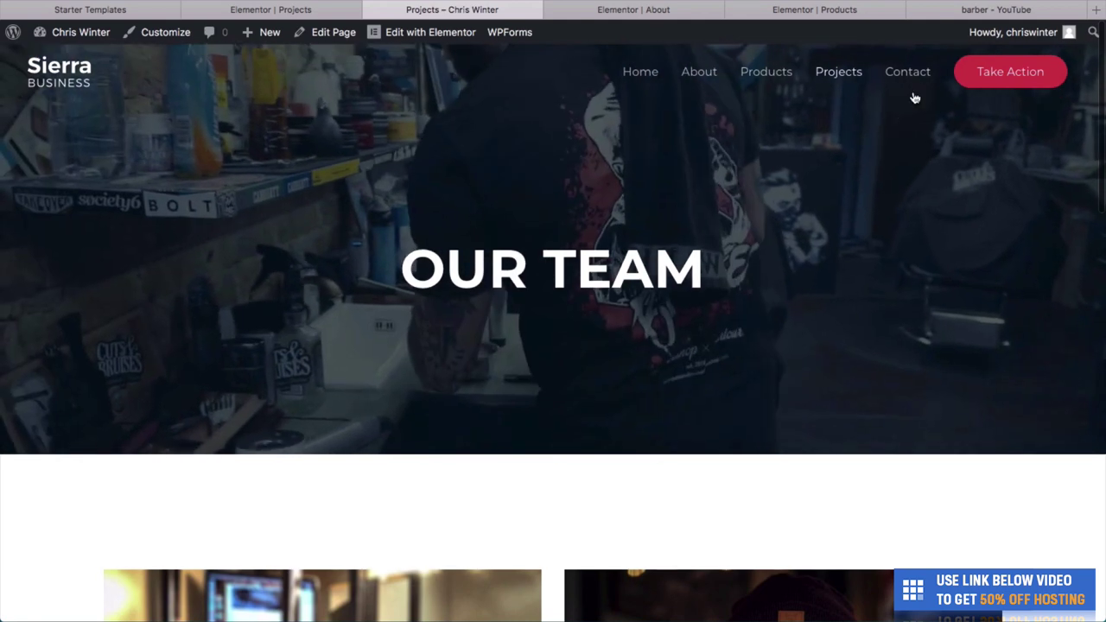
pyautogui.click(906, 80)
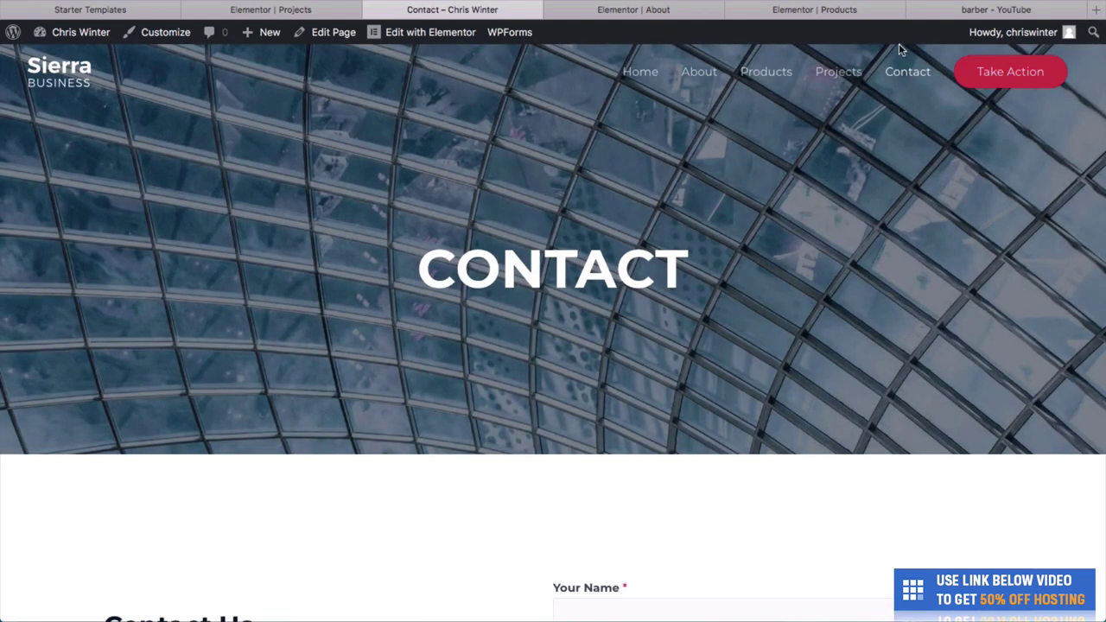
# Upload workshop-01_700x.jpg and set it as the Contact hero's background image in Elementor.
pyautogui.click(410, 35)
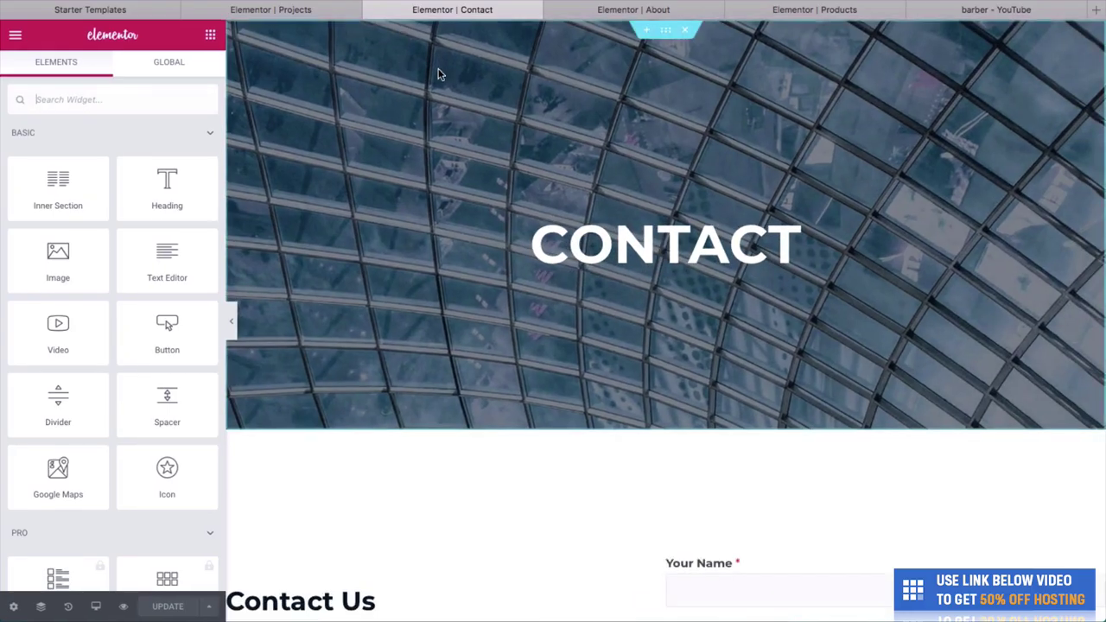
pyautogui.rightClick(516, 139)
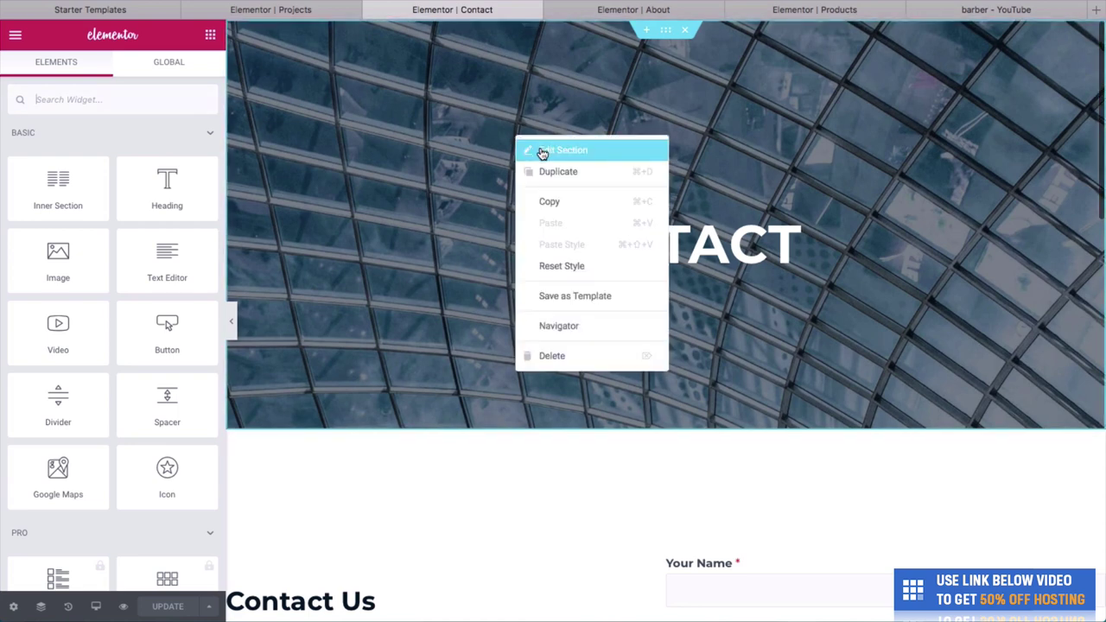
pyautogui.click(540, 152)
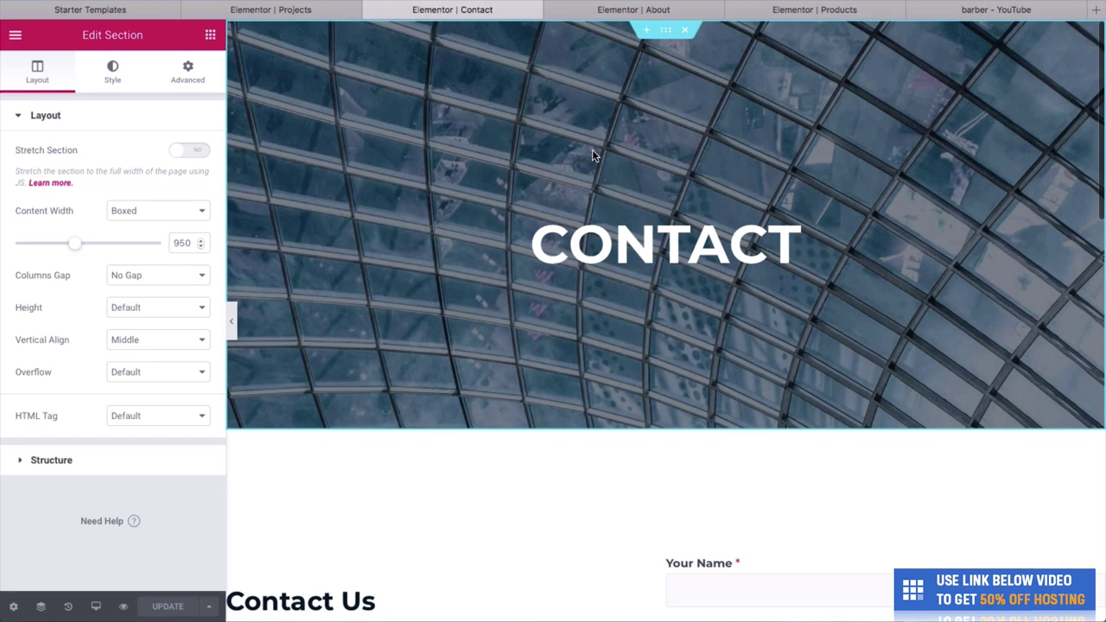
pyautogui.click(125, 82)
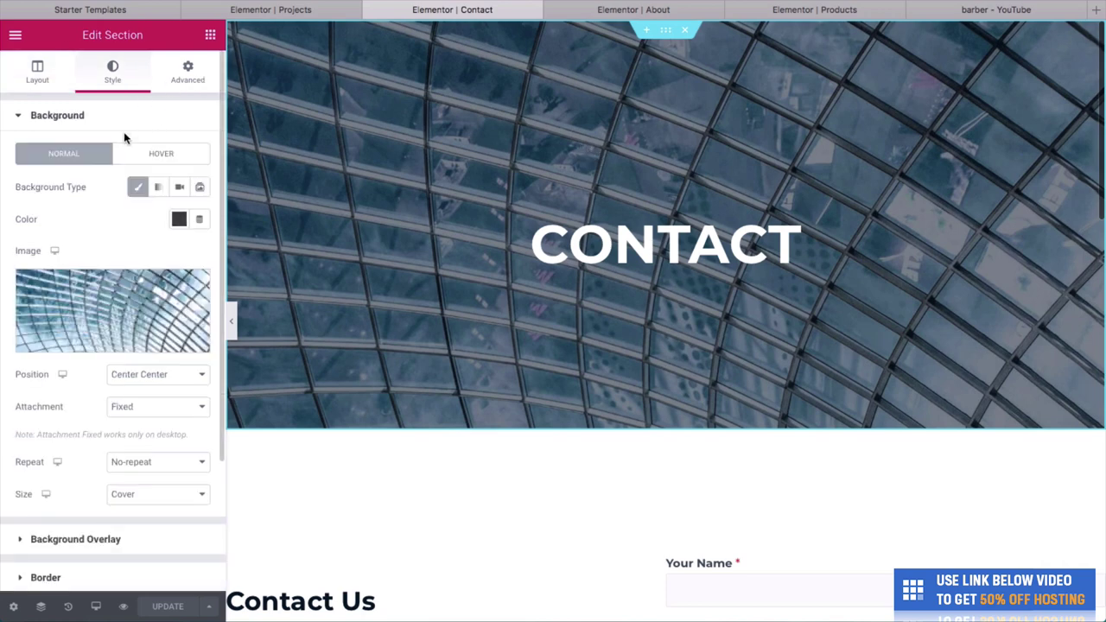
pyautogui.click(112, 315)
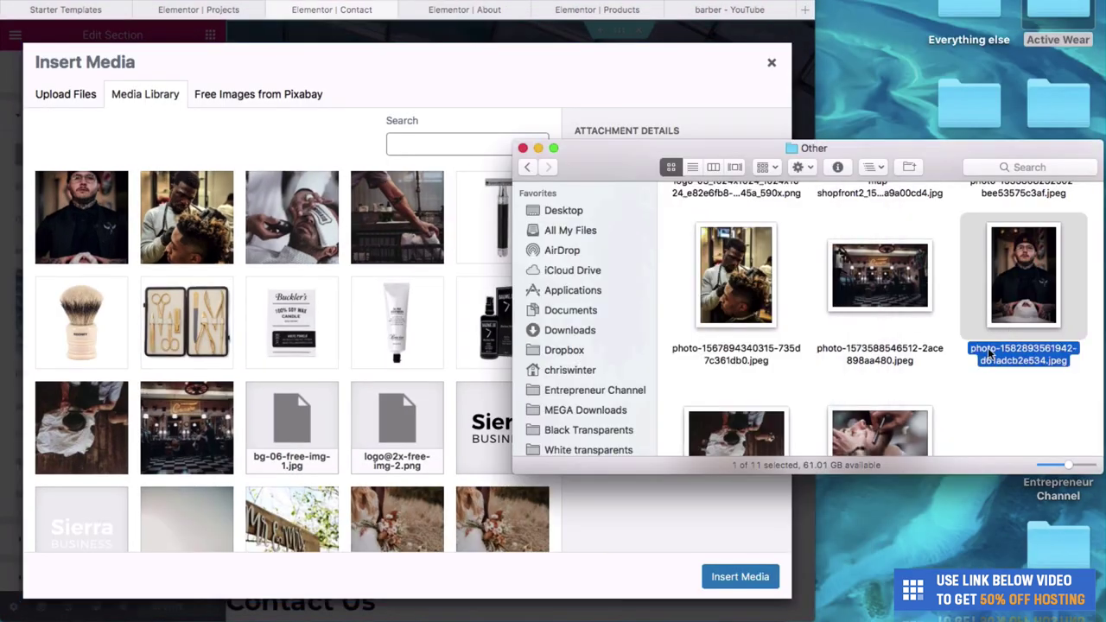
pyautogui.scroll(-2, 959, 392)
pyautogui.moveTo(880, 377); pyautogui.dragTo(415, 380)
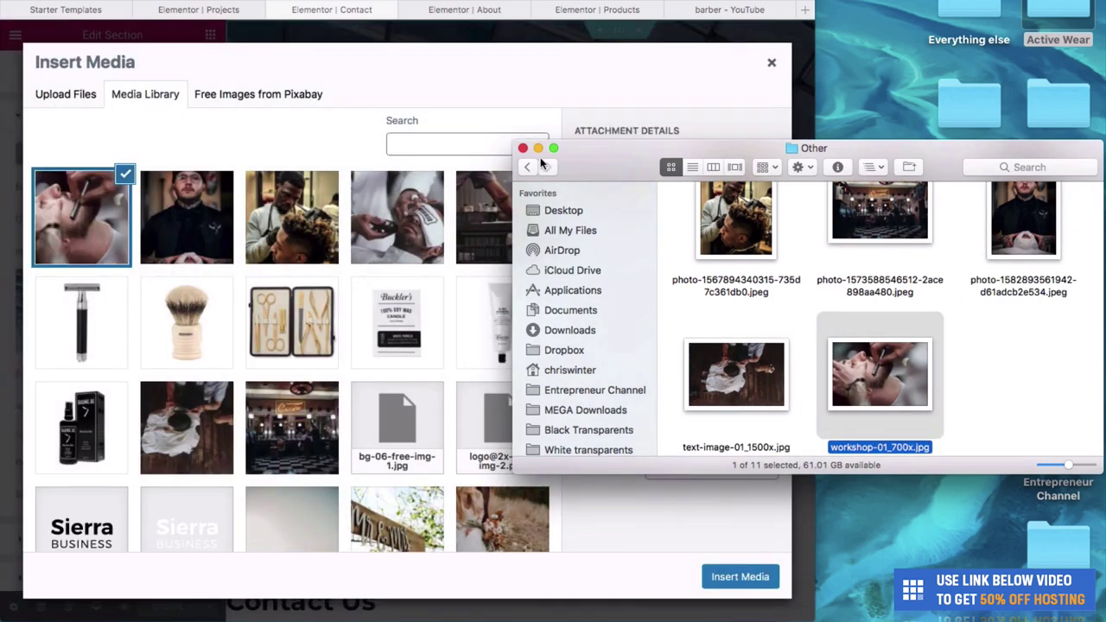
pyautogui.click(584, 84)
pyautogui.hotkey('ctrl', 'alt', 'Return')
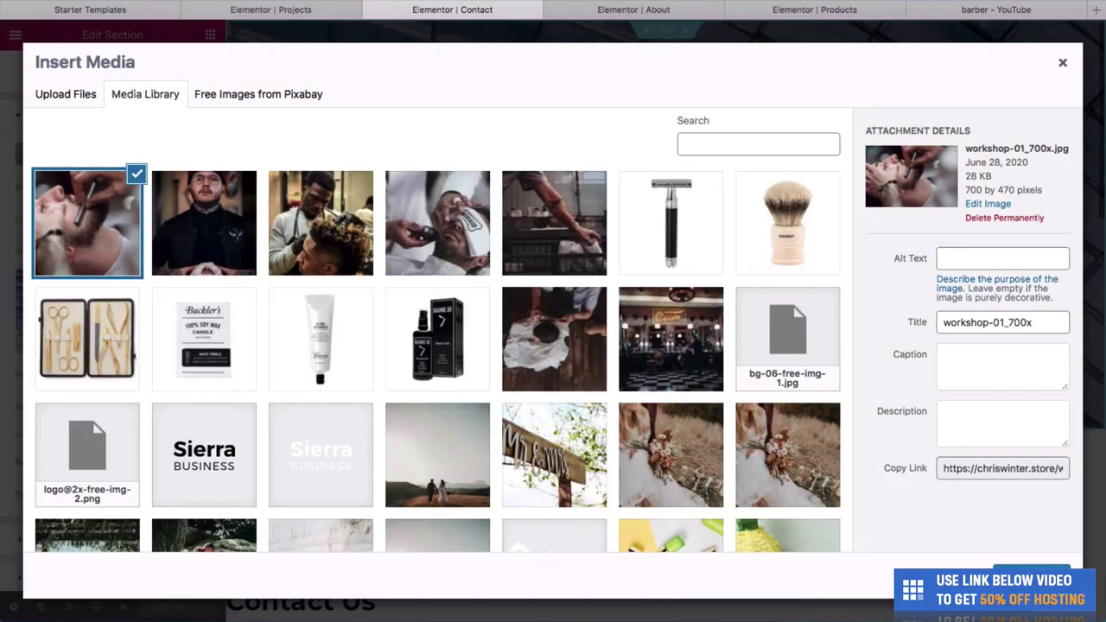
pyautogui.click(1032, 577)
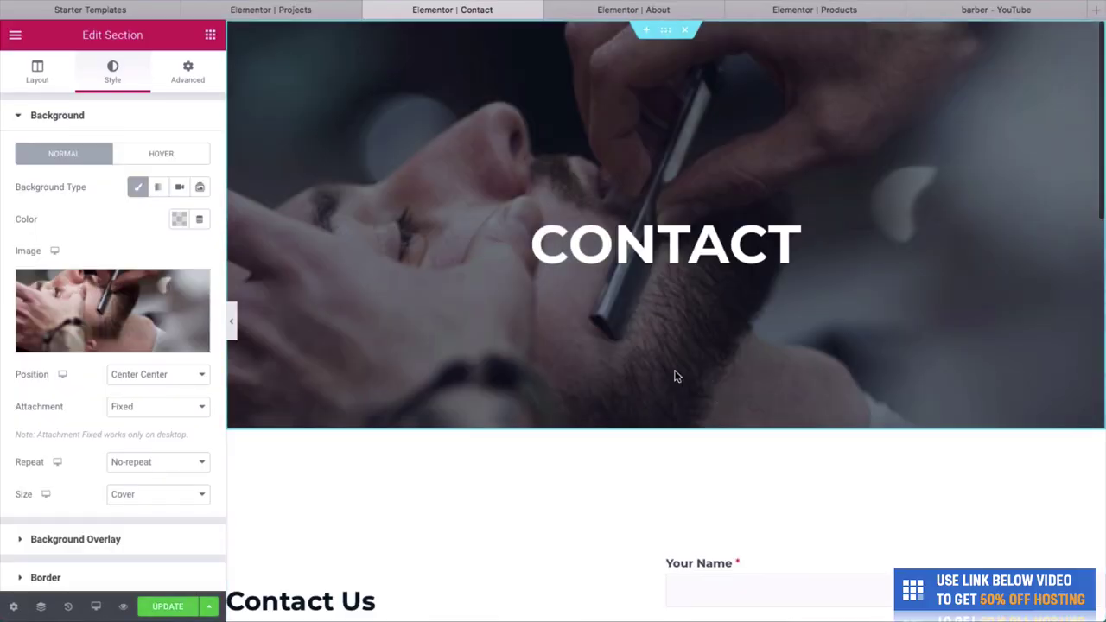
# Change the CONTACT hero heading to FIND US.
pyautogui.click(747, 250)
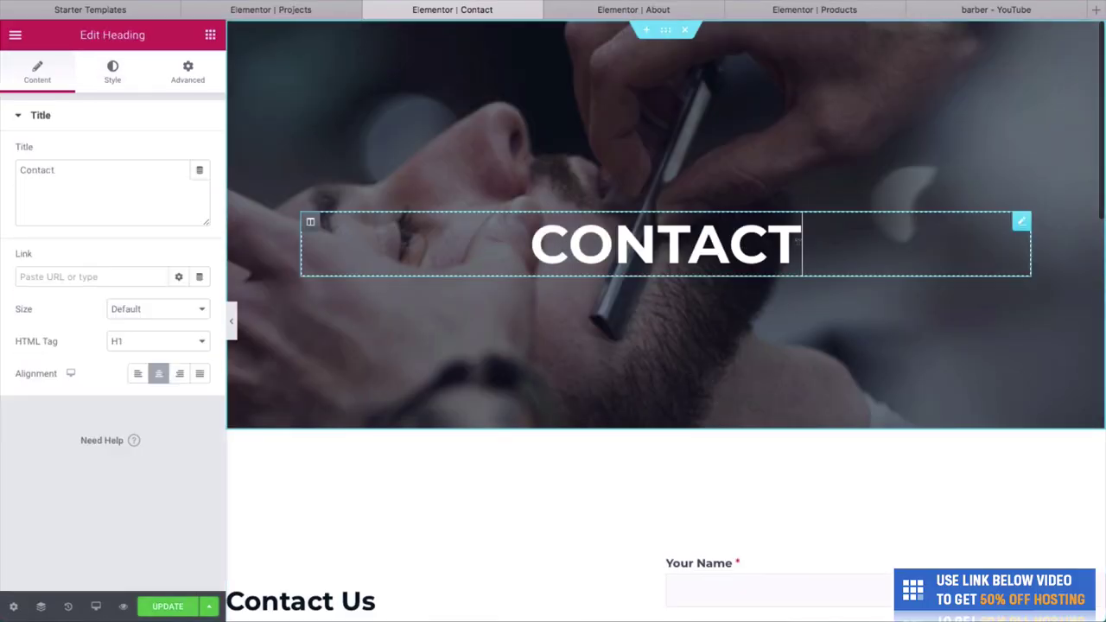
pyautogui.doubleClick(798, 241)
pyautogui.write('ND US')
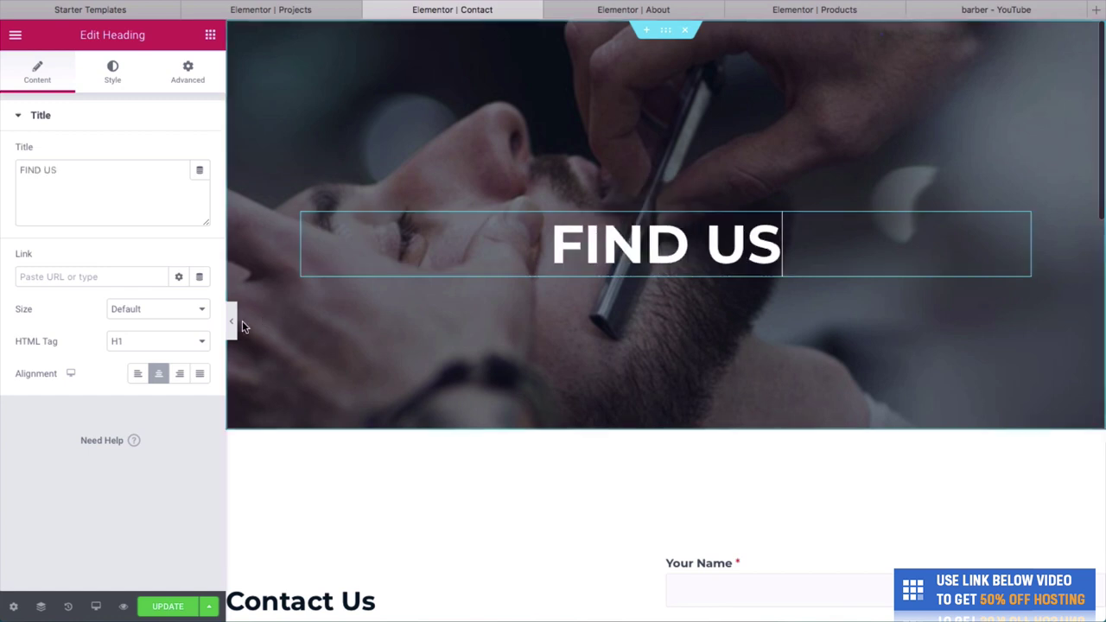
# Replace the Contact Us paragraph with 'You can find us in many locations' and save.
pyautogui.scroll(-5, 452, 402)
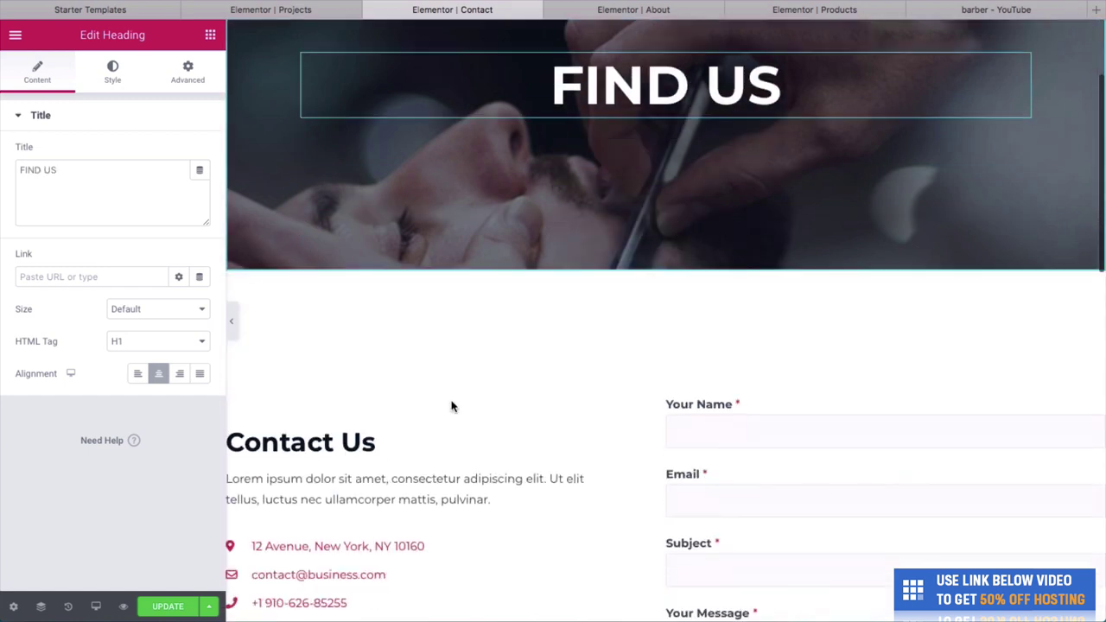
pyautogui.click(372, 369)
pyautogui.scroll(-2, 318, 367)
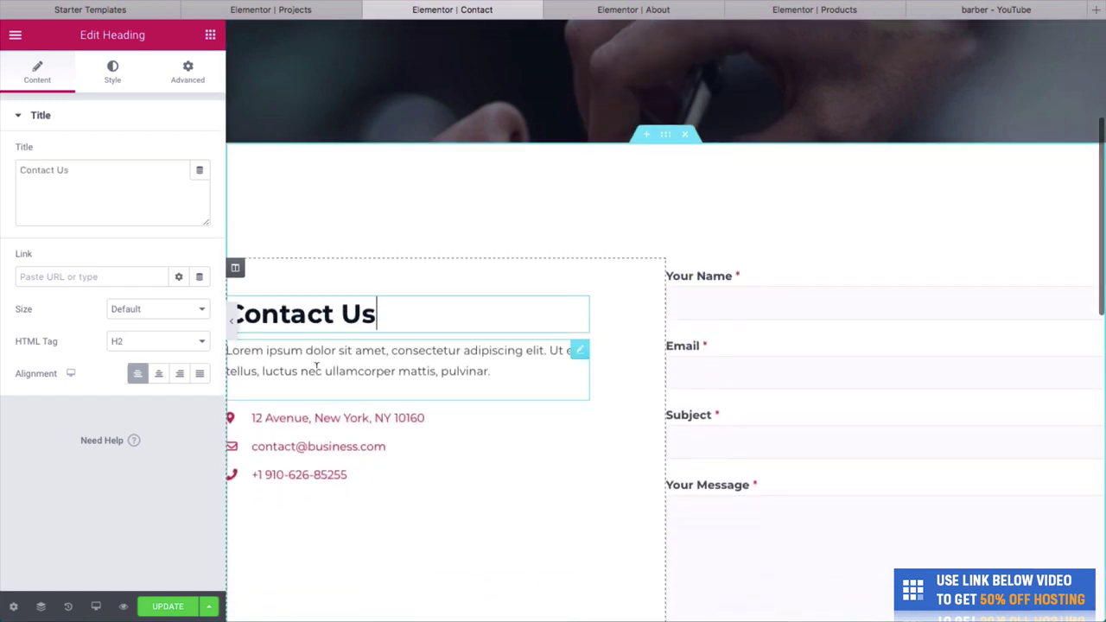
pyautogui.click(308, 363)
pyautogui.hotkey('ctrl', 'a')
pyautogui.press('BackSpace')
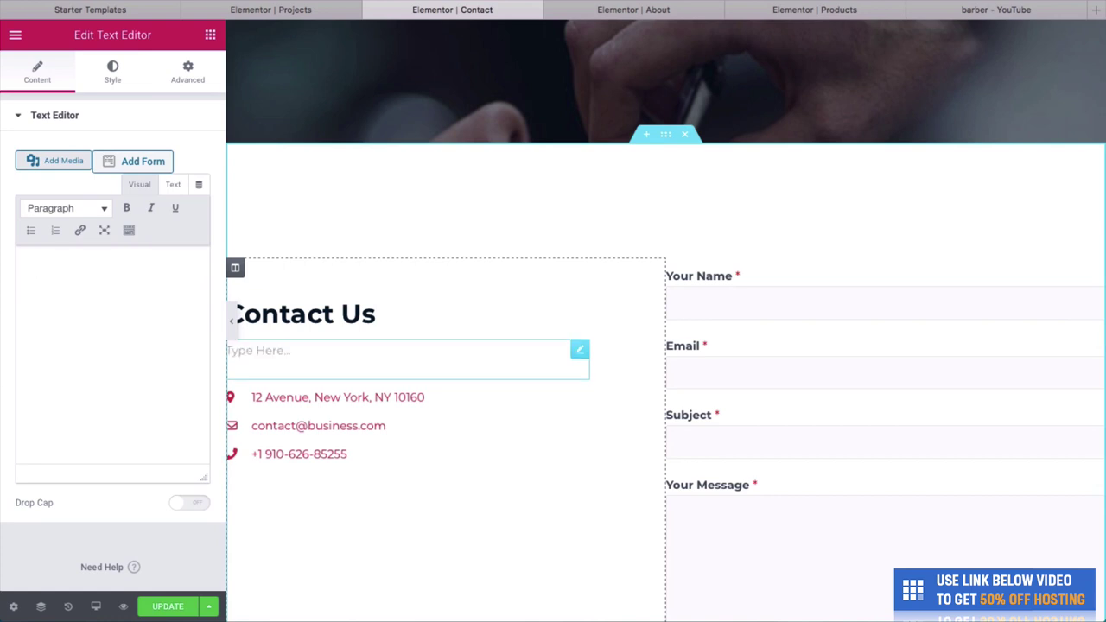
pyautogui.write('You can find us in')
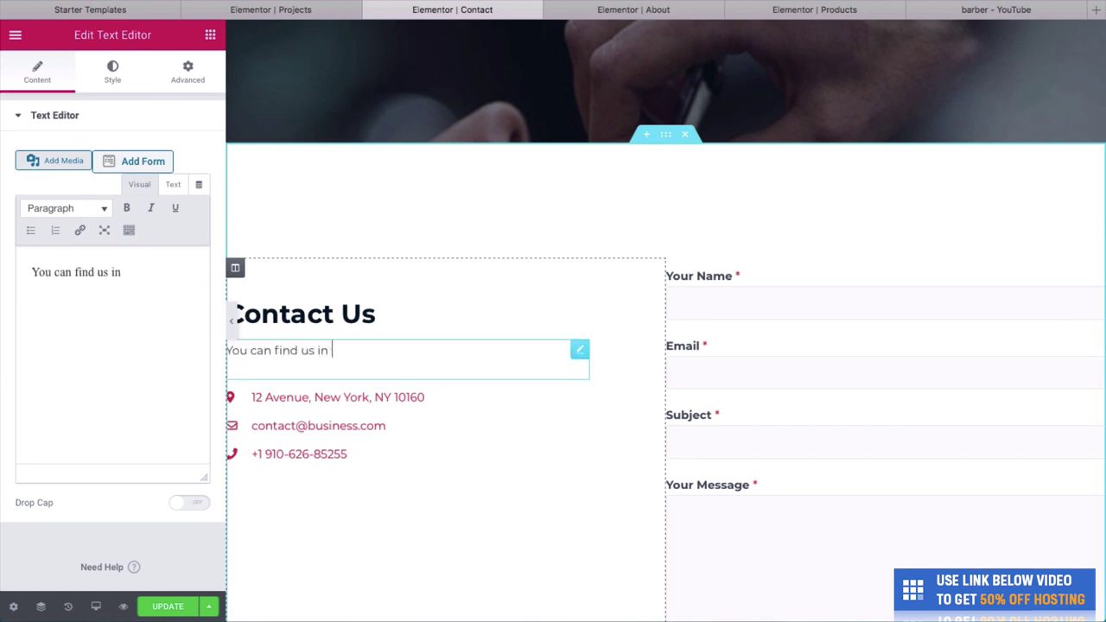
pyautogui.write(' many locat')
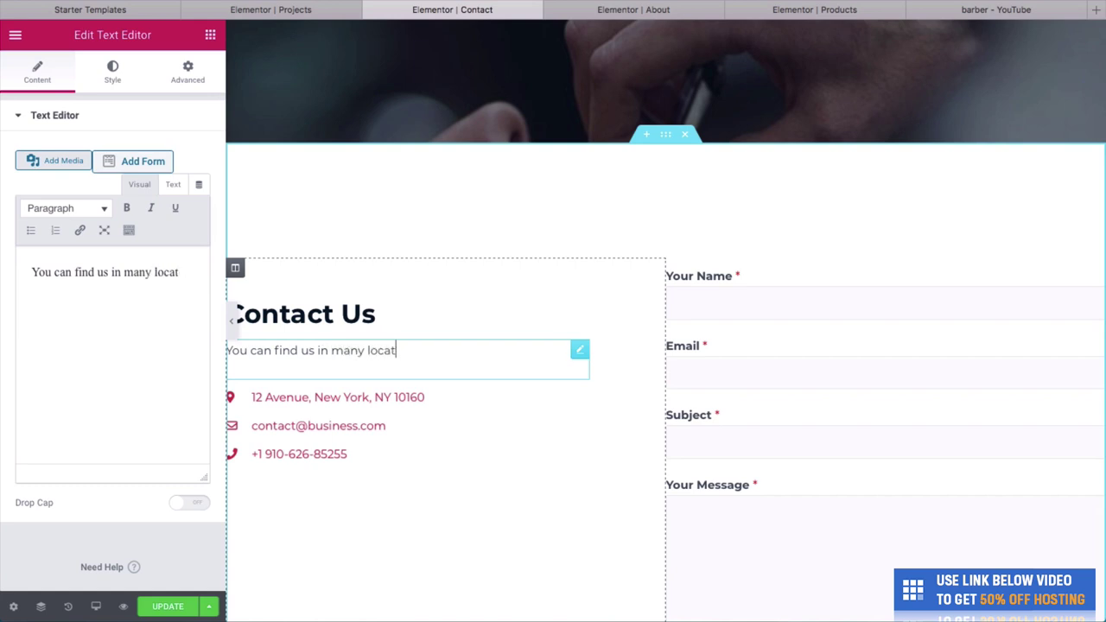
pyautogui.write('ions')
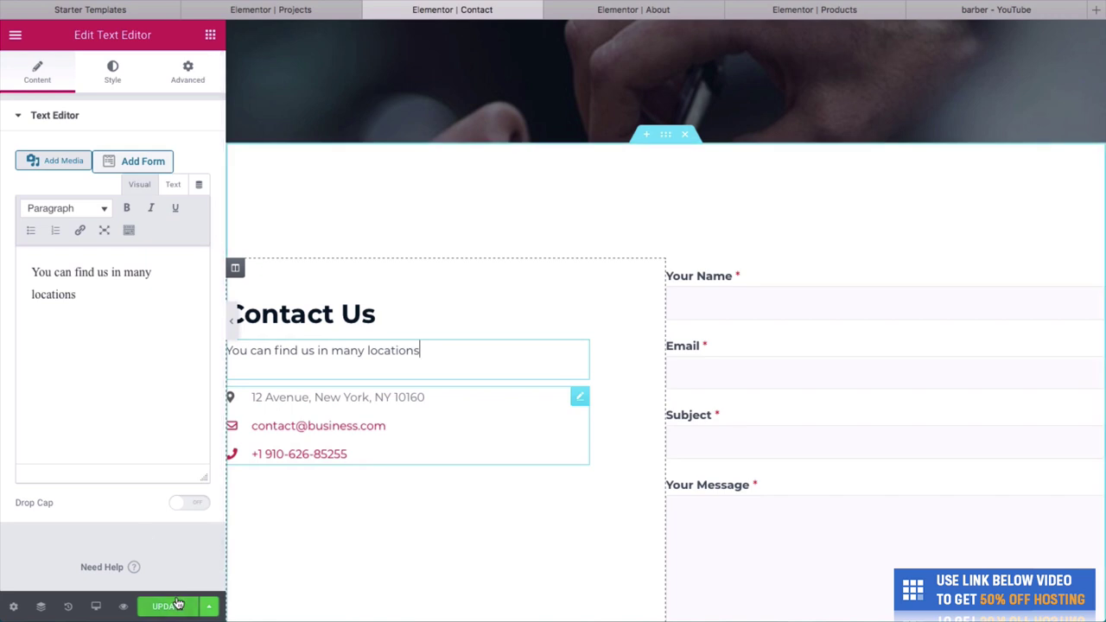
pyautogui.click(175, 603)
# Scroll down to the embedded Google Map and select it.
pyautogui.scroll(-2, 472, 383)
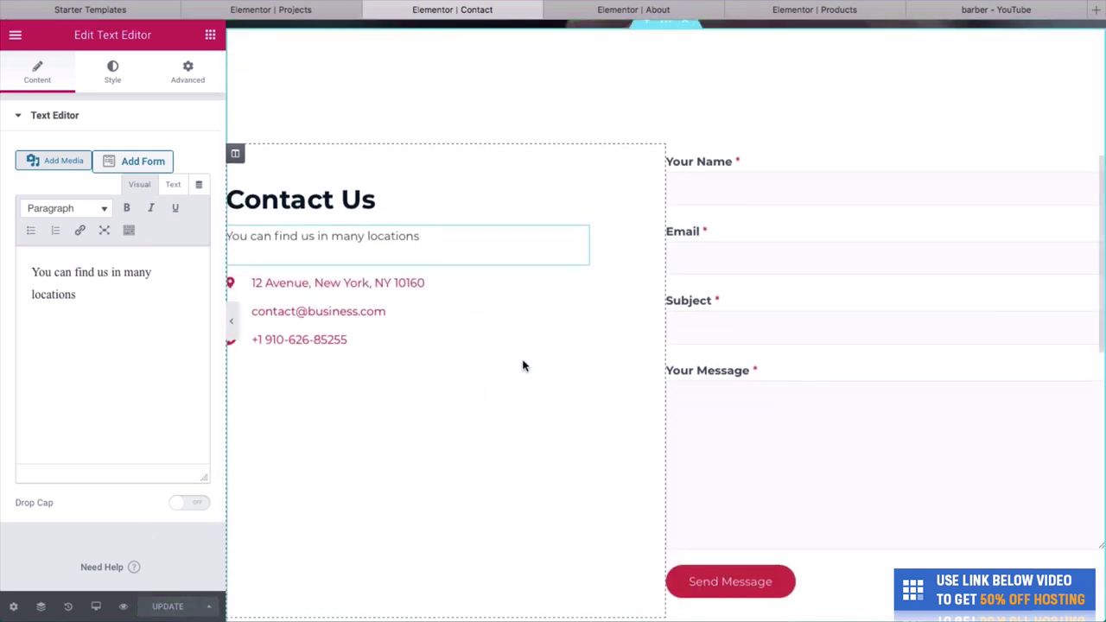
pyautogui.scroll(-7, 622, 373)
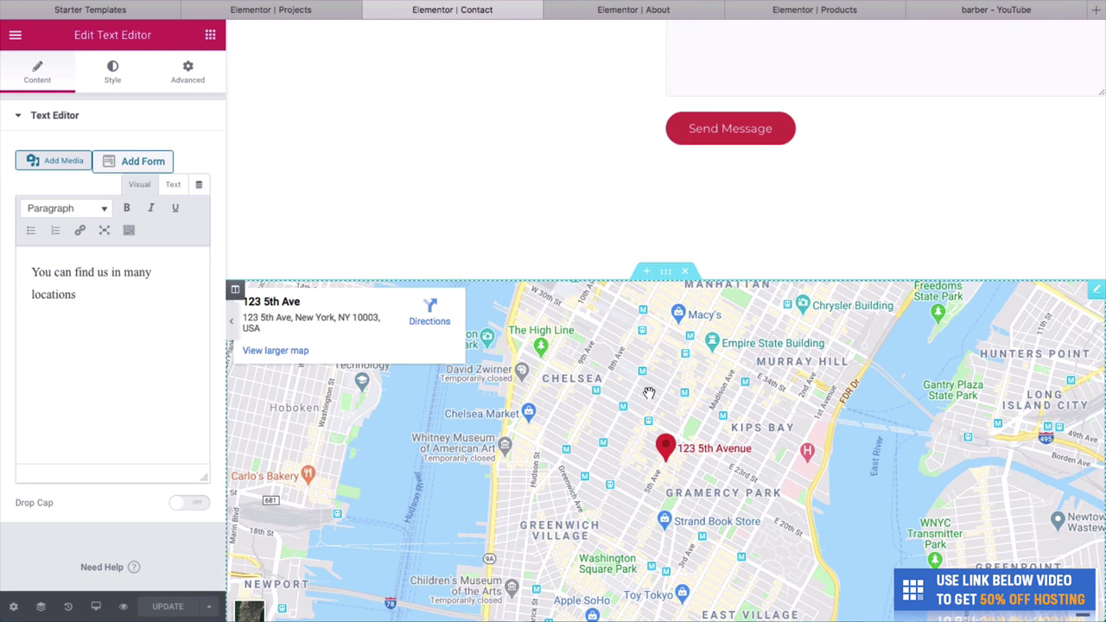
pyautogui.scroll(6, 405, 239)
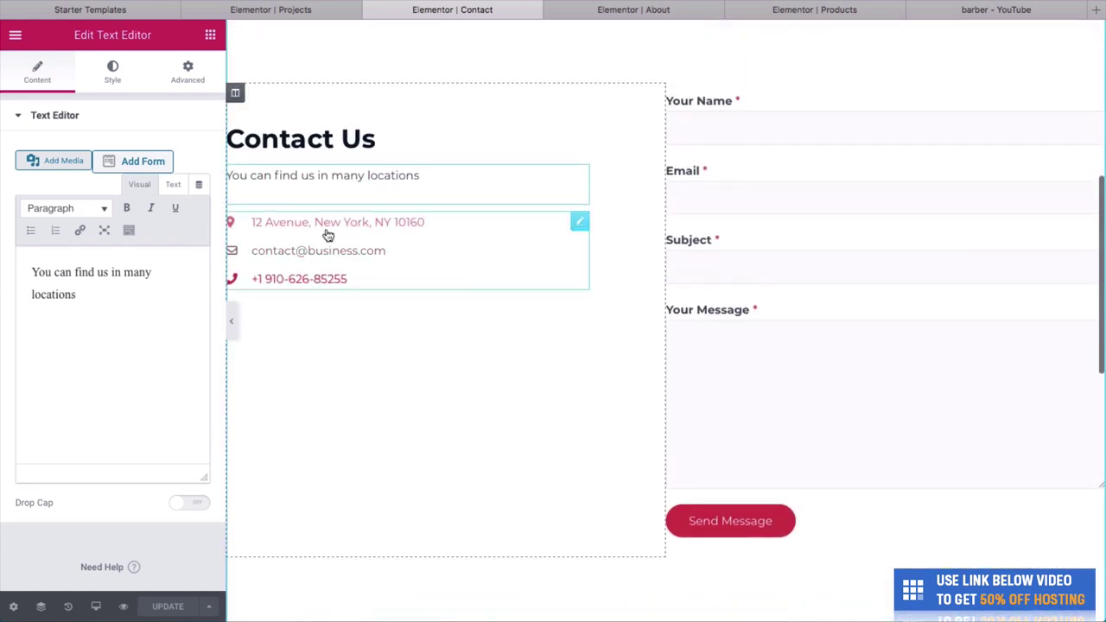
pyautogui.scroll(-1, 351, 236)
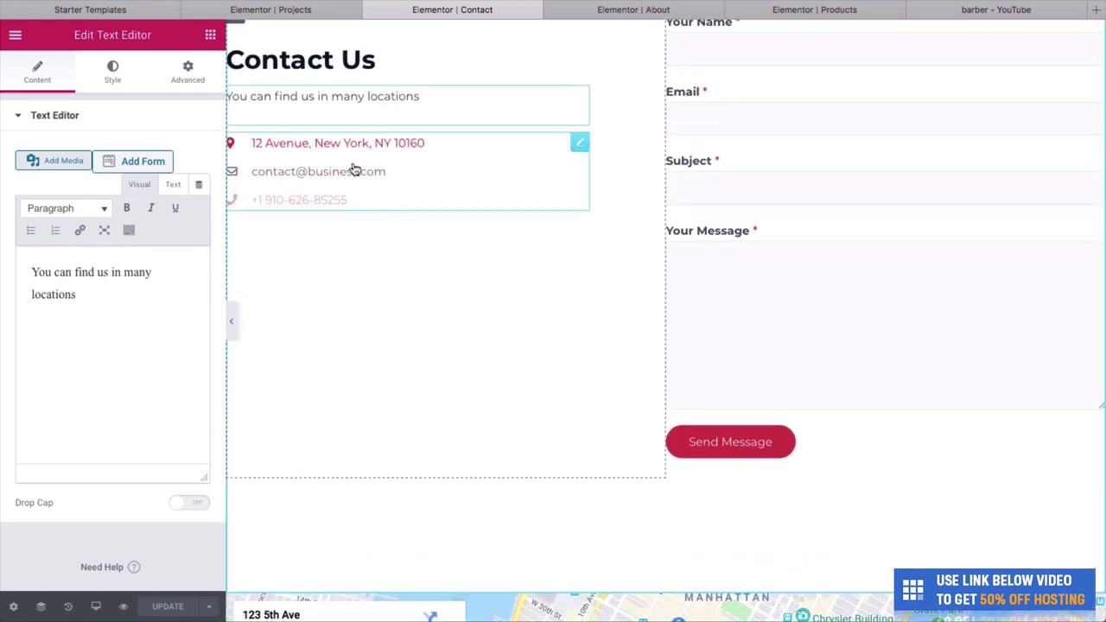
pyautogui.scroll(-5, 469, 355)
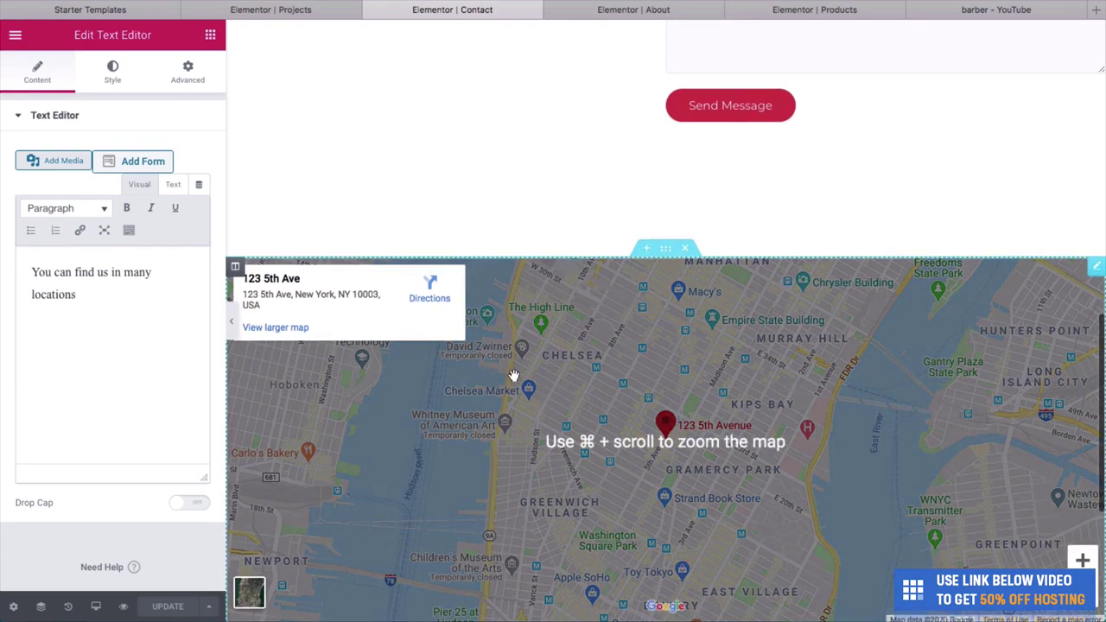
pyautogui.scroll(-1, 547, 382)
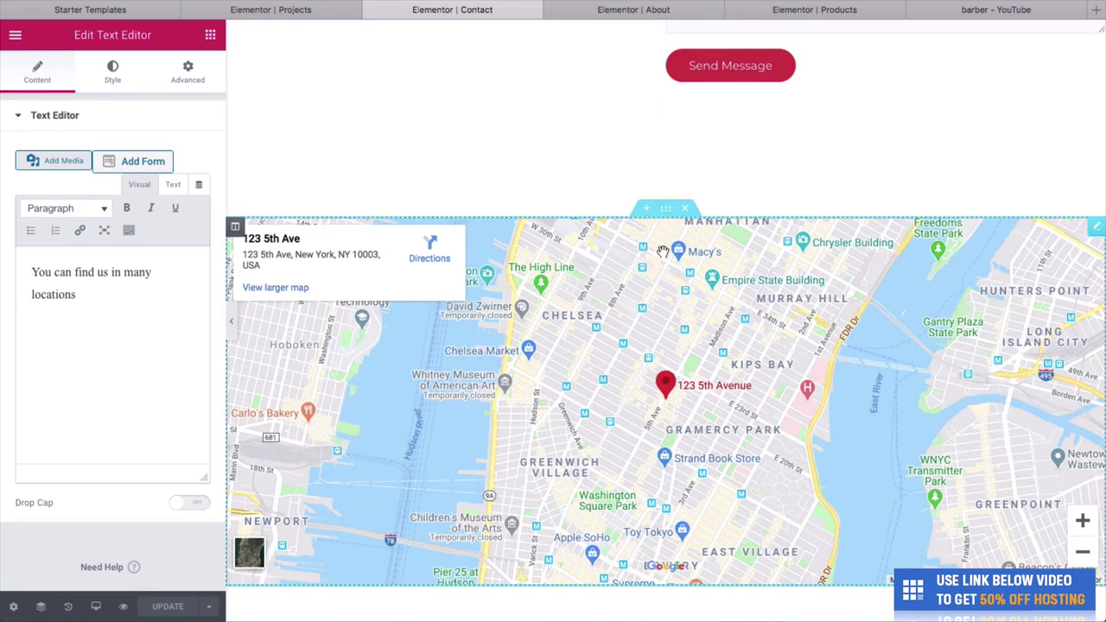
pyautogui.click(660, 250)
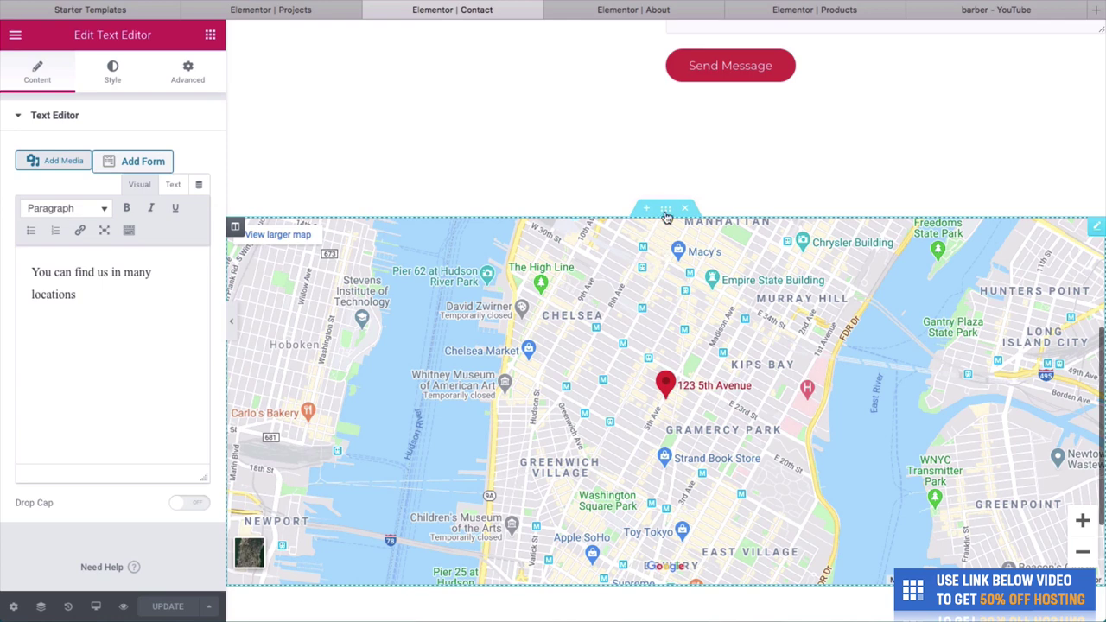
# Set the map location to Atlanta, USA.
pyautogui.click(1096, 231)
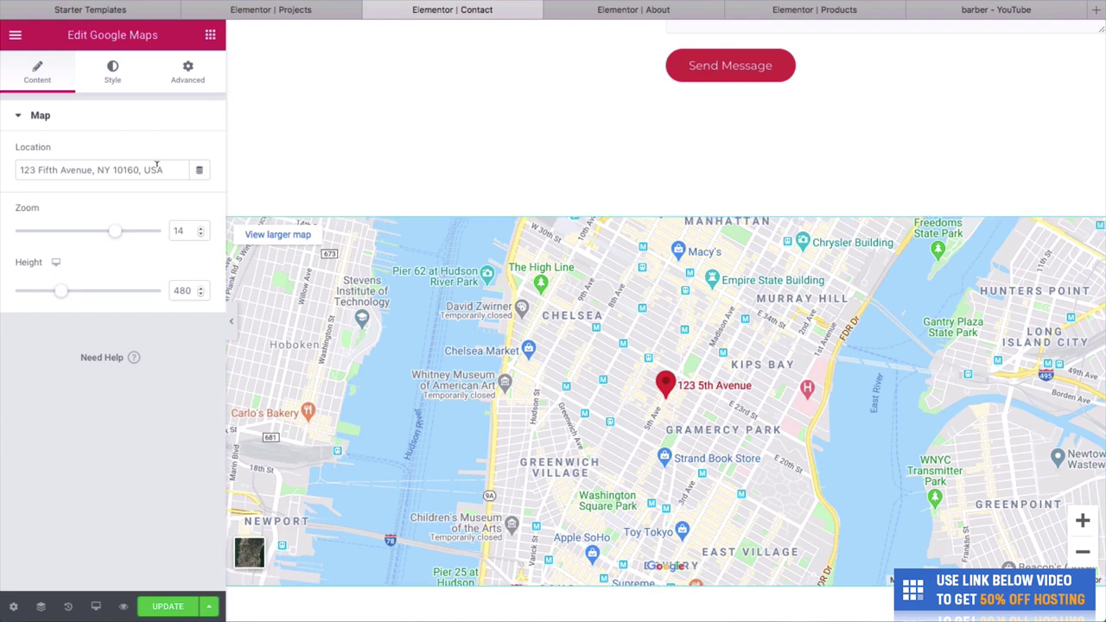
pyautogui.moveTo(156, 164); pyautogui.dragTo(4, 168)
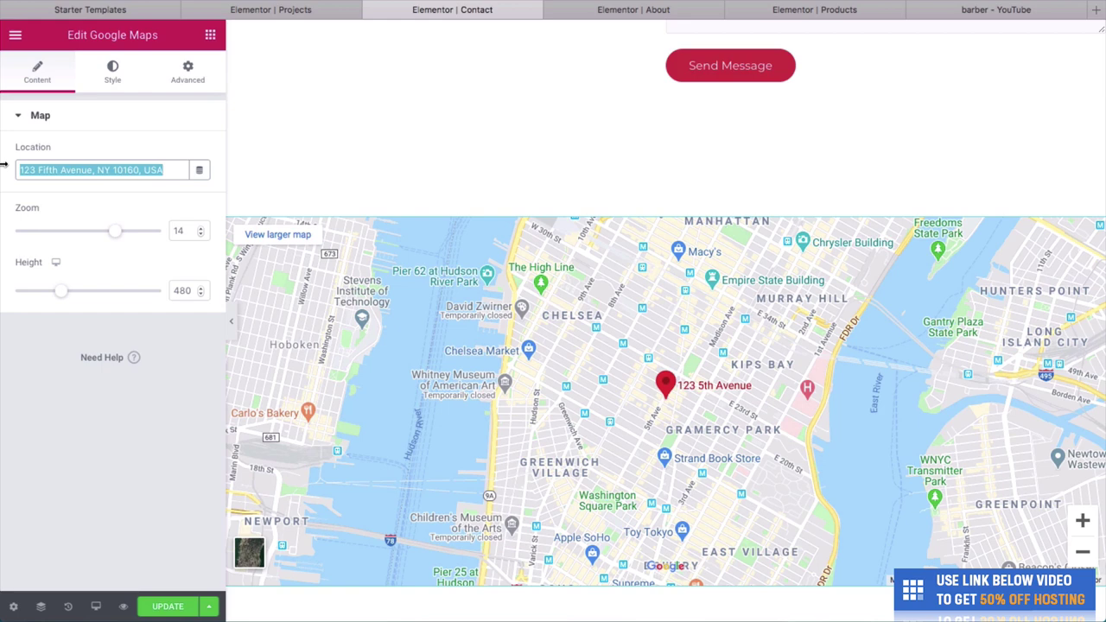
pyautogui.write('Atlant')
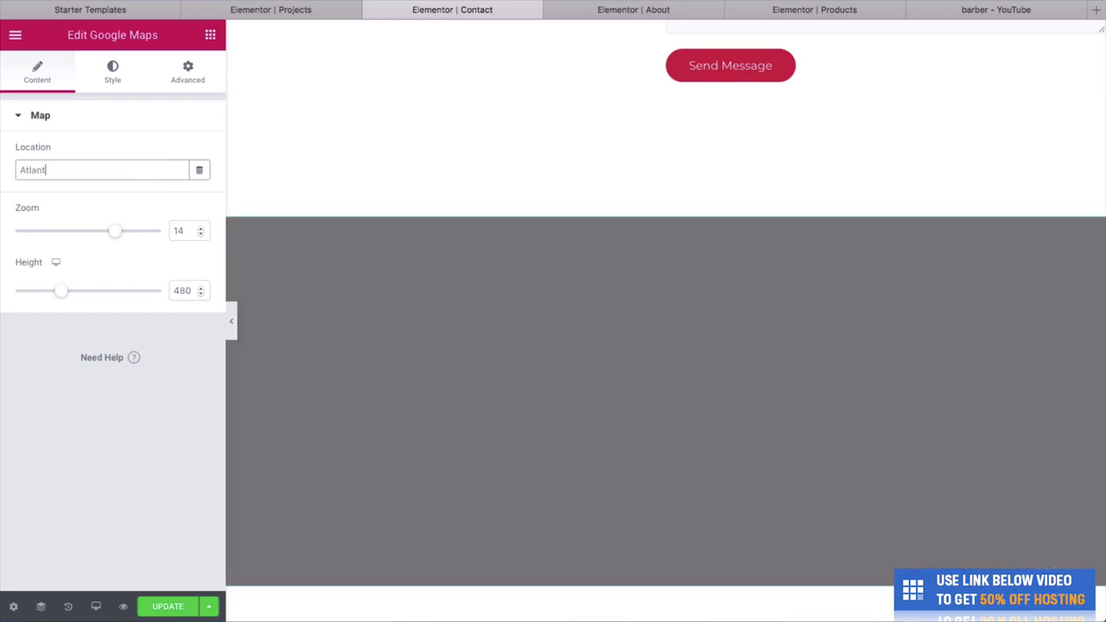
pyautogui.write('a, USA')
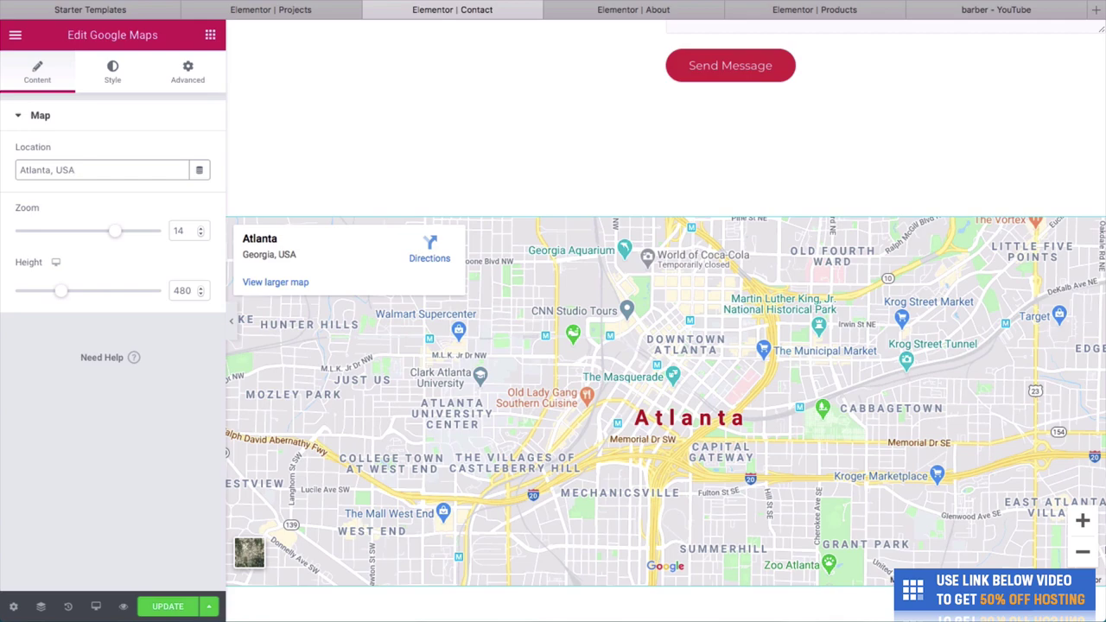
pyautogui.moveTo(750, 417); pyautogui.dragTo(724, 383)
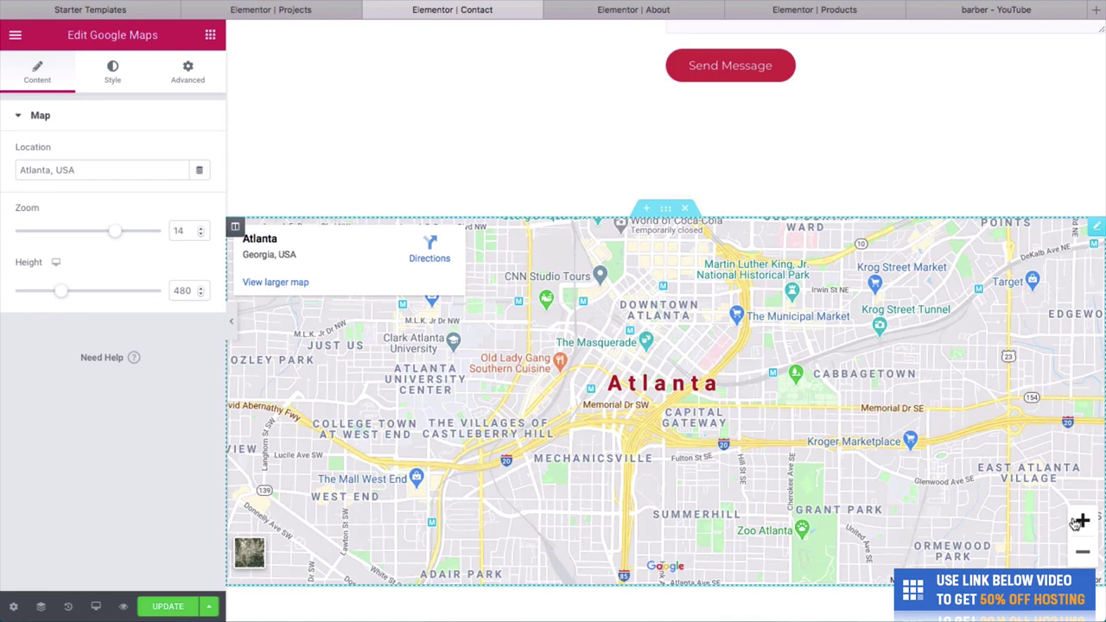
pyautogui.click(1080, 521)
pyautogui.click(1082, 551)
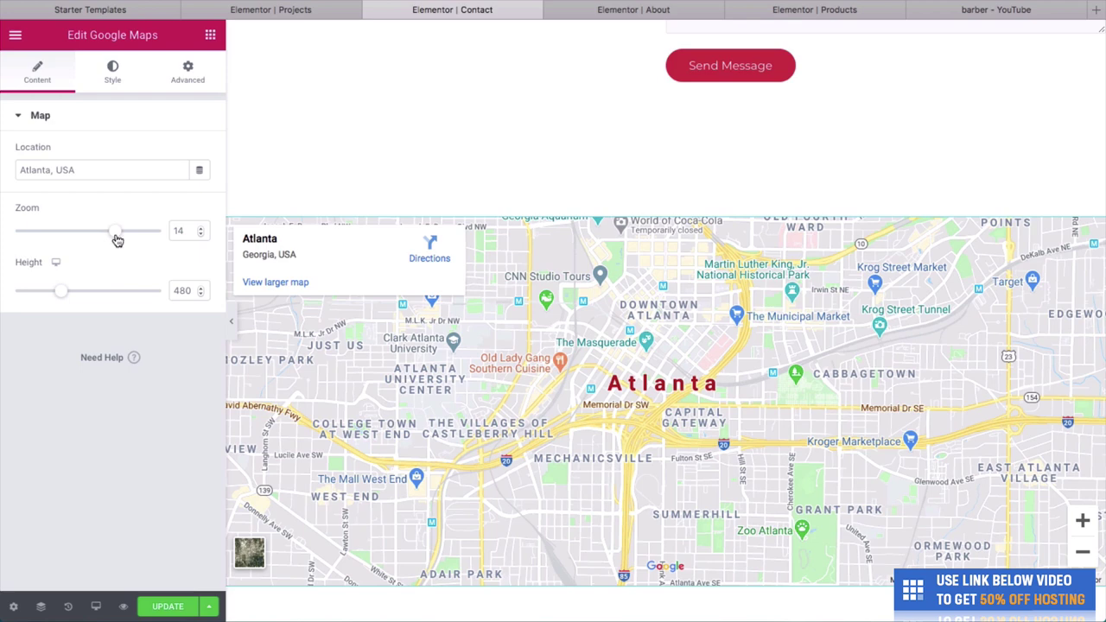
# Set the map zoom to 18 and bring its height down to about 450.
pyautogui.moveTo(118, 241); pyautogui.dragTo(136, 239)
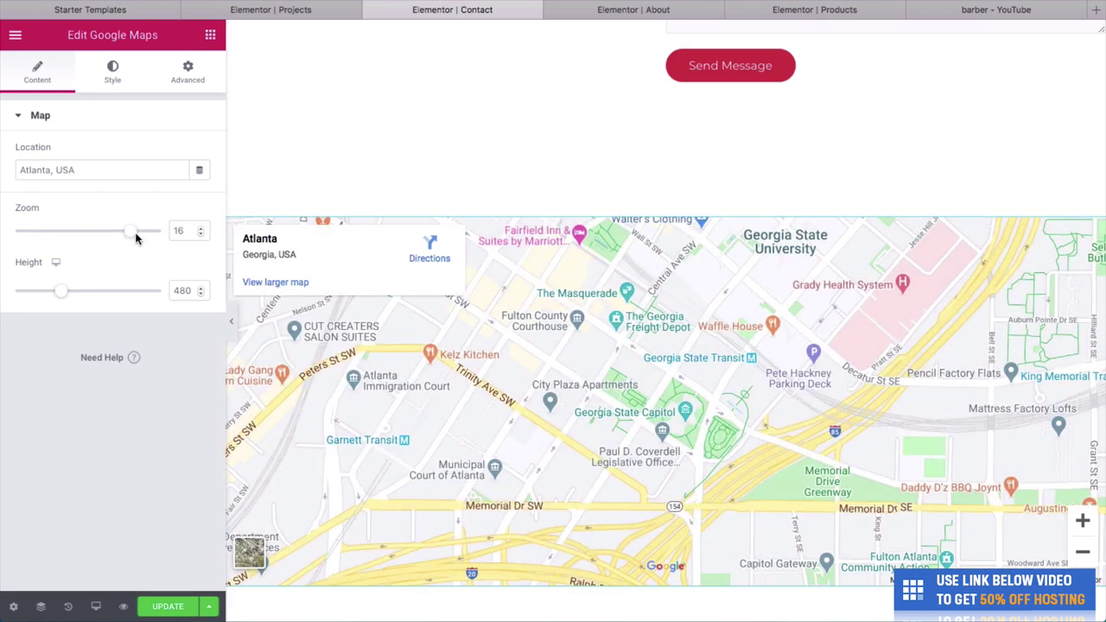
pyautogui.moveTo(131, 231); pyautogui.dragTo(149, 233)
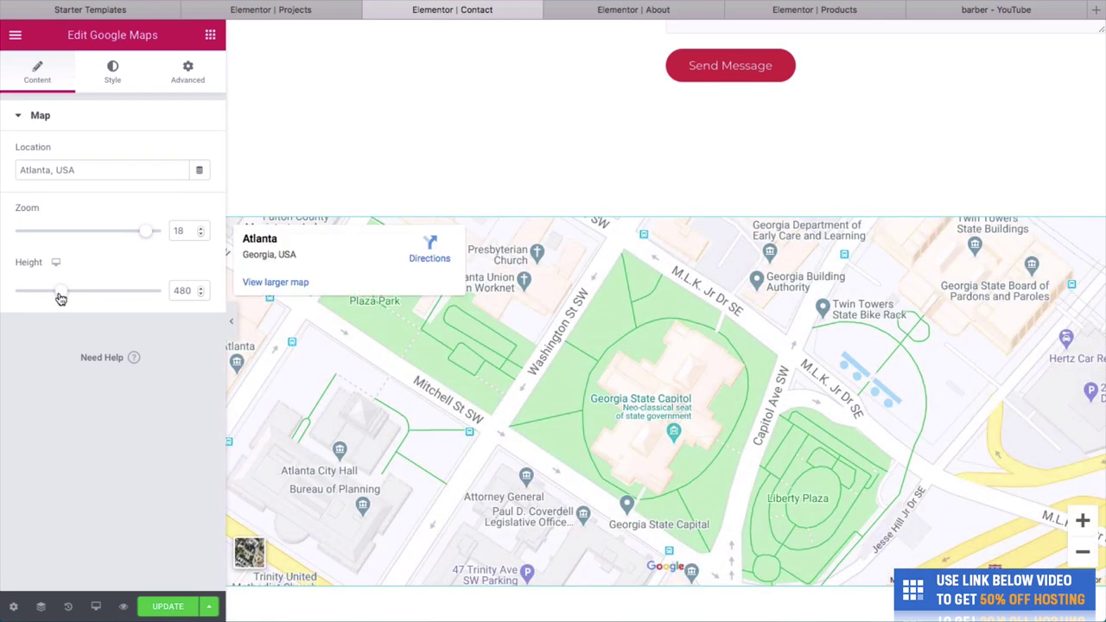
pyautogui.moveTo(60, 292); pyautogui.dragTo(127, 298)
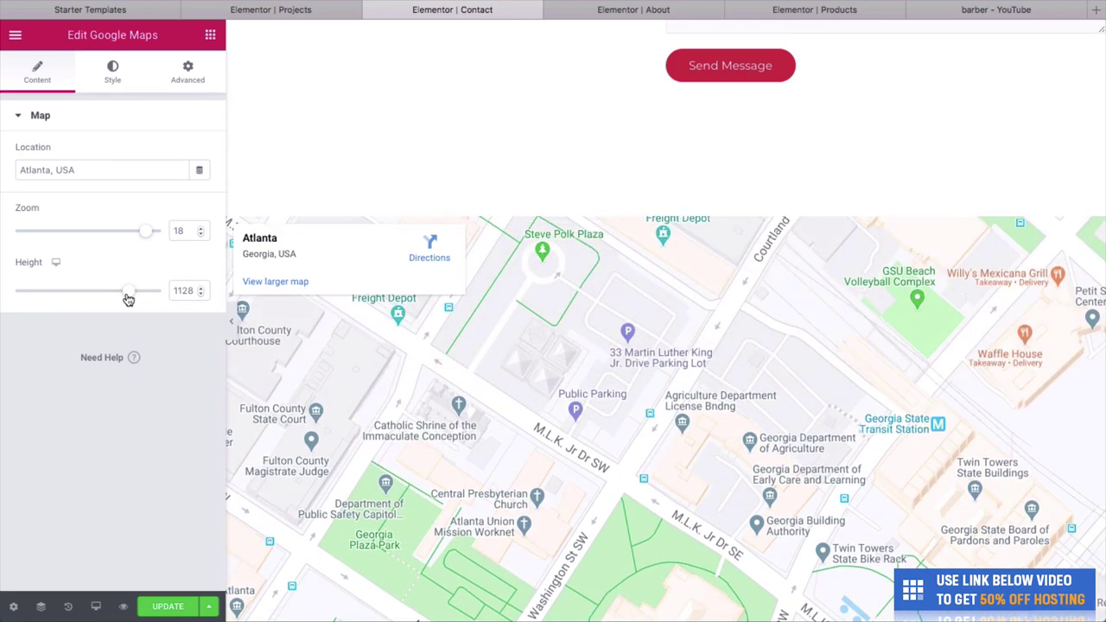
pyautogui.scroll(-3, 444, 167)
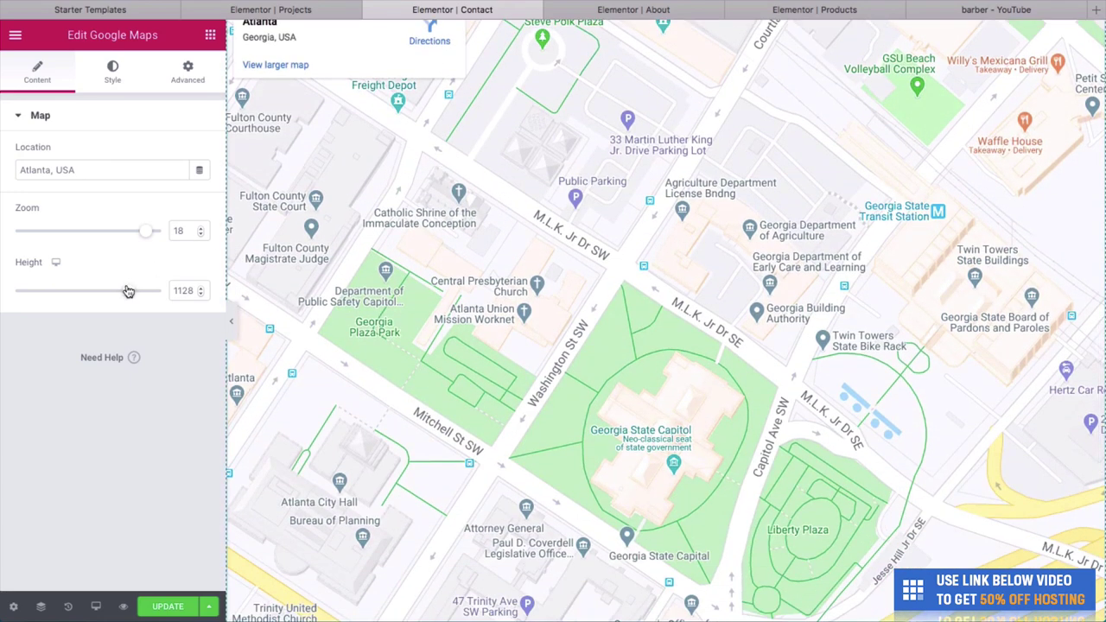
pyautogui.moveTo(128, 291); pyautogui.dragTo(80, 292)
pyautogui.scroll(2, 392, 273)
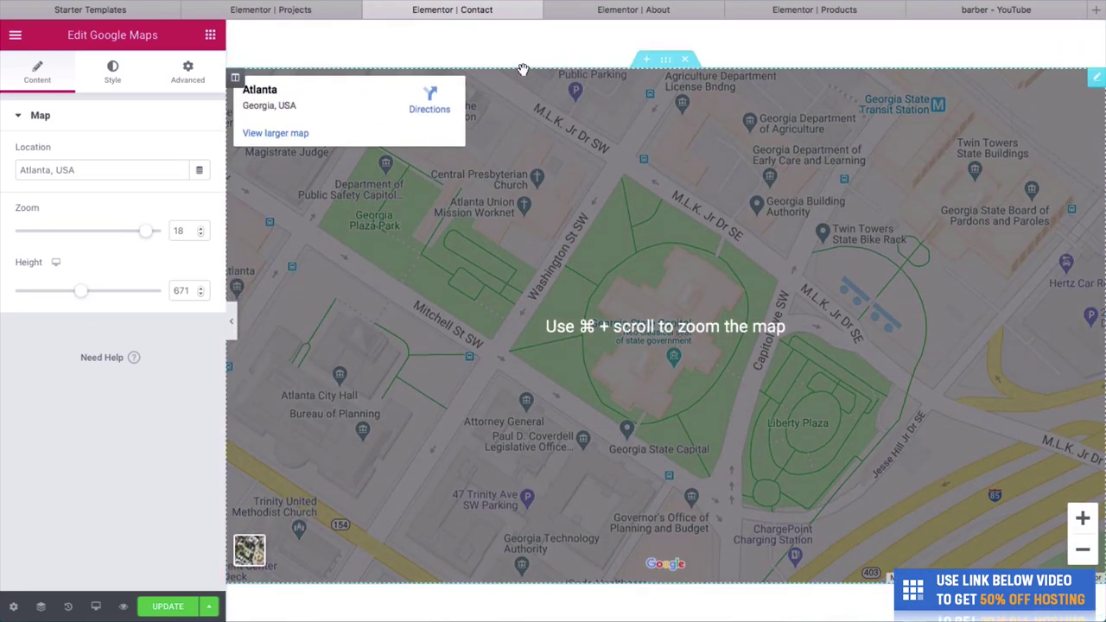
pyautogui.scroll(-5, 815, 186)
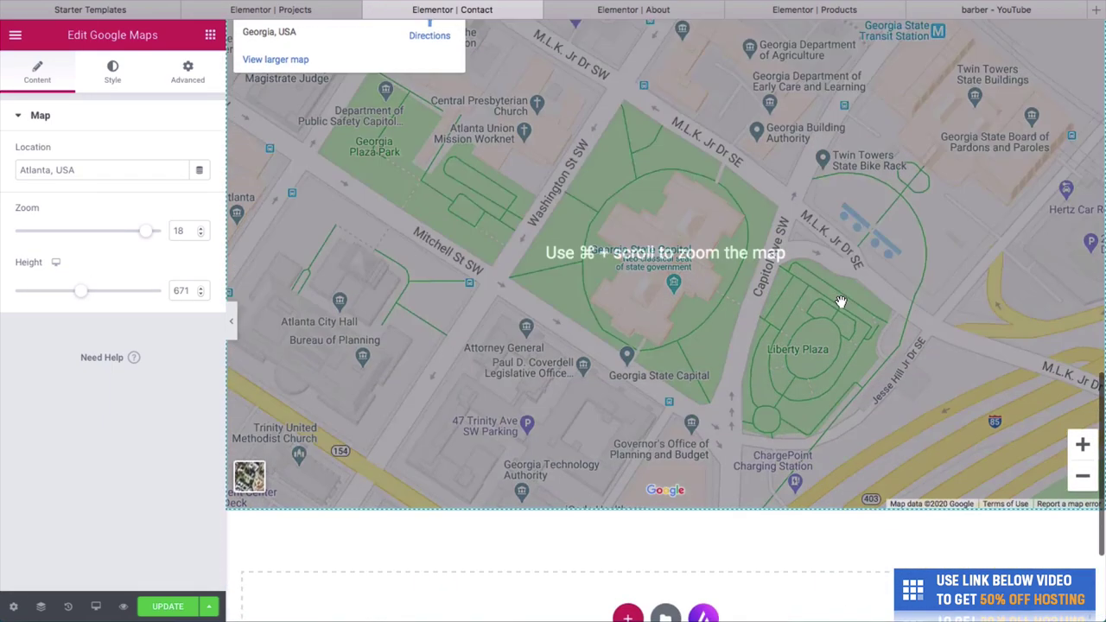
pyautogui.scroll(6, 807, 438)
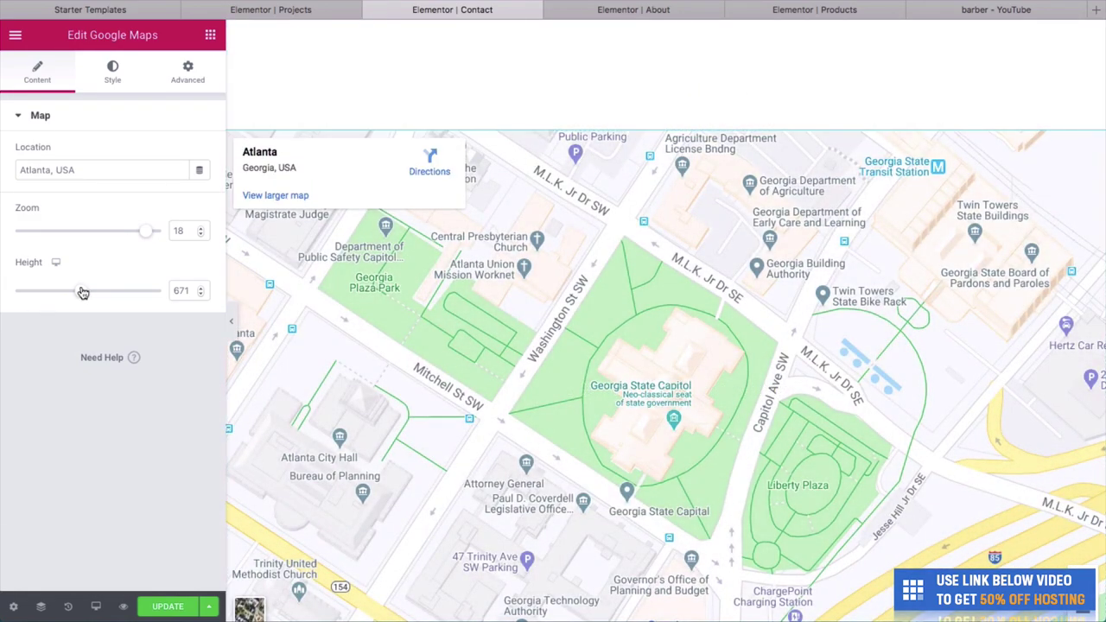
pyautogui.moveTo(80, 290); pyautogui.dragTo(59, 292)
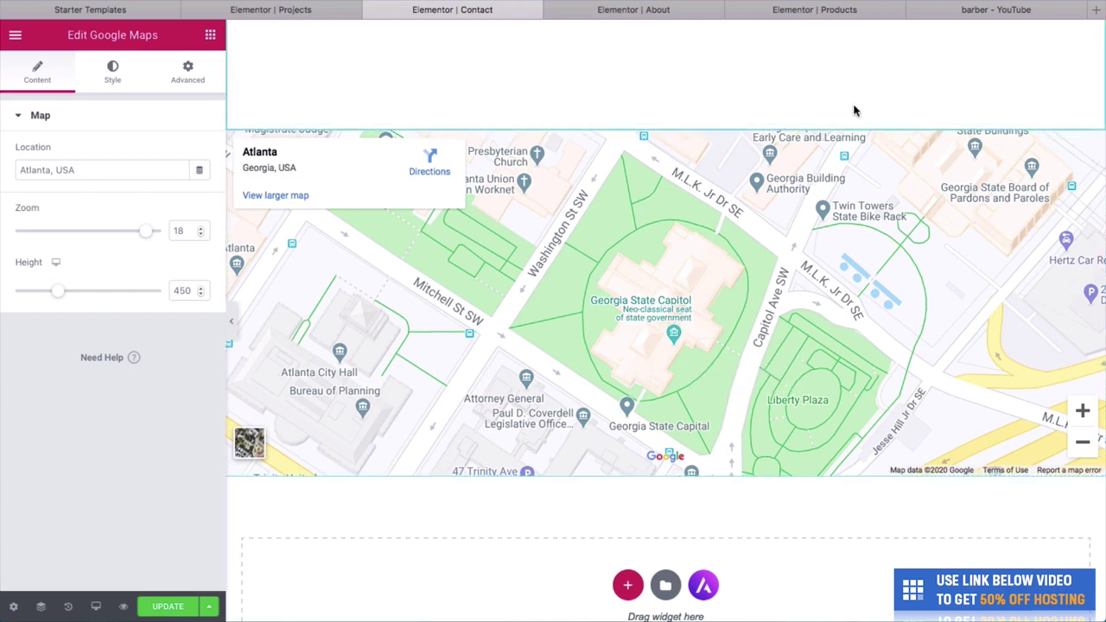
pyautogui.scroll(10, 858, 101)
# Hide the Elementor panel and check the About, Products and YouTube video tabs.
pyautogui.hotkey('ctrl', 'p')
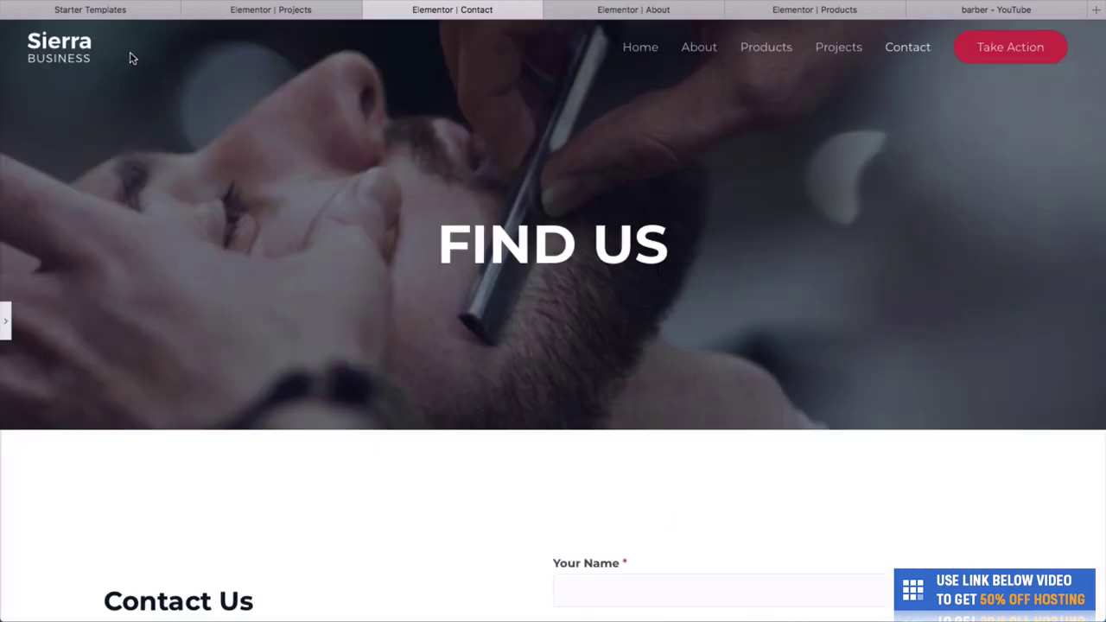
pyautogui.click(637, 10)
pyautogui.click(821, 11)
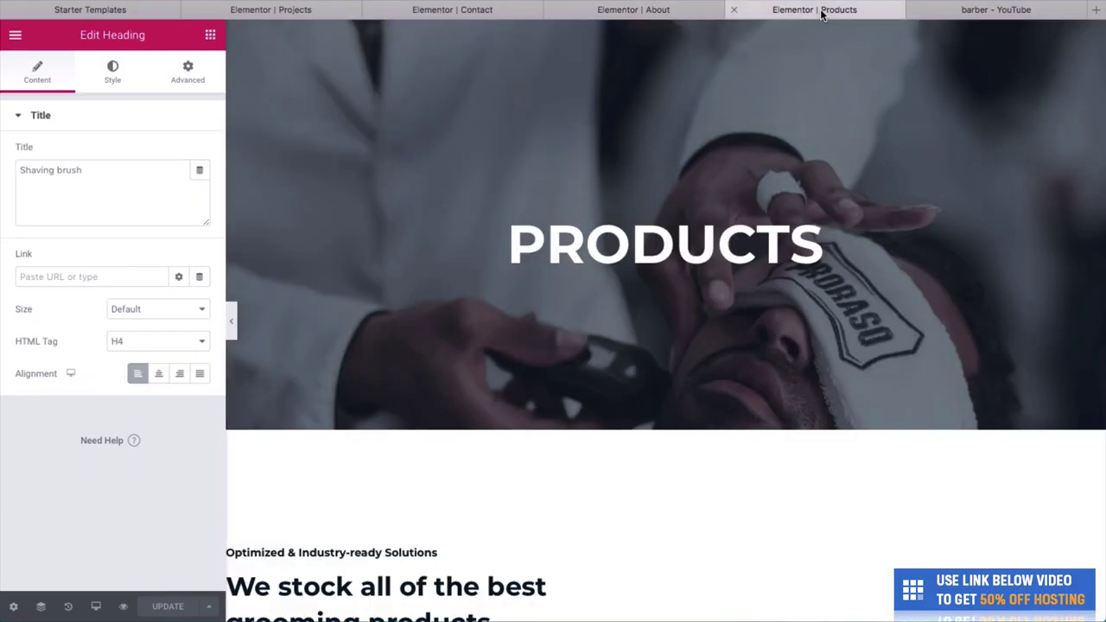
pyautogui.click(996, 9)
pyautogui.click(835, 9)
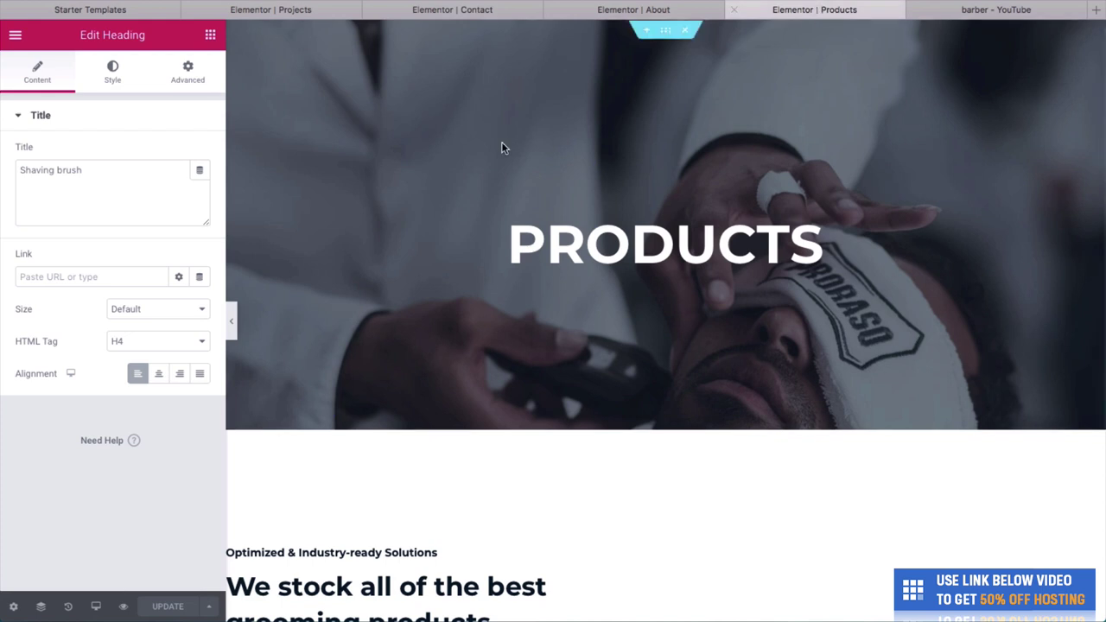
# Load the live site's home page by entering its address in Safari.
pyautogui.press('super+l')
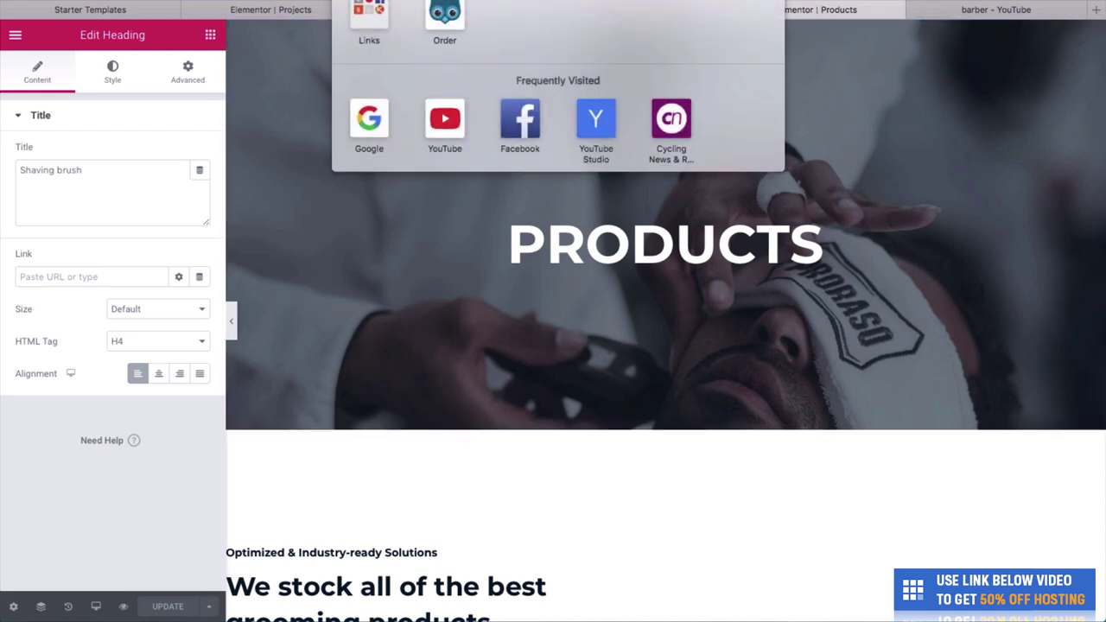
pyautogui.write('chriswinter')
pyautogui.press('Return')
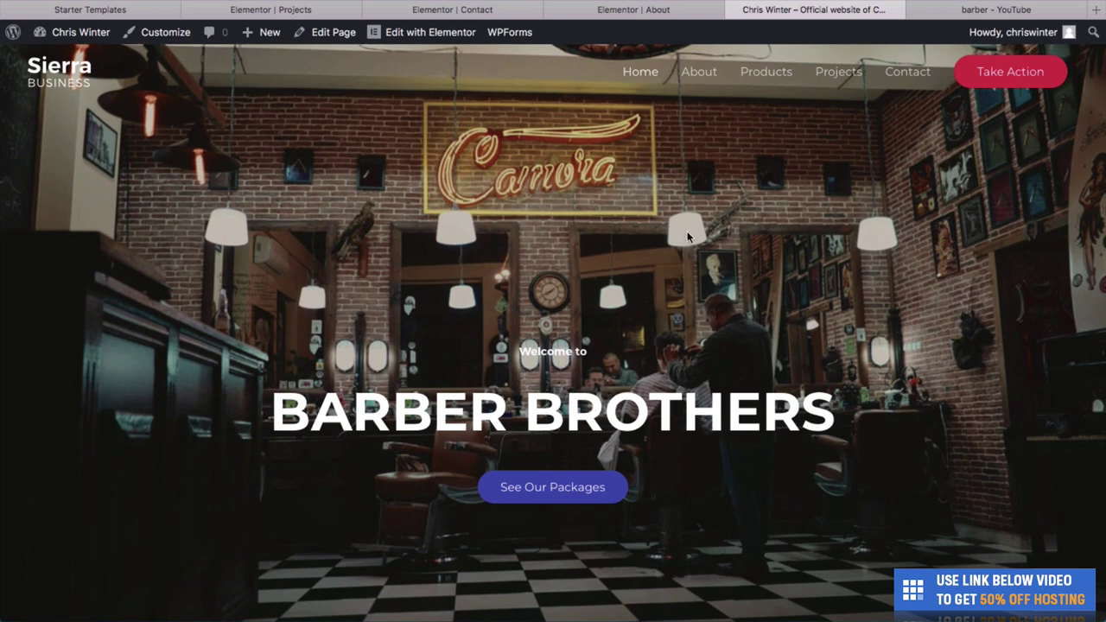
# Scroll through the live home page to review all its sections.
pyautogui.scroll(-2, 803, 329)
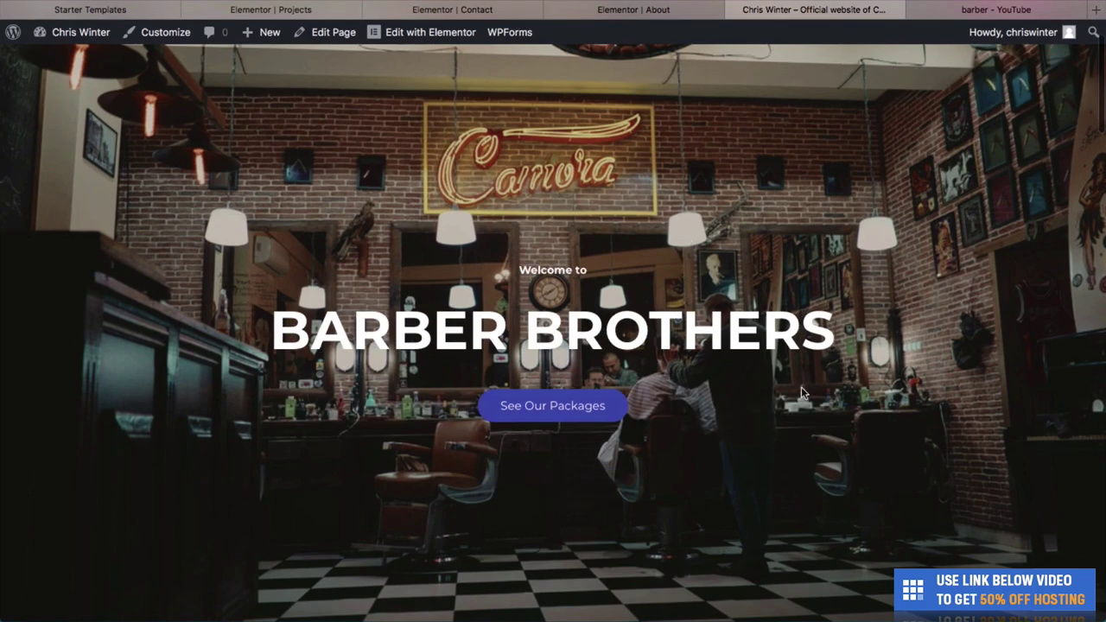
pyautogui.scroll(-1, 801, 386)
pyautogui.scroll(-2, 801, 386)
pyautogui.scroll(5, 602, 226)
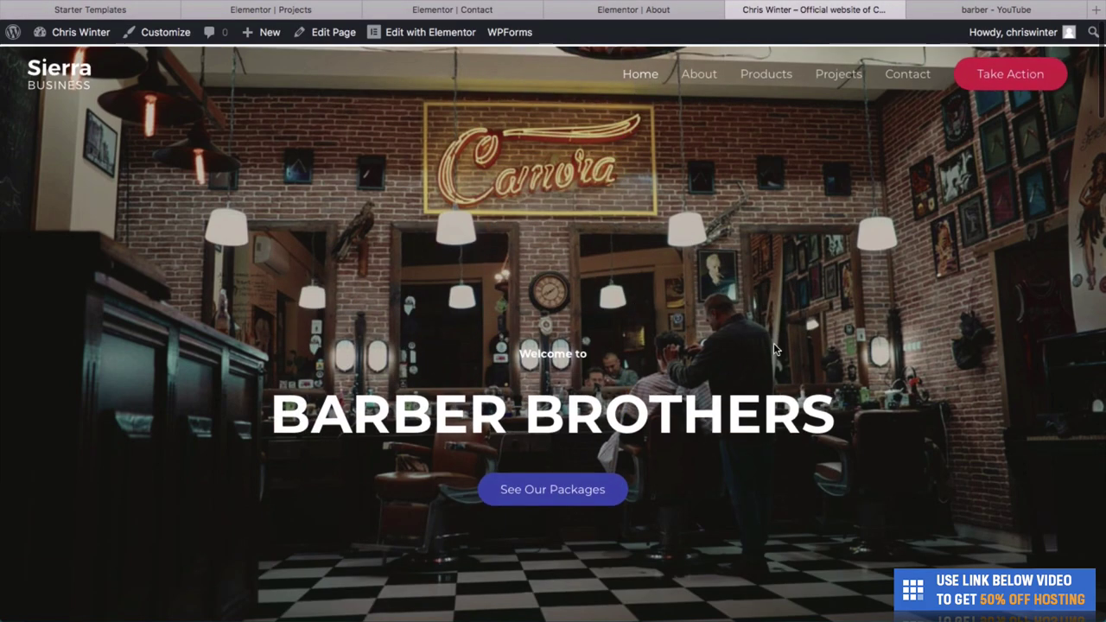
pyautogui.scroll(-2, 739, 346)
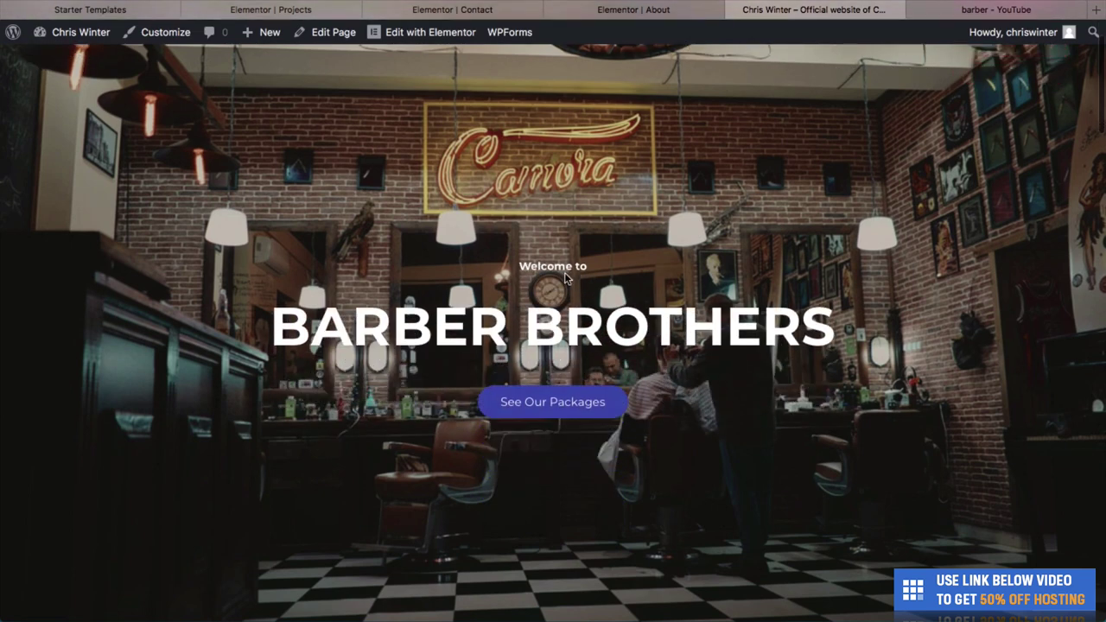
pyautogui.scroll(-8, 566, 466)
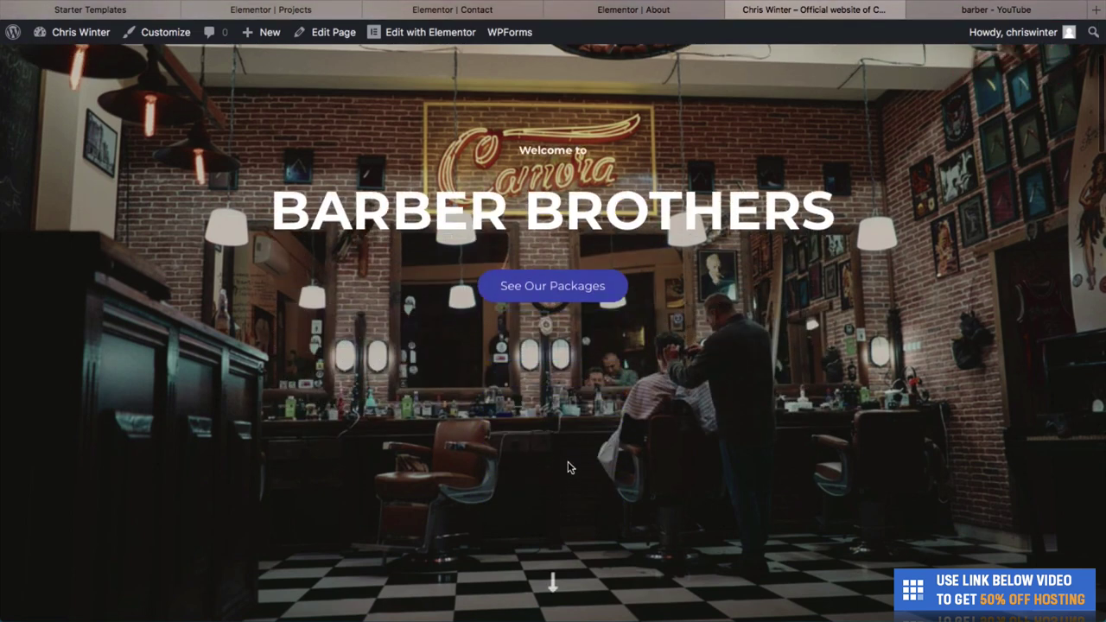
pyautogui.scroll(-1, 573, 359)
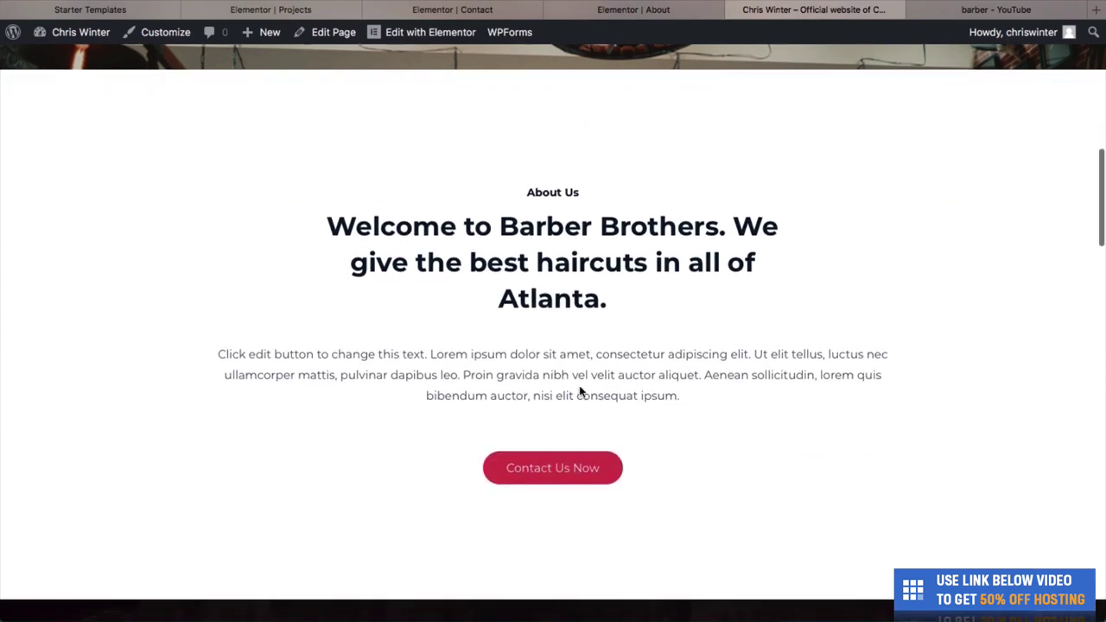
pyautogui.scroll(-1, 579, 391)
pyautogui.scroll(-5, 593, 487)
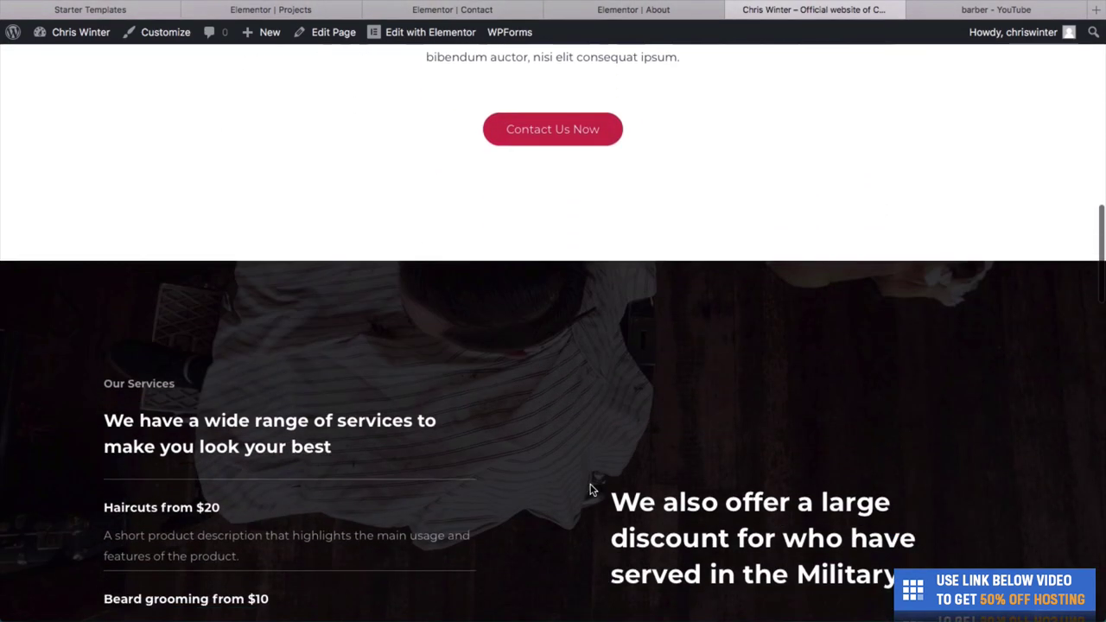
pyautogui.scroll(-3, 592, 490)
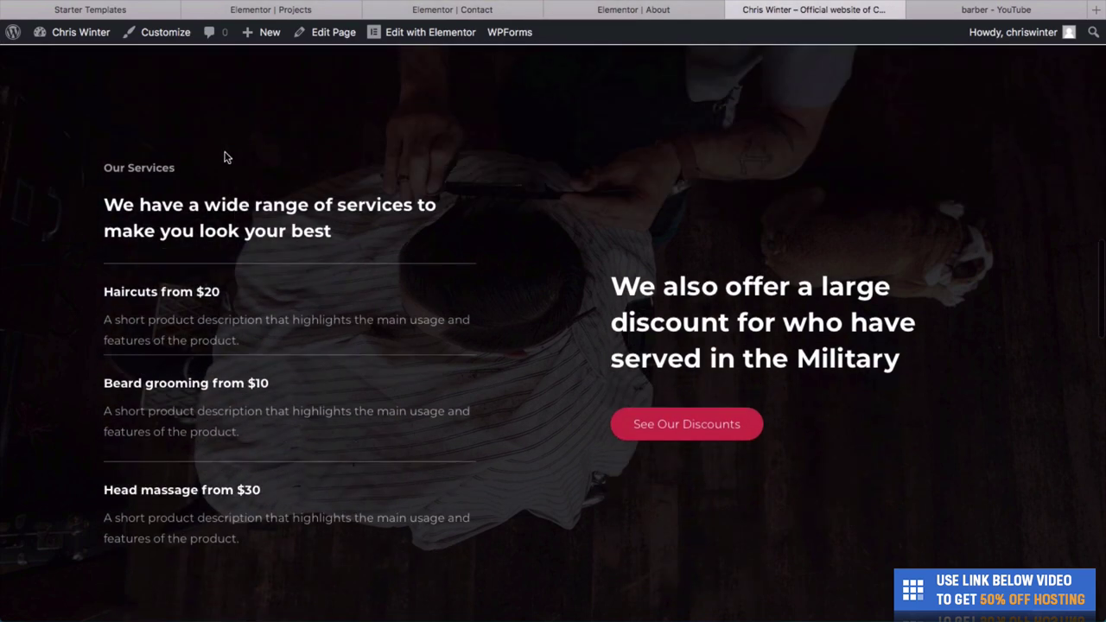
pyautogui.scroll(-7, 341, 316)
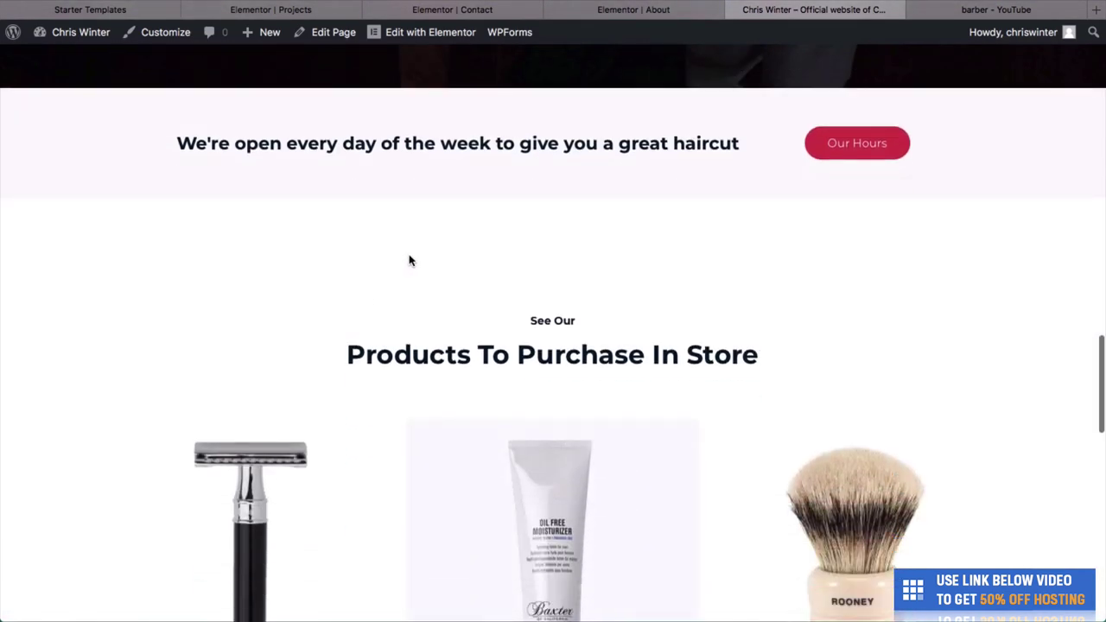
pyautogui.scroll(-1, 565, 239)
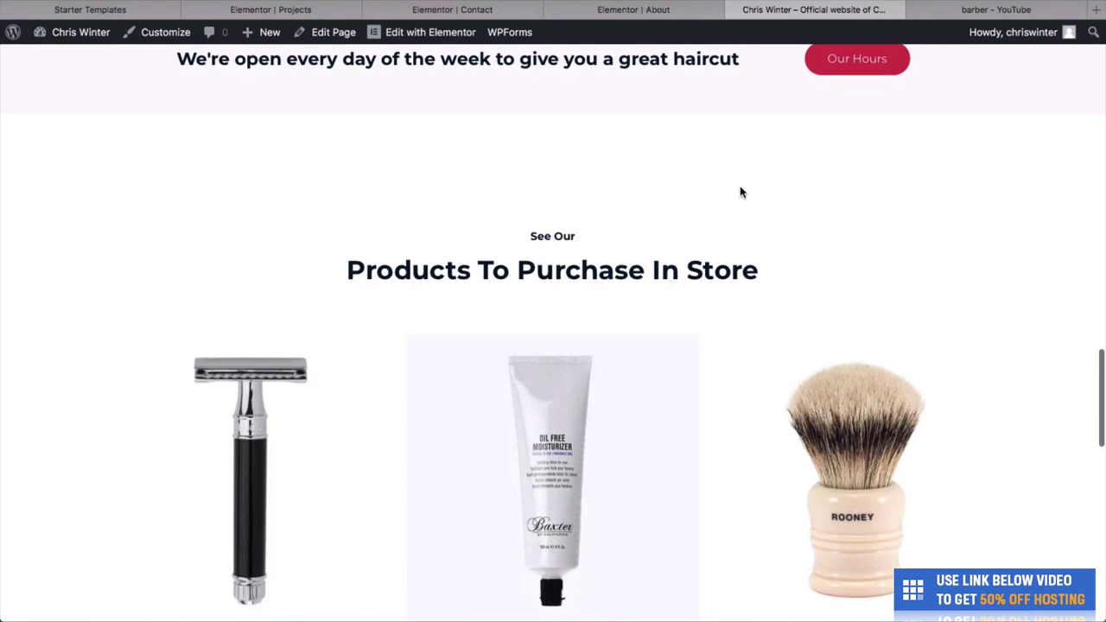
pyautogui.scroll(-5, 699, 440)
pyautogui.scroll(-5, 597, 293)
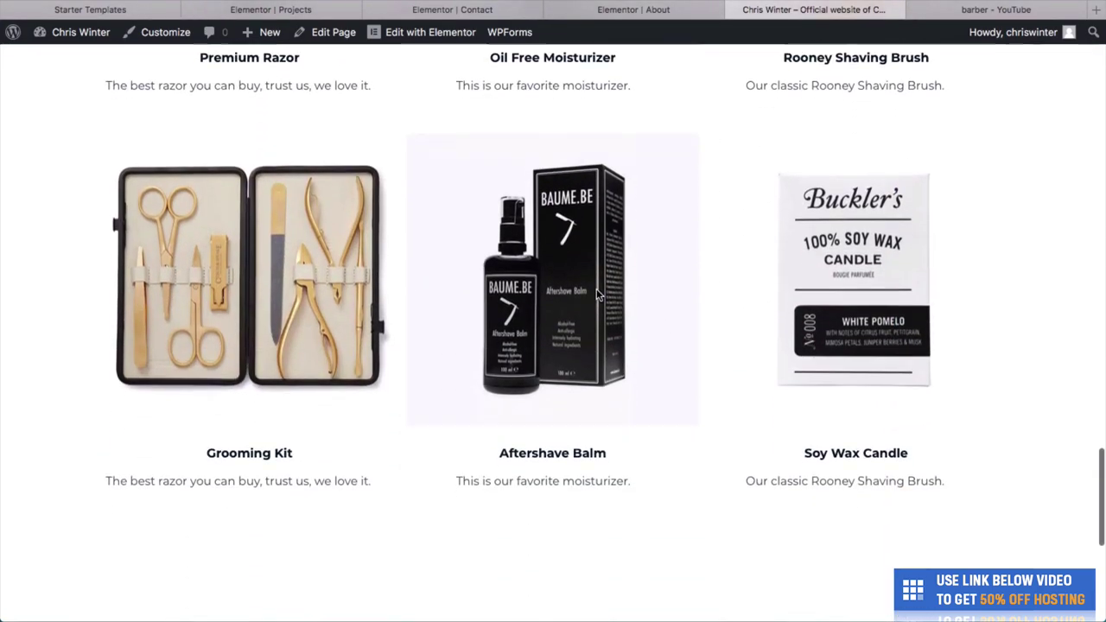
pyautogui.scroll(20, 596, 293)
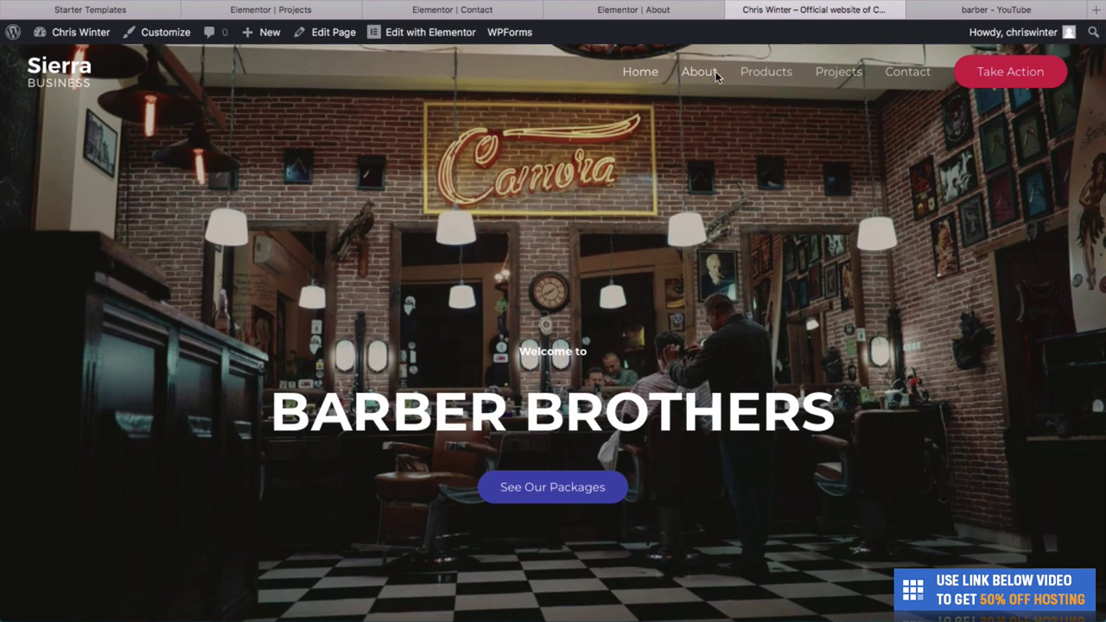
# Browse the live About, Products and Projects pages.
pyautogui.click(698, 72)
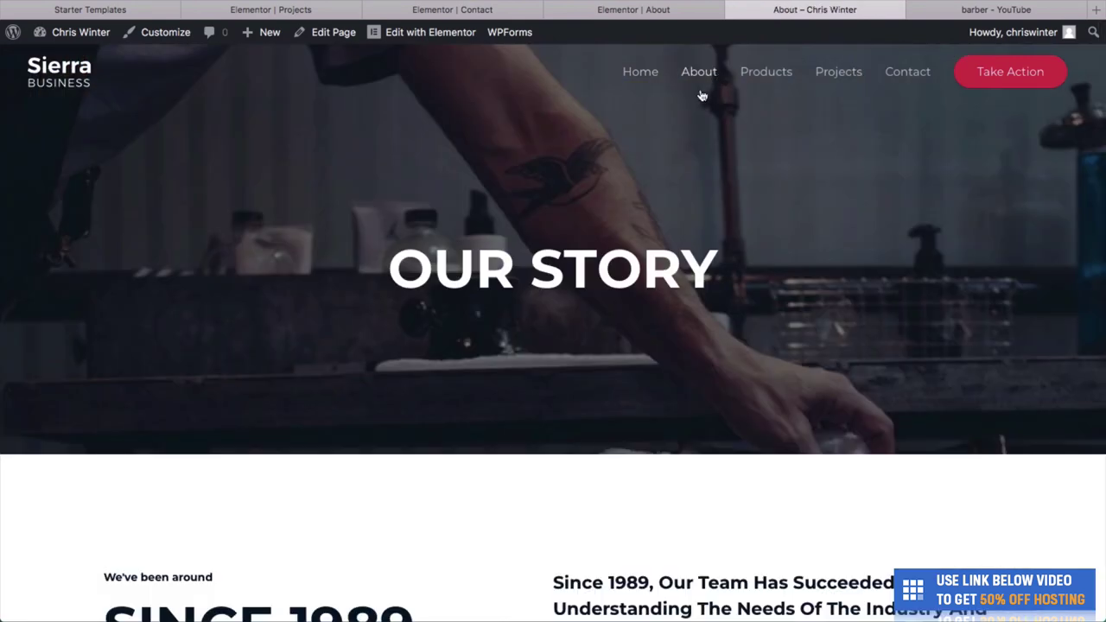
pyautogui.scroll(-3, 842, 369)
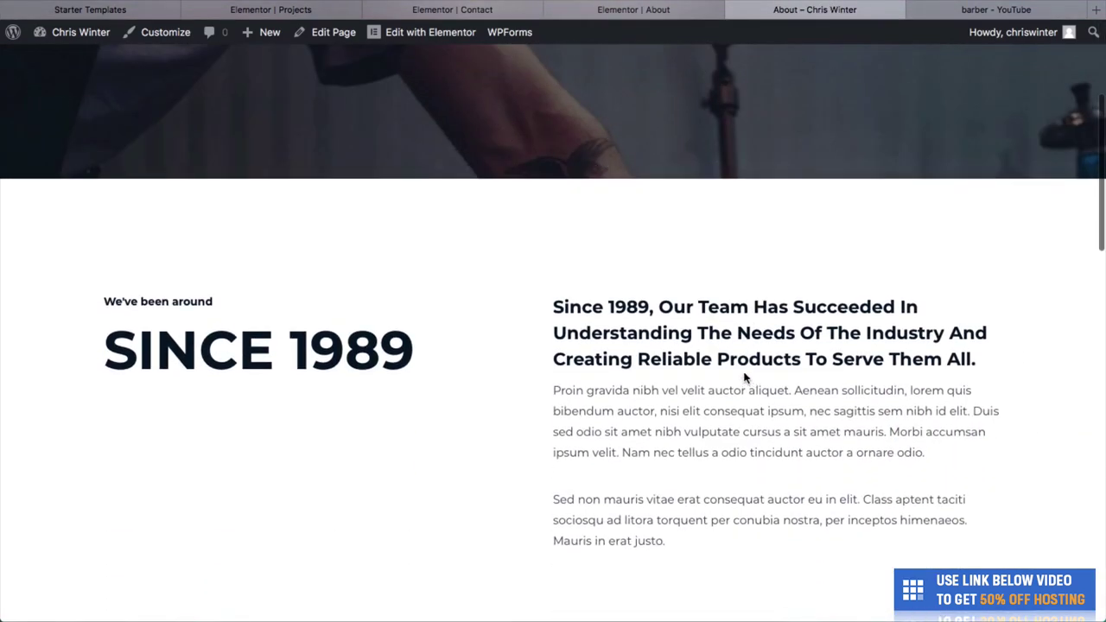
pyautogui.scroll(-5, 536, 389)
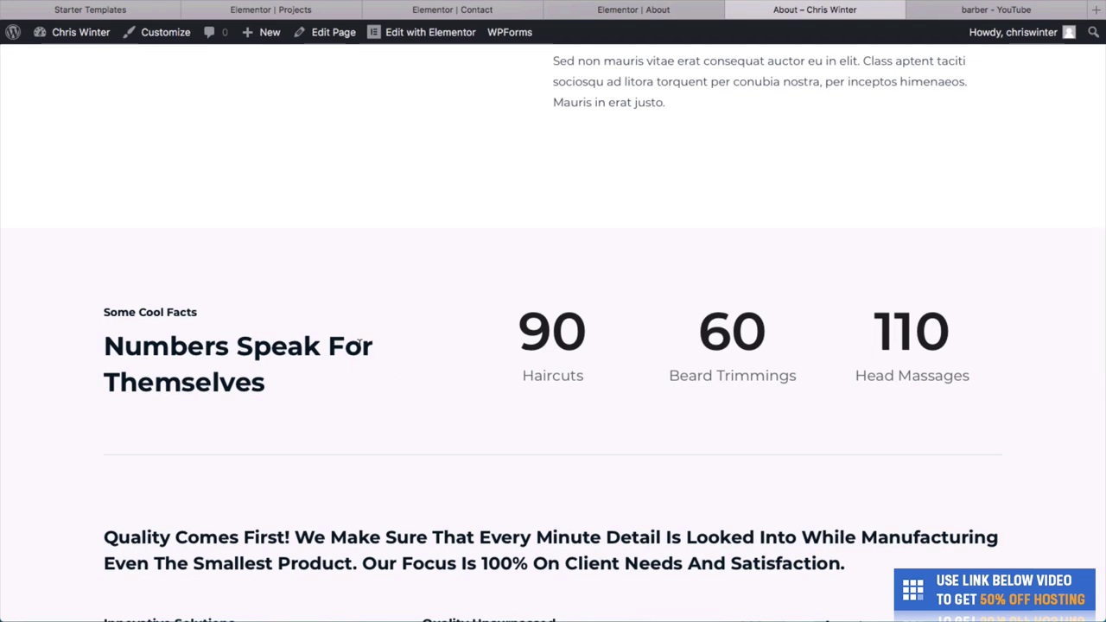
pyautogui.scroll(-3, 890, 234)
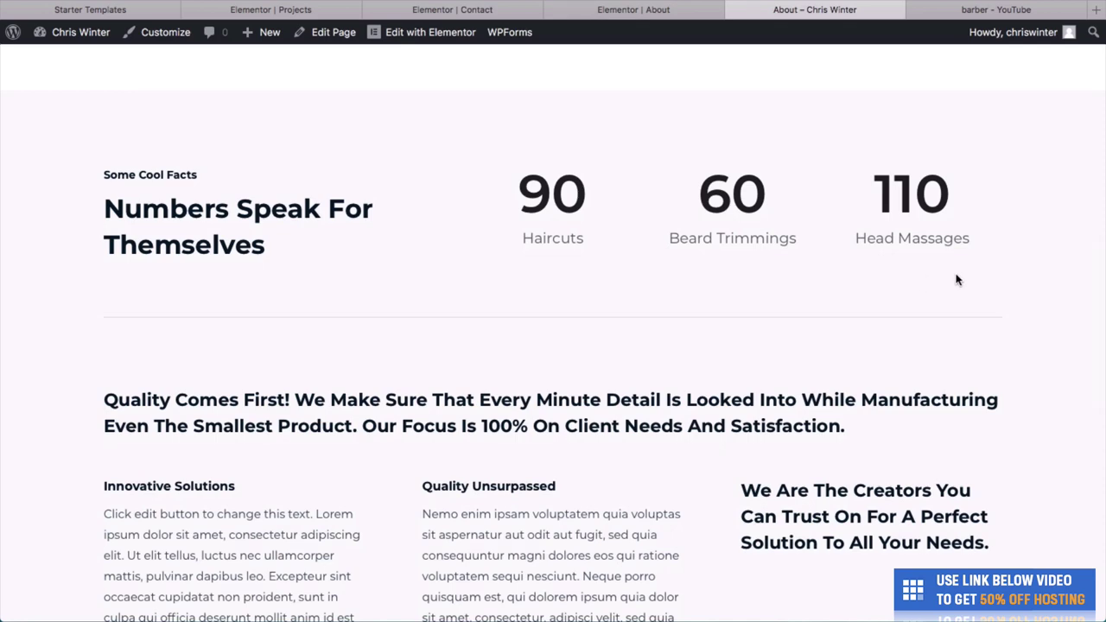
pyautogui.scroll(-3, 956, 277)
pyautogui.scroll(15, 956, 276)
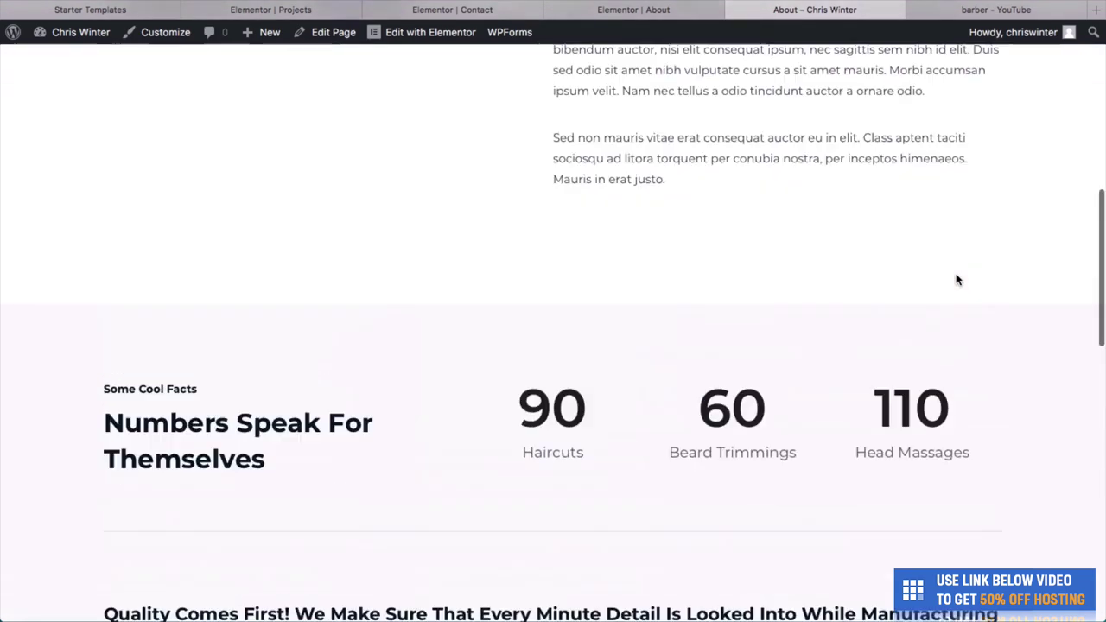
pyautogui.click(765, 73)
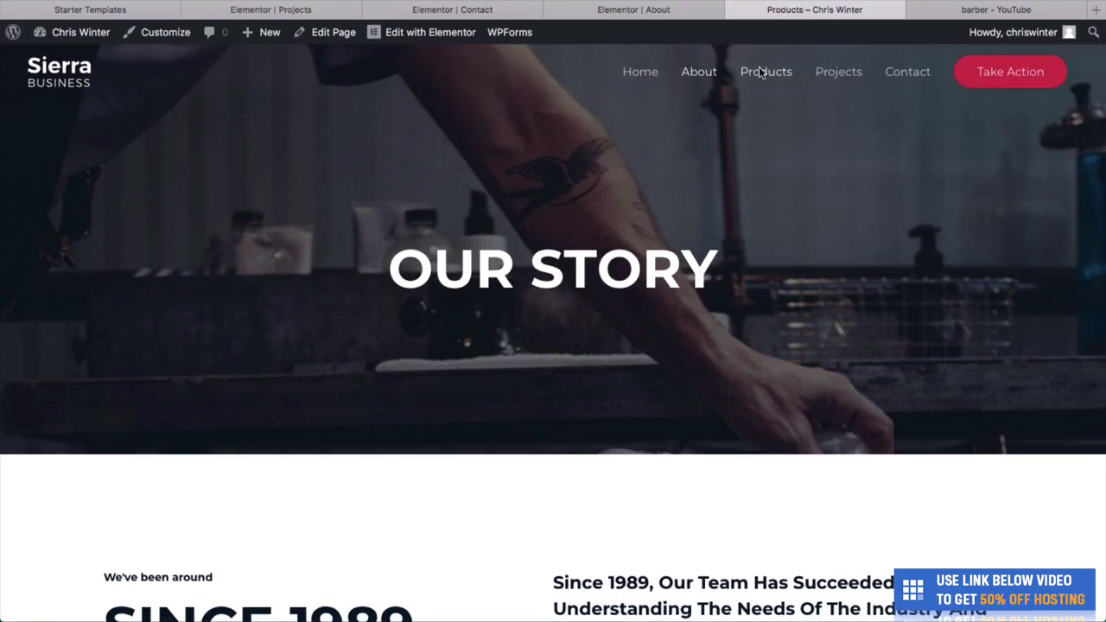
pyautogui.scroll(-5, 749, 275)
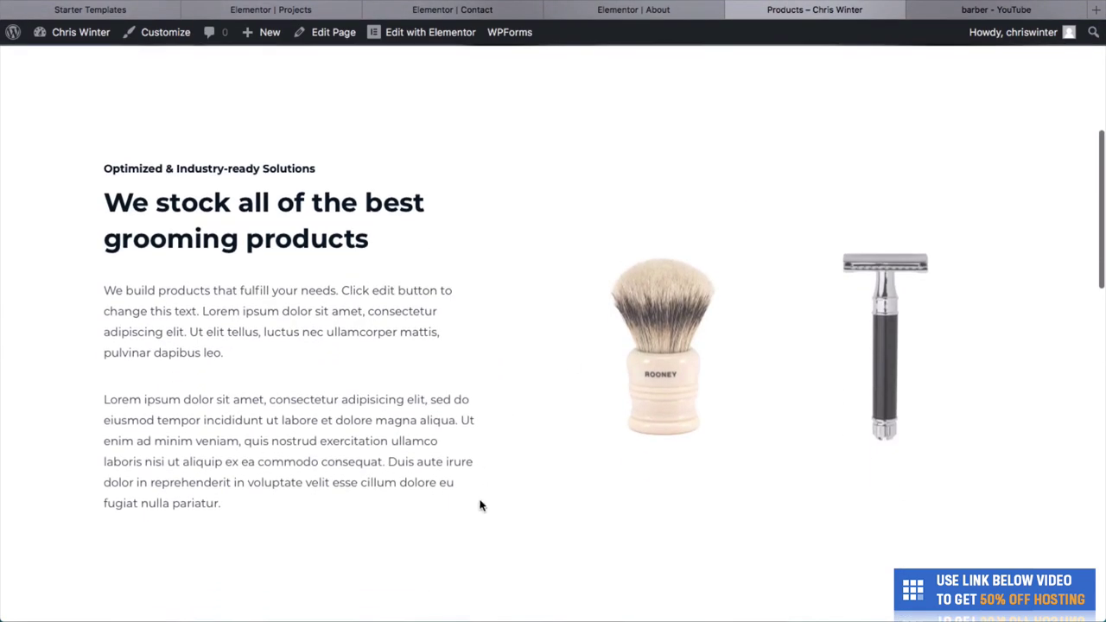
pyautogui.scroll(5, 722, 258)
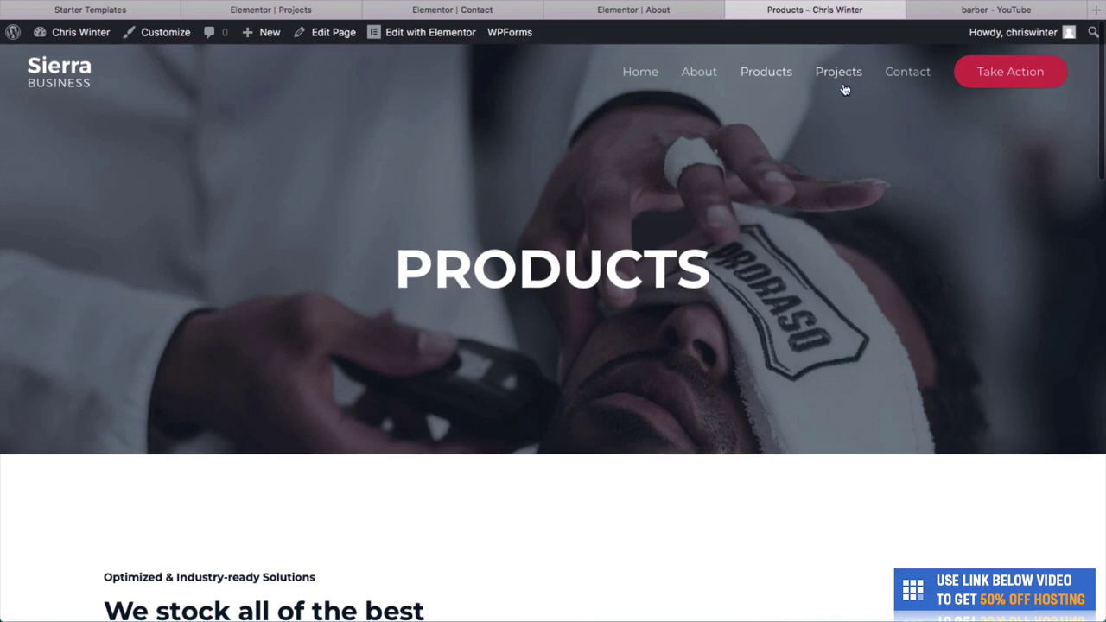
pyautogui.click(838, 72)
pyautogui.scroll(-1, 569, 393)
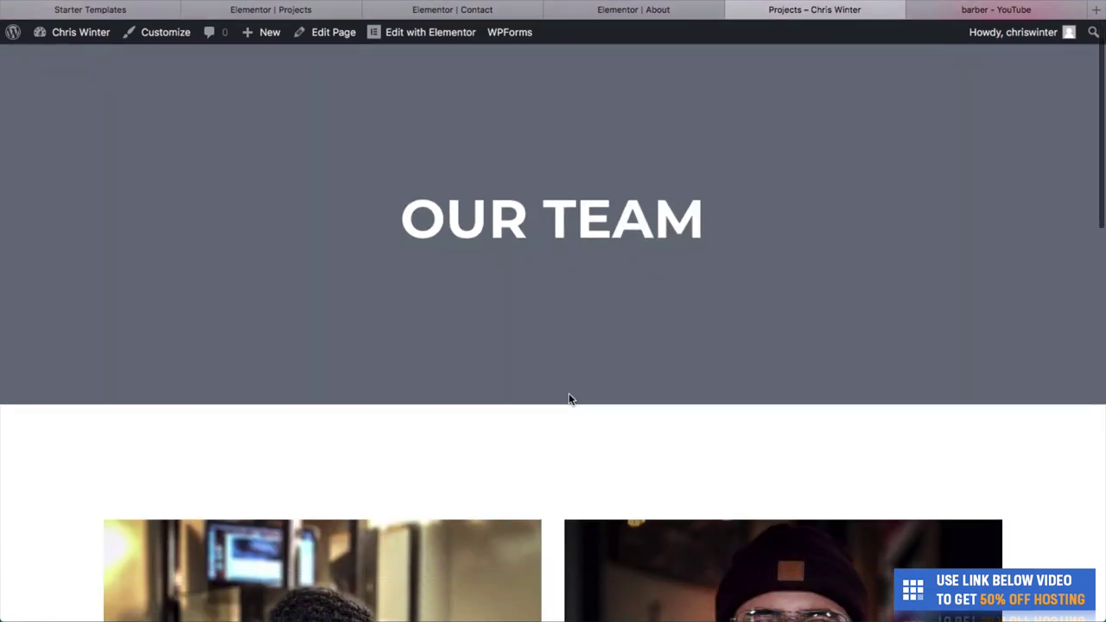
pyautogui.scroll(1, 569, 396)
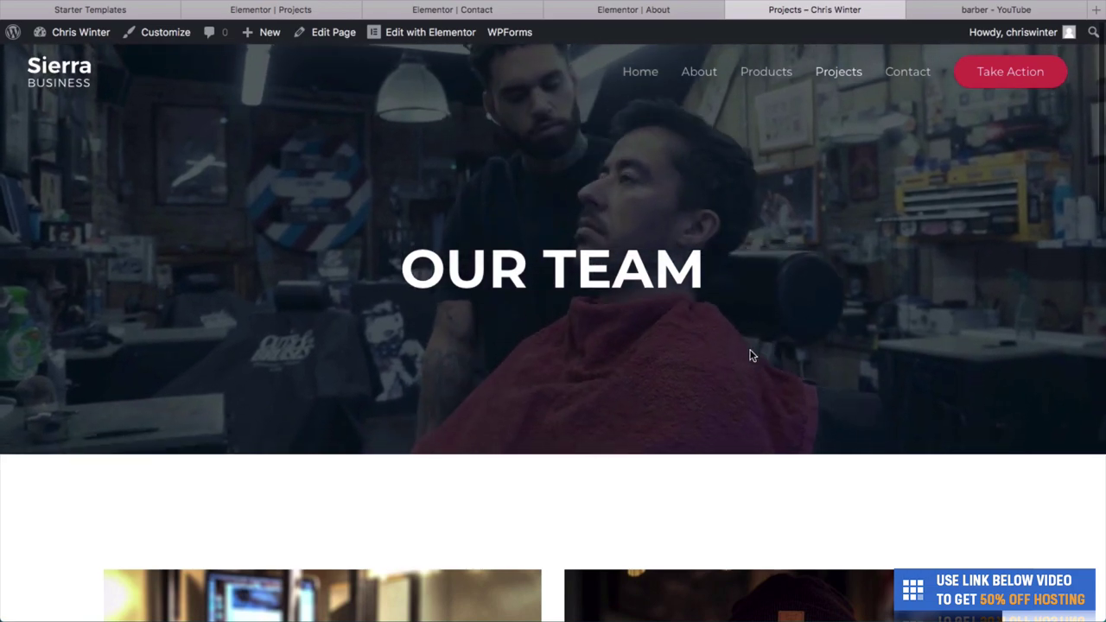
pyautogui.scroll(-3, 750, 355)
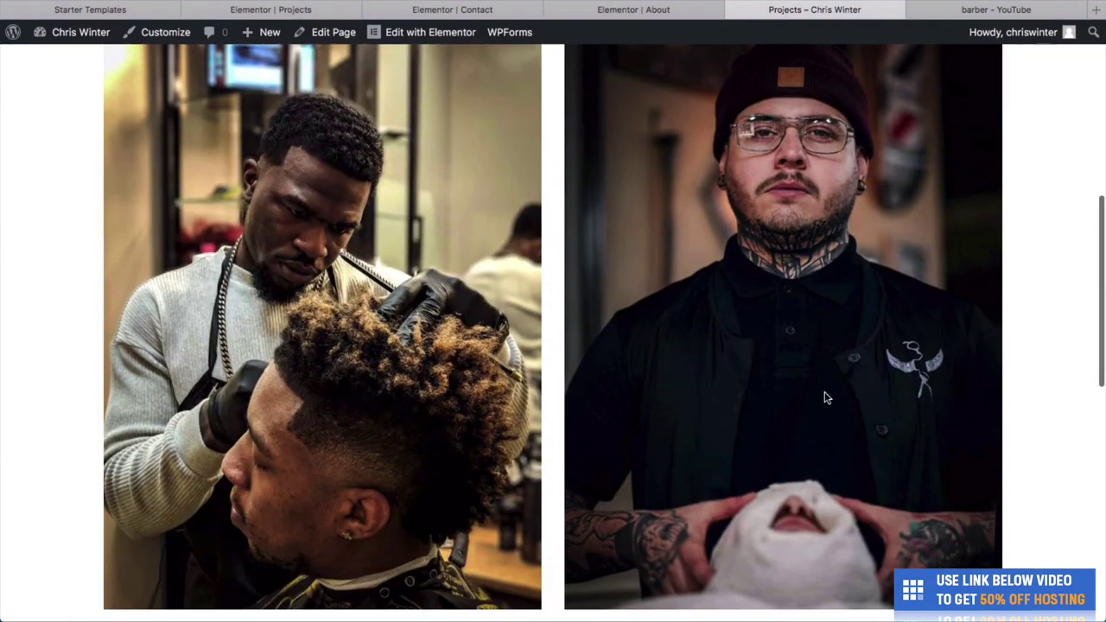
pyautogui.scroll(-5, 825, 397)
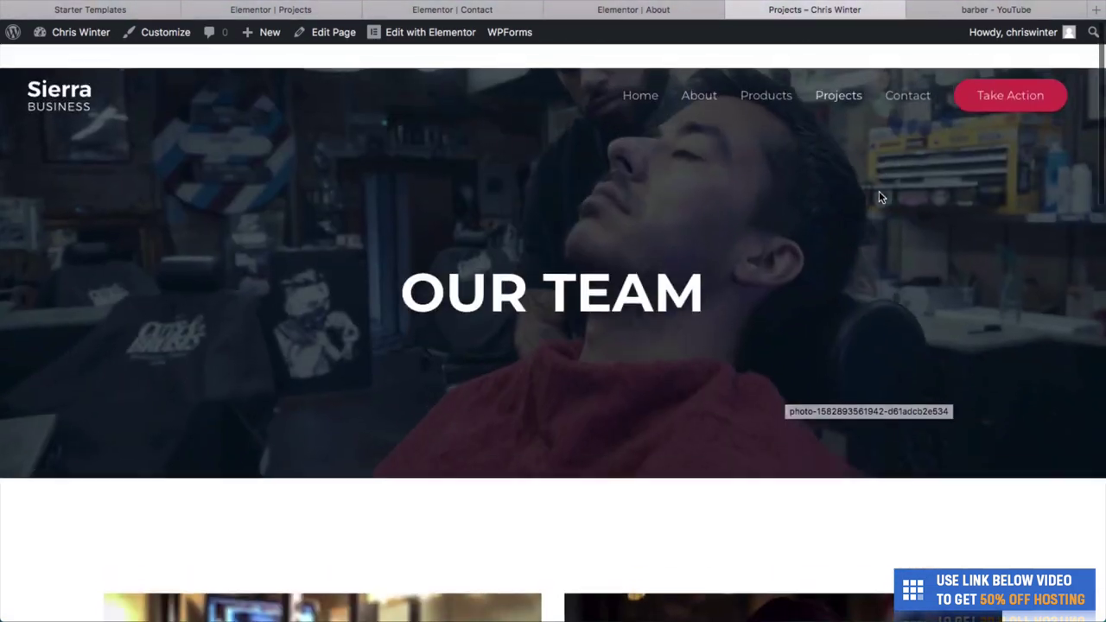
# Check the Contact page map at 123 5th Avenue, then go back home.
pyautogui.click(908, 69)
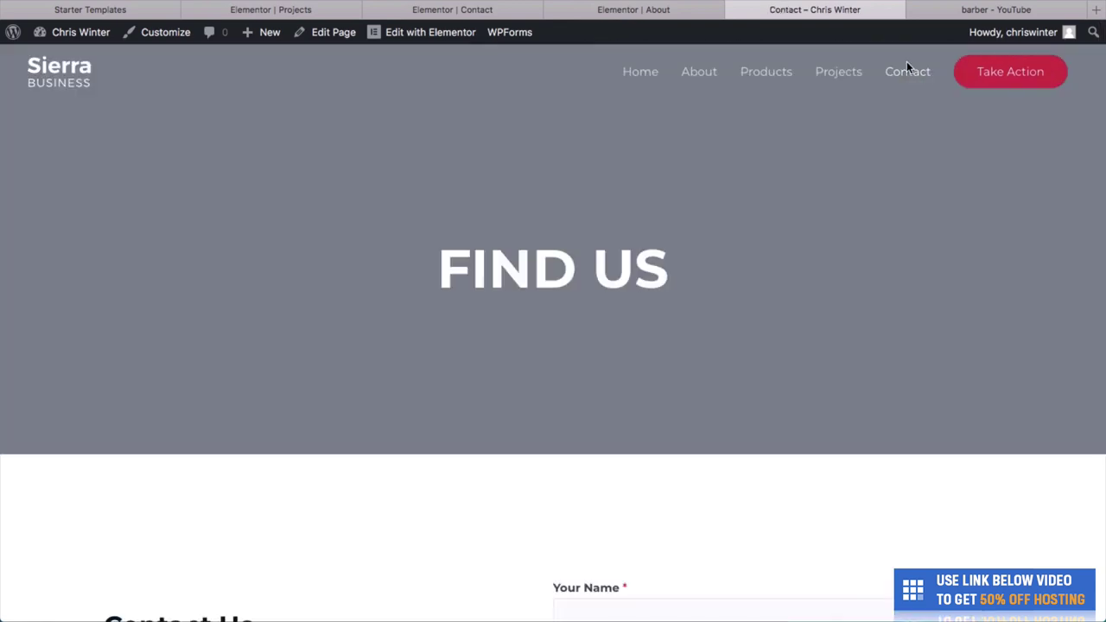
pyautogui.scroll(-6, 834, 323)
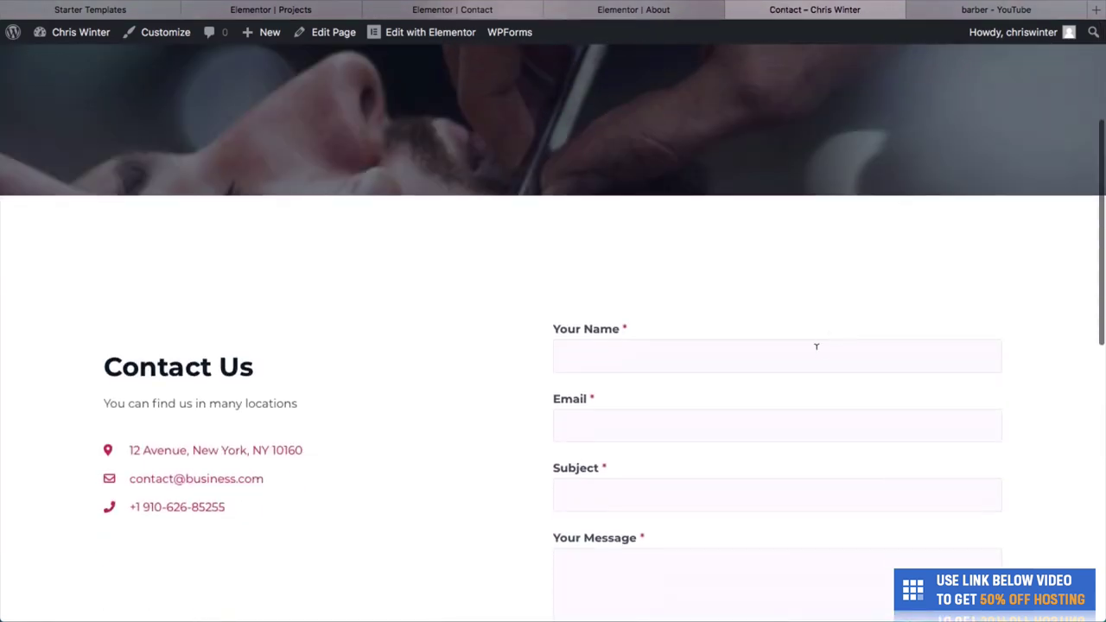
pyautogui.scroll(-5, 314, 516)
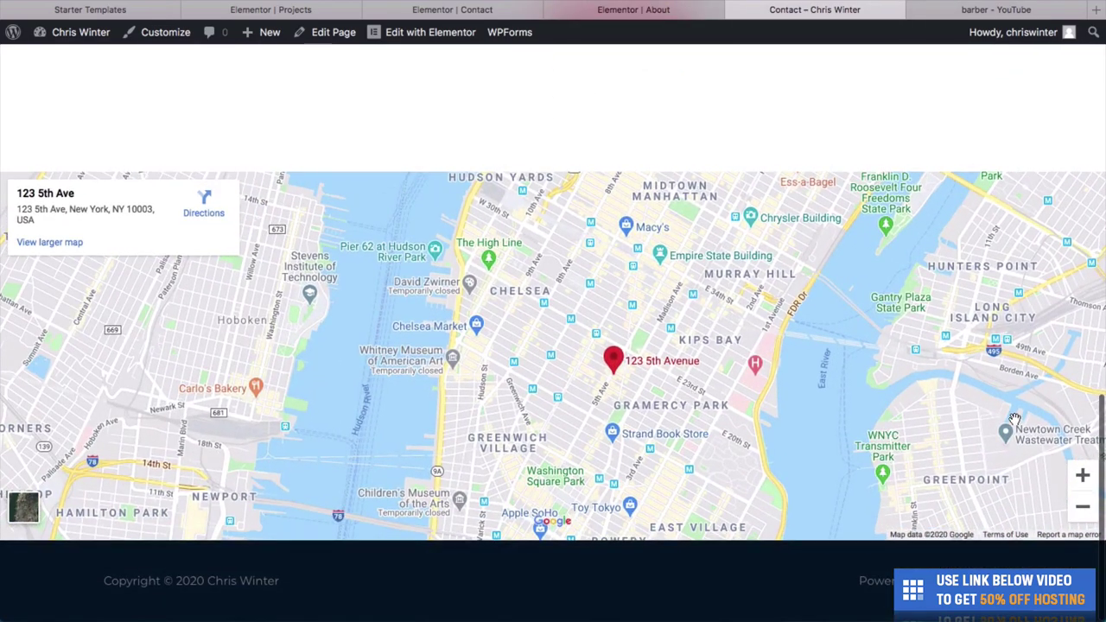
pyautogui.click(1083, 475)
pyautogui.click(1082, 475)
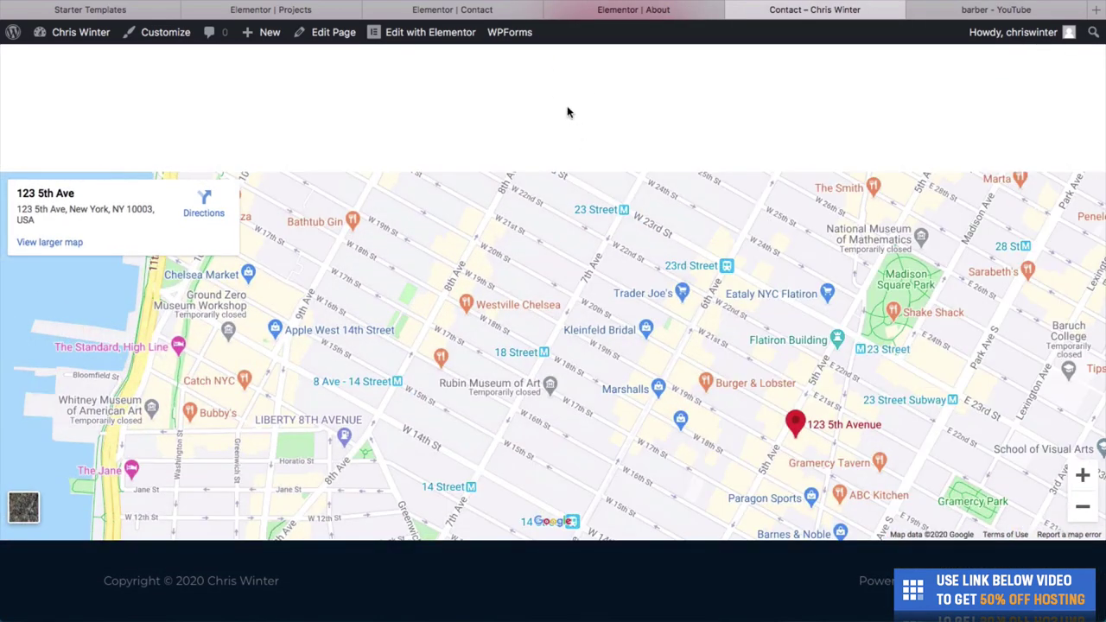
pyautogui.scroll(15, 567, 111)
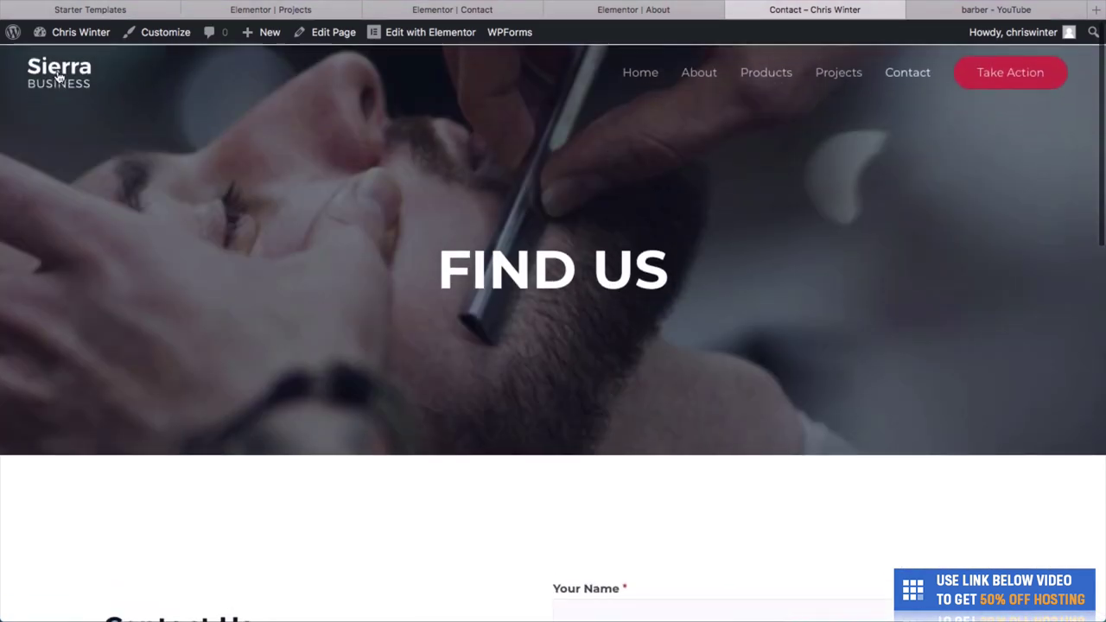
pyautogui.click(56, 70)
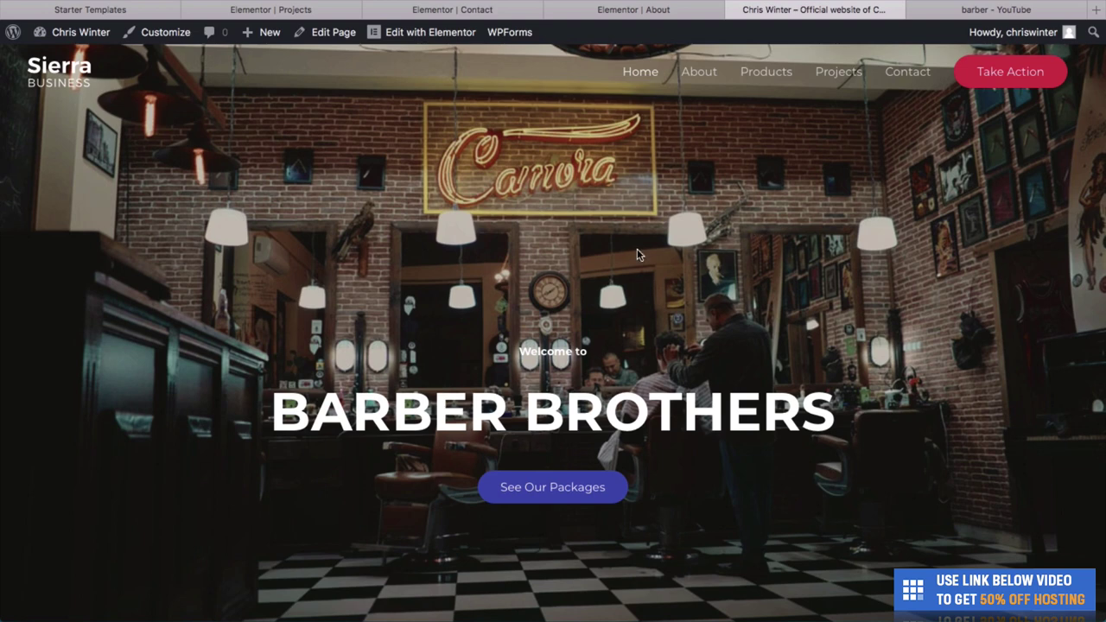
# Copy the barber shave video's link from the YouTube barber search results.
pyautogui.click(1028, 11)
pyautogui.scroll(-2, 822, 282)
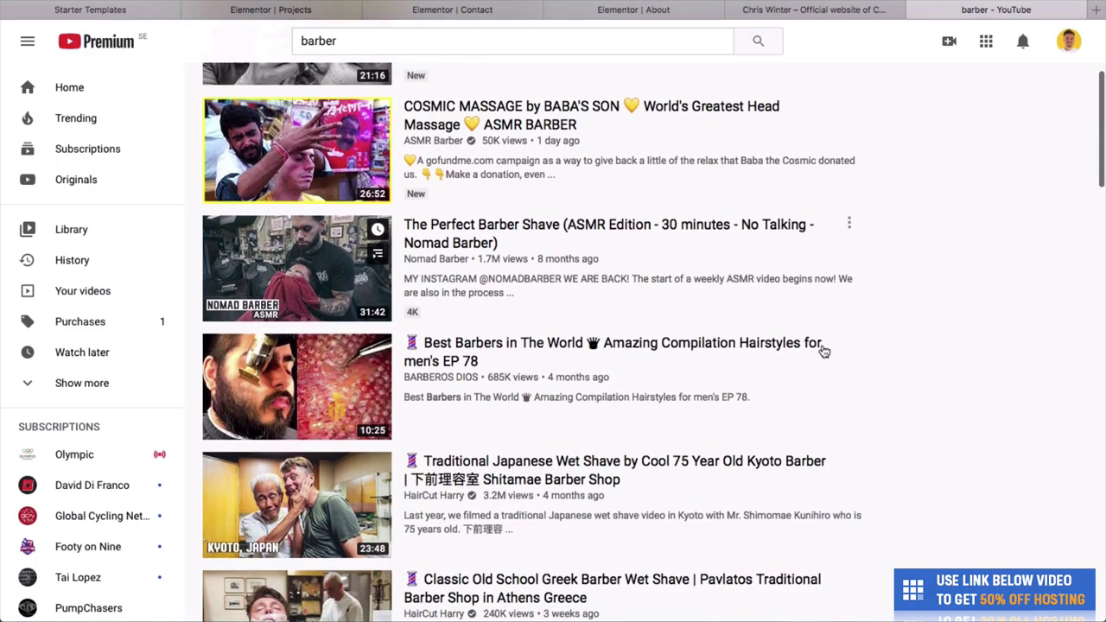
pyautogui.scroll(1, 823, 351)
pyautogui.rightClick(500, 298)
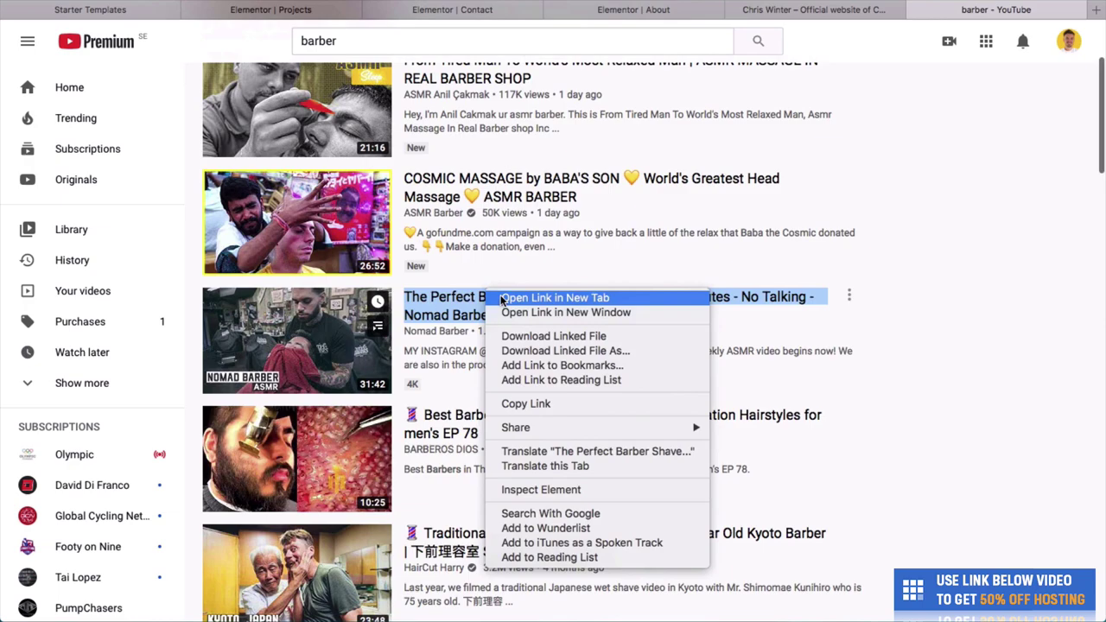
pyautogui.click(554, 404)
pyautogui.click(791, 10)
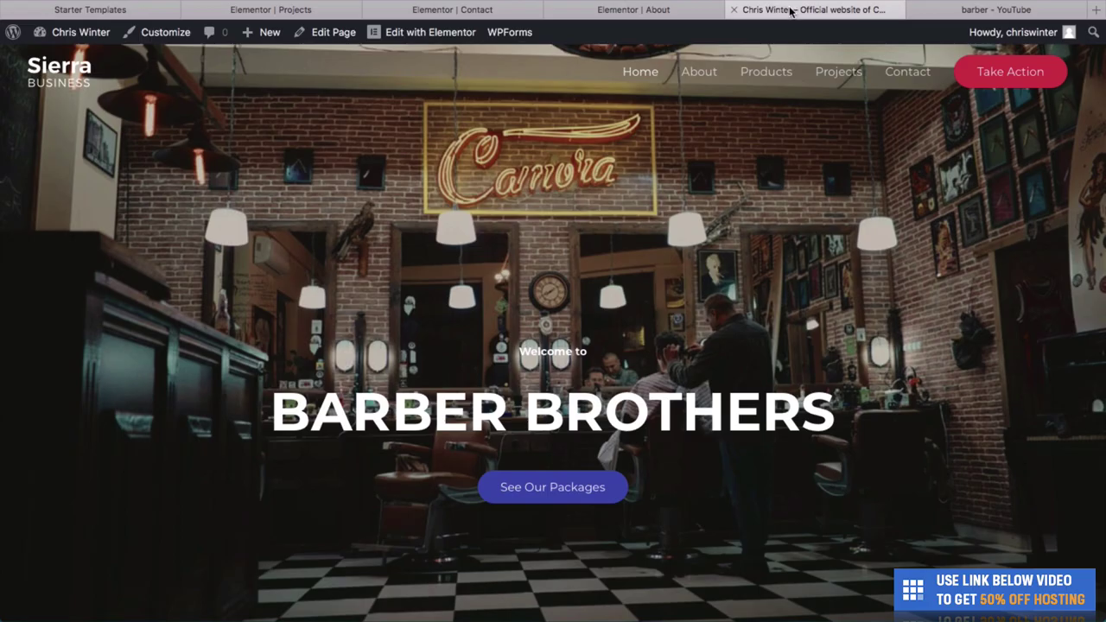
# Edit the home page hero section in Elementor and set its background type to Video.
pyautogui.click(450, 33)
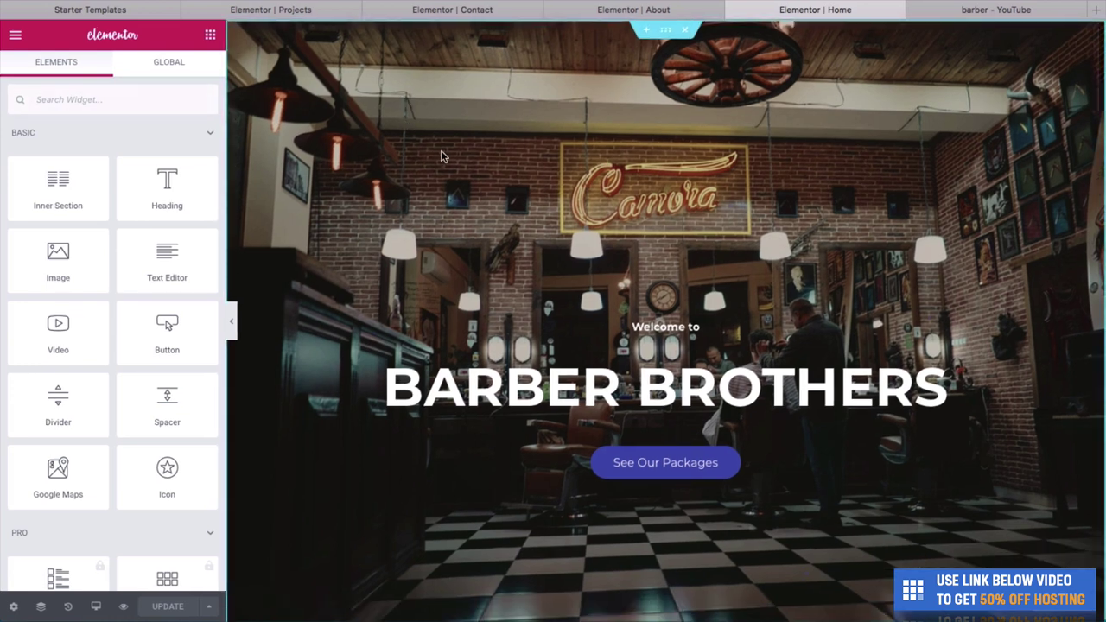
pyautogui.rightClick(441, 155)
pyautogui.click(464, 167)
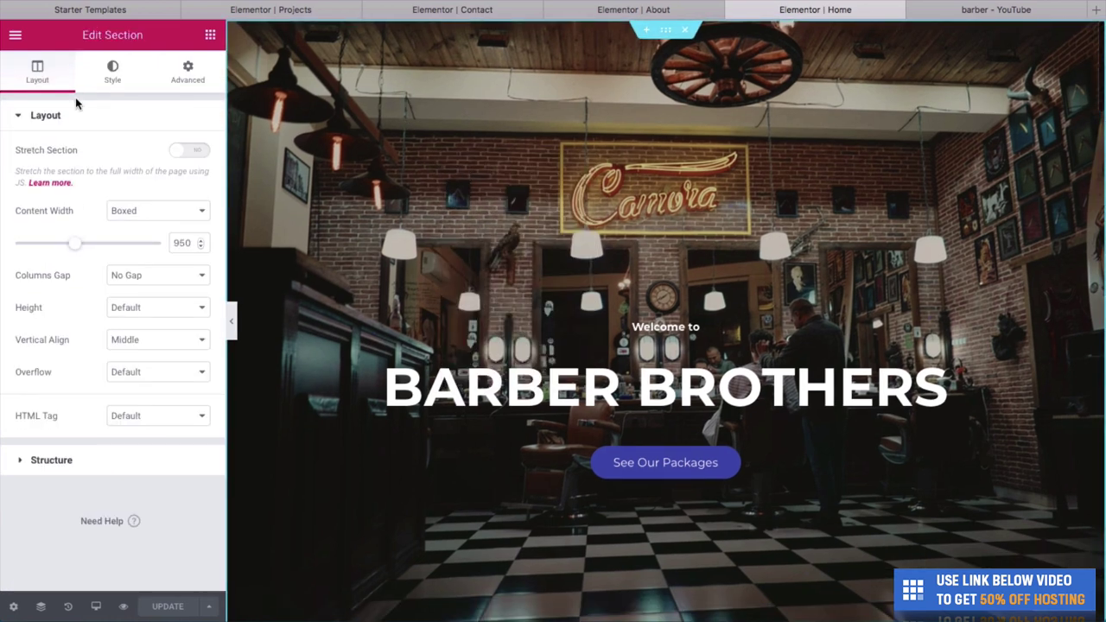
pyautogui.click(97, 77)
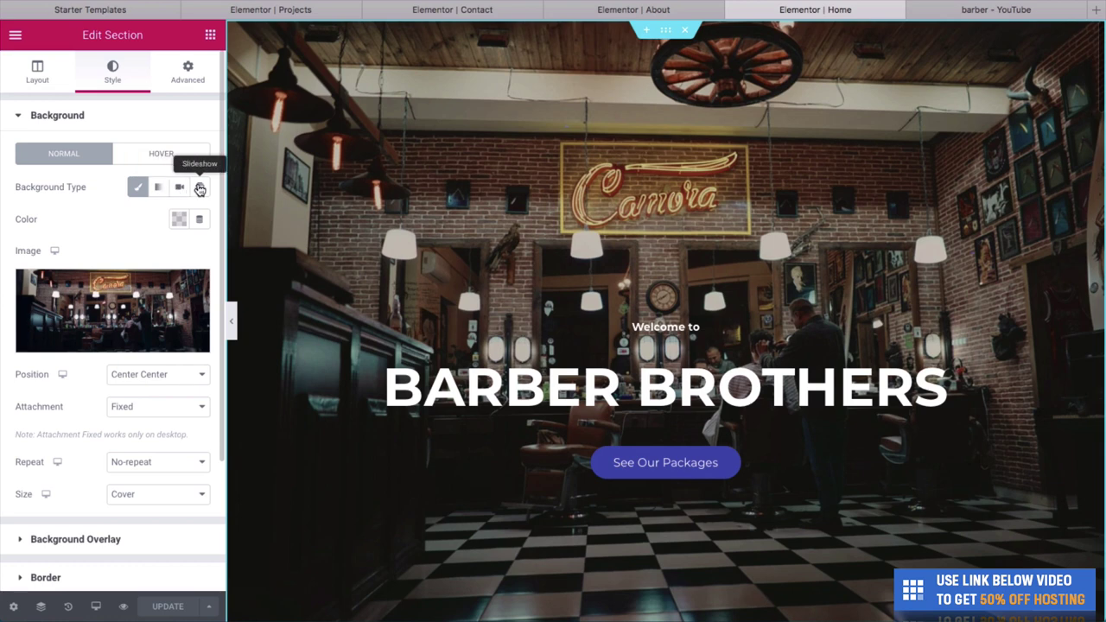
pyautogui.click(181, 188)
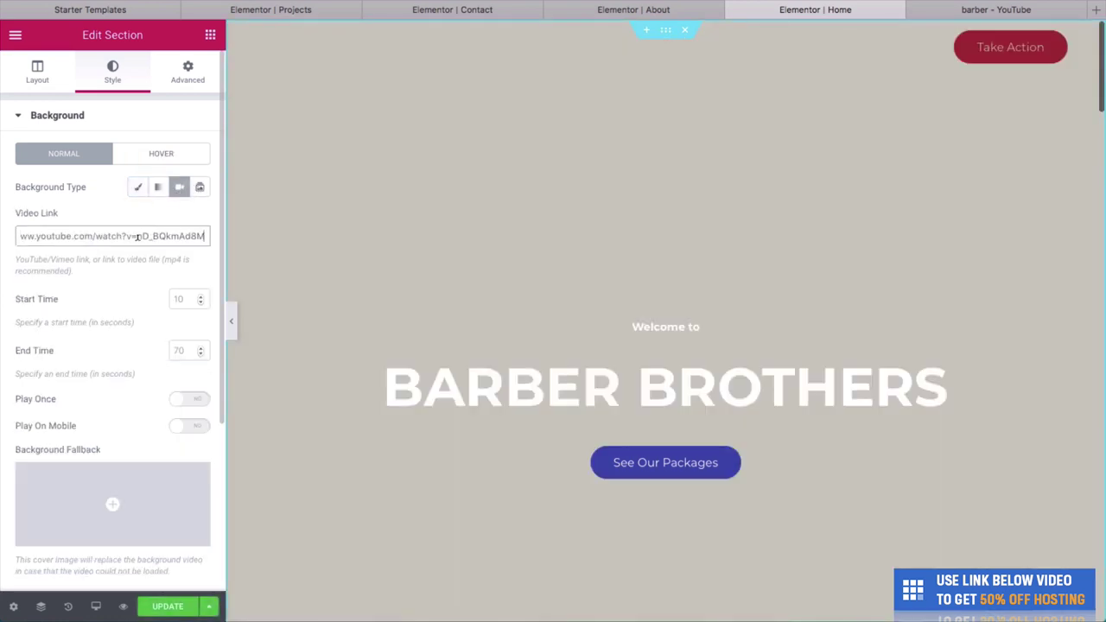
# Make the background video play from 200 seconds to 300 seconds.
pyautogui.click(179, 299)
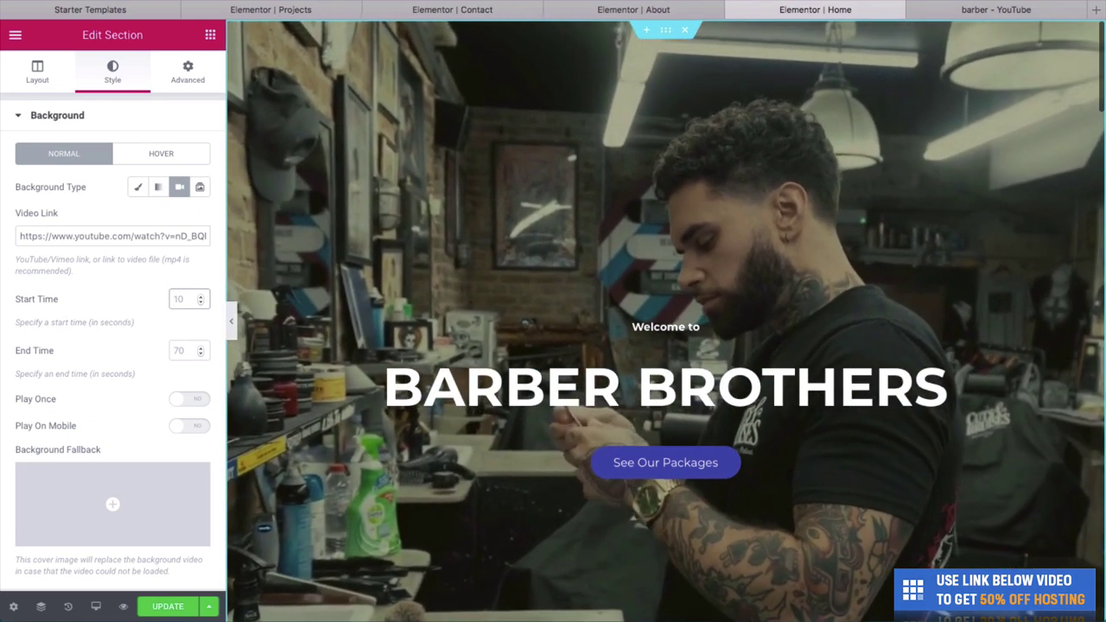
pyautogui.write('100')
pyautogui.press('Tab')
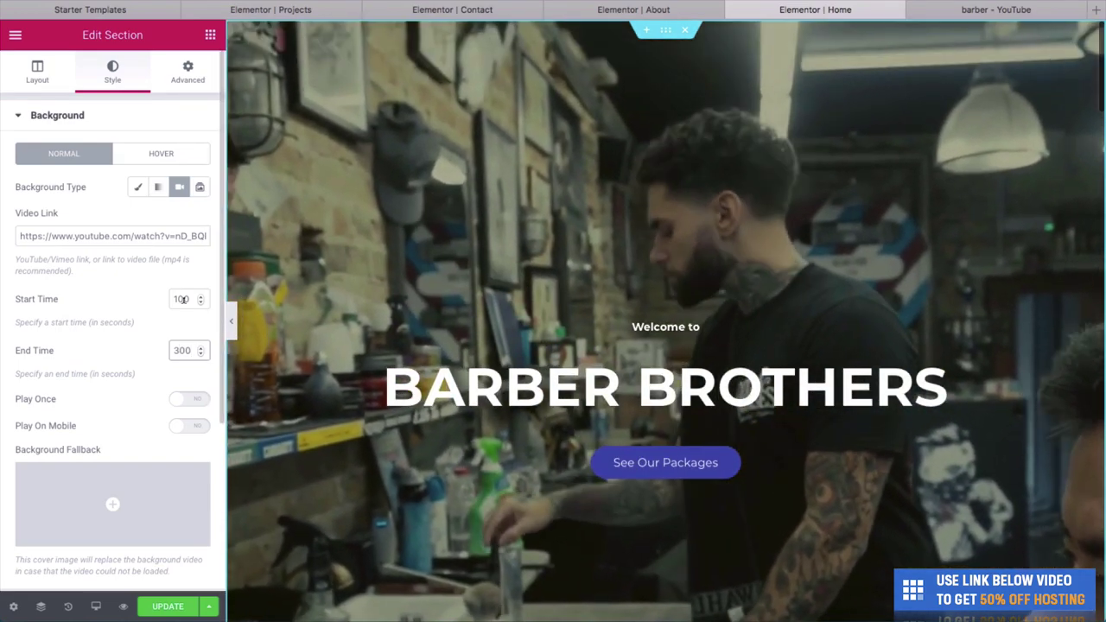
pyautogui.doubleClick(175, 298)
pyautogui.write('200')
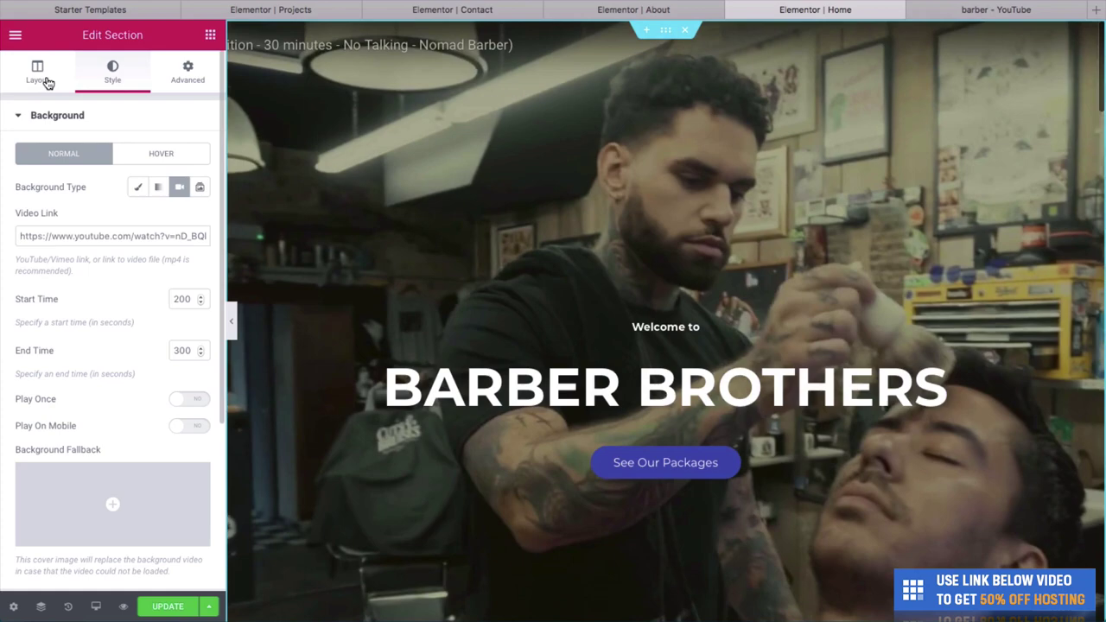
pyautogui.click(47, 82)
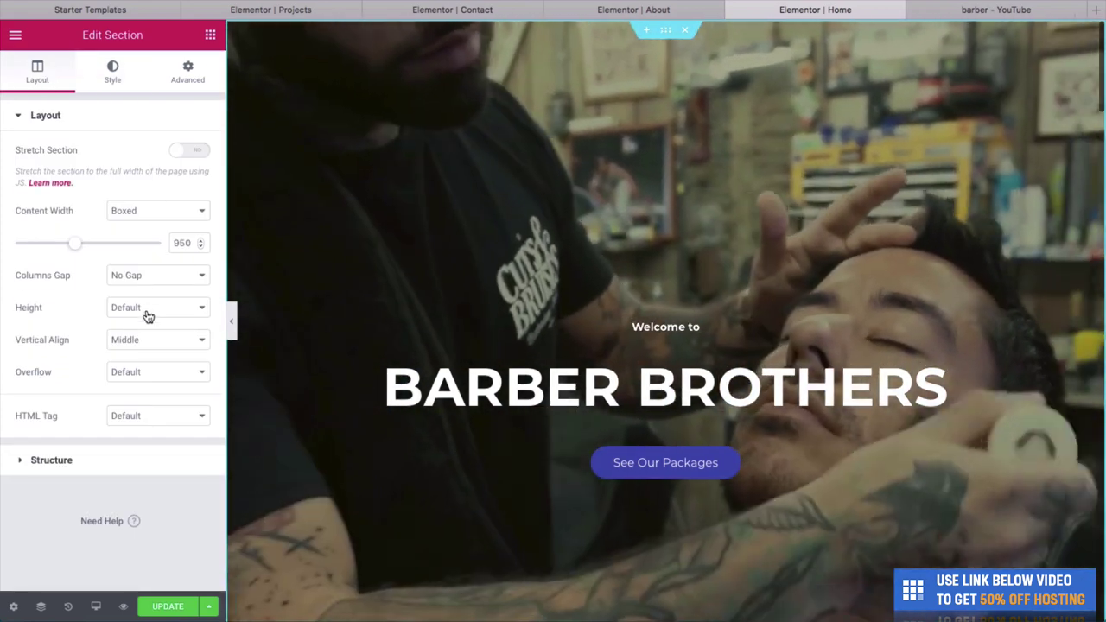
# Look at the section's Height options, then preview the page unchanged.
pyautogui.click(146, 311)
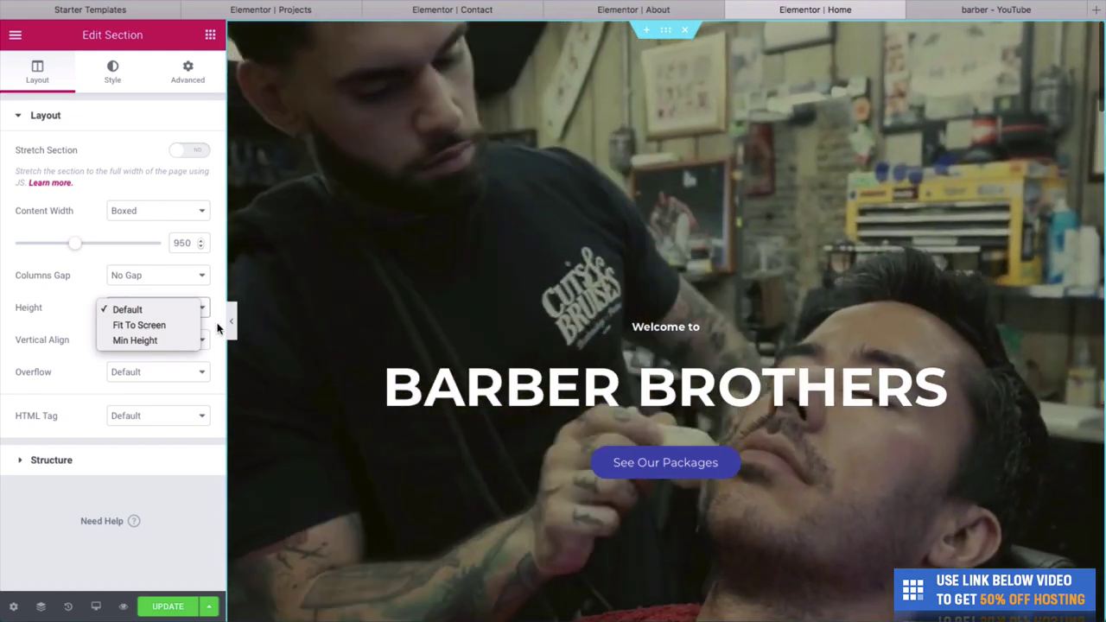
pyautogui.click(228, 320)
pyautogui.click(231, 320)
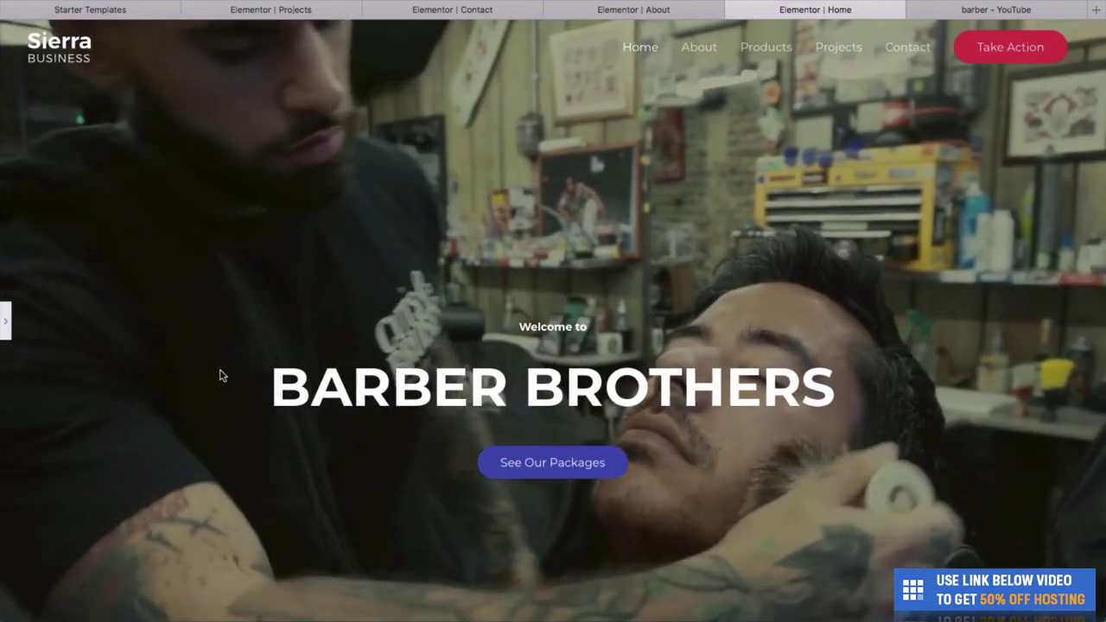
pyautogui.scroll(-4, 363, 292)
pyautogui.scroll(4, 363, 292)
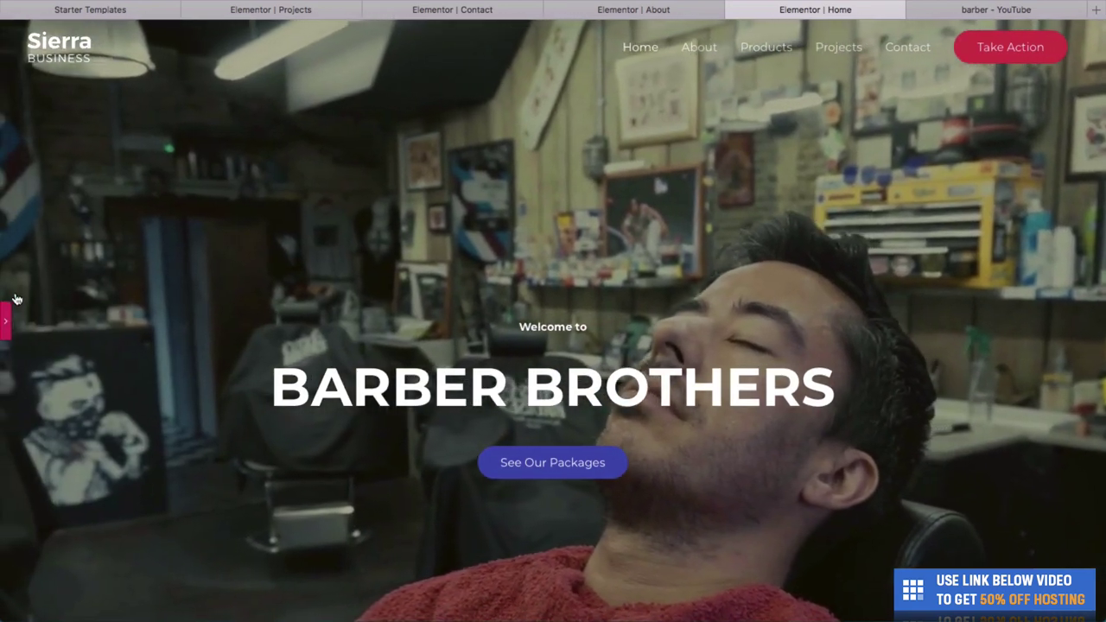
# Set the hero section's Height to Fit To Screen and preview it full-width.
pyautogui.click(6, 320)
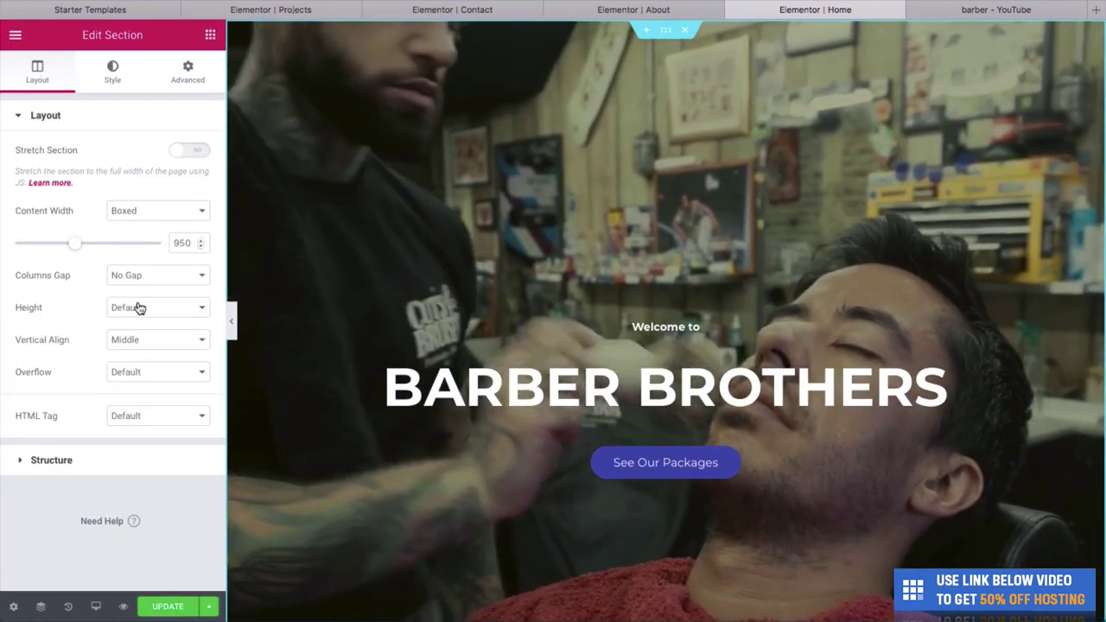
pyautogui.click(138, 308)
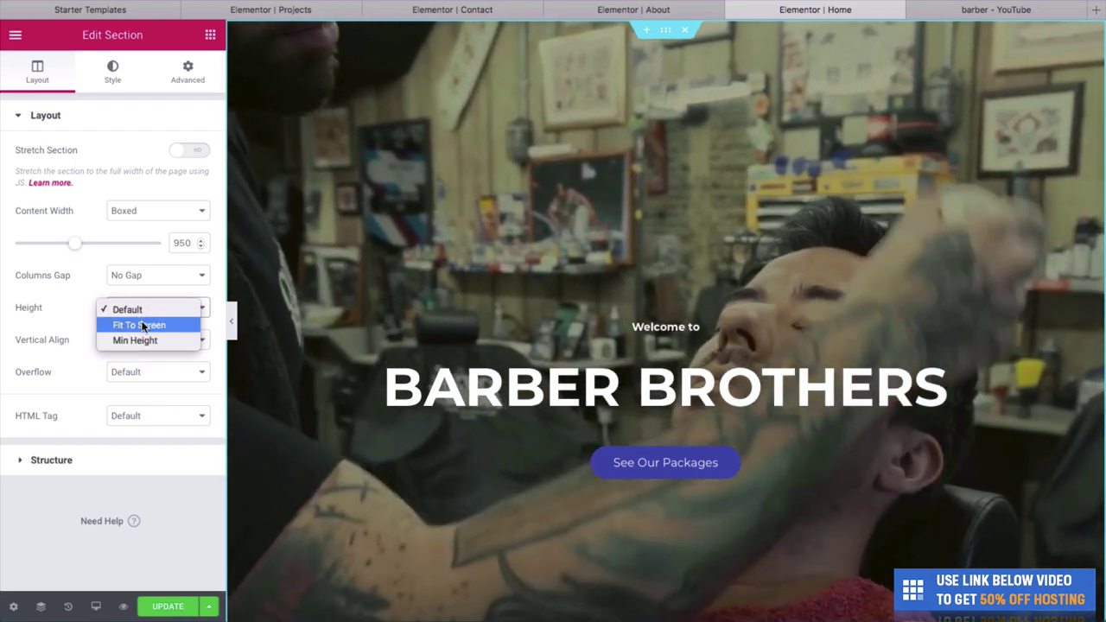
pyautogui.click(143, 326)
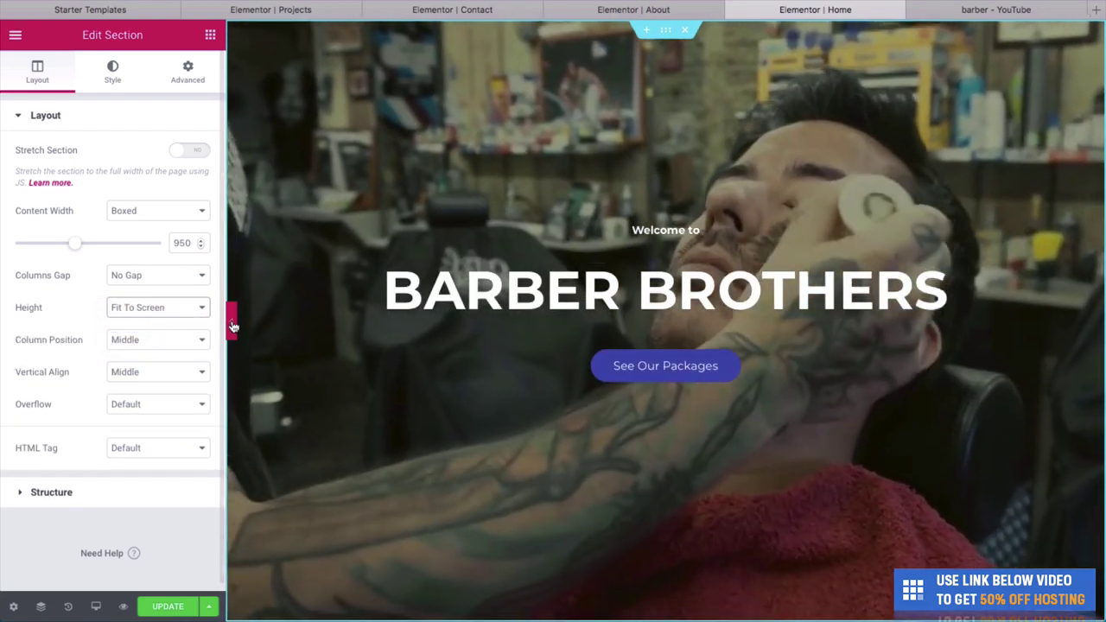
pyautogui.click(231, 319)
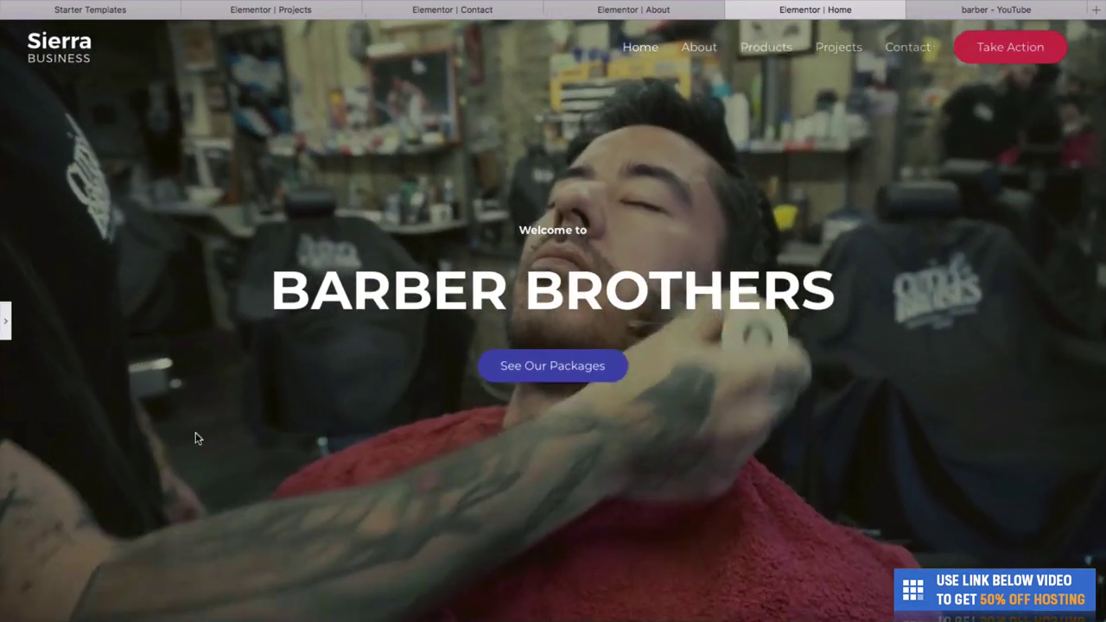
pyautogui.scroll(-3, 329, 421)
pyautogui.scroll(-1, 329, 423)
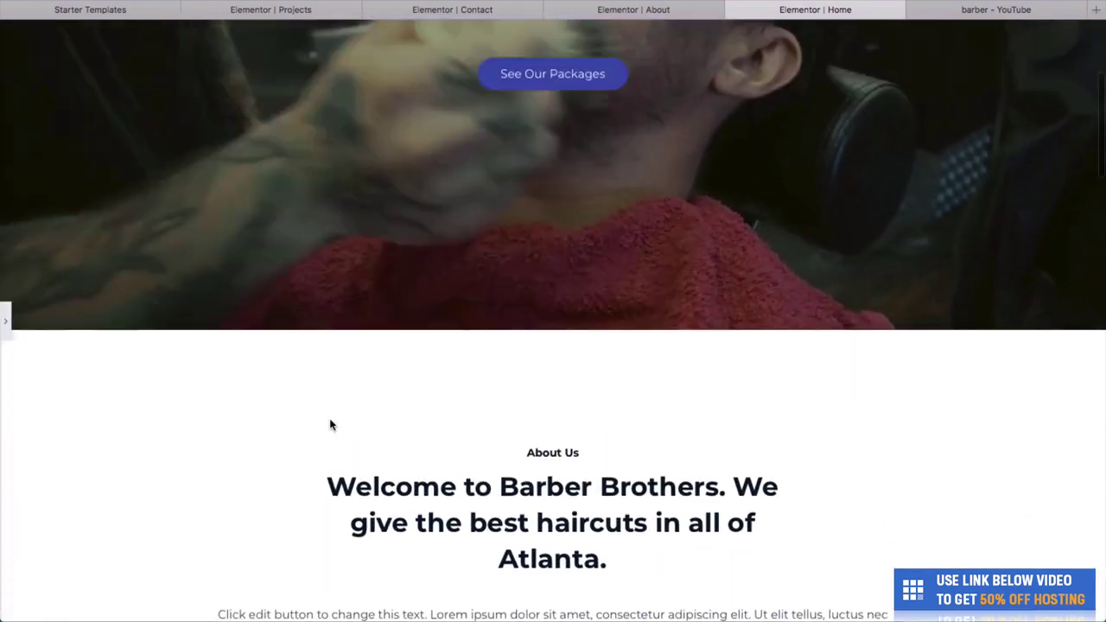
pyautogui.scroll(3, 329, 423)
pyautogui.scroll(-5, 329, 423)
pyautogui.scroll(4, 329, 423)
pyautogui.scroll(1, 329, 425)
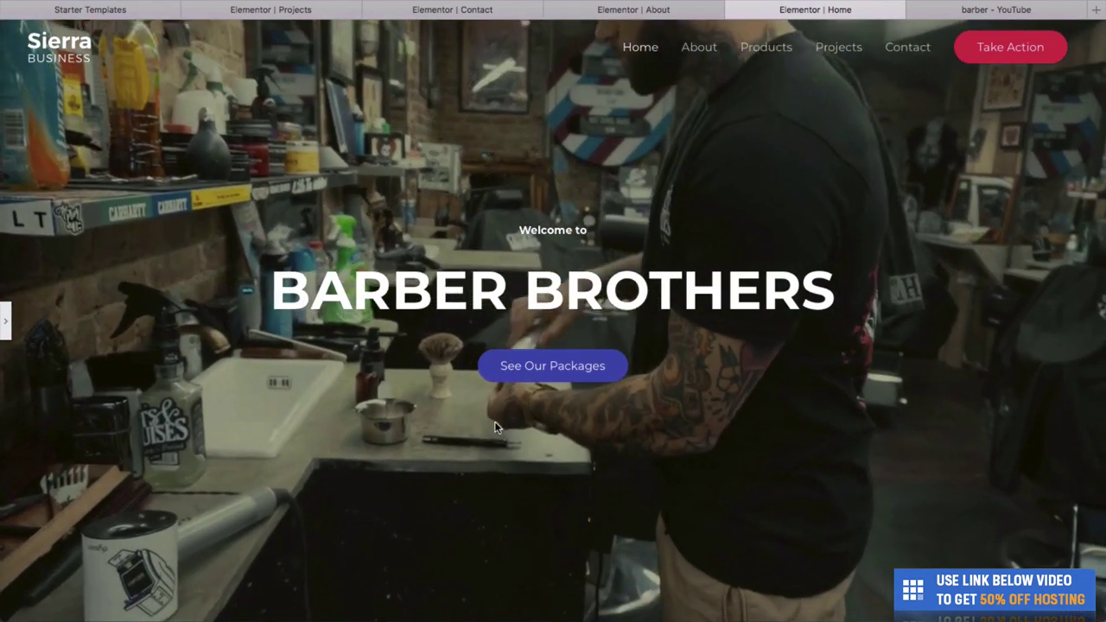
pyautogui.scroll(-2, 493, 424)
pyautogui.scroll(2, 493, 427)
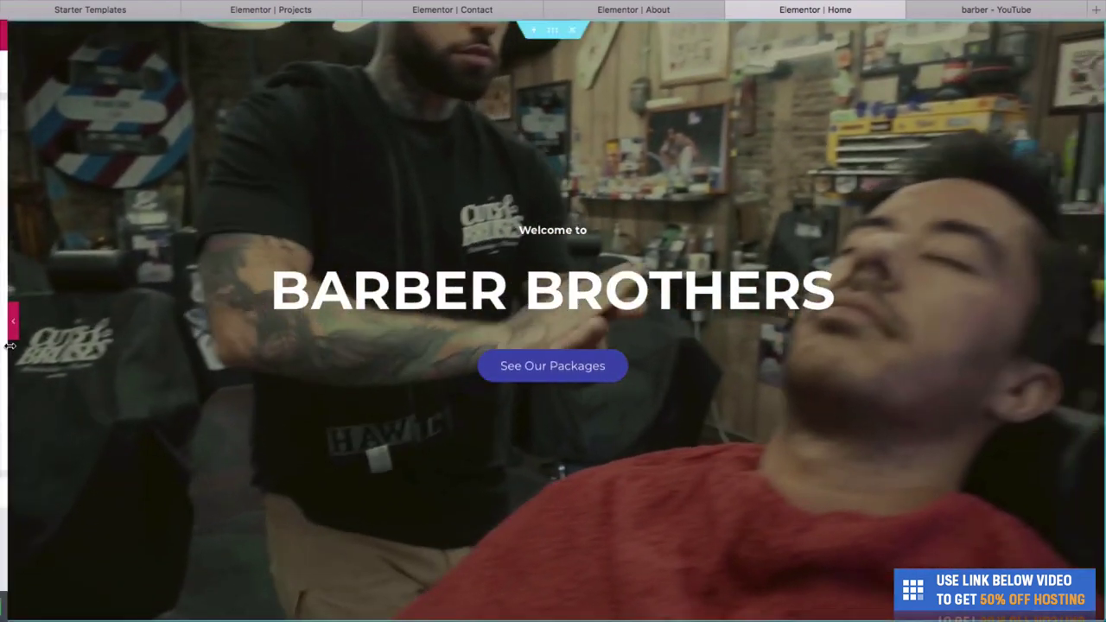
# Save the page with Update and preview the full-screen video hero.
pyautogui.click(4, 321)
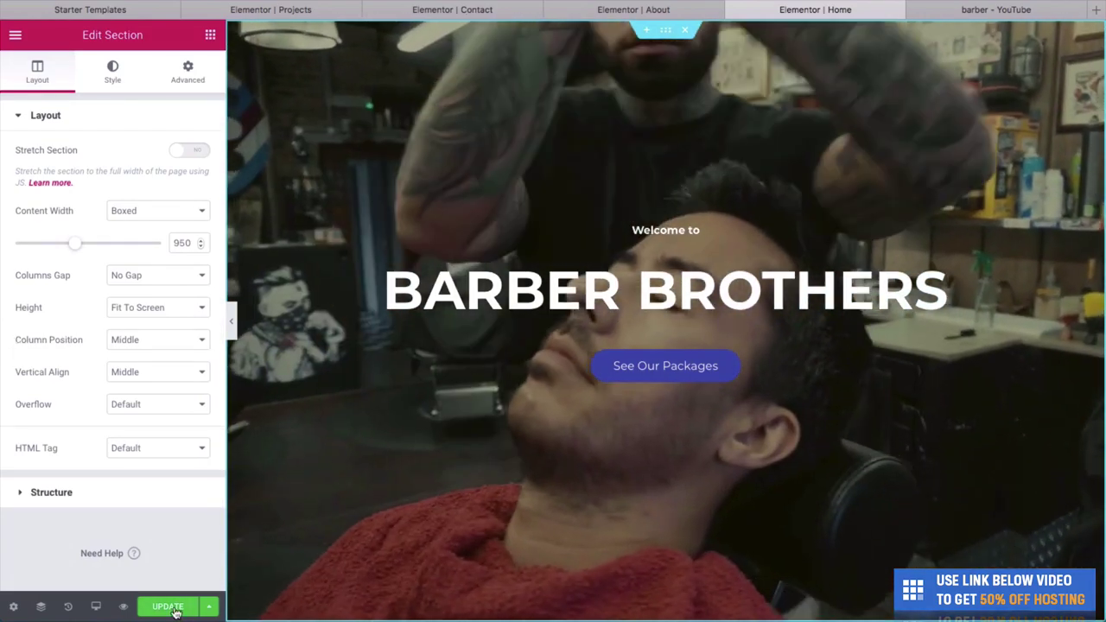
pyautogui.click(175, 608)
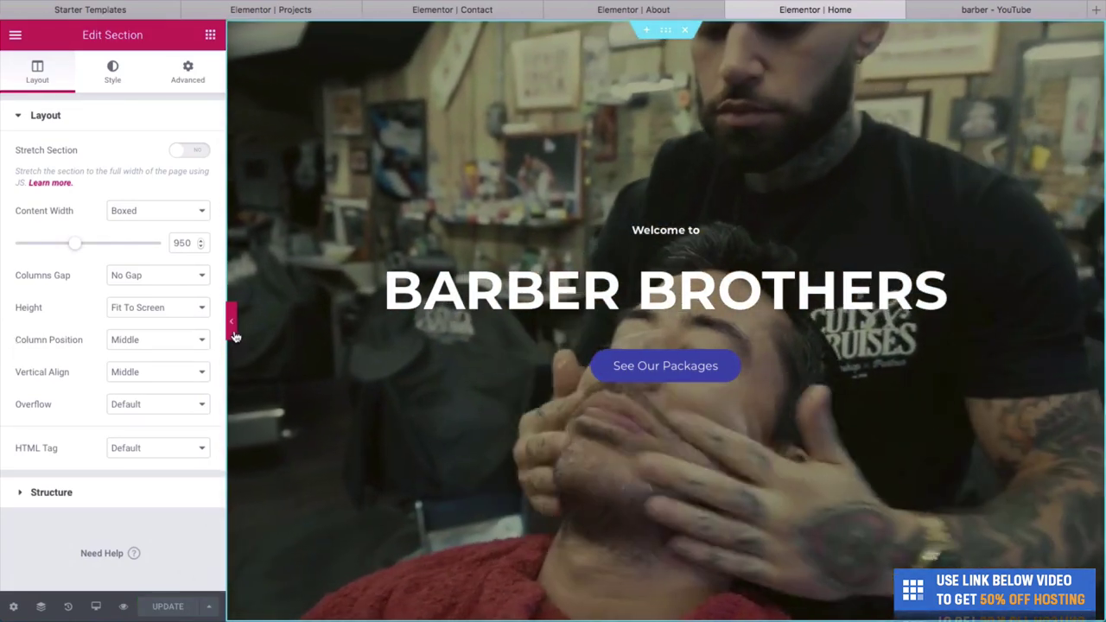
pyautogui.click(235, 336)
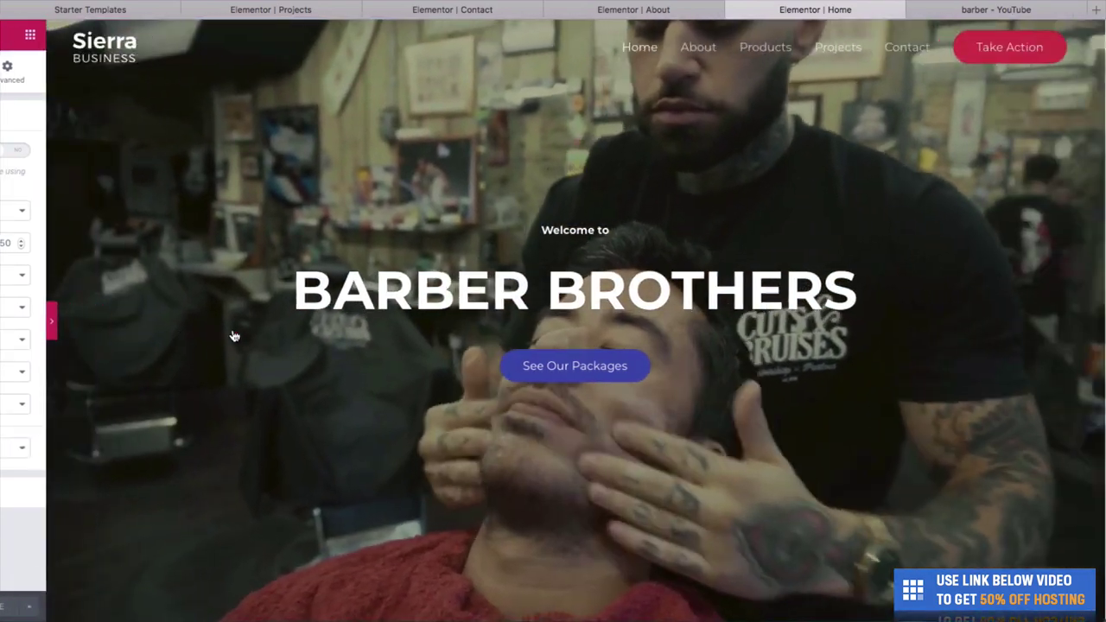
pyautogui.scroll(-5, 234, 336)
pyautogui.scroll(-15, 234, 336)
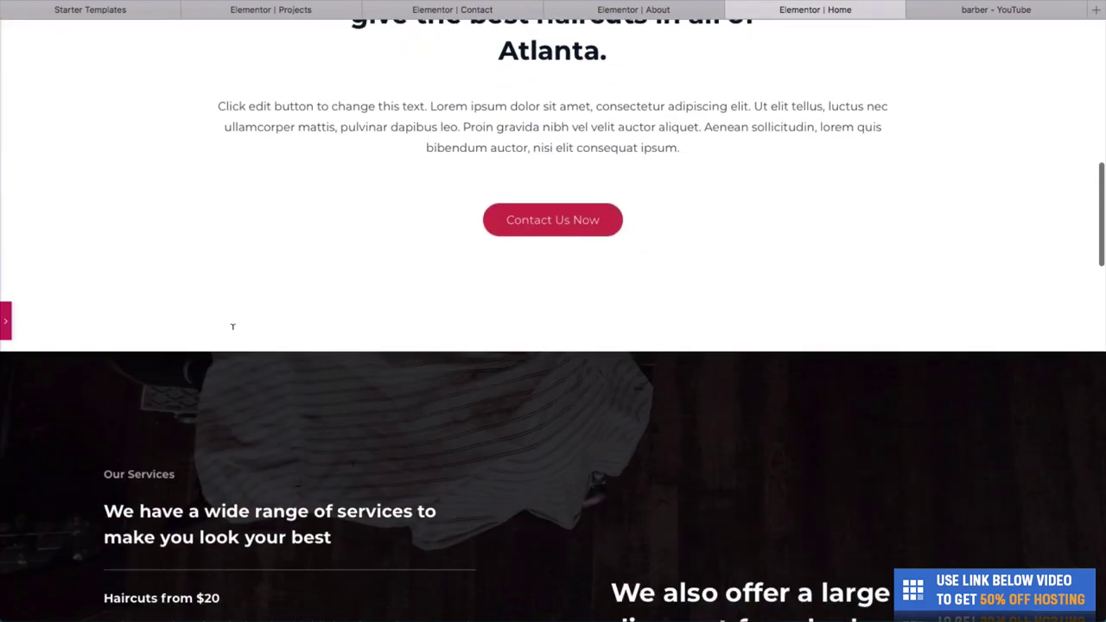
pyautogui.scroll(10, 233, 334)
pyautogui.scroll(10, 233, 334)
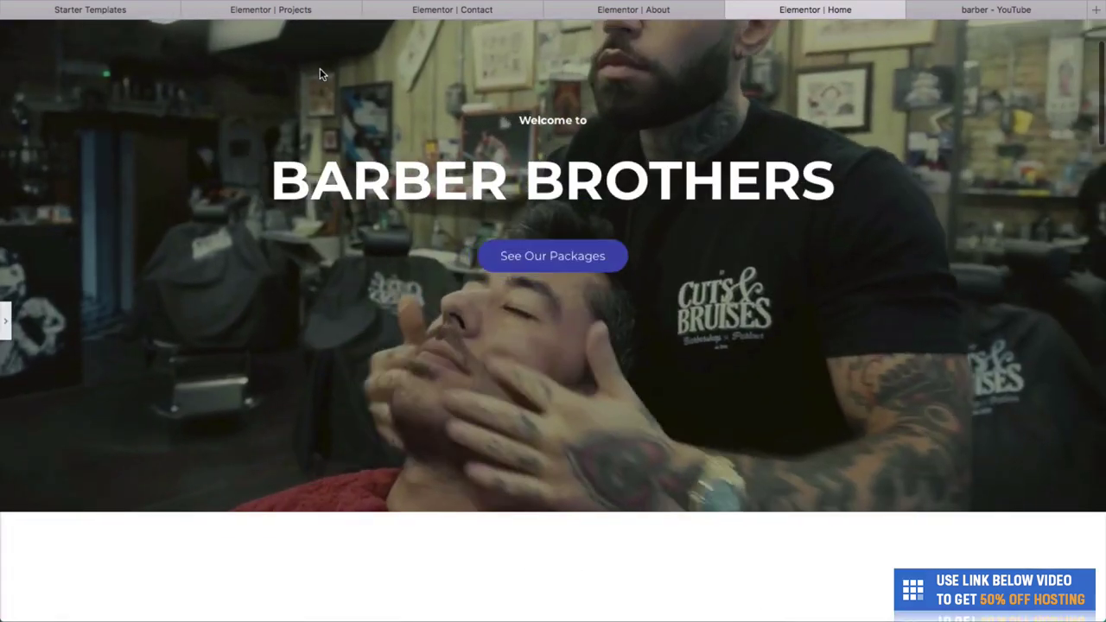
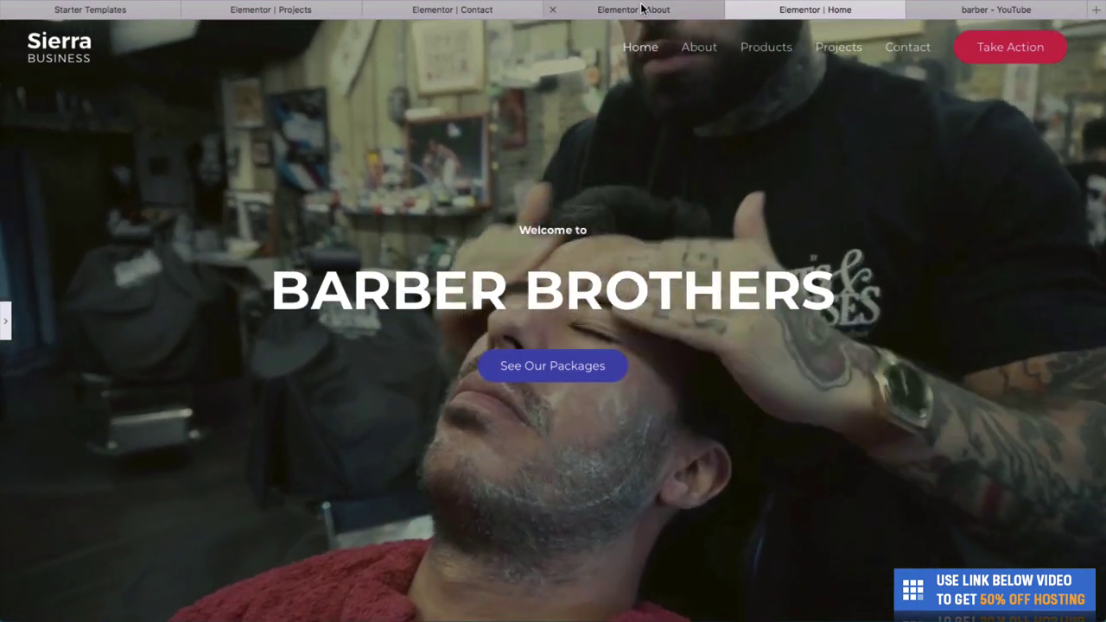
# Collapse the dashboard's WPForms panel and open the All Posts list showing 'Hello world!'.
pyautogui.press('super+l')
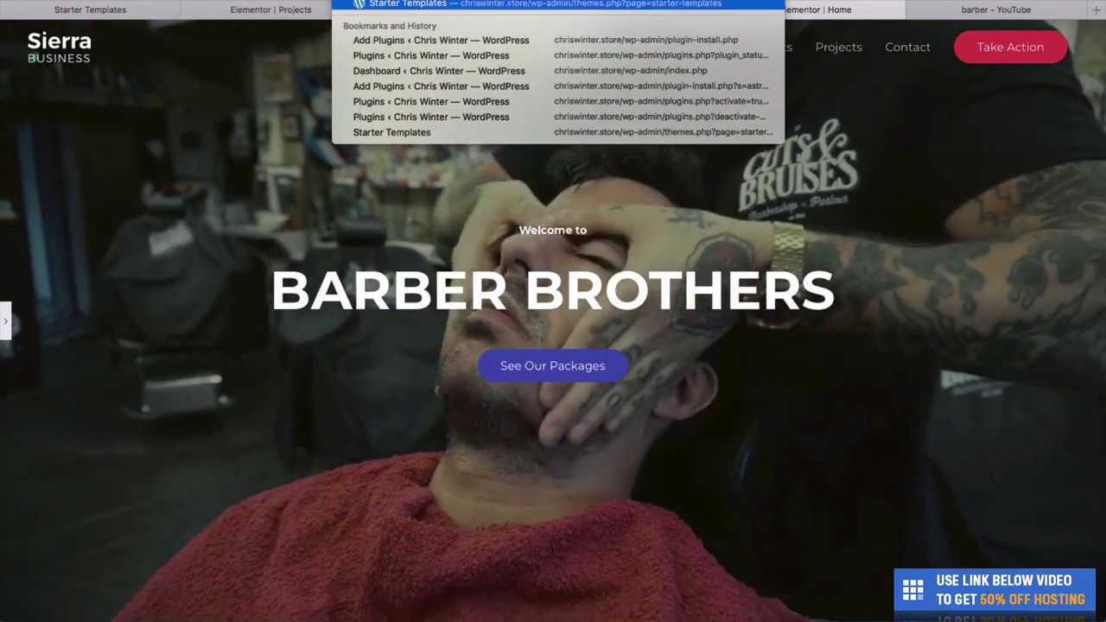
pyautogui.press('Escape')
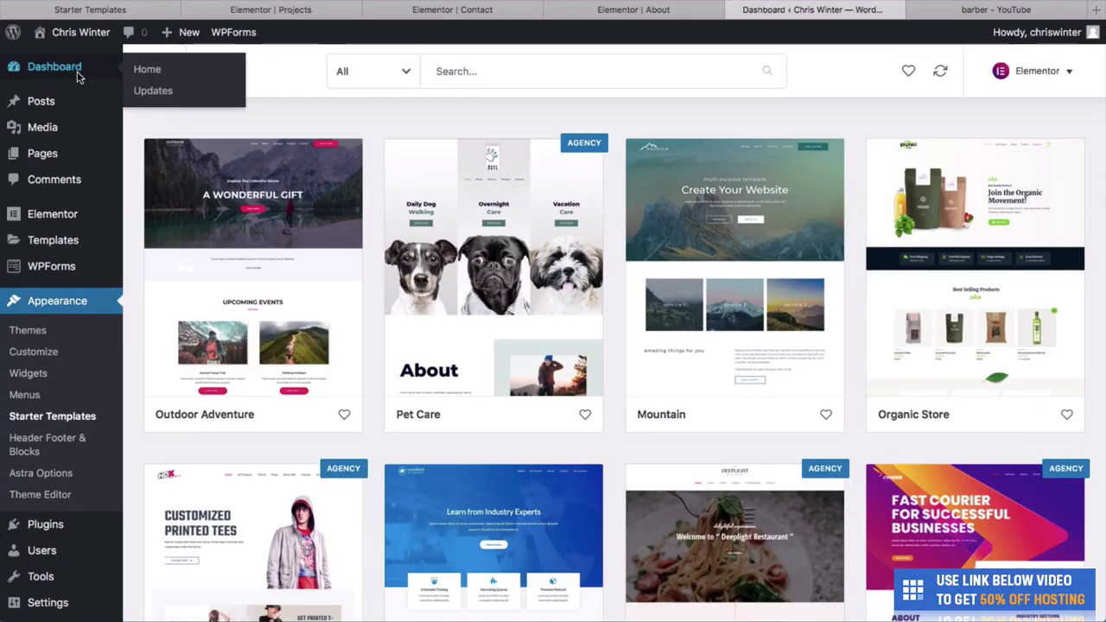
pyautogui.click(78, 76)
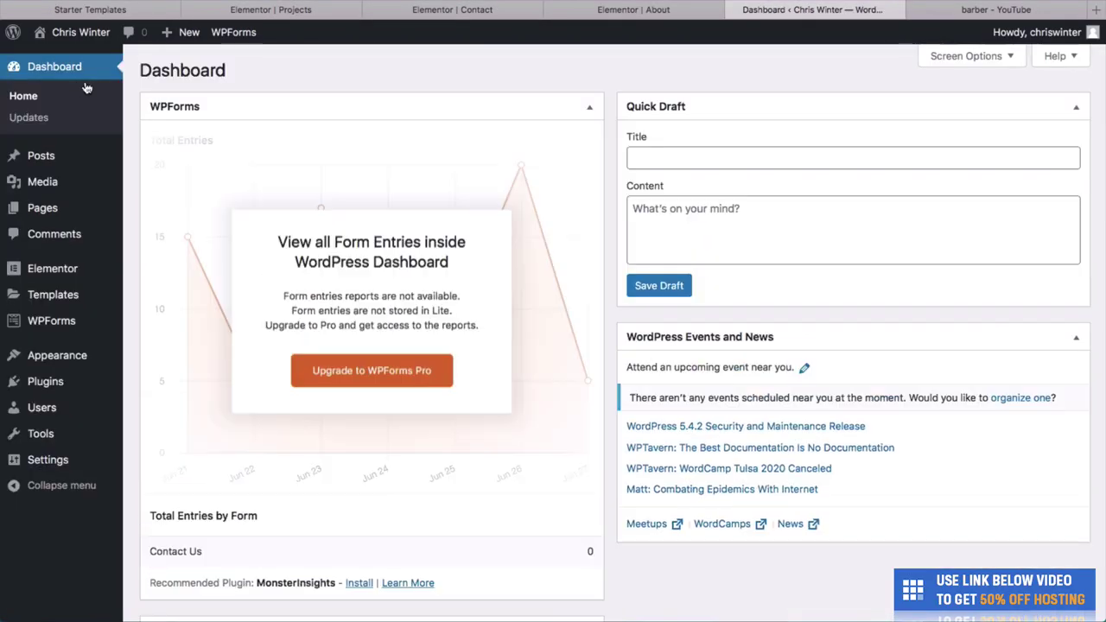
pyautogui.click(578, 110)
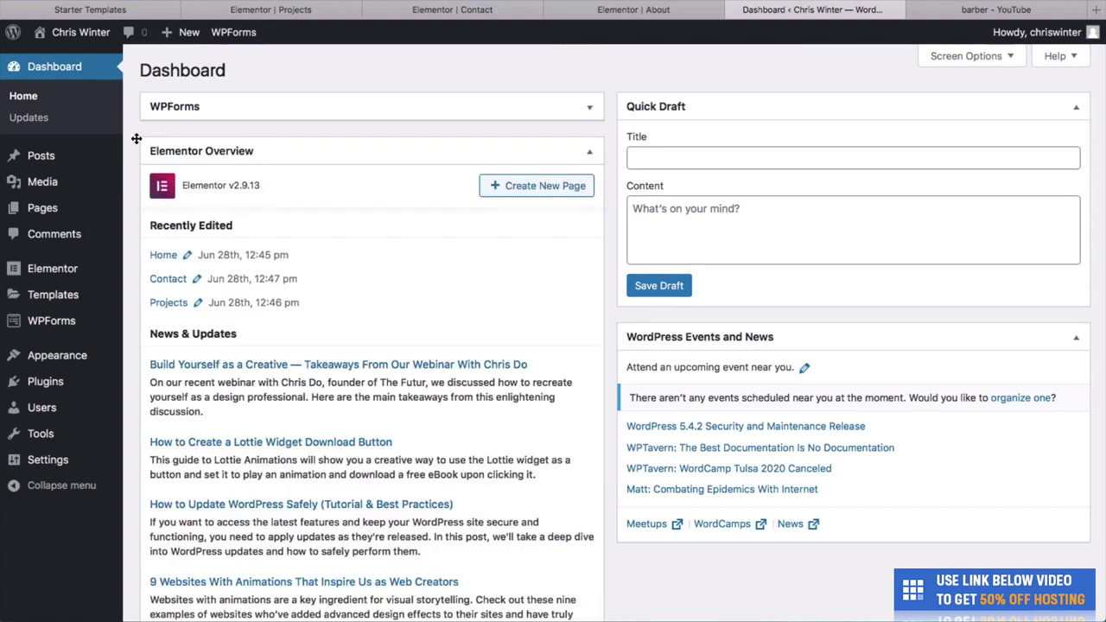
pyautogui.moveTo(49, 164)
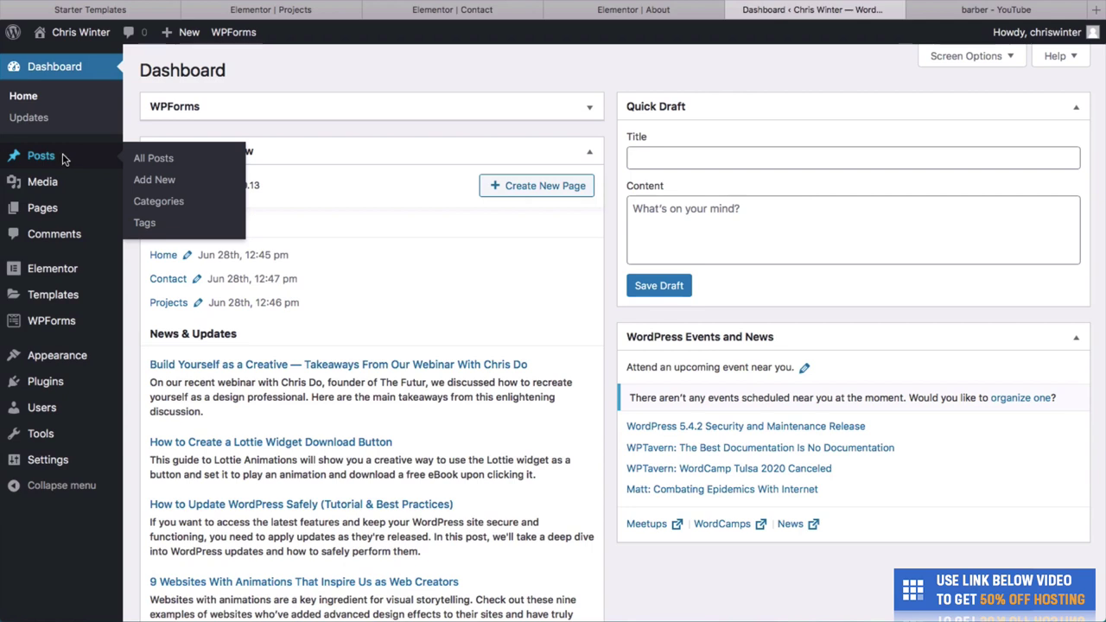
pyautogui.click(63, 159)
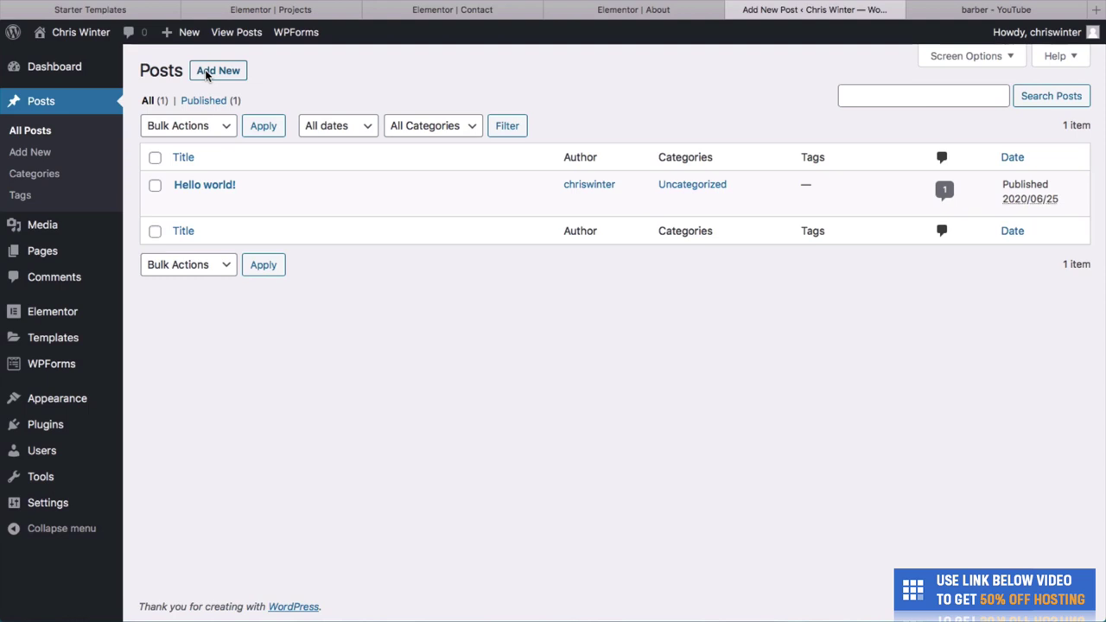
# Start a new post titled 'Our latest haircutting techniques', dismissing the welcome guide.
pyautogui.click(216, 71)
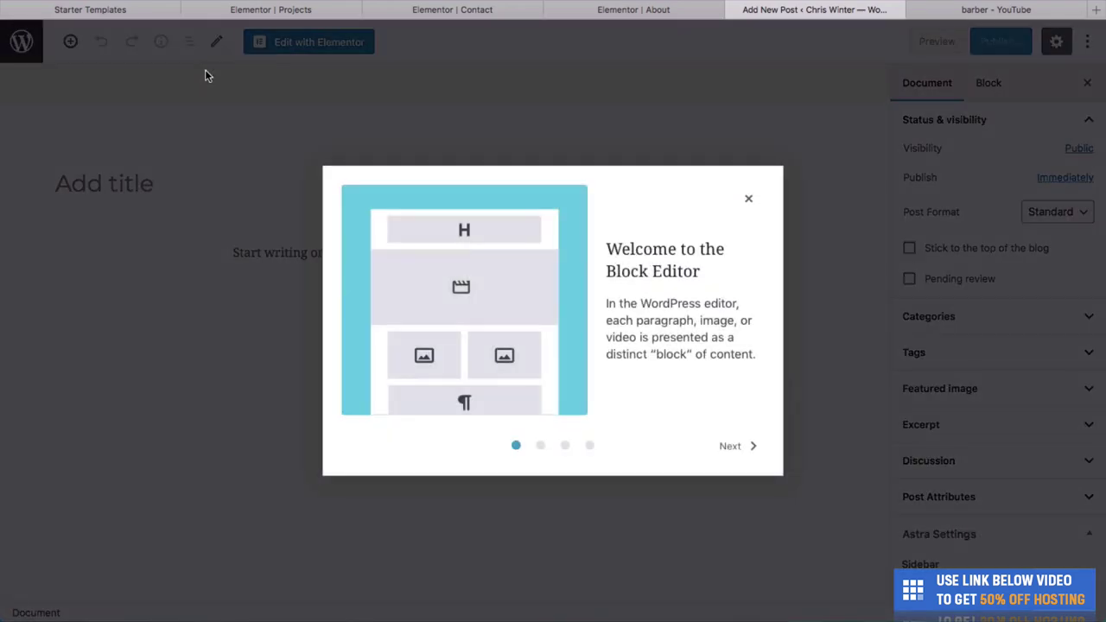
pyautogui.click(750, 200)
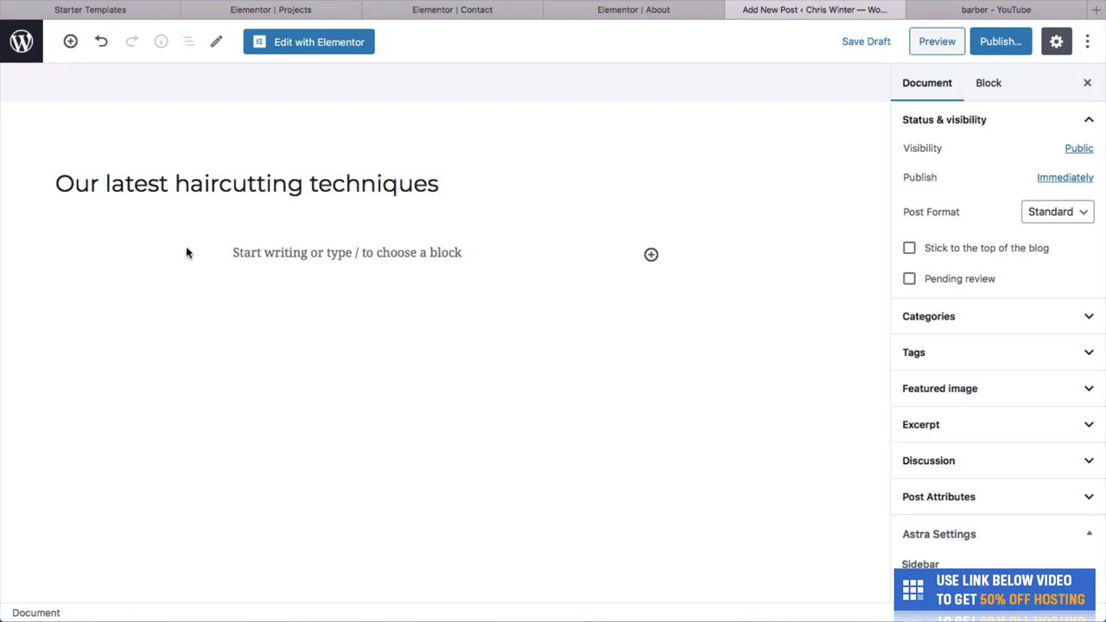
pyautogui.press('Return')
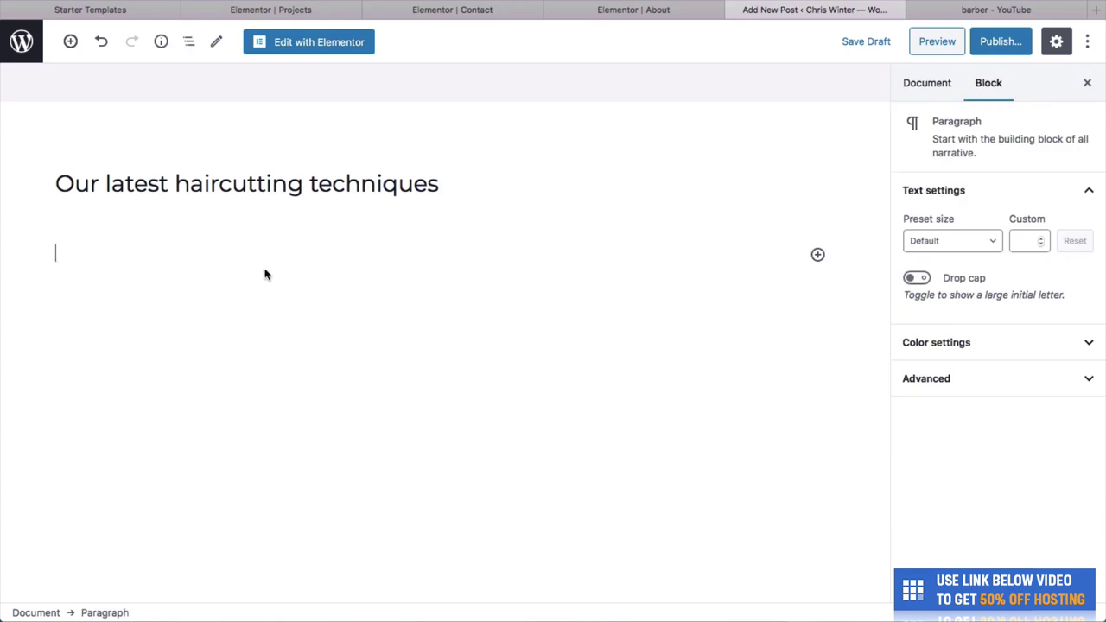
# Paste the About page's Lorem ipsum text into the post, then publish and view it.
pyautogui.click(679, 9)
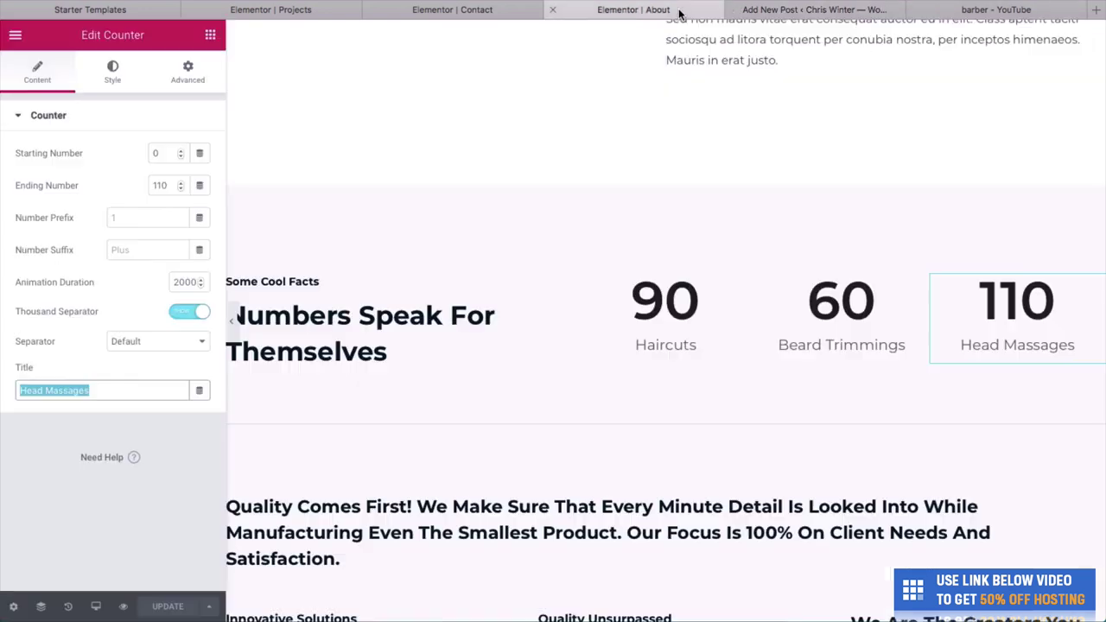
pyautogui.scroll(-3, 450, 404)
pyautogui.click(450, 403)
pyautogui.hotkey('ctrl', 'a')
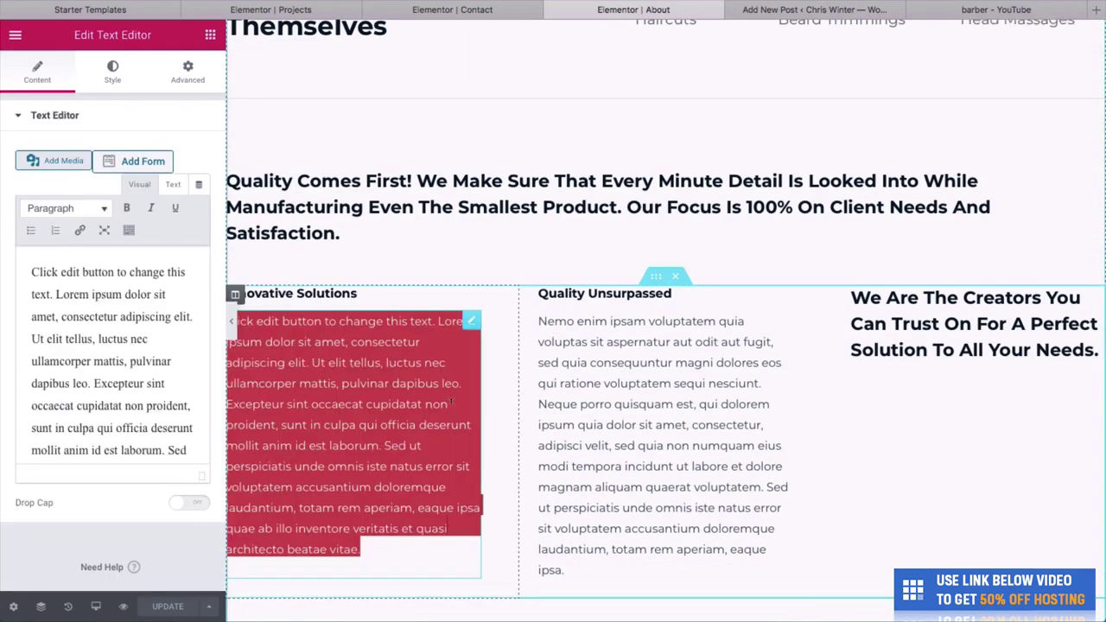
pyautogui.hotkey('ctrl', 'c')
pyautogui.click(815, 10)
pyautogui.hotkey('ctrl', 'v')
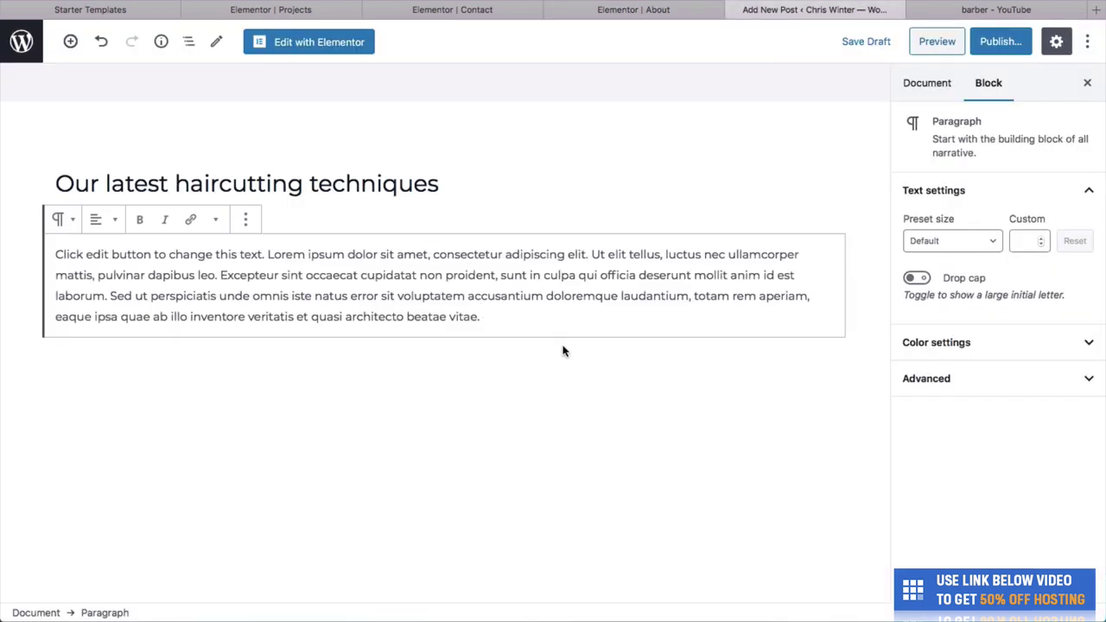
pyautogui.click(986, 46)
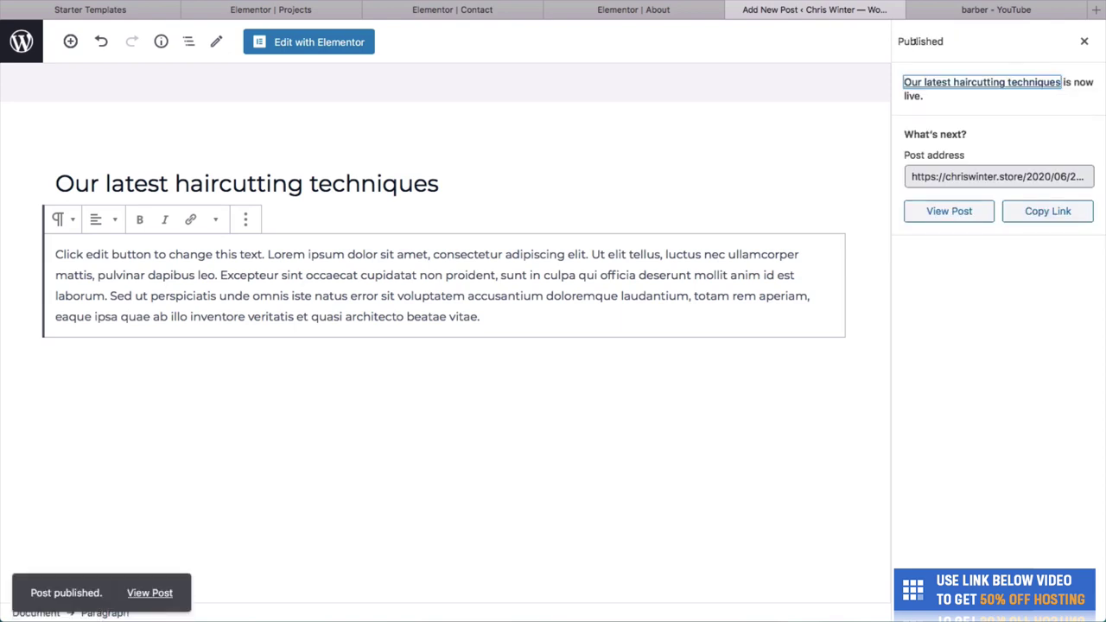
pyautogui.click(143, 592)
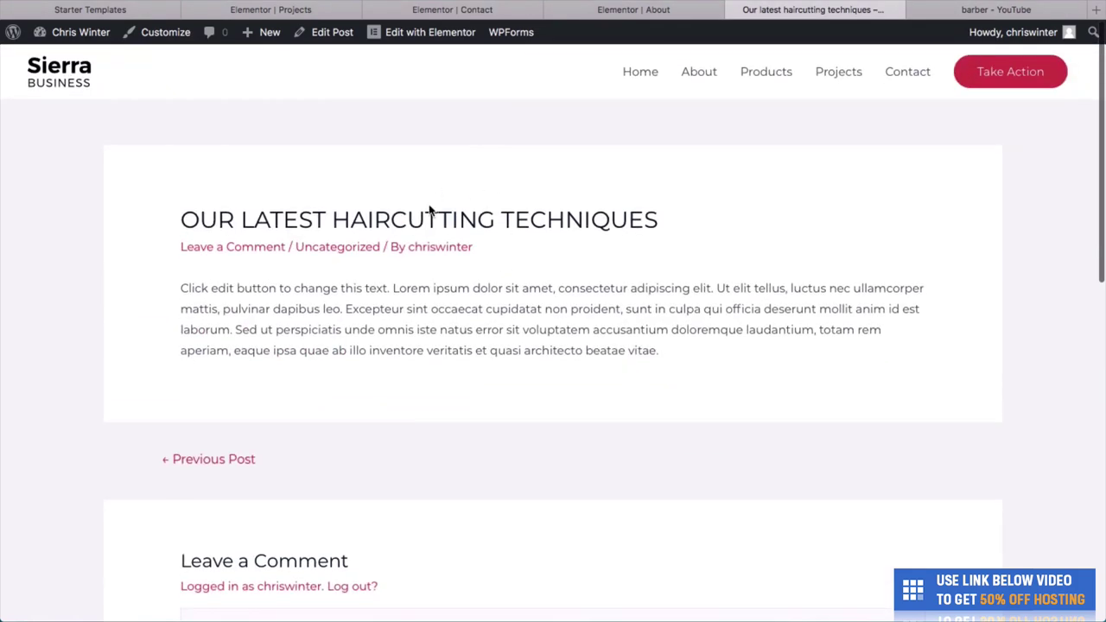
# Look over the About and Contact tabs, then go from the Dashboard to the Pages list.
pyautogui.scroll(-3, 454, 354)
pyautogui.scroll(3, 454, 353)
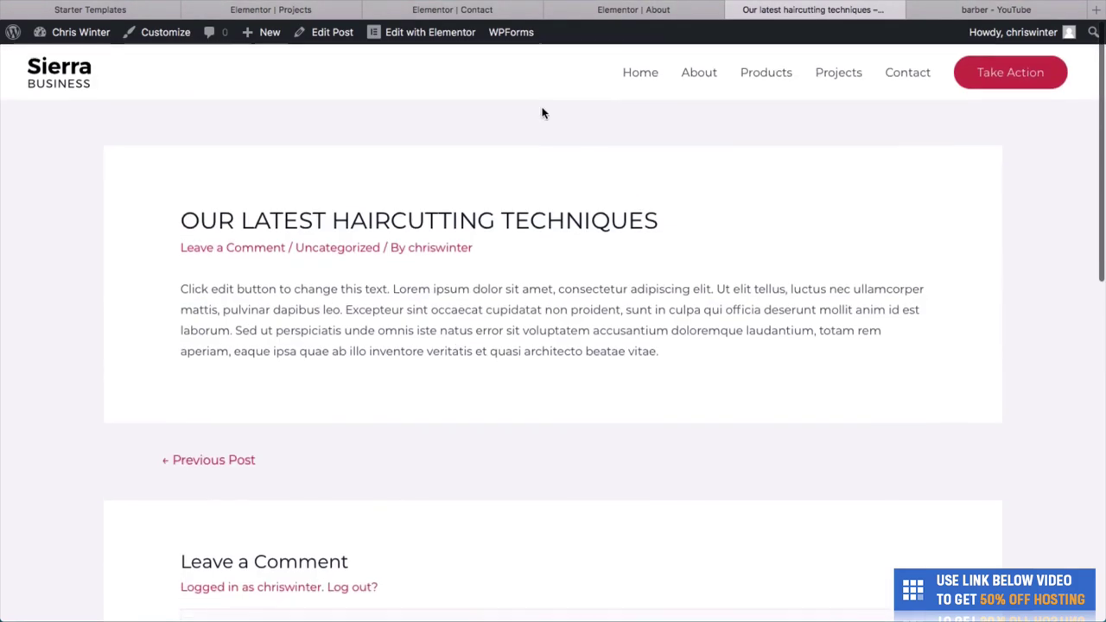
pyautogui.click(628, 16)
pyautogui.click(509, 11)
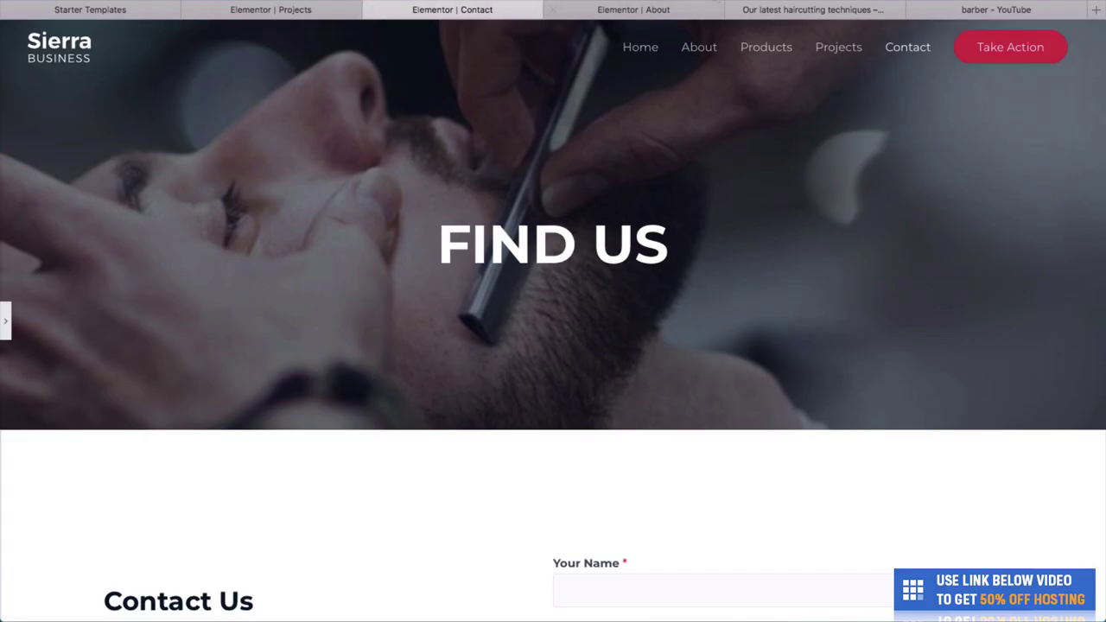
pyautogui.click(775, 14)
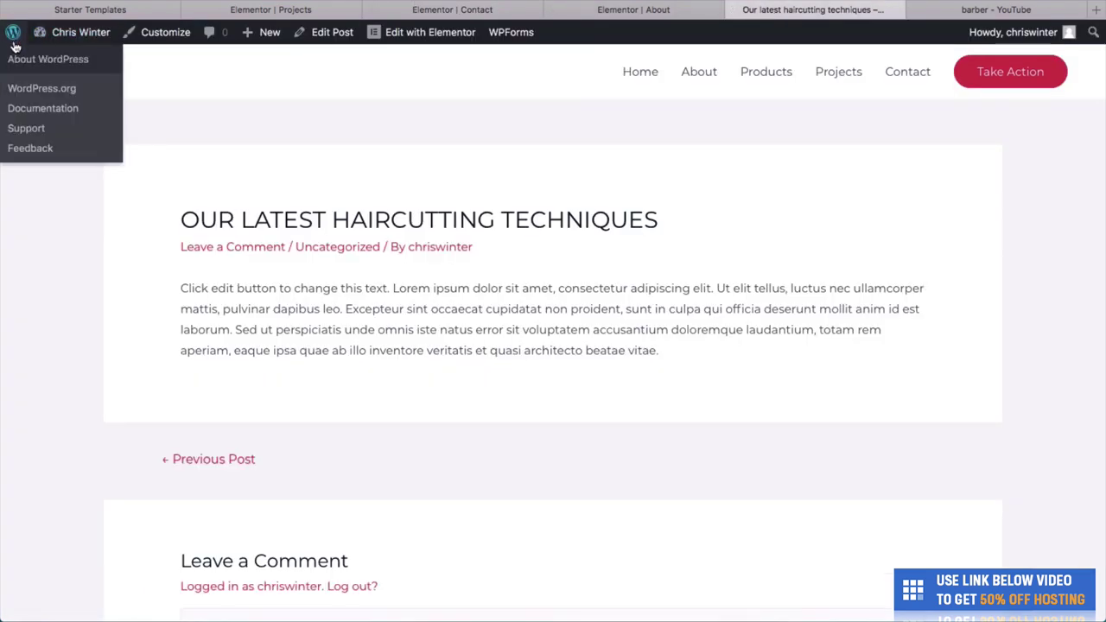
pyautogui.moveTo(57, 33)
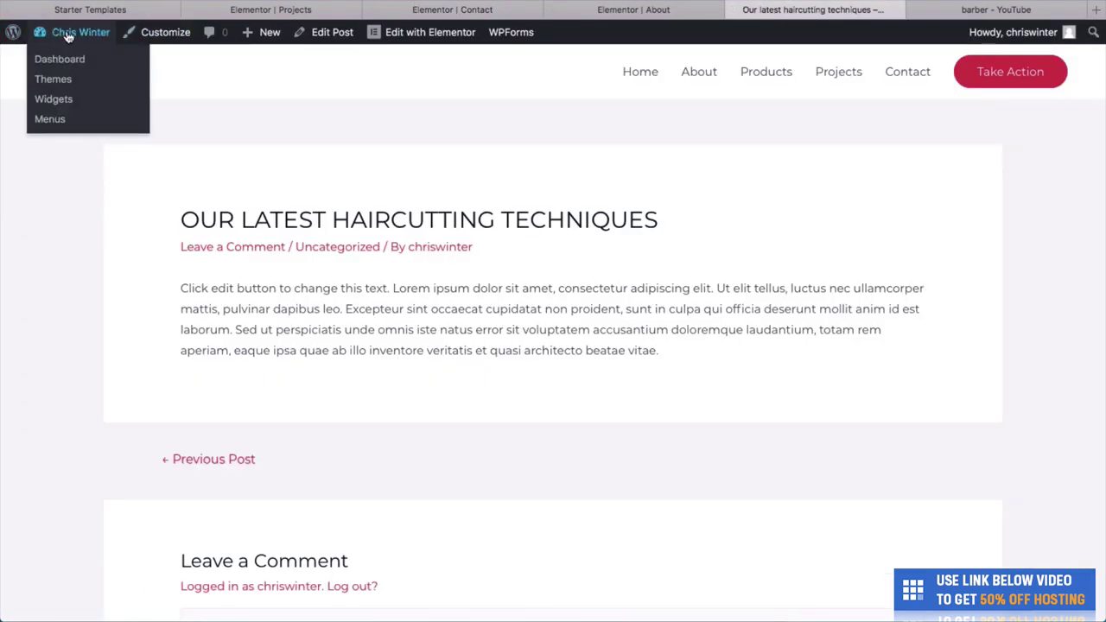
pyautogui.click(62, 57)
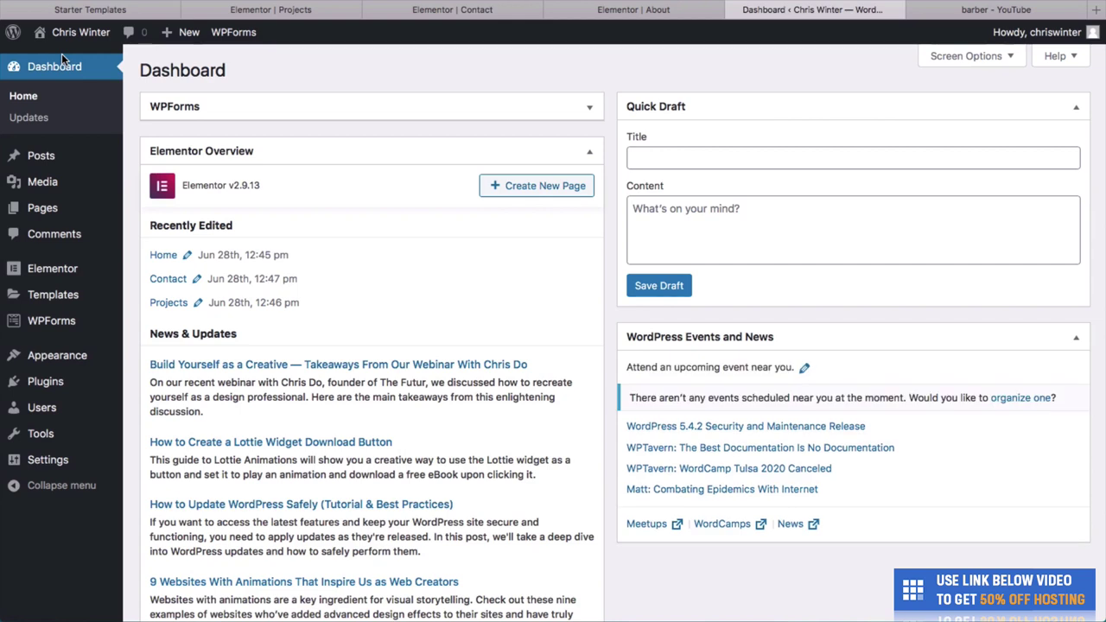
pyautogui.moveTo(58, 208)
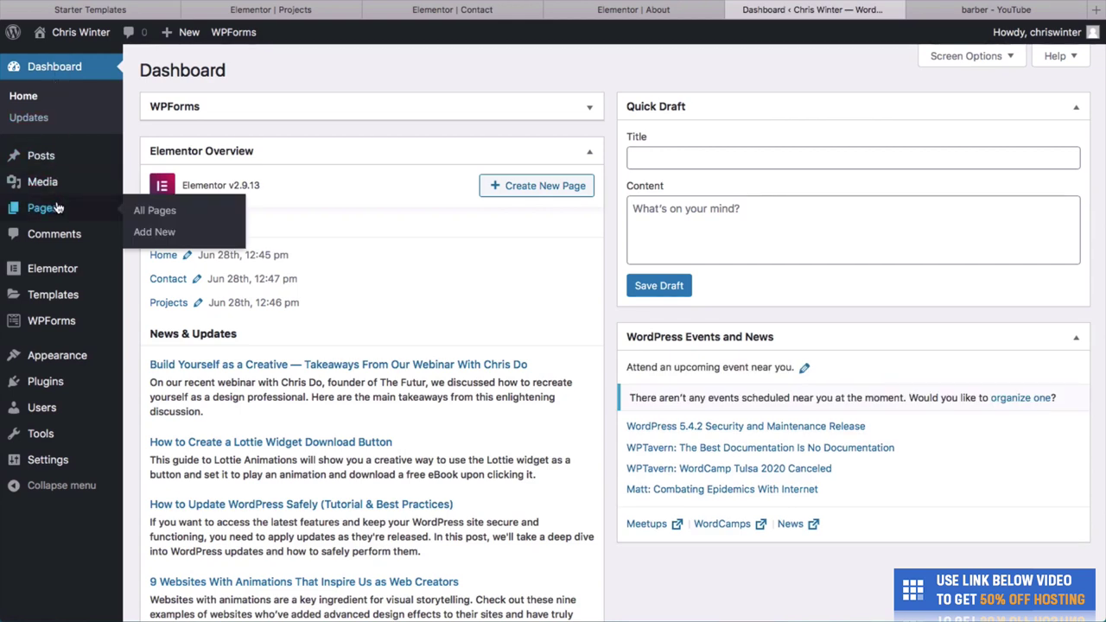
pyautogui.click(58, 207)
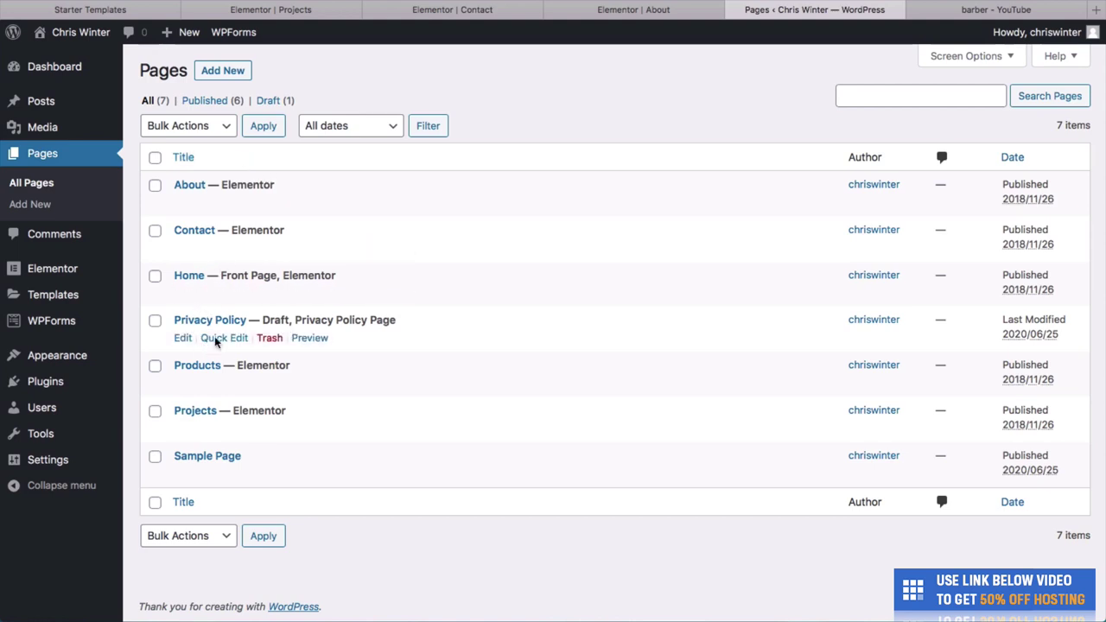
# Create a new page titled 'Our methods' containing the pasted Lorem ipsum paragraph.
pyautogui.click(222, 72)
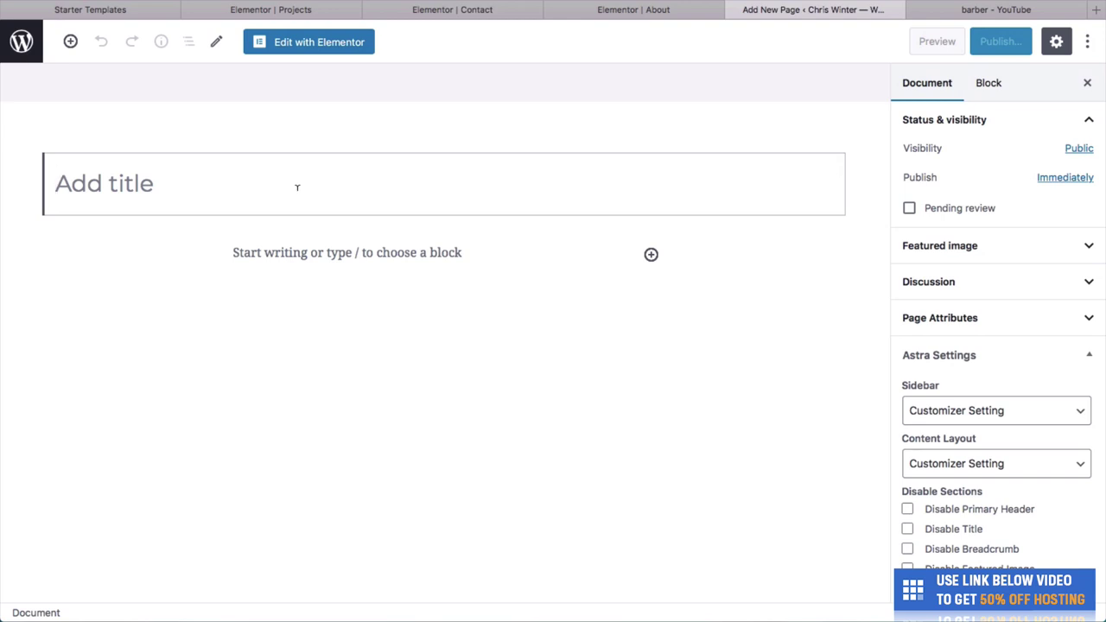
pyautogui.write('Our methods')
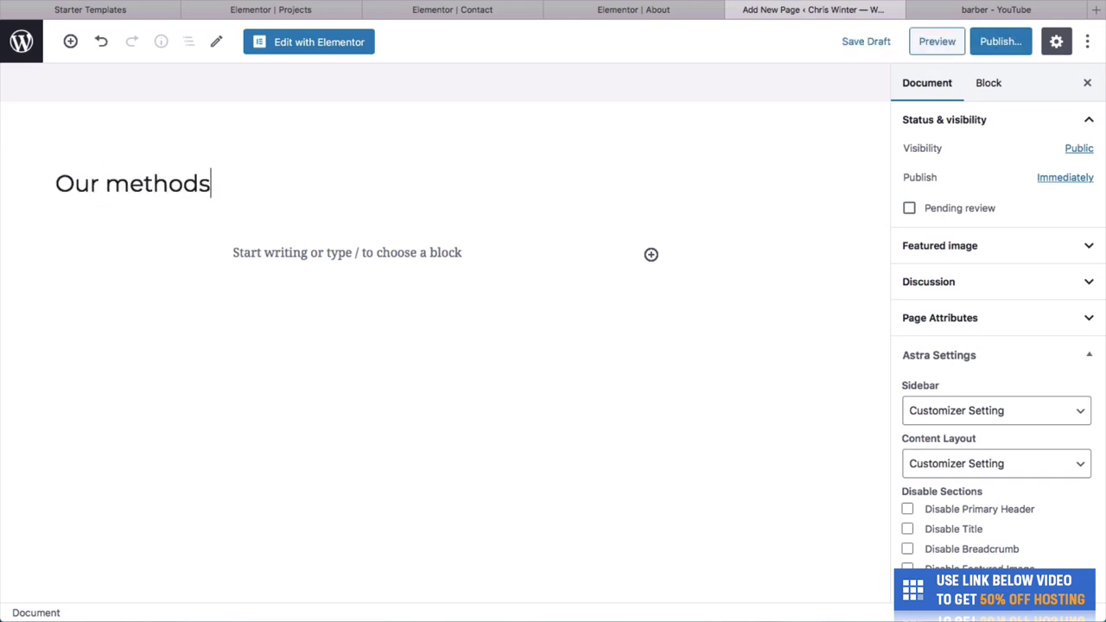
pyautogui.click(317, 248)
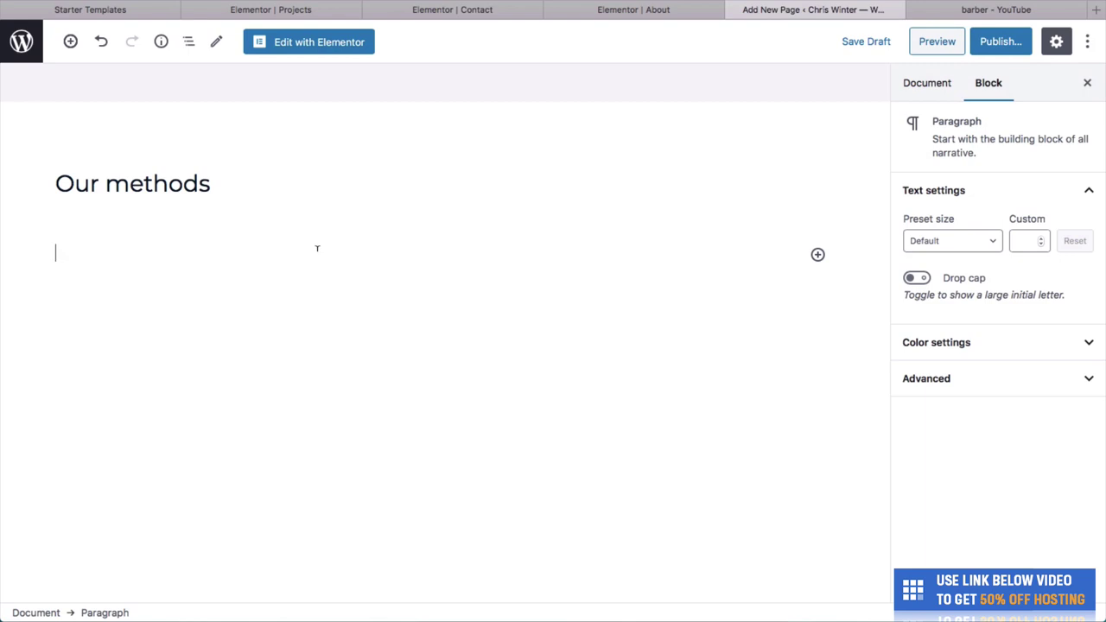
pyautogui.hotkey('ctrl', 'v')
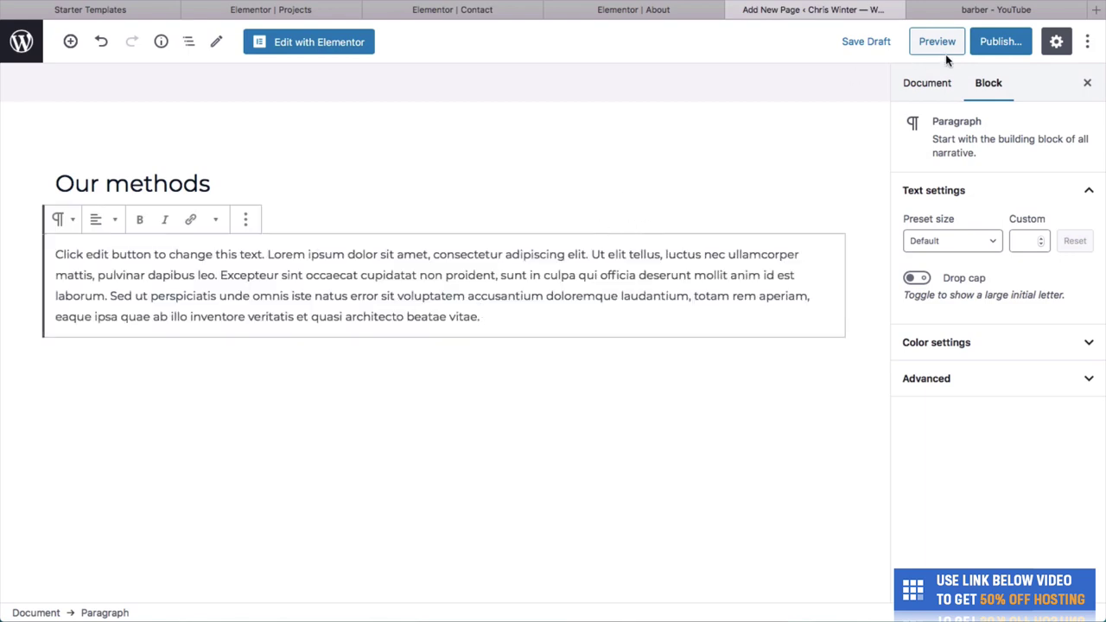
# Publish the Our methods page and open it live in its tab.
pyautogui.click(988, 45)
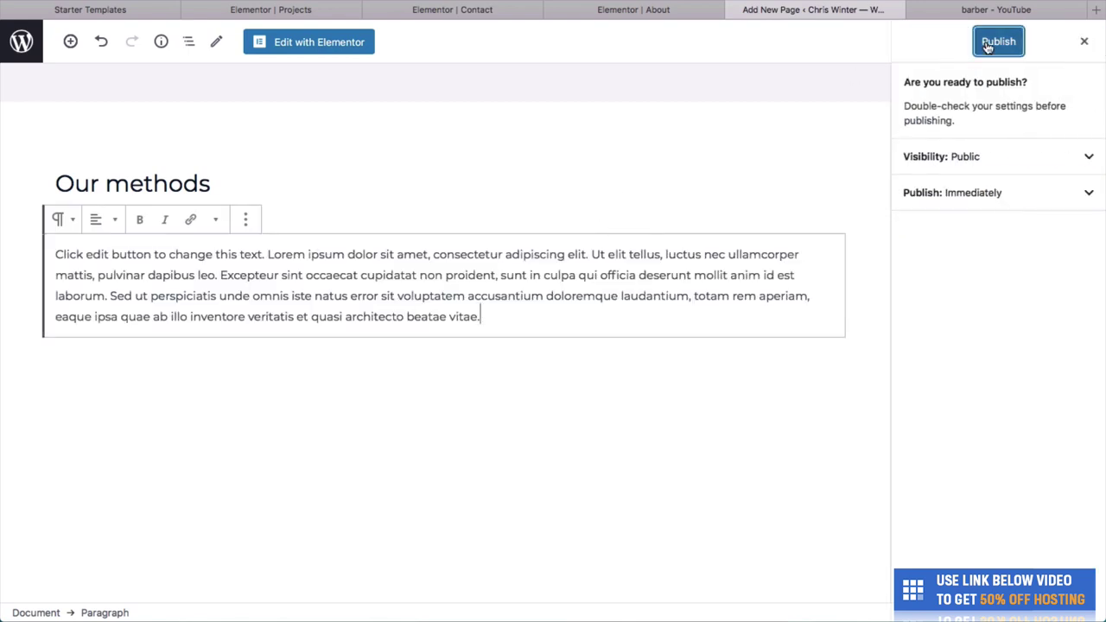
pyautogui.click(987, 45)
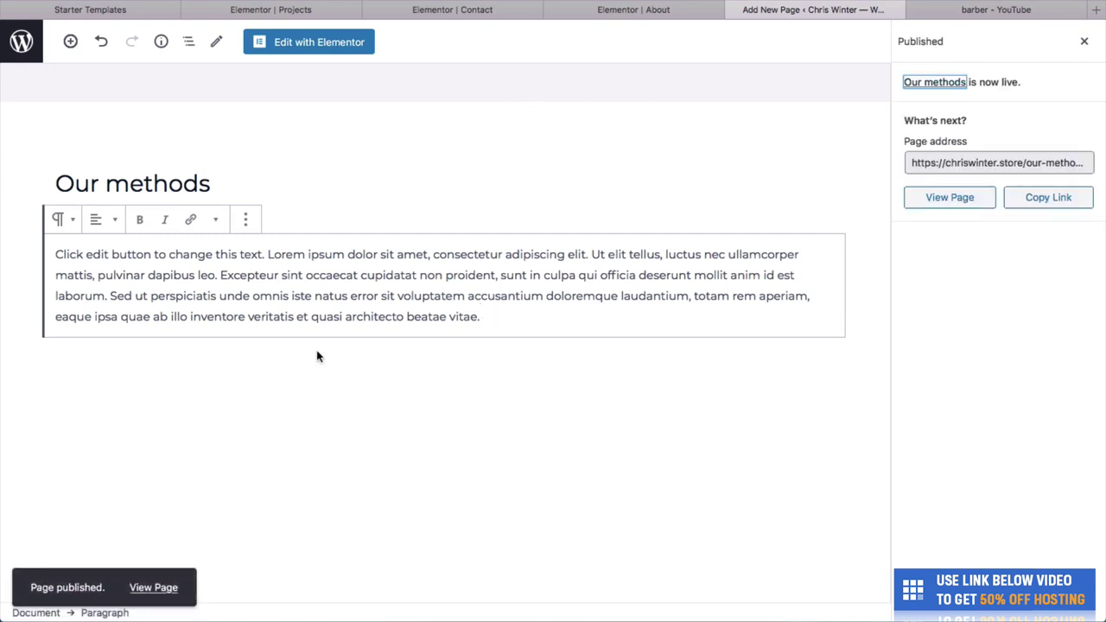
pyautogui.click(156, 587)
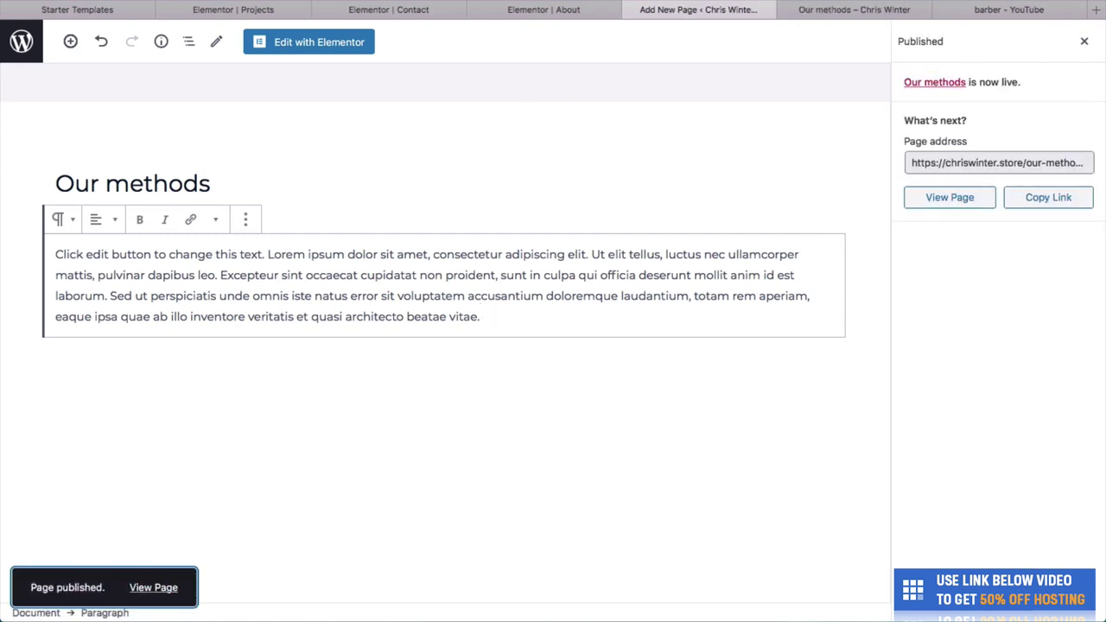
pyautogui.click(812, 10)
pyautogui.scroll(1, 510, 175)
# Scroll through the live page, switch back to the About page tab, and go to the admin Dashboard.
pyautogui.scroll(-2, 510, 176)
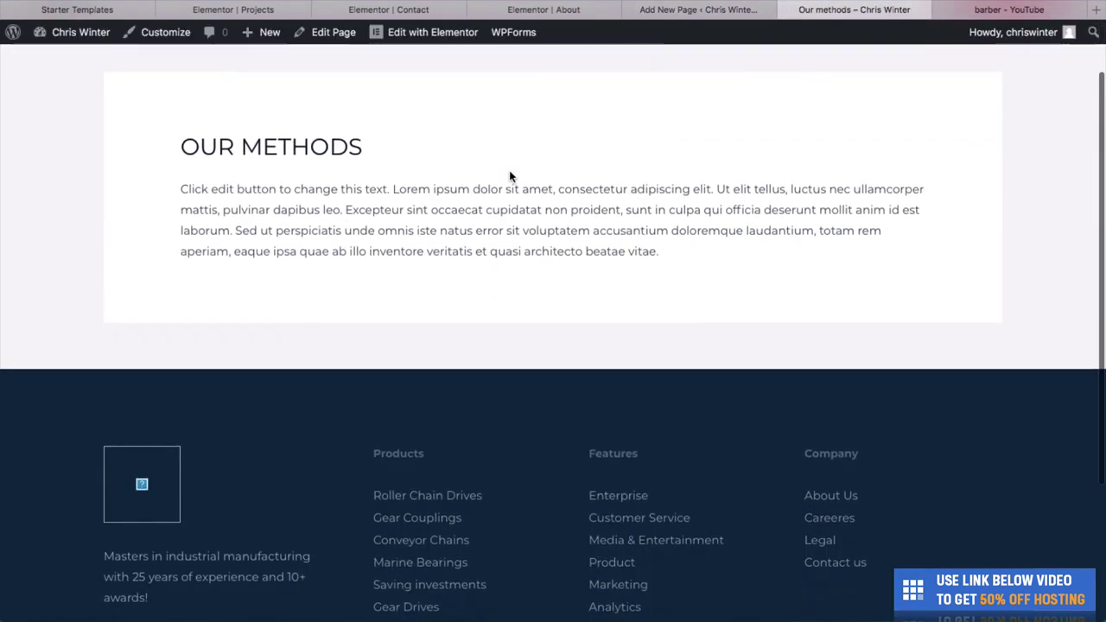
pyautogui.scroll(2, 510, 177)
pyautogui.scroll(-1, 510, 177)
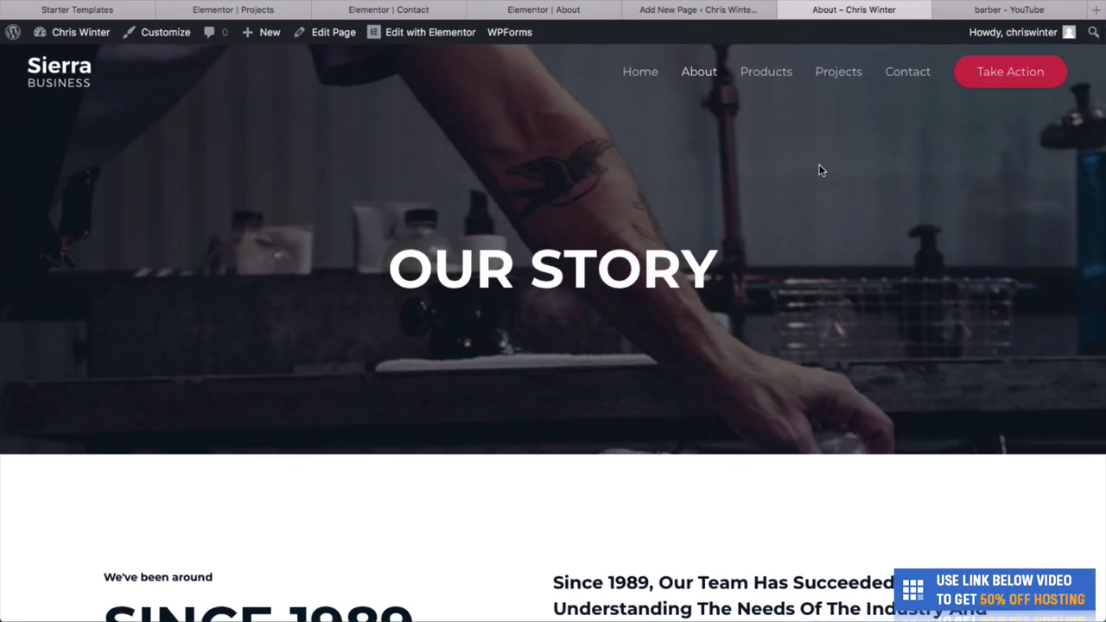
pyautogui.scroll(-3, 853, 167)
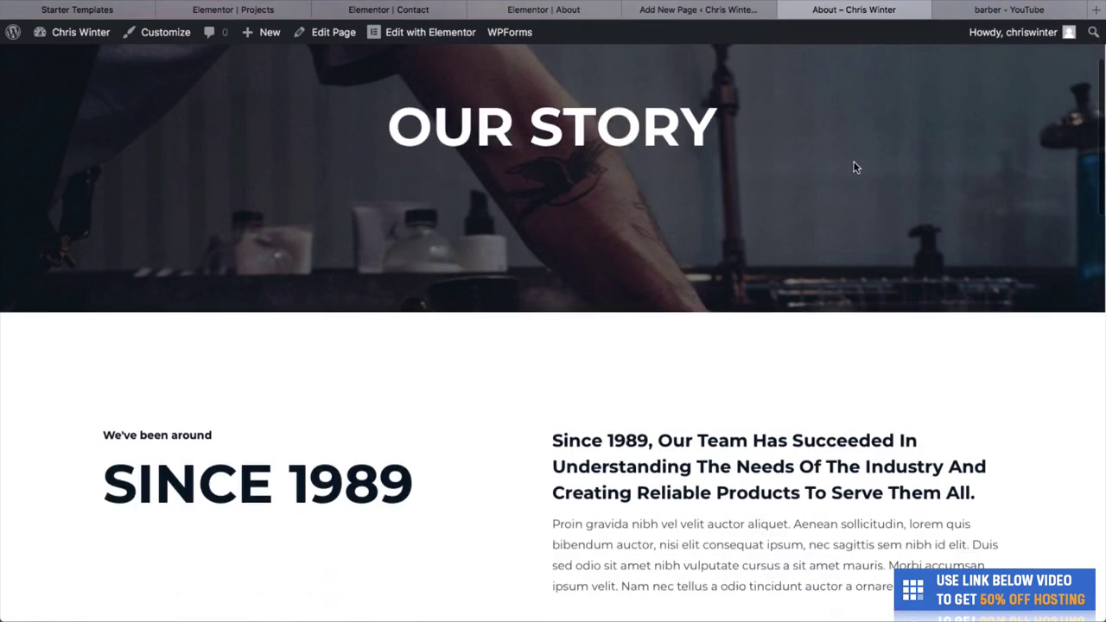
pyautogui.scroll(-5, 590, 348)
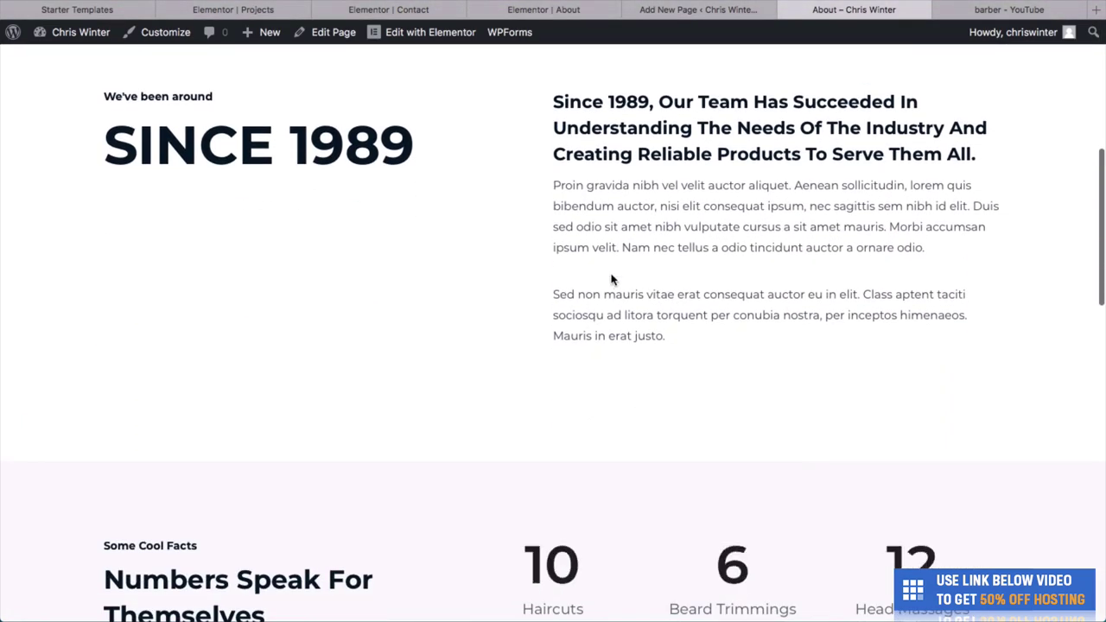
pyautogui.click(654, 11)
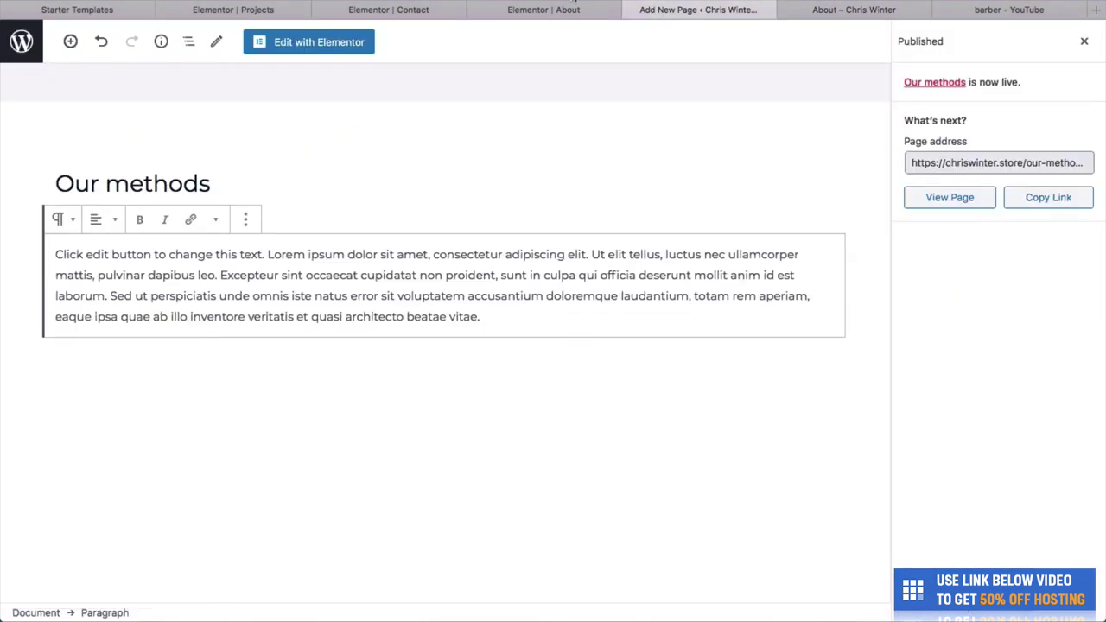
pyautogui.hotkey('ctrl', 'Tab')
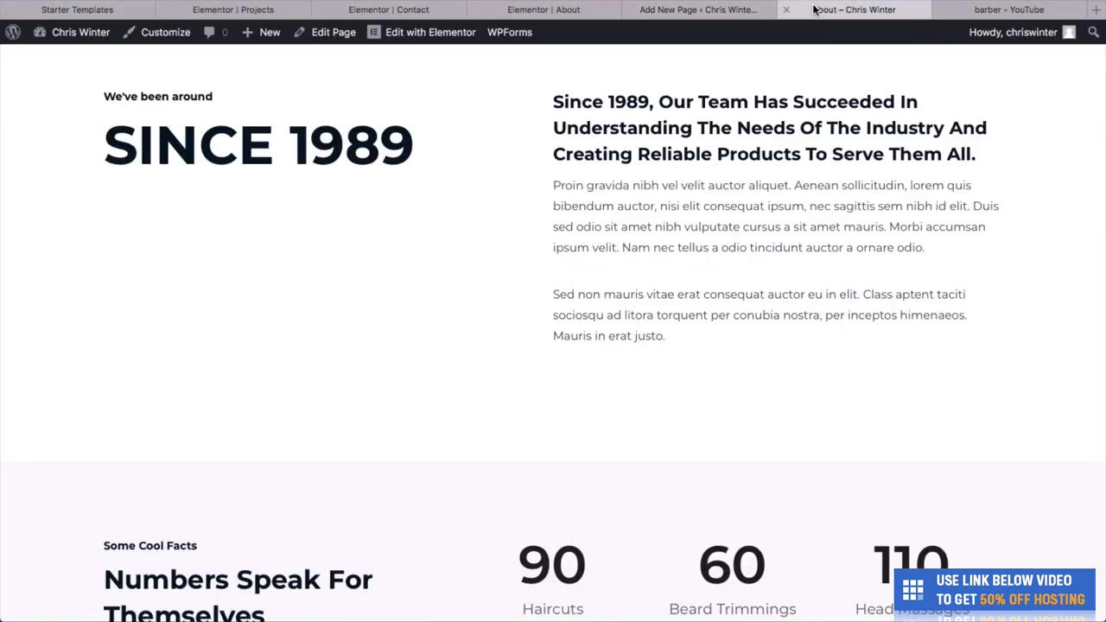
pyautogui.moveTo(61, 36)
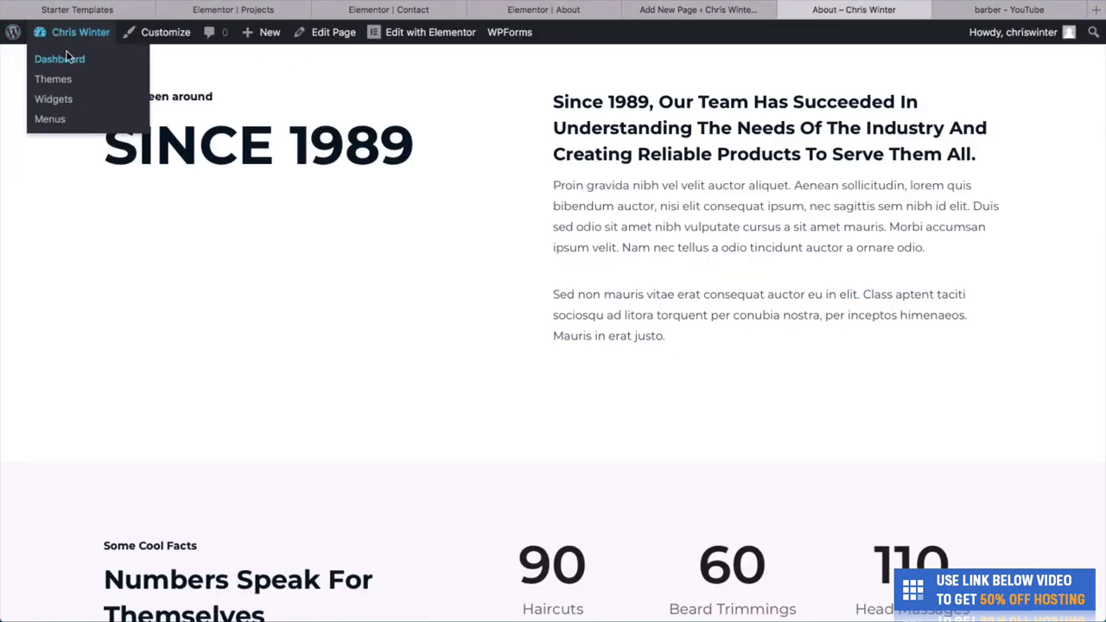
pyautogui.click(67, 56)
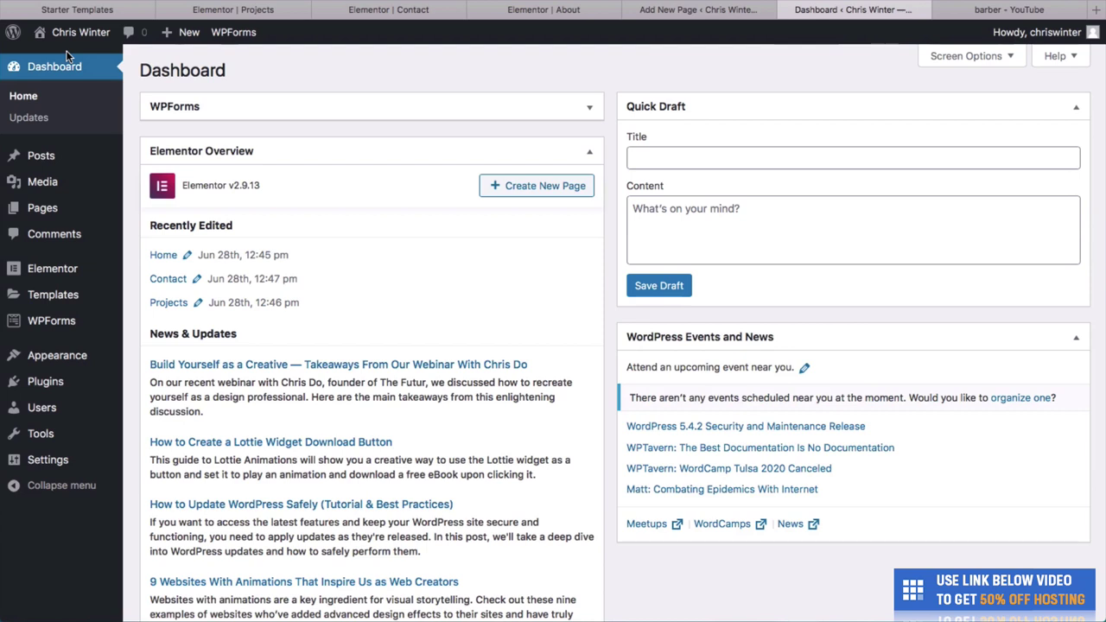
pyautogui.moveTo(59, 456)
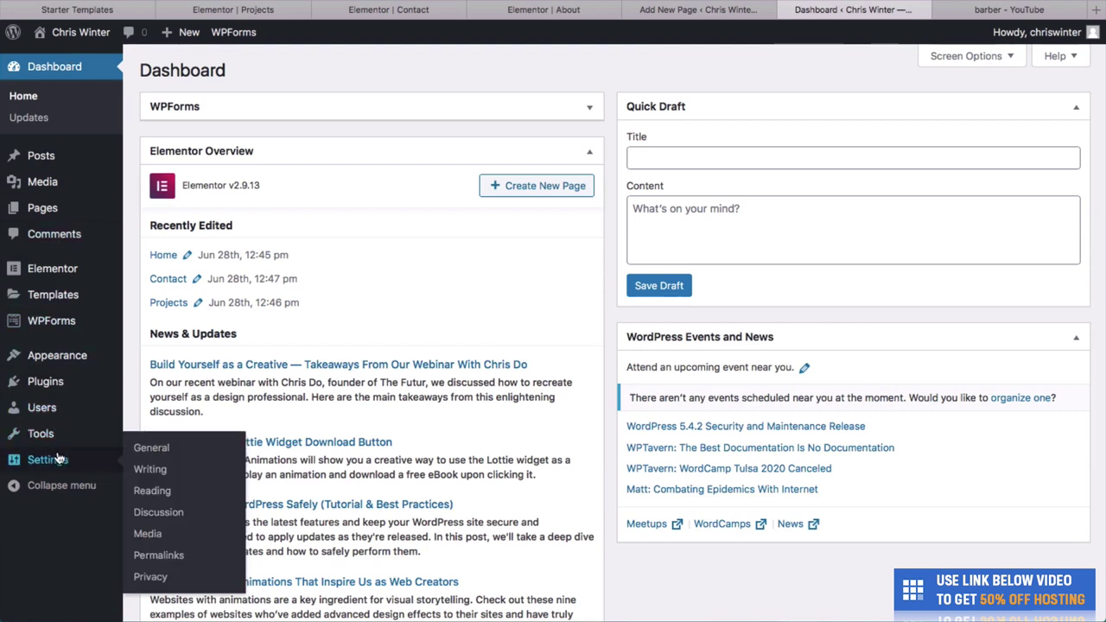
# Set and save permalinks to the Post name structure, then open General Settings.
pyautogui.click(173, 558)
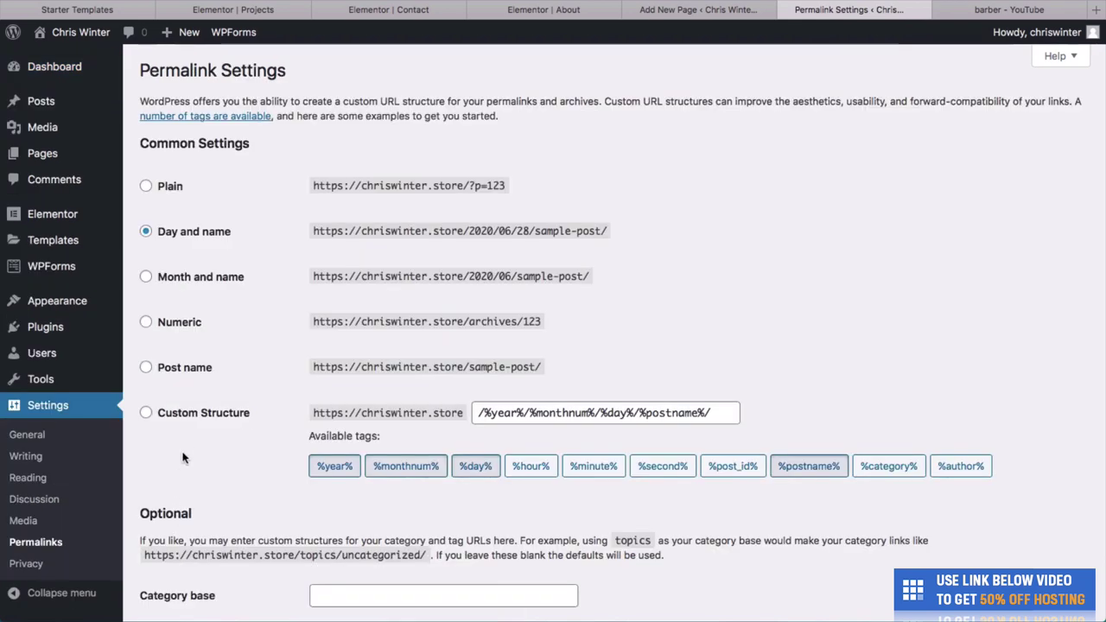
pyautogui.scroll(-2, 233, 297)
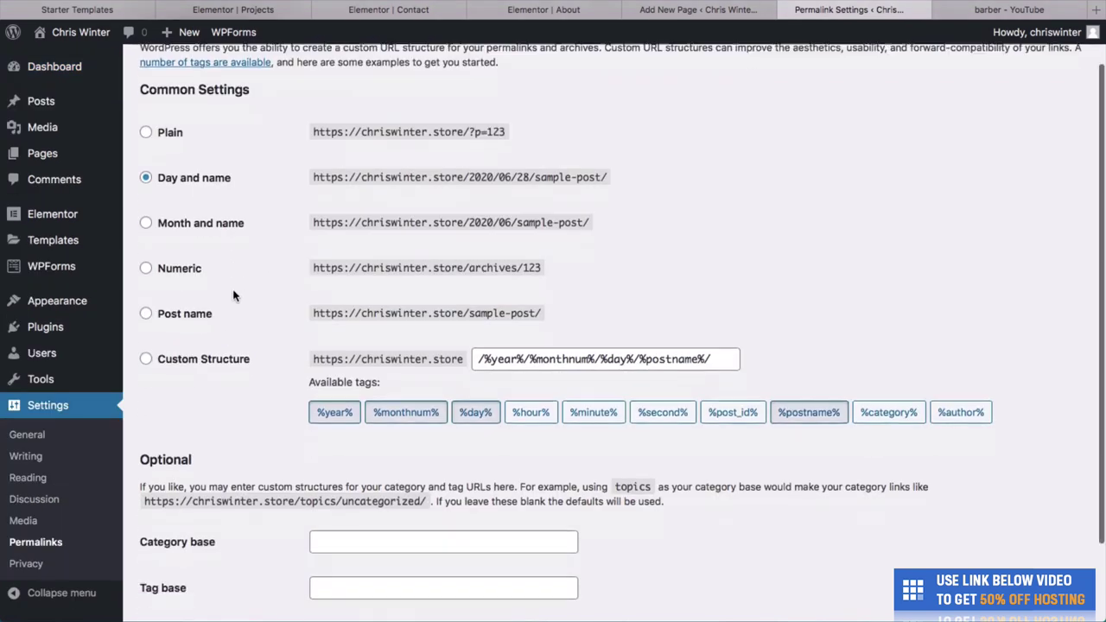
pyautogui.scroll(-4, 233, 296)
pyautogui.scroll(6, 233, 296)
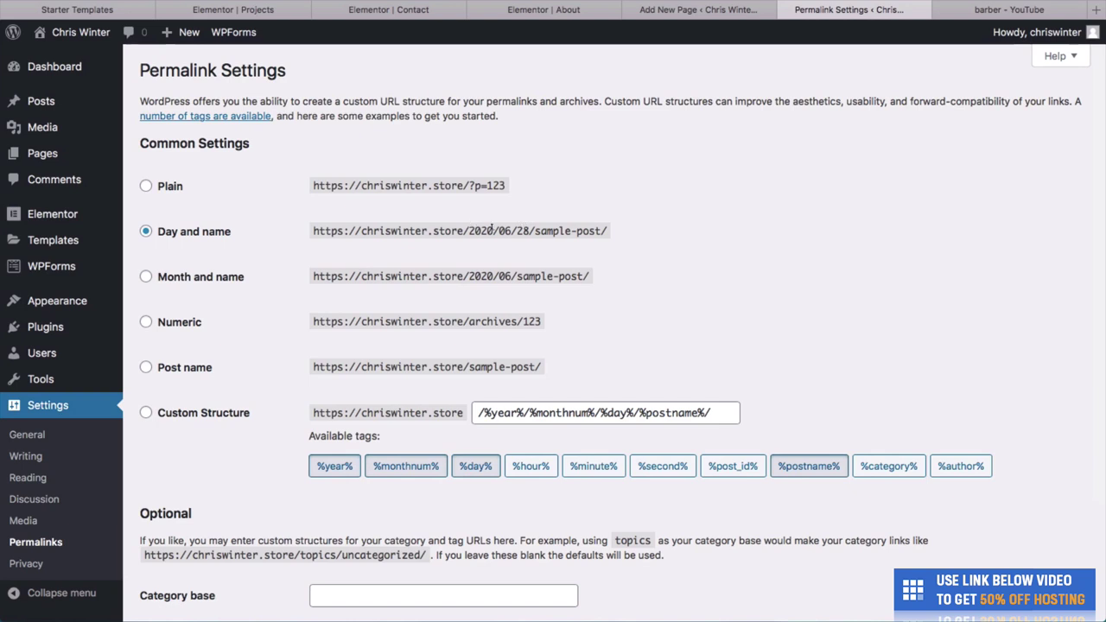
pyautogui.click(198, 369)
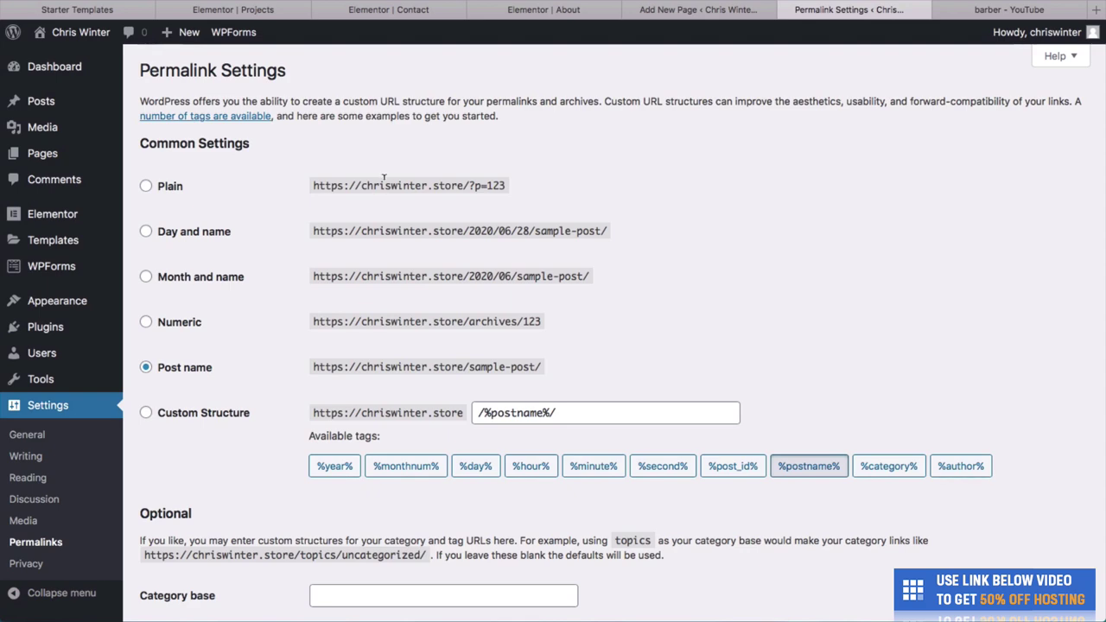
pyautogui.scroll(-3, 385, 182)
pyautogui.click(191, 543)
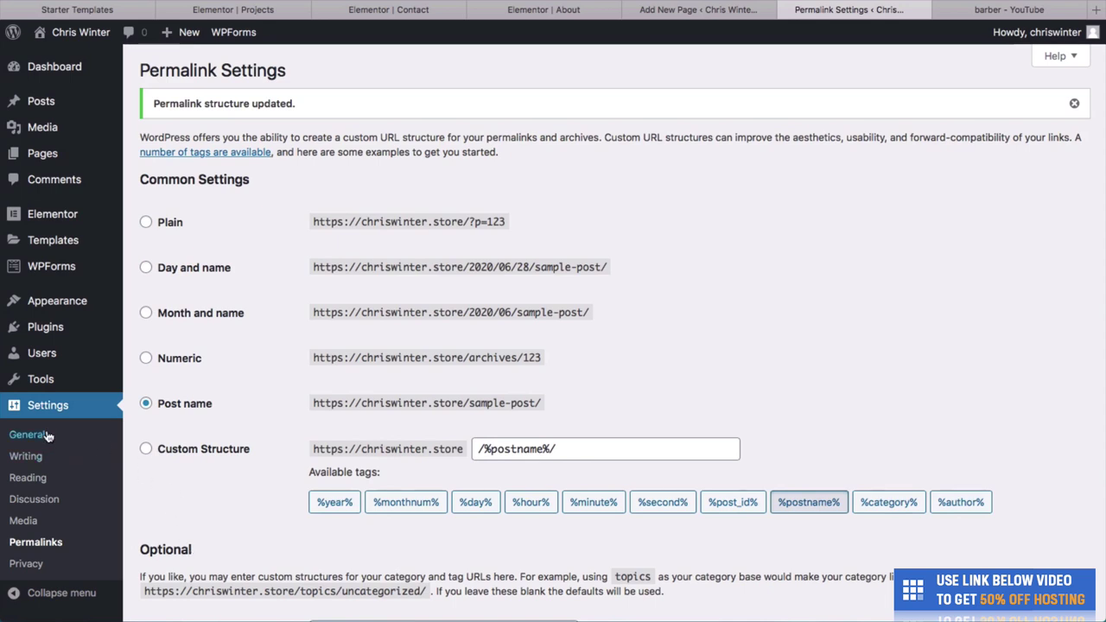
pyautogui.click(48, 436)
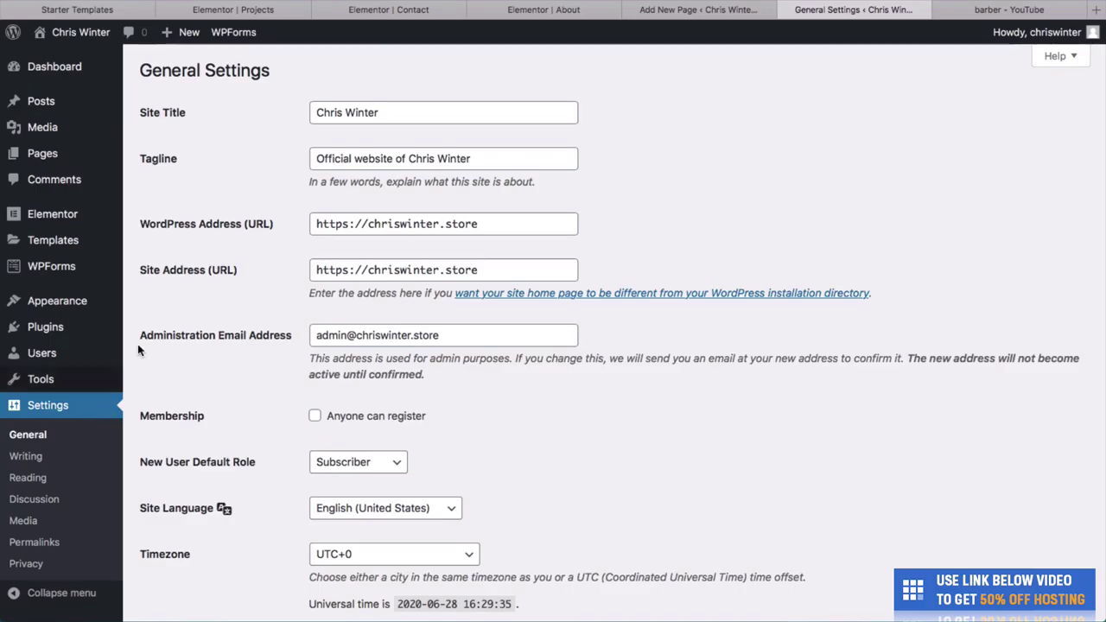
# Change the tagline to 'This is a great looking website' and save the general settings.
pyautogui.click(366, 114)
pyautogui.doubleClick(365, 114)
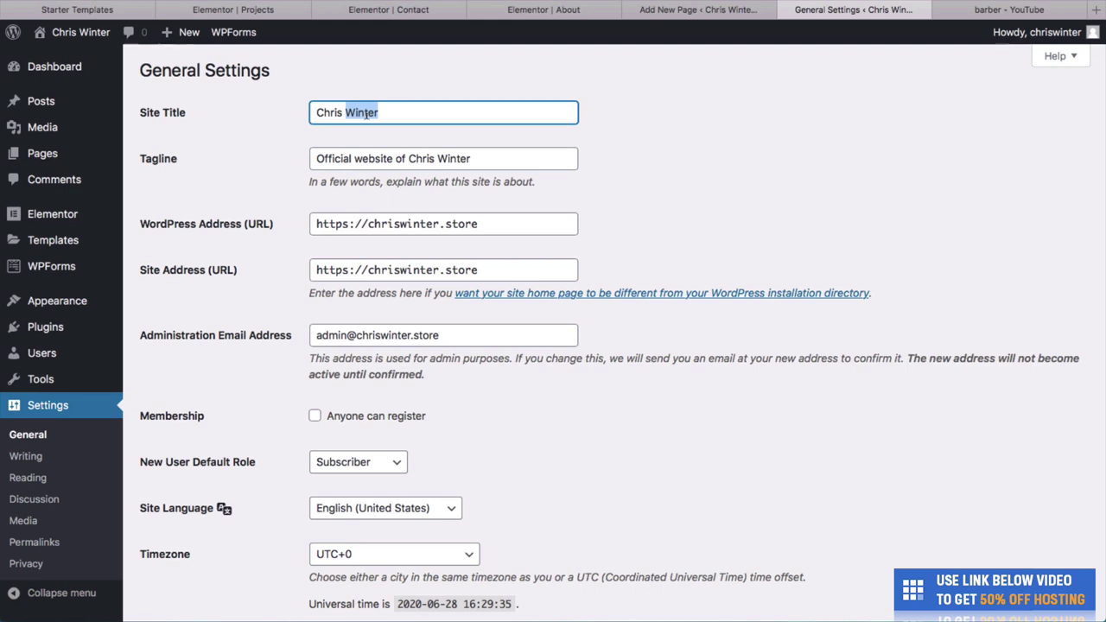
pyautogui.press('Tab')
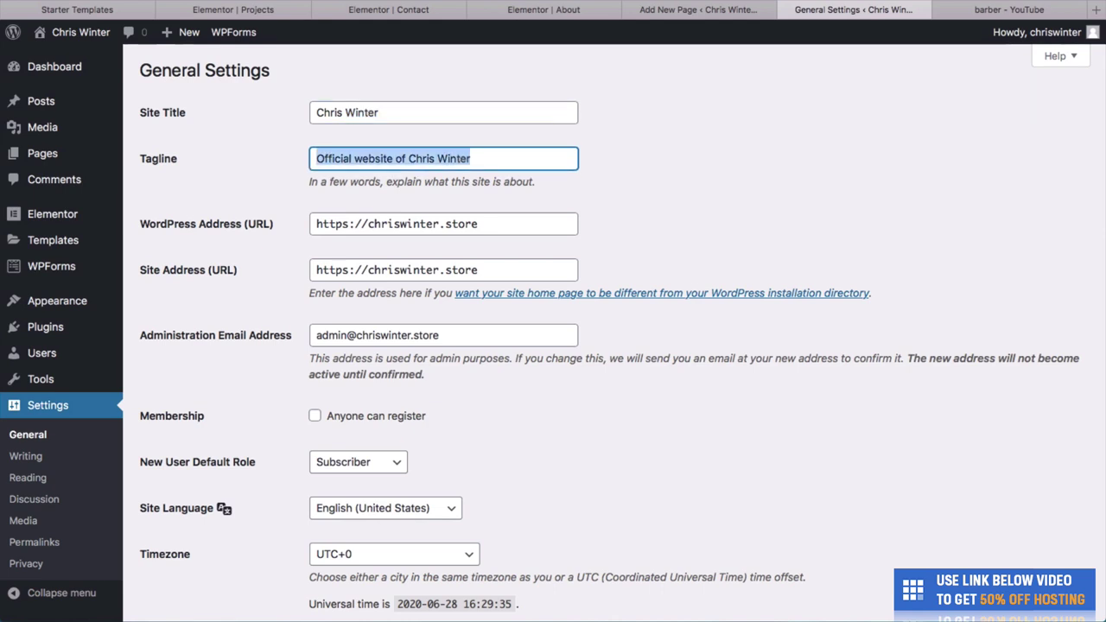
pyautogui.write('This is')
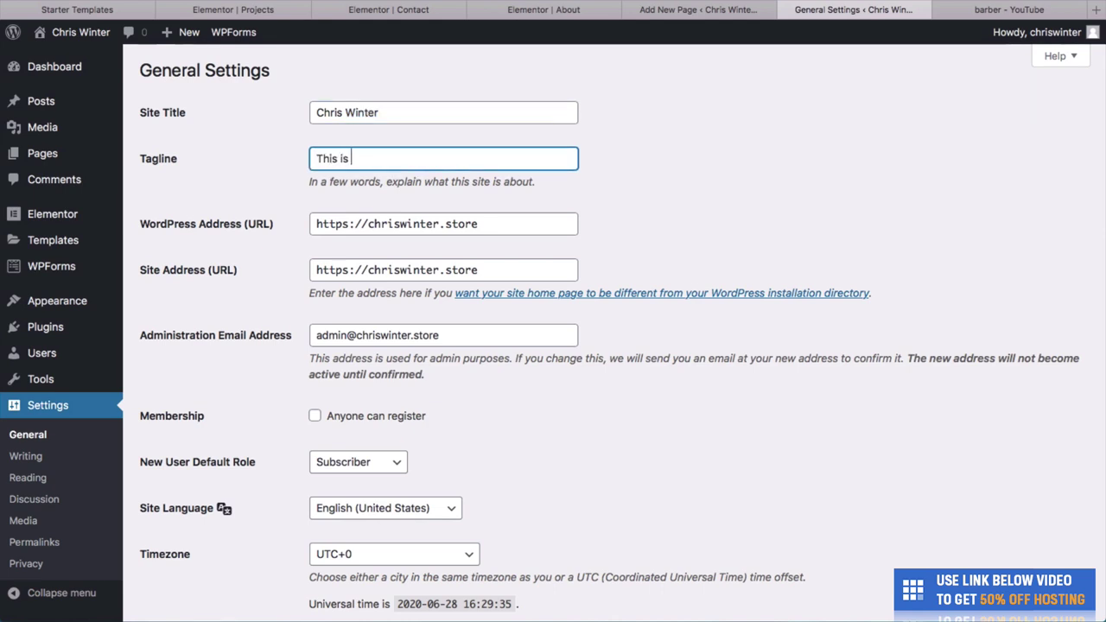
pyautogui.write(' a great looking wesbite')
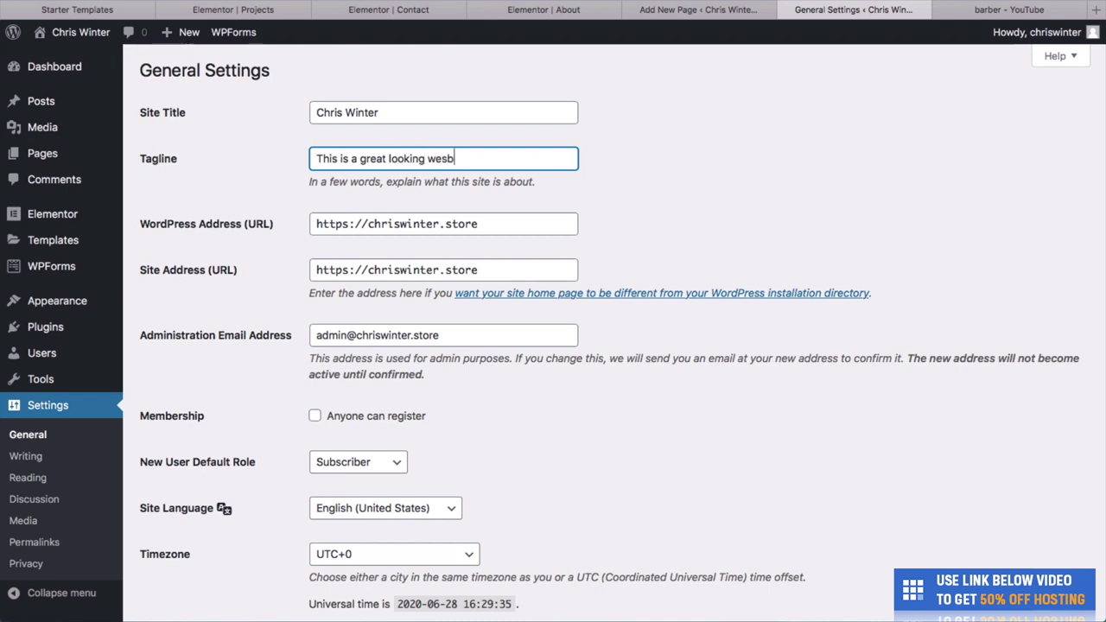
pyautogui.press('BackSpace')
pyautogui.press('BackSpace')
pyautogui.write('bsite')
pyautogui.scroll(-3, 358, 335)
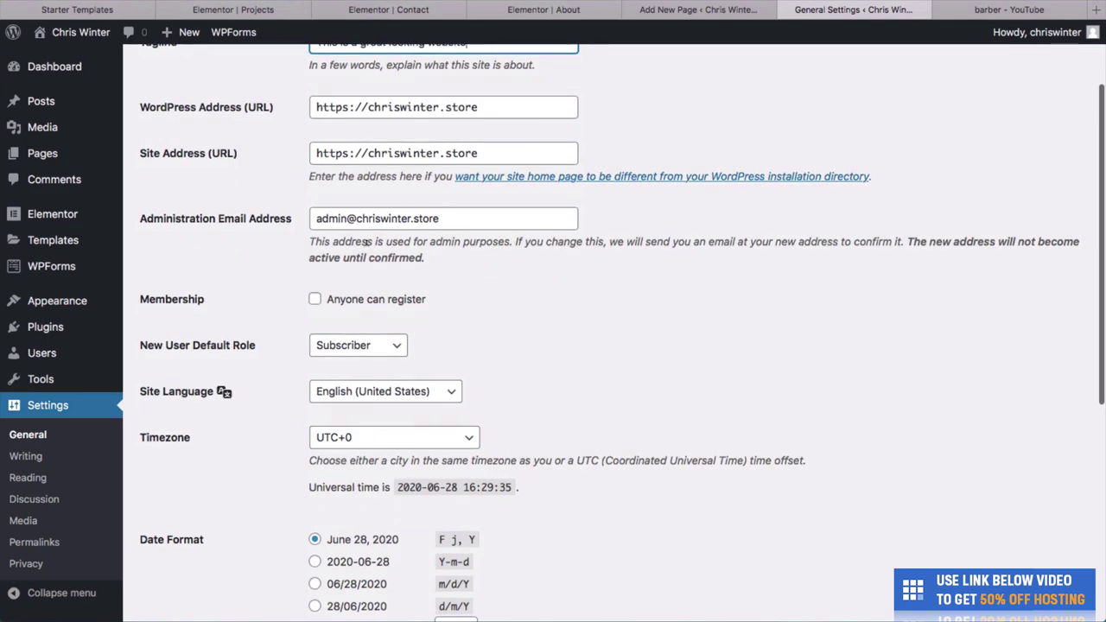
pyautogui.scroll(-2, 370, 254)
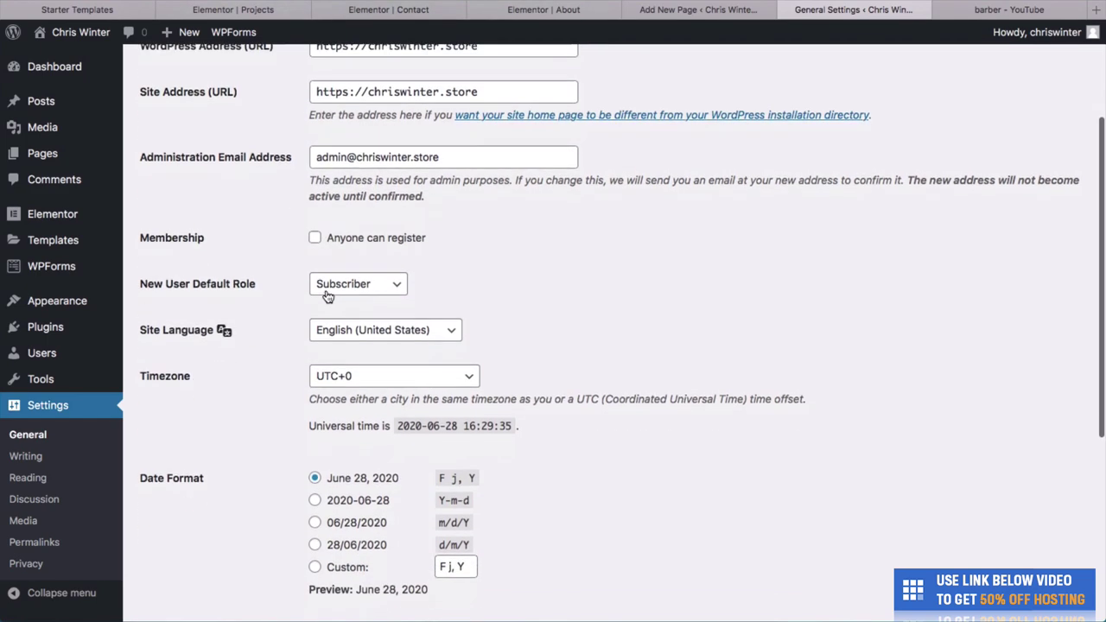
pyautogui.scroll(-2, 329, 297)
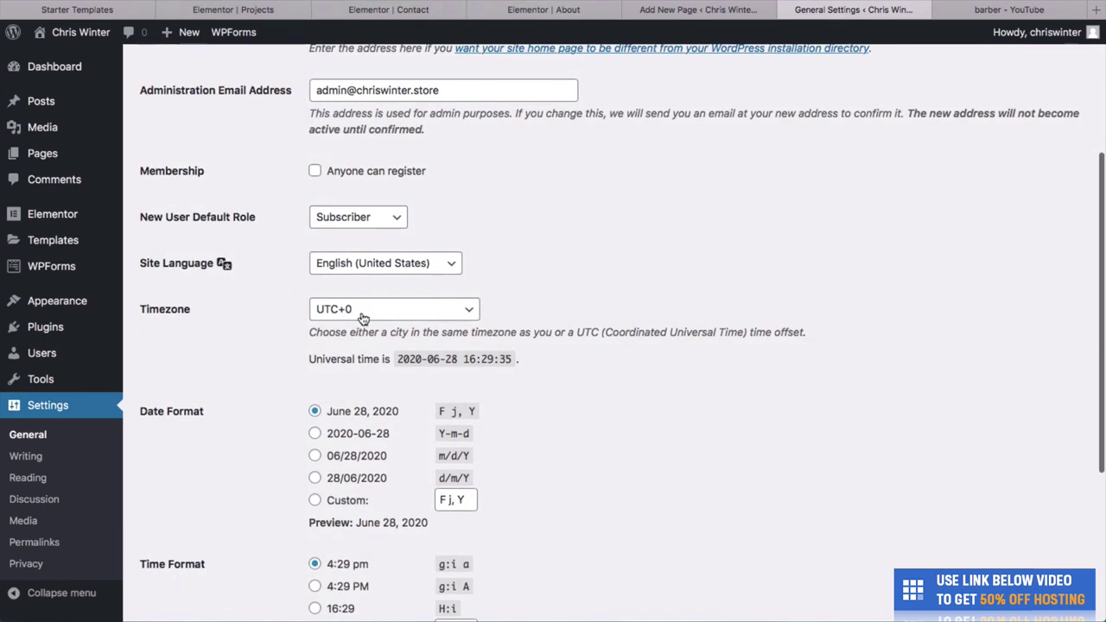
pyautogui.scroll(-7, 331, 285)
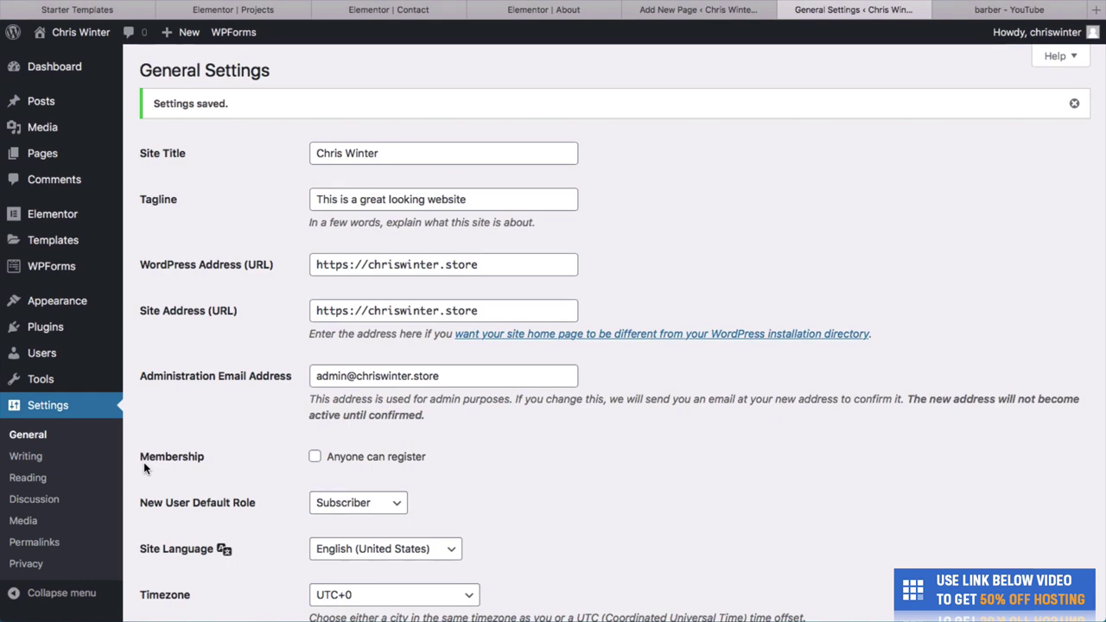
pyautogui.moveTo(98, 363)
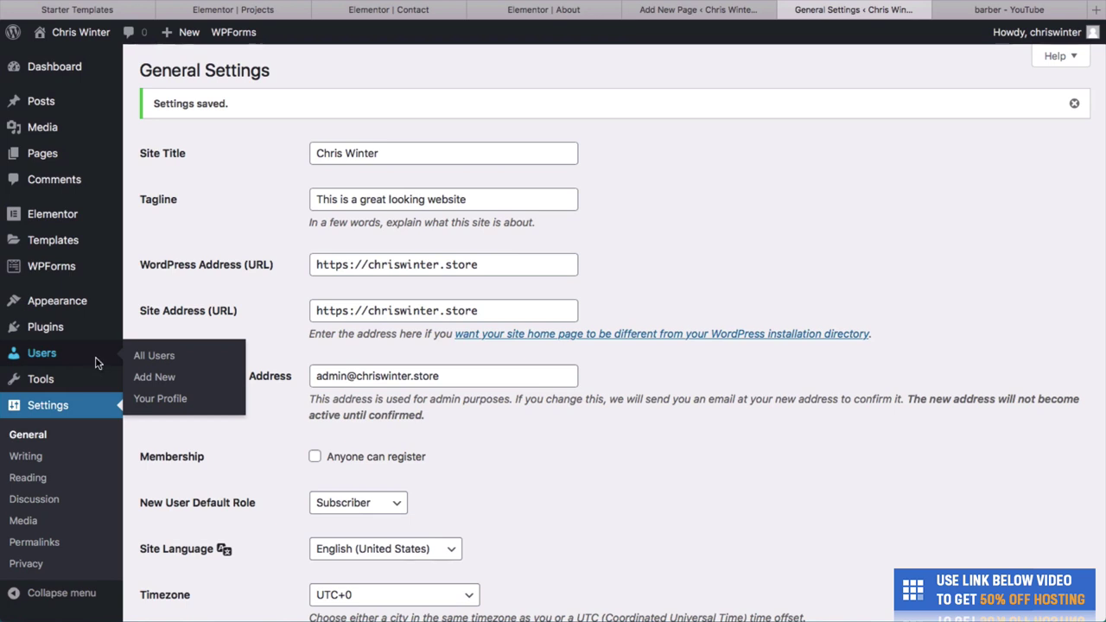
# Open the administrator's profile from All Users and scroll down to its account management section.
pyautogui.click(96, 364)
pyautogui.moveTo(217, 202)
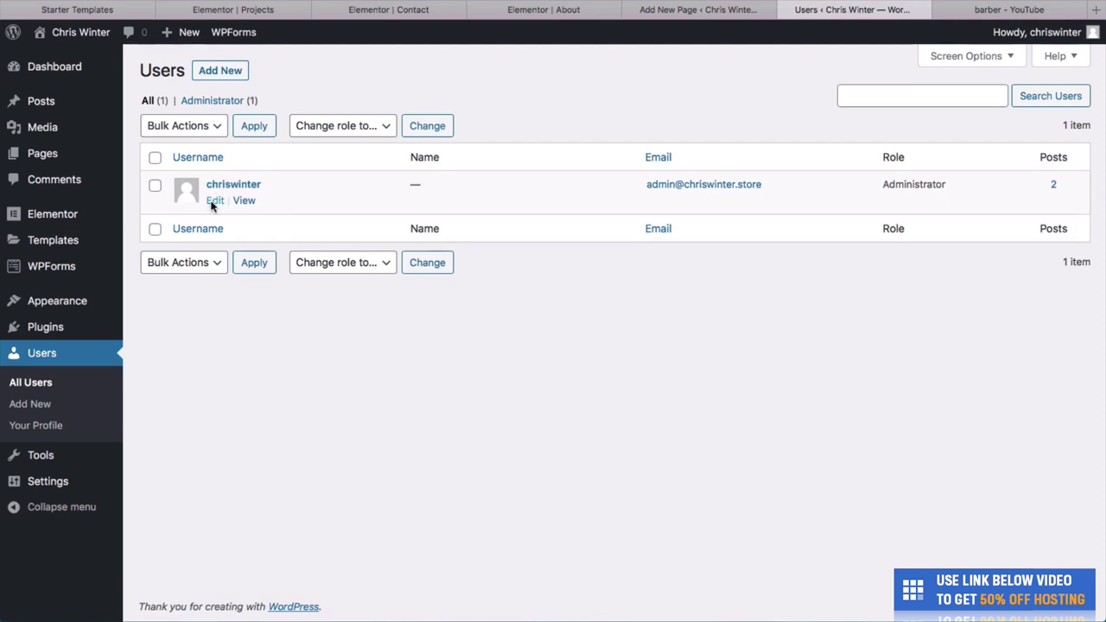
pyautogui.click(213, 202)
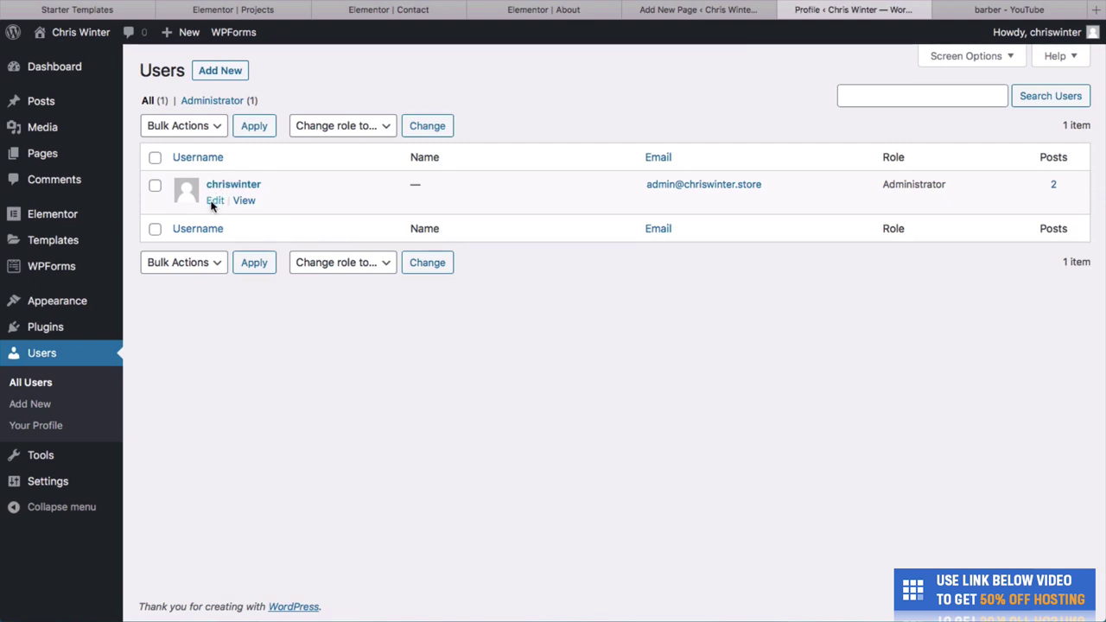
pyautogui.scroll(-2, 210, 206)
pyautogui.scroll(-10, 210, 206)
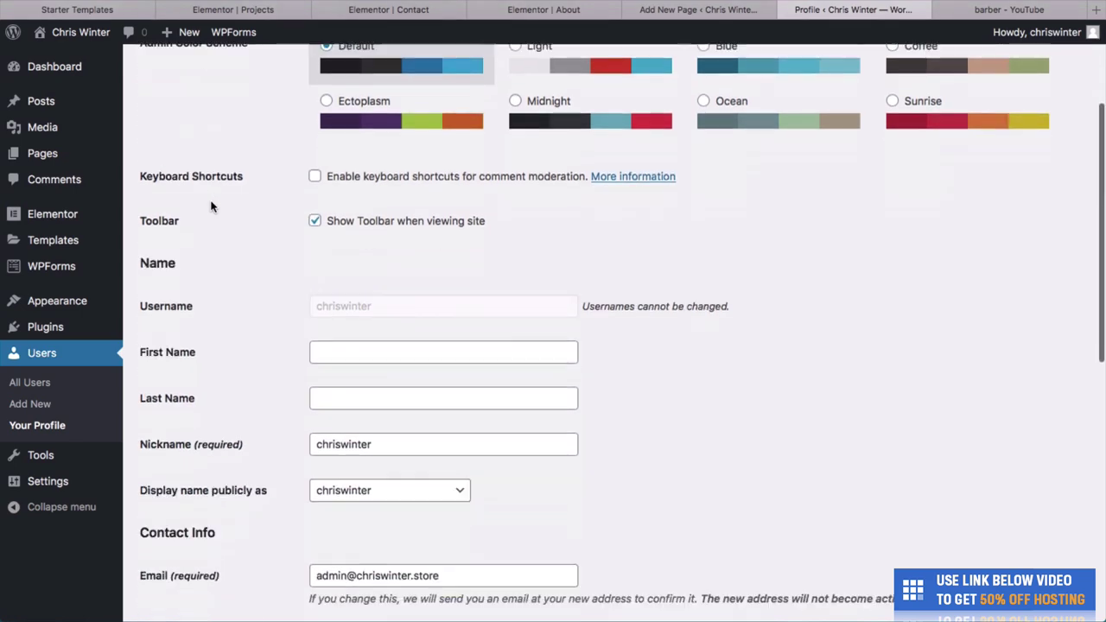
pyautogui.scroll(-8, 227, 330)
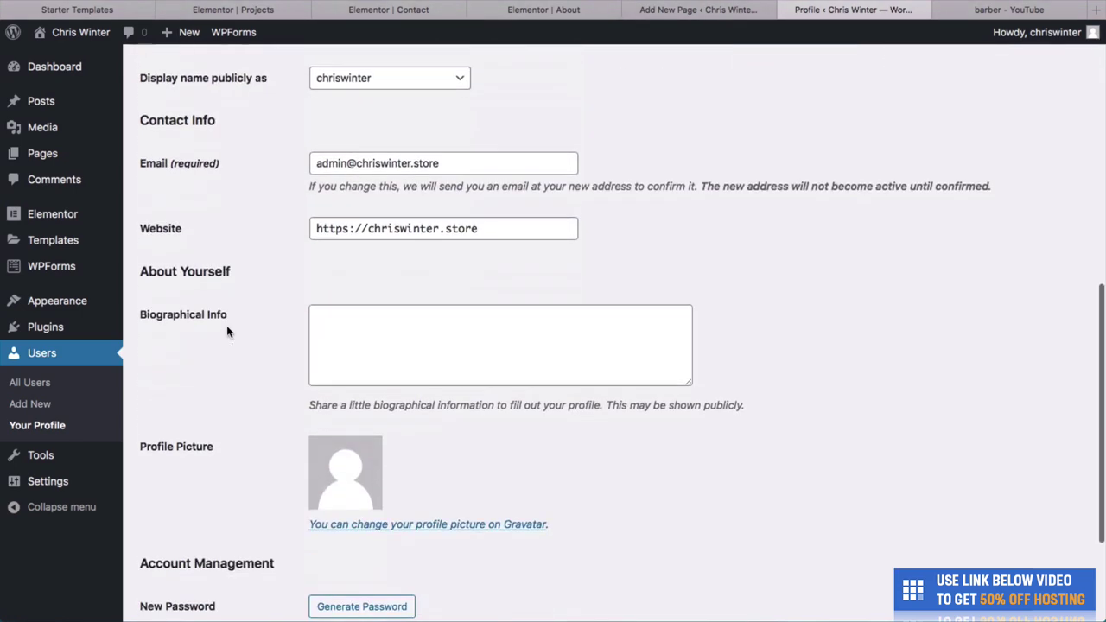
pyautogui.scroll(20, 228, 332)
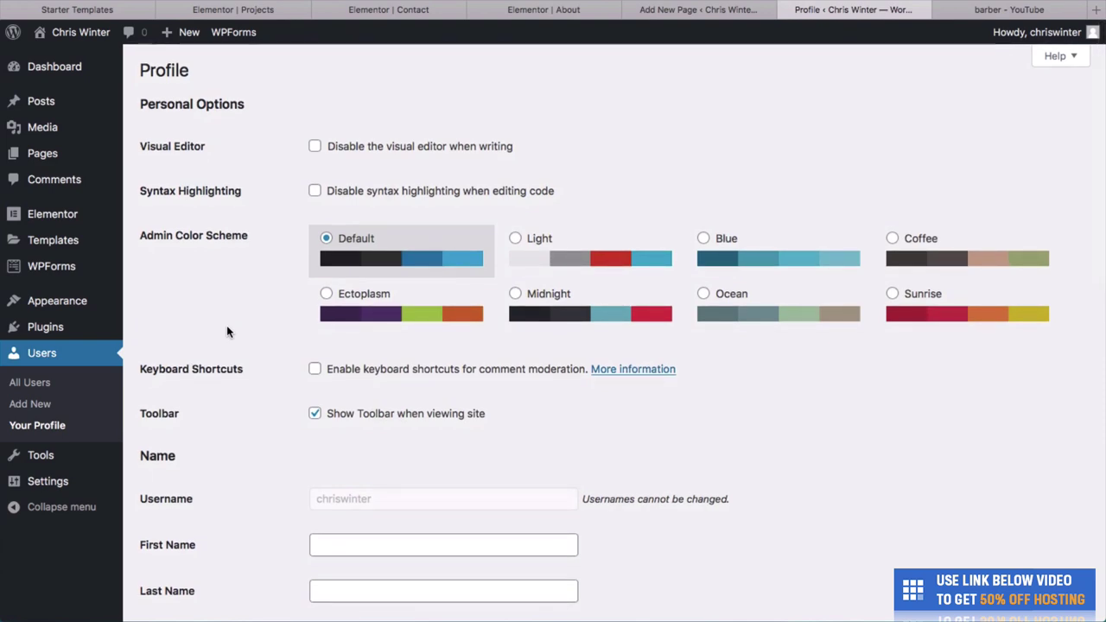
pyautogui.scroll(-7, 227, 332)
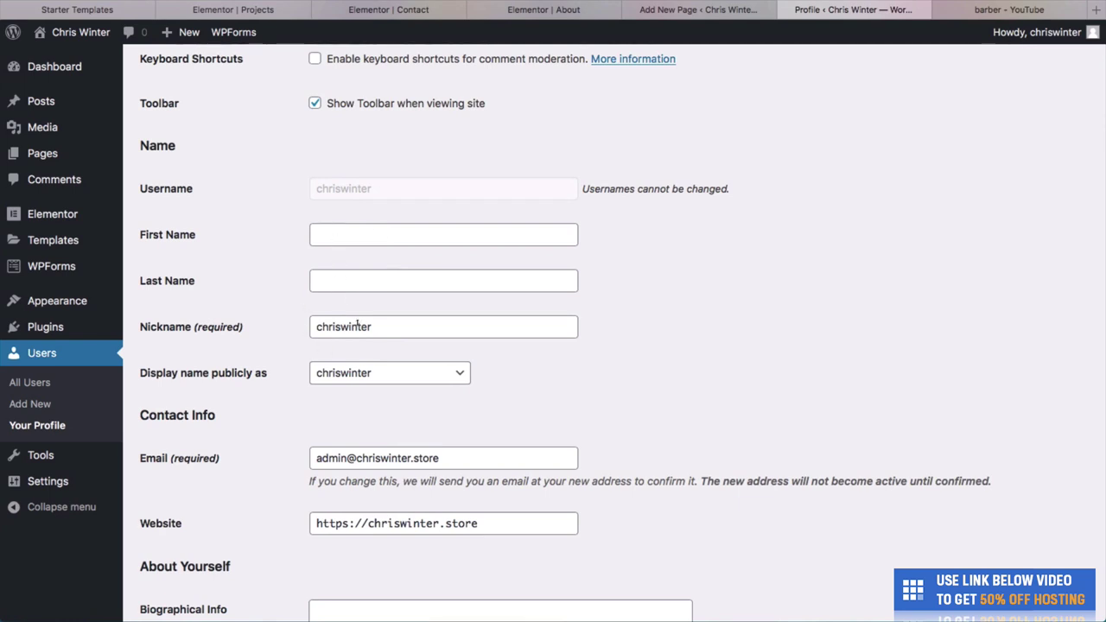
pyautogui.scroll(-3, 358, 326)
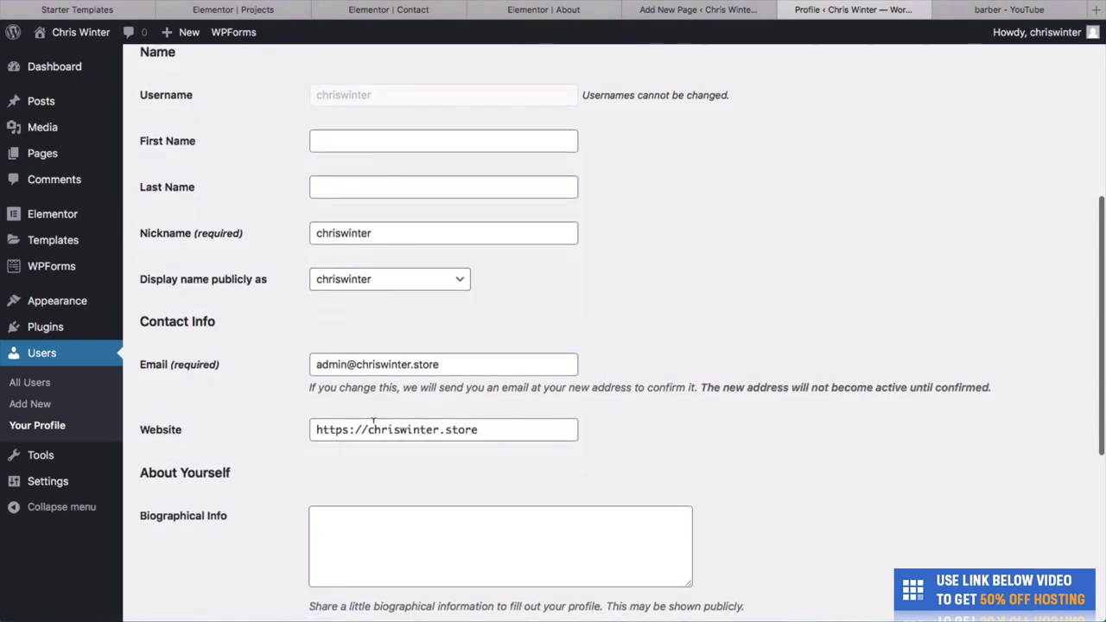
pyautogui.scroll(-3, 373, 420)
pyautogui.scroll(-3, 373, 420)
pyautogui.scroll(-3, 359, 559)
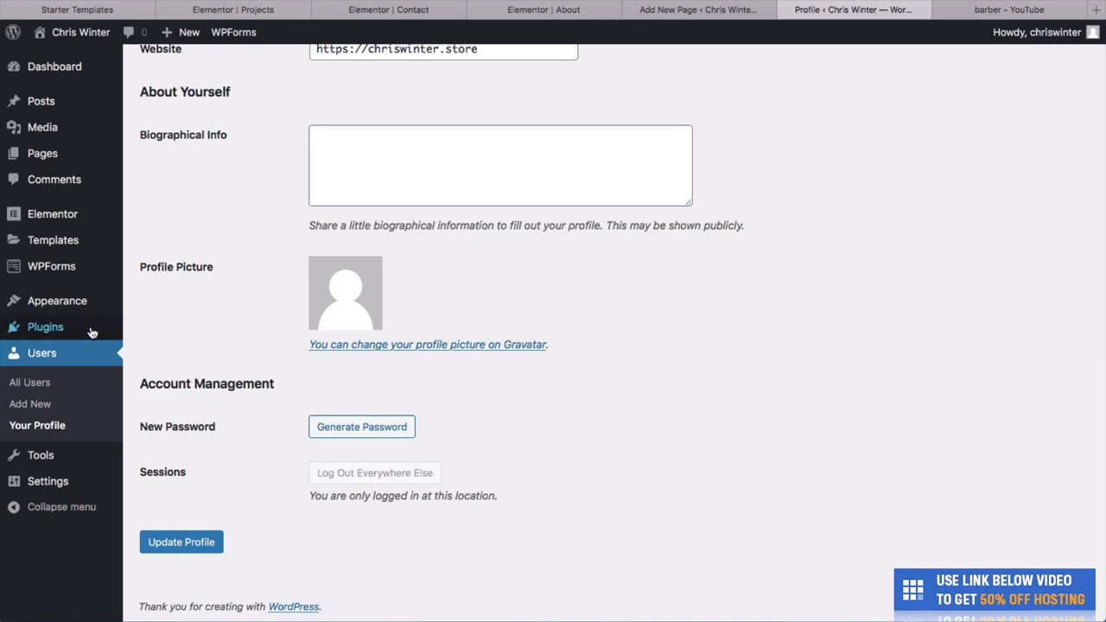
pyautogui.moveTo(93, 306)
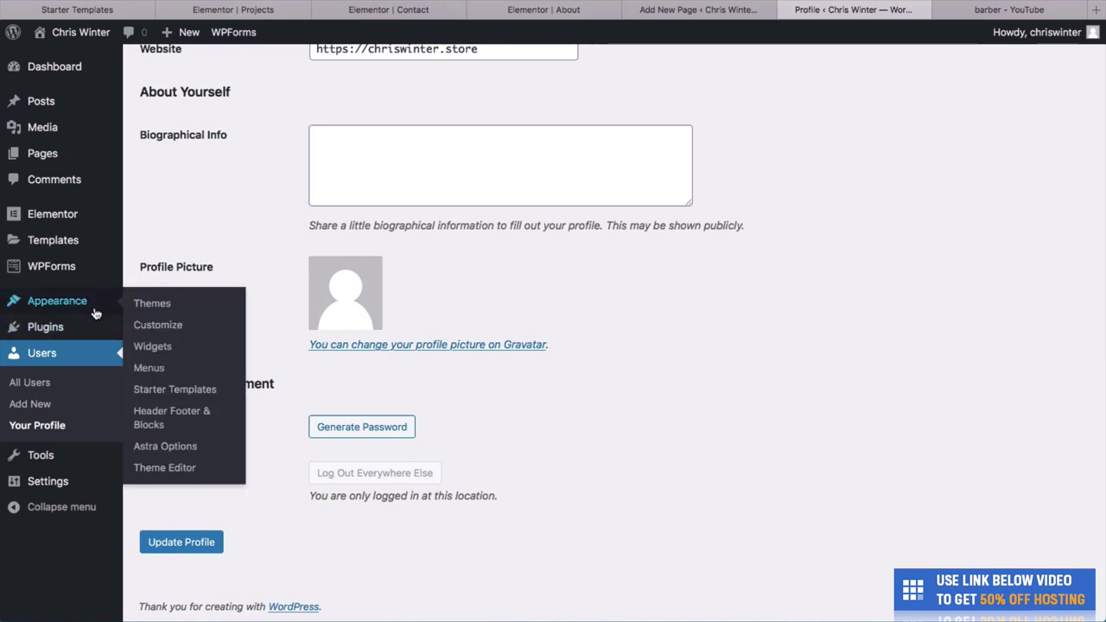
pyautogui.click(152, 366)
pyautogui.click(149, 367)
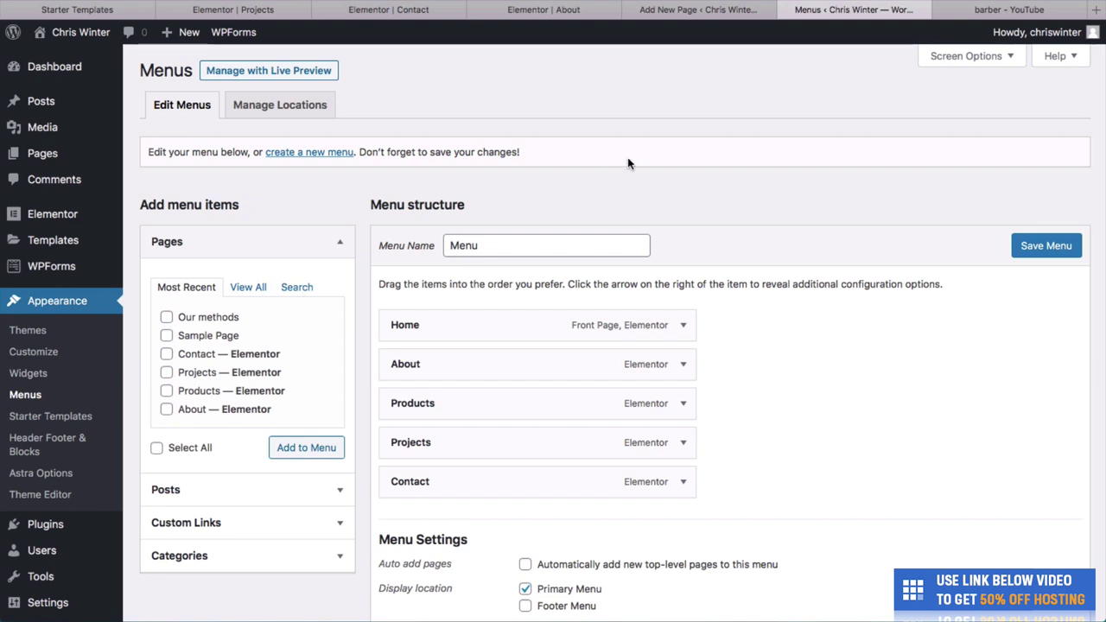
pyautogui.press('super+l')
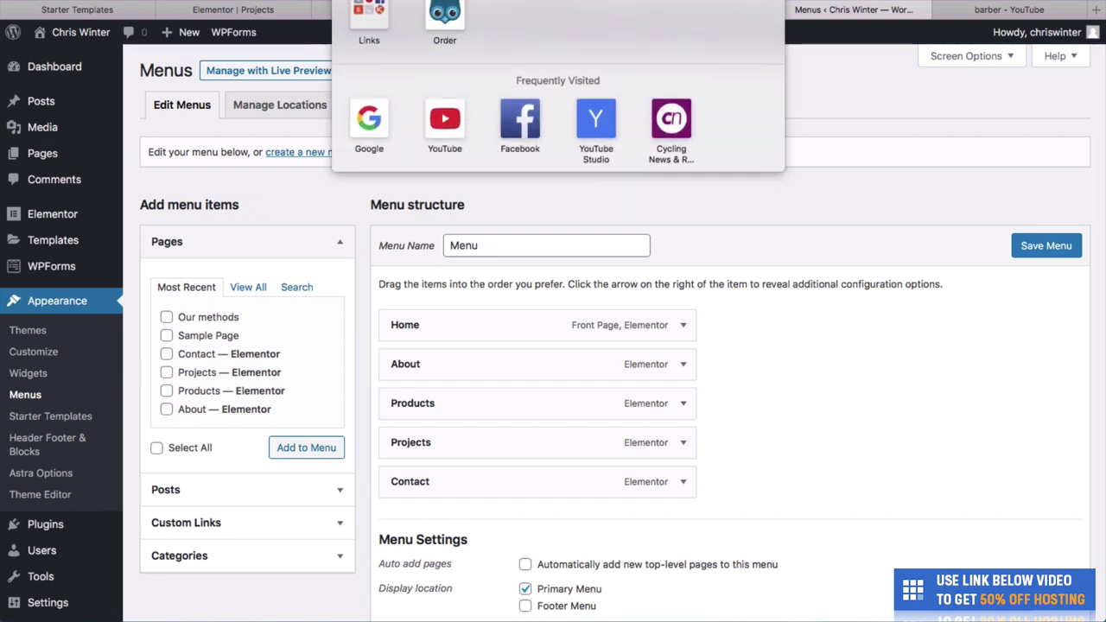
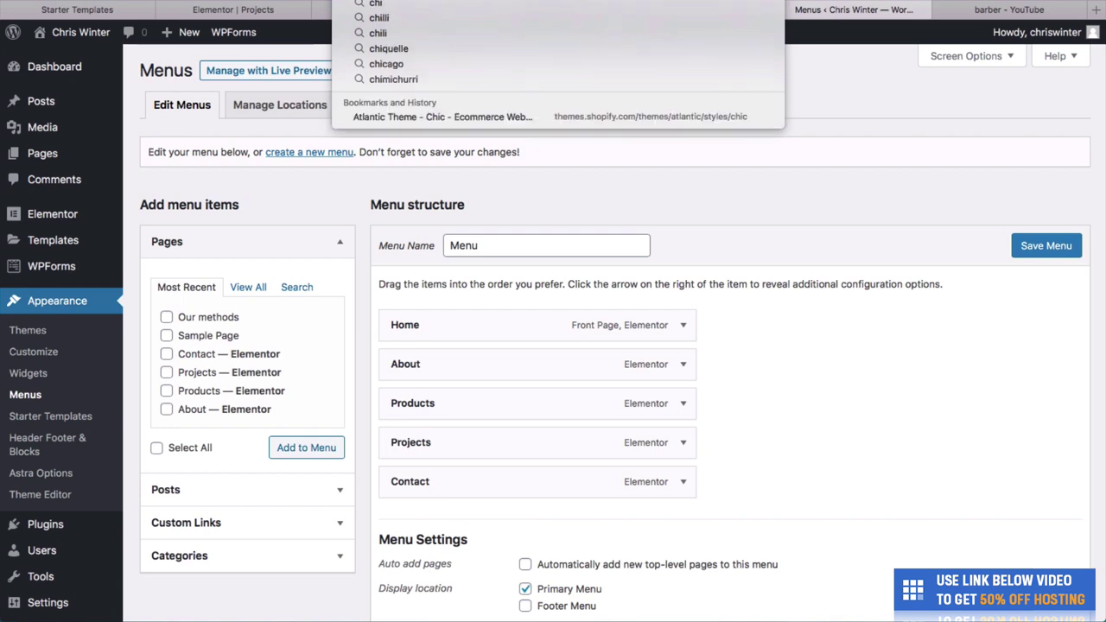
pyautogui.click(666, 51)
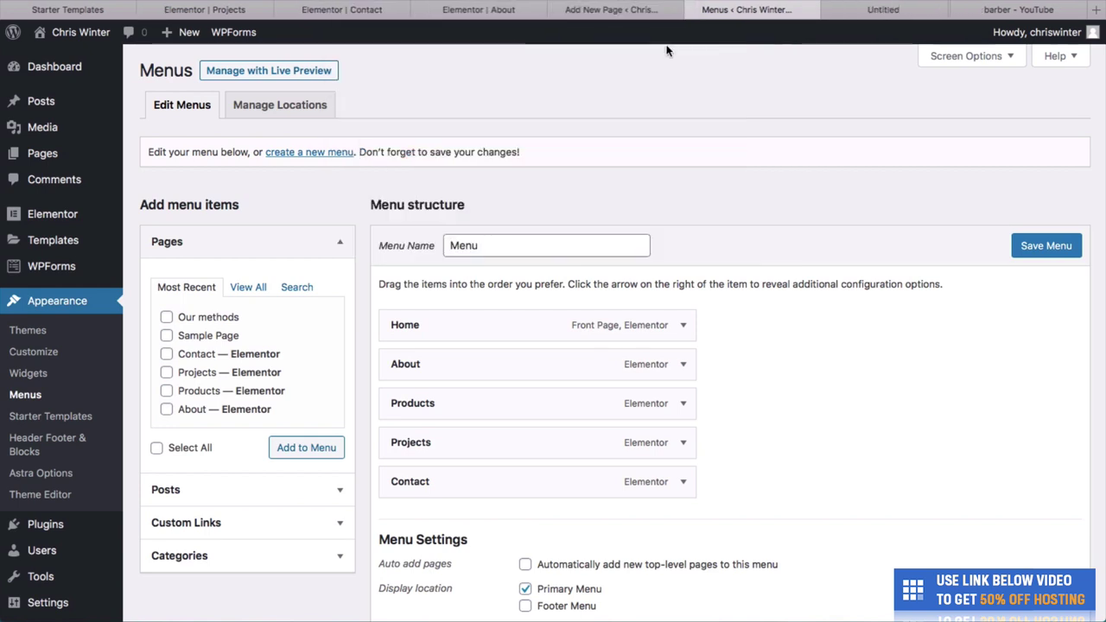
pyautogui.click(893, 17)
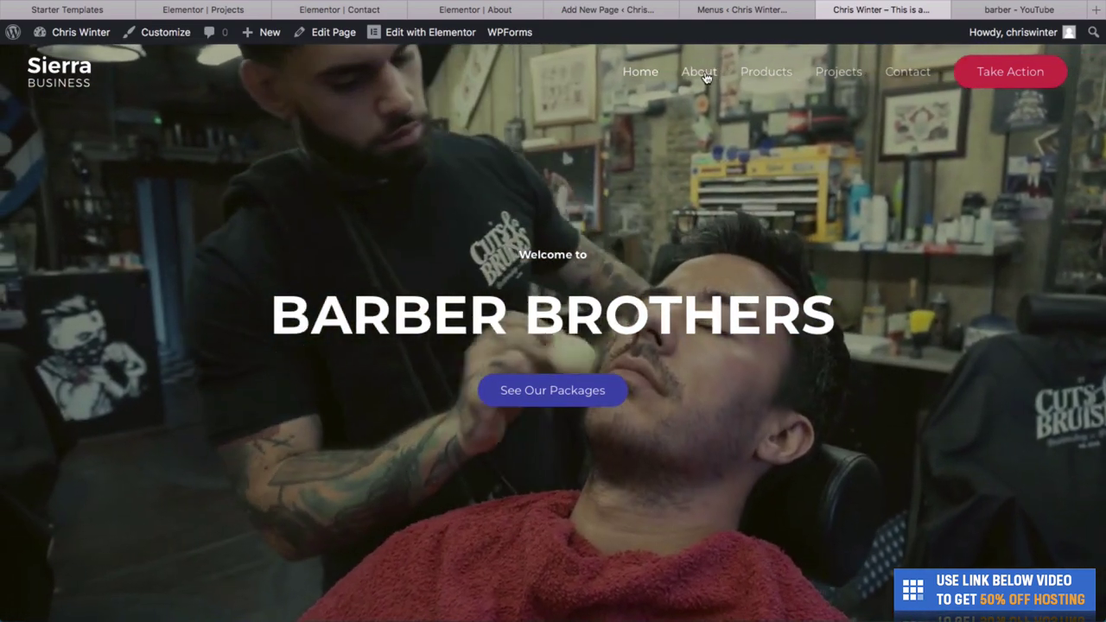
pyautogui.scroll(-20, 666, 284)
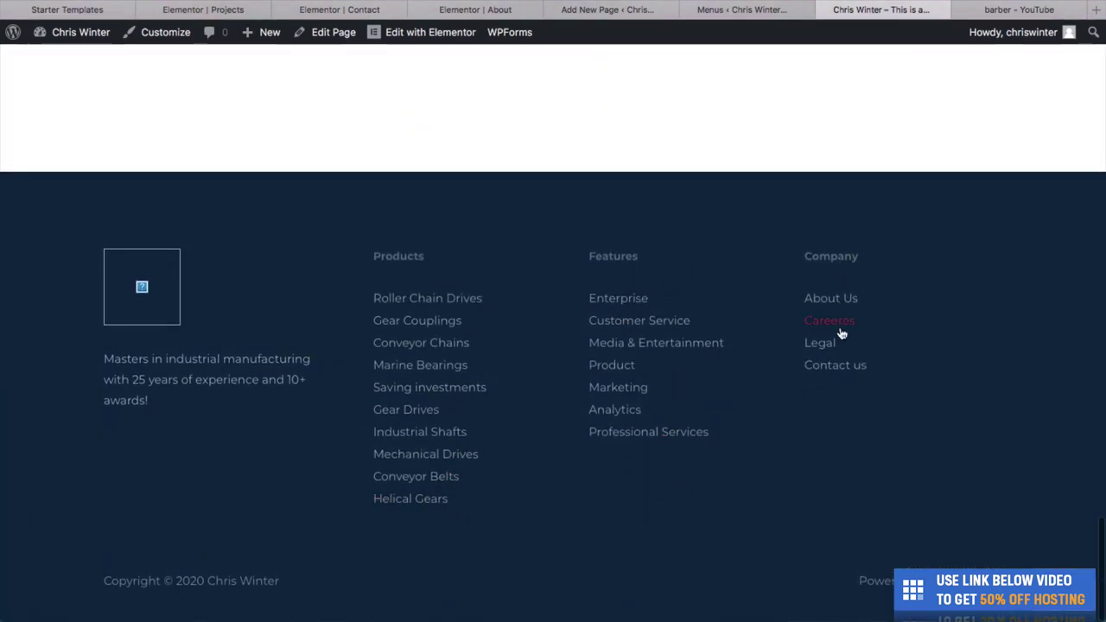
pyautogui.scroll(20, 841, 333)
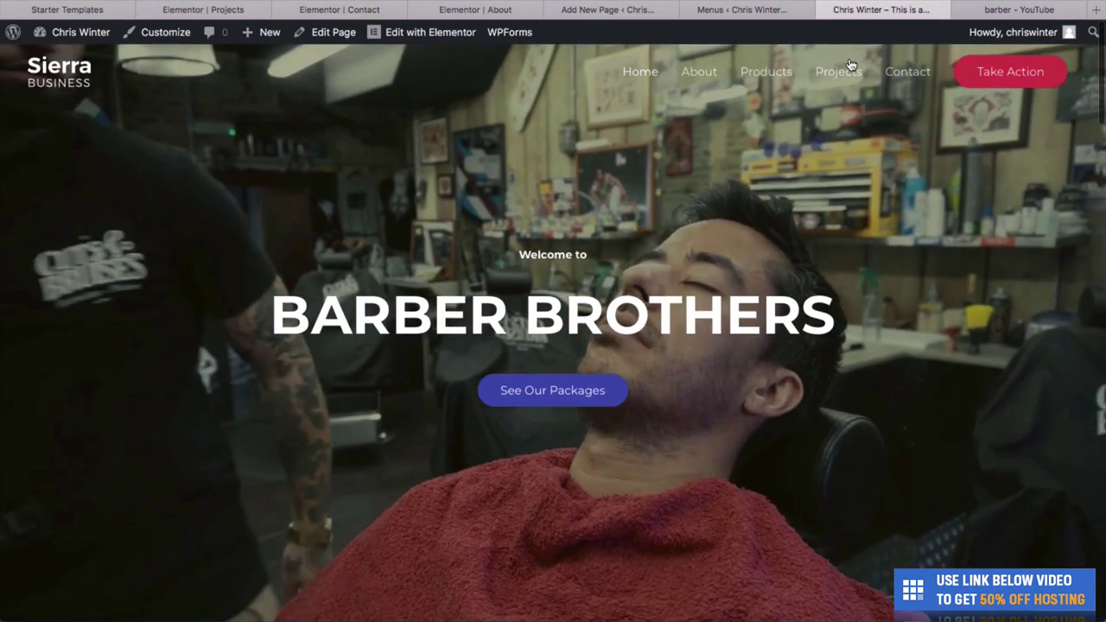
pyautogui.click(741, 10)
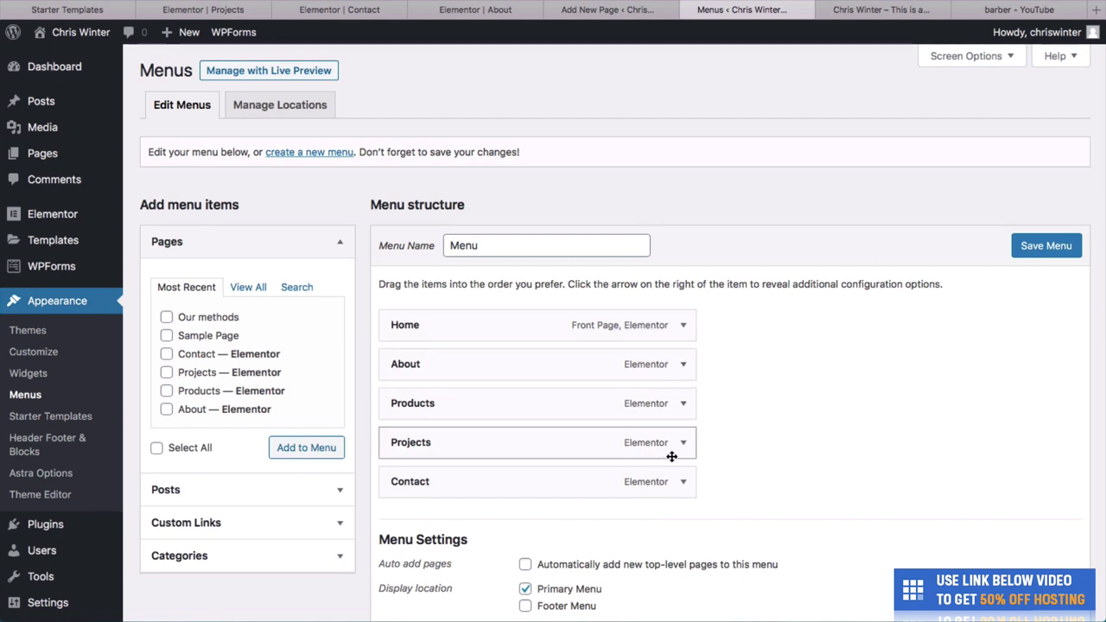
# Relabel the Projects menu item to 'Our Team' and save the menu.
pyautogui.click(683, 444)
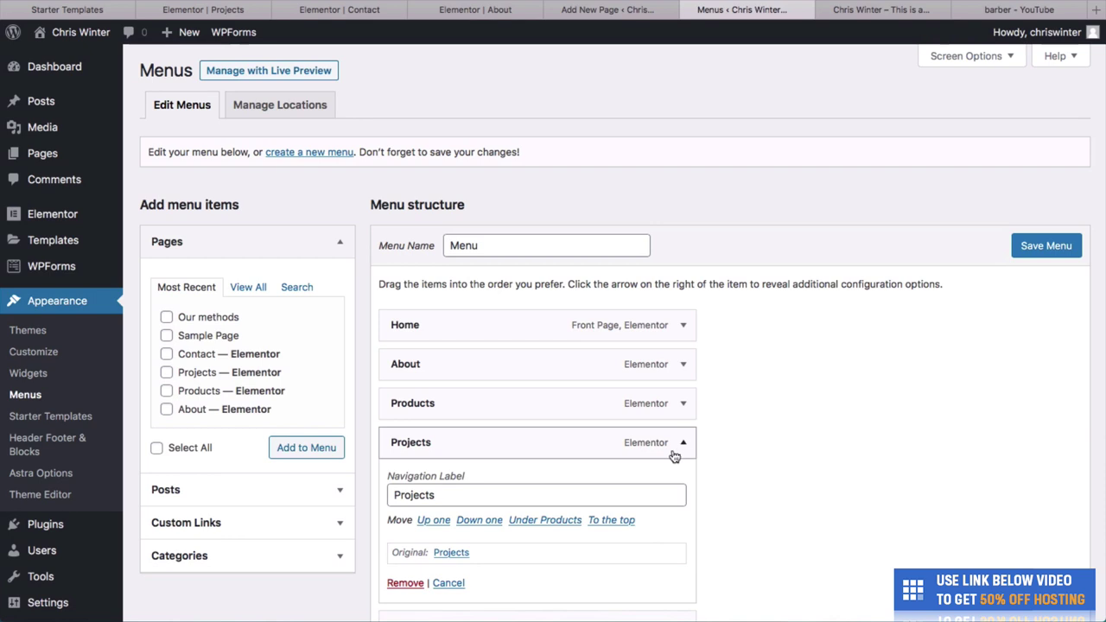
pyautogui.scroll(-3, 674, 456)
pyautogui.click(605, 411)
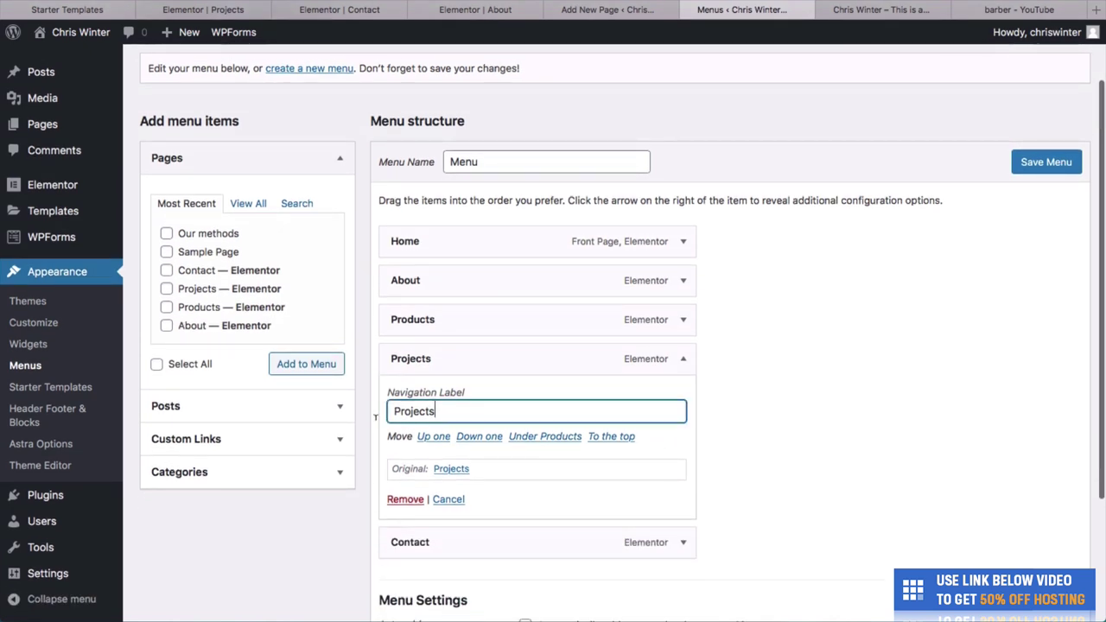
pyautogui.write('Our Team')
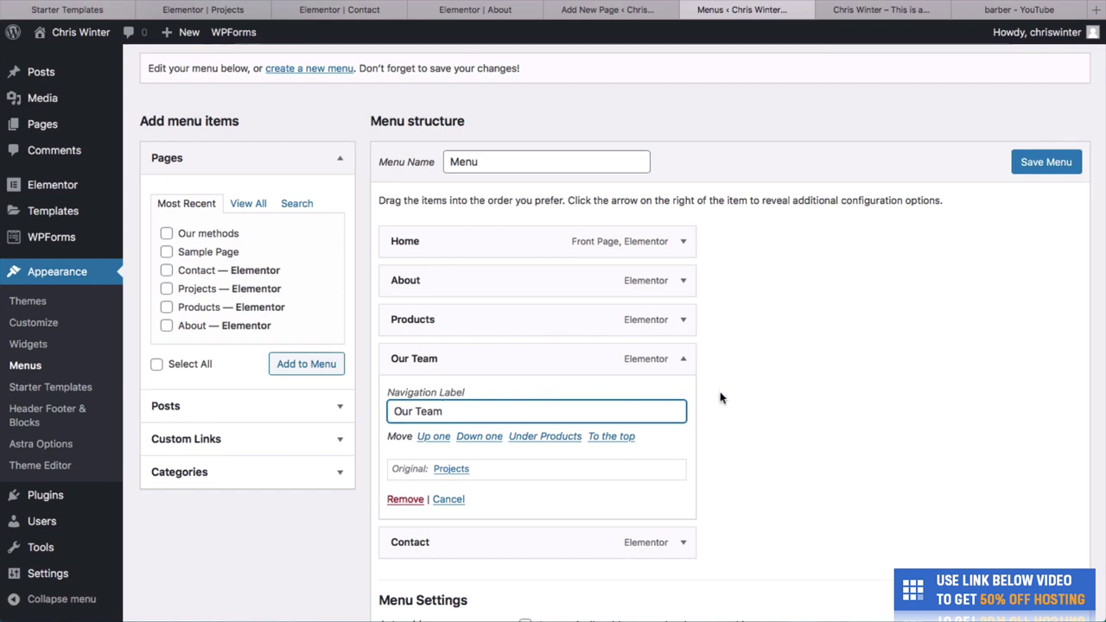
pyautogui.click(722, 398)
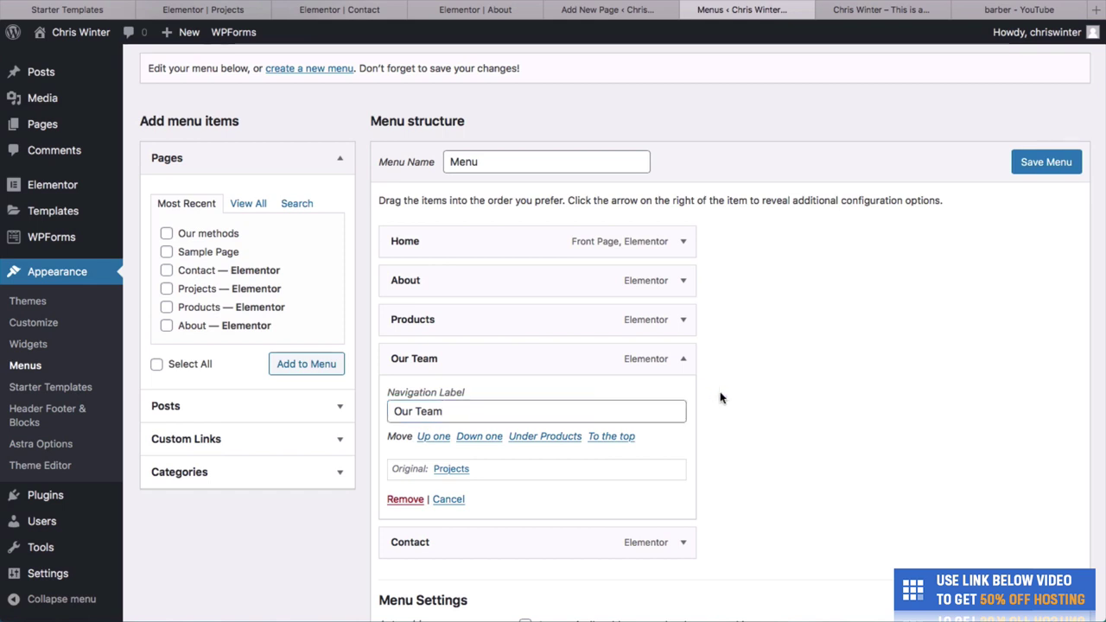
pyautogui.click(1022, 163)
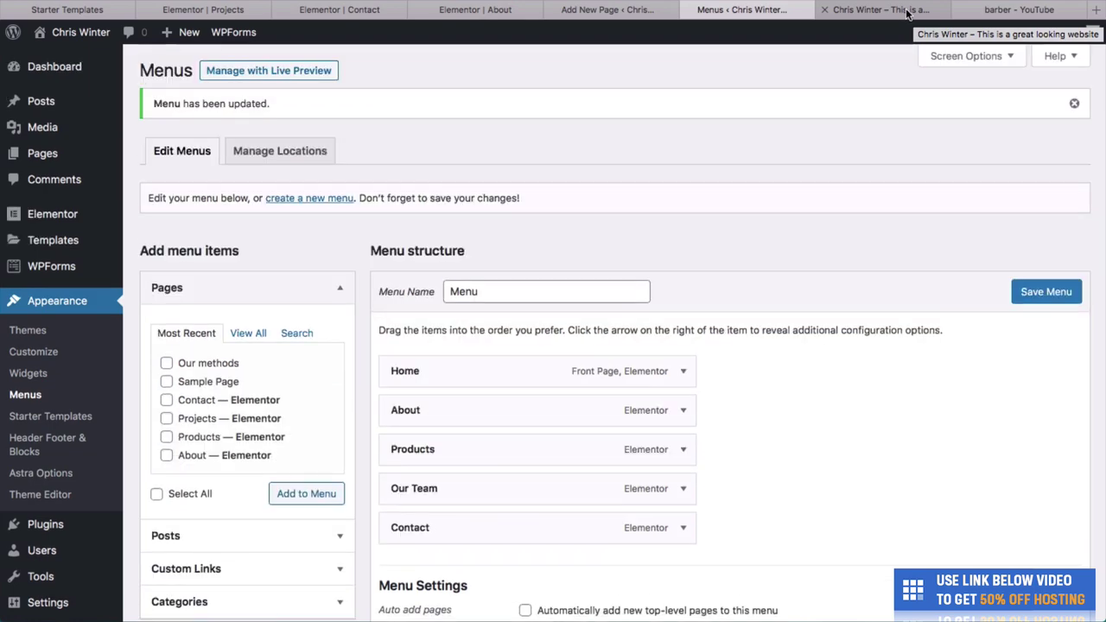
# Reload the live site and open the Our Team page from its navigation.
pyautogui.click(903, 12)
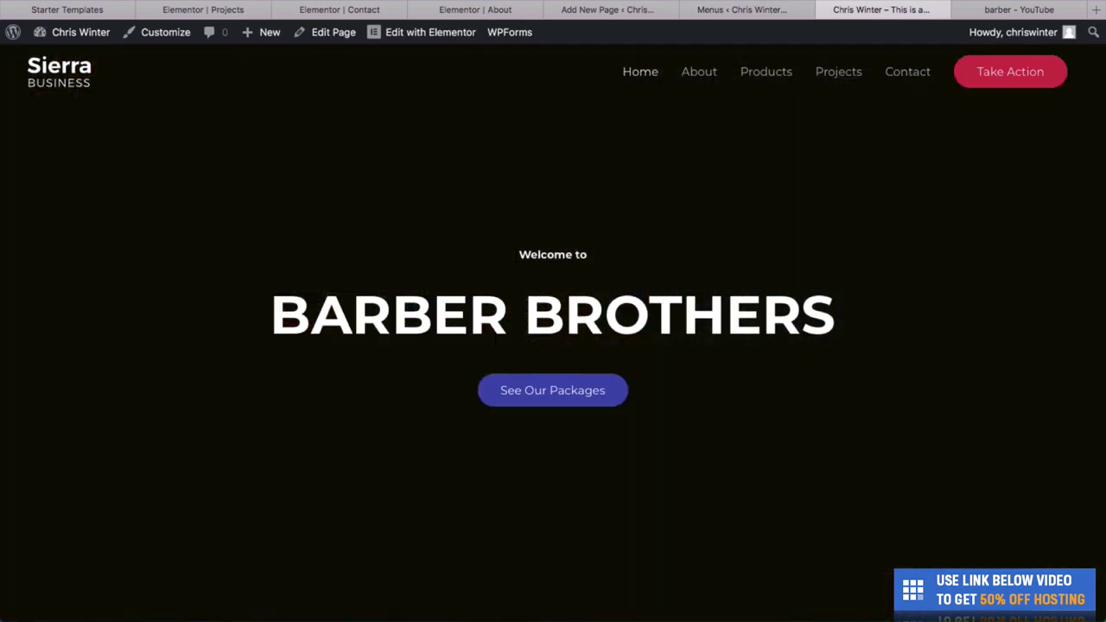
pyautogui.press('super+r')
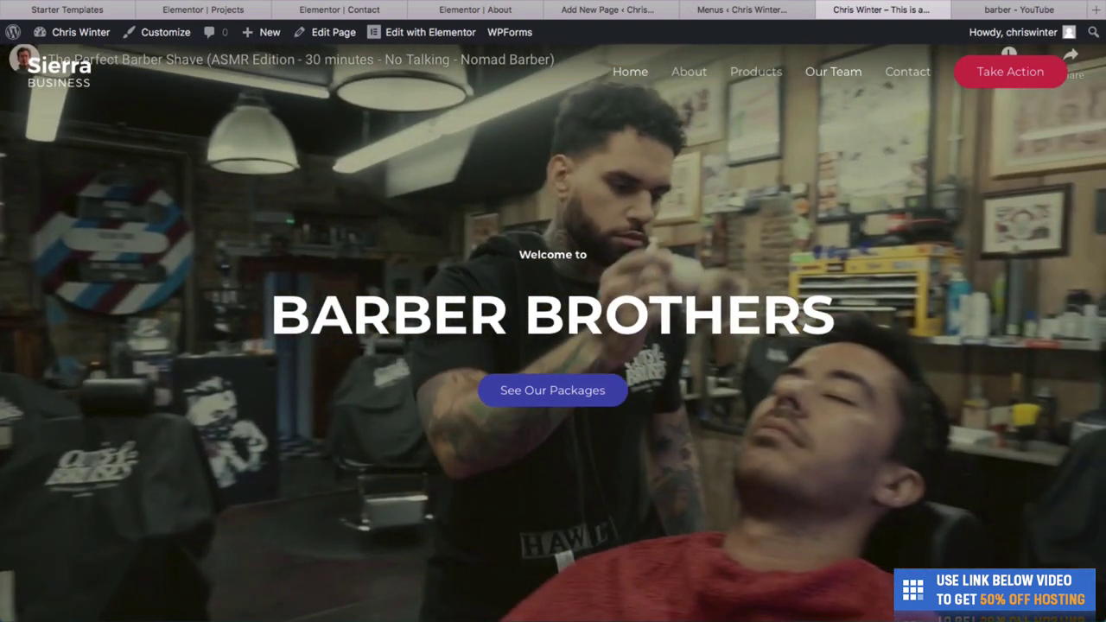
pyautogui.click(833, 71)
pyautogui.press('super+l')
pyautogui.press('Escape')
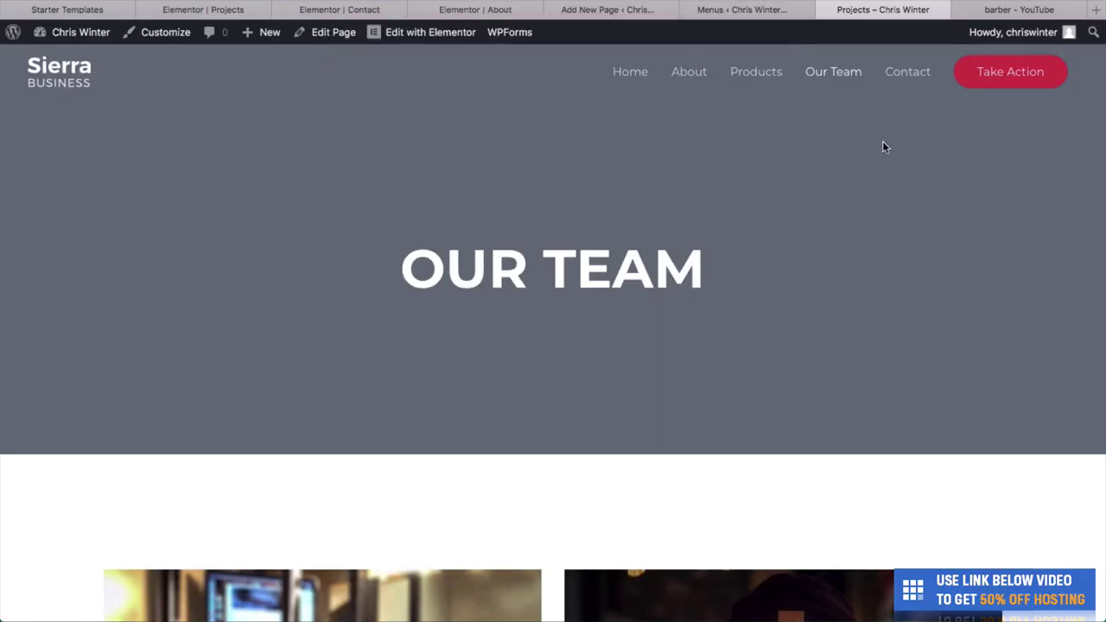
pyautogui.scroll(-4, 864, 273)
pyautogui.scroll(5, 864, 273)
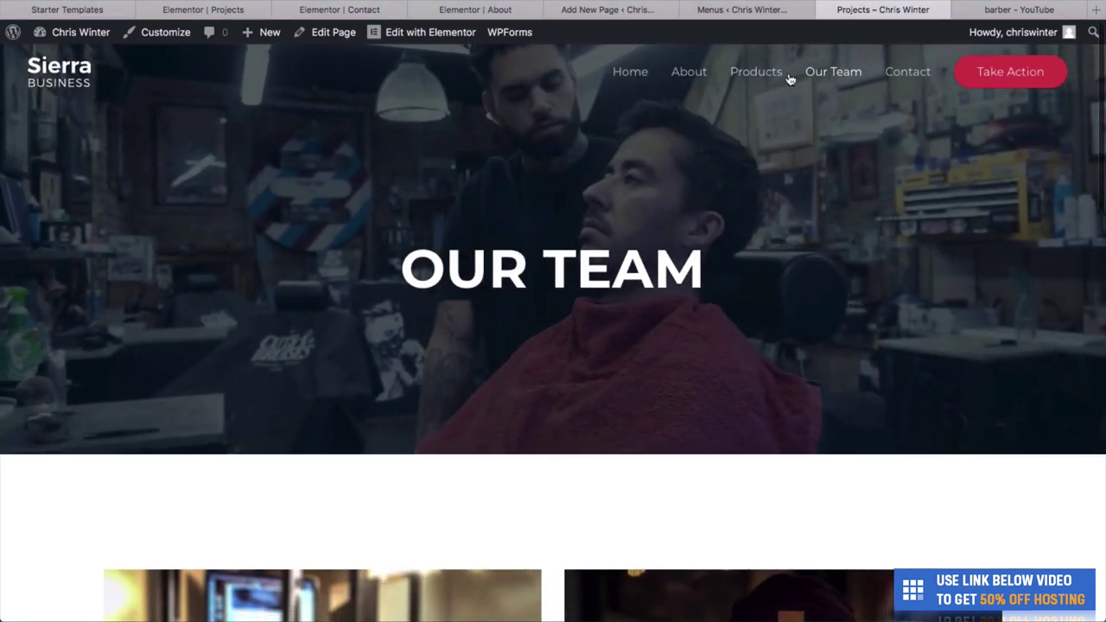
# Move Our Team up to just under Home and reload the live site to check the order.
pyautogui.click(748, 12)
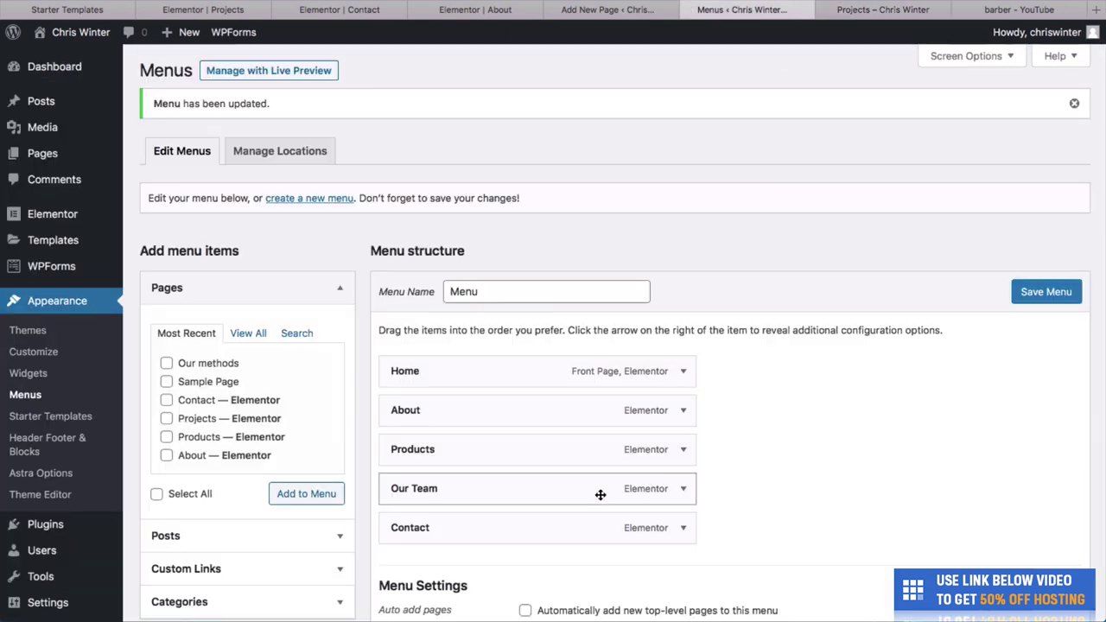
pyautogui.moveTo(600, 494); pyautogui.dragTo(444, 420)
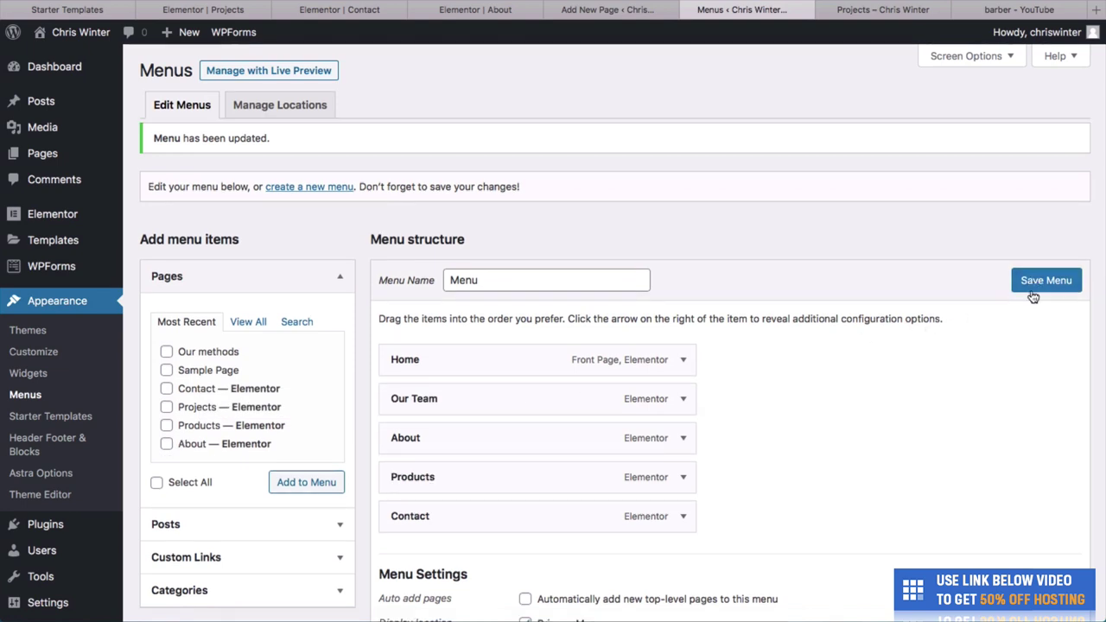
pyautogui.click(946, 9)
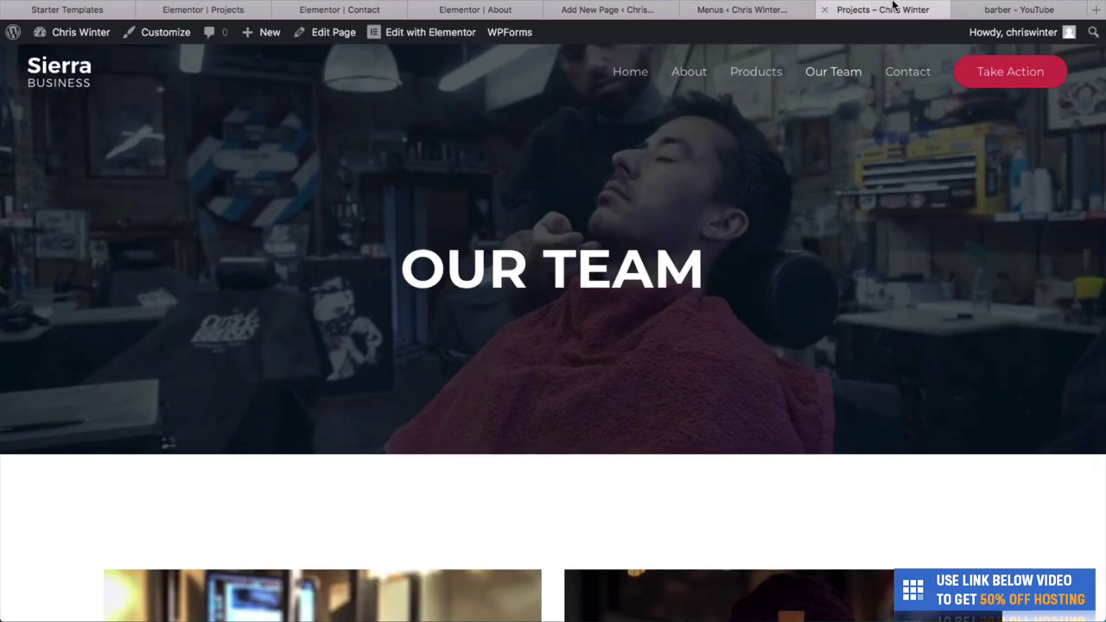
pyautogui.press('super+r')
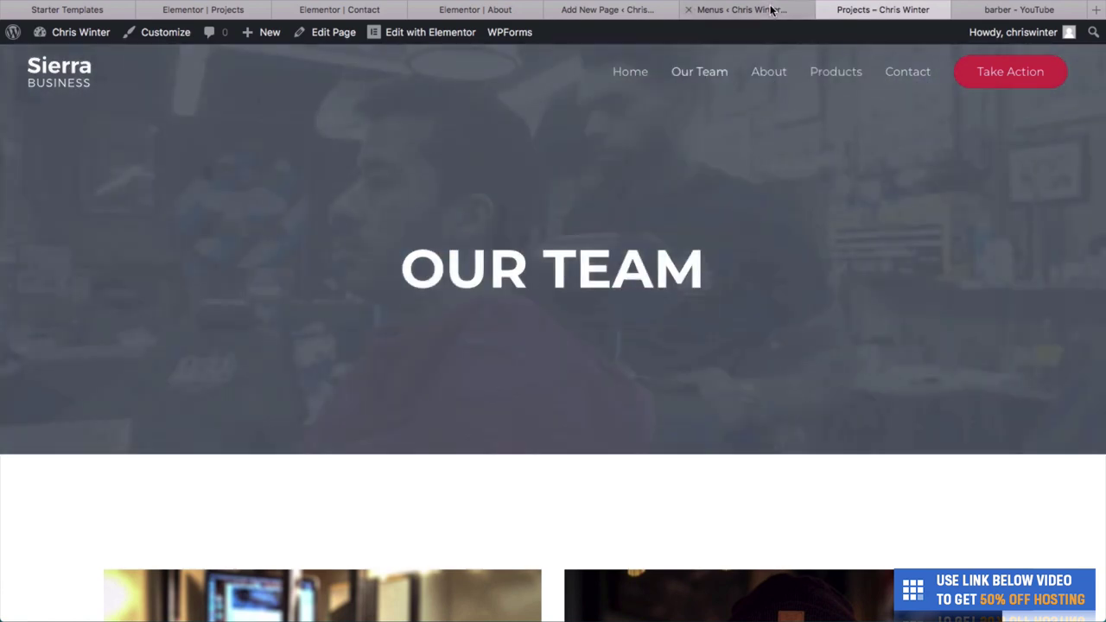
# Nest Our Team as a sub item under About and check About's dropdown on the live site.
pyautogui.click(771, 10)
pyautogui.moveTo(587, 429); pyautogui.dragTo(547, 456)
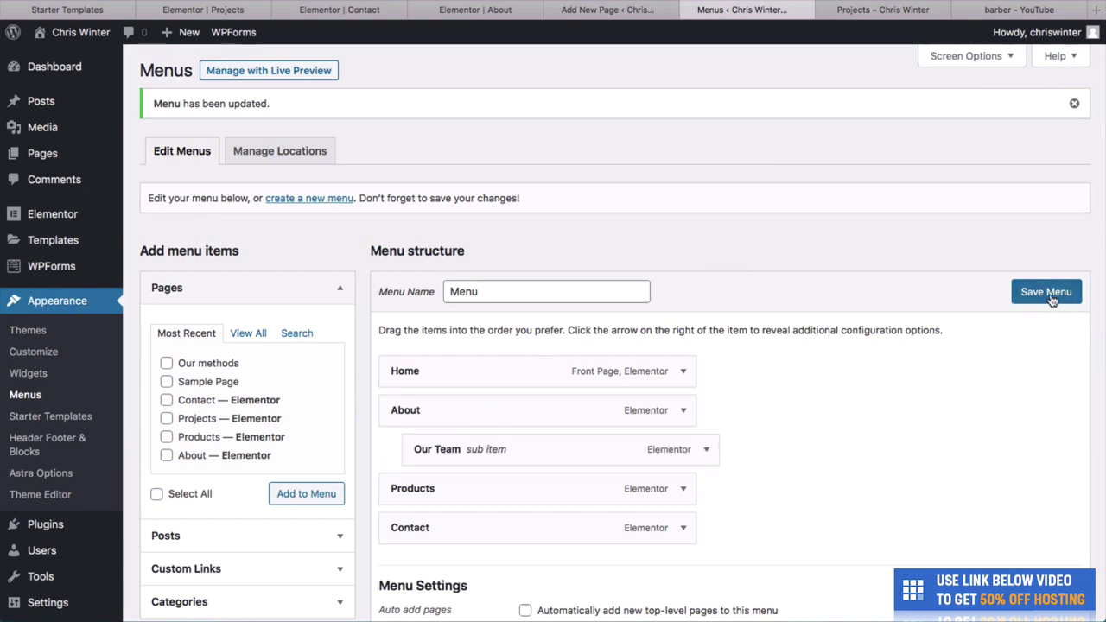
pyautogui.click(889, 11)
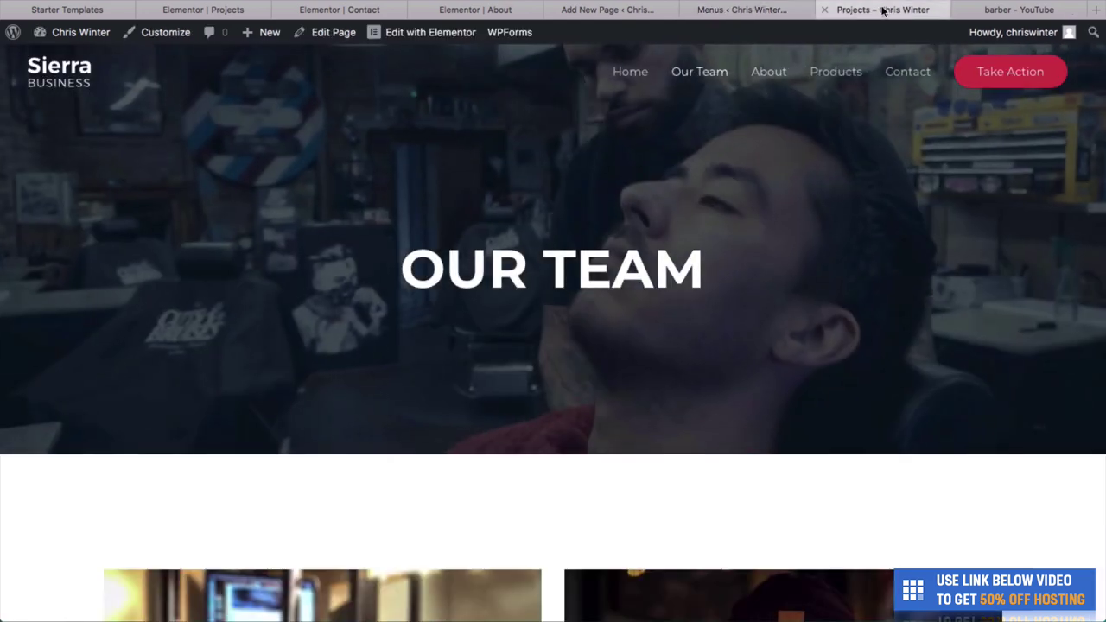
pyautogui.hotkey('ctrl', 'shift', 'Tab')
pyautogui.hotkey('ctrl', 'Tab')
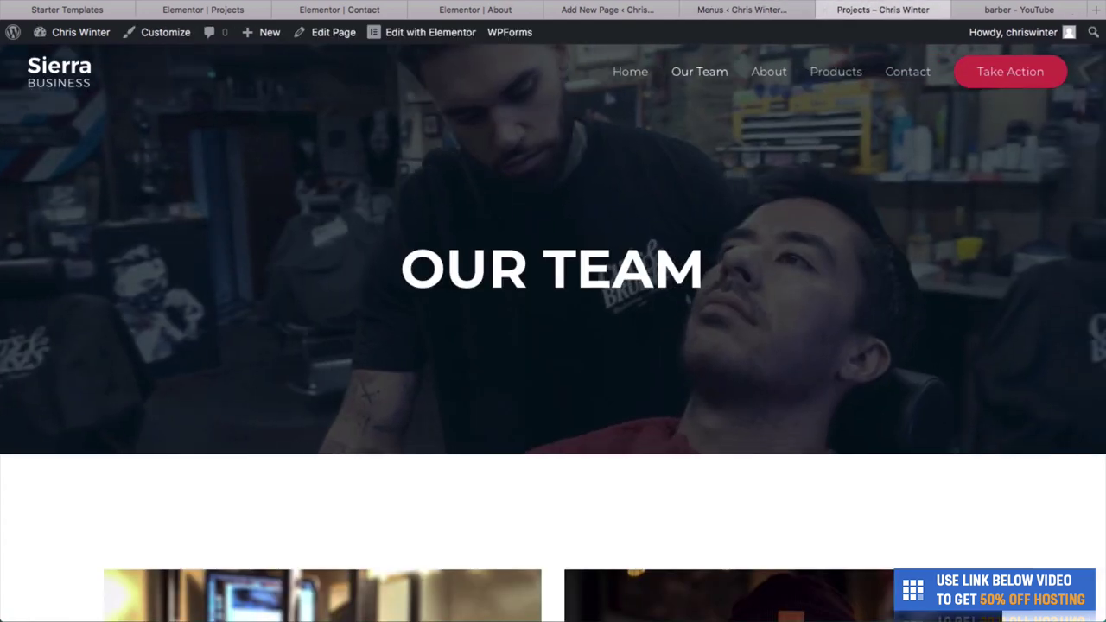
pyautogui.hotkey('ctrl', 'r')
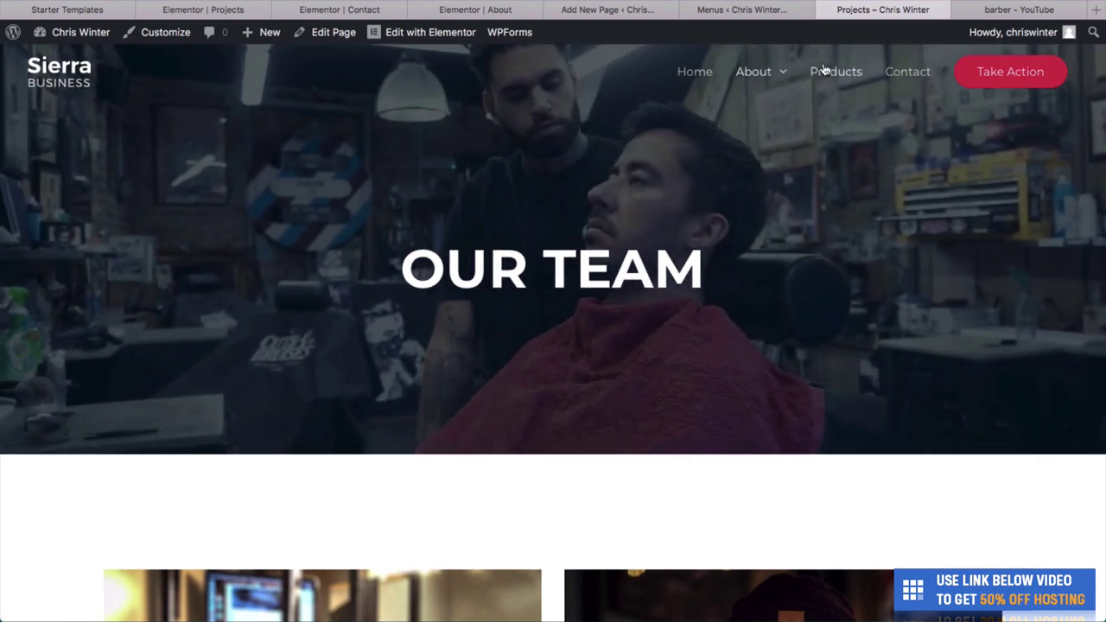
pyautogui.moveTo(776, 76)
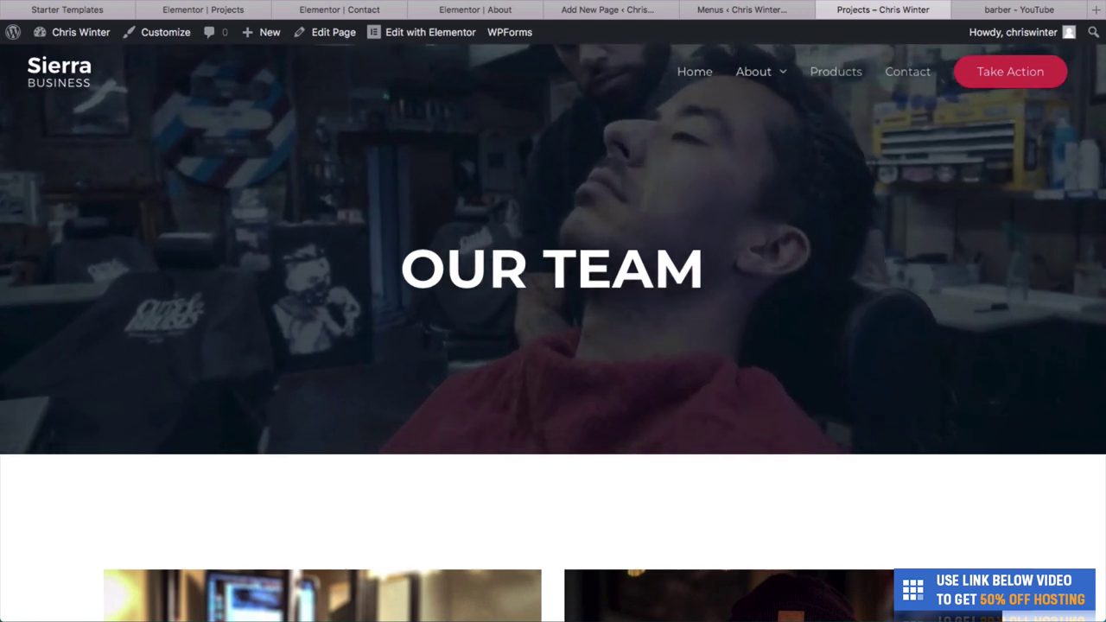
# Make Our Team a top-level item after About, save the menu, and verify the live navigation.
pyautogui.click(783, 10)
pyautogui.moveTo(696, 449); pyautogui.dragTo(643, 447)
pyautogui.scroll(-4, 708, 445)
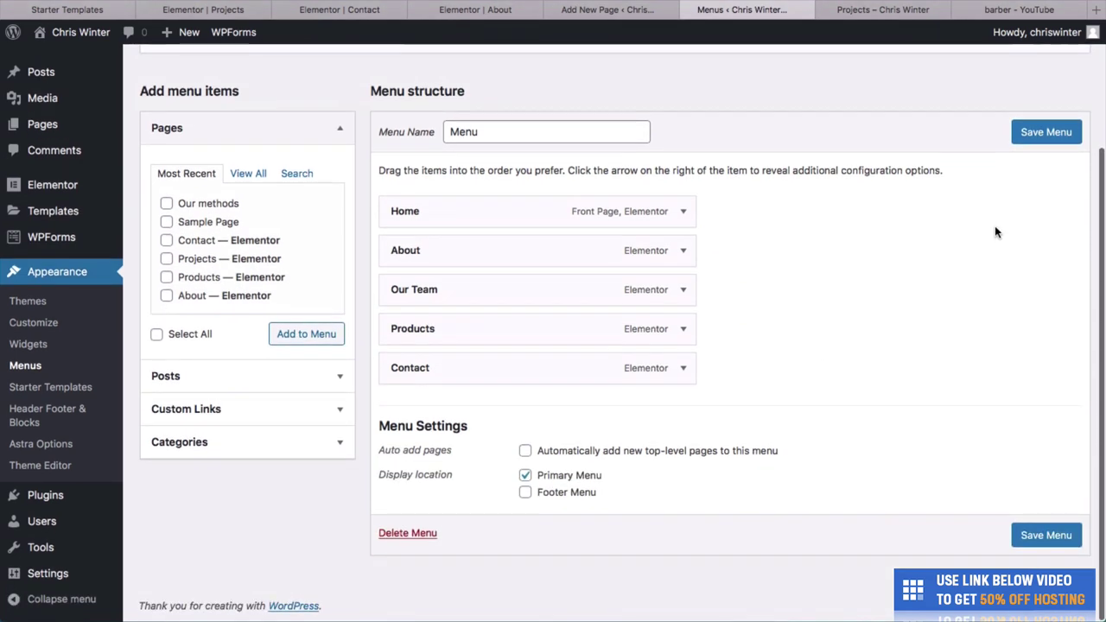
pyautogui.click(1037, 142)
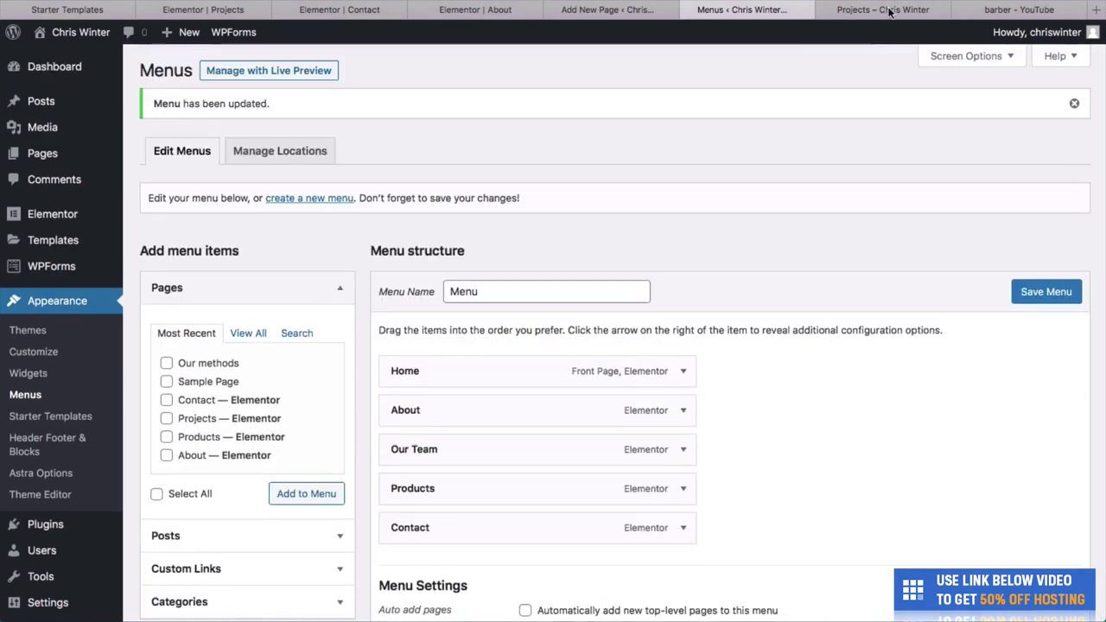
pyautogui.click(910, 5)
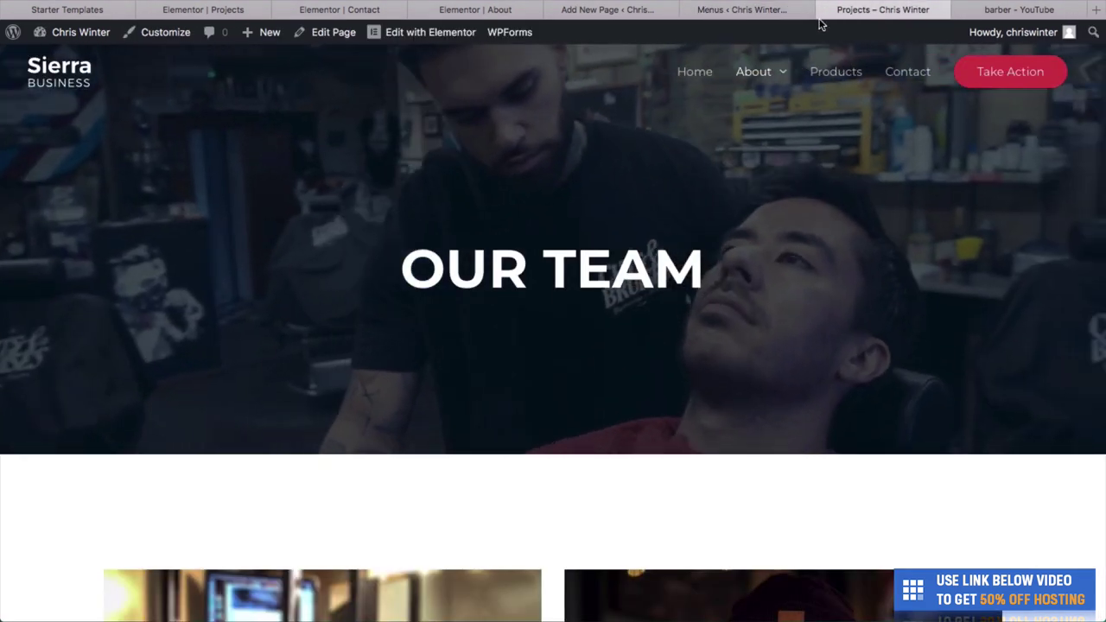
pyautogui.press('super+r')
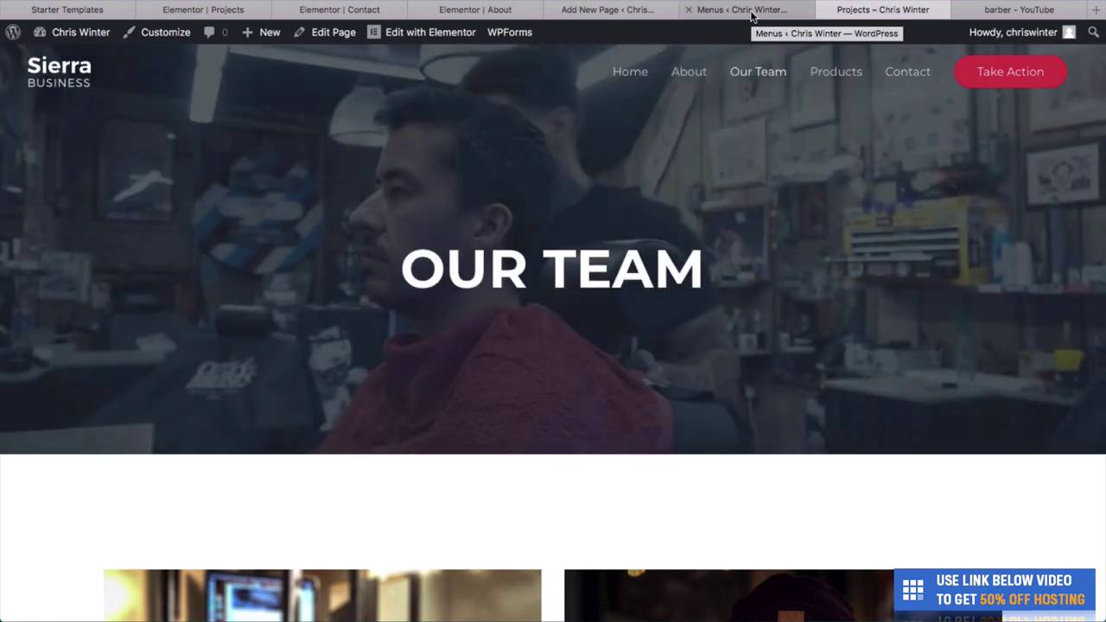
pyautogui.click(751, 14)
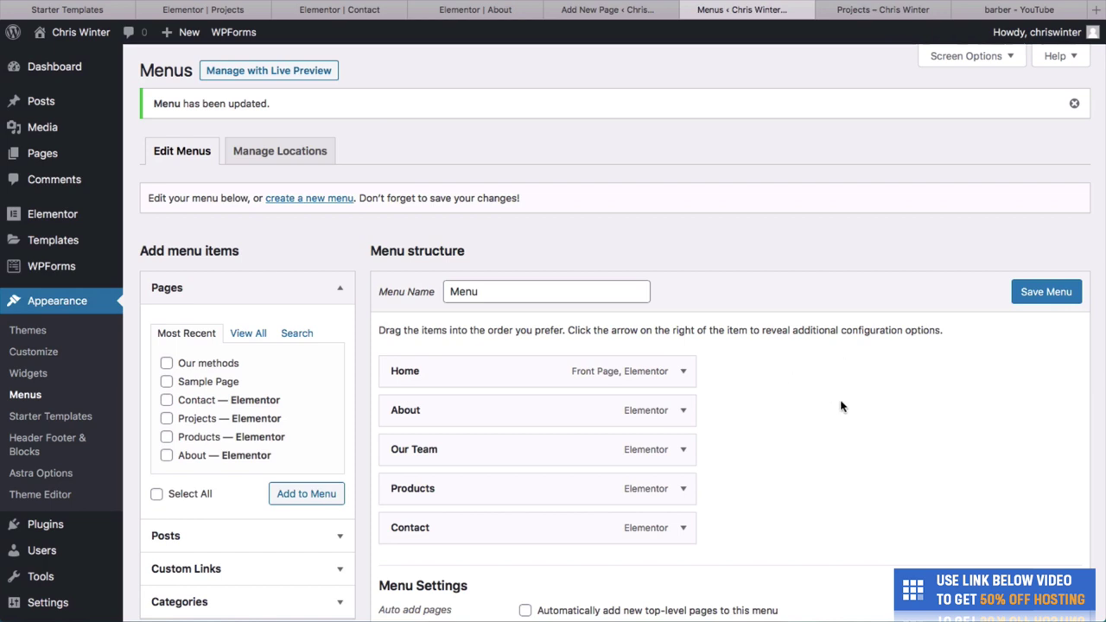
# Add the post 'Our latest haircutting techniques' to the menu from the Posts panel.
pyautogui.scroll(-4, 842, 406)
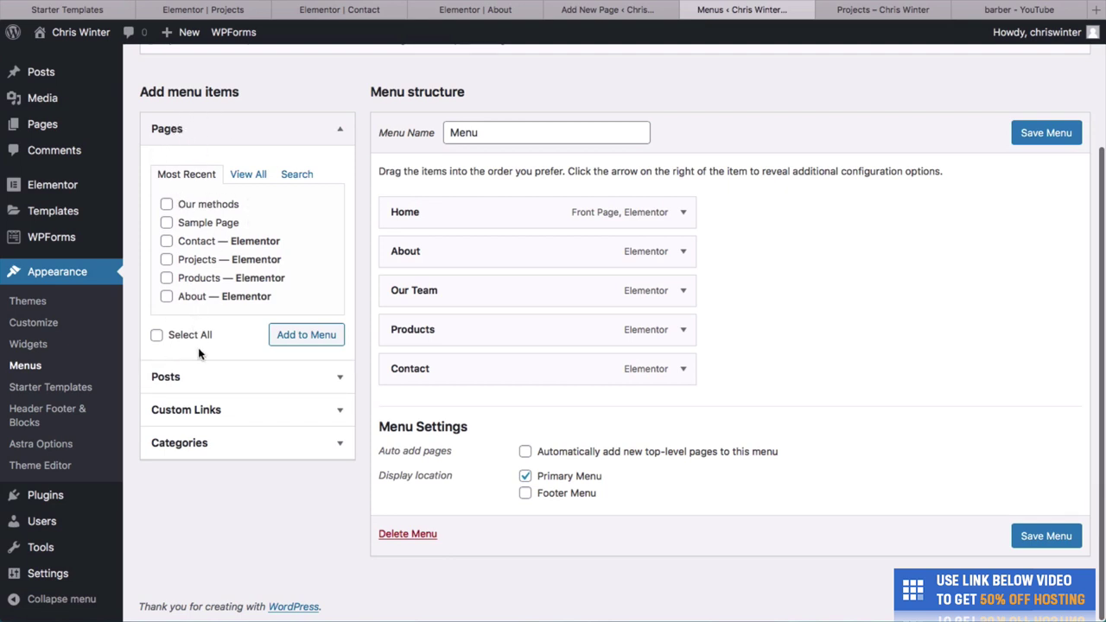
pyautogui.click(198, 375)
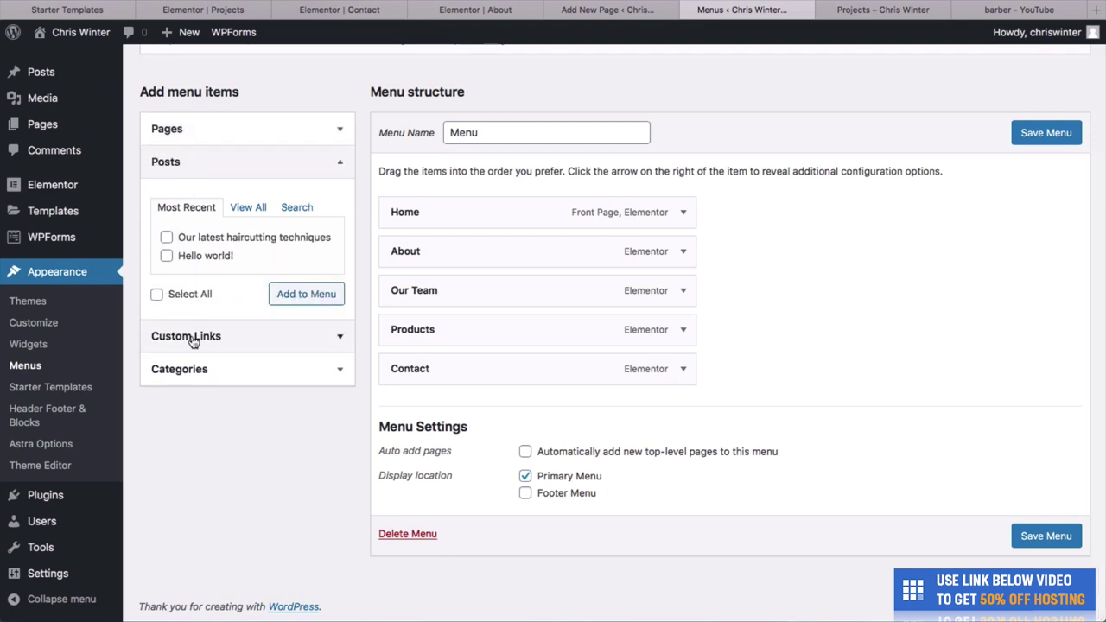
pyautogui.click(193, 340)
pyautogui.click(228, 349)
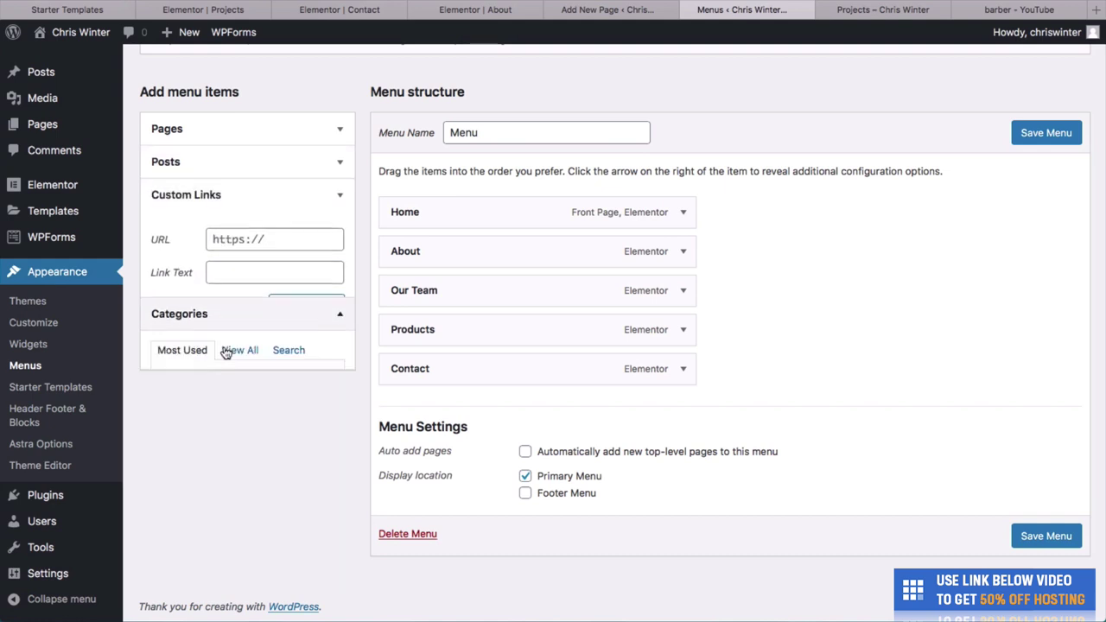
pyautogui.click(207, 198)
pyautogui.click(204, 164)
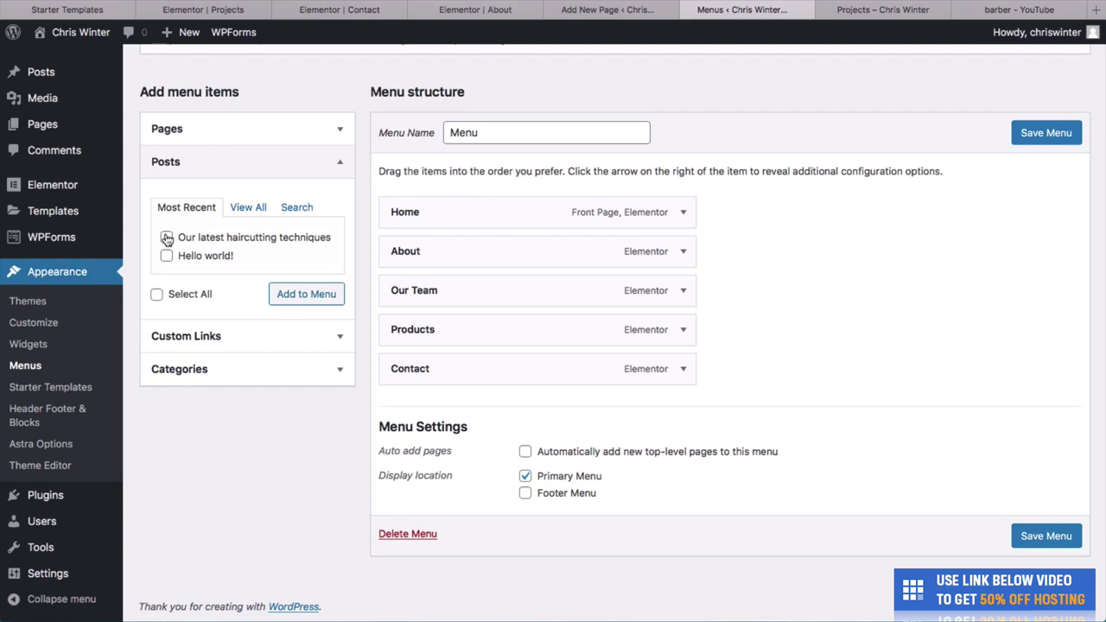
pyautogui.click(167, 237)
pyautogui.click(280, 297)
# Save the menu with the new item after Contact and reload the live site to see it.
pyautogui.moveTo(566, 423)
pyautogui.mouseDown()
pyautogui.moveTo(565, 340)
pyautogui.moveTo(538, 441)
pyautogui.moveTo(554, 411)
pyautogui.mouseUp()
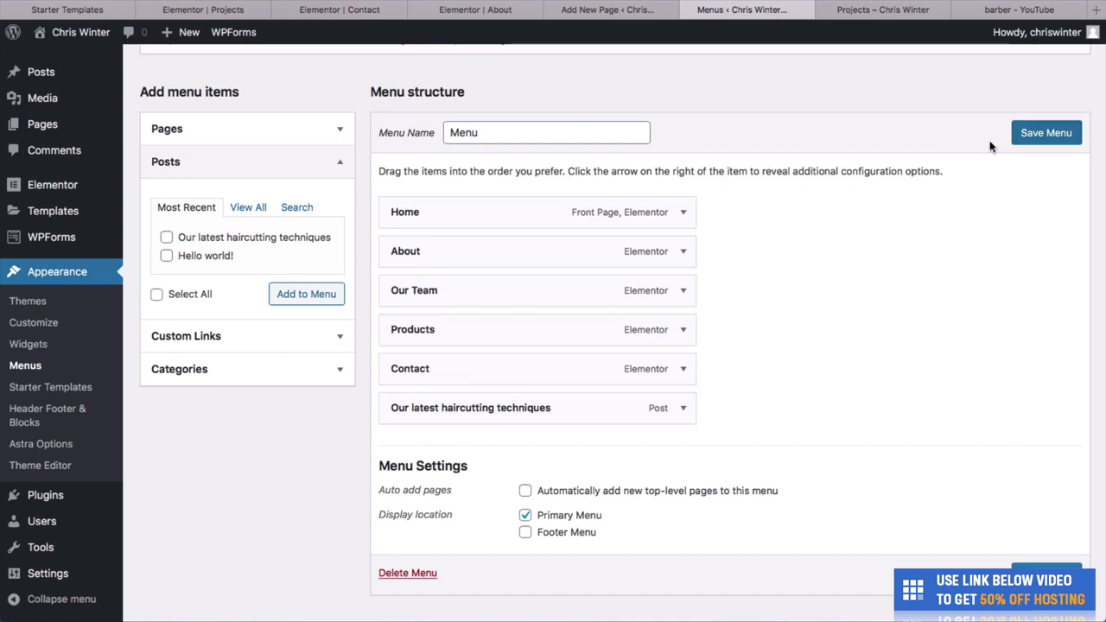
pyautogui.click(1037, 134)
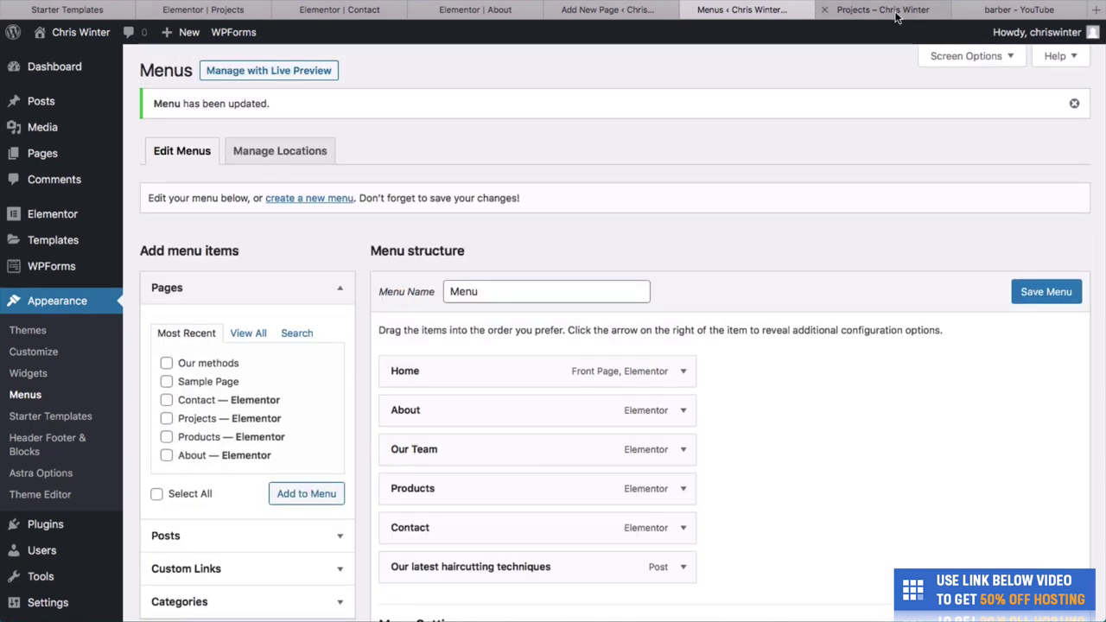
pyautogui.click(896, 16)
pyautogui.press('super+r')
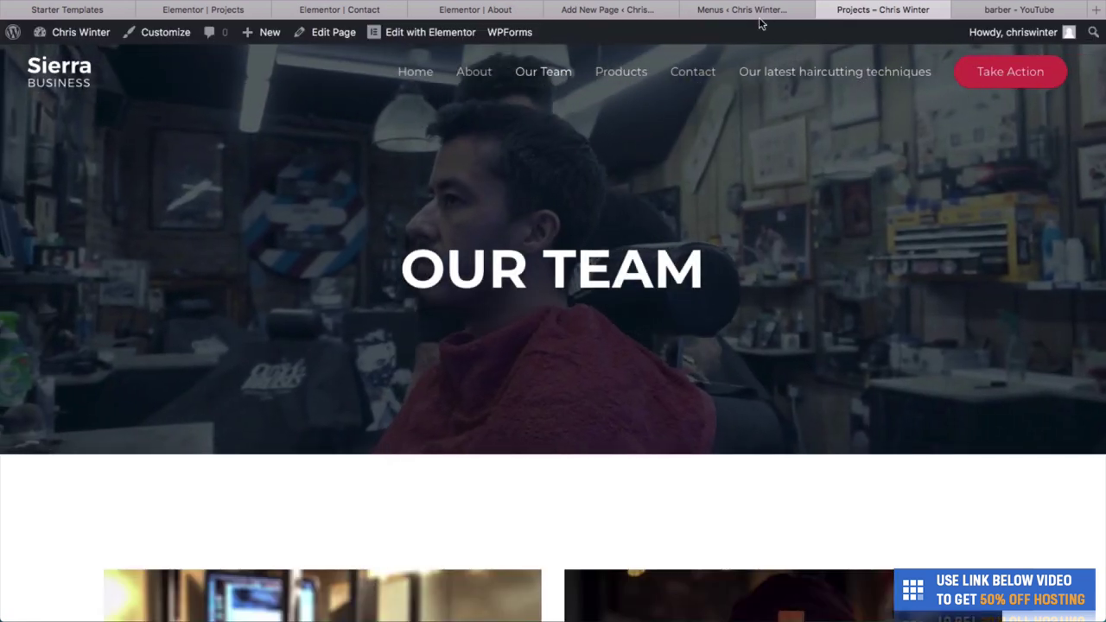
# Change the haircutting post menu item's Navigation Label to Techniques.
pyautogui.click(741, 10)
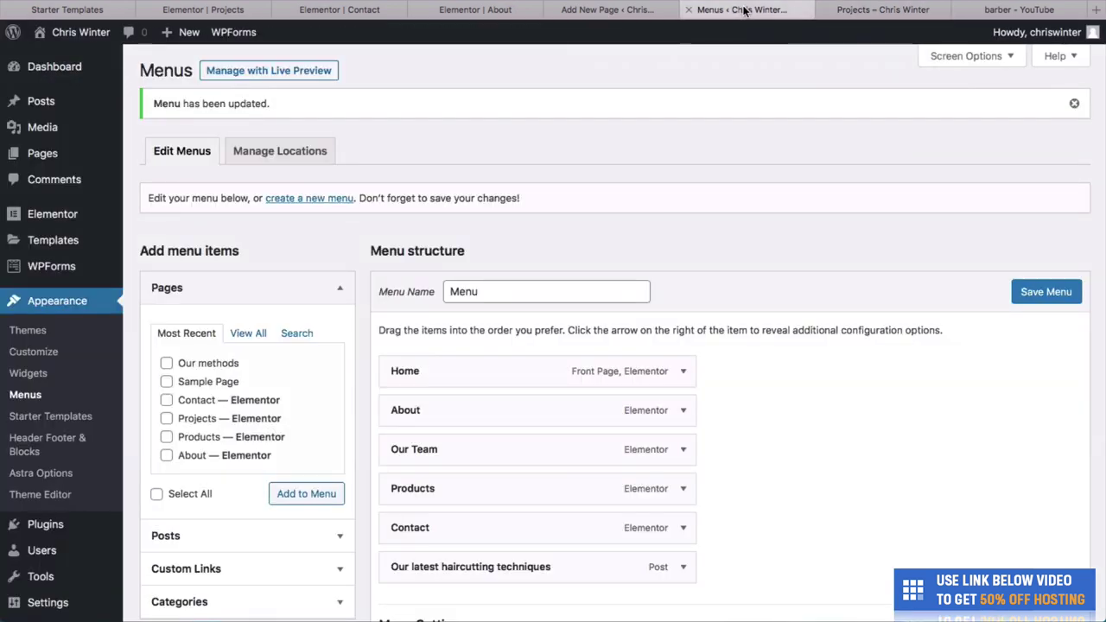
pyautogui.click(683, 567)
pyautogui.scroll(-3, 610, 480)
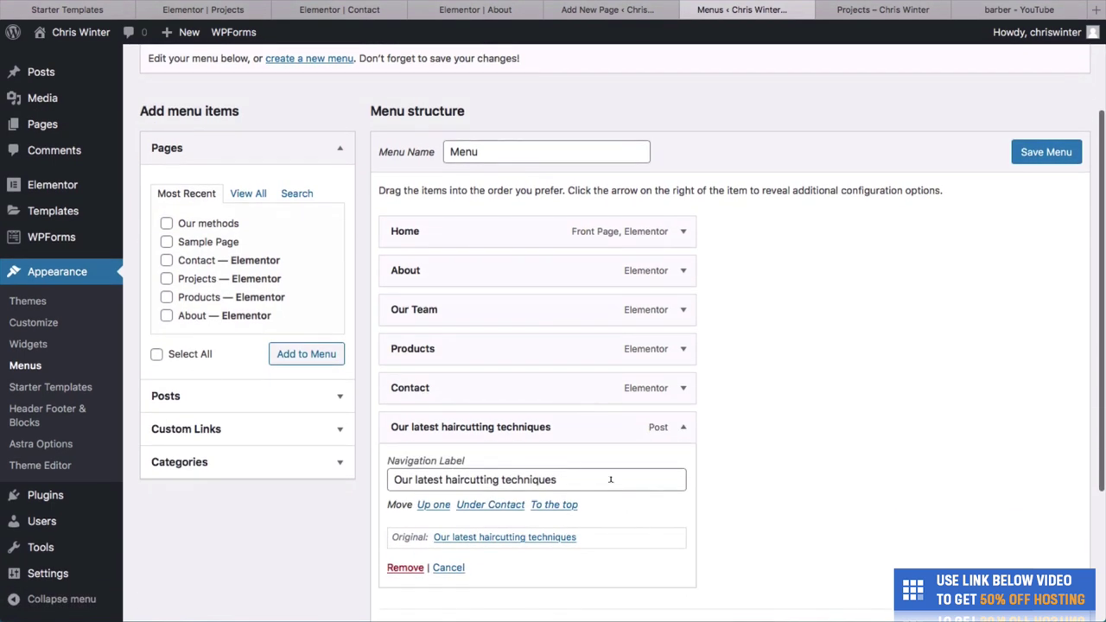
pyautogui.moveTo(610, 479); pyautogui.dragTo(370, 476)
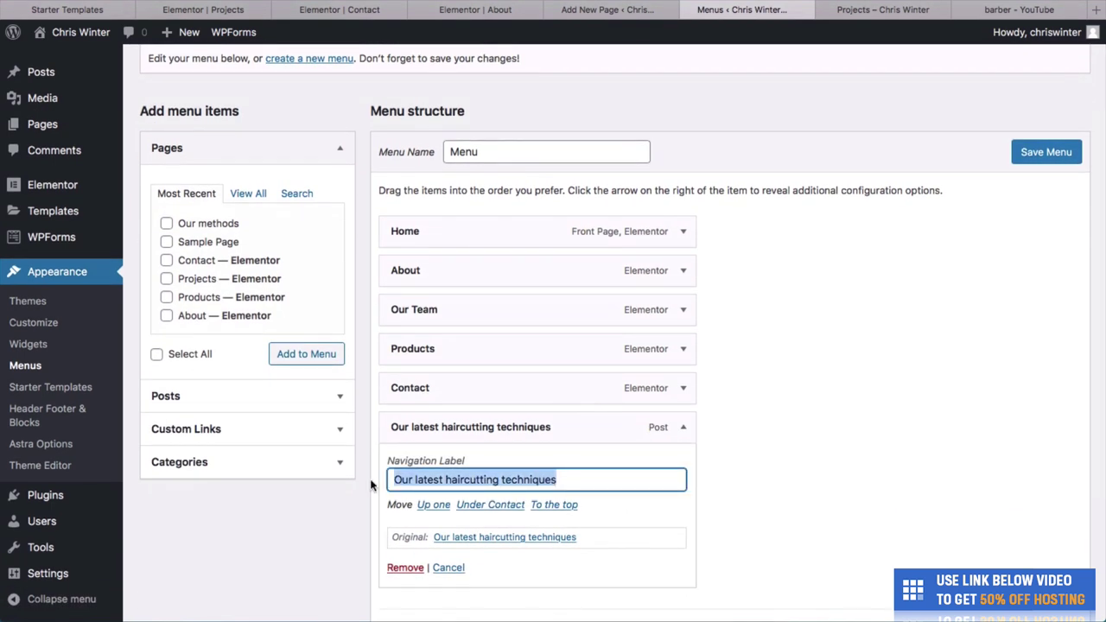
pyautogui.write('Tech')
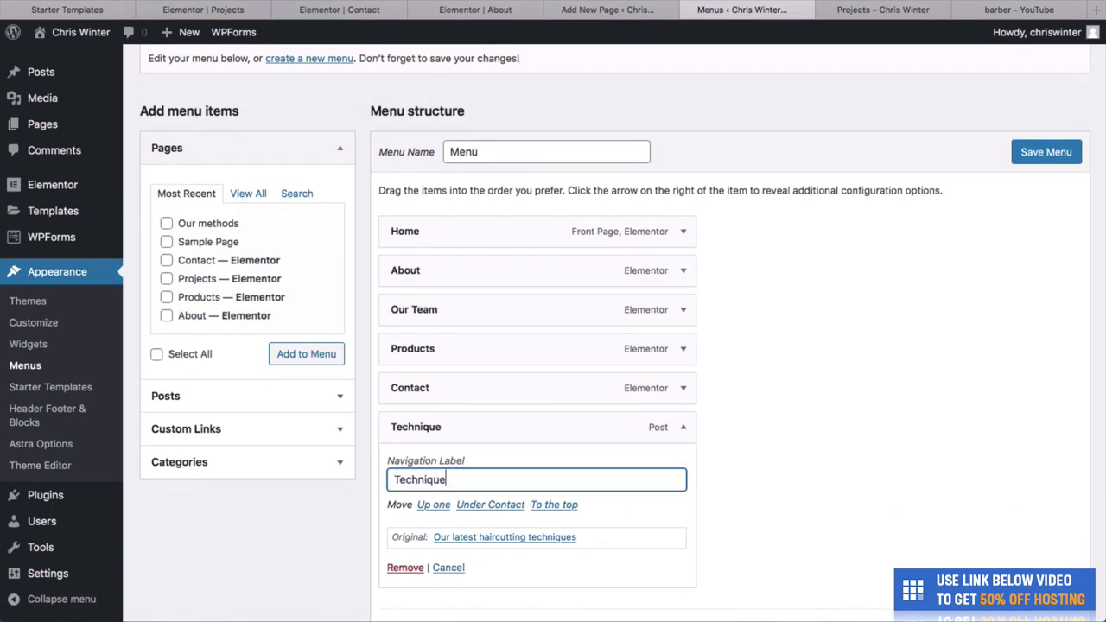
pyautogui.click(1020, 152)
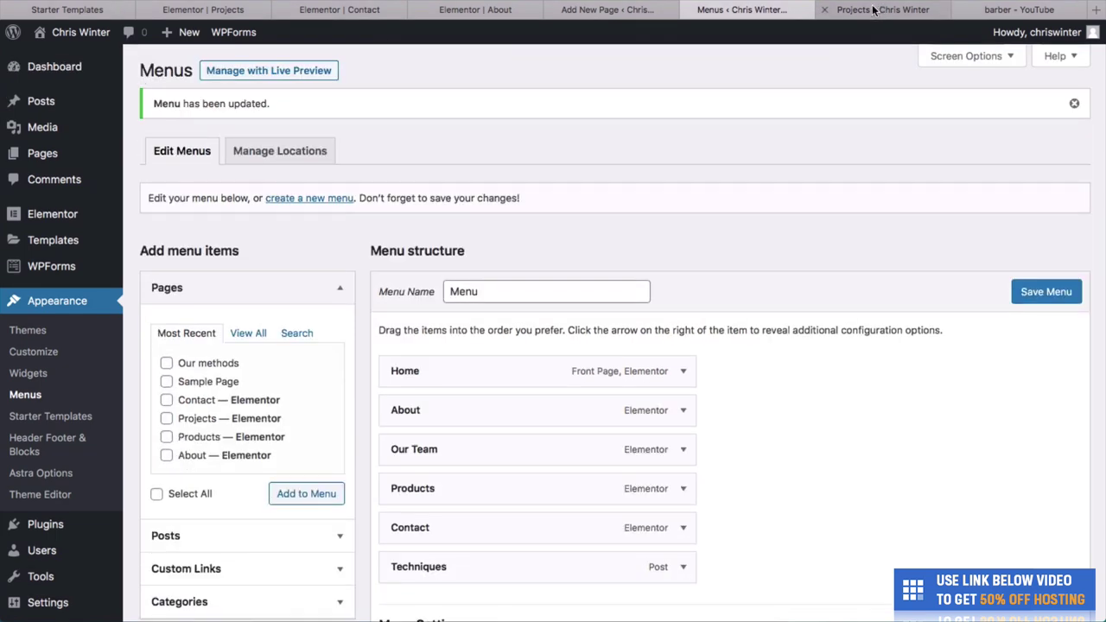
# Save the menu, reload the live site, and follow the new Techniques link.
pyautogui.click(873, 9)
pyautogui.hotkey('ctrl', 'r')
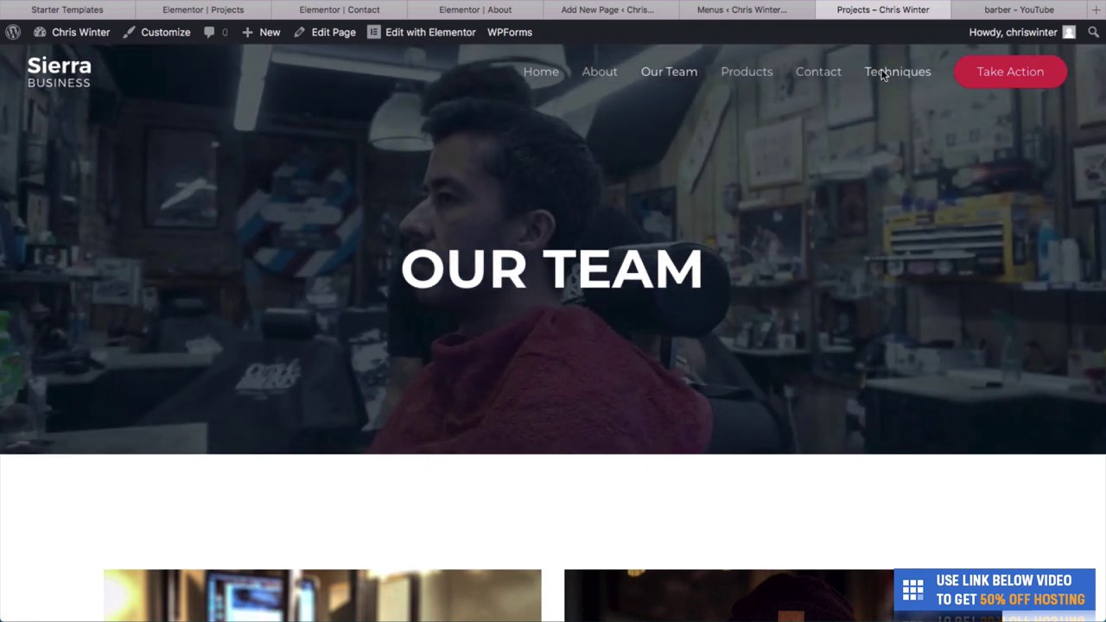
pyautogui.click(886, 71)
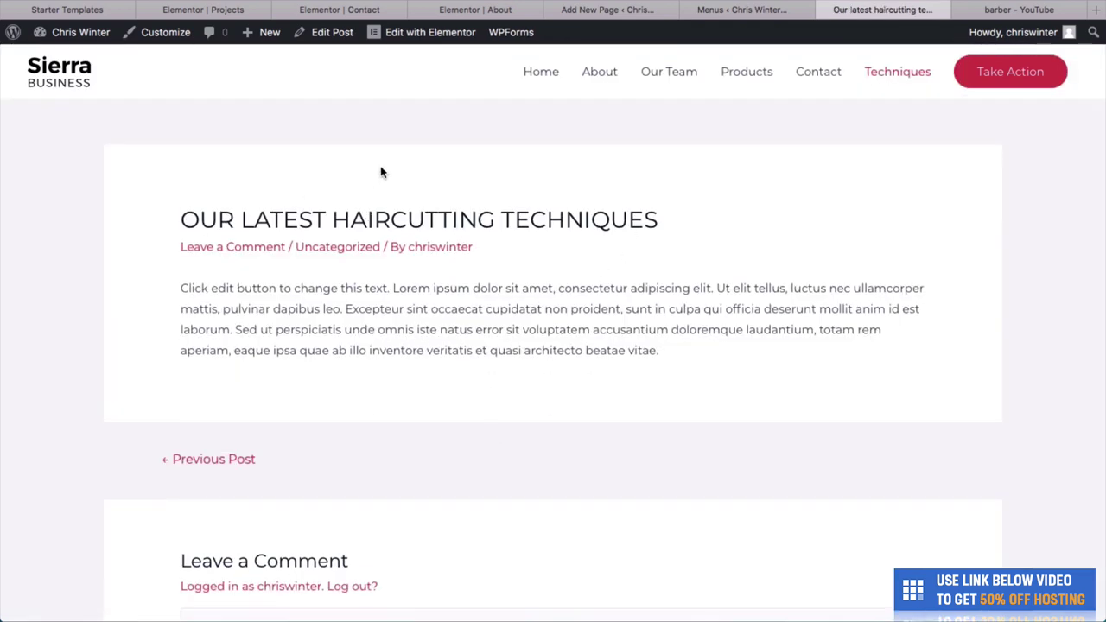
# Use Astra Options' Upload Logo link to reach the Customizer's Site Identity logo settings.
pyautogui.press('super+bracketleft')
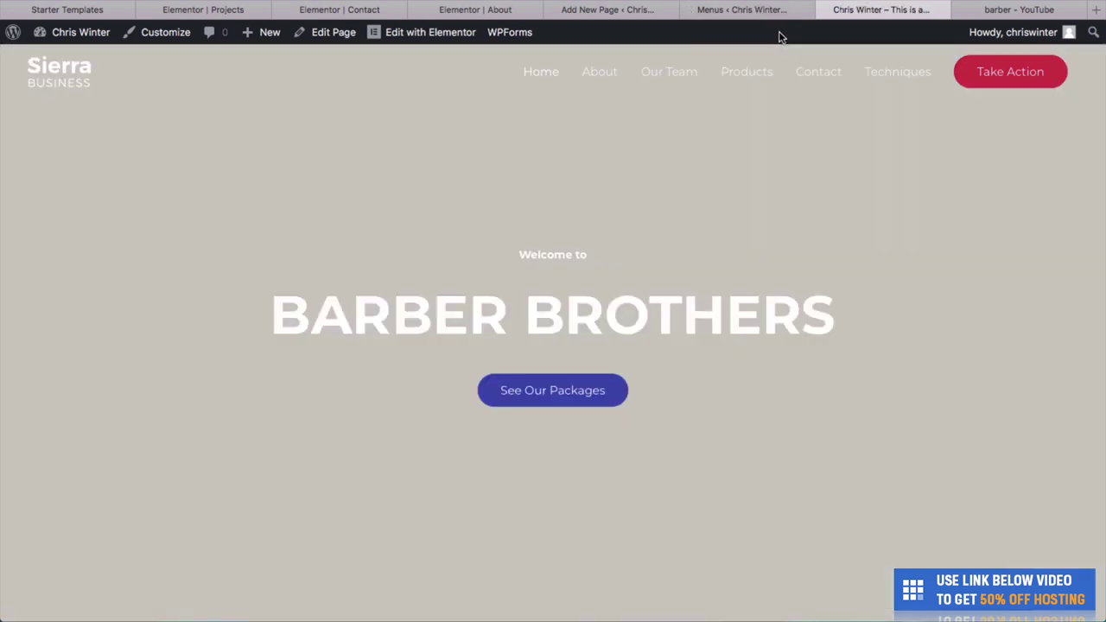
pyautogui.click(748, 9)
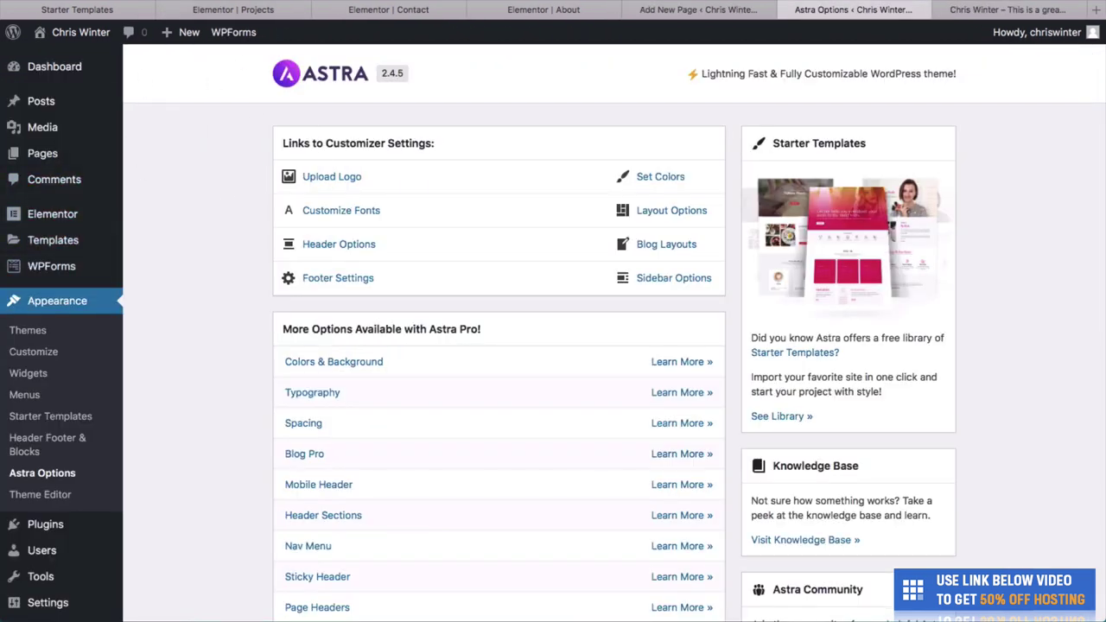
pyautogui.click(962, 4)
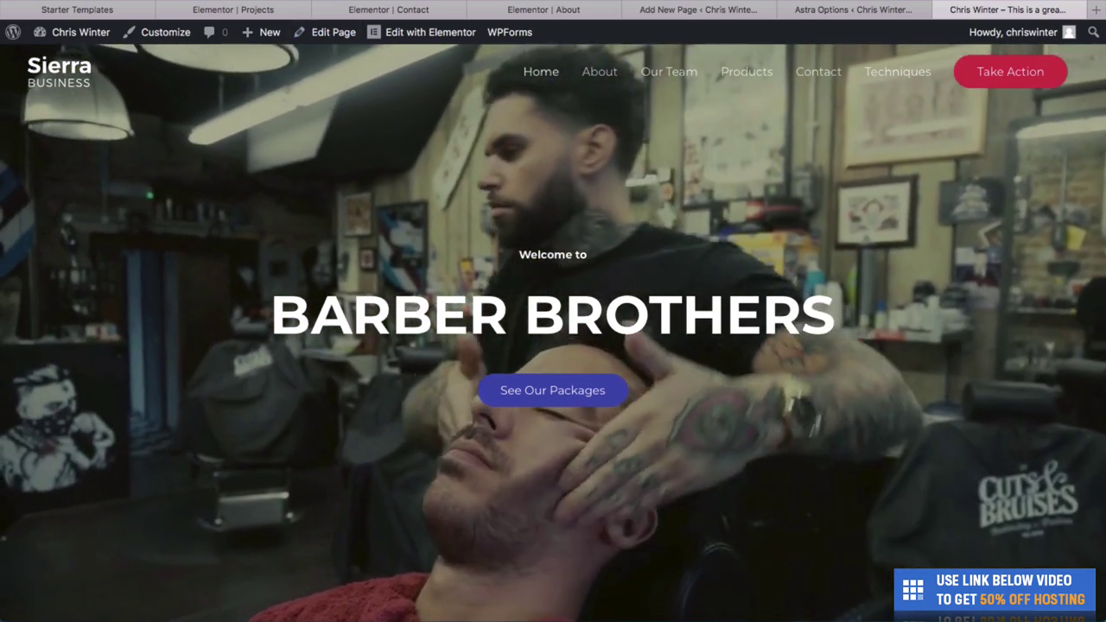
pyautogui.click(852, 8)
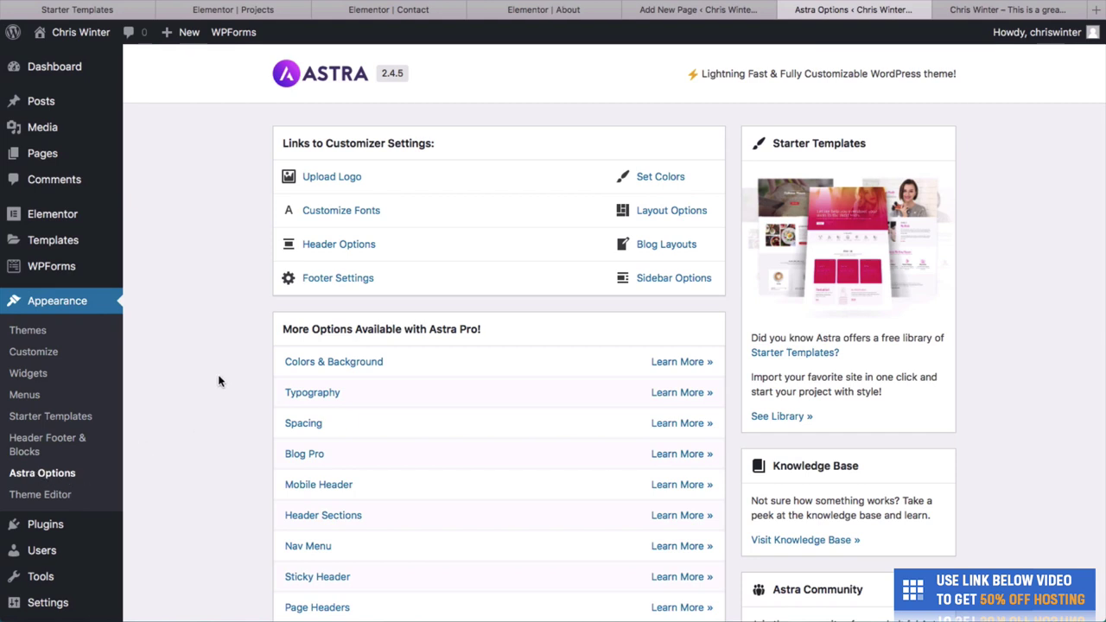
pyautogui.click(332, 177)
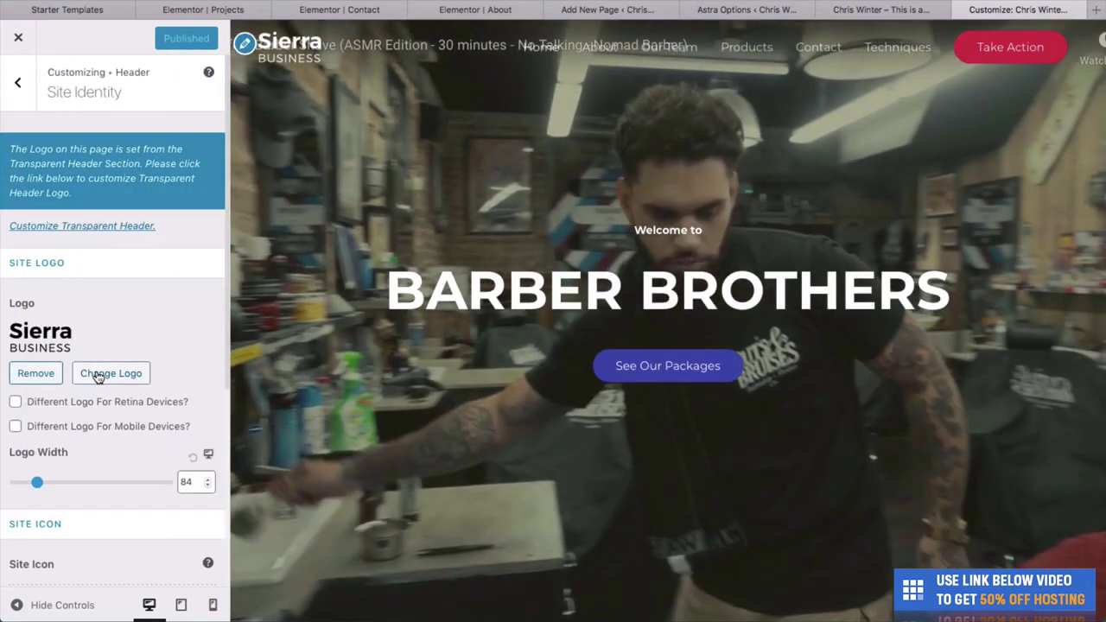
# Replace the Sierra Business logo with the Mountain image from the Media Library, accepting the crop.
pyautogui.click(98, 375)
pyautogui.scroll(-1, 659, 285)
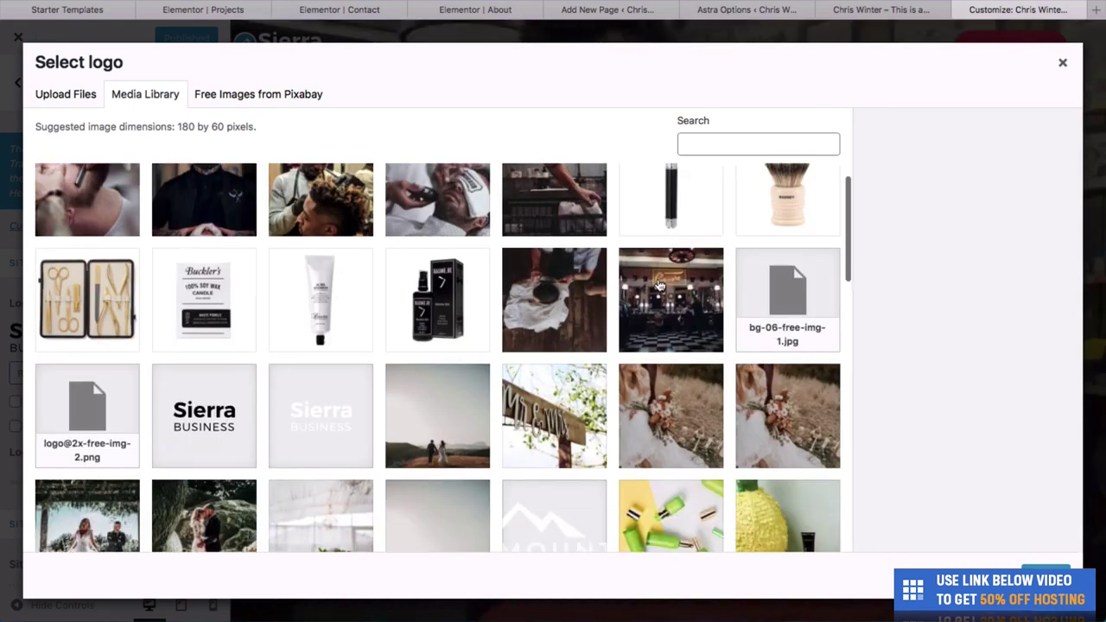
pyautogui.scroll(-5, 659, 285)
pyautogui.scroll(1, 483, 362)
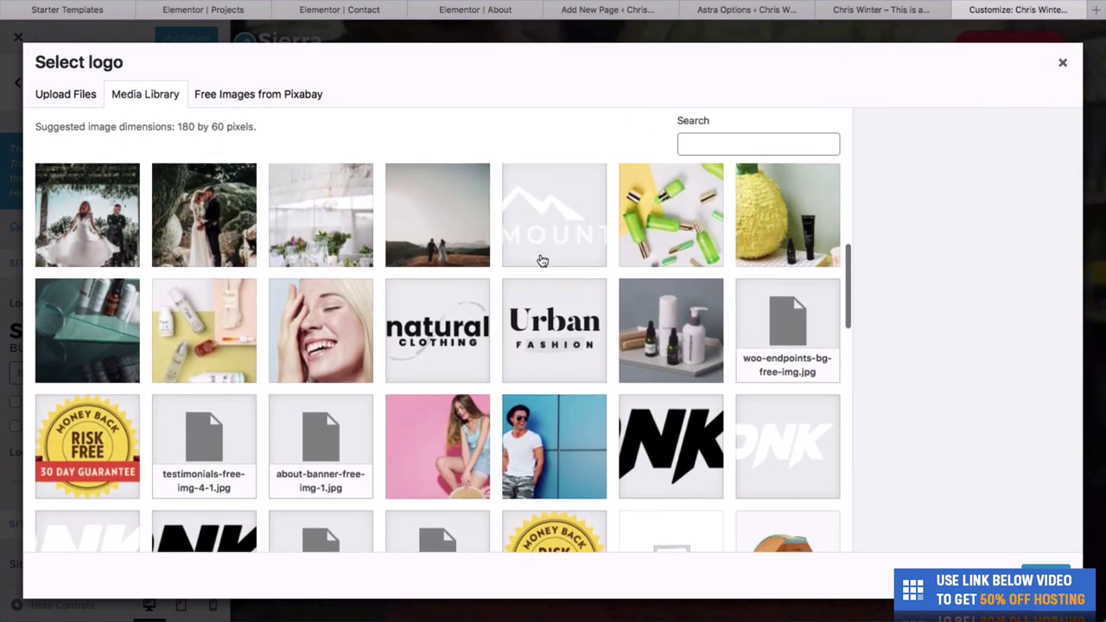
pyautogui.click(586, 256)
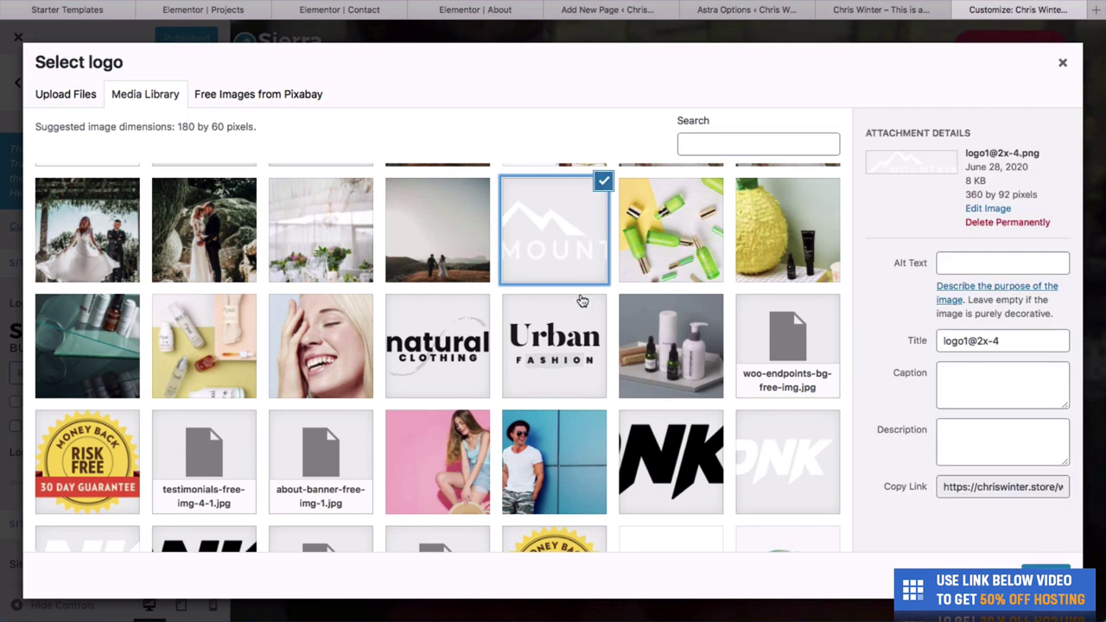
pyautogui.scroll(-2, 582, 301)
pyautogui.scroll(3, 582, 301)
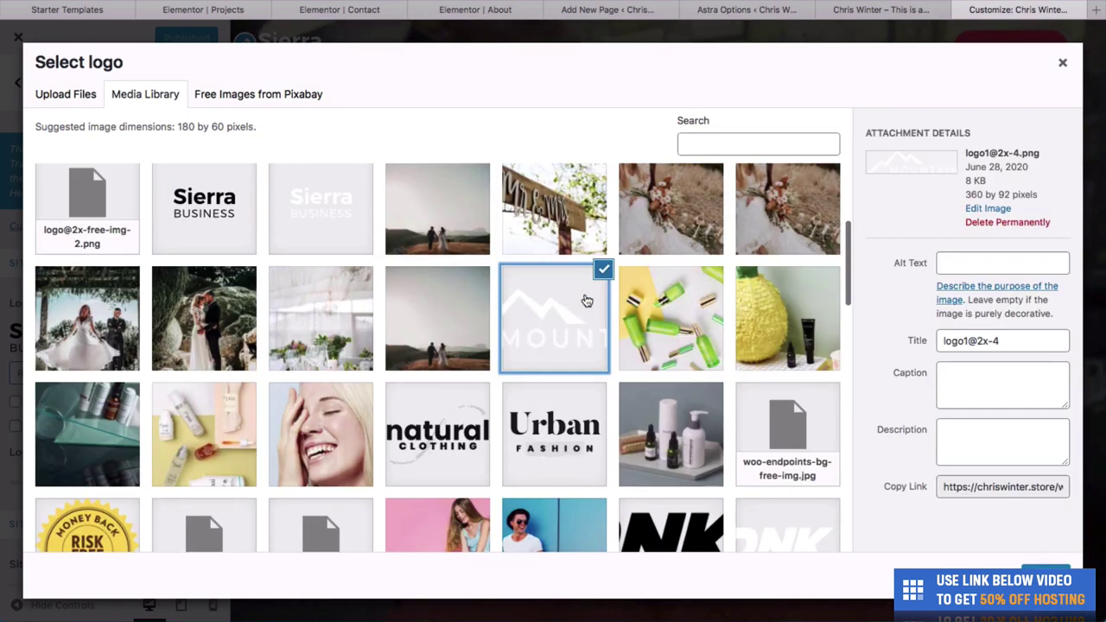
pyautogui.click(1044, 571)
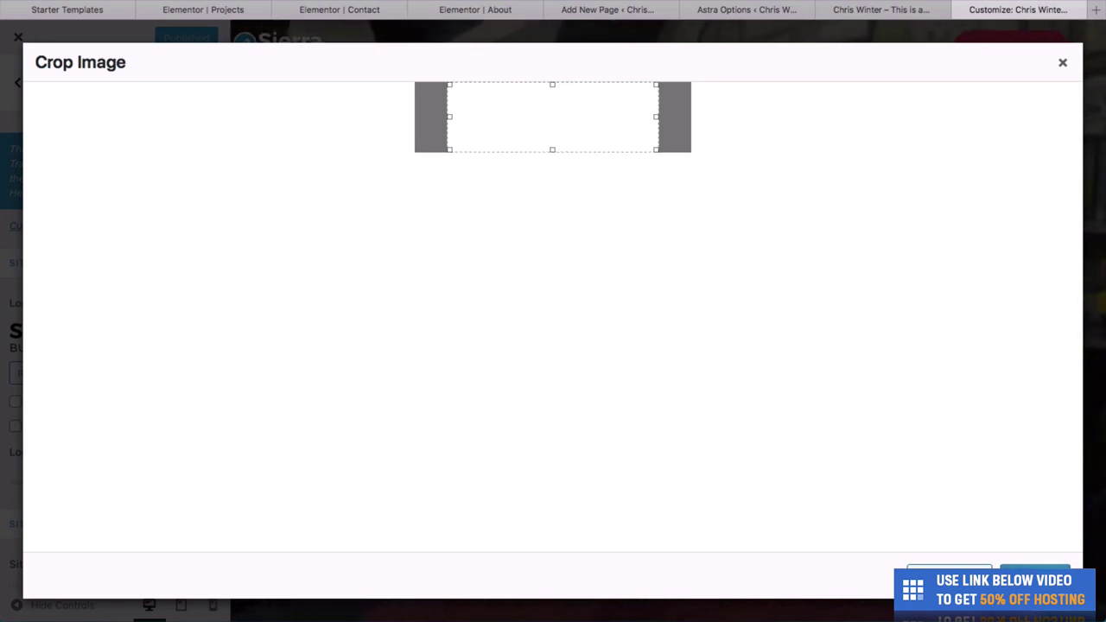
pyautogui.click(948, 575)
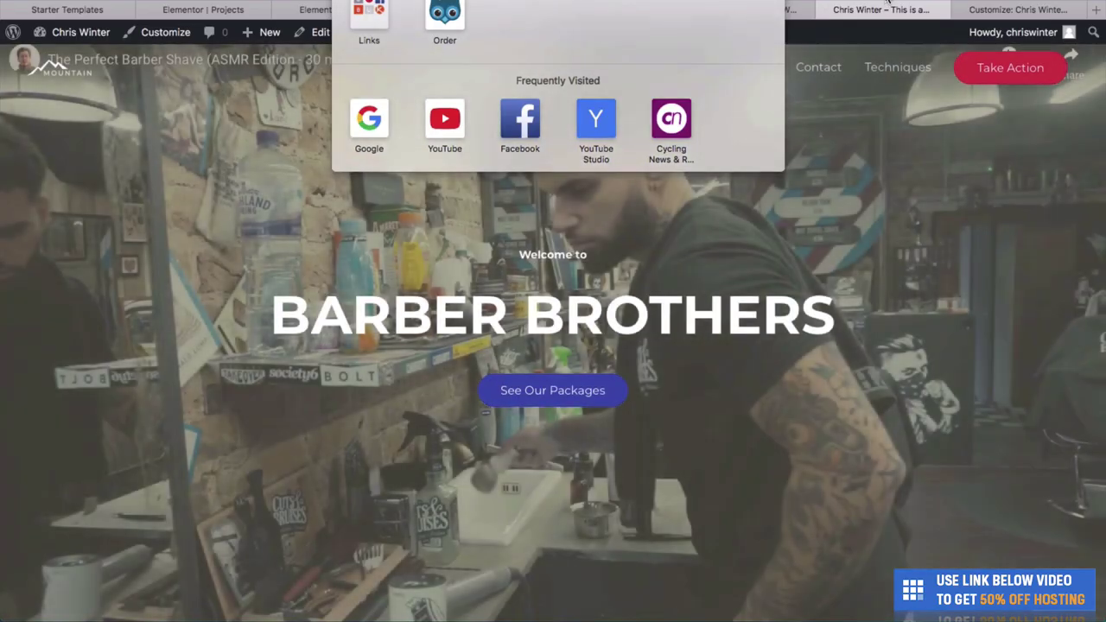
pyautogui.click(689, 105)
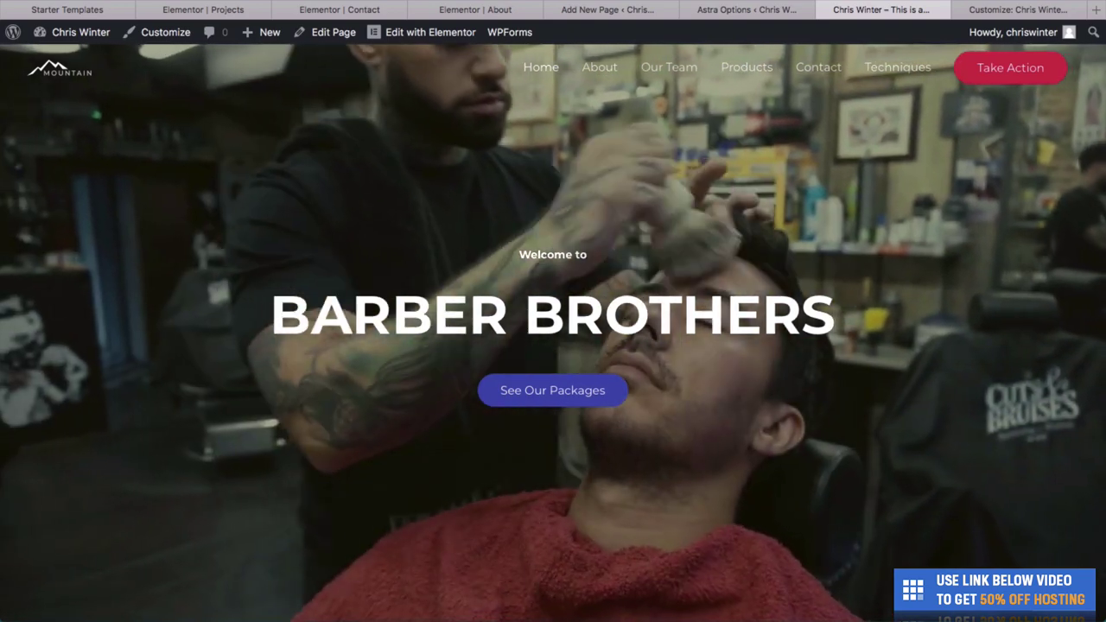
# Widen the logo in the transparent header settings and publish the Customizer changes.
pyautogui.click(1009, 12)
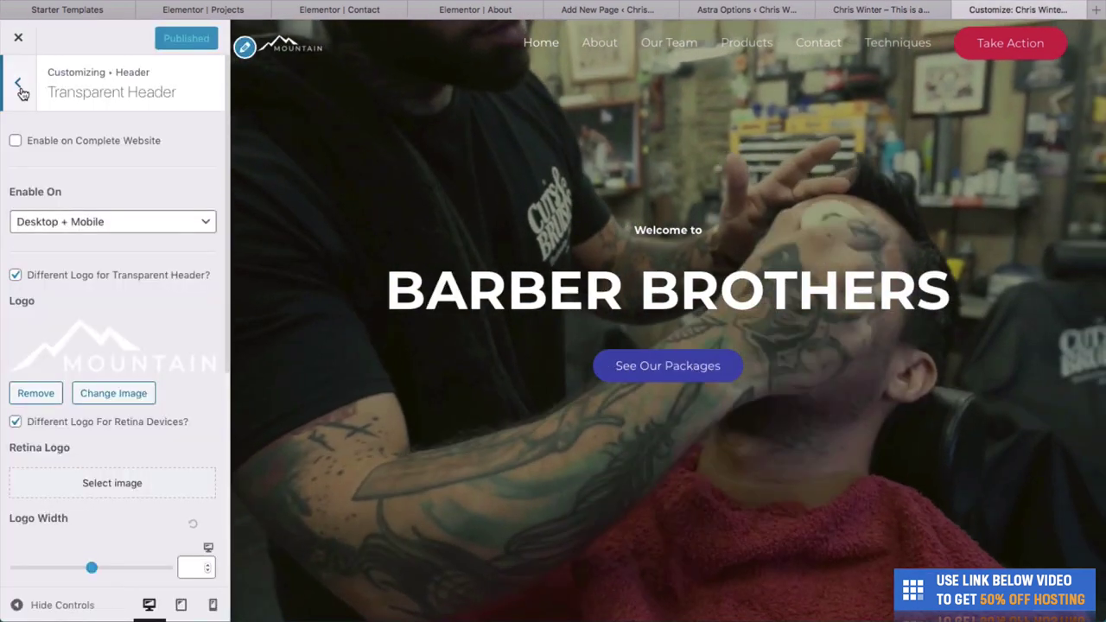
pyautogui.click(17, 82)
pyautogui.click(19, 85)
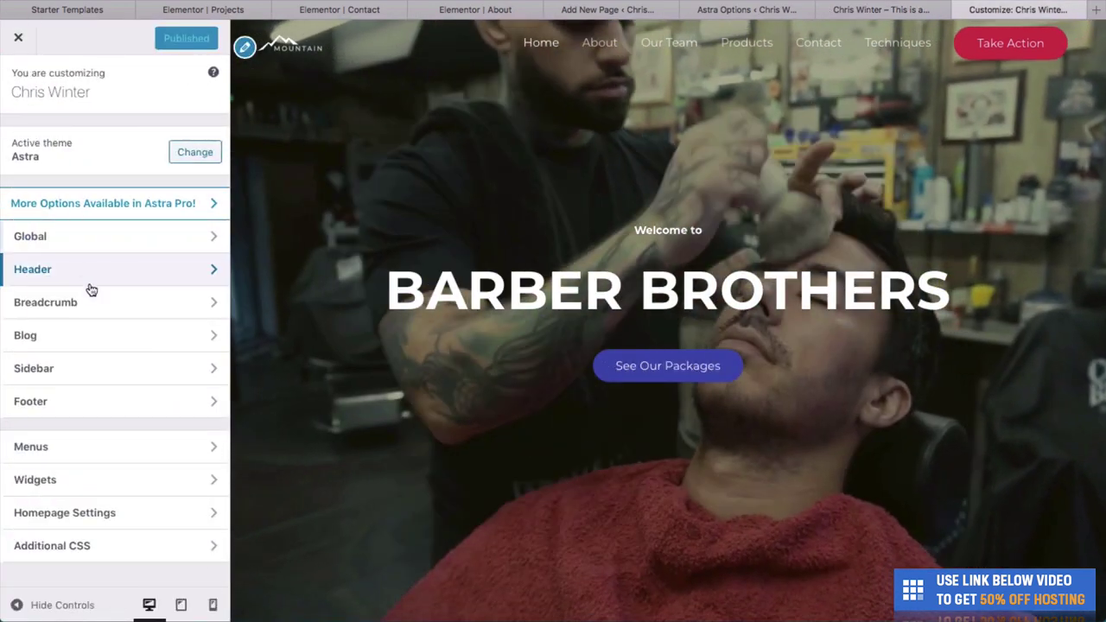
pyautogui.click(156, 270)
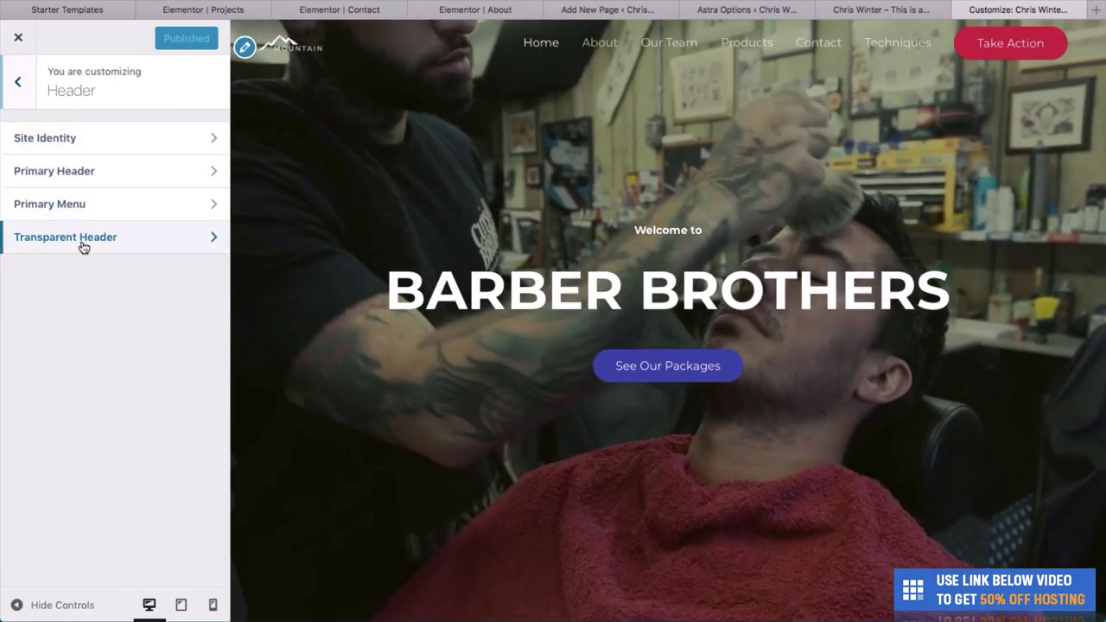
pyautogui.click(82, 242)
pyautogui.moveTo(91, 519); pyautogui.dragTo(66, 519)
pyautogui.scroll(-3, 69, 484)
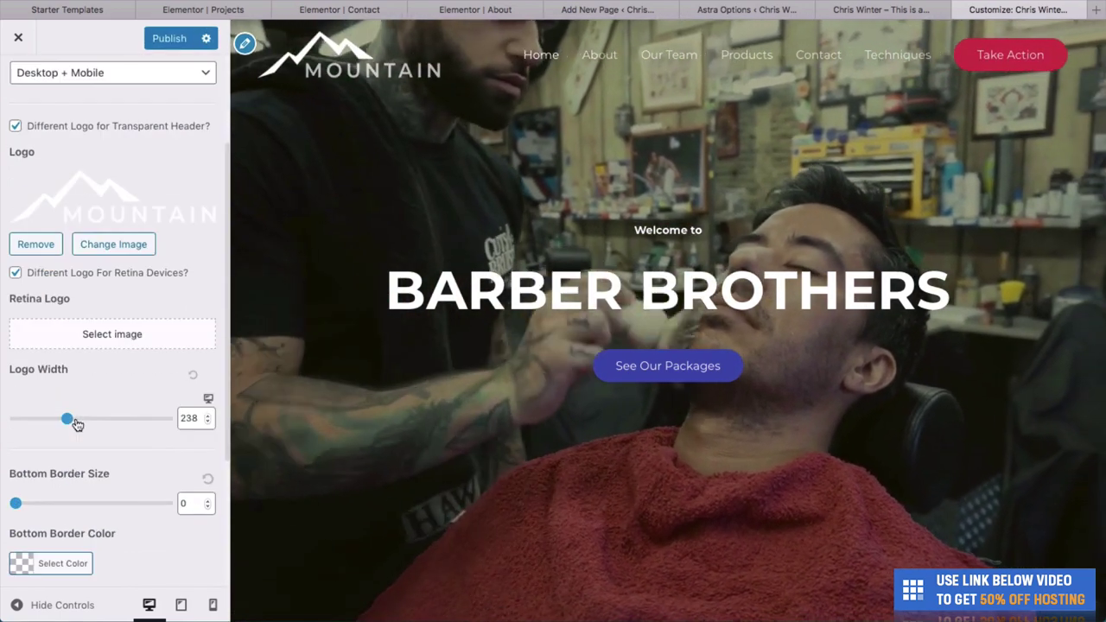
pyautogui.scroll(4, 75, 417)
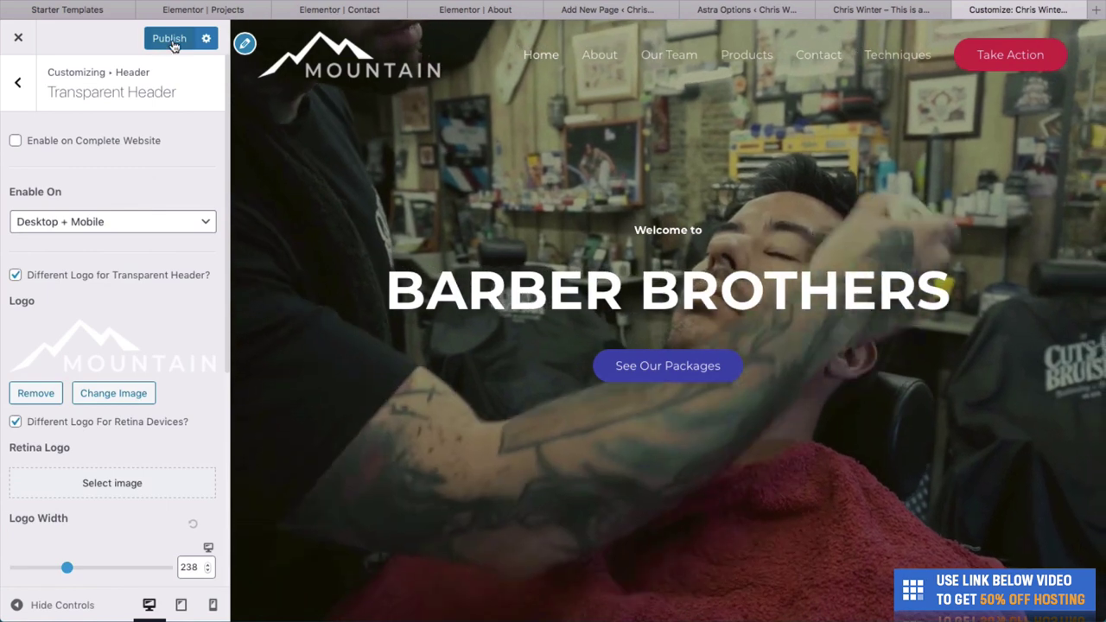
pyautogui.click(170, 38)
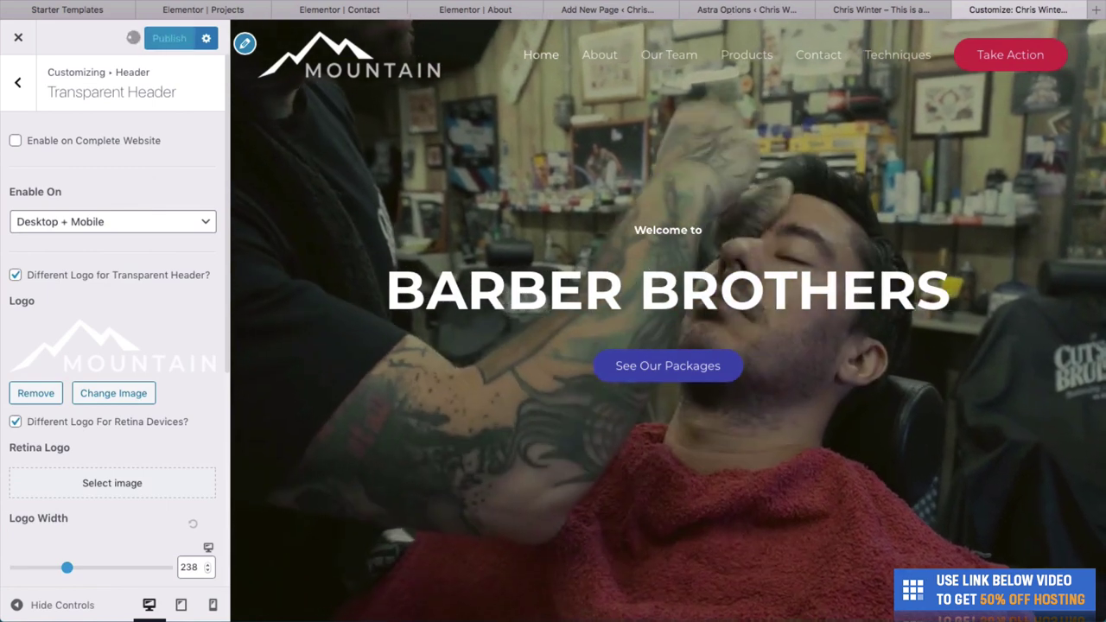
# Reload the live site to check the larger logo, then browse the About page.
pyautogui.click(881, 10)
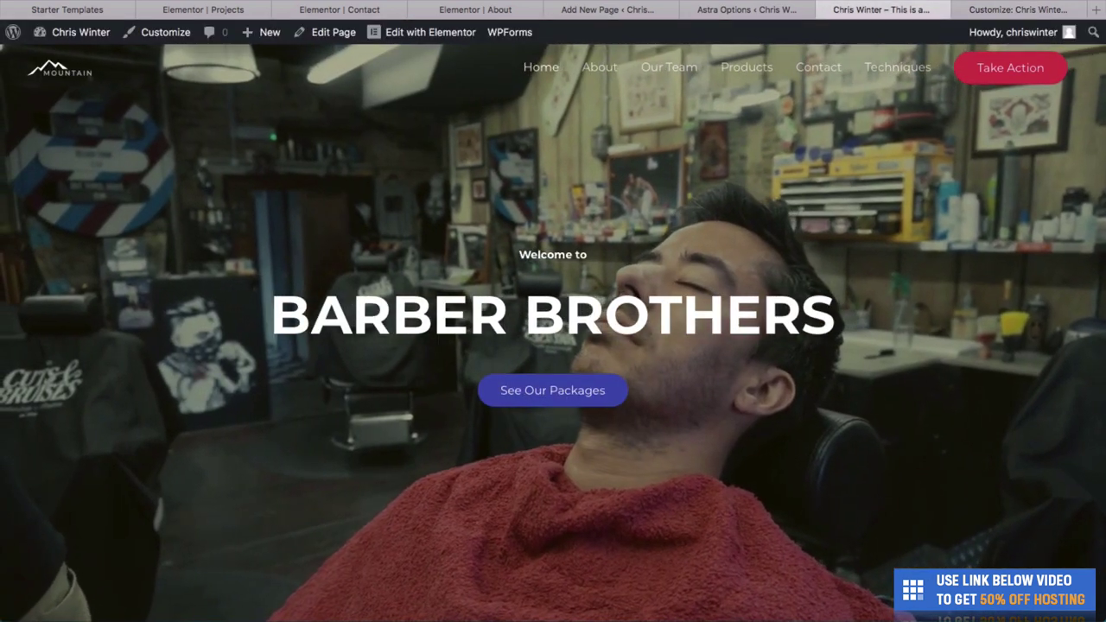
pyautogui.press('super+r')
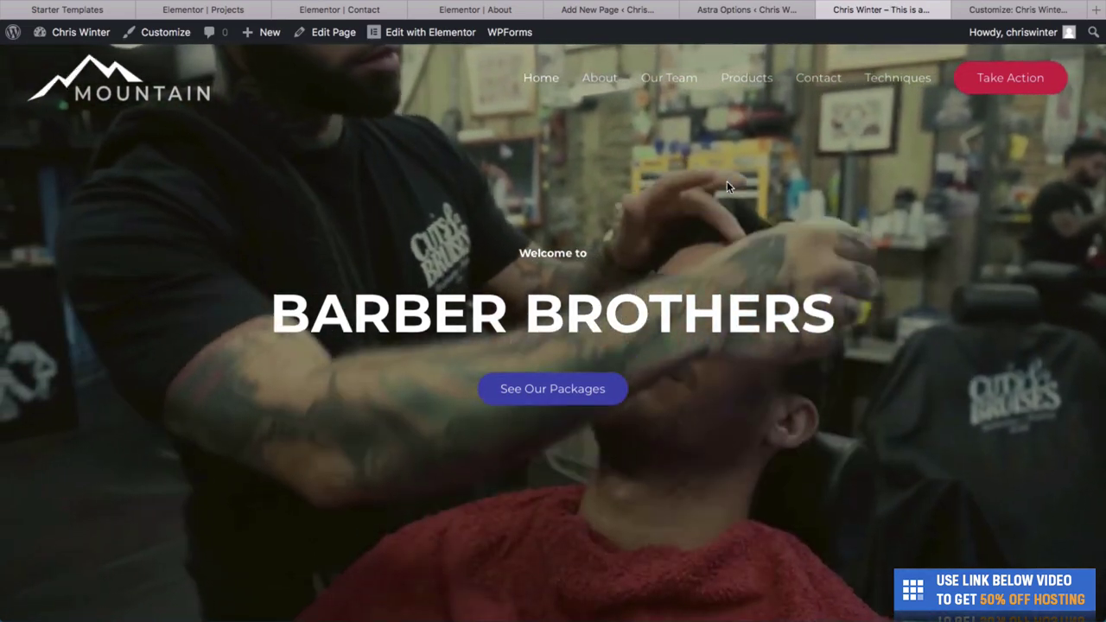
pyautogui.scroll(-6, 726, 181)
pyautogui.scroll(6, 726, 183)
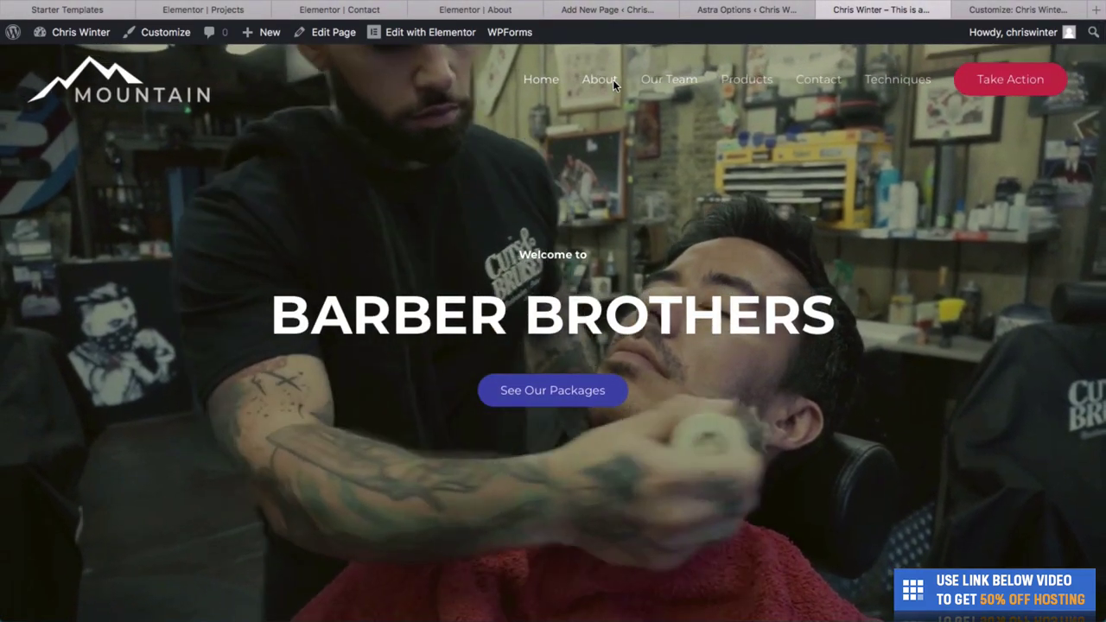
pyautogui.click(613, 80)
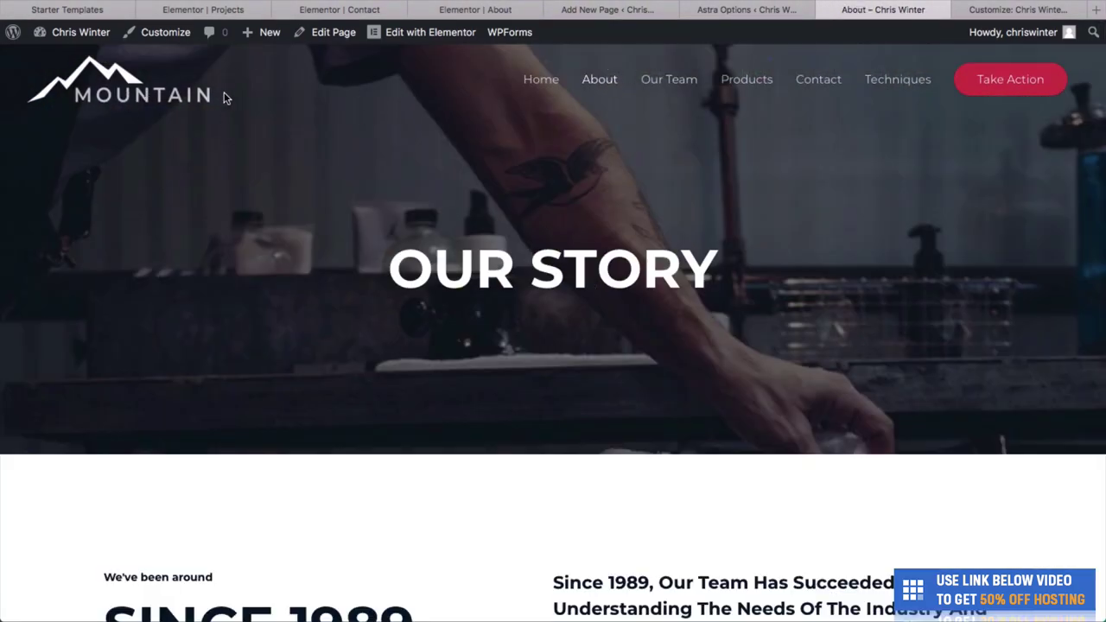
pyautogui.scroll(-1, 232, 160)
pyautogui.scroll(1, 232, 162)
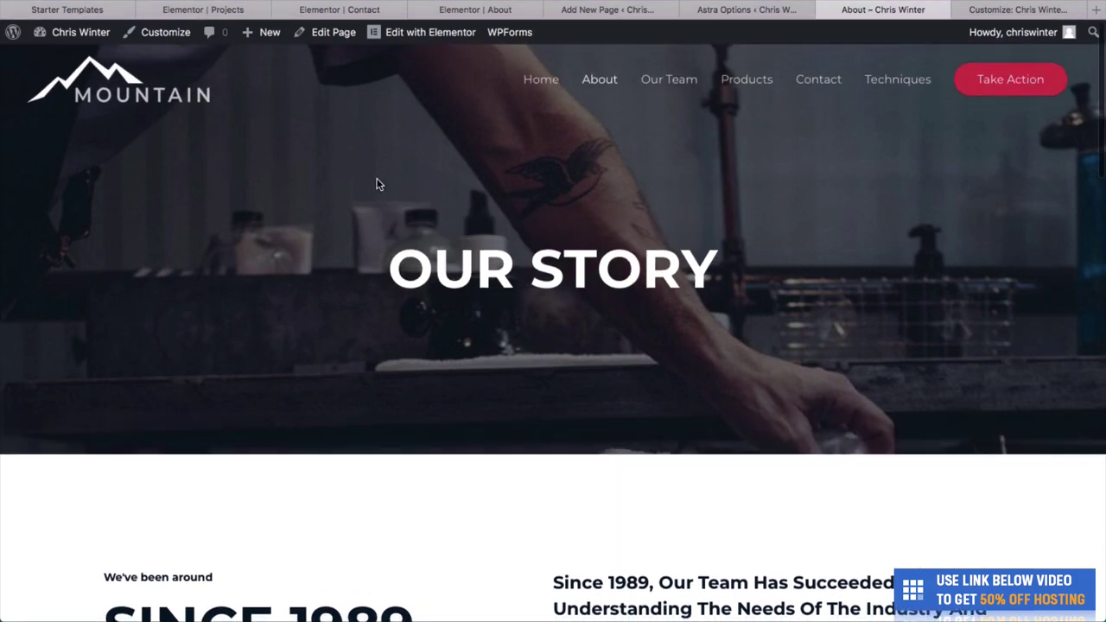
pyautogui.scroll(-15, 378, 182)
pyautogui.scroll(15, 378, 183)
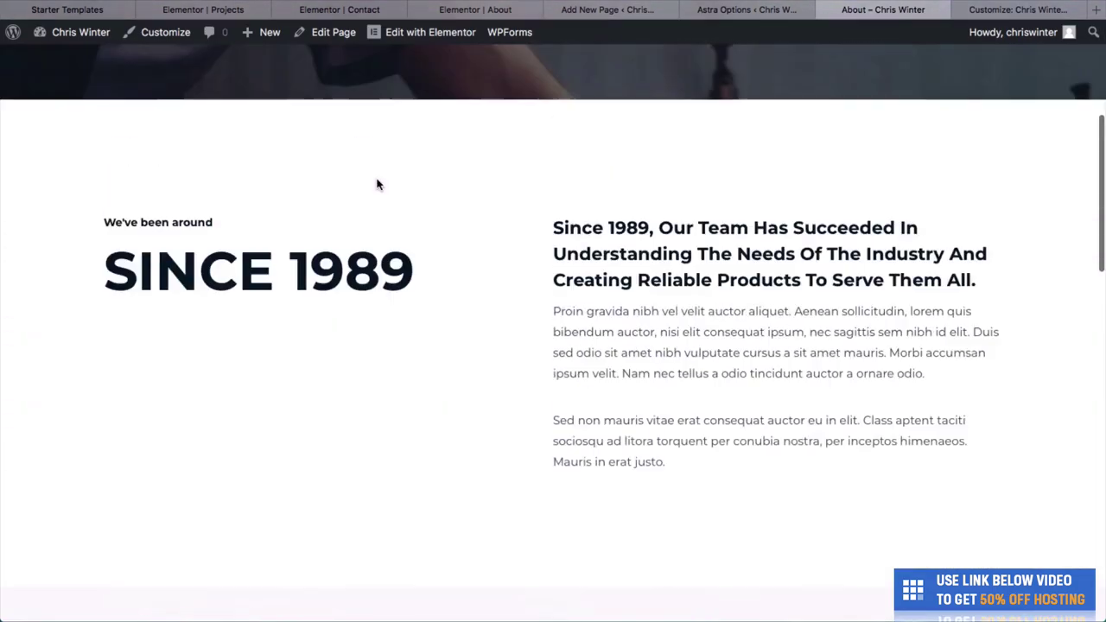
# Close the Customize tab and return to the Astra Options page.
pyautogui.click(747, 9)
pyautogui.click(883, 10)
pyautogui.click(955, 10)
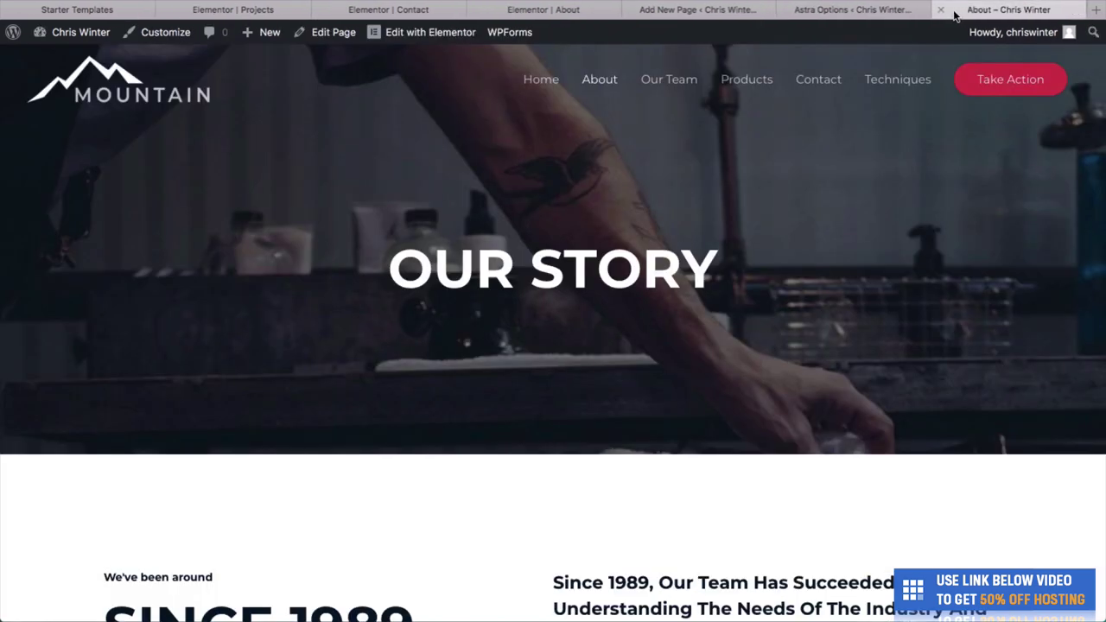
pyautogui.click(912, 10)
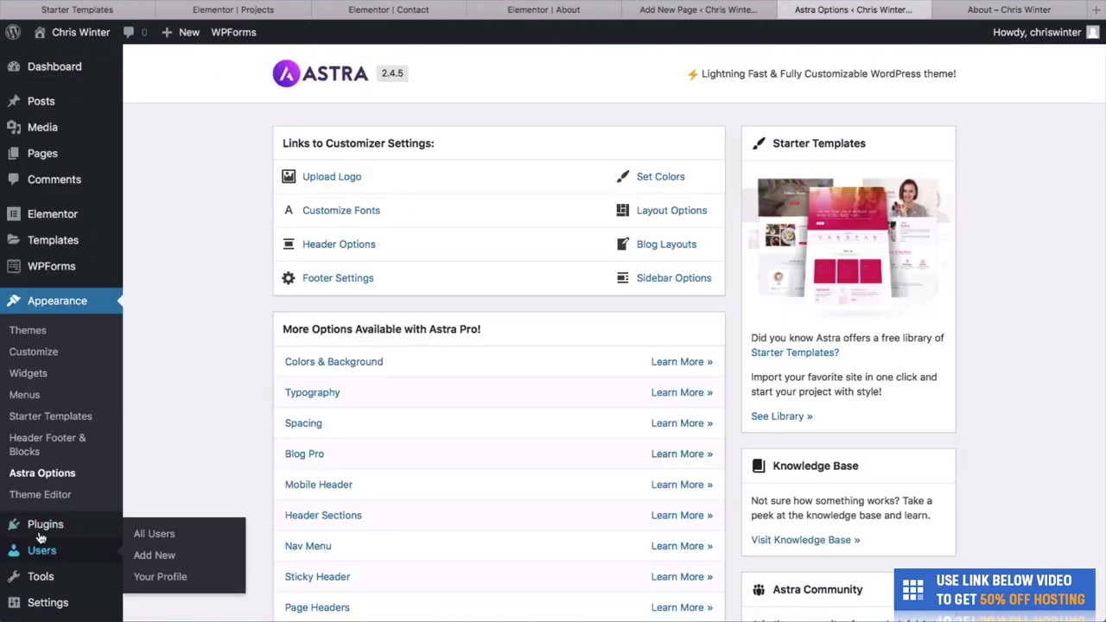
# Go to Plugins > Add New from the admin sidebar.
pyautogui.moveTo(45, 525)
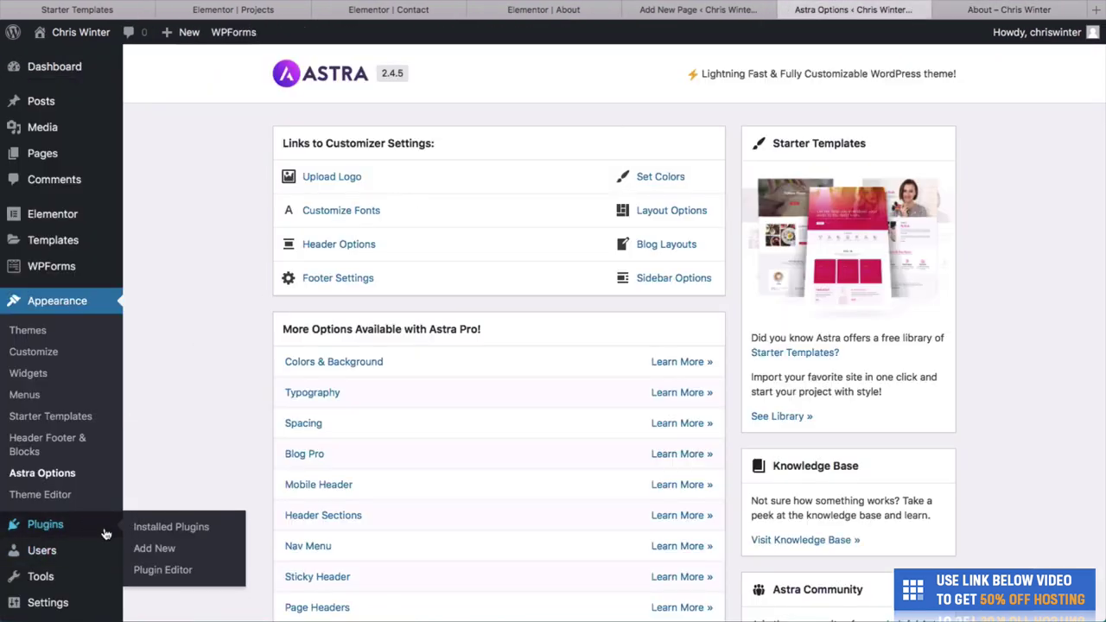
pyautogui.click(154, 548)
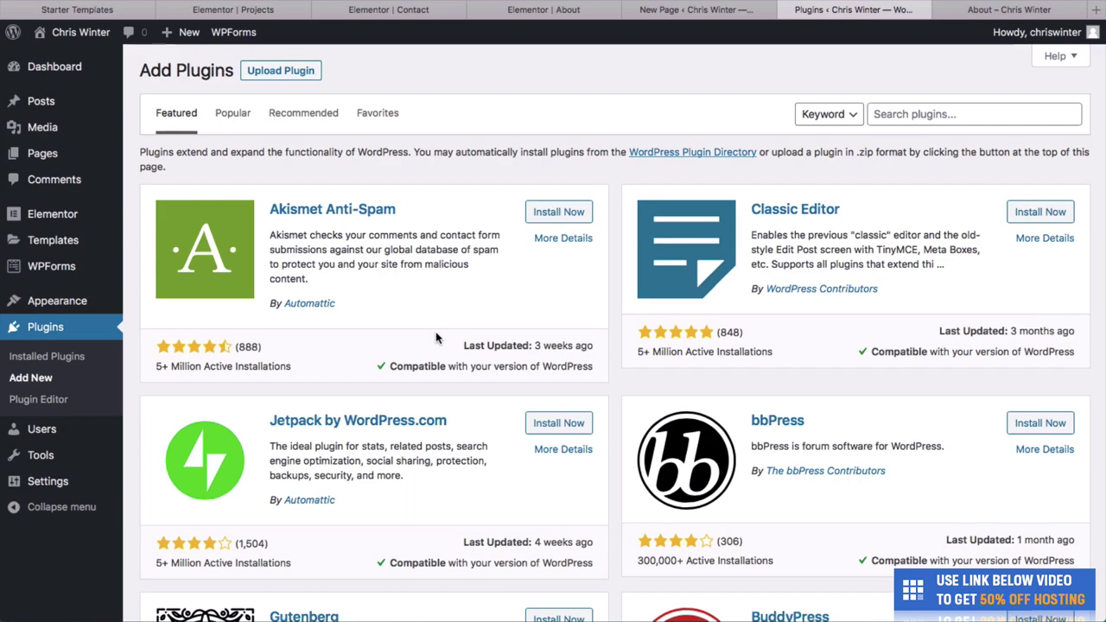
# Browse the featured plugins, then switch to the Popular tab listing 50,973 plugins.
pyautogui.scroll(-5, 436, 338)
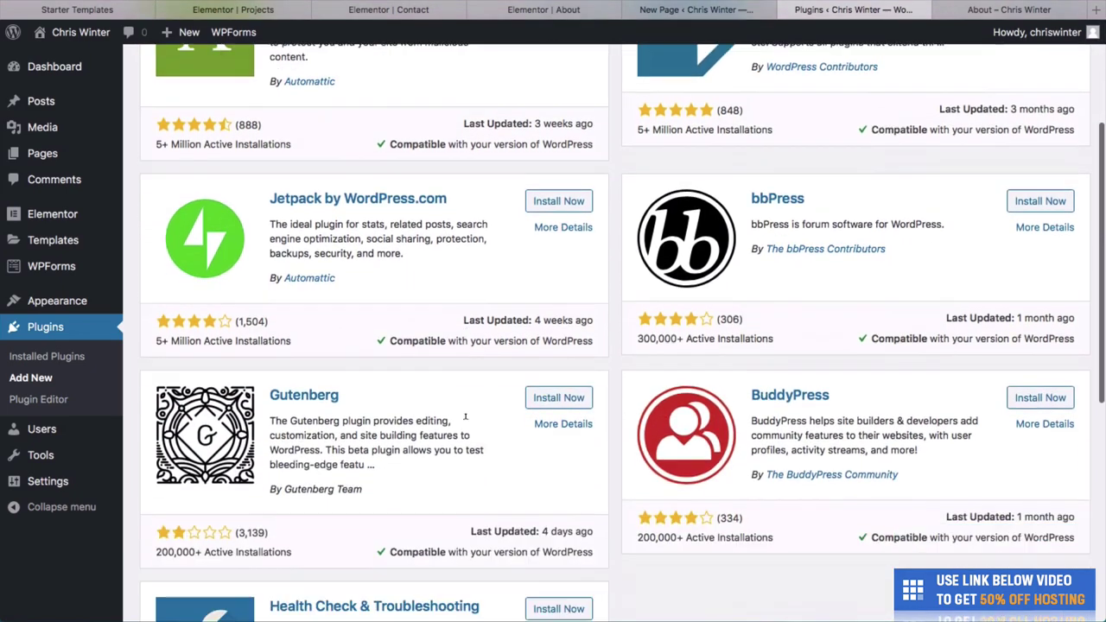
pyautogui.scroll(5, 465, 422)
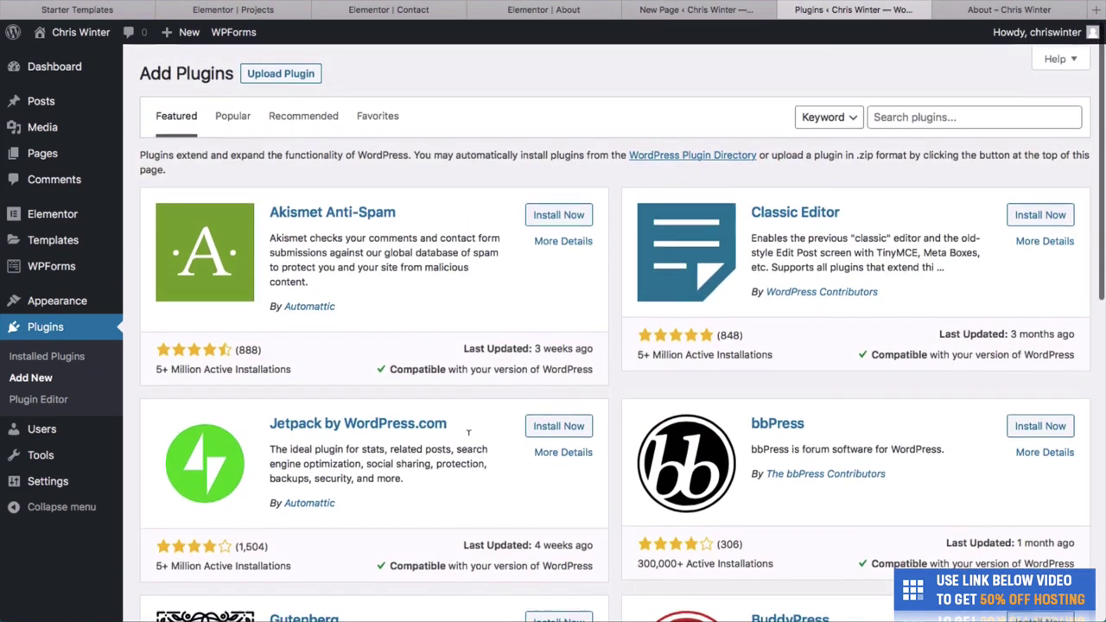
pyautogui.click(911, 108)
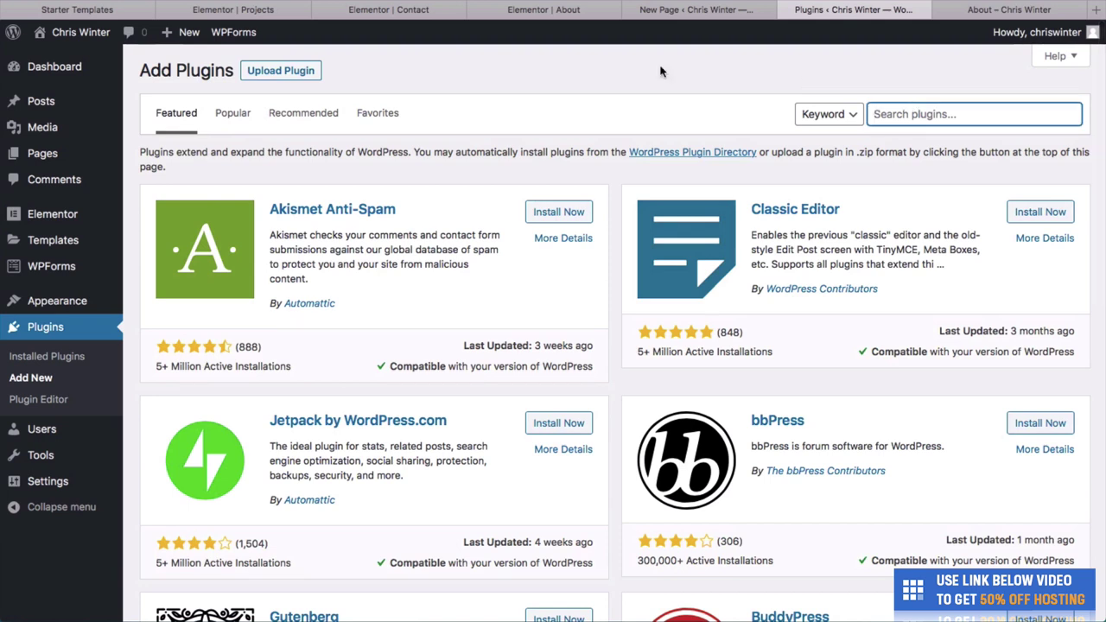
pyautogui.click(236, 121)
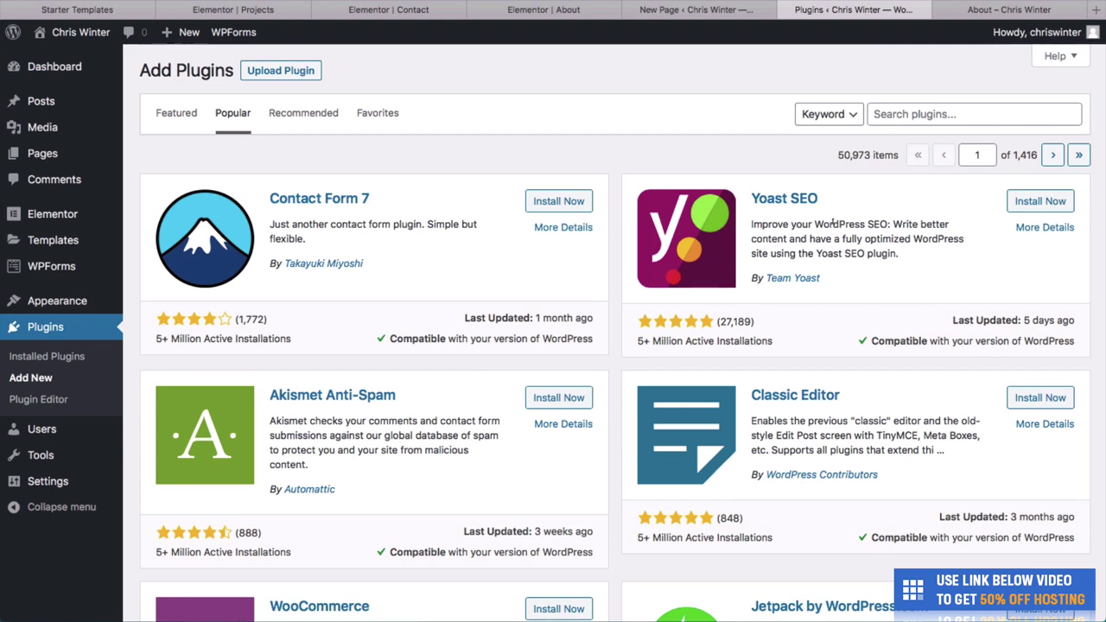
# Scroll the Popular plugins down to WP Super Cache and MC4WP, then return to the About tab.
pyautogui.scroll(-2, 762, 390)
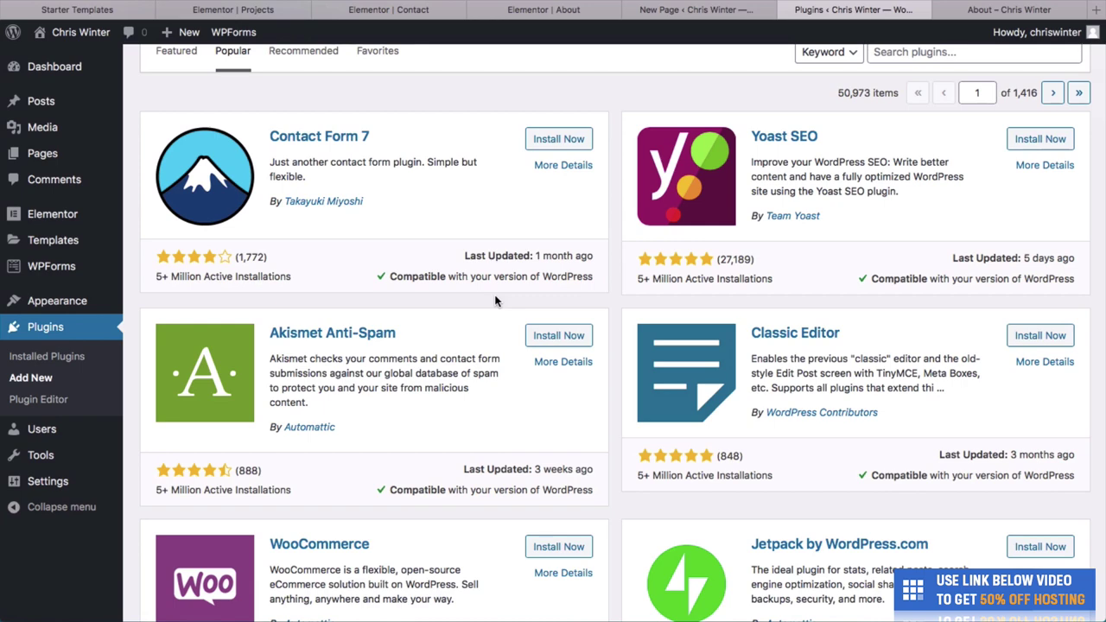
pyautogui.scroll(-3, 506, 390)
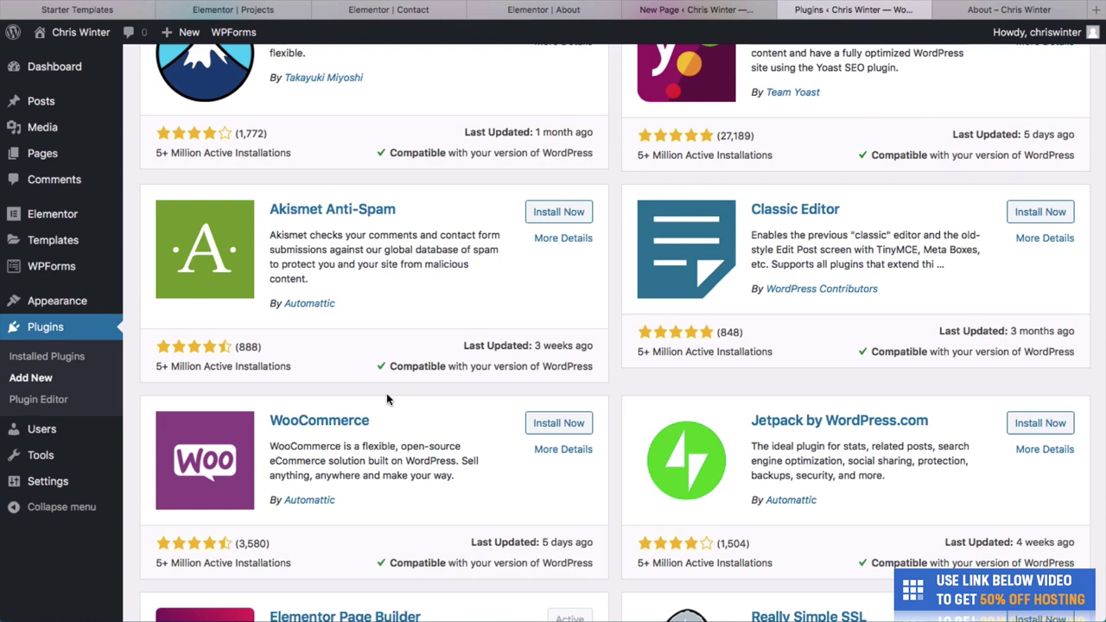
pyautogui.scroll(-3, 605, 328)
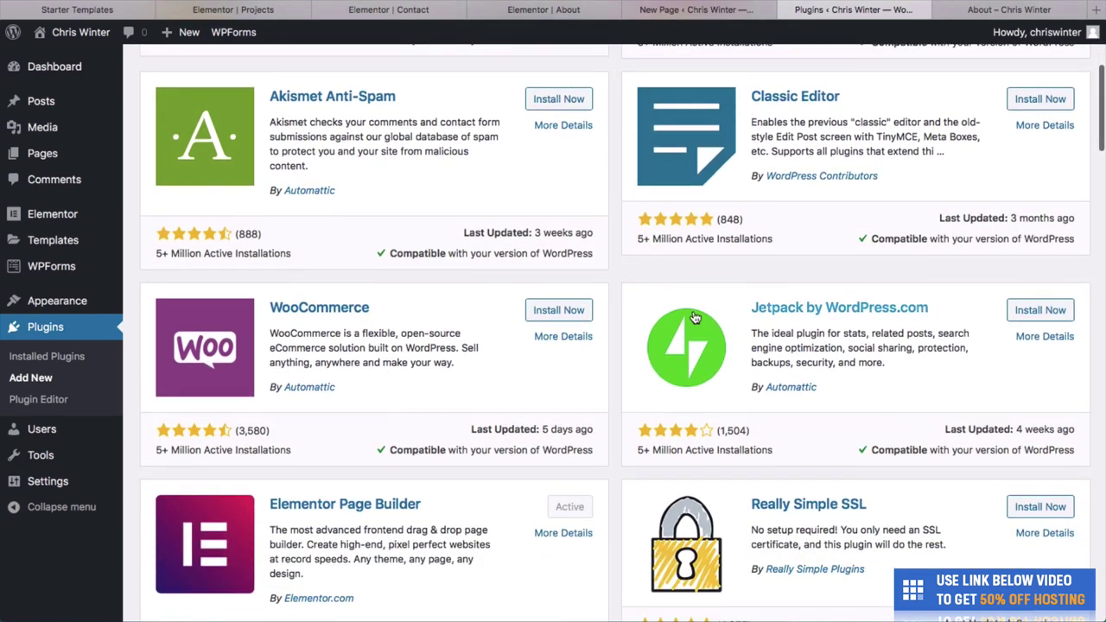
pyautogui.scroll(-3, 717, 346)
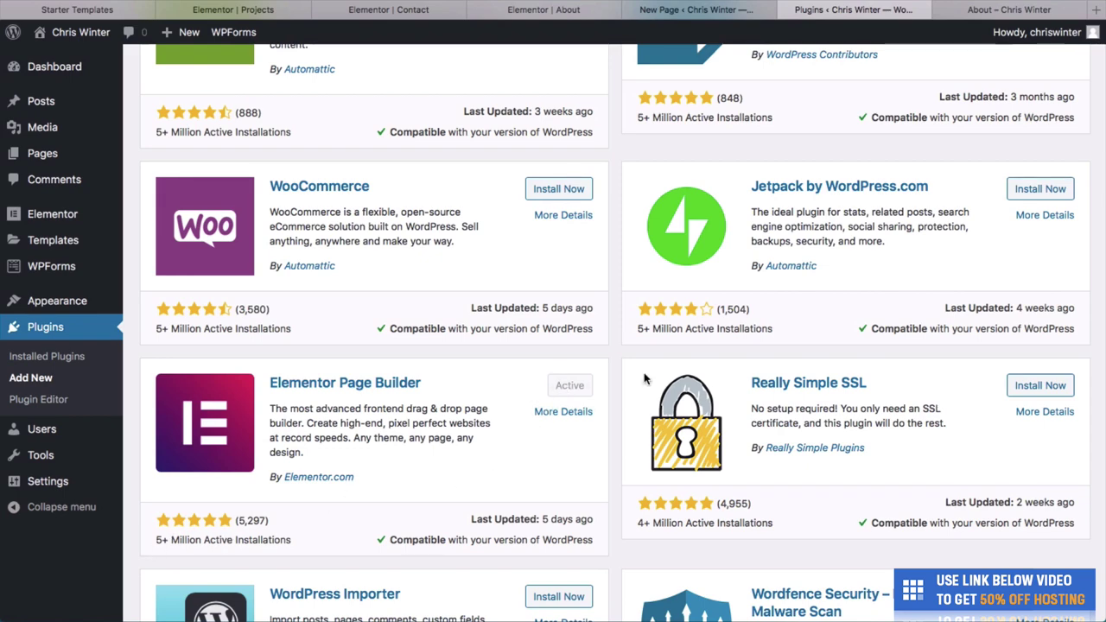
pyautogui.scroll(-5, 644, 378)
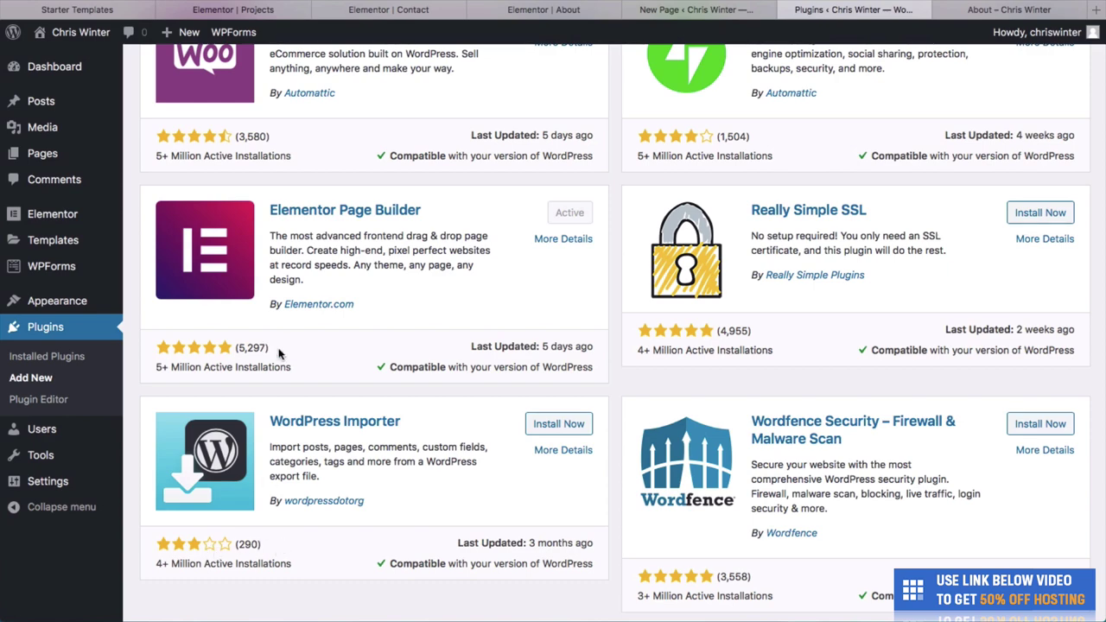
pyautogui.scroll(-7, 279, 352)
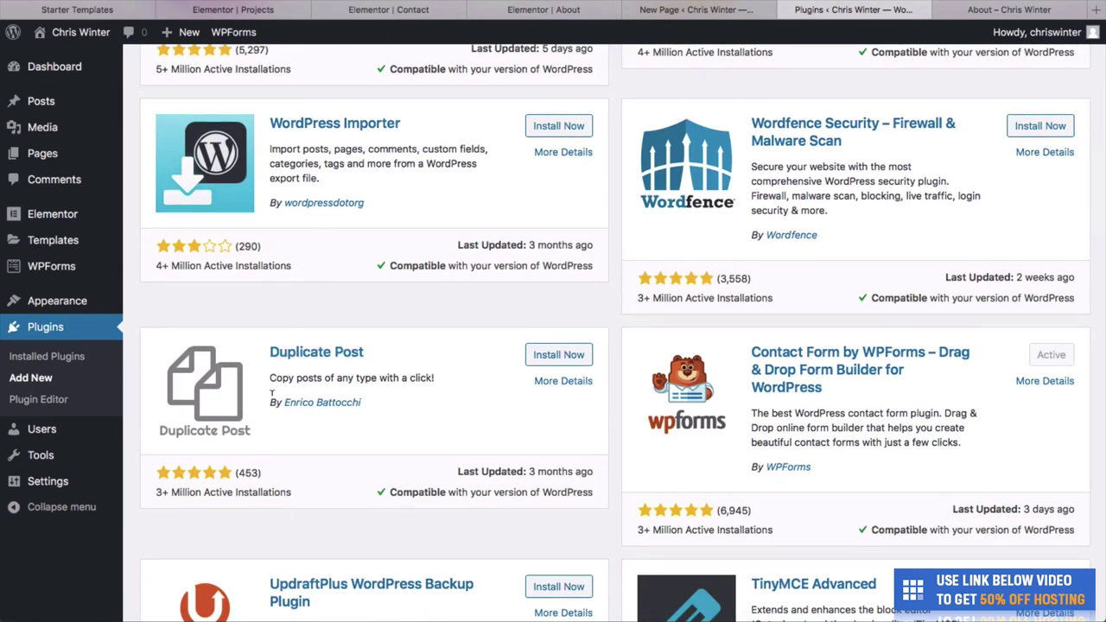
pyautogui.scroll(-6, 337, 335)
pyautogui.scroll(2, 337, 335)
pyautogui.scroll(-3, 337, 335)
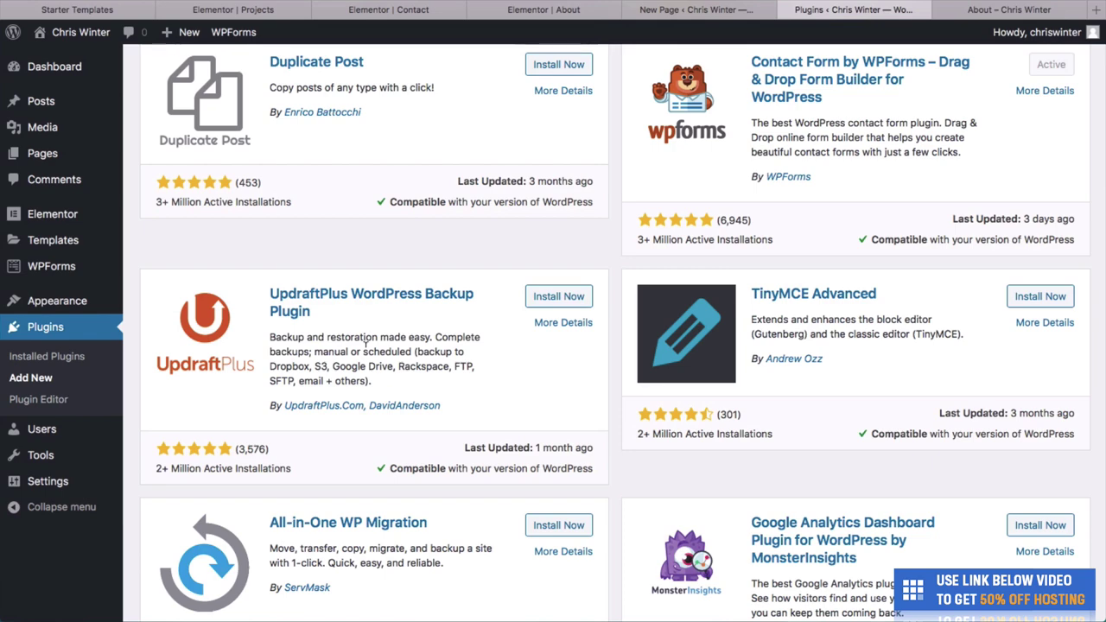
pyautogui.scroll(-5, 365, 346)
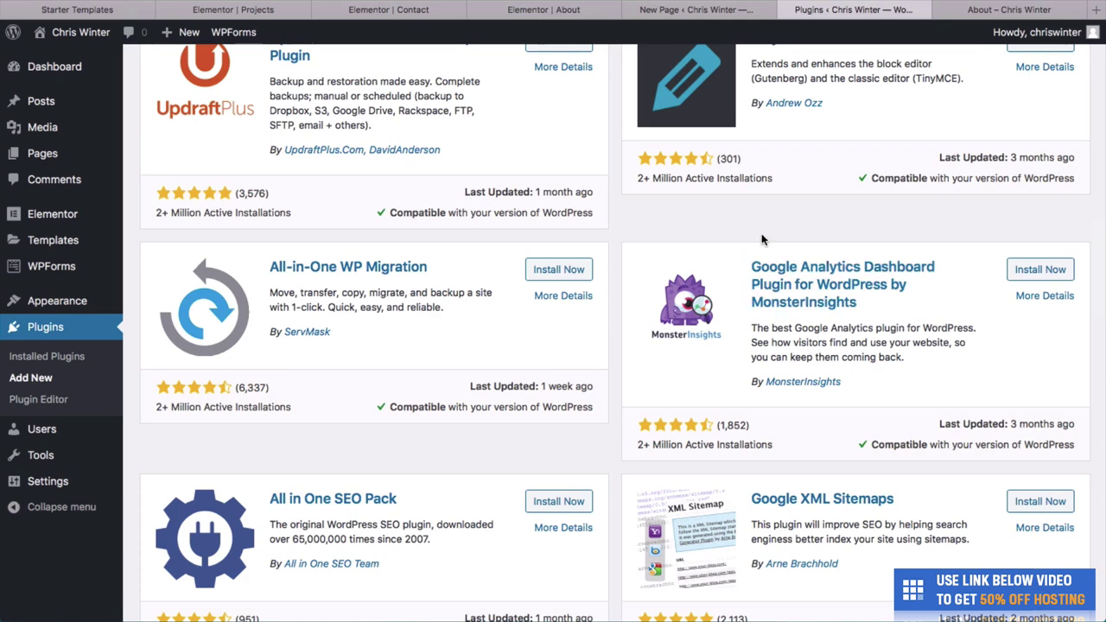
pyautogui.scroll(-2, 616, 398)
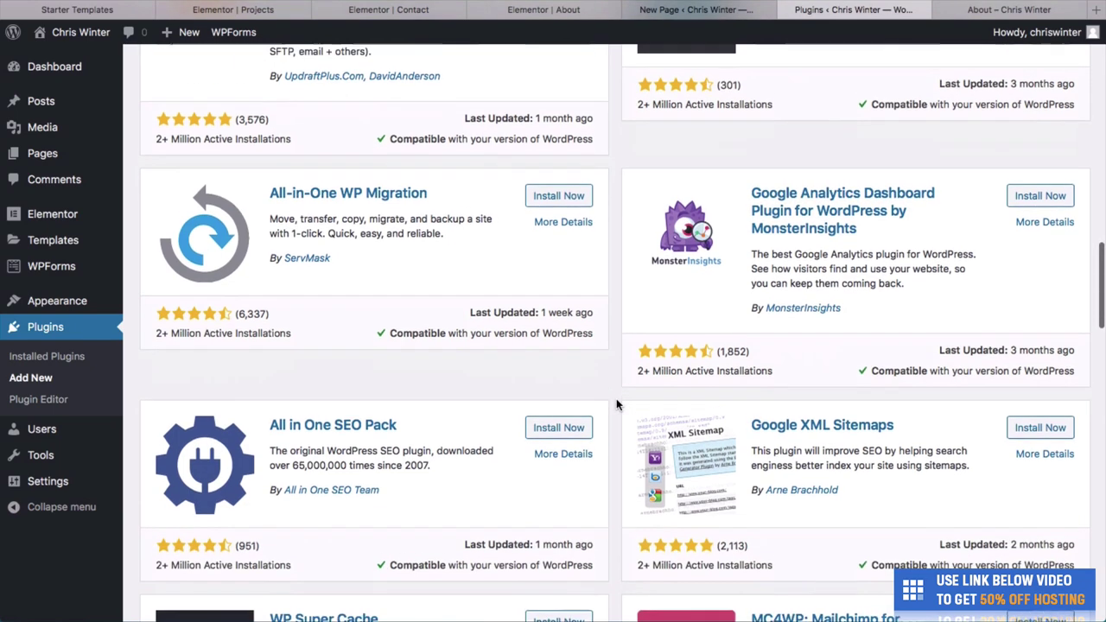
pyautogui.scroll(-2, 367, 424)
pyautogui.scroll(-1, 367, 428)
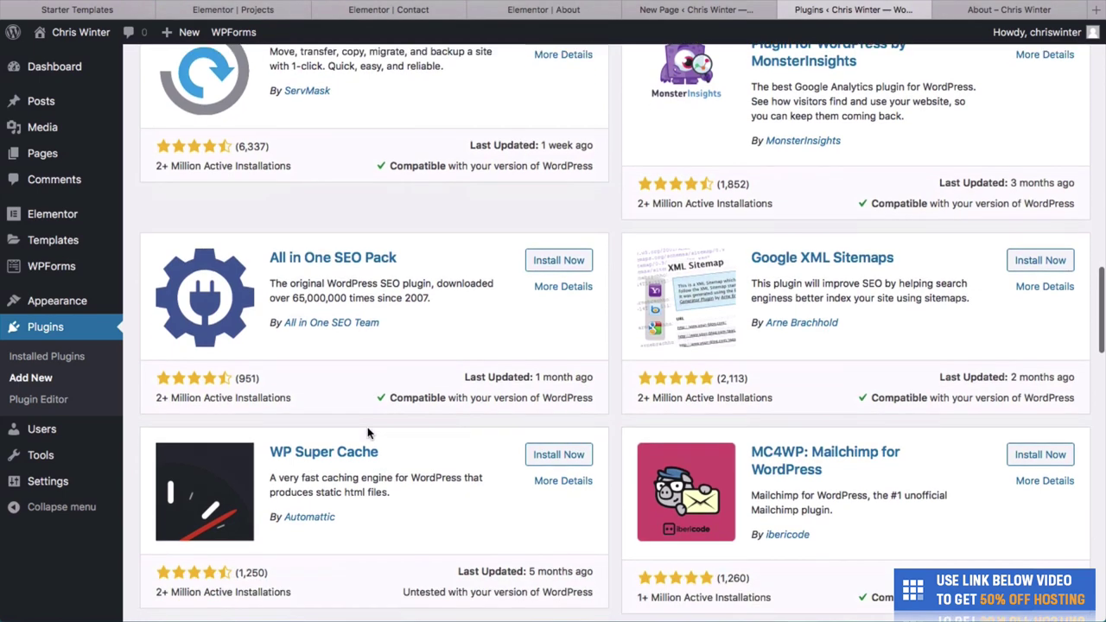
pyautogui.scroll(-1, 366, 458)
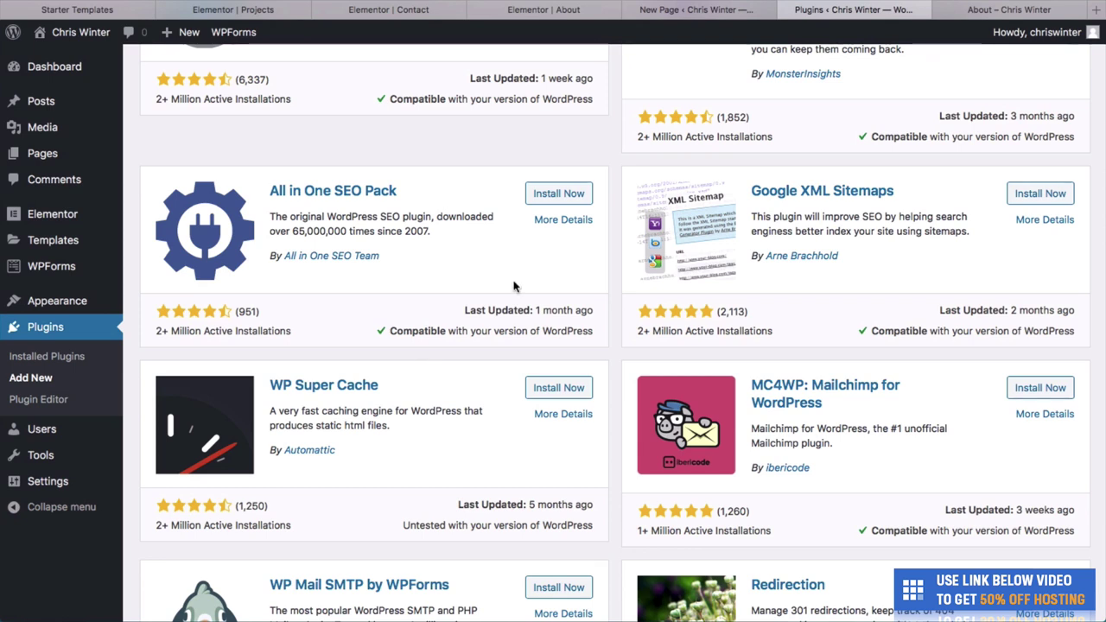
pyautogui.click(985, 10)
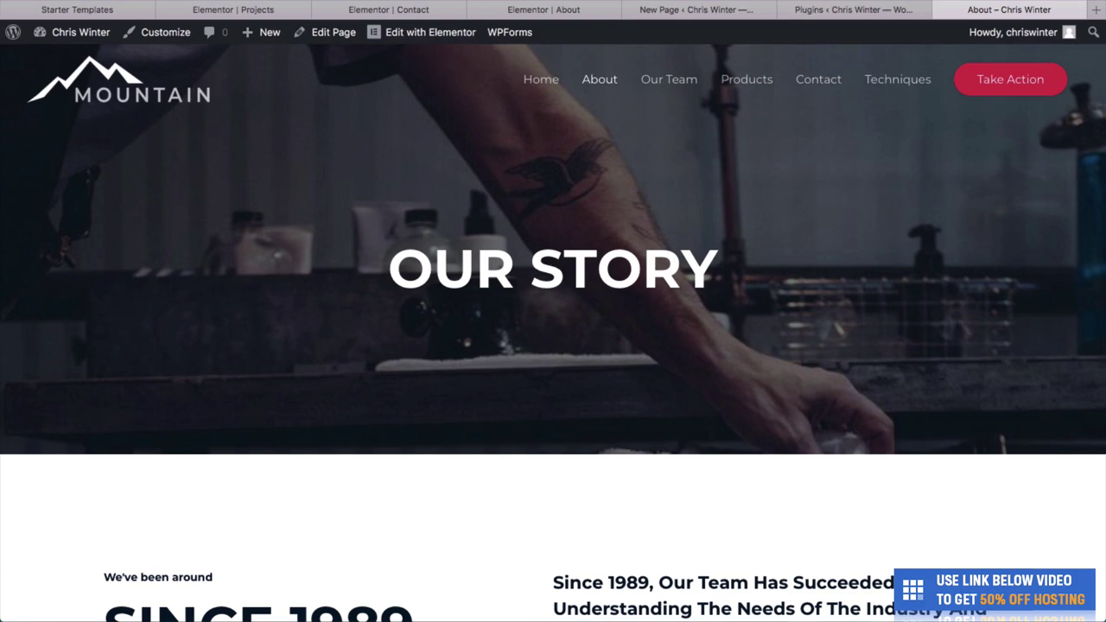
# View the Barber Brothers home page via the site menu, then return to the plugins tab.
pyautogui.scroll(-10, 569, 127)
pyautogui.scroll(10, 569, 127)
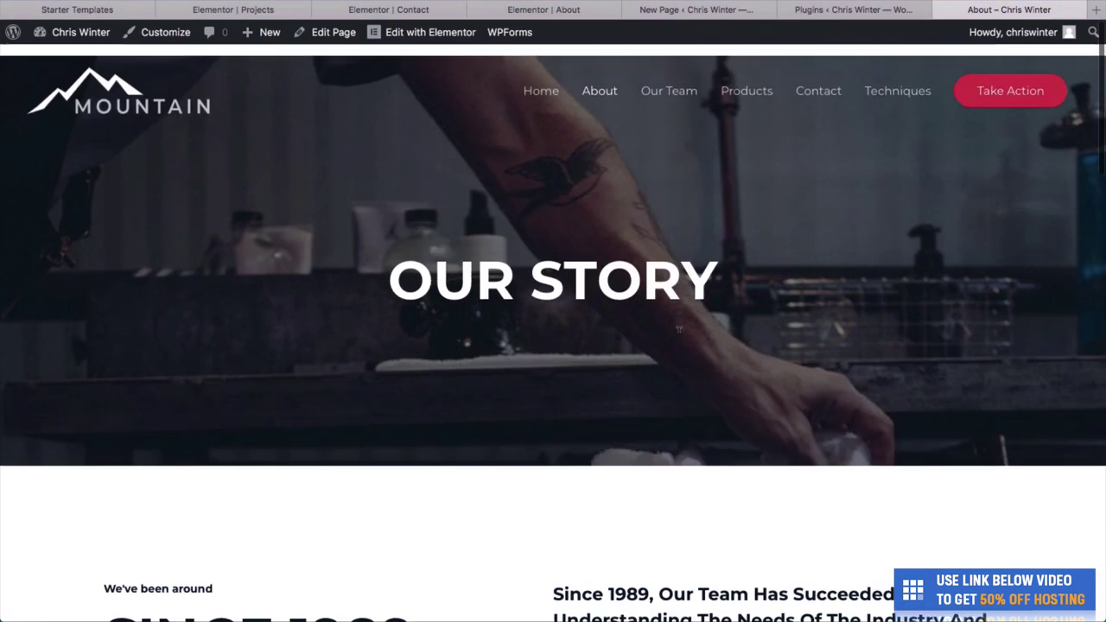
pyautogui.click(554, 83)
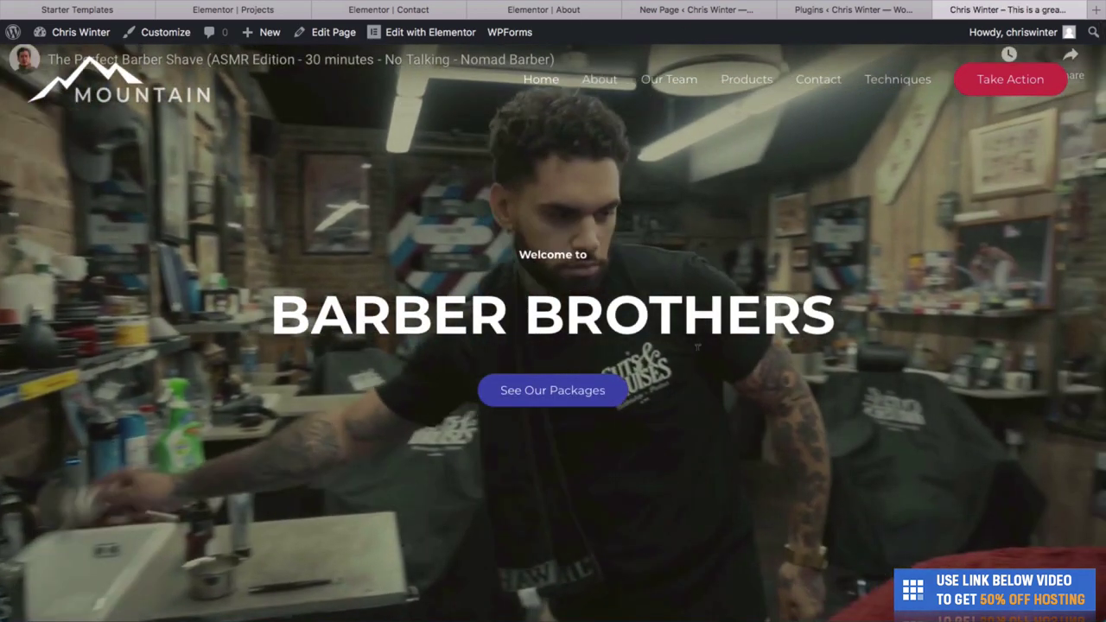
pyautogui.scroll(-5, 697, 349)
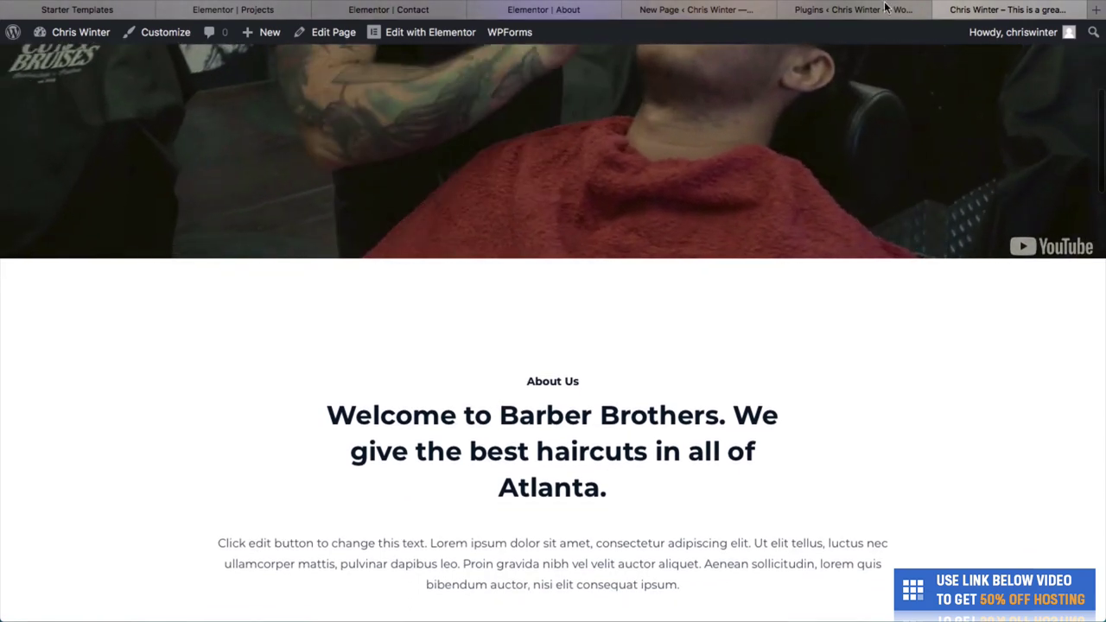
pyautogui.click(864, 9)
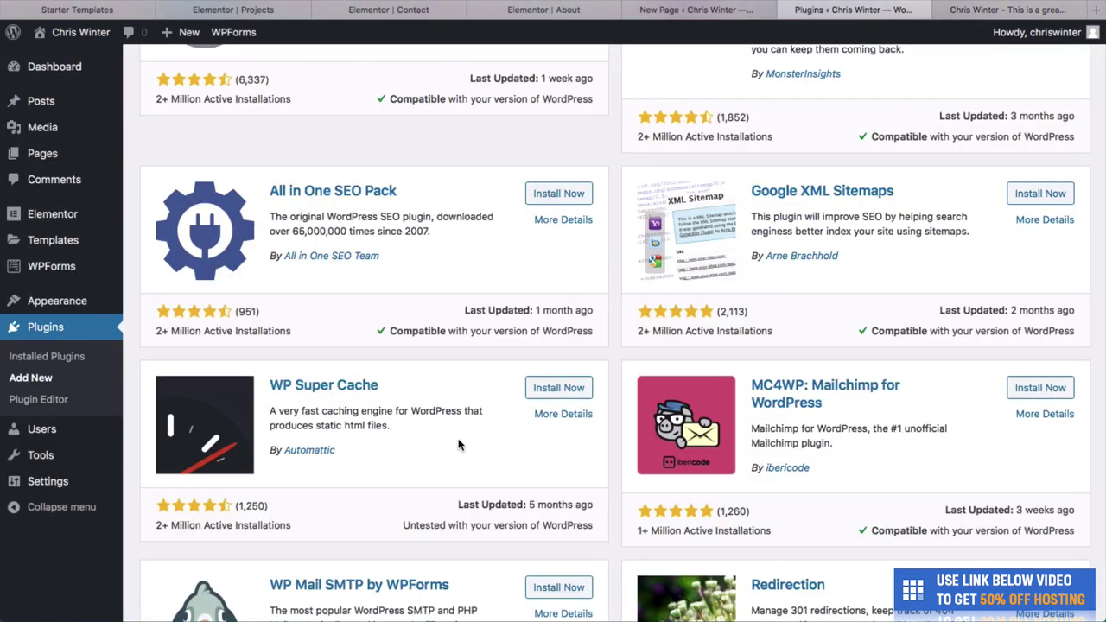
# Scroll further through the Popular plugins, then switch to the Barber Brothers home page tab with Ctrl+Tab.
pyautogui.scroll(-2, 458, 444)
pyautogui.scroll(-1, 458, 444)
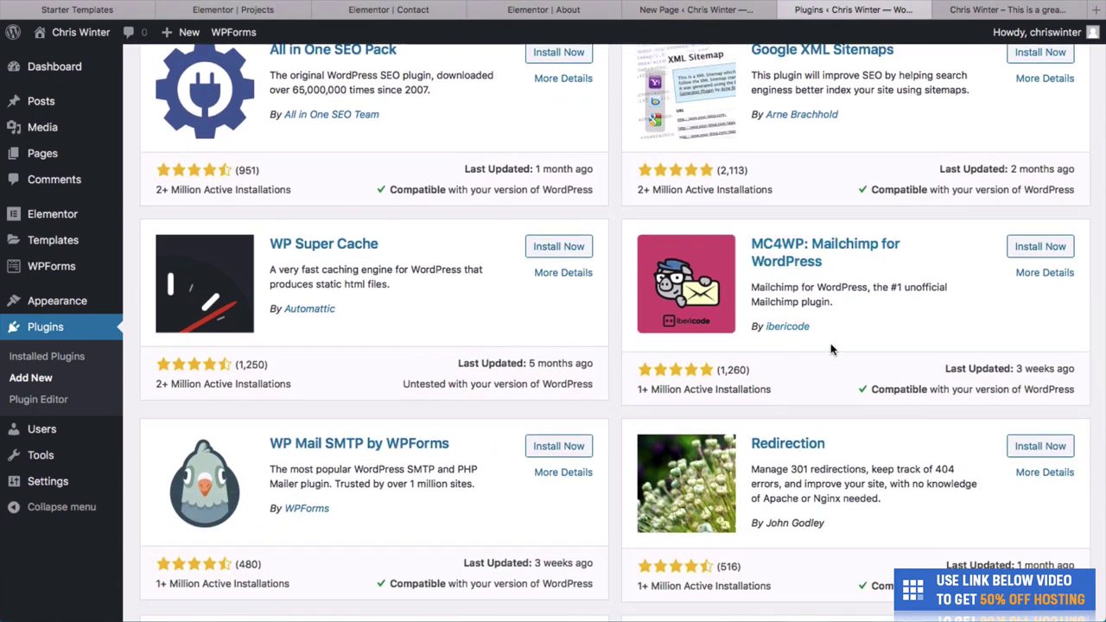
pyautogui.scroll(-2, 830, 349)
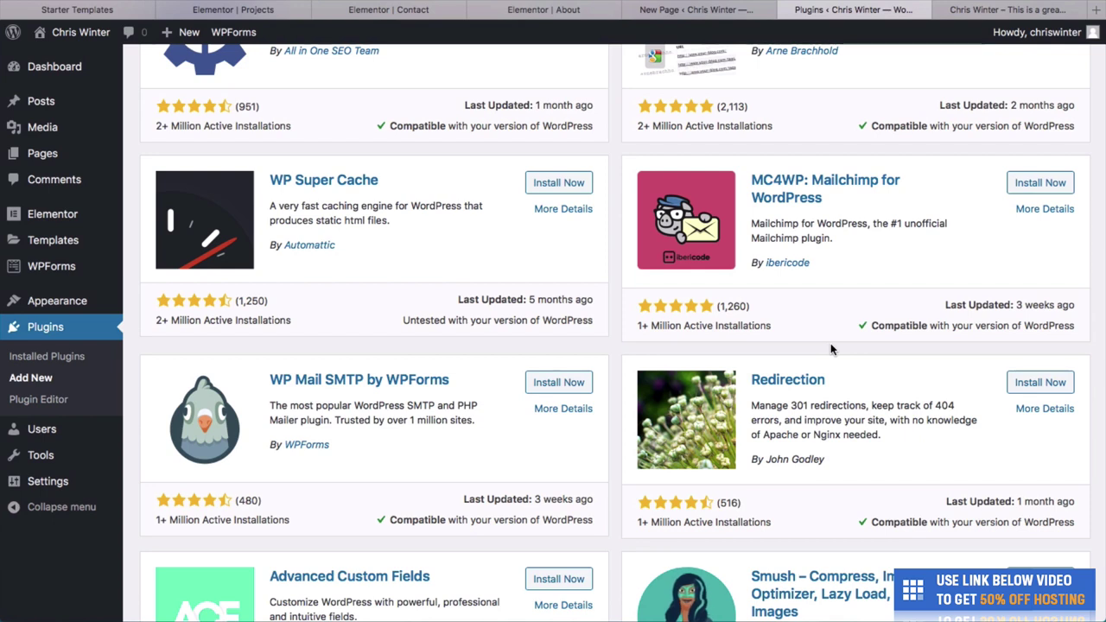
pyautogui.scroll(-1, 830, 349)
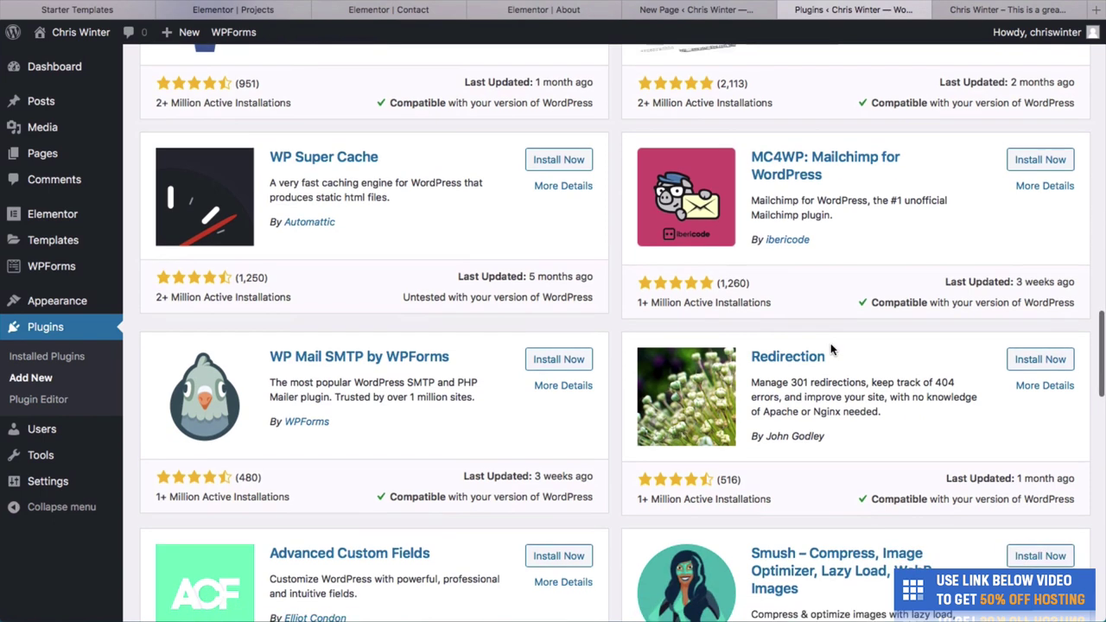
pyautogui.scroll(-2, 803, 380)
pyautogui.scroll(-10, 802, 387)
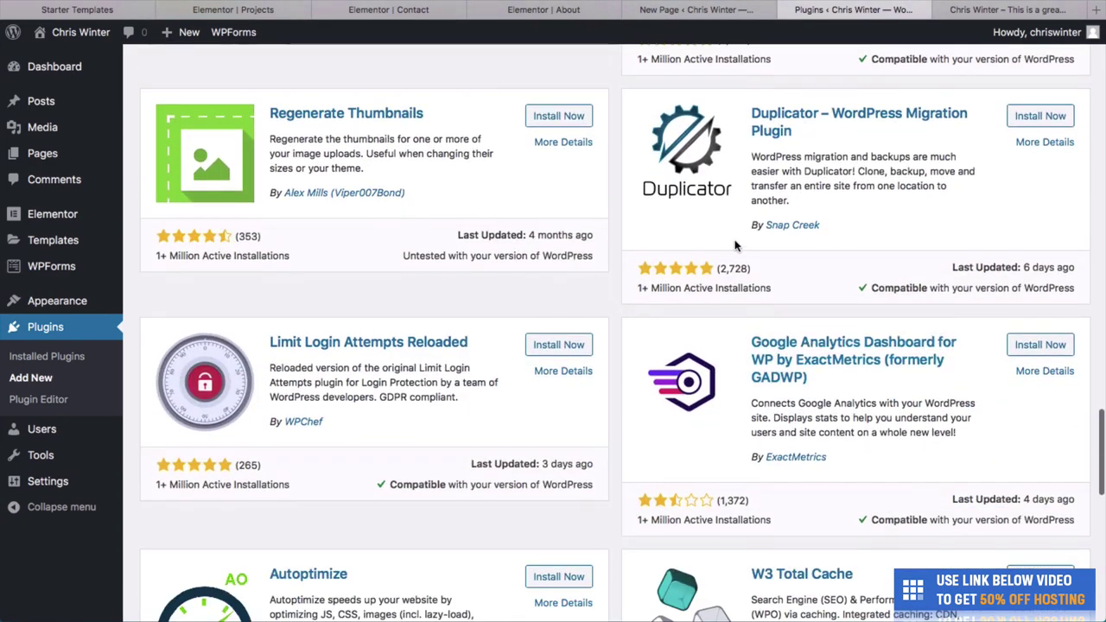
pyautogui.scroll(-7, 735, 246)
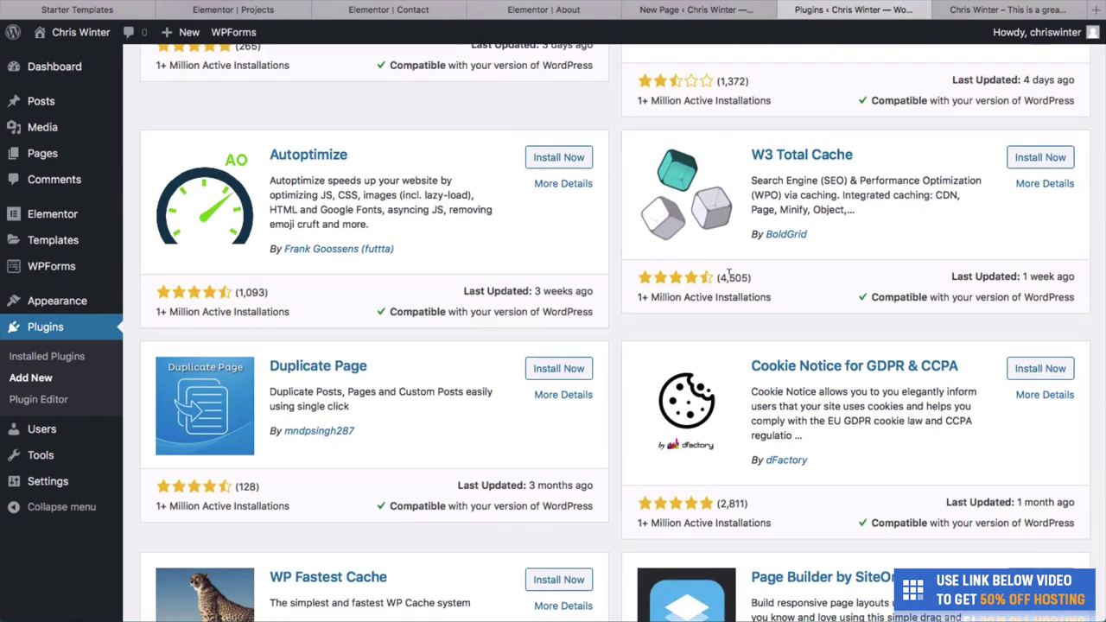
pyautogui.scroll(20, 729, 273)
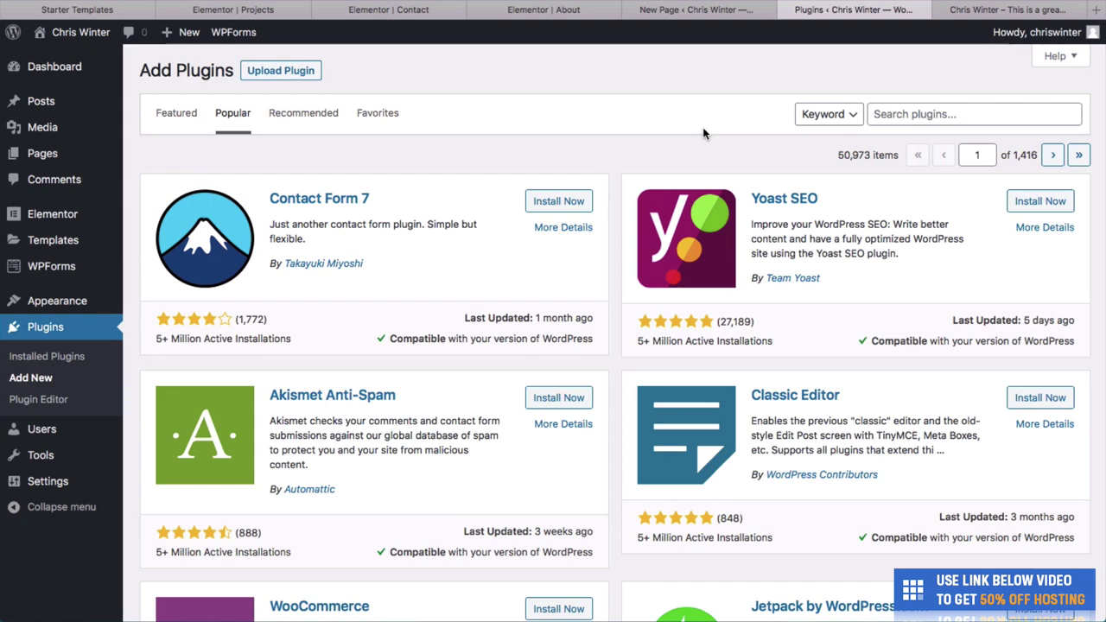
pyautogui.hotkey('ctrl', 'Tab')
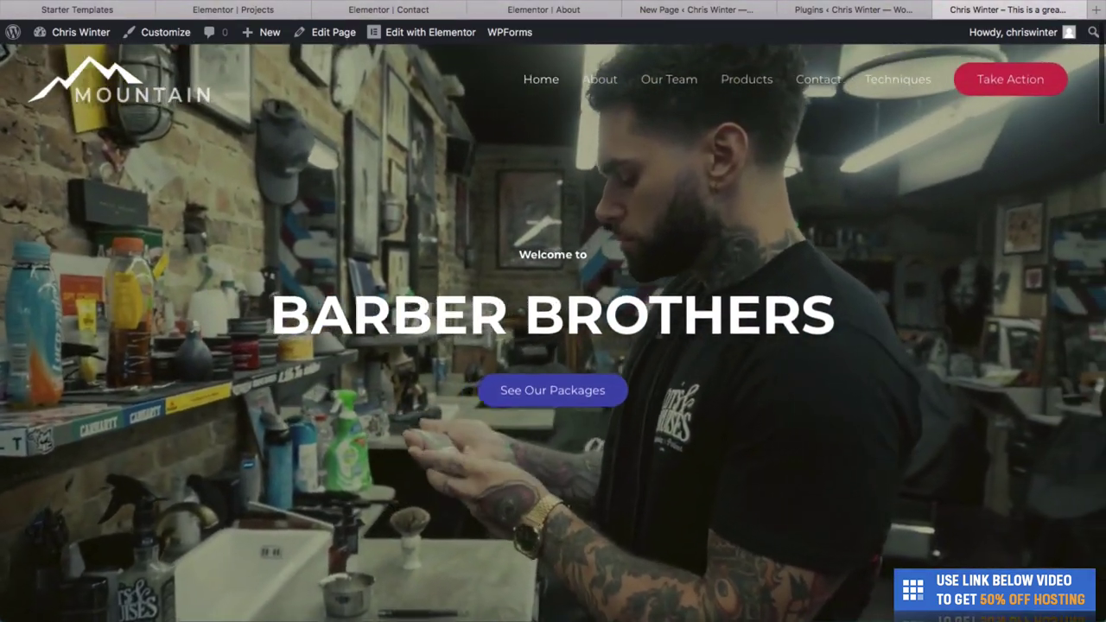
pyautogui.scroll(-10, 731, 383)
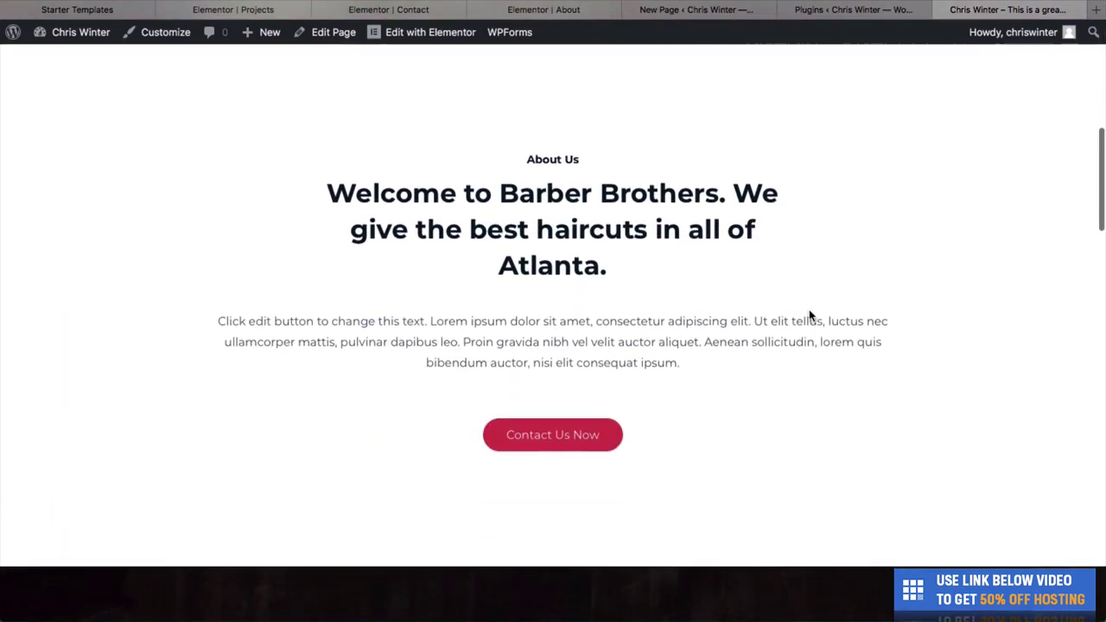
pyautogui.scroll(10, 810, 316)
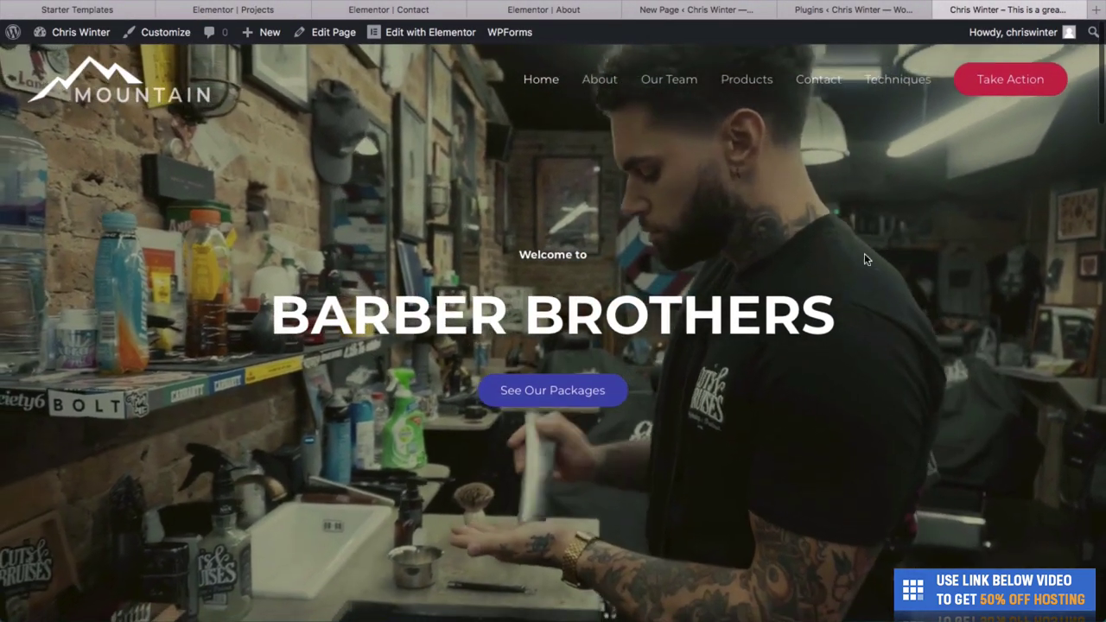
pyautogui.scroll(-8, 847, 432)
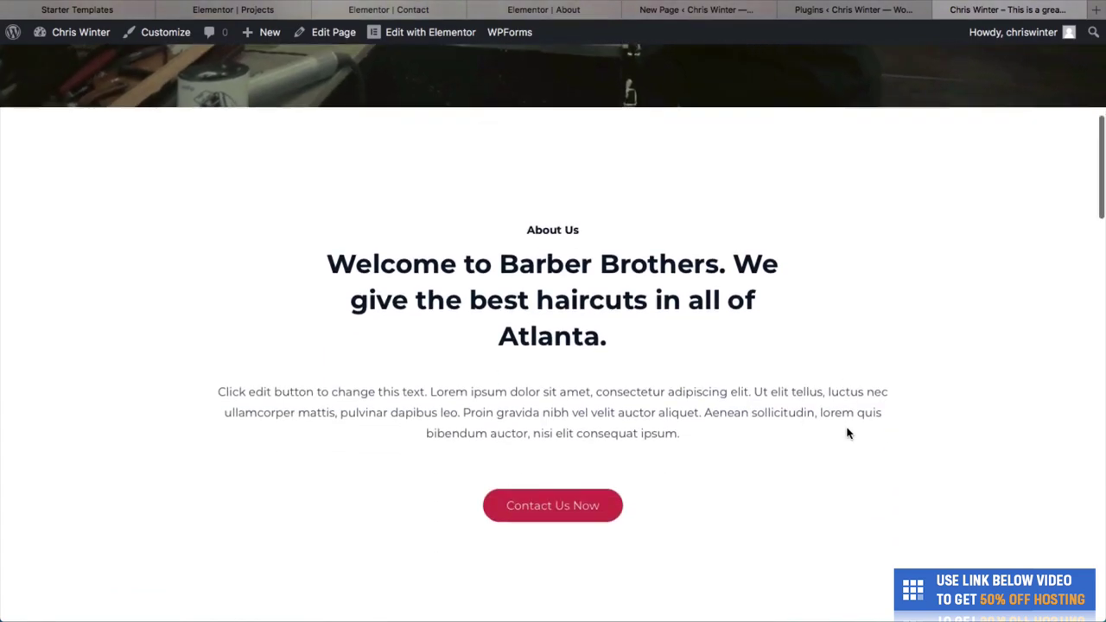
pyautogui.scroll(-3, 846, 432)
pyautogui.scroll(3, 852, 459)
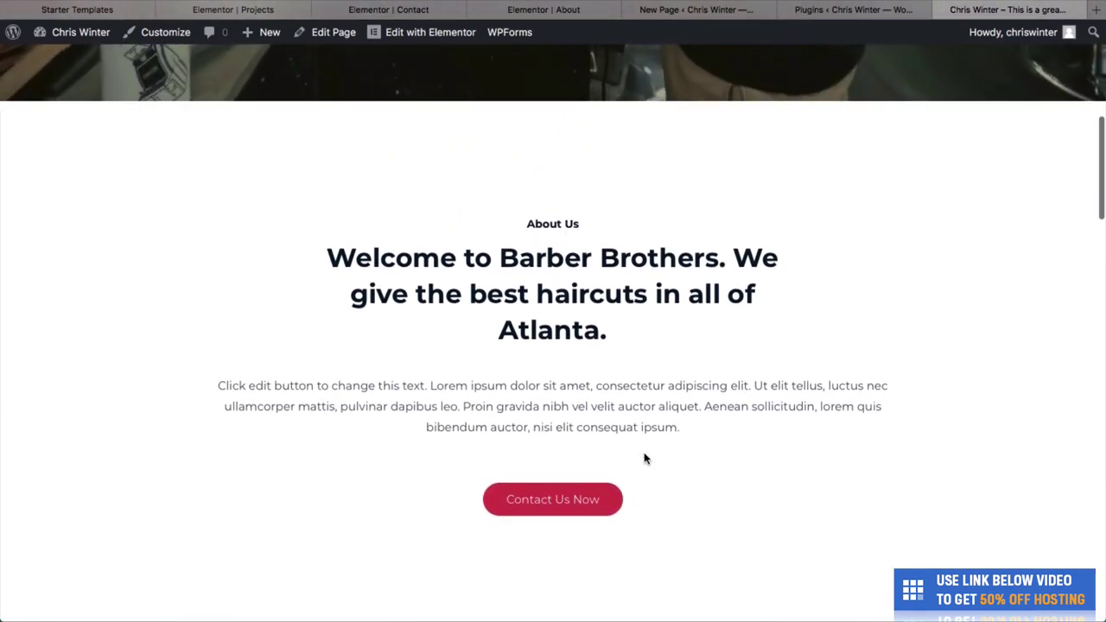
pyautogui.scroll(-1, 644, 457)
pyautogui.scroll(-5, 612, 404)
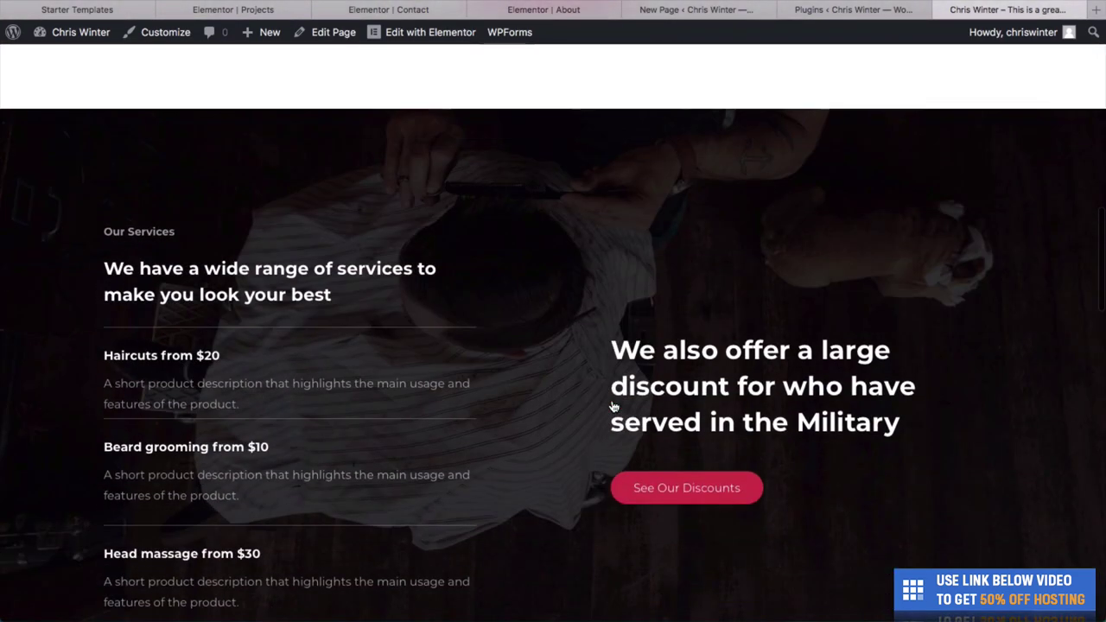
pyautogui.scroll(-2, 613, 405)
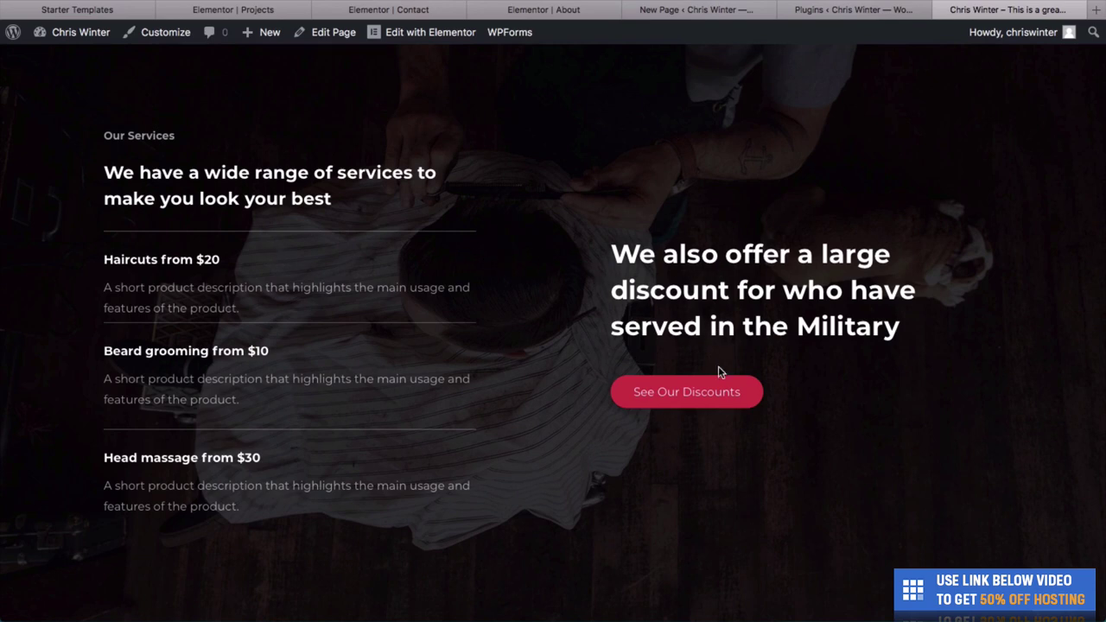
pyautogui.scroll(-5, 777, 464)
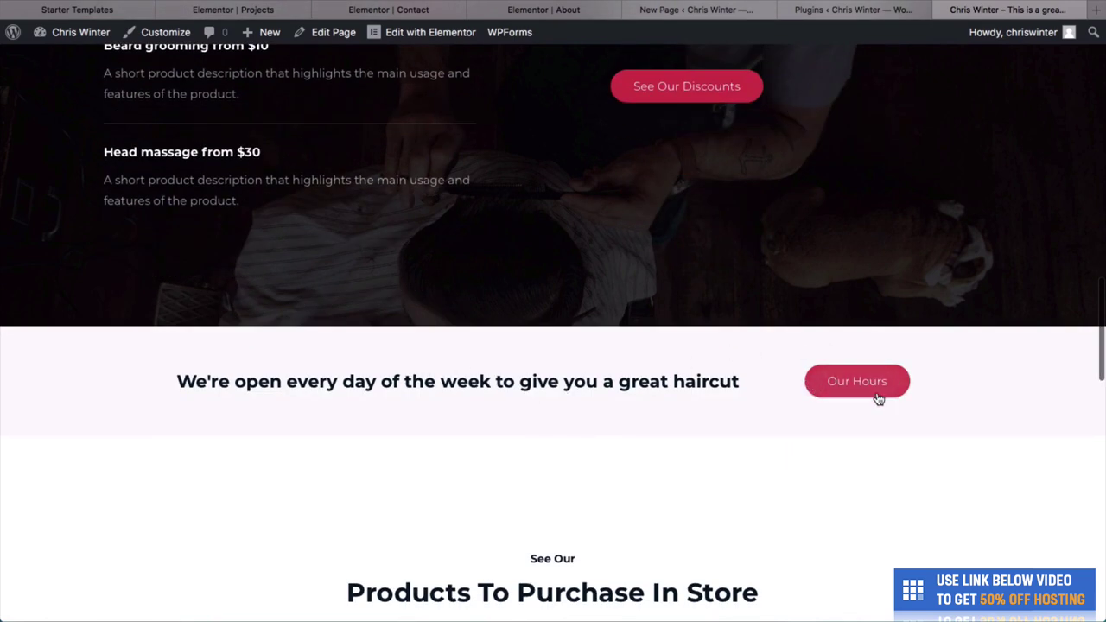
pyautogui.scroll(-8, 820, 457)
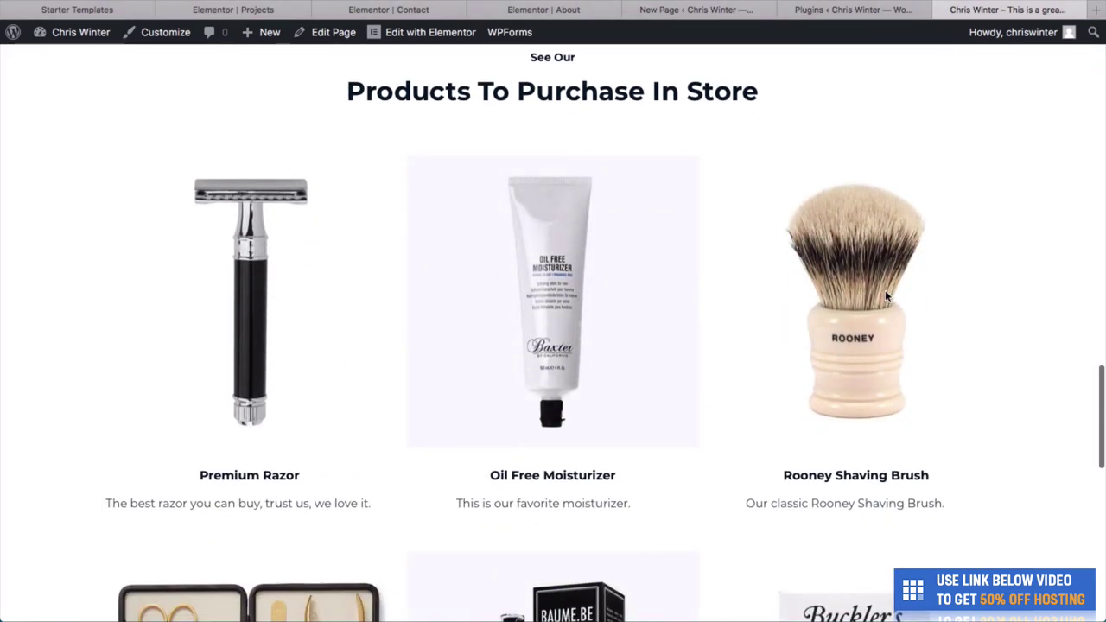
pyautogui.scroll(-3, 885, 296)
pyautogui.scroll(1, 936, 293)
pyautogui.scroll(-8, 908, 296)
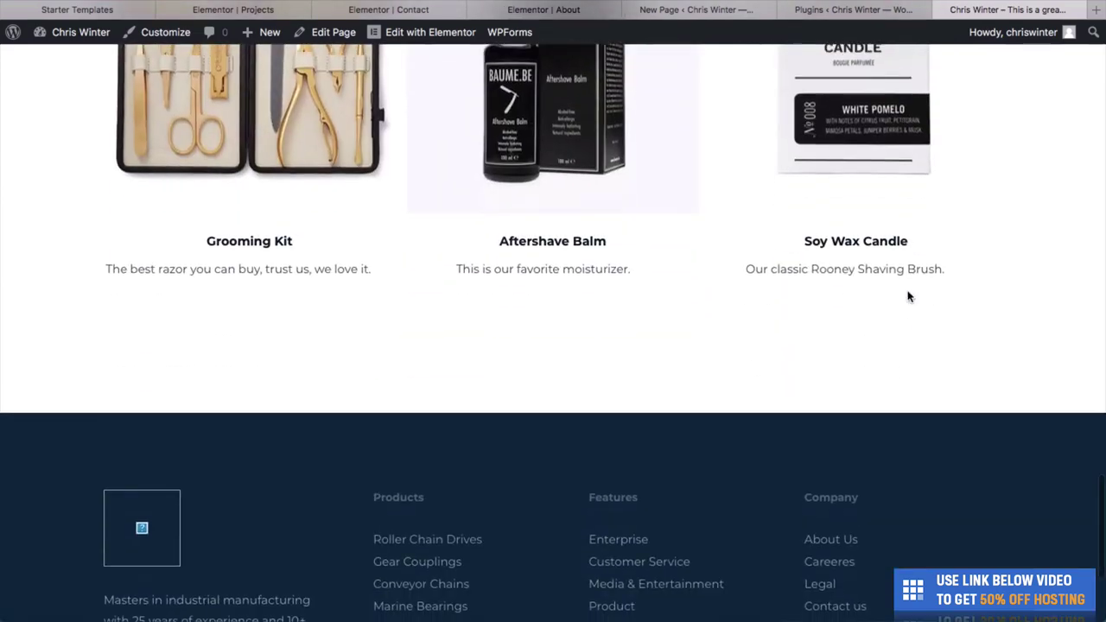
pyautogui.scroll(15, 907, 296)
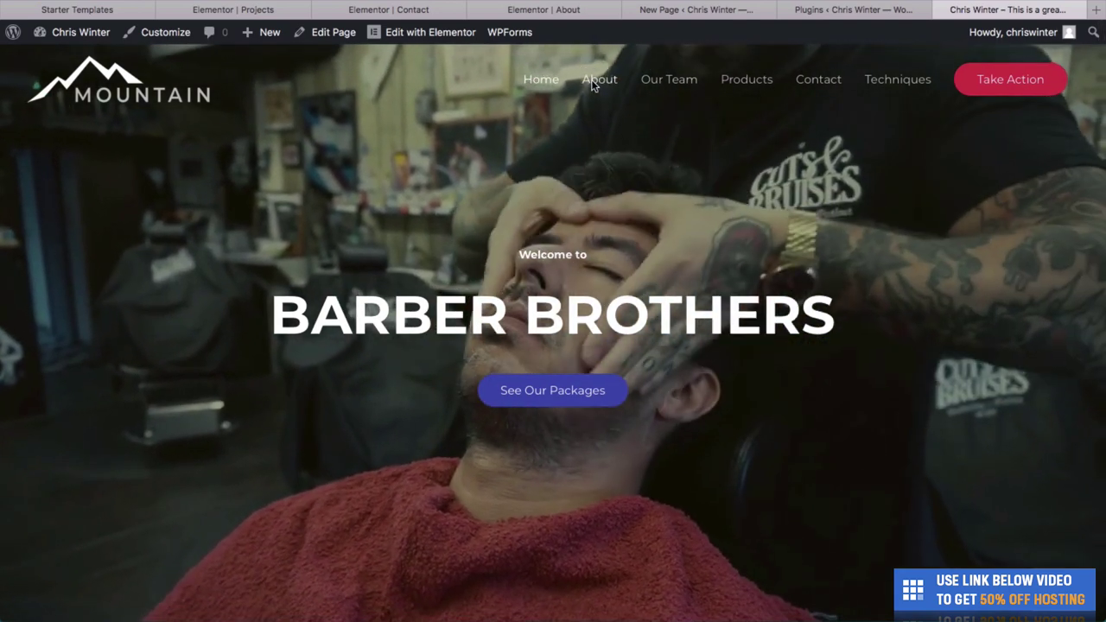
# Go to the site's About page and scroll through its content.
pyautogui.click(595, 80)
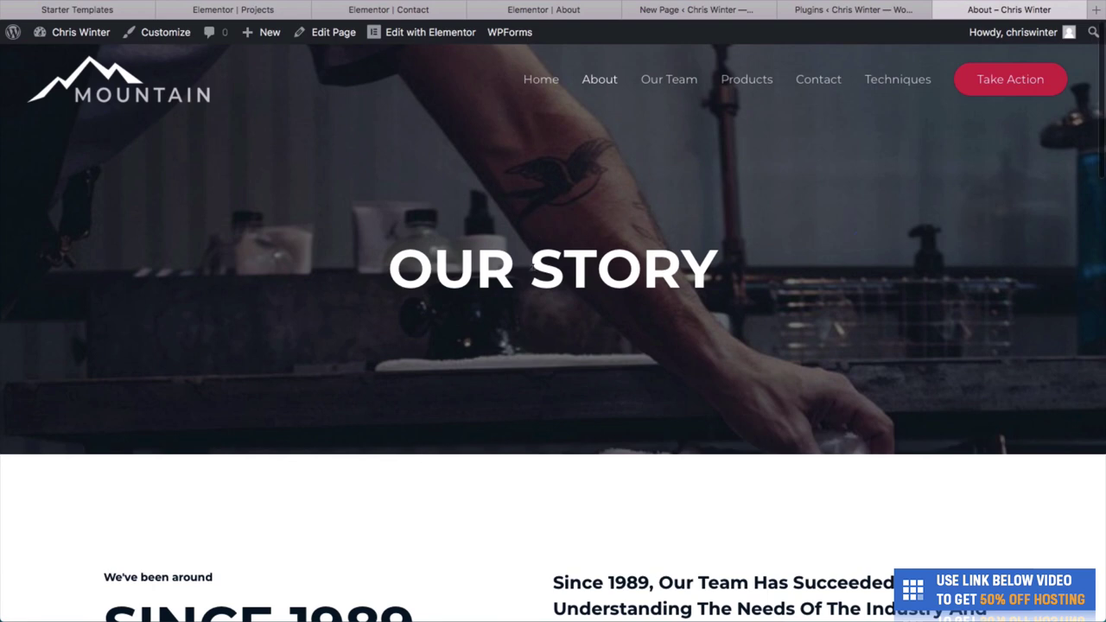
pyautogui.scroll(-3, 533, 275)
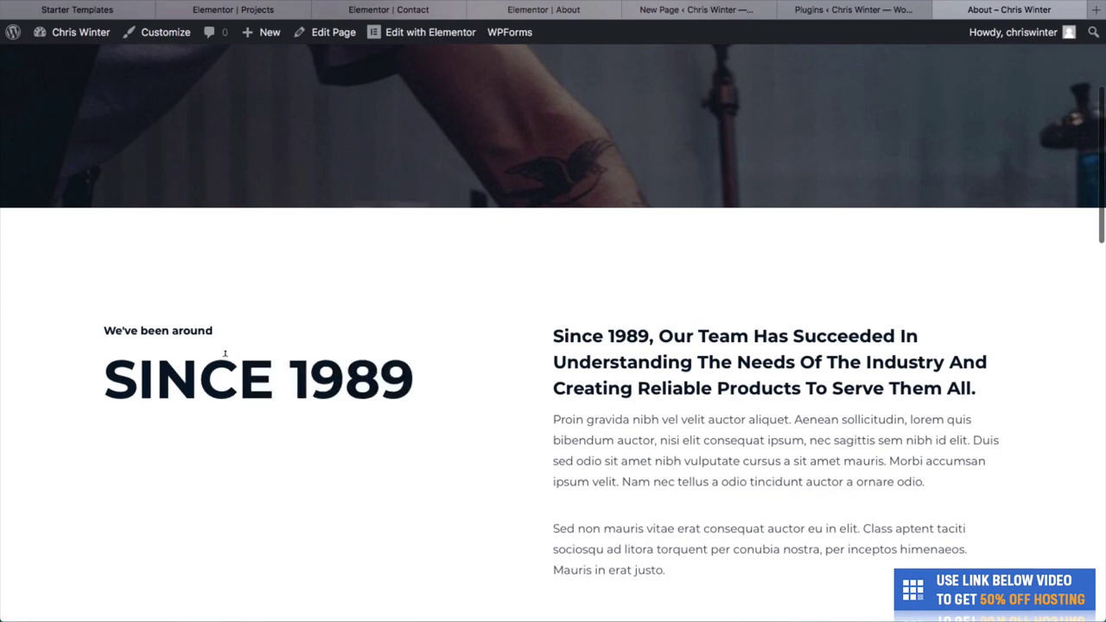
pyautogui.scroll(-1, 505, 343)
pyautogui.scroll(-4, 716, 420)
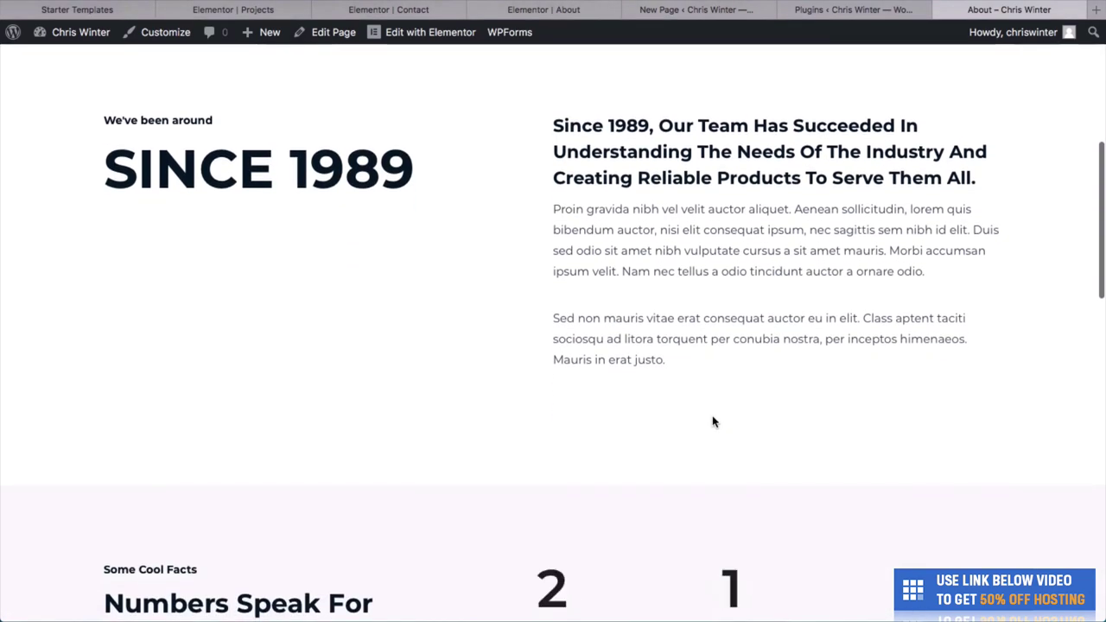
pyautogui.scroll(-1, 713, 421)
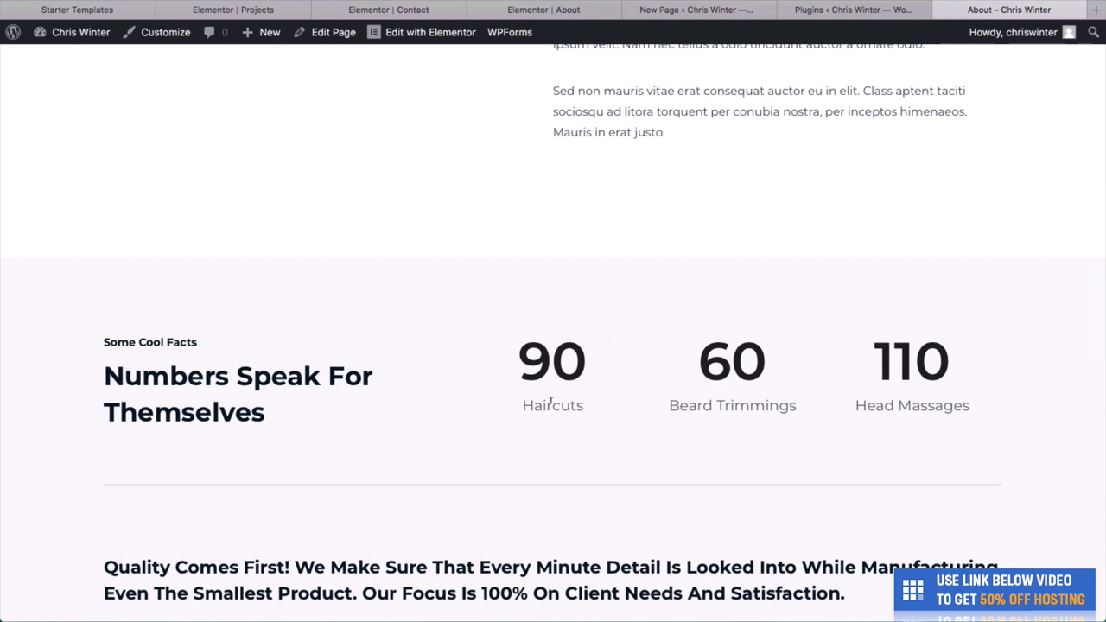
pyautogui.scroll(-1, 550, 400)
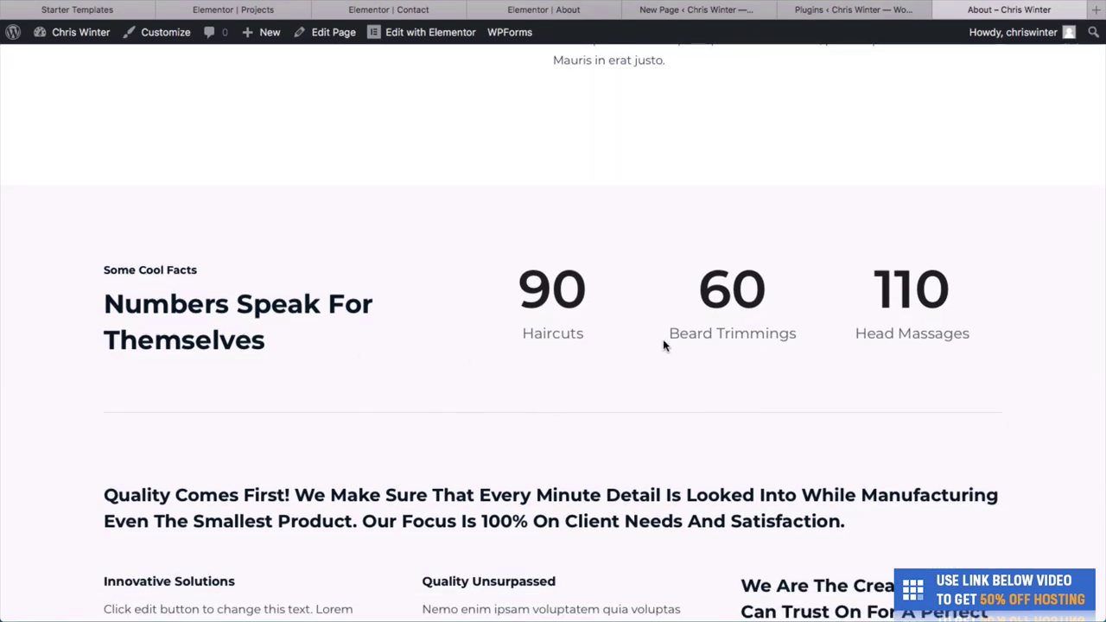
pyautogui.scroll(-7, 663, 346)
pyautogui.scroll(4, 662, 345)
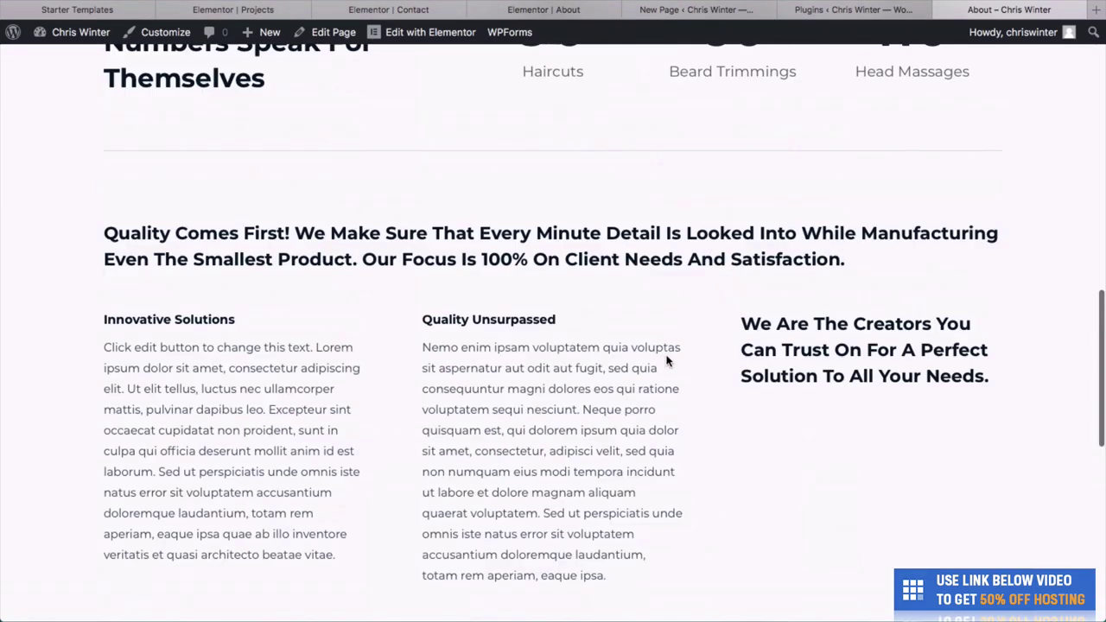
pyautogui.scroll(15, 666, 361)
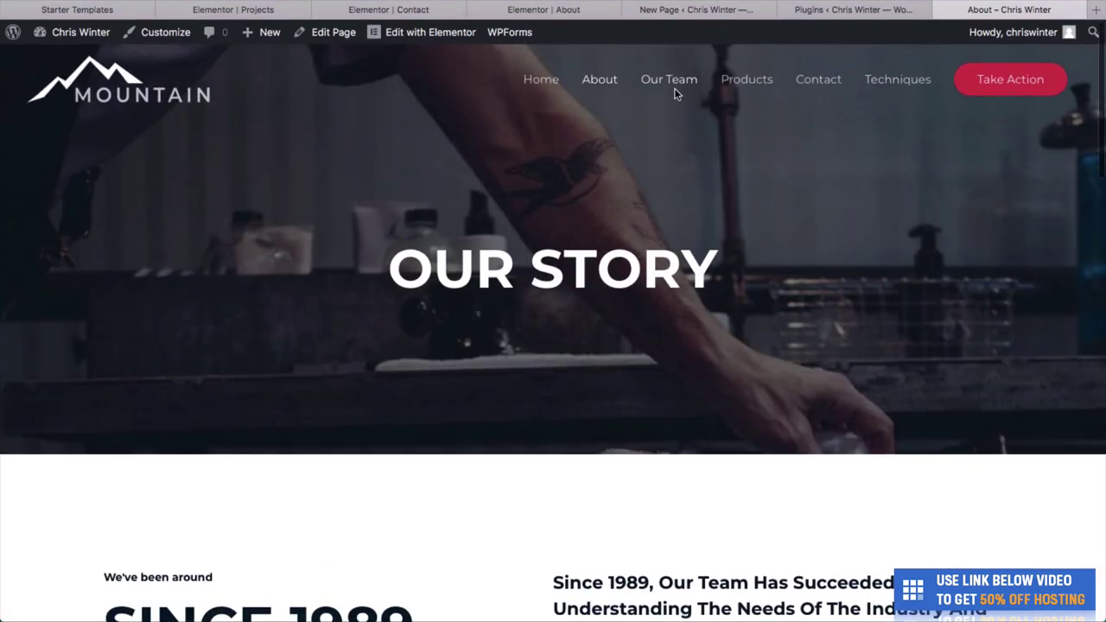
# Go to the Our Team page and scroll down to the barber photos.
pyautogui.click(670, 83)
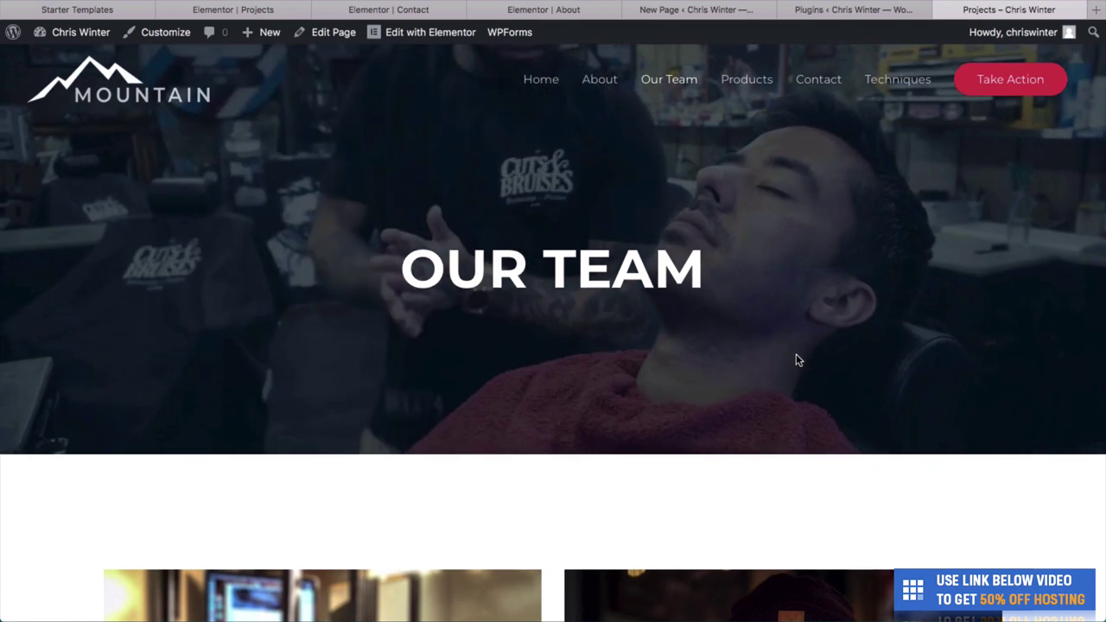
pyautogui.scroll(-5, 796, 355)
pyautogui.scroll(-3, 796, 359)
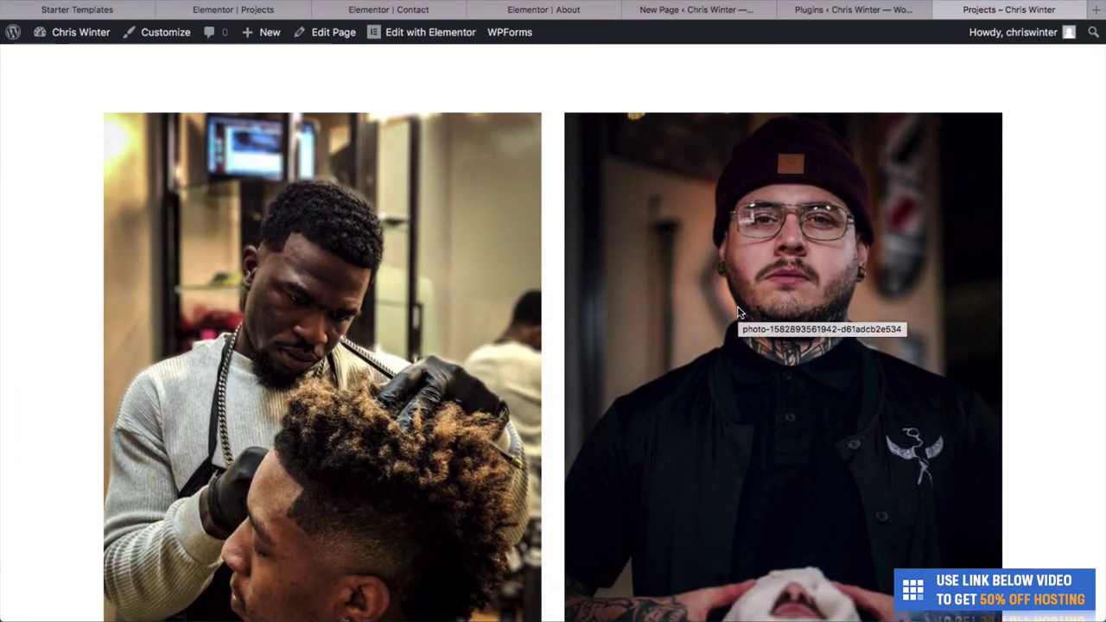
# Open the Unsplash website in a new browser tab.
pyautogui.press('super+l')
pyautogui.write('unsp')
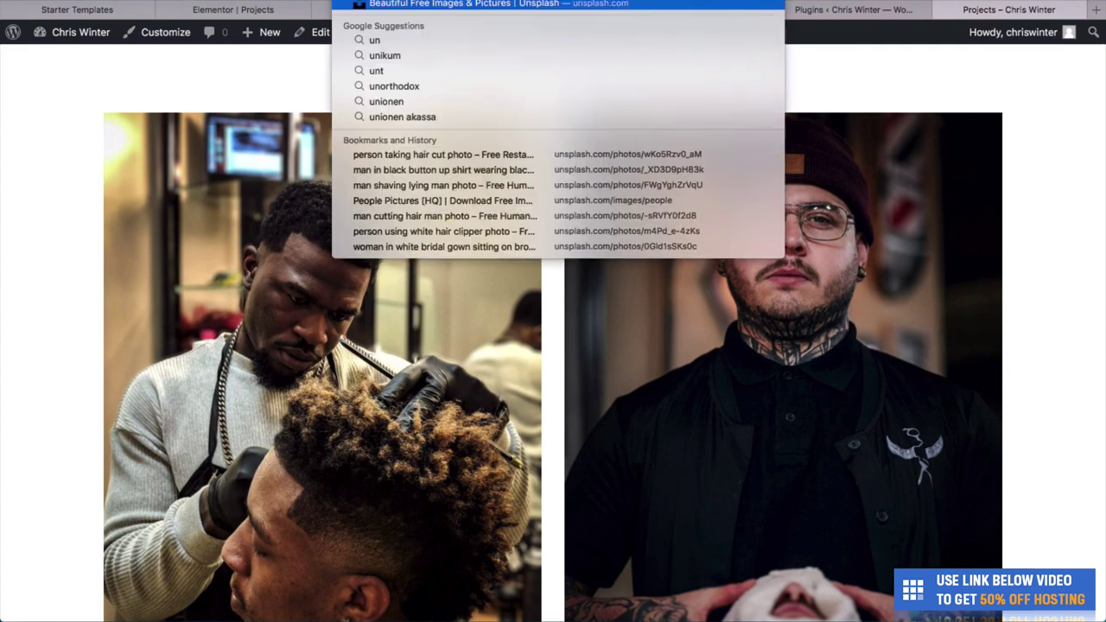
pyautogui.press('super+Return')
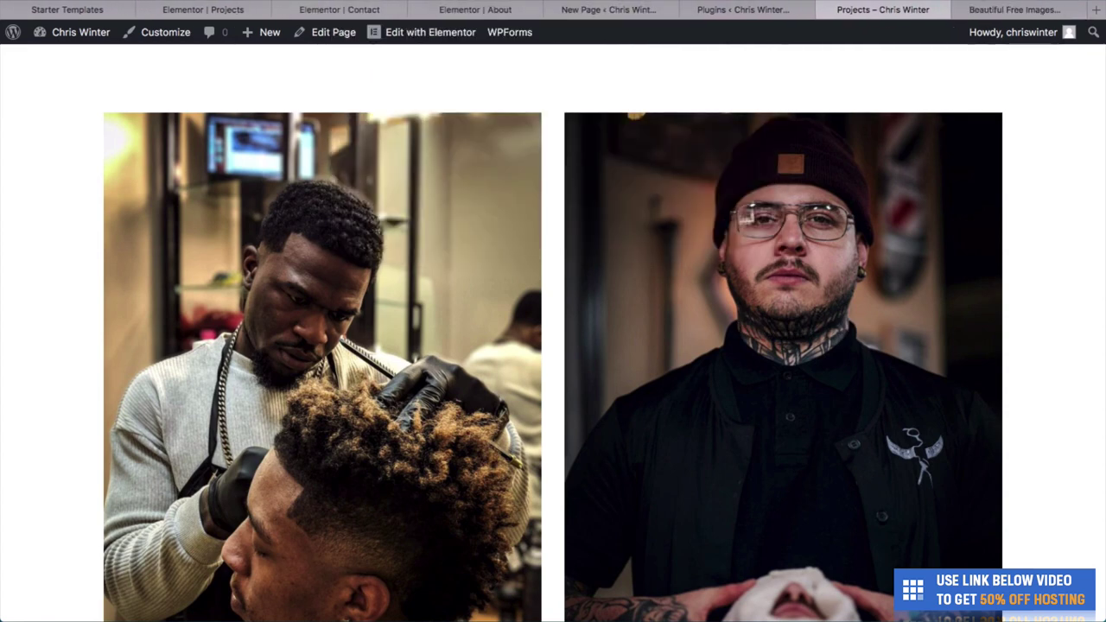
pyautogui.click(982, 7)
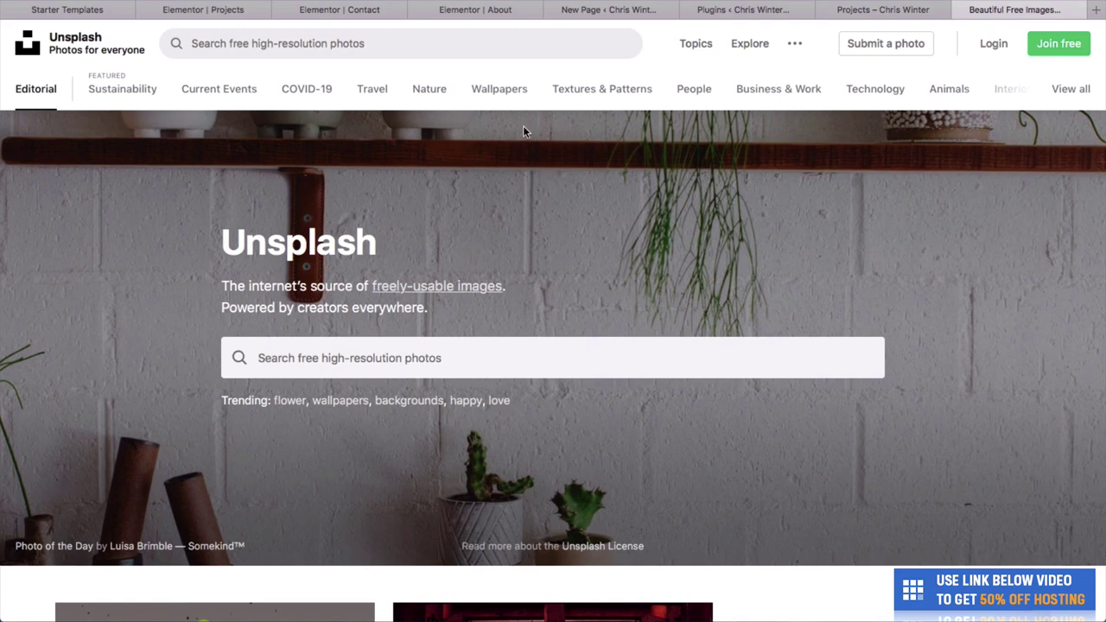
pyautogui.scroll(-5, 518, 139)
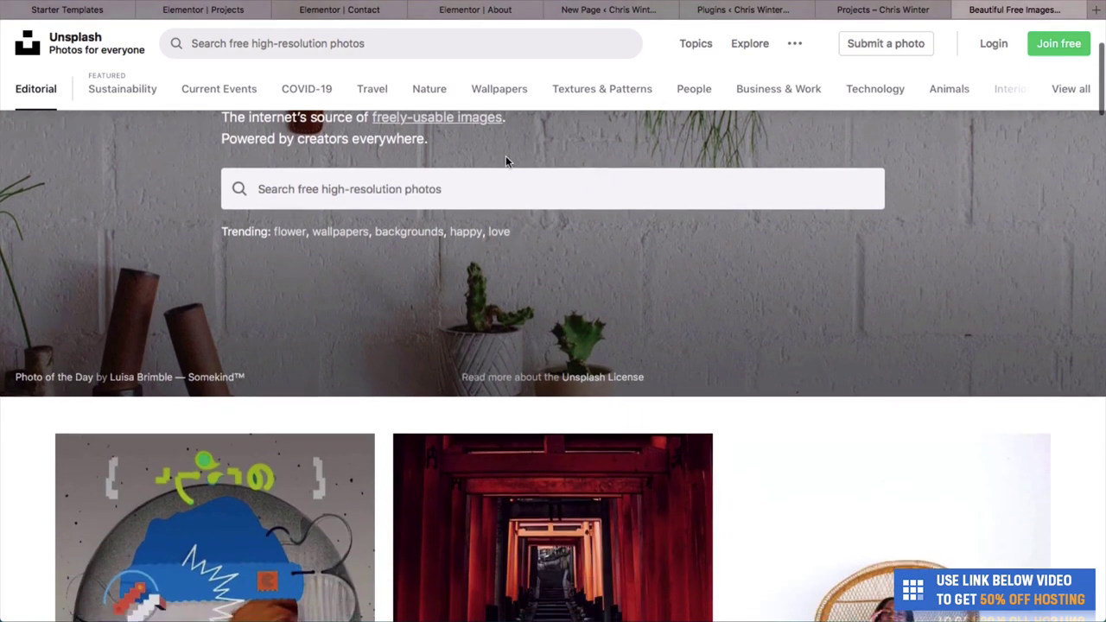
pyautogui.scroll(5, 505, 182)
# Search Unsplash for barber photos and view the barber-cutting-hair photo at full width.
pyautogui.click(396, 44)
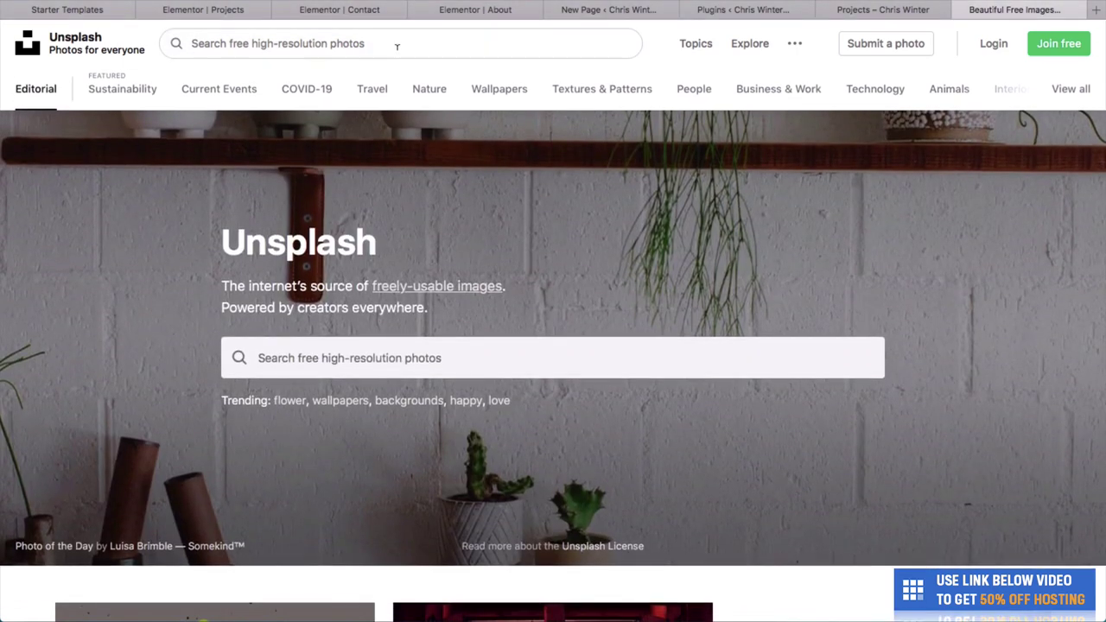
pyautogui.press('Return')
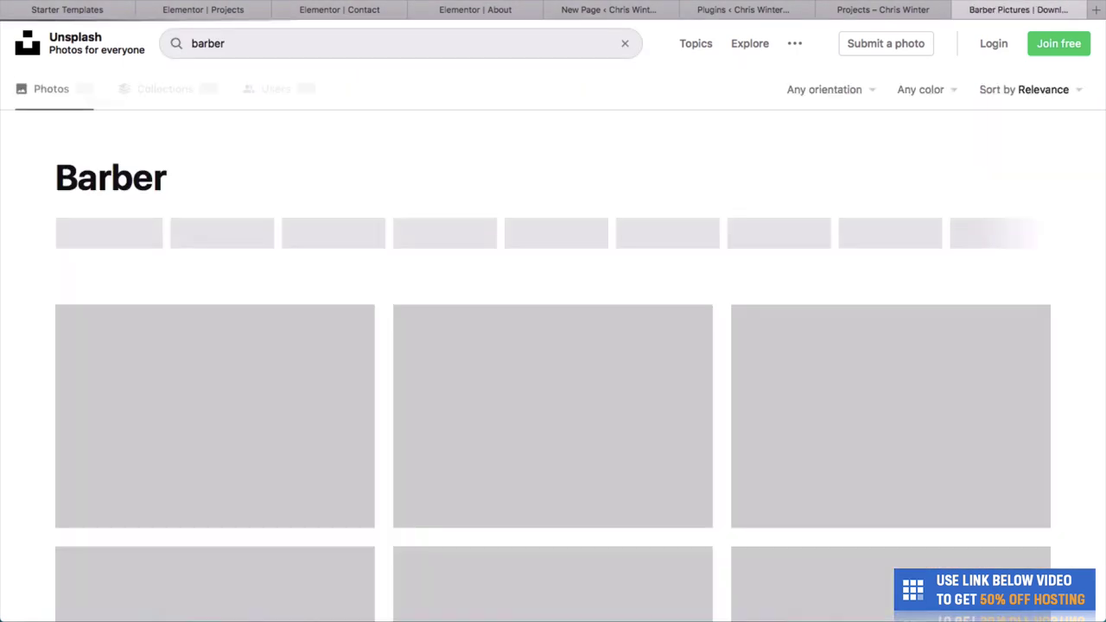
pyautogui.scroll(-8, 262, 351)
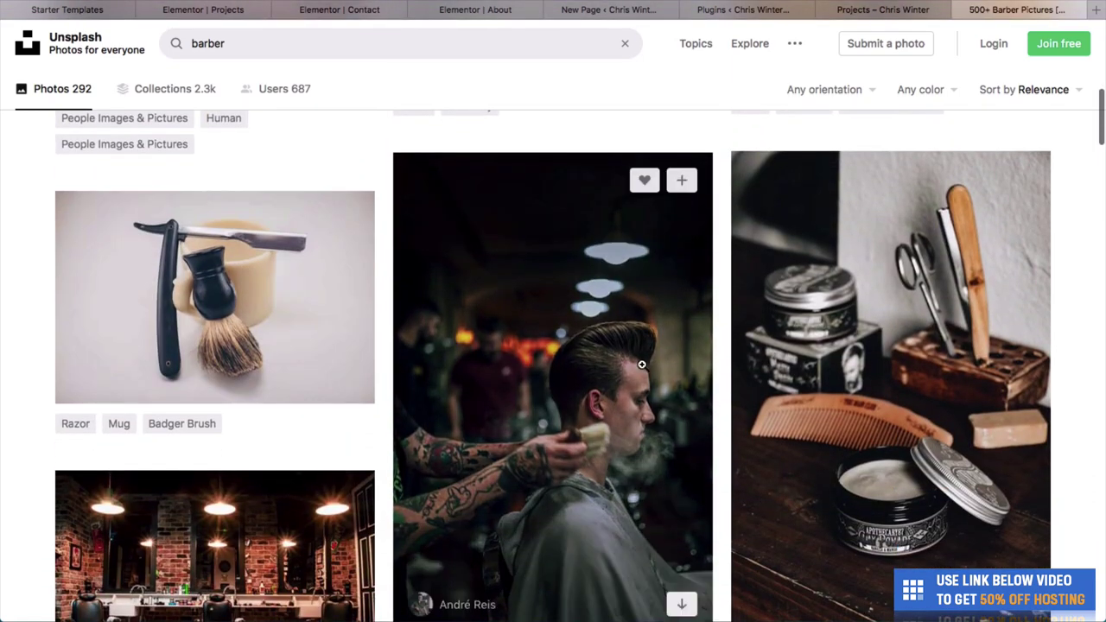
pyautogui.scroll(-4, 639, 363)
pyautogui.scroll(-8, 313, 258)
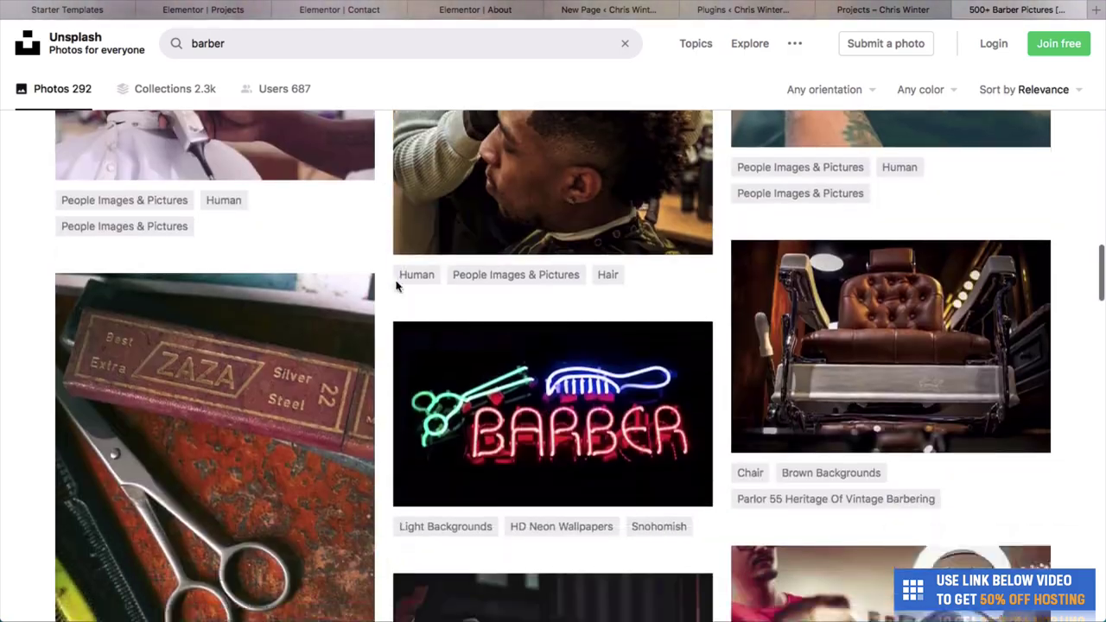
pyautogui.scroll(-1, 469, 507)
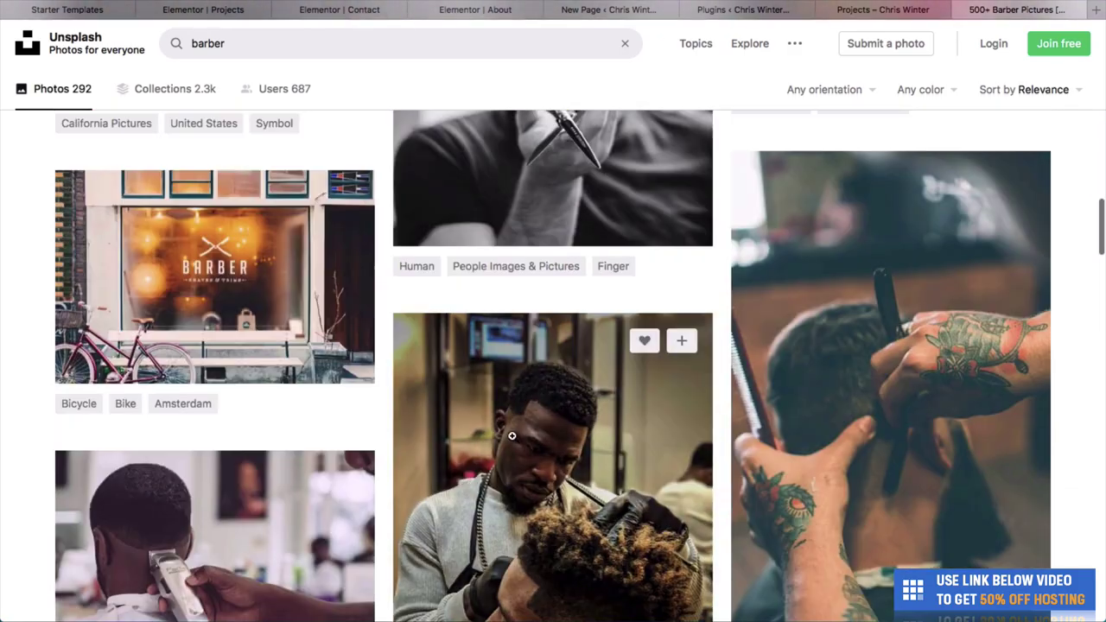
pyautogui.click(512, 436)
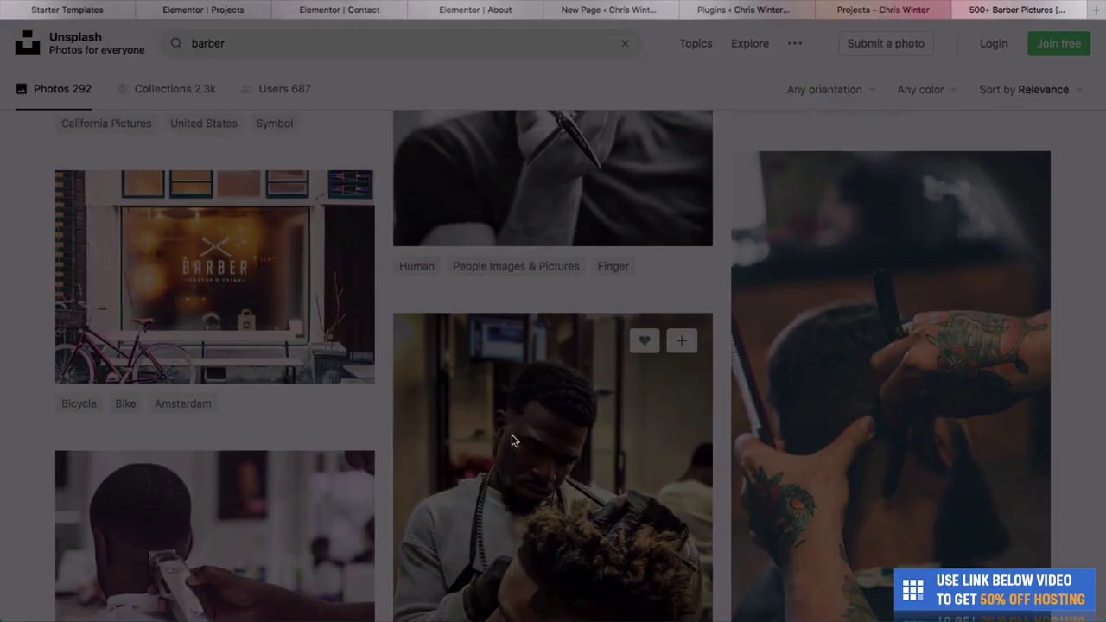
pyautogui.click(534, 291)
pyautogui.scroll(-3, 550, 305)
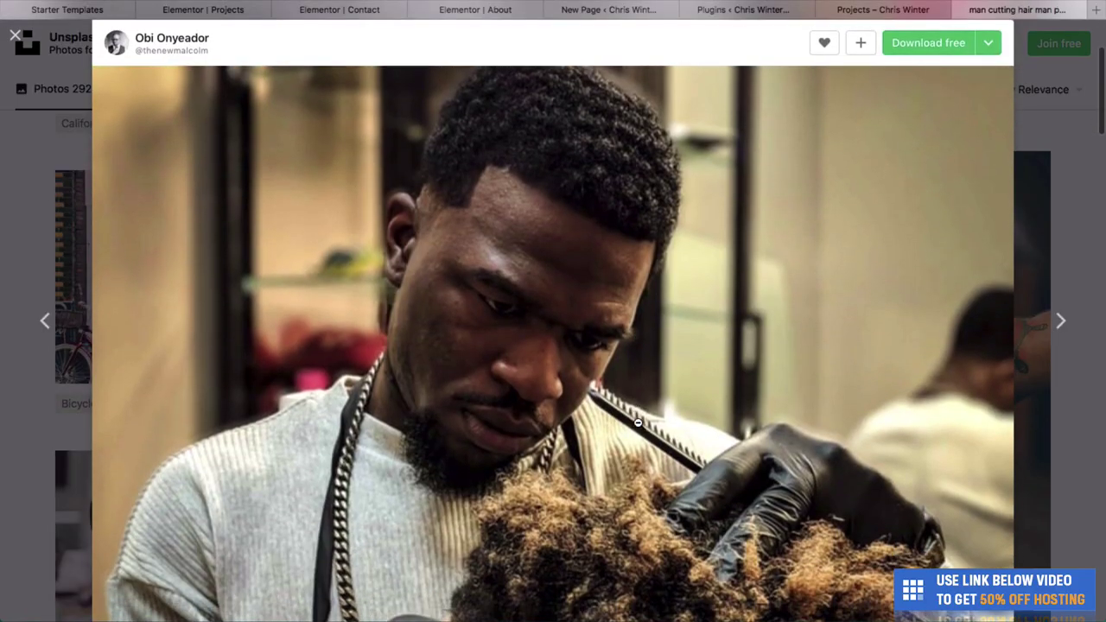
pyautogui.scroll(-6, 559, 396)
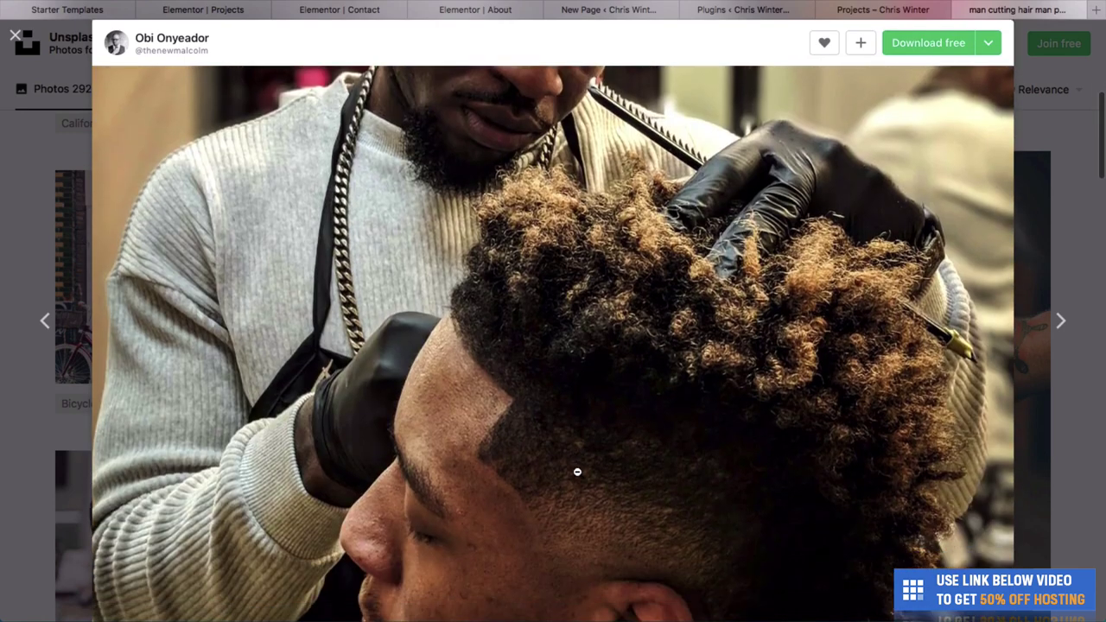
pyautogui.click(1078, 245)
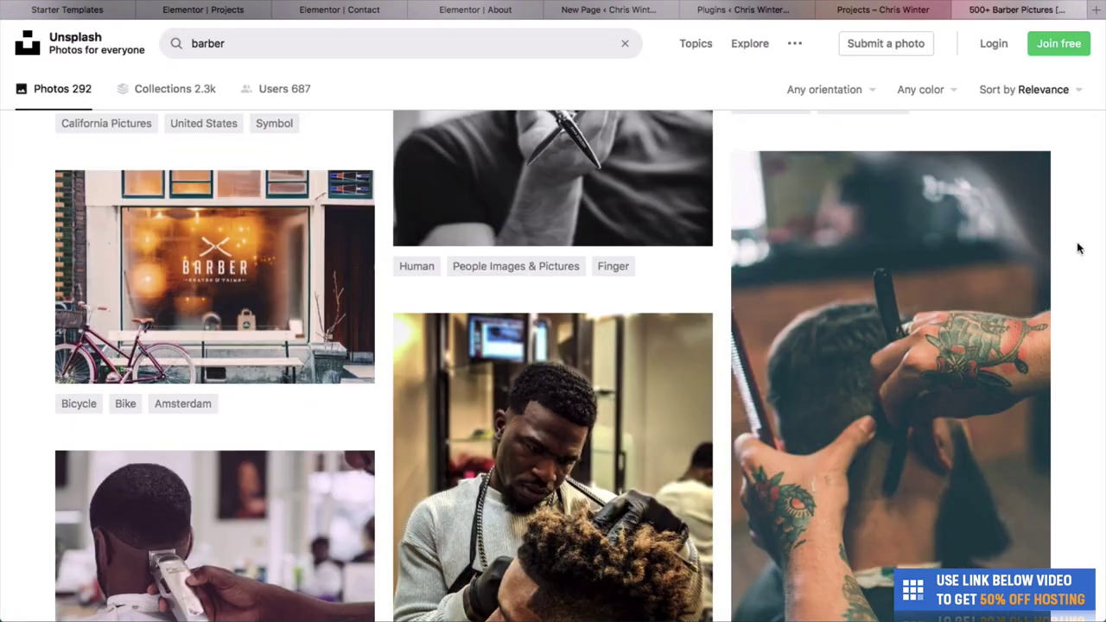
pyautogui.scroll(5, 523, 222)
pyautogui.scroll(-1, 523, 222)
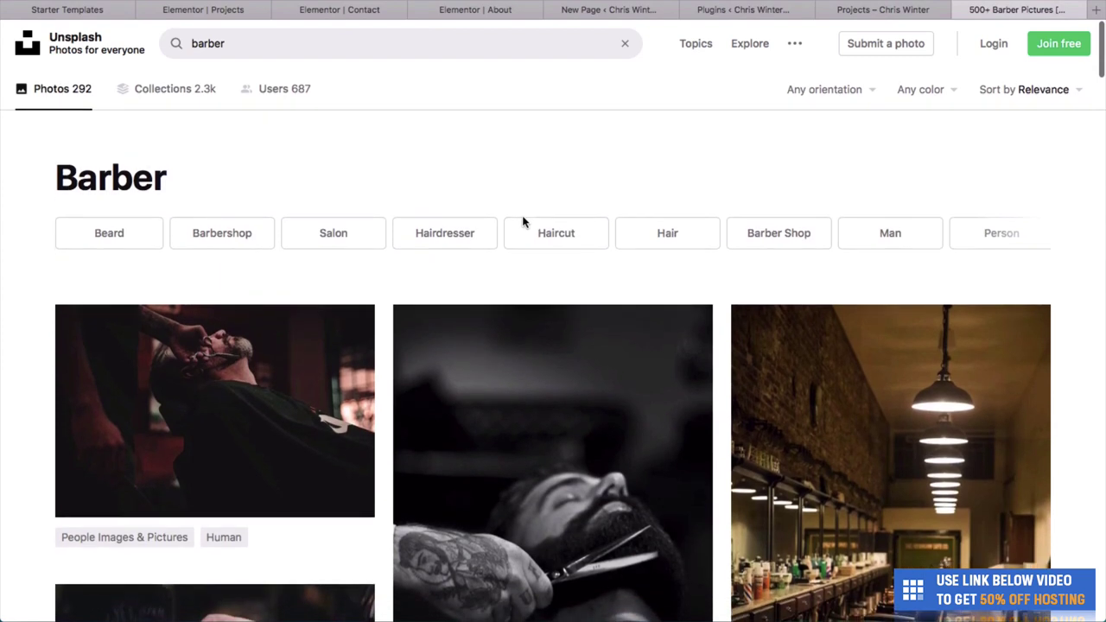
# Search Unsplash for 'yoga studio' and scroll through the results.
pyautogui.click(294, 50)
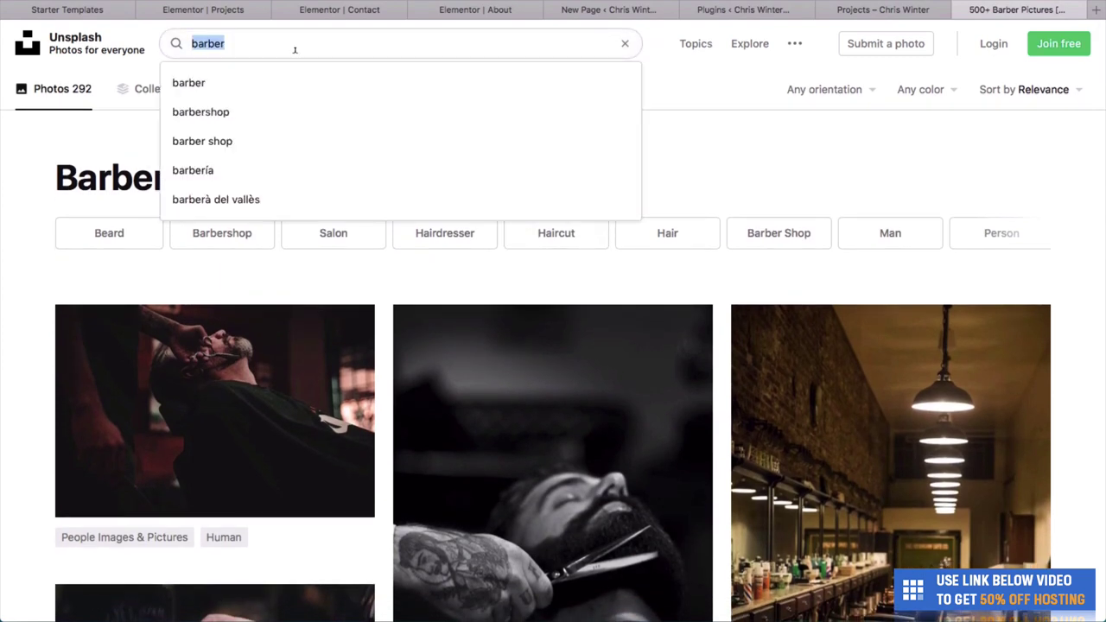
pyautogui.write('yoga stu')
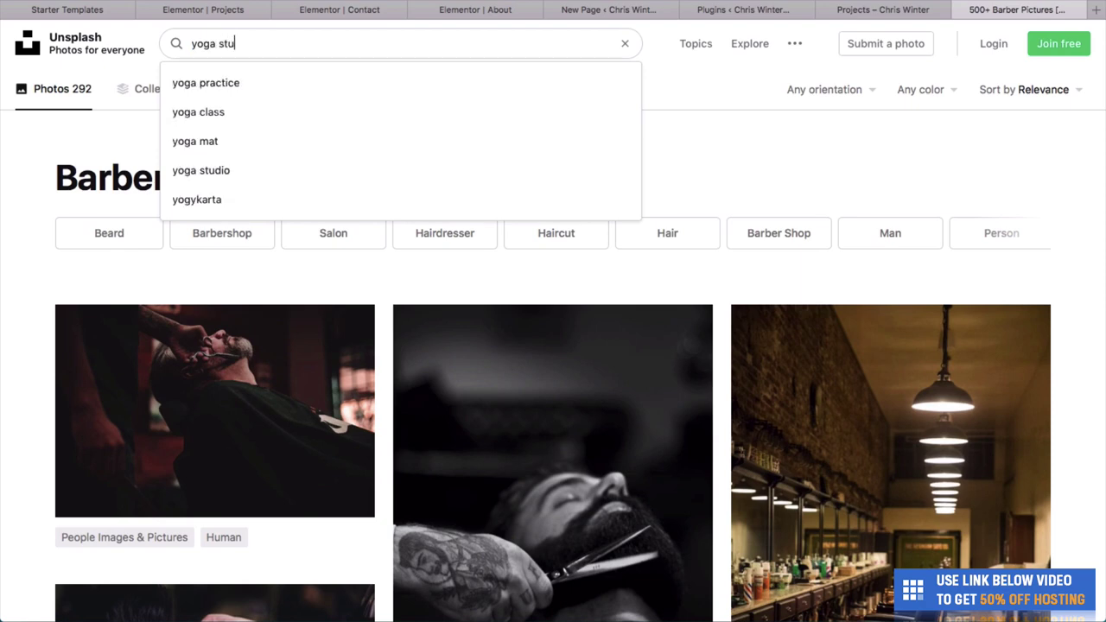
pyautogui.write('dio')
pyautogui.press('Return')
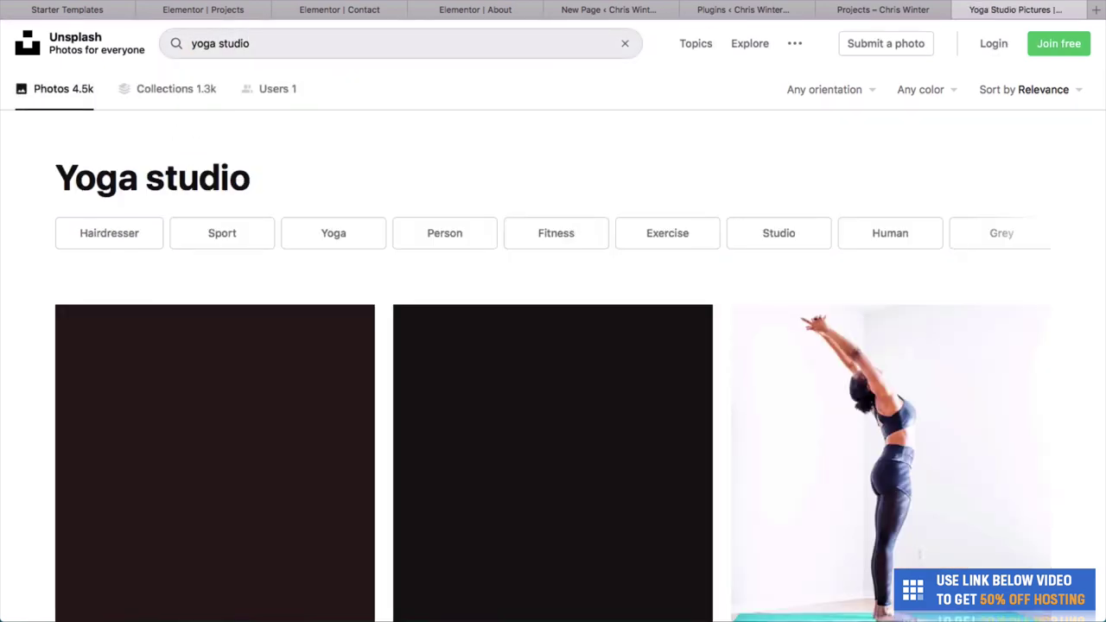
pyautogui.scroll(-4, 234, 320)
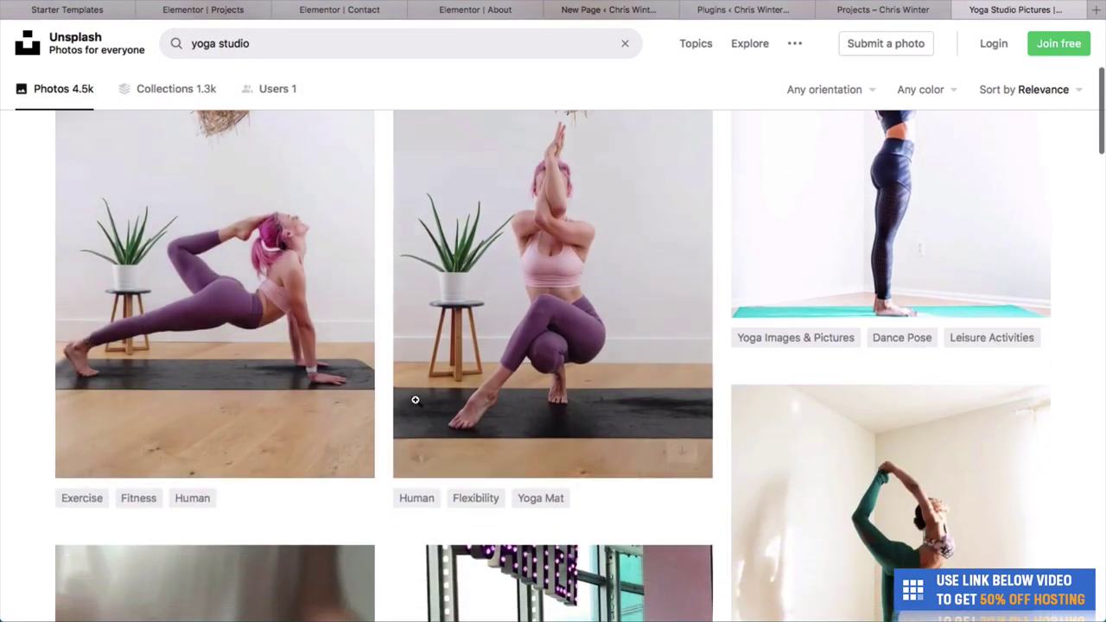
pyautogui.scroll(-10, 464, 328)
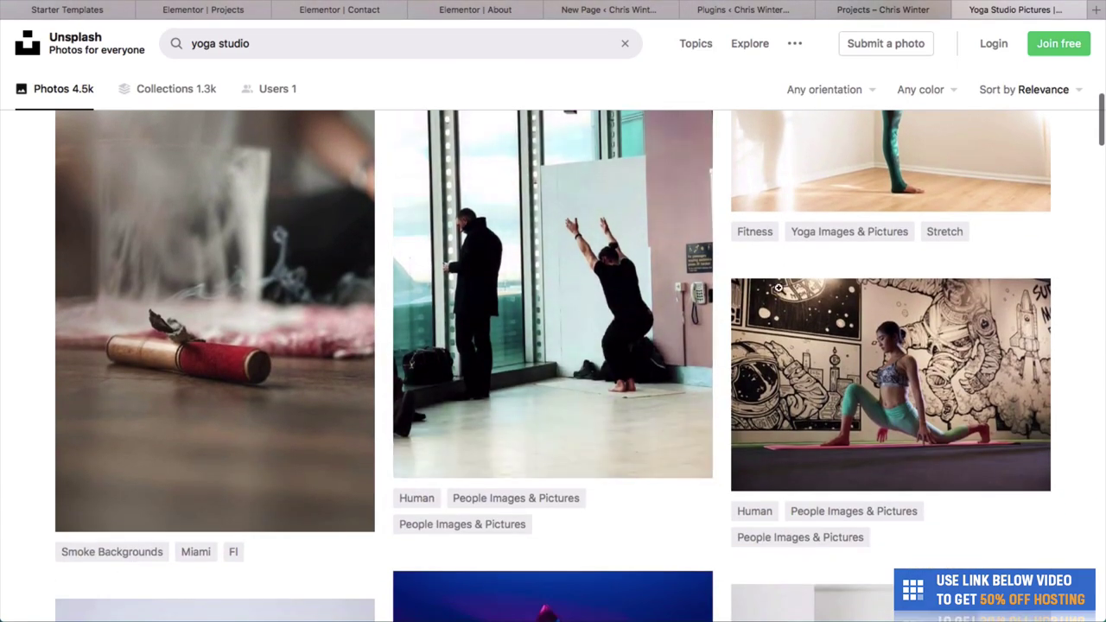
pyautogui.scroll(-8, 775, 352)
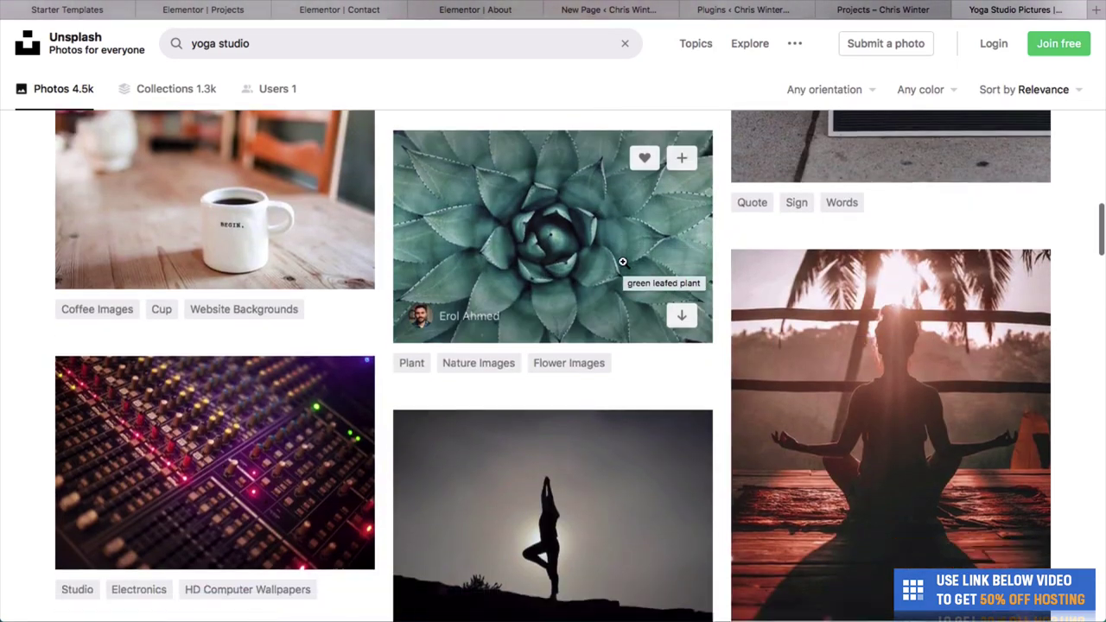
pyautogui.scroll(-2, 623, 261)
pyautogui.scroll(3, 609, 251)
# Zoom into the agave and yoga pose photos, then return to the Unsplash home page.
pyautogui.click(607, 248)
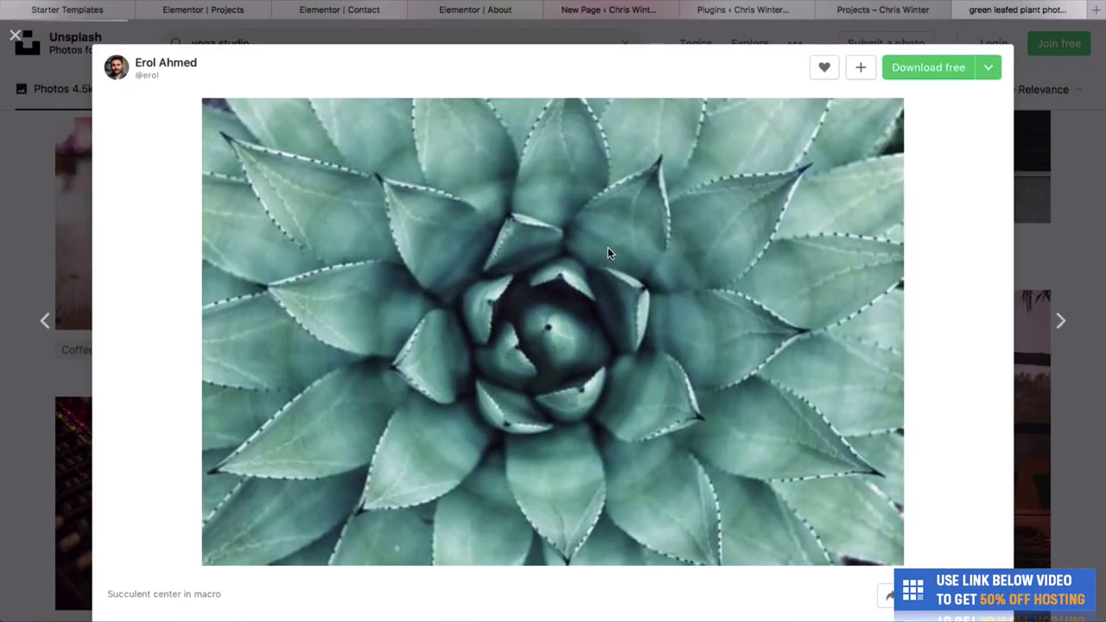
pyautogui.click(536, 297)
pyautogui.click(435, 445)
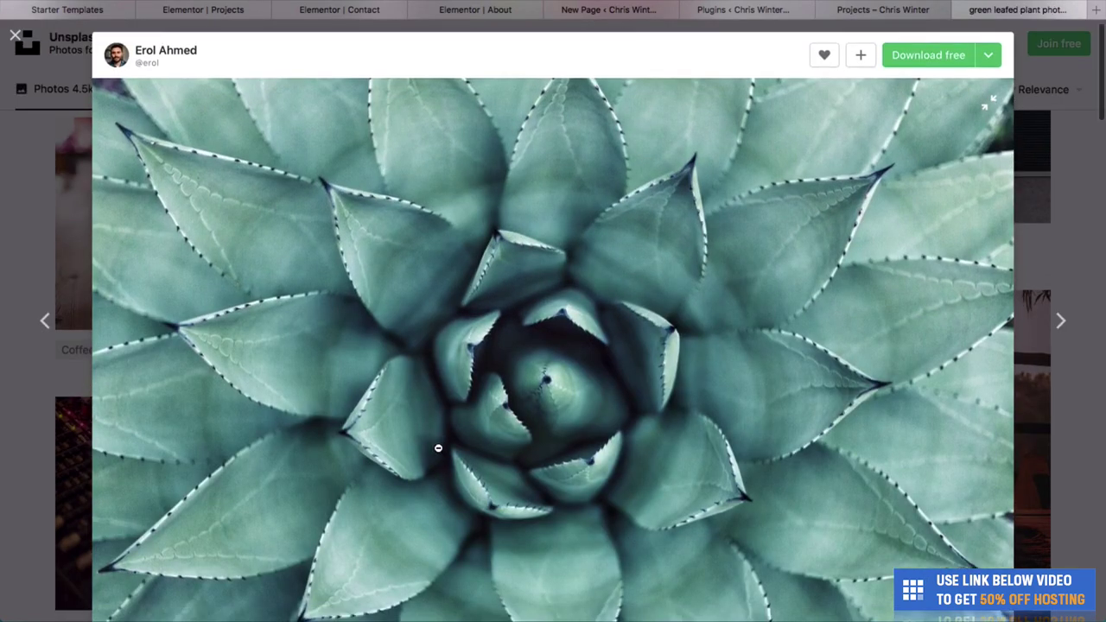
pyautogui.click(5, 416)
pyautogui.scroll(15, 24, 414)
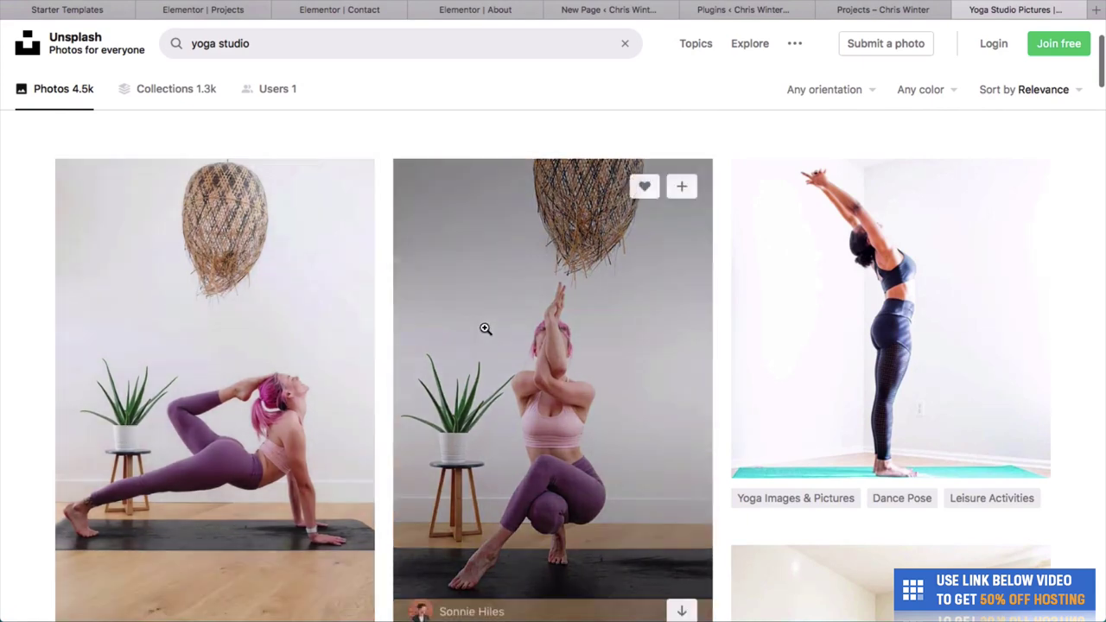
pyautogui.click(485, 328)
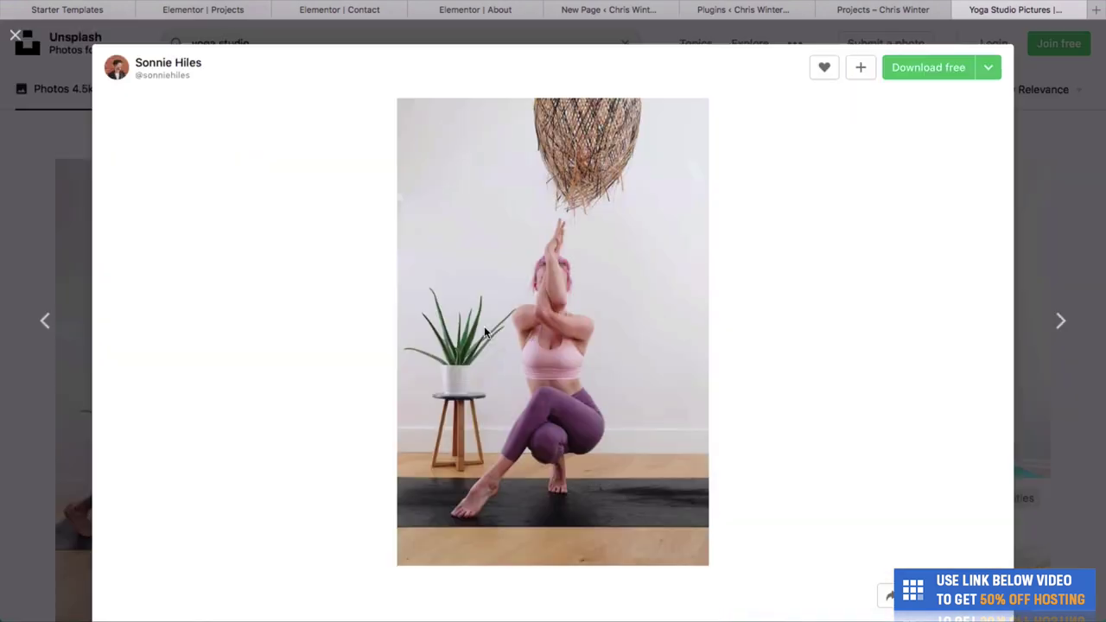
pyautogui.click(510, 219)
pyautogui.scroll(-5, 529, 415)
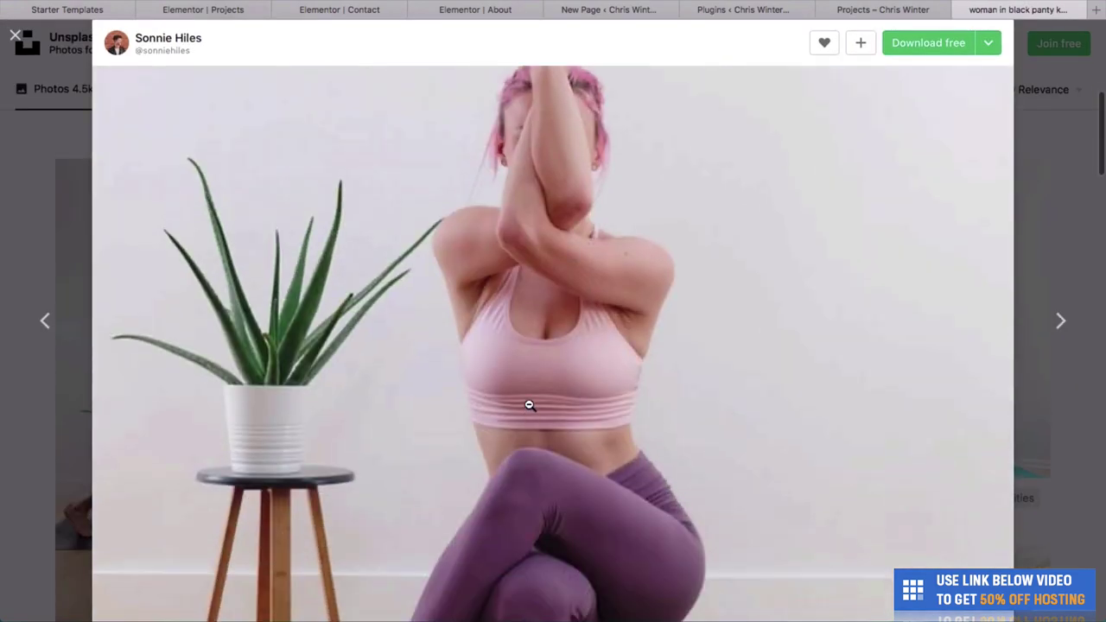
pyautogui.scroll(-5, 1042, 225)
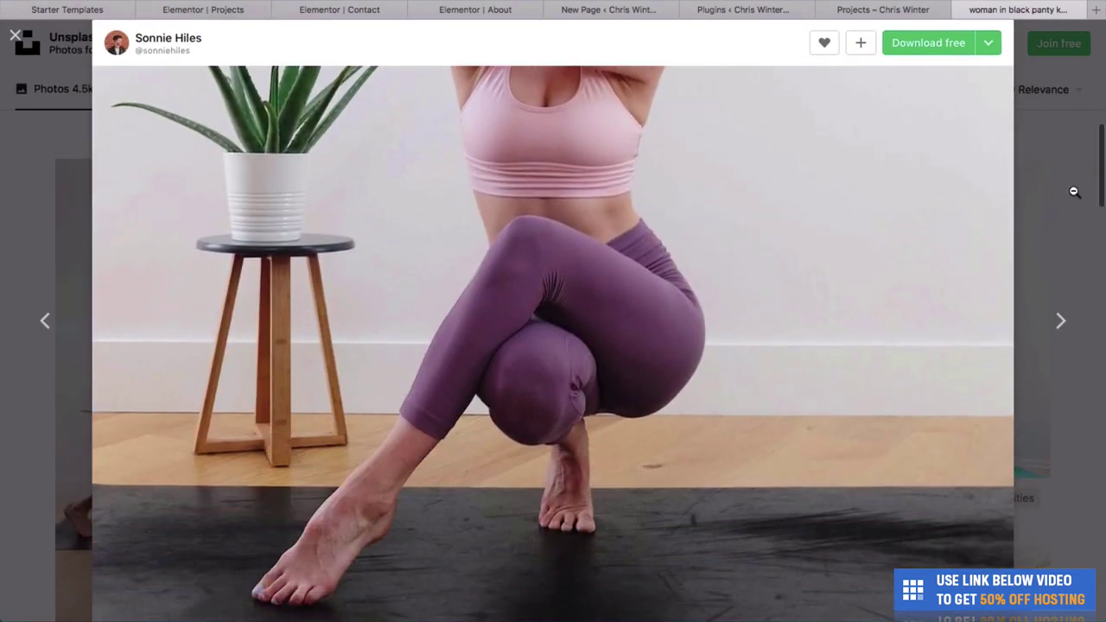
pyautogui.click(16, 38)
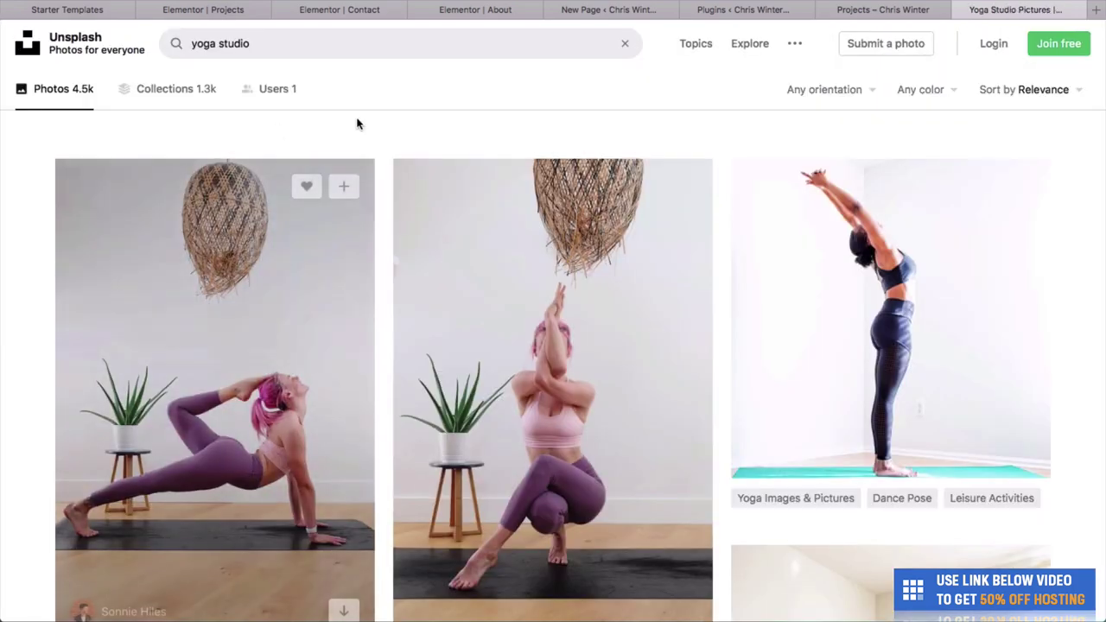
pyautogui.scroll(2, 363, 124)
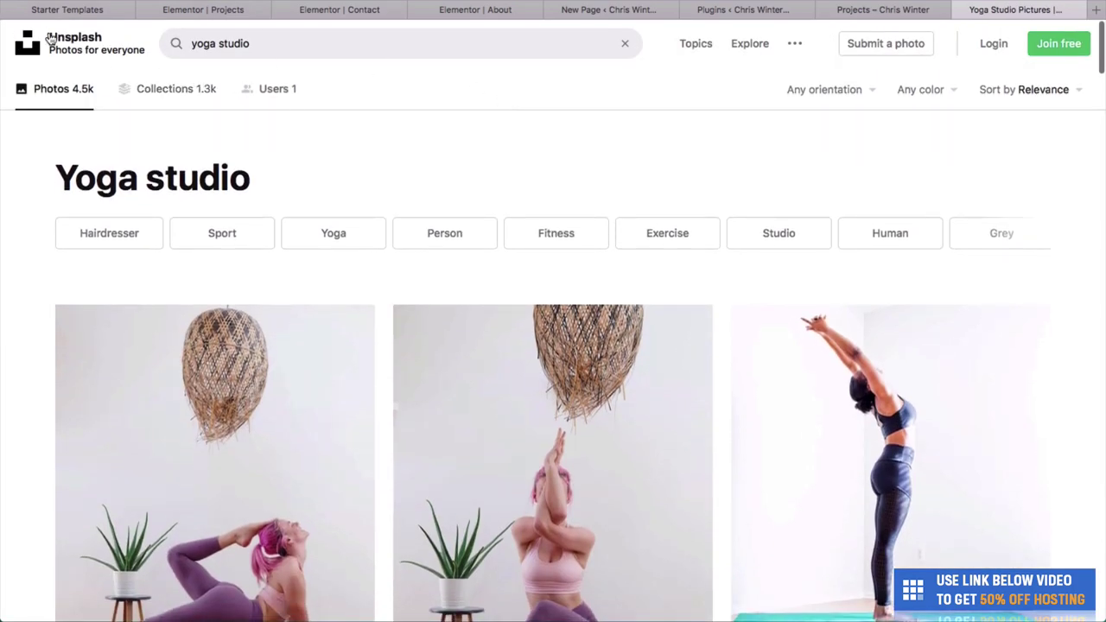
pyautogui.click(50, 38)
# Return to the Barber Brothers Projects page and review the Products page.
pyautogui.click(871, 9)
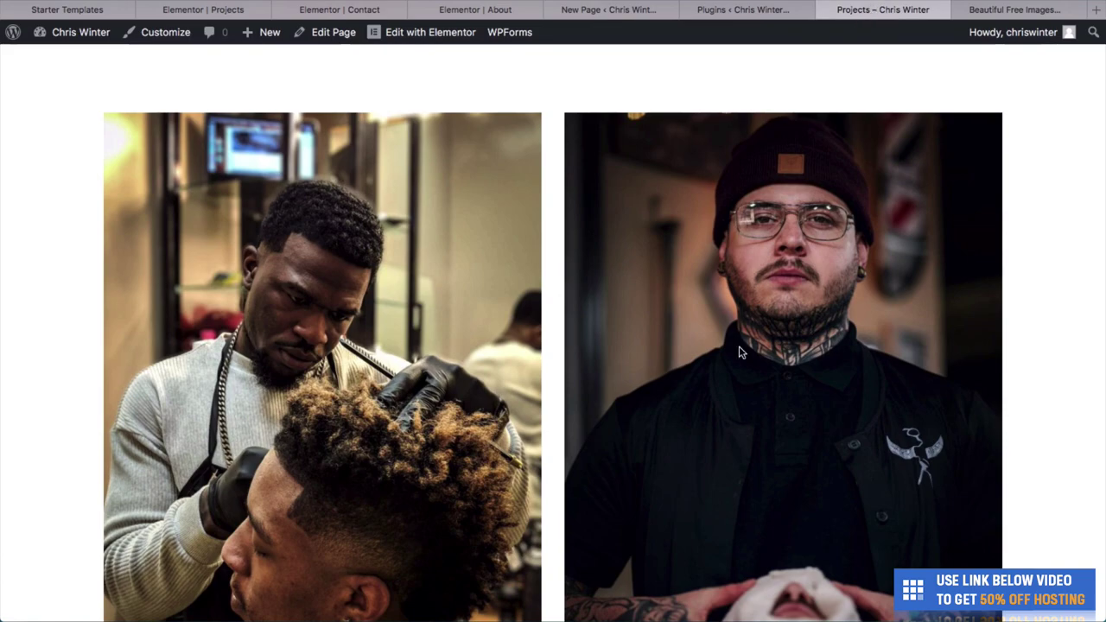
pyautogui.scroll(-5, 740, 352)
pyautogui.scroll(4, 741, 352)
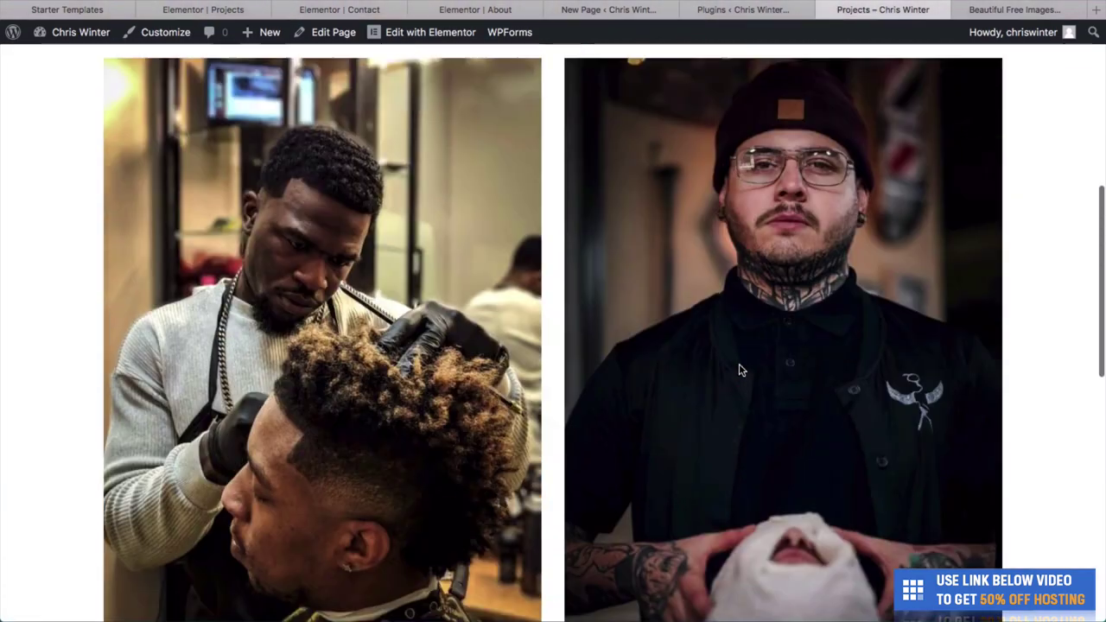
pyautogui.scroll(5, 738, 370)
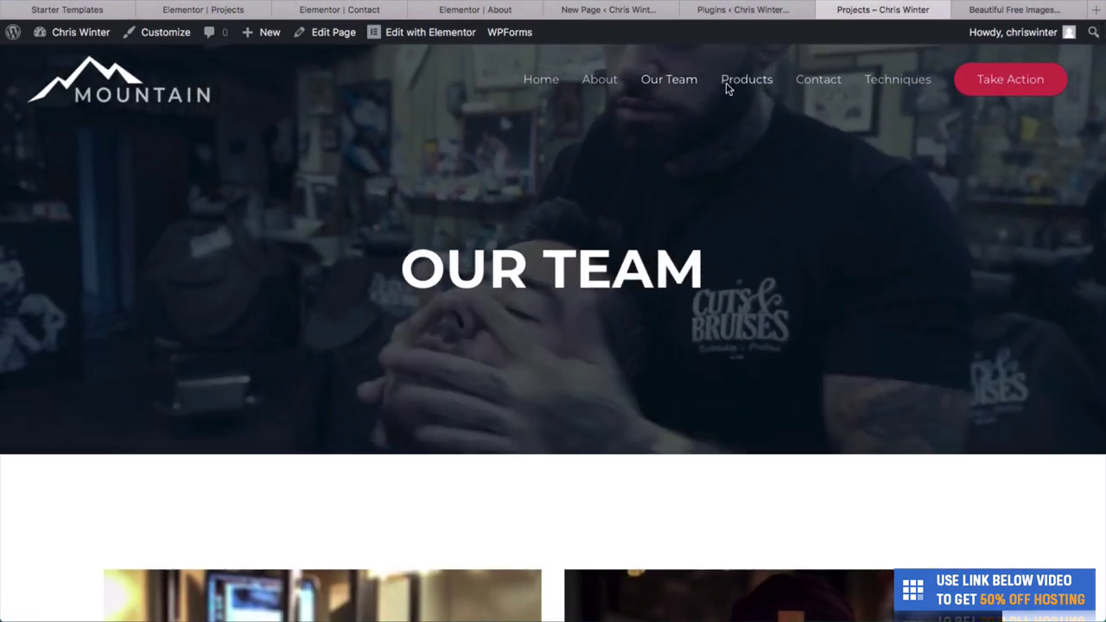
pyautogui.click(726, 82)
pyautogui.scroll(-5, 607, 320)
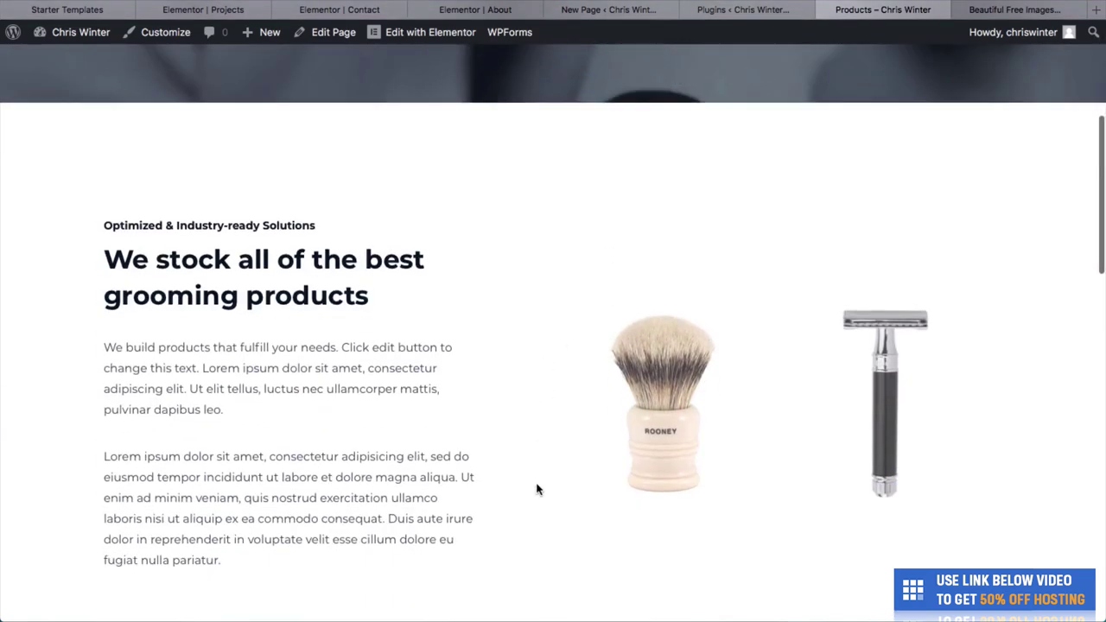
pyautogui.scroll(-2, 536, 490)
pyautogui.scroll(-2, 666, 414)
pyautogui.scroll(6, 669, 371)
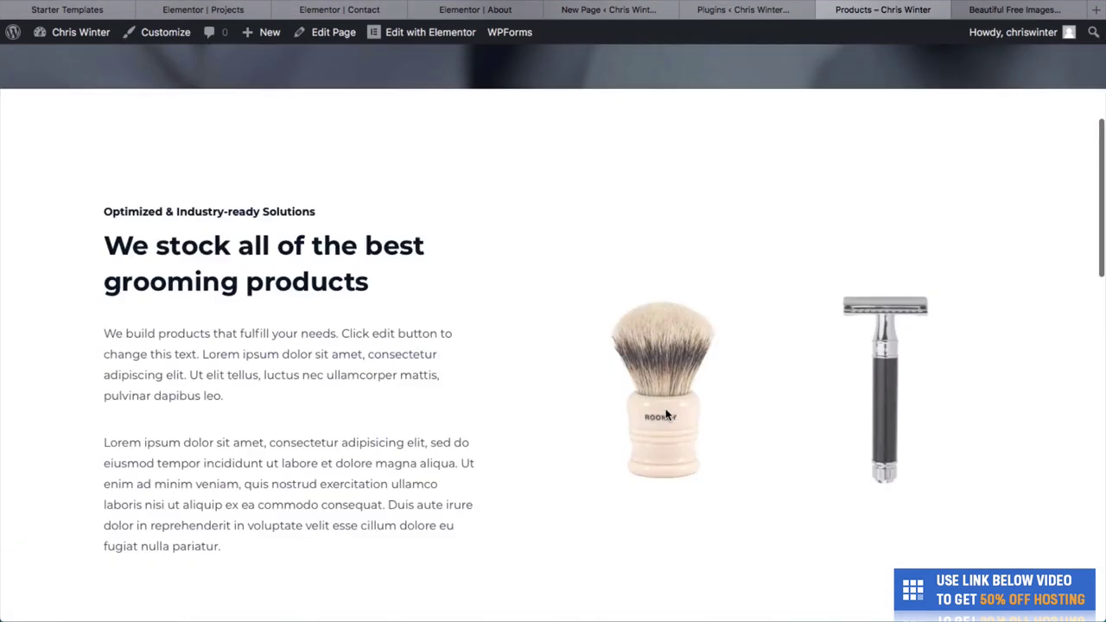
# Review the Barber Brothers Contact page.
pyautogui.click(812, 79)
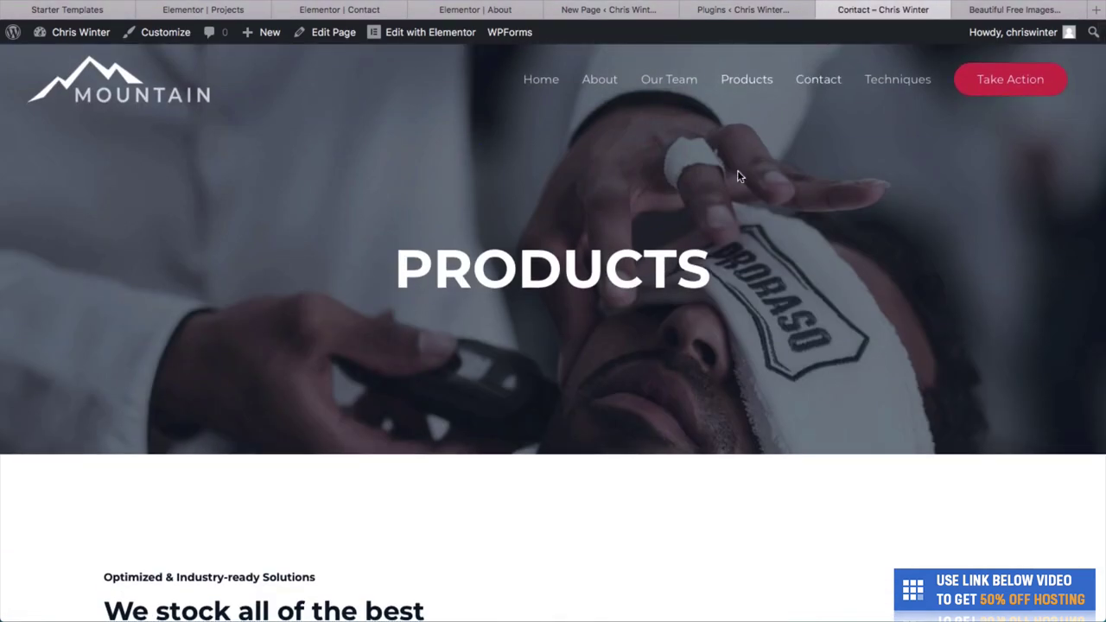
pyautogui.scroll(-2, 518, 343)
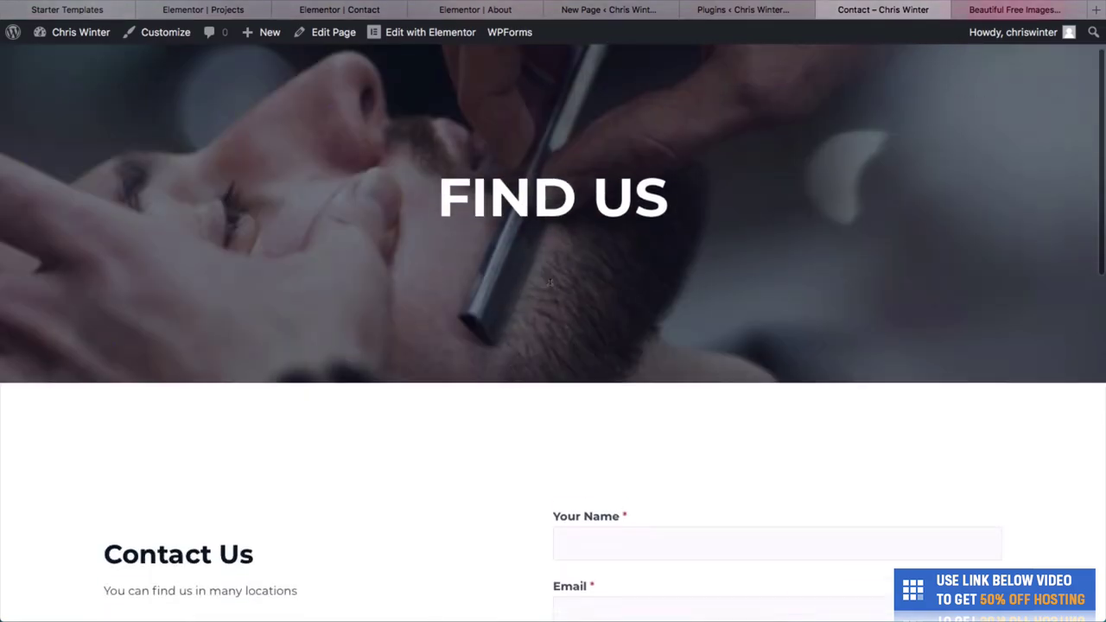
pyautogui.scroll(2, 450, 414)
pyautogui.scroll(-10, 343, 510)
pyautogui.scroll(-4, 349, 520)
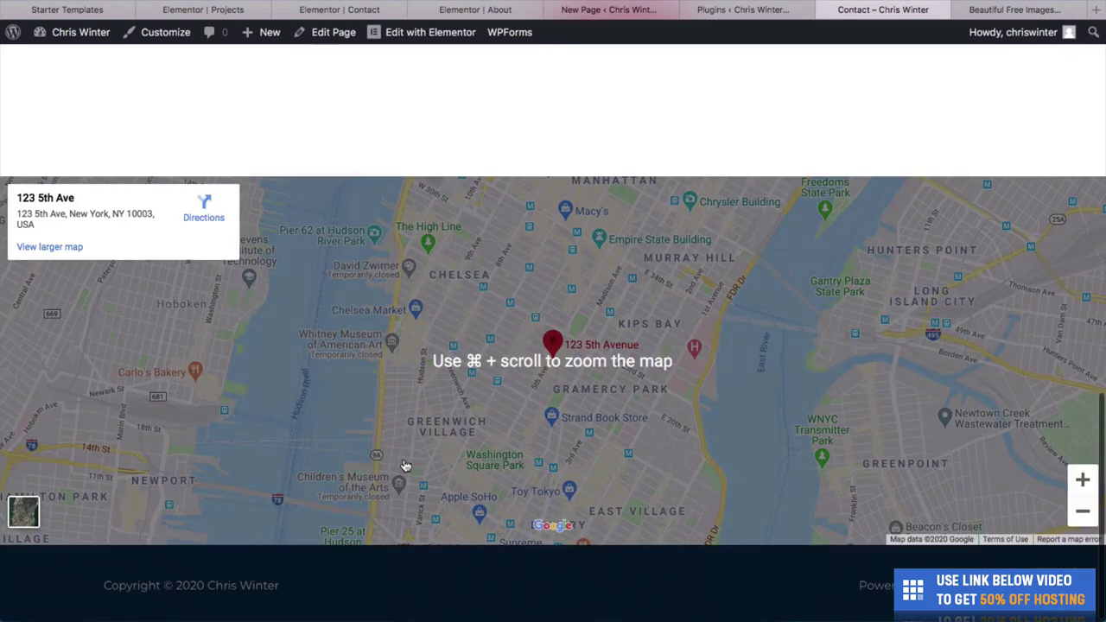
pyautogui.moveTo(531, 387); pyautogui.dragTo(532, 353)
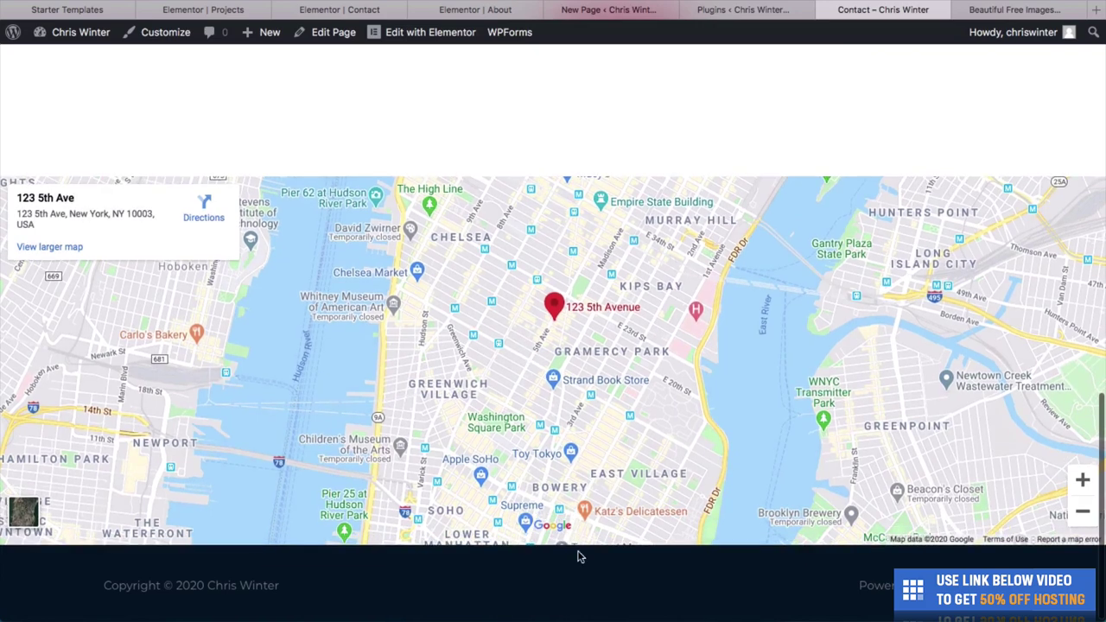
pyautogui.scroll(-1, 579, 562)
pyautogui.scroll(15, 579, 563)
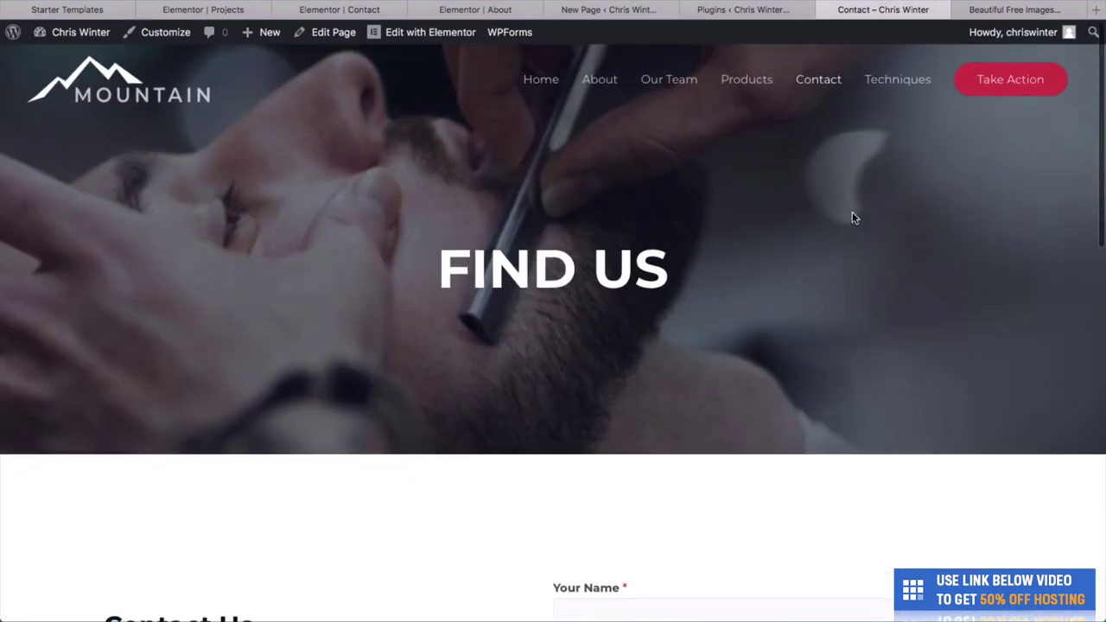
# View the haircutting techniques post, then go back to the home page.
pyautogui.click(899, 80)
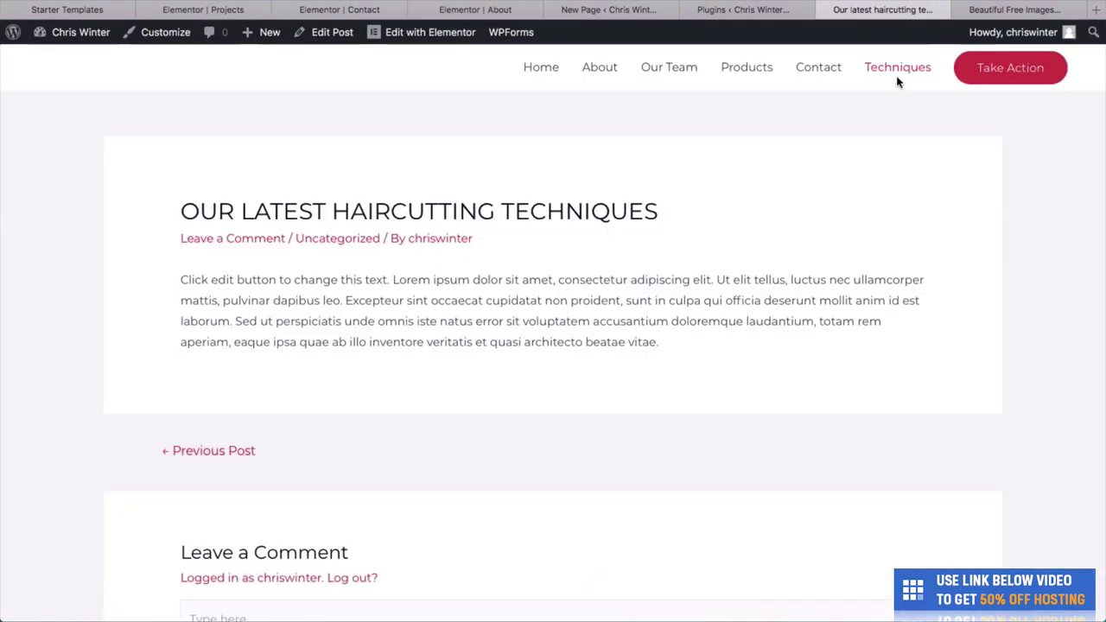
pyautogui.scroll(-3, 676, 444)
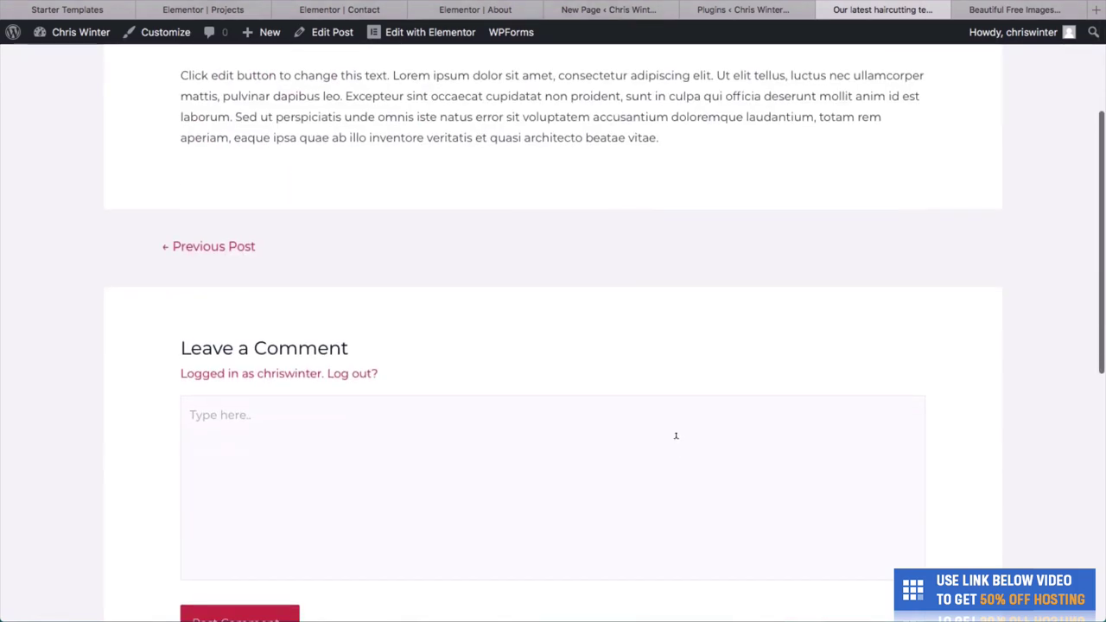
pyautogui.scroll(3, 676, 434)
pyautogui.click(539, 73)
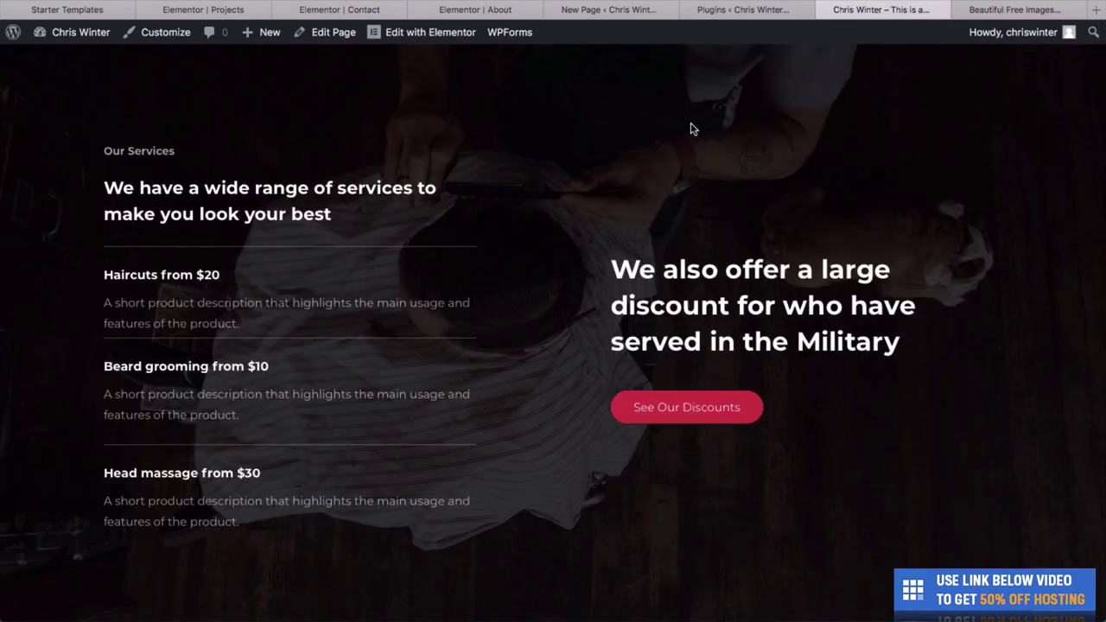
pyautogui.scroll(10, 682, 125)
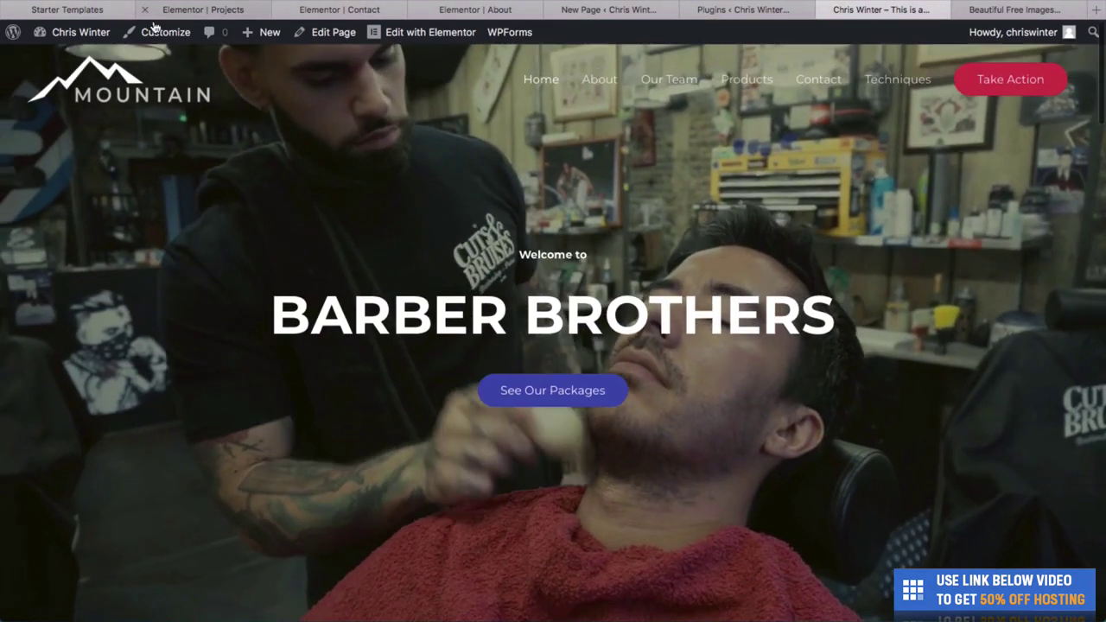
pyautogui.moveTo(78, 35)
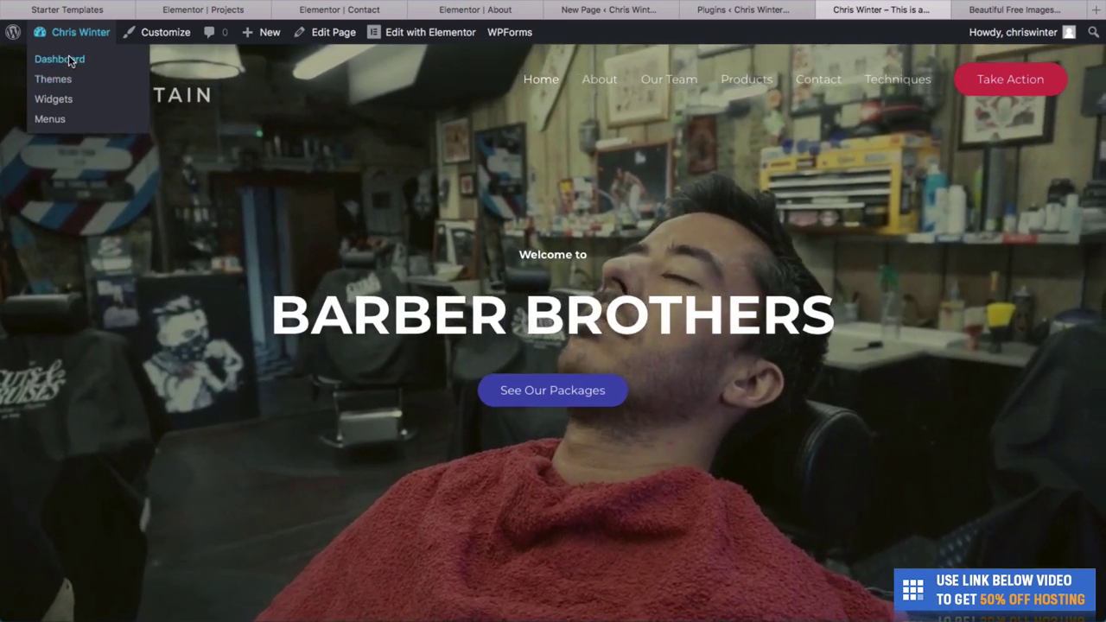
# From the dashboard, pass through Add Plugins and Installed Plugins to open the Starter Templates library.
pyautogui.click(69, 59)
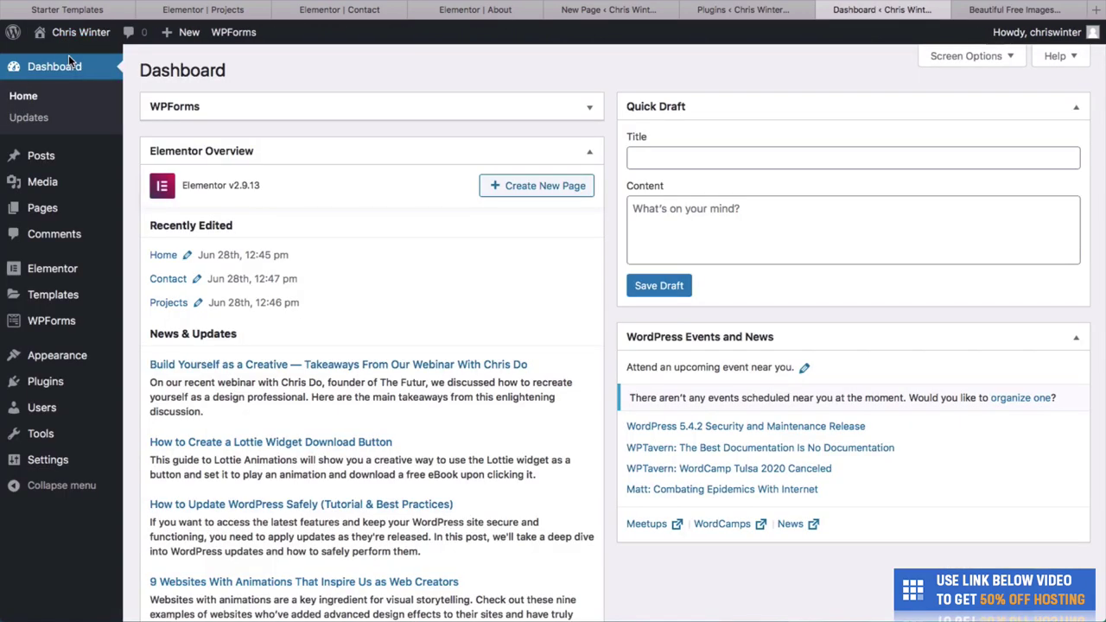
pyautogui.moveTo(118, 360)
pyautogui.moveTo(95, 391)
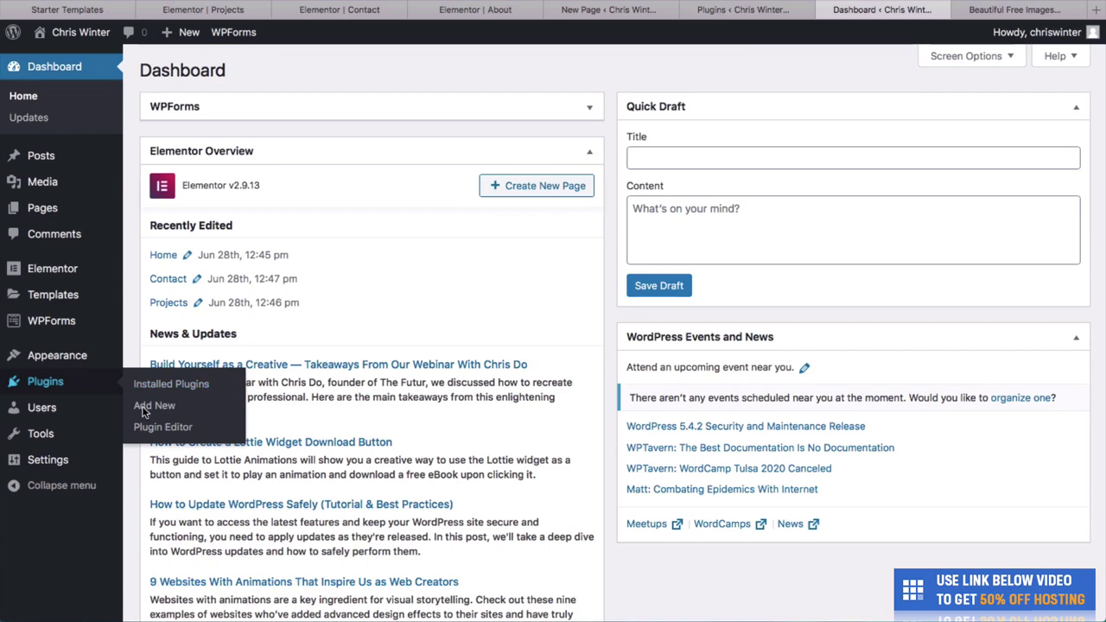
pyautogui.click(145, 411)
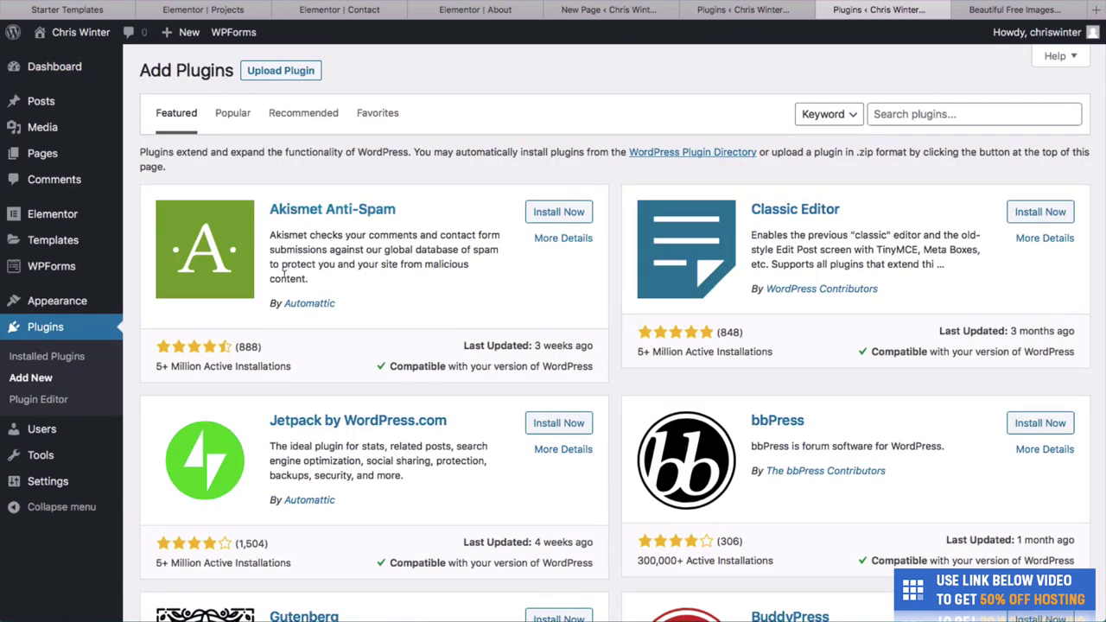
pyautogui.click(51, 356)
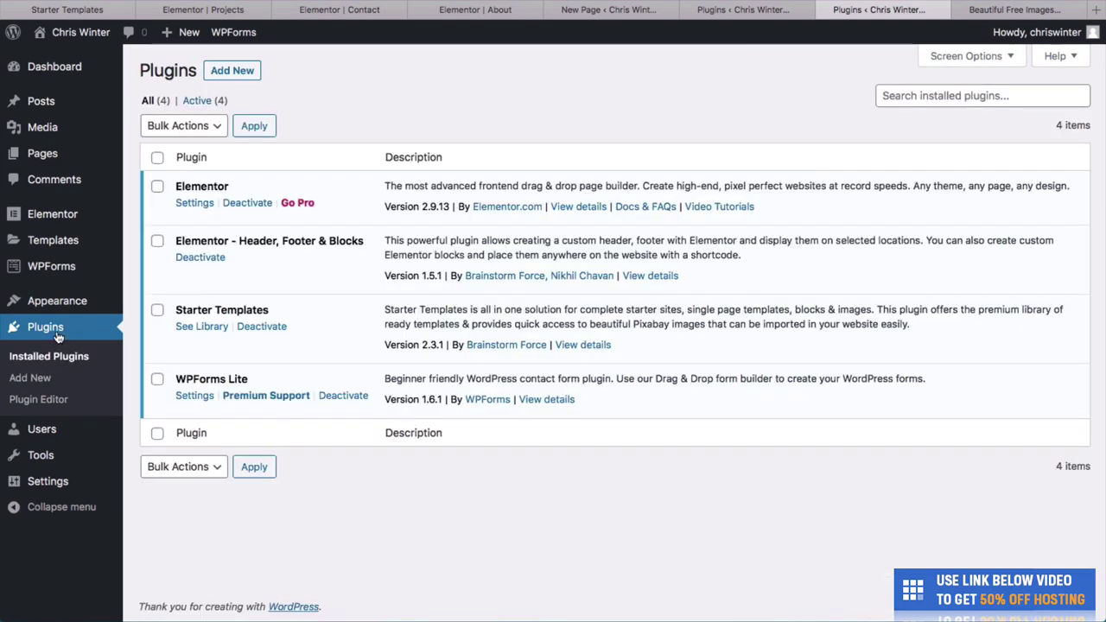
pyautogui.click(192, 328)
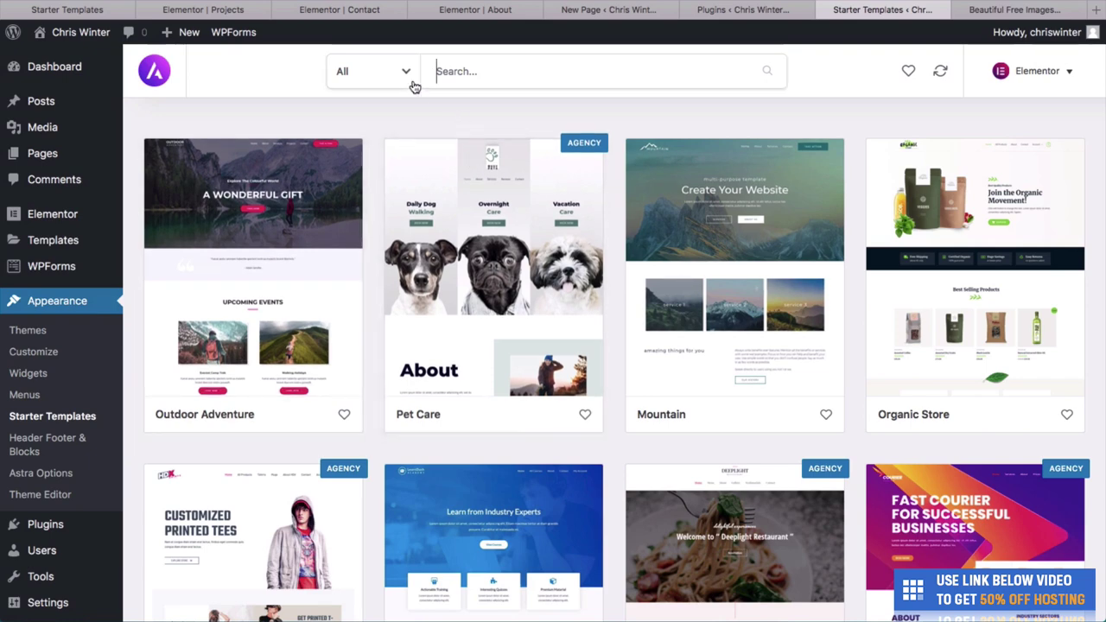
# Filter the Starter Templates library to show only Free templates.
pyautogui.click(379, 76)
pyautogui.click(520, 103)
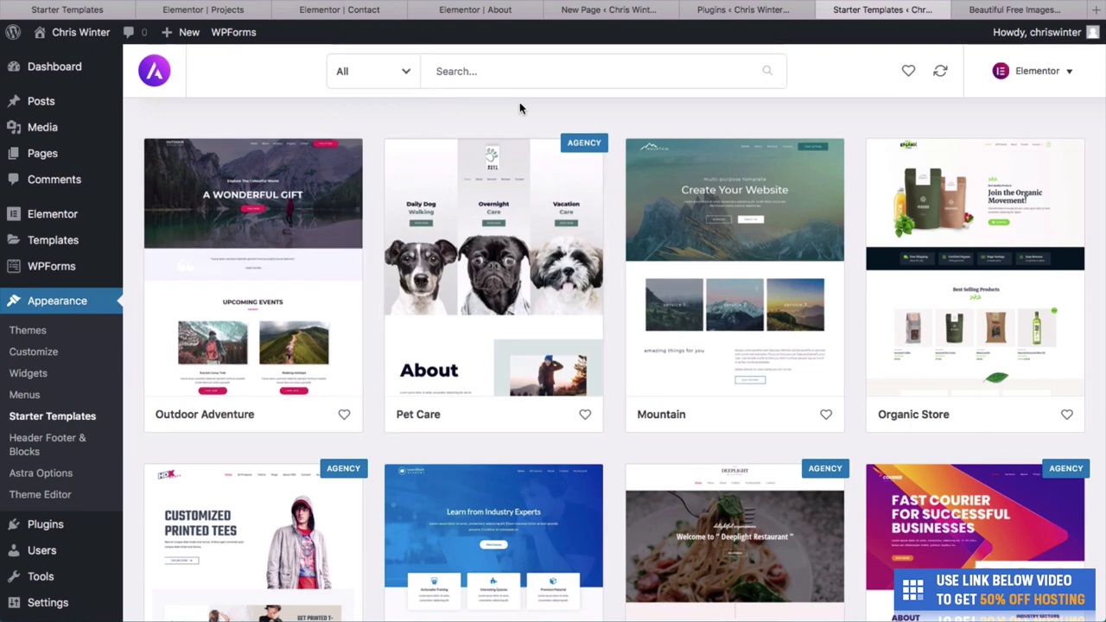
pyautogui.scroll(-1, 486, 227)
pyautogui.scroll(-1, 487, 228)
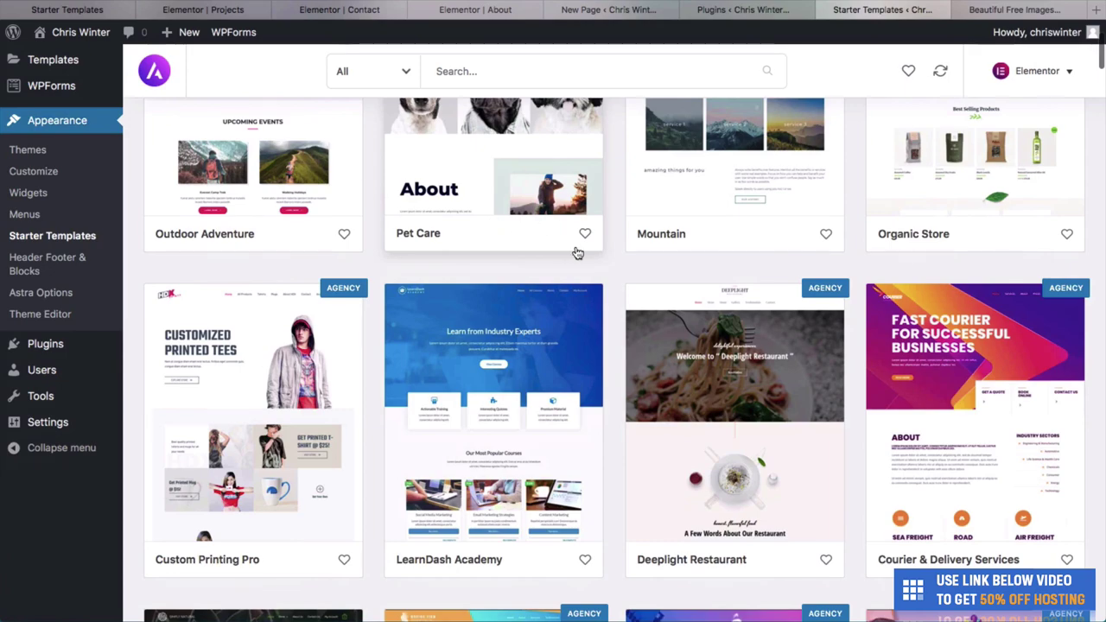
pyautogui.scroll(2, 575, 250)
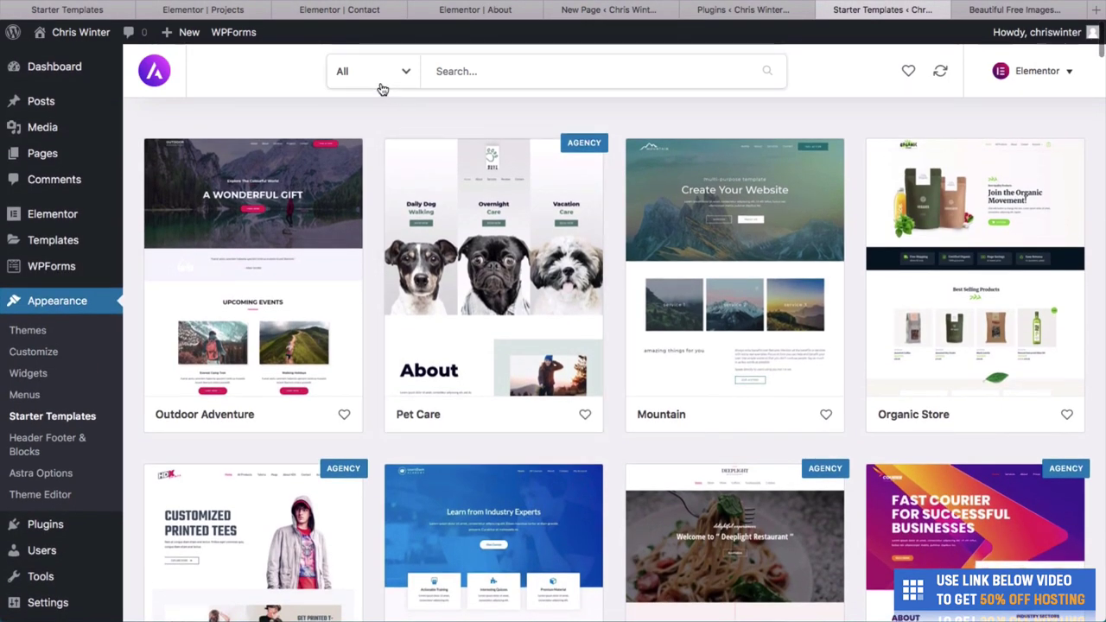
pyautogui.click(381, 89)
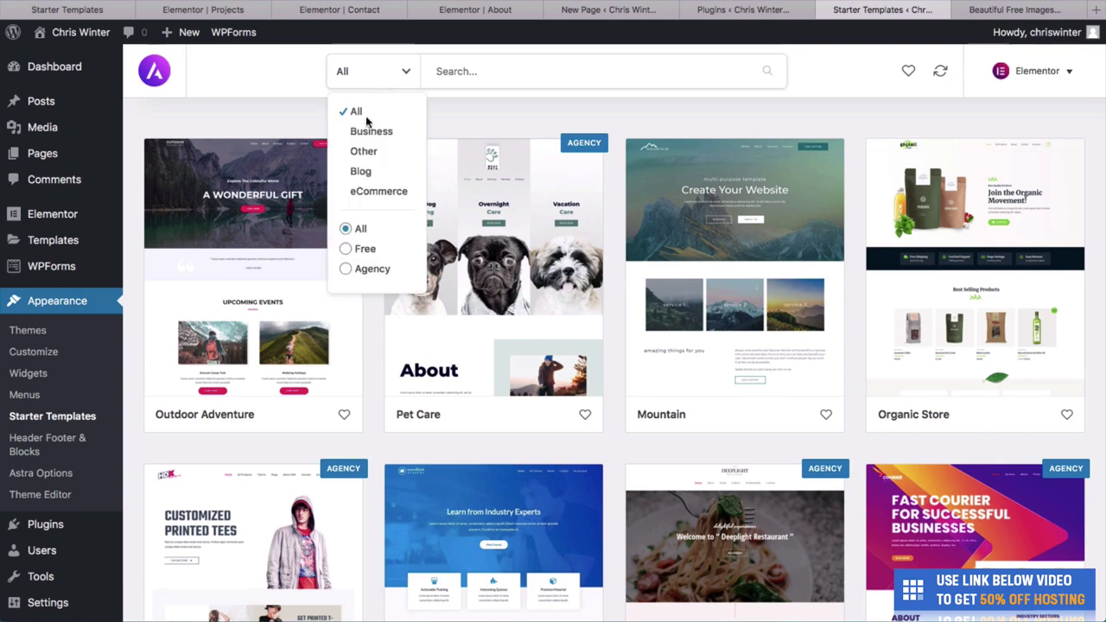
pyautogui.click(350, 250)
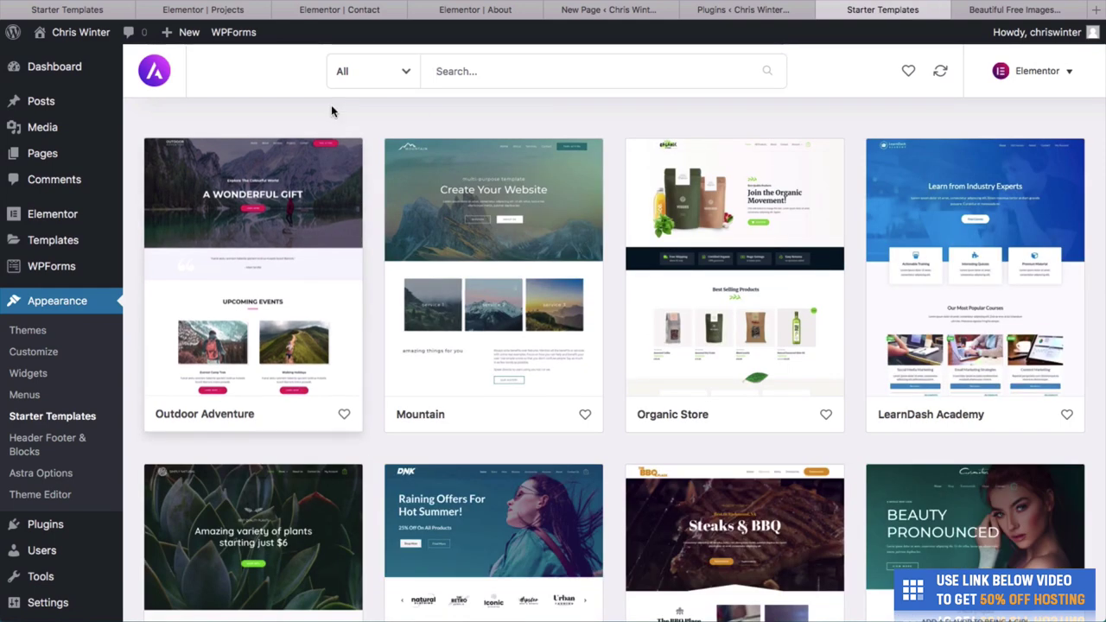
# Preview the Outdoor Adventure template's About, Services, Projects and Contact pages.
pyautogui.click(290, 232)
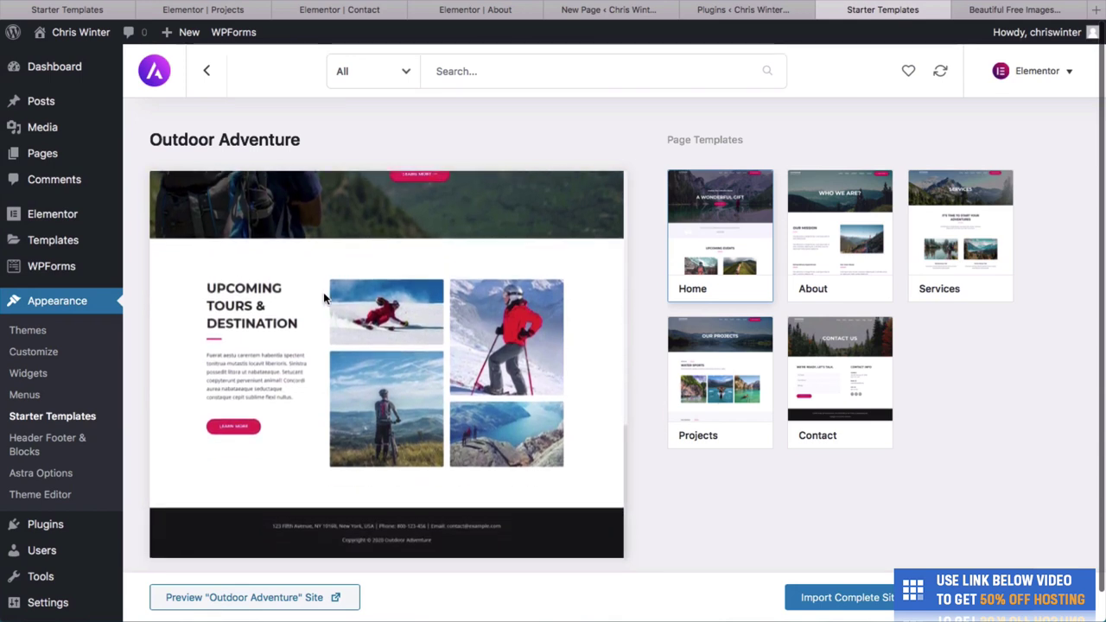
pyautogui.click(888, 210)
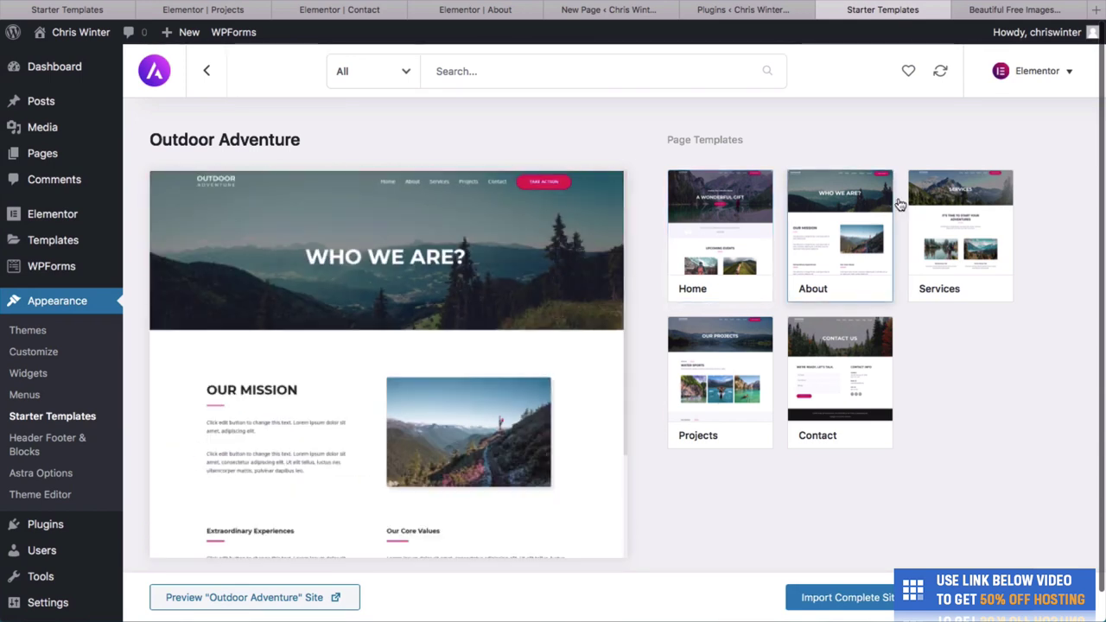
pyautogui.click(946, 256)
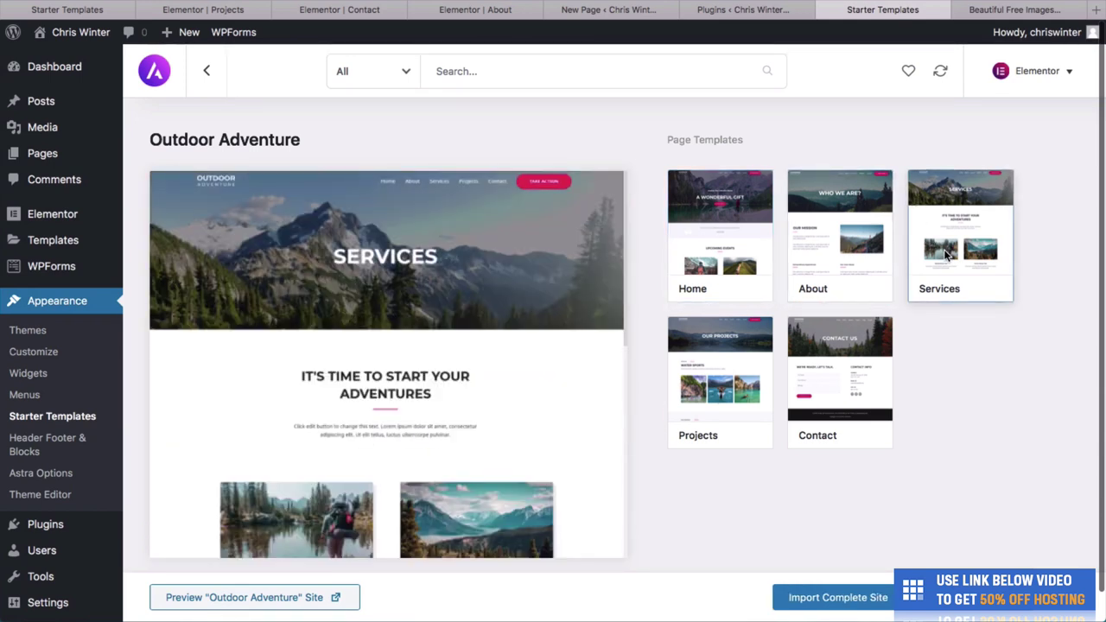
pyautogui.click(743, 417)
pyautogui.click(834, 385)
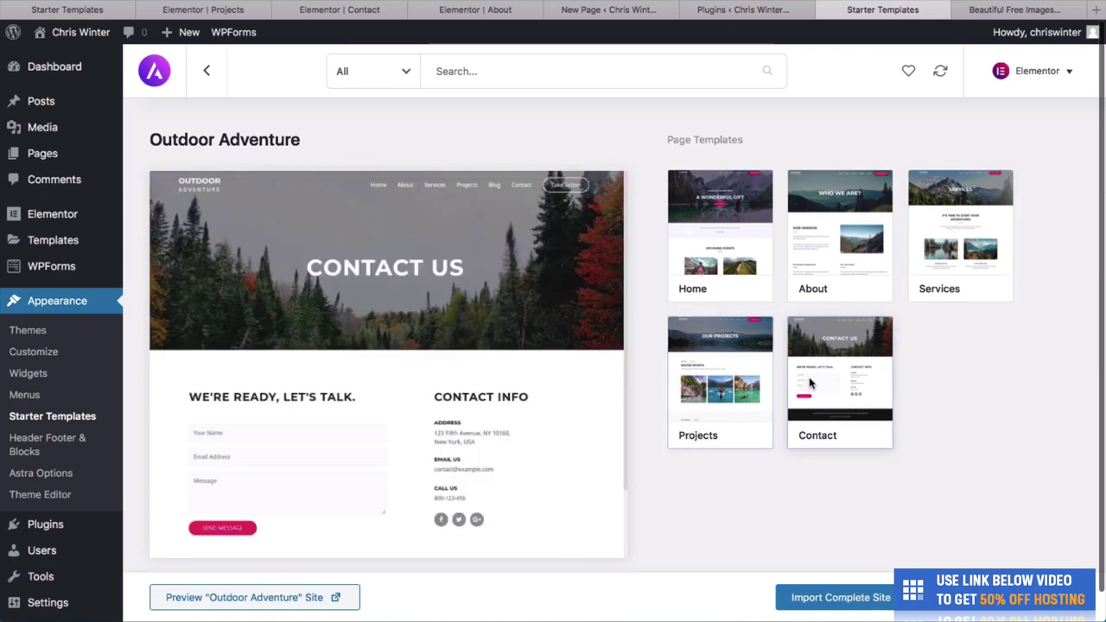
pyautogui.click(711, 389)
pyautogui.scroll(-1, 389, 277)
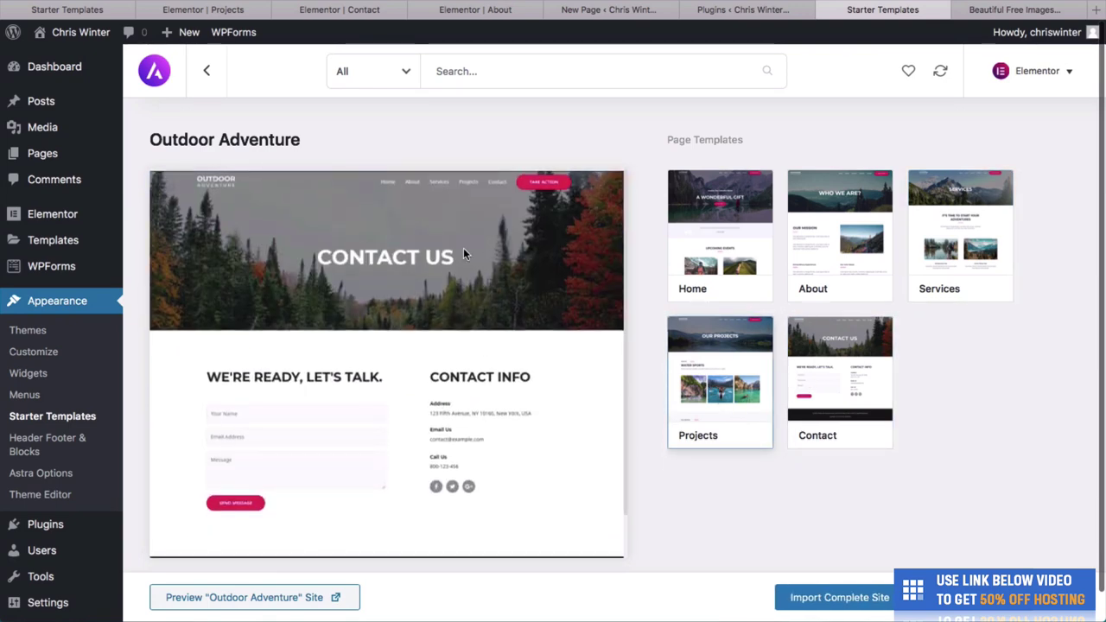
pyautogui.click(719, 373)
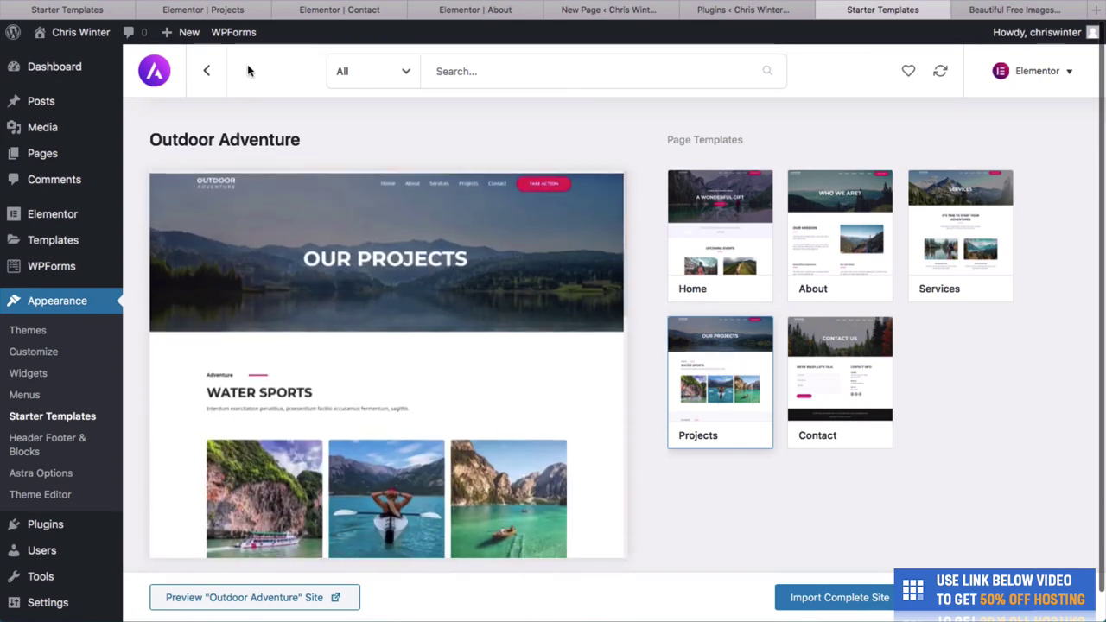
pyautogui.click(208, 71)
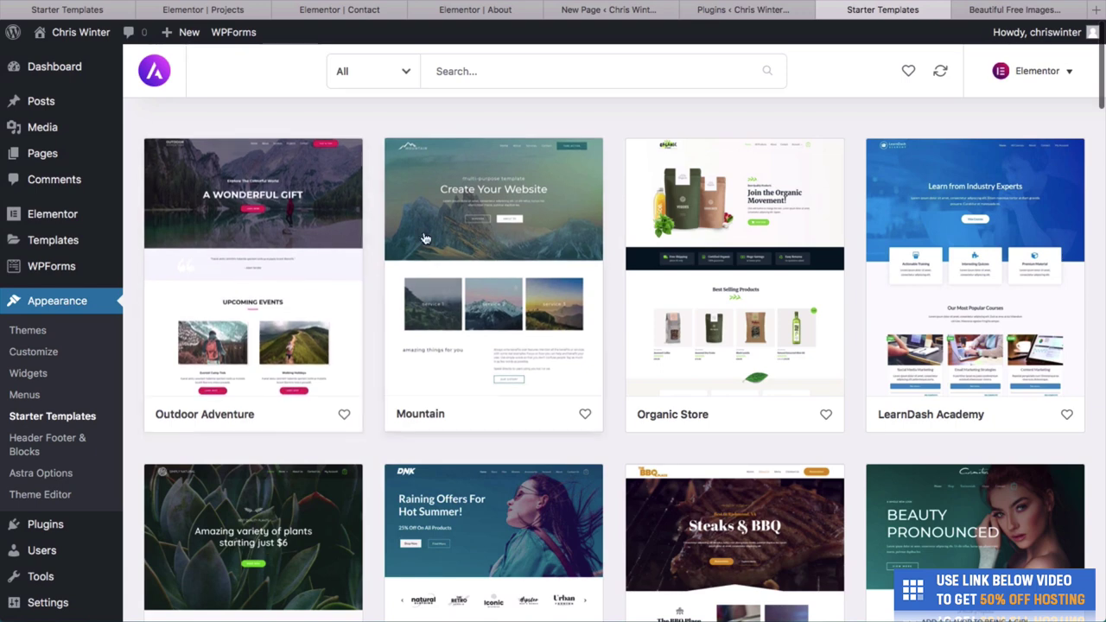
# Preview the Mountain template's About, Services and Contact pages.
pyautogui.click(437, 285)
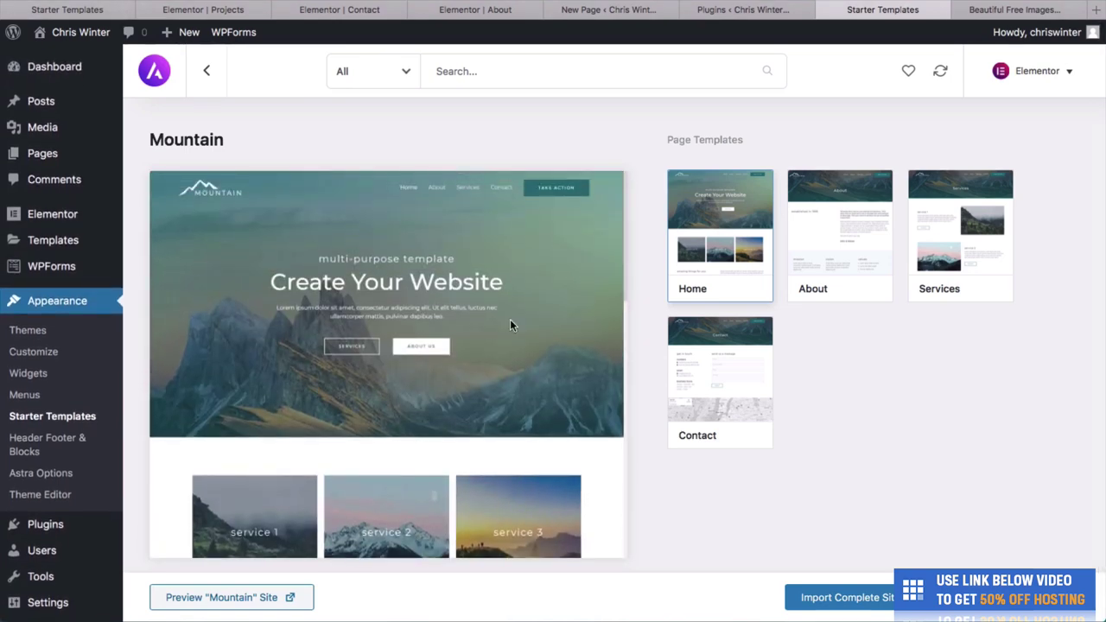
pyautogui.click(817, 264)
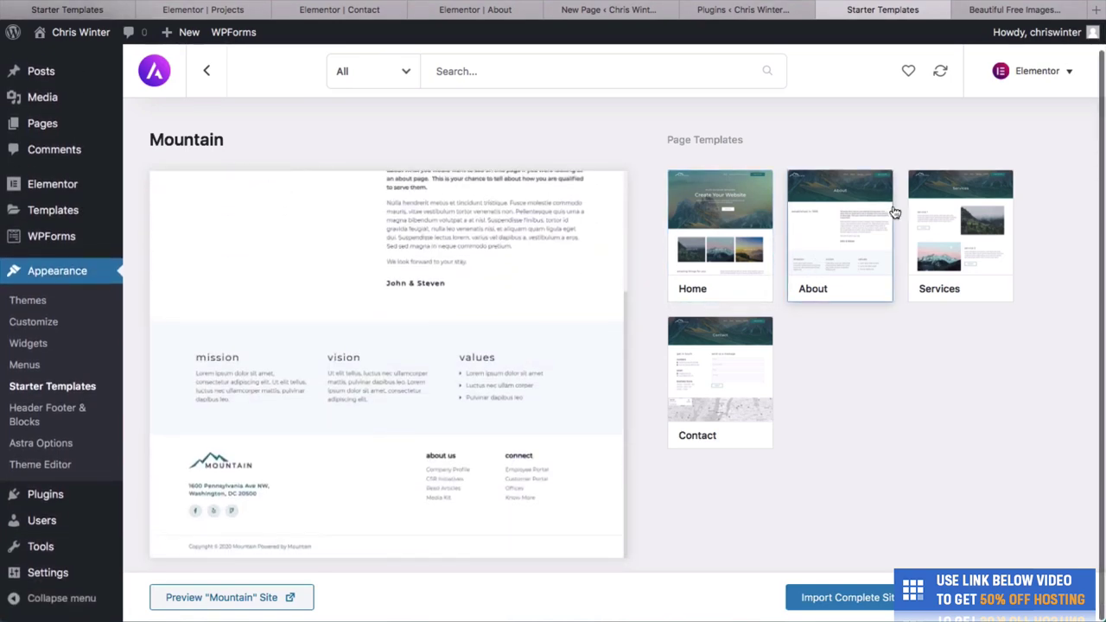
pyautogui.click(924, 229)
pyautogui.click(705, 377)
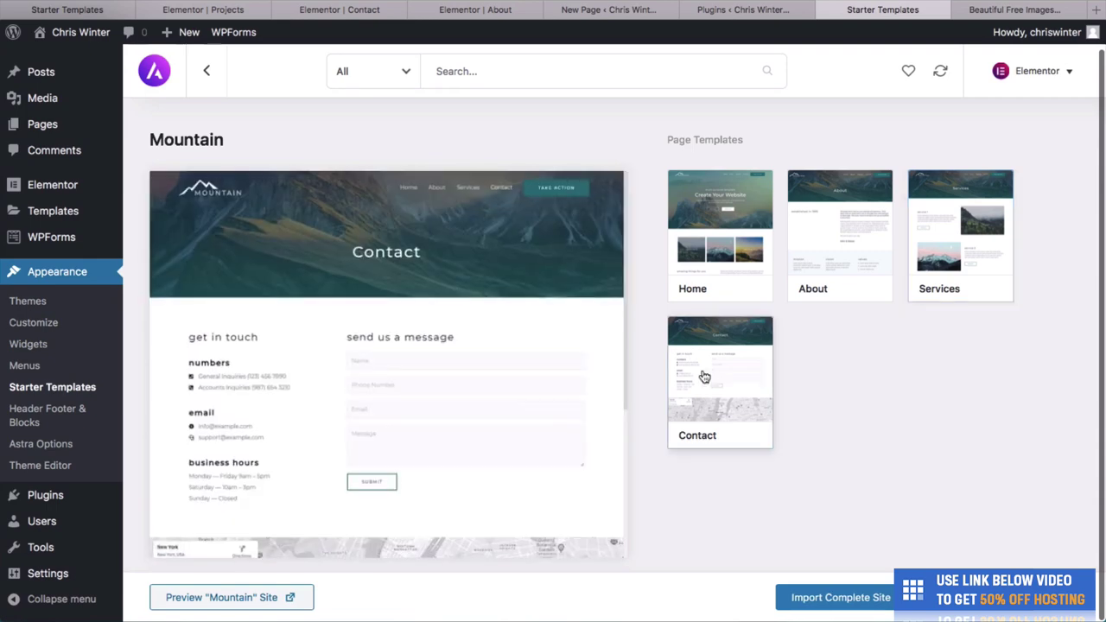
pyautogui.click(206, 73)
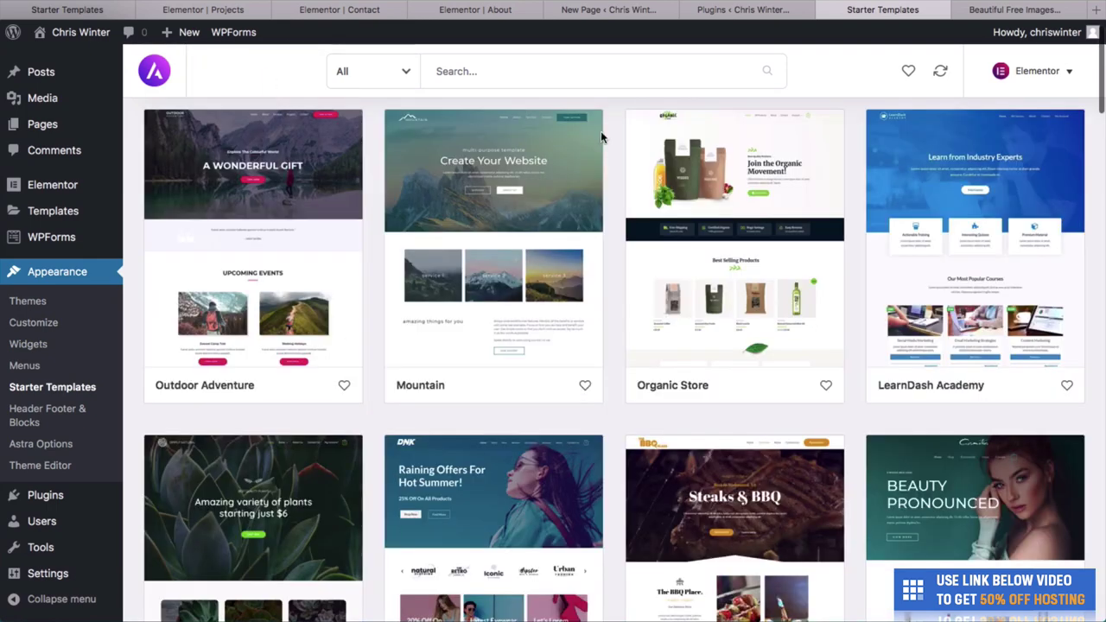
# Preview the LearnDash Academy template's All Courses page.
pyautogui.click(891, 268)
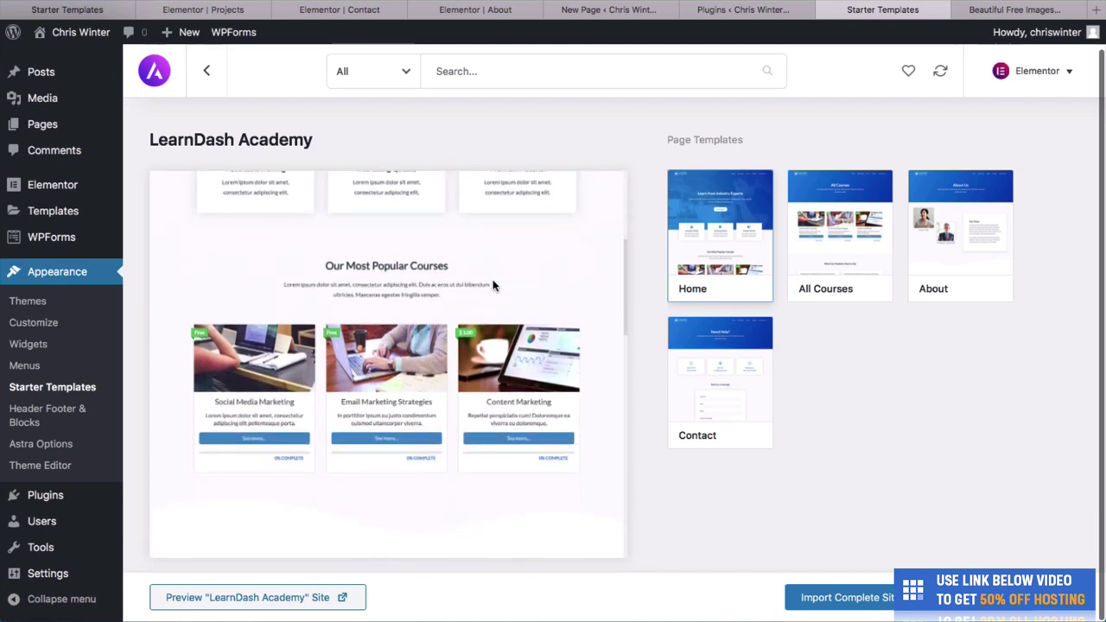
pyautogui.scroll(-1, 411, 397)
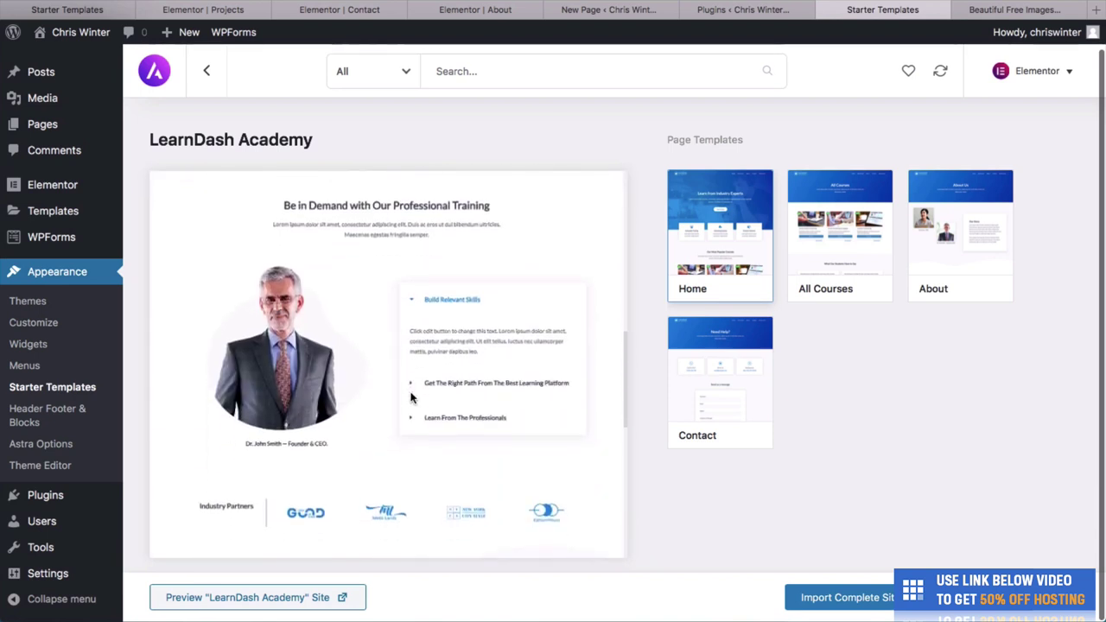
pyautogui.scroll(-4, 334, 352)
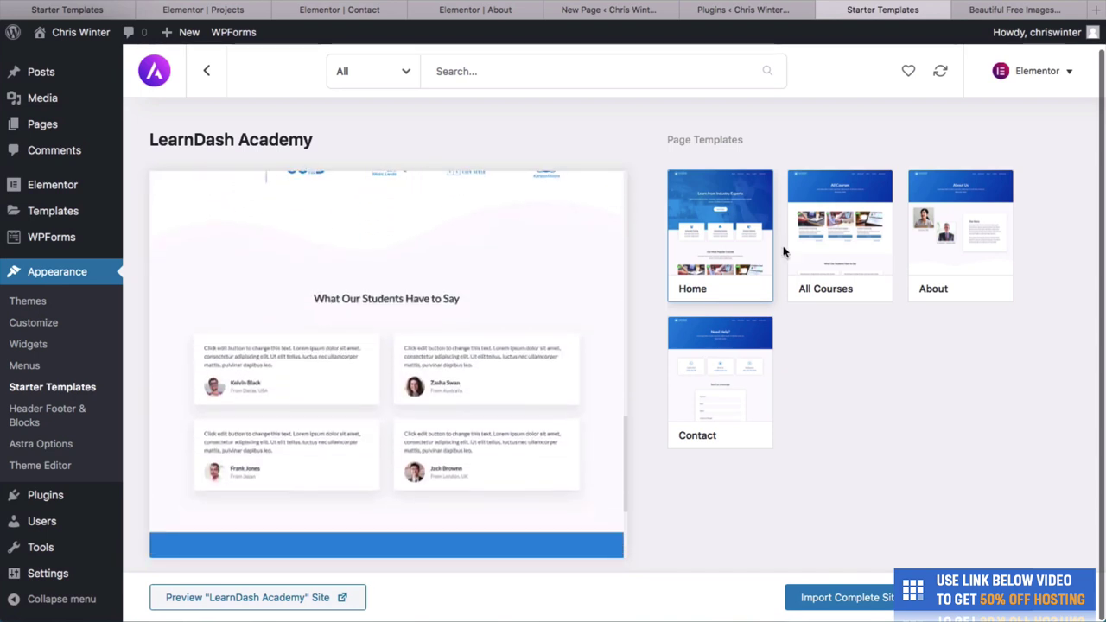
pyautogui.click(833, 256)
pyautogui.scroll(-5, 477, 438)
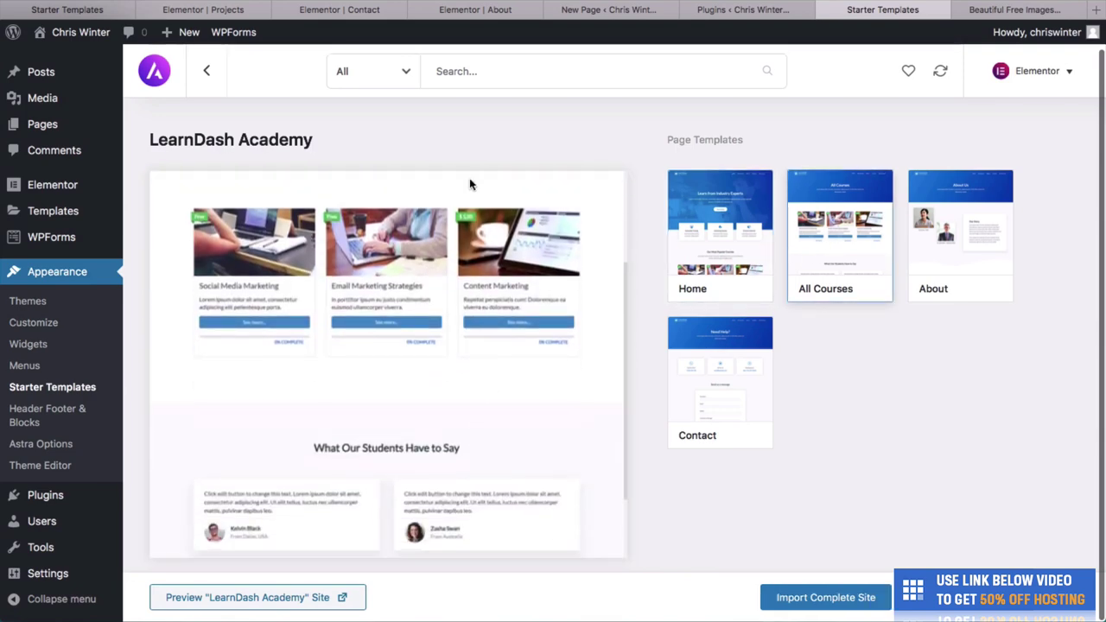
pyautogui.scroll(-2, 346, 347)
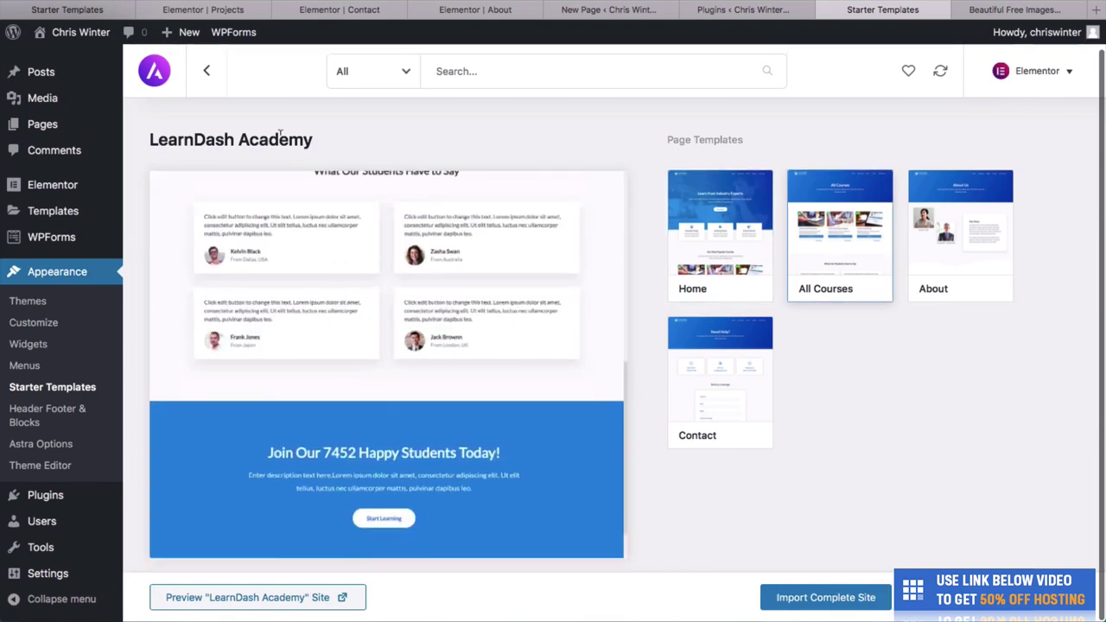
pyautogui.click(218, 85)
# Open the Cosmetics Store template details and scroll through its page templates.
pyautogui.scroll(-3, 851, 388)
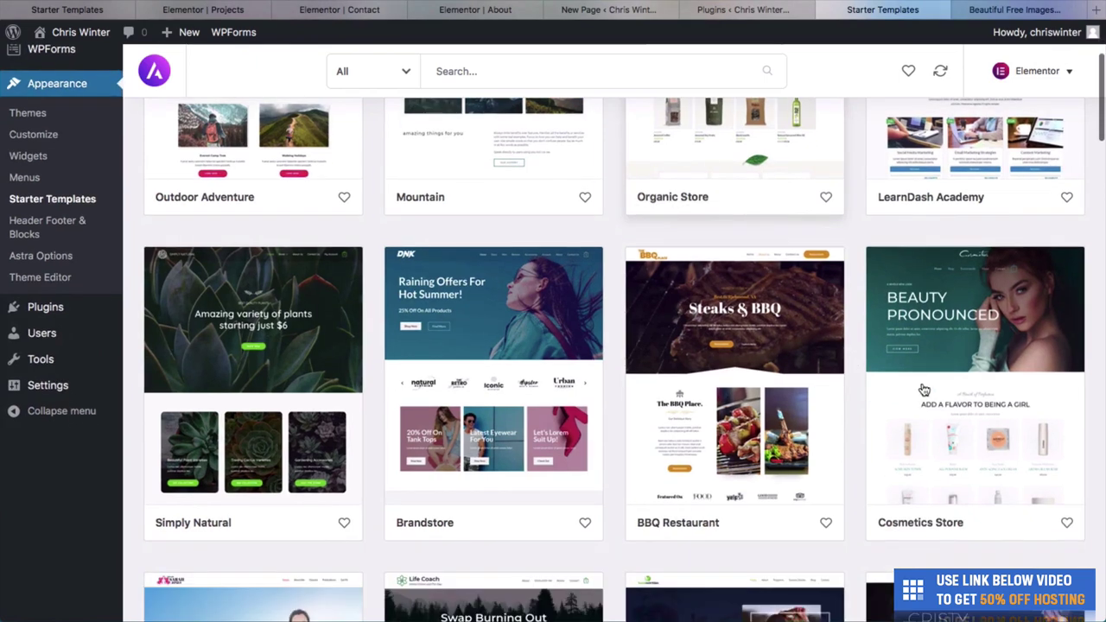
pyautogui.click(931, 357)
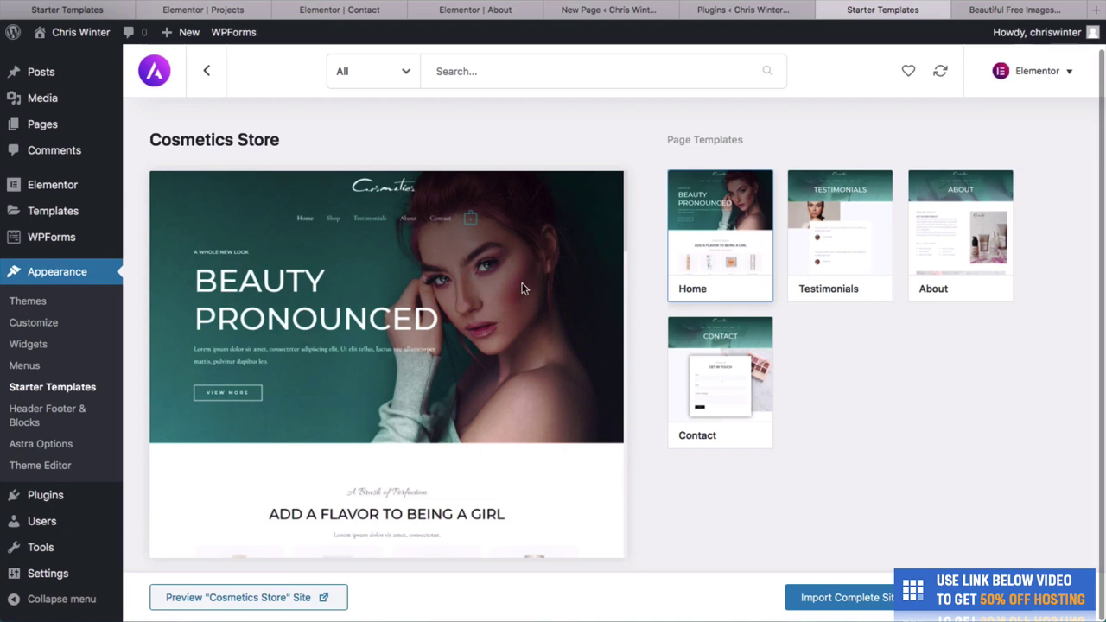
pyautogui.scroll(-10, 524, 344)
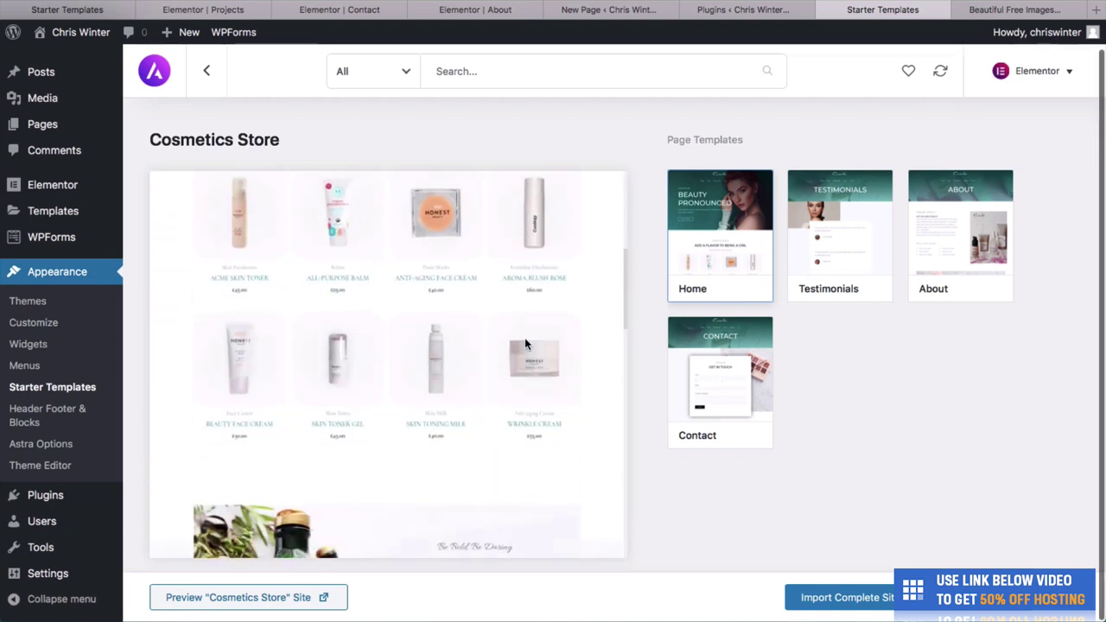
pyautogui.scroll(-10, 524, 344)
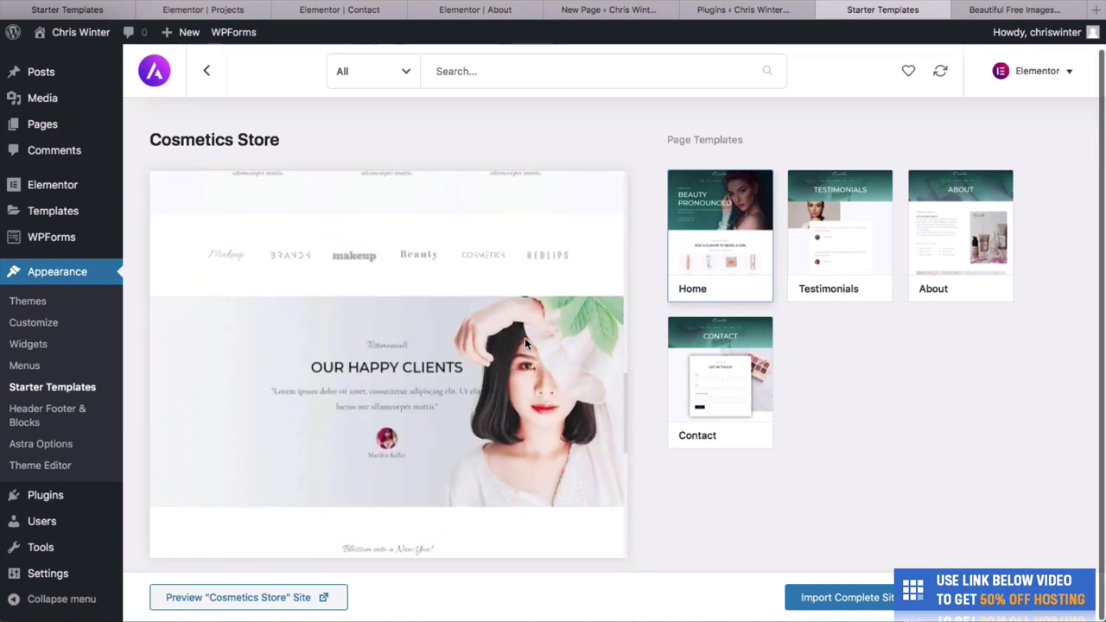
# Scroll through the Cosmetics Store live site, close its tab, and return to the template grid.
pyautogui.click(259, 597)
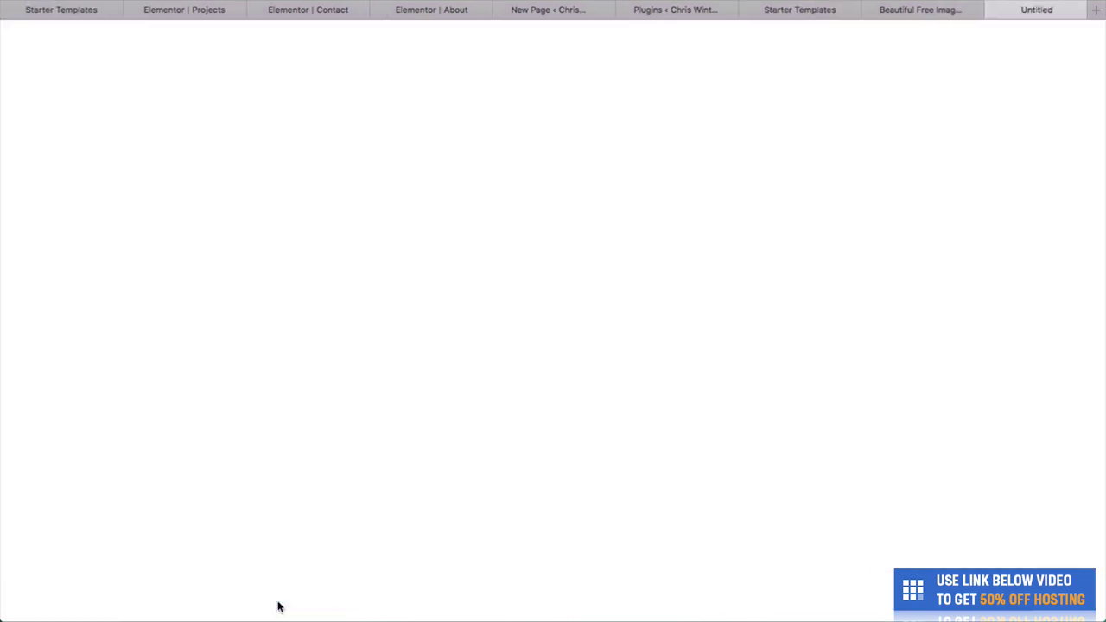
pyautogui.click(754, 17)
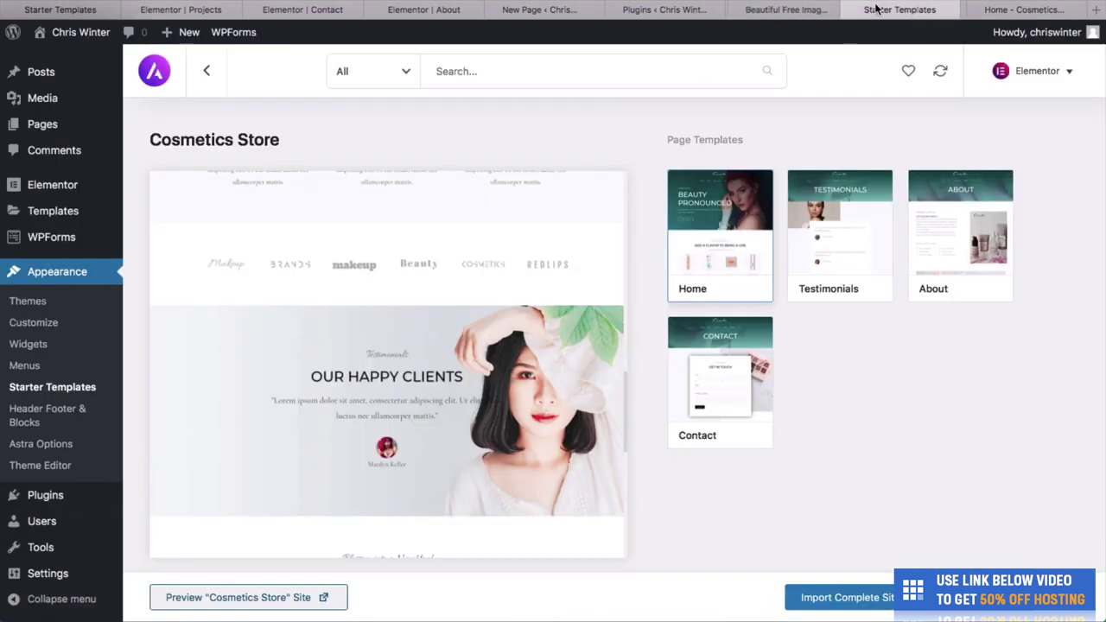
pyautogui.click(985, 9)
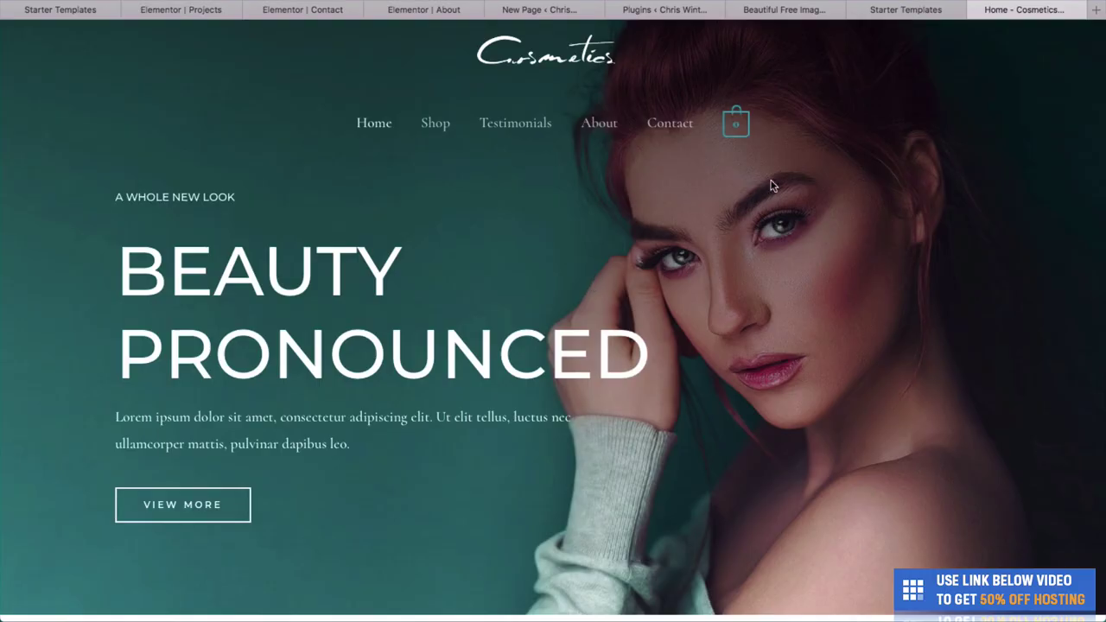
pyautogui.scroll(-5, 696, 343)
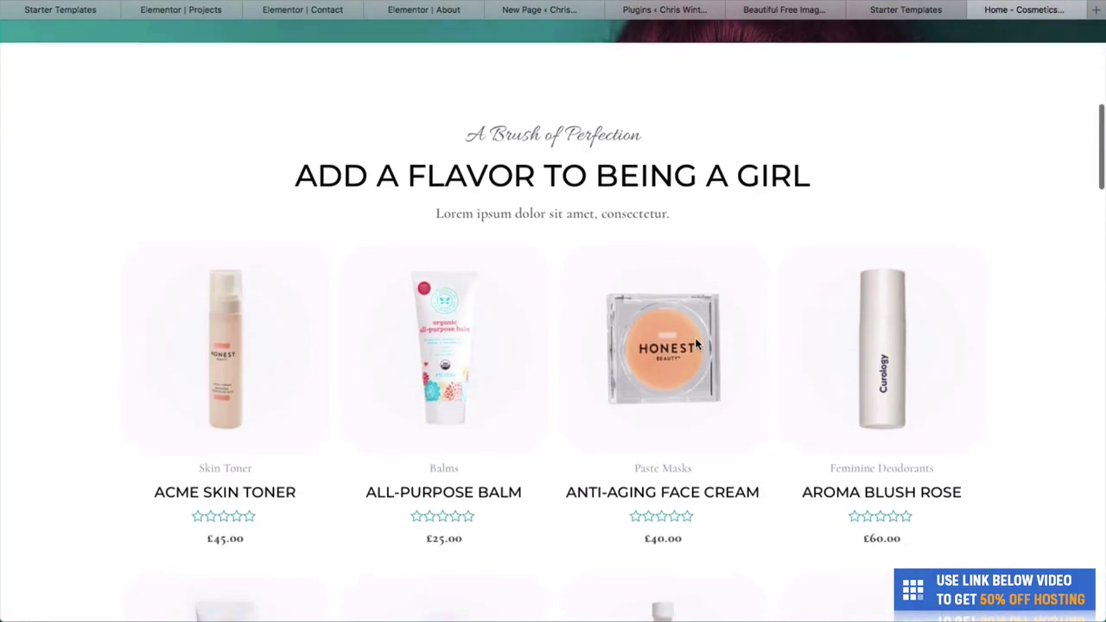
pyautogui.scroll(5, 697, 346)
pyautogui.scroll(-5, 697, 346)
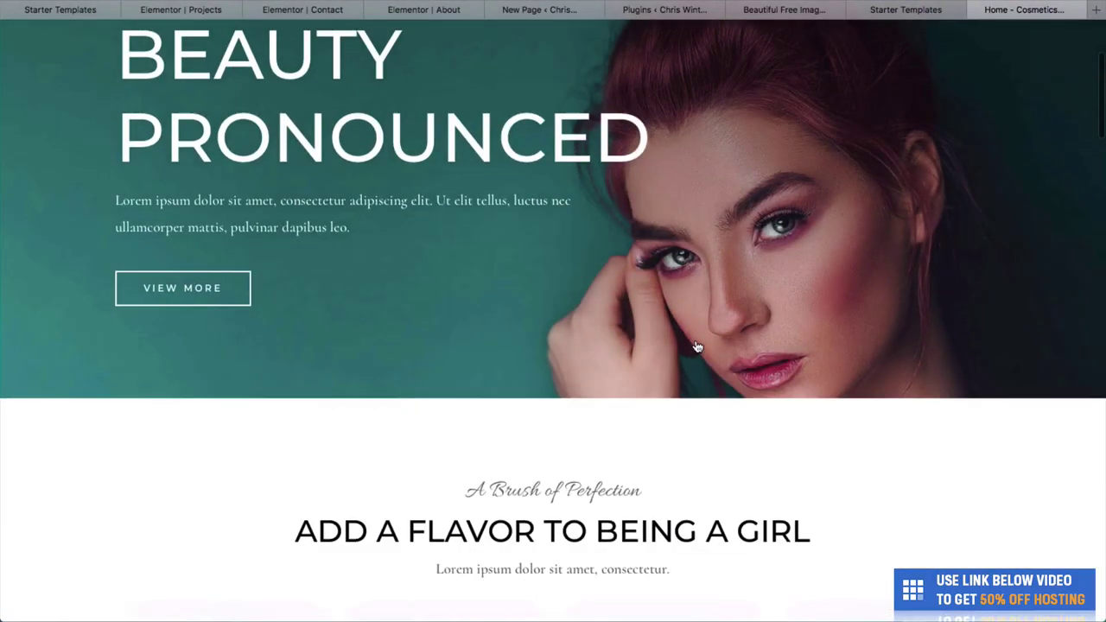
pyautogui.scroll(-10, 697, 347)
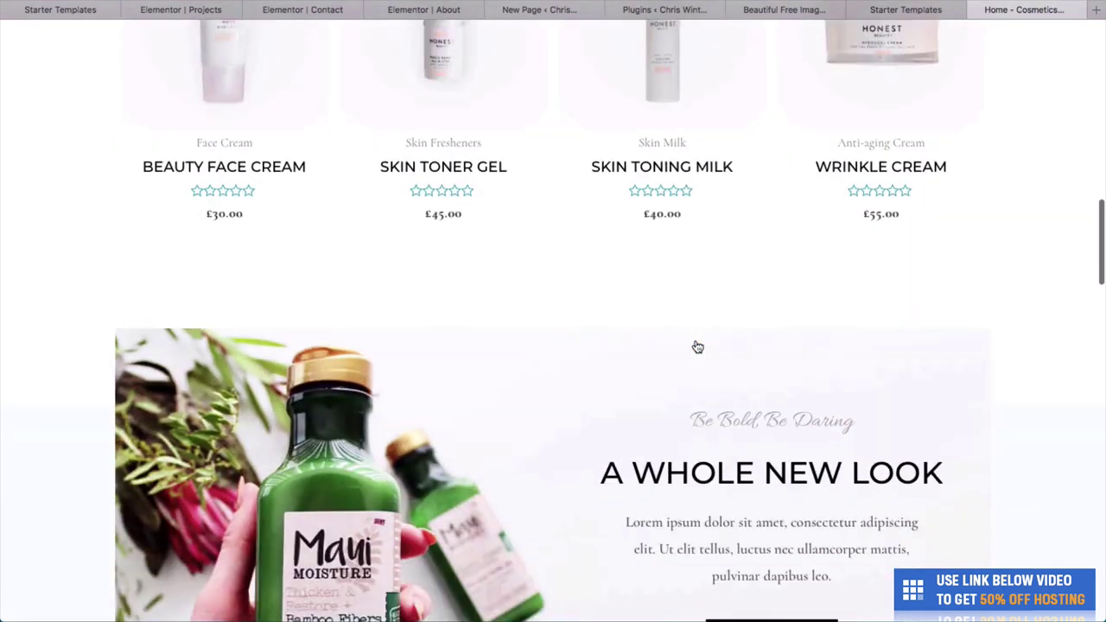
pyautogui.scroll(-9, 698, 346)
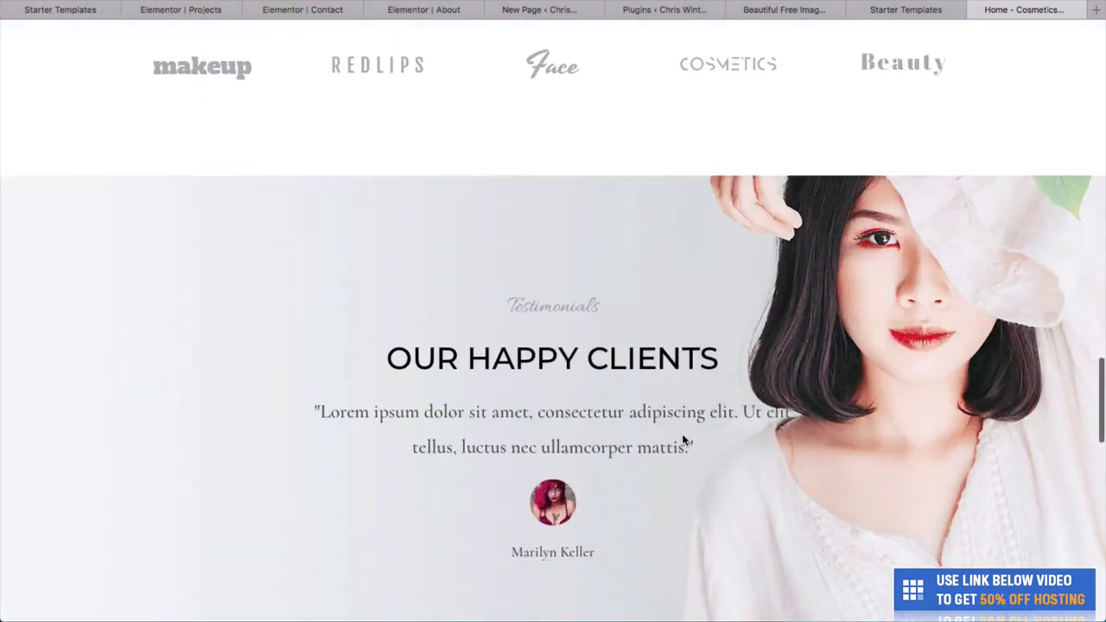
pyautogui.scroll(-8, 730, 315)
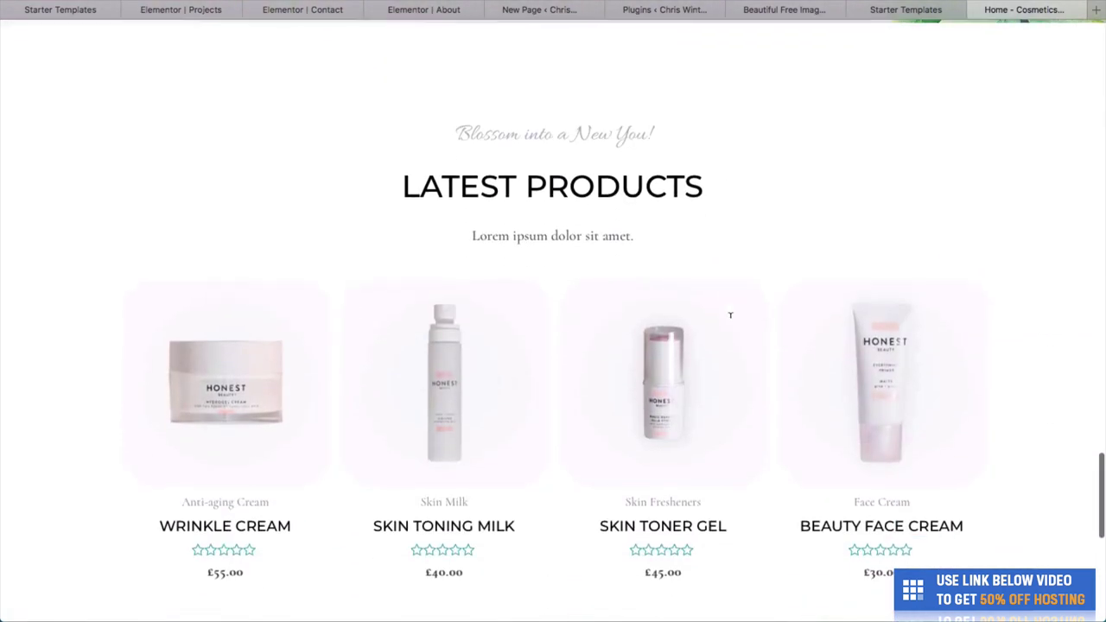
pyautogui.scroll(-6, 808, 290)
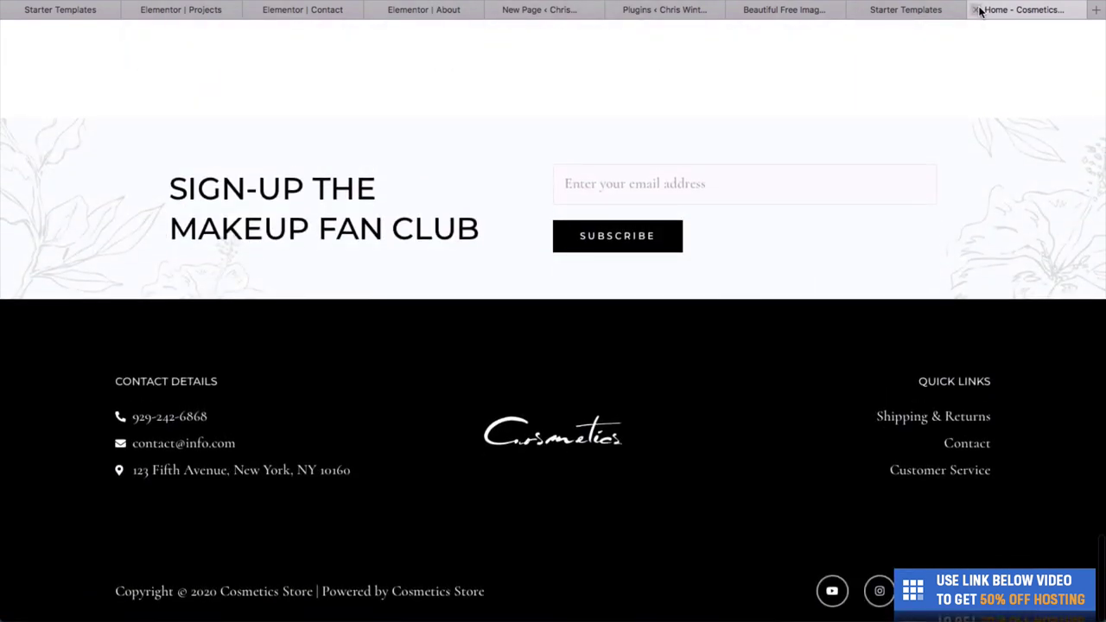
pyautogui.click(978, 10)
pyautogui.click(208, 71)
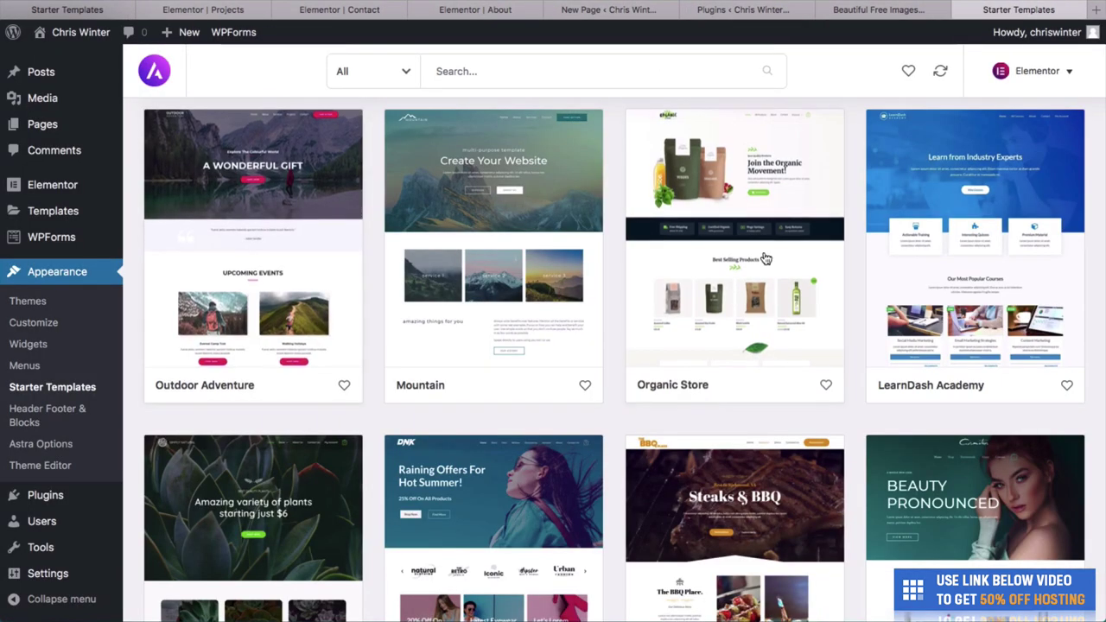
pyautogui.scroll(-3, 765, 258)
pyautogui.click(229, 345)
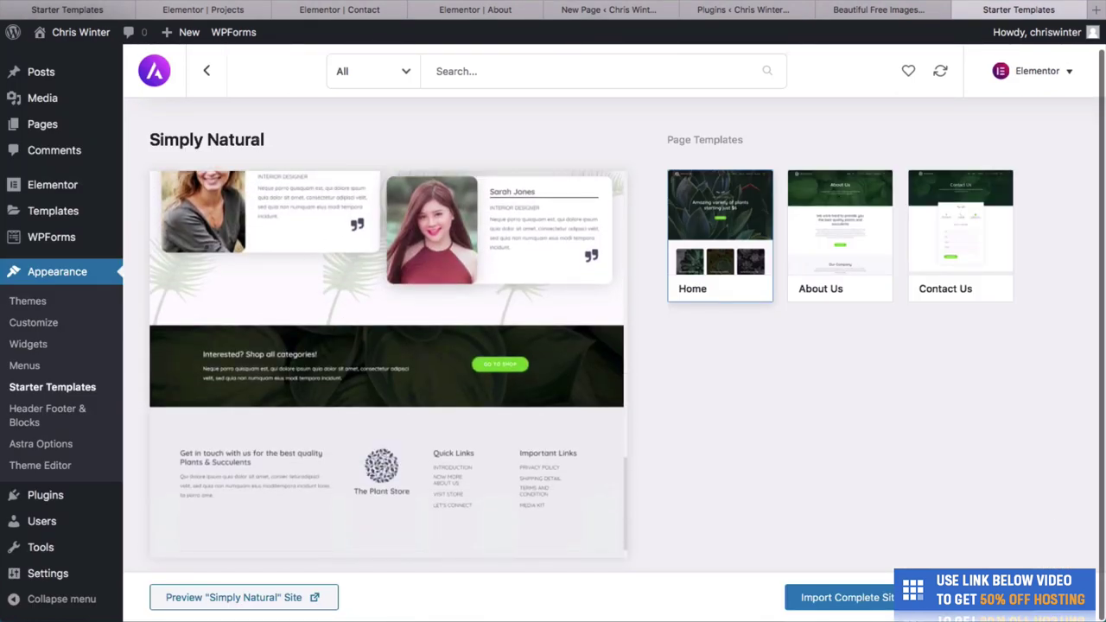
pyautogui.click(208, 80)
pyautogui.scroll(-5, 430, 278)
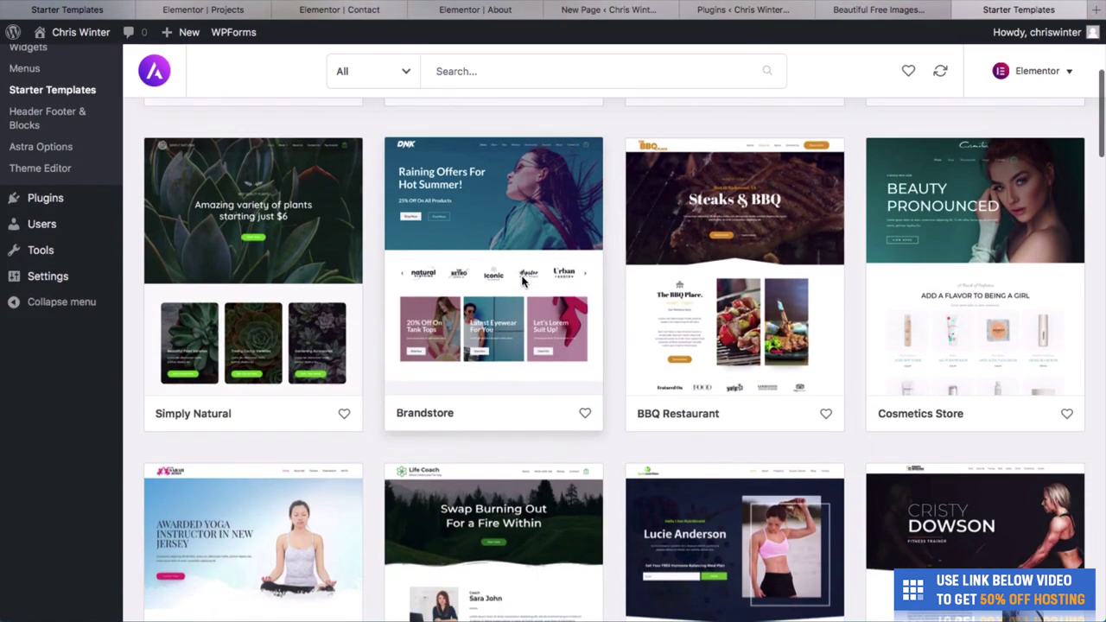
pyautogui.click(522, 280)
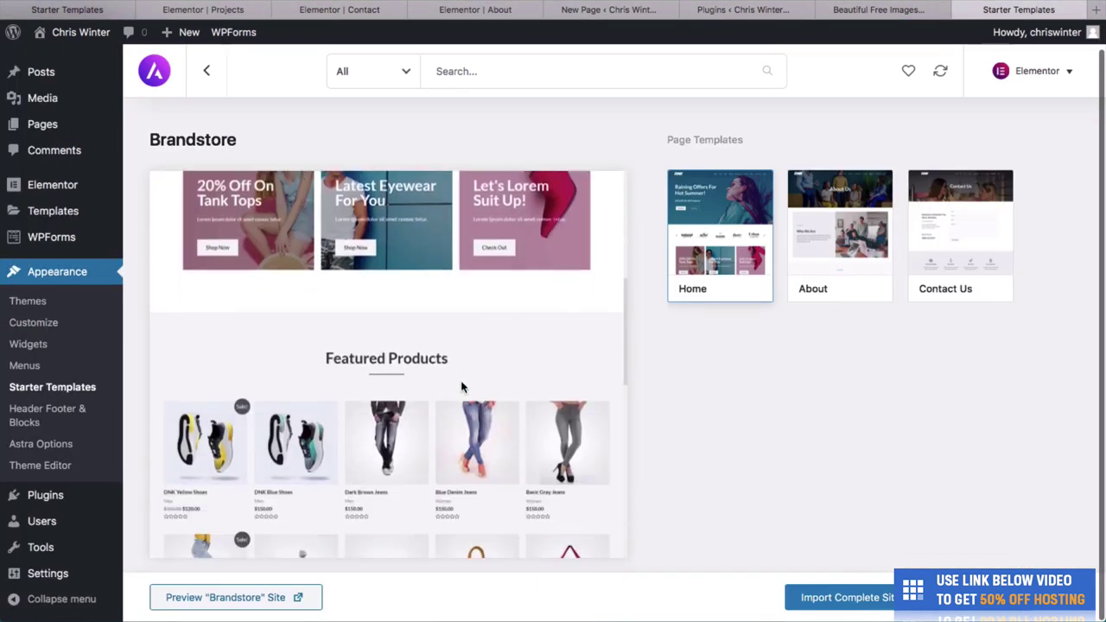
pyautogui.click(208, 74)
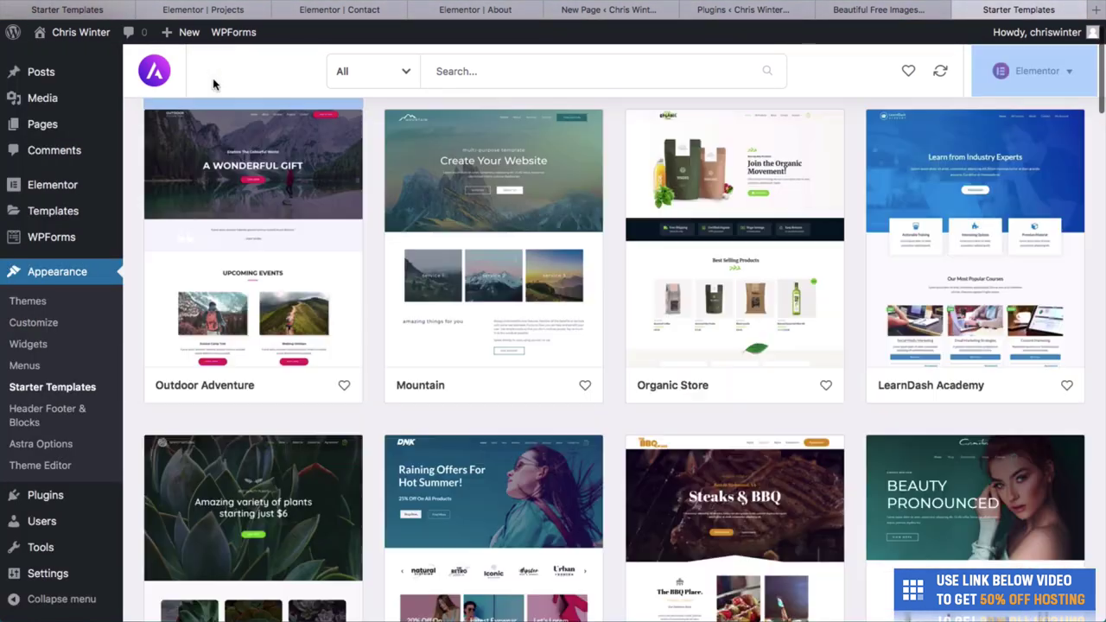
pyautogui.scroll(-5, 570, 199)
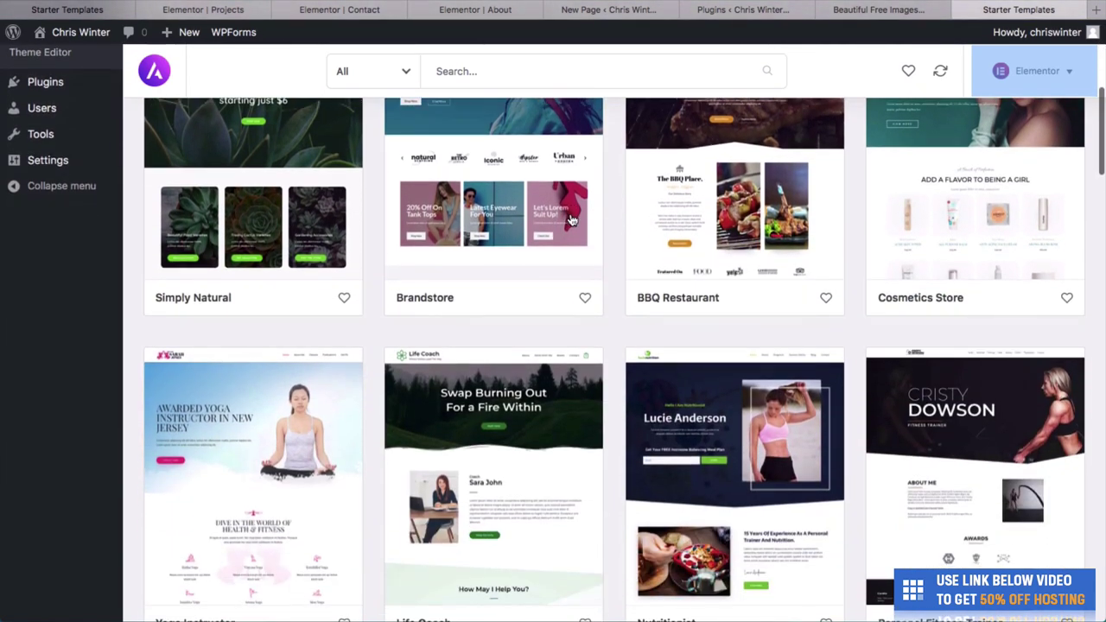
pyautogui.click(683, 187)
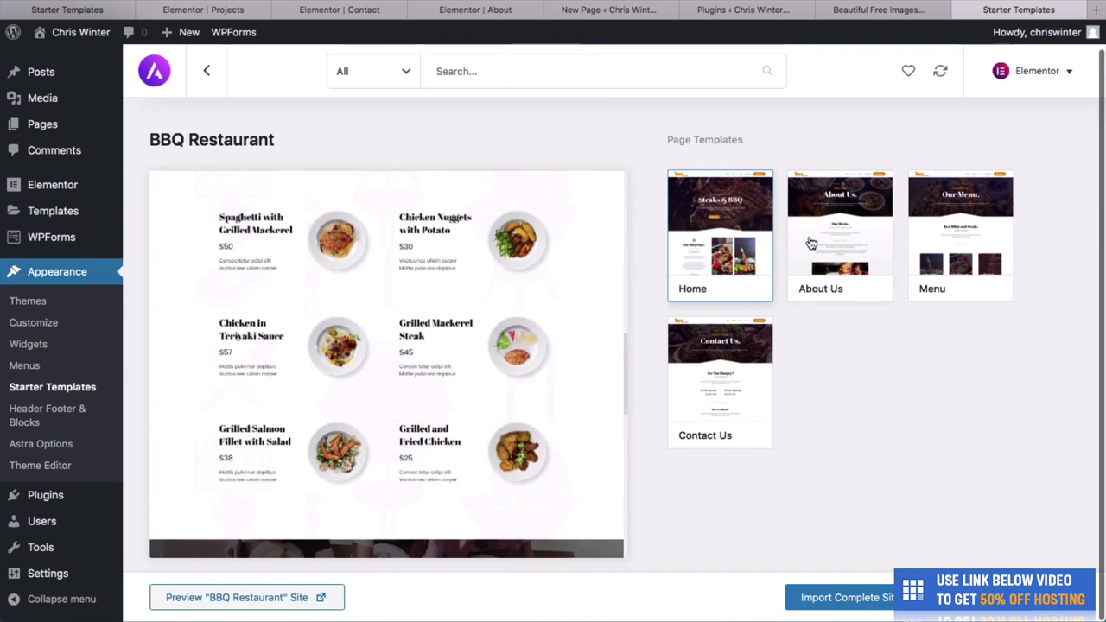
pyautogui.click(930, 251)
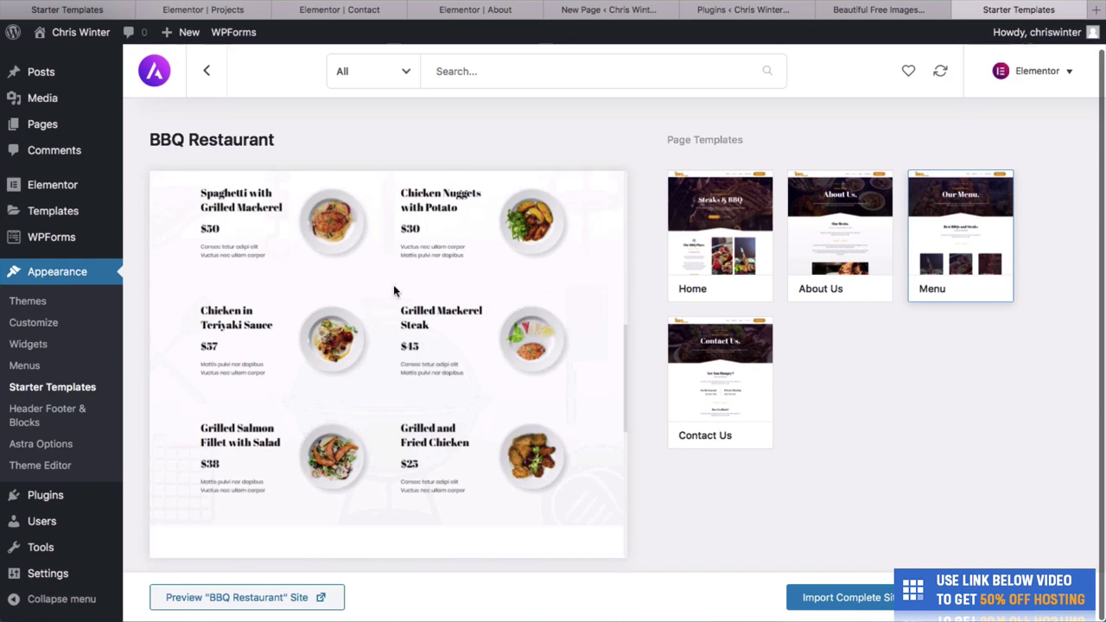
pyautogui.scroll(-4, 467, 345)
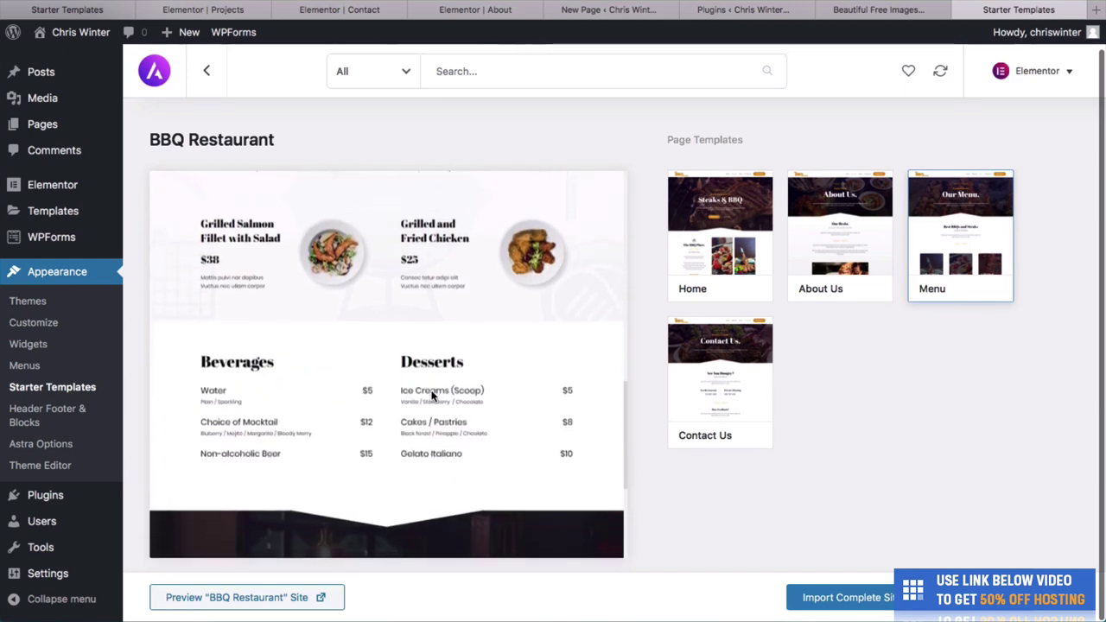
pyautogui.scroll(6, 432, 380)
pyautogui.scroll(-4, 415, 432)
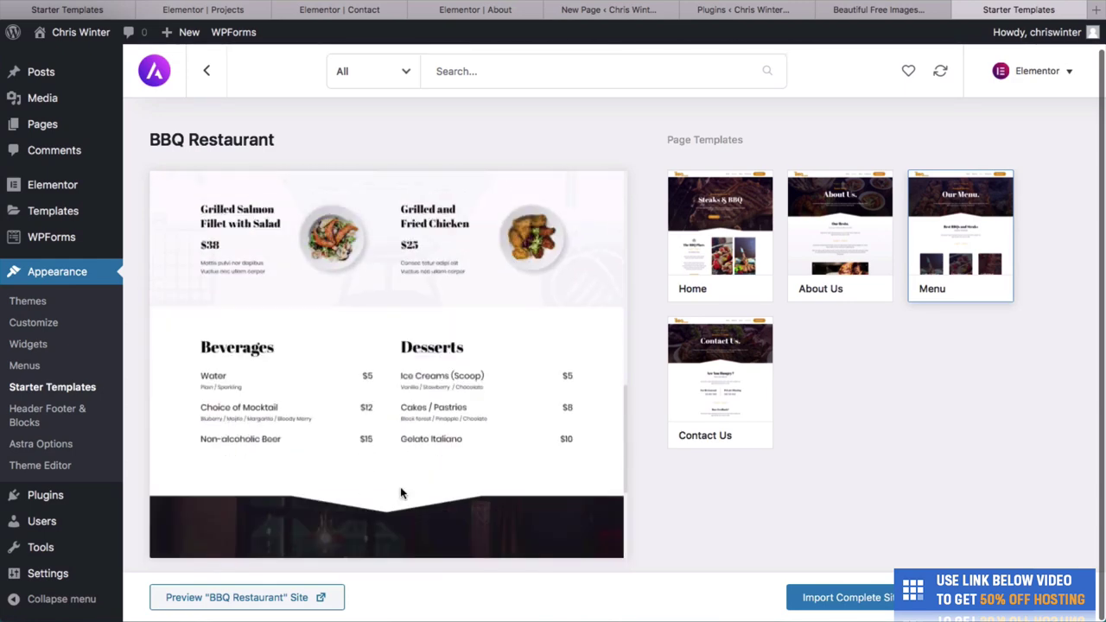
pyautogui.click(207, 71)
pyautogui.scroll(-7, 395, 316)
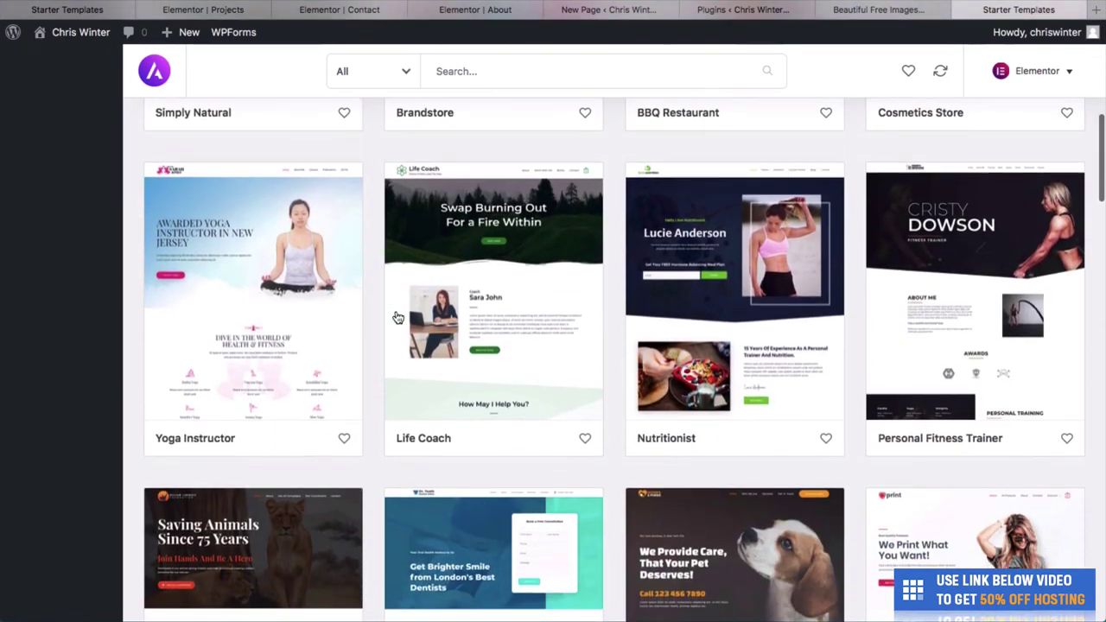
pyautogui.click(315, 325)
pyautogui.scroll(-5, 363, 306)
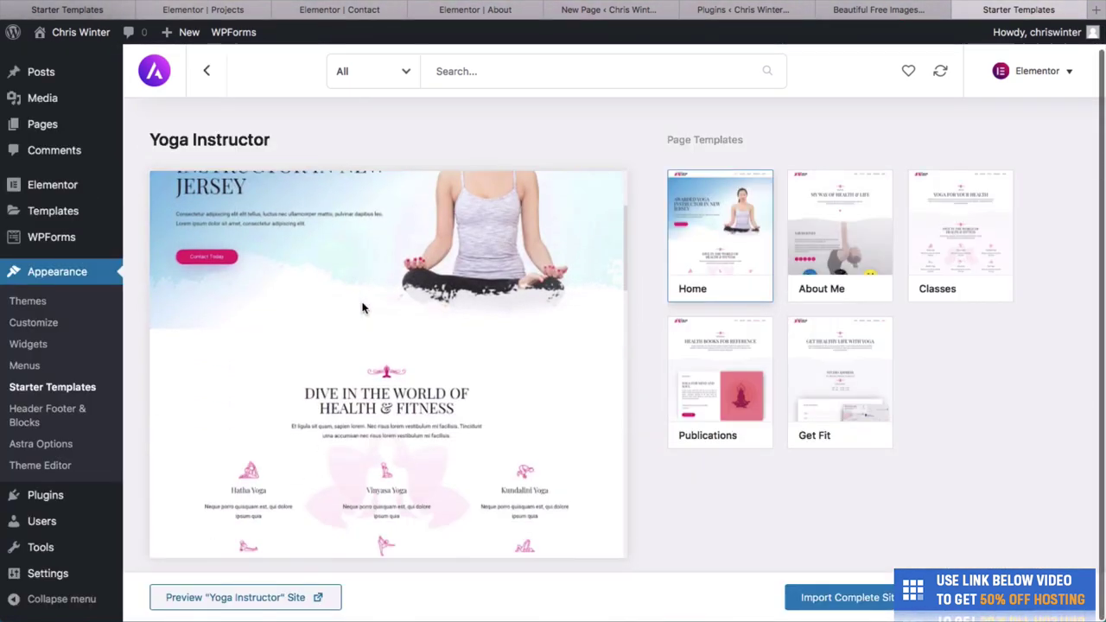
pyautogui.scroll(-5, 363, 307)
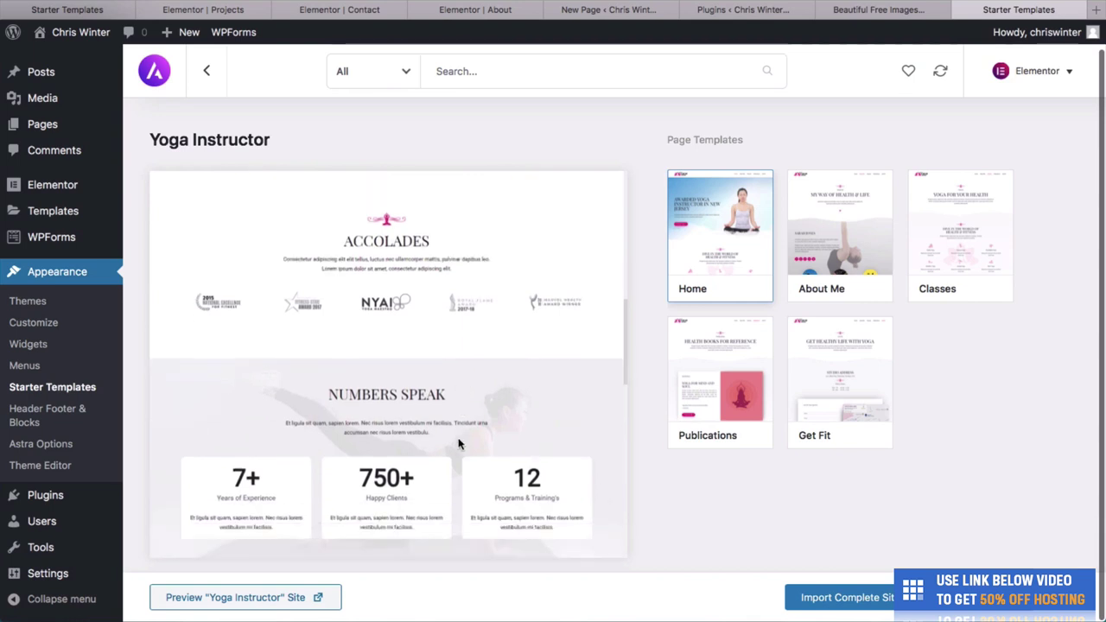
pyautogui.scroll(-6, 484, 423)
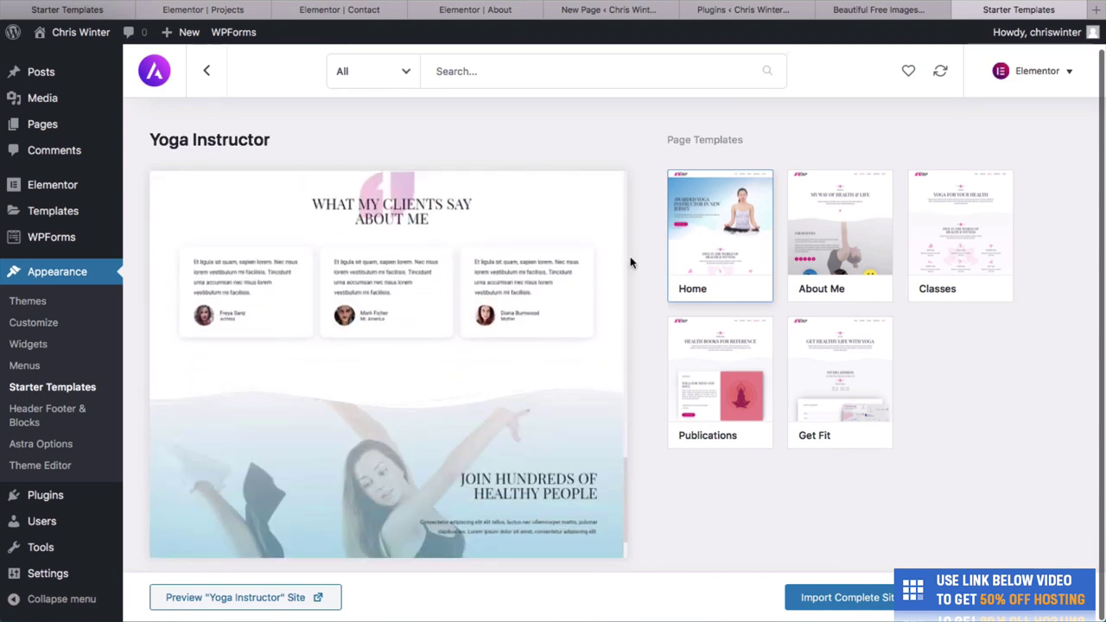
pyautogui.scroll(-5, 471, 399)
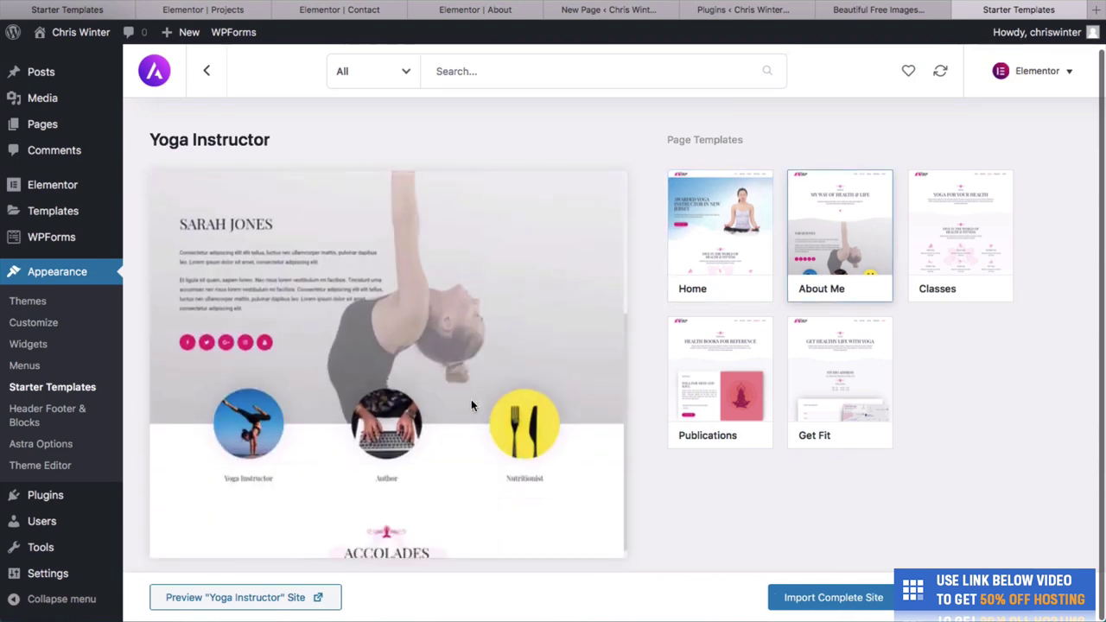
pyautogui.scroll(-5, 514, 388)
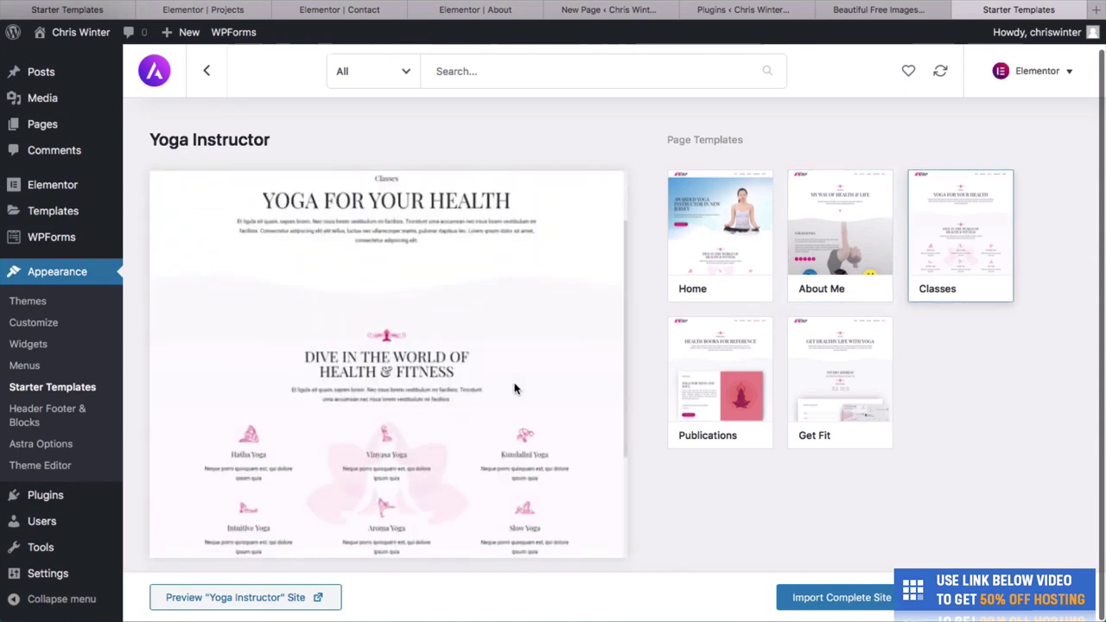
pyautogui.click(698, 345)
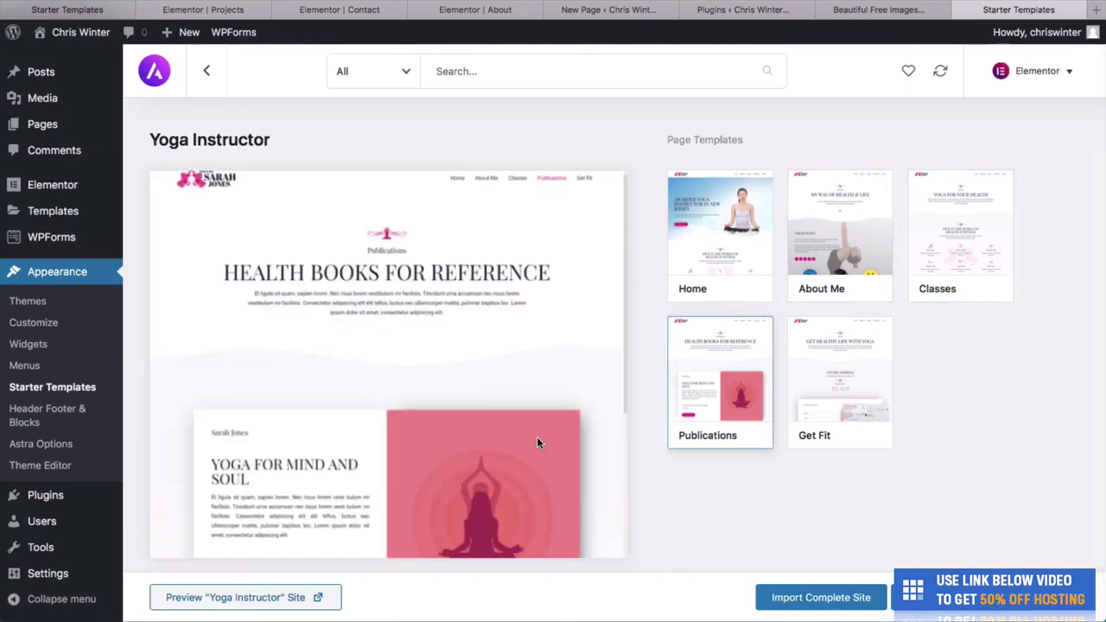
pyautogui.scroll(-4, 537, 436)
# Leave Yoga Instructor, open Pet Services, and launch its Woofs & Purrs live site preview.
pyautogui.click(207, 71)
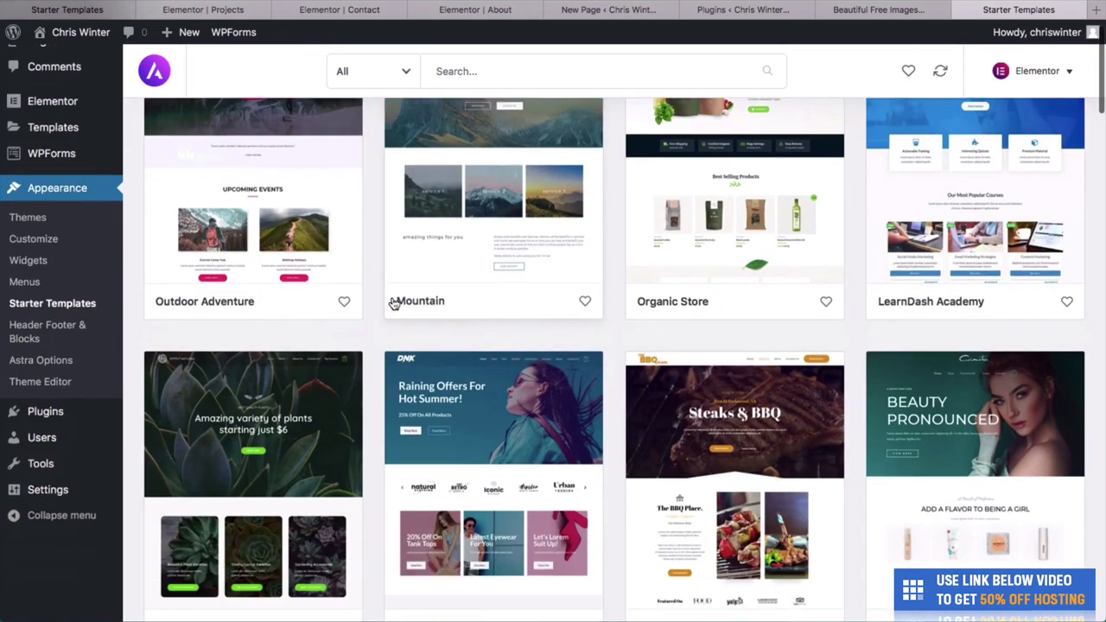
pyautogui.scroll(-5, 407, 294)
pyautogui.click(730, 261)
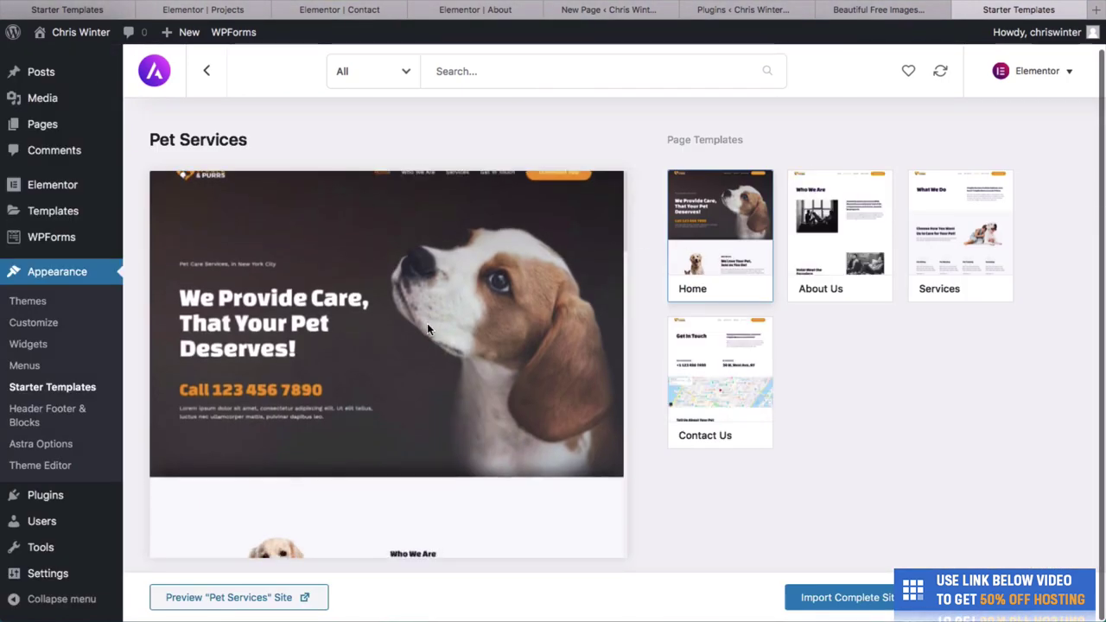
pyautogui.scroll(-3, 427, 326)
pyautogui.scroll(-3, 427, 329)
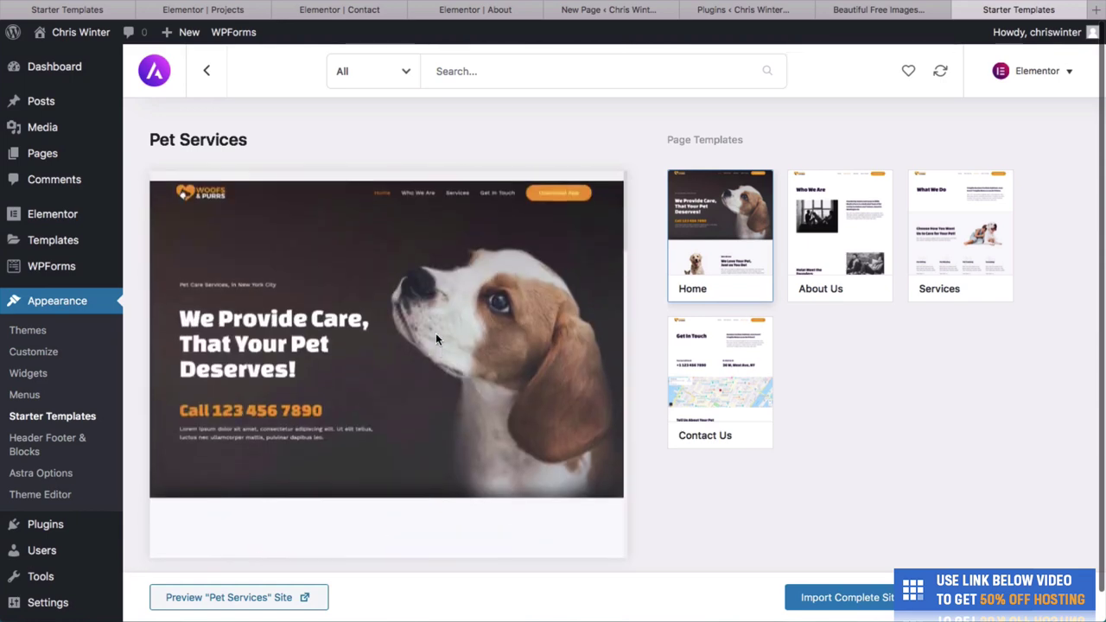
pyautogui.click(275, 607)
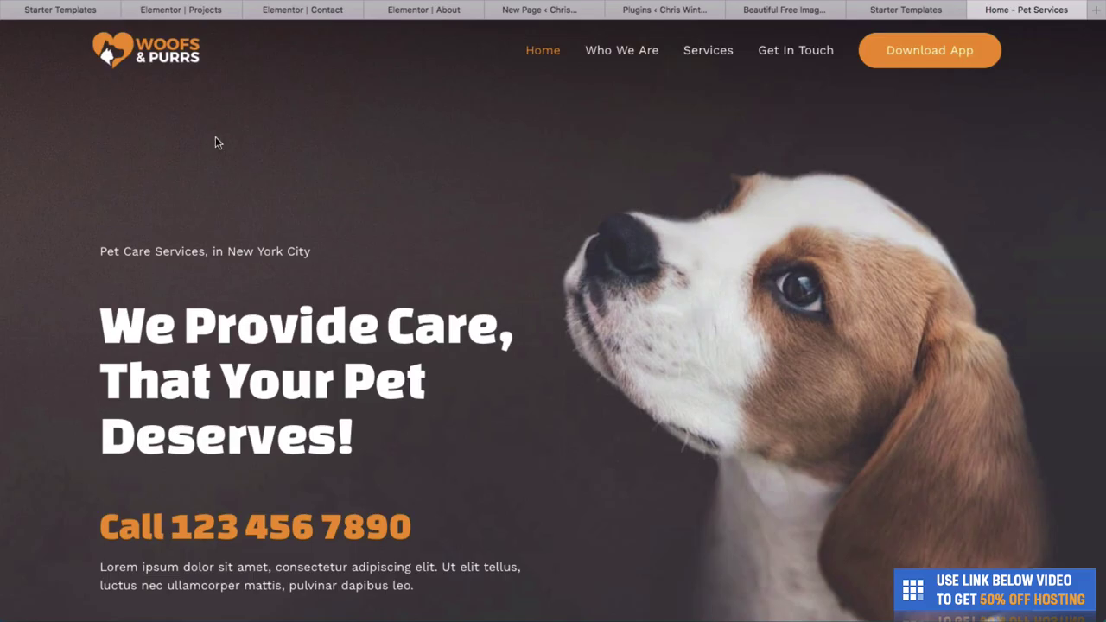
pyautogui.scroll(-2, 656, 330)
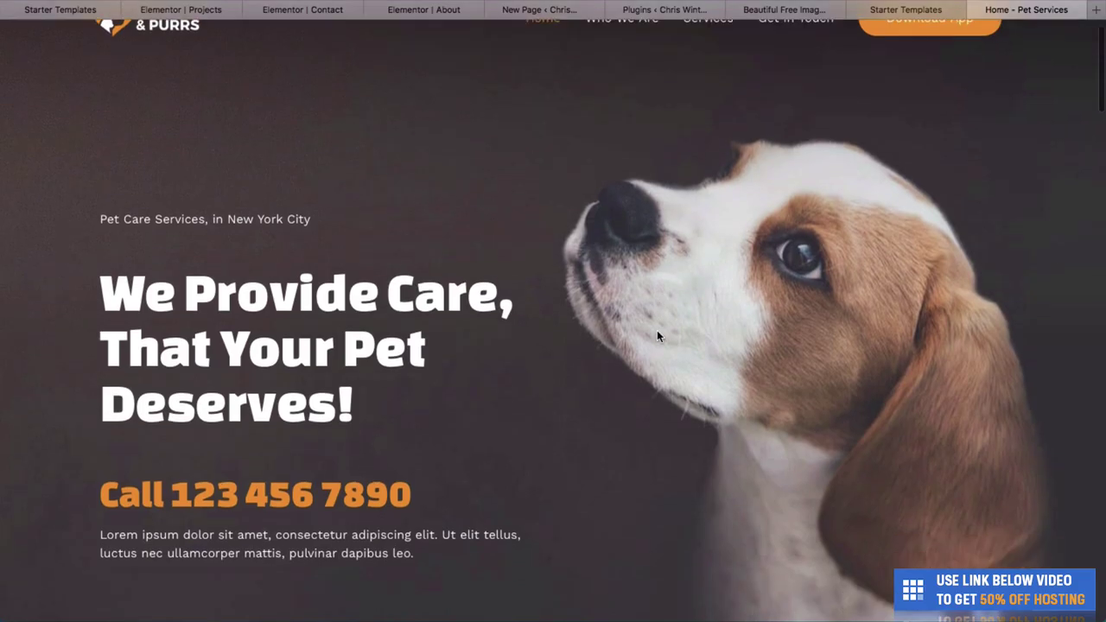
pyautogui.scroll(2, 657, 330)
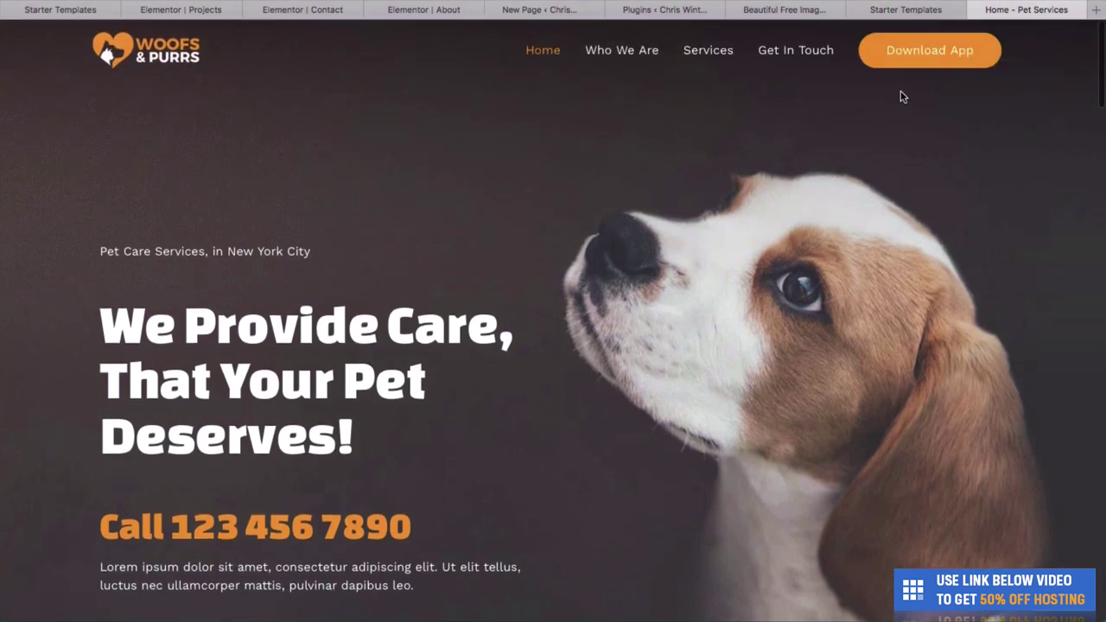